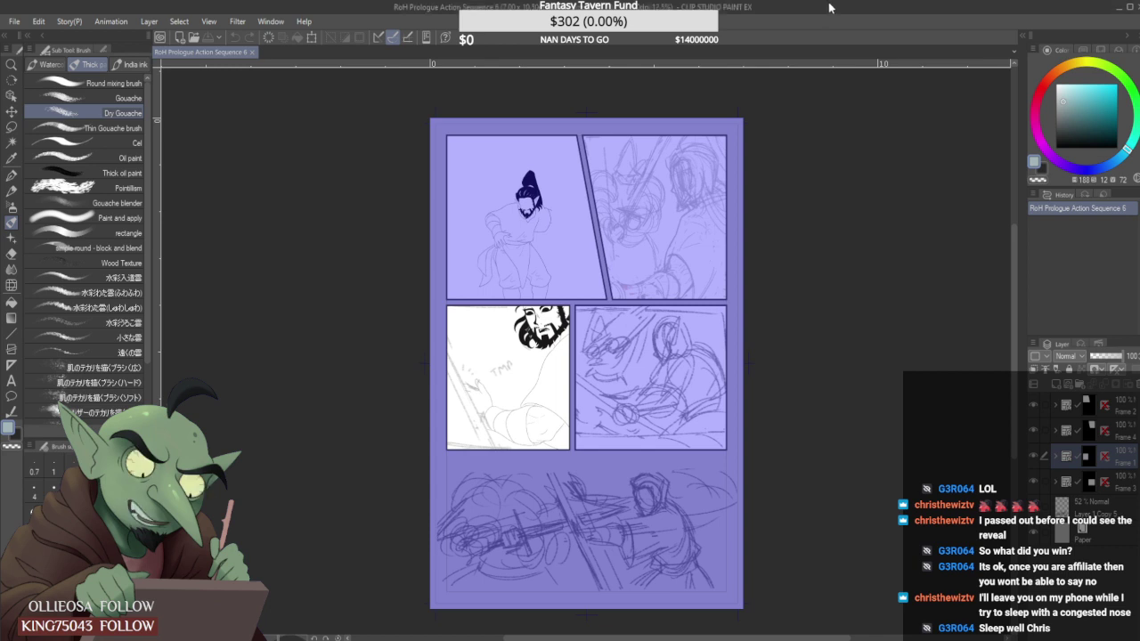
Make Frame 2 the active frame folder, expand it and show its Layer 1 Copy sketch.
click(1138, 7)
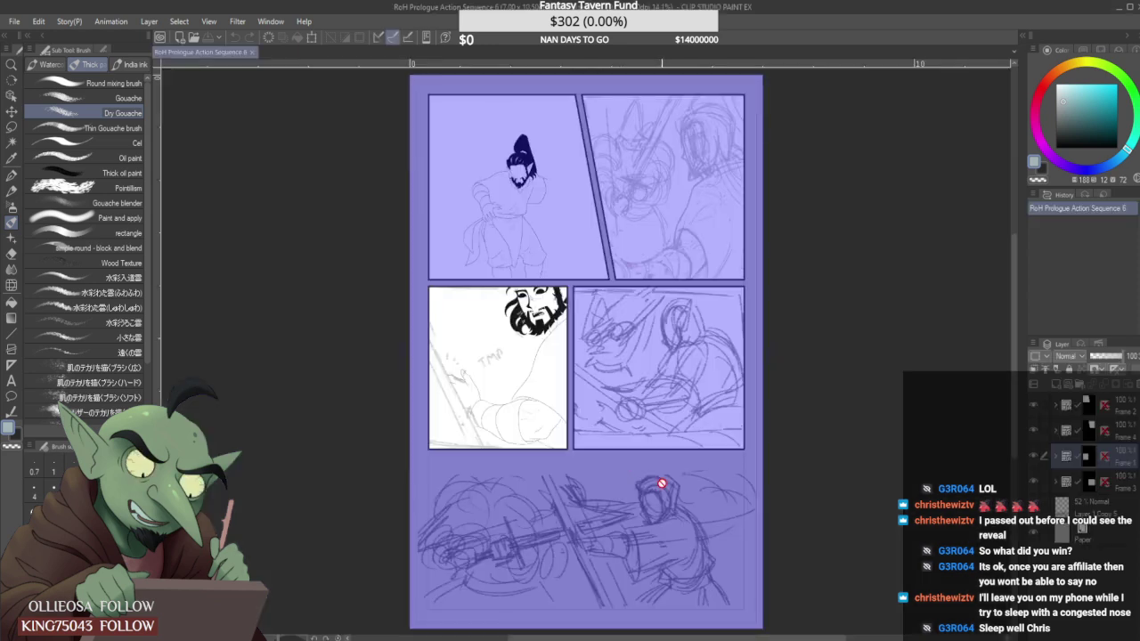
scroll(547, 428, down, 1)
scroll(634, 515, up, 2)
scroll(555, 188, down, 2)
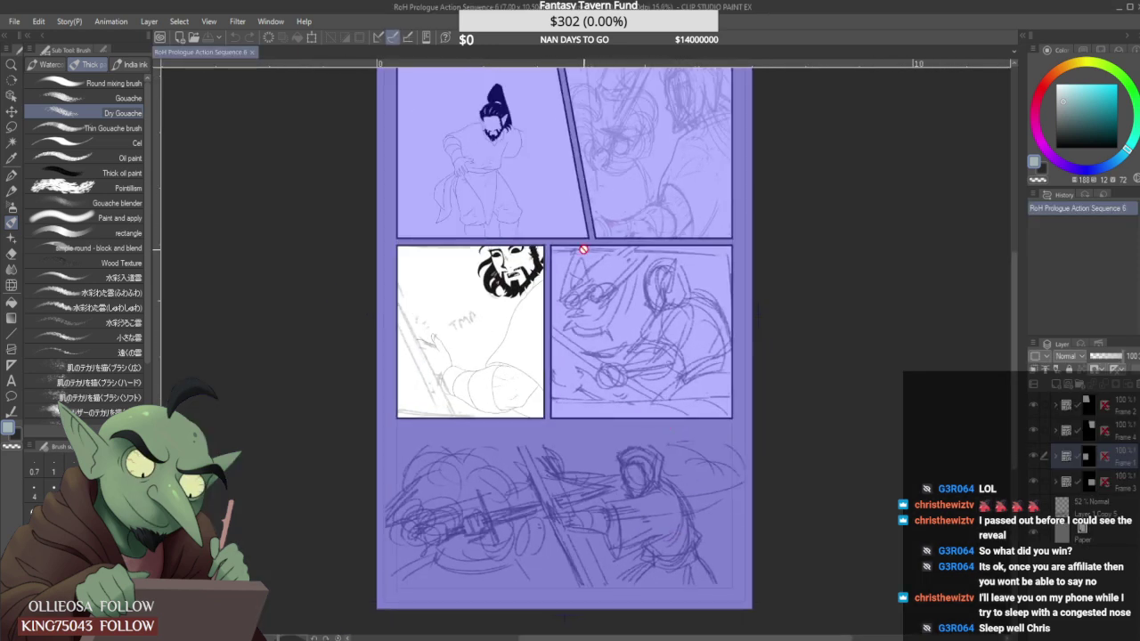
scroll(555, 186, up, 1)
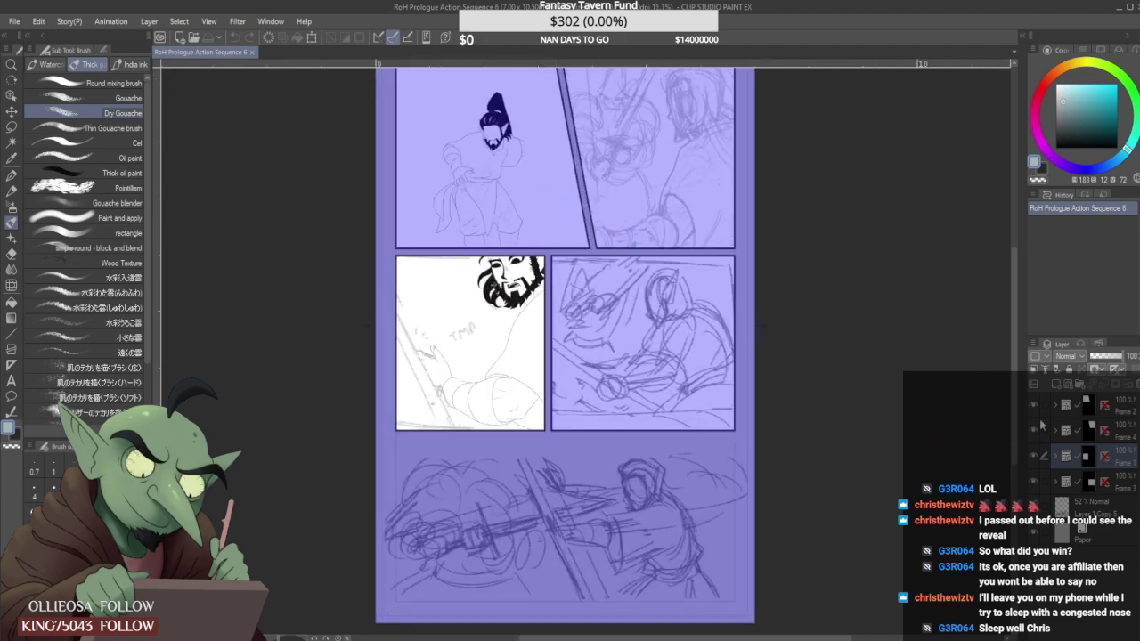
click(1087, 403)
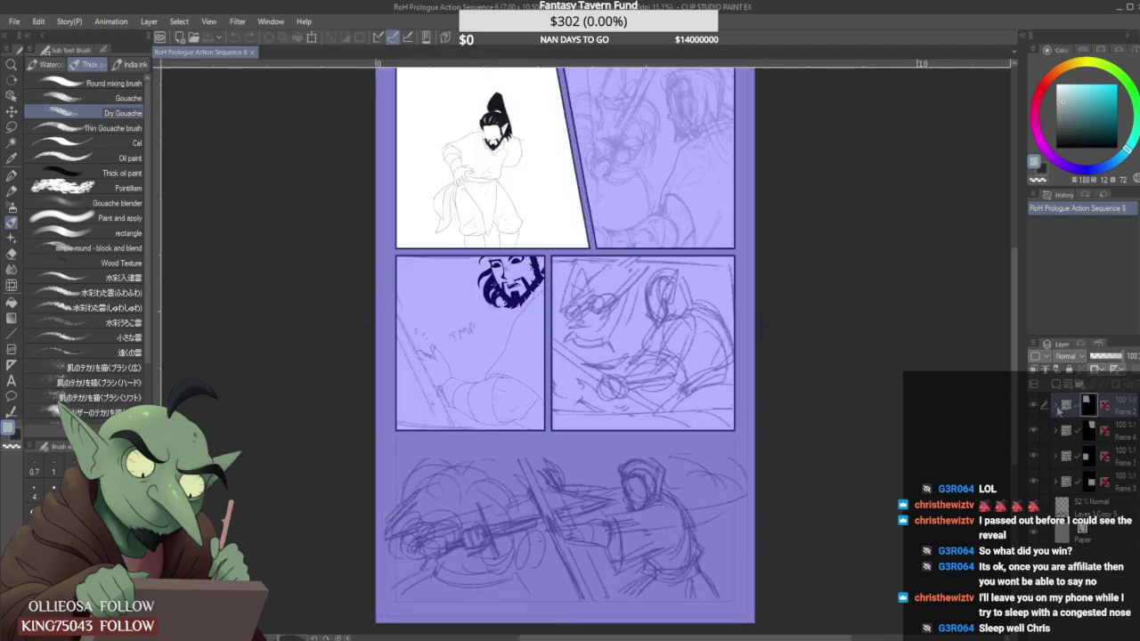
click(1057, 407)
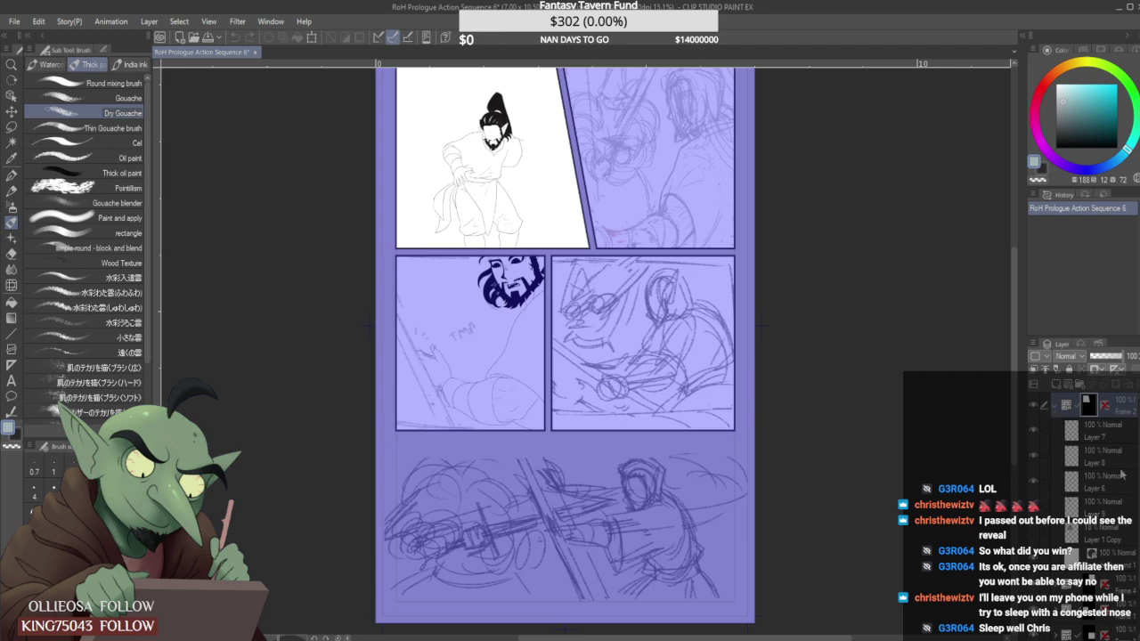
click(1034, 532)
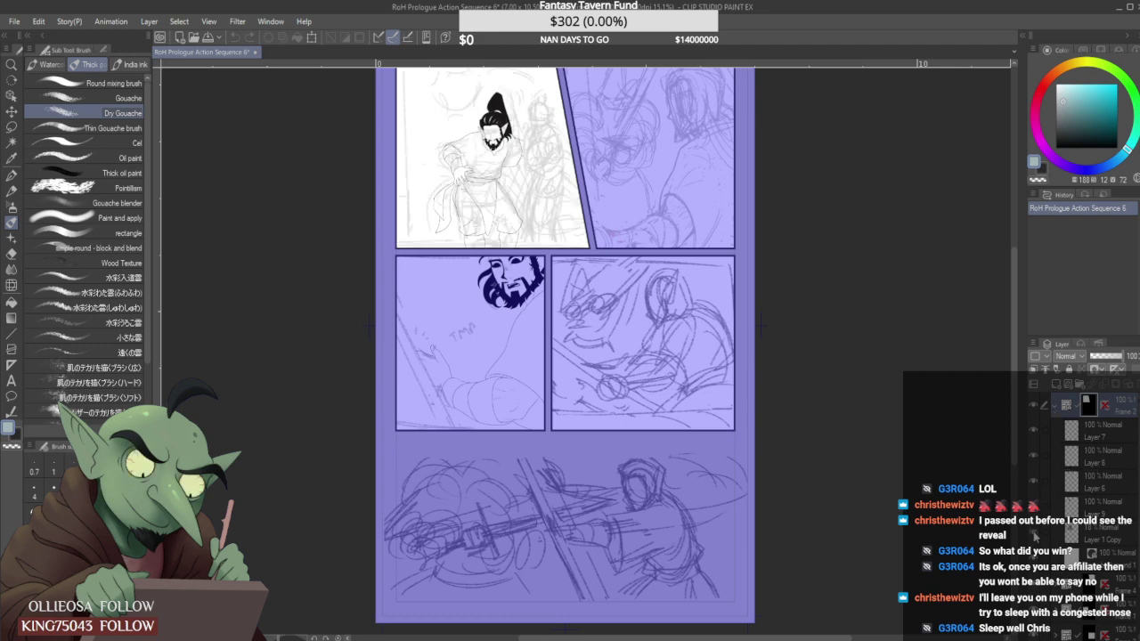
Merge the line-art layers in Frame 2, from Layer 7 down to the one above Layer 1 Copy, and check the merged layer by toggling its visibility.
scroll(522, 215, down, 2)
scroll(527, 120, up, 5)
scroll(543, 146, up, 1)
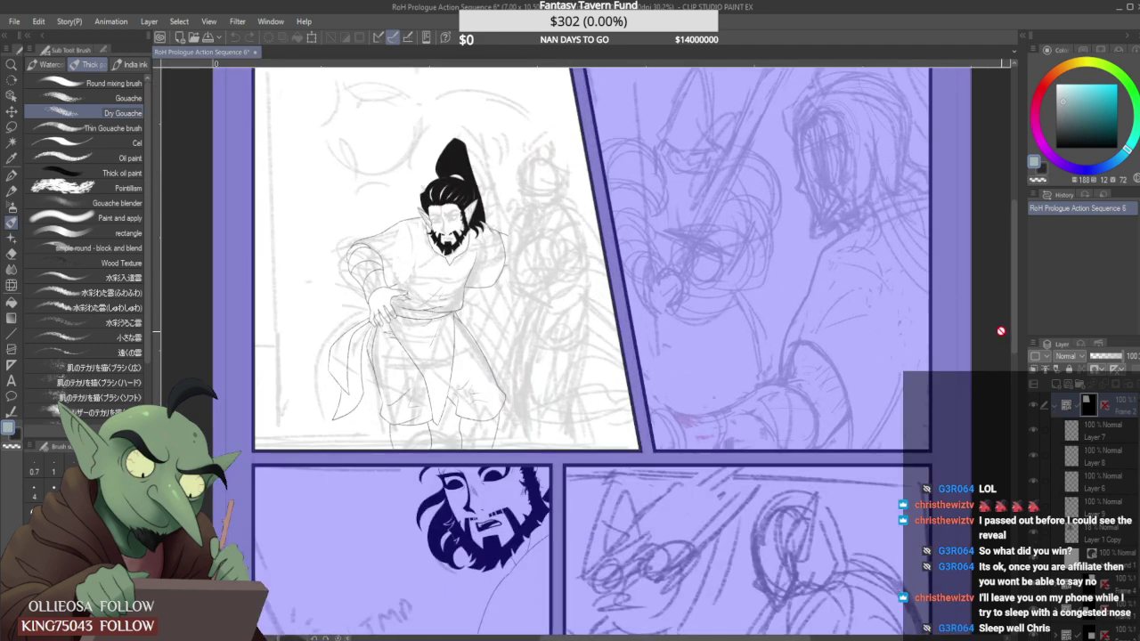
click(1110, 434)
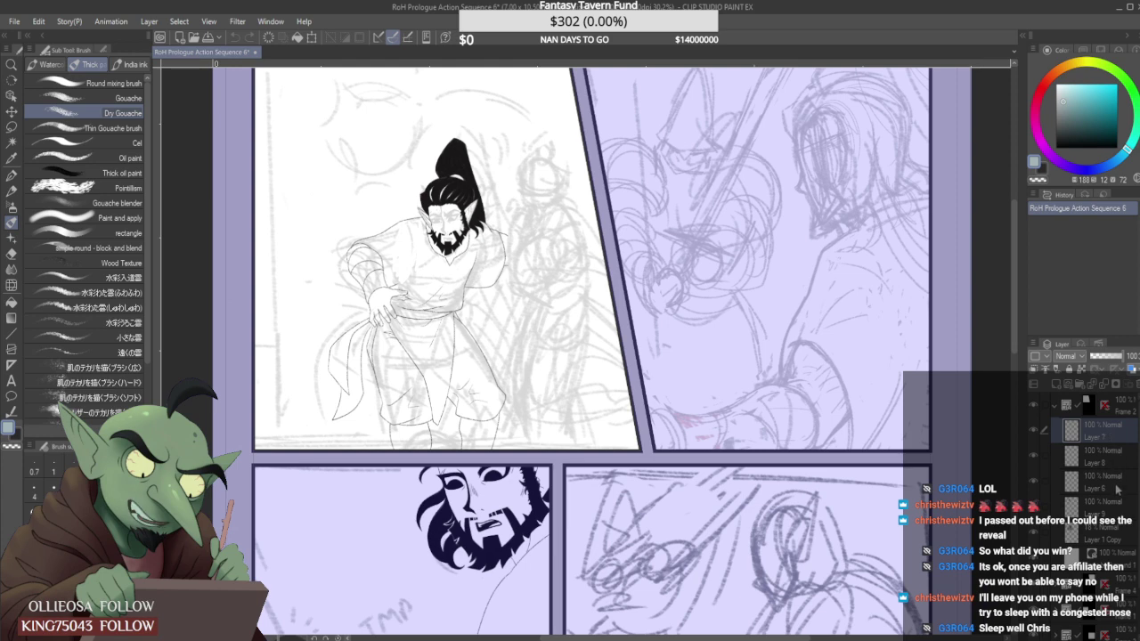
shift+click(1115, 512)
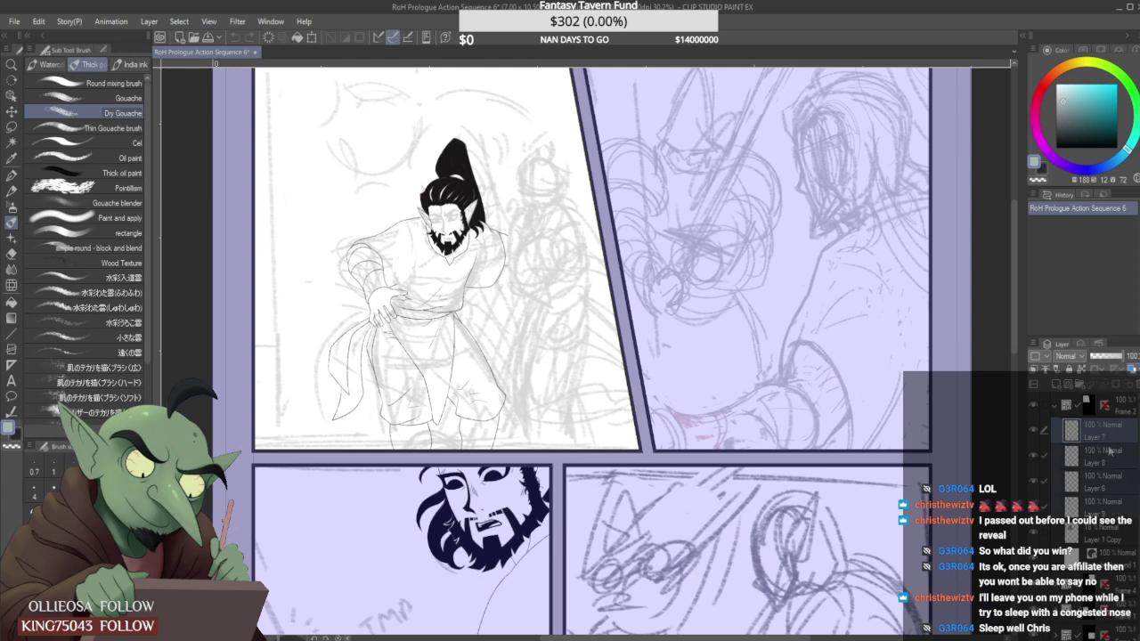
key(shift+alt+e)
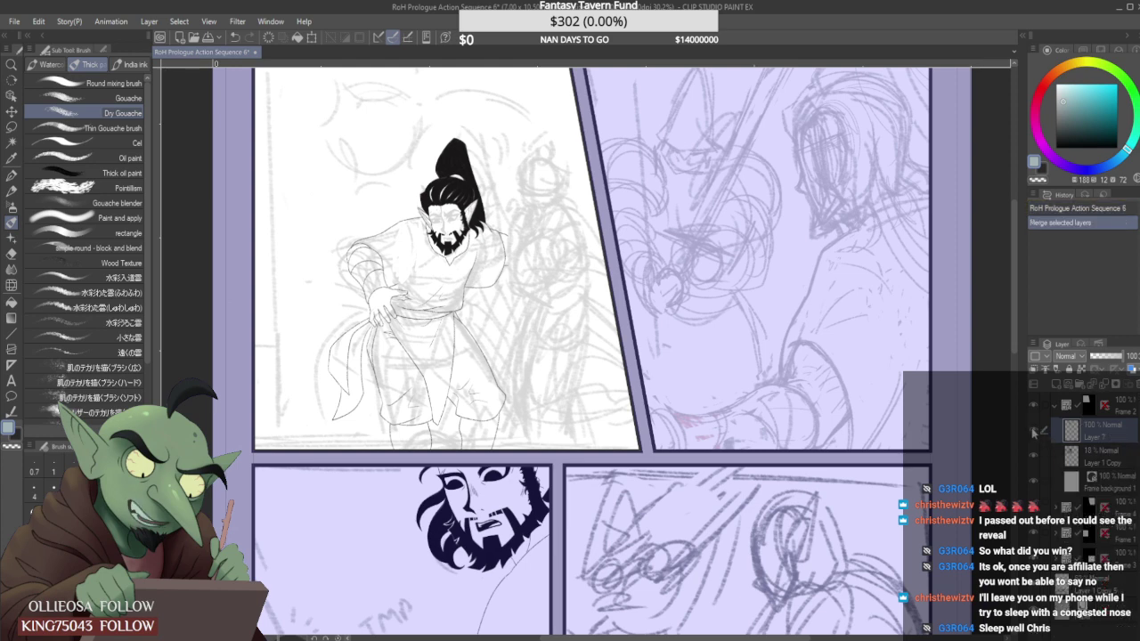
click(1033, 431)
click(1033, 431)
Add a new raster layer above the merged line art and set up the Design pencil with a much smaller brush size.
click(1056, 387)
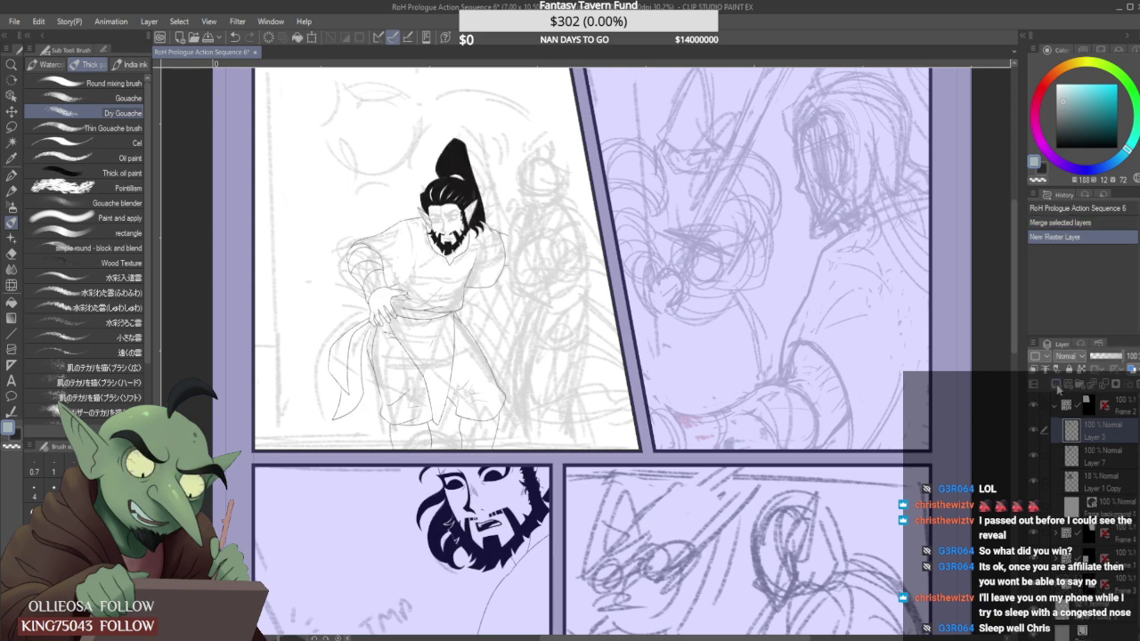
click(12, 191)
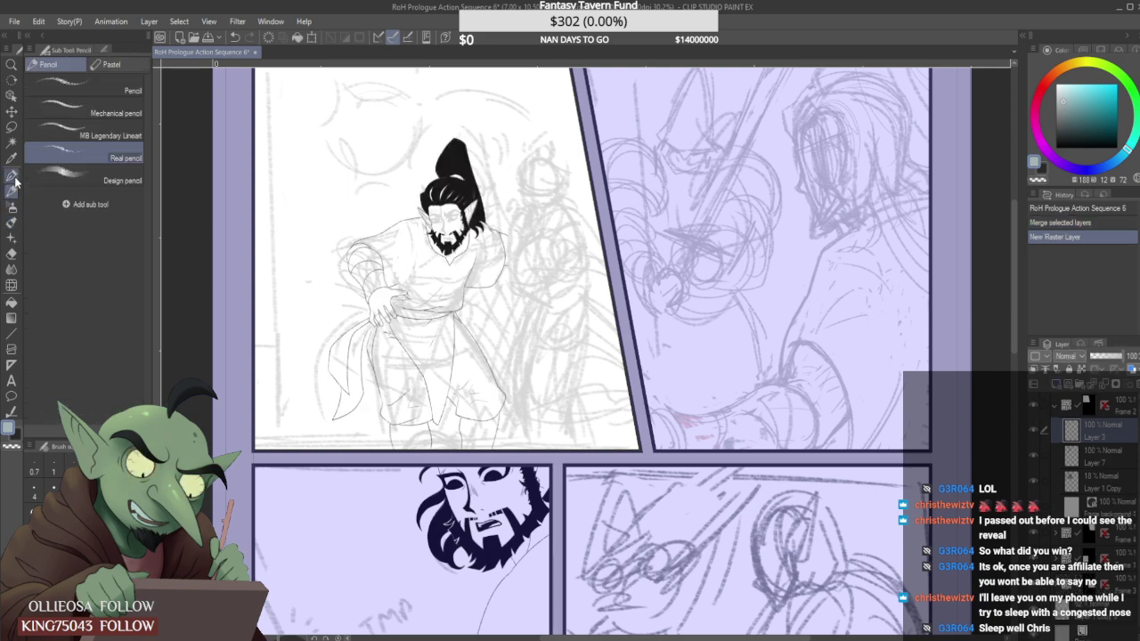
click(115, 179)
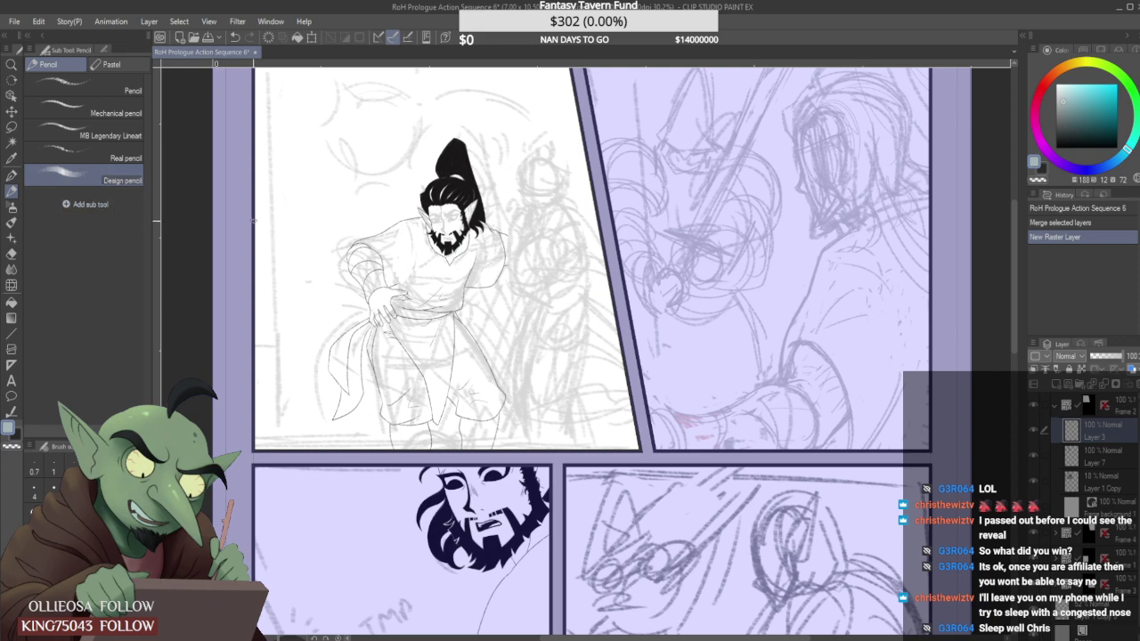
scroll(450, 209, up, 5)
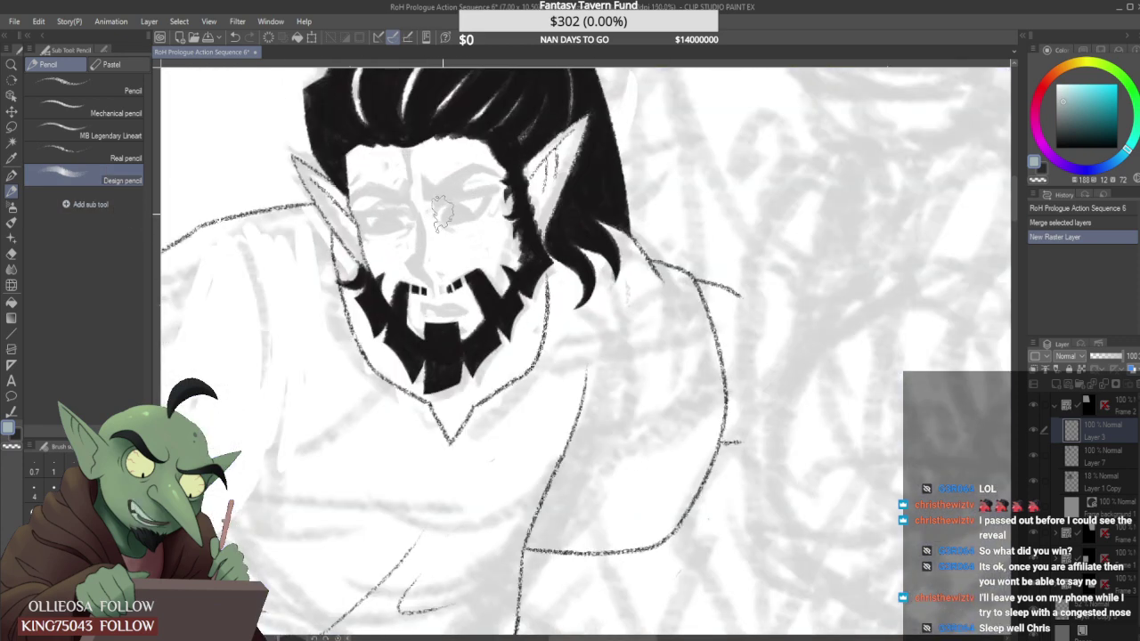
key(bracketleft)
key(bracketleft)
key(bracketleft)
key(bracketleft)
key(bracketleft)
key(bracketleft)
key(bracketleft)
key(bracketleft)
drag(437, 211, 444, 201)
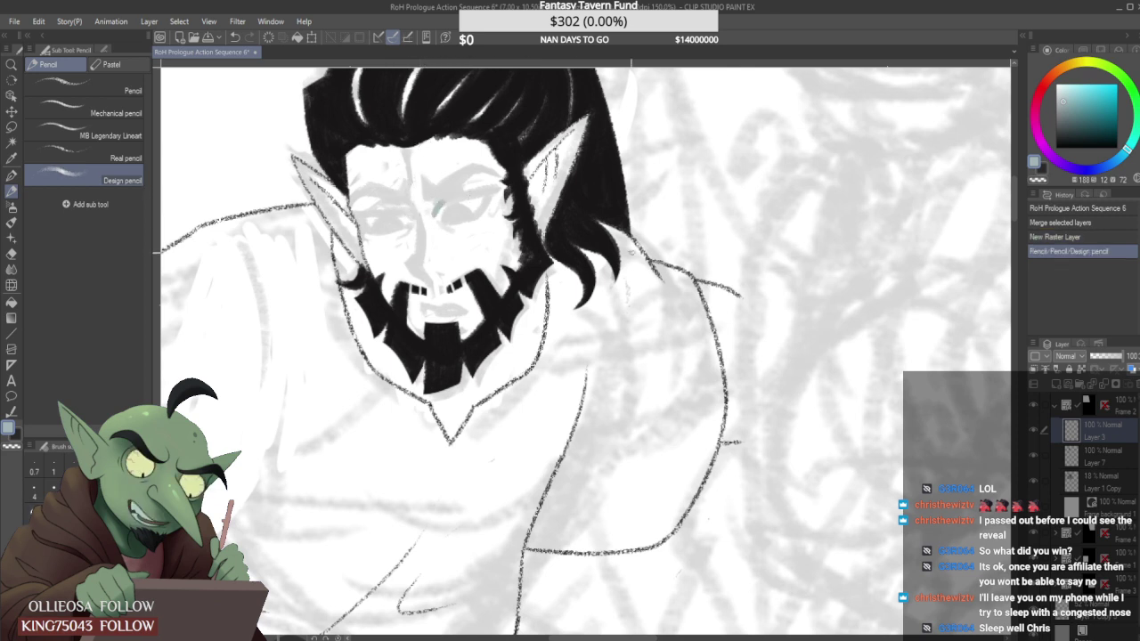
click(1056, 384)
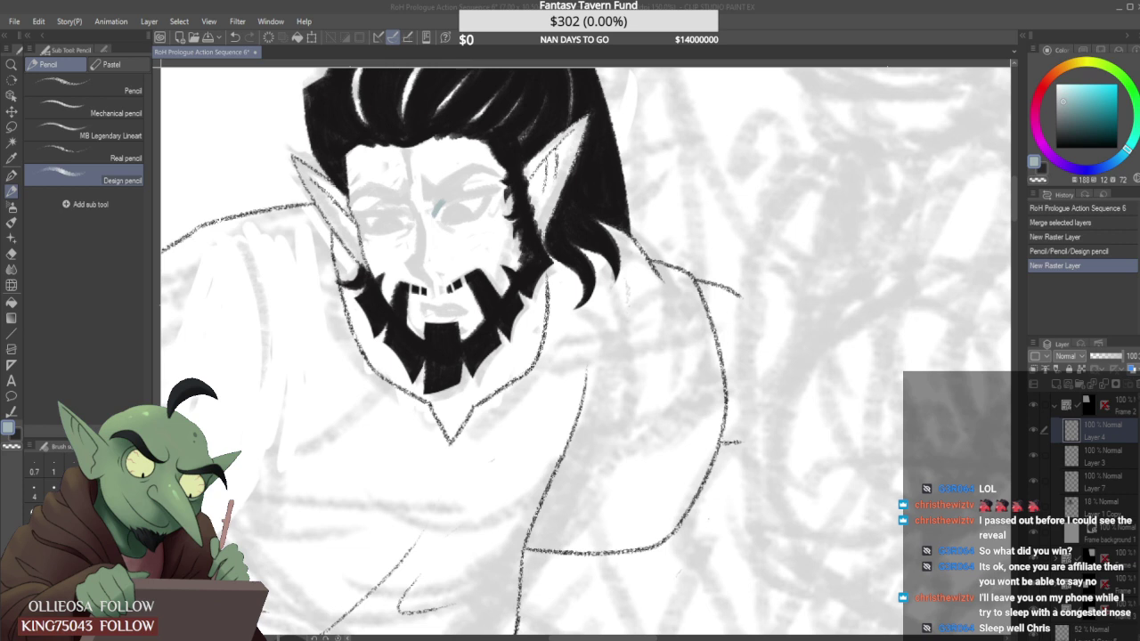
drag(512, 182, 516, 190)
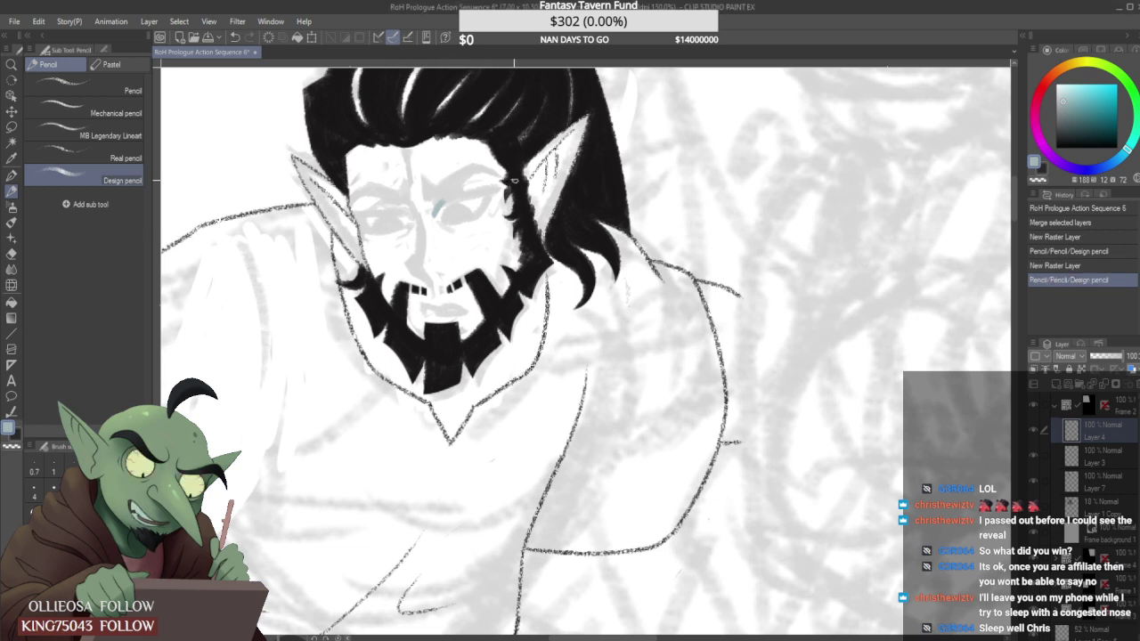
key(ctrl+z)
key(ctrl+z)
key(ctrl+z)
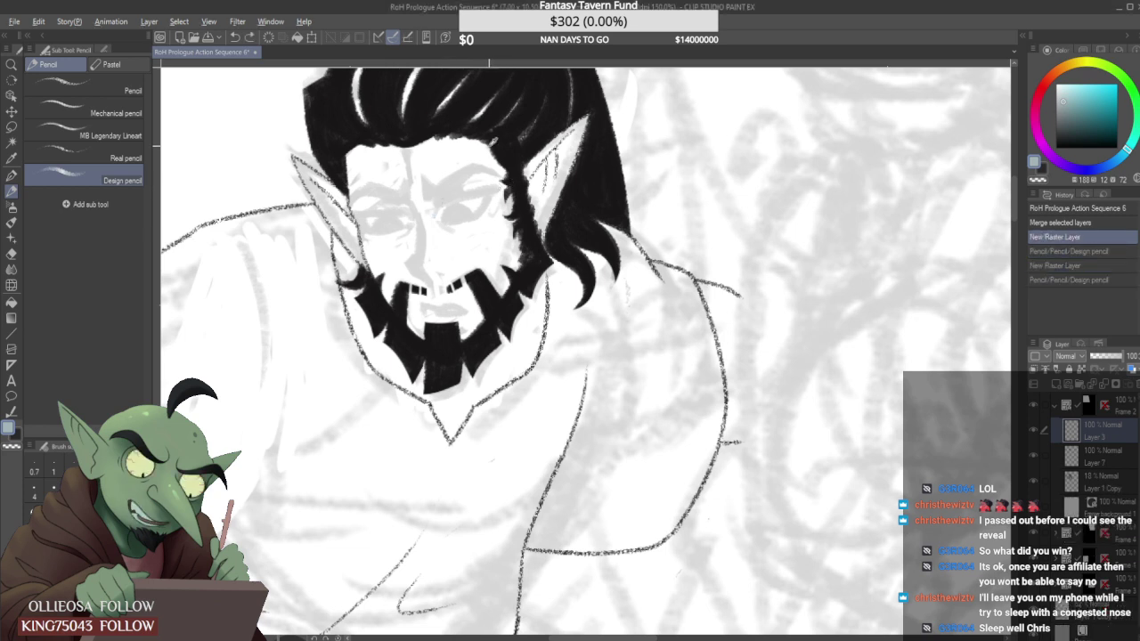
Sample the near-black hair colour, ink the upper lid line of the man's left eye out to the hair, and clean its edges.
alt+click(497, 147)
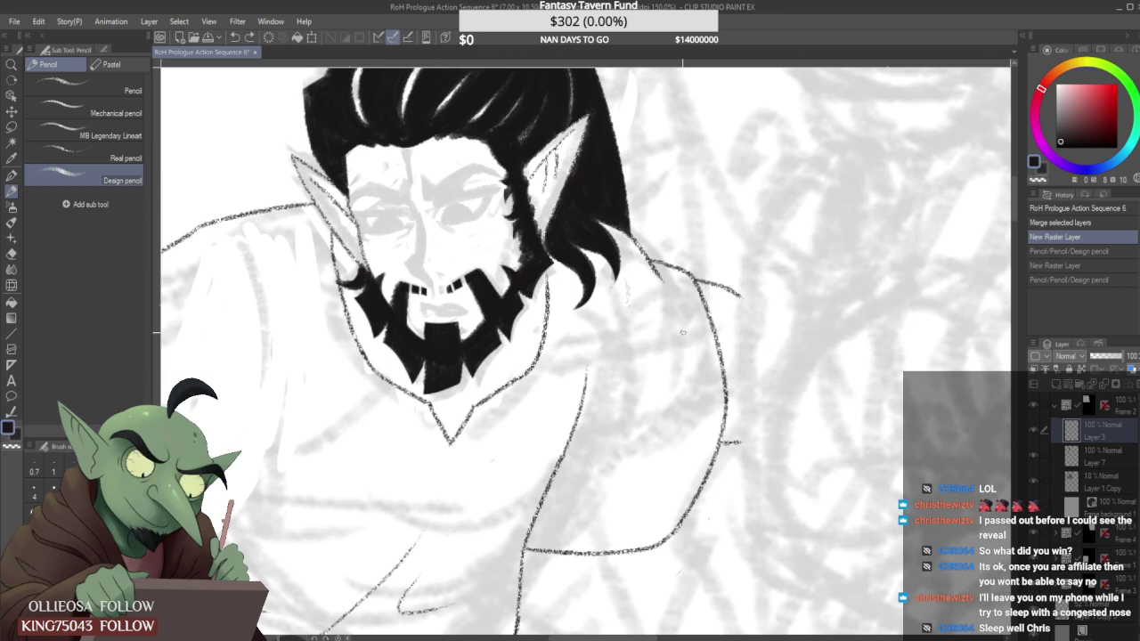
drag(437, 210, 492, 188)
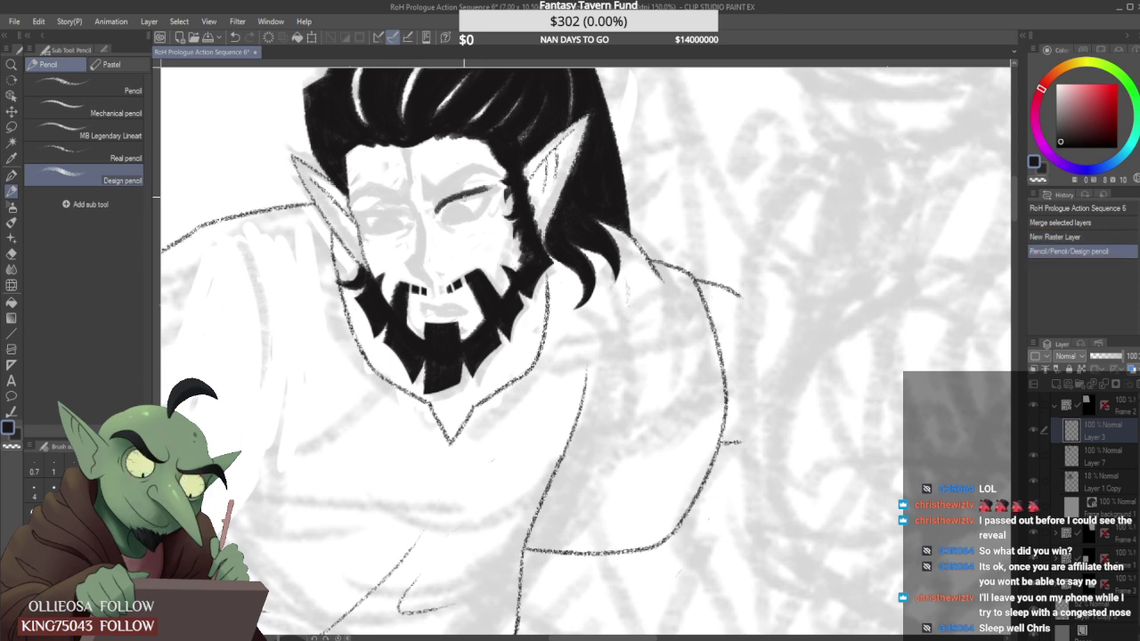
scroll(442, 204, up, 4)
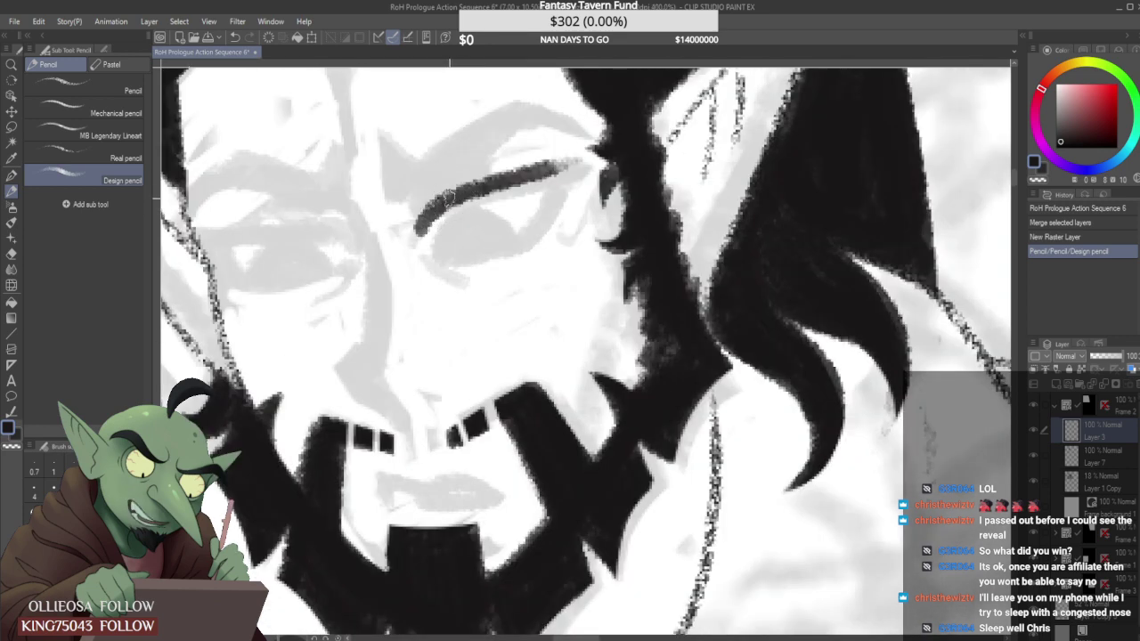
mouse_move(417, 235)
mouse_down()
mouse_move(452, 191)
mouse_move(520, 171)
mouse_up()
mouse_move(443, 207)
mouse_down()
mouse_move(591, 159)
mouse_move(428, 217)
mouse_move(448, 196)
mouse_move(415, 236)
mouse_move(412, 262)
mouse_up()
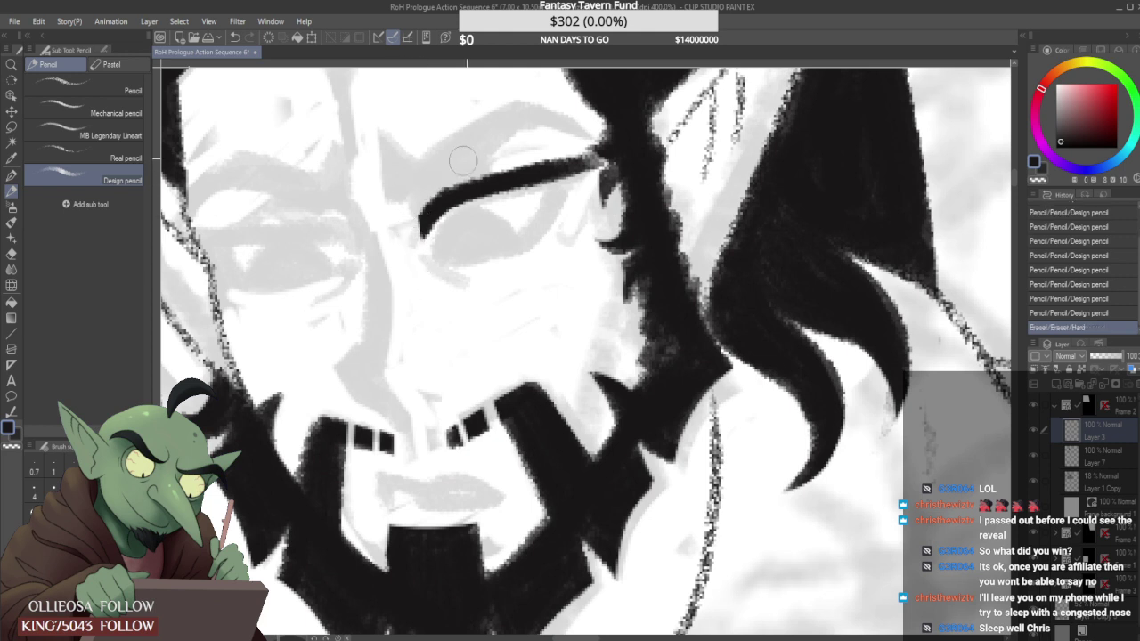
mouse_move(463, 161)
mouse_down()
mouse_move(396, 233)
mouse_move(472, 200)
mouse_up()
drag(545, 176, 613, 160)
Ink the slanted line from the left eye's outer corner toward the lower lid and taper it with the hard eraser.
mouse_move(573, 171)
mouse_down()
mouse_move(602, 165)
mouse_move(534, 240)
mouse_move(568, 191)
mouse_move(554, 255)
mouse_up()
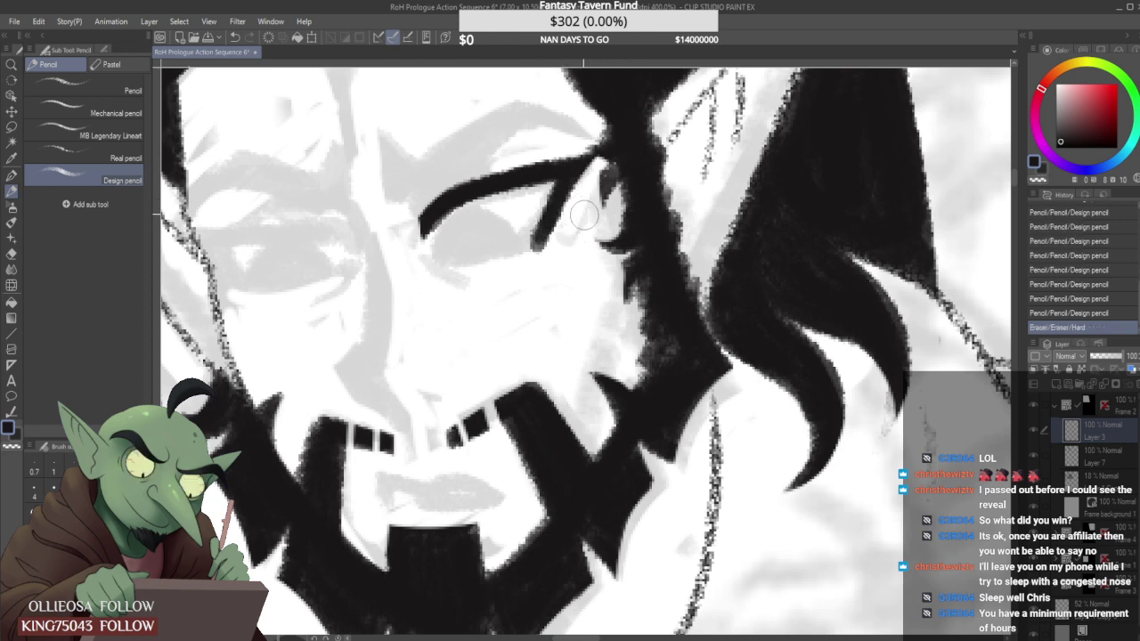
mouse_move(585, 216)
mouse_down()
mouse_move(492, 295)
mouse_move(504, 269)
mouse_up()
drag(536, 201, 513, 251)
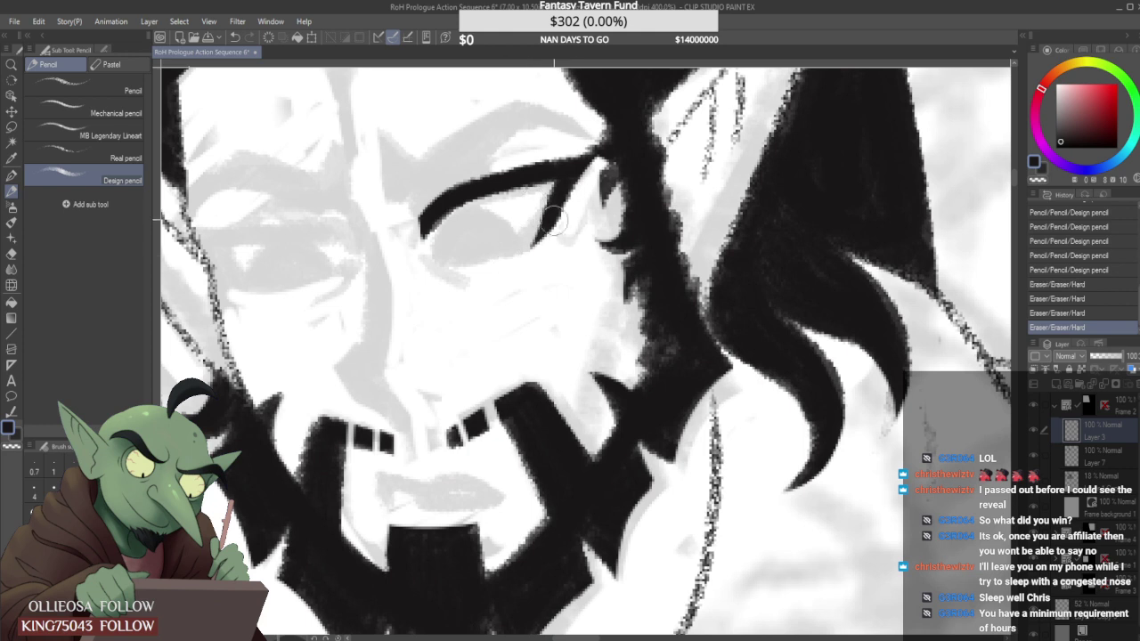
drag(570, 211, 514, 287)
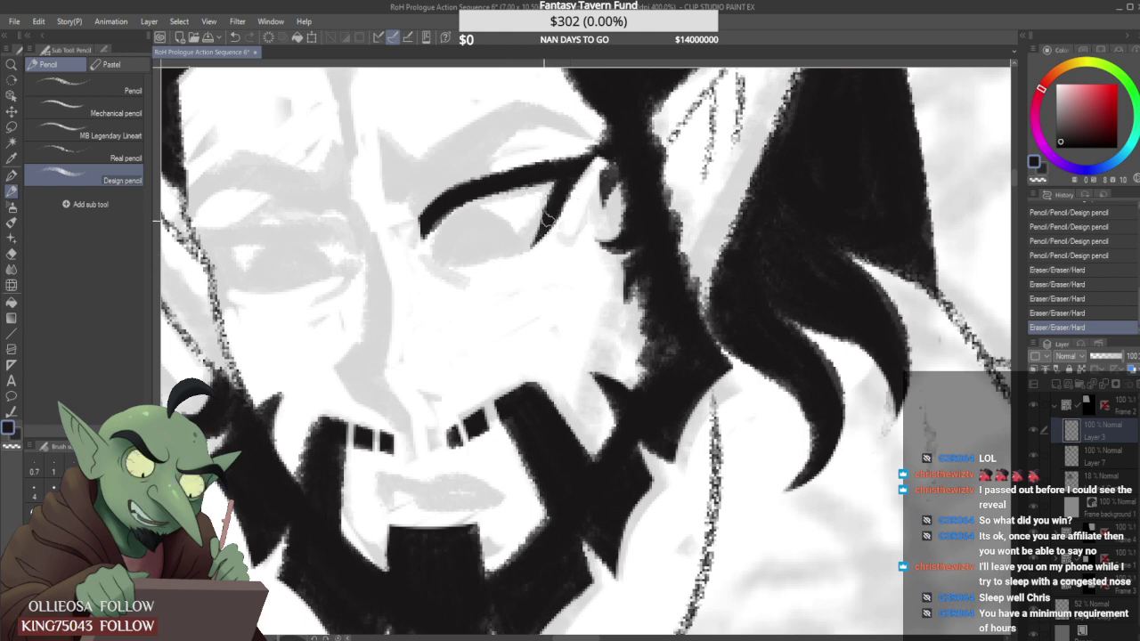
mouse_move(551, 214)
mouse_down()
mouse_move(419, 250)
mouse_move(493, 234)
mouse_move(444, 258)
mouse_move(492, 243)
mouse_move(524, 214)
mouse_move(529, 241)
mouse_up()
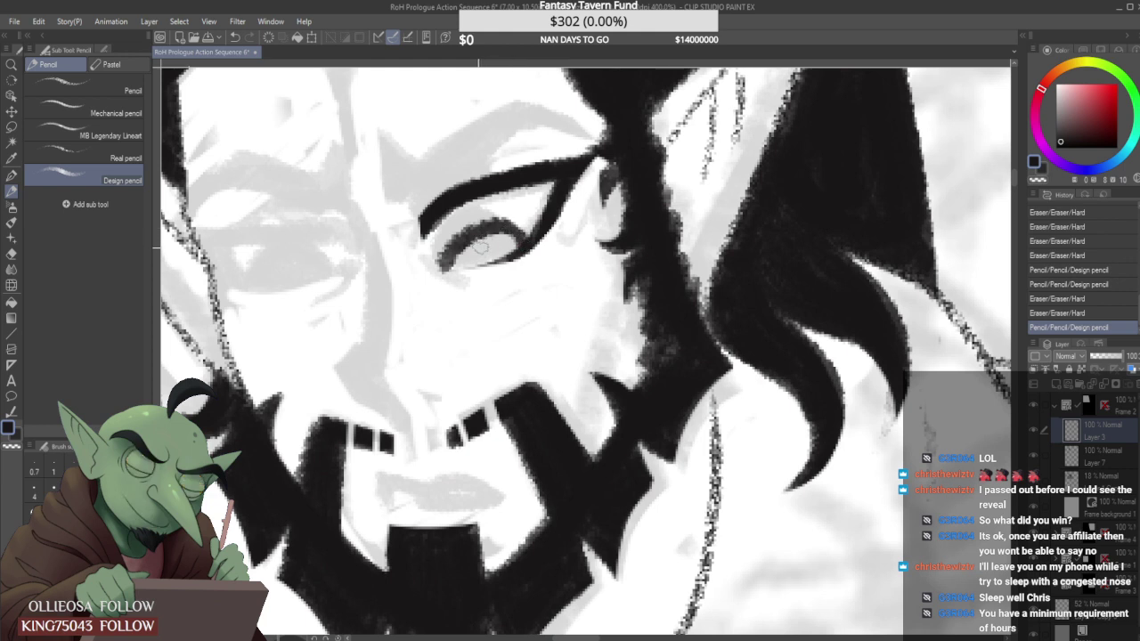
Redraw the left eye's iris, fill it solid black, and trim its lower edge with the hard eraser.
key(ctrl+z)
mouse_move(445, 266)
mouse_down()
mouse_move(467, 229)
mouse_move(454, 255)
mouse_move(458, 241)
mouse_move(489, 230)
mouse_move(457, 253)
mouse_move(482, 261)
mouse_move(516, 243)
mouse_move(467, 252)
mouse_move(504, 243)
mouse_up()
drag(504, 238, 483, 254)
drag(487, 248, 508, 233)
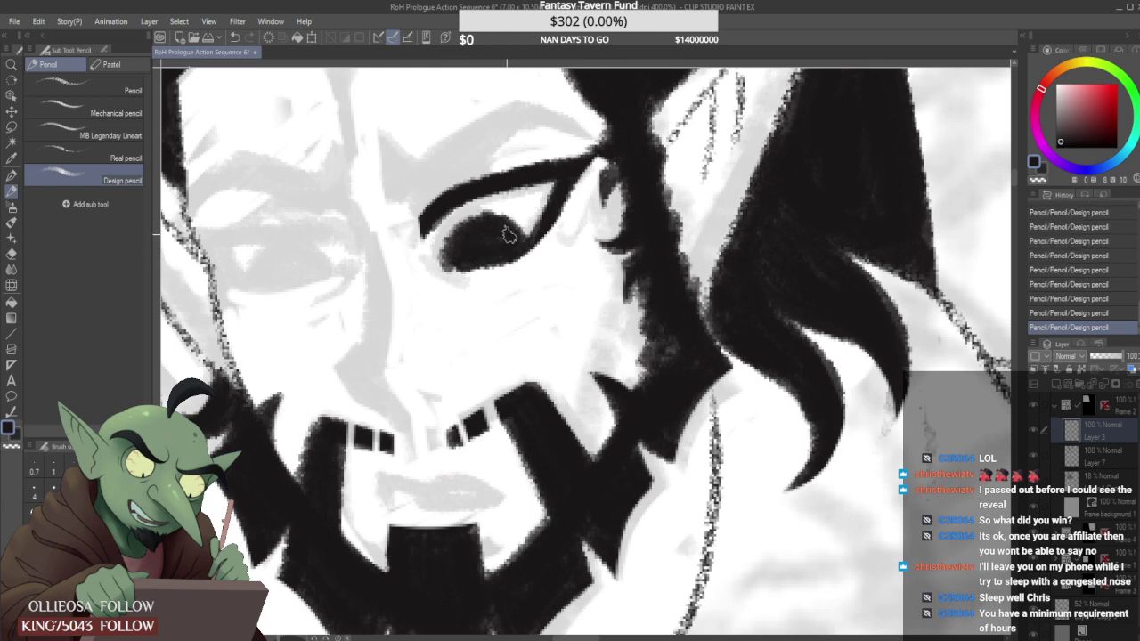
key(e)
drag(445, 272, 523, 260)
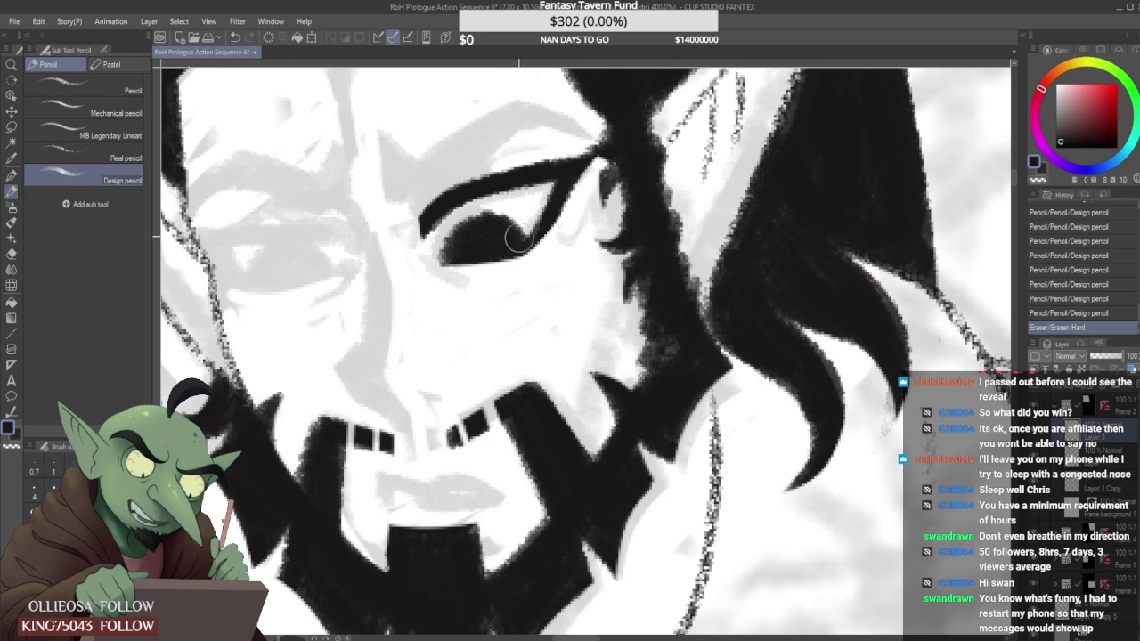
mouse_move(534, 257)
mouse_down()
mouse_move(504, 278)
mouse_move(544, 260)
mouse_move(491, 281)
mouse_move(523, 249)
mouse_up()
Refine the left eye's outer corner line and thicken the upper lid line, smoothing the edges with the hard eraser.
mouse_move(559, 177)
mouse_down()
mouse_move(514, 245)
mouse_move(554, 230)
mouse_up()
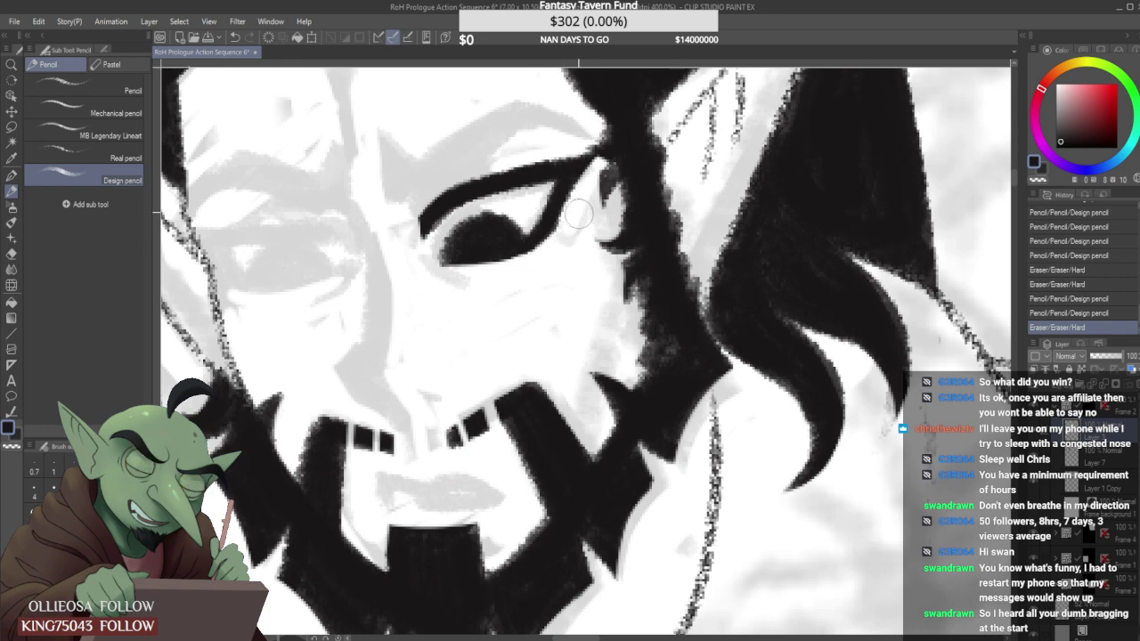
mouse_move(563, 244)
mouse_down()
mouse_move(556, 218)
mouse_move(572, 182)
mouse_up()
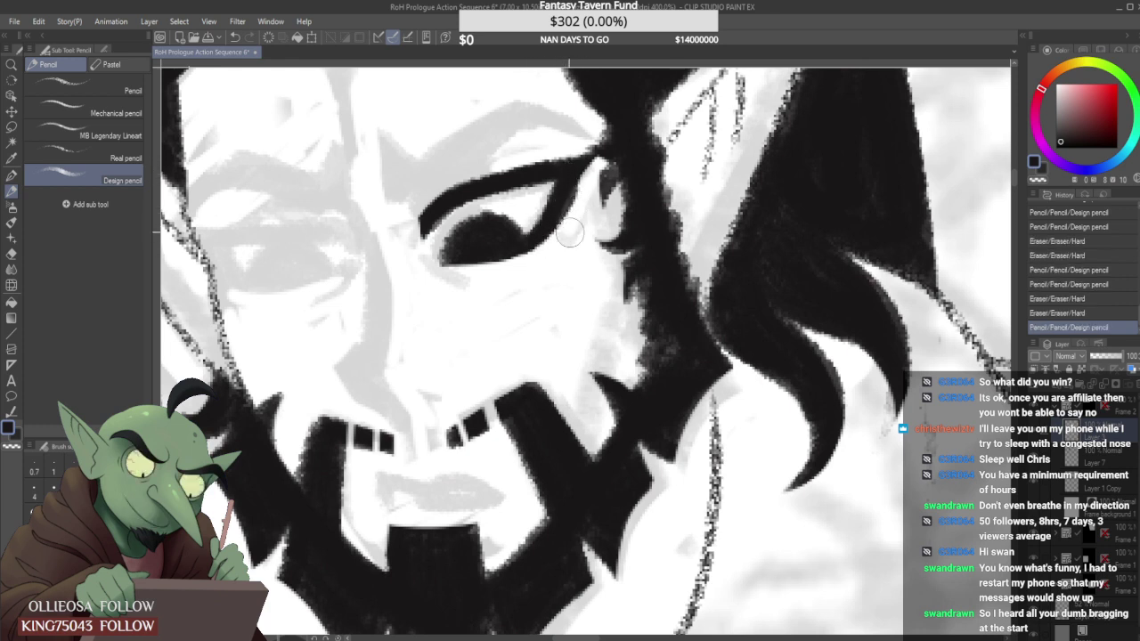
mouse_move(571, 233)
mouse_down()
mouse_move(594, 182)
mouse_move(541, 222)
mouse_up()
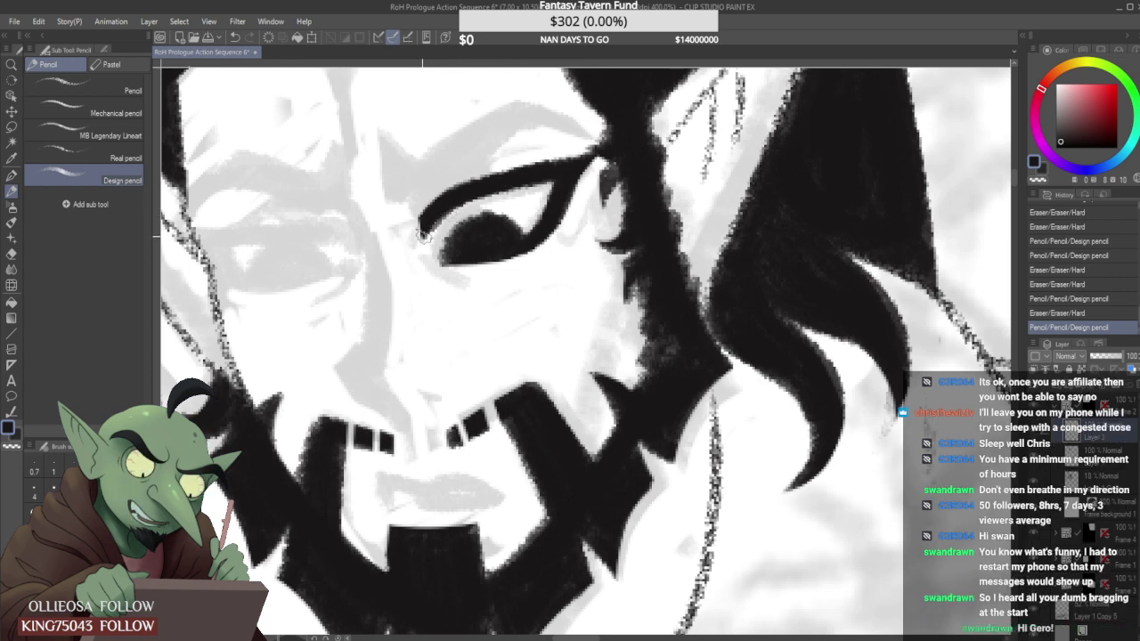
mouse_move(422, 227)
mouse_down()
mouse_move(459, 184)
mouse_move(449, 201)
mouse_move(472, 185)
mouse_move(439, 210)
mouse_move(545, 163)
mouse_up()
drag(485, 185, 623, 139)
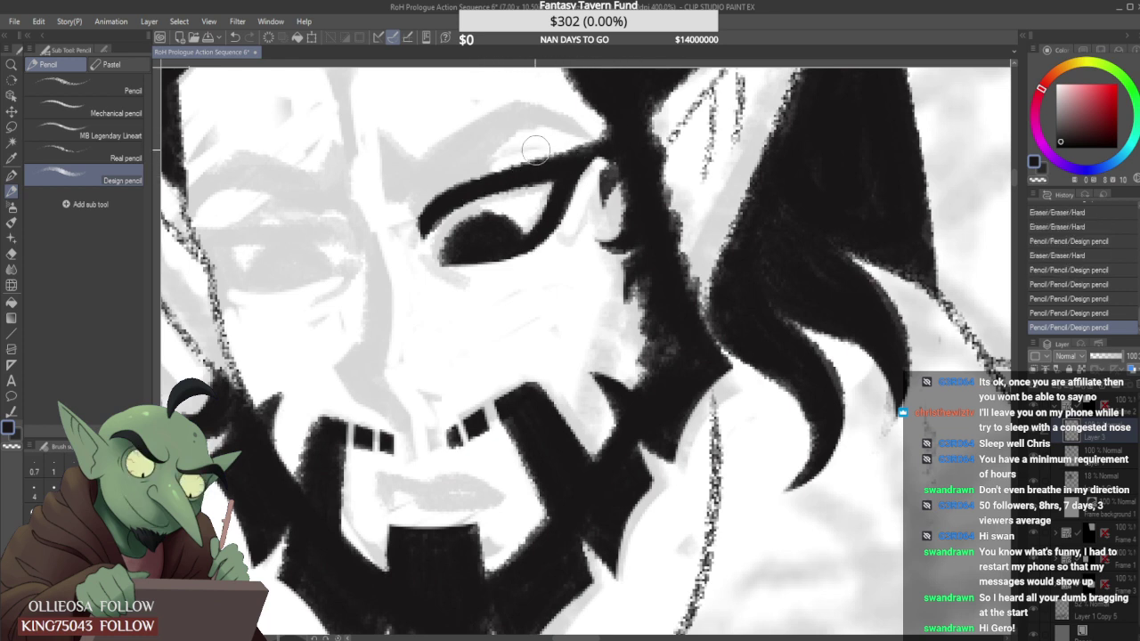
drag(536, 150, 598, 132)
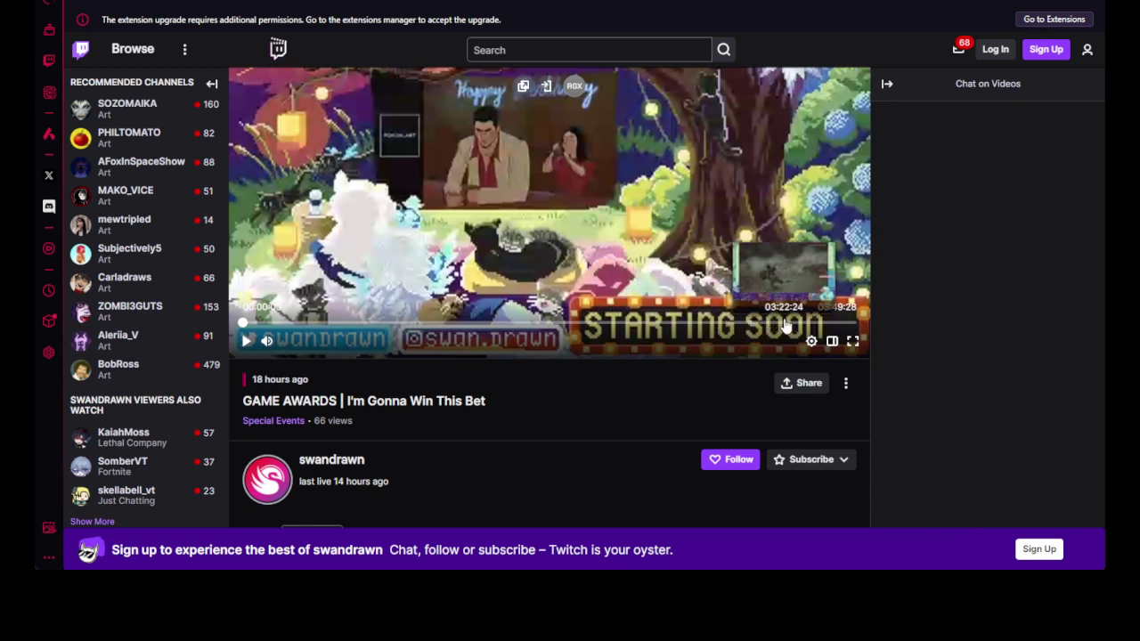
Switch to the Twitch video "GAME AWARDS | I'm Gonna Win This Bet" and play it from about 03:22:24.
click(784, 324)
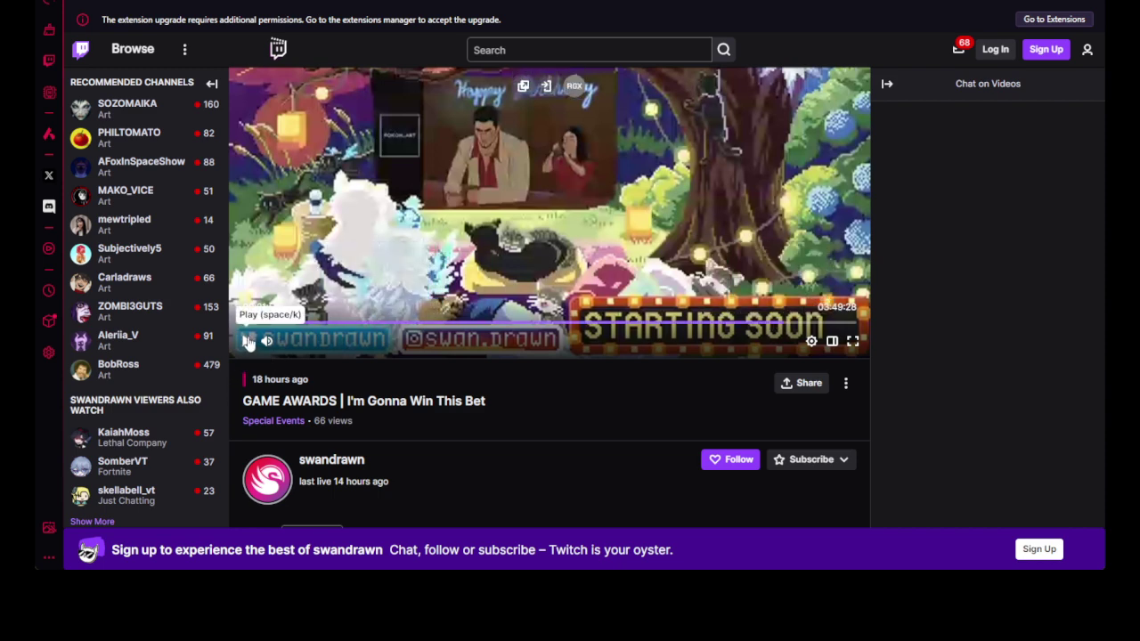
click(247, 343)
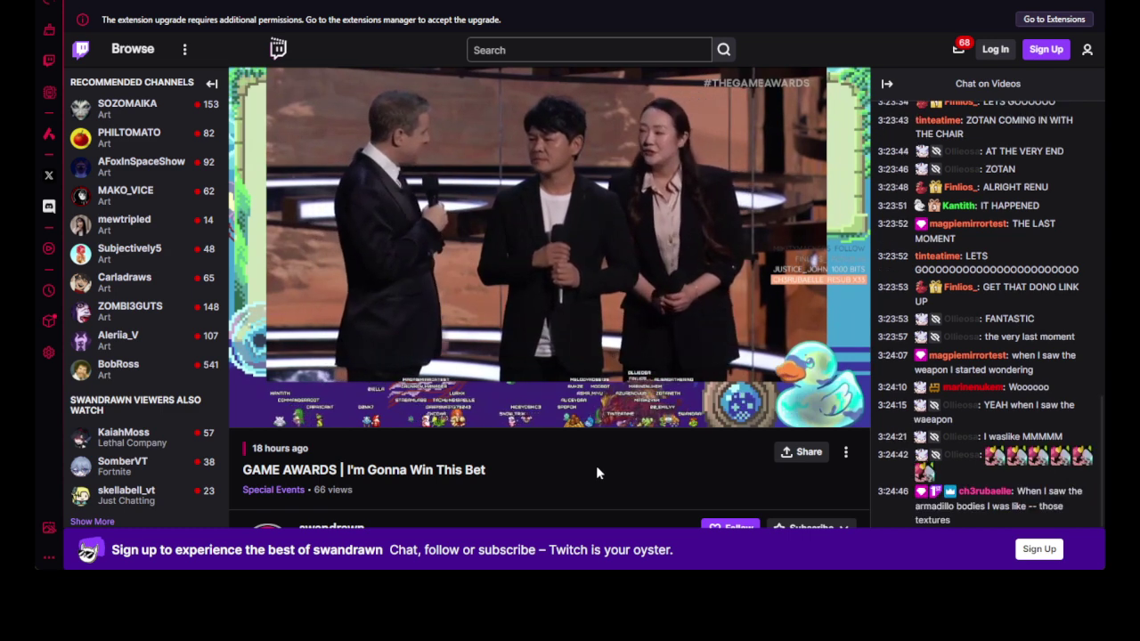
Watch the Game Awards stream recording through to about 03:27:37 and pause it there.
mouse_move(285, 423)
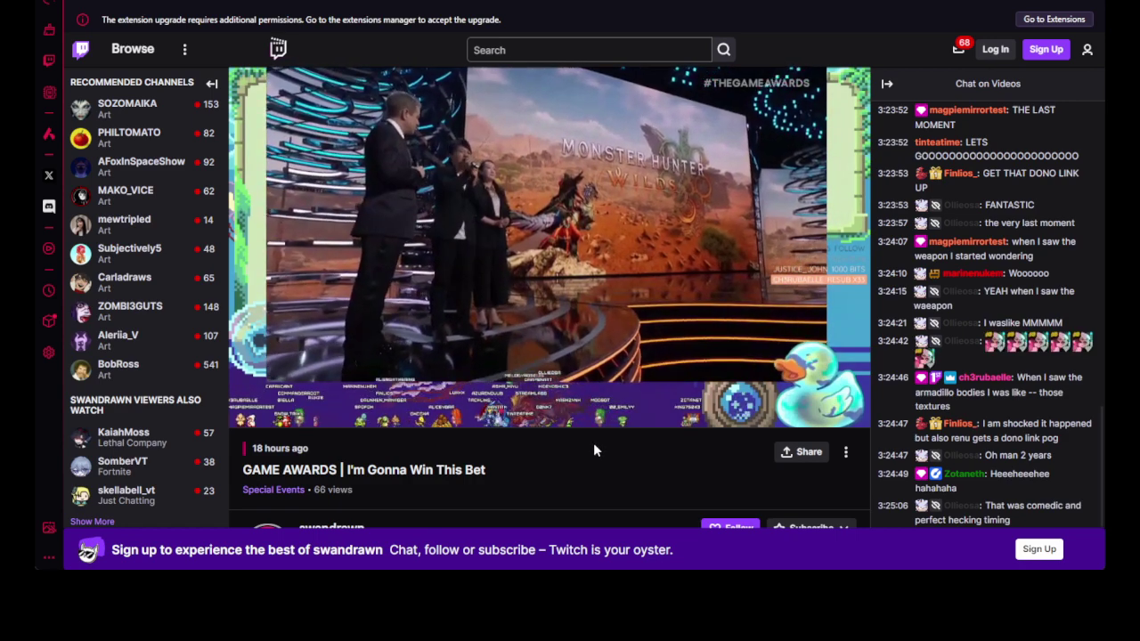
mouse_move(375, 128)
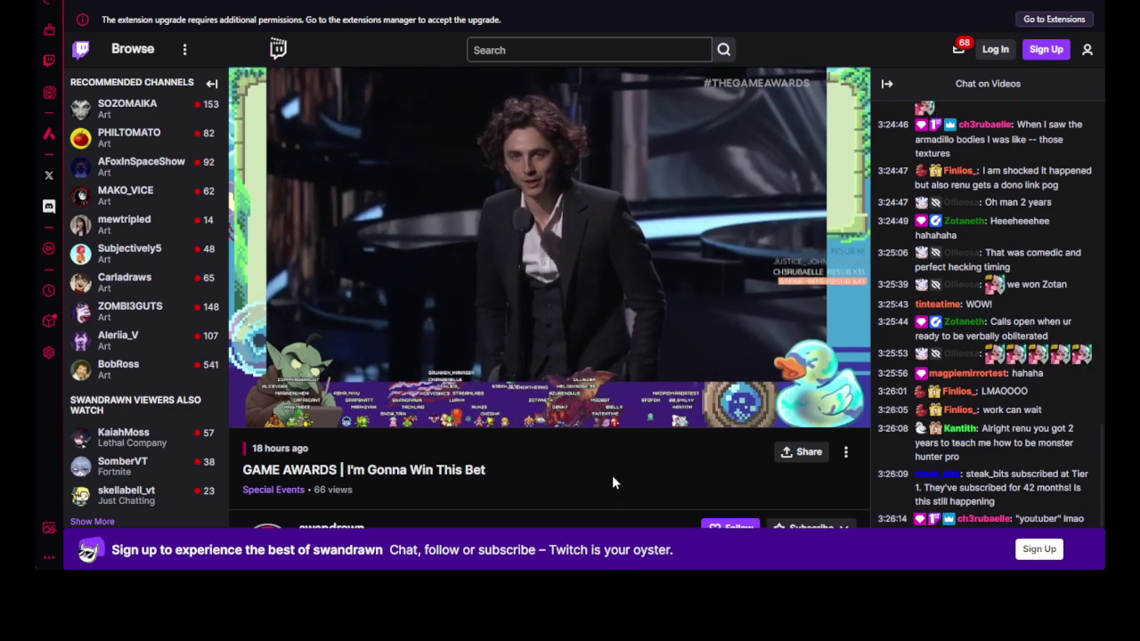
mouse_move(545, 194)
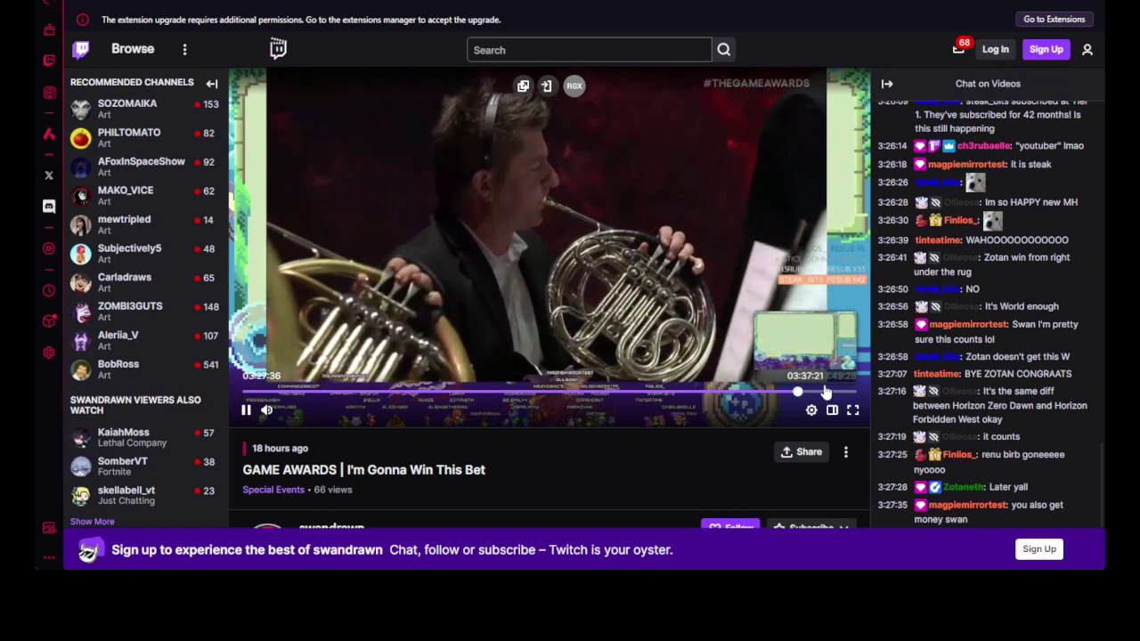
click(259, 411)
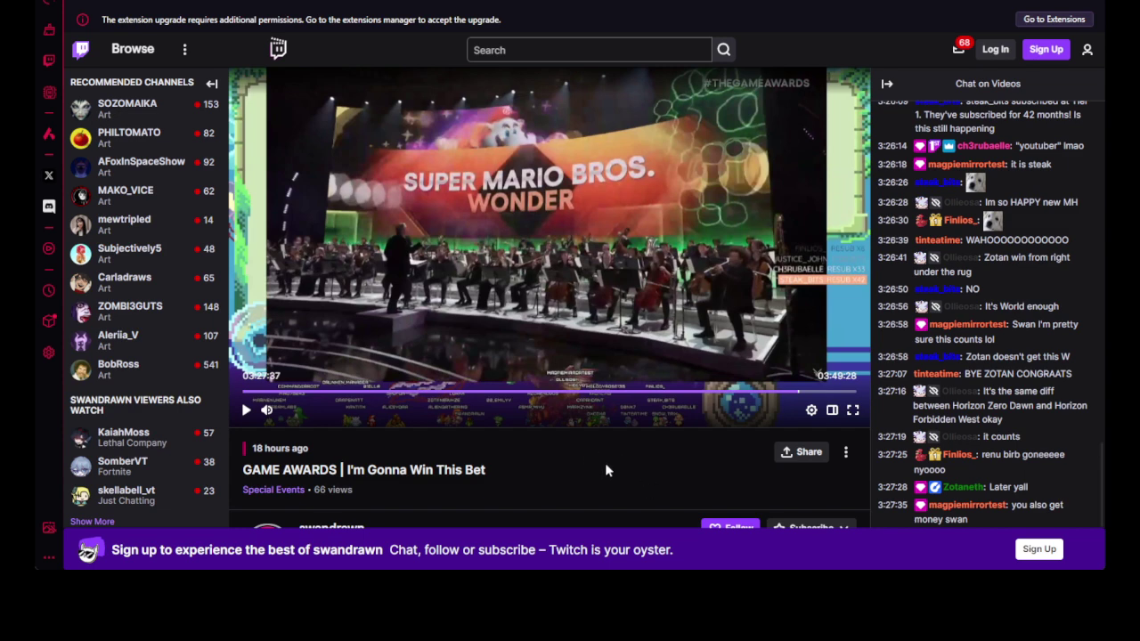
Look through the channel's featured clips, recent broadcasts and game video collections below the player.
scroll(605, 470, down, 1)
scroll(526, 443, down, 2)
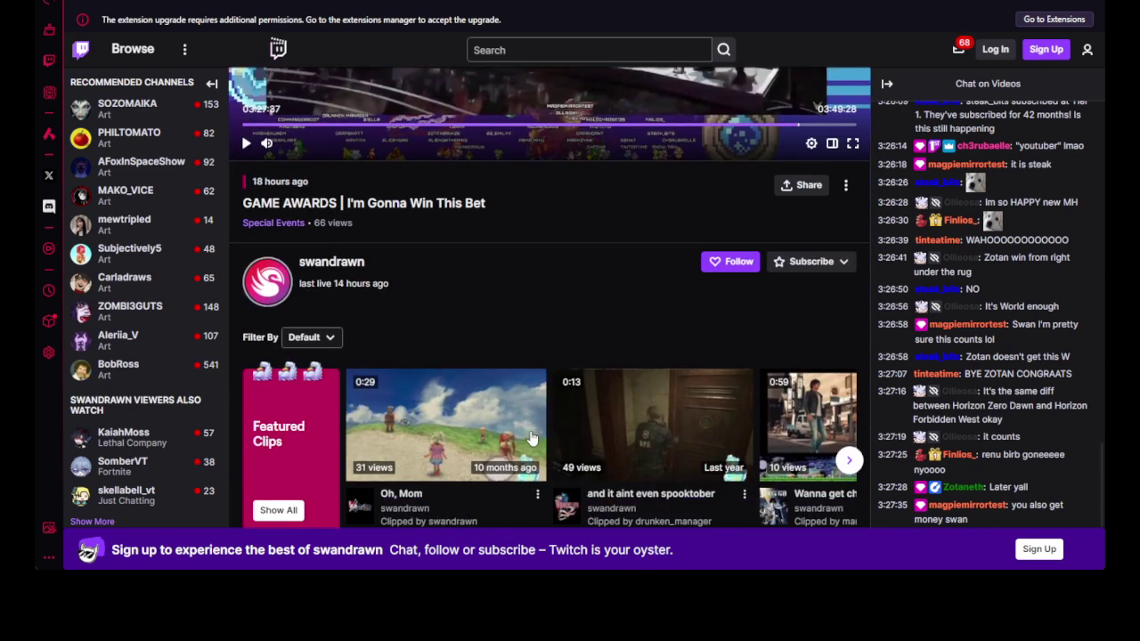
scroll(524, 312, down, 3)
scroll(508, 319, up, 3)
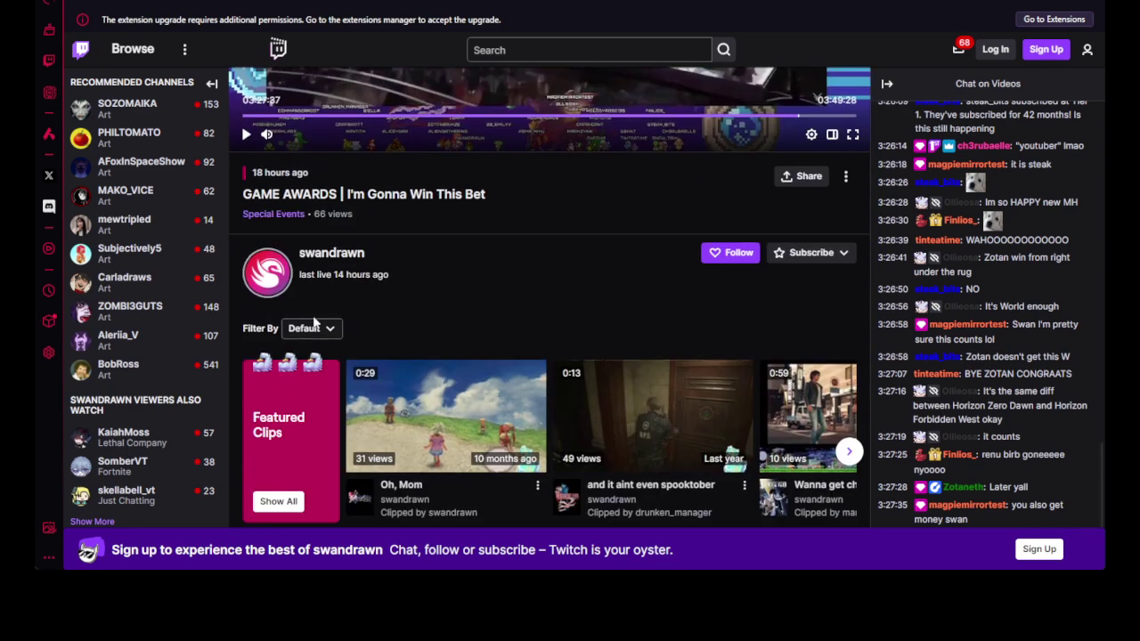
scroll(506, 294, down, 10)
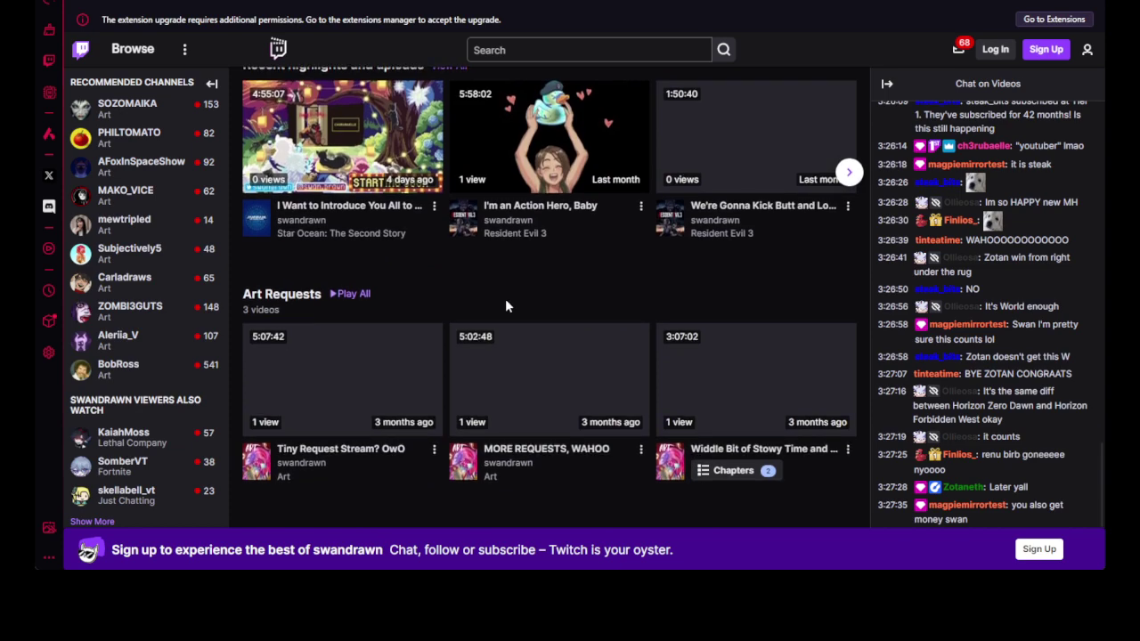
scroll(539, 369, down, 10)
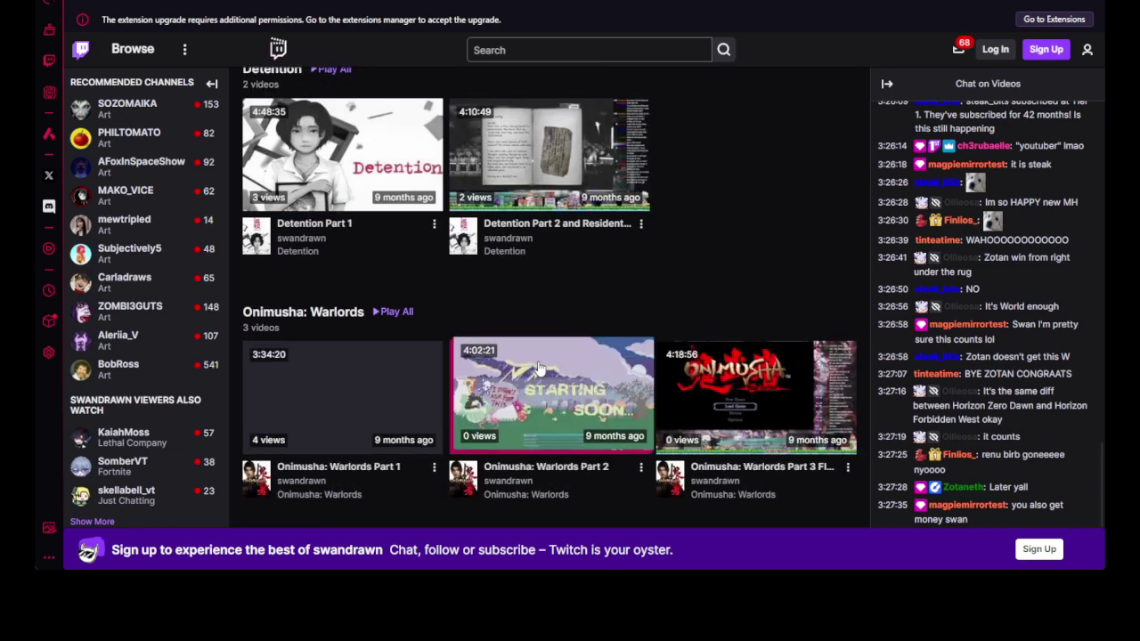
scroll(536, 365, down, 8)
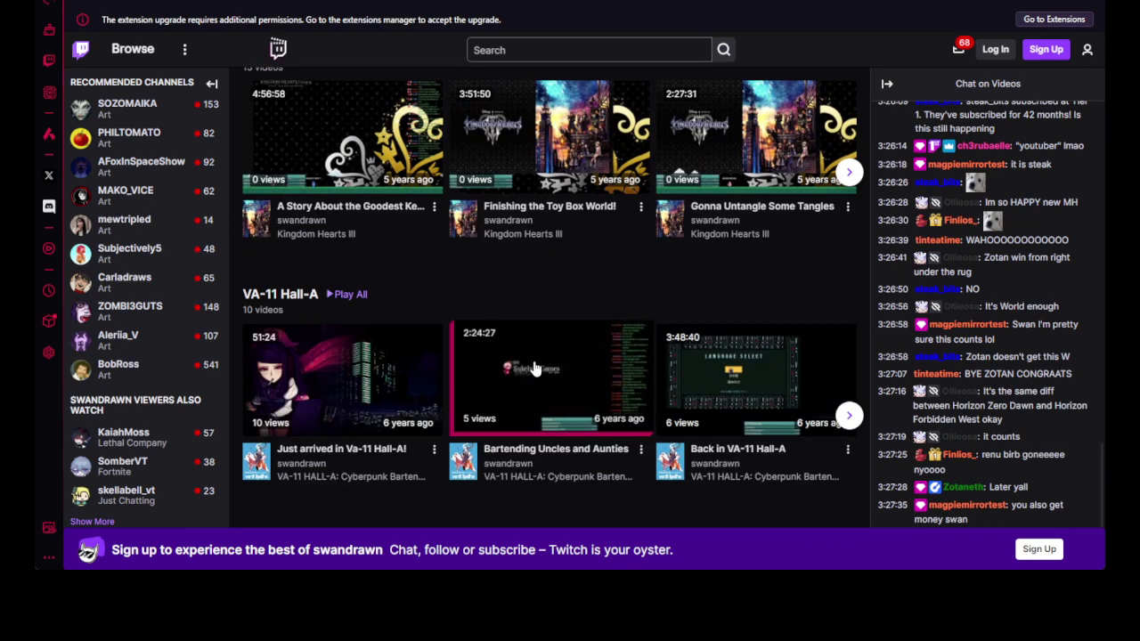
scroll(534, 363, down, 5)
scroll(532, 358, up, 20)
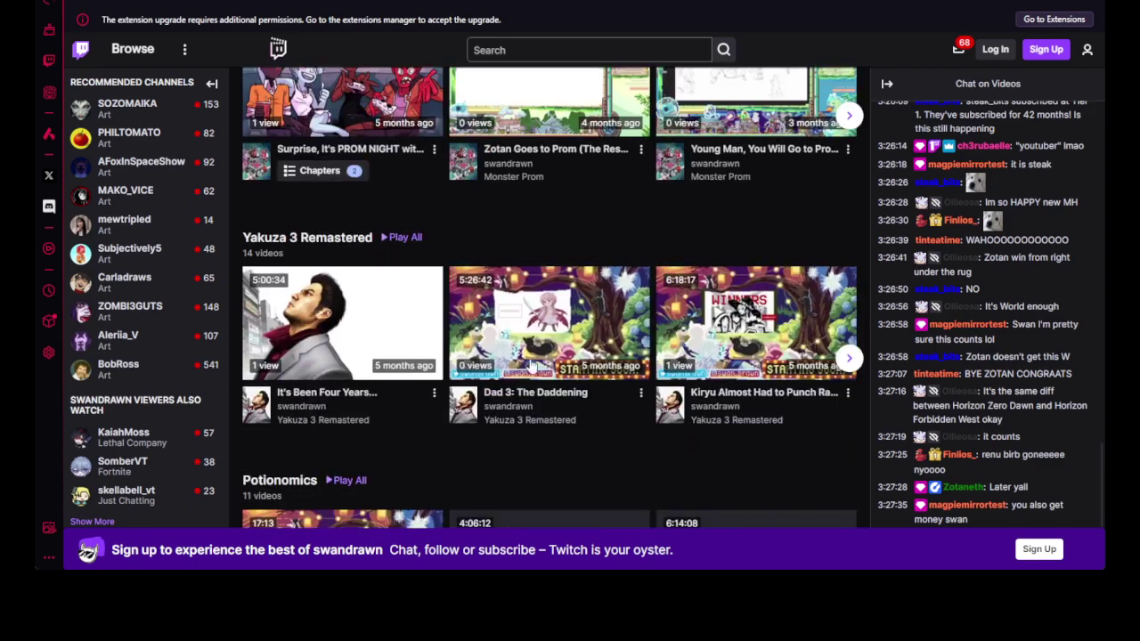
scroll(526, 352, up, 20)
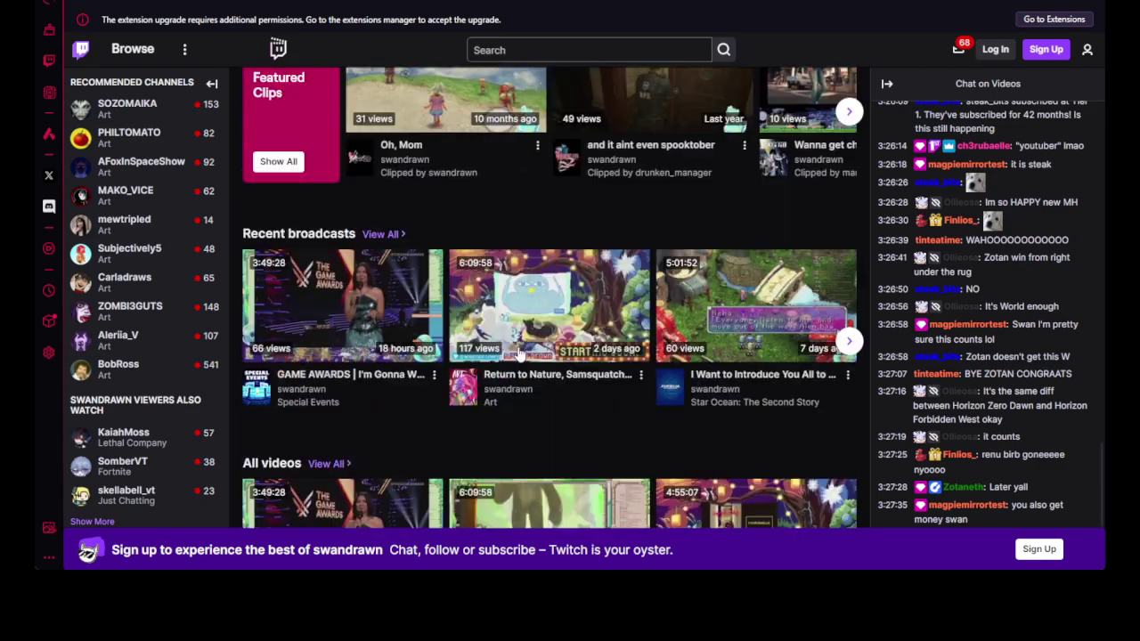
scroll(491, 342, down, 1)
scroll(472, 344, up, 1)
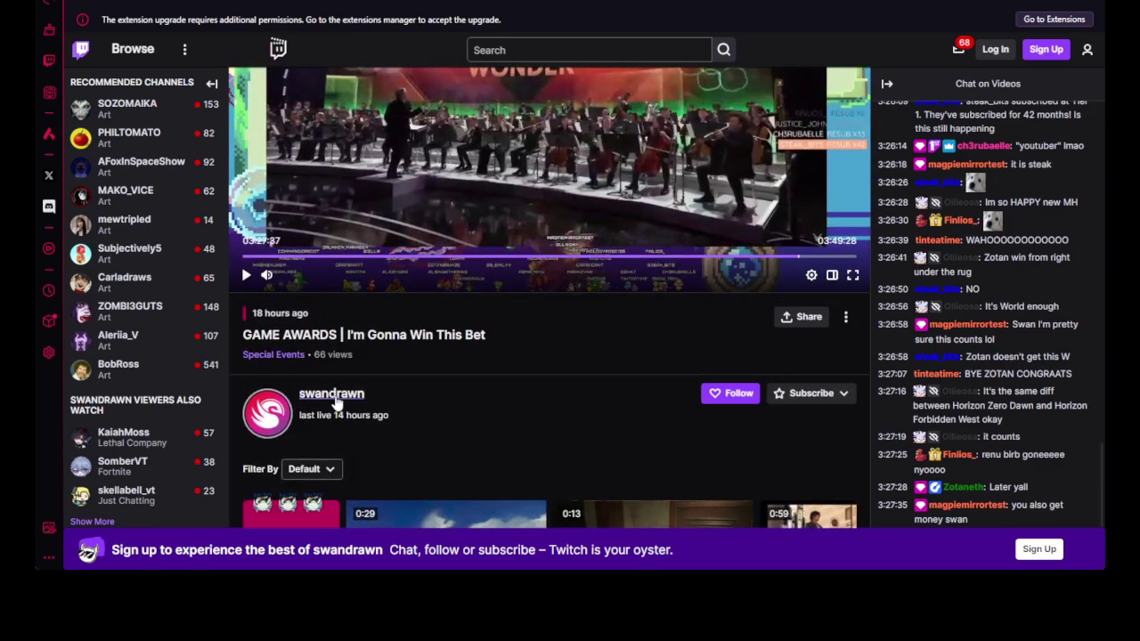
Open the swandrawn channel's About page and view its schedule, socials and commissions panels.
click(335, 394)
scroll(624, 354, down, 2)
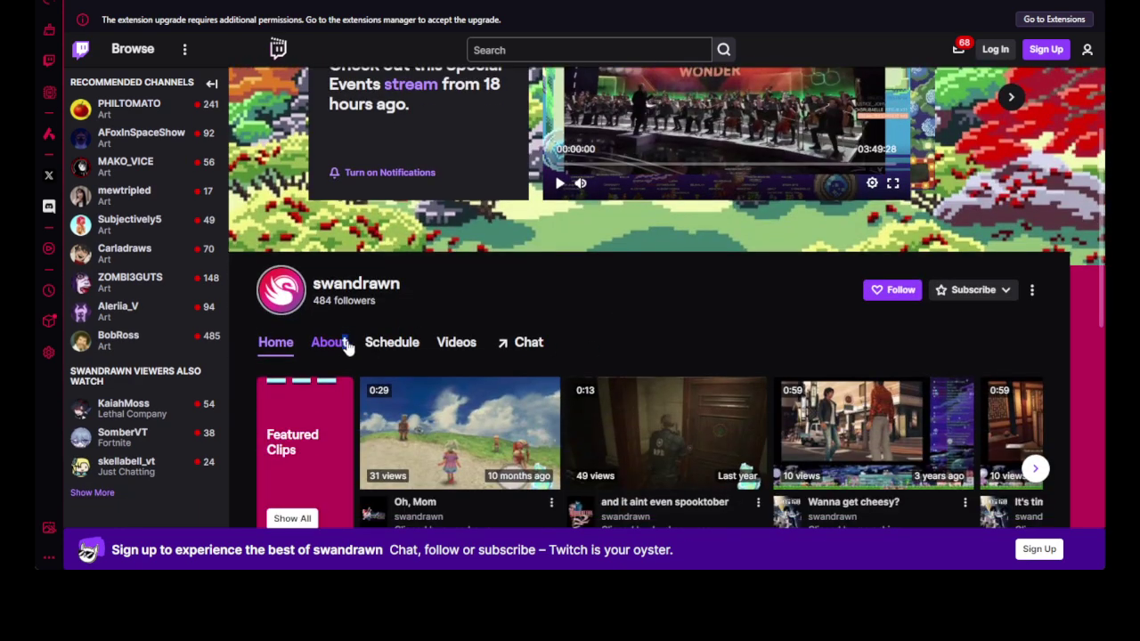
click(332, 349)
scroll(471, 312, down, 5)
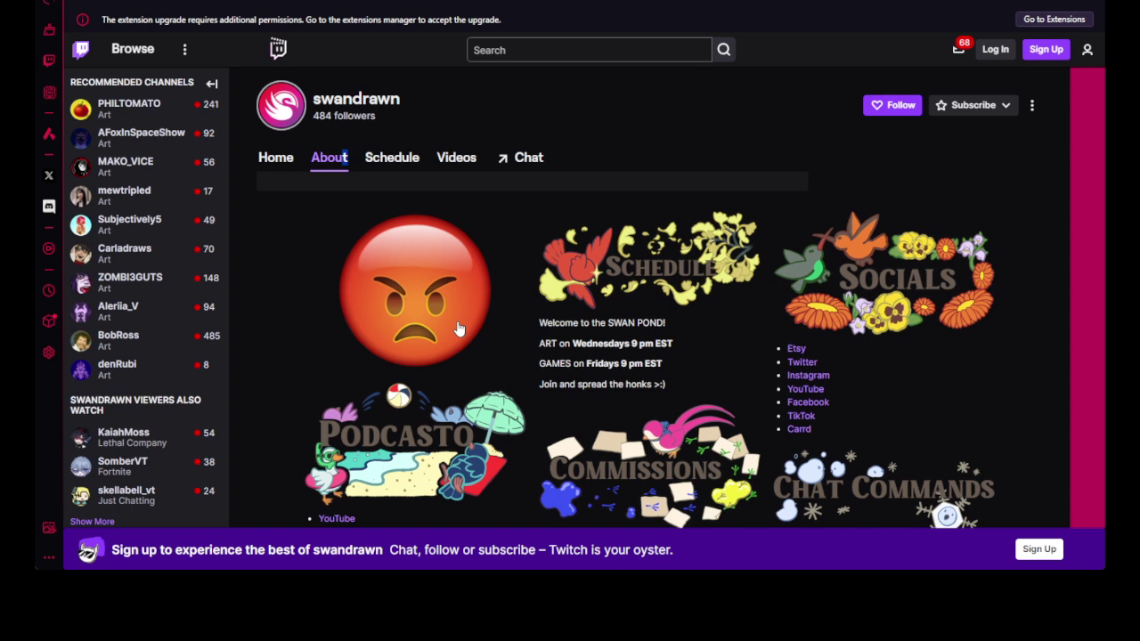
Open the Ko-fi page linked from the angry-face image and review its description, donation form and feed.
click(437, 290)
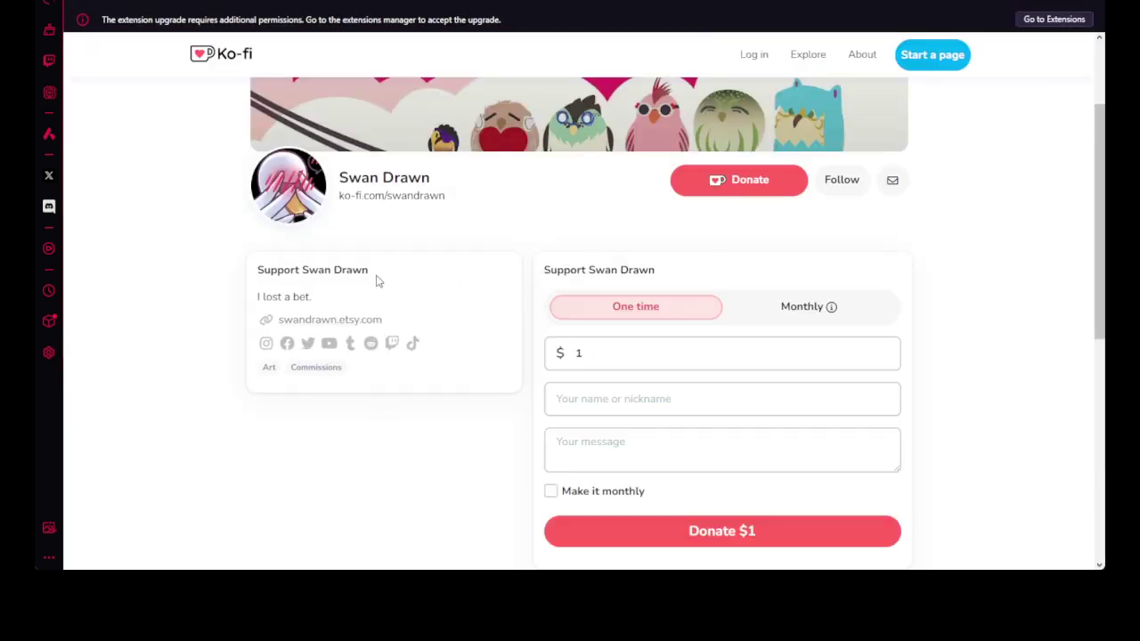
scroll(379, 280, down, 1)
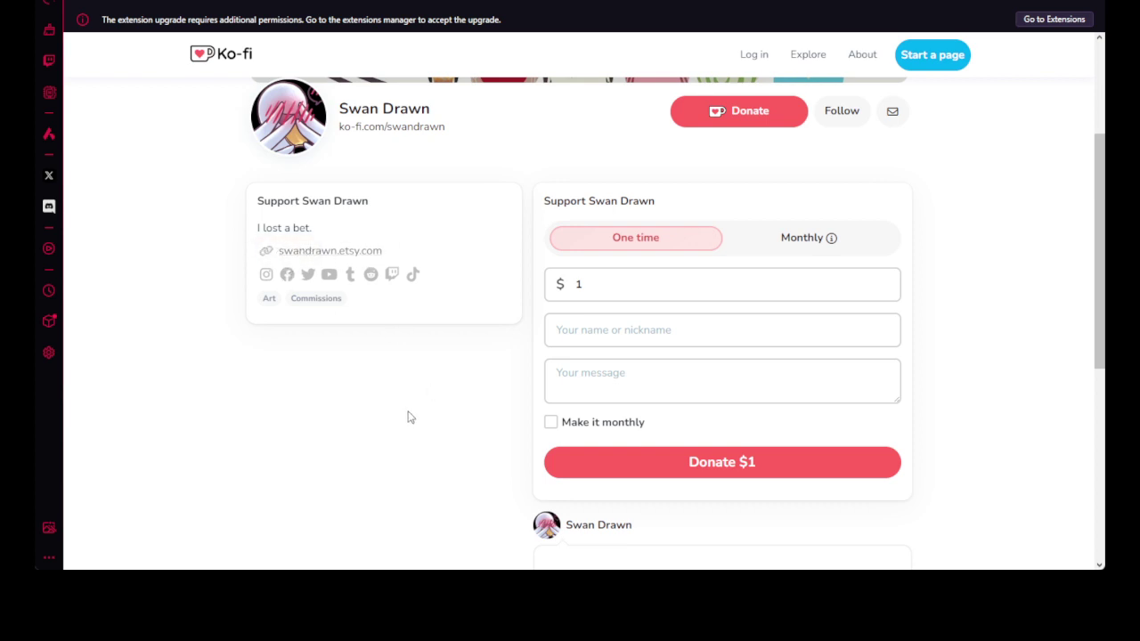
scroll(526, 420, up, 1)
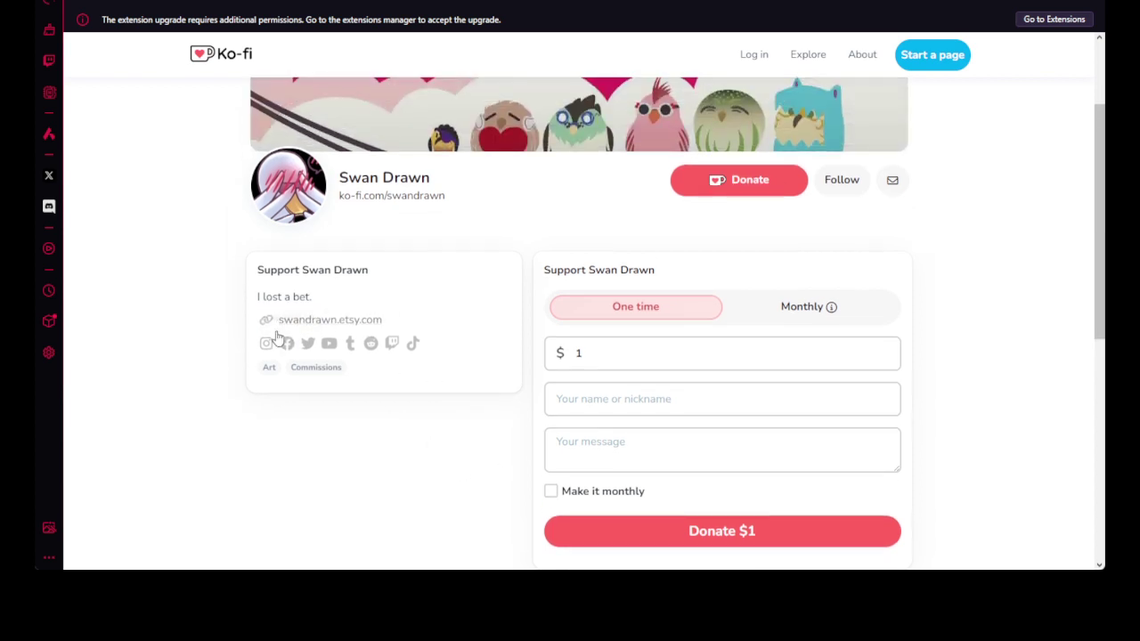
scroll(554, 370, down, 3)
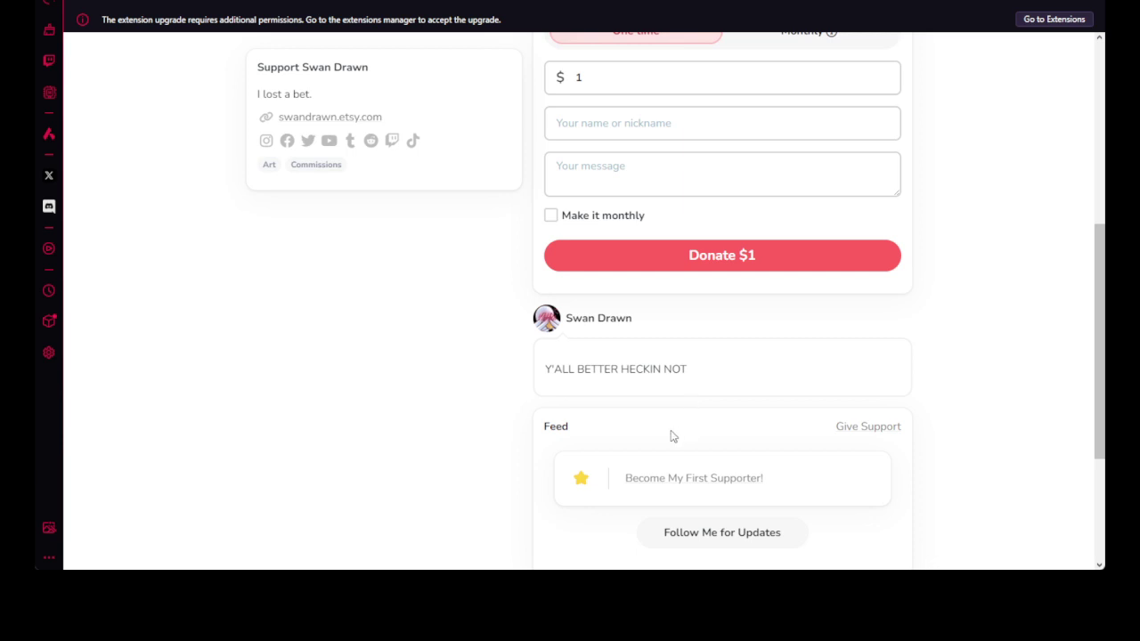
scroll(671, 435, up, 5)
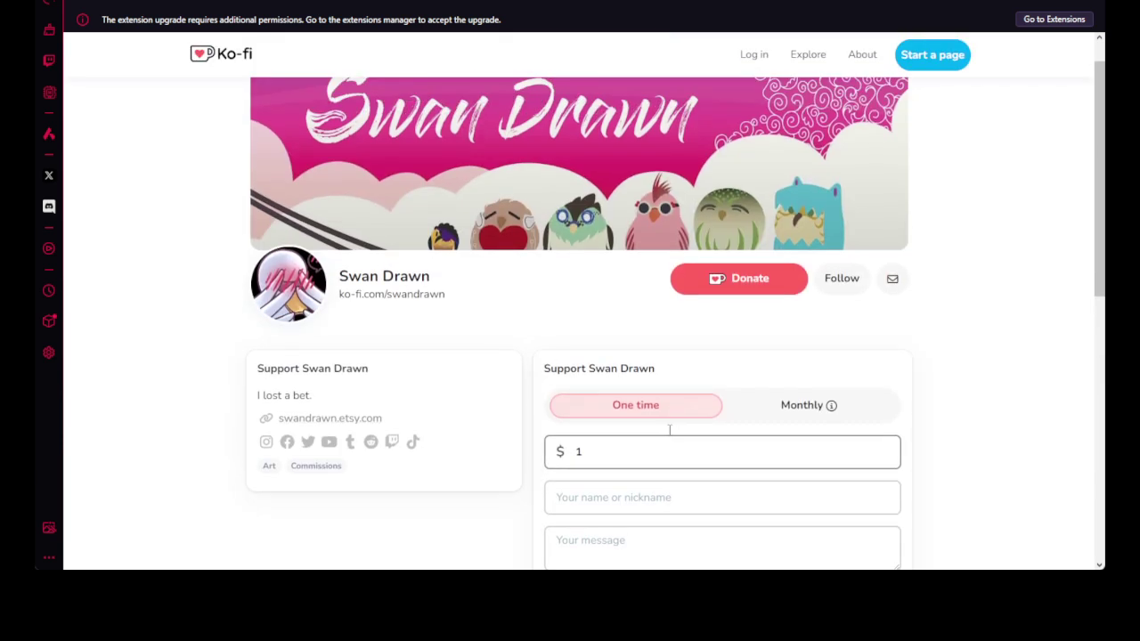
scroll(671, 431, down, 3)
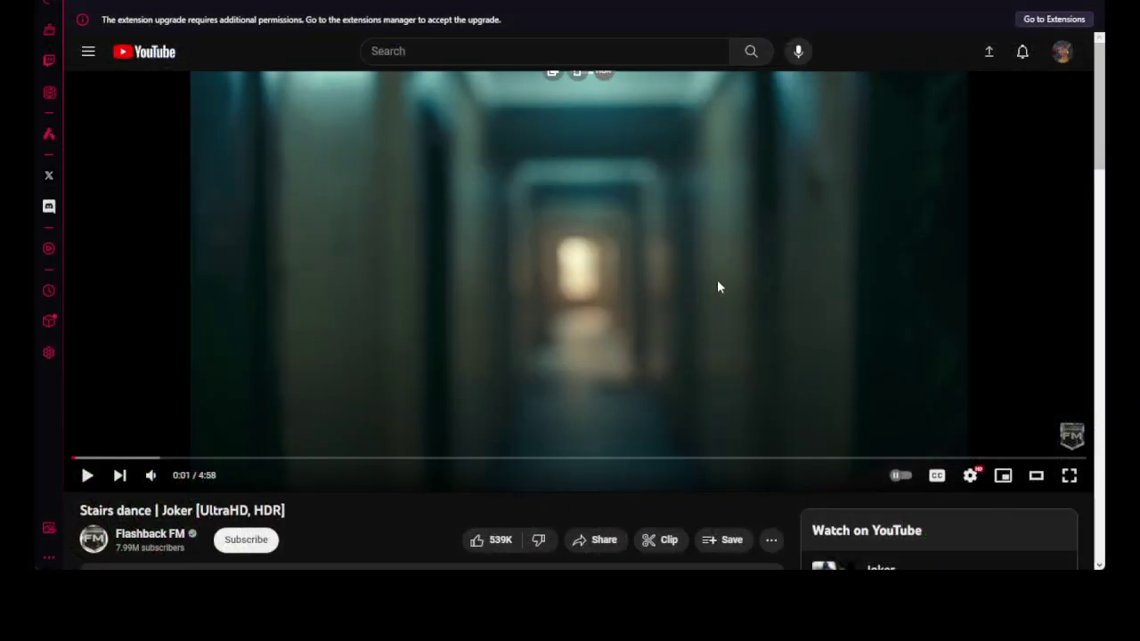
Switch to the YouTube video "Stairs dance | Joker [UltraHD, HDR]", play it and read through its viewer comments.
click(718, 287)
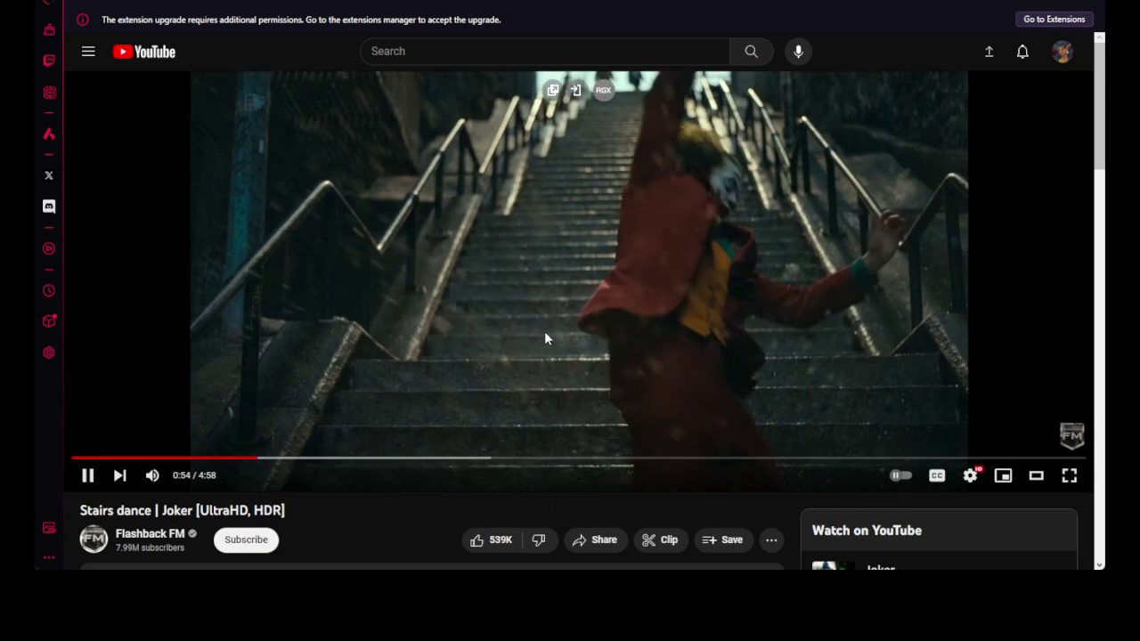
scroll(545, 337, down, 5)
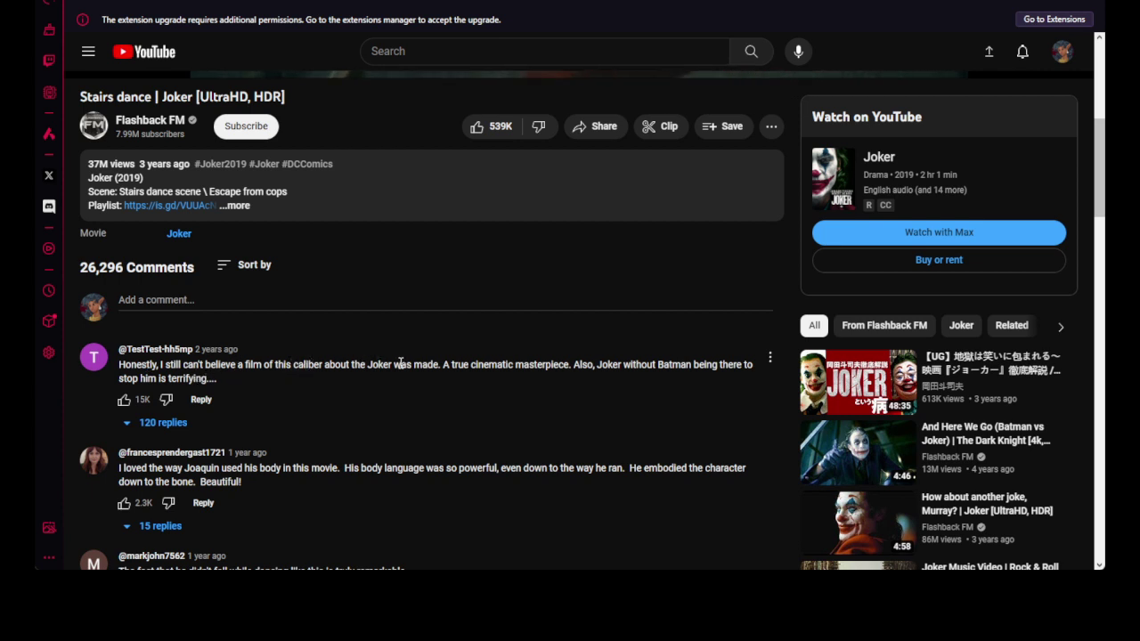
drag(443, 364, 342, 386)
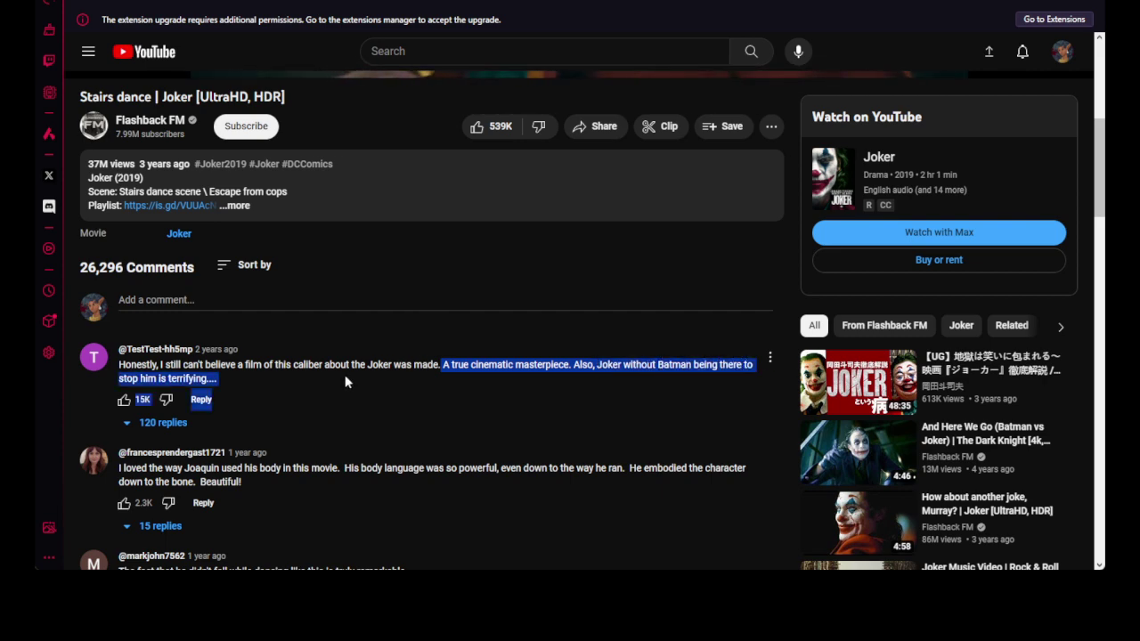
click(344, 374)
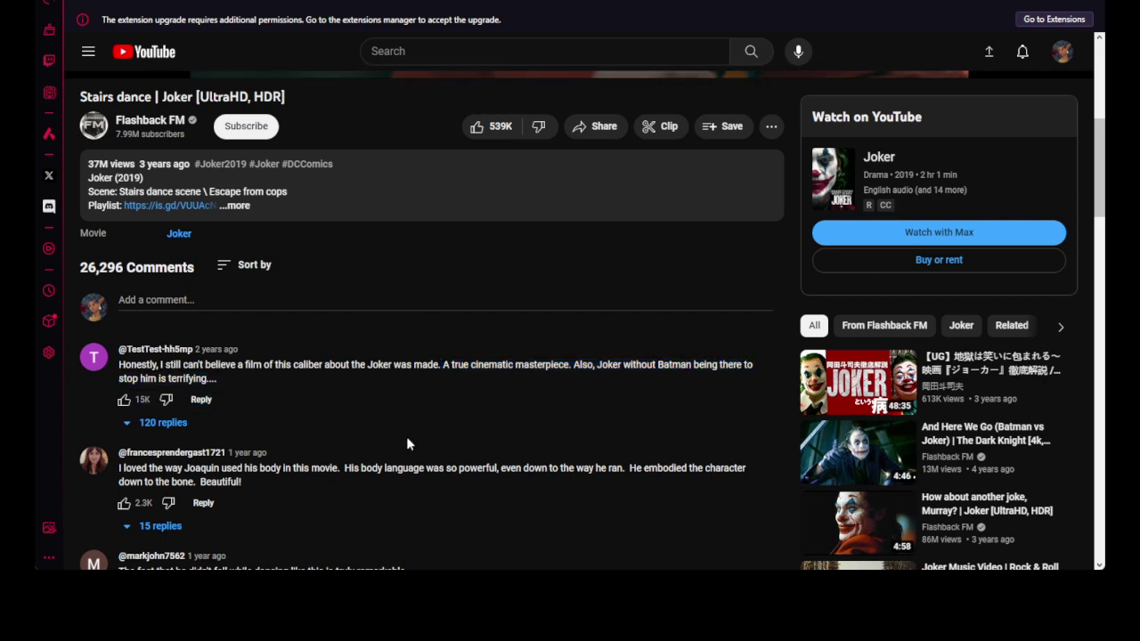
scroll(407, 449, down, 1)
scroll(409, 473, down, 1)
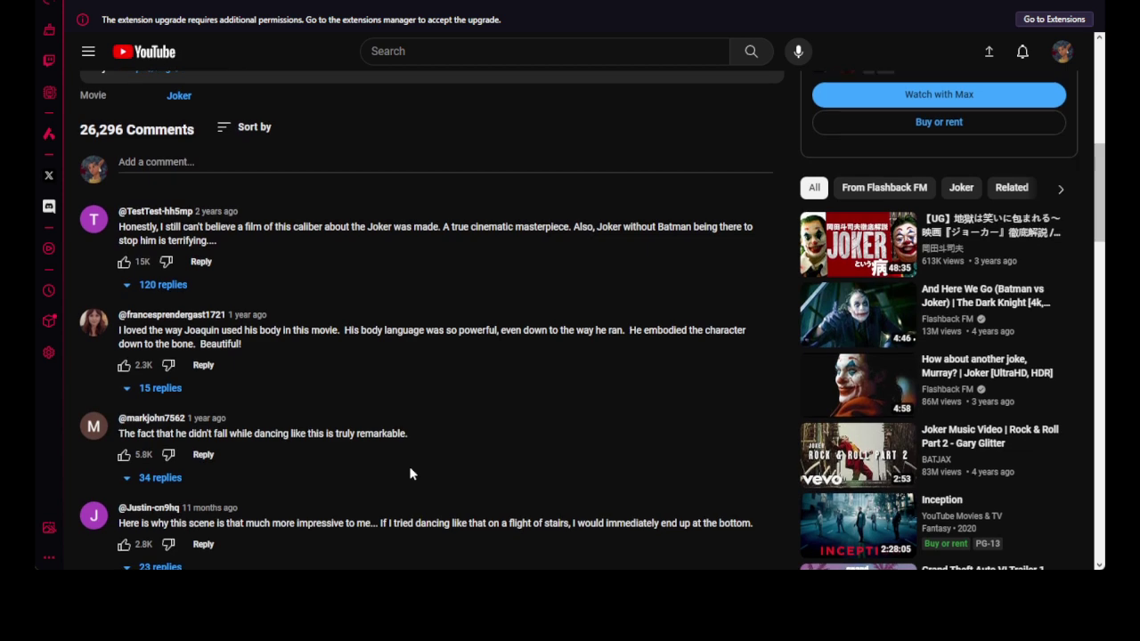
scroll(410, 473, down, 1)
scroll(409, 473, down, 1)
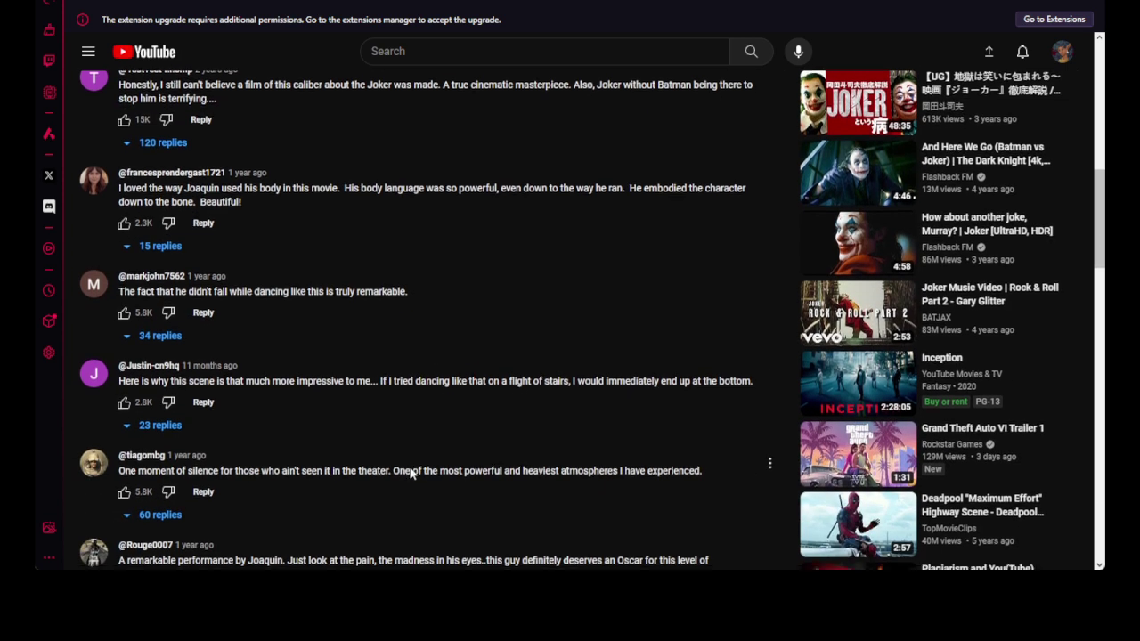
scroll(410, 473, down, 2)
scroll(297, 463, down, 1)
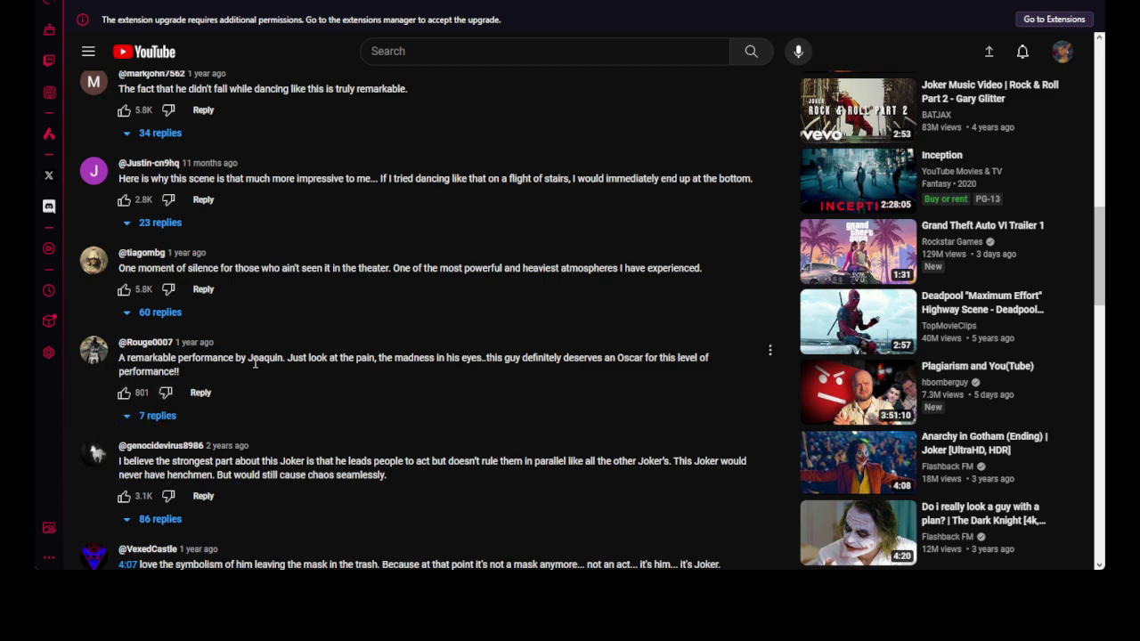
drag(368, 358, 758, 363)
click(553, 454)
scroll(401, 491, down, 1)
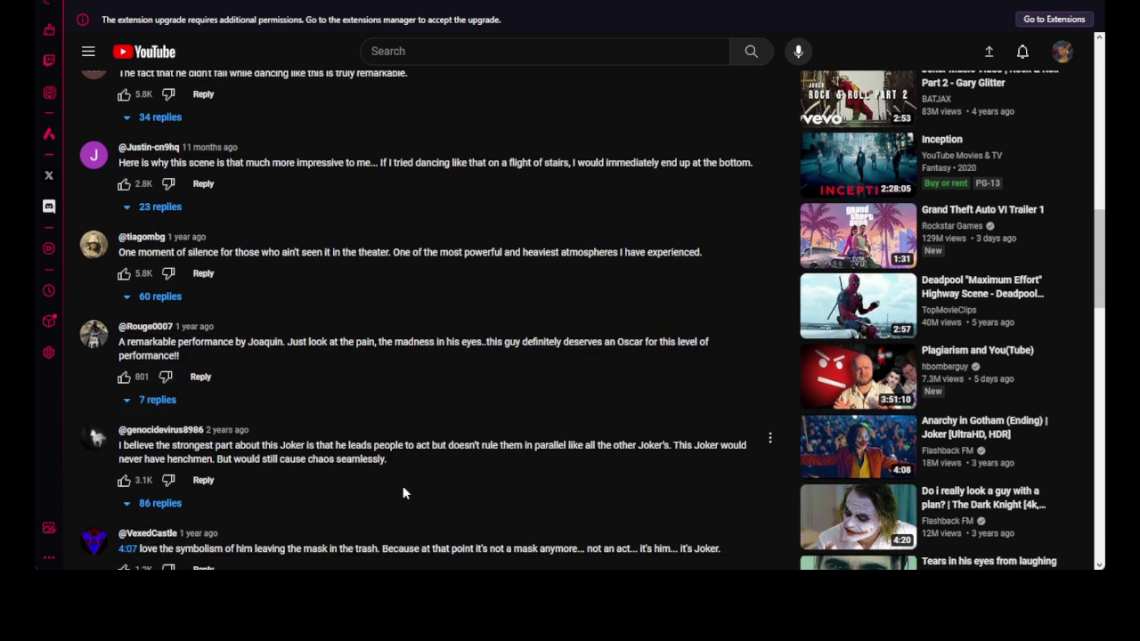
scroll(402, 490, up, 10)
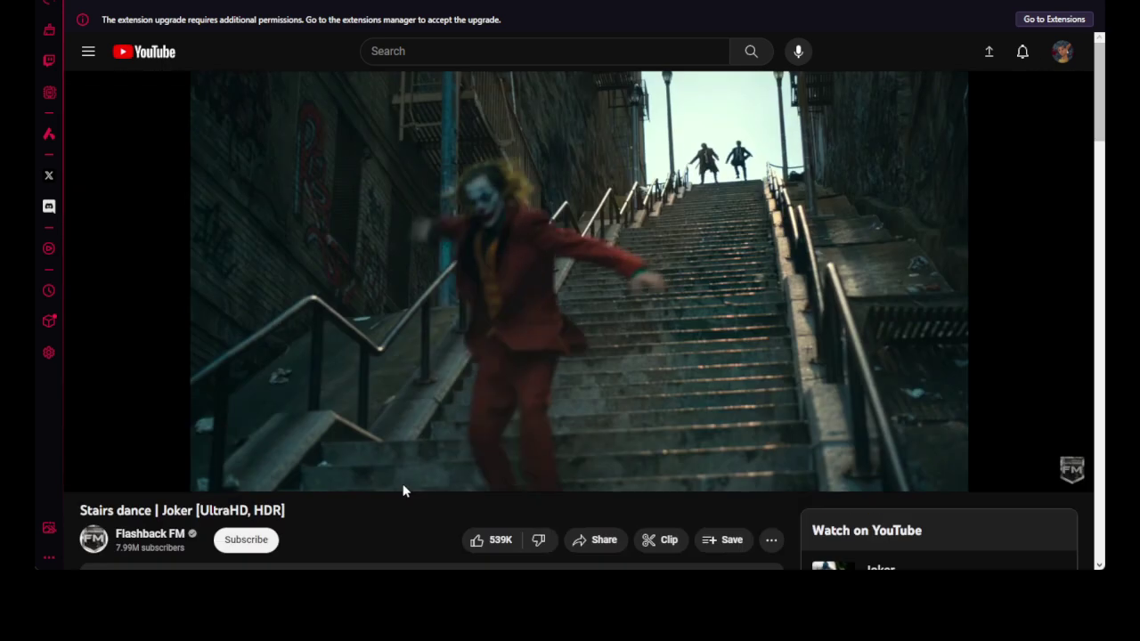
click(424, 306)
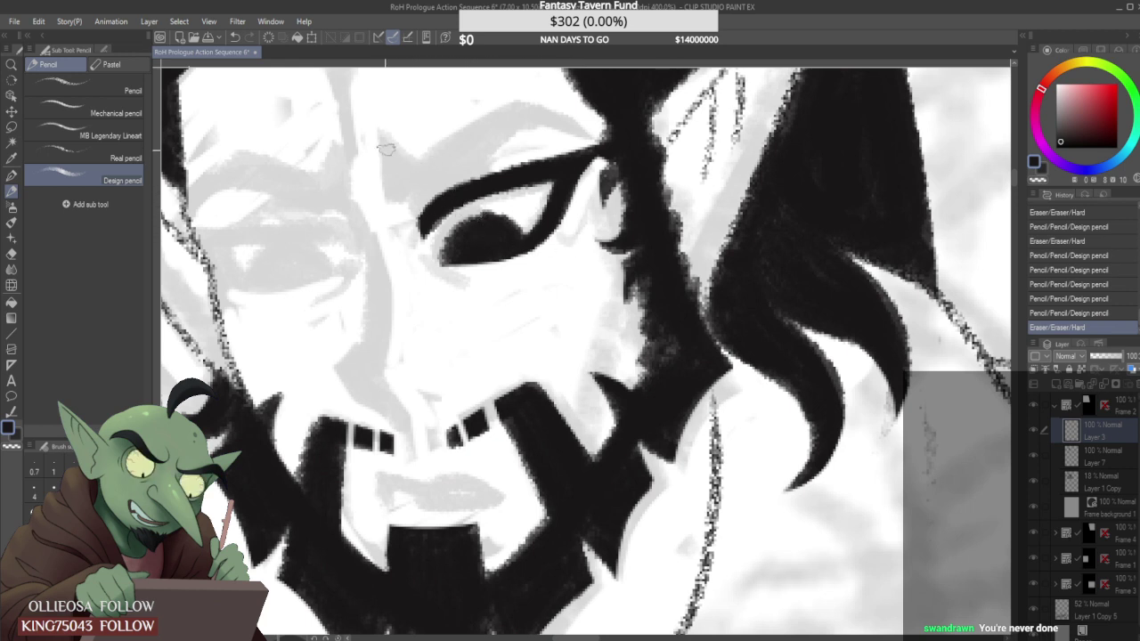
Switch back to Clip Studio Paint and ink a thick, solid black arched eyebrow above the left eye with the Design pencil.
mouse_move(383, 137)
mouse_down()
mouse_move(428, 158)
mouse_move(503, 98)
mouse_move(563, 103)
mouse_move(403, 165)
mouse_move(389, 158)
mouse_move(397, 177)
mouse_move(481, 112)
mouse_move(418, 191)
mouse_move(517, 97)
mouse_move(418, 182)
mouse_move(396, 158)
mouse_move(438, 145)
mouse_move(399, 158)
mouse_move(432, 133)
mouse_move(392, 147)
mouse_move(401, 185)
mouse_move(423, 185)
mouse_move(435, 159)
mouse_move(517, 96)
mouse_move(576, 108)
mouse_up()
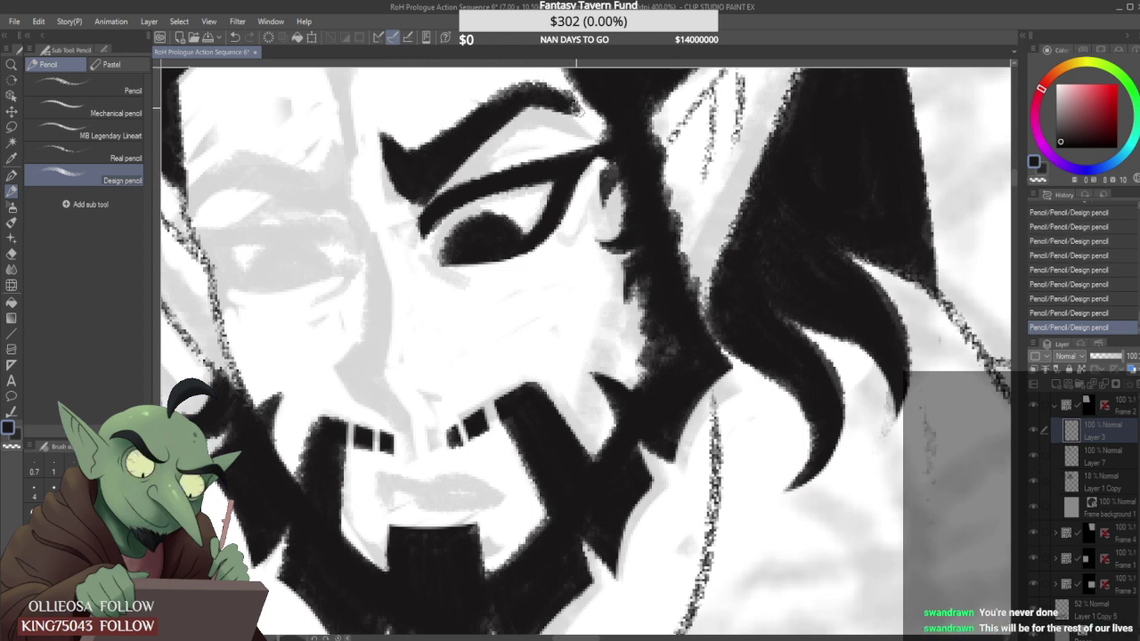
scroll(503, 182, down, 3)
scroll(509, 187, up, 1)
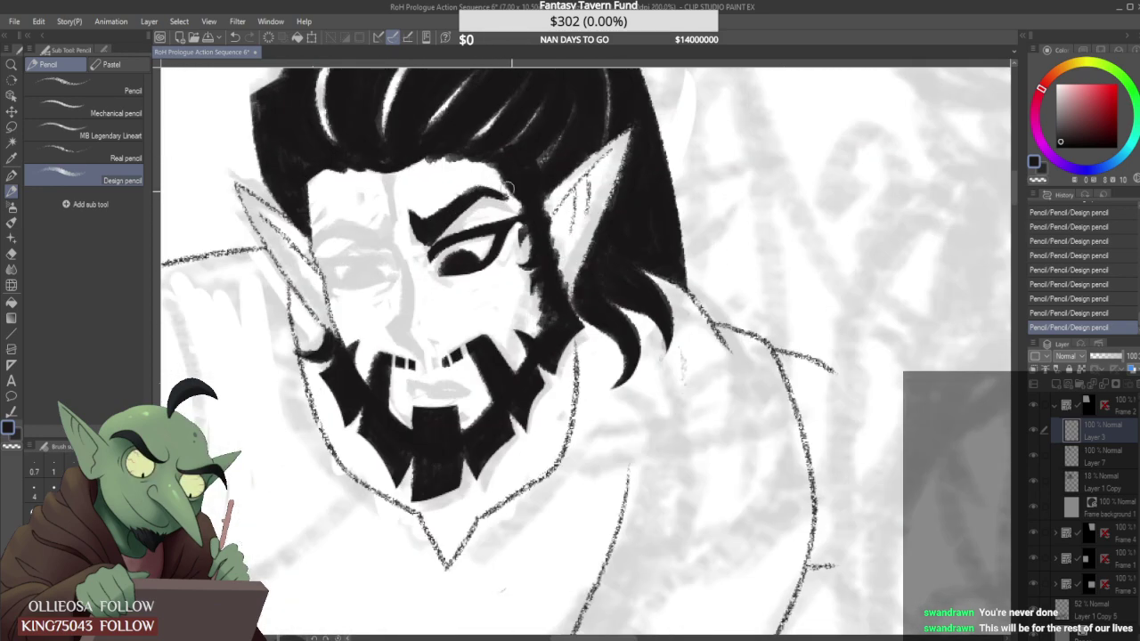
Trim the left eyebrow's outer end and the upper edge of its inner end with the hard eraser.
mouse_move(508, 189)
mouse_down()
mouse_move(481, 179)
mouse_move(513, 199)
mouse_up()
scroll(497, 191, down, 2)
scroll(468, 202, up, 3)
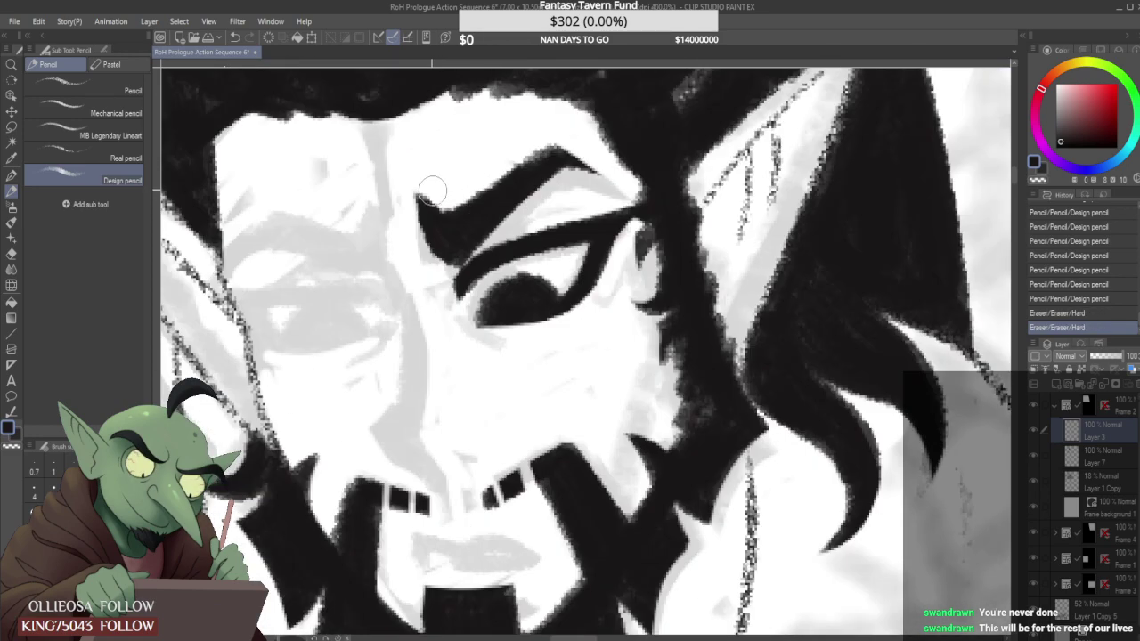
drag(428, 193, 499, 149)
scroll(485, 171, down, 4)
scroll(495, 186, up, 2)
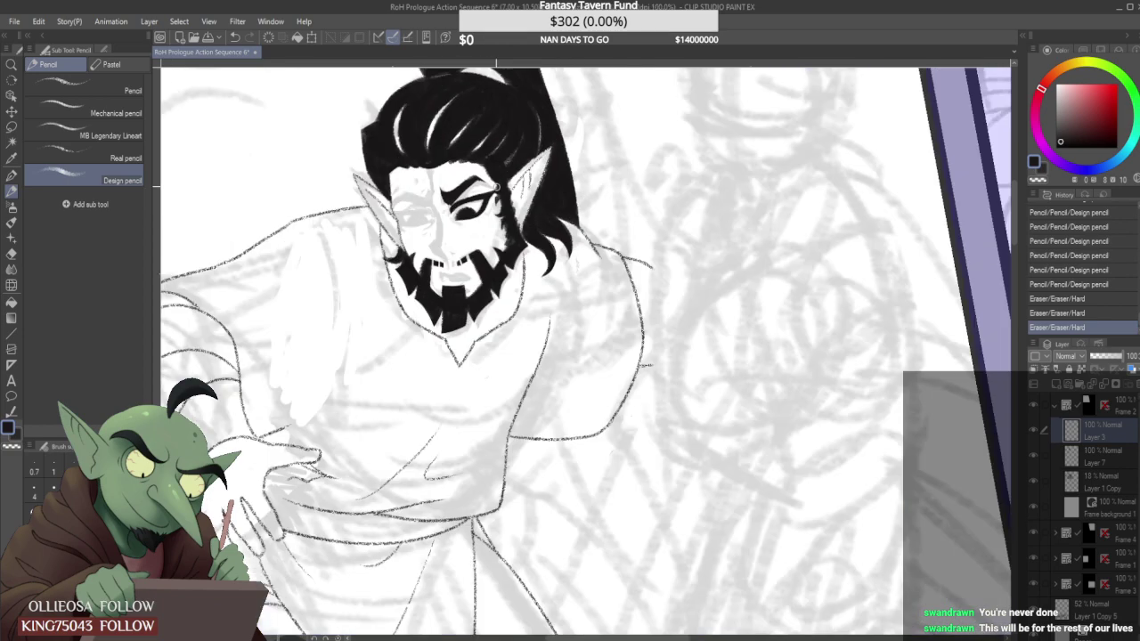
scroll(495, 188, up, 3)
scroll(445, 154, down, 3)
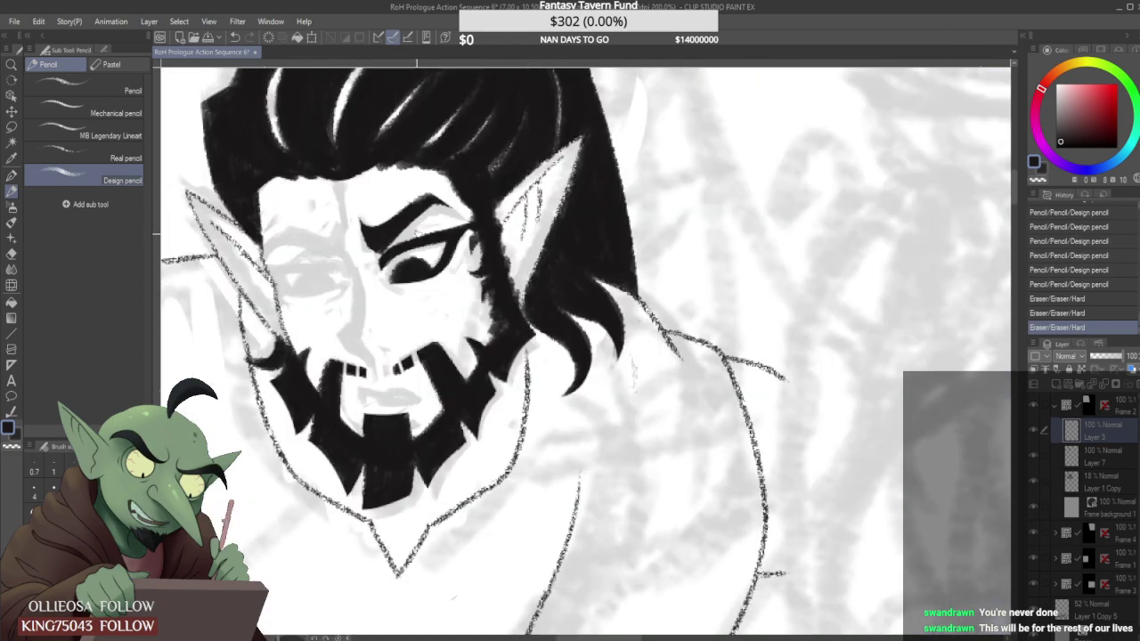
Ink a tapered line down the bridge of the nose with the Design pencil and trim it with the hard eraser.
scroll(341, 252, up, 2)
scroll(341, 252, down, 1)
drag(346, 253, 356, 313)
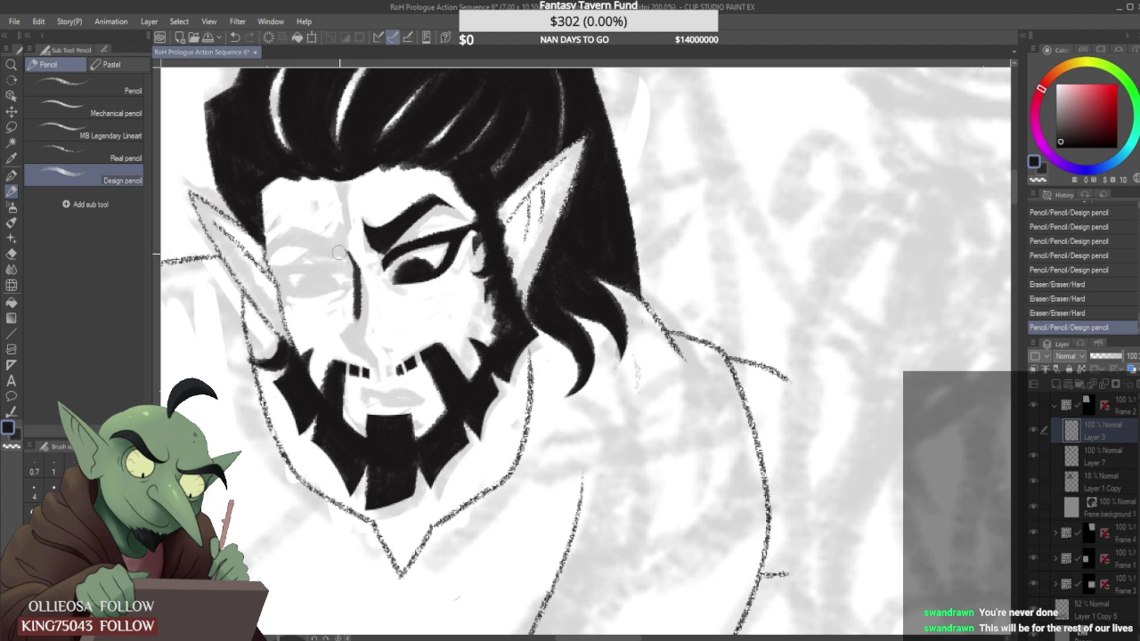
drag(338, 253, 369, 299)
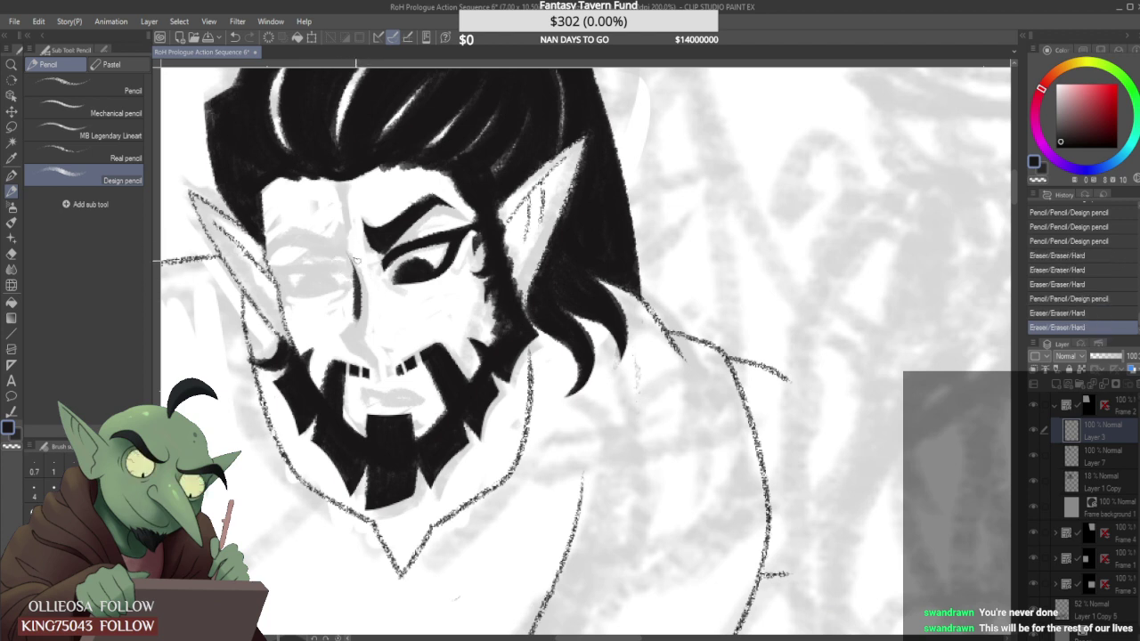
mouse_move(345, 253)
mouse_down()
mouse_move(369, 283)
mouse_move(365, 351)
mouse_up()
Extend the nose bridge line down to the nose tip, thickening it and curving its lower end outward into a point.
scroll(370, 283, up, 2)
drag(350, 266, 337, 397)
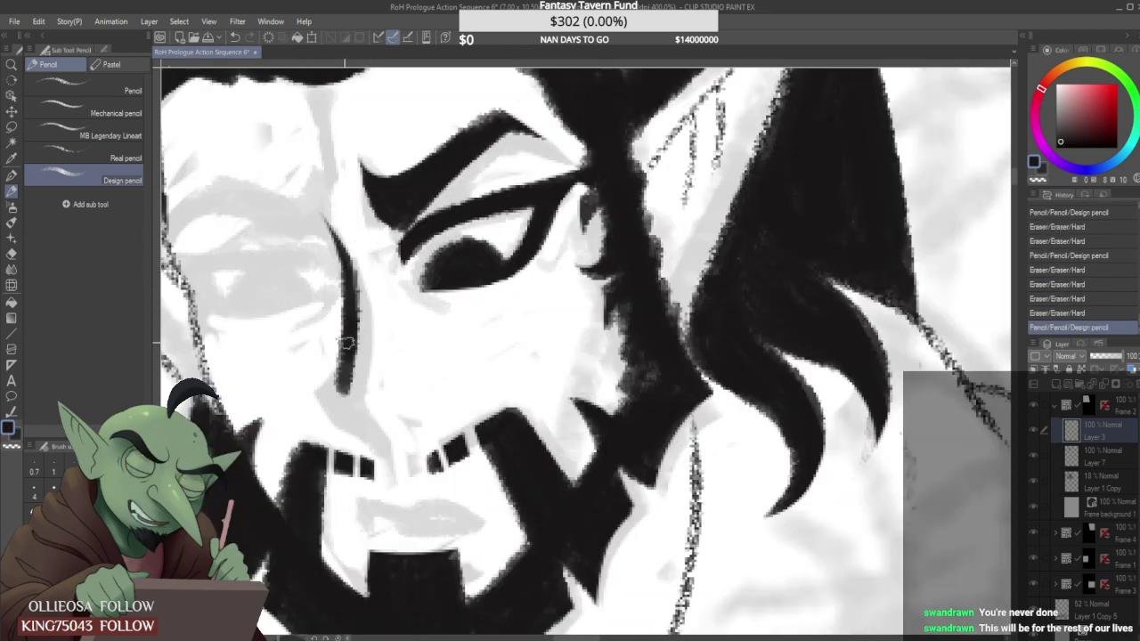
mouse_move(357, 337)
mouse_down()
mouse_move(343, 373)
mouse_move(350, 338)
mouse_move(327, 397)
mouse_move(337, 389)
mouse_move(349, 346)
mouse_move(311, 406)
mouse_up()
drag(347, 356, 310, 401)
drag(354, 344, 307, 383)
Ink the underside of the nose as a solid wedge tapering toward the moustache, trimming its edges with the hard eraser.
key(e)
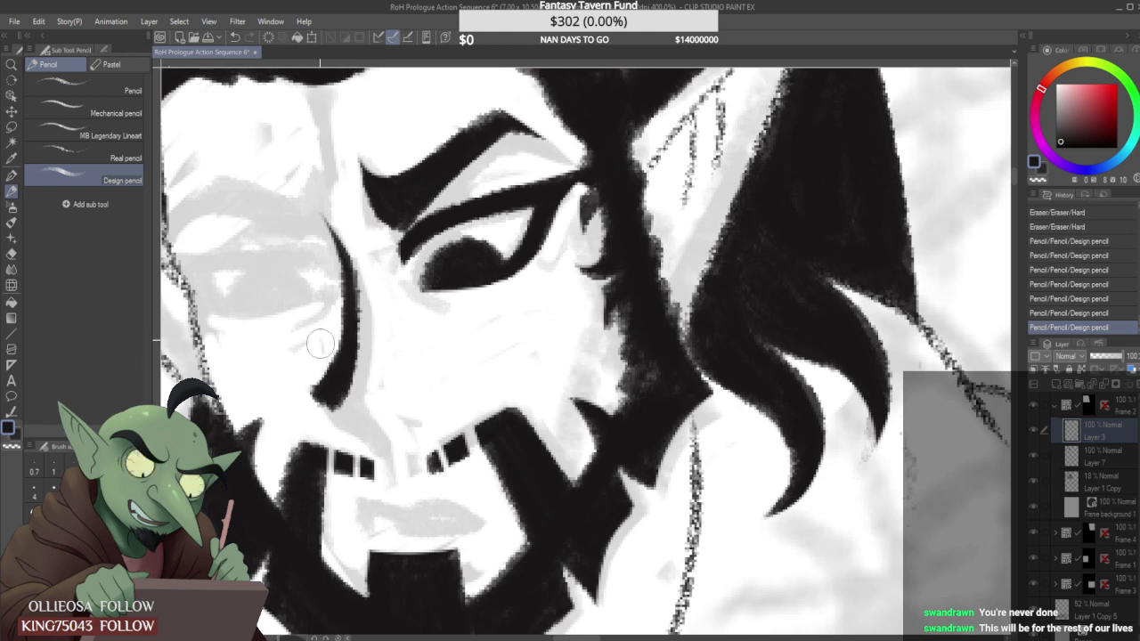
mouse_move(332, 337)
mouse_down()
mouse_move(322, 392)
mouse_move(374, 415)
mouse_move(383, 442)
mouse_up()
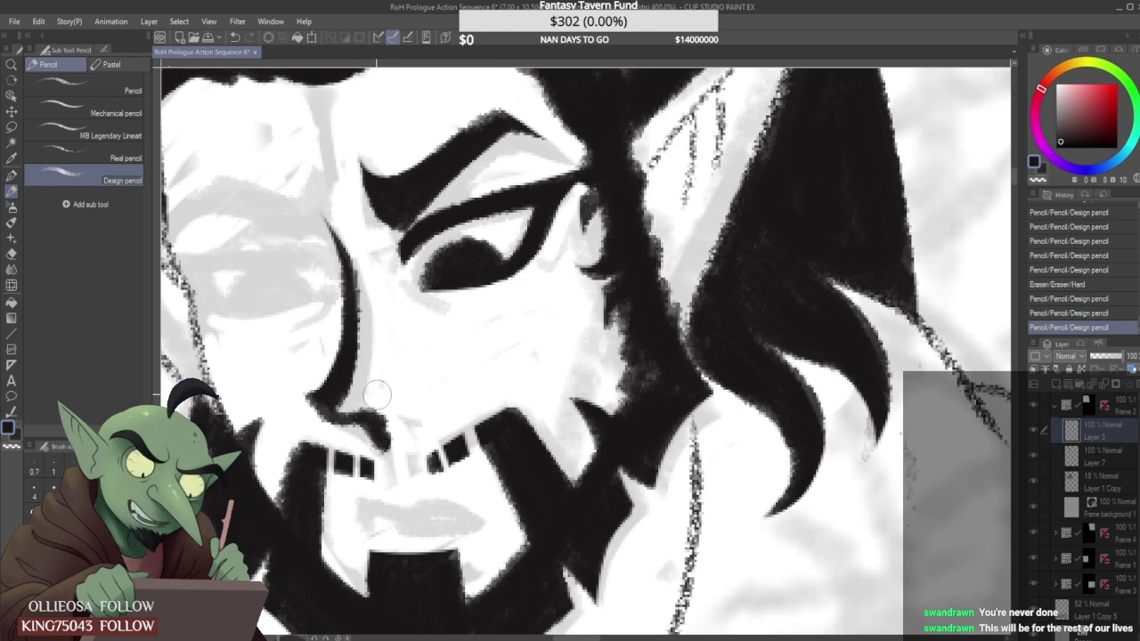
mouse_move(384, 402)
mouse_down()
mouse_move(398, 453)
mouse_move(399, 438)
mouse_up()
mouse_move(348, 395)
mouse_down()
mouse_move(372, 378)
mouse_move(364, 390)
mouse_move(384, 414)
mouse_move(330, 400)
mouse_move(374, 434)
mouse_up()
key(p)
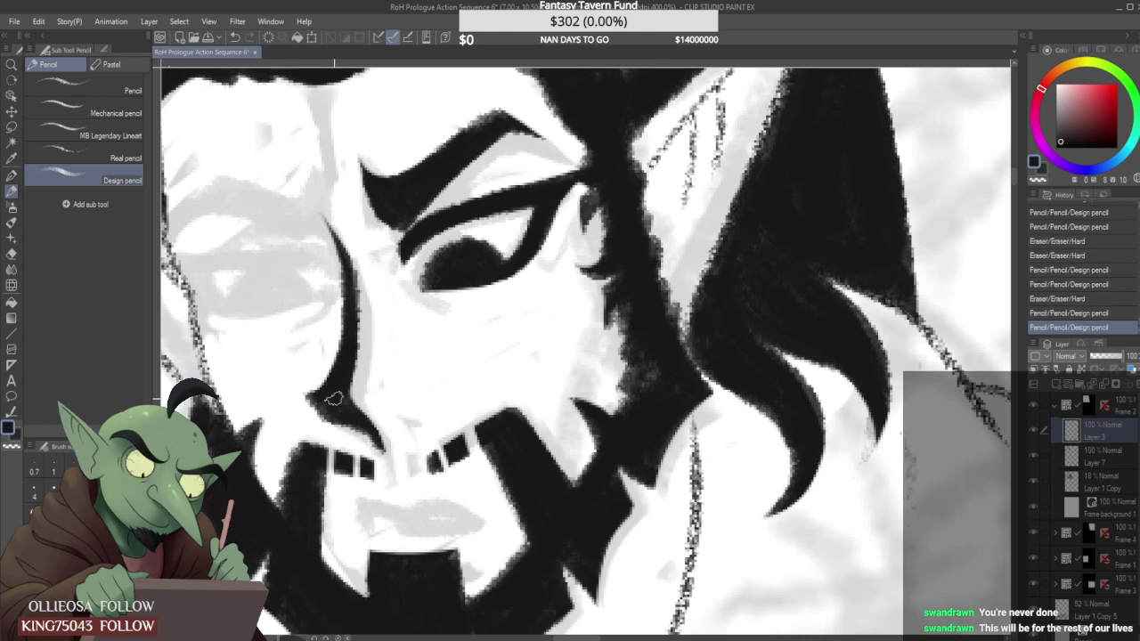
drag(334, 399, 344, 404)
Ink the small far nostril mark beside the nose underside and cut it down with the hard eraser.
mouse_move(349, 363)
mouse_down()
mouse_move(340, 387)
mouse_move(415, 403)
mouse_up()
key(e)
mouse_move(397, 418)
mouse_down()
mouse_move(432, 426)
mouse_move(391, 399)
mouse_move(417, 392)
mouse_move(421, 432)
mouse_up()
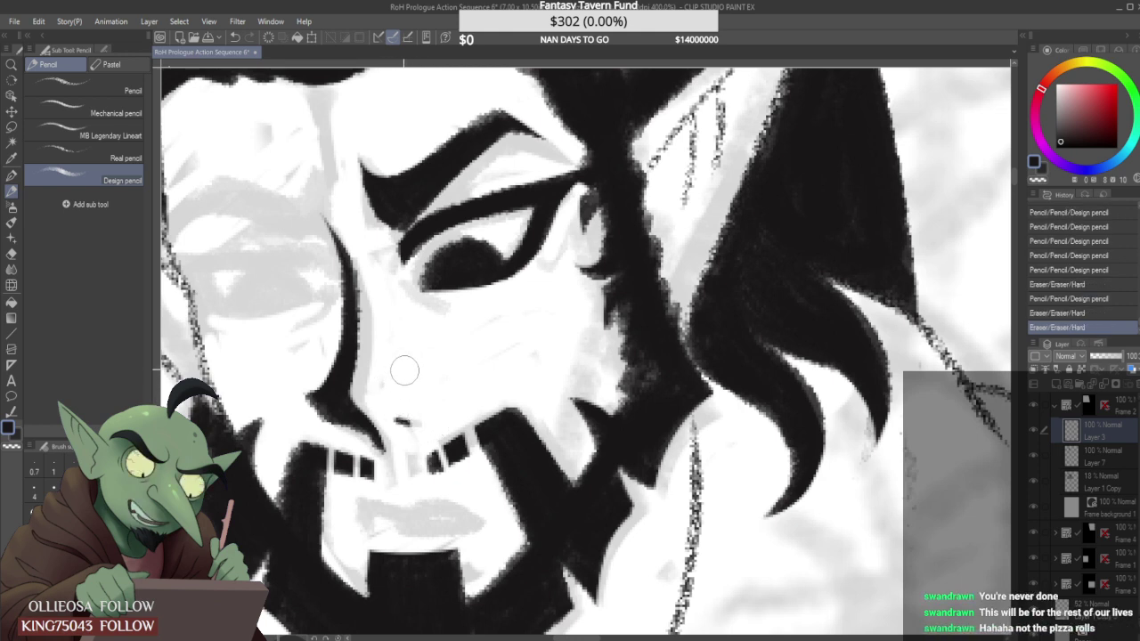
Lasso the inked nose, shift it slightly down and rotate it a little with Scale/Rotate, and deselect it.
scroll(406, 346, down, 4)
scroll(374, 337, up, 2)
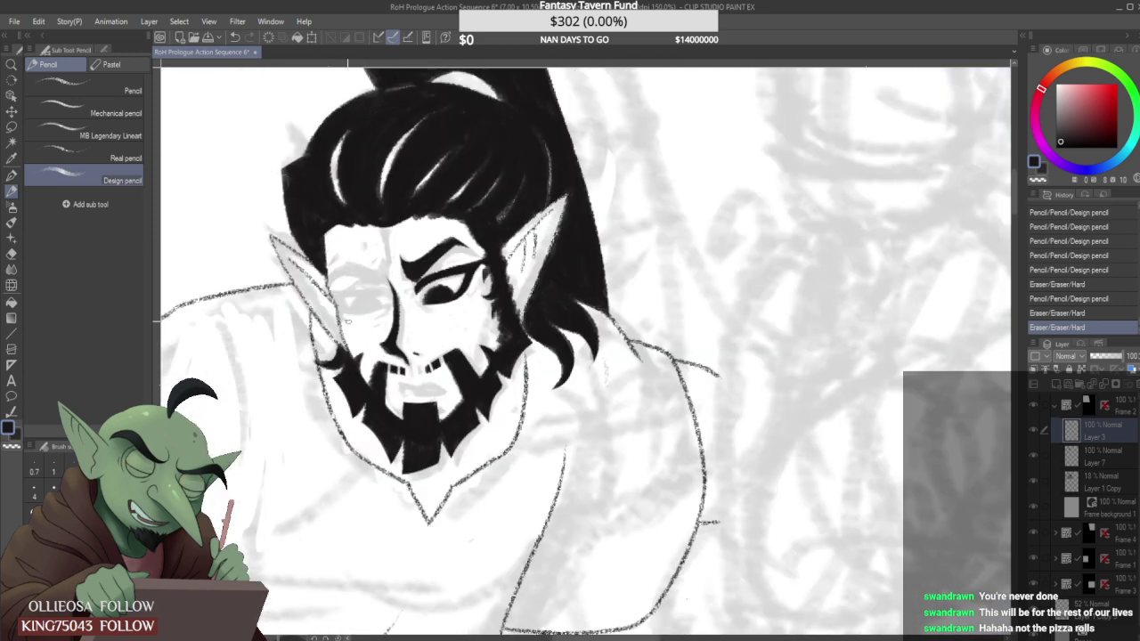
click(13, 127)
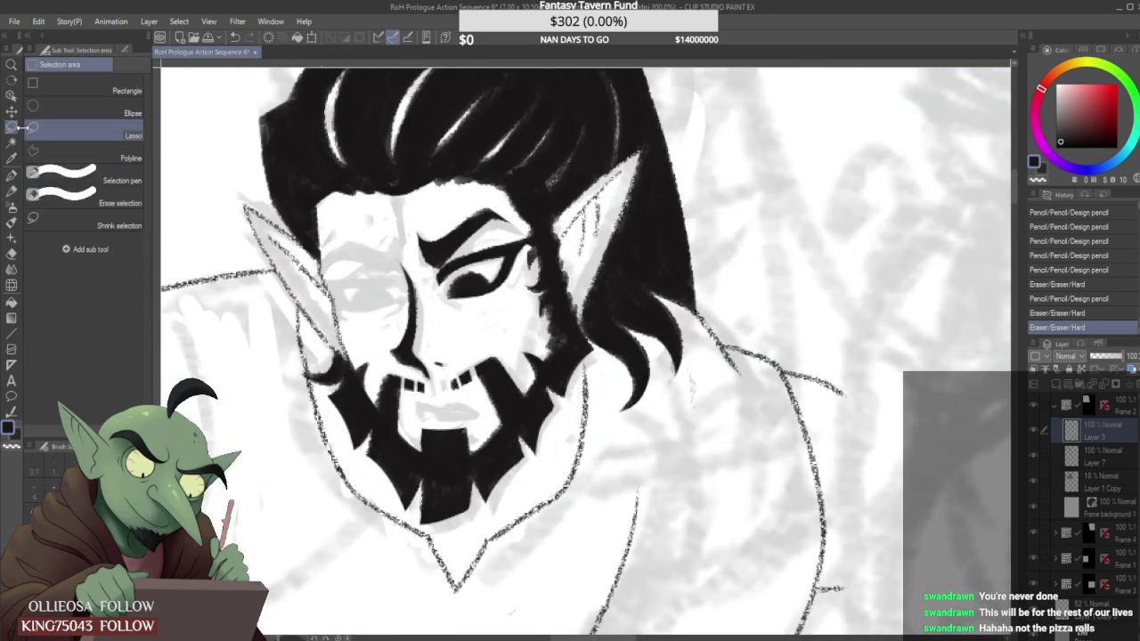
mouse_move(434, 383)
mouse_down()
mouse_move(383, 358)
mouse_move(383, 250)
mouse_move(434, 333)
mouse_up()
drag(453, 374, 434, 379)
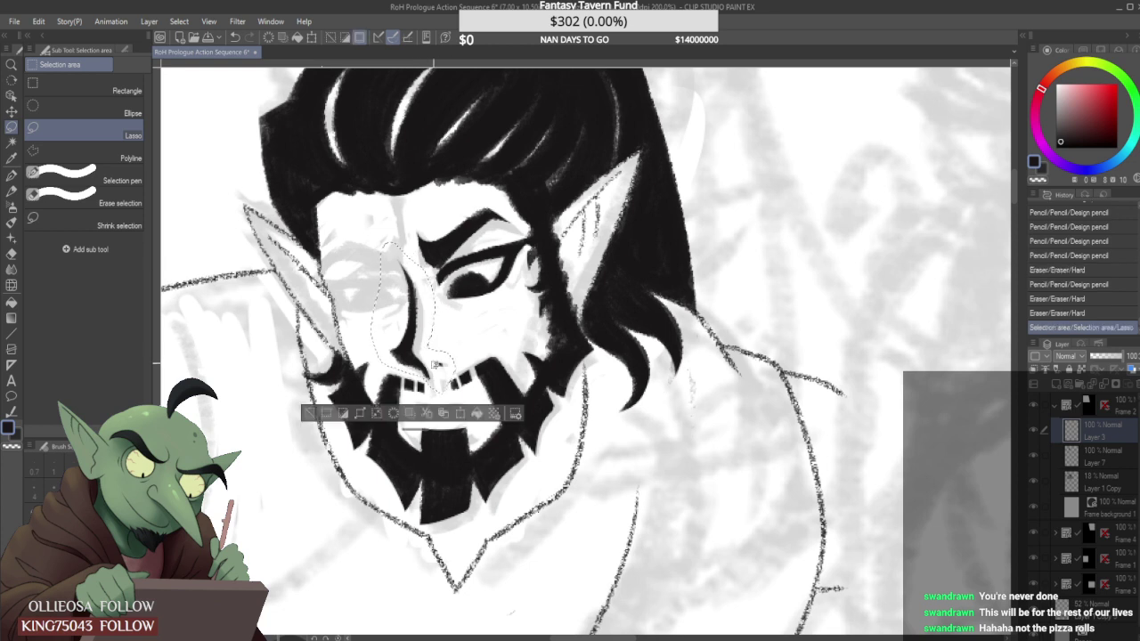
key(ctrl+t)
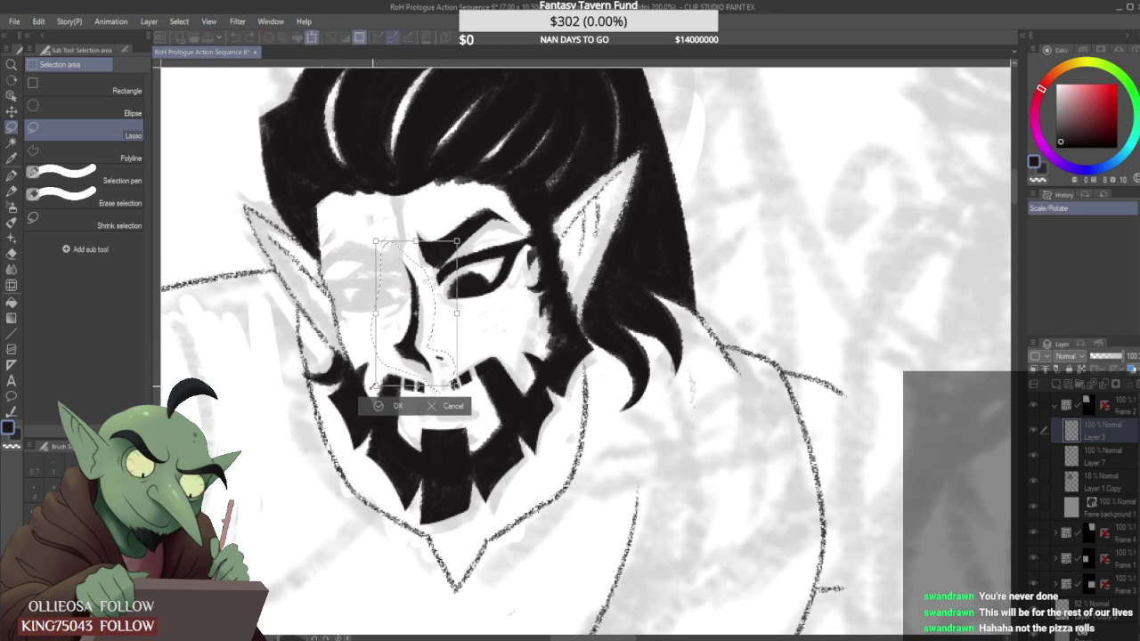
drag(373, 386, 376, 387)
drag(441, 356, 440, 360)
drag(472, 361, 473, 355)
mouse_move(442, 343)
mouse_down()
mouse_move(476, 308)
mouse_move(440, 338)
mouse_up()
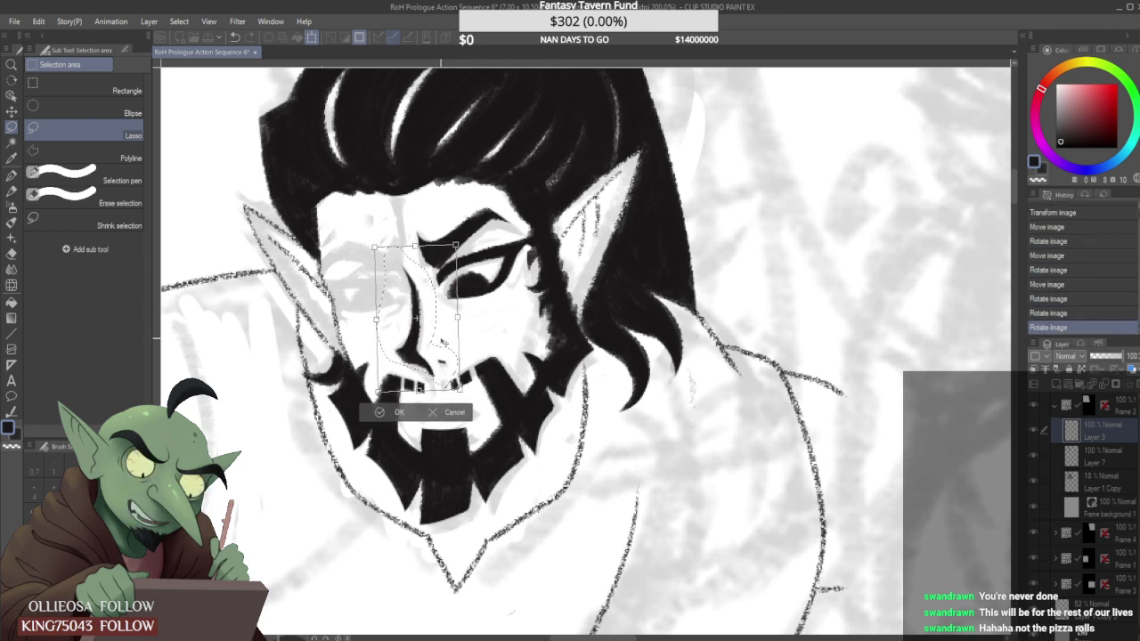
key(Return)
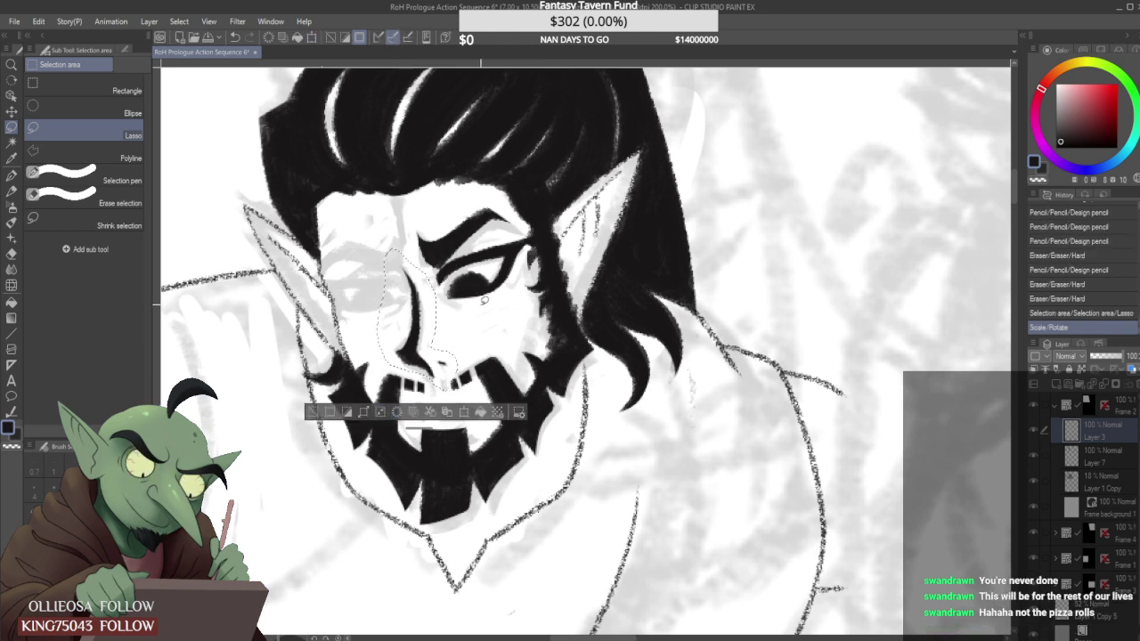
key(ctrl+d)
Add textured hatching strokes along the side of the nose bridge, below the left eye's inner corner, with the Real pencil.
key(p)
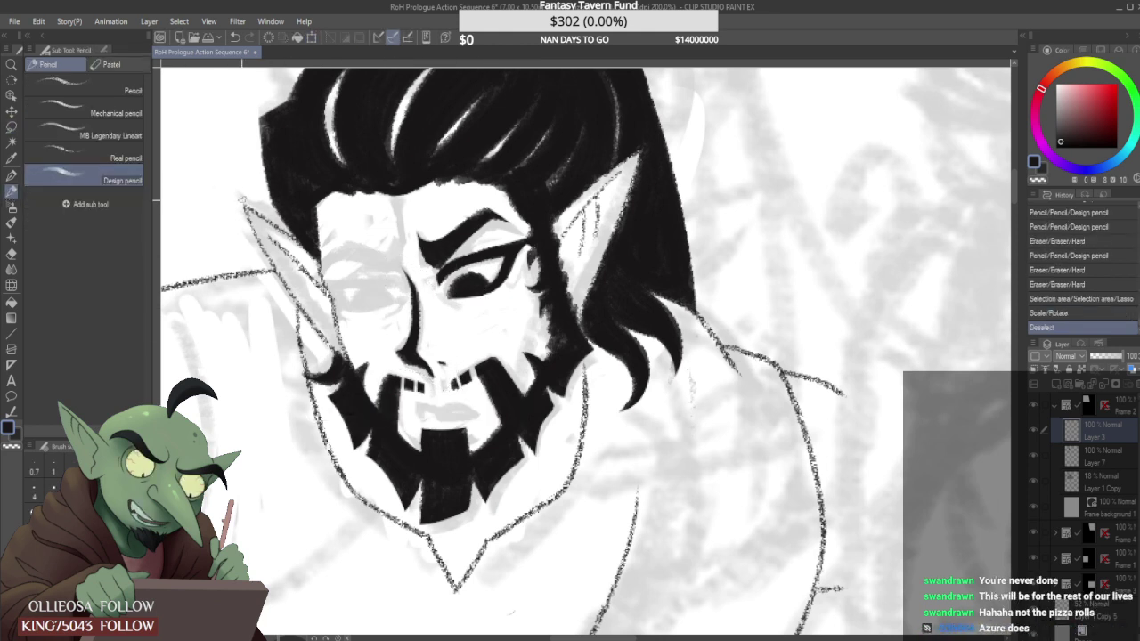
click(94, 154)
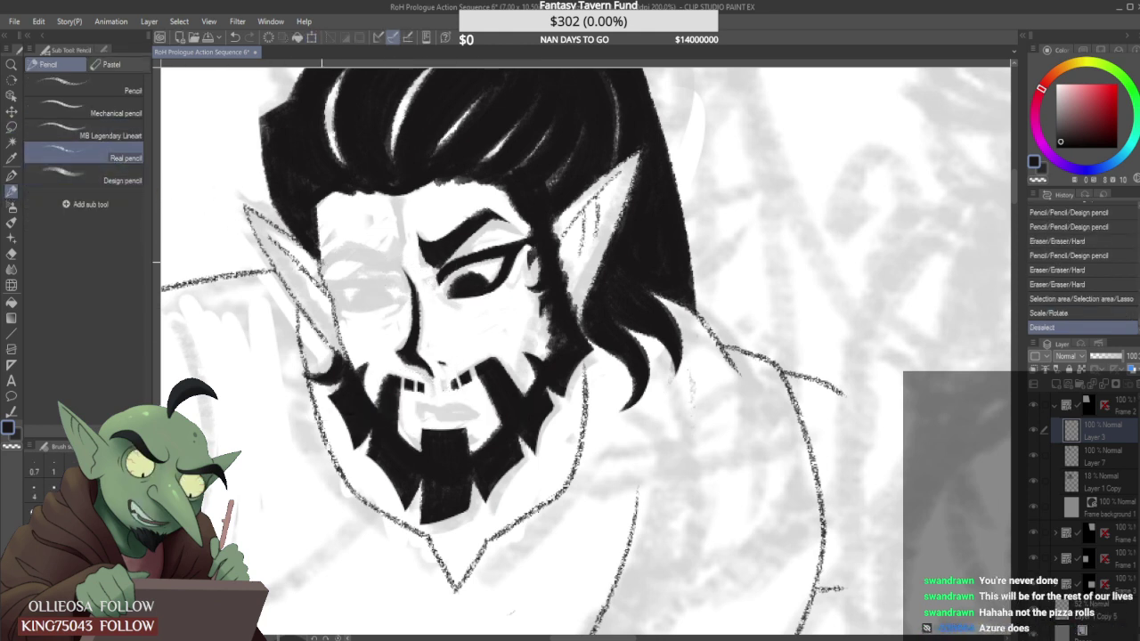
scroll(344, 254, up, 4)
drag(422, 254, 433, 356)
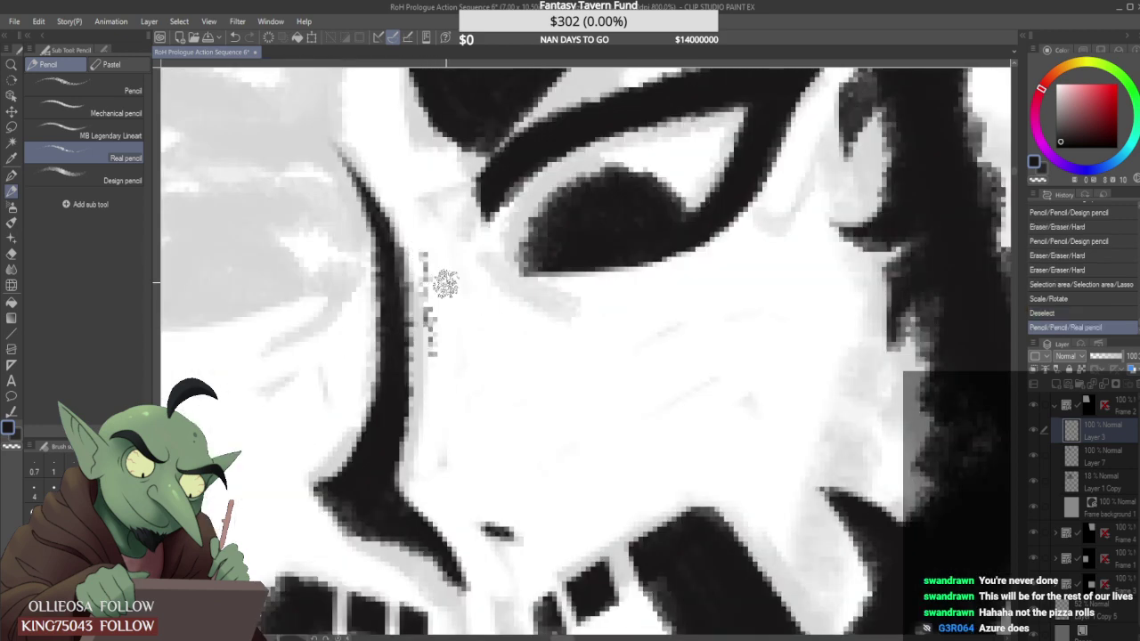
mouse_move(447, 283)
mouse_down()
mouse_move(455, 327)
mouse_move(472, 324)
mouse_move(476, 288)
mouse_move(497, 371)
mouse_up()
Add Real pencil hatching under the left eye, beside its outer corner and along the edge of the sideburn.
scroll(477, 383, down, 6)
scroll(516, 343, up, 2)
scroll(506, 384, up, 2)
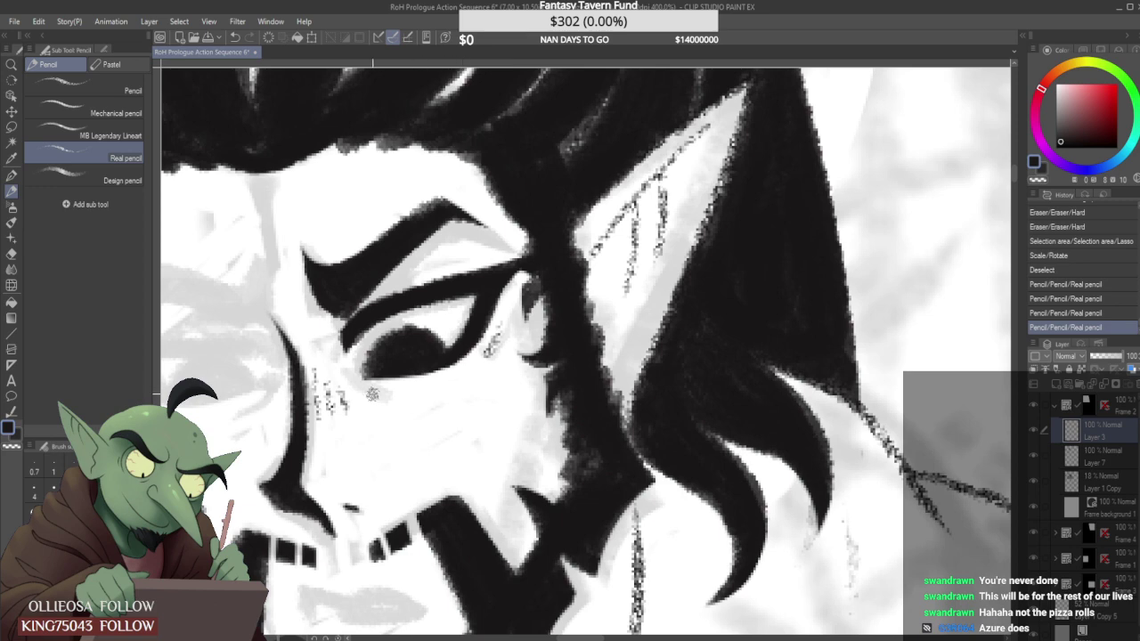
drag(368, 390, 386, 398)
drag(538, 367, 520, 435)
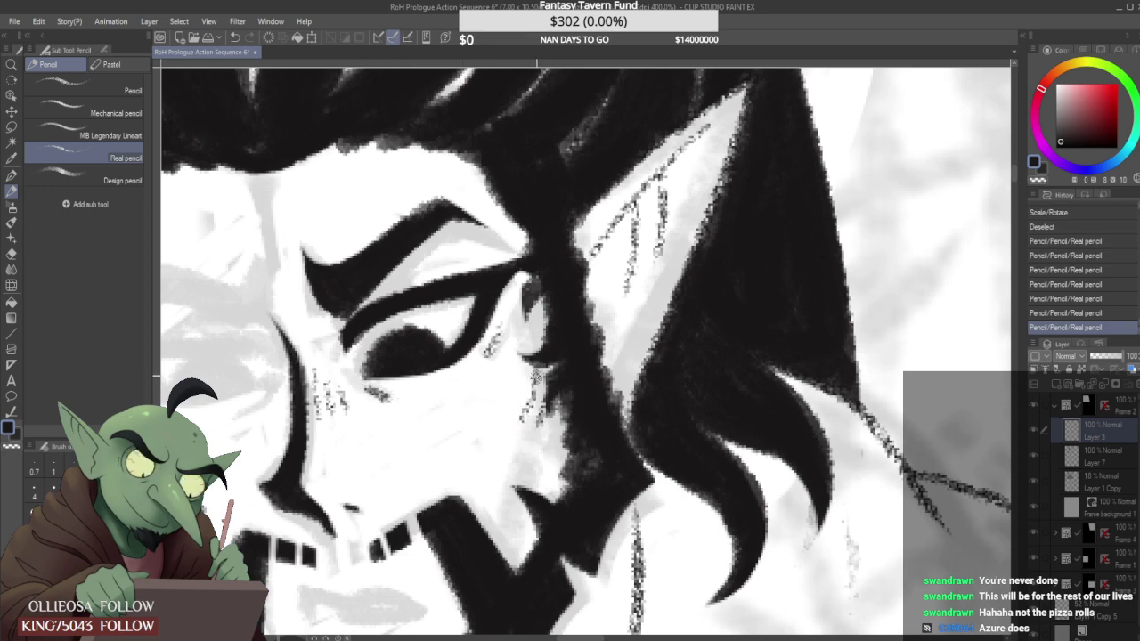
scroll(585, 350, down, 6)
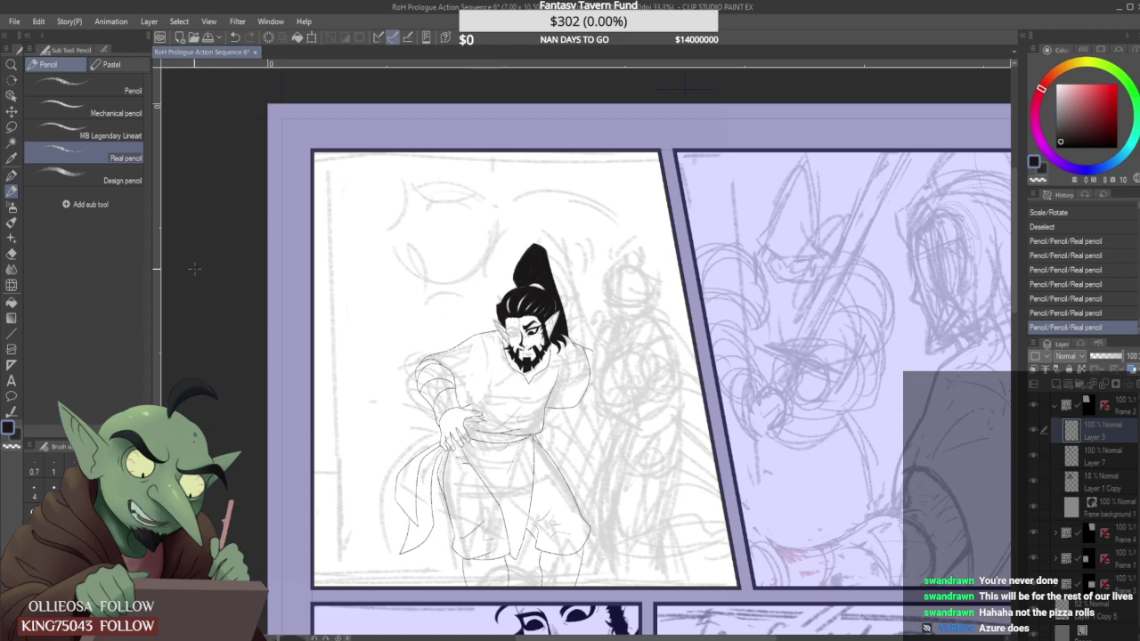
Ink the upper lid, outer corner and lower lid of the right eye with the Design pencil, trimming with the hard eraser.
click(114, 179)
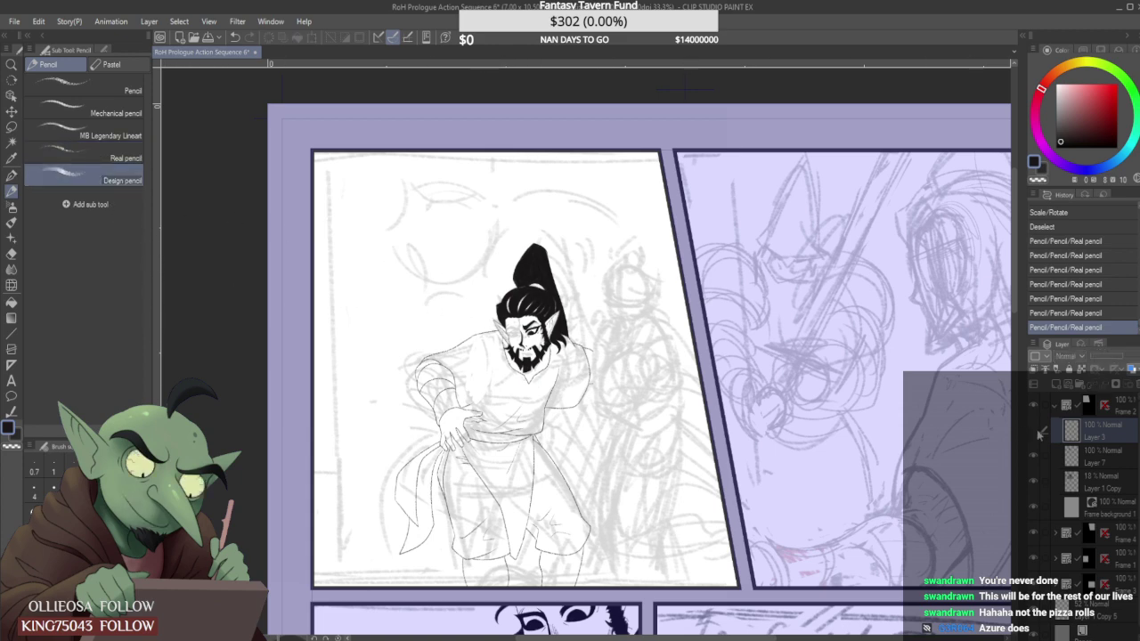
scroll(502, 294, up, 5)
drag(463, 289, 527, 285)
drag(495, 290, 543, 285)
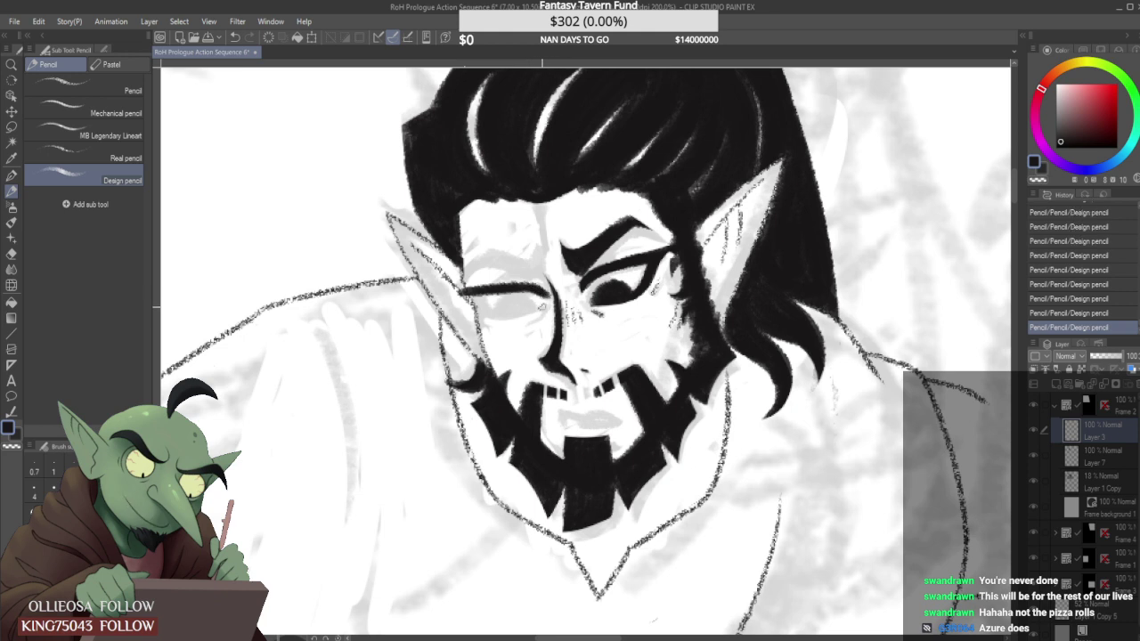
mouse_move(477, 297)
mouse_down()
mouse_move(443, 283)
mouse_move(502, 300)
mouse_move(542, 293)
mouse_move(500, 306)
mouse_move(544, 312)
mouse_move(500, 332)
mouse_move(543, 314)
mouse_move(491, 330)
mouse_move(517, 330)
mouse_move(472, 326)
mouse_up()
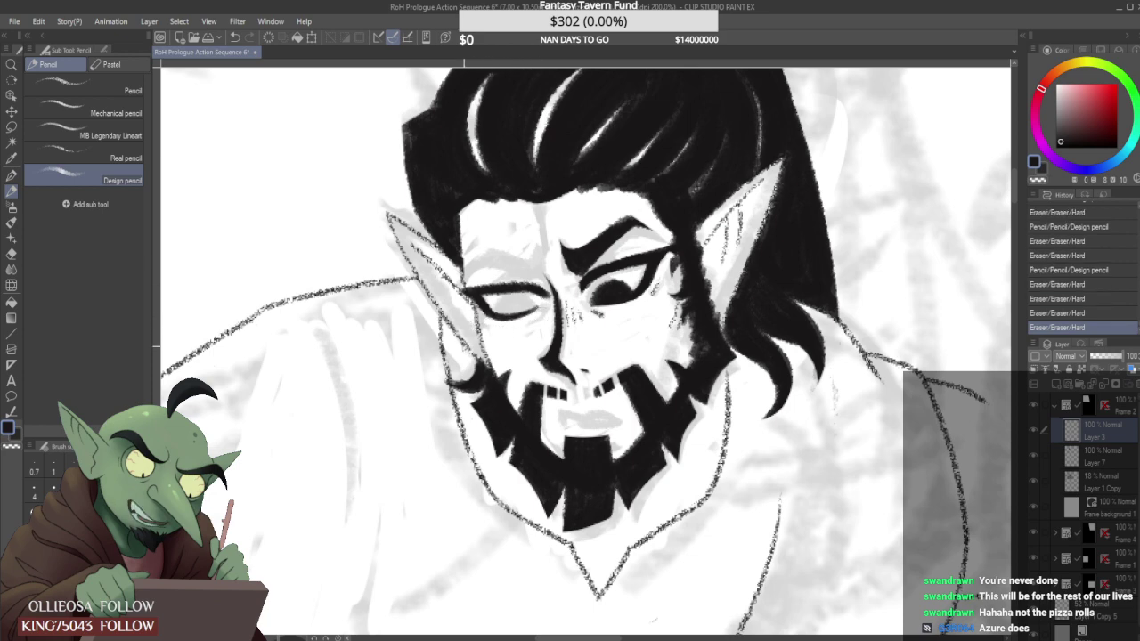
Draw a tilted rectangular frame with straight Design pencil lines in the empty area above the man's right shoulder.
scroll(453, 365, down, 4)
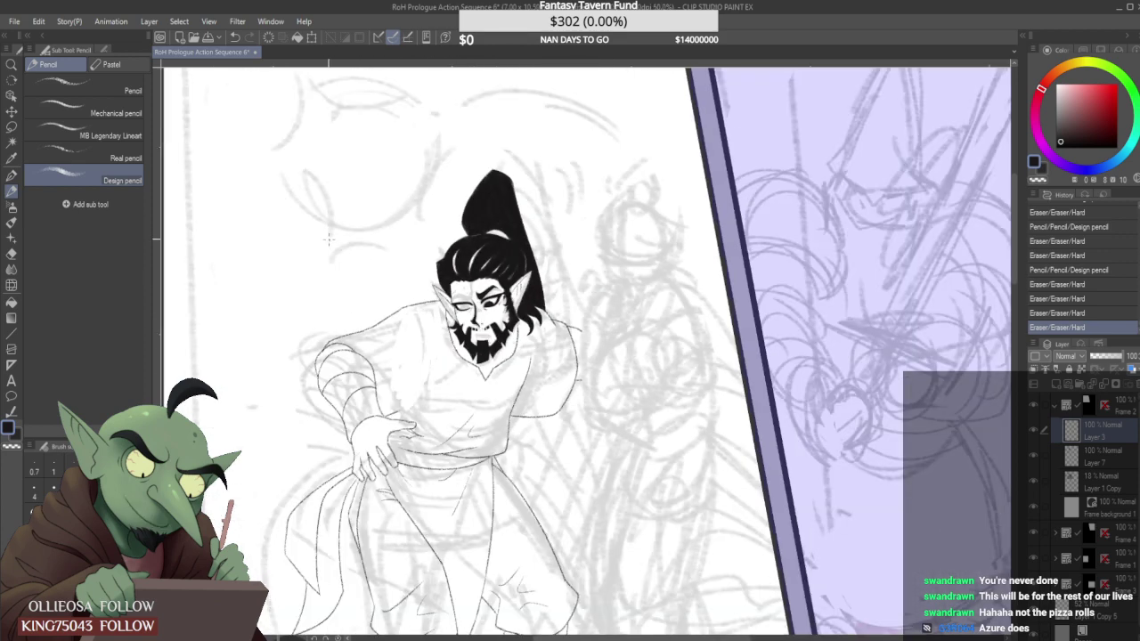
scroll(307, 190, up, 1)
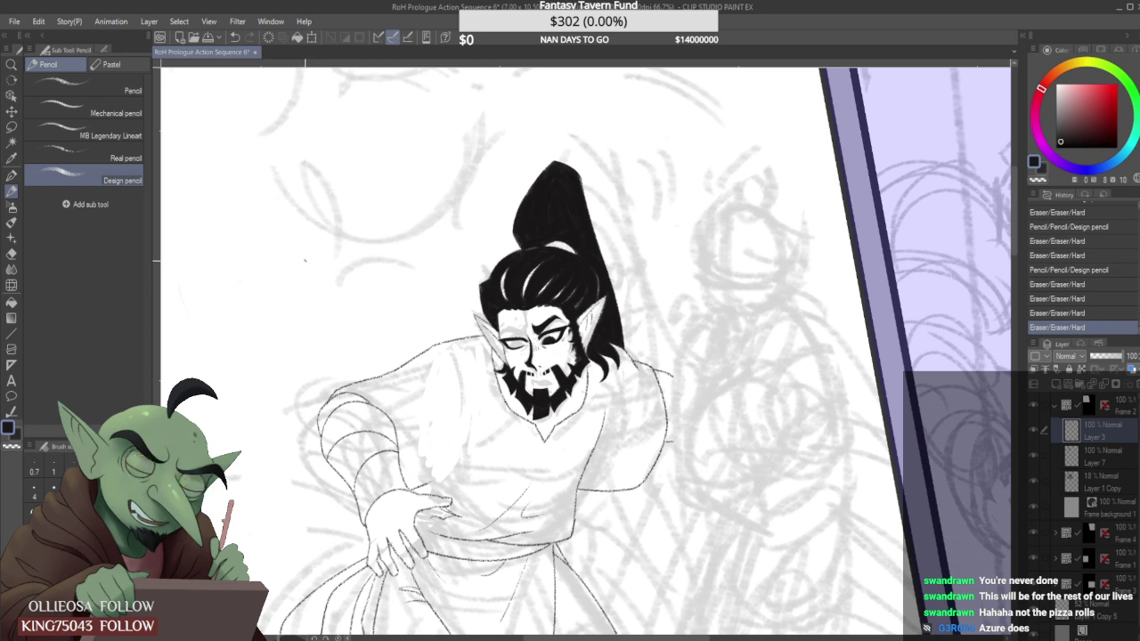
mouse_move(264, 260)
mouse_down()
mouse_move(273, 352)
mouse_move(377, 296)
mouse_move(426, 306)
mouse_up()
drag(426, 305, 402, 218)
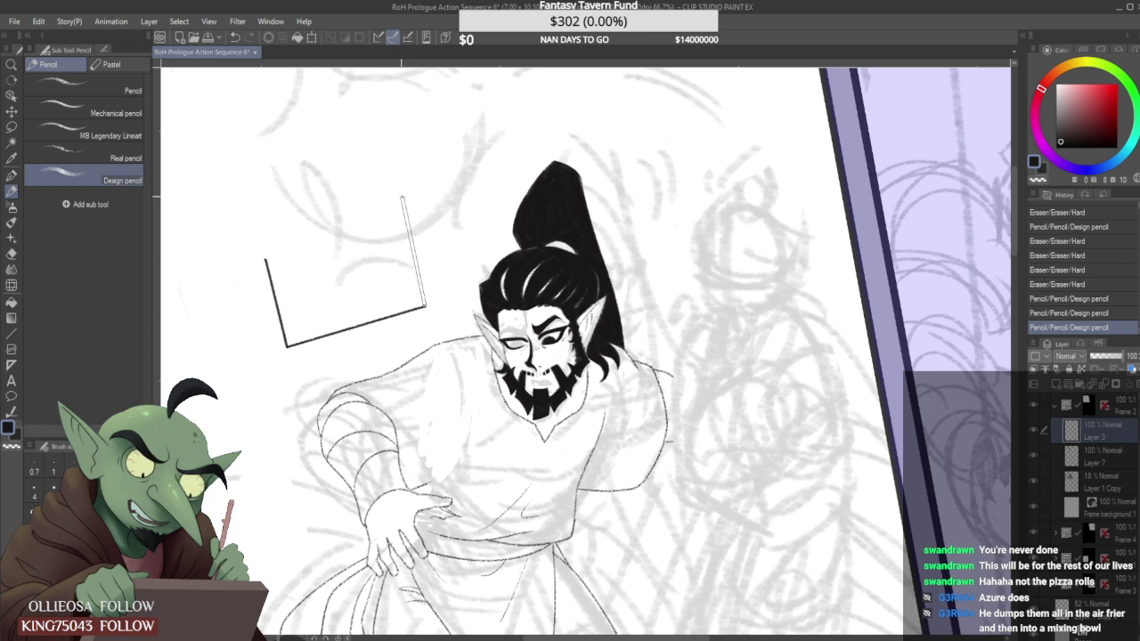
shift+click(405, 203)
shift+click(261, 249)
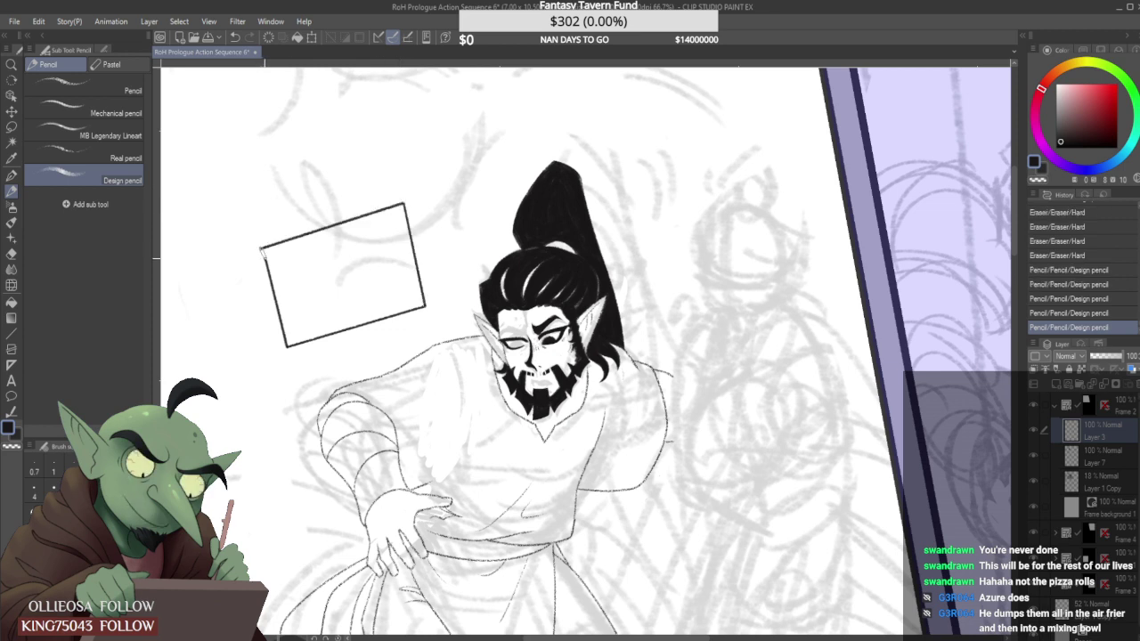
drag(260, 249, 264, 258)
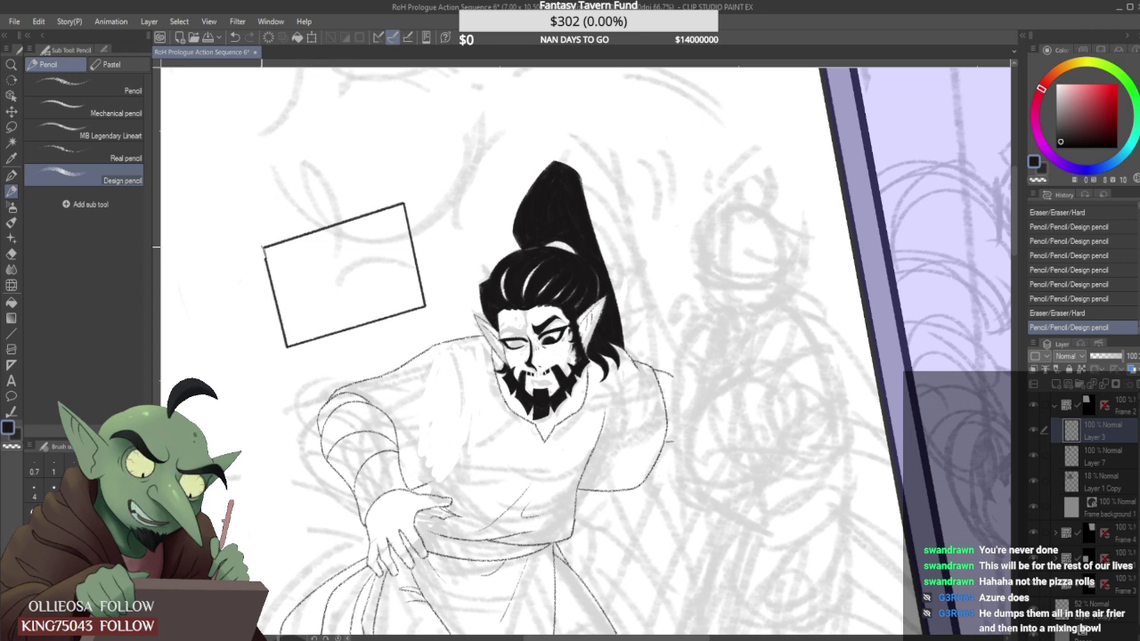
Doodle a rough composition of round heads, a pointed ear and small marks inside the tilted rectangle.
mouse_move(263, 247)
mouse_down()
mouse_move(276, 303)
mouse_move(317, 238)
mouse_up()
click(326, 259)
mouse_move(292, 288)
mouse_down()
mouse_move(302, 295)
mouse_move(343, 261)
mouse_move(334, 281)
mouse_up()
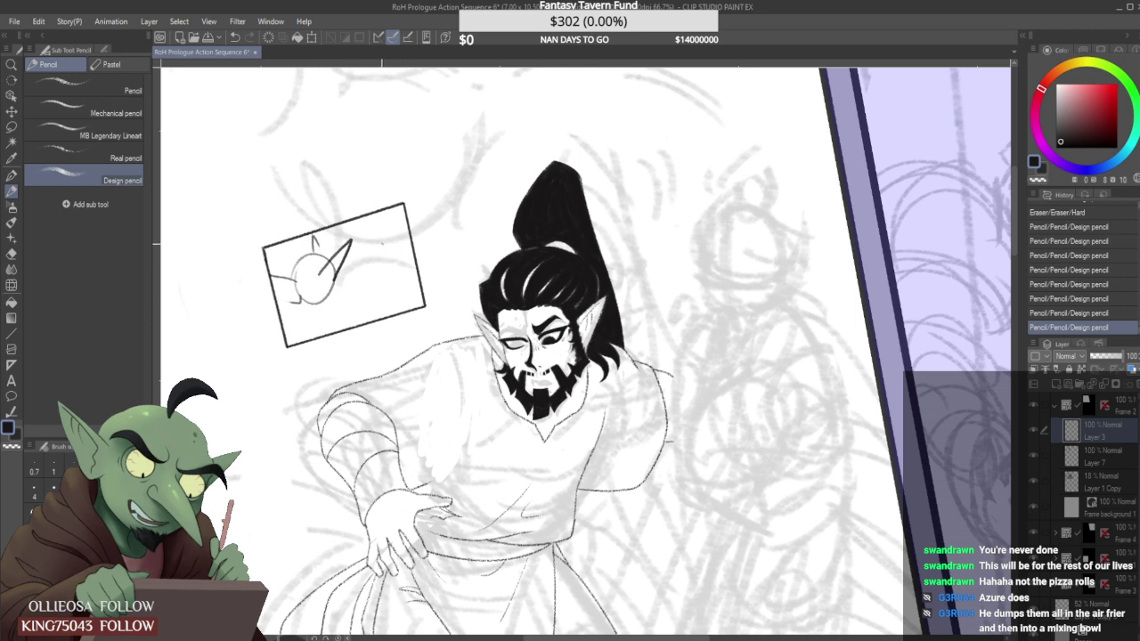
mouse_move(385, 220)
mouse_down()
mouse_move(366, 243)
mouse_move(372, 254)
mouse_move(317, 257)
mouse_up()
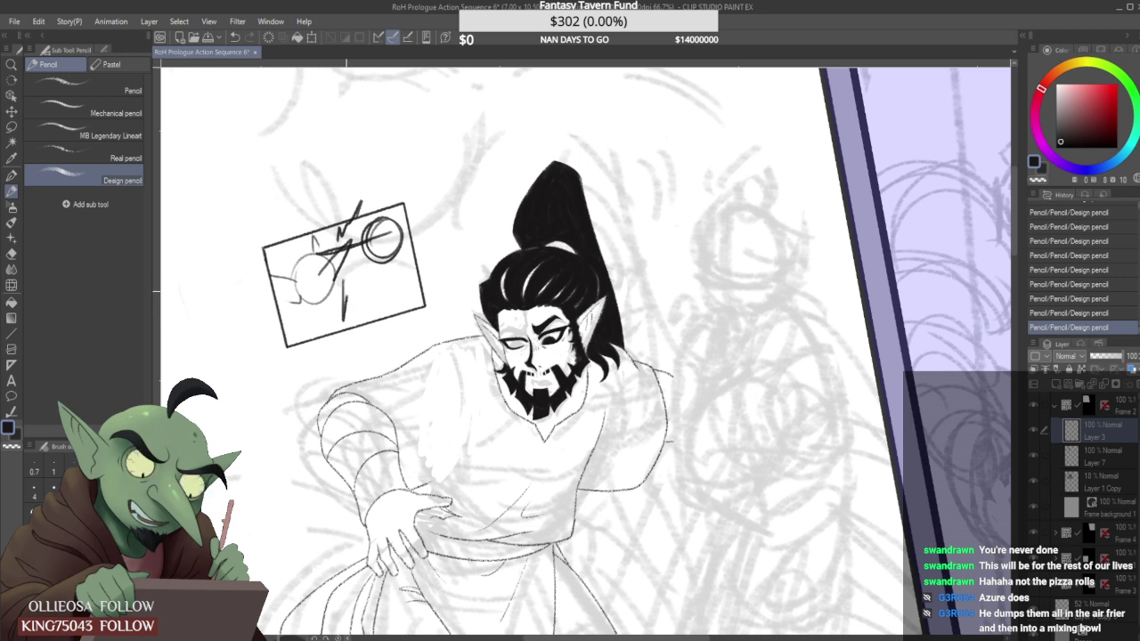
drag(343, 283, 354, 273)
drag(309, 317, 316, 310)
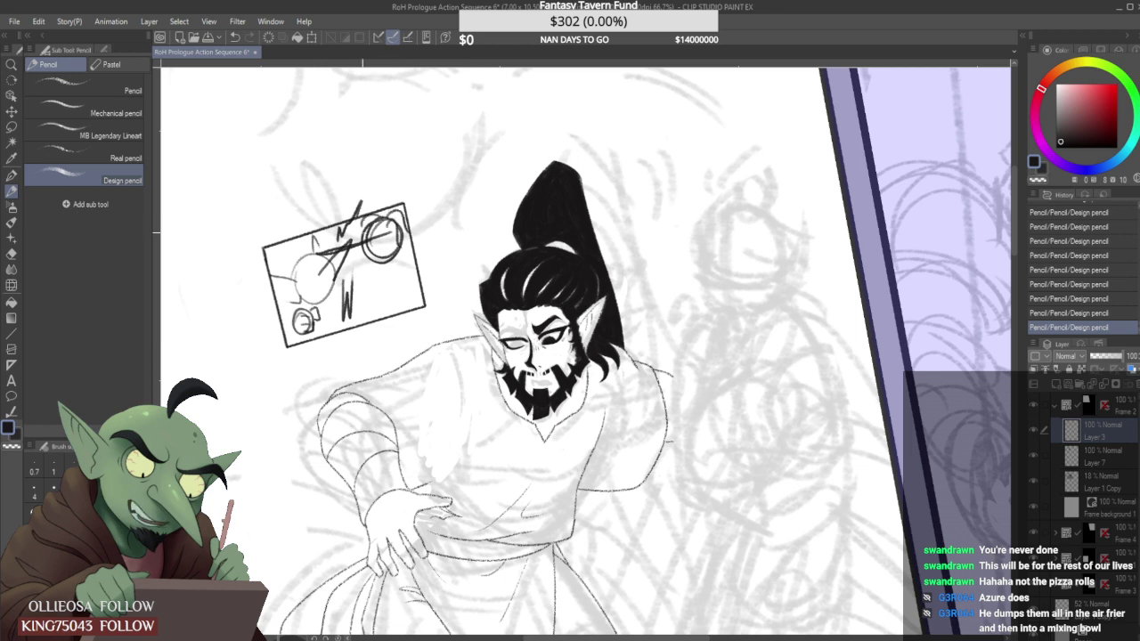
mouse_move(404, 229)
mouse_down()
mouse_move(410, 264)
mouse_move(358, 267)
mouse_move(389, 290)
mouse_move(372, 296)
mouse_move(369, 318)
mouse_up()
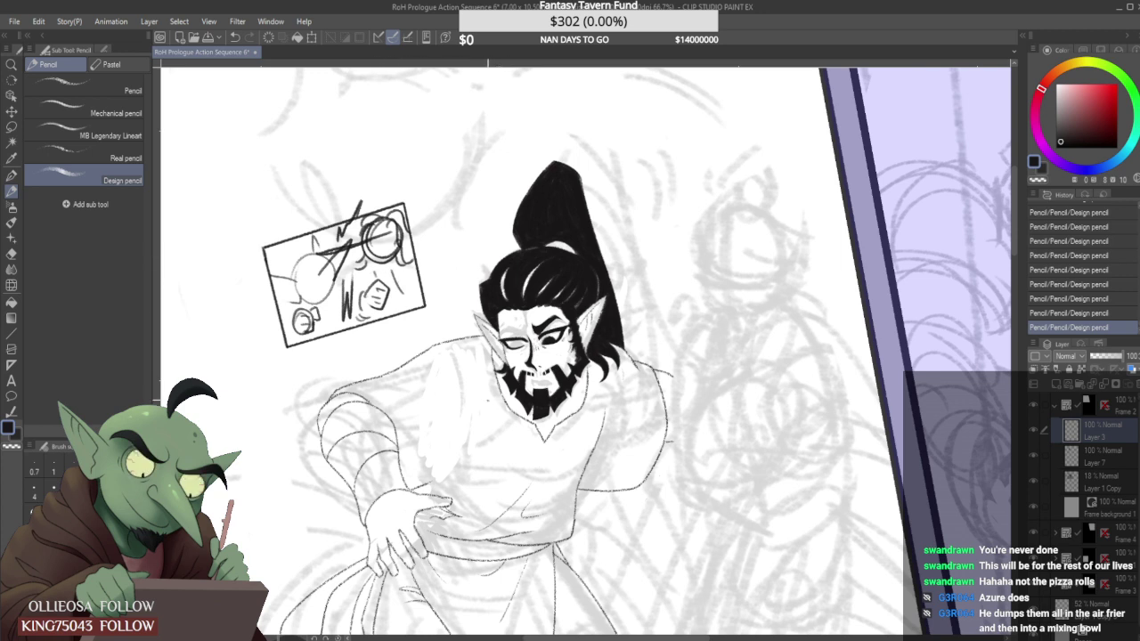
Lasso the rectangle doodle beside the man's head, delete it and clear the selection.
click(11, 125)
mouse_move(267, 334)
mouse_down()
mouse_move(241, 234)
mouse_move(449, 294)
mouse_move(354, 365)
mouse_up()
key(Delete)
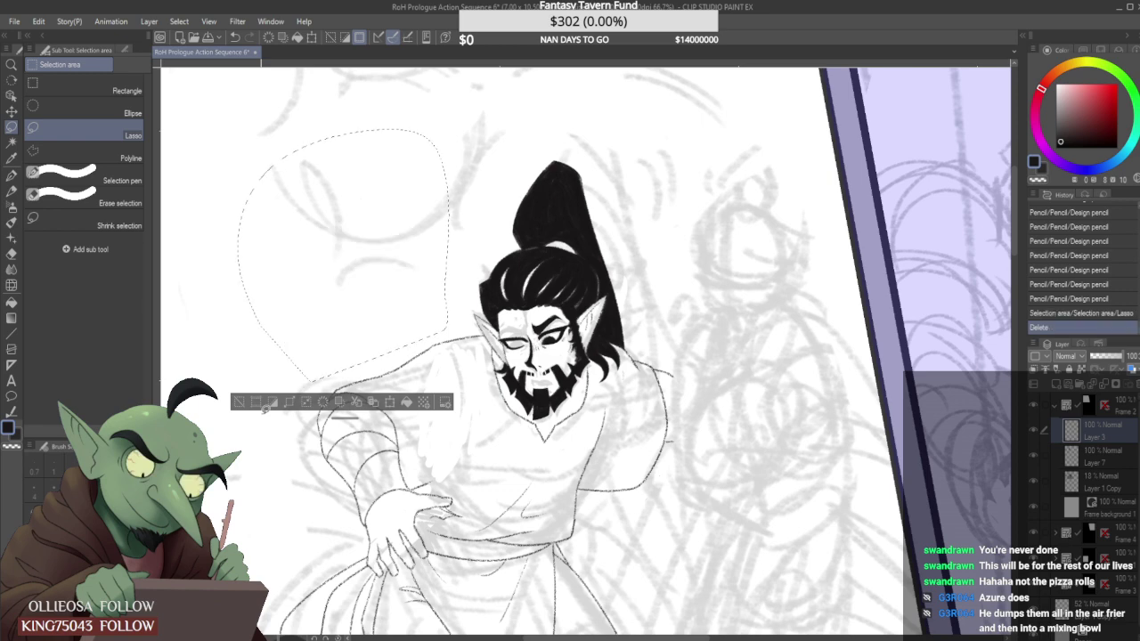
key(ctrl+d)
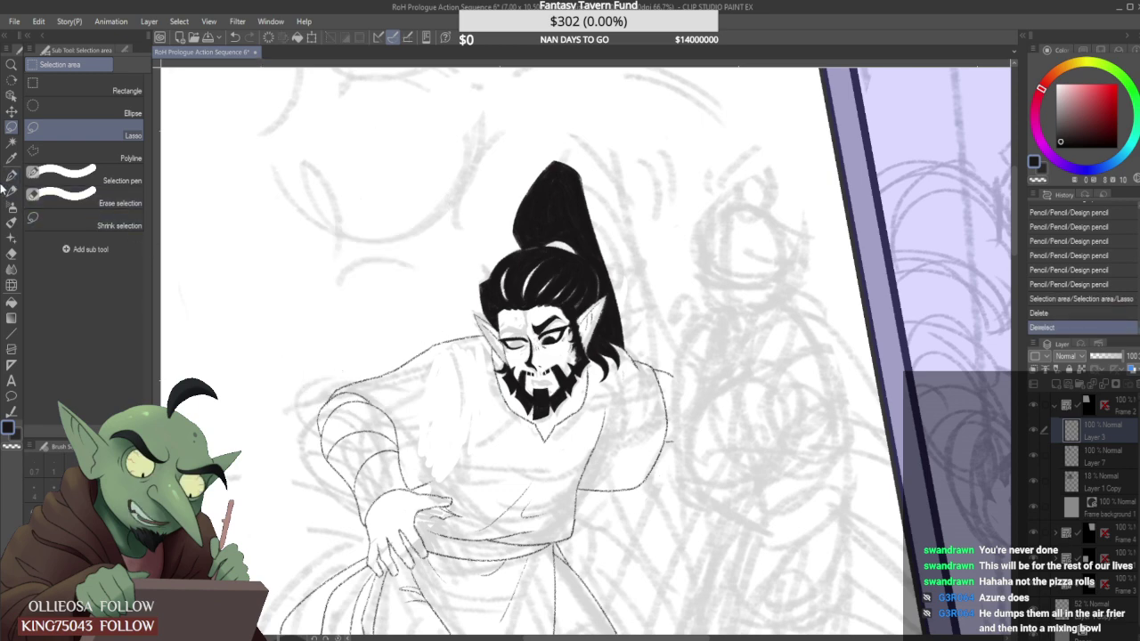
Fill in the right eye's iris as a solid black shape under the upper lid with the Design pencil.
key(p)
scroll(503, 340, up, 4)
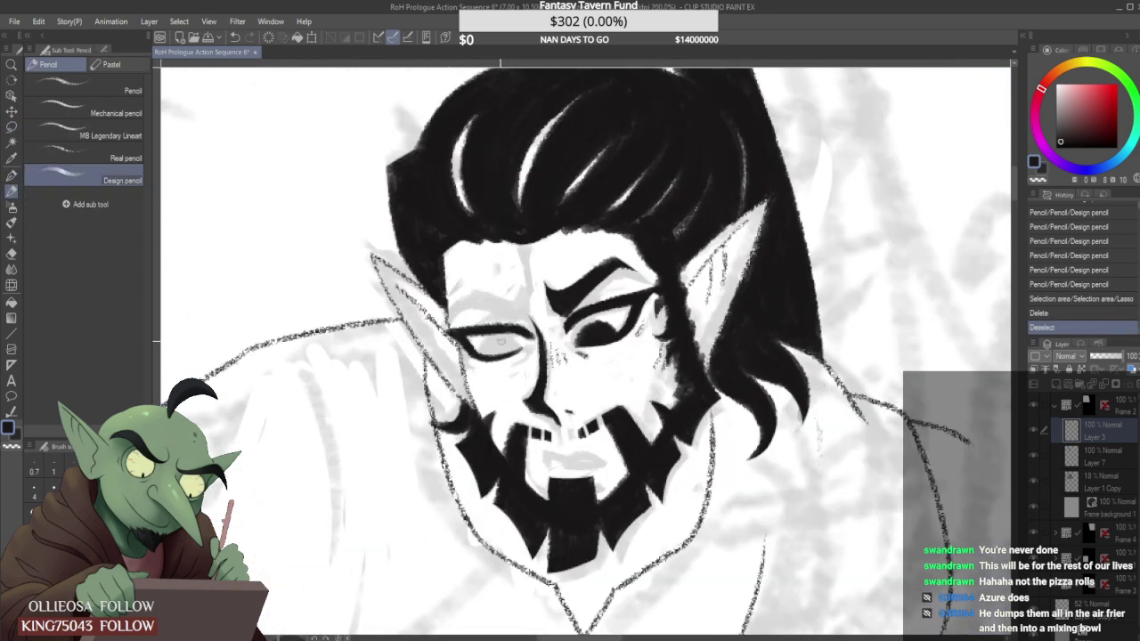
scroll(488, 349, up, 2)
mouse_move(490, 358)
mouse_down()
mouse_move(468, 342)
mouse_move(523, 328)
mouse_move(506, 323)
mouse_move(538, 342)
mouse_move(488, 354)
mouse_move(518, 333)
mouse_up()
mouse_move(498, 354)
mouse_down()
mouse_move(531, 332)
mouse_move(501, 338)
mouse_up()
drag(495, 353, 509, 336)
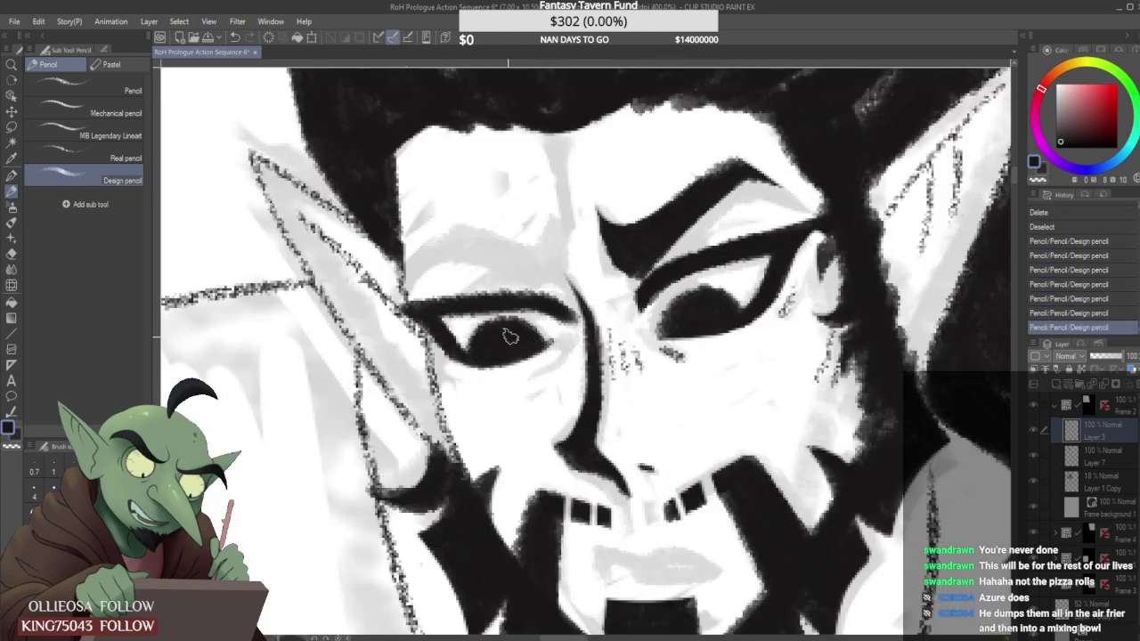
Draw the thick black eyebrow above the man's right eye with the Design pencil and trim its edges with the Hard eraser.
scroll(533, 308, down, 5)
scroll(508, 330, down, 3)
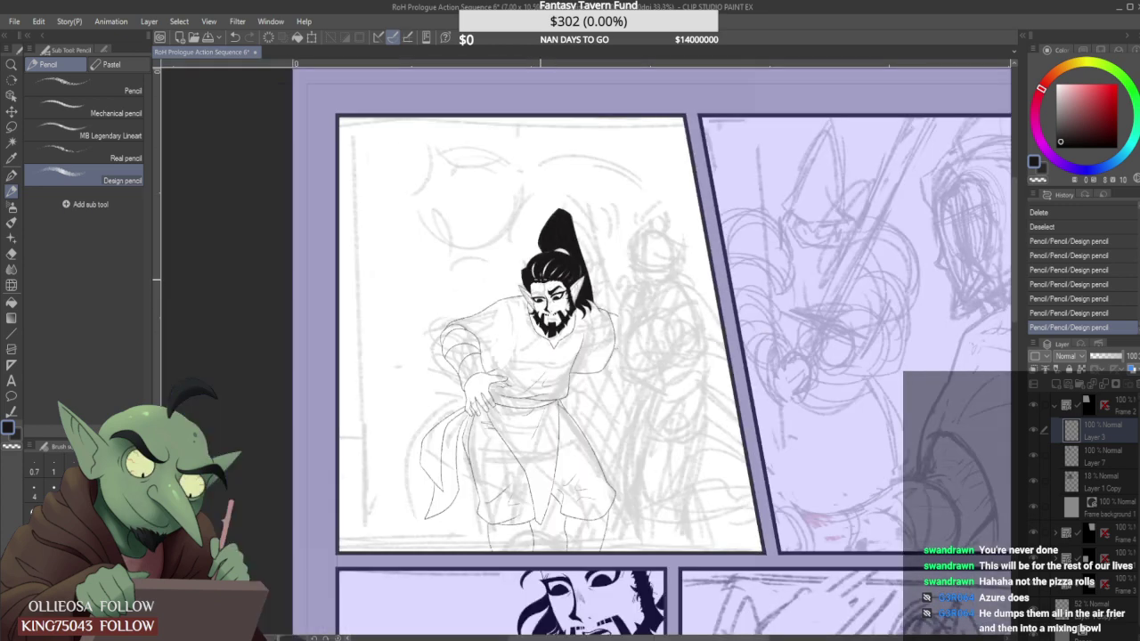
scroll(525, 310, up, 4)
scroll(526, 310, up, 2)
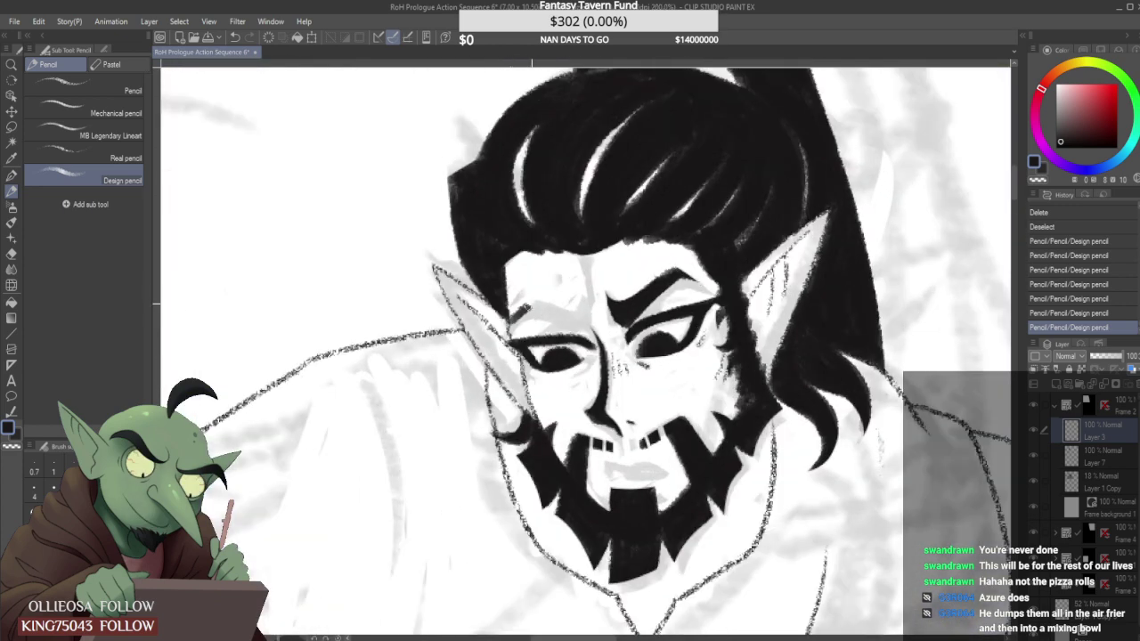
mouse_move(525, 306)
mouse_down()
mouse_move(579, 320)
mouse_move(579, 287)
mouse_up()
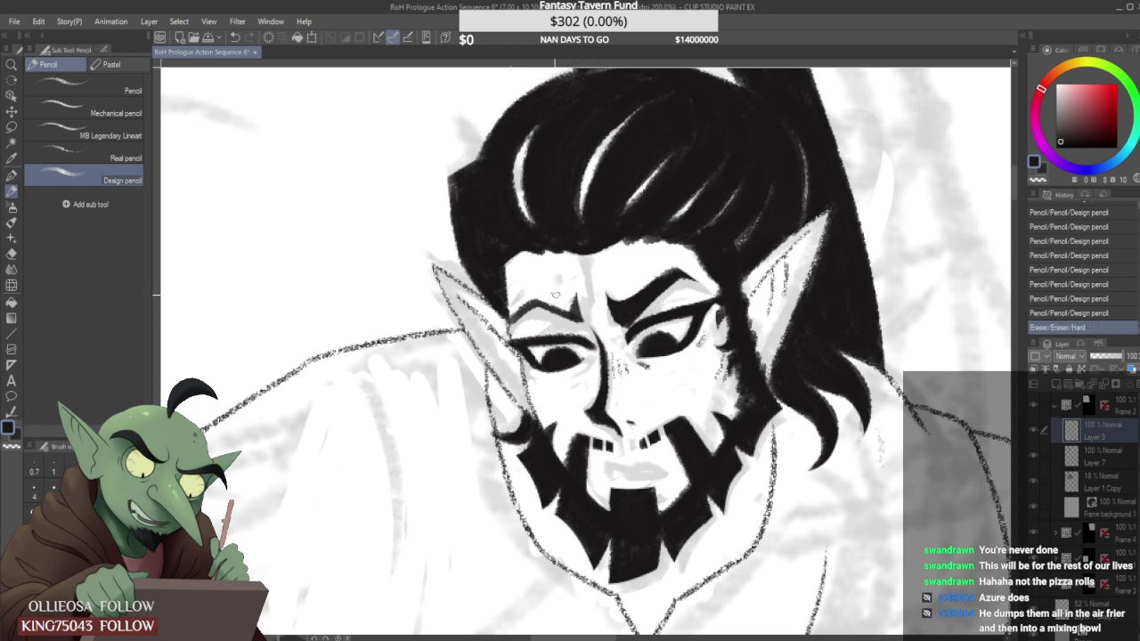
mouse_move(511, 327)
mouse_down()
mouse_move(532, 309)
mouse_move(524, 319)
mouse_move(574, 310)
mouse_move(555, 312)
mouse_up()
mouse_move(569, 319)
mouse_down()
mouse_move(577, 309)
mouse_move(523, 322)
mouse_move(513, 314)
mouse_move(589, 315)
mouse_up()
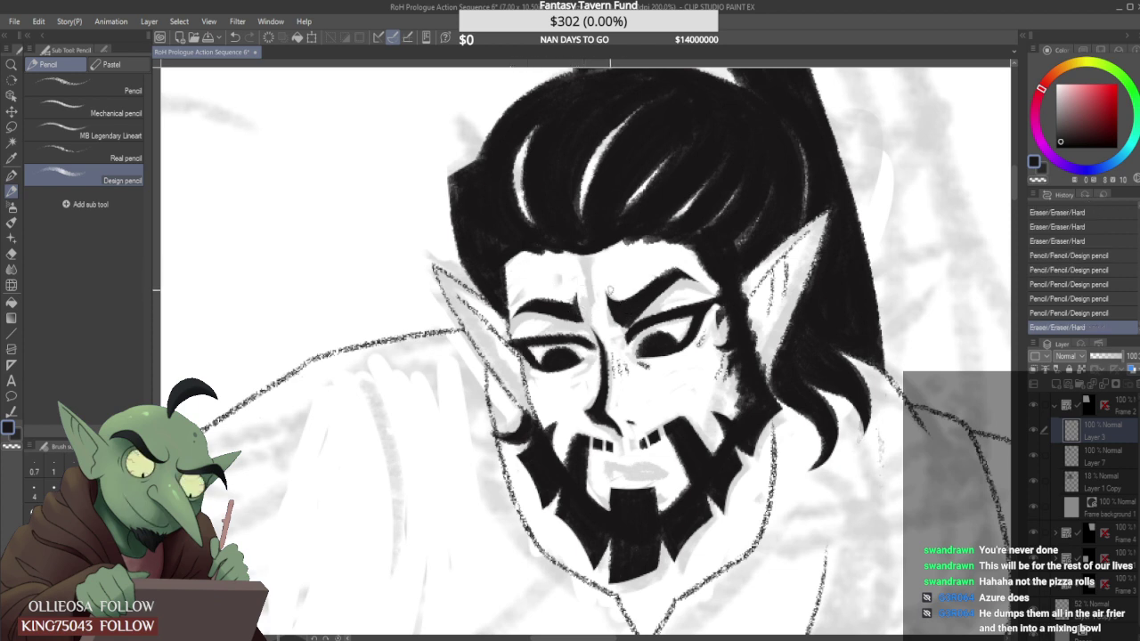
Add a thin frown crease between the eyebrows with the Real pencil and trim it with the Hard eraser.
click(94, 155)
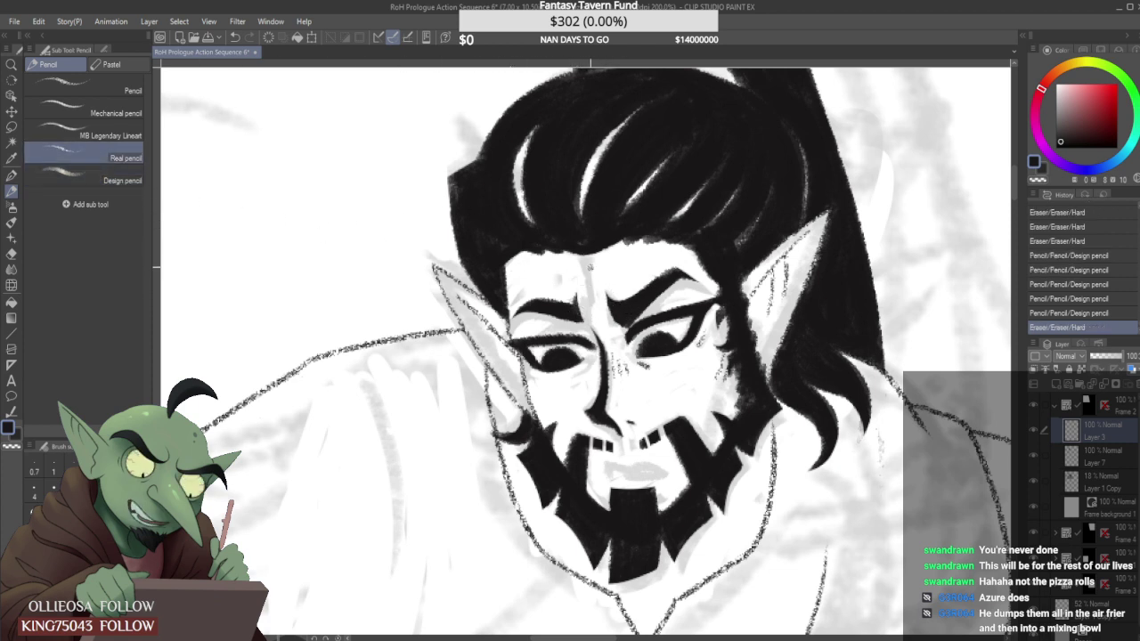
drag(585, 272, 599, 316)
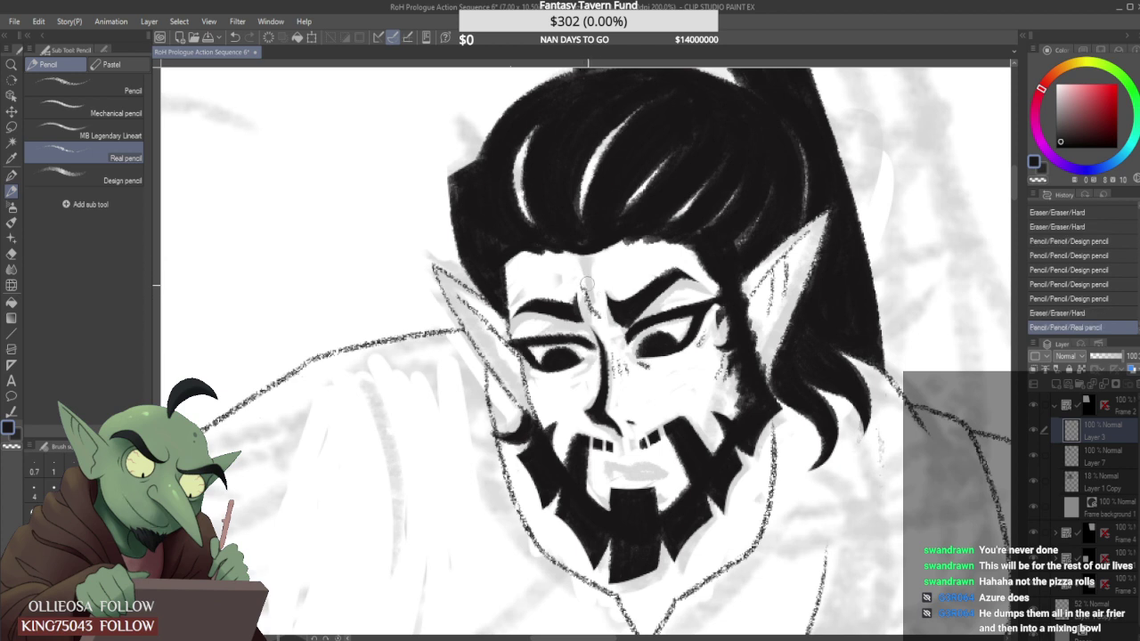
drag(585, 278, 584, 302)
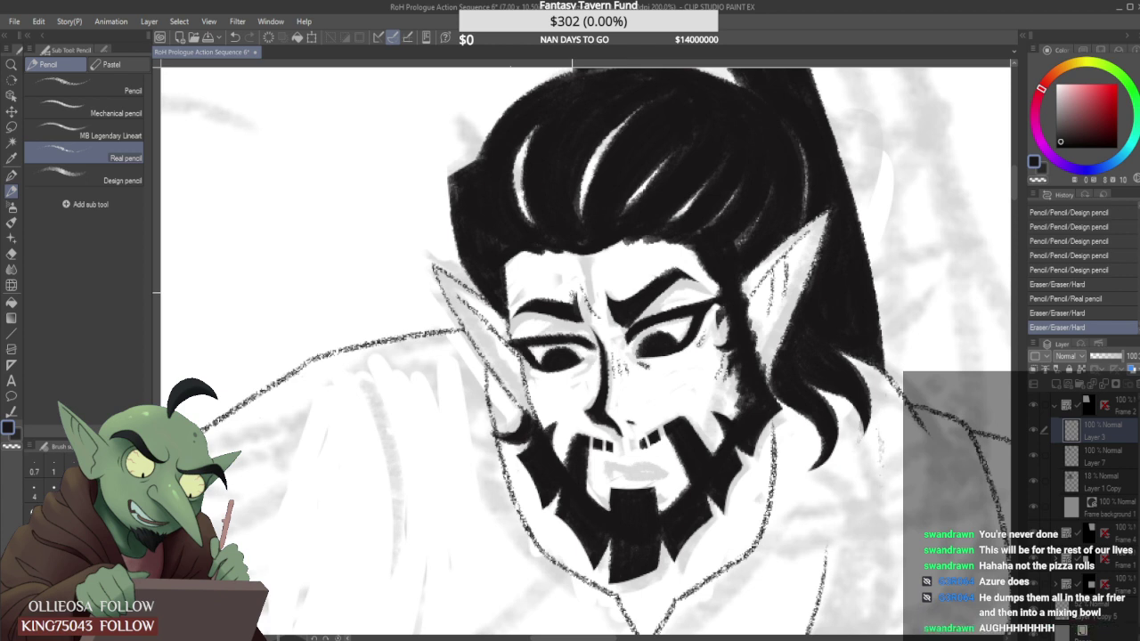
click(122, 172)
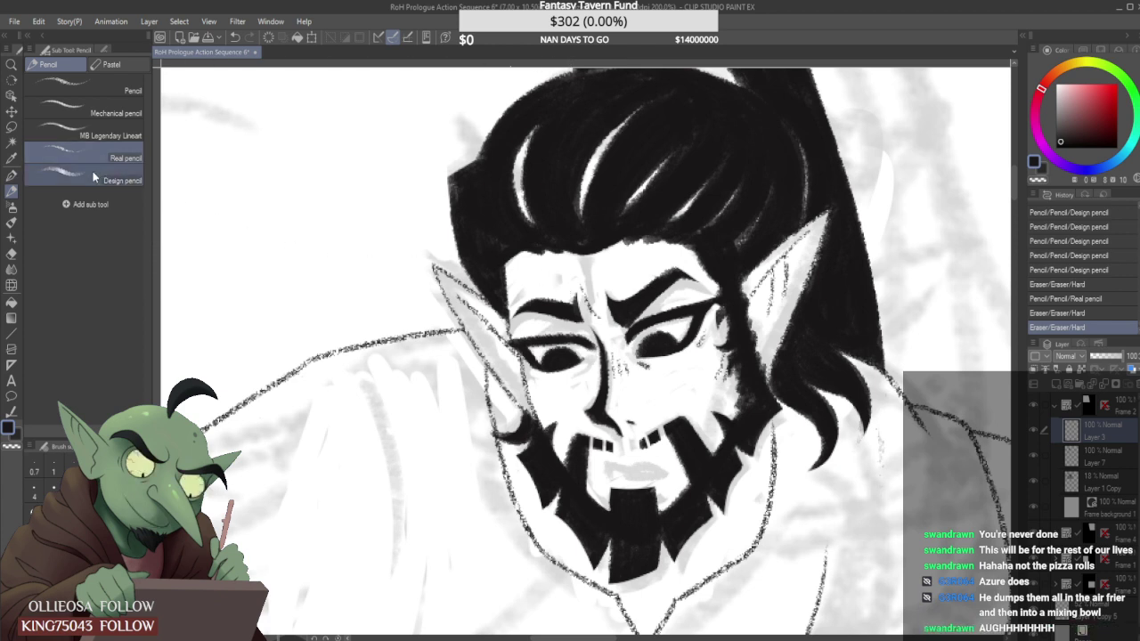
click(122, 157)
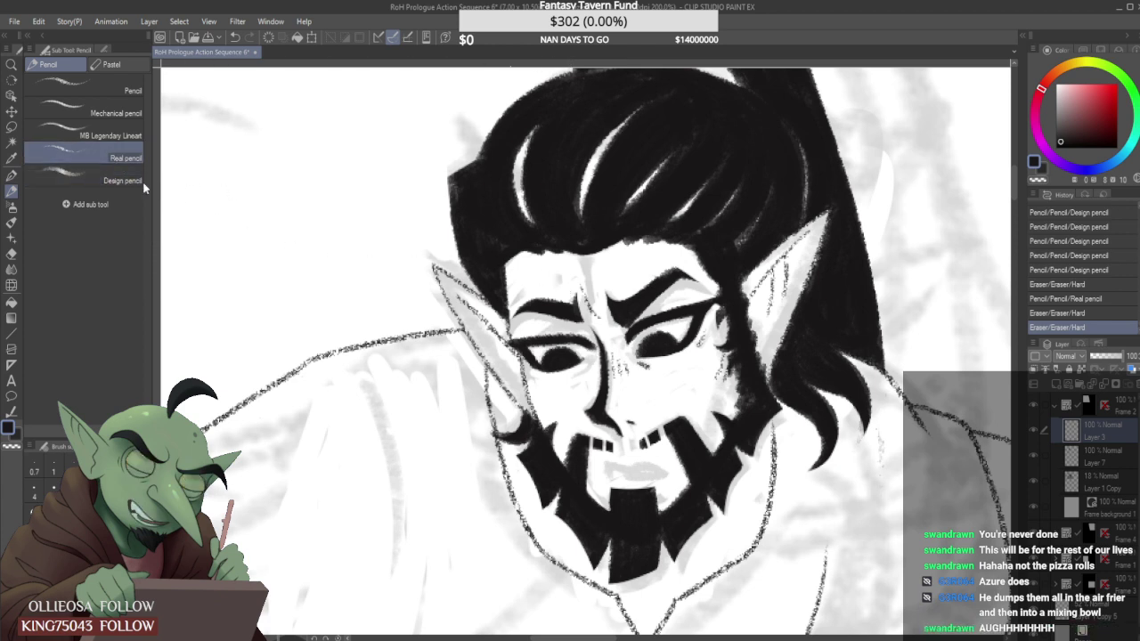
Lasso the man's right eye, rotate and nudge it slightly with Scale/Rotate, apply the transform and clear the selection.
click(10, 127)
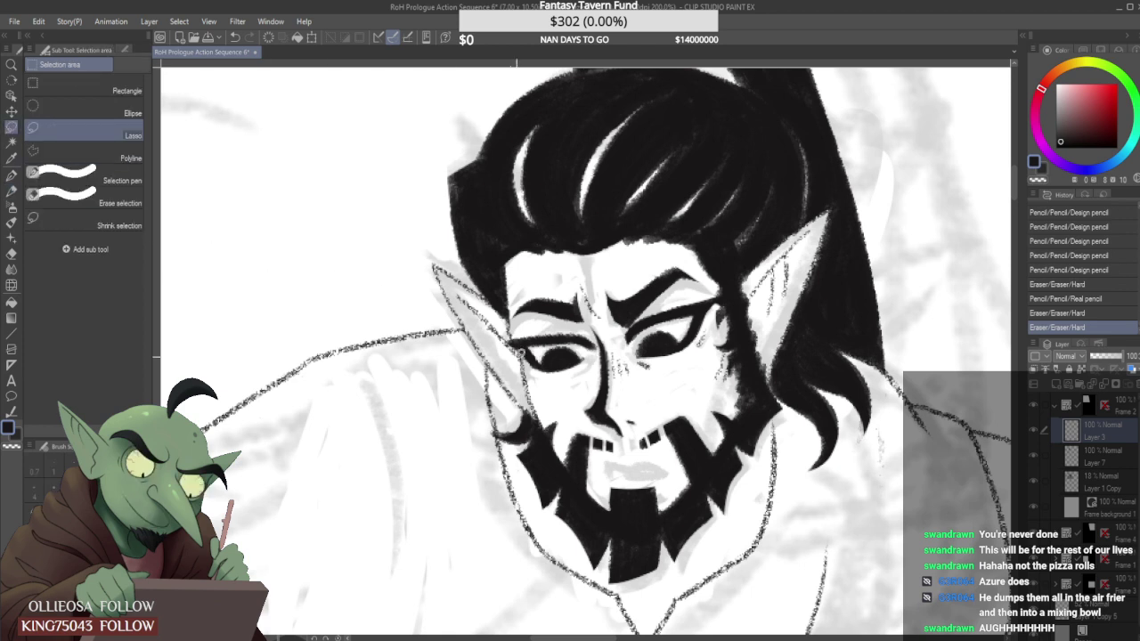
drag(525, 370, 499, 328)
drag(597, 342, 576, 389)
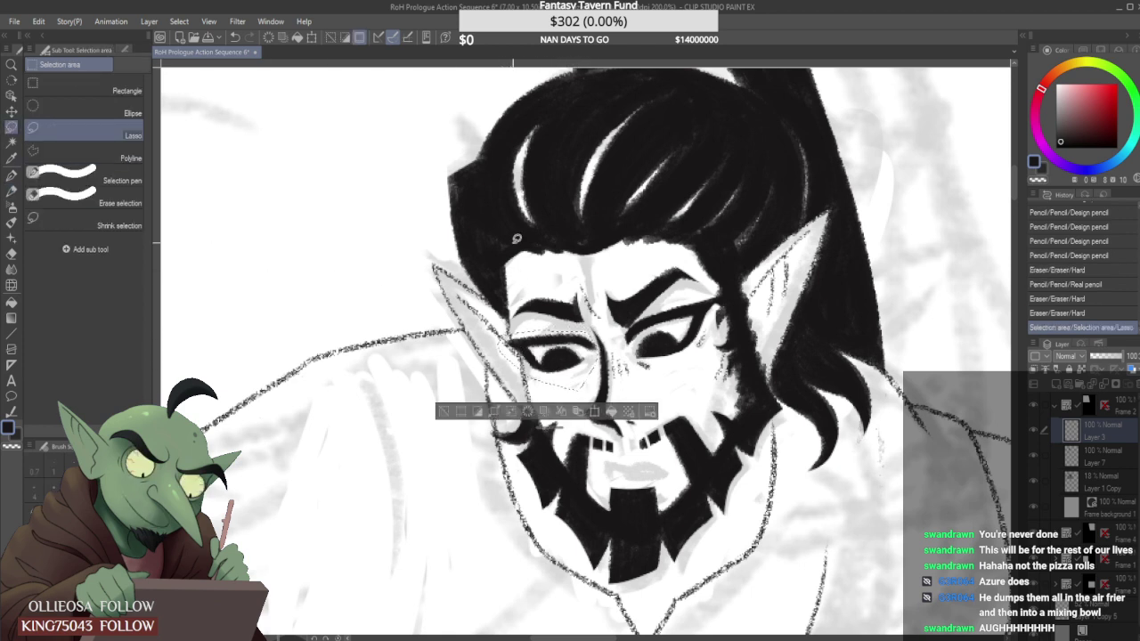
key(ctrl+t)
drag(633, 252, 640, 258)
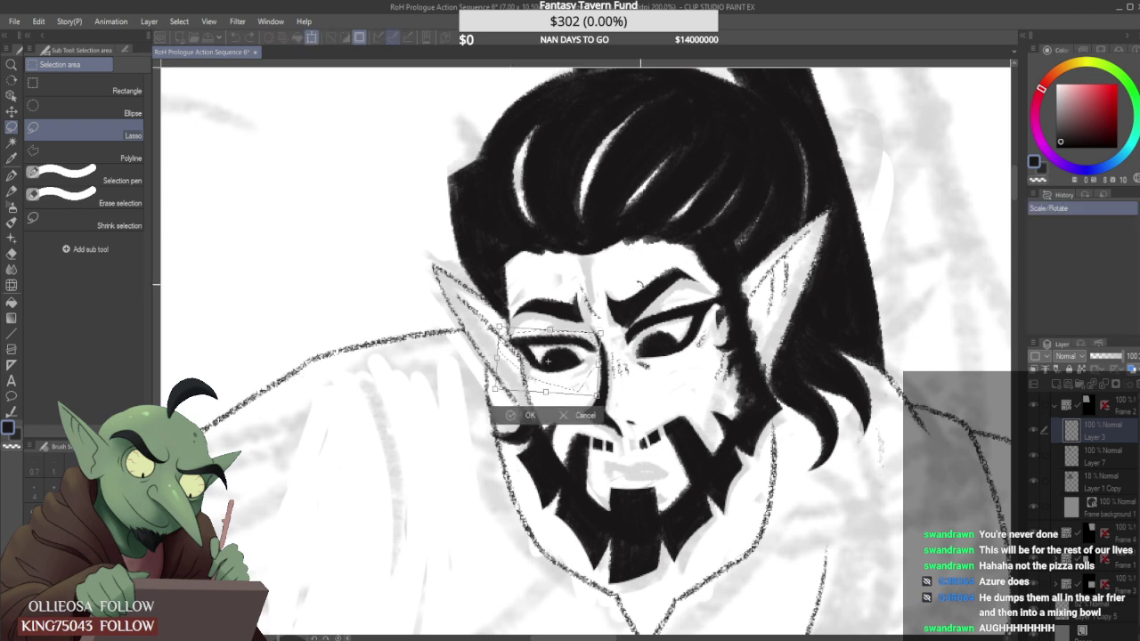
drag(547, 359, 550, 360)
click(534, 415)
key(ctrl+d)
scroll(583, 285, down, 4)
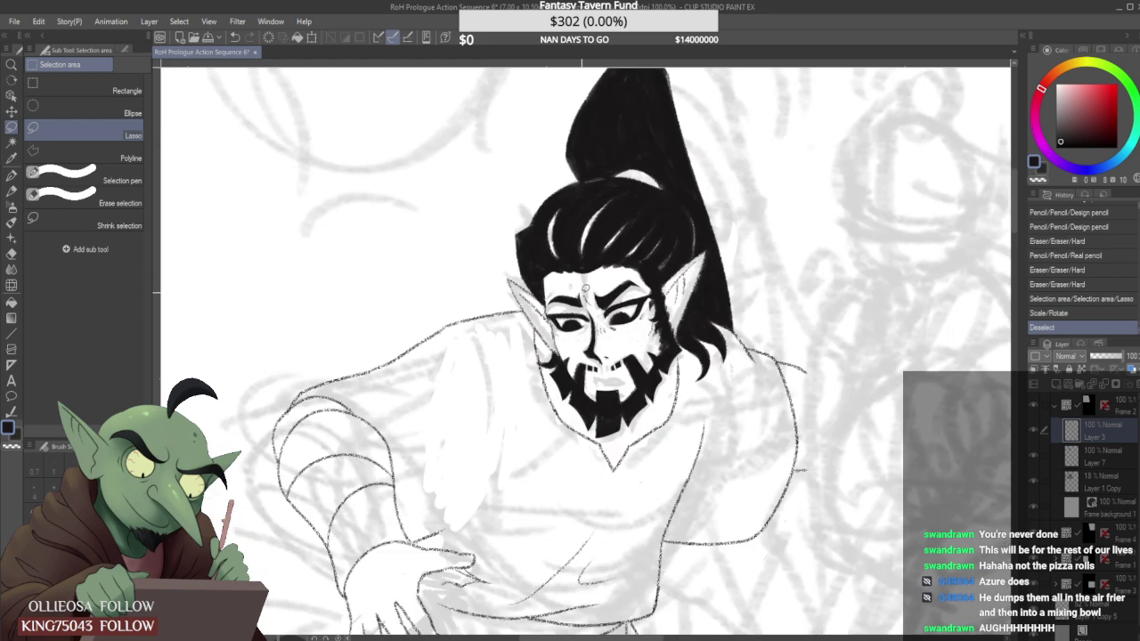
scroll(588, 277, down, 2)
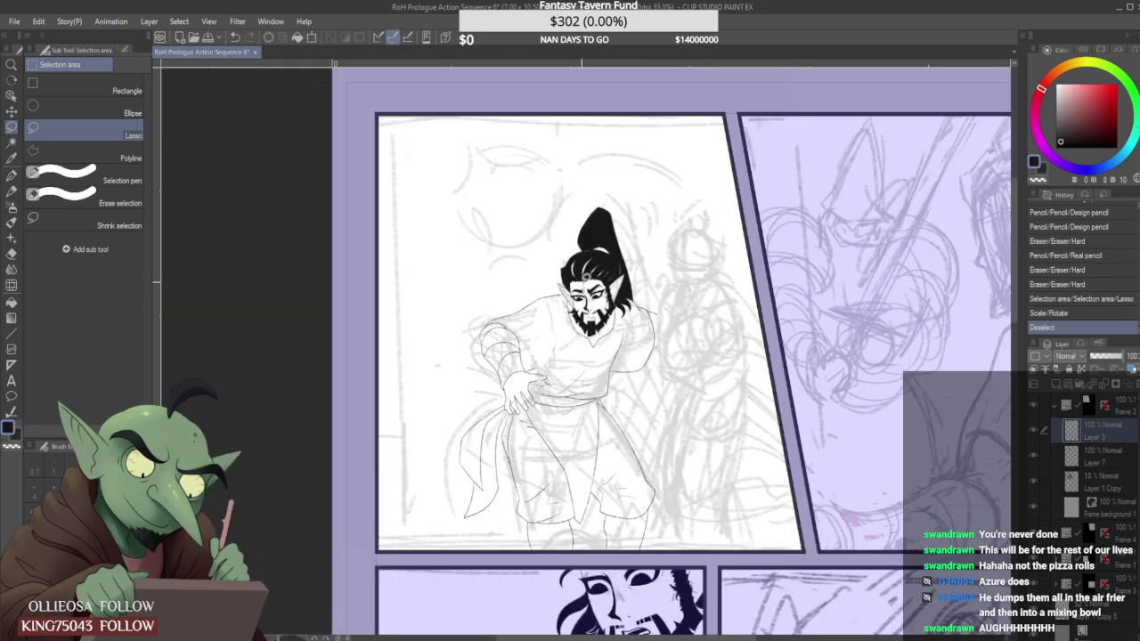
Add a fine Real pencil crease below the inner corner of the man's right eye.
scroll(588, 277, up, 4)
key(p)
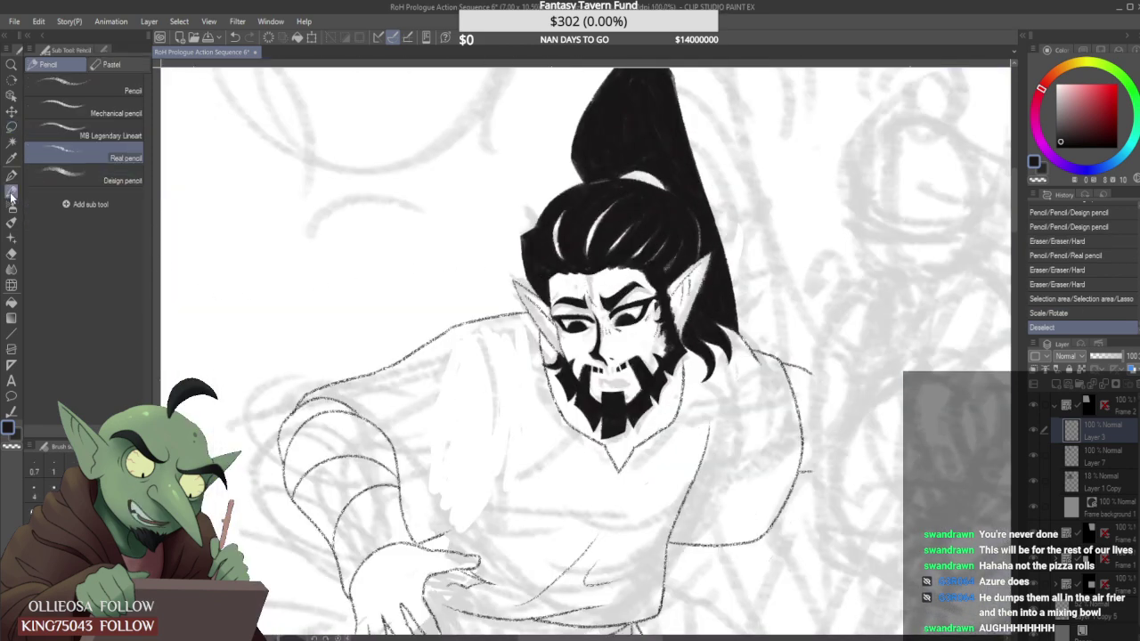
scroll(587, 334, up, 4)
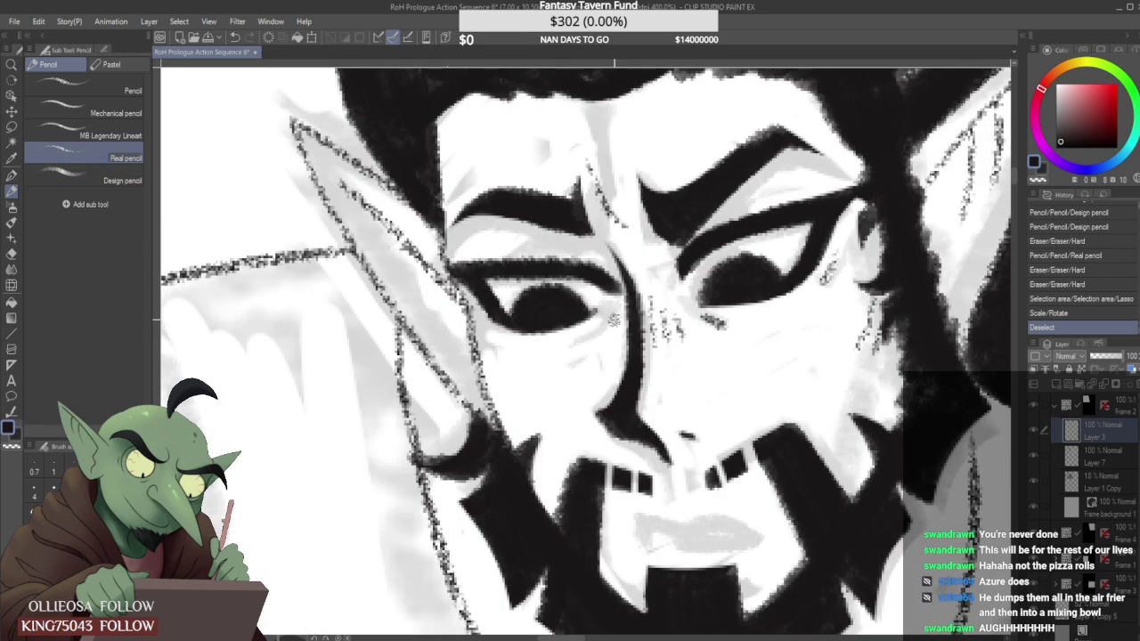
drag(614, 311, 589, 335)
scroll(575, 333, down, 3)
scroll(581, 295, down, 2)
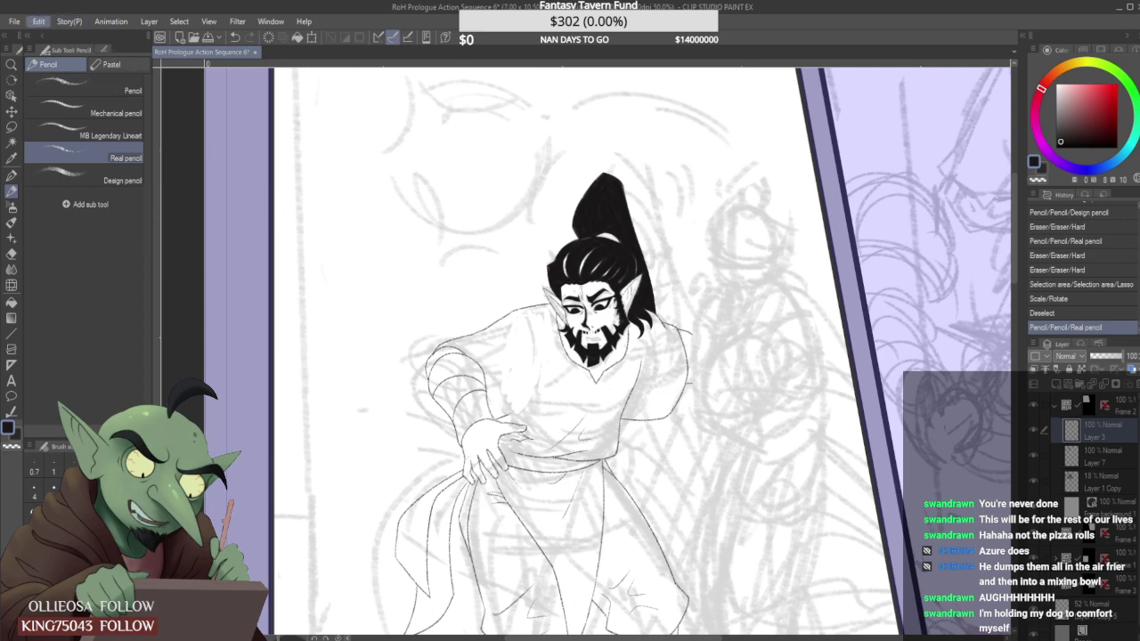
Flip the canvas horizontally and check the man's face against the rest of the page.
click(271, 495)
scroll(444, 385, down, 4)
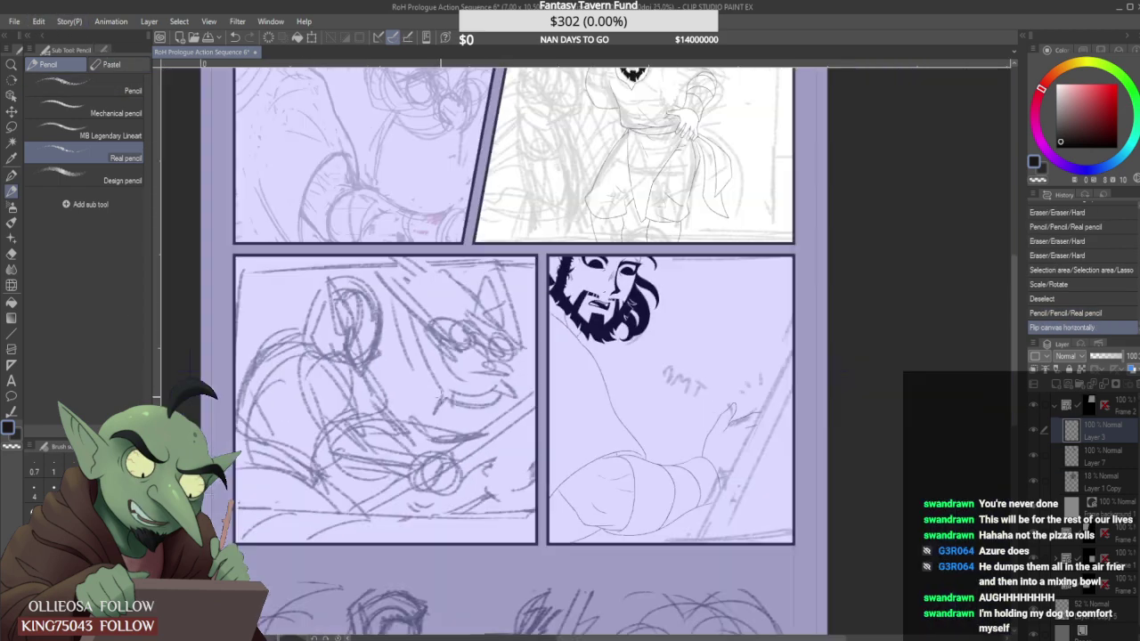
scroll(541, 245, up, 3)
scroll(509, 187, down, 1)
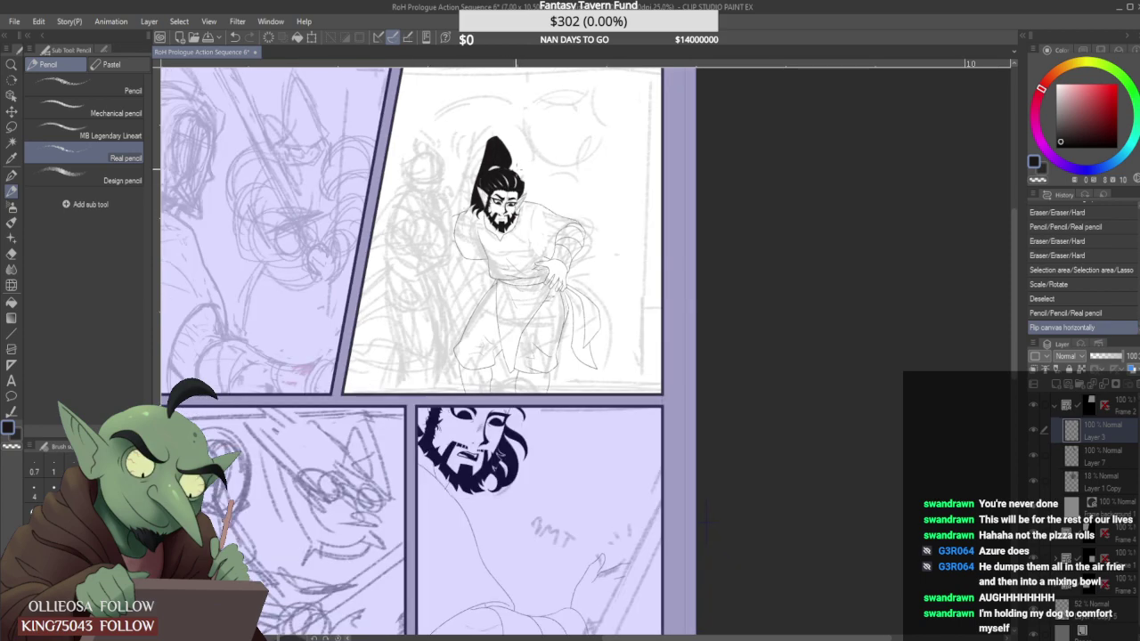
scroll(508, 188, up, 3)
scroll(541, 242, down, 3)
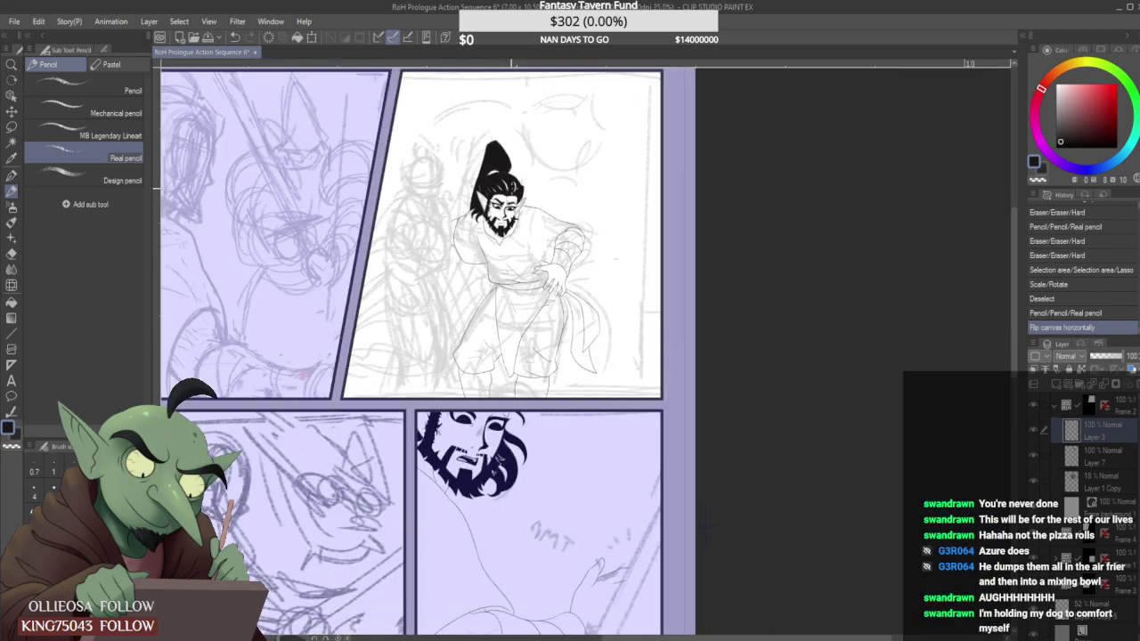
scroll(515, 187, down, 2)
scroll(515, 187, up, 4)
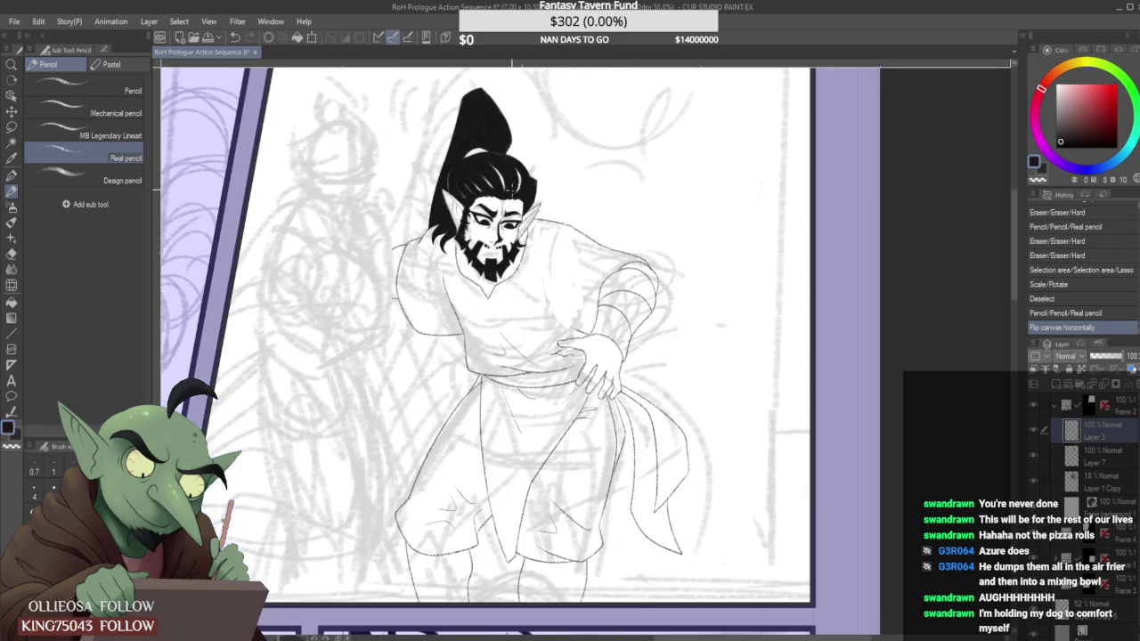
scroll(512, 190, down, 1)
scroll(506, 214, up, 3)
Outline the man's lips between the moustache and chin beard with the Design pencil.
click(122, 175)
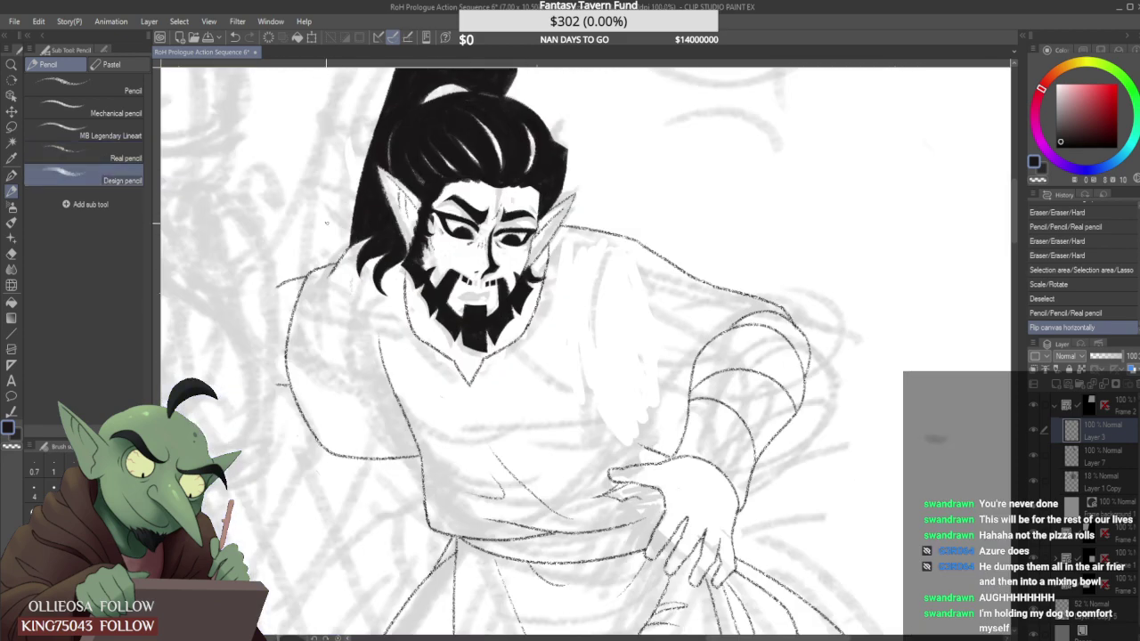
scroll(498, 276, up, 2)
mouse_move(418, 325)
mouse_down()
mouse_move(505, 302)
mouse_move(476, 314)
mouse_up()
scroll(486, 298, down, 4)
scroll(487, 301, up, 4)
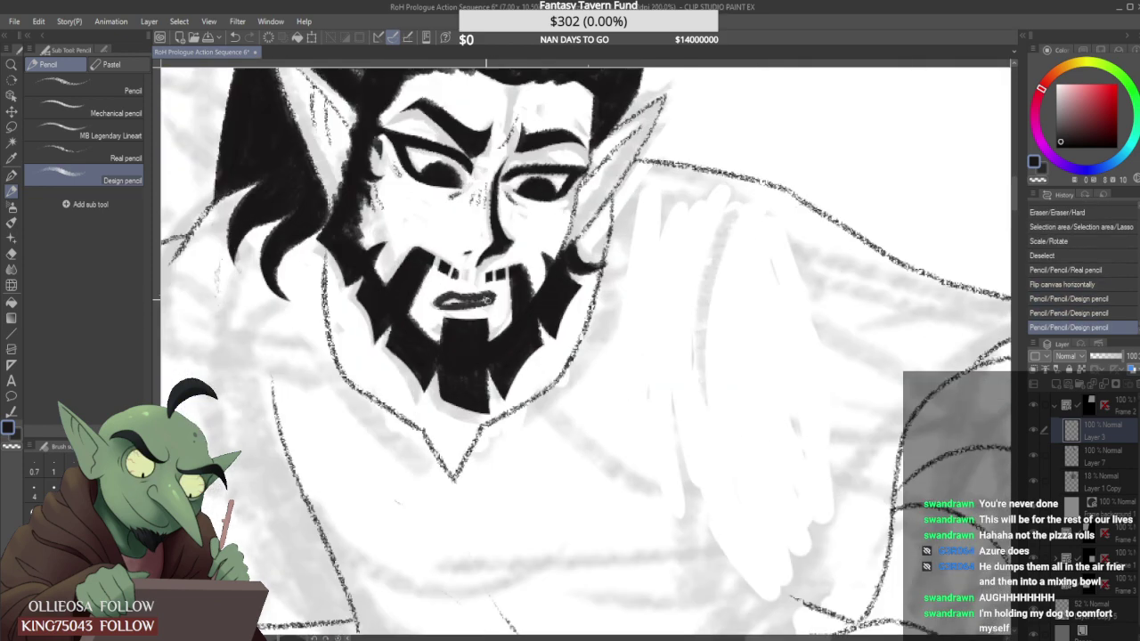
scroll(586, 348, down, 3)
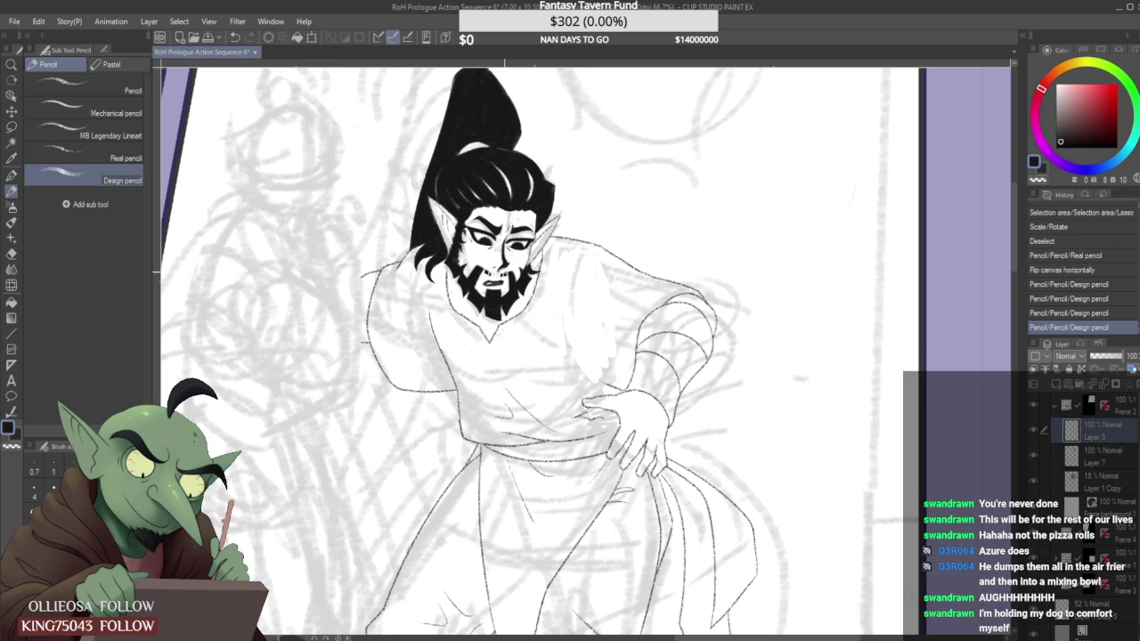
Refine the shape of the lips, trimming their edges with the Hard eraser and redrawing the mouth corner with the Design pencil.
scroll(499, 276, up, 5)
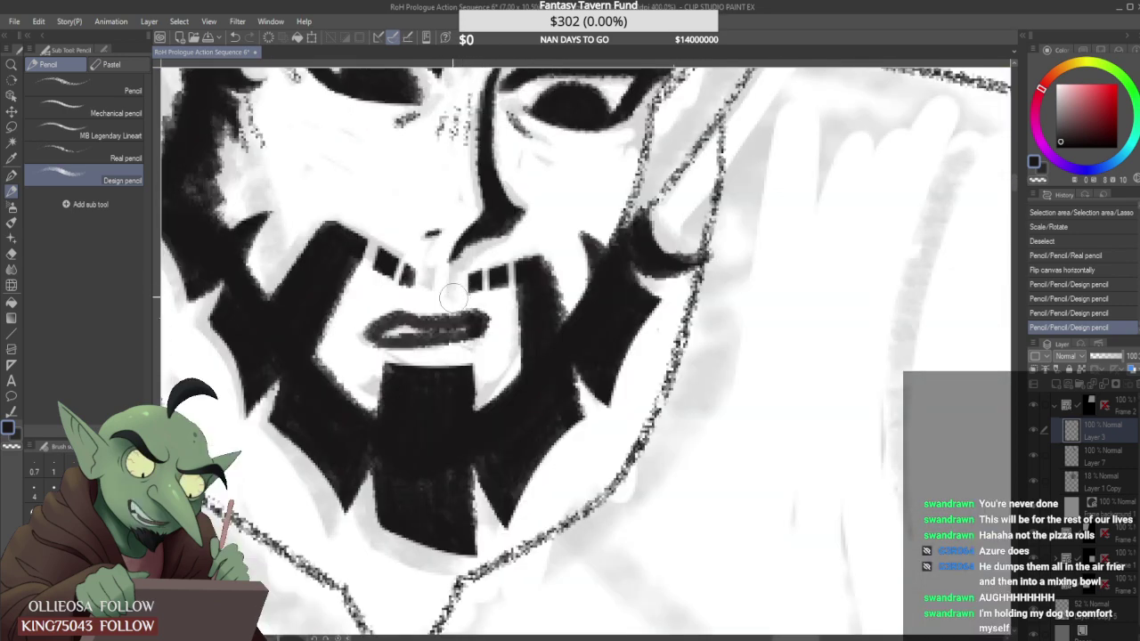
mouse_move(428, 301)
mouse_down()
mouse_move(478, 294)
mouse_move(468, 310)
mouse_move(496, 349)
mouse_move(482, 327)
mouse_up()
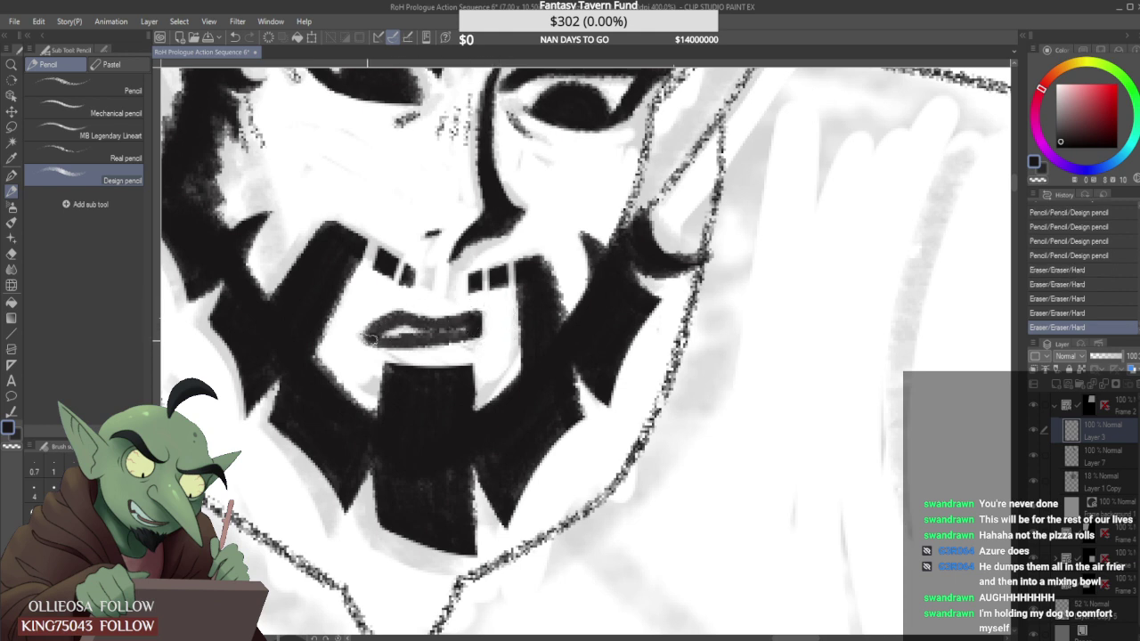
drag(371, 340, 396, 317)
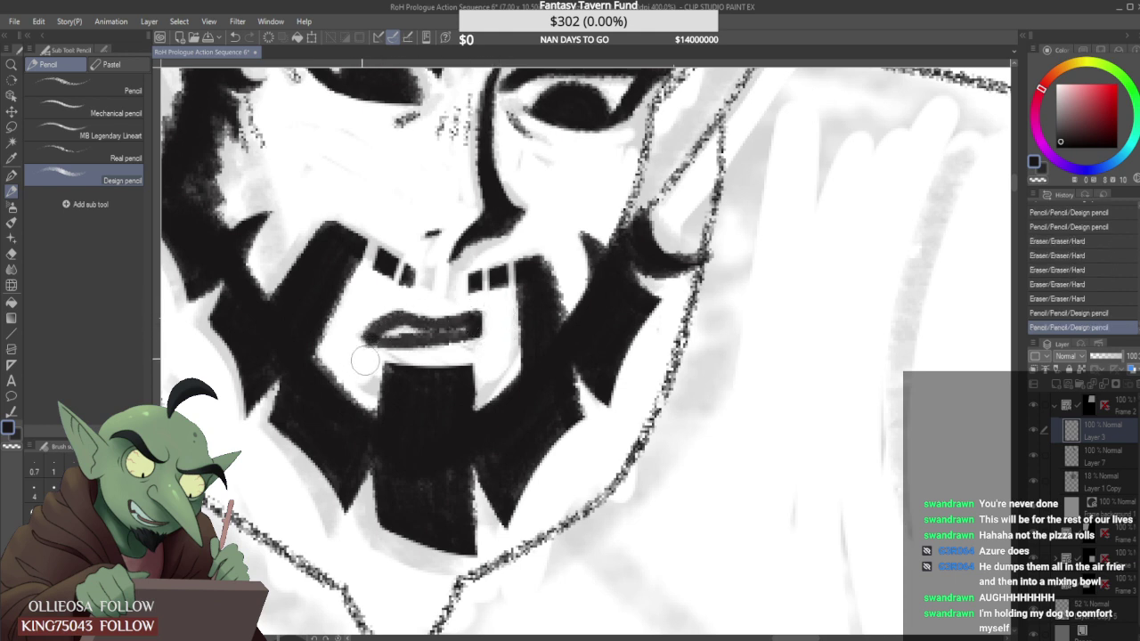
mouse_move(366, 361)
mouse_down()
mouse_move(352, 336)
mouse_move(376, 307)
mouse_up()
scroll(383, 331, down, 5)
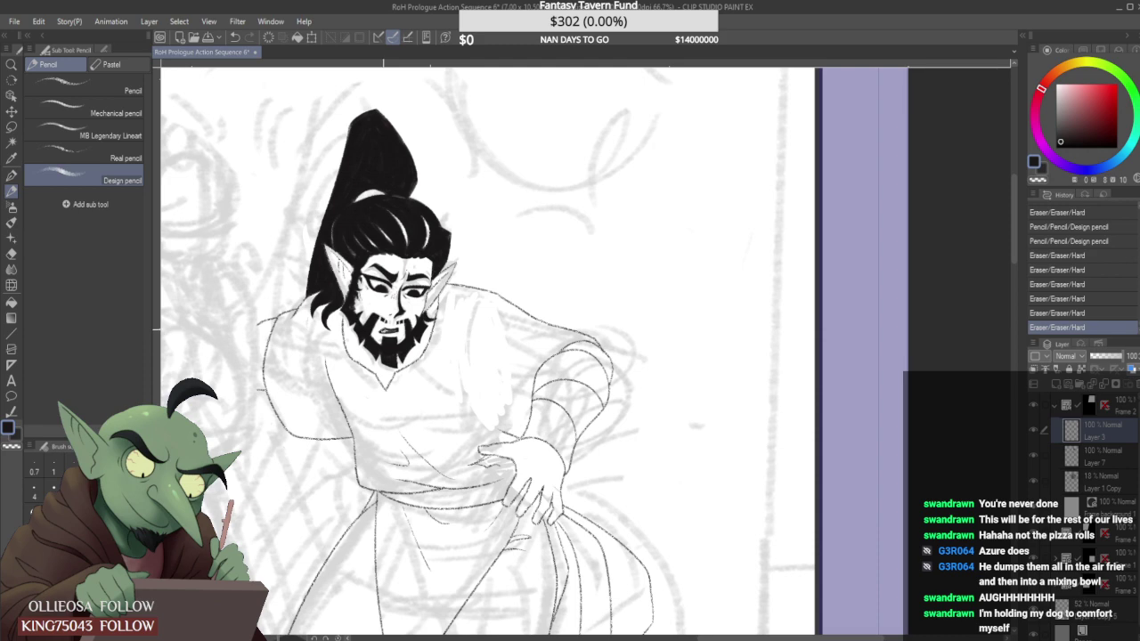
scroll(445, 265, down, 3)
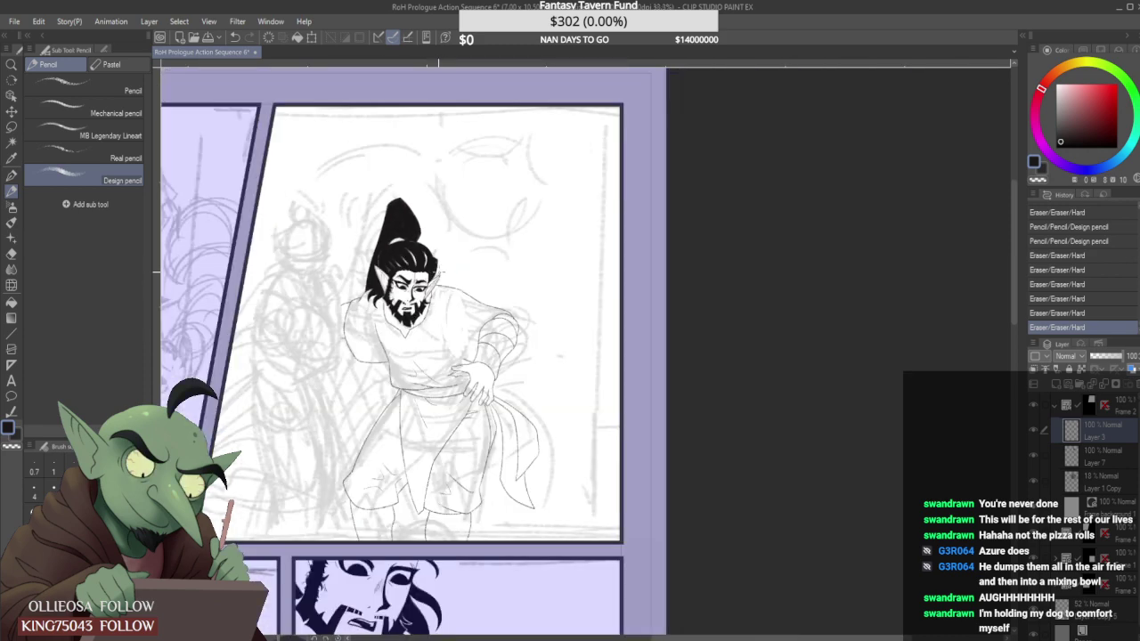
Fill out the black hairline and sideburn at the temple beside the man's left ear with the Design pencil.
scroll(418, 283, up, 6)
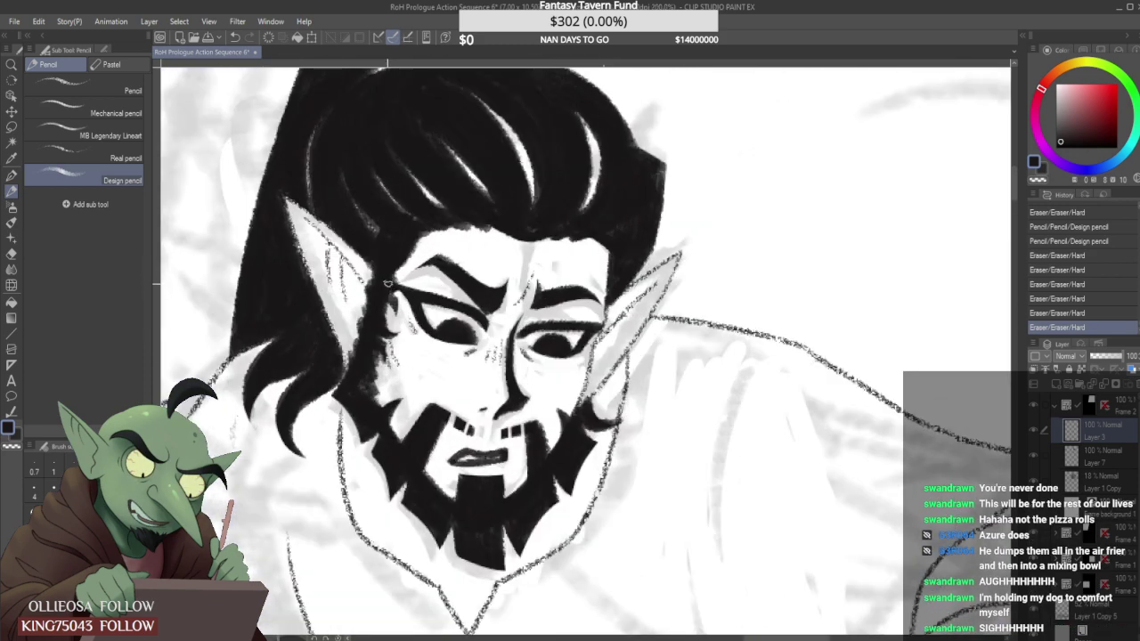
drag(383, 299, 378, 326)
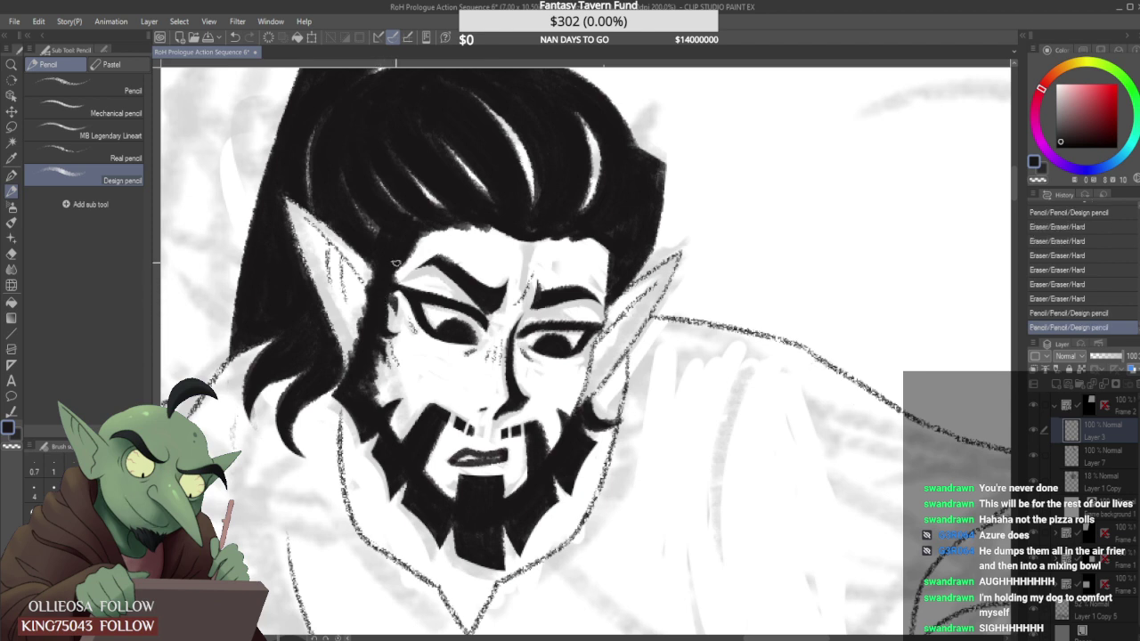
mouse_move(396, 264)
mouse_down()
mouse_move(392, 281)
mouse_move(406, 276)
mouse_up()
mouse_move(394, 266)
mouse_down()
mouse_move(405, 276)
mouse_move(415, 246)
mouse_move(407, 255)
mouse_up()
scroll(415, 233, down, 4)
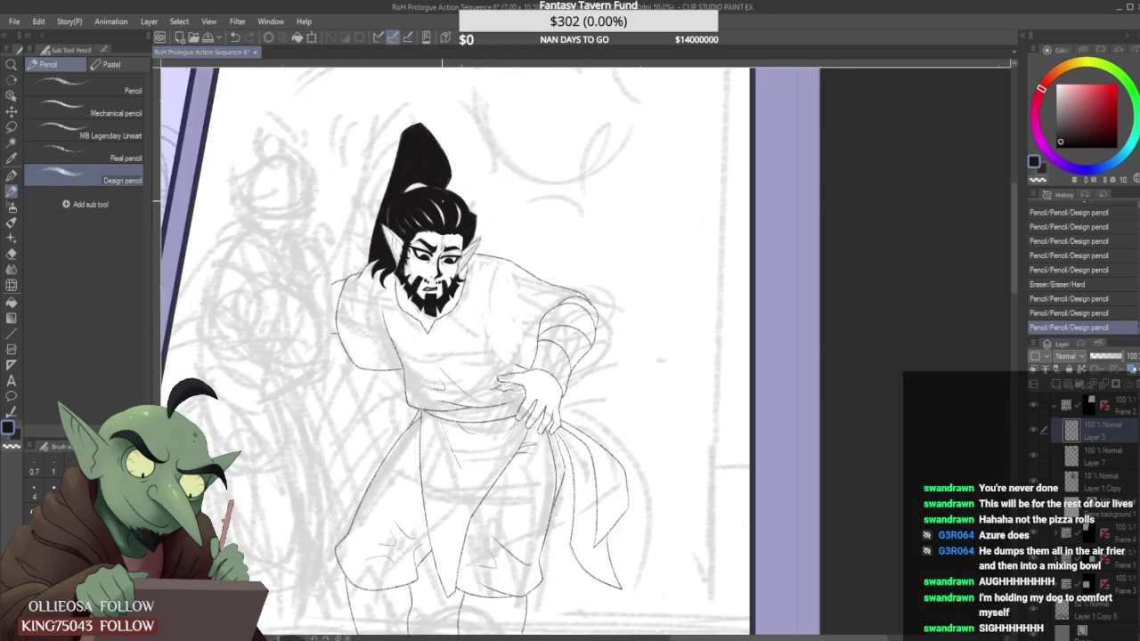
scroll(434, 209, down, 1)
scroll(435, 209, down, 1)
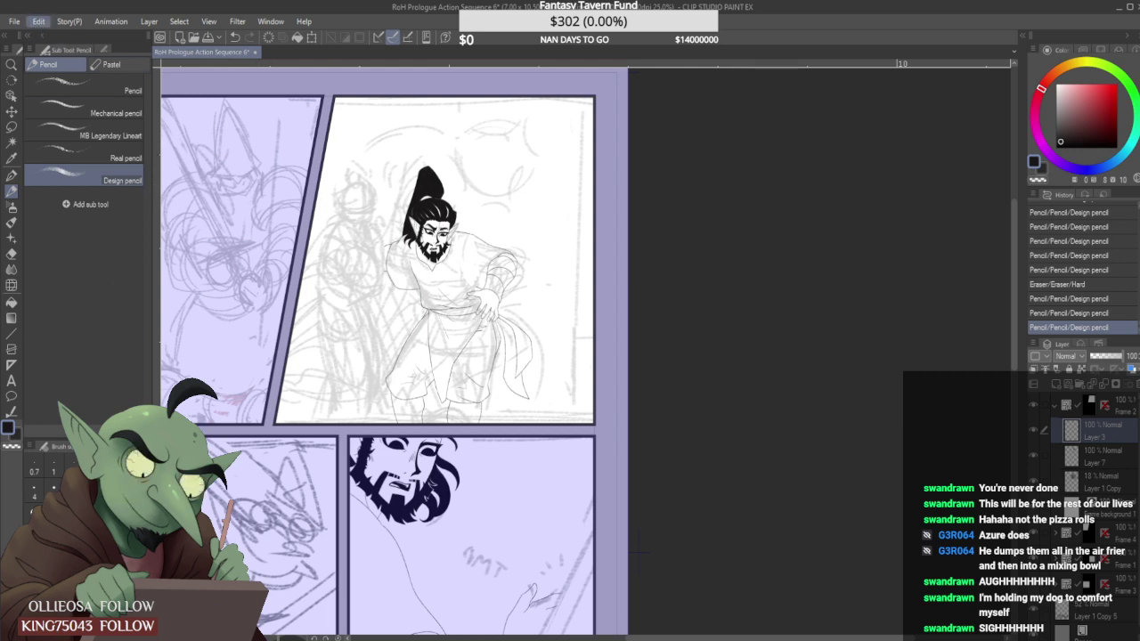
Flip the canvas horizontally back to its original orientation and bring the top panels into view.
click(238, 487)
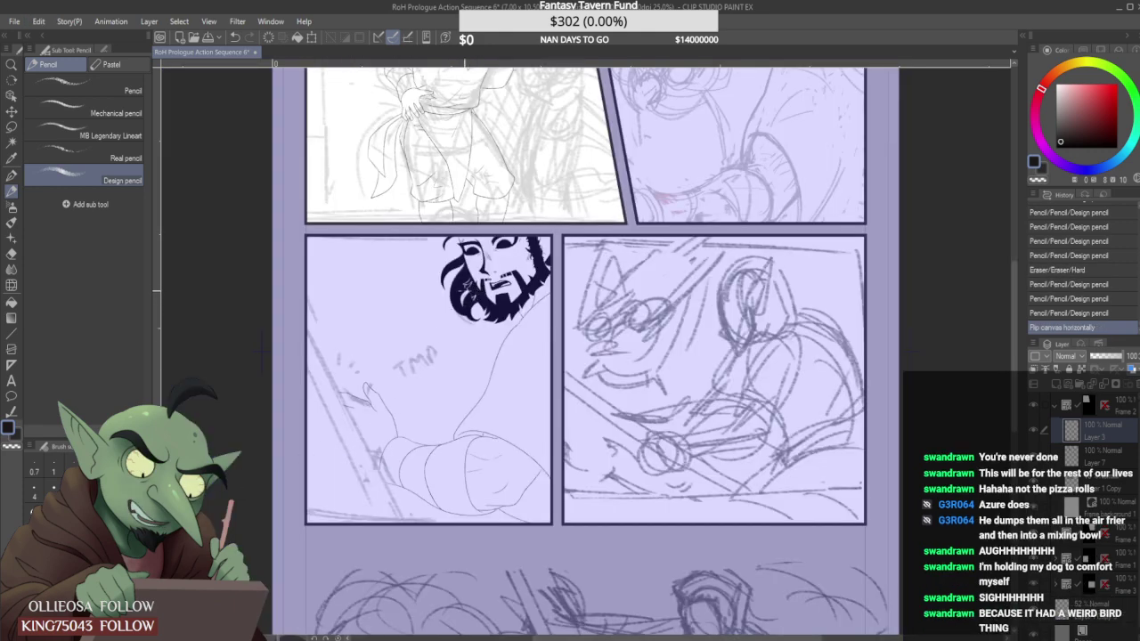
scroll(454, 319, down, 1)
drag(492, 170, 459, 264)
scroll(458, 265, up, 2)
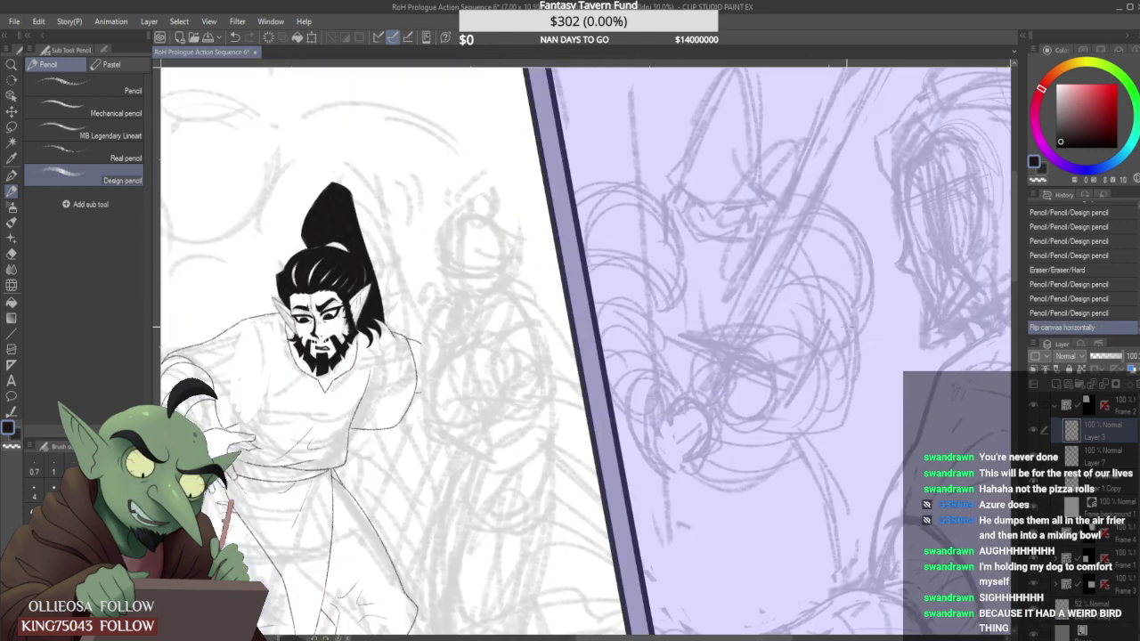
Add a new raster layer in Frame 2 and outline the second figure's rounded hair and fringe with the Design pencil.
click(1056, 385)
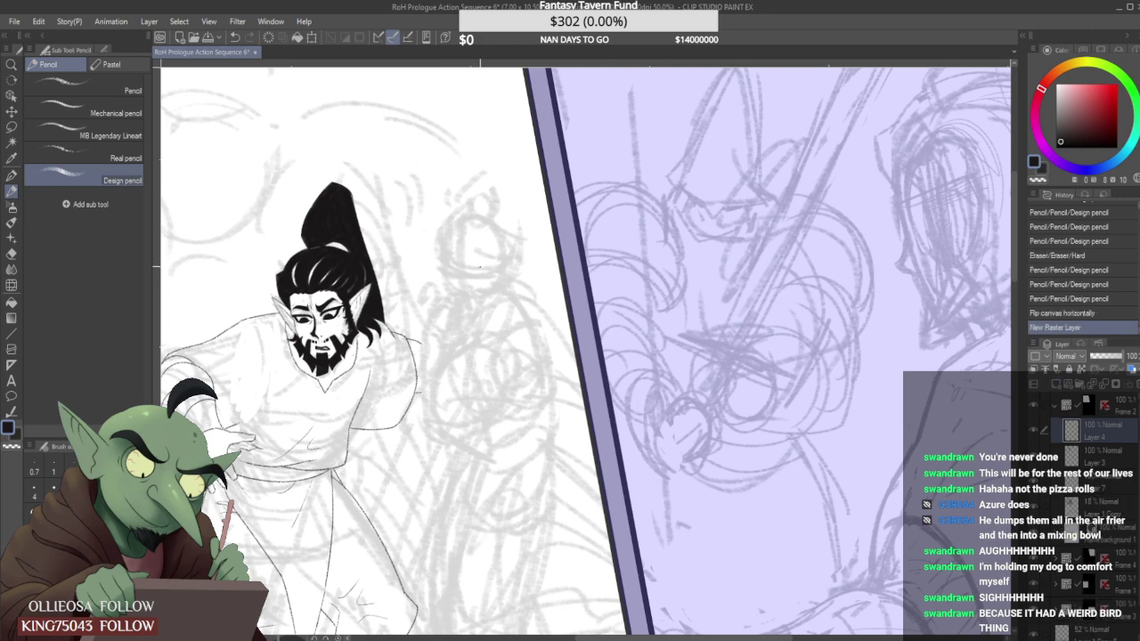
scroll(480, 268, up, 1)
mouse_move(442, 254)
mouse_down()
mouse_move(469, 272)
mouse_move(522, 267)
mouse_up()
key(ctrl+plus)
mouse_move(431, 251)
mouse_down()
mouse_move(425, 273)
mouse_move(400, 267)
mouse_move(394, 224)
mouse_move(450, 155)
mouse_move(544, 235)
mouse_up()
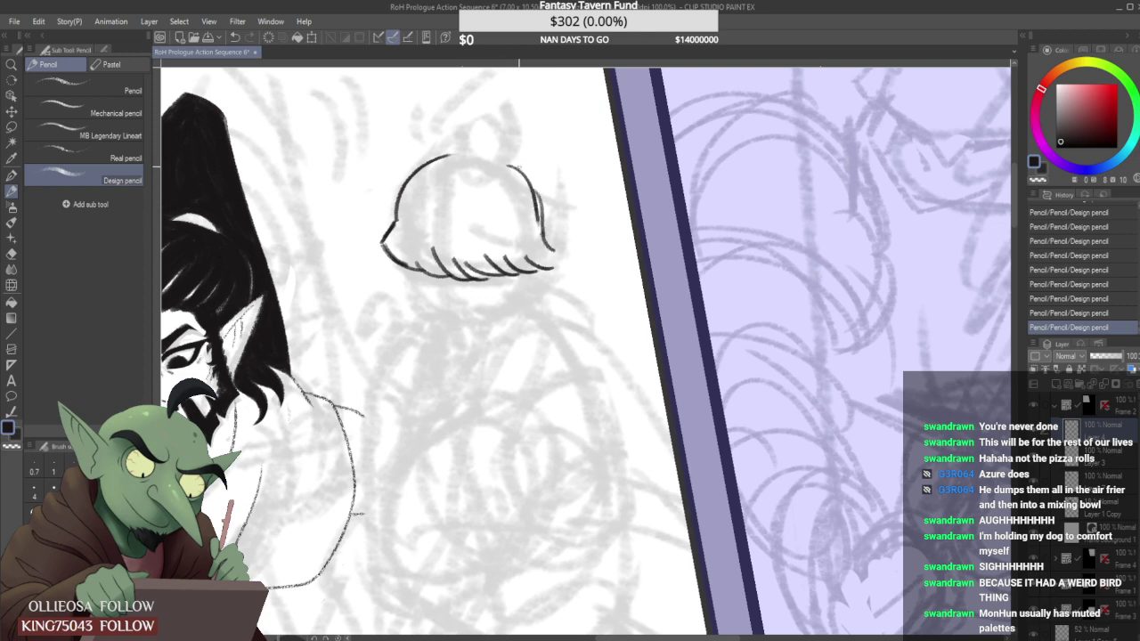
drag(518, 167, 549, 236)
Thicken the outer contour of the second figure's hair along both sides and over the crown with the Design pencil.
scroll(367, 217, up, 2)
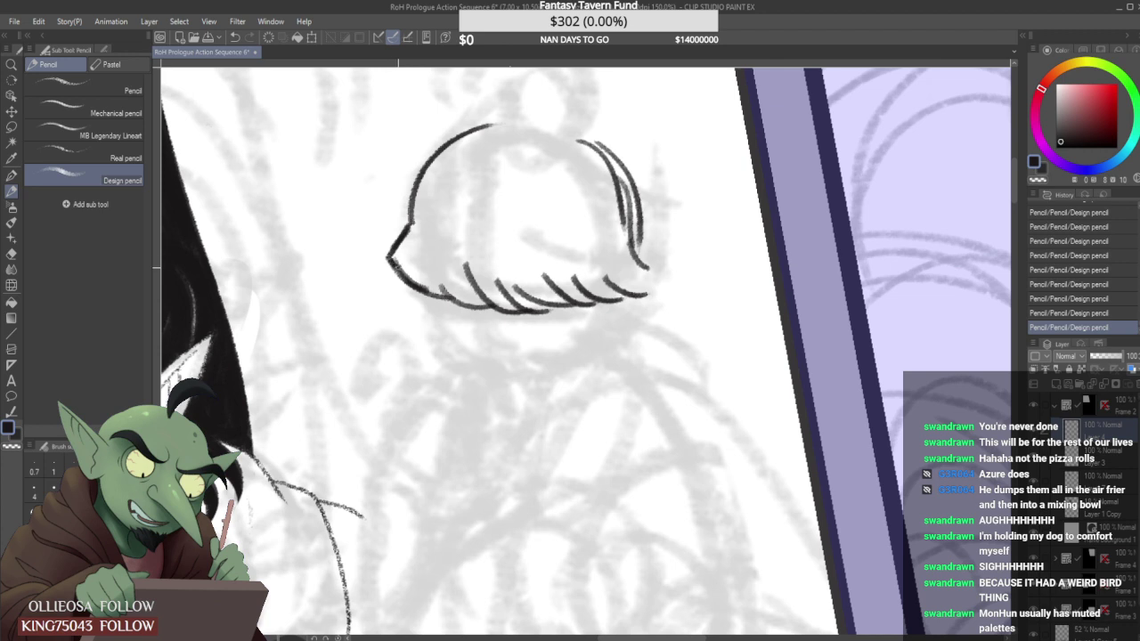
drag(392, 260, 485, 119)
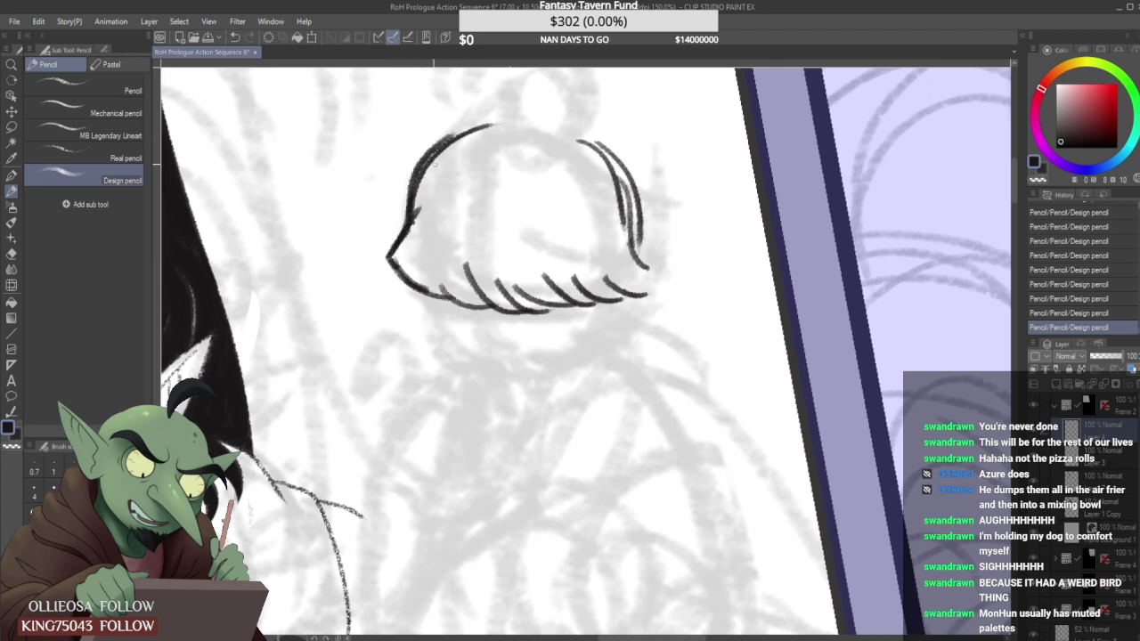
drag(419, 182, 525, 118)
mouse_move(437, 152)
mouse_down()
mouse_move(531, 117)
mouse_move(602, 169)
mouse_up()
drag(554, 126, 636, 208)
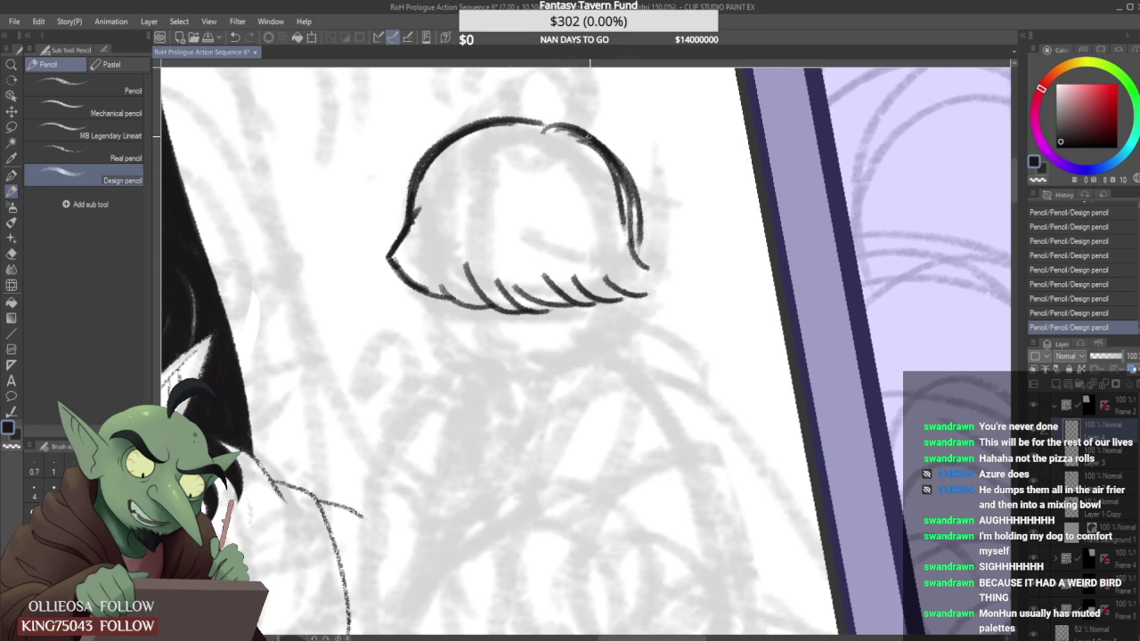
drag(586, 133, 638, 212)
drag(615, 155, 638, 252)
Draw curved hair strands fanning from the crown down toward the fringe with the Design pencil.
scroll(574, 216, down, 2)
mouse_move(525, 173)
mouse_down()
mouse_move(519, 249)
mouse_move(504, 247)
mouse_up()
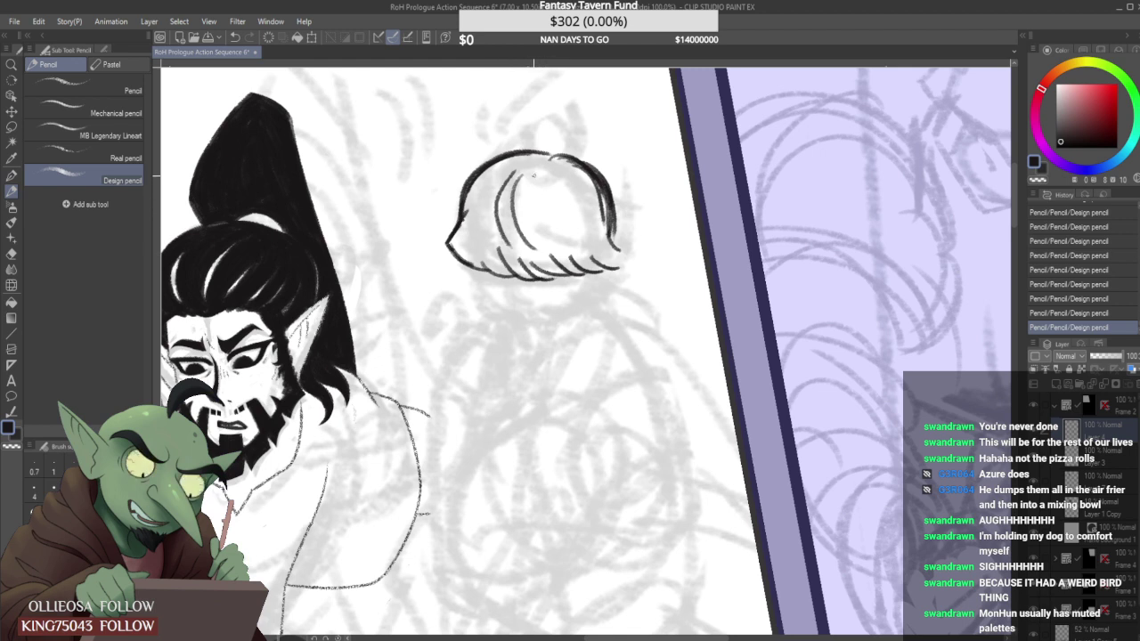
mouse_move(533, 175)
mouse_down()
mouse_move(557, 258)
mouse_move(592, 235)
mouse_move(595, 210)
mouse_up()
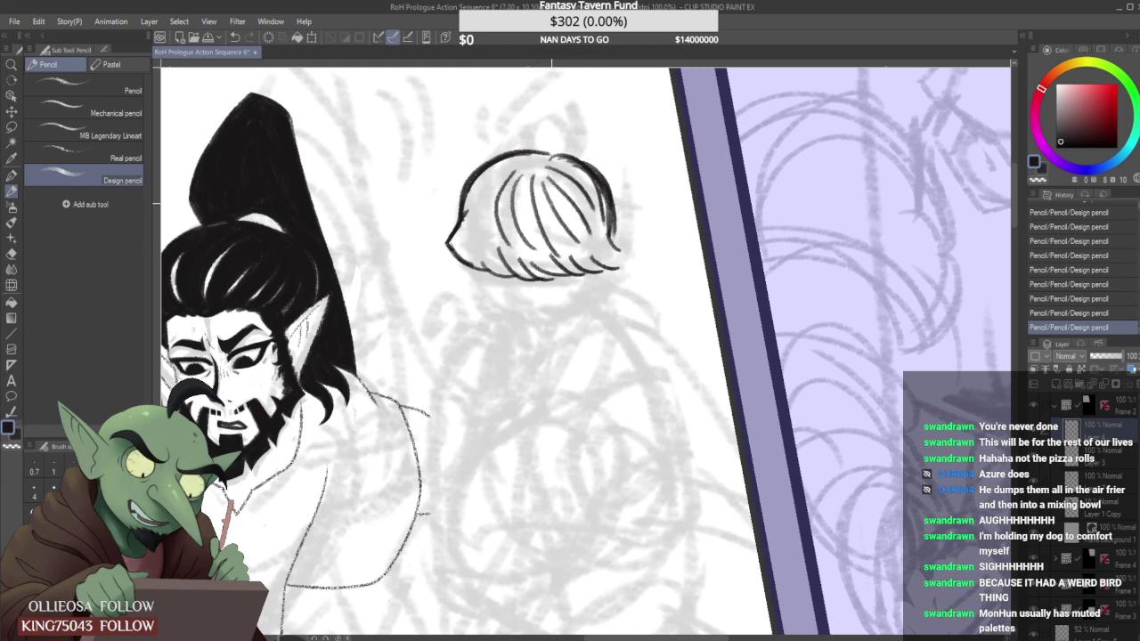
mouse_move(505, 176)
mouse_down()
mouse_move(480, 248)
mouse_move(470, 248)
mouse_up()
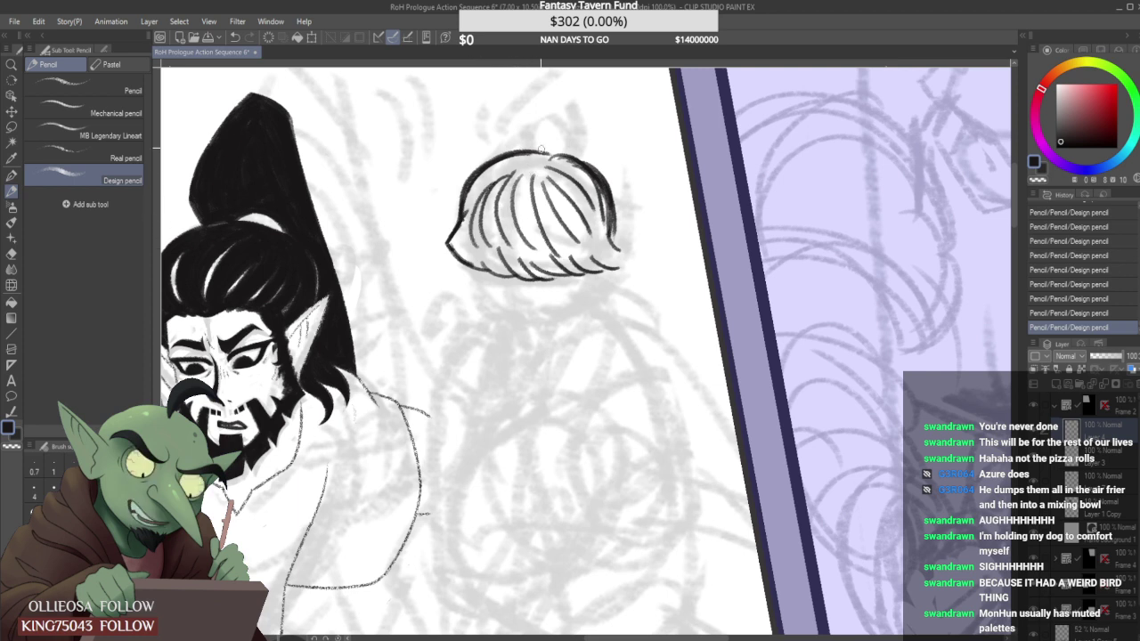
Clear a gap in the hair outline at the crown with the Hard eraser and draw a small tied topknot there.
drag(540, 150, 547, 157)
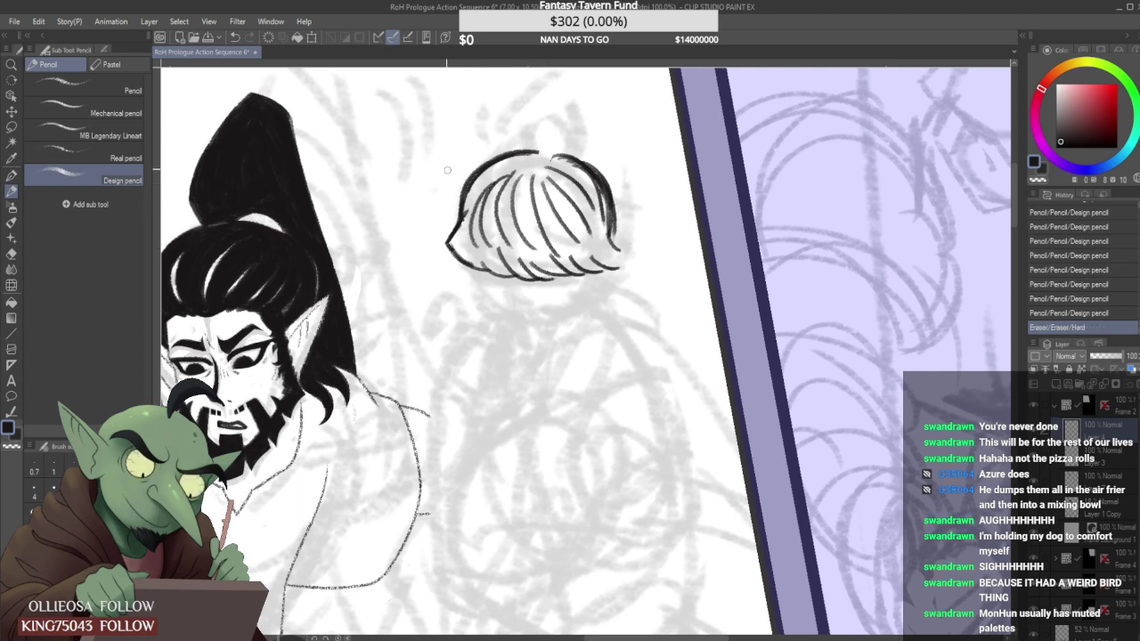
mouse_move(538, 151)
mouse_down()
mouse_move(568, 159)
mouse_move(531, 166)
mouse_move(558, 112)
mouse_move(578, 154)
mouse_move(575, 167)
mouse_move(532, 159)
mouse_move(566, 163)
mouse_move(554, 160)
mouse_up()
key(e)
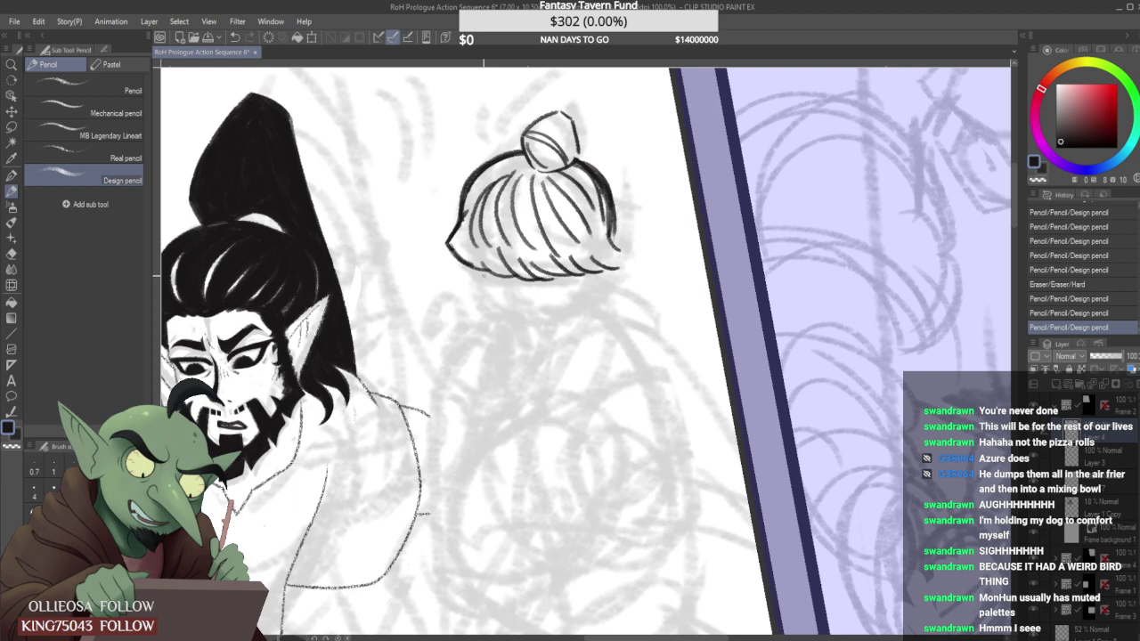
Draw the second figure's cheek, chin and jawline below the fringe with the Real pencil.
click(119, 158)
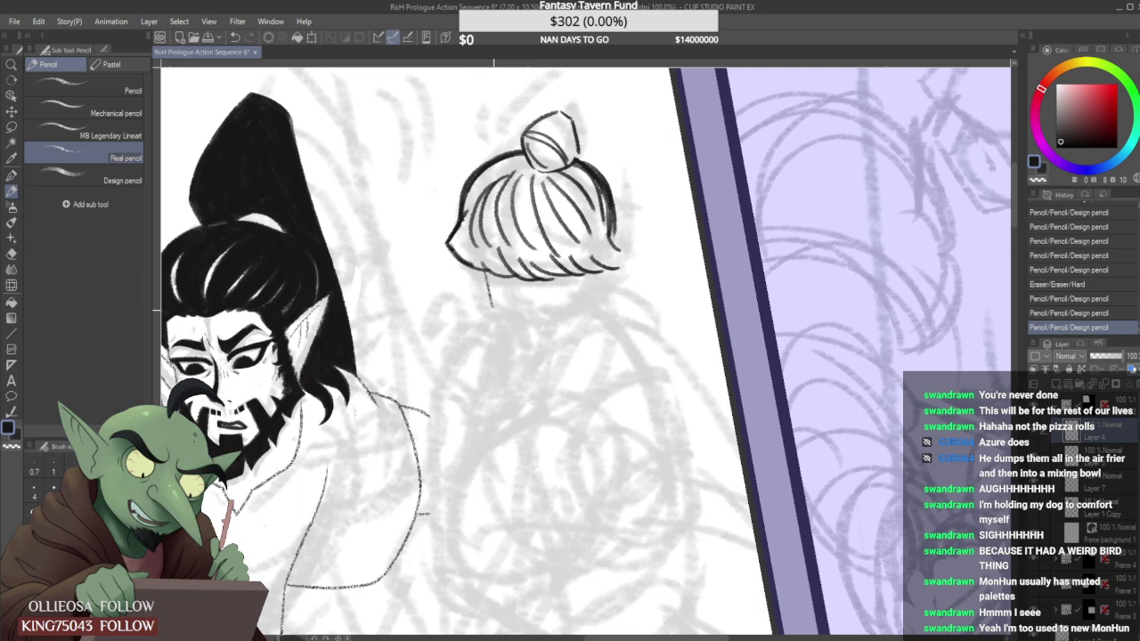
drag(492, 307, 509, 327)
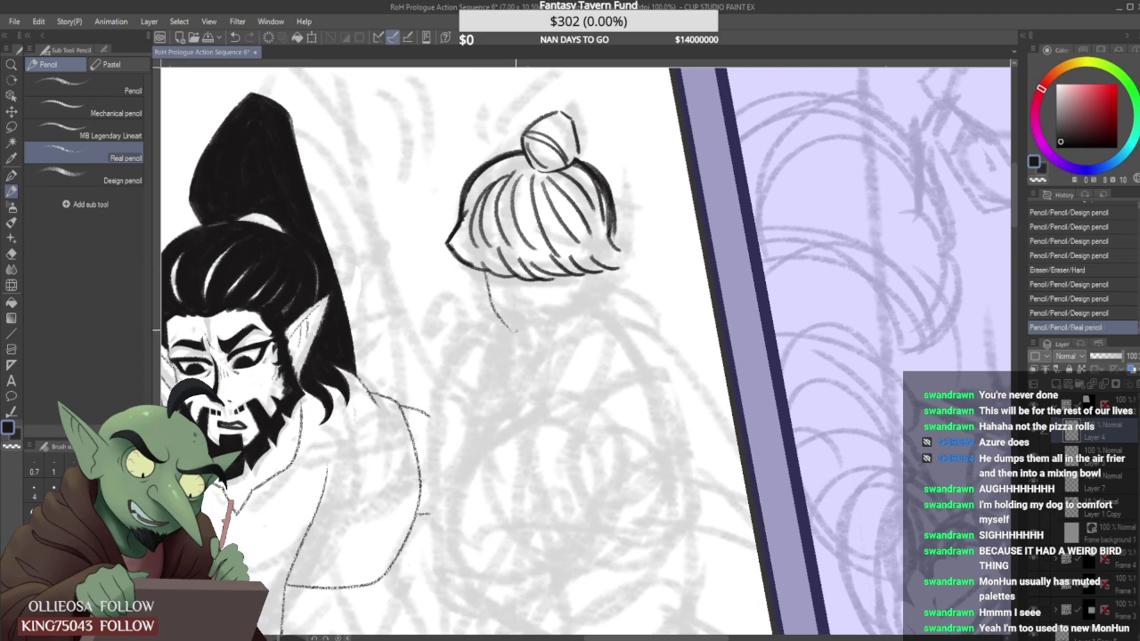
scroll(513, 326, up, 2)
mouse_move(511, 329)
mouse_down()
mouse_move(532, 355)
mouse_move(564, 326)
mouse_up()
mouse_move(563, 328)
mouse_down()
mouse_move(538, 359)
mouse_move(615, 319)
mouse_move(595, 337)
mouse_up()
scroll(622, 303, down, 3)
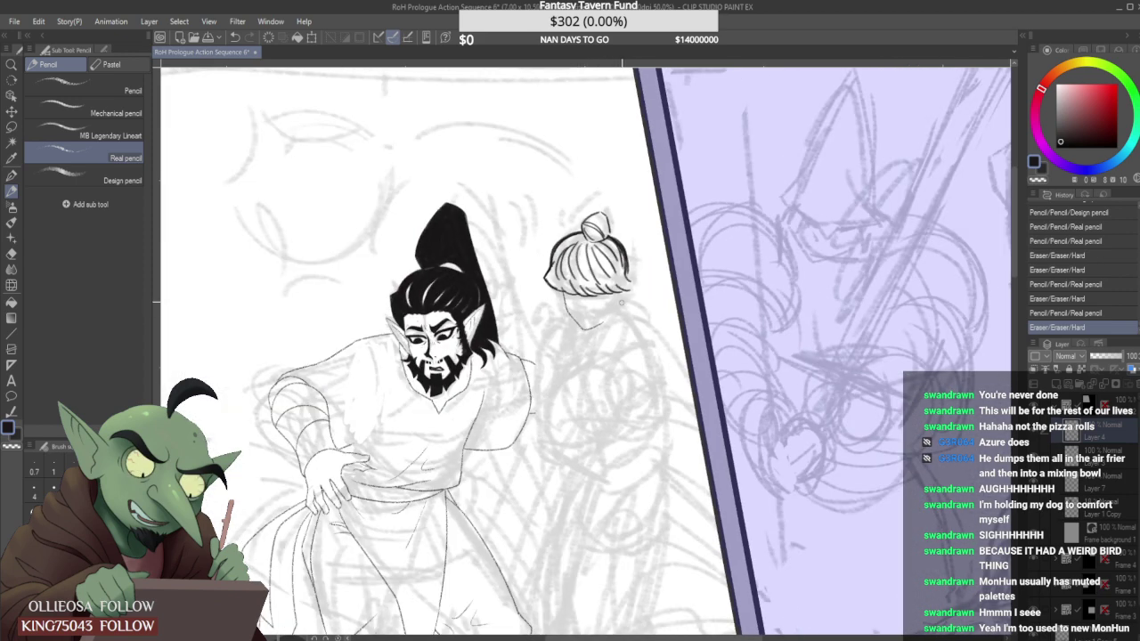
Lasso the jawline, shift it slightly up and toward the bearded man with Scale/Rotate, and deselect.
scroll(622, 303, up, 3)
key(m)
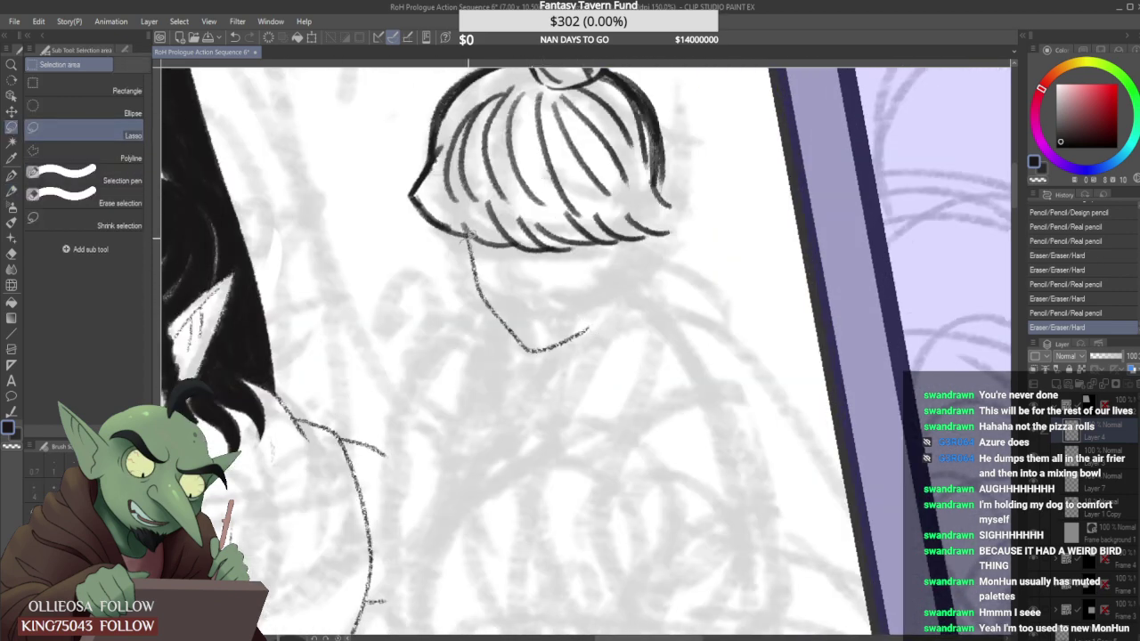
mouse_move(469, 235)
mouse_down()
mouse_move(527, 263)
mouse_move(456, 267)
mouse_up()
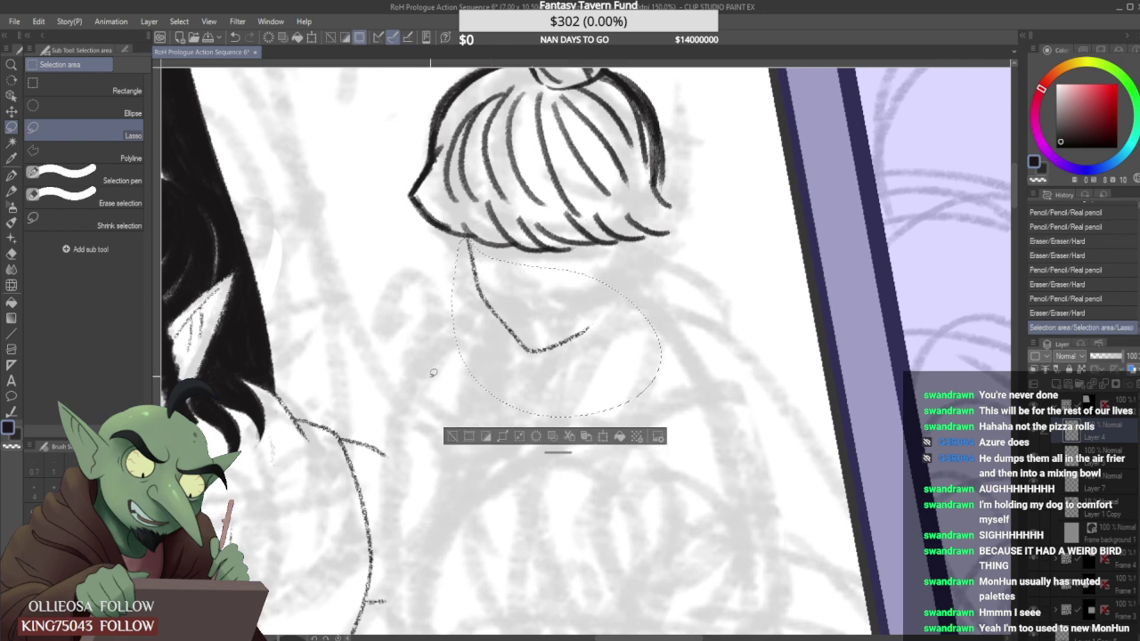
key(ctrl+t)
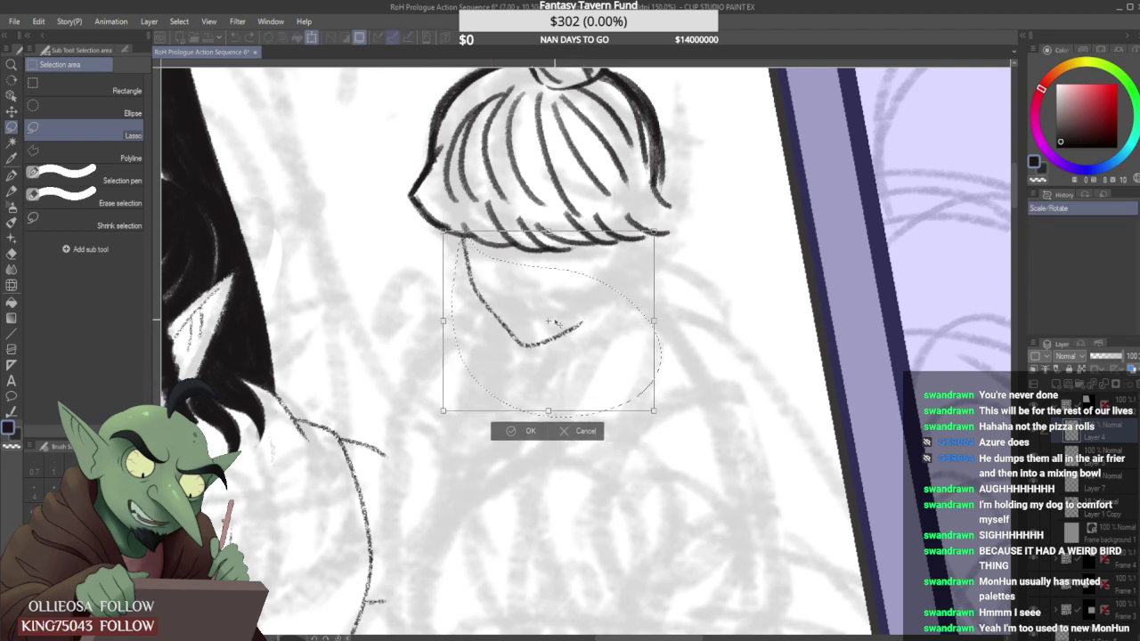
drag(556, 323, 551, 326)
drag(668, 264, 669, 268)
drag(577, 328, 573, 323)
click(508, 434)
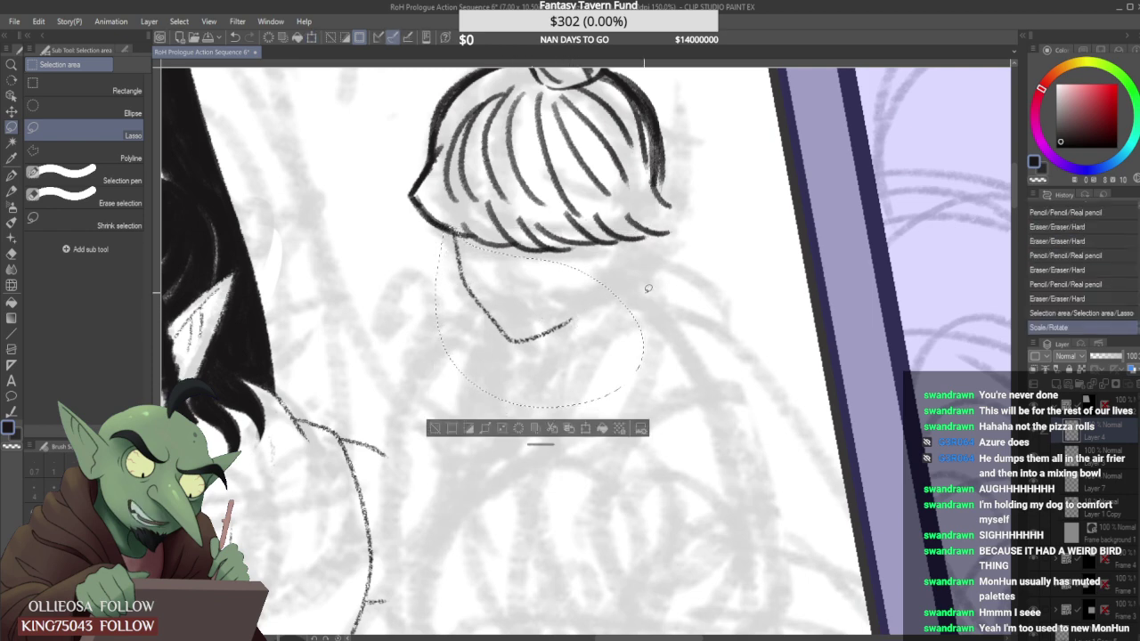
key(ctrl+d)
scroll(602, 275, down, 4)
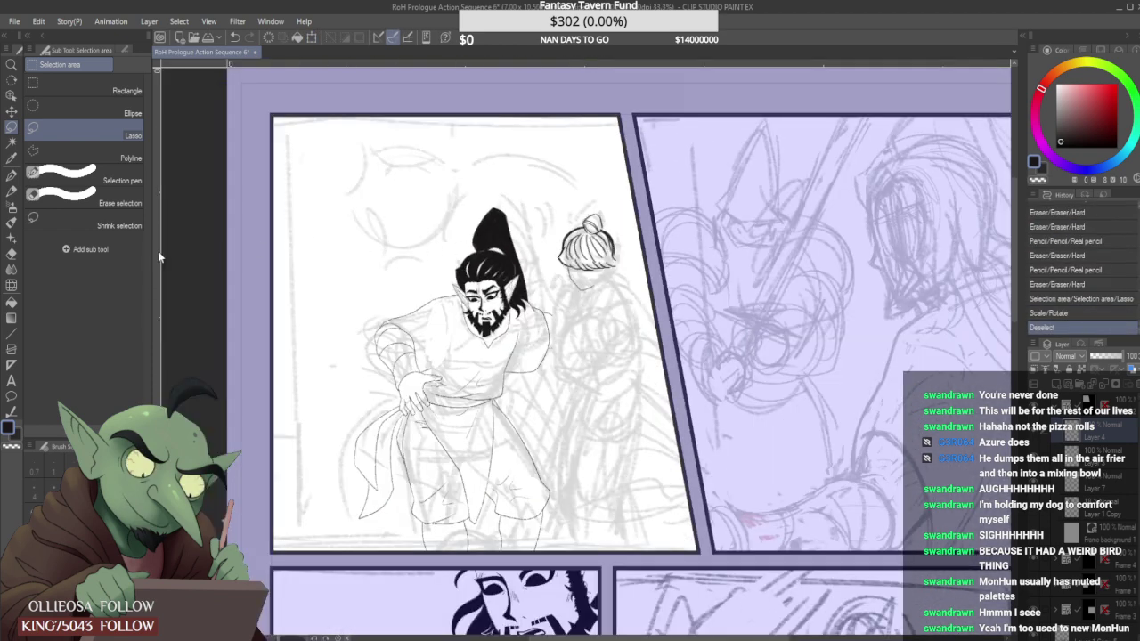
Draw a narrow vertical strip hanging from the fringe beside the cheek nearest the bearded man, using straight Real pencil lines.
click(12, 190)
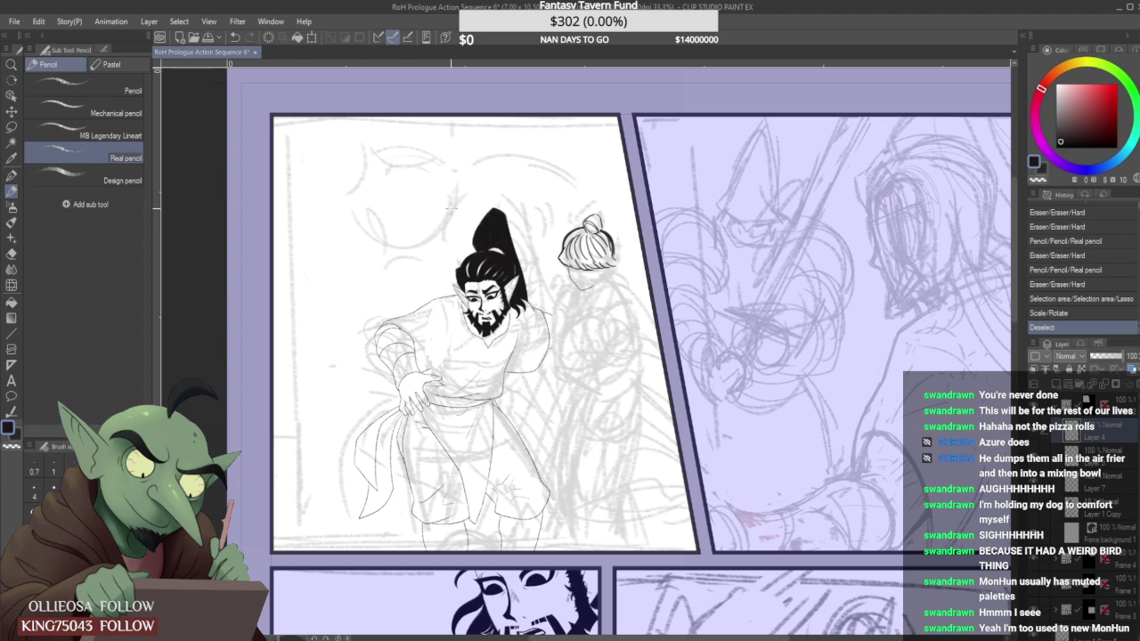
scroll(552, 235, up, 5)
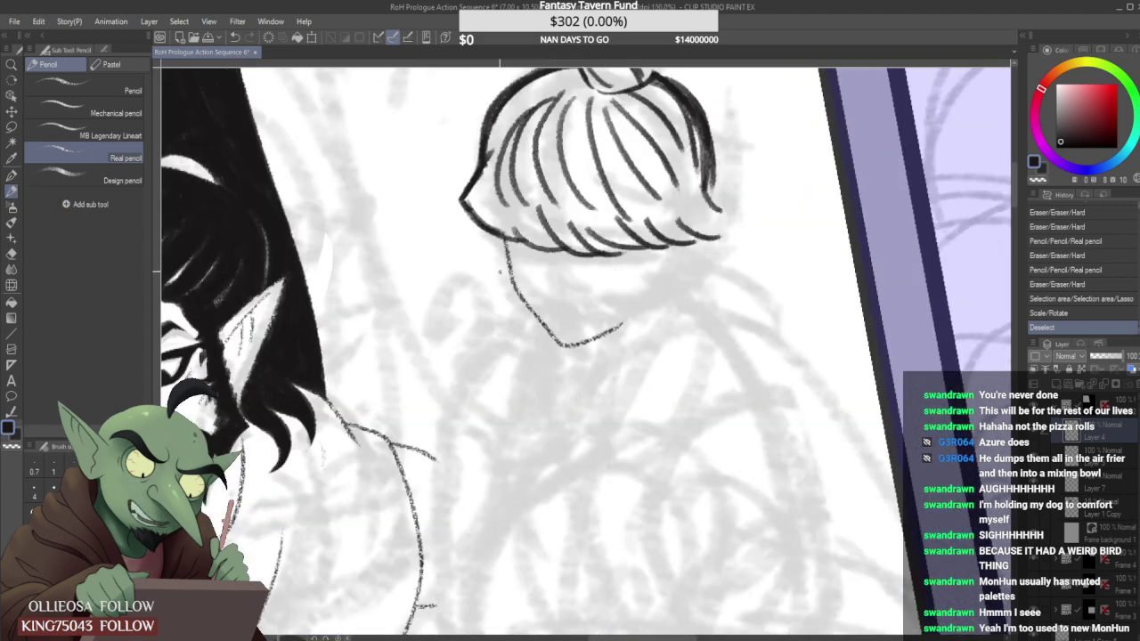
click(489, 236)
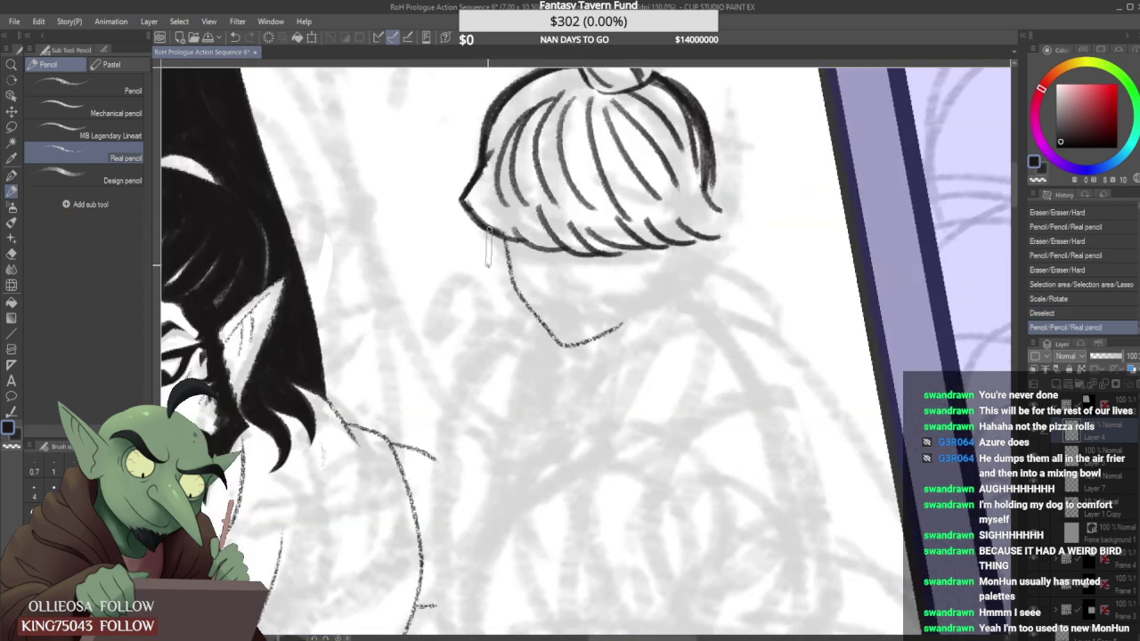
shift+click(487, 356)
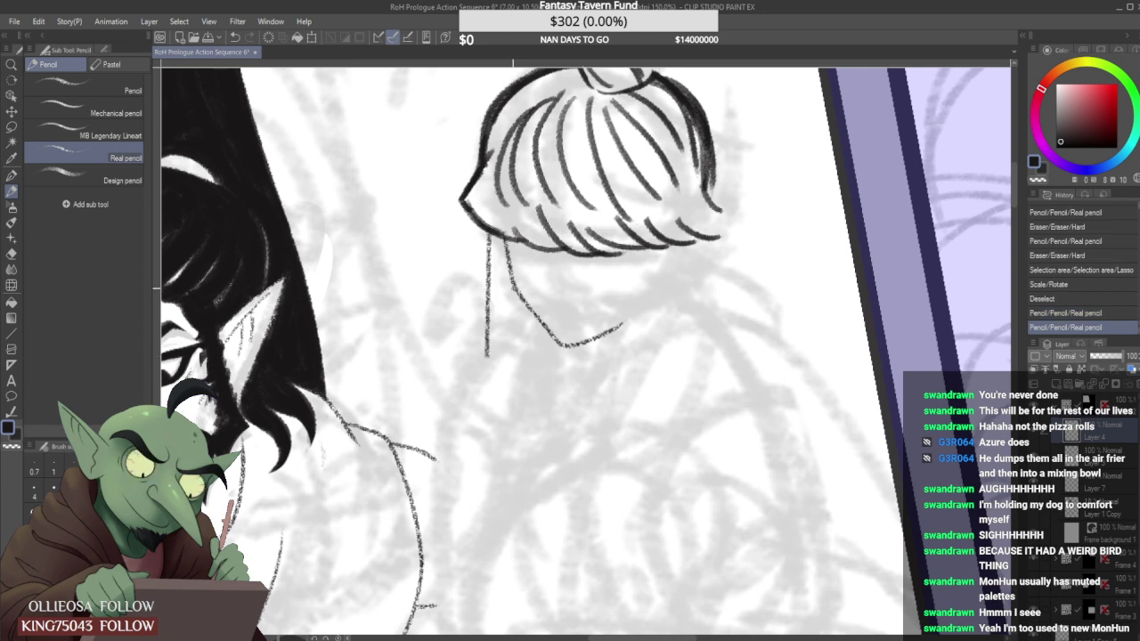
drag(512, 290, 513, 356)
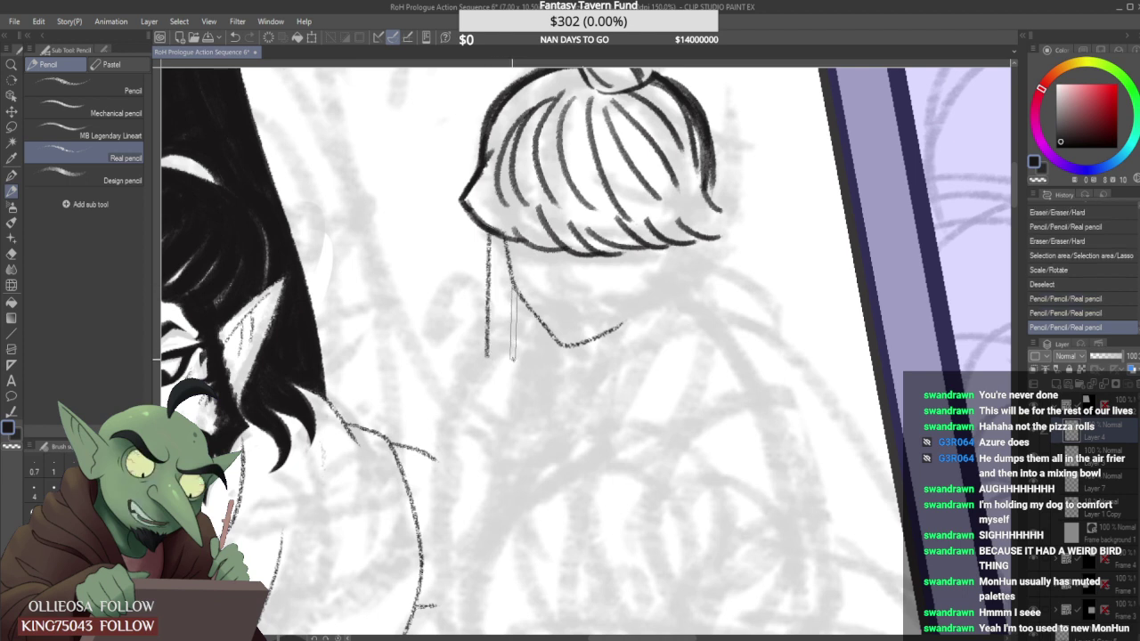
drag(513, 284, 515, 357)
key(ctrl+z)
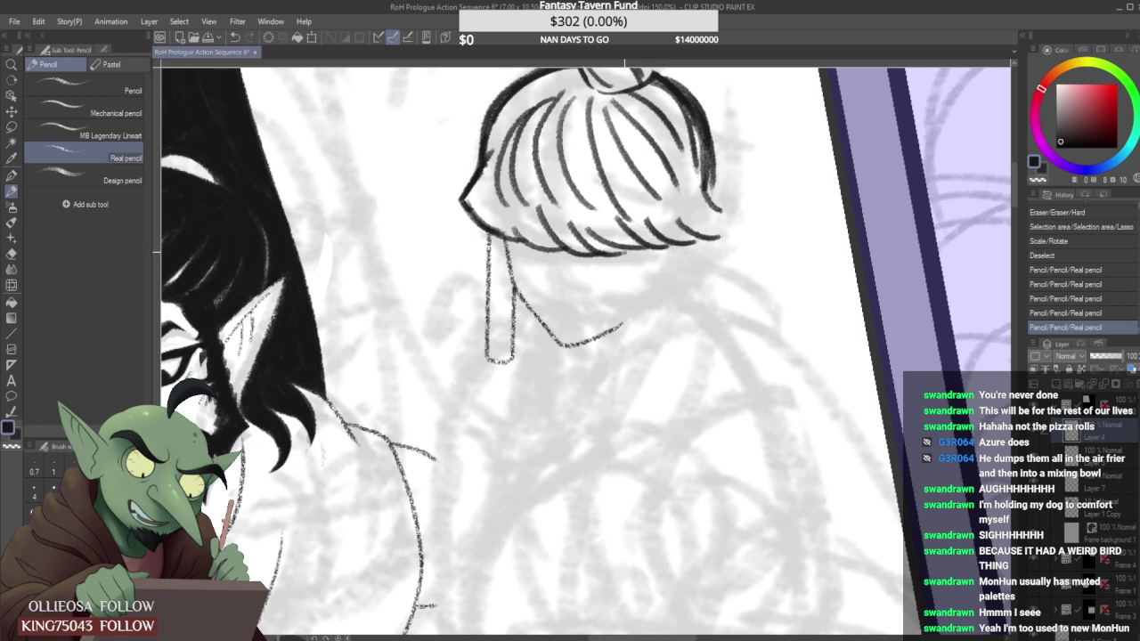
Draw a matching vertical strip with a rounded end on the far side of the face with the Real pencil.
drag(622, 325, 624, 328)
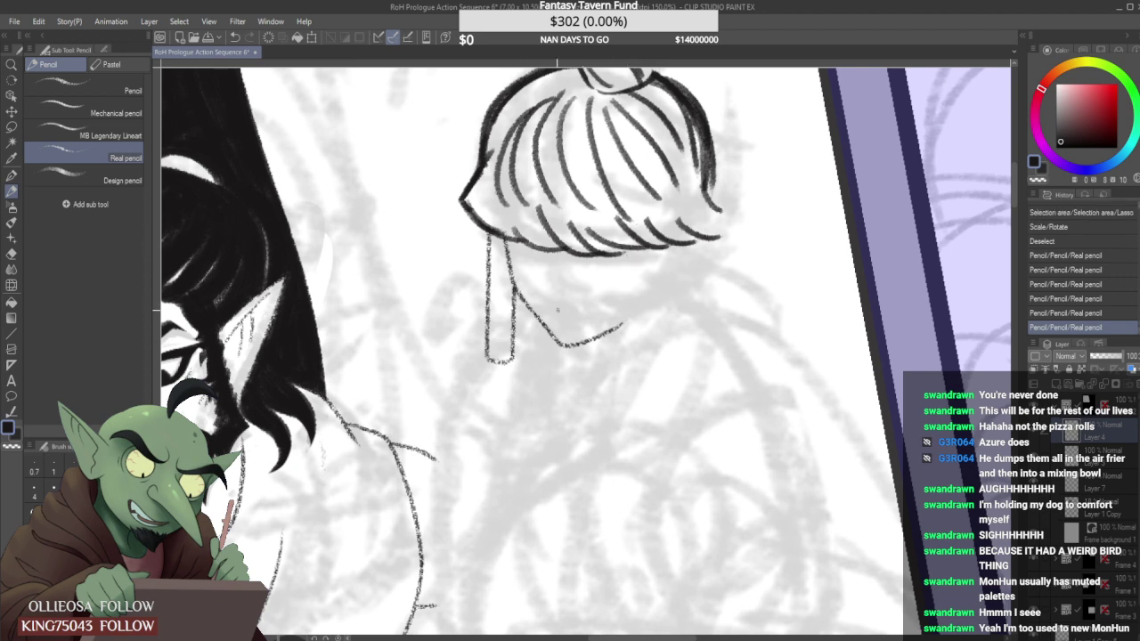
drag(623, 249, 623, 381)
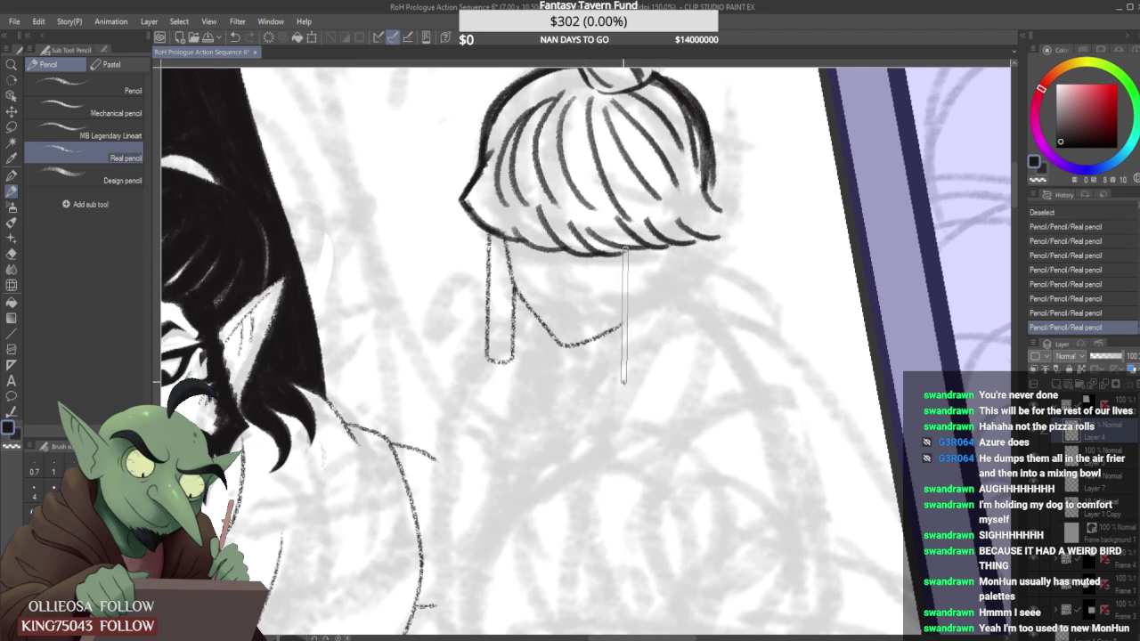
shift+click(627, 369)
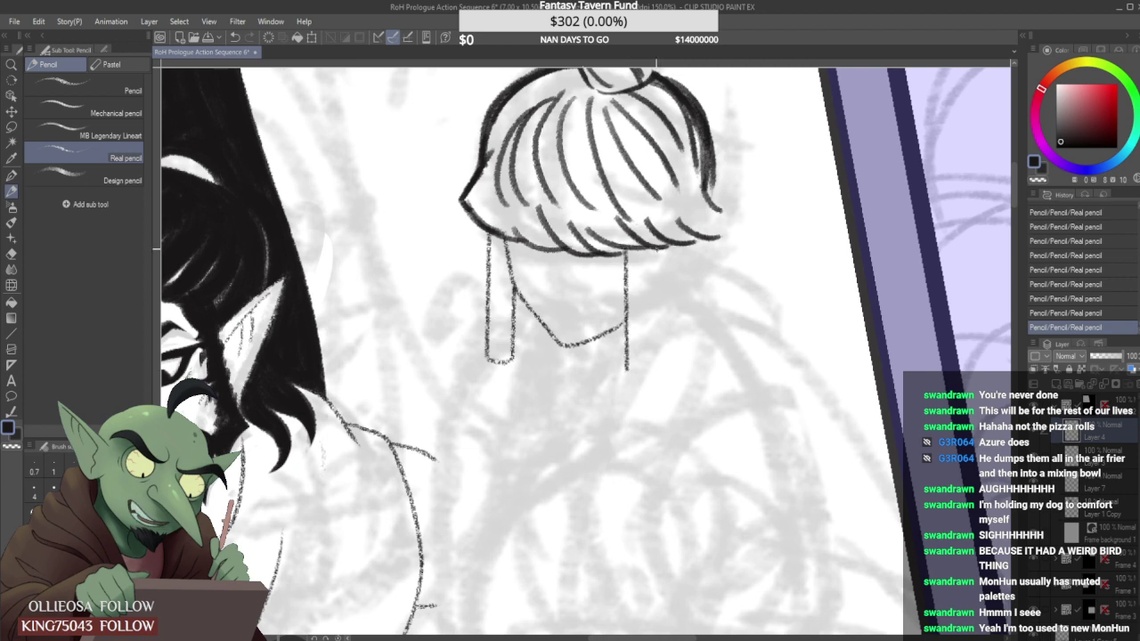
click(656, 249)
click(649, 250)
shift+click(652, 371)
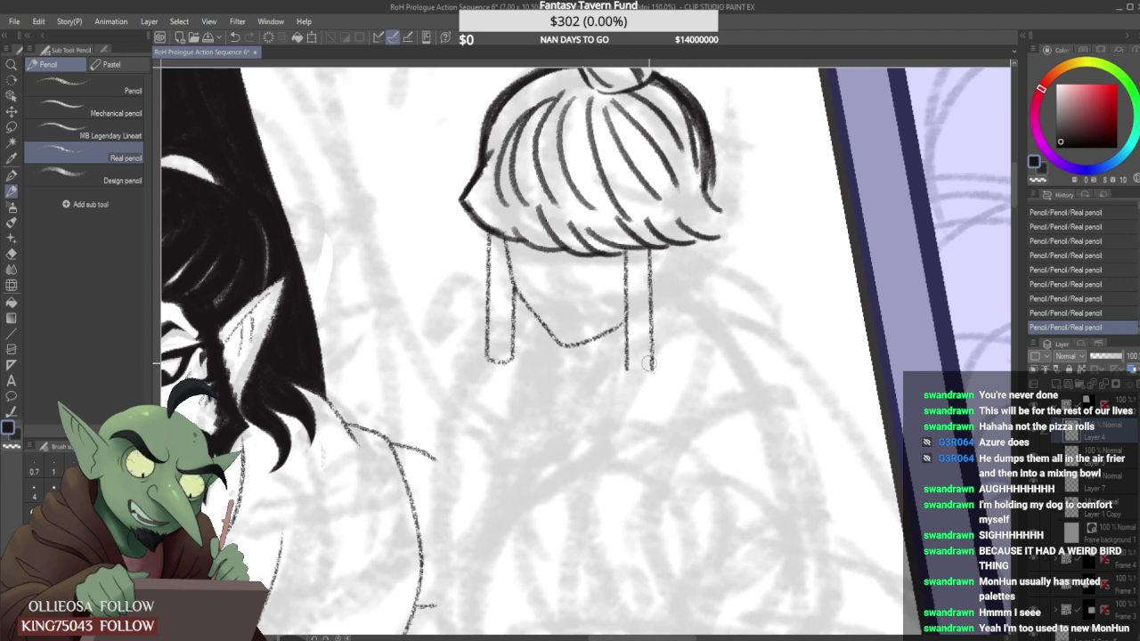
drag(651, 375, 657, 362)
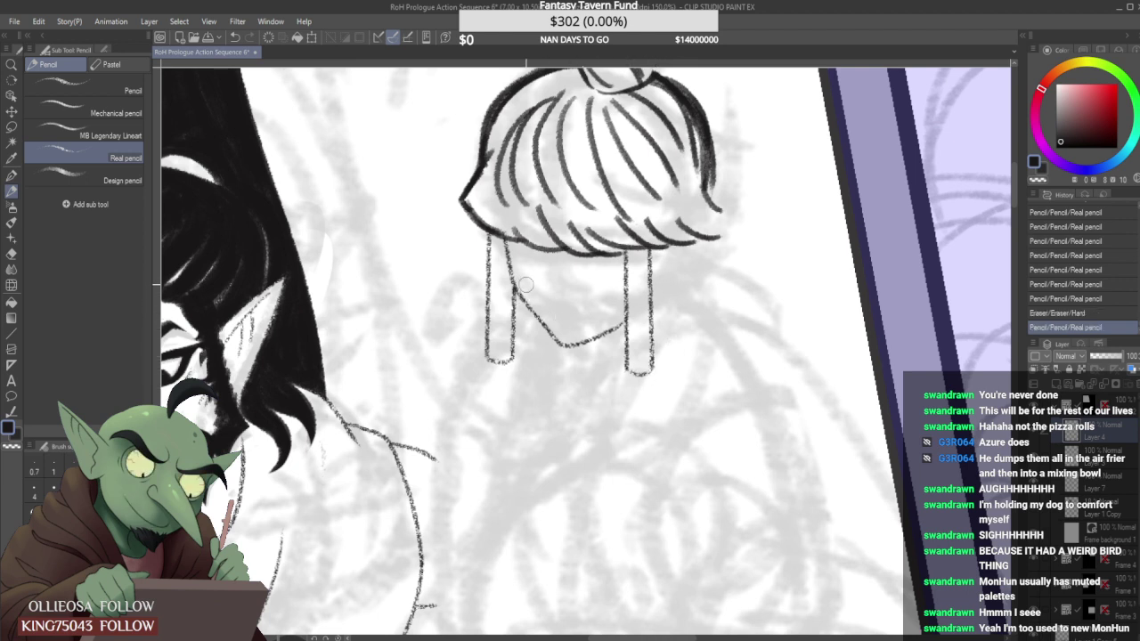
Erase the cheek line between the near strip and the chin and redraw it as a smoother curve with the Real pencil.
drag(520, 280, 561, 349)
mouse_move(515, 287)
mouse_down()
mouse_move(559, 344)
mouse_move(528, 303)
mouse_up()
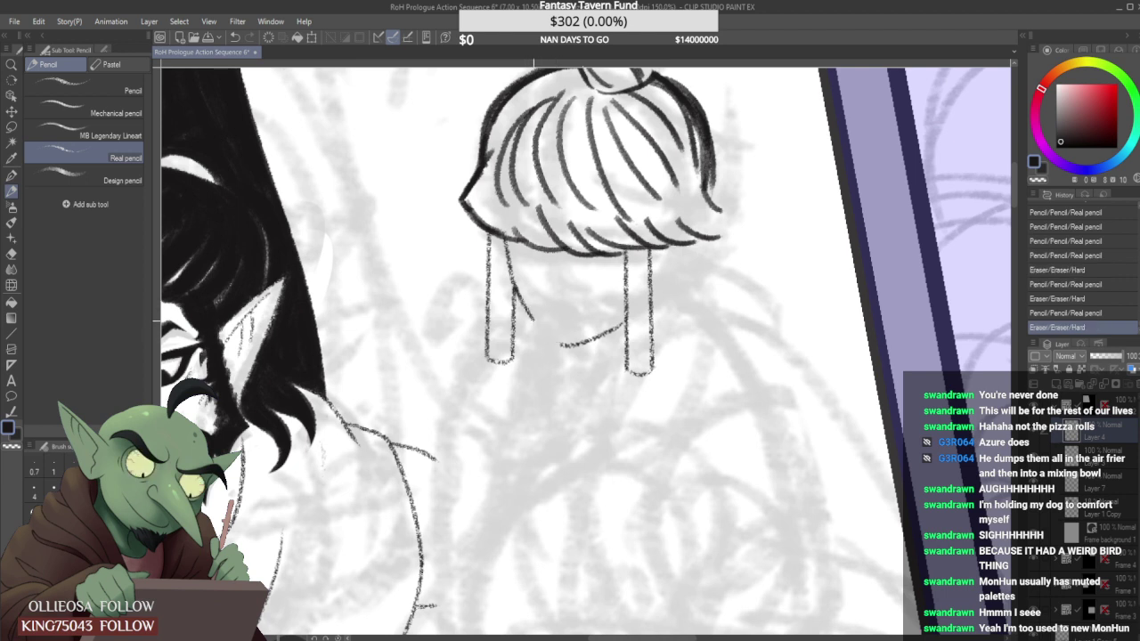
key(ctrl+z)
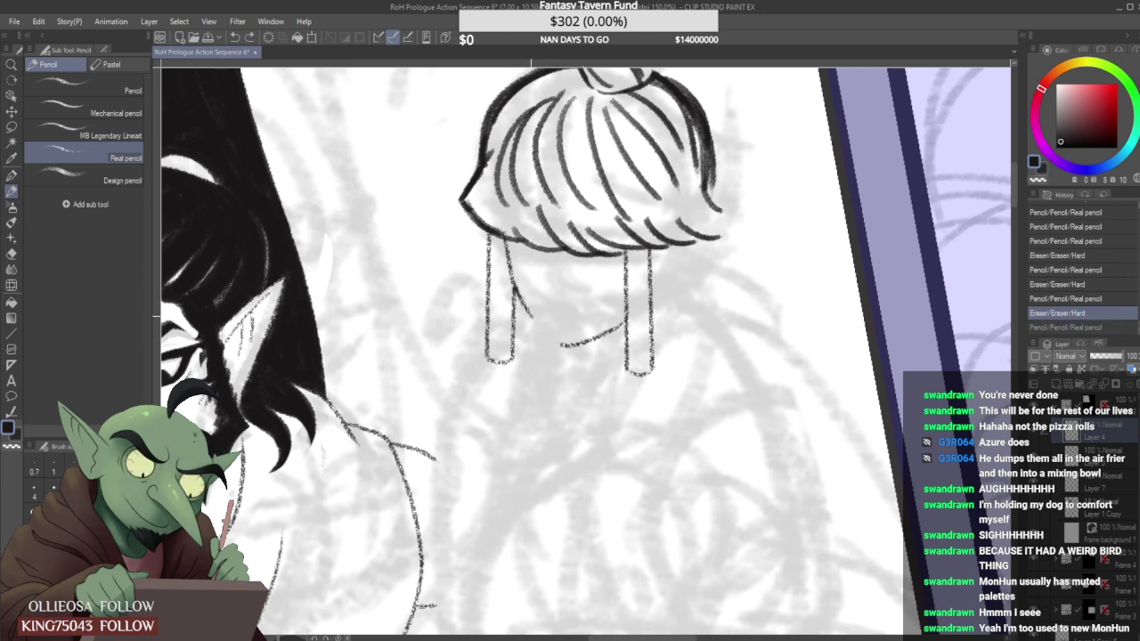
drag(555, 343, 570, 344)
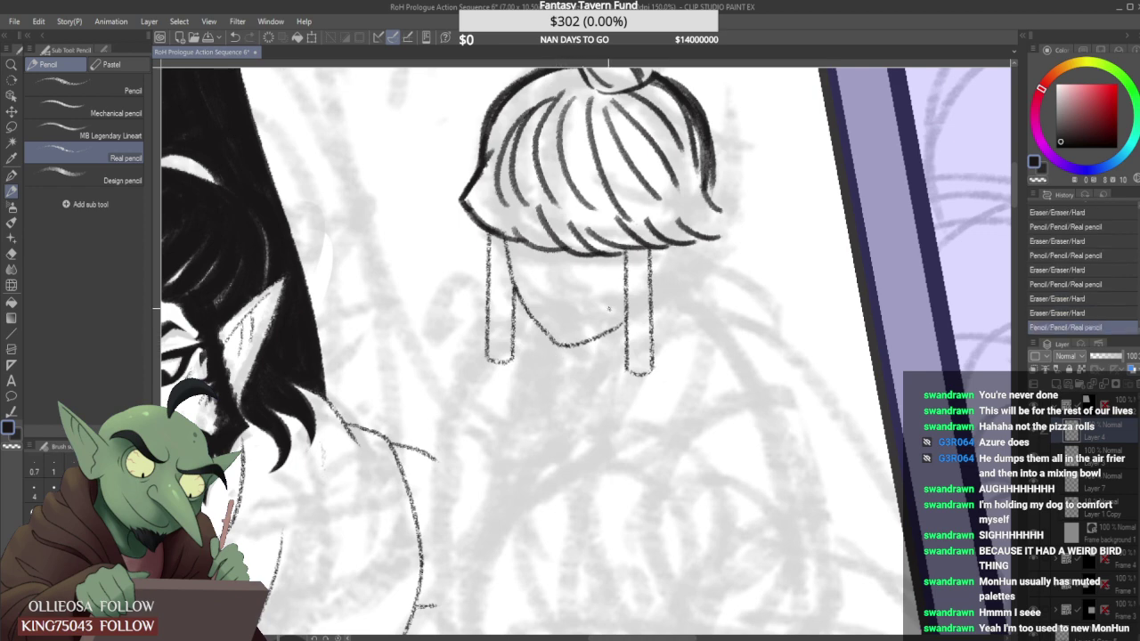
Erase the part of the cheek line that overlaps the inside of the near hanging strip.
scroll(562, 336, down, 5)
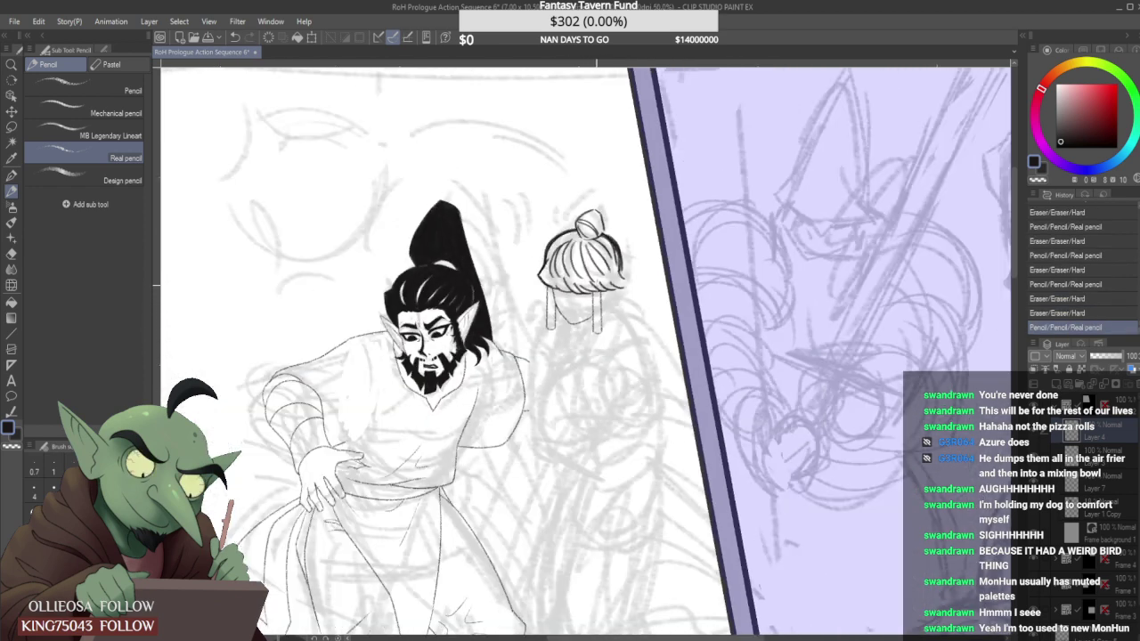
scroll(577, 289, up, 8)
drag(464, 284, 449, 268)
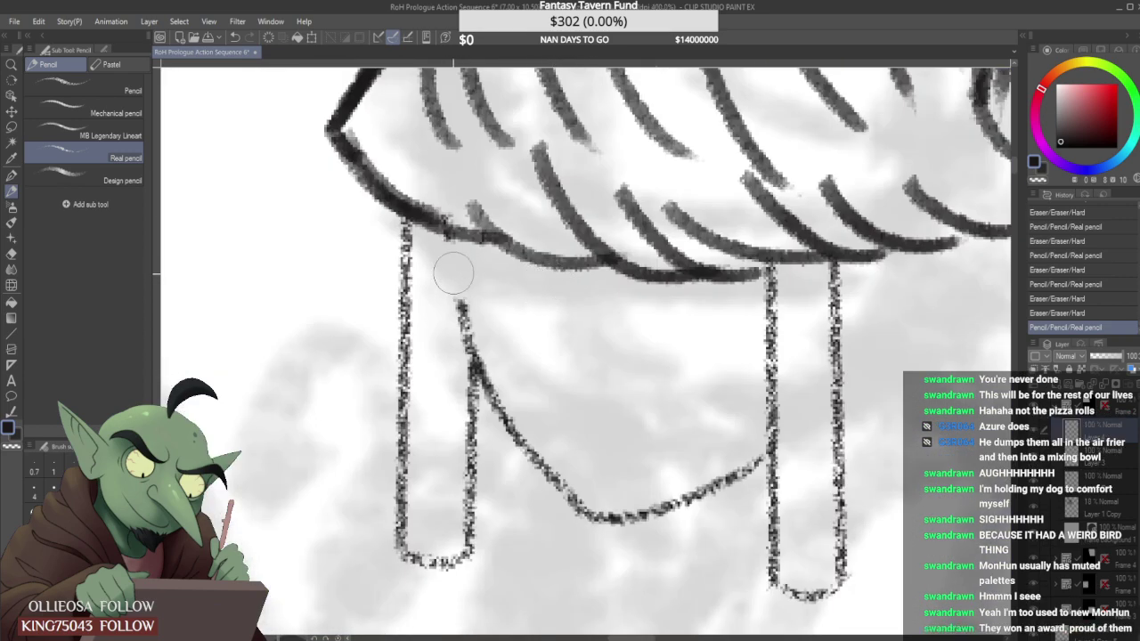
mouse_move(465, 327)
mouse_down()
mouse_move(491, 339)
mouse_move(481, 342)
mouse_up()
scroll(469, 239, down, 3)
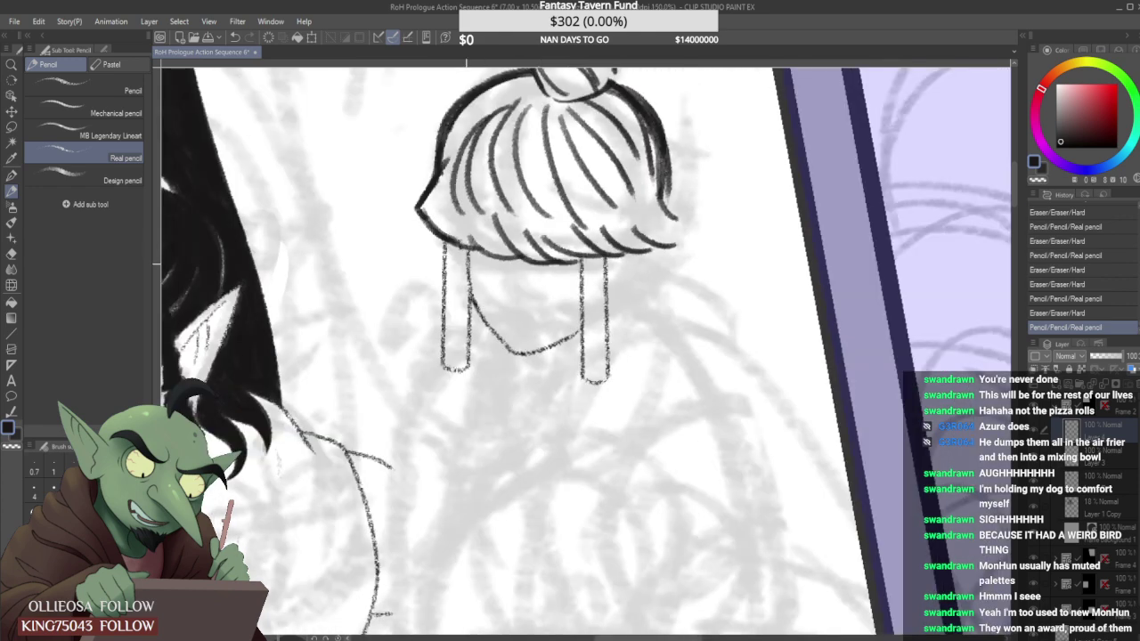
Erase the upper inner edge of the near hanging strip and redraw it as a slanted line from cheek to fringe with the Real pencil.
scroll(469, 238, up, 1)
mouse_move(468, 241)
mouse_down()
mouse_move(472, 286)
mouse_move(493, 295)
mouse_move(516, 337)
mouse_move(452, 165)
mouse_move(459, 282)
mouse_up()
scroll(473, 298, up, 2)
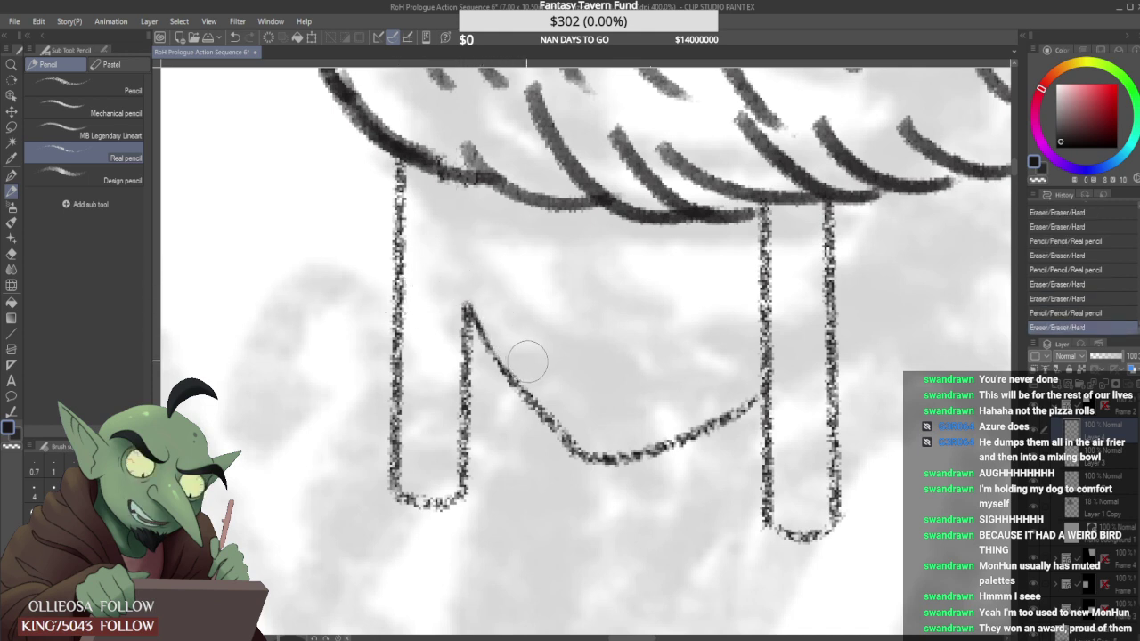
mouse_move(464, 307)
mouse_down()
mouse_move(460, 189)
mouse_move(460, 272)
mouse_move(445, 167)
mouse_up()
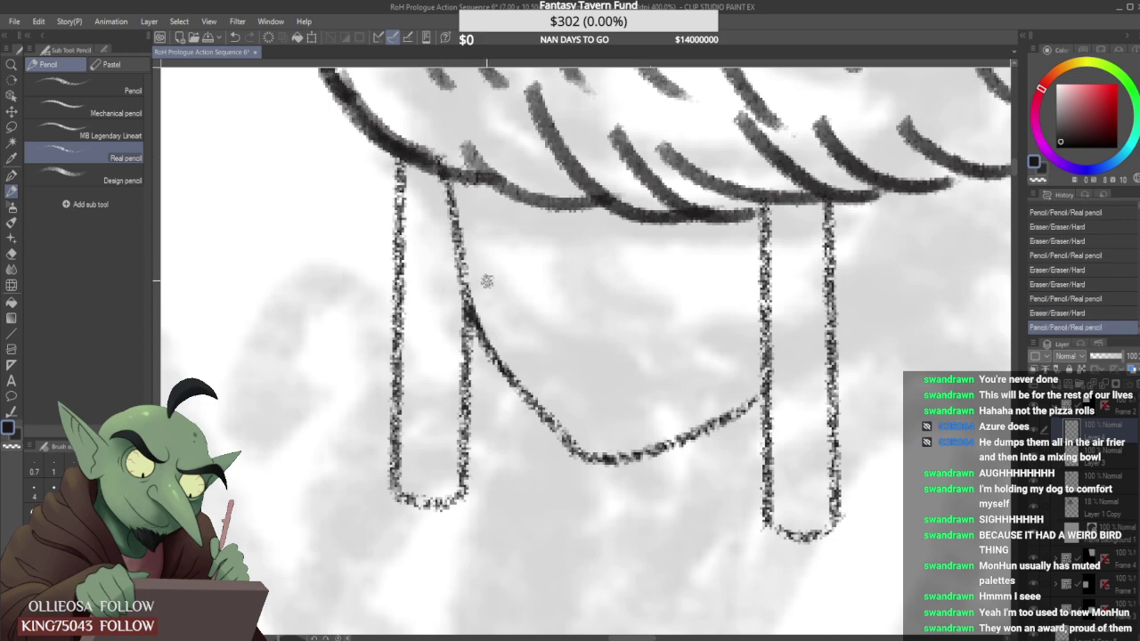
key(ctrl+z)
drag(463, 274, 441, 164)
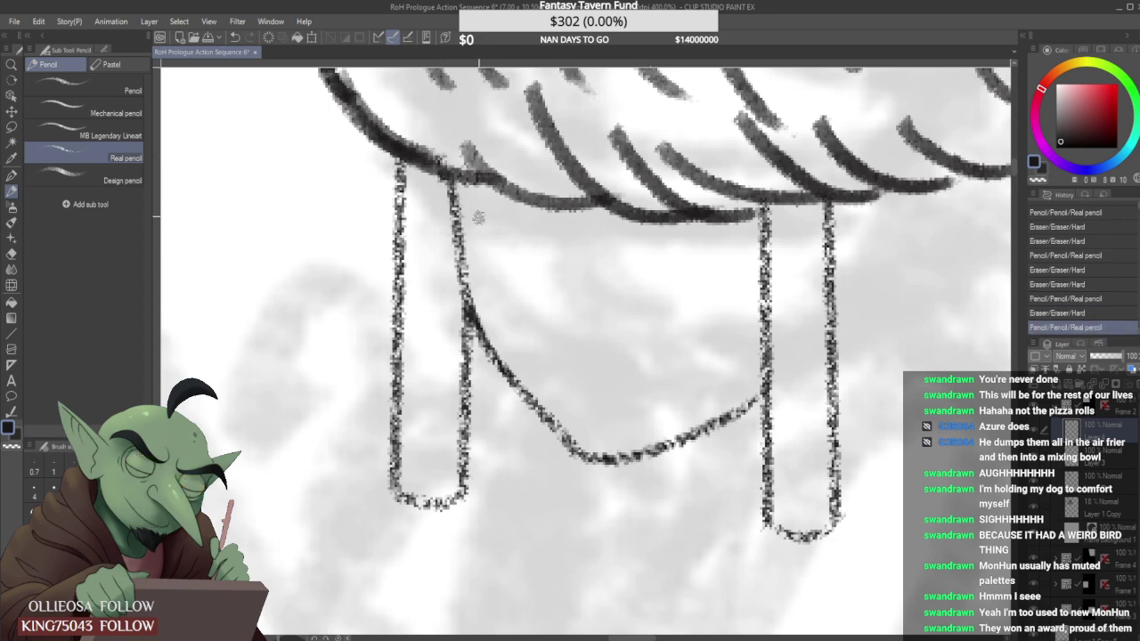
scroll(519, 303, down, 5)
scroll(534, 253, down, 3)
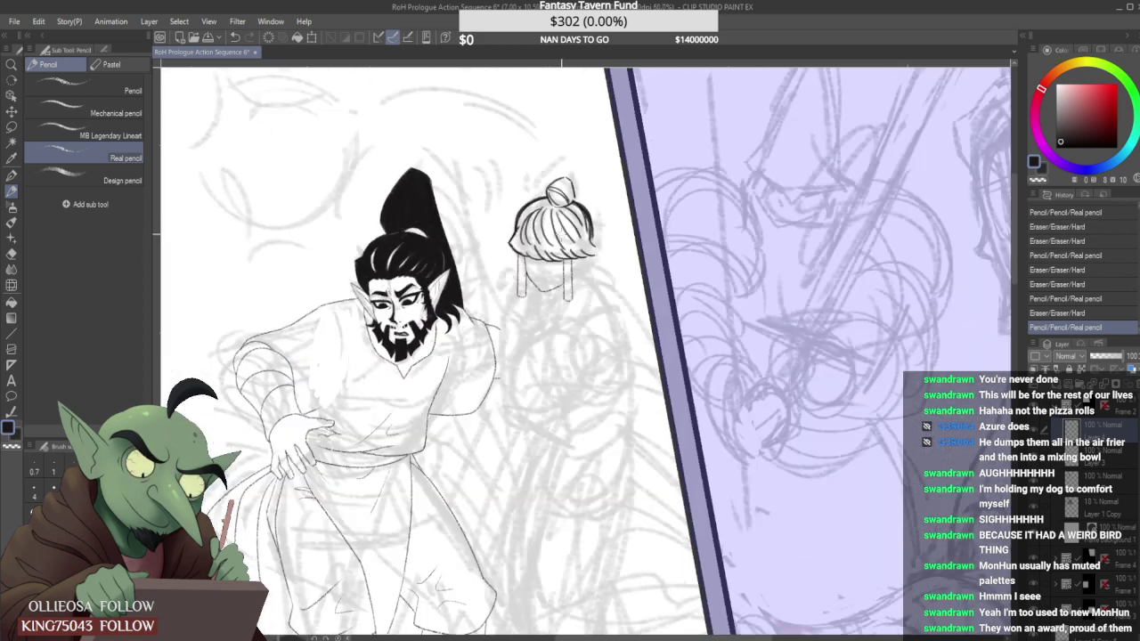
scroll(570, 267, up, 3)
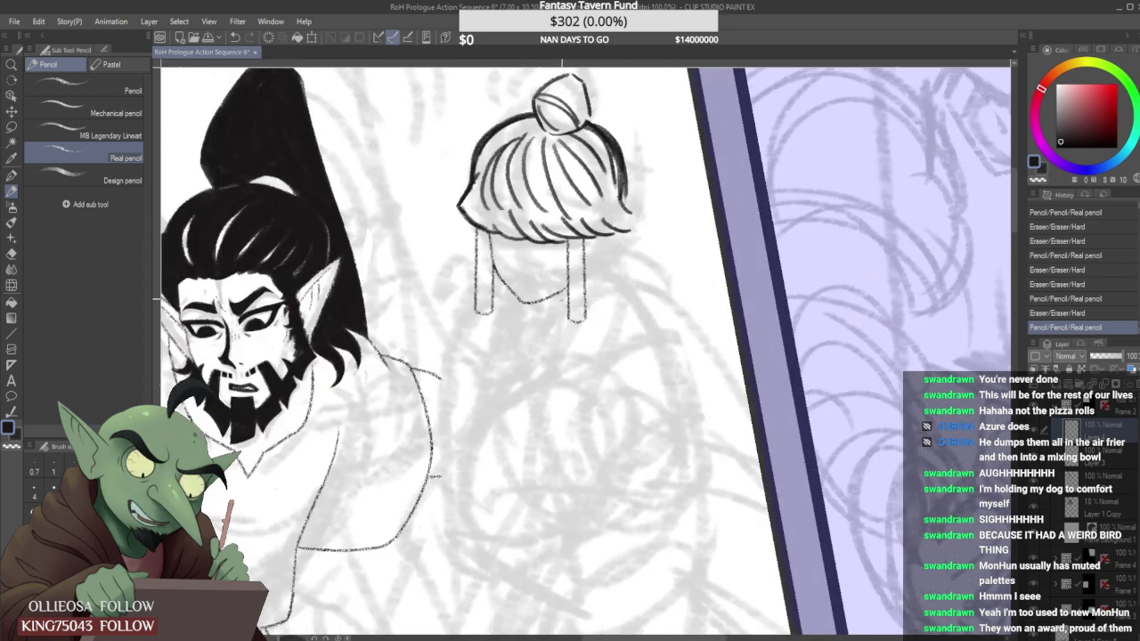
scroll(552, 280, up, 3)
scroll(573, 277, up, 3)
mouse_move(522, 333)
mouse_down()
mouse_move(509, 346)
mouse_move(534, 330)
mouse_up()
key(ctrl+z)
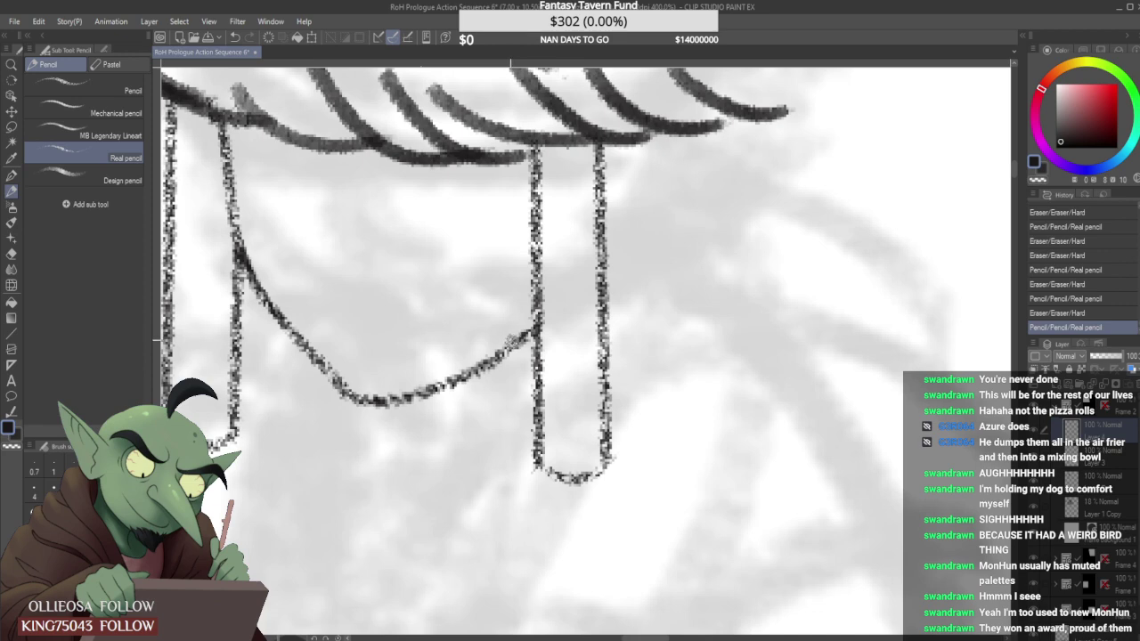
scroll(573, 314, down, 4)
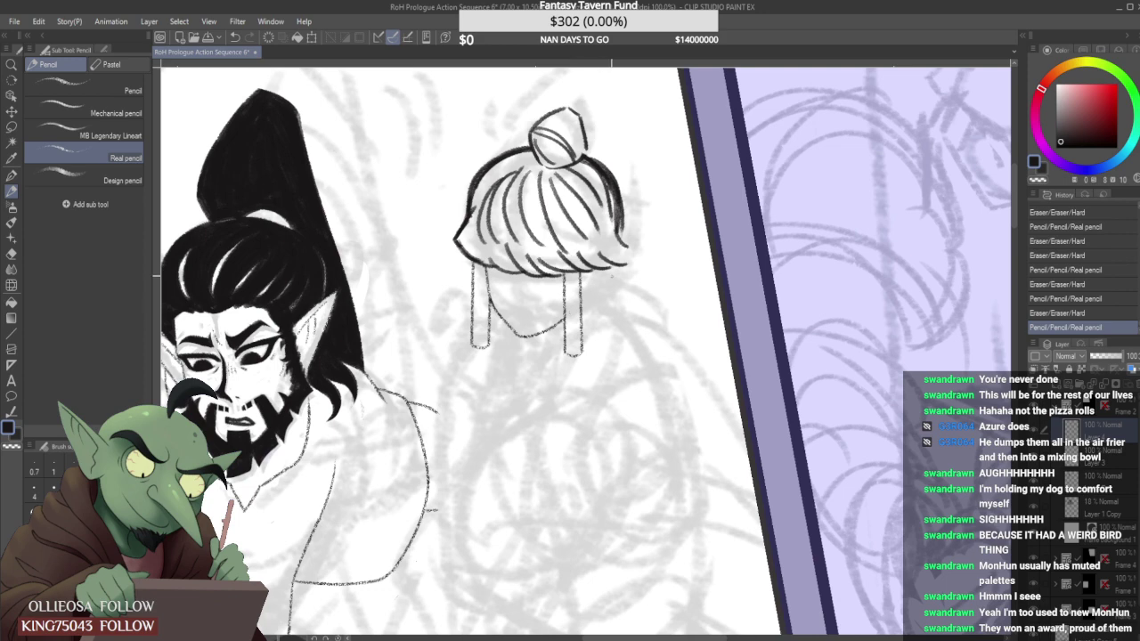
Draw short curved hair strands below the fringe, just beyond the far hanging strip, with the Design pencil.
scroll(507, 290, up, 1)
scroll(507, 290, up, 1)
scroll(508, 289, down, 1)
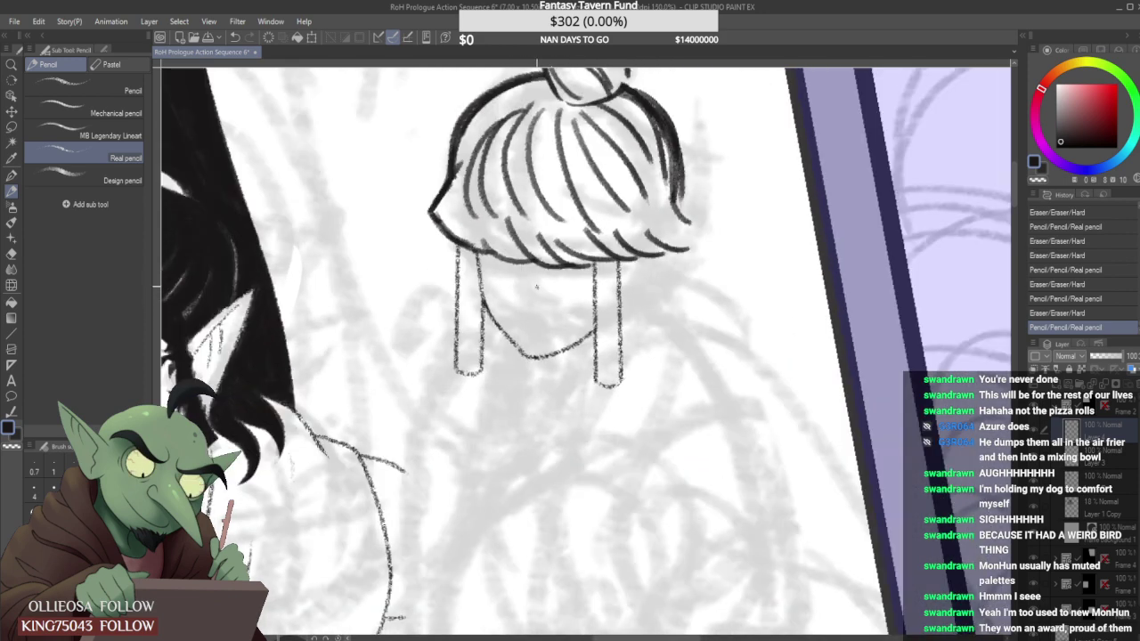
click(91, 179)
mouse_move(634, 260)
mouse_down()
mouse_move(643, 294)
mouse_move(675, 287)
mouse_up()
drag(683, 272, 693, 305)
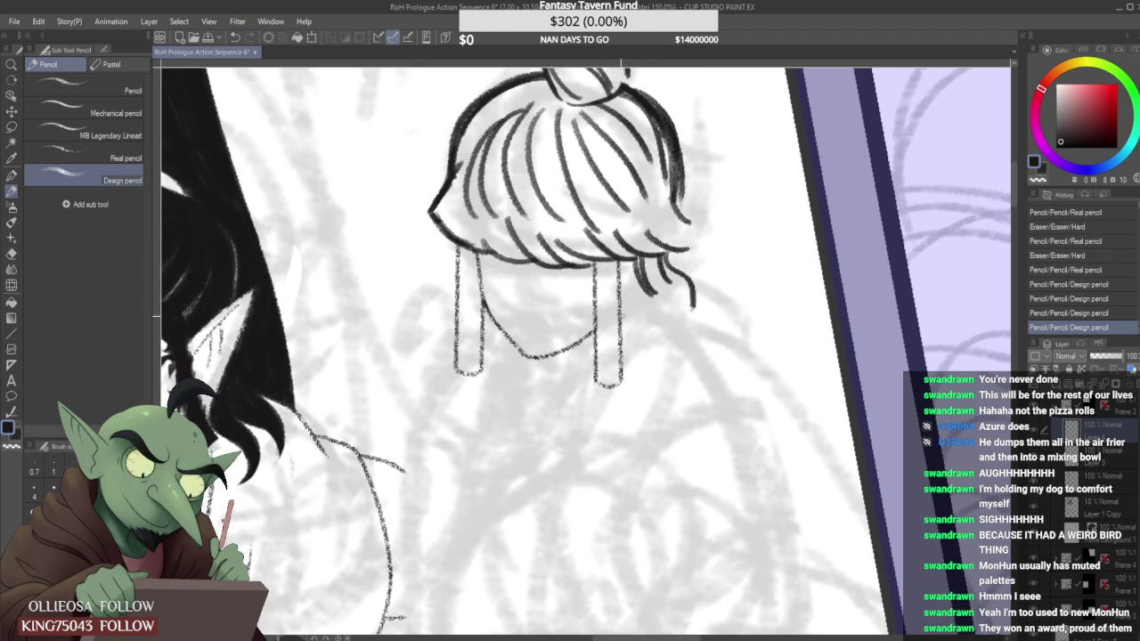
Outline the hair lock behind the far strip with dark wavy, pointed tips and trim its outer edge with the eraser.
drag(621, 314, 635, 331)
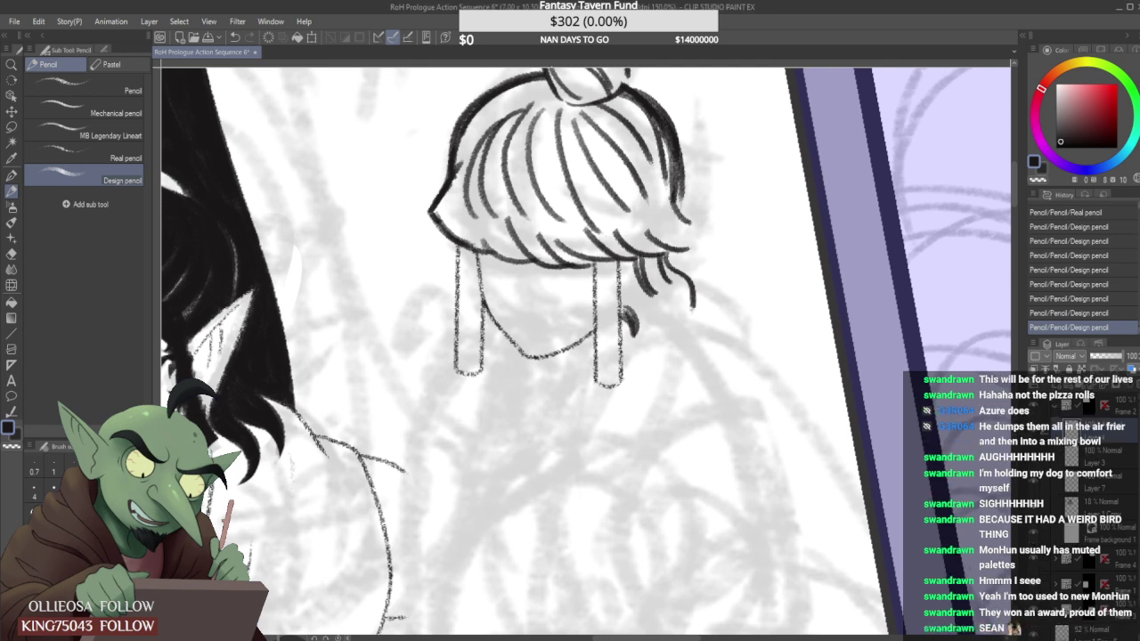
mouse_move(632, 312)
mouse_down()
mouse_move(632, 333)
mouse_move(627, 316)
mouse_up()
mouse_move(622, 273)
mouse_down()
mouse_move(626, 318)
mouse_move(653, 311)
mouse_move(641, 291)
mouse_move(638, 307)
mouse_move(662, 346)
mouse_up()
mouse_move(655, 307)
mouse_down()
mouse_move(663, 340)
mouse_move(662, 313)
mouse_move(666, 330)
mouse_move(658, 343)
mouse_move(646, 333)
mouse_move(675, 317)
mouse_move(678, 326)
mouse_up()
mouse_move(657, 312)
mouse_down()
mouse_move(669, 330)
mouse_move(664, 303)
mouse_move(673, 328)
mouse_up()
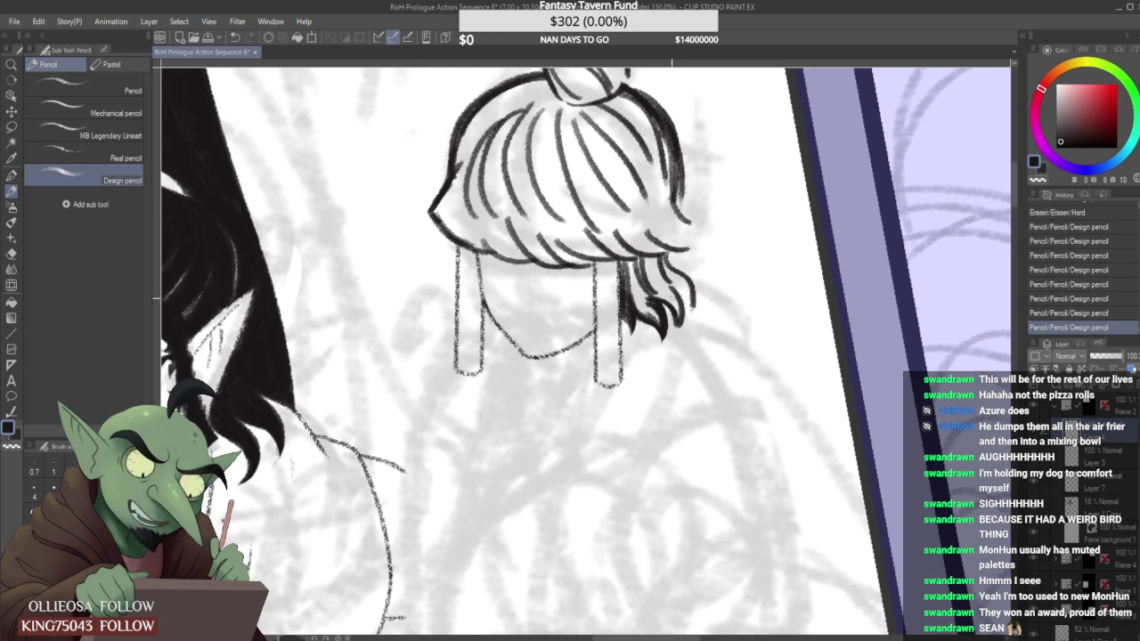
mouse_move(681, 281)
mouse_down()
mouse_move(670, 326)
mouse_move(695, 313)
mouse_move(697, 332)
mouse_up()
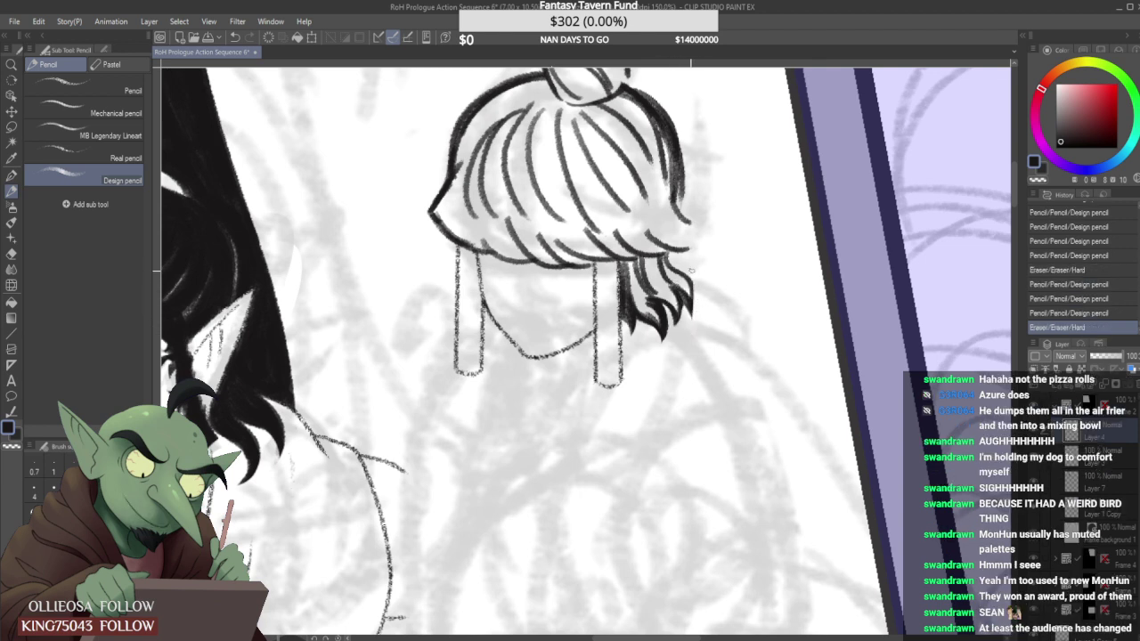
mouse_move(684, 268)
mouse_down()
mouse_move(691, 326)
mouse_move(698, 294)
mouse_up()
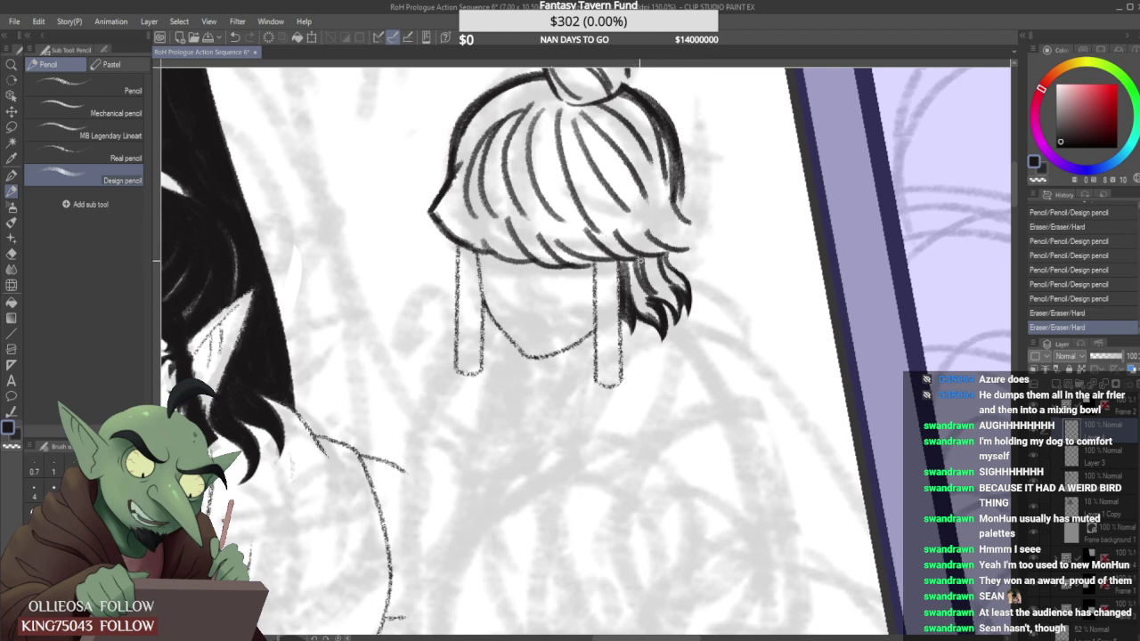
Fill the hair lock behind the far strip solid black and clean up its pointed tips.
drag(633, 259, 630, 283)
mouse_move(628, 260)
mouse_down()
mouse_move(631, 322)
mouse_move(659, 319)
mouse_move(643, 308)
mouse_move(650, 297)
mouse_up()
drag(640, 262, 659, 300)
mouse_move(643, 264)
mouse_down()
mouse_move(674, 311)
mouse_move(660, 294)
mouse_up()
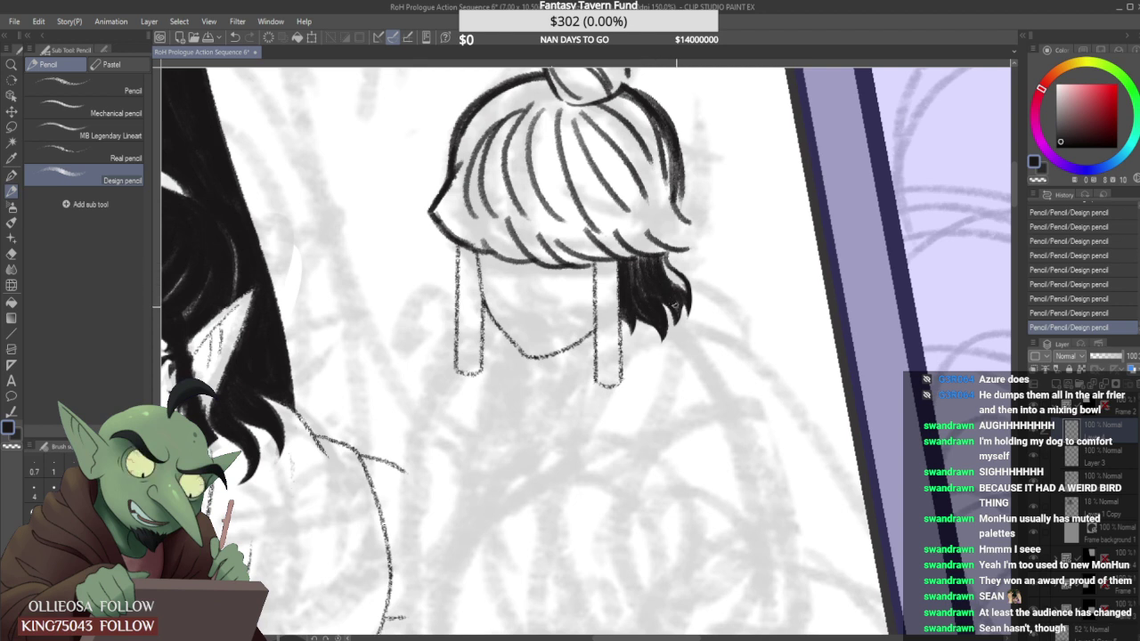
drag(657, 255, 686, 294)
drag(650, 255, 641, 272)
drag(647, 259, 637, 294)
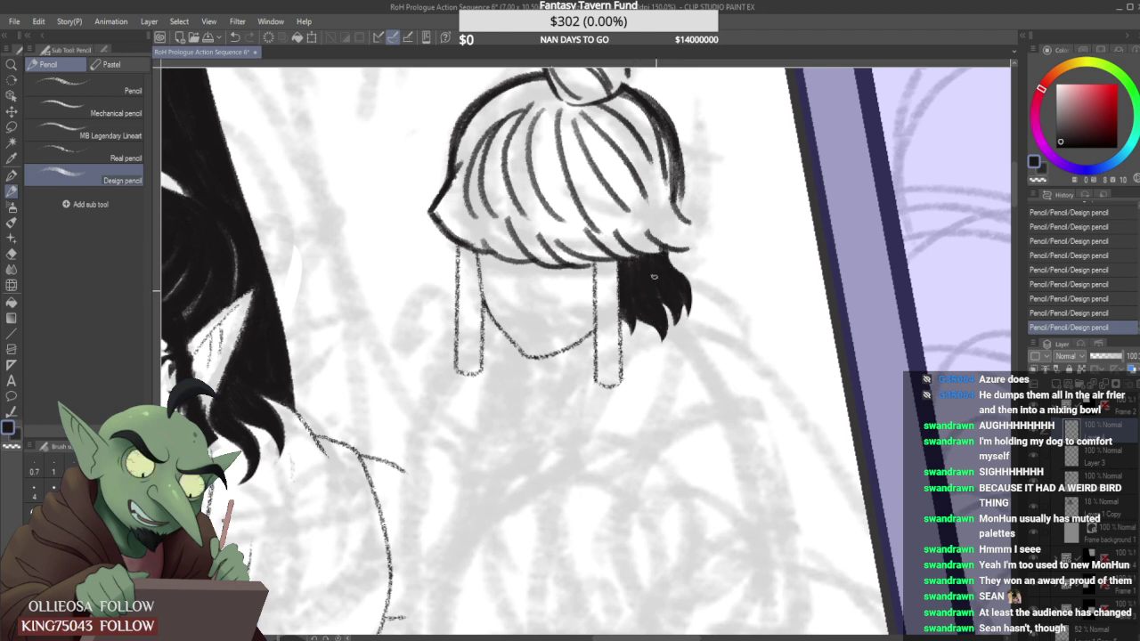
mouse_move(651, 336)
mouse_down()
mouse_move(655, 347)
mouse_move(638, 308)
mouse_move(662, 317)
mouse_move(642, 316)
mouse_up()
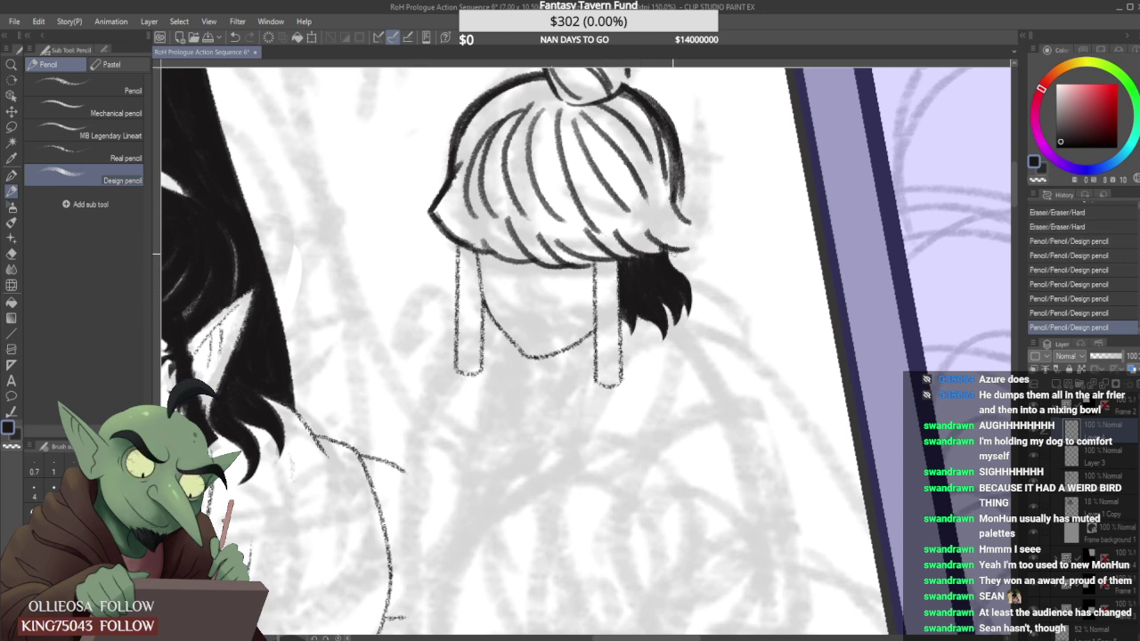
mouse_move(680, 262)
mouse_down()
mouse_move(698, 311)
mouse_move(686, 317)
mouse_up()
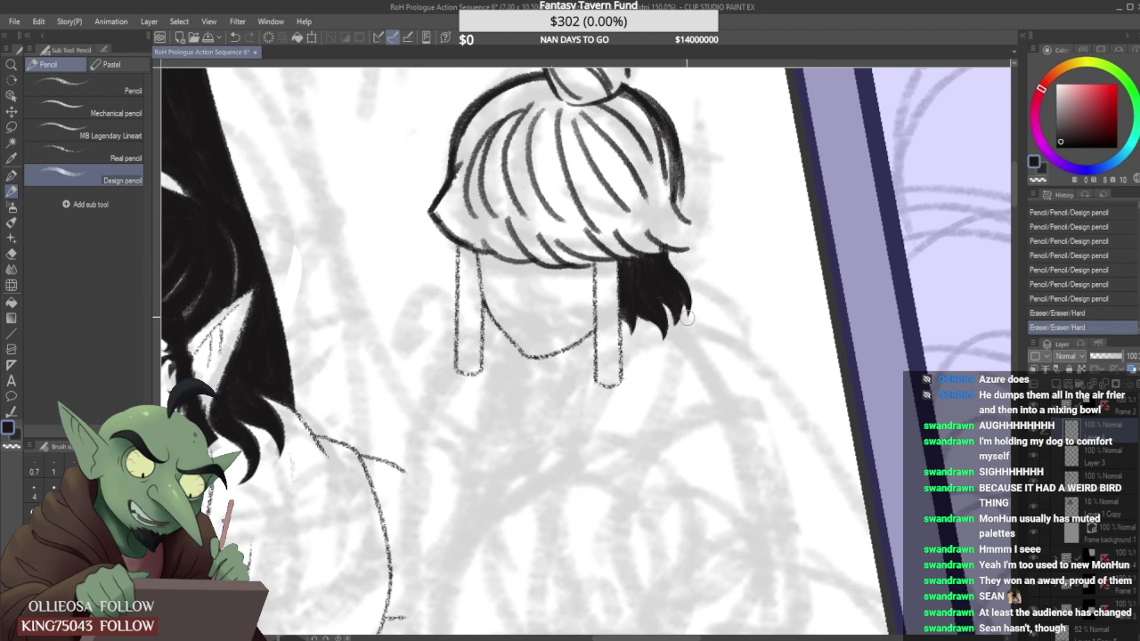
Extend the fringe's far end with outward-flicking strokes and trim the outer edge of the far-side hair contour with the eraser.
drag(663, 239, 706, 239)
mouse_move(672, 212)
mouse_down()
mouse_move(709, 222)
mouse_move(675, 166)
mouse_up()
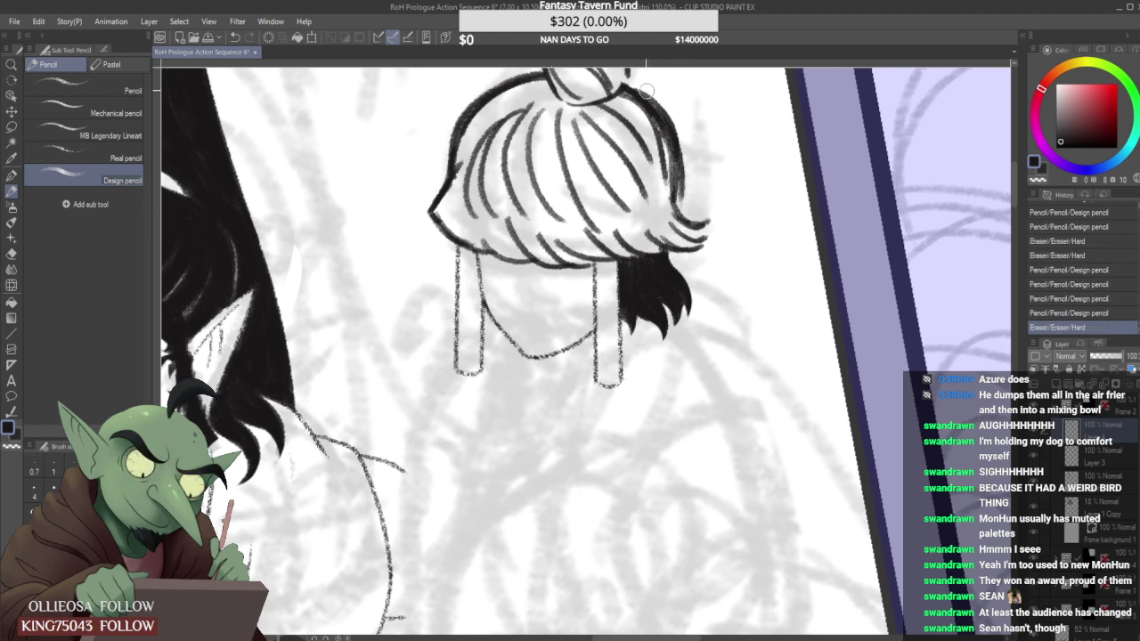
drag(638, 81, 694, 178)
mouse_move(639, 83)
mouse_down()
mouse_move(684, 138)
mouse_move(689, 130)
mouse_up()
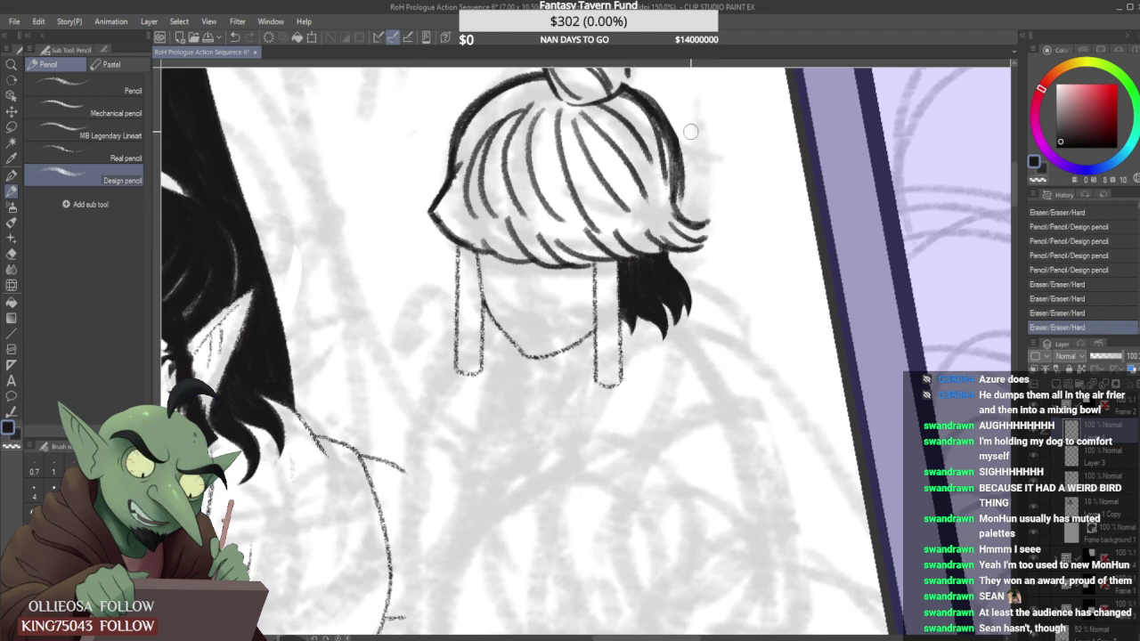
drag(635, 80, 682, 126)
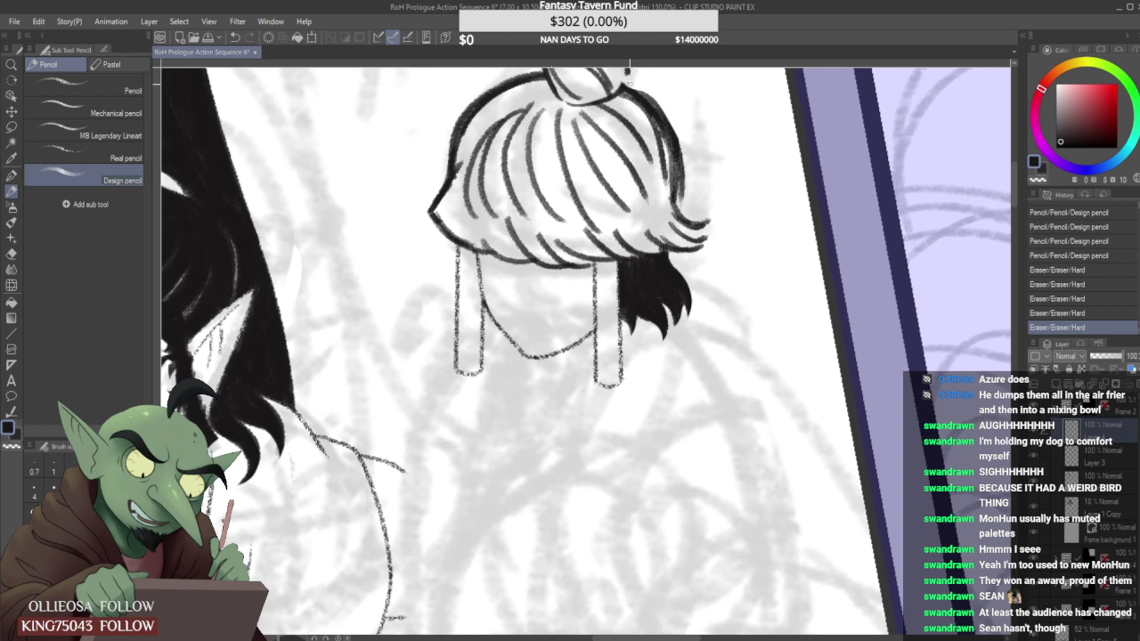
Thicken the far-side hair contour into a smooth black line curving from the topknot down to the flicked end.
mouse_move(622, 84)
mouse_down()
mouse_move(669, 138)
mouse_move(647, 98)
mouse_move(669, 120)
mouse_move(661, 129)
mouse_move(648, 93)
mouse_move(679, 175)
mouse_up()
drag(646, 98, 662, 120)
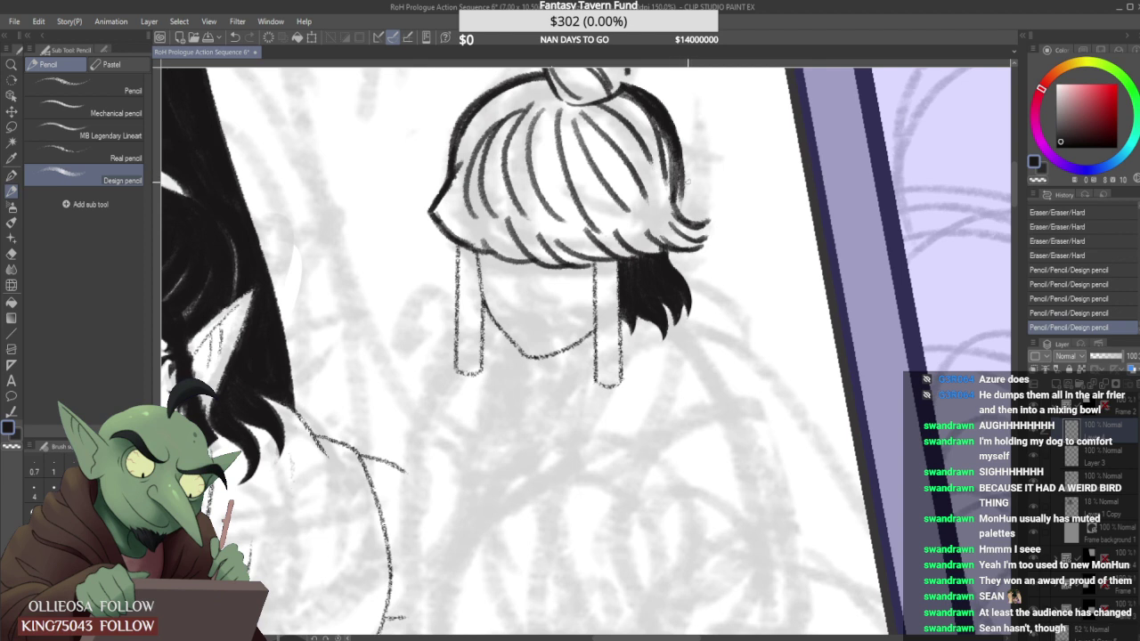
mouse_move(677, 153)
mouse_down()
mouse_move(699, 207)
mouse_move(677, 182)
mouse_move(712, 216)
mouse_move(682, 205)
mouse_move(719, 203)
mouse_move(691, 196)
mouse_move(707, 220)
mouse_up()
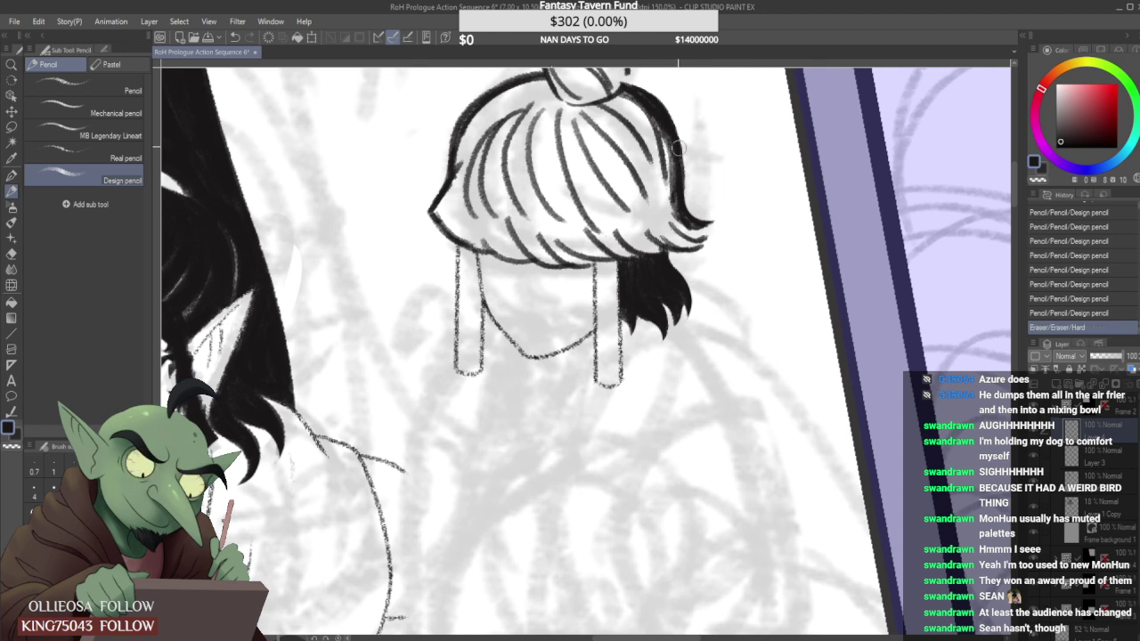
drag(679, 148, 691, 218)
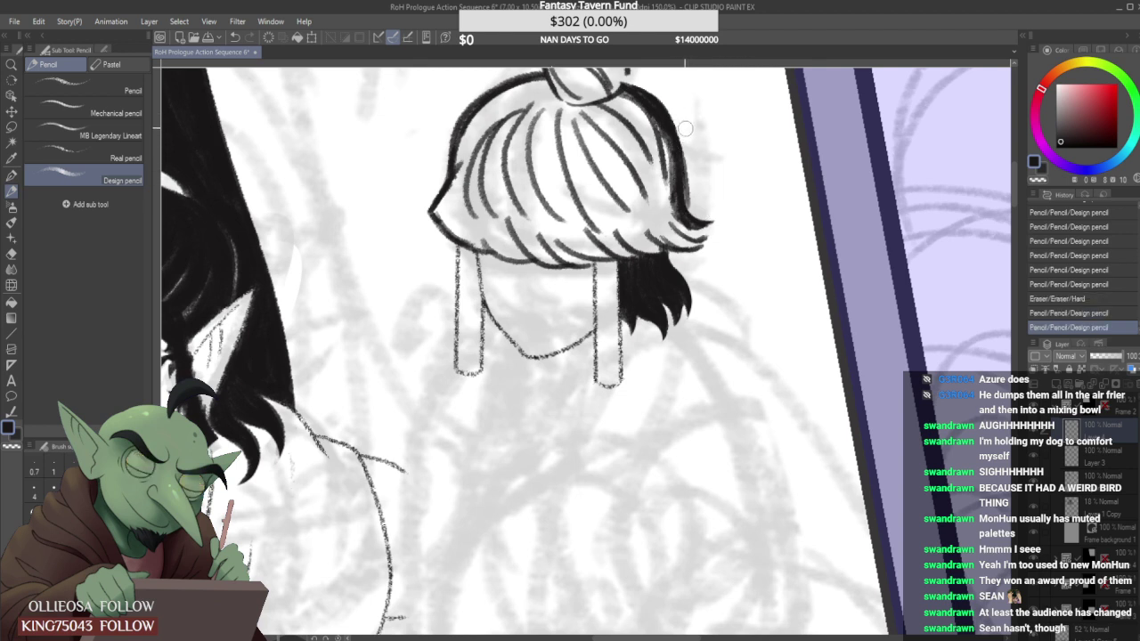
Fill the flicked end of the fringe into solid black pointed tips and tidy their edges.
mouse_move(693, 167)
mouse_down()
mouse_move(705, 226)
mouse_move(691, 196)
mouse_move(707, 218)
mouse_move(694, 236)
mouse_move(725, 239)
mouse_move(693, 240)
mouse_up()
drag(675, 231, 693, 239)
mouse_move(667, 220)
mouse_down()
mouse_move(687, 246)
mouse_move(700, 227)
mouse_move(726, 239)
mouse_up()
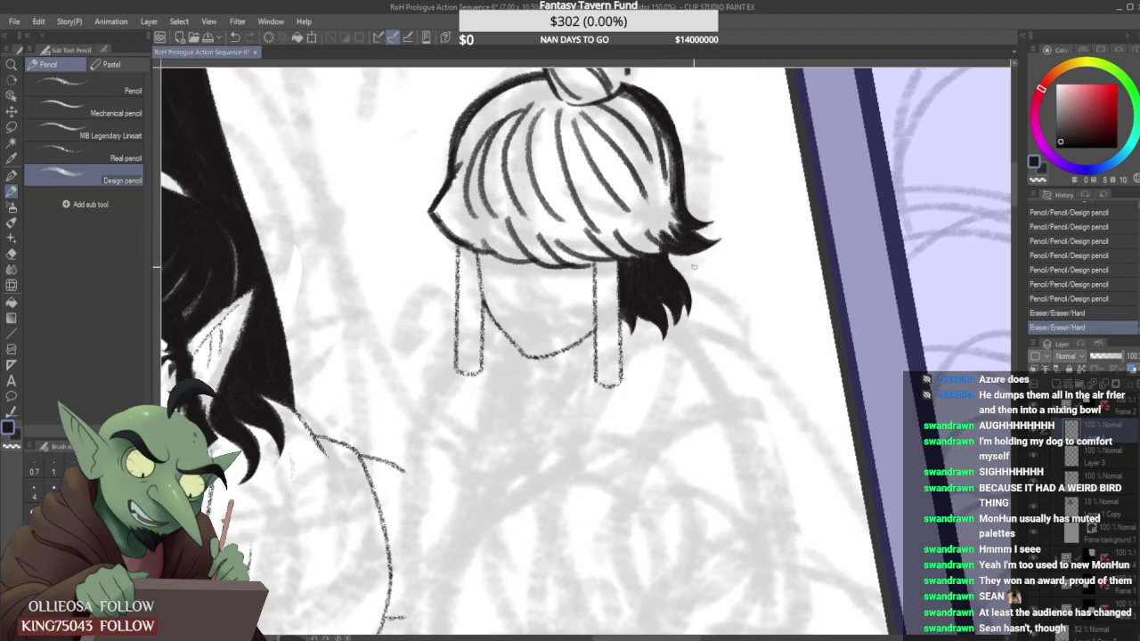
Thicken the outline above the hair's pointed corner on the side facing the bearded man with the Design pencil.
scroll(463, 215, up, 1)
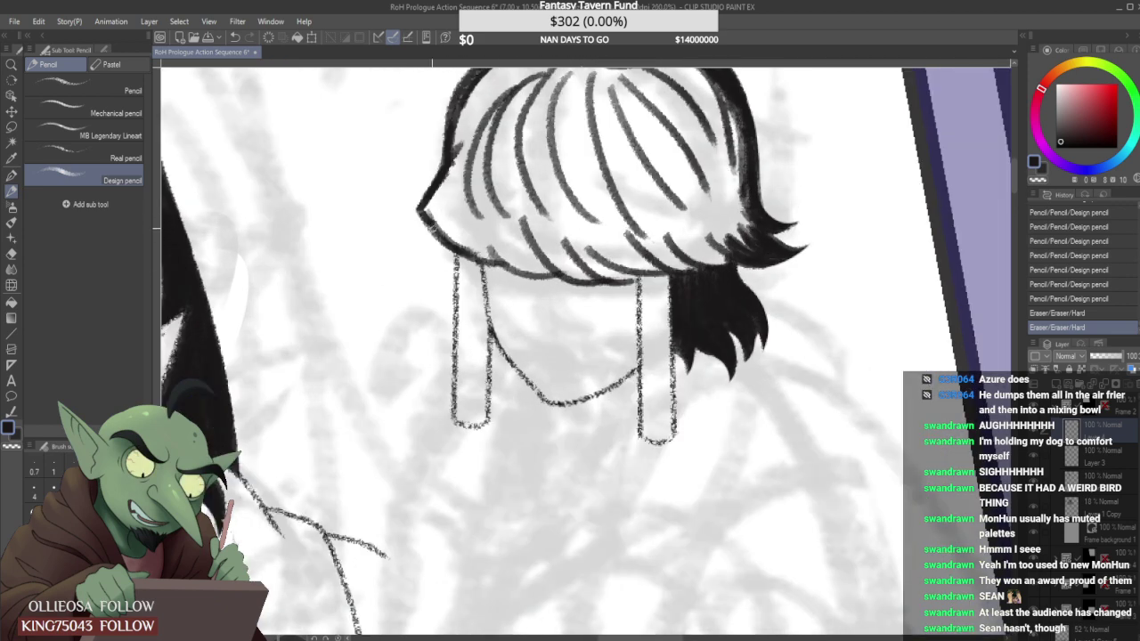
mouse_move(423, 215)
mouse_down()
mouse_move(445, 244)
mouse_move(471, 136)
mouse_up()
scroll(450, 236, down, 1)
scroll(439, 219, up, 1)
scroll(432, 213, down, 2)
scroll(438, 169, up, 1)
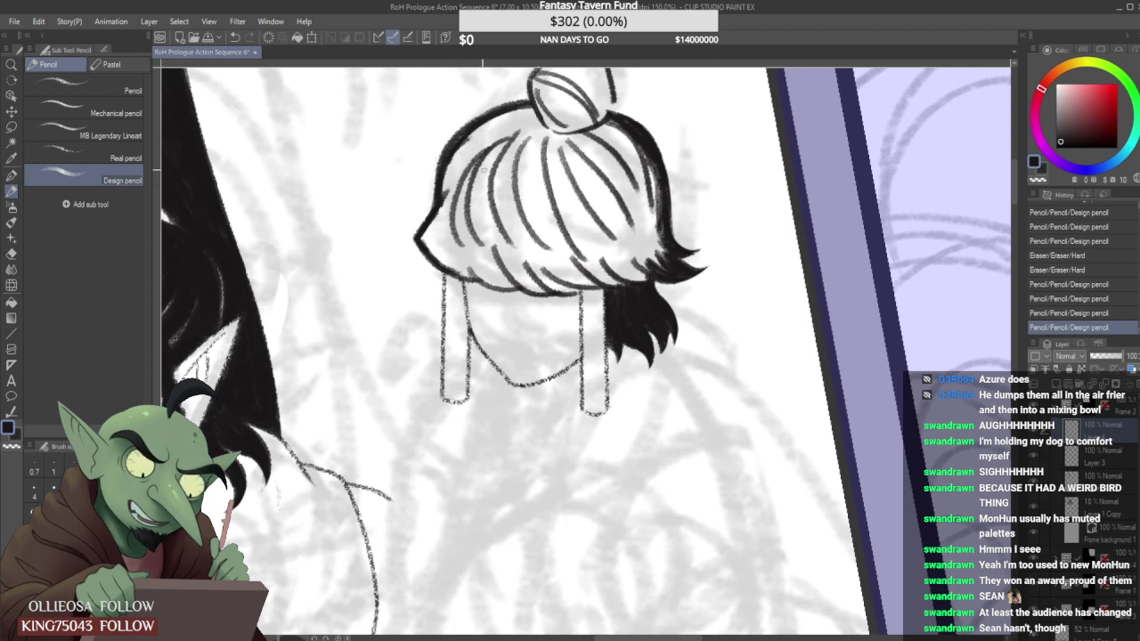
Thicken the near-side strand lines and fill the outer band of hair black from the pointed corner up to the topknot.
drag(517, 139, 505, 243)
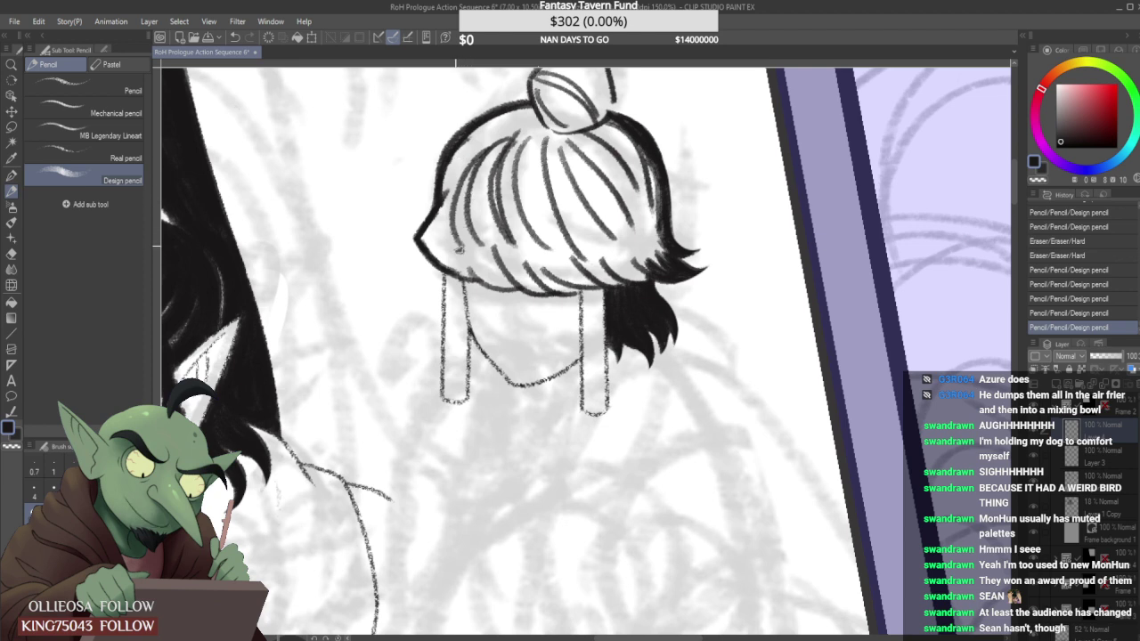
drag(460, 249, 467, 148)
mouse_move(479, 140)
mouse_down()
mouse_move(449, 190)
mouse_move(451, 216)
mouse_up()
mouse_move(458, 246)
mouse_down()
mouse_move(454, 178)
mouse_move(478, 150)
mouse_move(447, 212)
mouse_up()
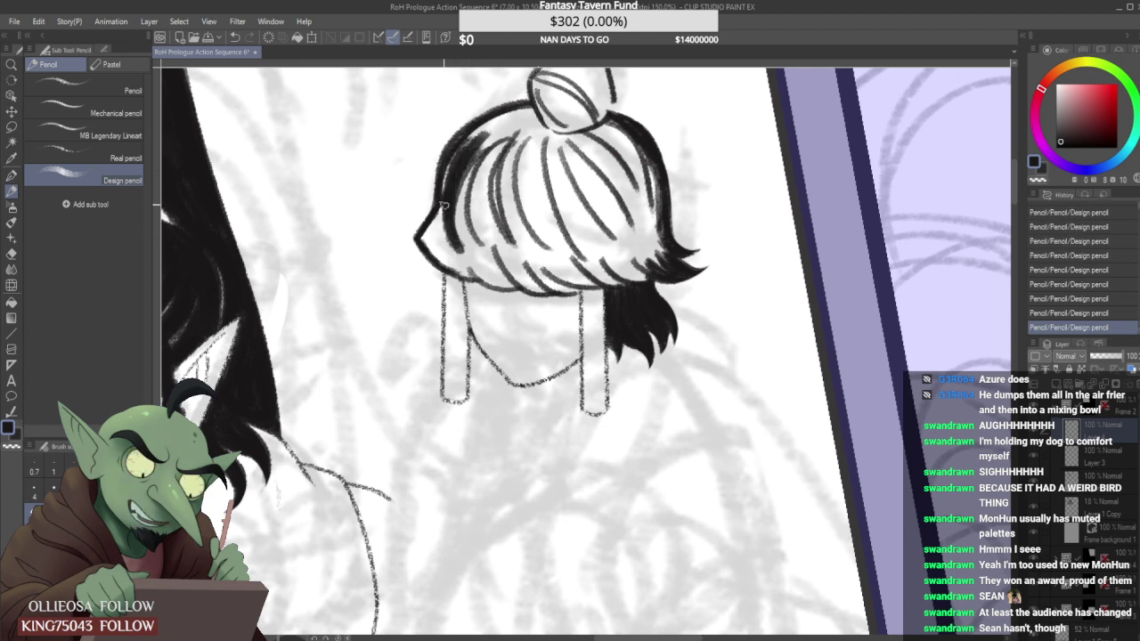
mouse_move(495, 125)
mouse_down()
mouse_move(444, 196)
mouse_move(518, 115)
mouse_move(476, 144)
mouse_up()
mouse_move(529, 106)
mouse_down()
mouse_move(454, 169)
mouse_move(493, 126)
mouse_up()
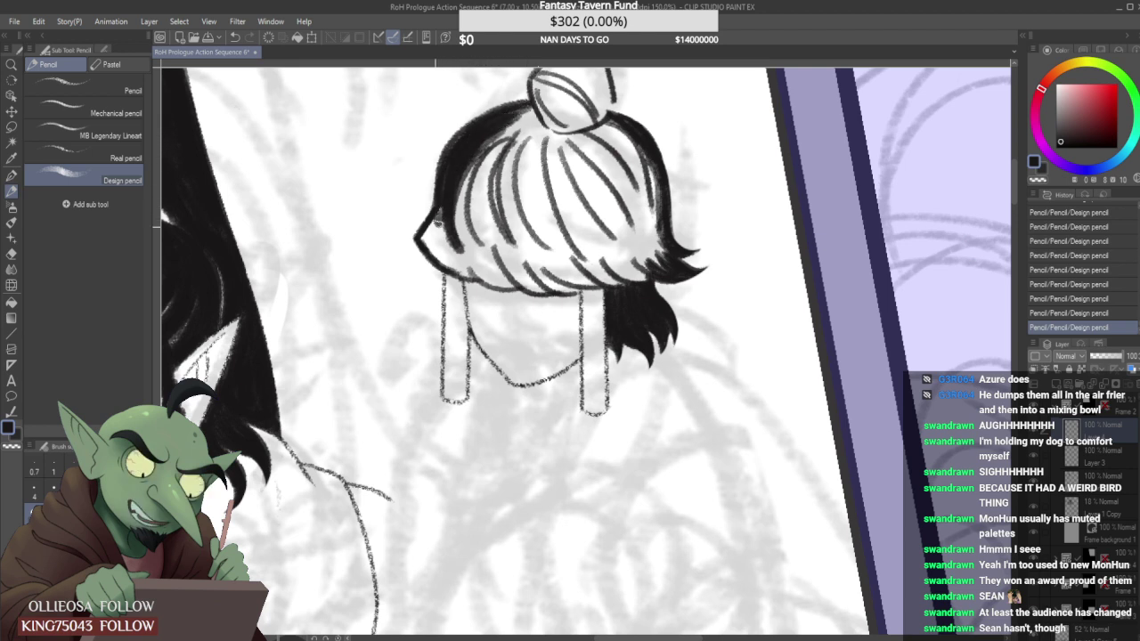
Fill the near pointed corner of the hair solid black and darken the strands beside it.
mouse_move(434, 237)
mouse_down()
mouse_move(475, 276)
mouse_move(463, 258)
mouse_up()
drag(446, 194, 464, 260)
drag(454, 211, 490, 265)
drag(467, 144, 486, 253)
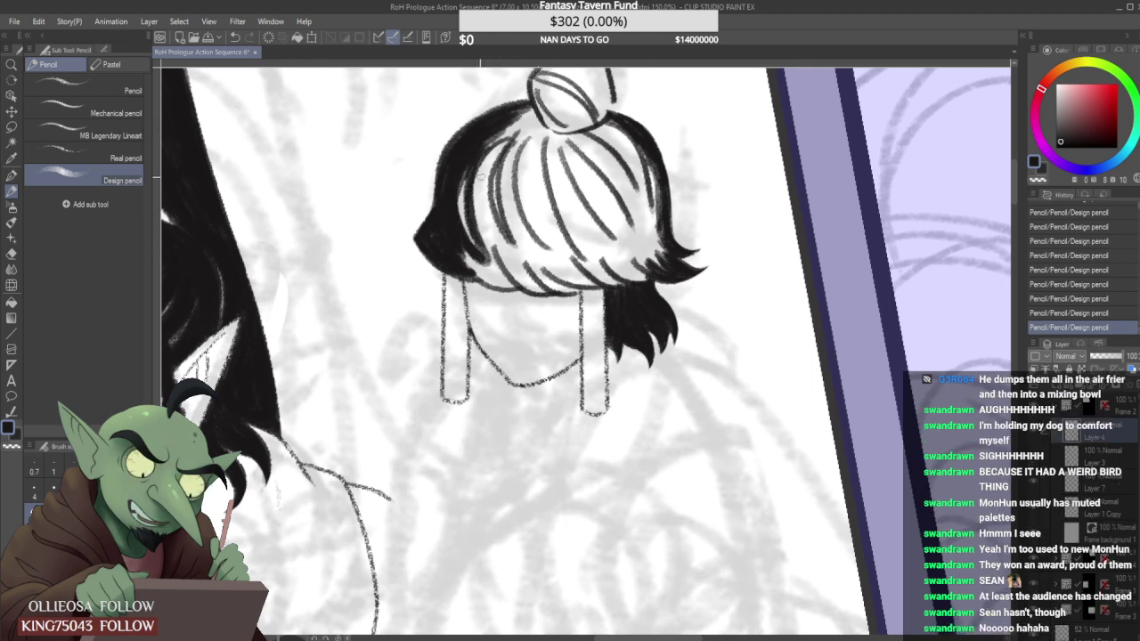
Thicken the strands across the near half of the hair with black strokes, leaving thin white highlights, and darken the fringe below.
mouse_move(481, 242)
mouse_down()
mouse_move(516, 134)
mouse_move(472, 190)
mouse_move(508, 130)
mouse_move(474, 174)
mouse_move(516, 123)
mouse_move(486, 166)
mouse_move(529, 128)
mouse_move(497, 230)
mouse_move(492, 142)
mouse_move(478, 175)
mouse_move(485, 241)
mouse_move(502, 255)
mouse_move(475, 203)
mouse_move(502, 122)
mouse_up()
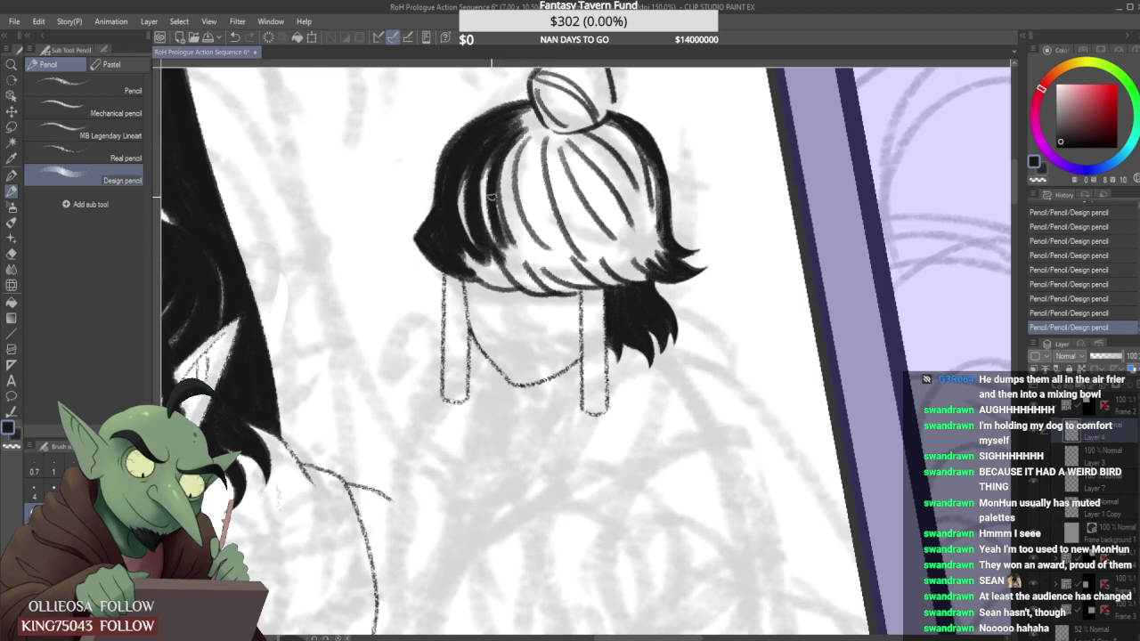
mouse_move(488, 193)
mouse_down()
mouse_move(508, 119)
mouse_move(495, 178)
mouse_move(524, 250)
mouse_move(499, 141)
mouse_move(518, 127)
mouse_move(541, 253)
mouse_move(511, 209)
mouse_move(520, 129)
mouse_up()
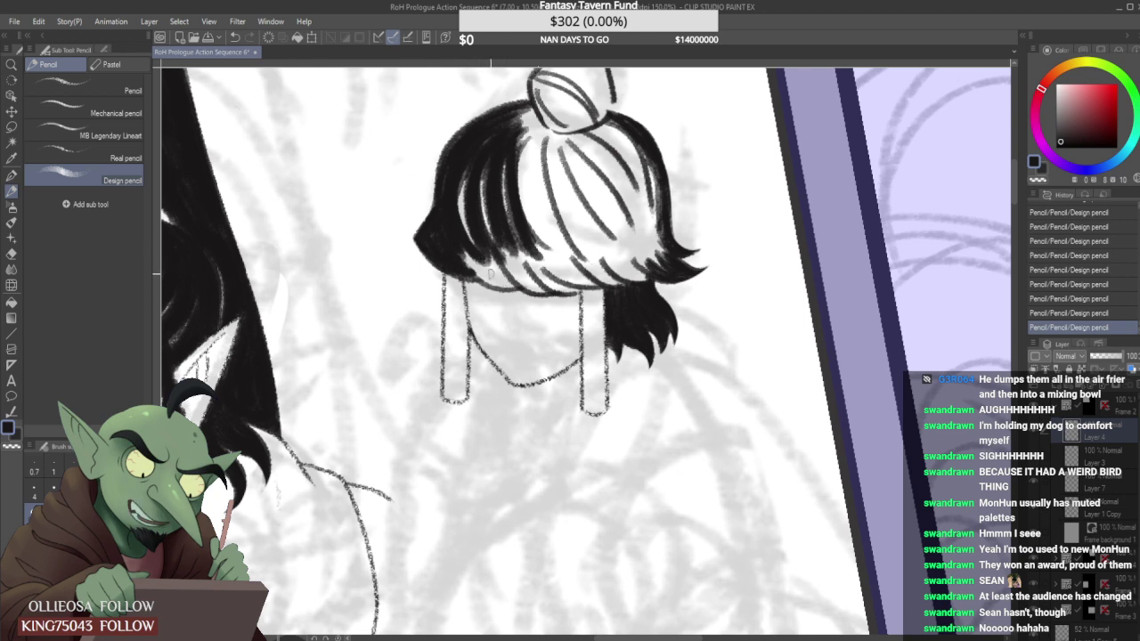
mouse_move(489, 274)
mouse_down()
mouse_move(458, 243)
mouse_move(517, 285)
mouse_move(454, 237)
mouse_move(503, 280)
mouse_move(473, 252)
mouse_move(506, 273)
mouse_up()
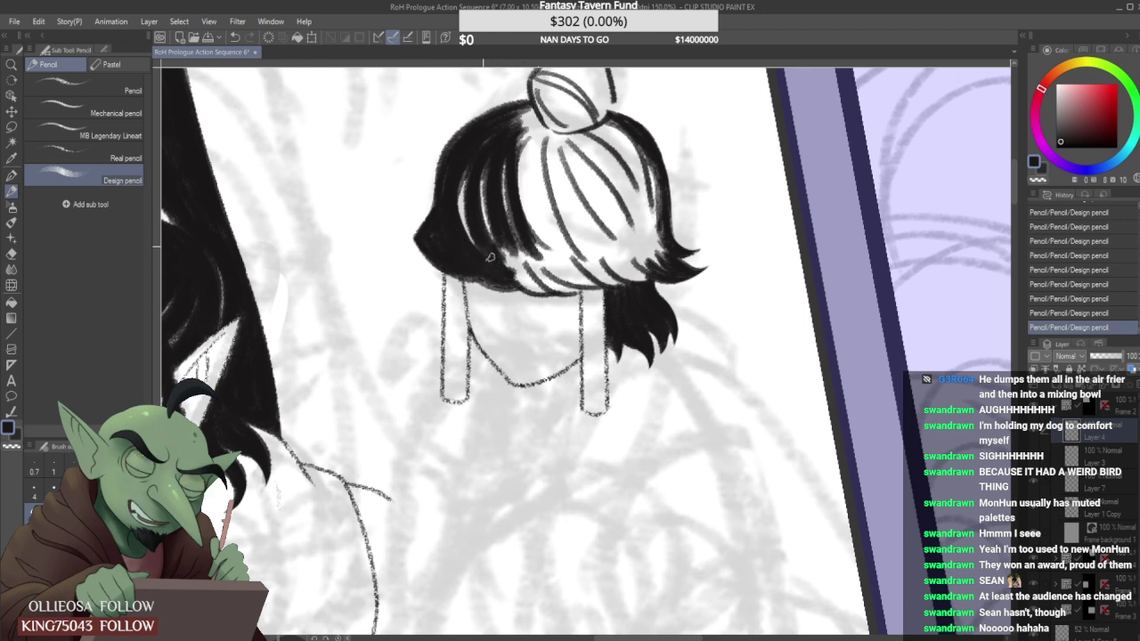
Fill the middle strands and the fringe below them black with the Design pencil, leaving thin white highlights.
mouse_move(475, 239)
mouse_down()
mouse_move(513, 266)
mouse_move(505, 244)
mouse_move(523, 284)
mouse_move(511, 257)
mouse_move(542, 285)
mouse_move(513, 253)
mouse_move(543, 291)
mouse_move(536, 260)
mouse_move(511, 242)
mouse_move(556, 280)
mouse_move(504, 232)
mouse_move(551, 281)
mouse_move(540, 276)
mouse_move(572, 269)
mouse_move(523, 241)
mouse_move(563, 280)
mouse_move(530, 259)
mouse_move(512, 154)
mouse_move(508, 178)
mouse_move(532, 244)
mouse_move(543, 254)
mouse_move(525, 165)
mouse_move(583, 278)
mouse_move(527, 172)
mouse_move(530, 134)
mouse_move(564, 270)
mouse_up()
mouse_move(523, 102)
mouse_down()
mouse_move(521, 138)
mouse_move(535, 112)
mouse_move(538, 198)
mouse_up()
mouse_move(542, 119)
mouse_down()
mouse_move(534, 189)
mouse_move(592, 284)
mouse_up()
mouse_move(539, 169)
mouse_down()
mouse_move(594, 278)
mouse_move(534, 261)
mouse_move(586, 279)
mouse_up()
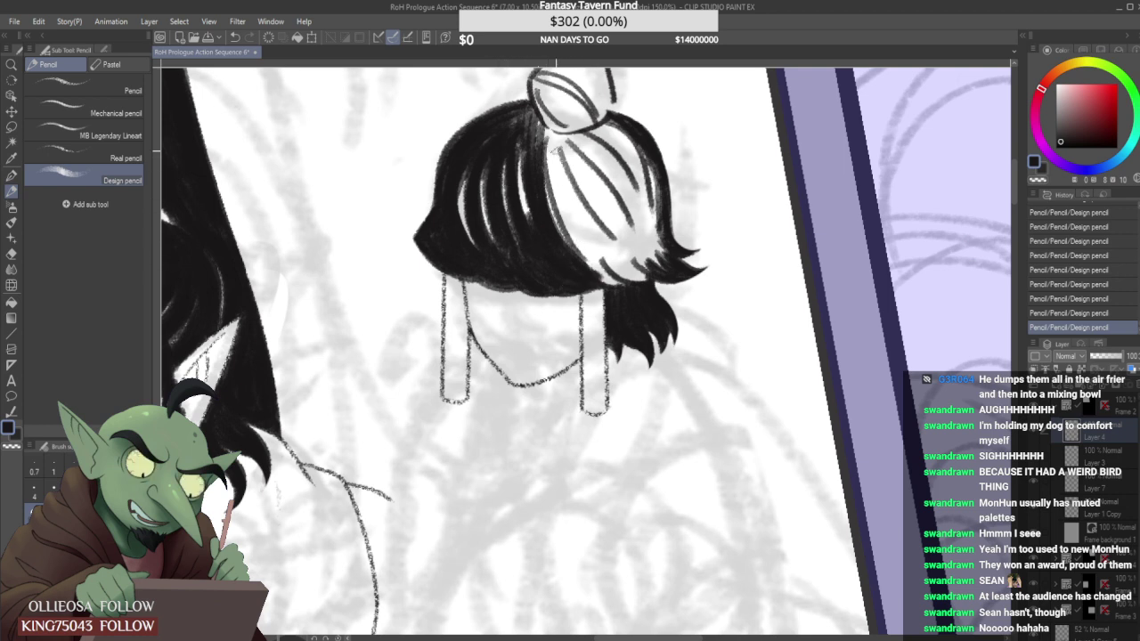
Thicken the slanted strands toward the far side of the hair and fill the fringe beneath them black.
mouse_move(553, 151)
mouse_down()
mouse_move(567, 210)
mouse_move(553, 166)
mouse_move(554, 194)
mouse_move(563, 204)
mouse_move(556, 183)
mouse_move(584, 216)
mouse_move(564, 194)
mouse_move(597, 215)
mouse_move(559, 149)
mouse_move(611, 233)
mouse_up()
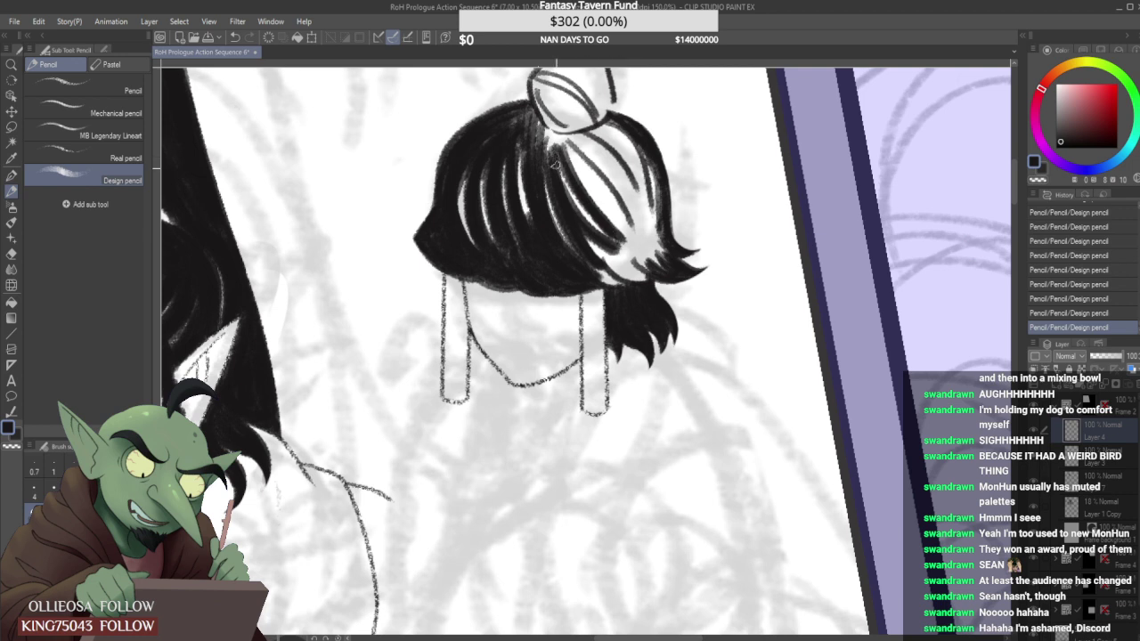
mouse_move(555, 165)
mouse_down()
mouse_move(594, 242)
mouse_move(625, 239)
mouse_up()
drag(557, 144, 624, 235)
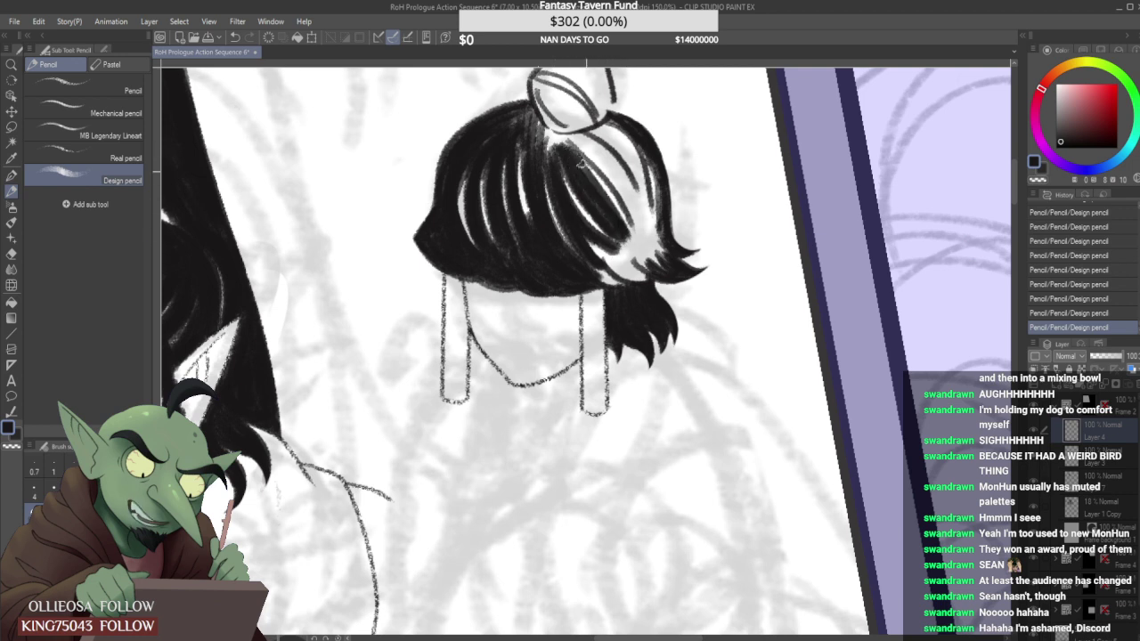
drag(580, 163, 613, 217)
drag(566, 162, 630, 280)
mouse_move(584, 235)
mouse_down()
mouse_move(600, 265)
mouse_move(628, 277)
mouse_move(600, 276)
mouse_move(615, 281)
mouse_move(557, 220)
mouse_move(591, 228)
mouse_move(634, 279)
mouse_up()
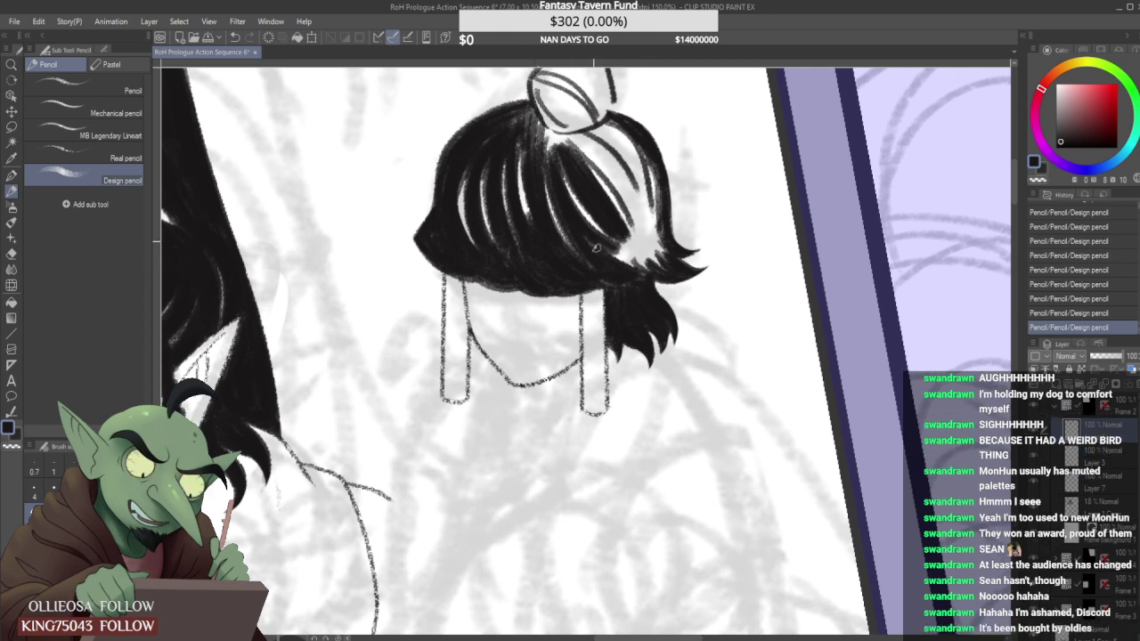
drag(591, 243, 639, 270)
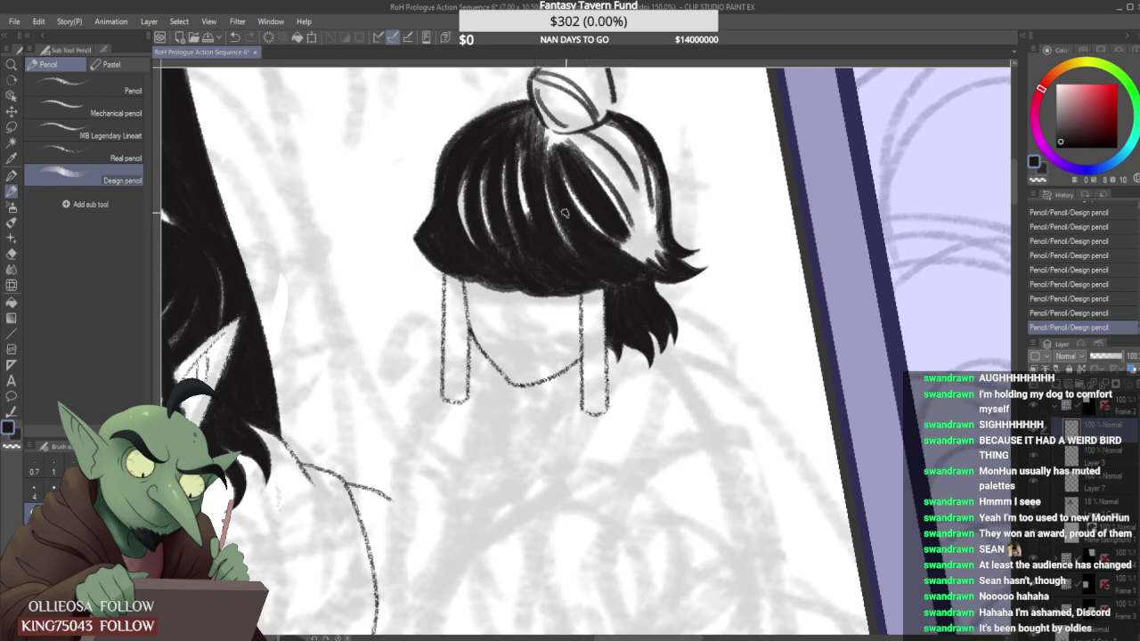
Erase a curved white highlight around the base of the topknot and darken the lines bordering it.
mouse_move(518, 156)
mouse_down()
mouse_move(557, 202)
mouse_move(551, 162)
mouse_move(567, 193)
mouse_move(527, 107)
mouse_move(546, 132)
mouse_move(613, 126)
mouse_up()
mouse_move(532, 124)
mouse_down()
mouse_move(574, 141)
mouse_move(533, 125)
mouse_move(570, 138)
mouse_move(533, 129)
mouse_move(547, 144)
mouse_move(525, 116)
mouse_move(542, 175)
mouse_up()
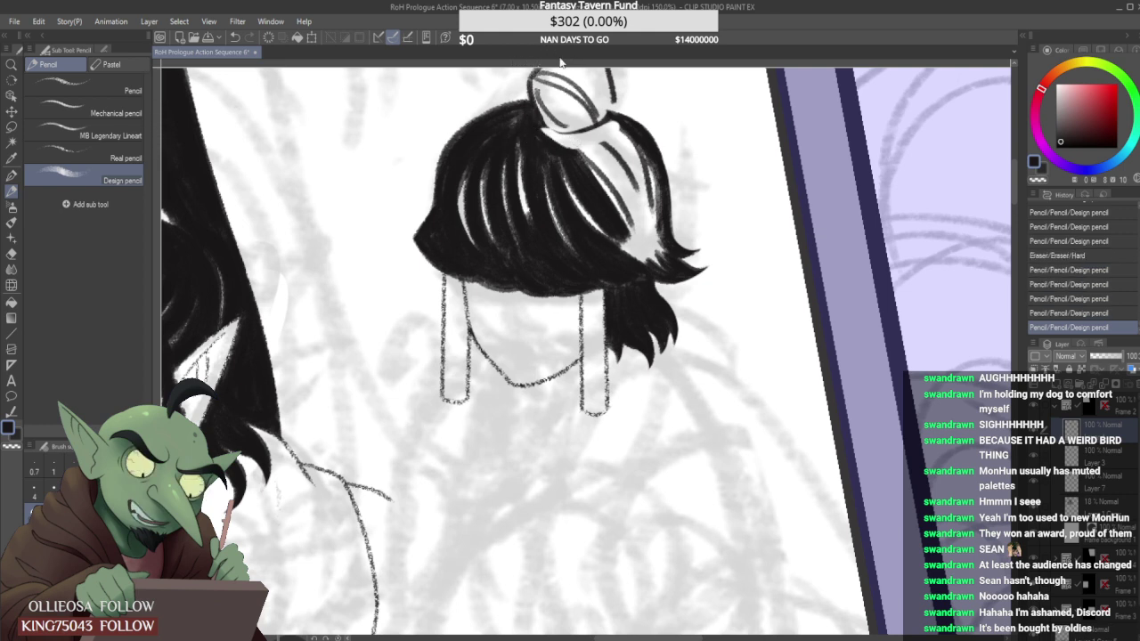
mouse_move(540, 129)
mouse_down()
mouse_move(549, 138)
mouse_move(622, 128)
mouse_move(622, 118)
mouse_move(564, 143)
mouse_move(557, 134)
mouse_up()
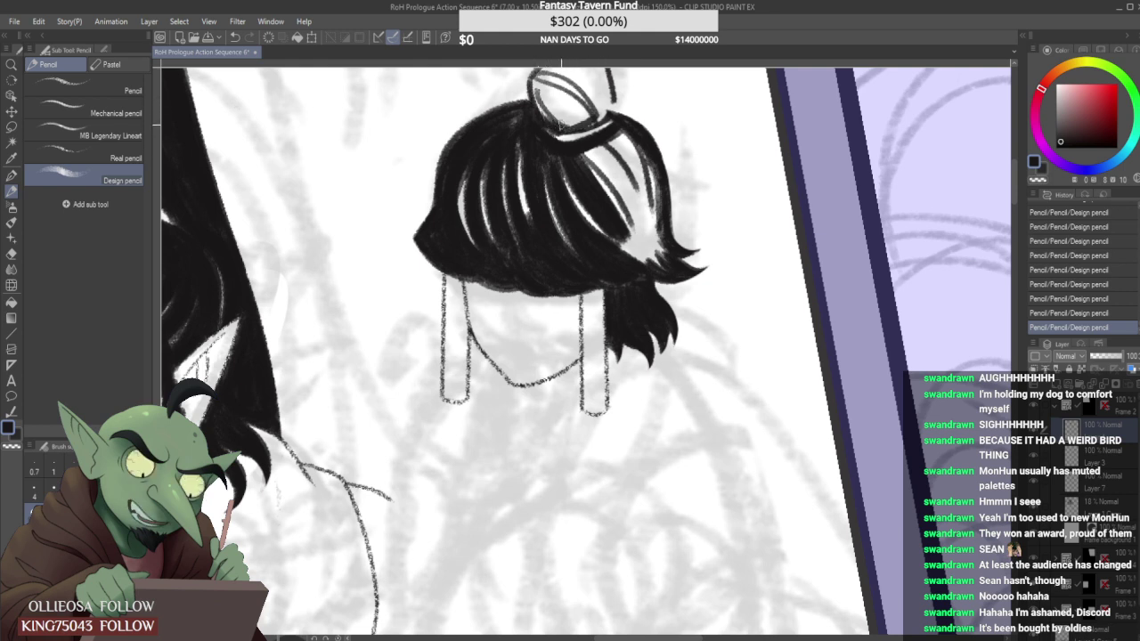
drag(560, 131, 580, 137)
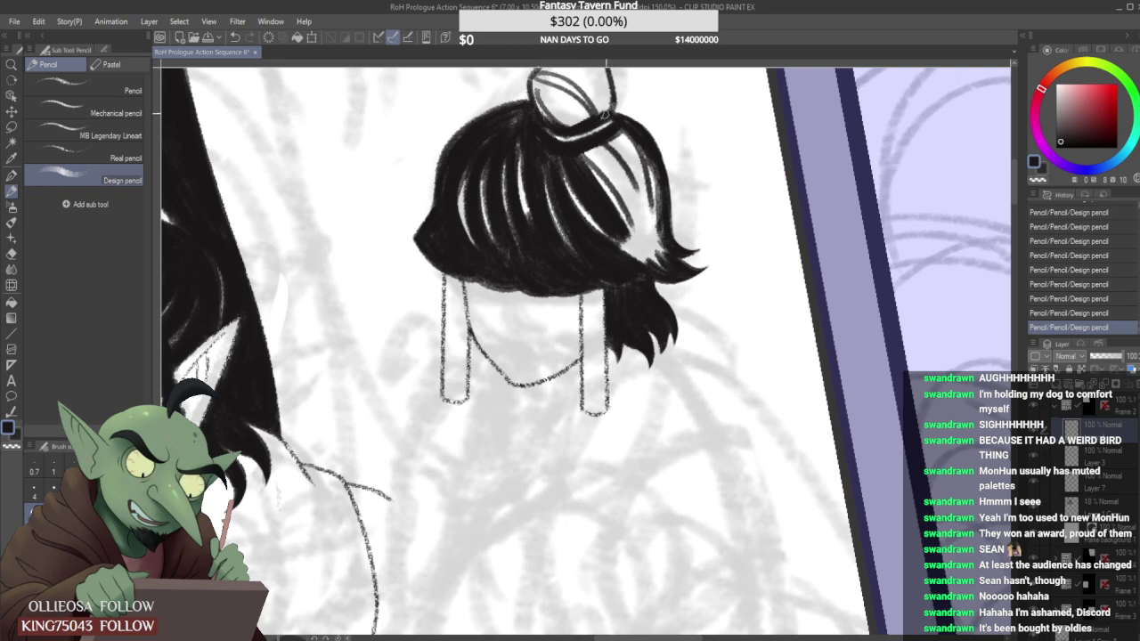
drag(605, 116, 609, 93)
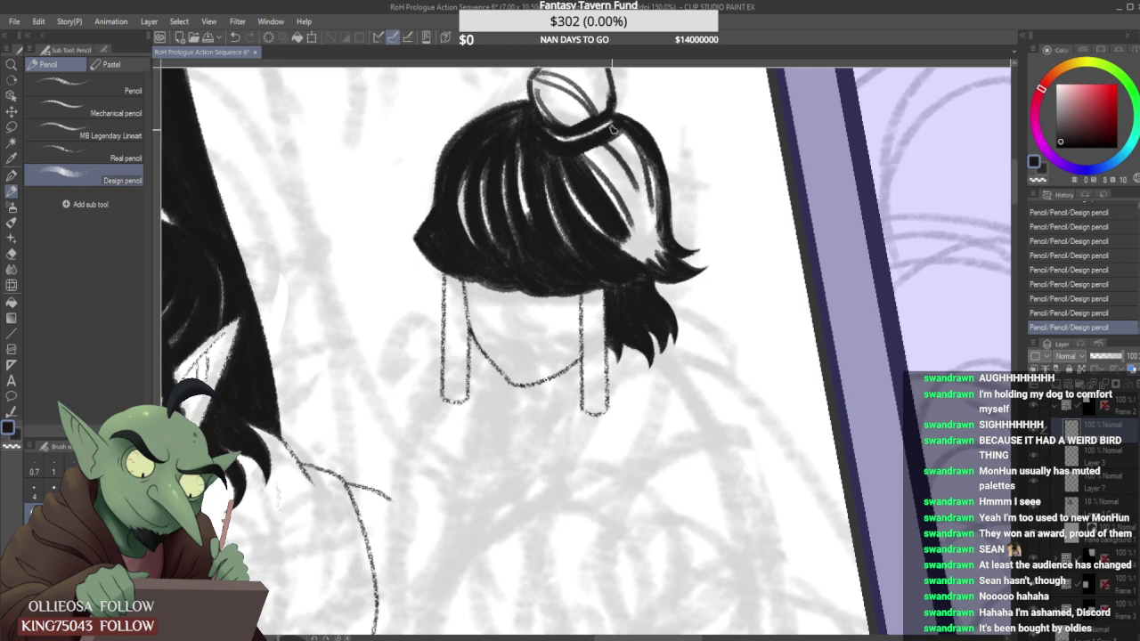
Fill the remaining white area on the far side of the hair black and narrow the highlights across the crown.
scroll(581, 141, down, 2)
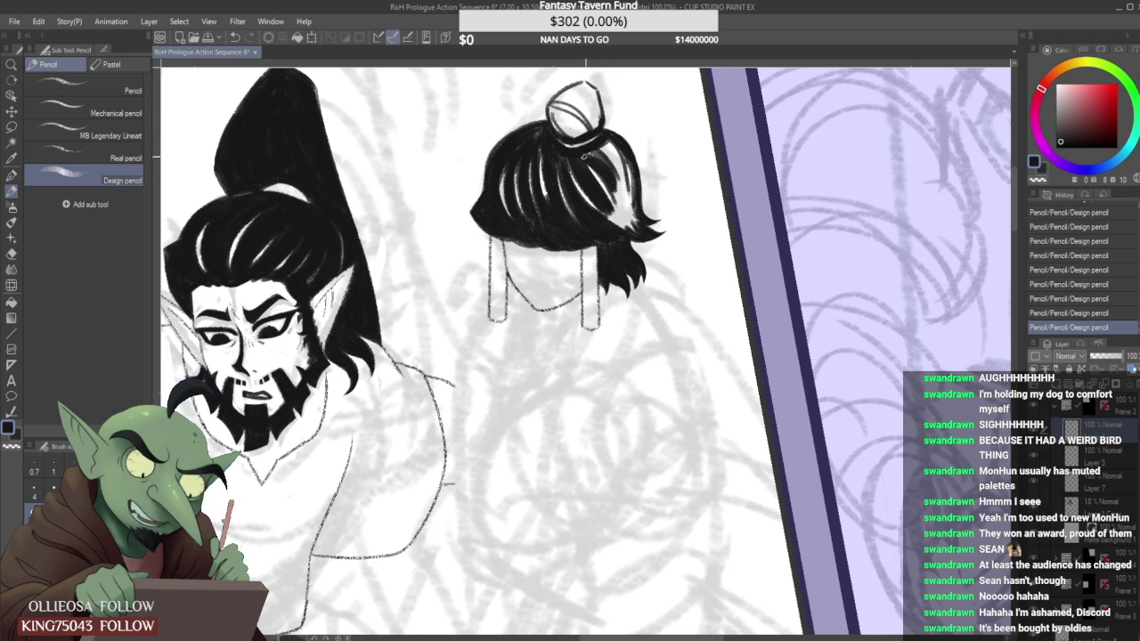
drag(594, 154, 629, 178)
mouse_move(607, 142)
mouse_down()
mouse_move(633, 174)
mouse_move(620, 185)
mouse_move(608, 166)
mouse_move(623, 226)
mouse_move(604, 199)
mouse_move(625, 203)
mouse_move(632, 223)
mouse_move(621, 184)
mouse_up()
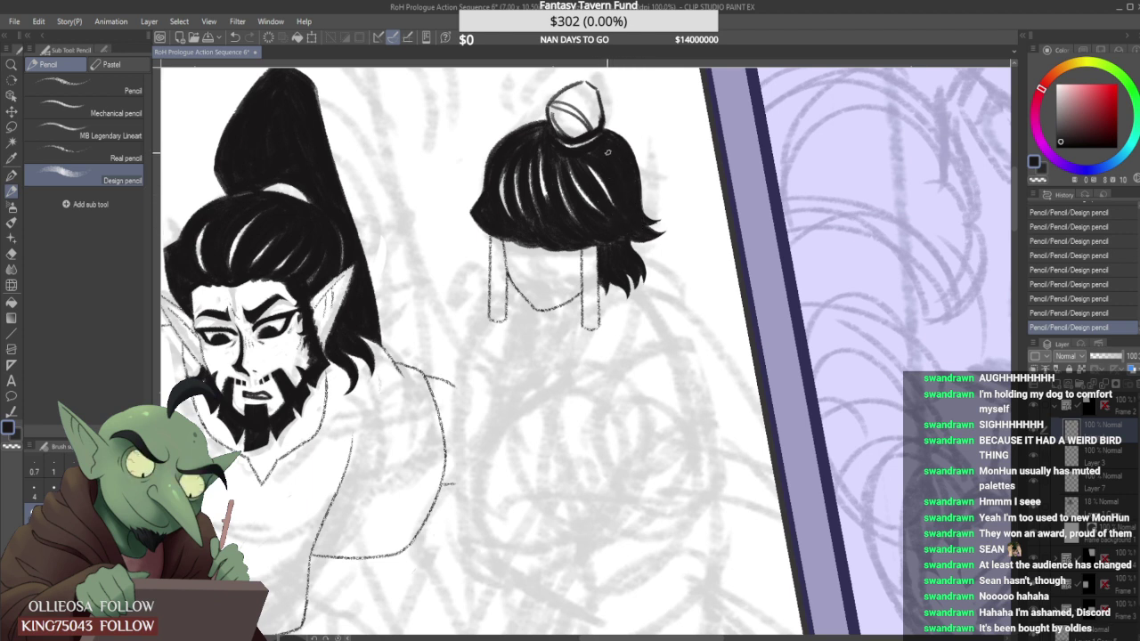
scroll(546, 140, up, 2)
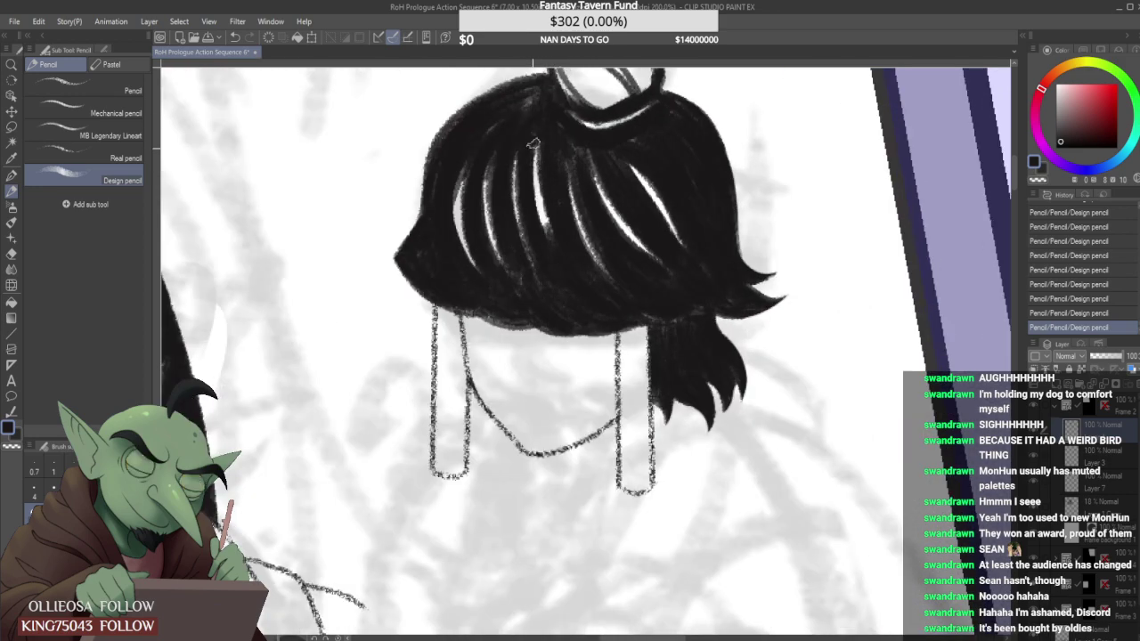
drag(529, 167, 561, 258)
scroll(541, 196, down, 2)
scroll(539, 178, up, 2)
mouse_move(531, 122)
mouse_down()
mouse_move(492, 144)
mouse_move(536, 109)
mouse_up()
mouse_move(439, 173)
mouse_down()
mouse_move(495, 117)
mouse_move(513, 188)
mouse_up()
Fill the topknot solid black, leaving one thin curved highlight across it.
scroll(509, 169, down, 4)
scroll(534, 151, up, 3)
mouse_move(481, 154)
mouse_down()
mouse_move(498, 183)
mouse_move(531, 180)
mouse_move(488, 152)
mouse_move(529, 177)
mouse_up()
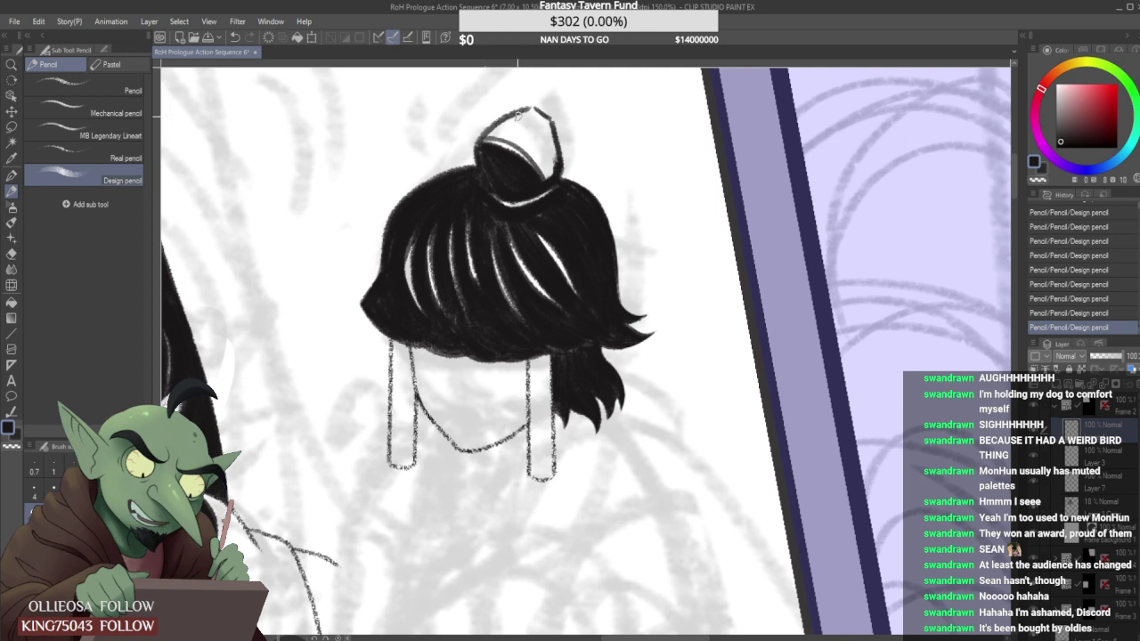
mouse_move(493, 135)
mouse_down()
mouse_move(538, 150)
mouse_move(516, 139)
mouse_move(544, 176)
mouse_move(507, 130)
mouse_move(494, 136)
mouse_move(534, 124)
mouse_move(493, 135)
mouse_move(542, 120)
mouse_move(520, 114)
mouse_move(544, 118)
mouse_move(556, 157)
mouse_move(504, 129)
mouse_up()
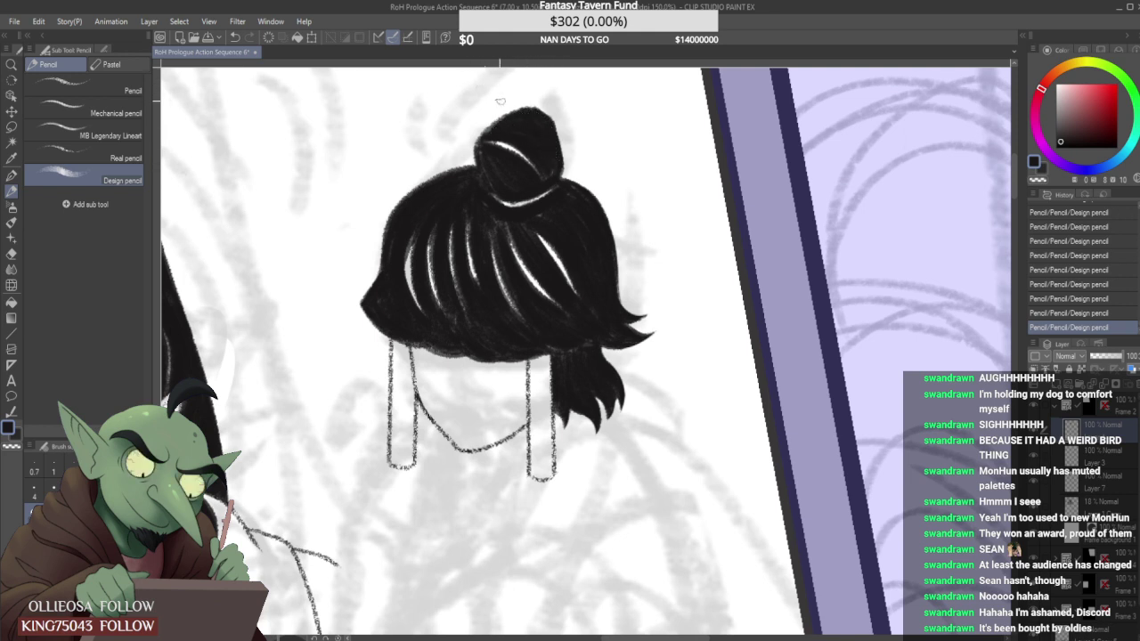
Trim the topknot's edge with the Hard eraser and touch up its outline and base with the Design pencil.
mouse_move(528, 94)
mouse_down()
mouse_move(575, 133)
mouse_move(552, 109)
mouse_up()
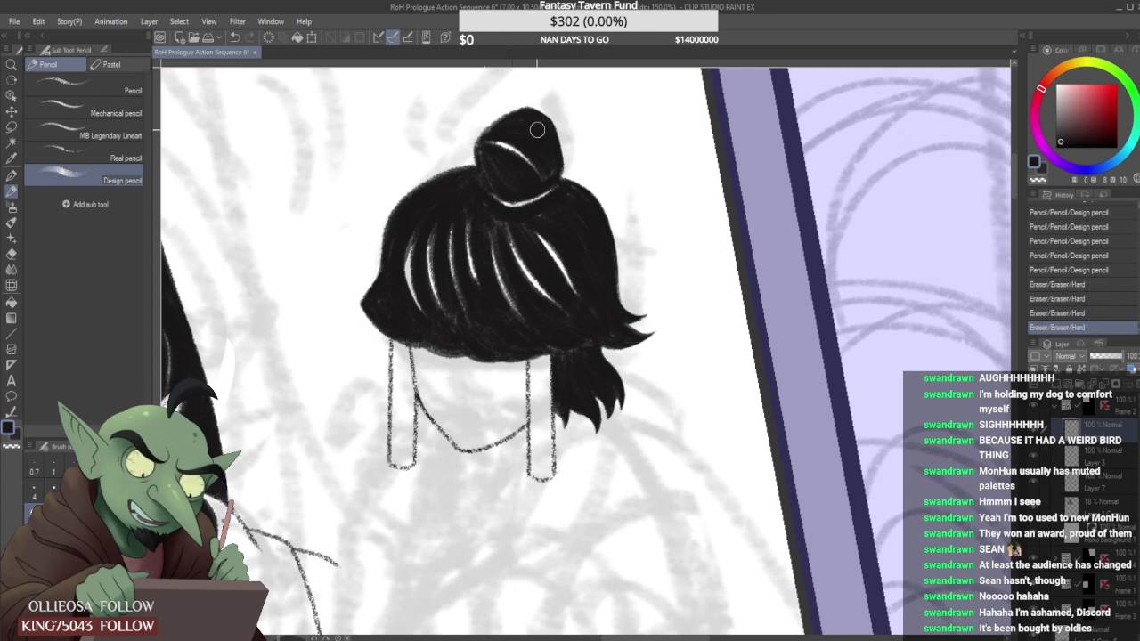
drag(484, 165, 488, 183)
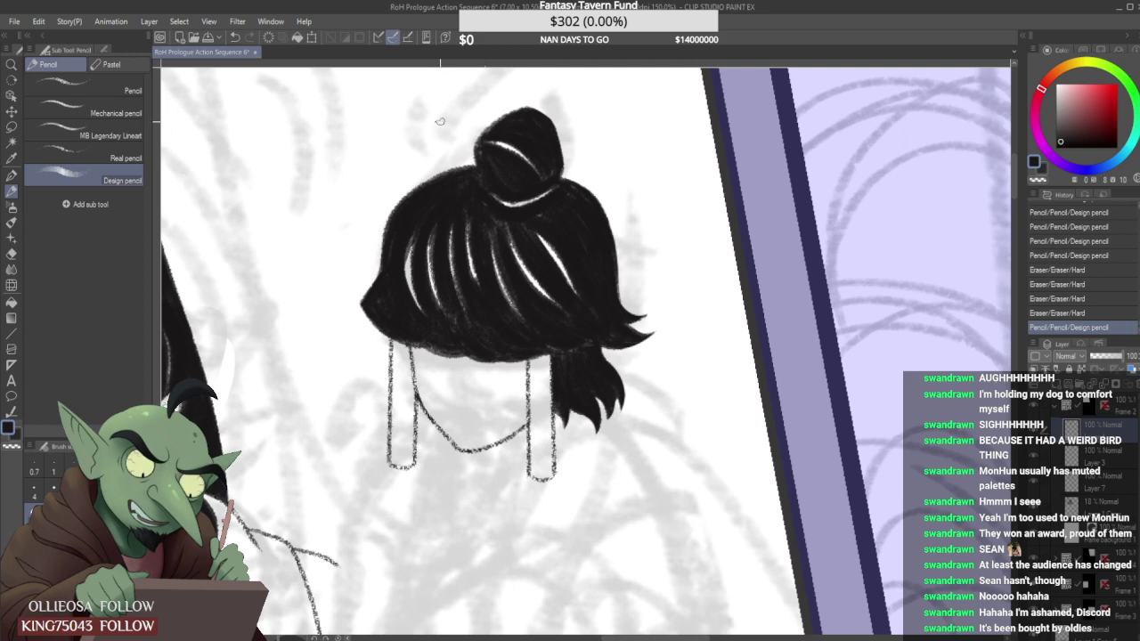
scroll(476, 156, down, 3)
scroll(479, 157, up, 3)
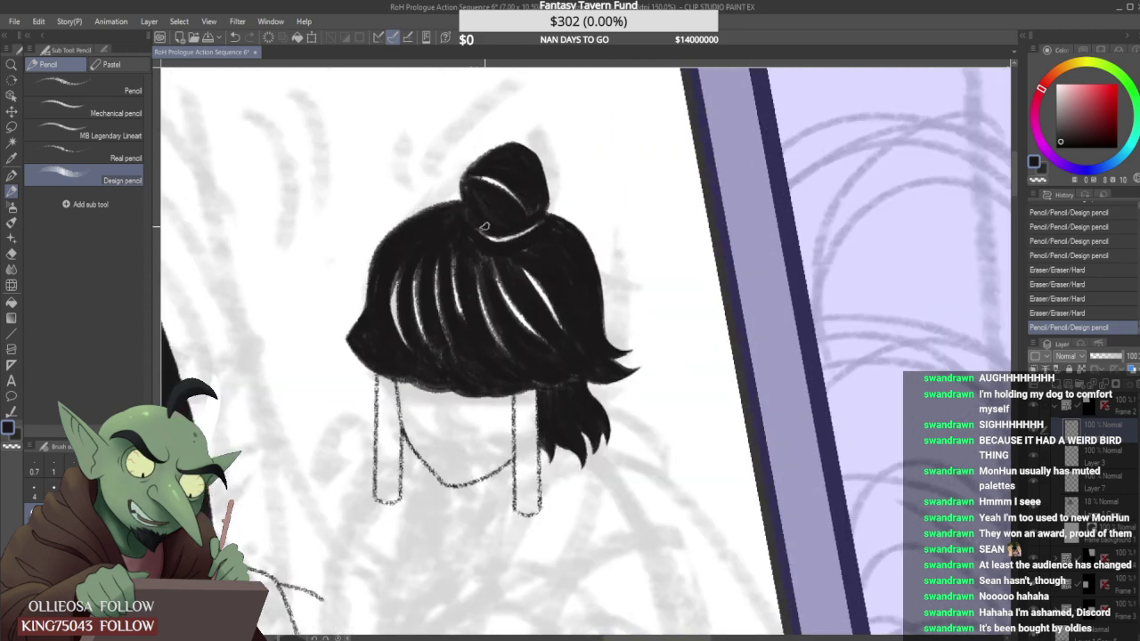
drag(485, 228, 488, 231)
drag(466, 173, 482, 219)
drag(464, 177, 478, 163)
Lengthen the pointed tips of the hair tuft behind the second figure's head and clean their edges with the Hard eraser.
scroll(503, 165, down, 3)
scroll(499, 162, down, 2)
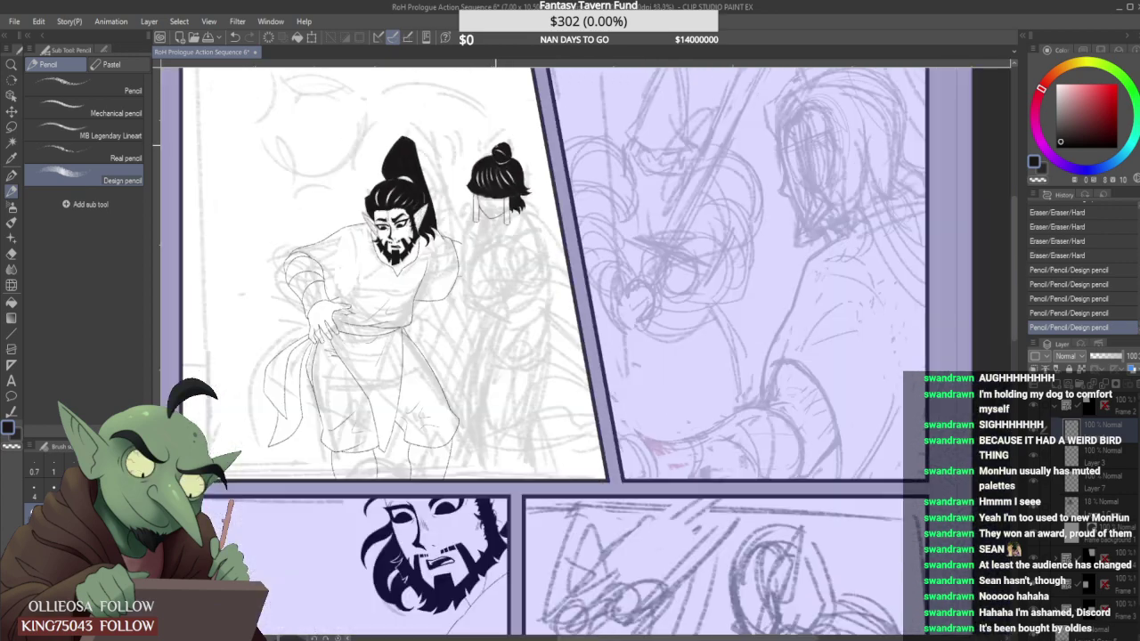
scroll(516, 185, up, 5)
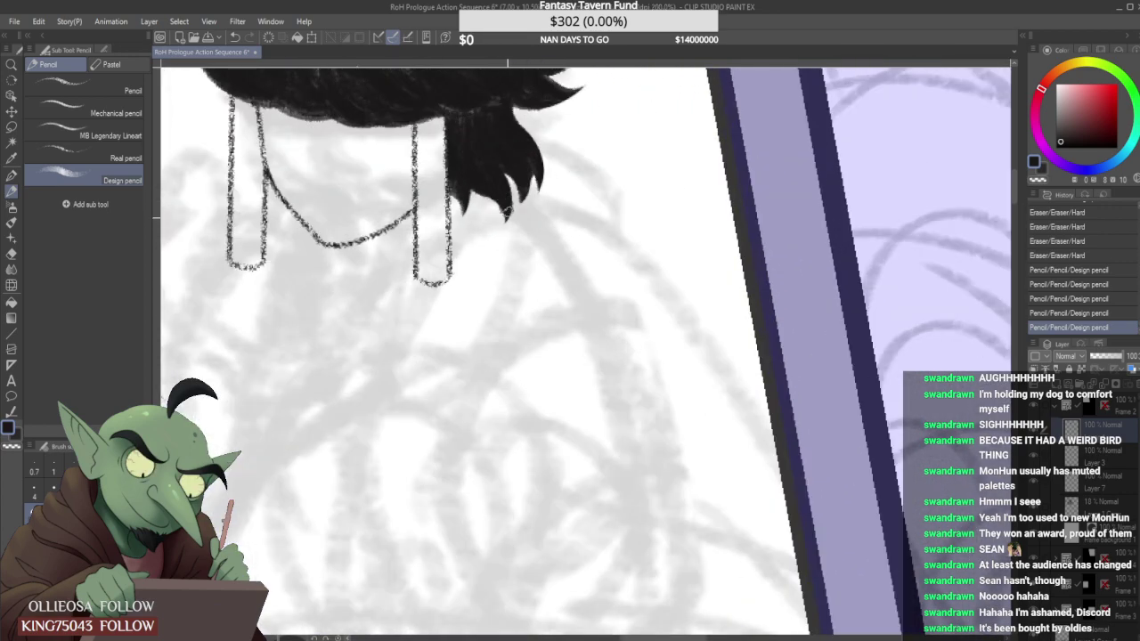
drag(509, 199, 499, 231)
mouse_move(469, 184)
mouse_down()
mouse_move(500, 210)
mouse_move(497, 240)
mouse_move(503, 228)
mouse_move(476, 238)
mouse_move(506, 237)
mouse_up()
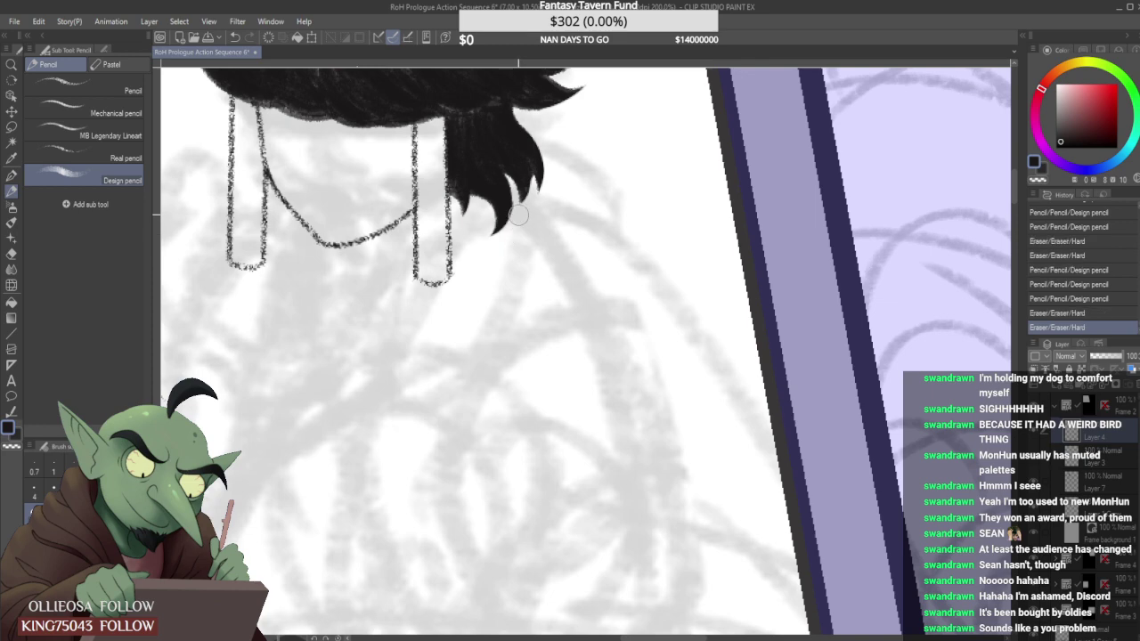
scroll(483, 221, down, 2)
scroll(492, 177, down, 1)
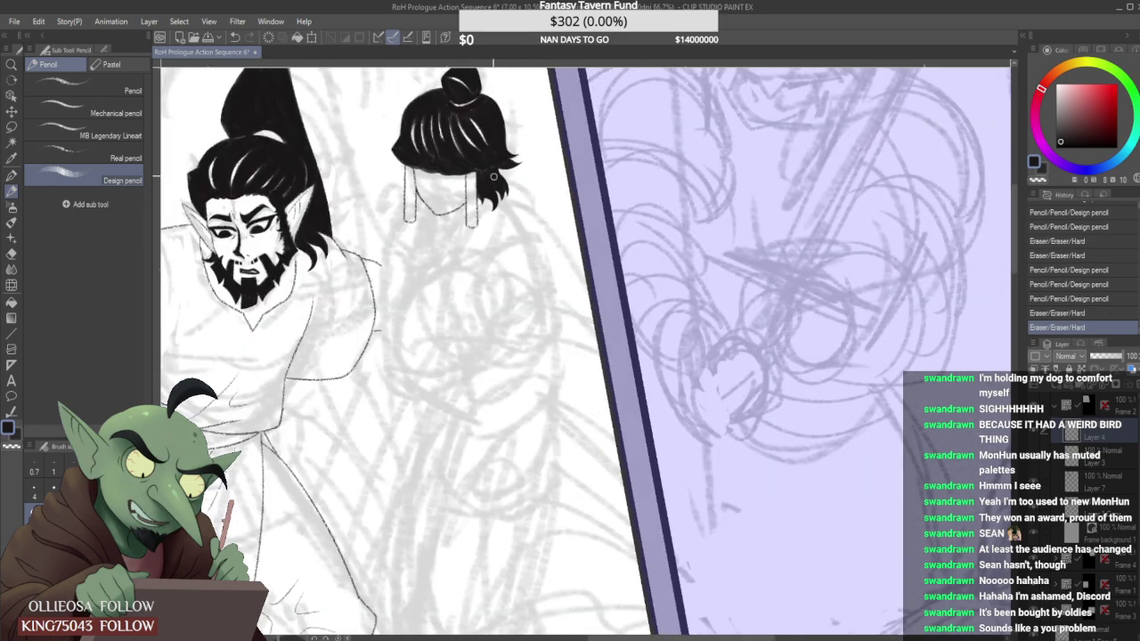
scroll(495, 176, up, 3)
mouse_move(507, 200)
mouse_down()
mouse_move(493, 229)
mouse_move(485, 176)
mouse_up()
scroll(488, 174, down, 6)
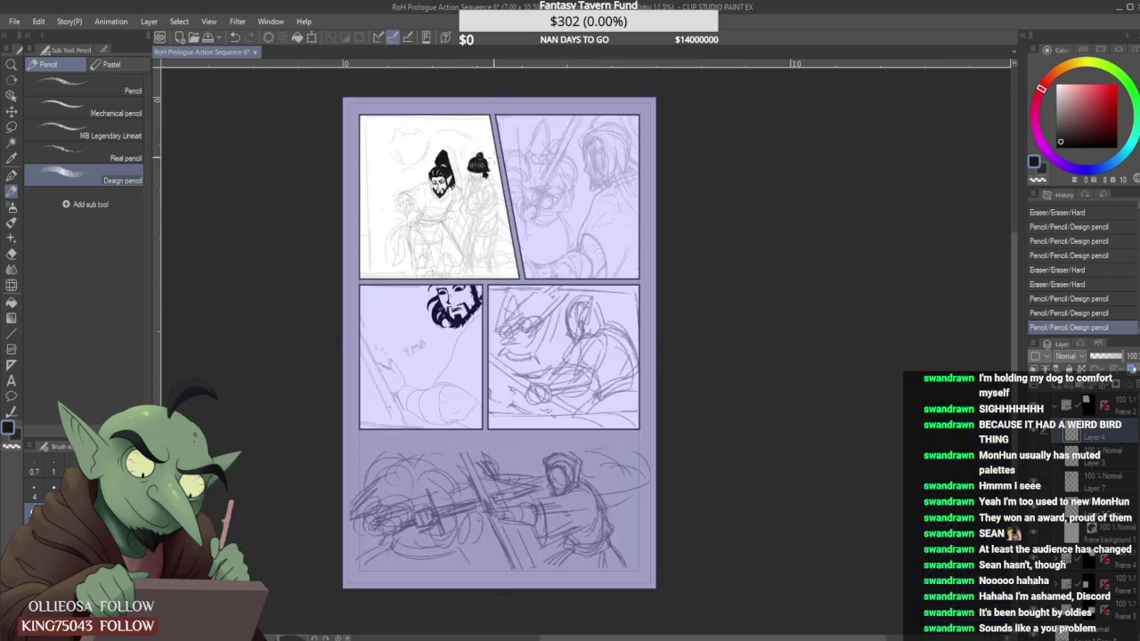
Darken and reshape the outermost lock of the hair tuft, undoing the strokes that miss.
scroll(497, 186, up, 6)
mouse_move(437, 141)
mouse_down()
mouse_move(415, 182)
mouse_move(431, 166)
mouse_up()
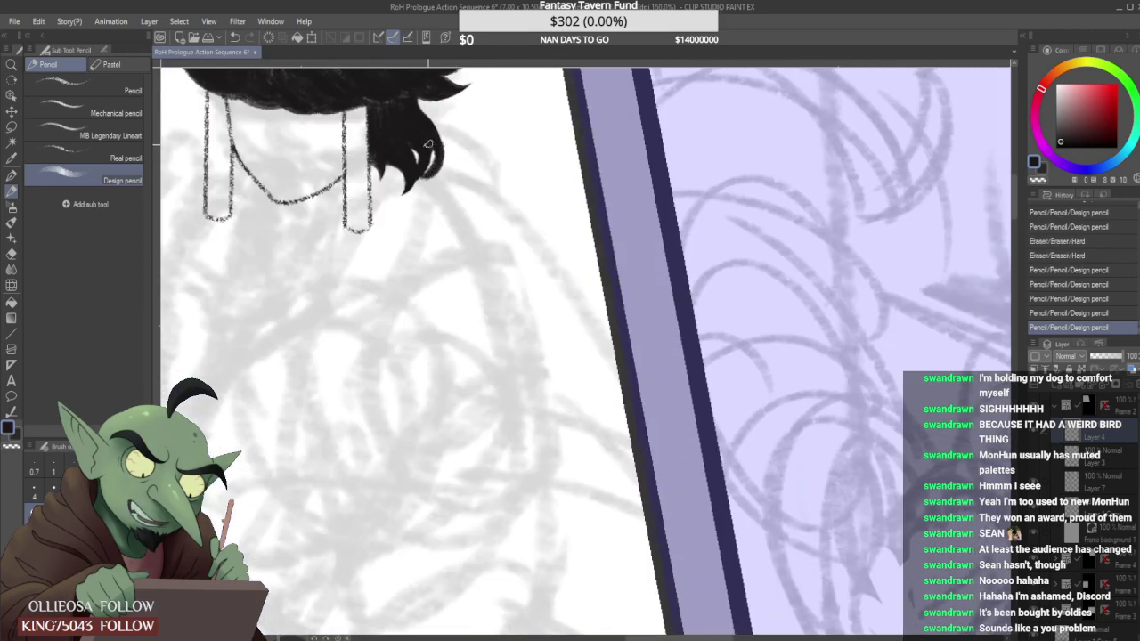
key(ctrl+z)
key(ctrl+z)
mouse_move(436, 141)
mouse_down()
mouse_move(420, 177)
mouse_move(437, 147)
mouse_up()
key(ctrl+z)
Refine the lower tip of the hair tuft with the Hard eraser and Design pencil strokes.
scroll(423, 117, down, 4)
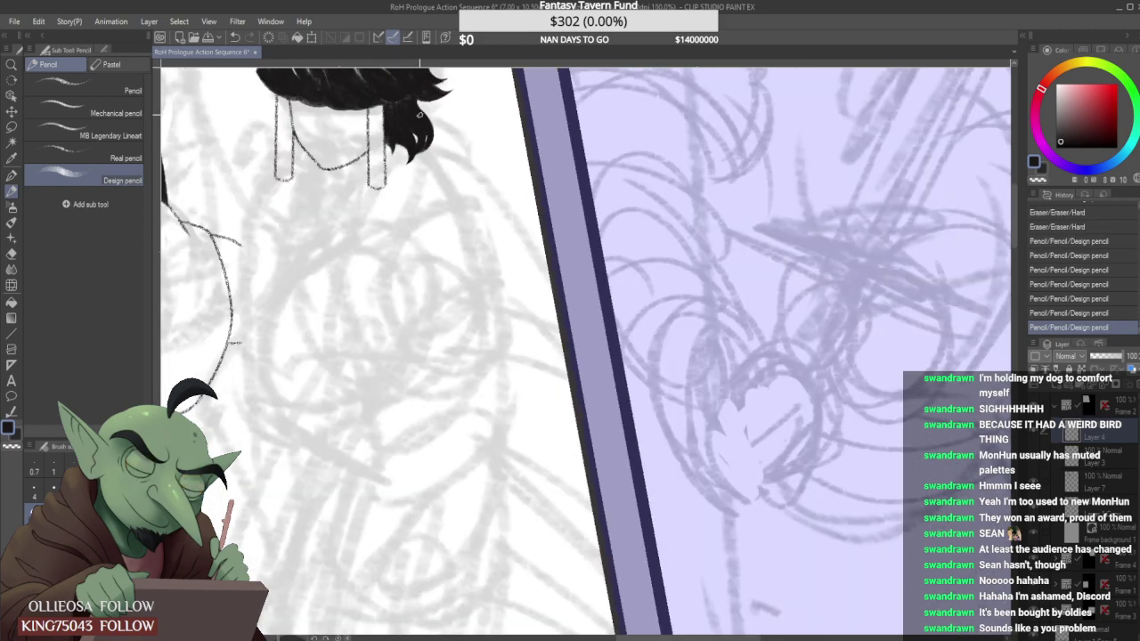
scroll(401, 133, down, 3)
scroll(399, 114, up, 3)
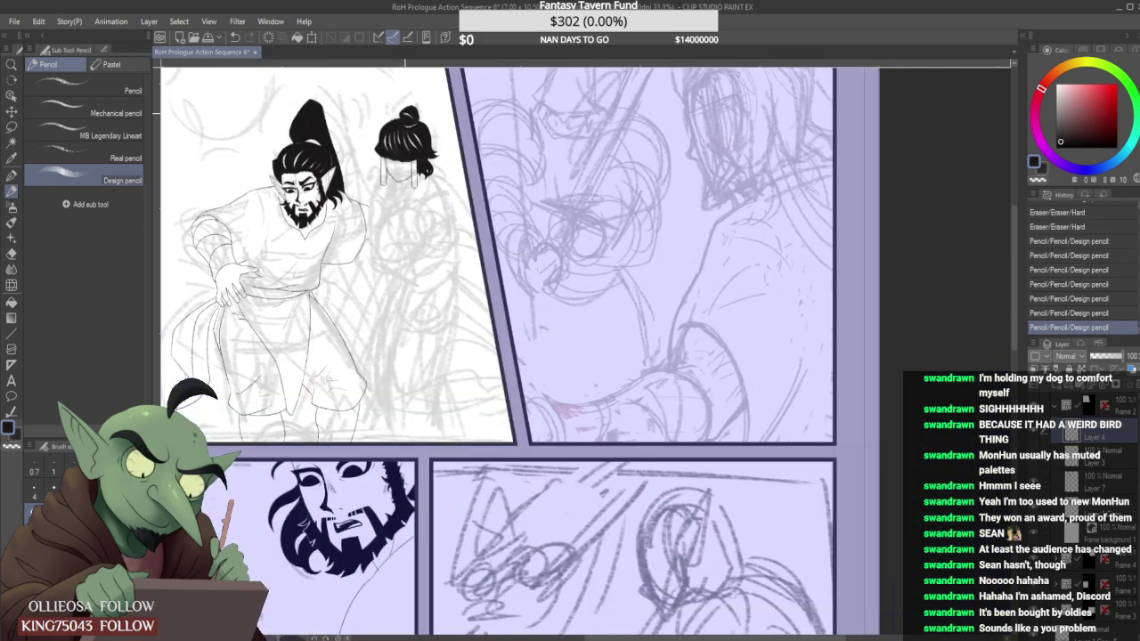
scroll(420, 161, up, 5)
mouse_move(419, 214)
mouse_down()
mouse_move(430, 225)
mouse_move(421, 238)
mouse_move(438, 246)
mouse_up()
scroll(435, 213, down, 3)
scroll(437, 194, up, 3)
scroll(418, 236, down, 5)
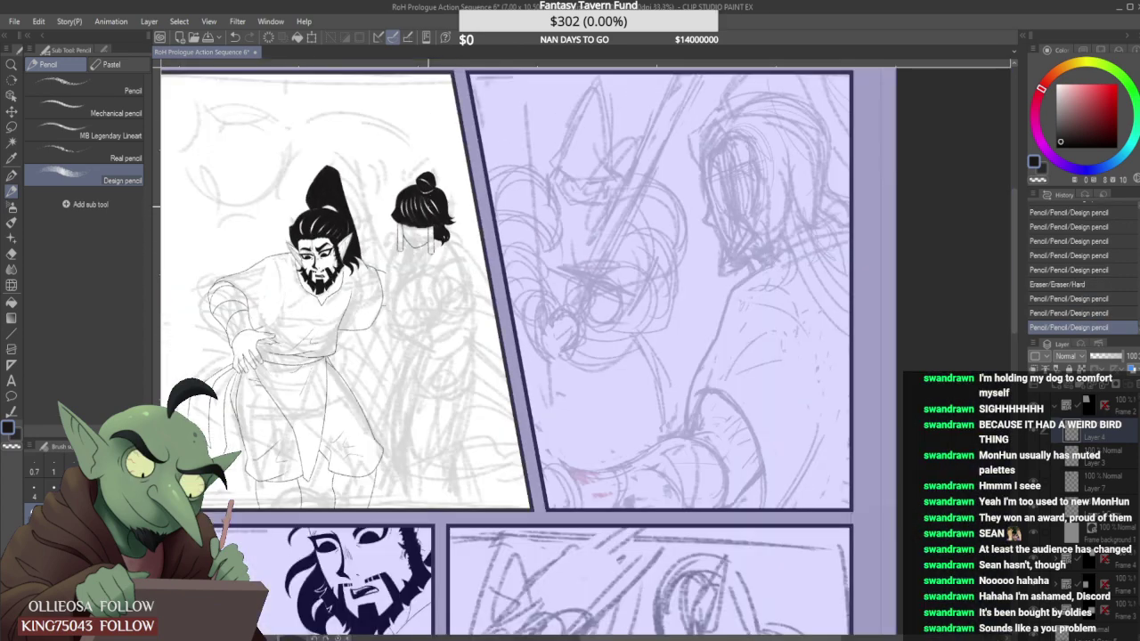
Switch to the Real pencil and add a new raster layer above Layer 3.
scroll(442, 252, up, 1)
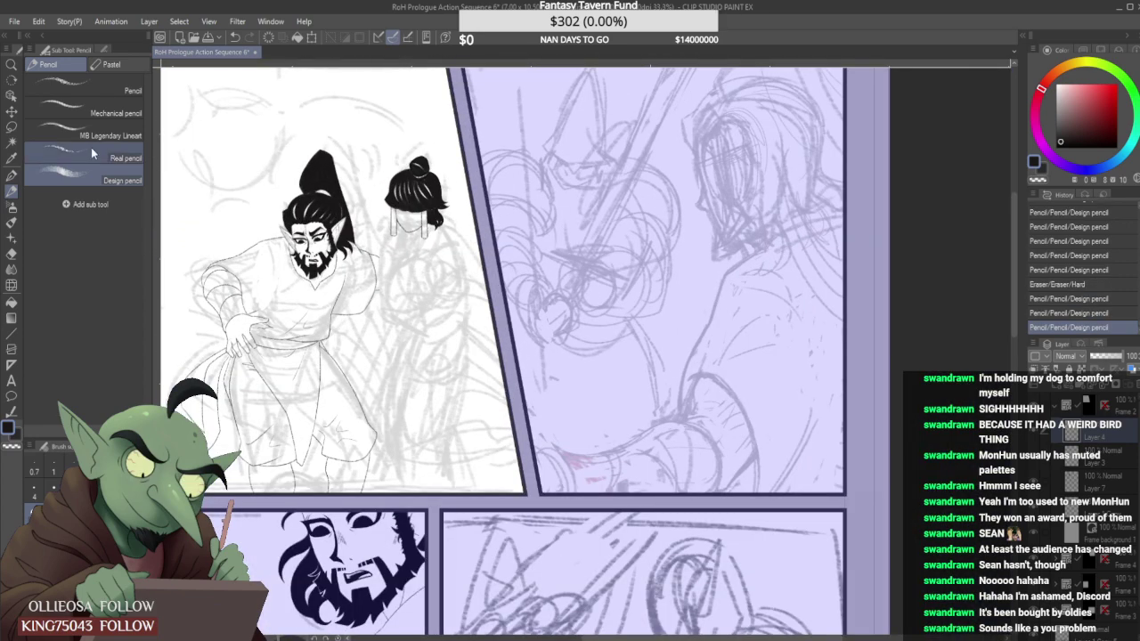
click(77, 155)
scroll(365, 217, up, 3)
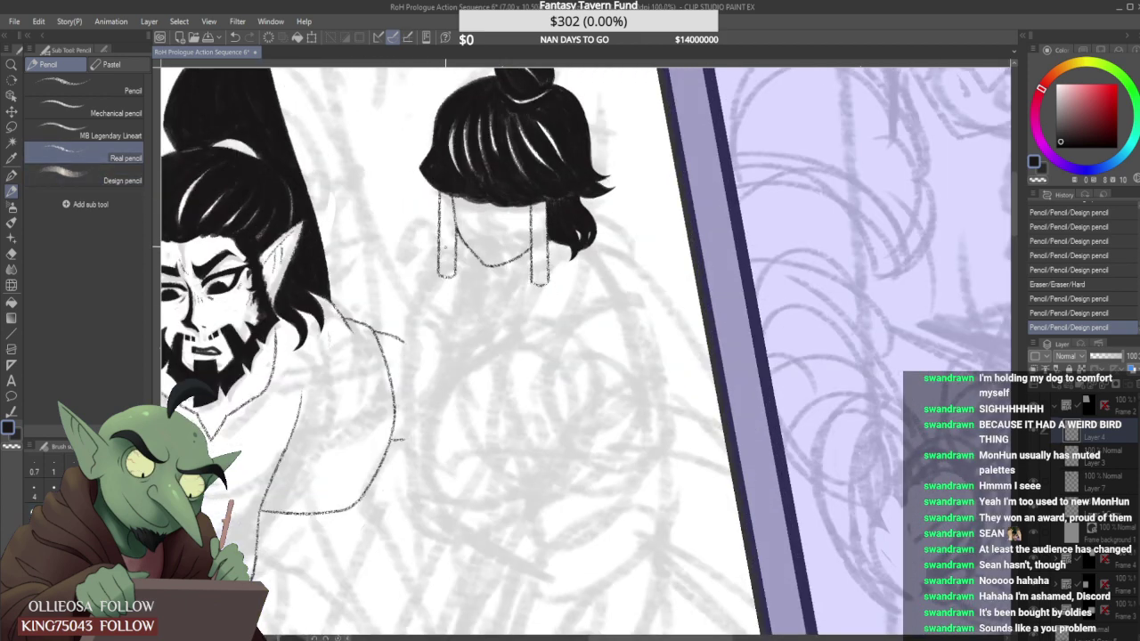
click(1104, 452)
click(1056, 385)
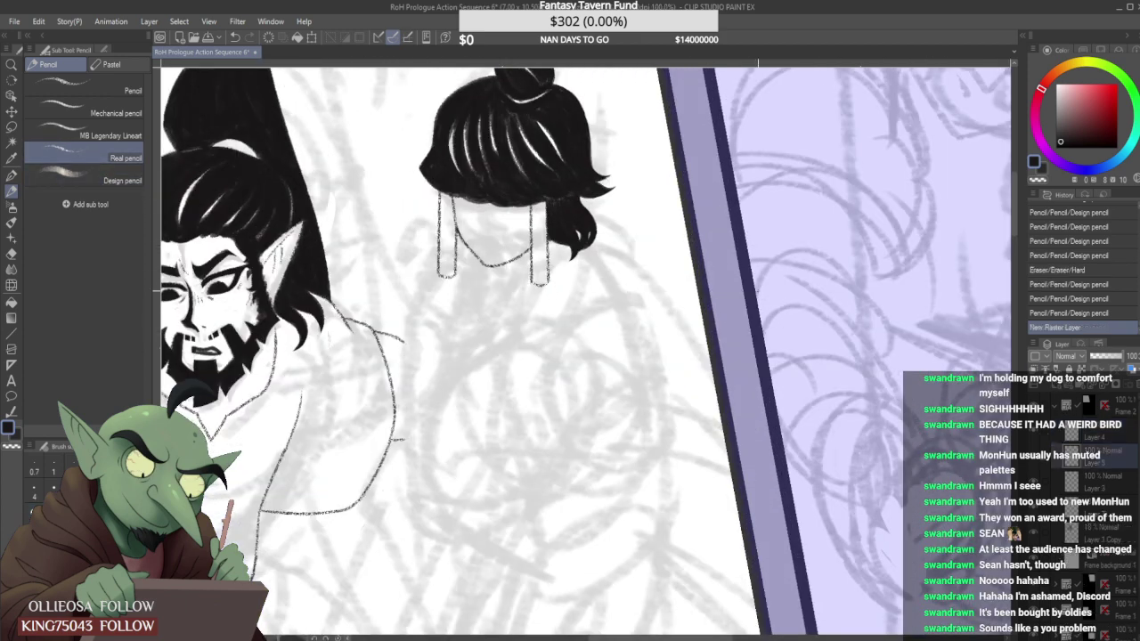
drag(420, 276, 388, 445)
scroll(389, 446, down, 2)
scroll(388, 445, up, 1)
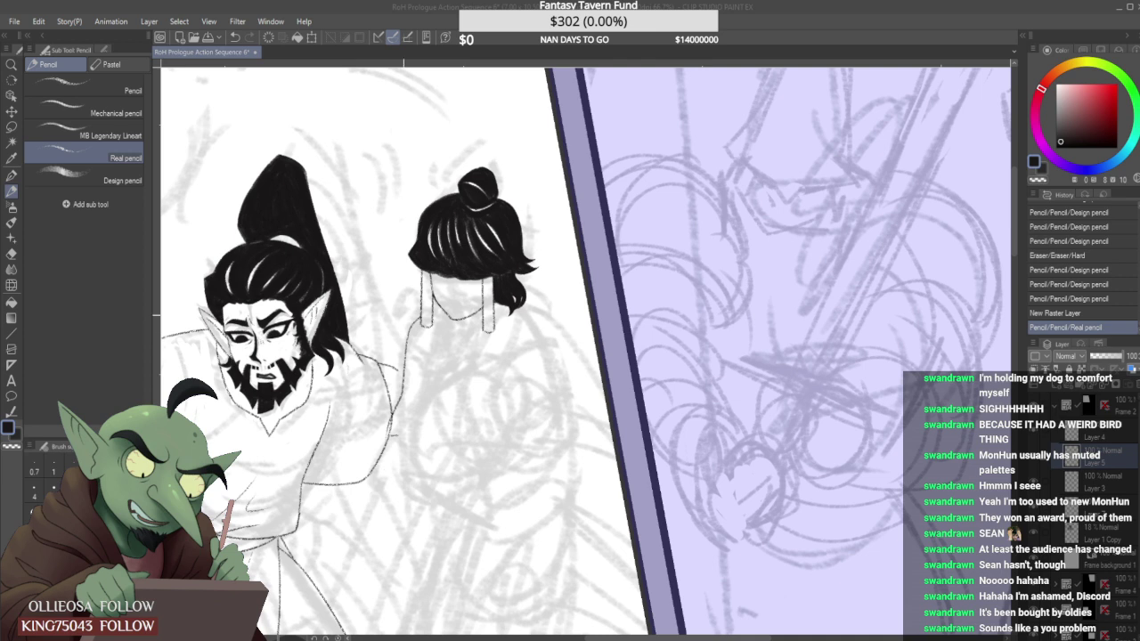
key(ctrl+z)
key(ctrl+z)
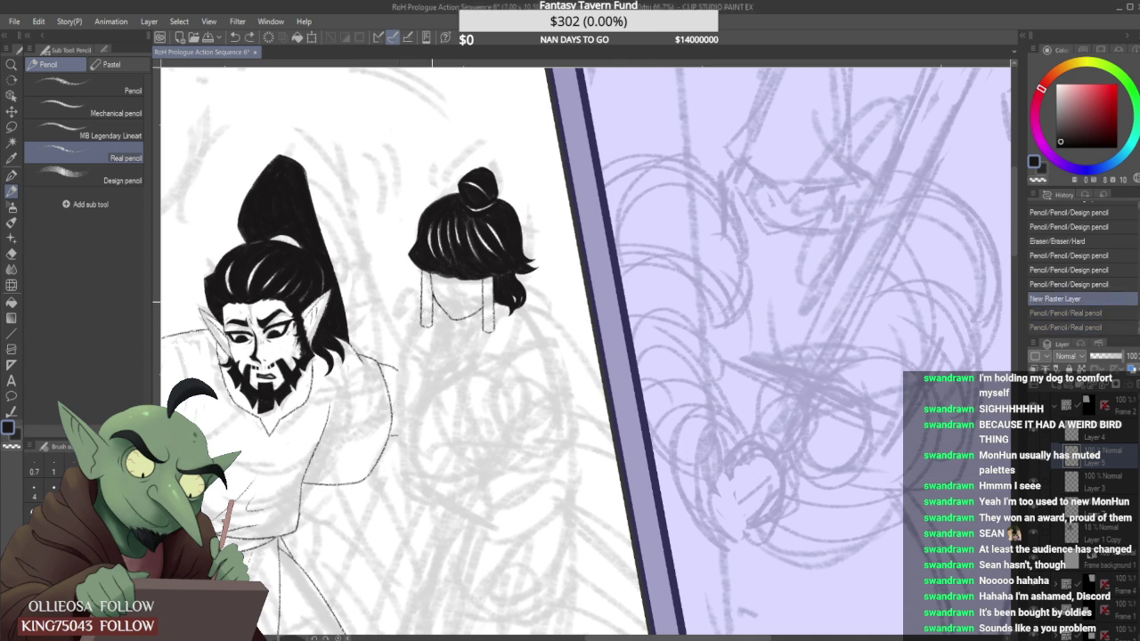
Draw the second figure's near shoulder and upper-arm line from the neck down to the bearded man's arm.
mouse_move(417, 311)
mouse_down()
mouse_move(406, 324)
mouse_move(414, 380)
mouse_move(393, 411)
mouse_up()
key(ctrl+z)
mouse_move(387, 378)
mouse_down()
mouse_move(388, 427)
mouse_move(425, 413)
mouse_up()
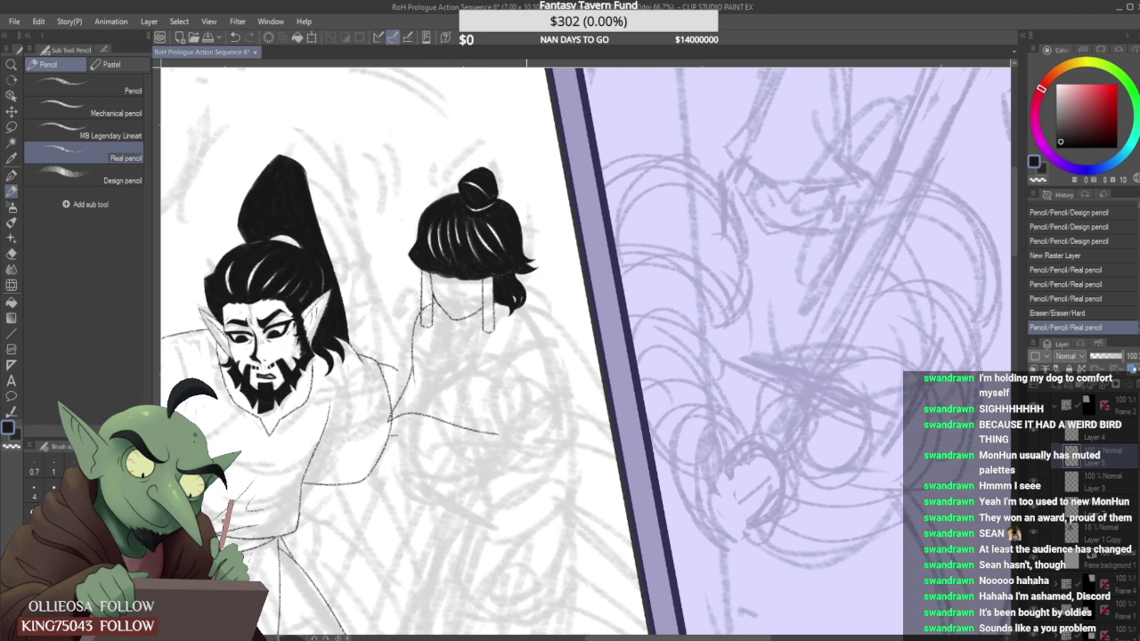
Draw a long wavy line from the bearded man's elbow across the second figure's torso to the frame border.
drag(498, 434, 525, 434)
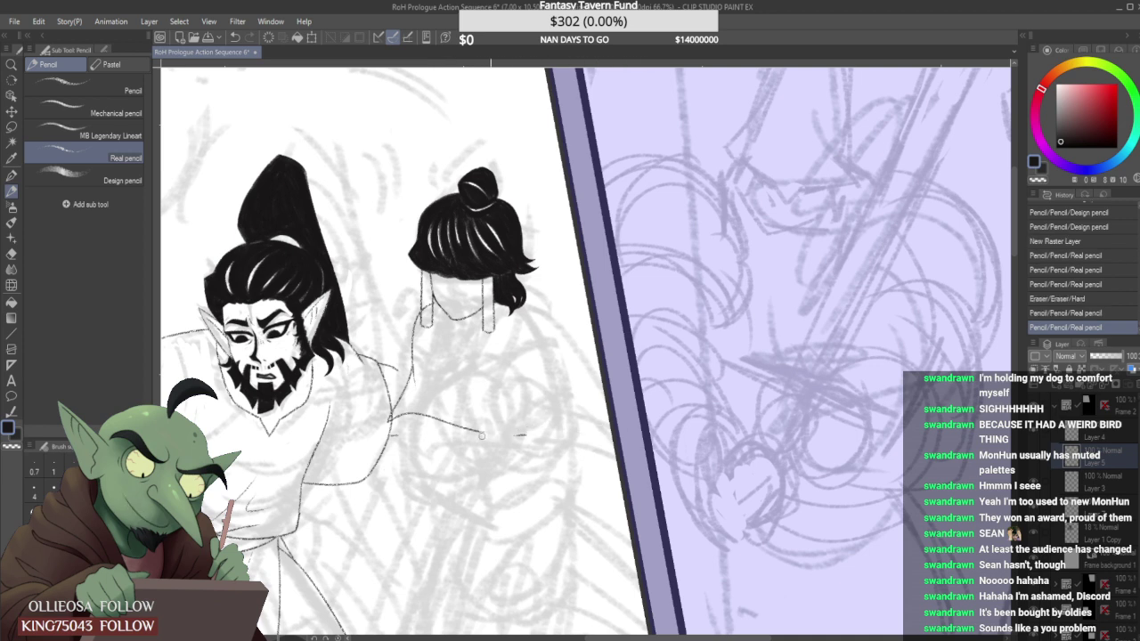
drag(467, 428, 621, 432)
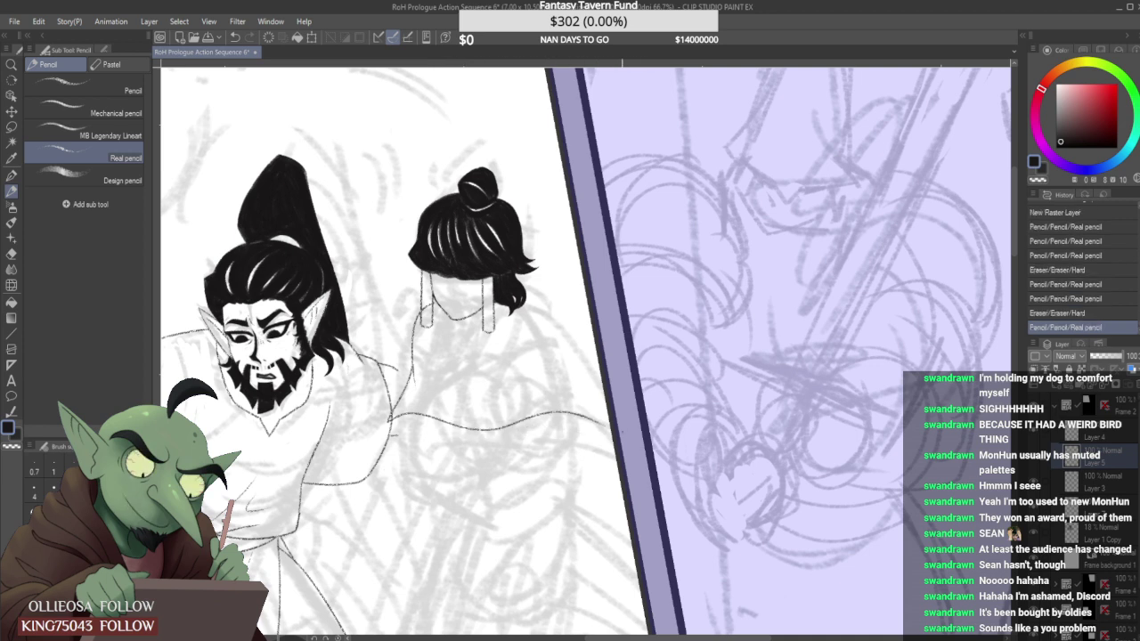
scroll(388, 428, up, 2)
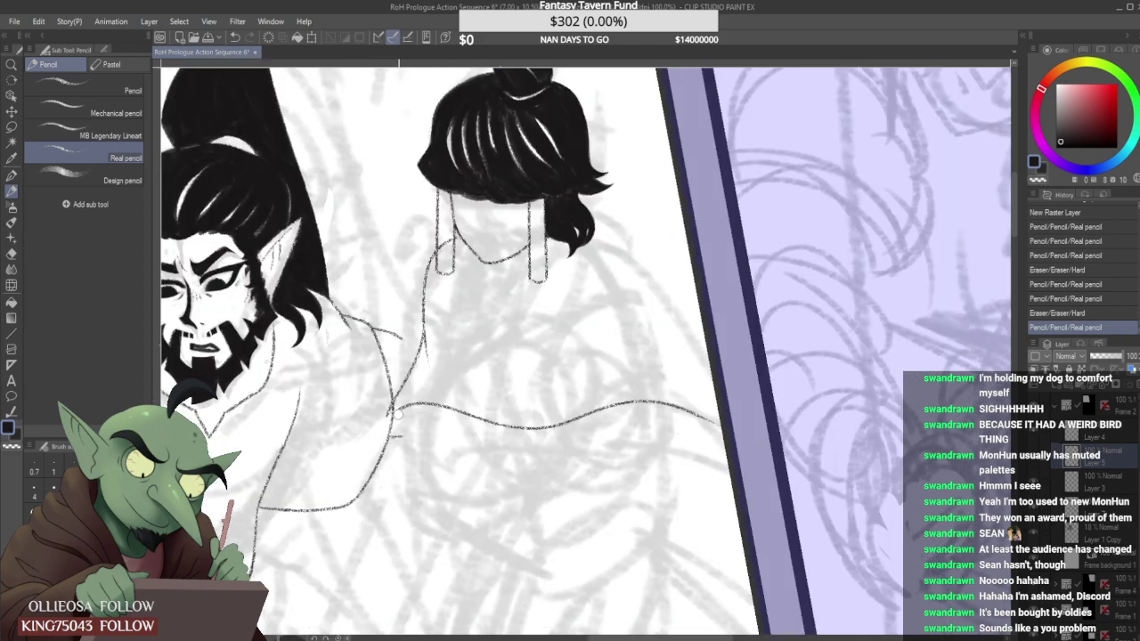
Draw the second figure's far shoulder and arm line from beneath the hair tuft down to the wavy torso line.
scroll(395, 414, down, 2)
scroll(401, 415, down, 3)
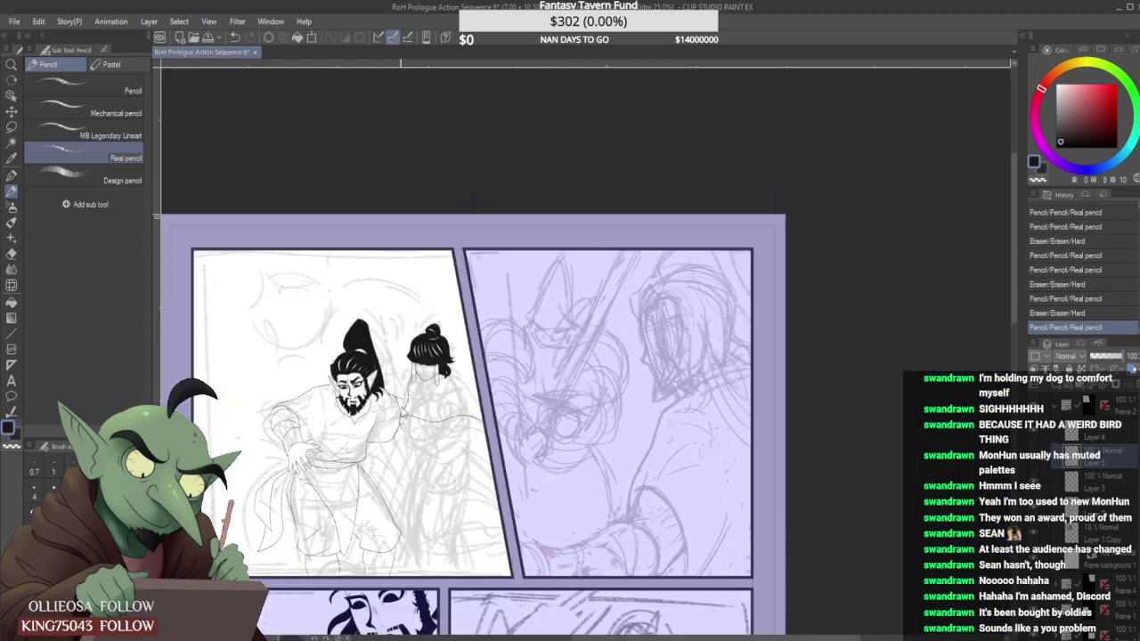
scroll(456, 380, up, 4)
drag(436, 342, 549, 506)
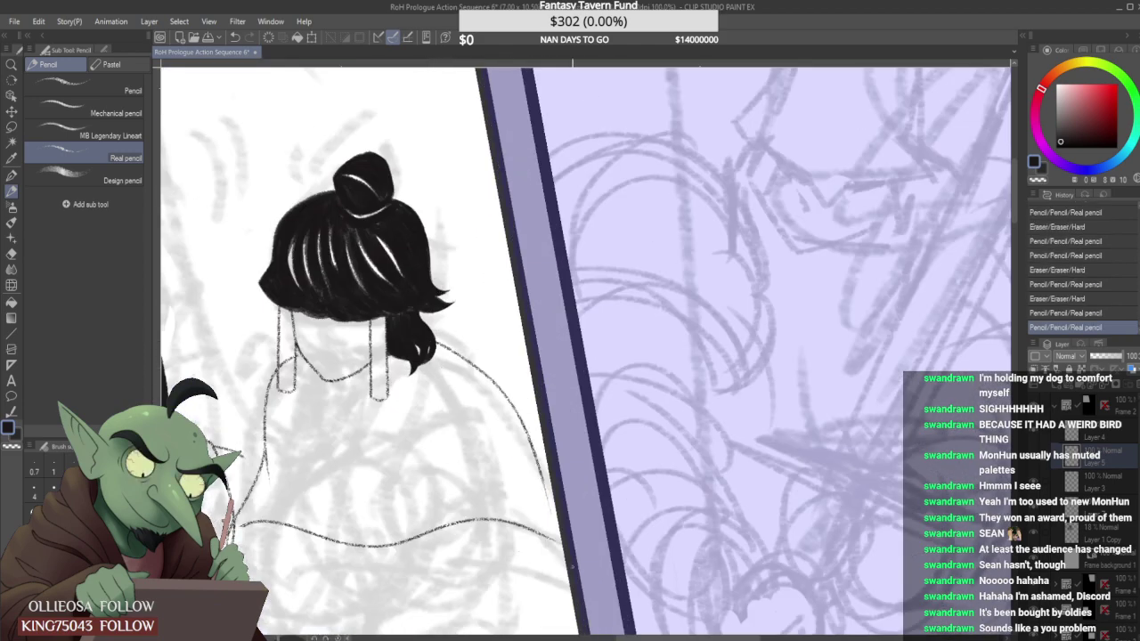
scroll(526, 469, down, 2)
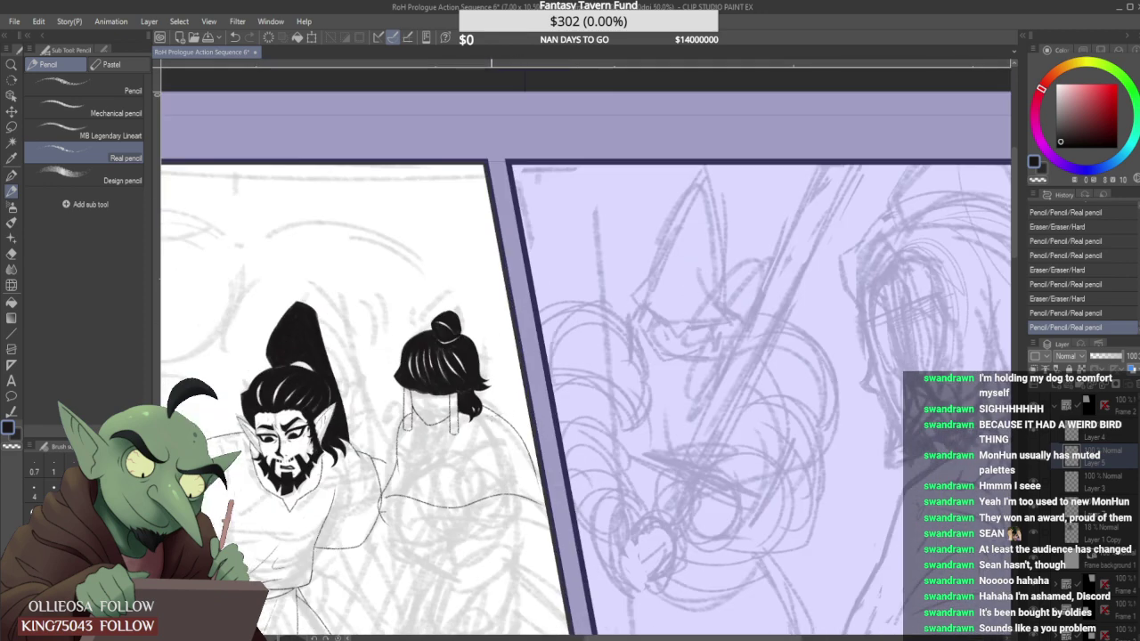
click(485, 409)
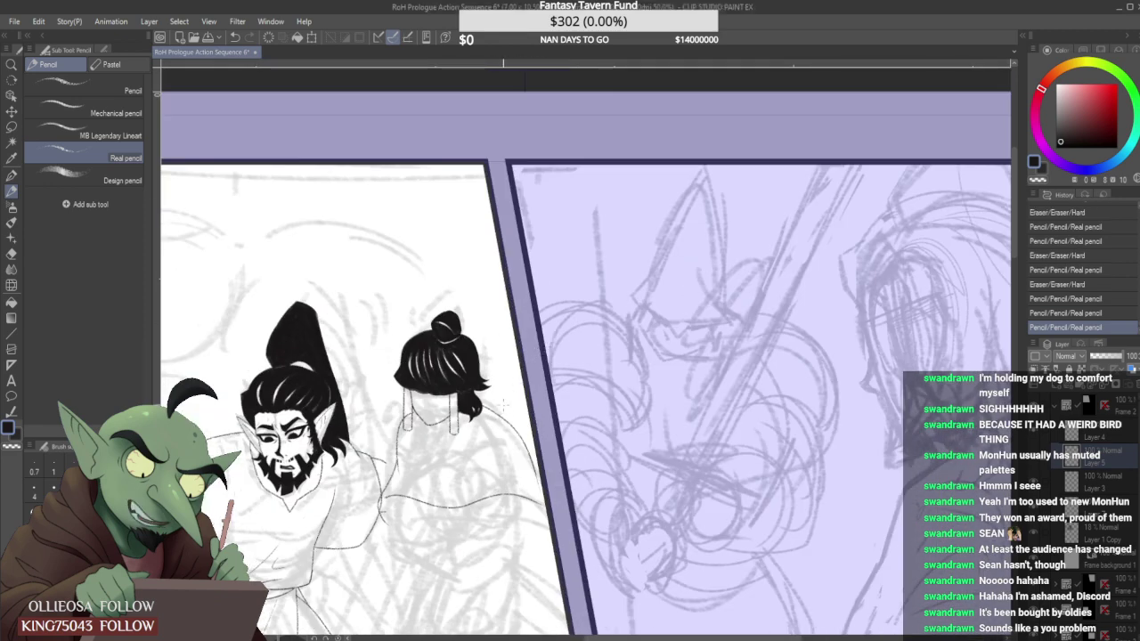
key(ctrl+z)
key(ctrl+z)
drag(481, 404, 521, 485)
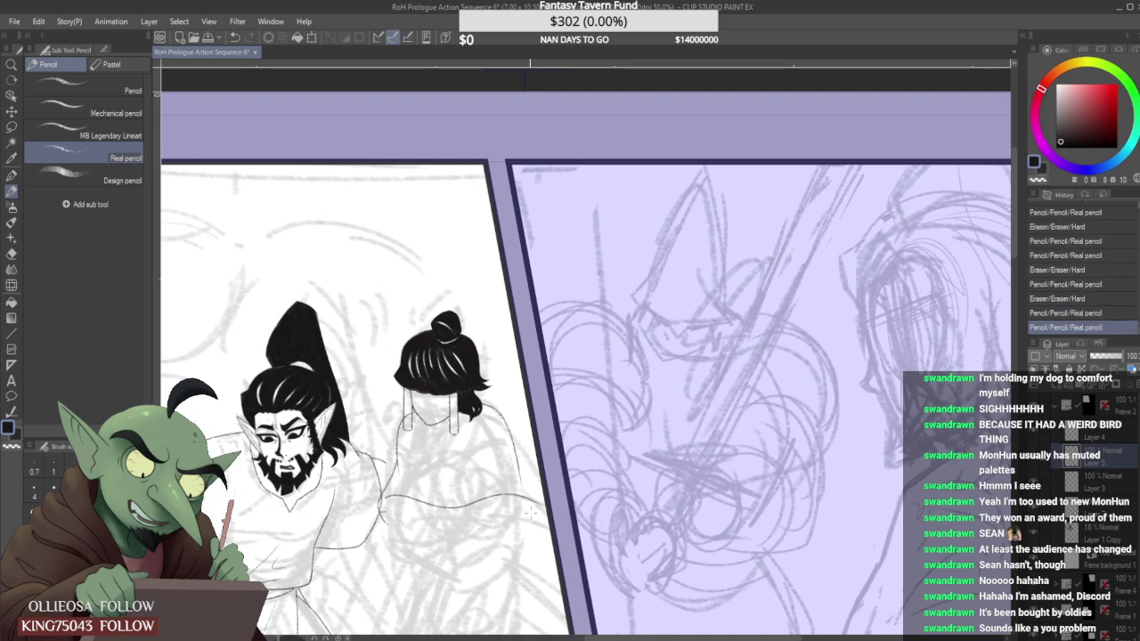
key(ctrl+z)
drag(481, 406, 525, 492)
key(ctrl+z)
key(ctrl+y)
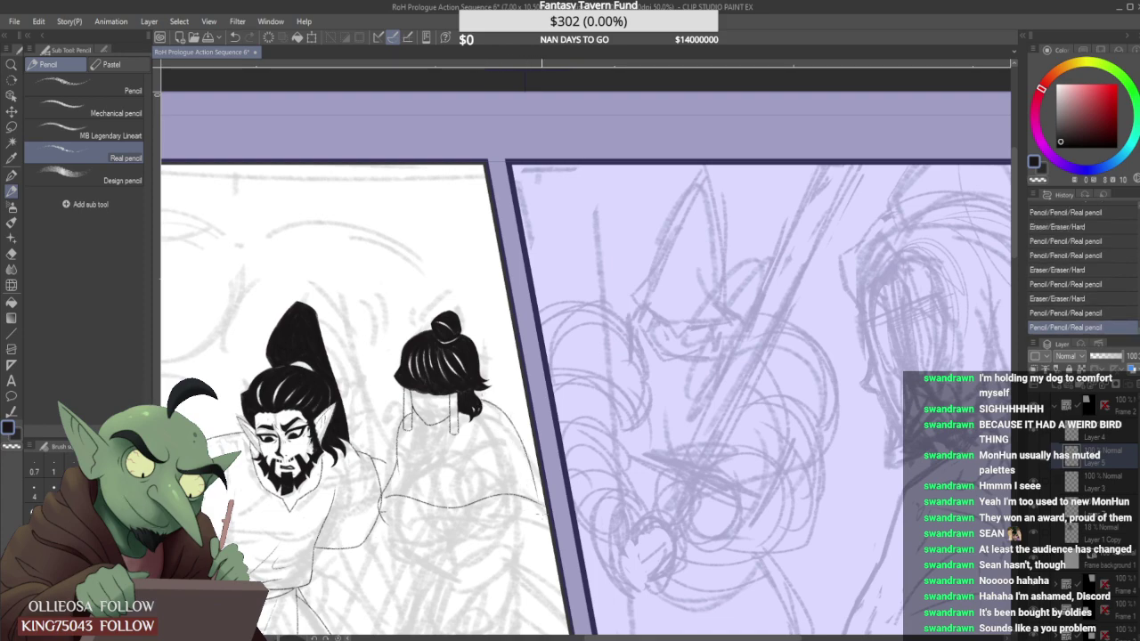
Clean the corner where the far arm line meets the wavy line and add a short inward sleeve curve below it.
scroll(502, 392, down, 4)
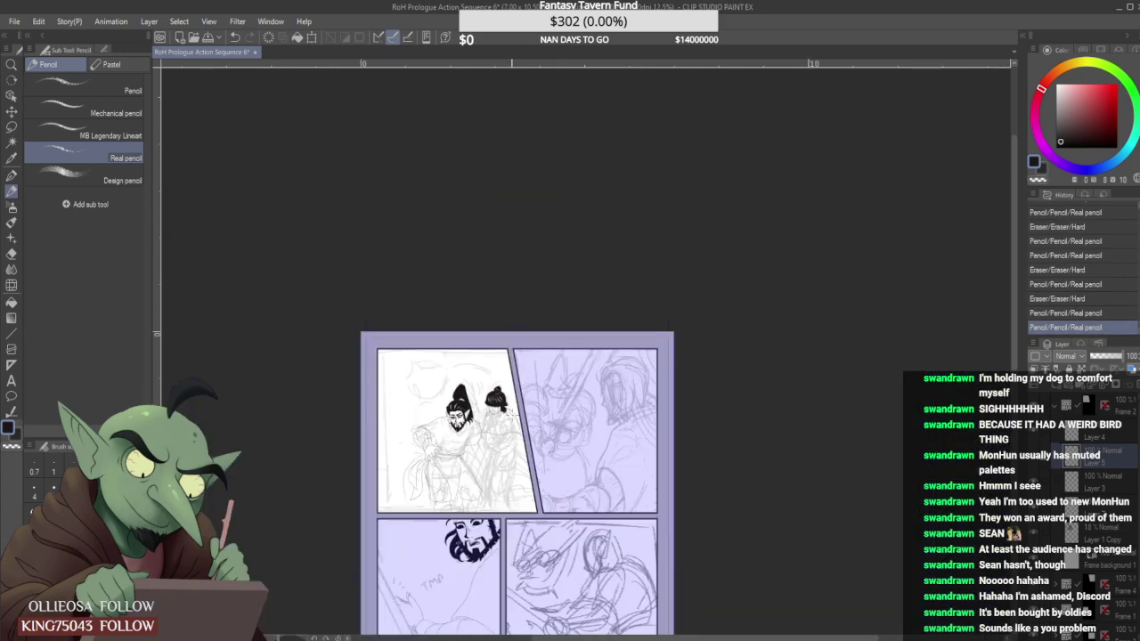
scroll(504, 414, up, 7)
mouse_move(364, 429)
mouse_down()
mouse_move(357, 416)
mouse_move(344, 429)
mouse_move(362, 412)
mouse_up()
scroll(499, 356, down, 3)
scroll(499, 356, up, 4)
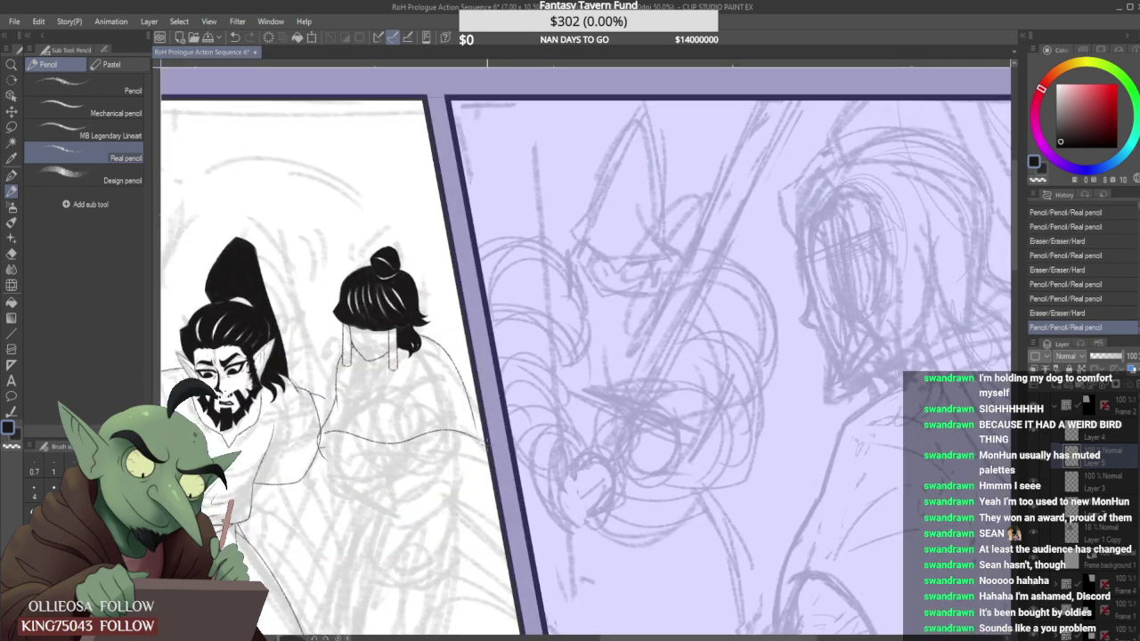
drag(457, 394, 477, 450)
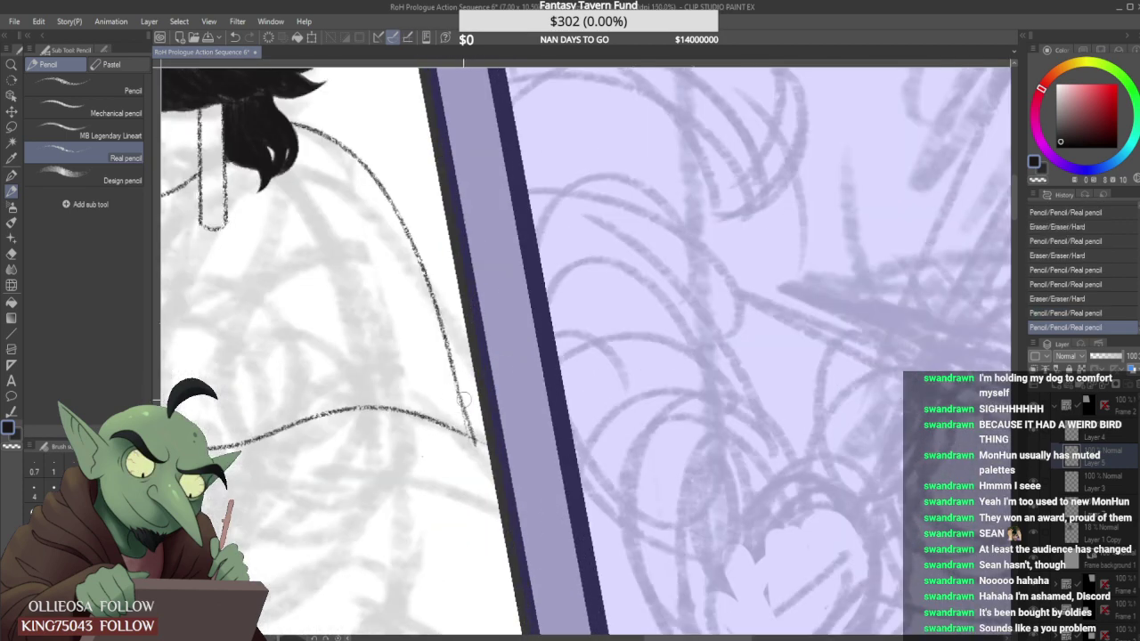
mouse_move(459, 399)
mouse_down()
mouse_move(479, 448)
mouse_move(468, 416)
mouse_move(466, 429)
mouse_move(453, 417)
mouse_move(477, 442)
mouse_move(470, 461)
mouse_move(395, 501)
mouse_up()
scroll(441, 423, down, 4)
scroll(431, 436, up, 3)
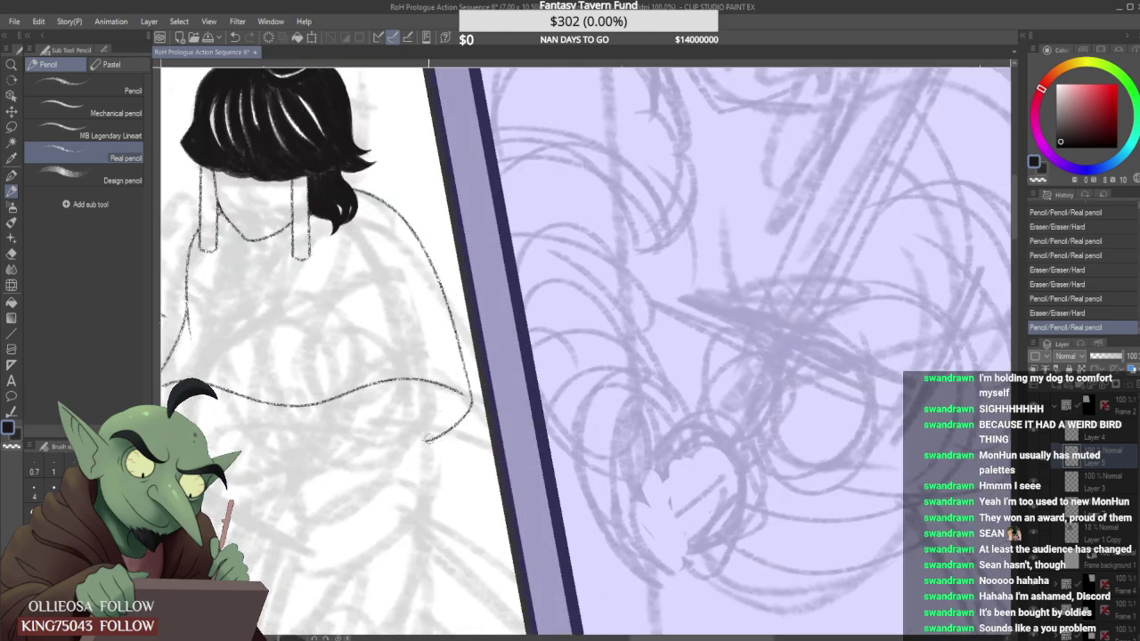
drag(425, 435, 432, 452)
scroll(427, 436, down, 2)
scroll(297, 428, up, 2)
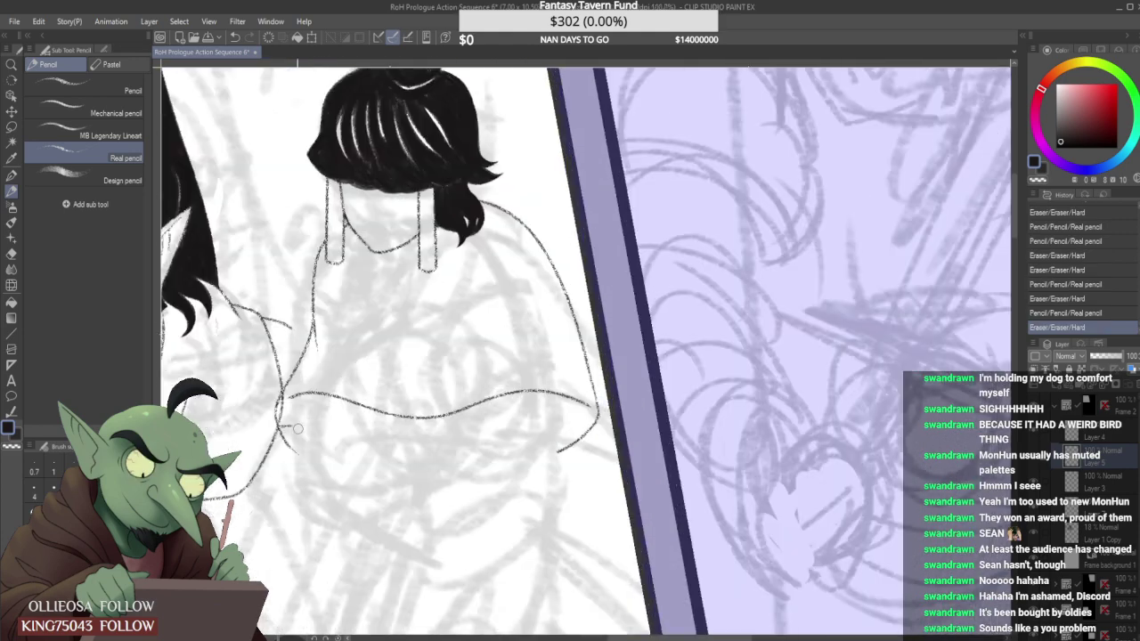
Draw a short, nearly vertical sleeve line beside the near elbow, from the wavy line downward.
drag(294, 425, 300, 455)
scroll(299, 420, down, 1)
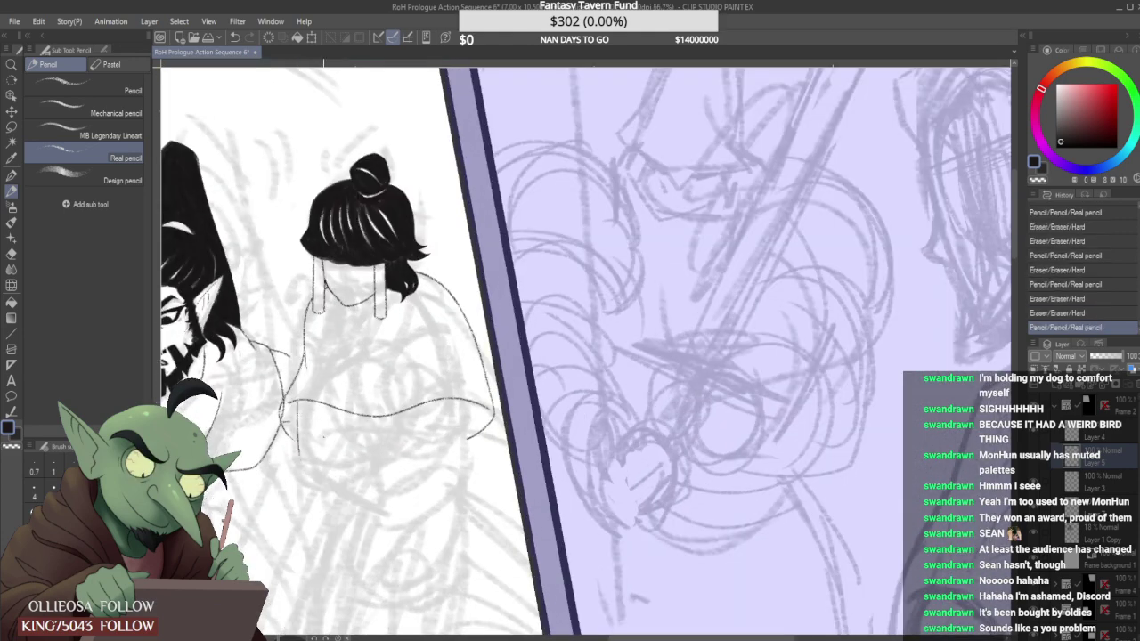
scroll(334, 431, up, 1)
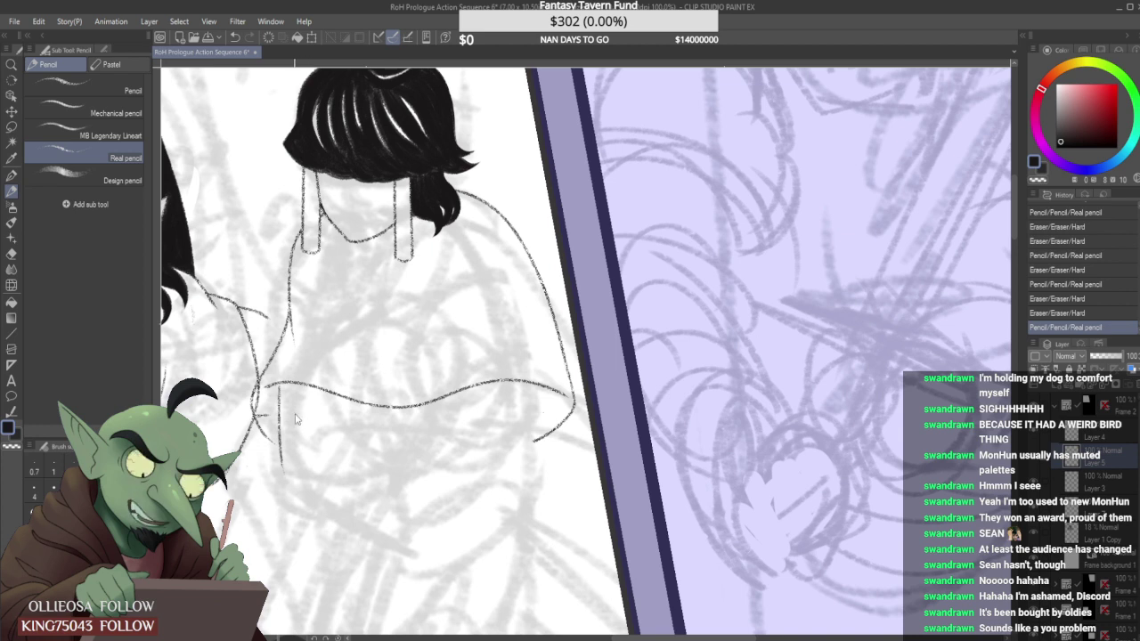
key(ctrl+z)
drag(279, 385, 277, 447)
key(ctrl+z)
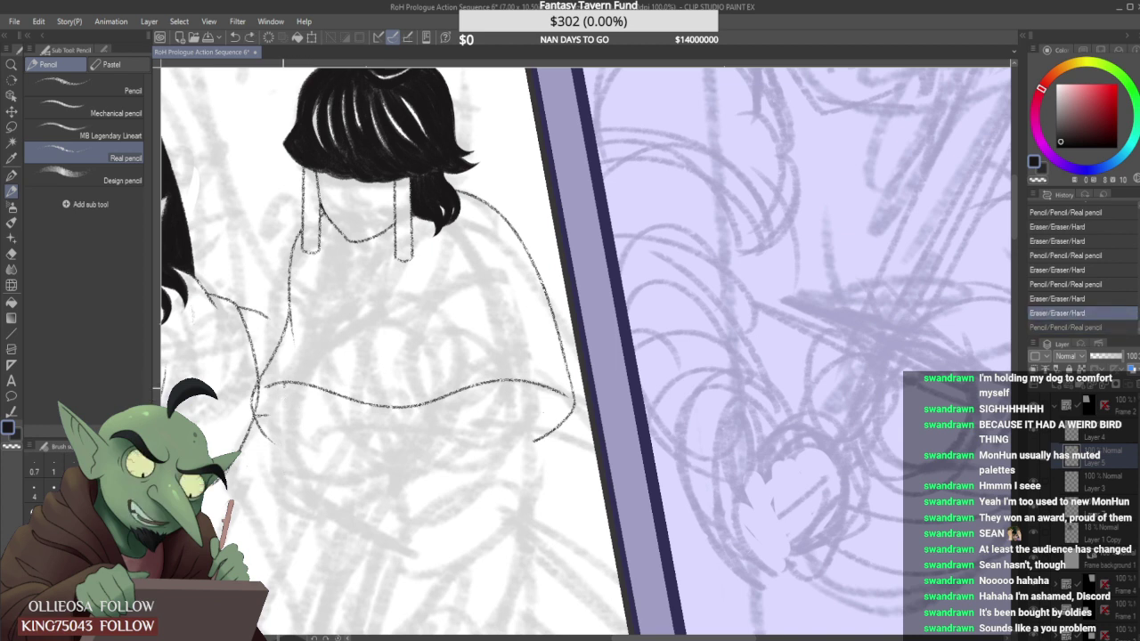
drag(280, 385, 278, 445)
Outline the near forearm crossing diagonally over the torso and erase the part of the wavy line that runs through it.
mouse_move(294, 317)
mouse_down()
mouse_move(315, 354)
mouse_move(317, 273)
mouse_move(308, 451)
mouse_move(347, 438)
mouse_move(497, 323)
mouse_up()
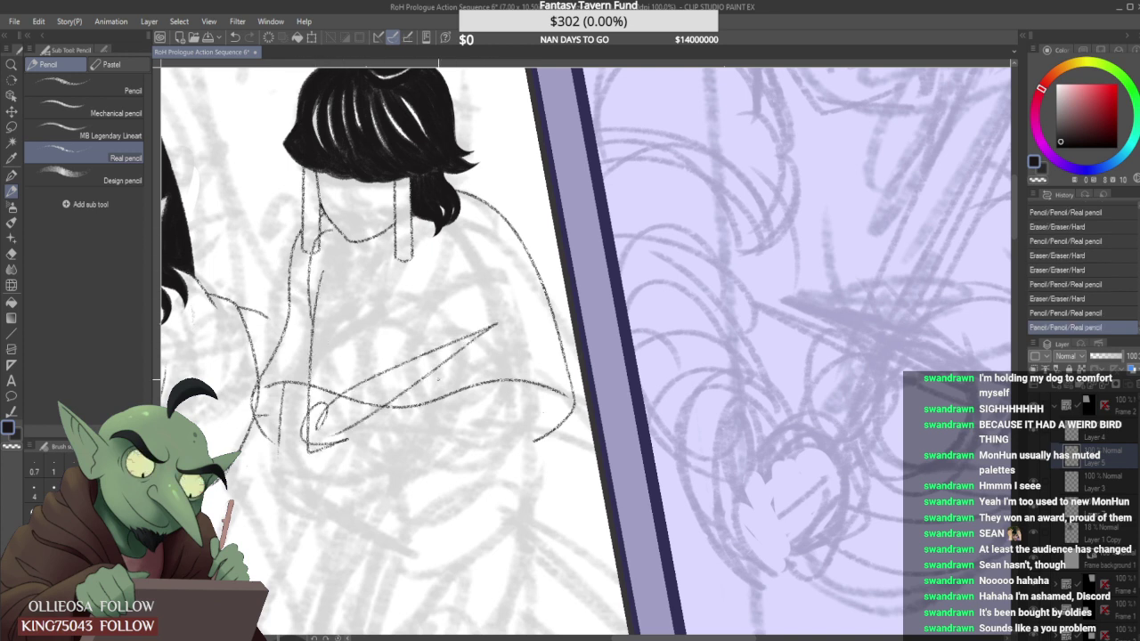
key(ctrl+z)
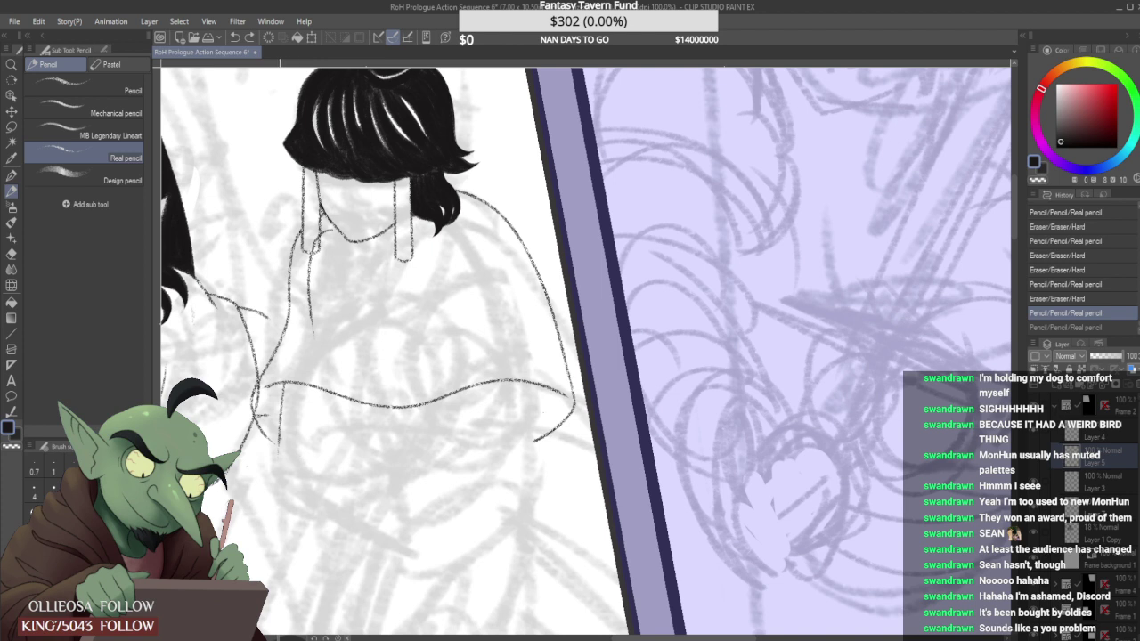
mouse_move(281, 445)
mouse_down()
mouse_move(333, 375)
mouse_move(469, 316)
mouse_up()
drag(488, 382, 463, 390)
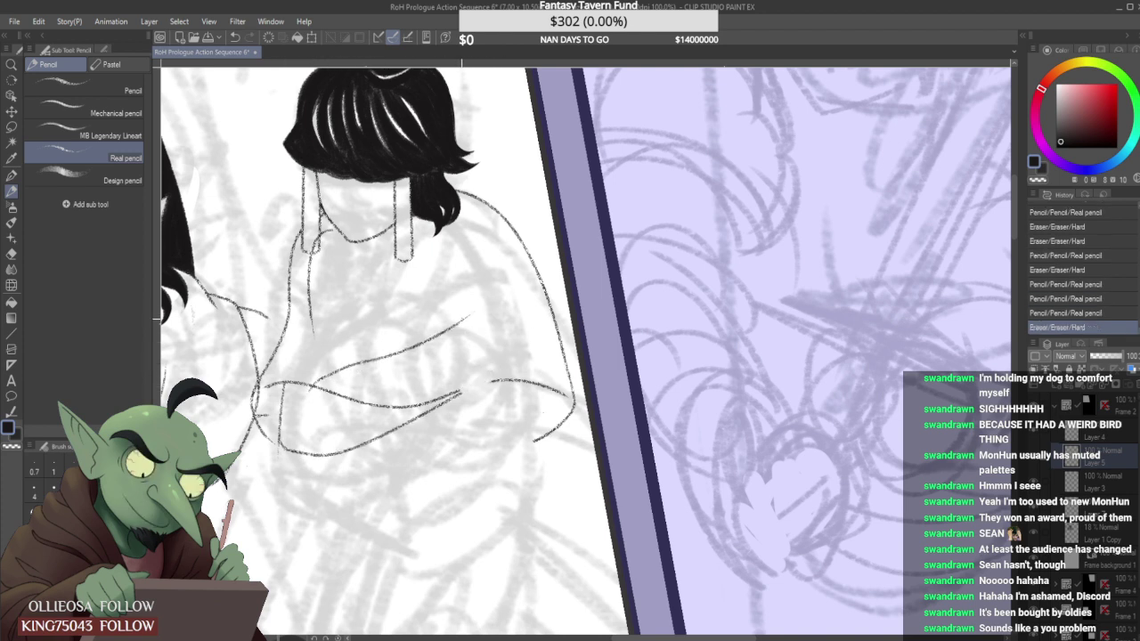
mouse_move(461, 323)
mouse_down()
mouse_move(472, 385)
mouse_move(413, 411)
mouse_move(432, 402)
mouse_move(307, 380)
mouse_move(274, 387)
mouse_move(301, 408)
mouse_up()
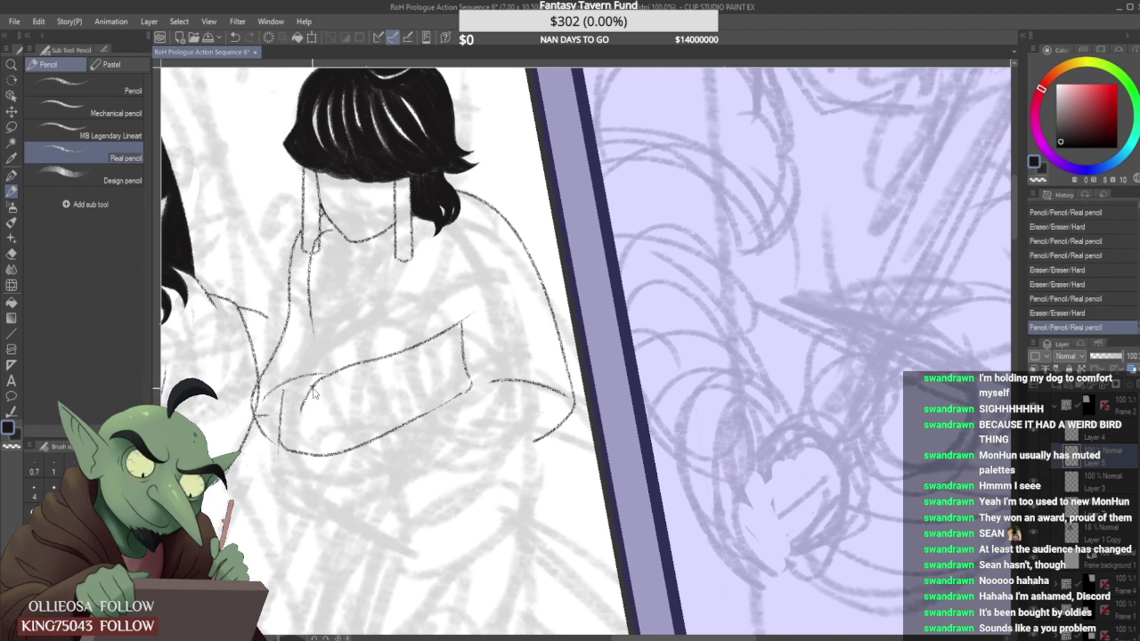
Erase the closing line at the crossed forearm's end and draw a vertical sleeve line inside the far elbow.
key(ctrl+z)
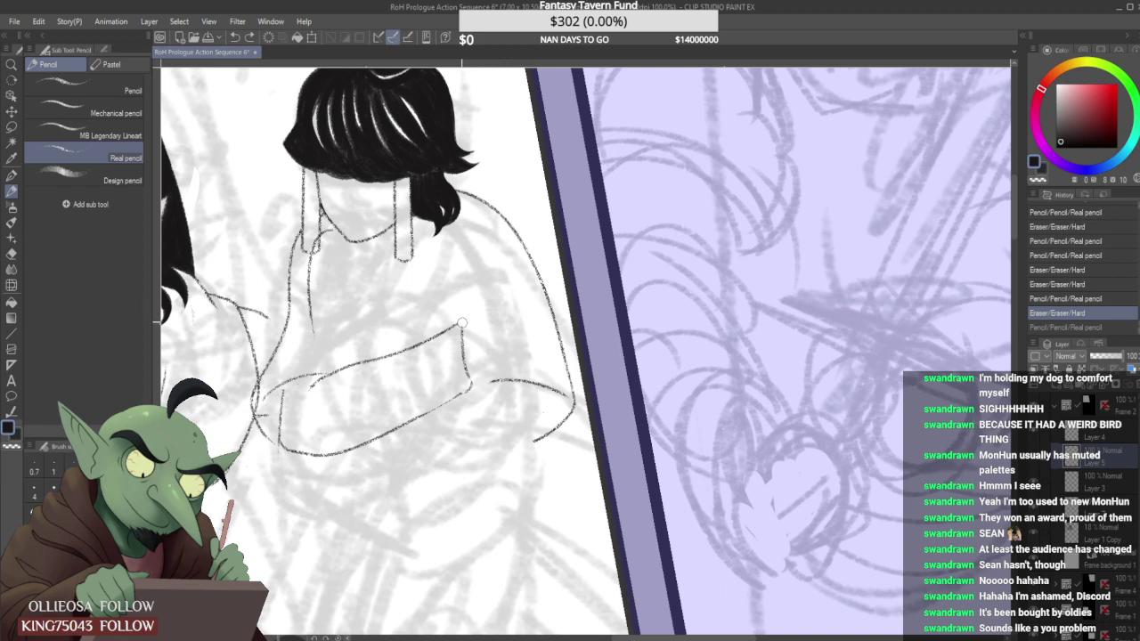
click(462, 324)
scroll(469, 325, up, 2)
mouse_move(441, 324)
mouse_down()
mouse_move(477, 431)
mouse_move(460, 456)
mouse_up()
scroll(471, 367, down, 4)
scroll(468, 359, up, 2)
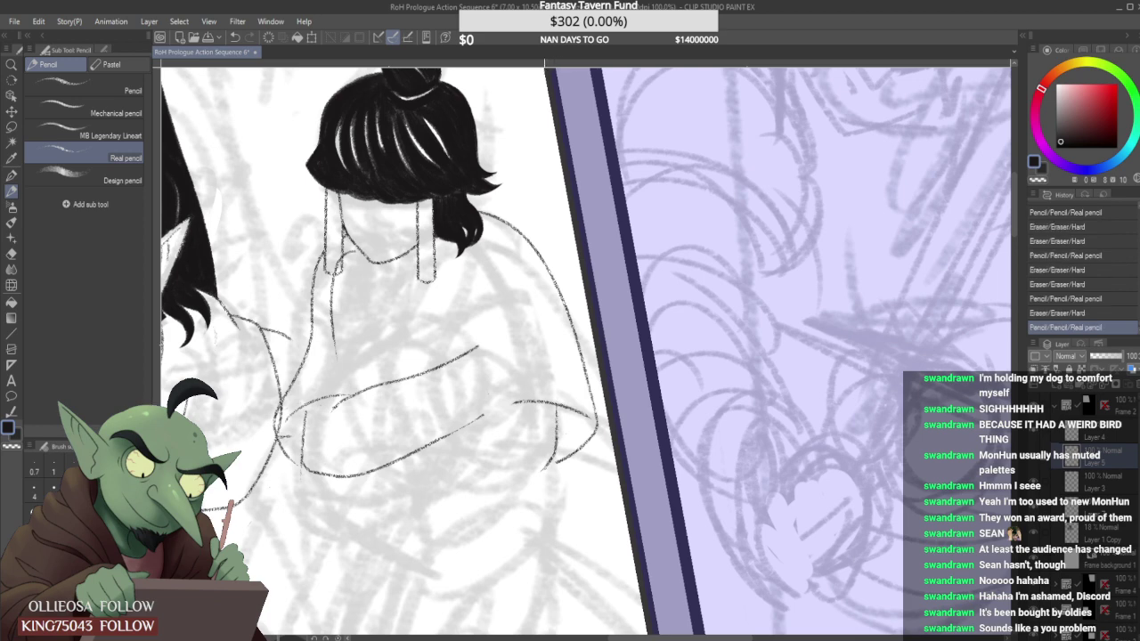
Draw the lower edge of the folded arms from the far sleeve line across to the crossed forearm.
mouse_move(541, 474)
mouse_down()
mouse_move(351, 458)
mouse_move(348, 468)
mouse_move(381, 476)
mouse_up()
scroll(363, 440, up, 1)
scroll(436, 383, down, 5)
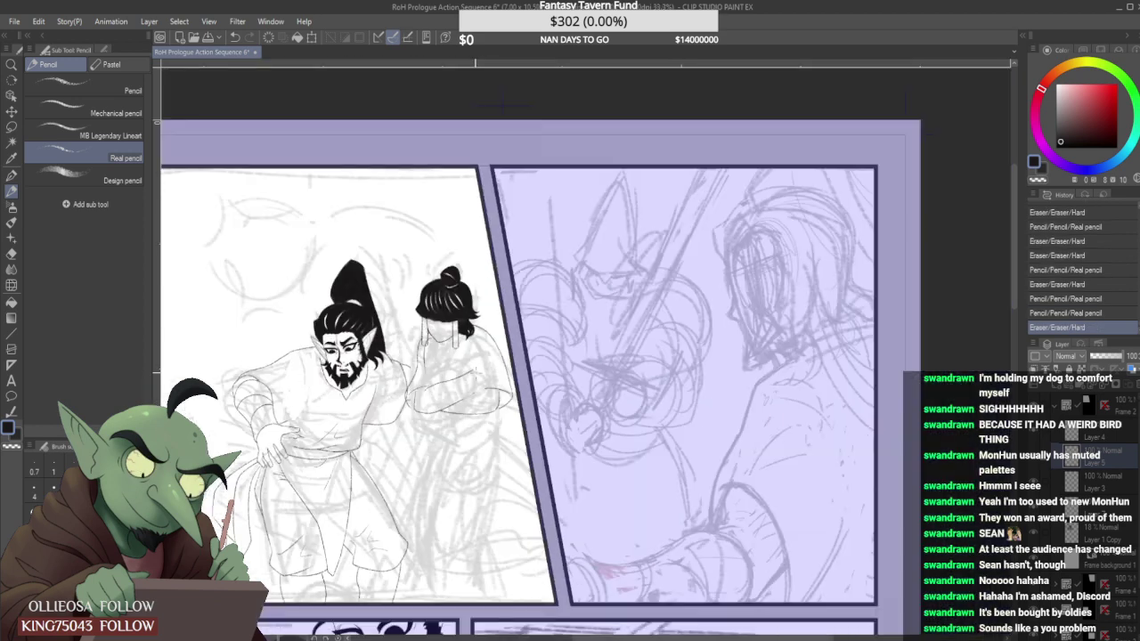
Erase overlapping lines around the near hair lock and neckline, then refine the near sleeve's outline around the elbow.
scroll(436, 351, up, 5)
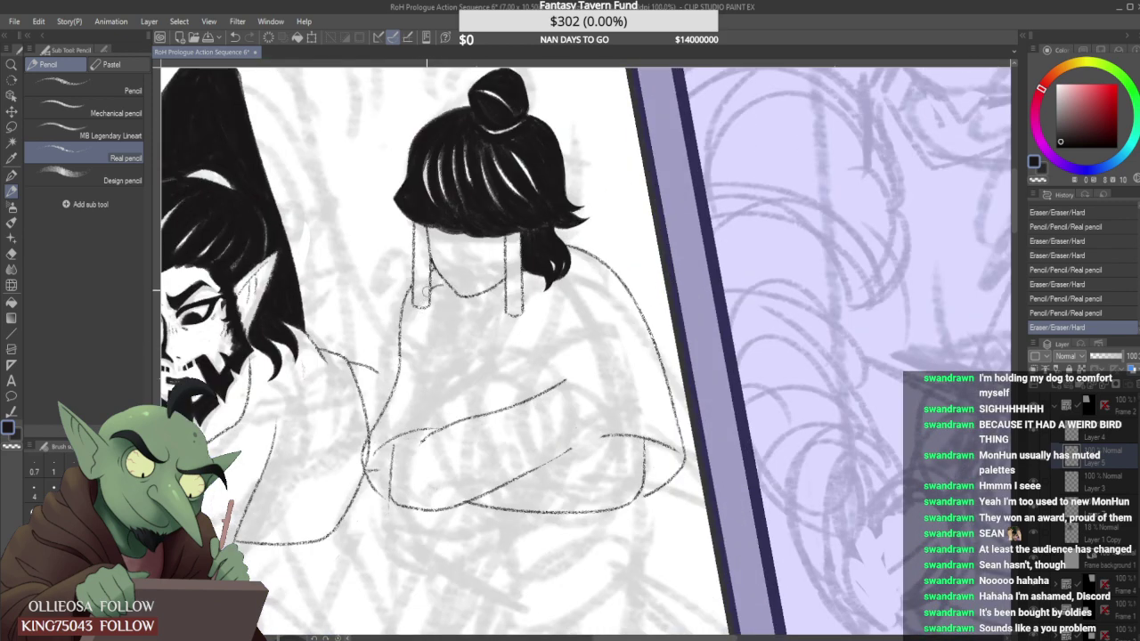
drag(439, 285, 435, 304)
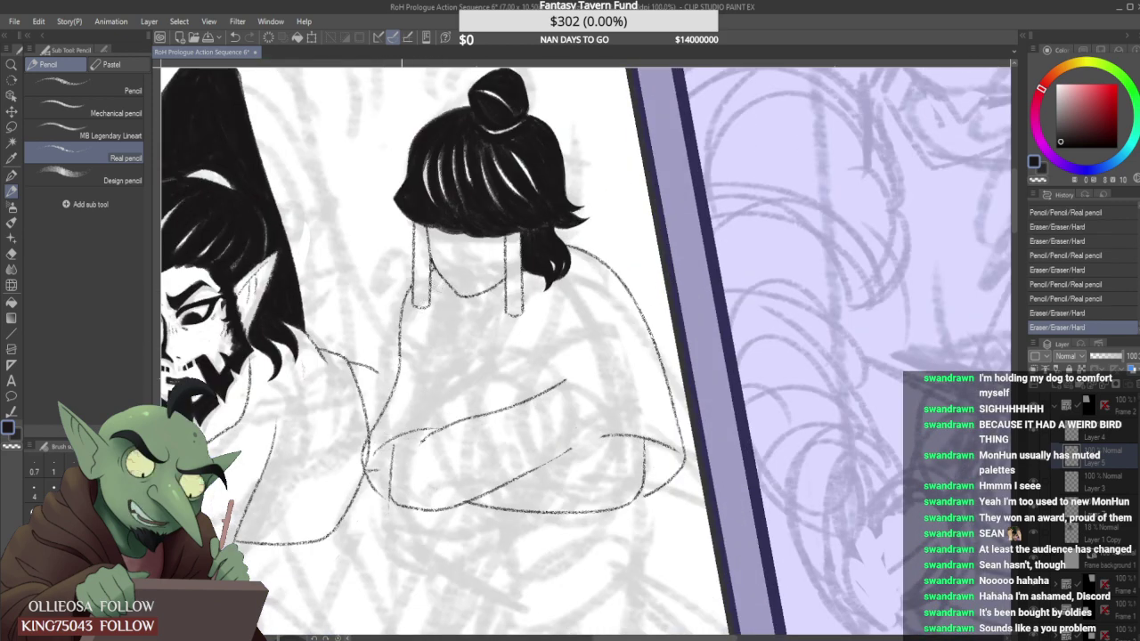
scroll(392, 438, up, 2)
mouse_move(401, 443)
mouse_down()
mouse_move(386, 544)
mouse_move(382, 425)
mouse_move(424, 413)
mouse_up()
drag(366, 435, 362, 446)
mouse_move(391, 556)
mouse_down()
mouse_move(379, 539)
mouse_move(401, 567)
mouse_up()
click(396, 570)
click(397, 571)
scroll(398, 499, down, 1)
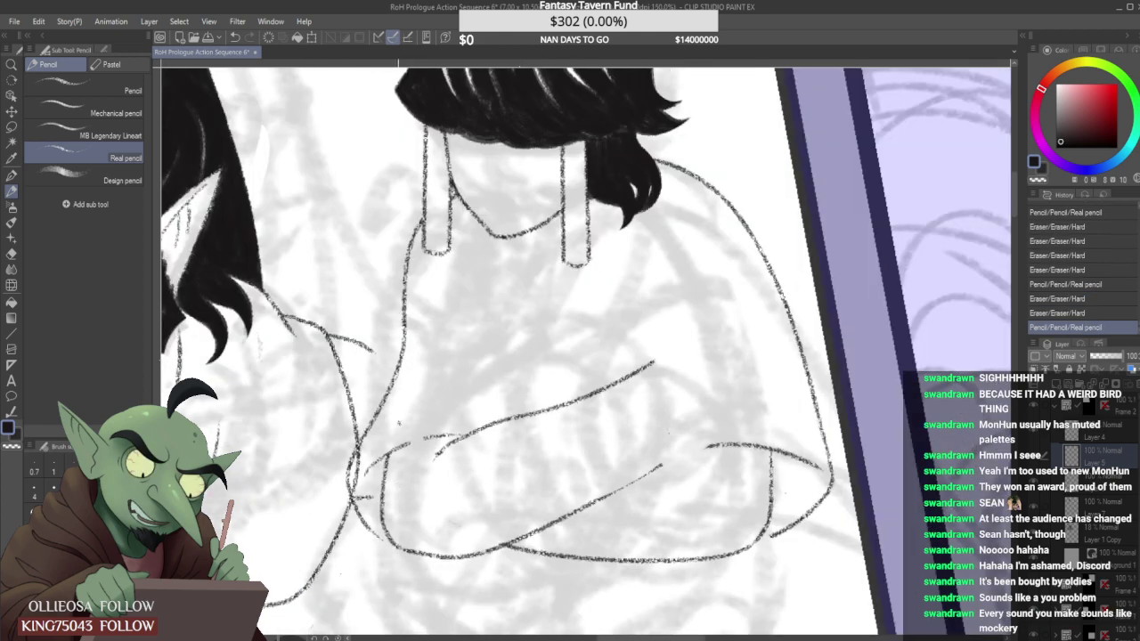
Erase stray marks between the folded arms and refine the tip of the crossed forearm's lower line.
scroll(397, 424, down, 4)
scroll(495, 398, up, 5)
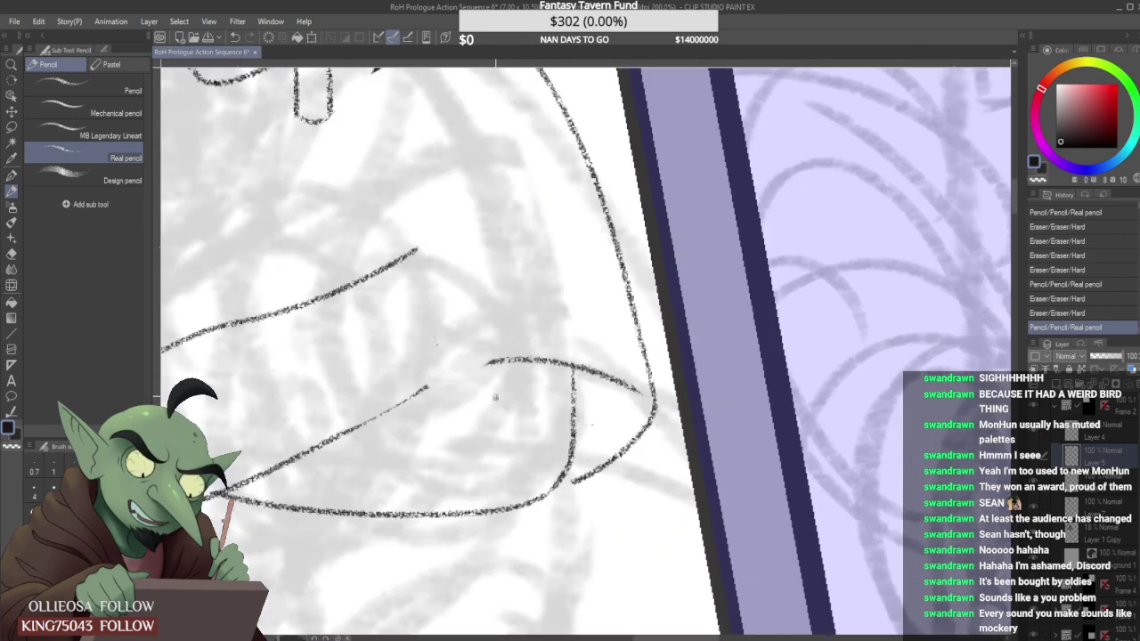
mouse_move(485, 372)
mouse_down()
mouse_move(534, 439)
mouse_move(486, 383)
mouse_move(528, 406)
mouse_up()
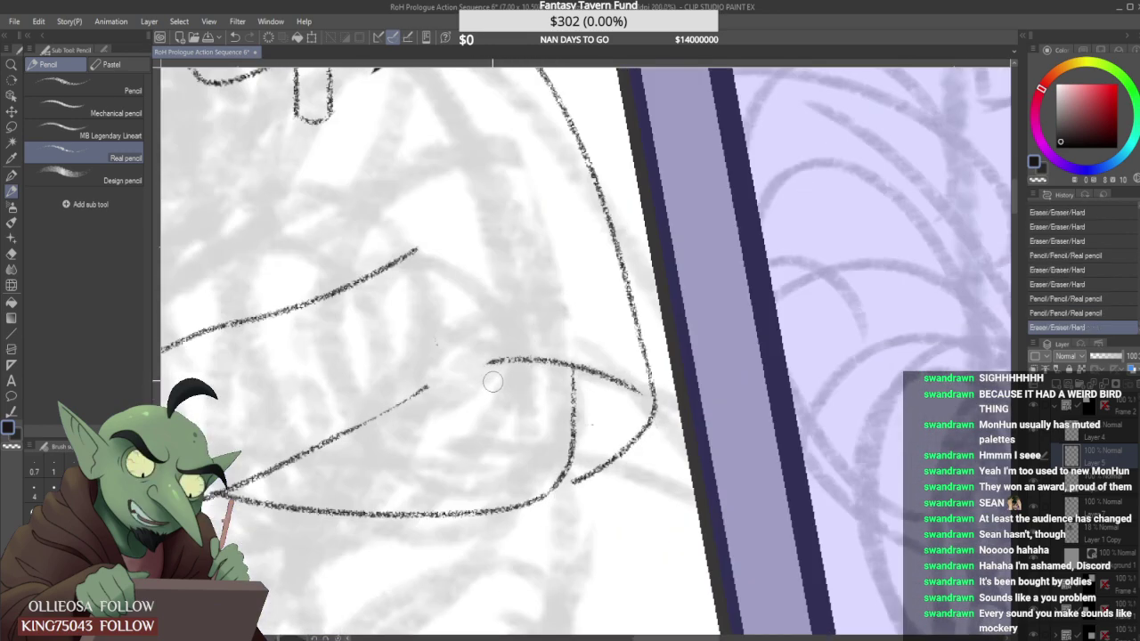
scroll(478, 374, down, 2)
scroll(461, 381, up, 1)
scroll(451, 381, up, 1)
mouse_move(452, 380)
mouse_down()
mouse_move(397, 414)
mouse_move(471, 366)
mouse_move(392, 416)
mouse_move(481, 369)
mouse_move(471, 356)
mouse_up()
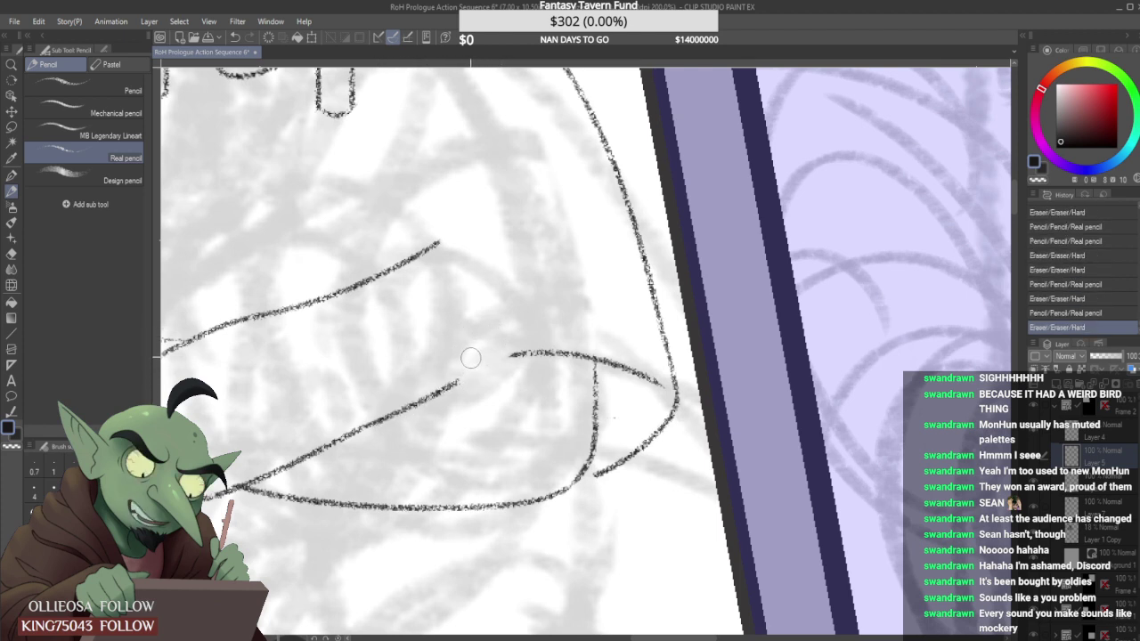
click(461, 372)
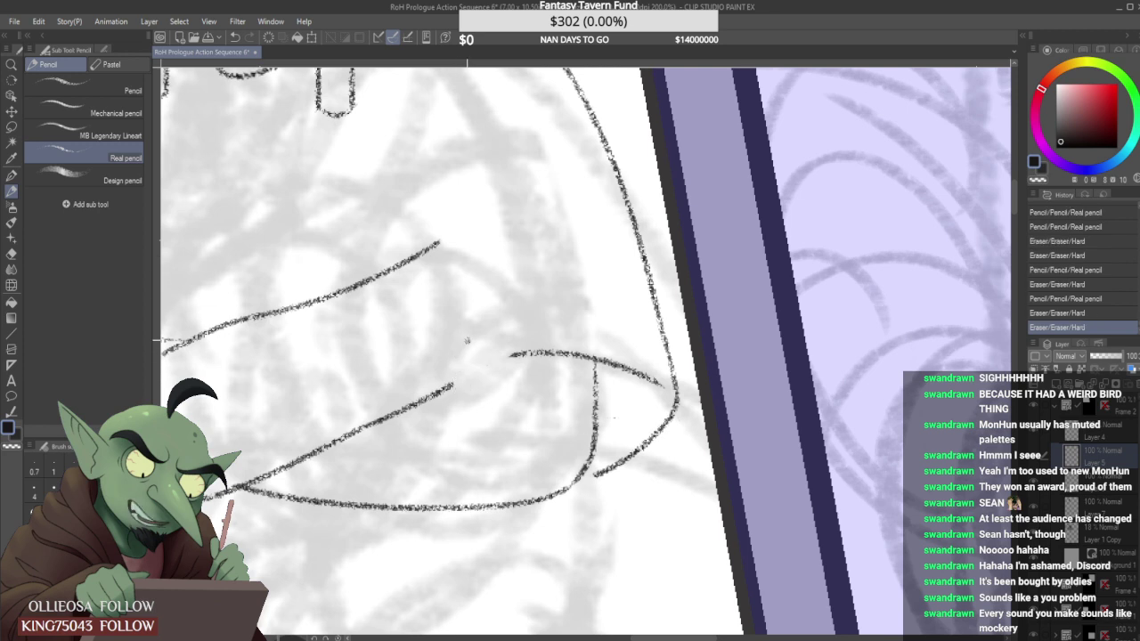
mouse_move(452, 384)
mouse_down()
mouse_move(413, 402)
mouse_move(484, 372)
mouse_move(394, 414)
mouse_move(458, 381)
mouse_up()
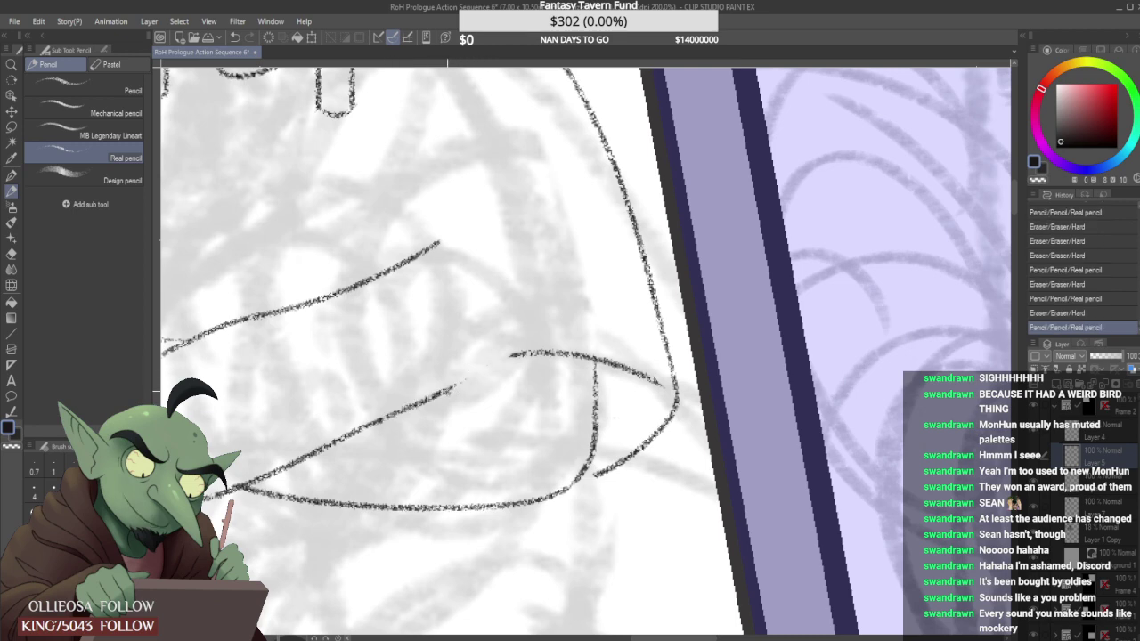
Undo the trial robe line below the folded arms and erase the stray end at the far sleeve's lower corner.
scroll(461, 349, down, 5)
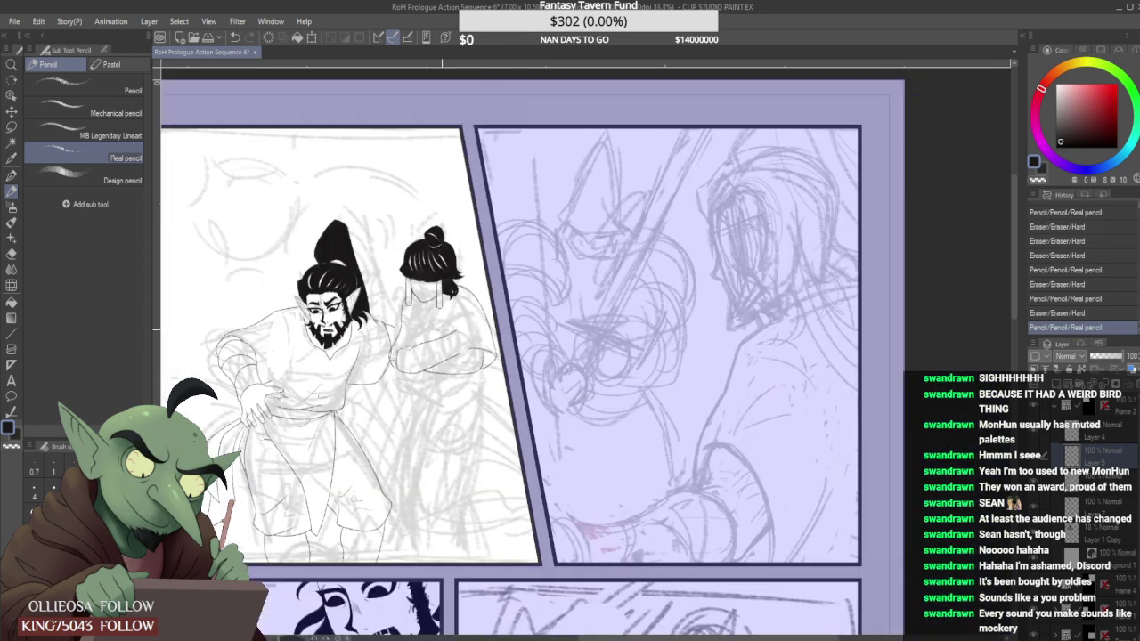
scroll(423, 389, up, 1)
scroll(403, 374, down, 1)
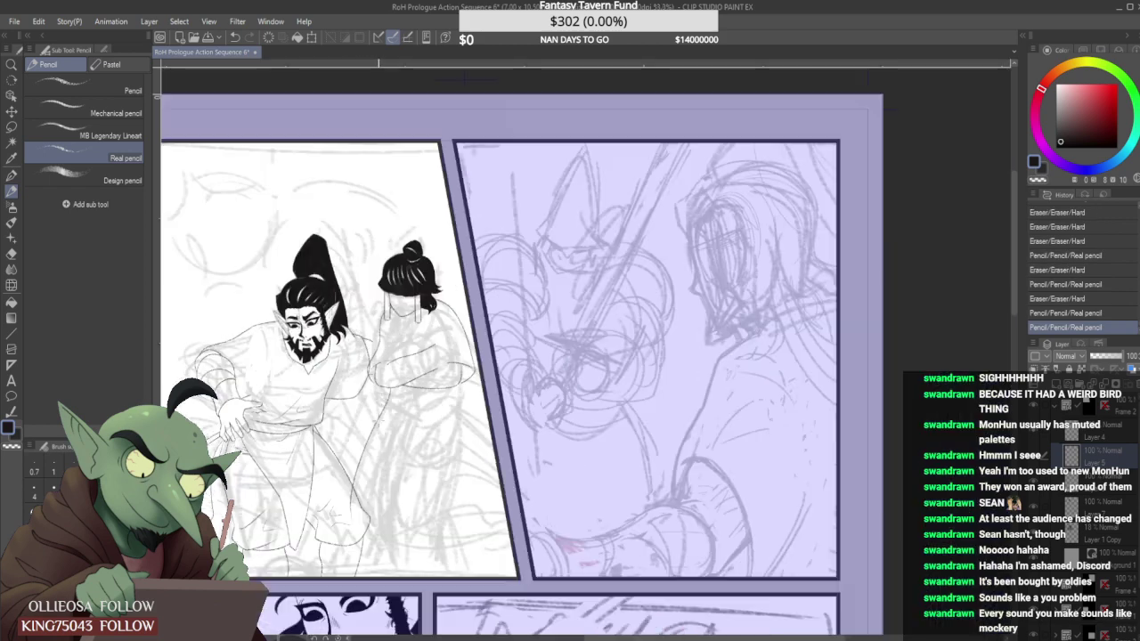
scroll(403, 374, up, 2)
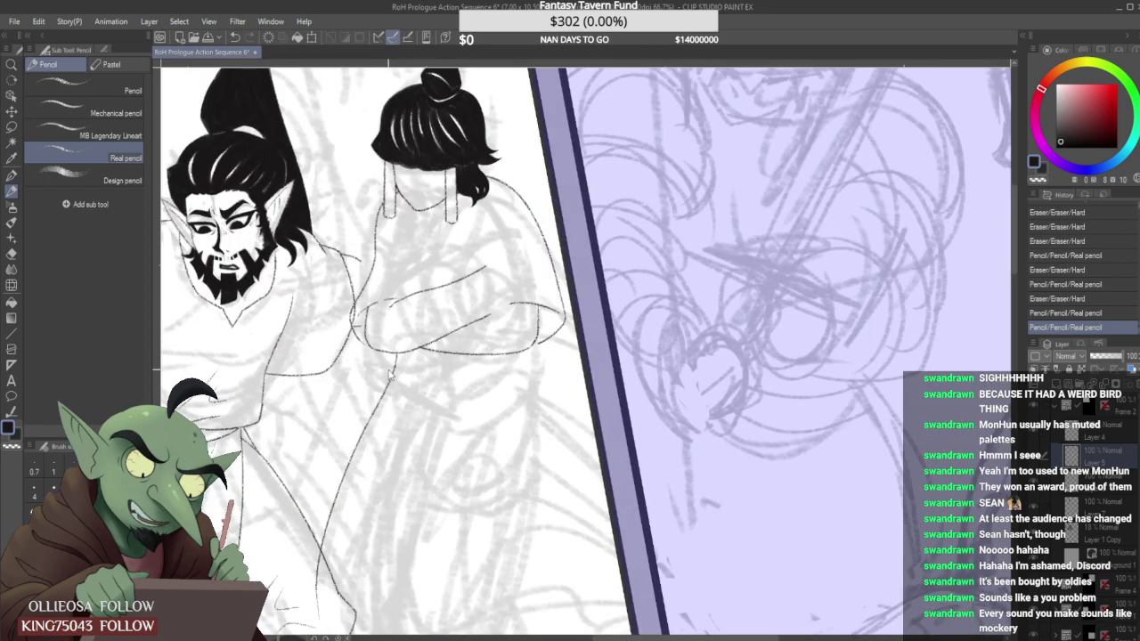
key(ctrl+z)
drag(537, 352, 537, 345)
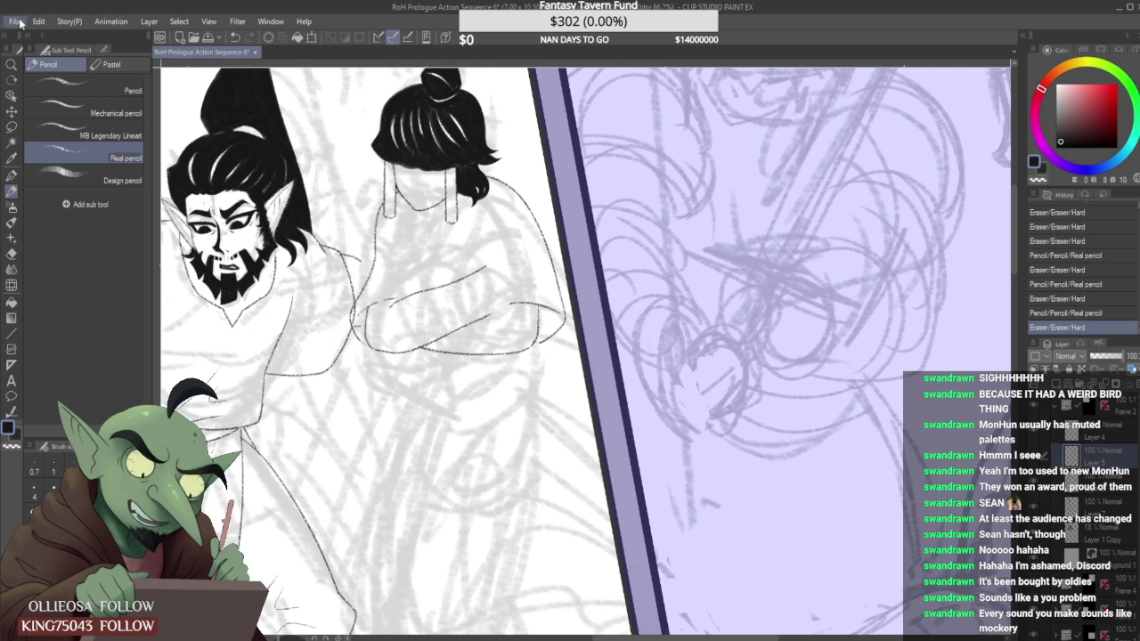
Open the RoH Prologue Action Sequence 3 page alongside the current page.
click(44, 70)
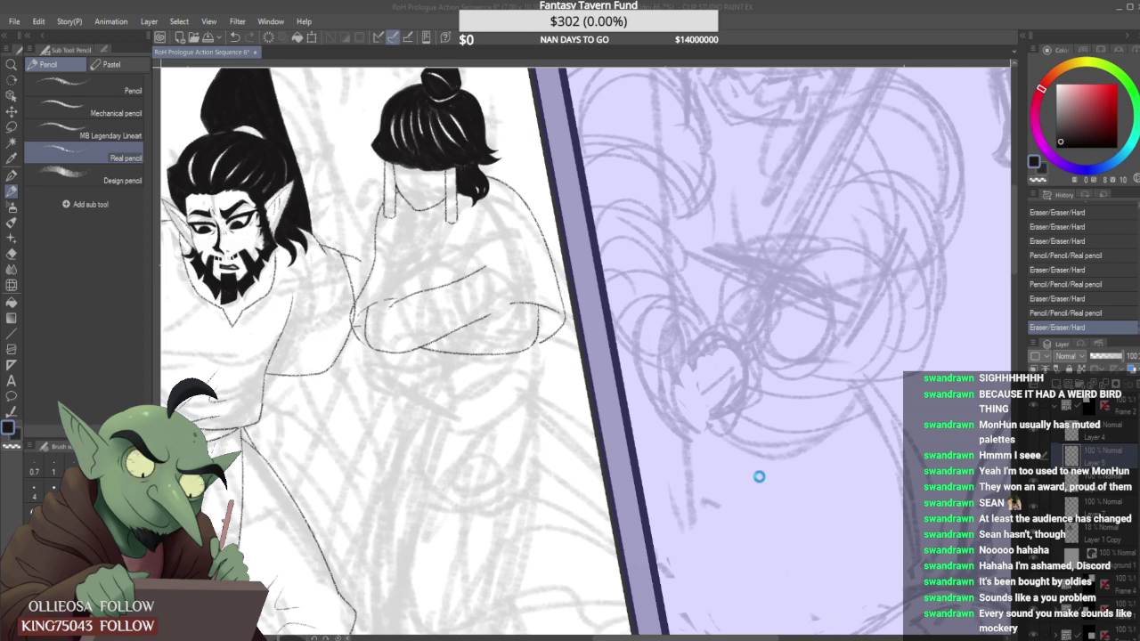
scroll(727, 474, up, 2)
scroll(725, 473, up, 1)
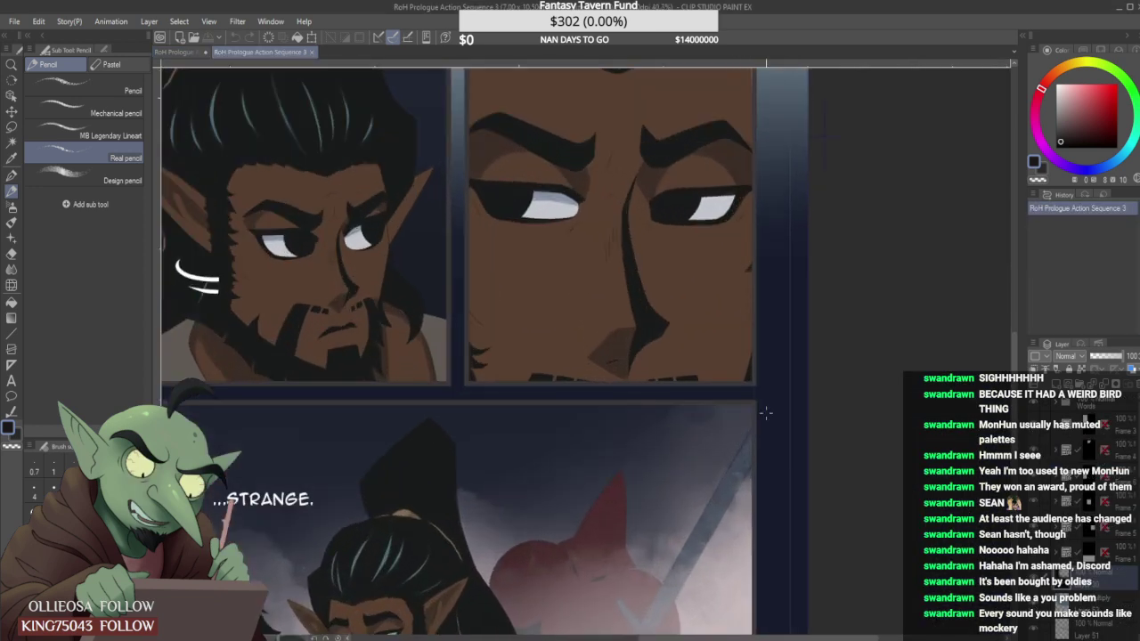
Examine the full-figure clothing on the RoH Prologue Action Sequence 3 page, and return to the Action Sequence 6 page.
scroll(1008, 291, up, 5)
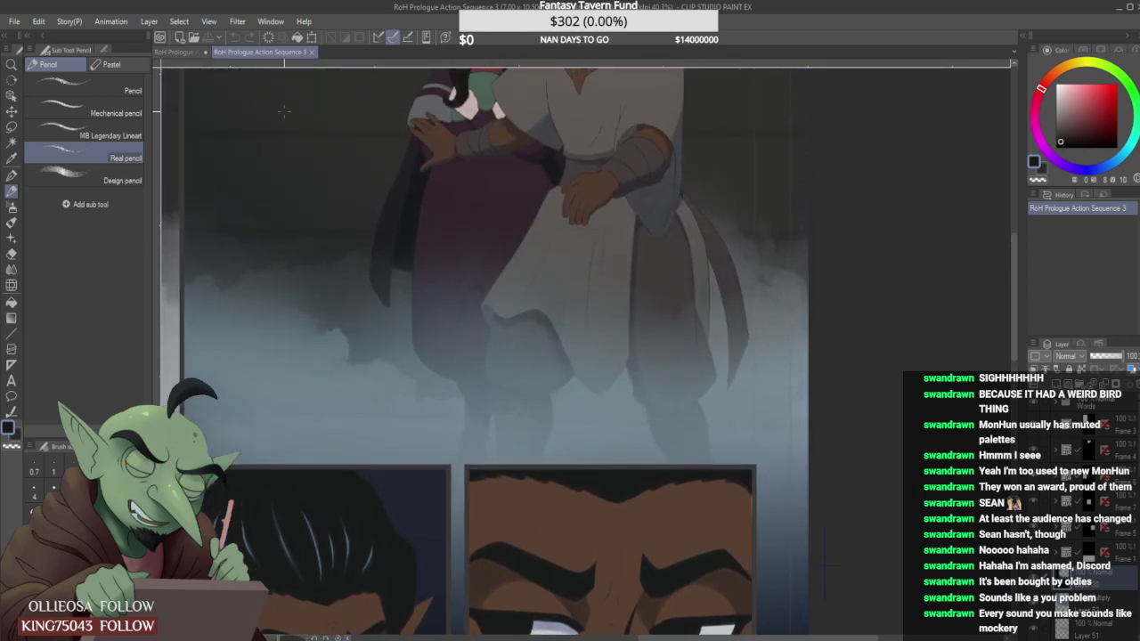
click(178, 52)
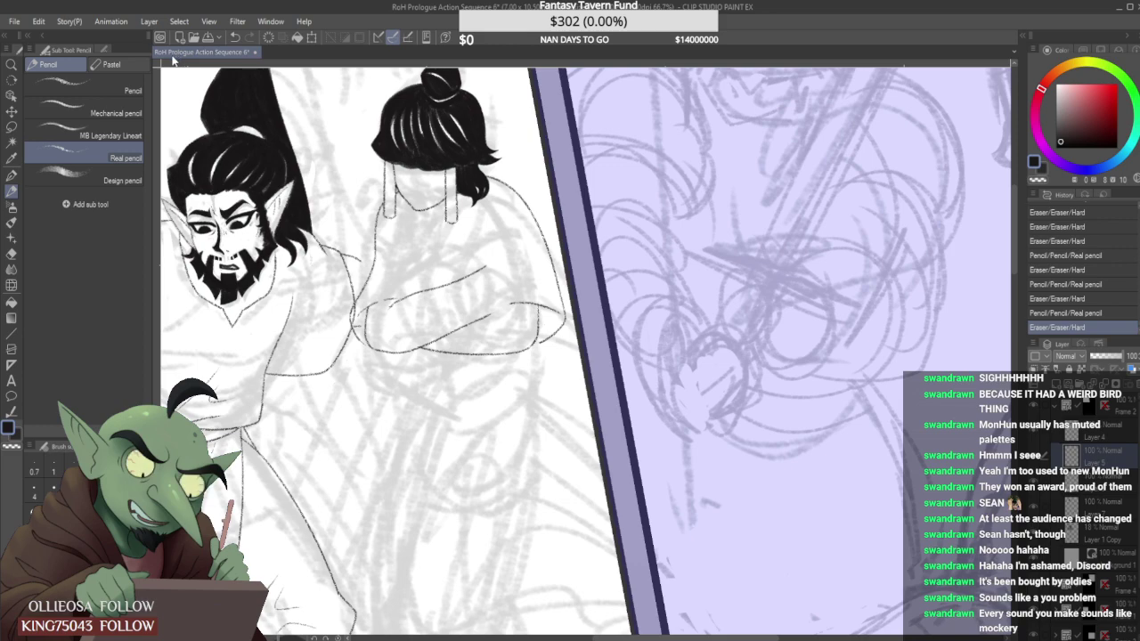
scroll(464, 276, down, 5)
scroll(444, 307, up, 4)
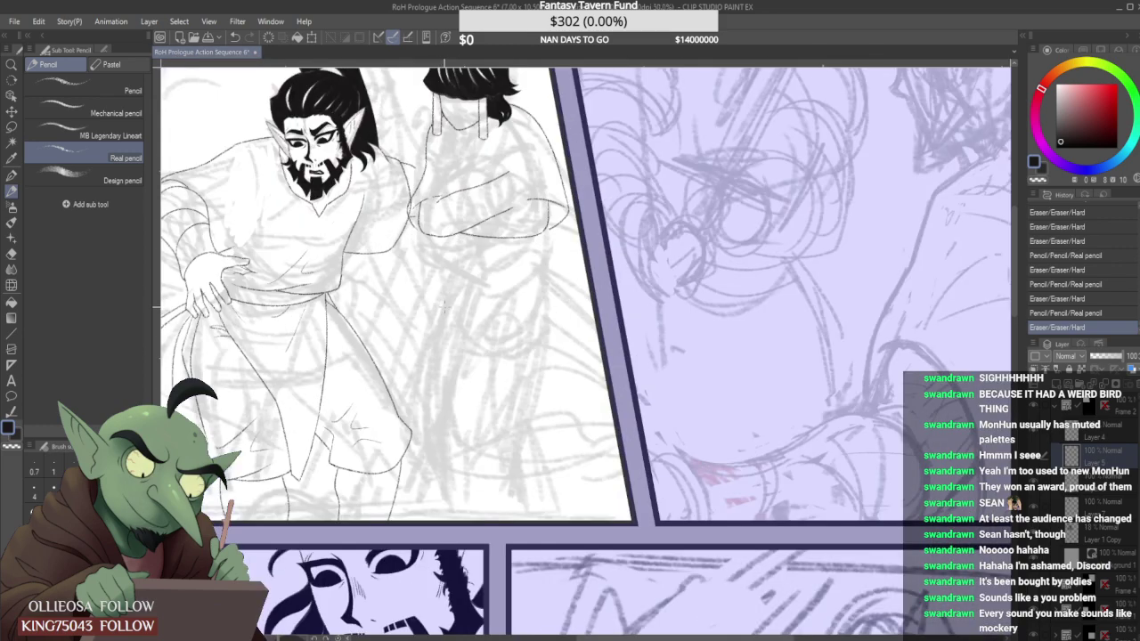
Outline both sides of the second figure's robe below the folded arms, ending the near edge in a short curve behind the first figure's knee.
drag(437, 238, 409, 401)
scroll(472, 316, down, 2)
scroll(542, 254, up, 2)
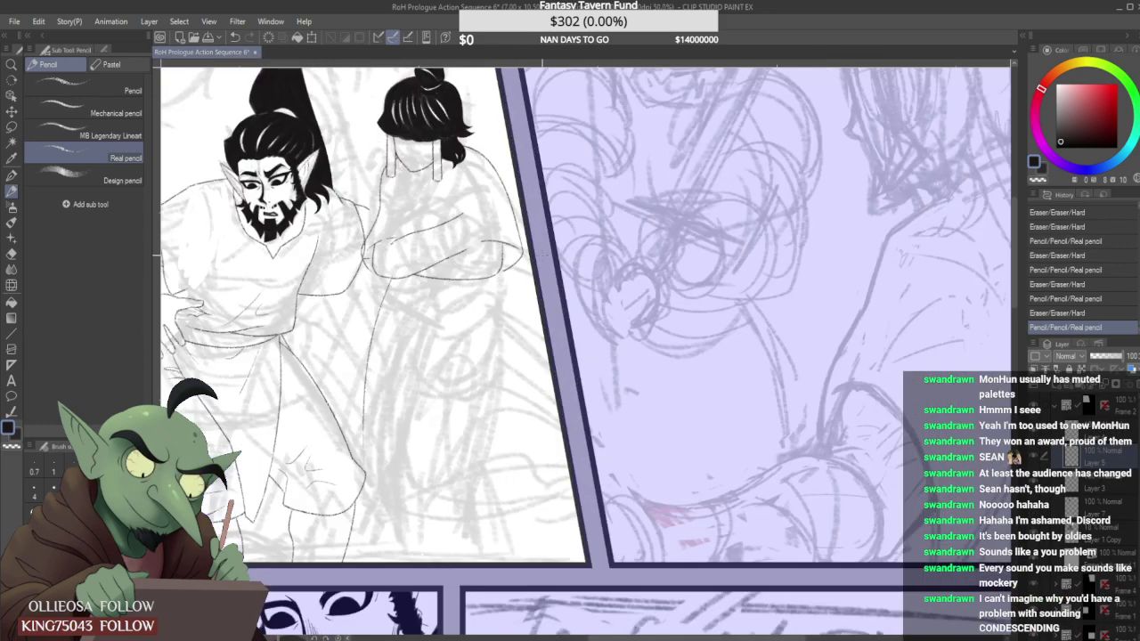
drag(509, 266, 587, 481)
scroll(515, 396, up, 4)
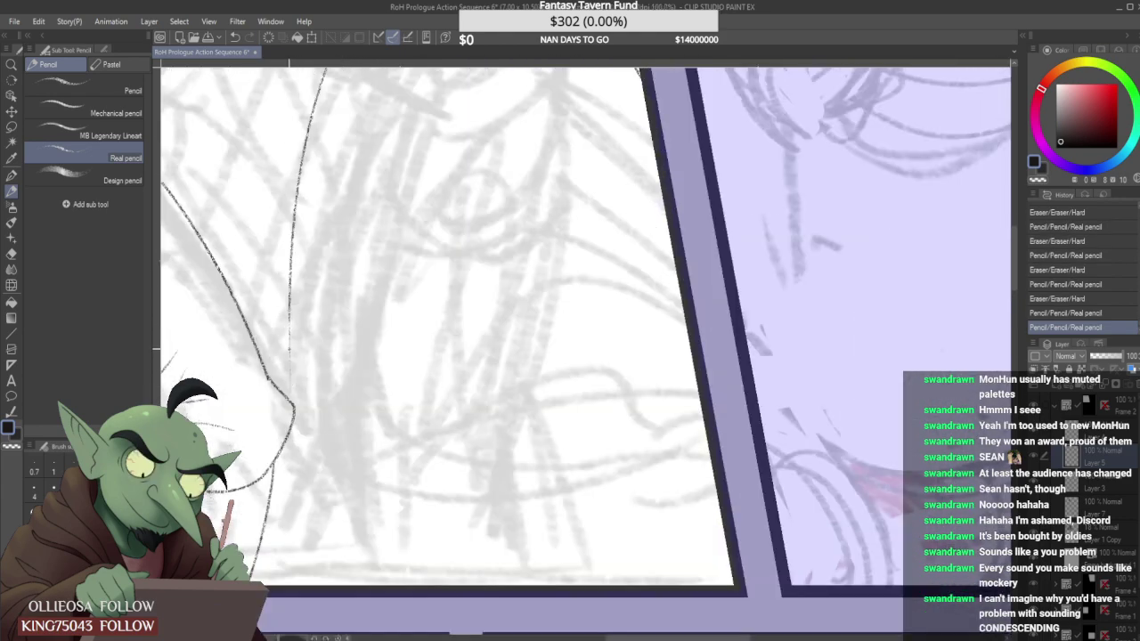
drag(288, 349, 293, 406)
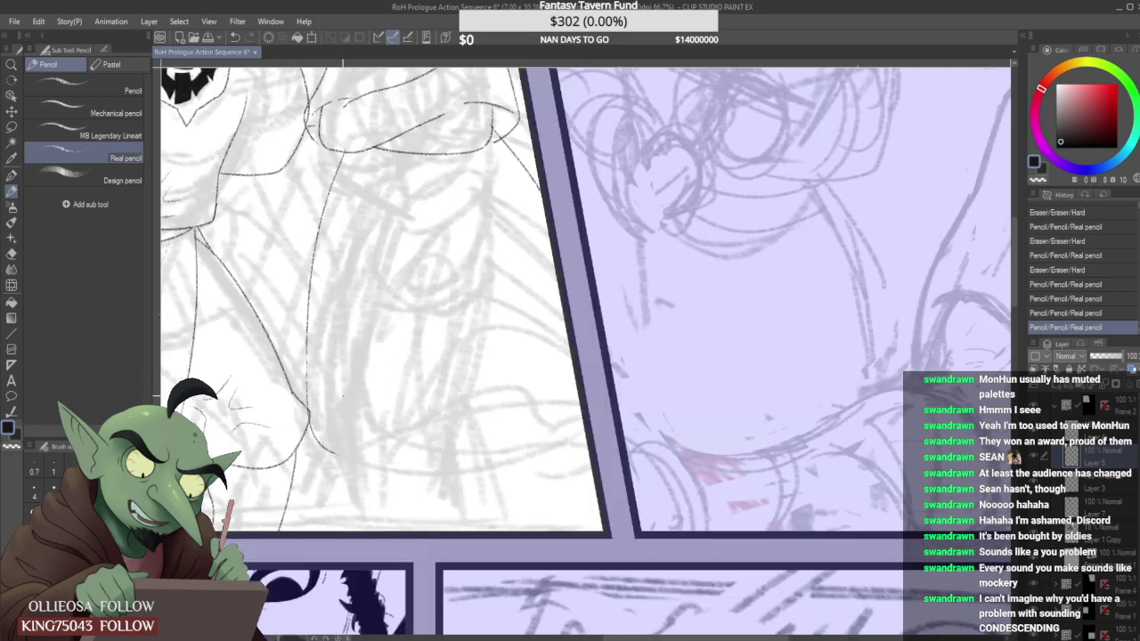
scroll(338, 448, down, 2)
scroll(321, 428, up, 2)
mouse_move(334, 454)
mouse_down()
mouse_move(322, 431)
mouse_move(358, 492)
mouse_up()
Draw a wavy hem across the second figure's robe from its near edge to the panel border, and try a vertical fold above it.
scroll(327, 437, down, 3)
scroll(323, 409, up, 1)
mouse_move(316, 440)
mouse_down()
mouse_move(390, 383)
mouse_move(481, 367)
mouse_up()
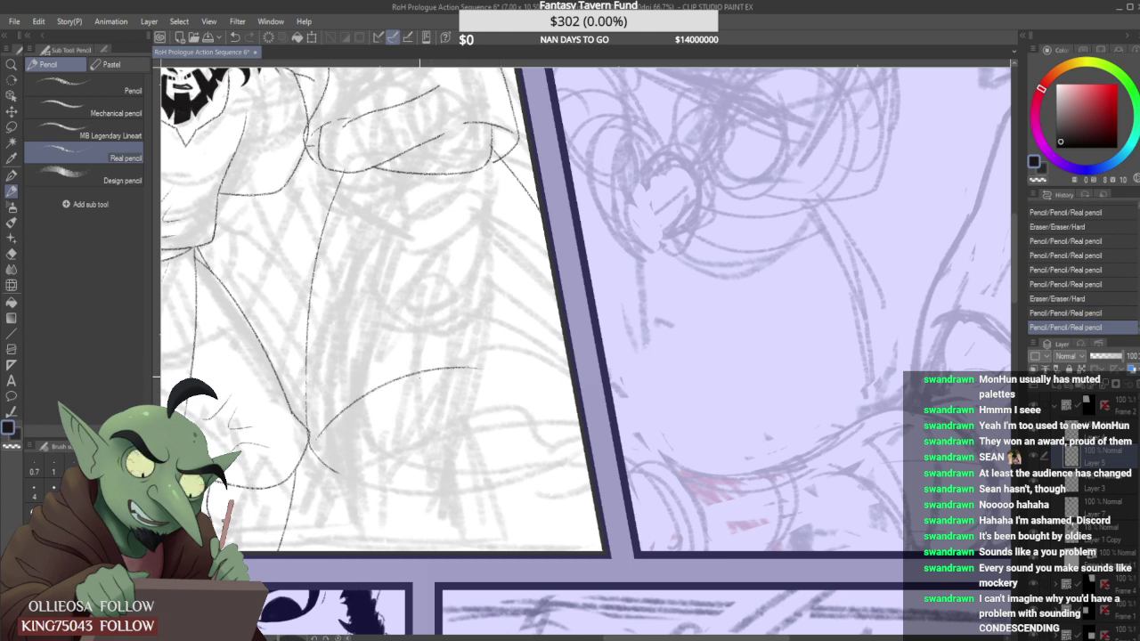
key(ctrl+z)
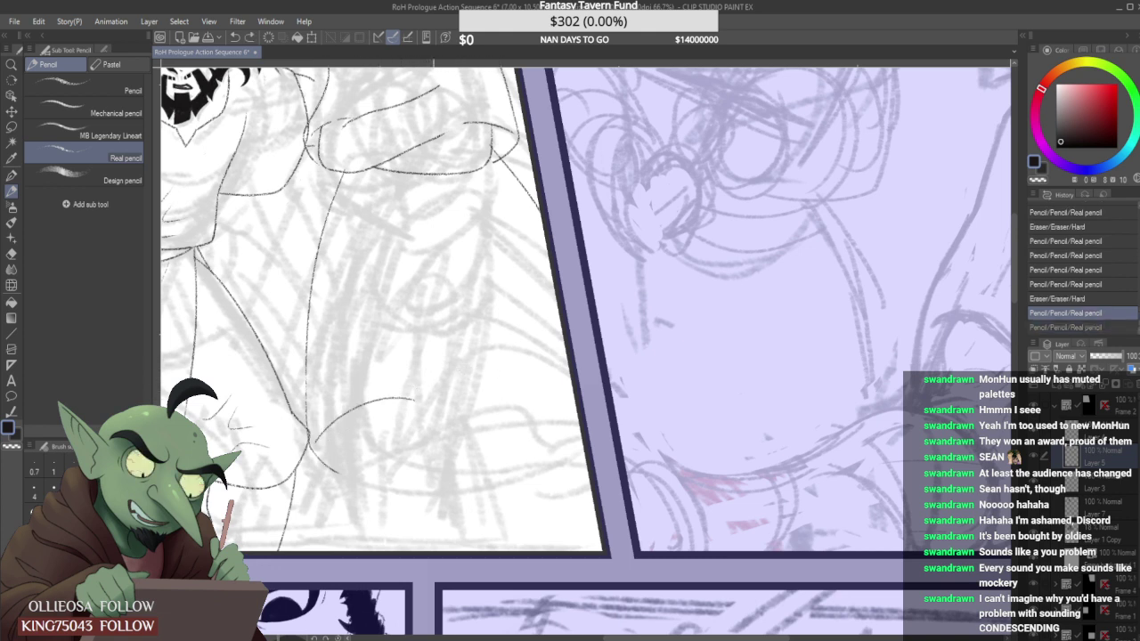
mouse_move(313, 444)
mouse_down()
mouse_move(427, 405)
mouse_move(526, 448)
mouse_up()
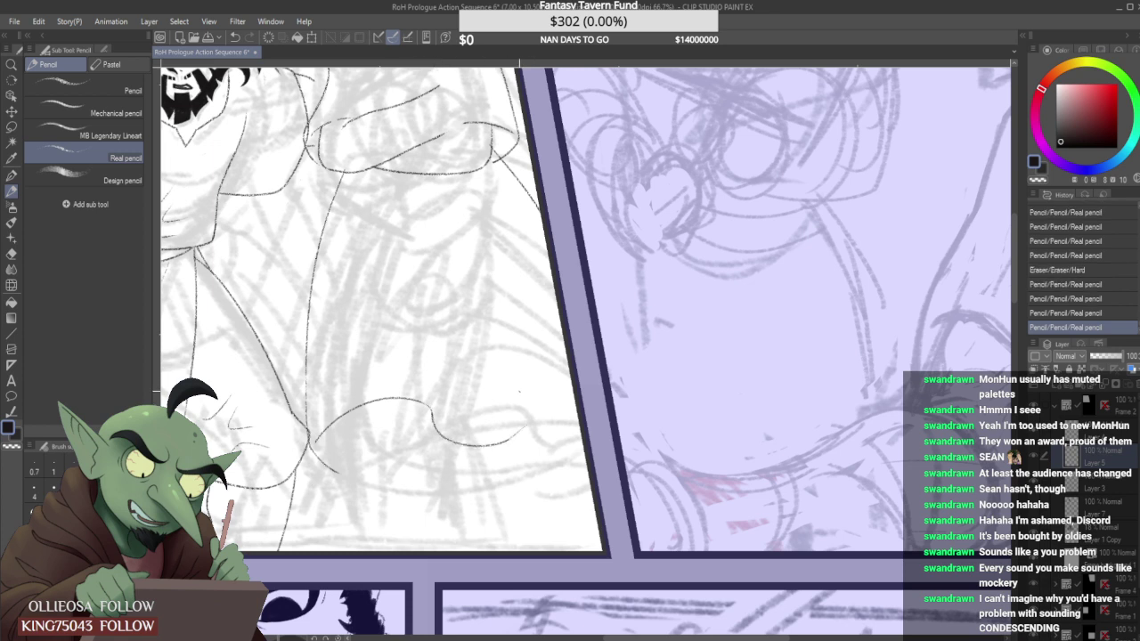
key(ctrl+z)
mouse_move(429, 408)
mouse_down()
mouse_move(469, 438)
mouse_move(574, 426)
mouse_up()
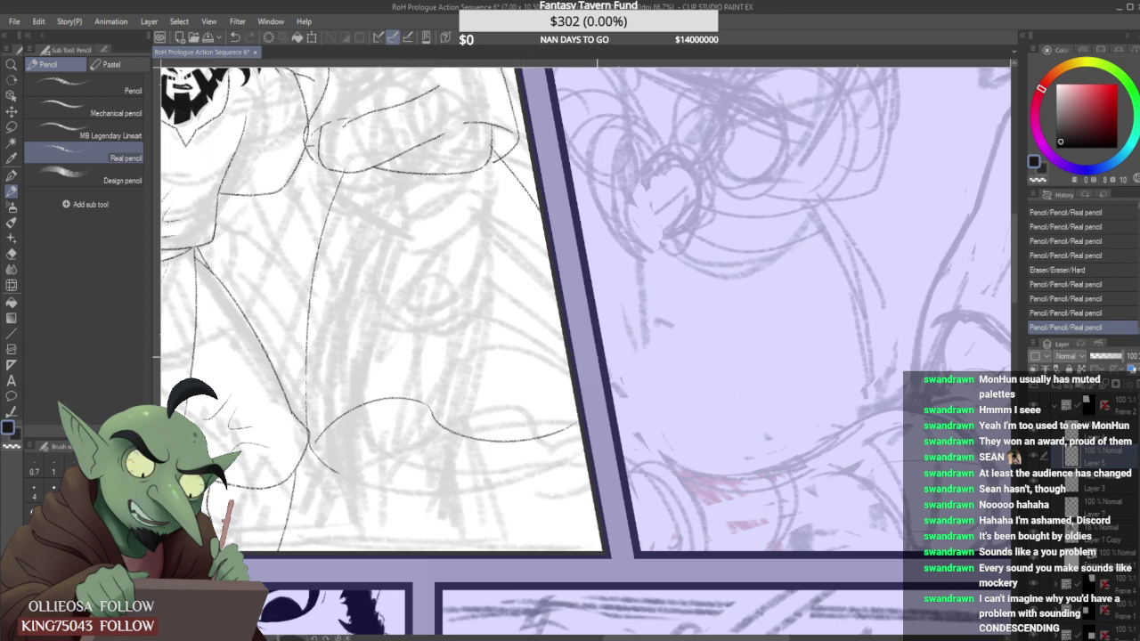
drag(434, 406, 441, 311)
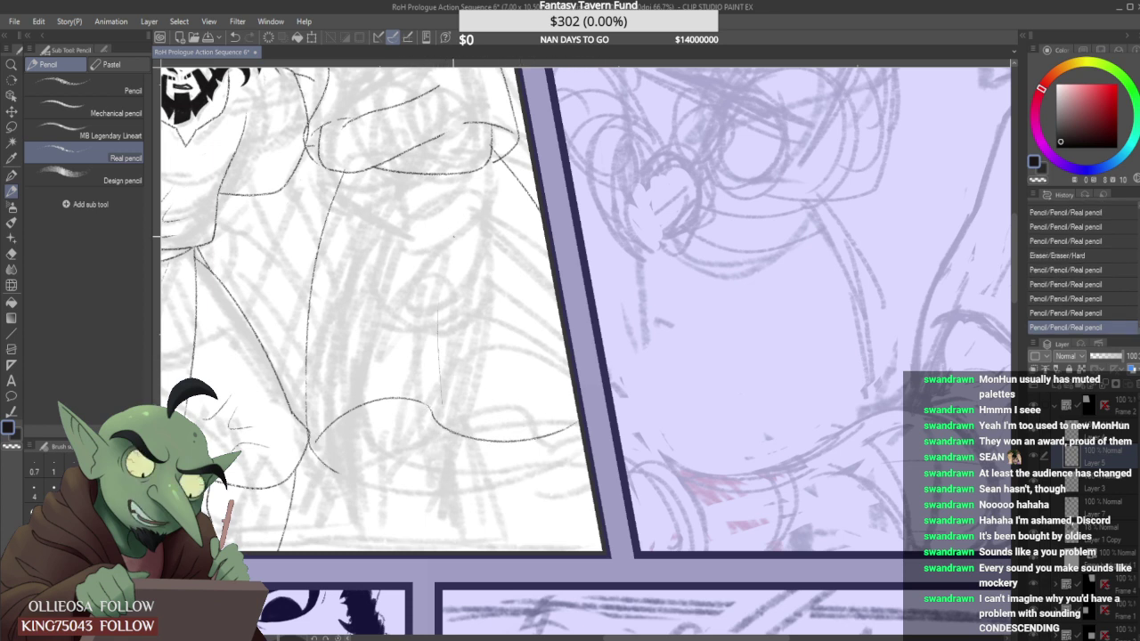
scroll(447, 289, down, 2)
scroll(446, 287, up, 2)
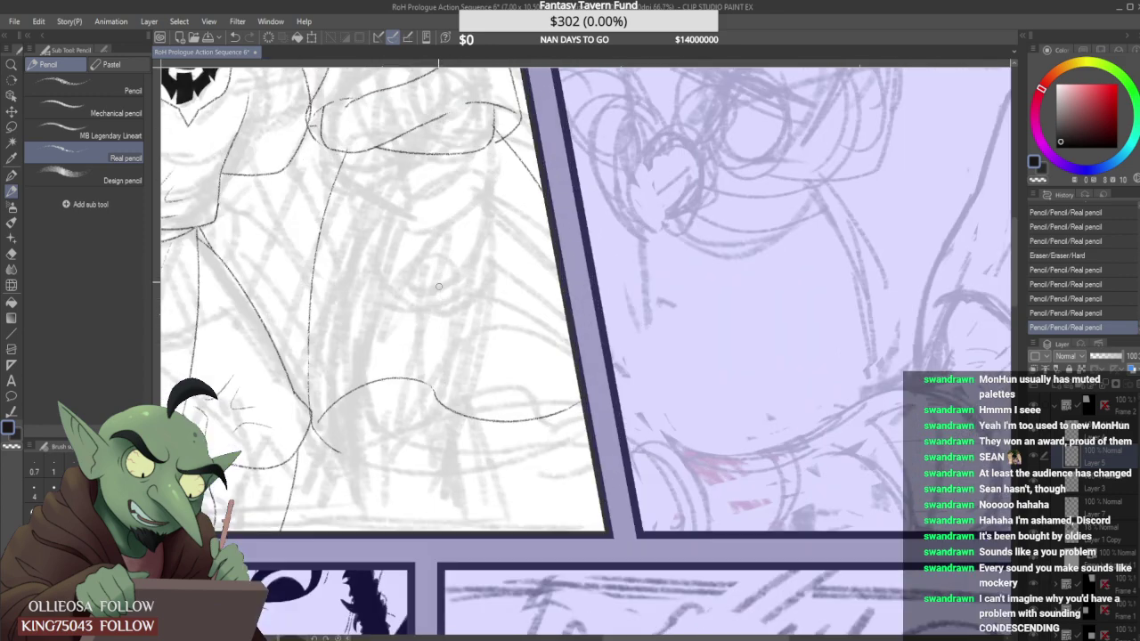
Clean up and redraw the hem's middle bend as a smoother curve, and trim its near end beside the robe's edge.
scroll(403, 359, up, 2)
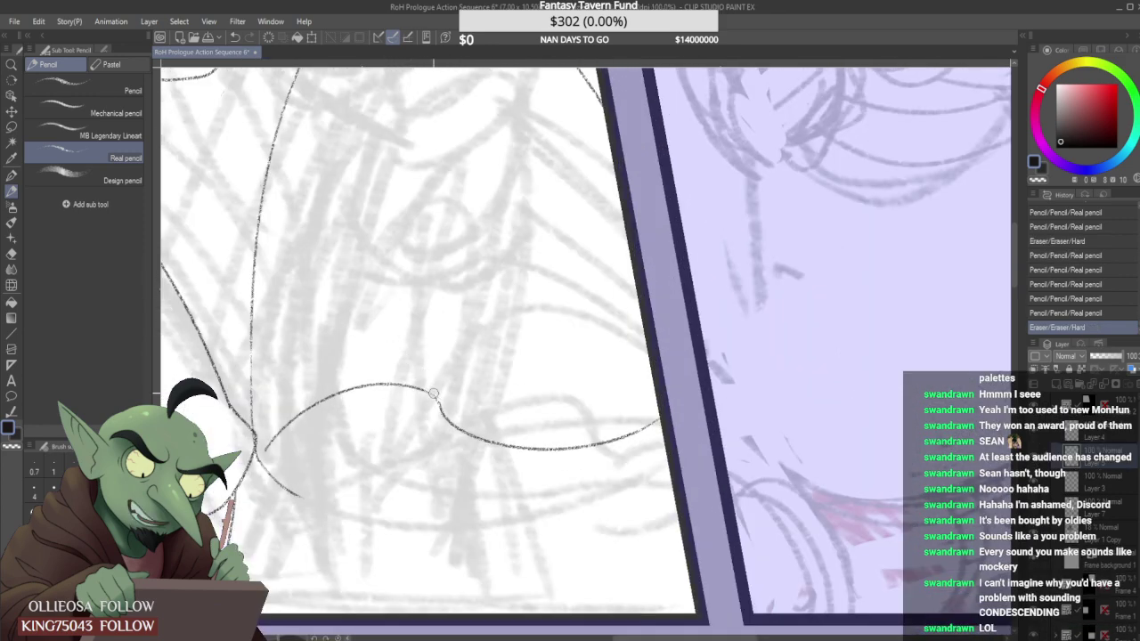
scroll(439, 407, up, 1)
mouse_move(438, 410)
mouse_down()
mouse_move(429, 394)
mouse_move(480, 460)
mouse_up()
scroll(445, 407, up, 1)
mouse_move(387, 373)
mouse_down()
mouse_move(426, 390)
mouse_move(450, 424)
mouse_up()
drag(379, 370, 524, 481)
scroll(455, 354, down, 4)
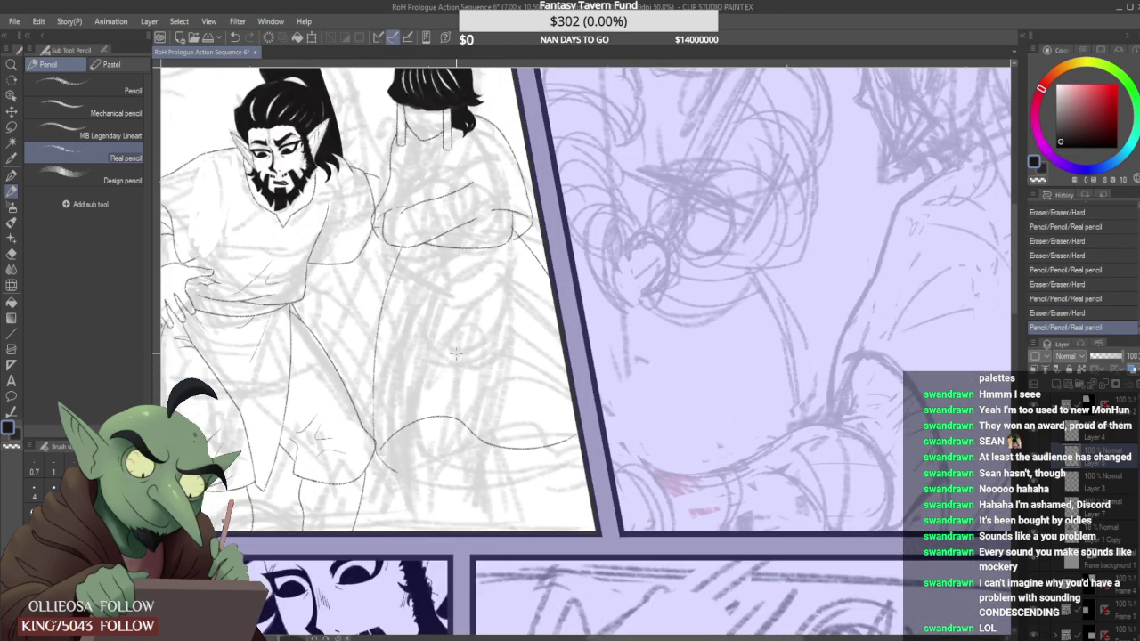
scroll(446, 365, up, 5)
drag(336, 458, 382, 407)
scroll(382, 407, down, 3)
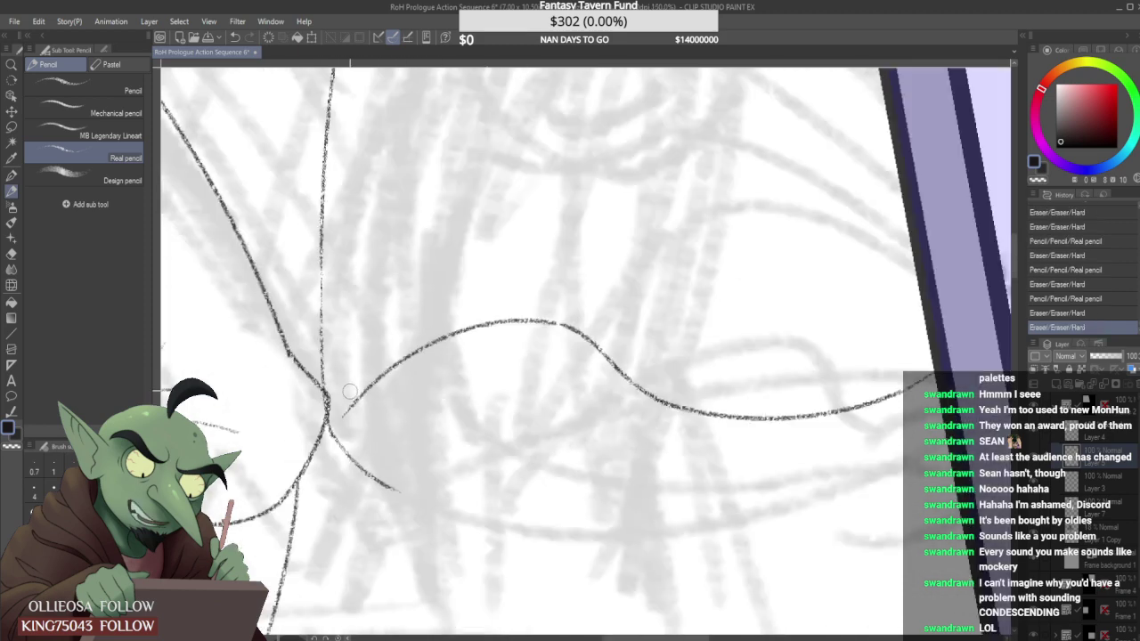
scroll(337, 411, down, 2)
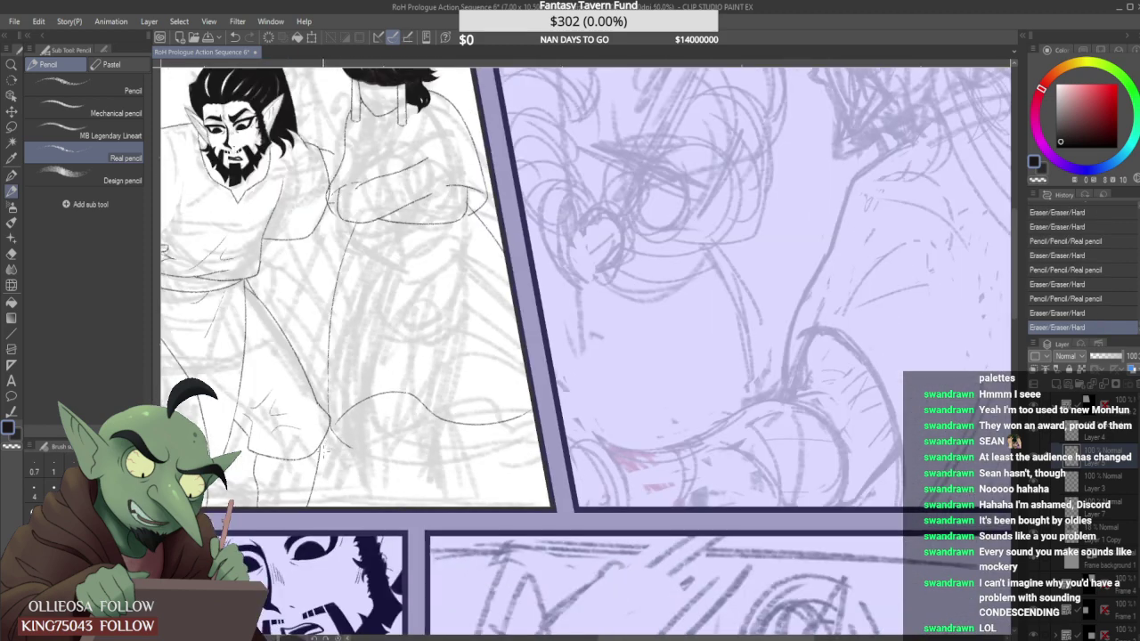
Add short curved fold lines on the robe just beneath the second figure's folded arms.
scroll(443, 201, up, 2)
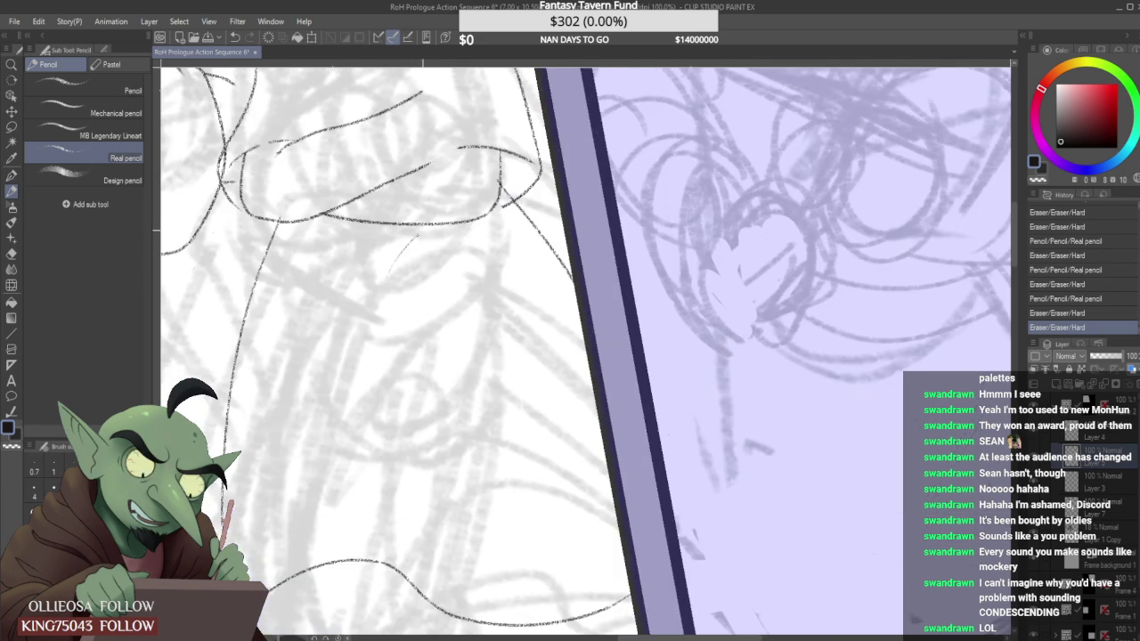
mouse_move(402, 240)
mouse_down()
mouse_move(374, 283)
mouse_move(377, 307)
mouse_move(413, 254)
mouse_move(377, 334)
mouse_up()
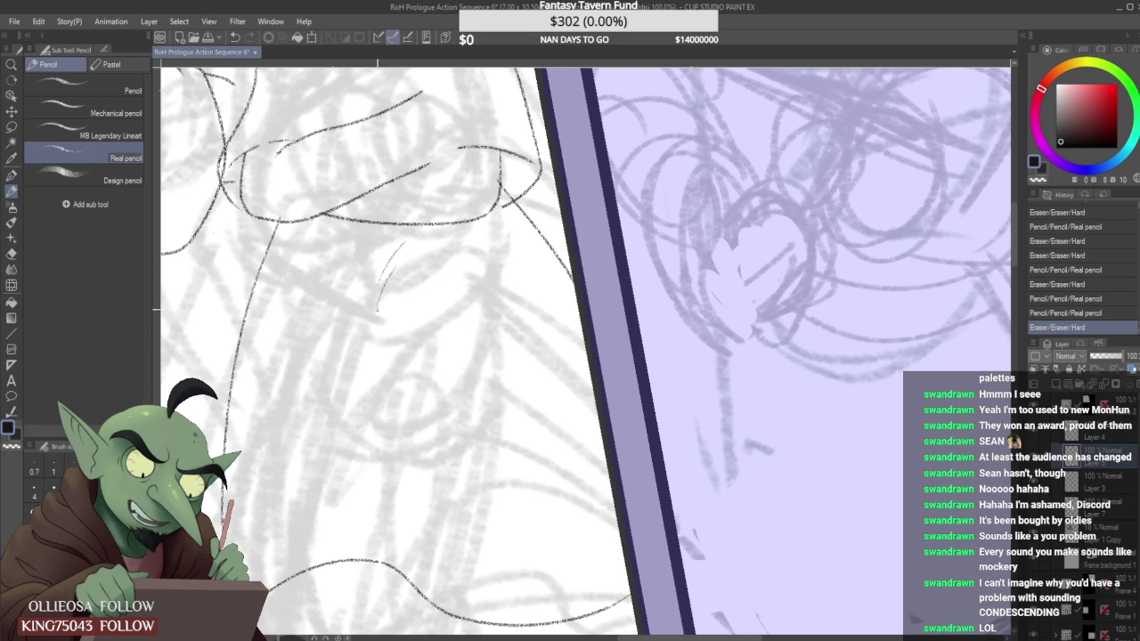
scroll(412, 374, down, 3)
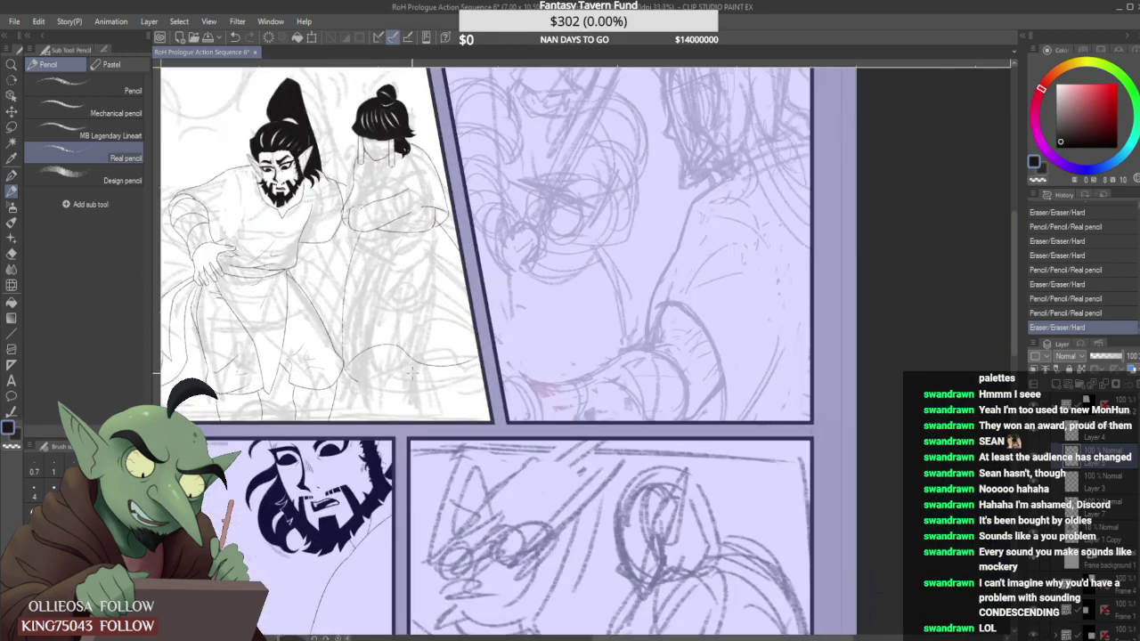
scroll(411, 374, up, 1)
scroll(335, 356, up, 1)
click(358, 362)
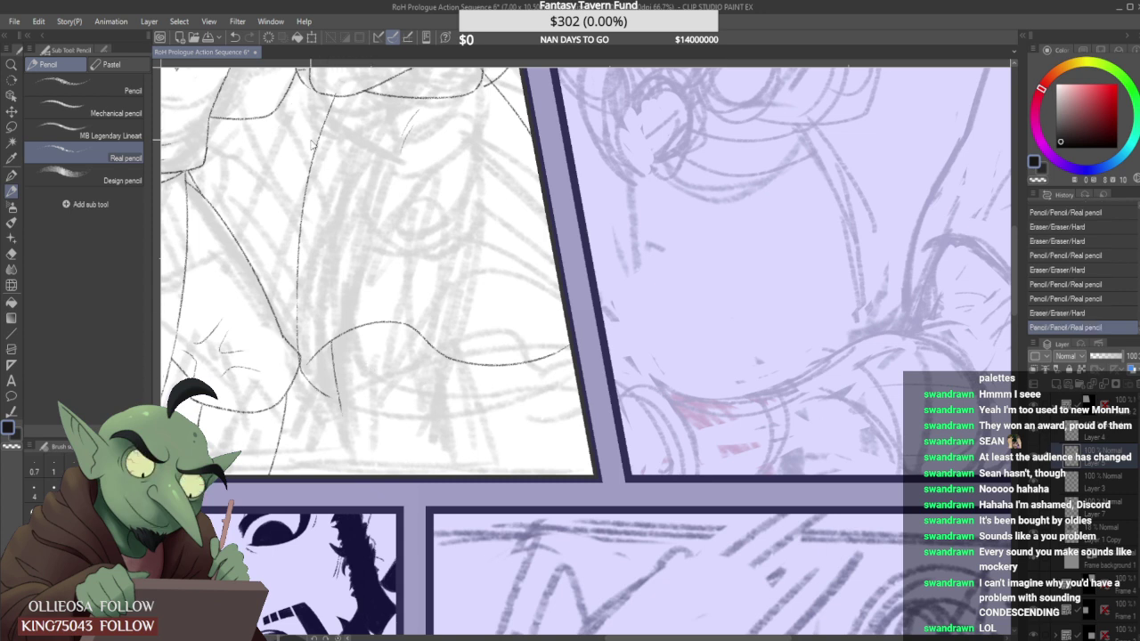
key(ctrl+z)
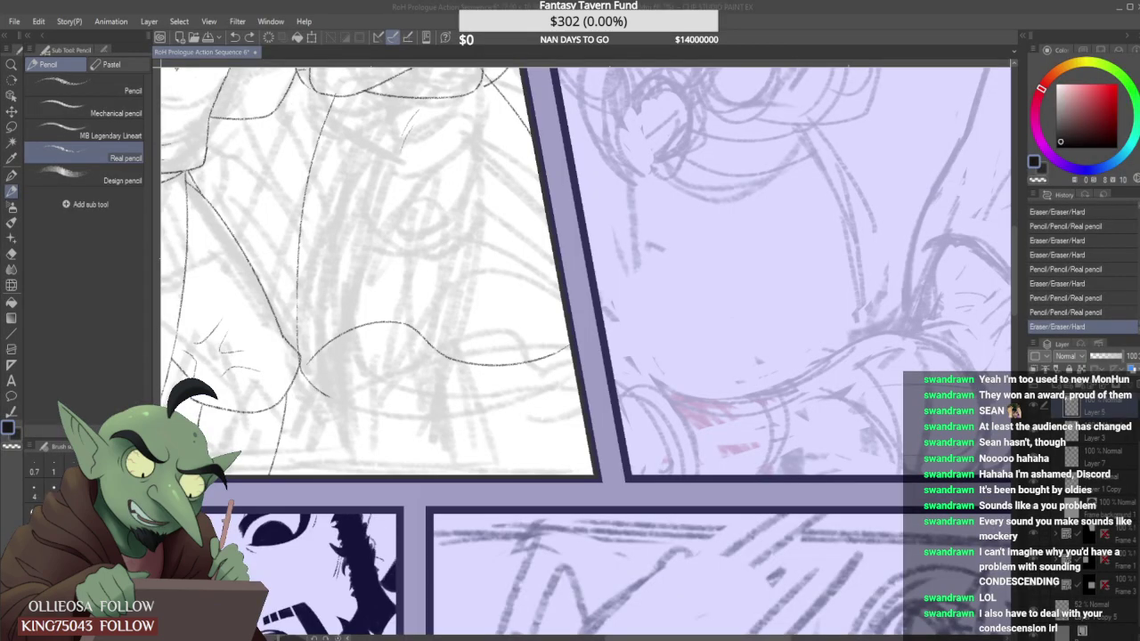
scroll(356, 355, up, 1)
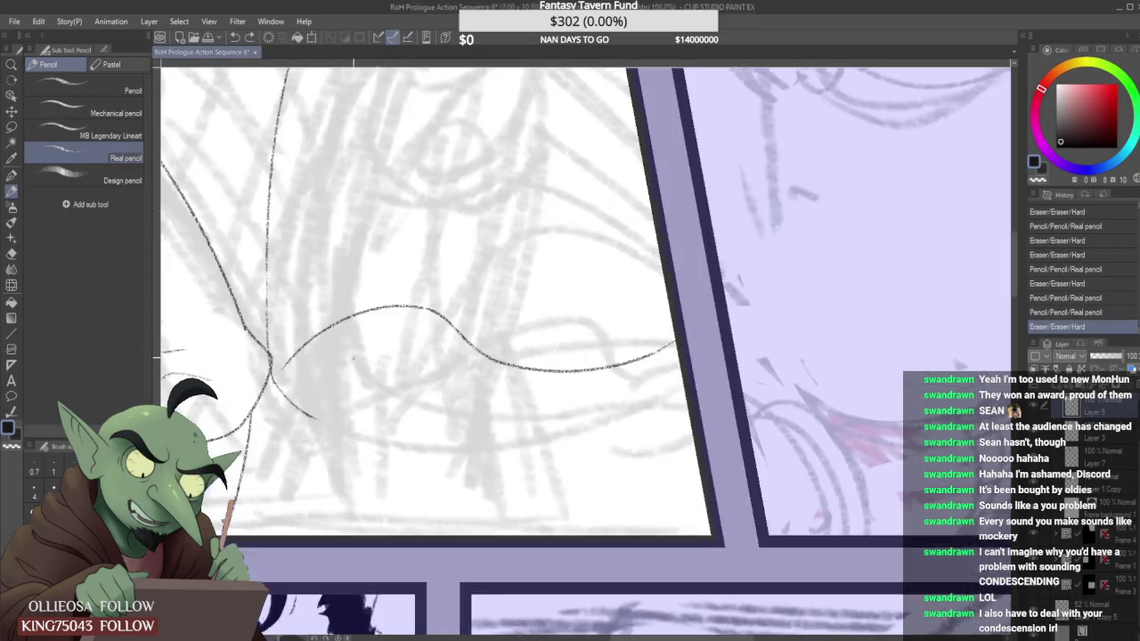
drag(327, 332, 385, 535)
scroll(366, 486, down, 3)
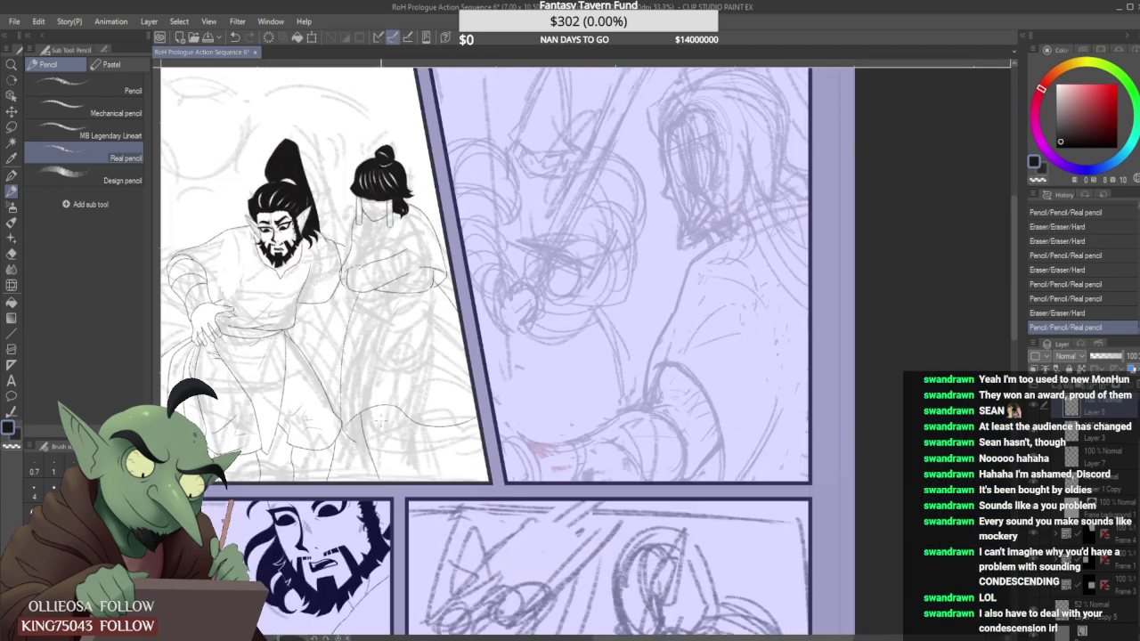
scroll(389, 422, up, 1)
scroll(389, 422, up, 1)
drag(405, 393, 407, 526)
scroll(406, 521, down, 2)
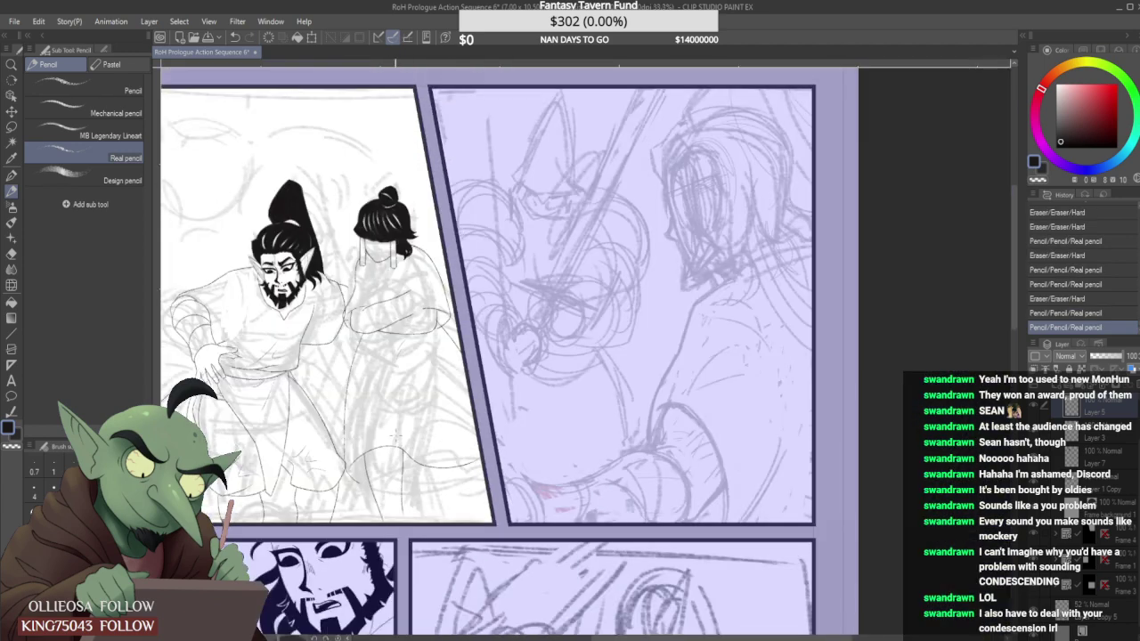
scroll(398, 460, up, 1)
key(ctrl+z)
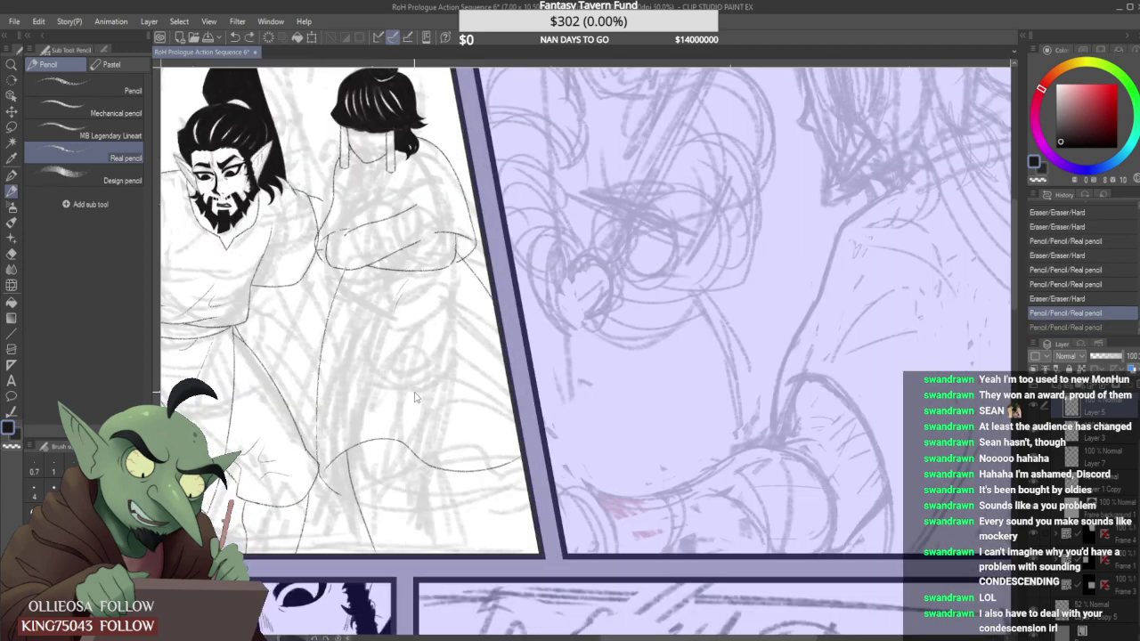
key(ctrl+z)
On the Layer 1 Copy sketch layer, rough in the second figure's neck and shoulder lines and the waist sash with the Design pencil.
click(1074, 483)
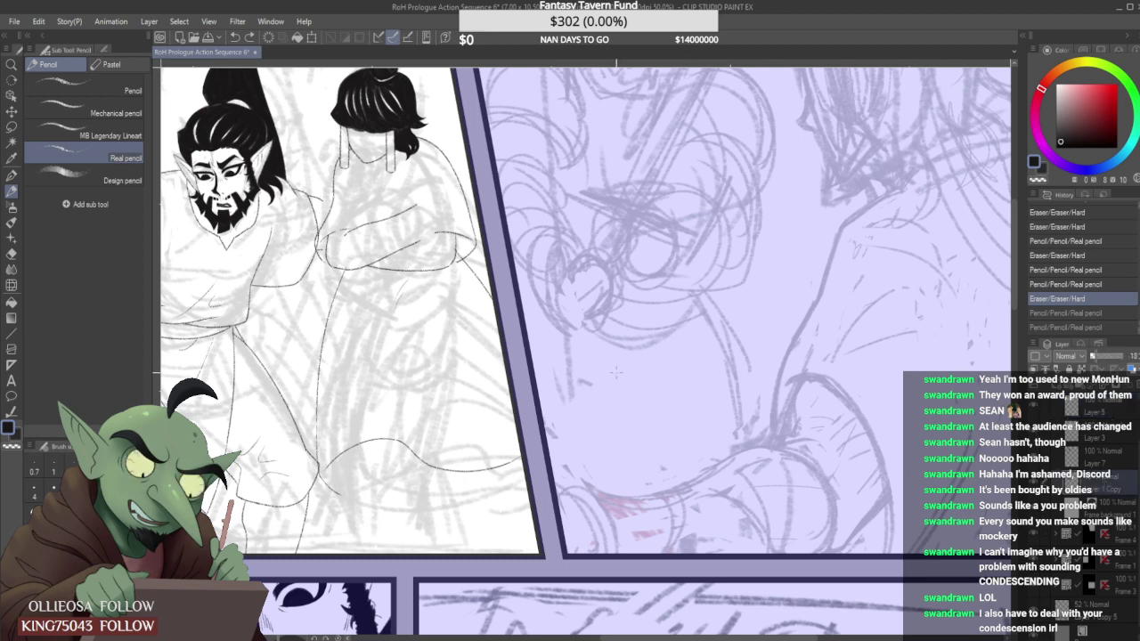
mouse_move(370, 308)
mouse_down()
mouse_move(404, 296)
mouse_move(443, 314)
mouse_move(435, 294)
mouse_move(367, 333)
mouse_up()
click(89, 185)
mouse_move(386, 162)
mouse_down()
mouse_move(417, 173)
mouse_move(353, 228)
mouse_up()
drag(358, 189, 356, 223)
mouse_move(405, 284)
mouse_down()
mouse_move(410, 305)
mouse_move(446, 277)
mouse_up()
drag(378, 321, 391, 337)
Sketch the robe's long hanging folds below the sash and rough in the second figure's legs beneath the hem.
drag(425, 295, 373, 434)
drag(360, 335, 371, 433)
drag(436, 326, 419, 428)
drag(440, 326, 427, 431)
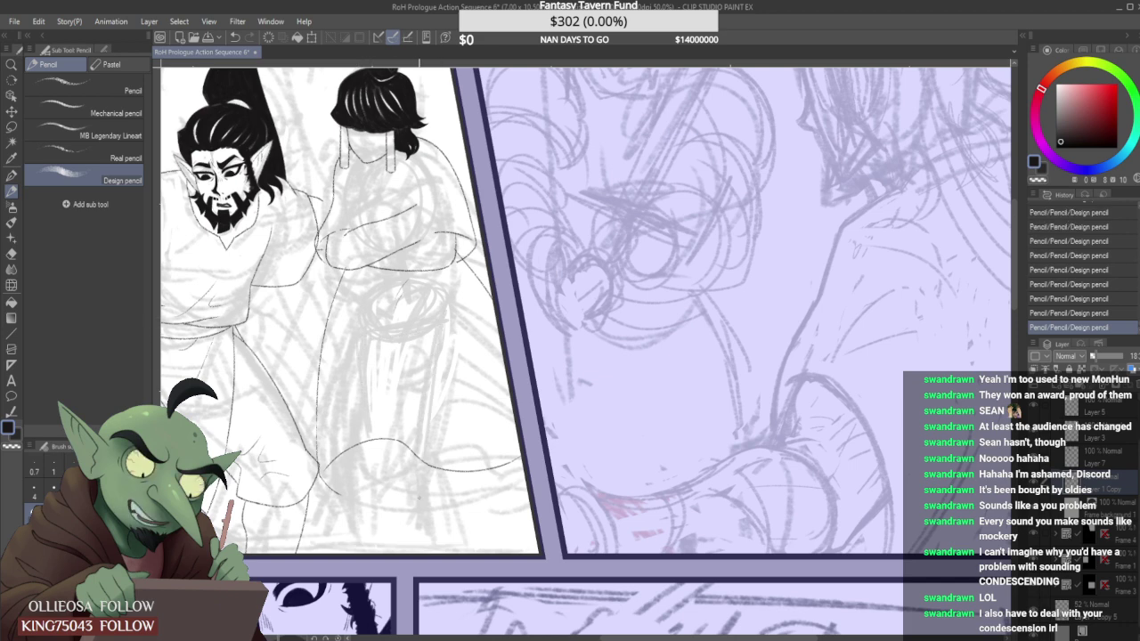
drag(420, 497, 421, 547)
mouse_move(372, 446)
mouse_down()
mouse_move(398, 537)
mouse_move(392, 524)
mouse_up()
drag(368, 443, 395, 529)
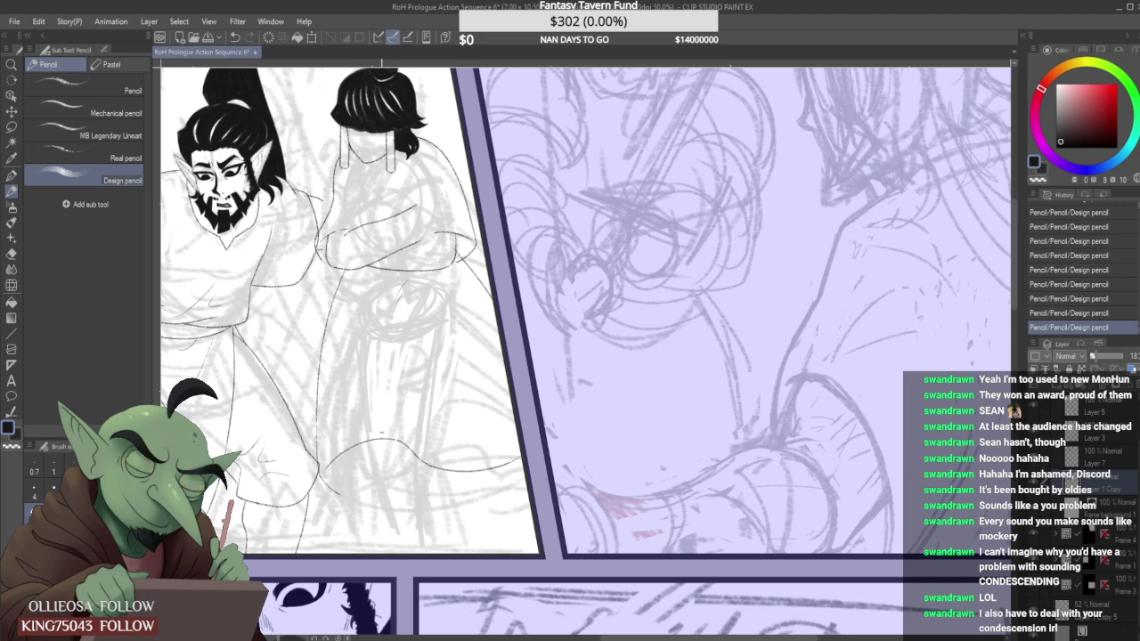
Check the contents of Layers 5, 7 and 3 by hiding and reshowing each, and make Layer 5 active.
scroll(383, 431, down, 1)
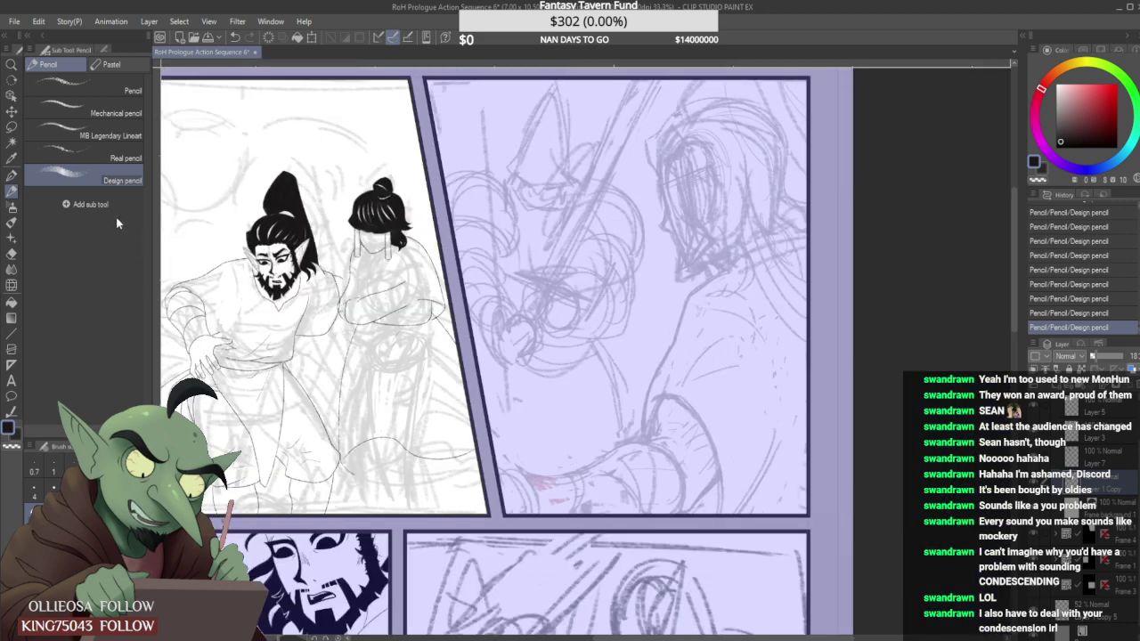
click(1033, 407)
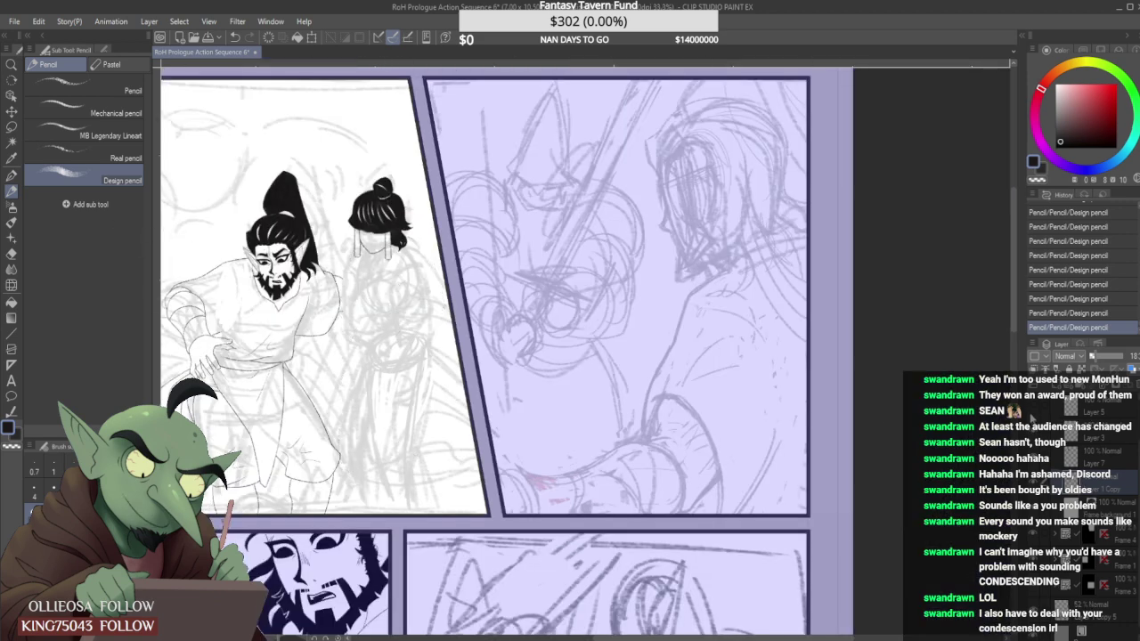
click(1033, 407)
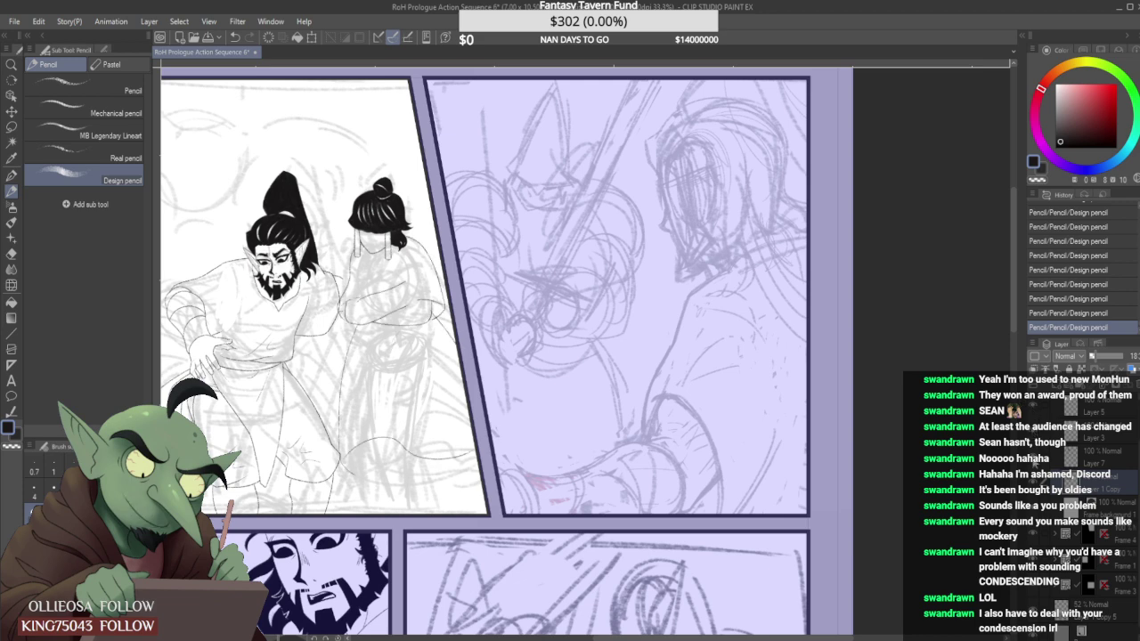
click(1035, 465)
click(1035, 458)
click(1033, 437)
click(1033, 436)
click(1034, 414)
click(1033, 414)
click(1108, 406)
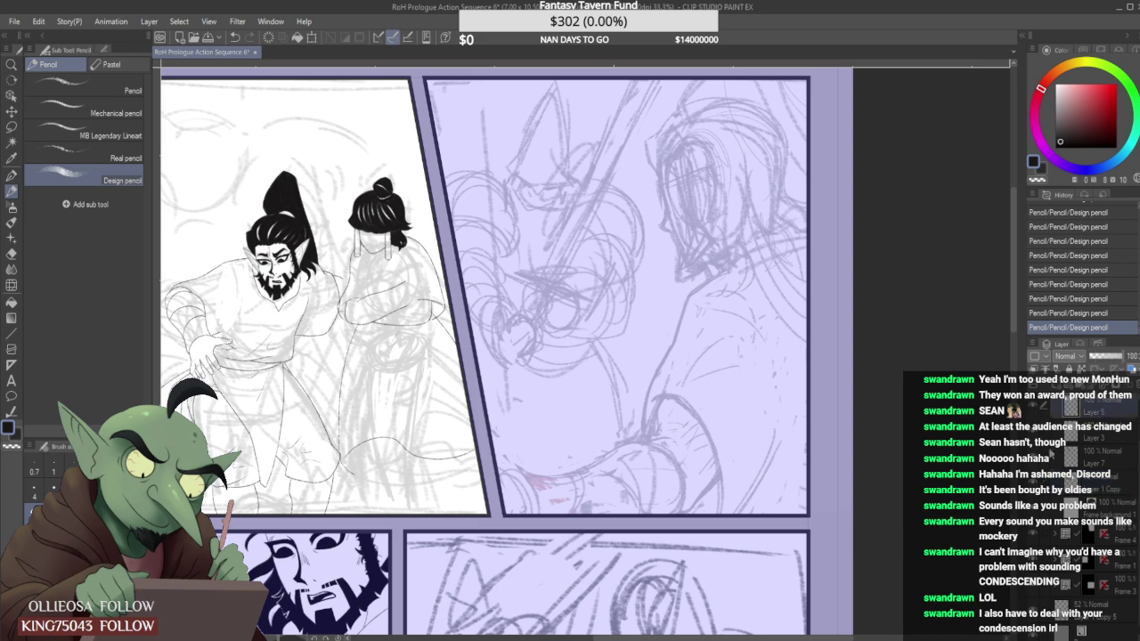
Check which parts of the lineart Layers 3, 7 and 4 hold by hiding and reshowing each.
click(1034, 434)
click(1034, 433)
click(1034, 459)
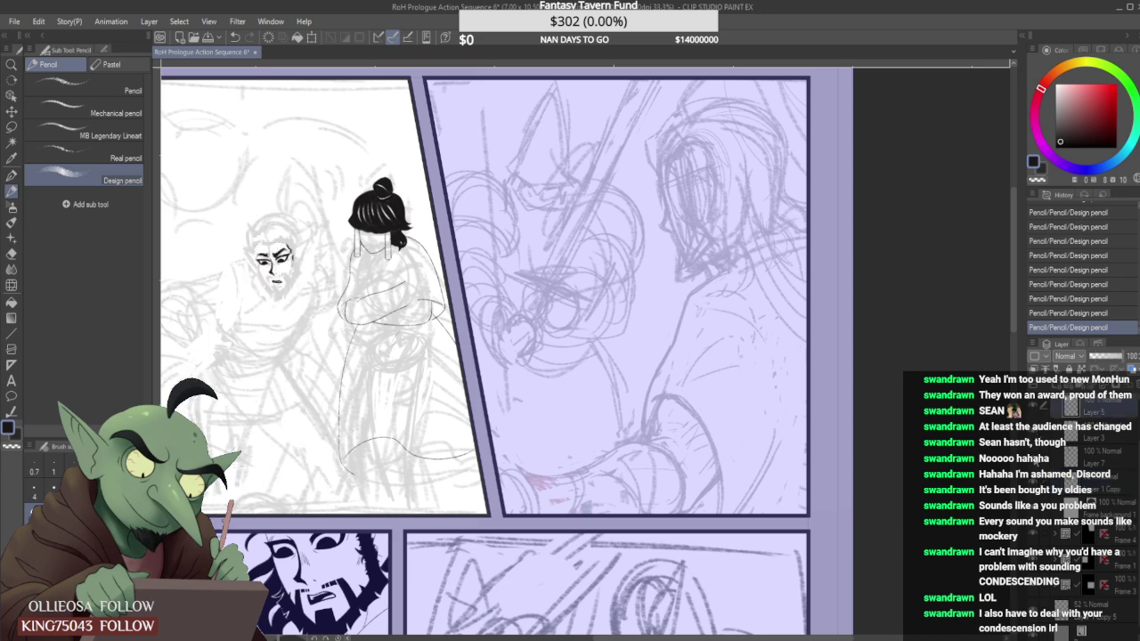
click(1034, 459)
drag(1139, 444, 1138, 415)
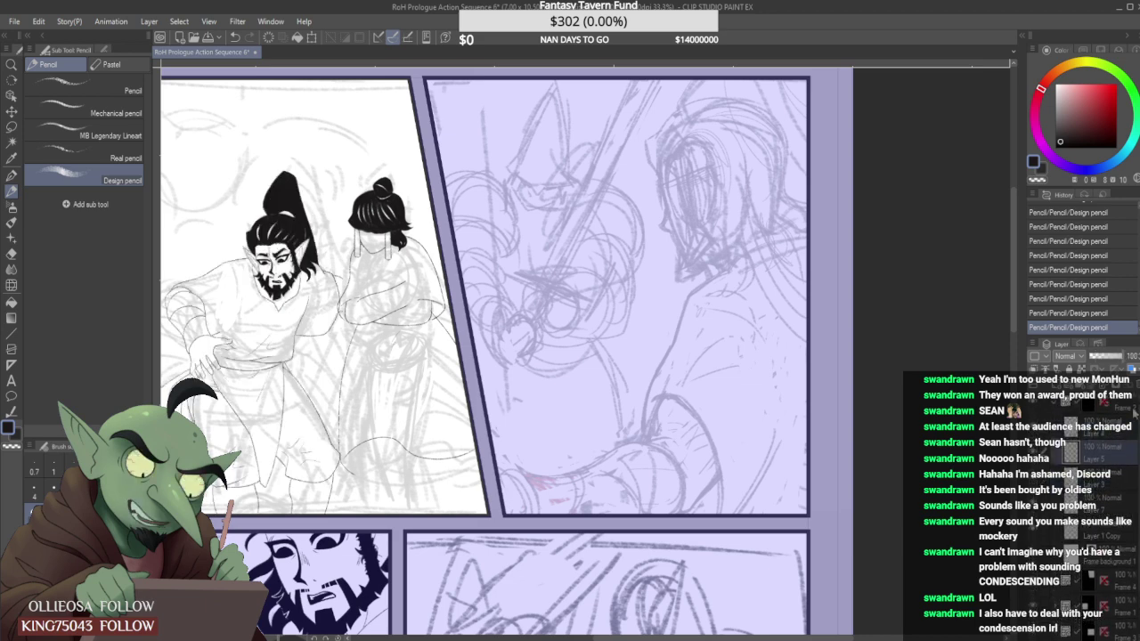
click(1033, 428)
click(1033, 430)
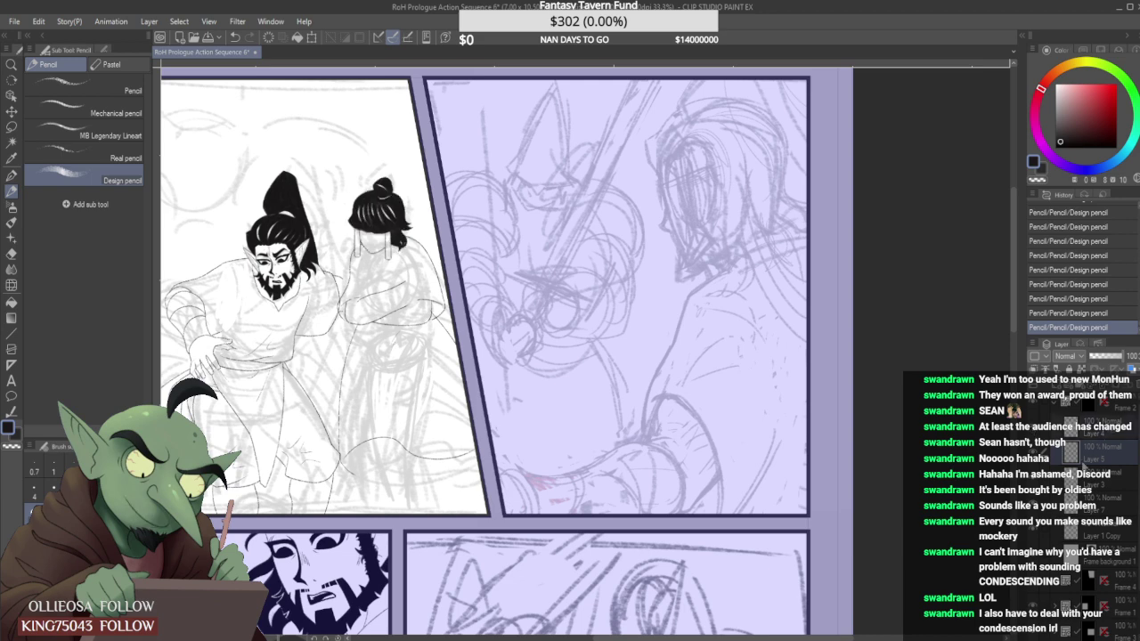
Select Layer 5 together with Layer 1 Copy and move the second figure's lineart and sketch slightly down and to the left in Frame 2.
click(1034, 511)
click(1034, 510)
ctrl+click(1113, 529)
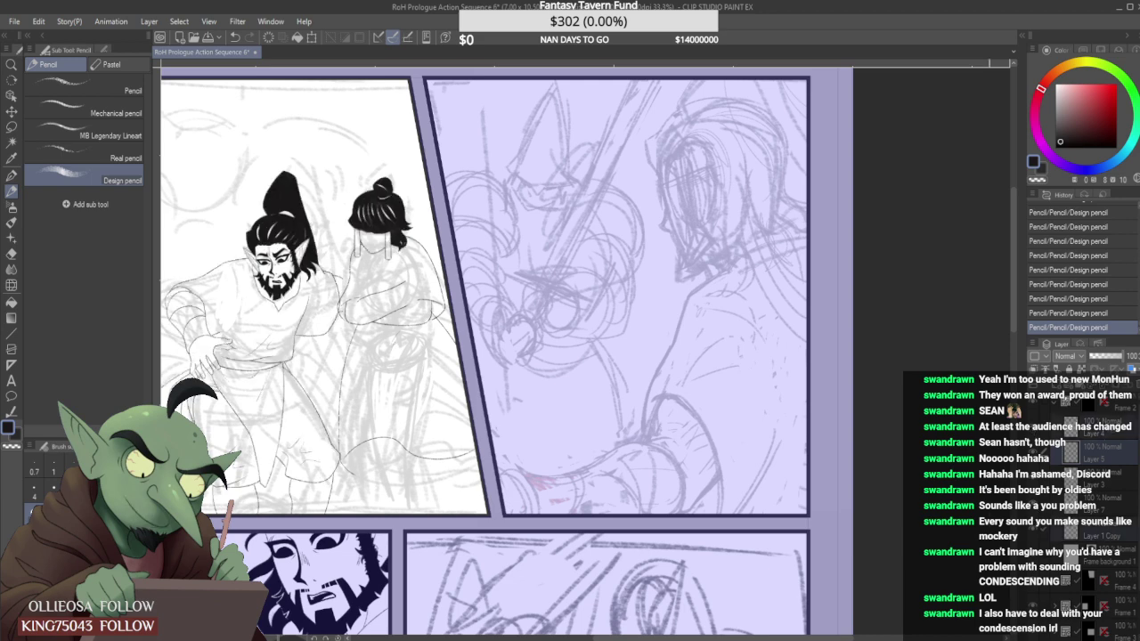
key(ctrl+t)
drag(439, 390, 432, 406)
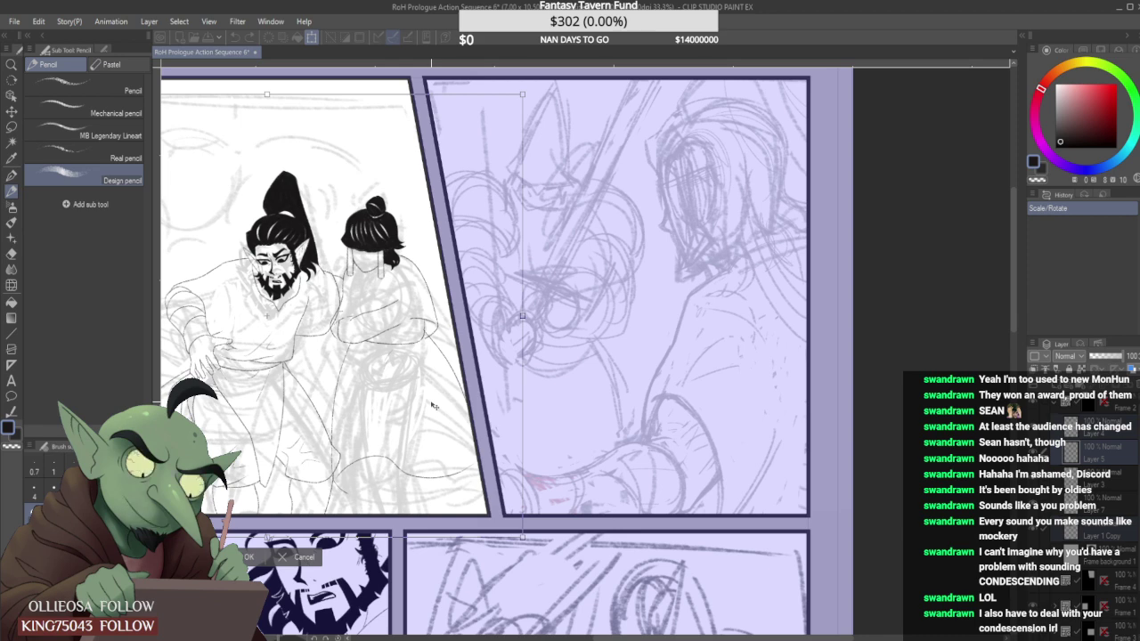
drag(434, 406, 437, 385)
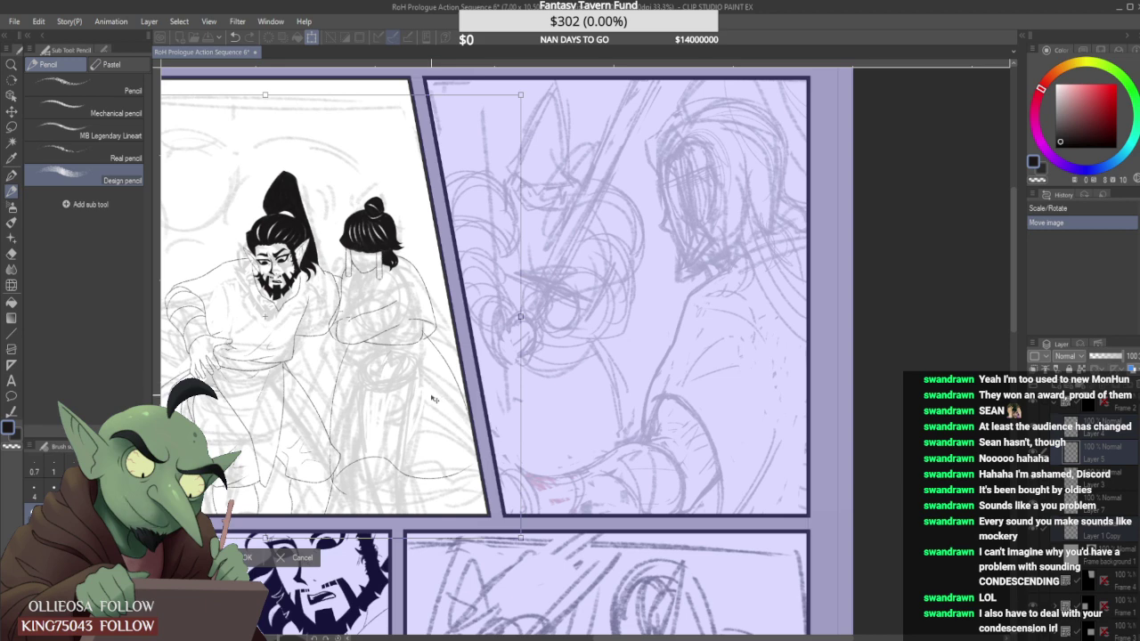
click(250, 558)
On Layer 1 Copy, lasso the rough sketch around the bearded first figure, delete it and clear the selection.
scroll(287, 271, down, 3)
scroll(281, 265, up, 2)
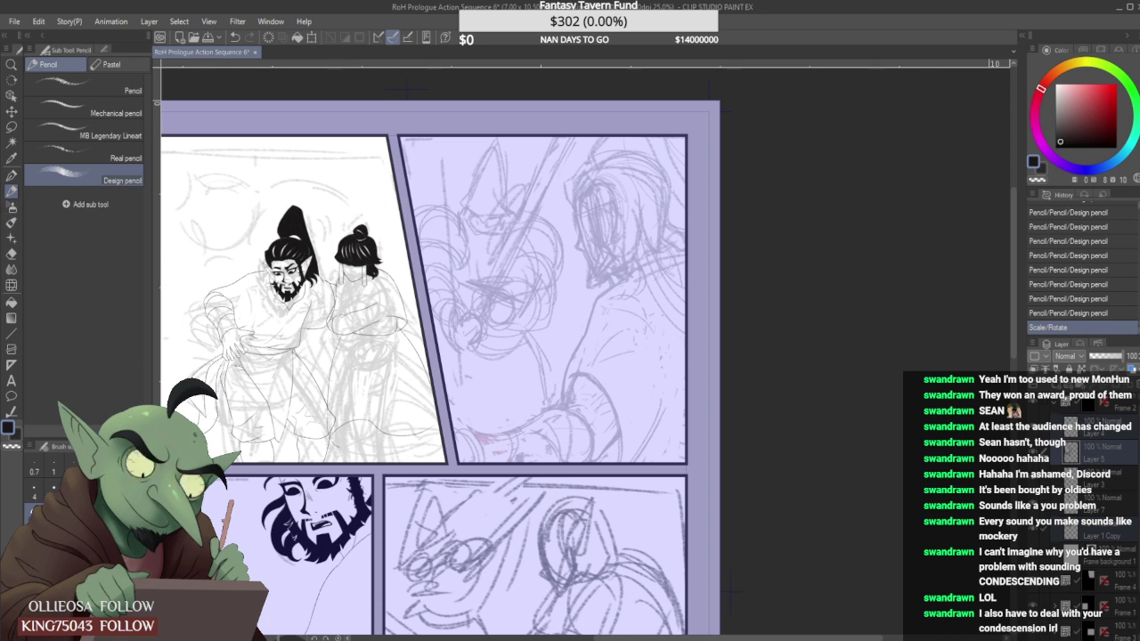
key(m)
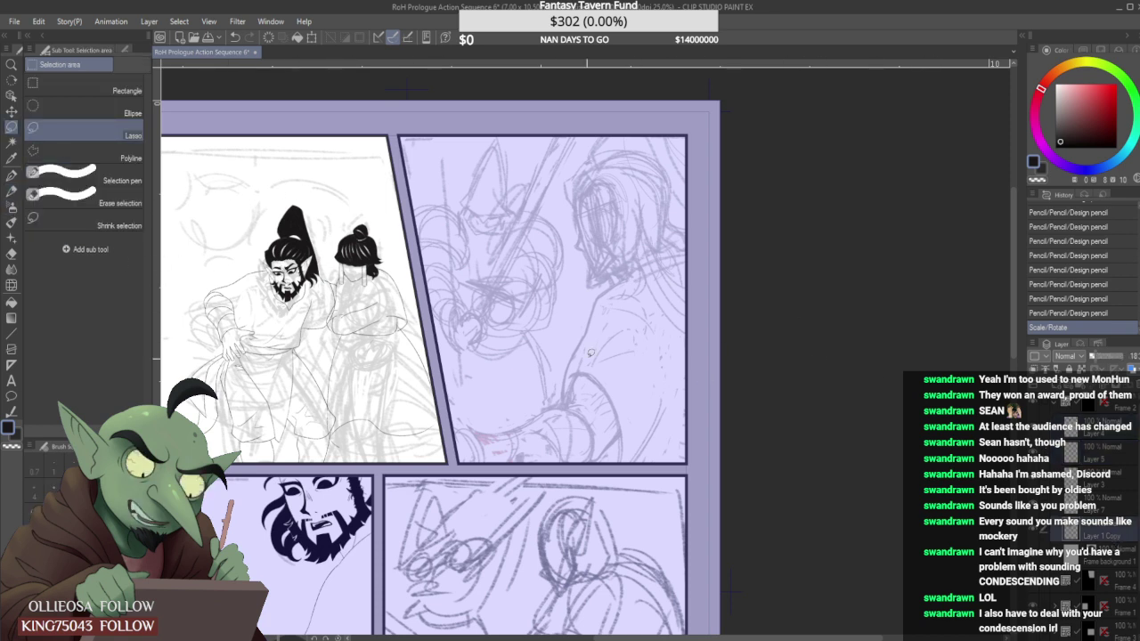
mouse_move(222, 267)
mouse_down()
mouse_move(178, 331)
mouse_move(277, 487)
mouse_move(363, 430)
mouse_move(327, 258)
mouse_move(289, 234)
mouse_move(285, 198)
mouse_up()
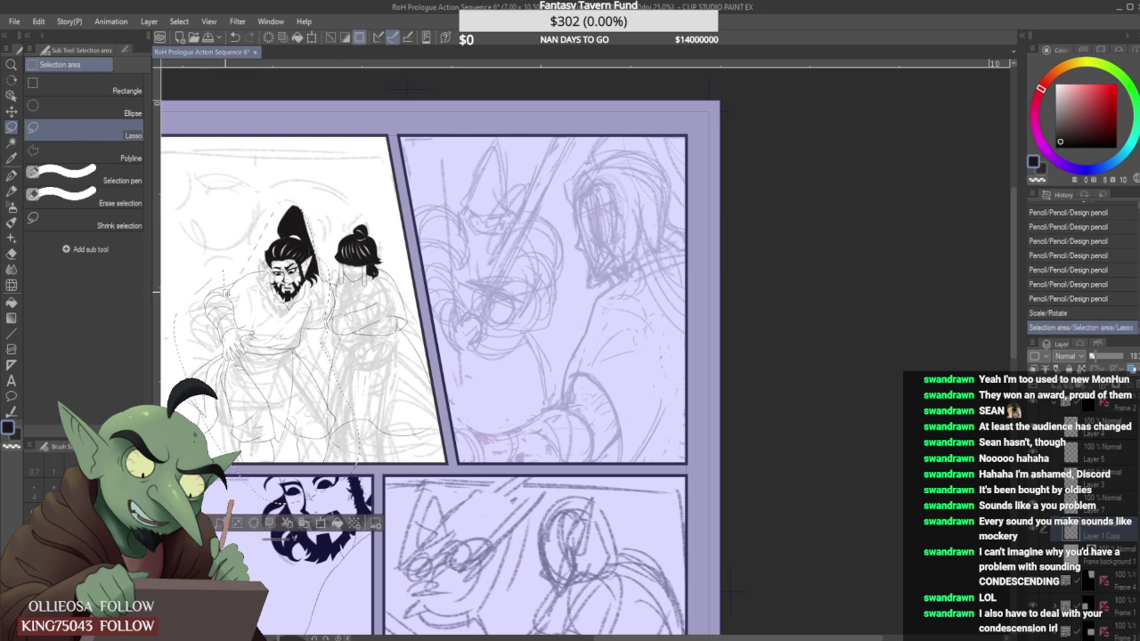
key(Delete)
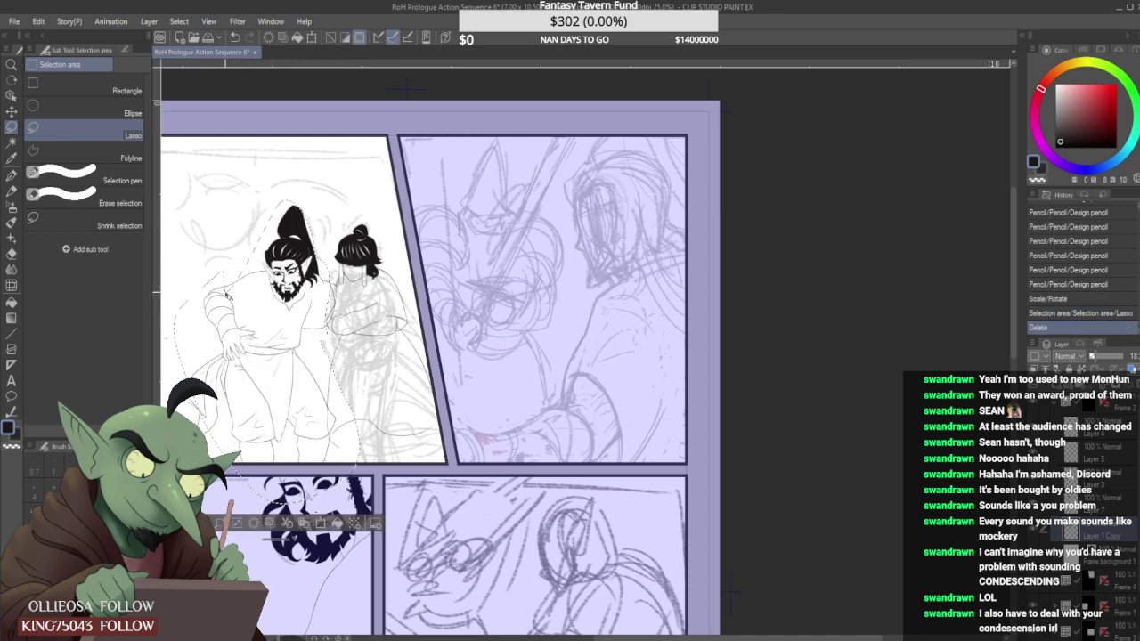
key(ctrl+d)
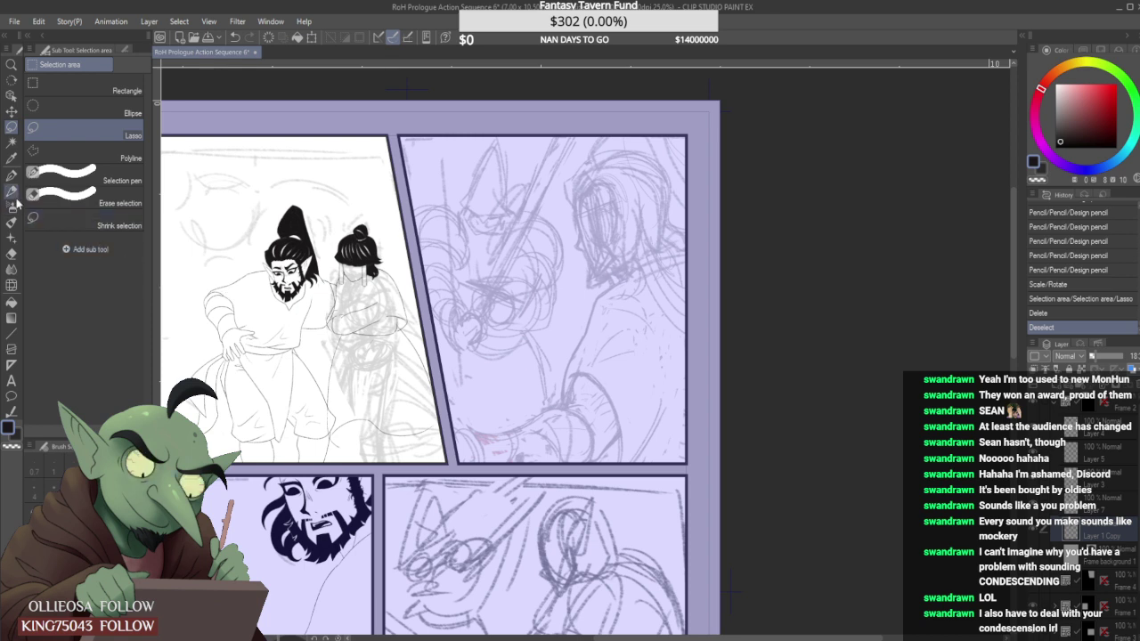
Return to the Design pencil, check Layers 3 and 5 by hiding and reshowing each, and make Layer 5 active.
click(11, 191)
click(1128, 476)
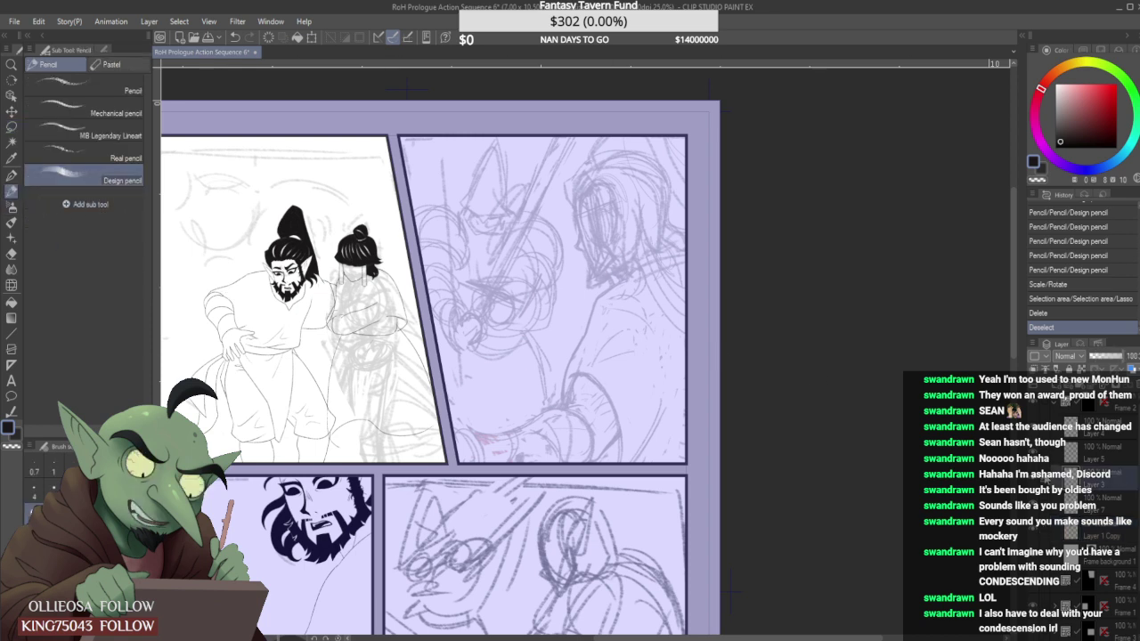
click(1033, 479)
click(1033, 479)
click(1033, 453)
click(1034, 454)
click(1105, 454)
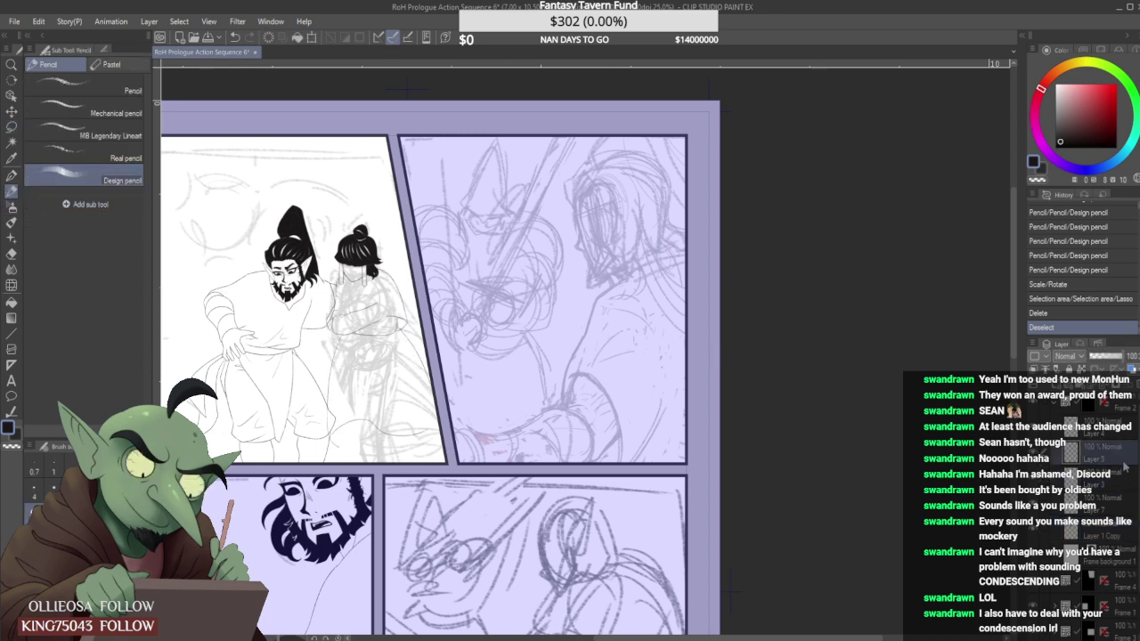
With the Real pencil, draw two leg lines below the robe hem of the figure with crossed arms.
scroll(356, 448, up, 3)
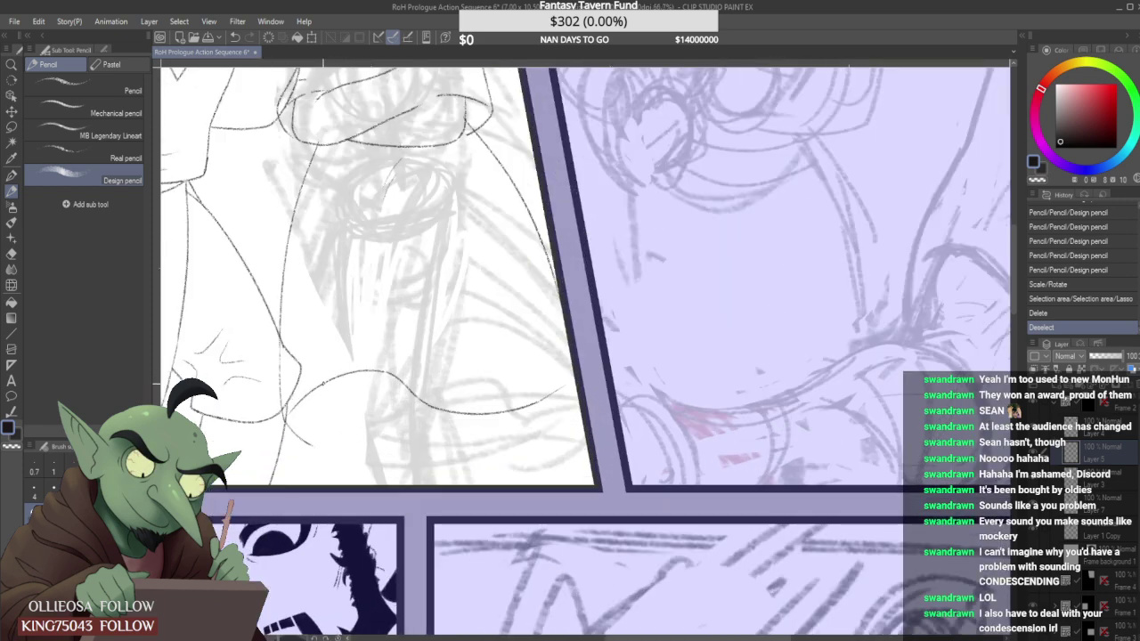
click(109, 157)
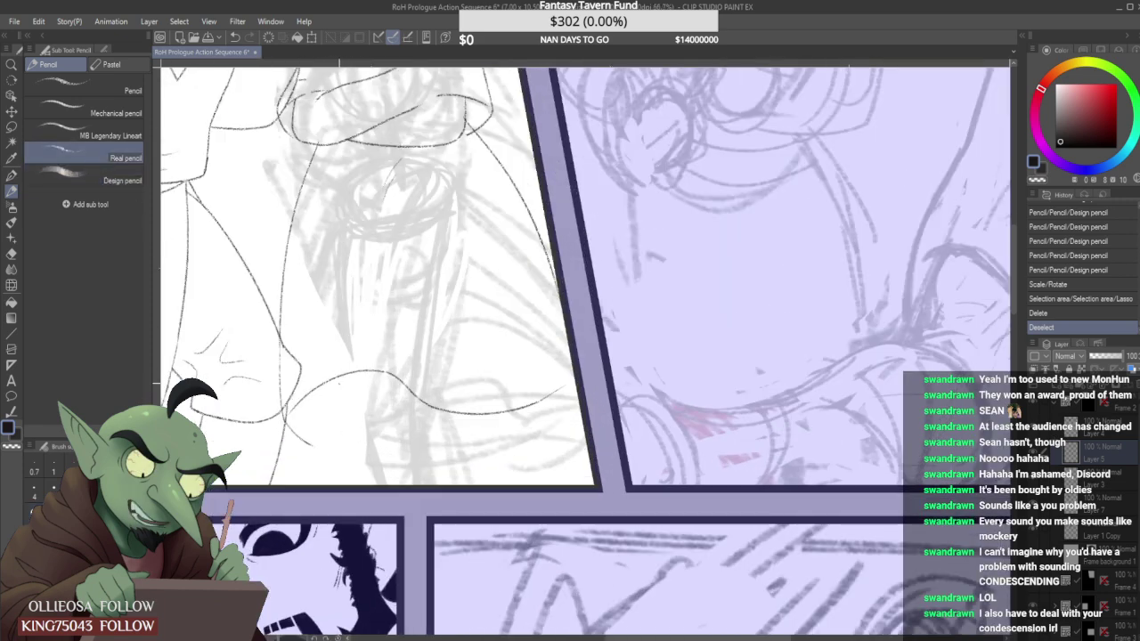
drag(334, 378, 367, 485)
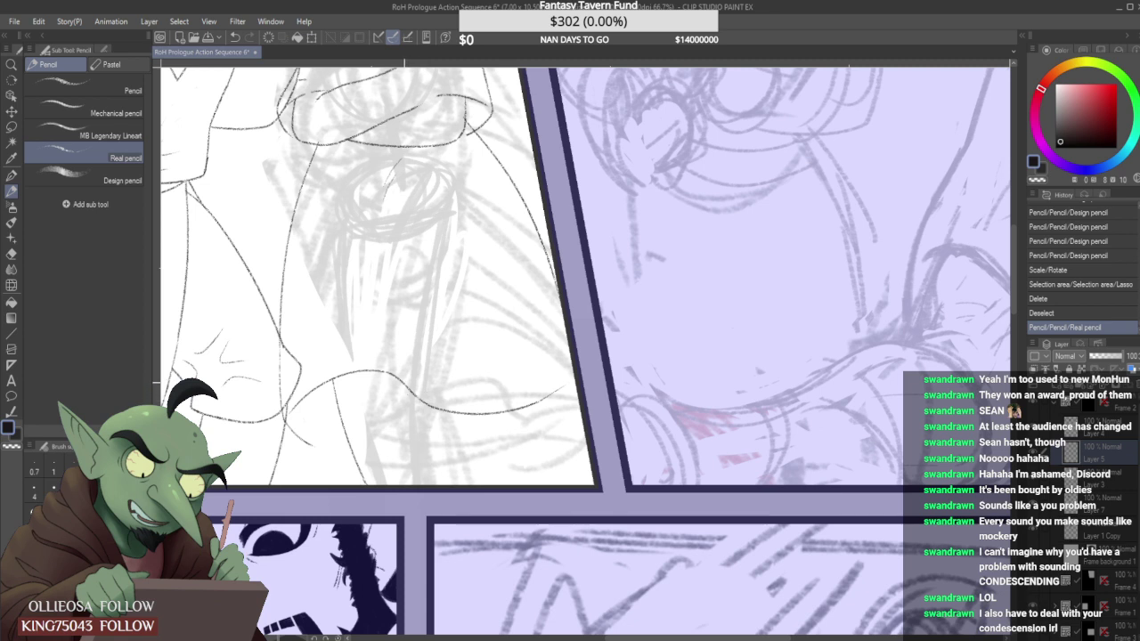
drag(398, 378, 415, 485)
Draw the outer edge of that figure's right-hand leg straight from the hem to the panel border, redoing it until it fits.
drag(451, 412, 459, 486)
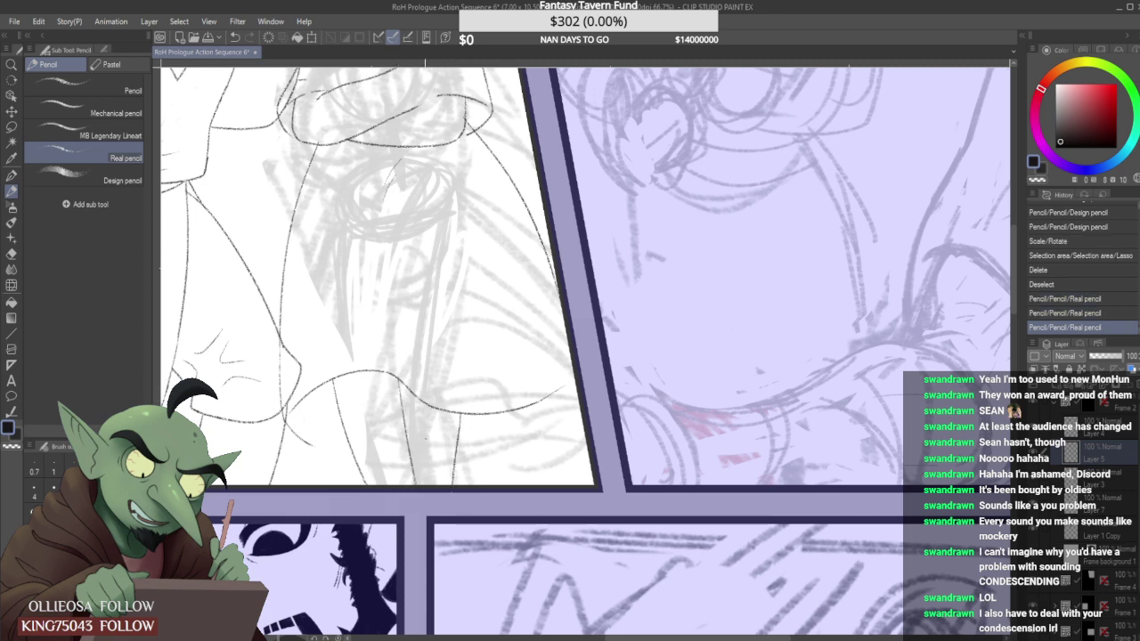
key(ctrl+z)
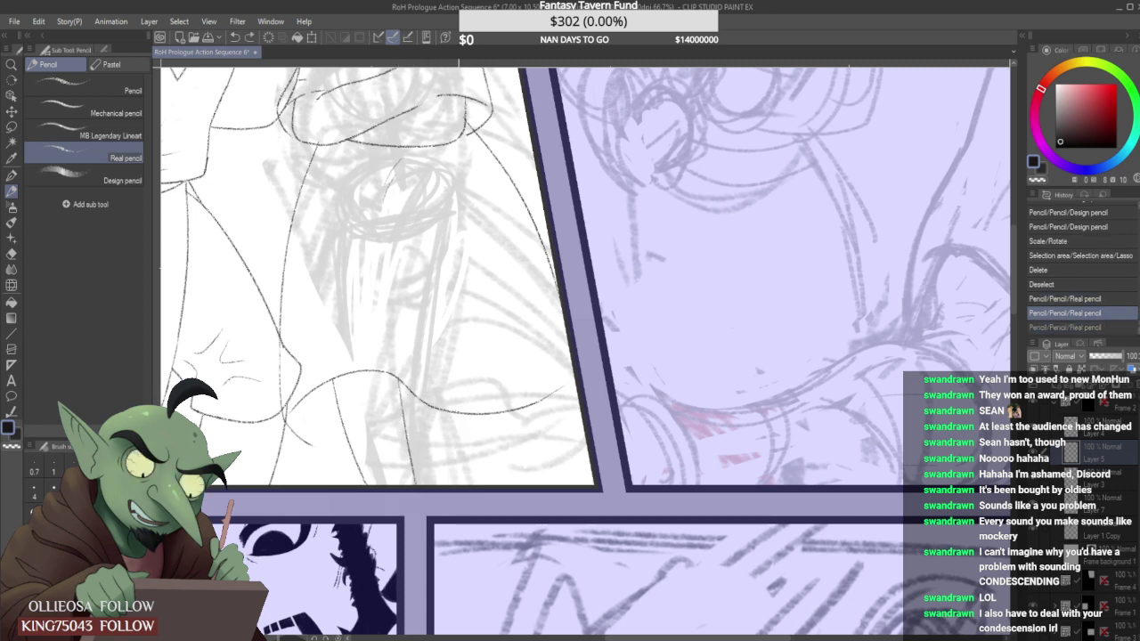
drag(455, 413, 457, 485)
key(ctrl+z)
drag(458, 412, 455, 487)
key(ctrl+z)
drag(463, 413, 459, 494)
drag(399, 427, 405, 477)
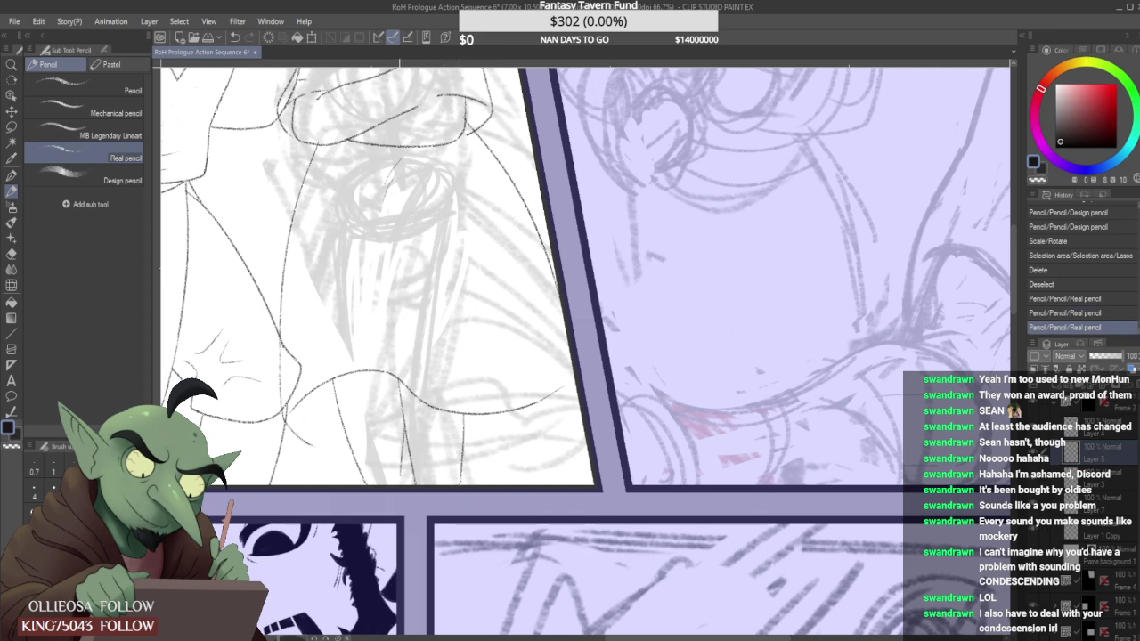
scroll(403, 475, down, 2)
scroll(399, 422, up, 1)
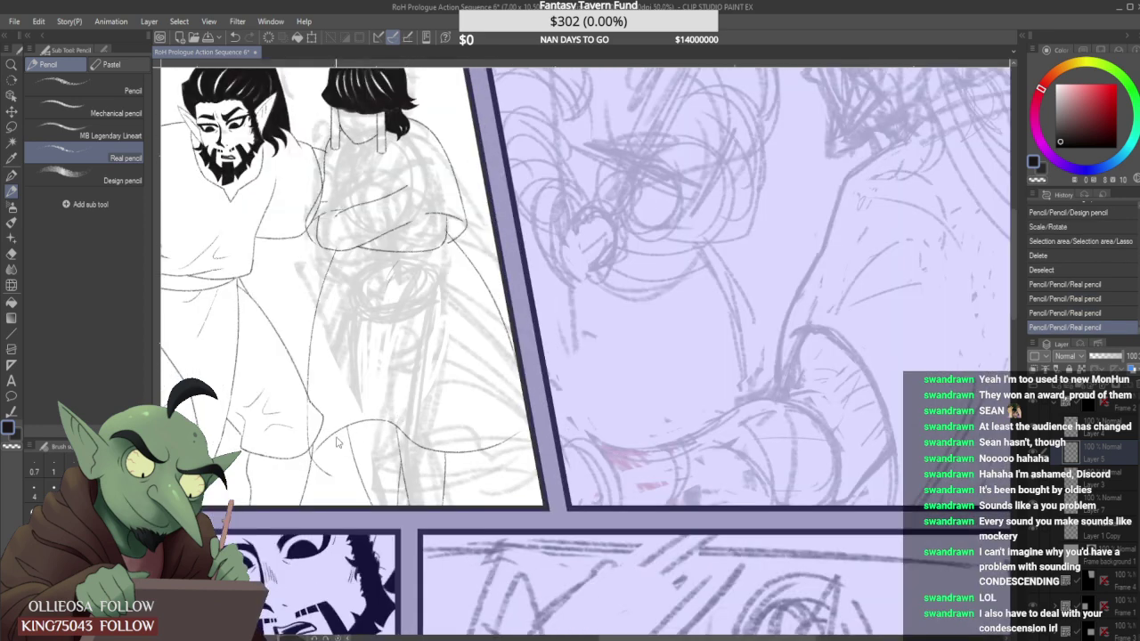
key(ctrl+z)
drag(403, 477, 406, 506)
key(ctrl+z)
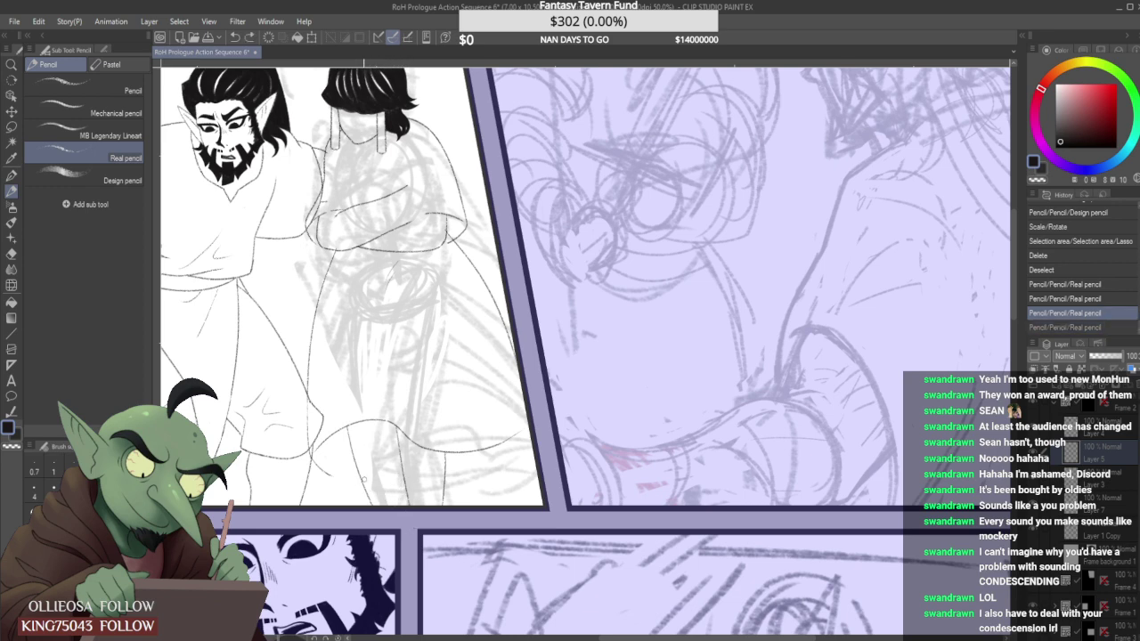
Redraw the outer edge of the left-hand leg and add its inner edge, both running from the hem to the panel border.
mouse_move(351, 445)
mouse_down()
mouse_move(348, 429)
mouse_move(366, 505)
mouse_up()
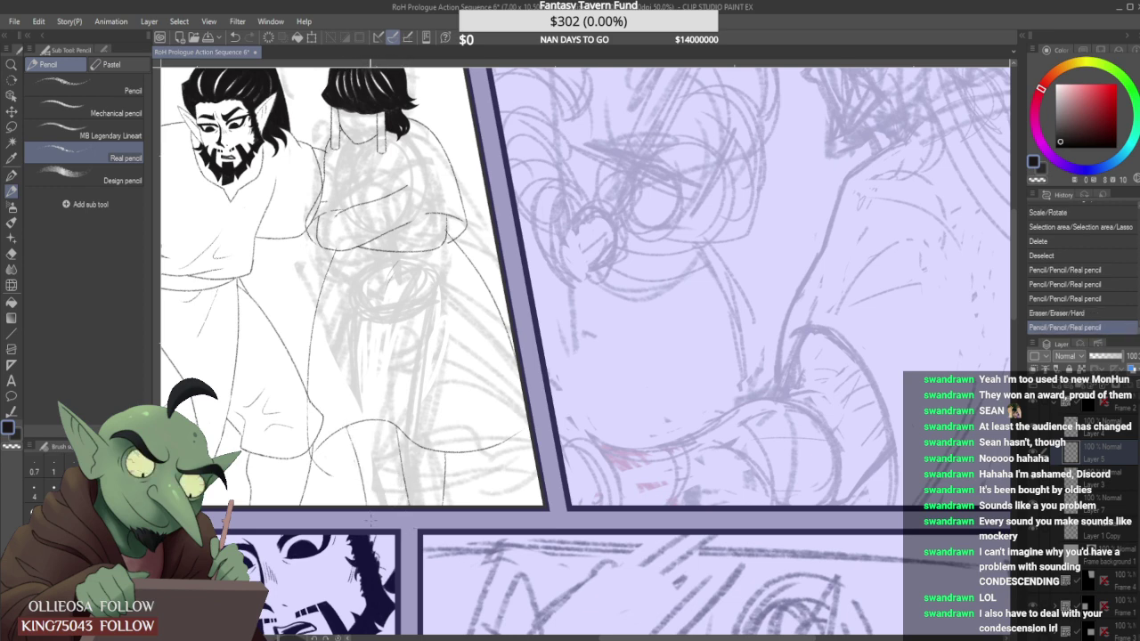
key(ctrl+z)
drag(345, 436, 363, 500)
drag(389, 430, 389, 504)
key(ctrl+z)
key(ctrl+z)
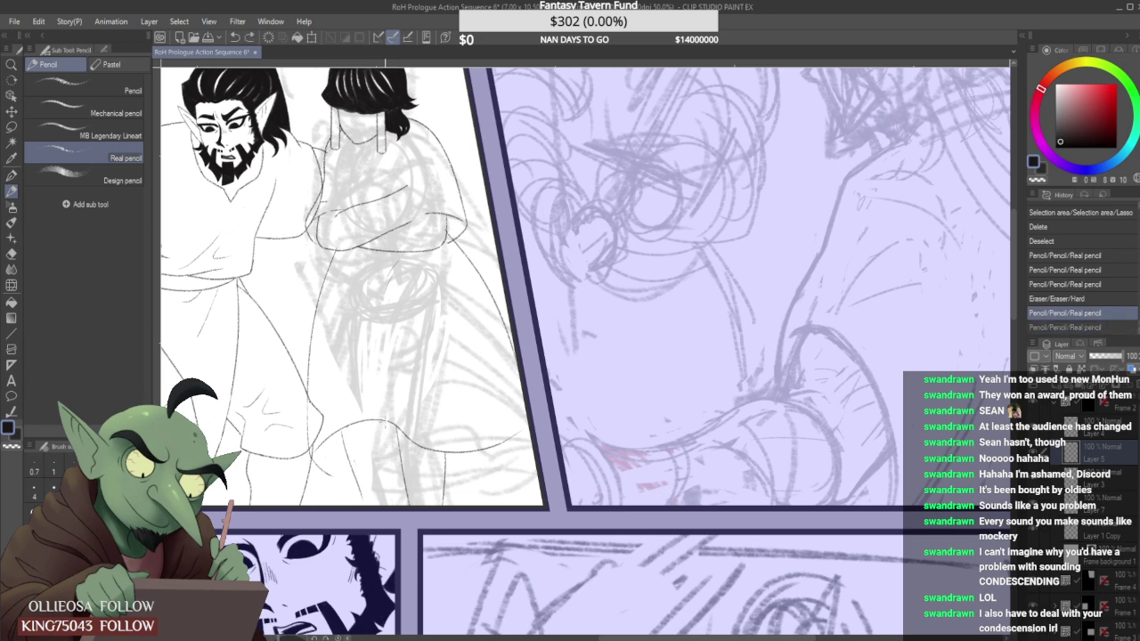
drag(385, 426, 392, 504)
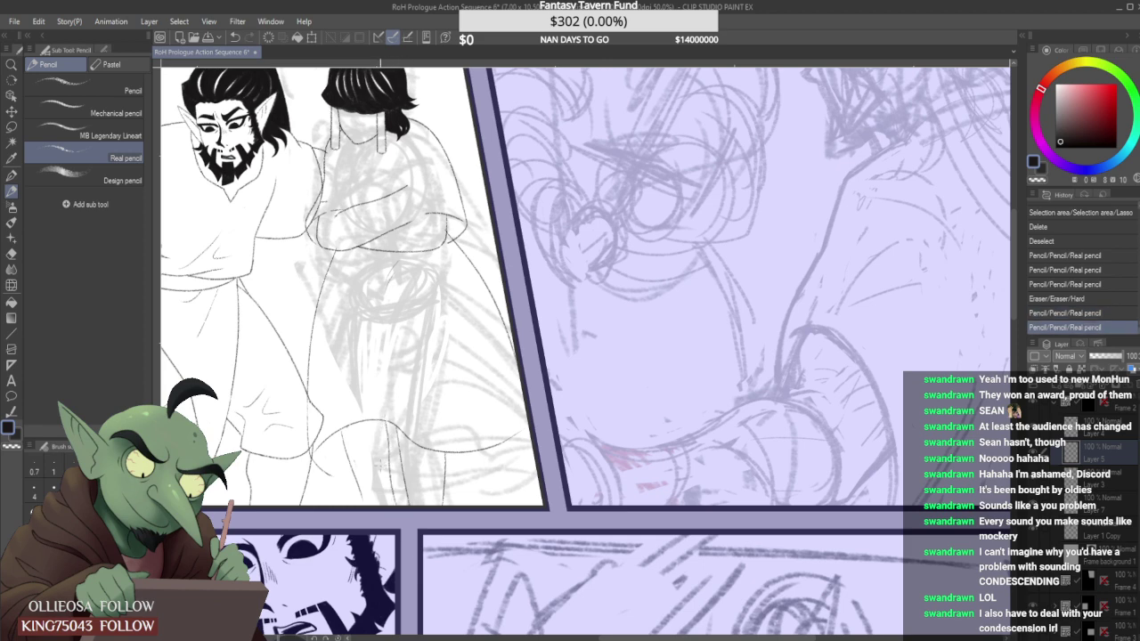
Clean up the stray marks beside the left-hand leg and extend the robe's lower back hem curve to meet its outer edge.
scroll(364, 456, up, 5)
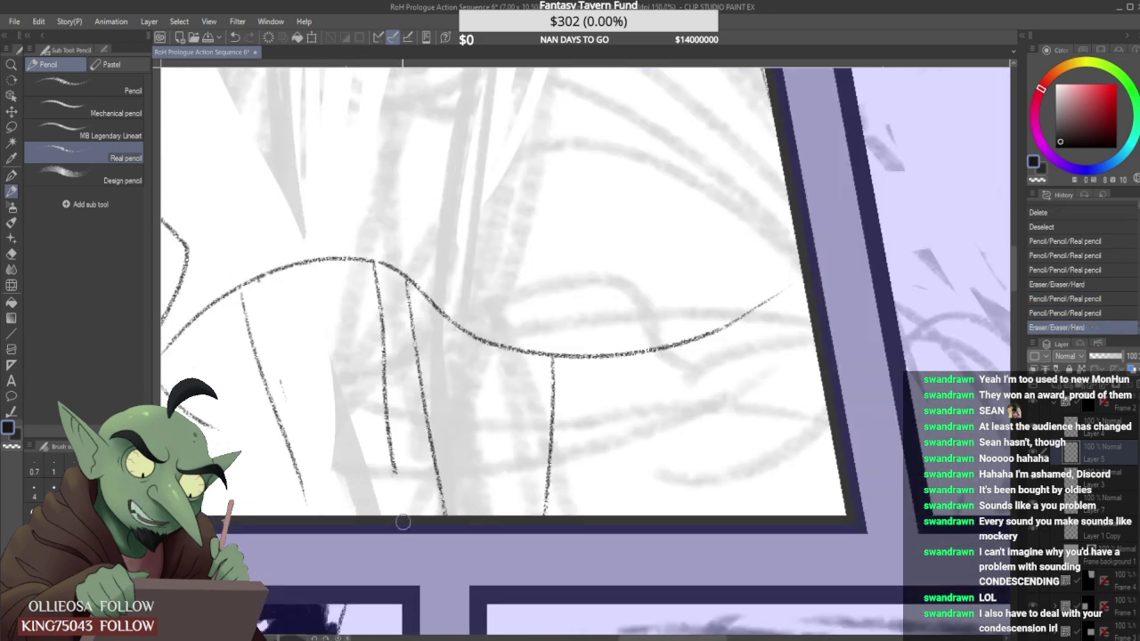
drag(289, 405, 283, 363)
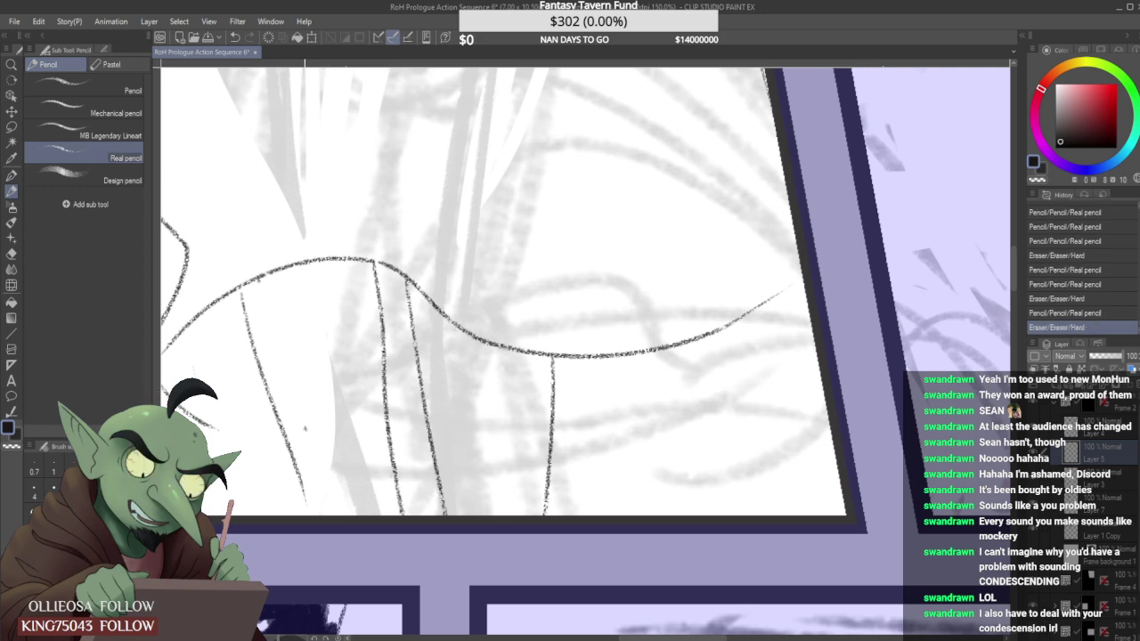
scroll(294, 470, down, 3)
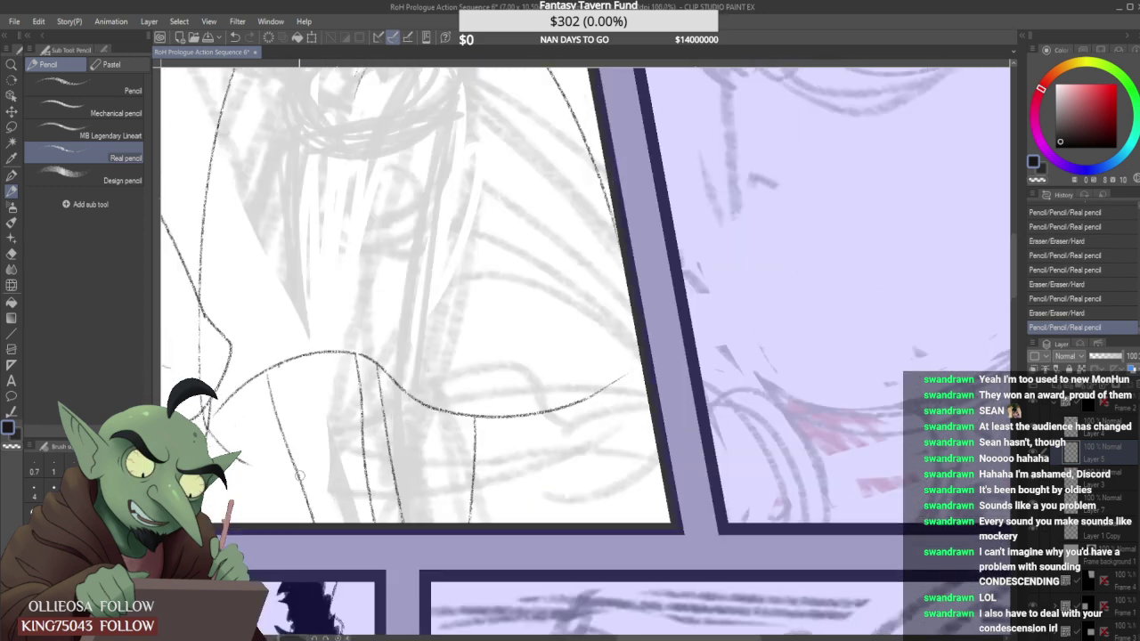
scroll(278, 439, up, 2)
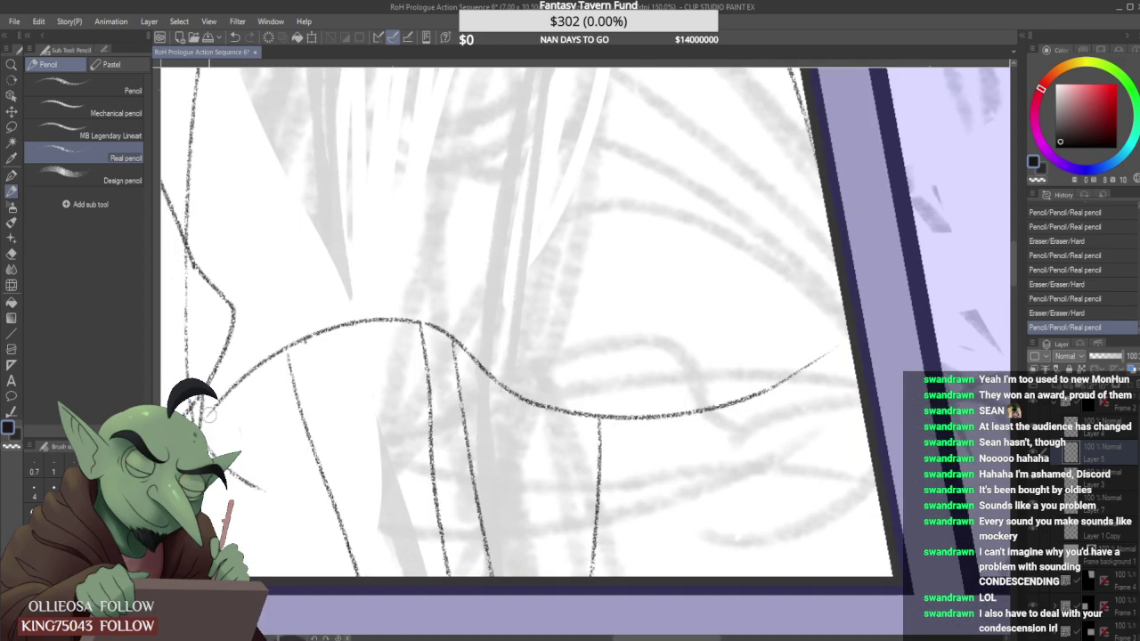
drag(260, 490, 337, 510)
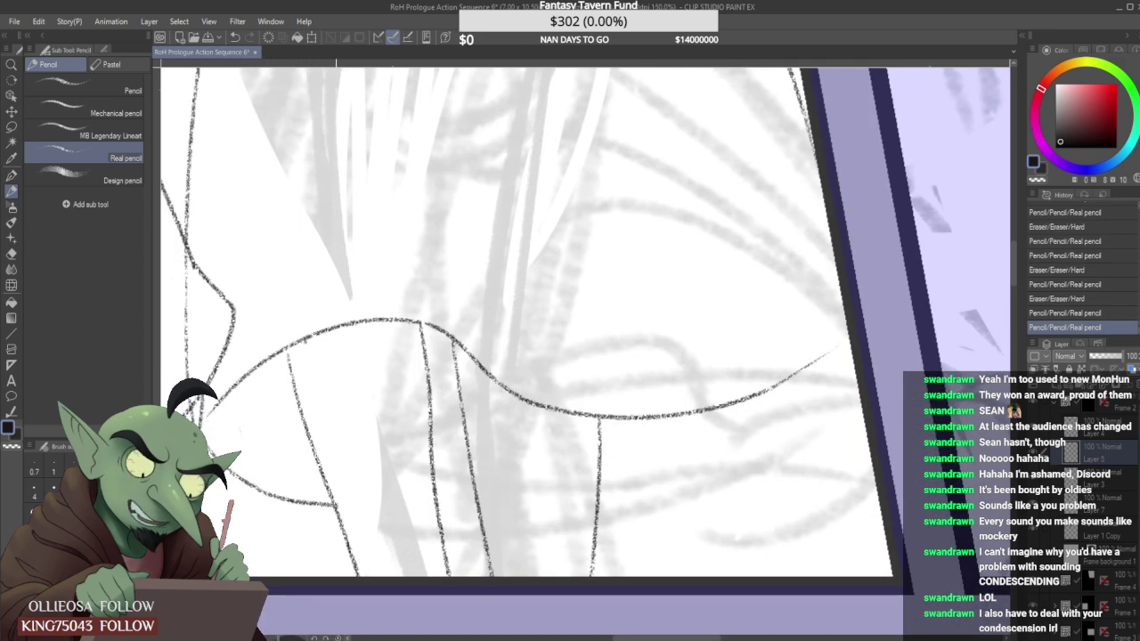
Erase the front hem's arch above the legs, redraw the start of the back hem curve and erase the leftover specks.
scroll(259, 409, down, 4)
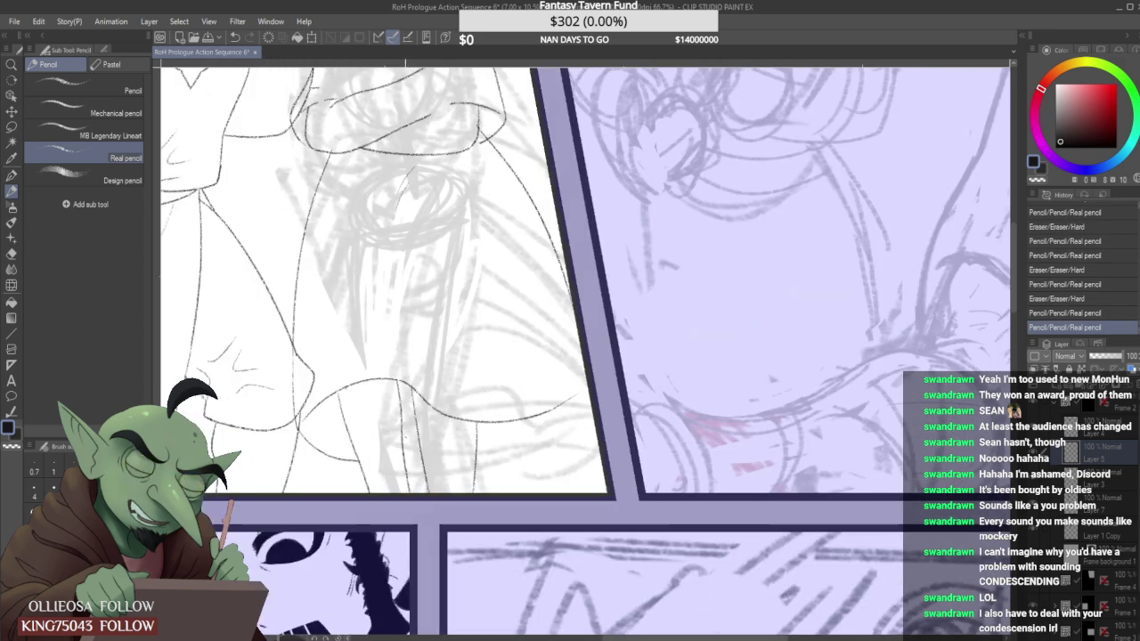
scroll(374, 414, up, 1)
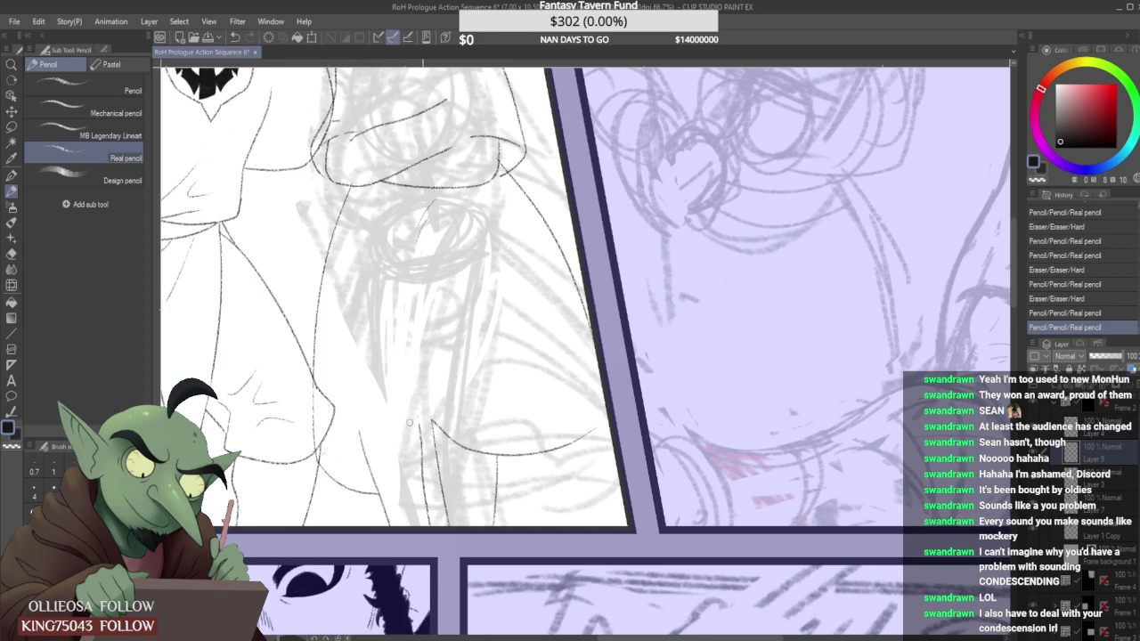
mouse_move(344, 456)
mouse_down()
mouse_move(354, 447)
mouse_move(325, 466)
mouse_up()
scroll(330, 444, up, 2)
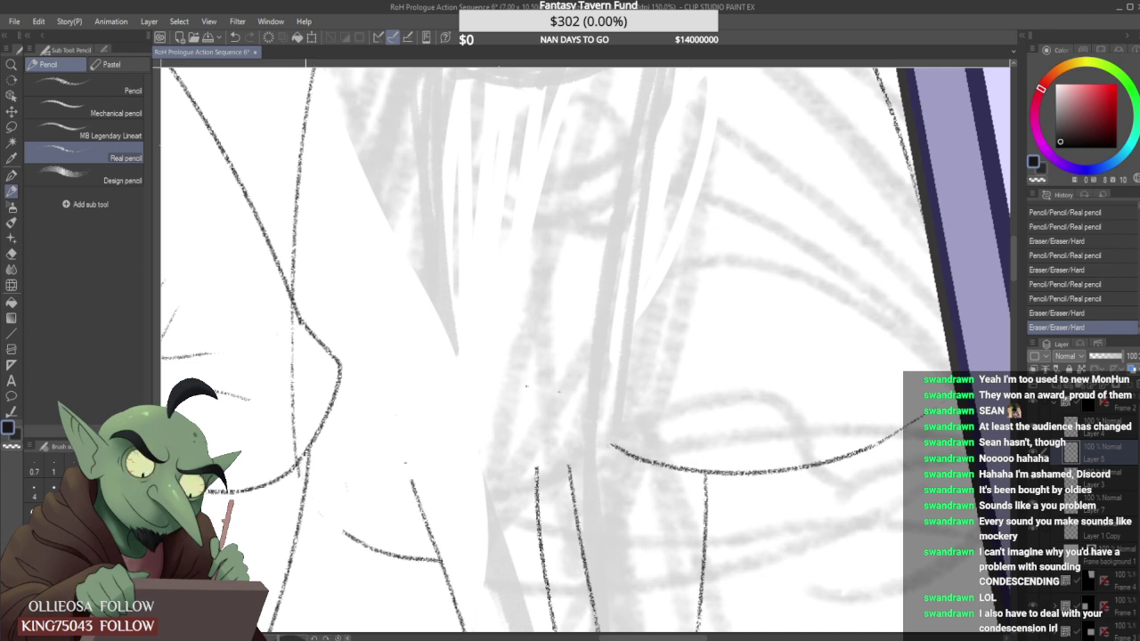
drag(299, 482, 358, 541)
drag(402, 460, 412, 441)
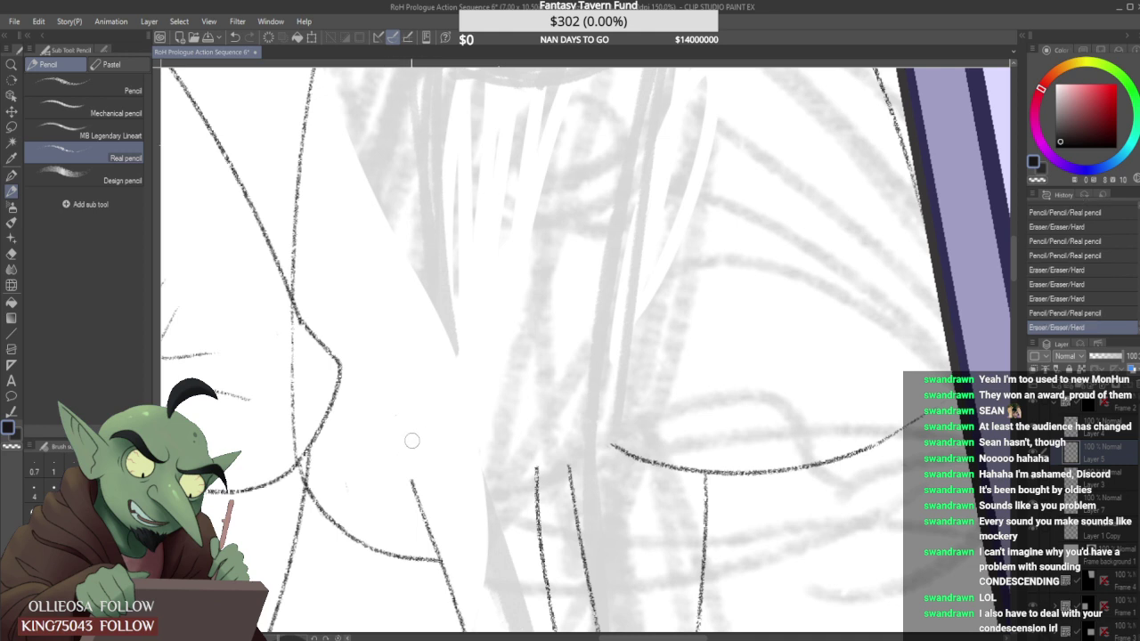
Redraw the front hem as a low, smooth arch over the legs that joins the remaining hem line, retrying until it flows.
drag(315, 470, 556, 445)
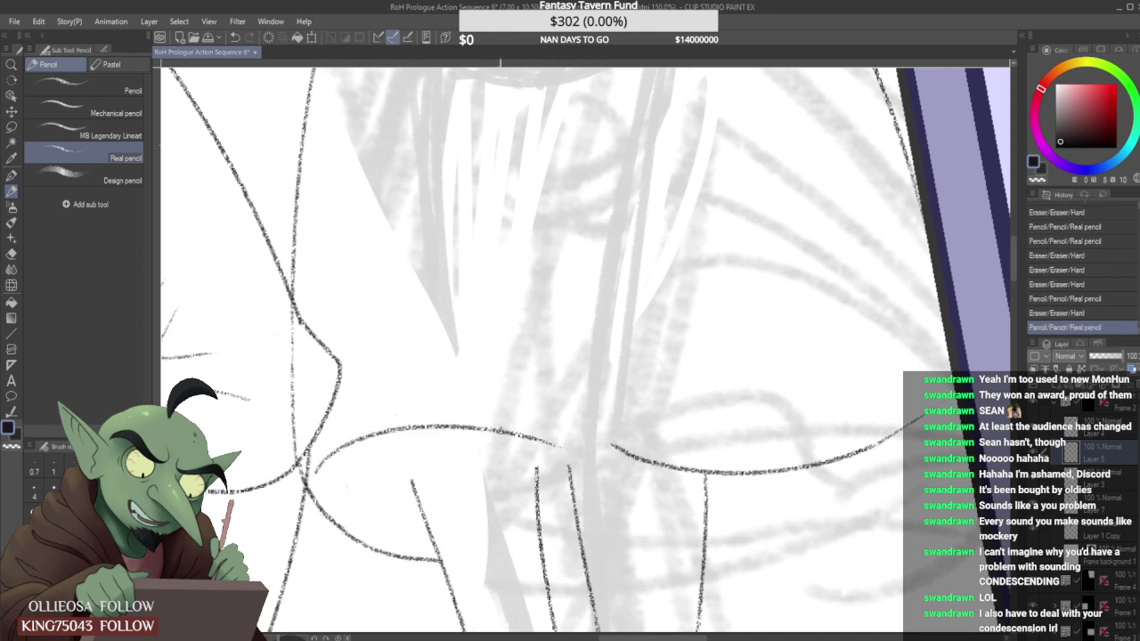
key(ctrl+z)
key(ctrl+y)
key(ctrl+z)
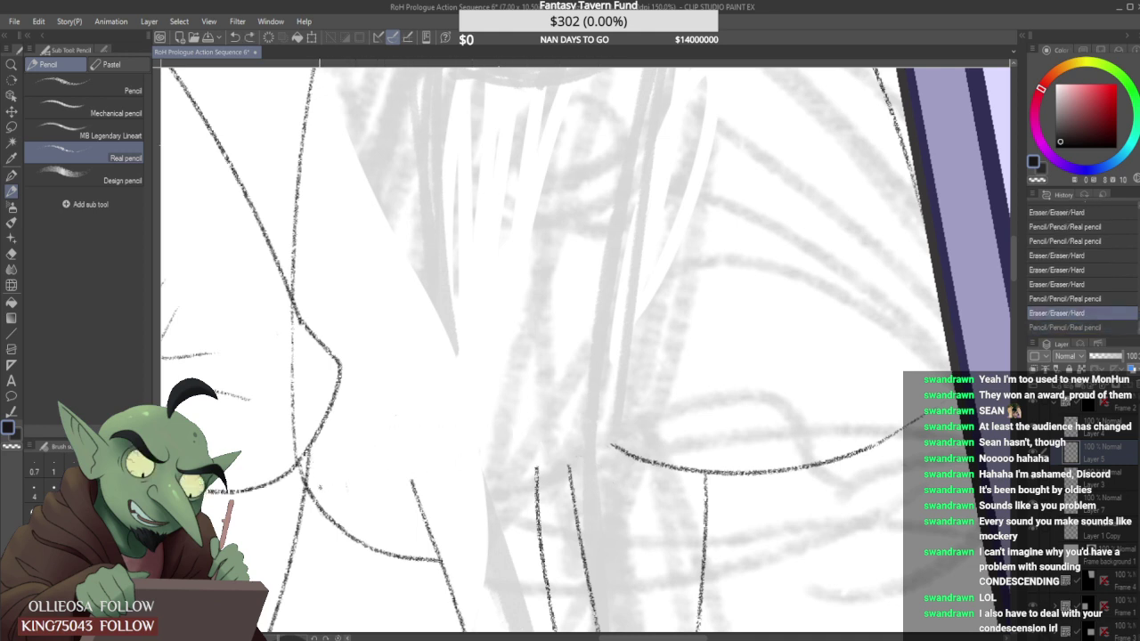
key(ctrl+y)
key(ctrl+z)
drag(308, 456, 564, 442)
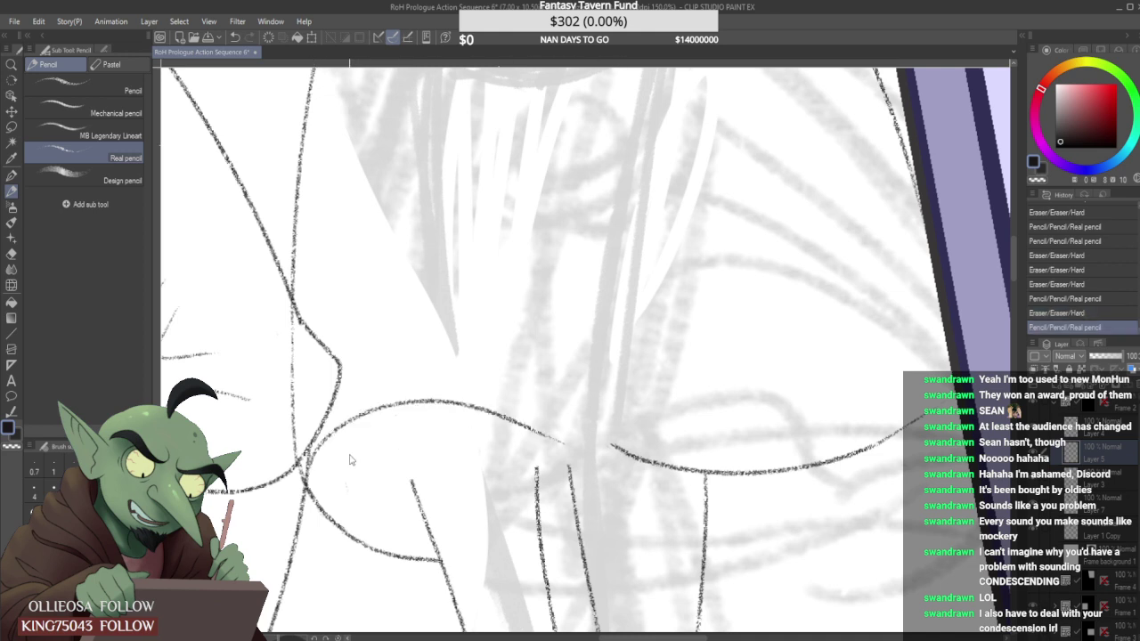
key(ctrl+z)
drag(308, 456, 602, 456)
key(ctrl+z)
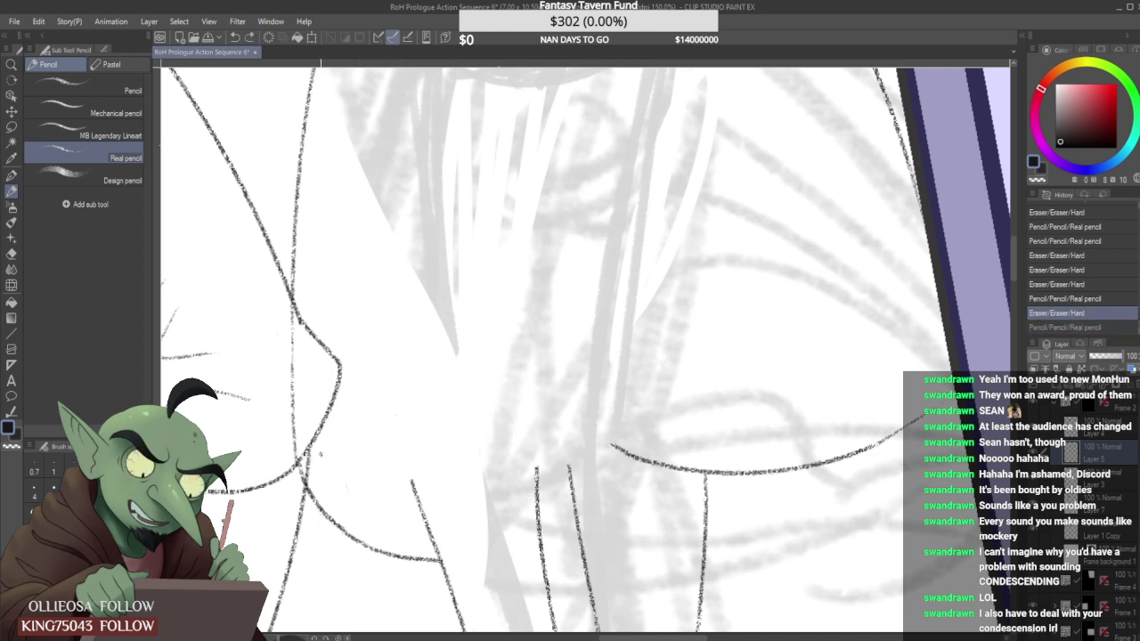
drag(308, 456, 565, 431)
key(ctrl+z)
mouse_move(308, 456)
mouse_down()
mouse_move(470, 414)
mouse_move(611, 445)
mouse_up()
key(ctrl+z)
mouse_move(308, 456)
mouse_down()
mouse_move(589, 432)
mouse_move(626, 453)
mouse_up()
key(ctrl+z)
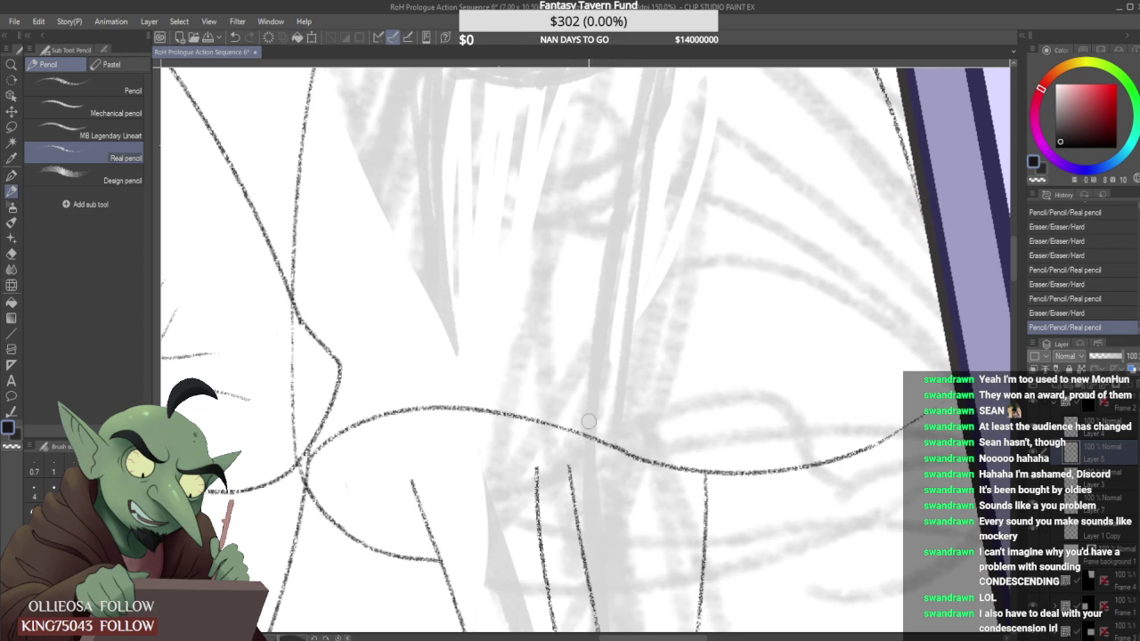
mouse_move(610, 436)
mouse_down()
mouse_move(633, 444)
mouse_move(615, 441)
mouse_up()
Erase the back hem curve beside the left-hand leg and redraw it shallower, from the robe's corner to the leg's outer edge.
scroll(464, 422, down, 3)
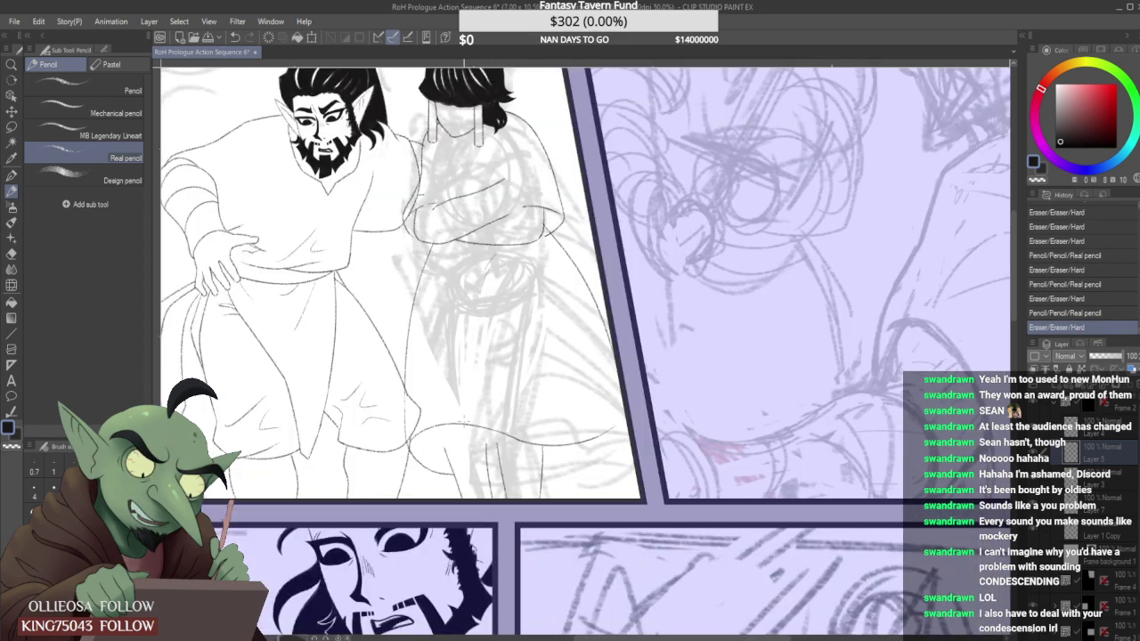
scroll(462, 422, down, 2)
scroll(456, 450, up, 4)
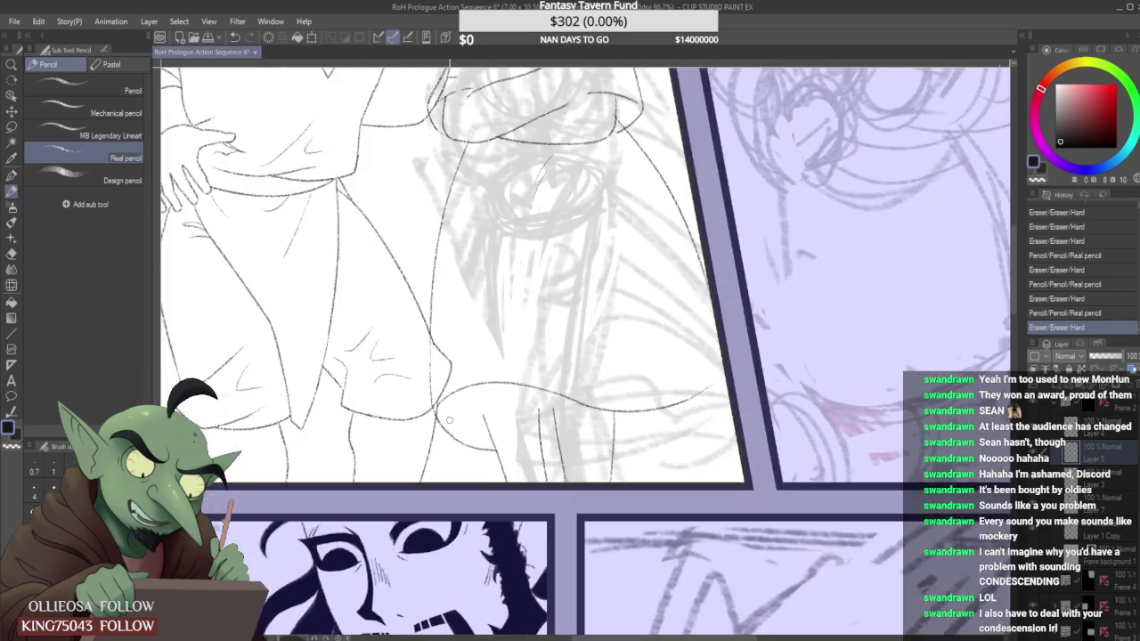
drag(502, 466, 517, 466)
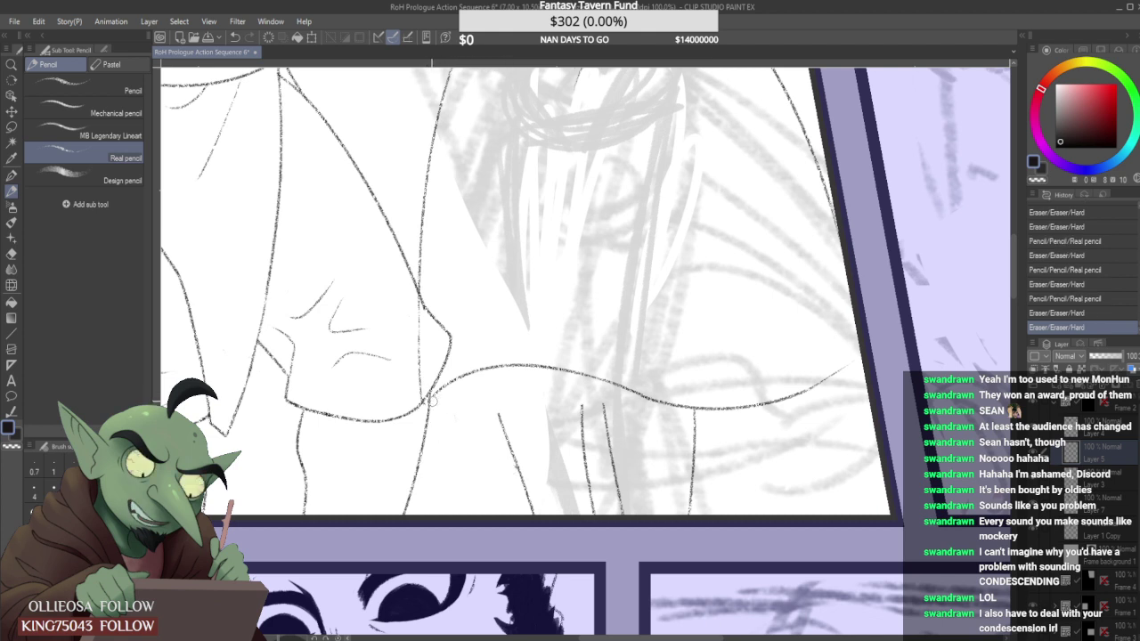
drag(431, 399, 508, 436)
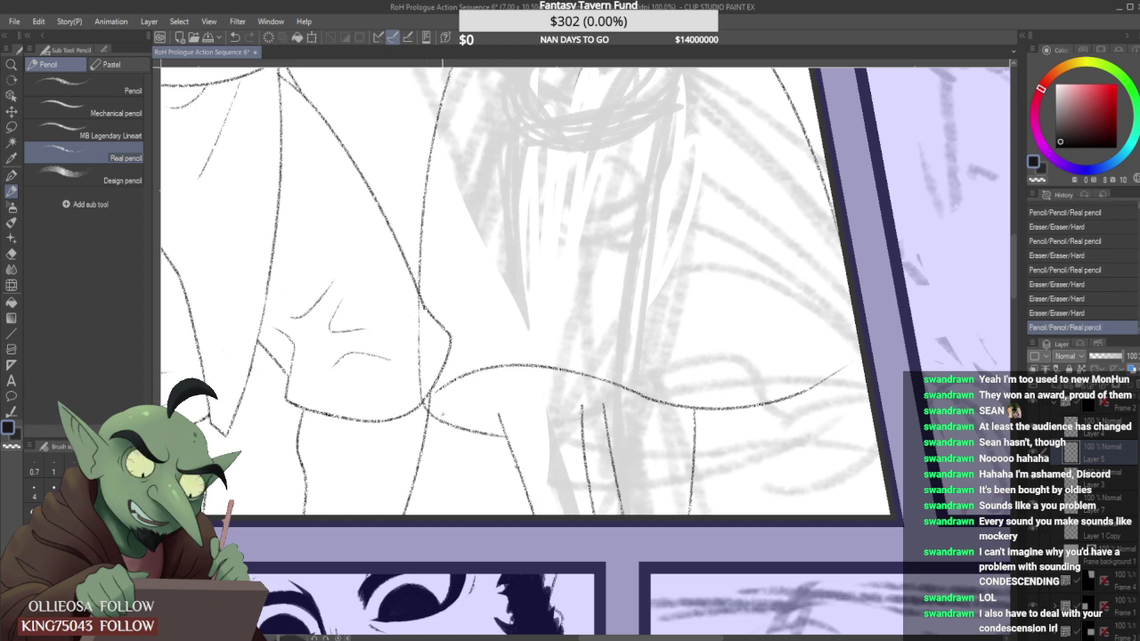
key(ctrl+z)
drag(427, 411, 500, 431)
key(ctrl+z)
drag(426, 408, 500, 434)
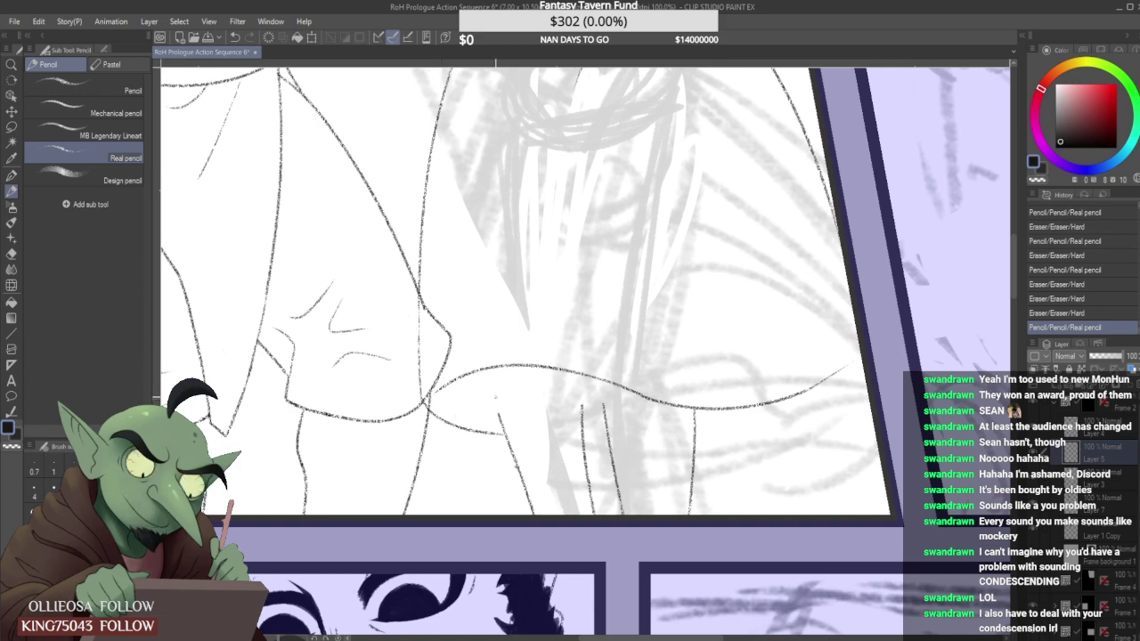
Join the two inner leg lines with a short stroke just below the hem and extend the hem line to the panel's slanted border.
scroll(512, 412, down, 4)
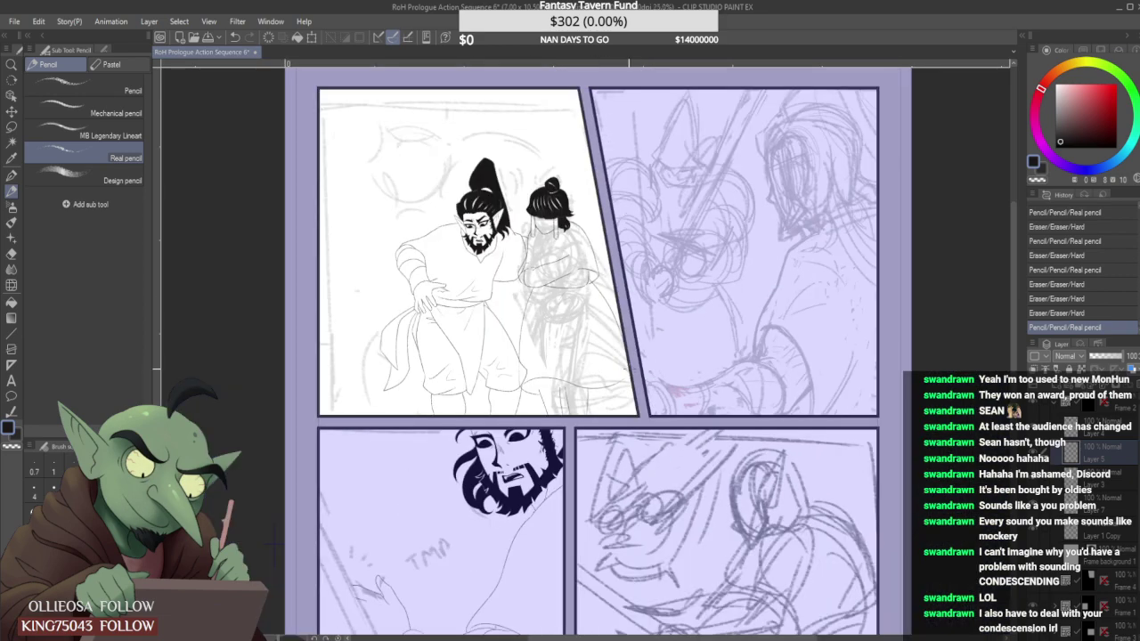
scroll(626, 365, up, 4)
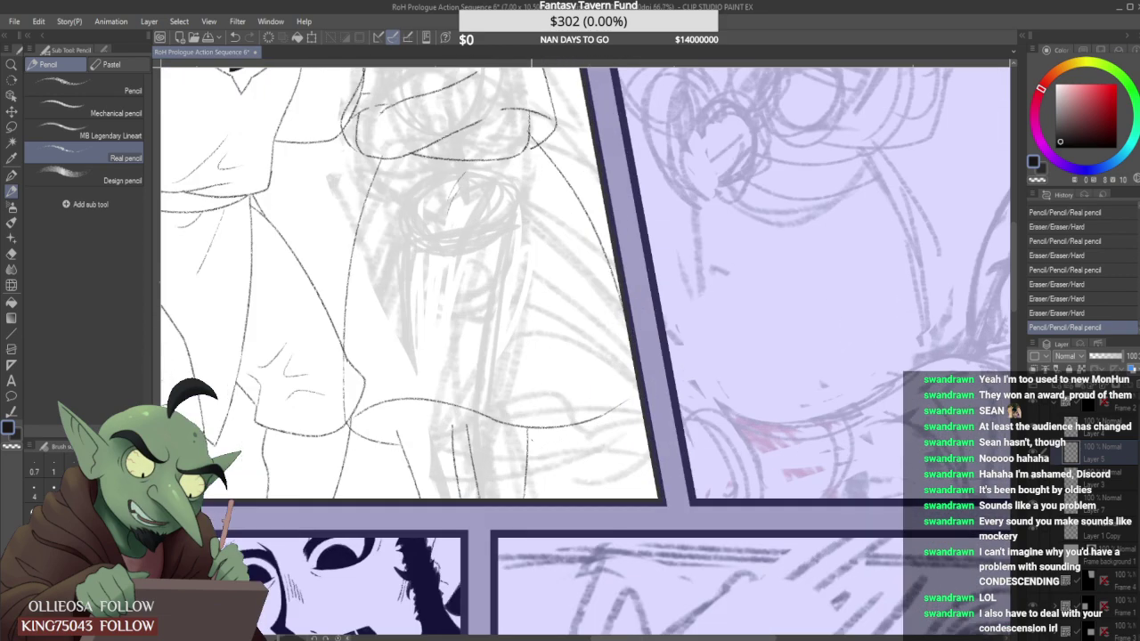
scroll(449, 438, up, 2)
drag(455, 439, 474, 440)
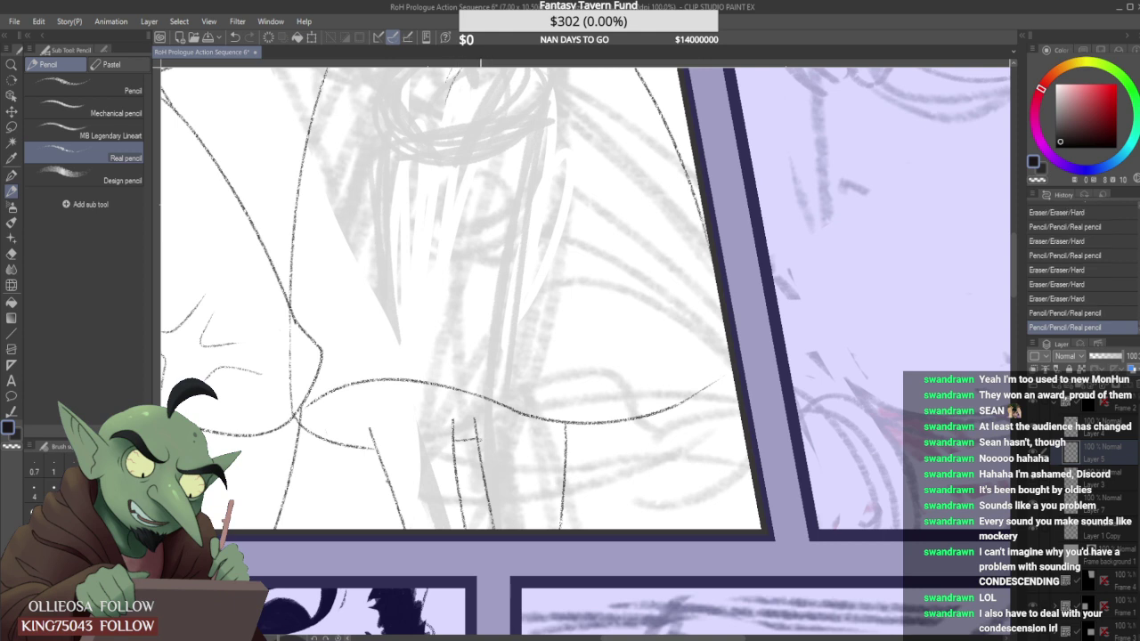
key(ctrl+z)
key(ctrl+y)
key(ctrl+z)
key(ctrl+y)
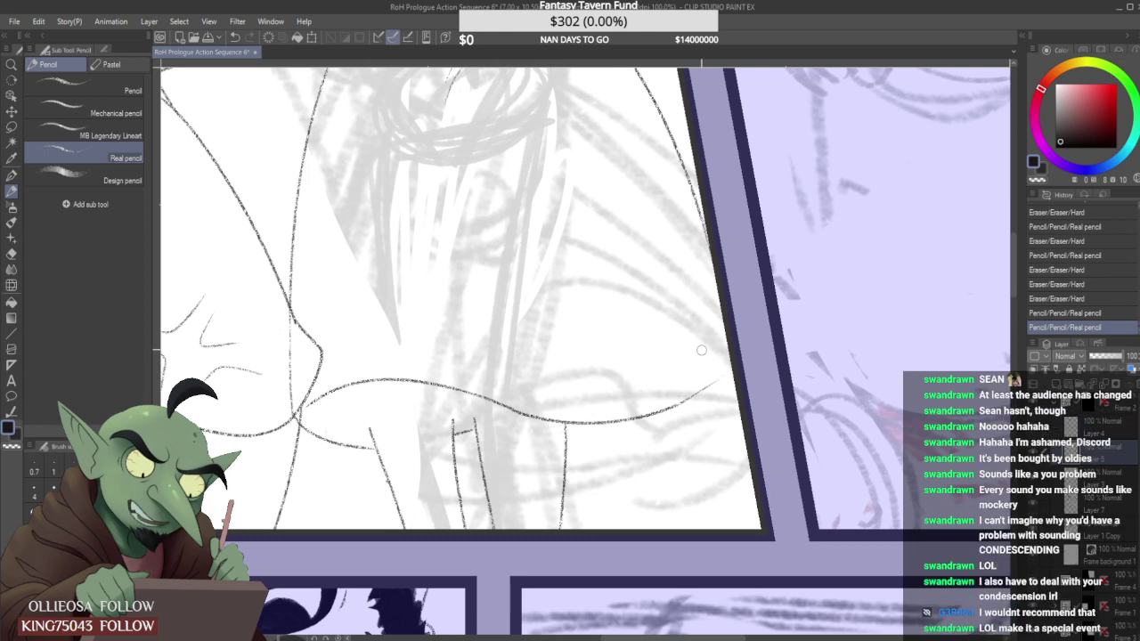
mouse_move(723, 380)
mouse_down()
mouse_move(666, 410)
mouse_move(669, 375)
mouse_move(734, 384)
mouse_up()
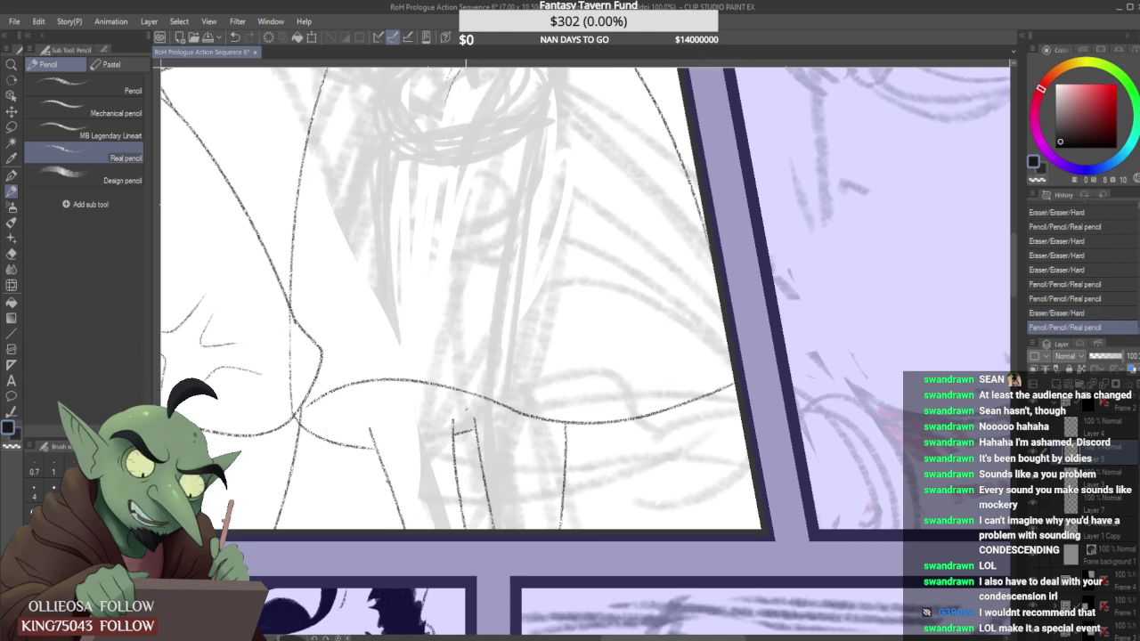
Draw a shallow inner hem curve across the left-hand leg, from below the front hem's arch to the inner leg, retrying the stroke once.
drag(368, 425, 364, 414)
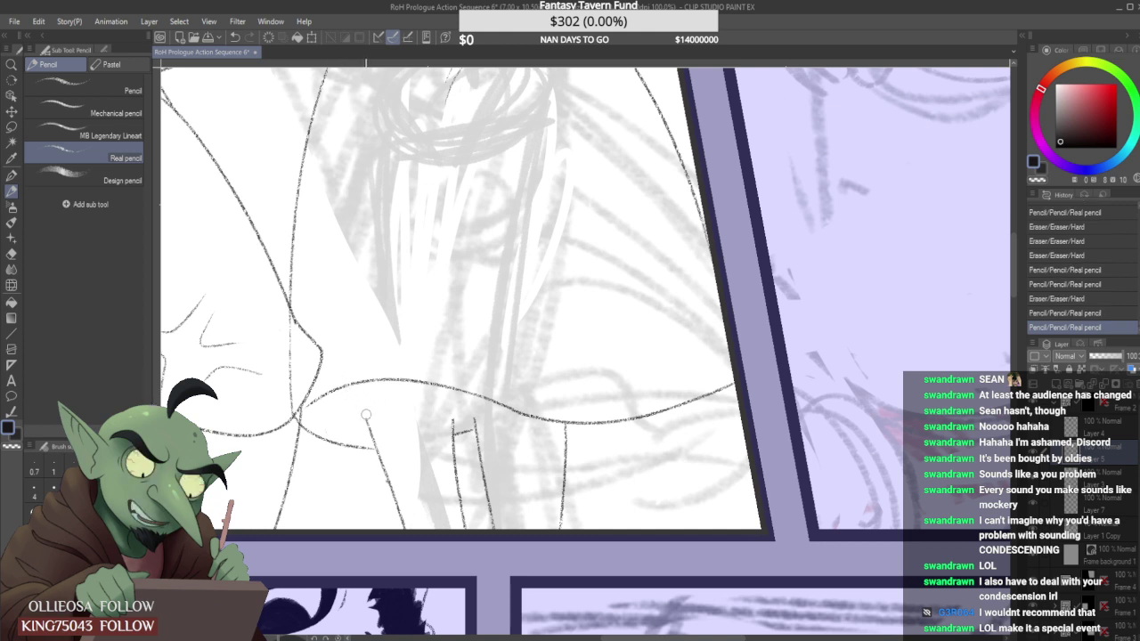
mouse_move(374, 417)
mouse_down()
mouse_move(340, 407)
mouse_move(431, 431)
mouse_move(452, 425)
mouse_move(435, 417)
mouse_move(418, 437)
mouse_move(397, 435)
mouse_move(504, 401)
mouse_up()
key(ctrl+z)
mouse_move(396, 433)
mouse_down()
mouse_move(504, 387)
mouse_move(479, 385)
mouse_up()
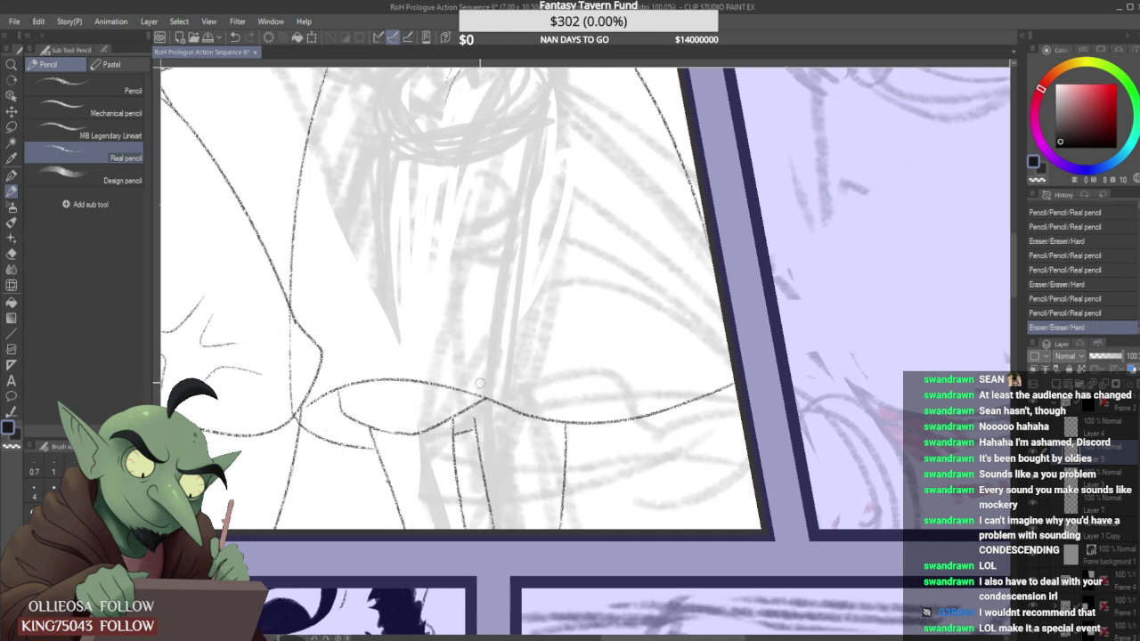
drag(385, 422, 386, 428)
drag(387, 388, 397, 392)
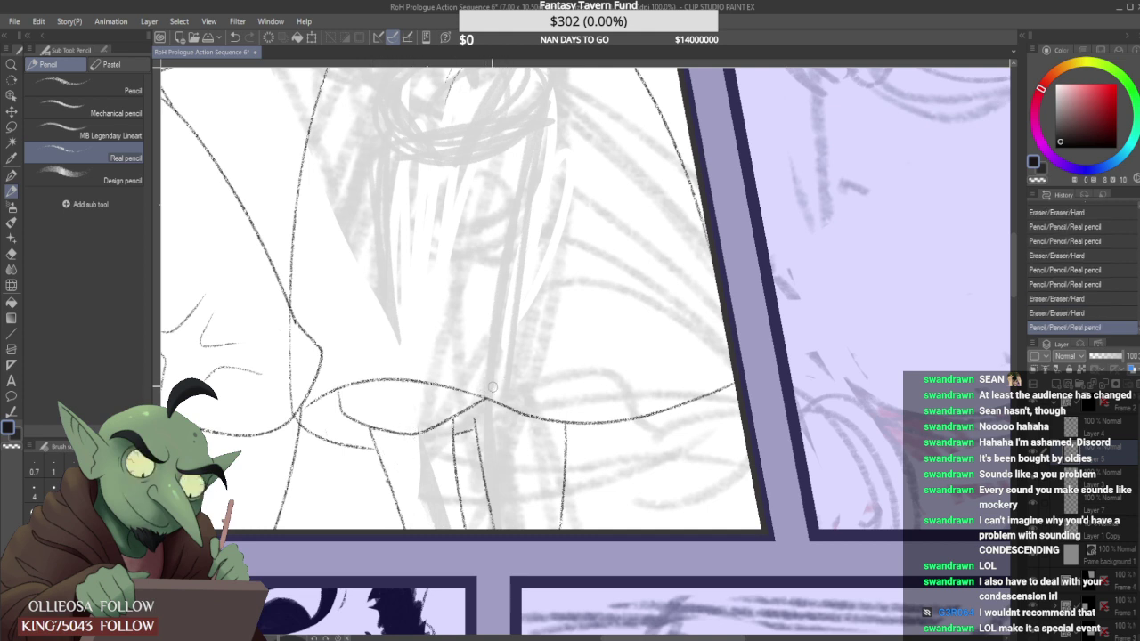
Draw a matching inner hem curve across the right-hand leg into the front hem, redo its outer half and touch up the outer leg line's top.
mouse_move(472, 408)
mouse_down()
mouse_move(456, 413)
mouse_move(505, 435)
mouse_move(480, 418)
mouse_move(609, 407)
mouse_up()
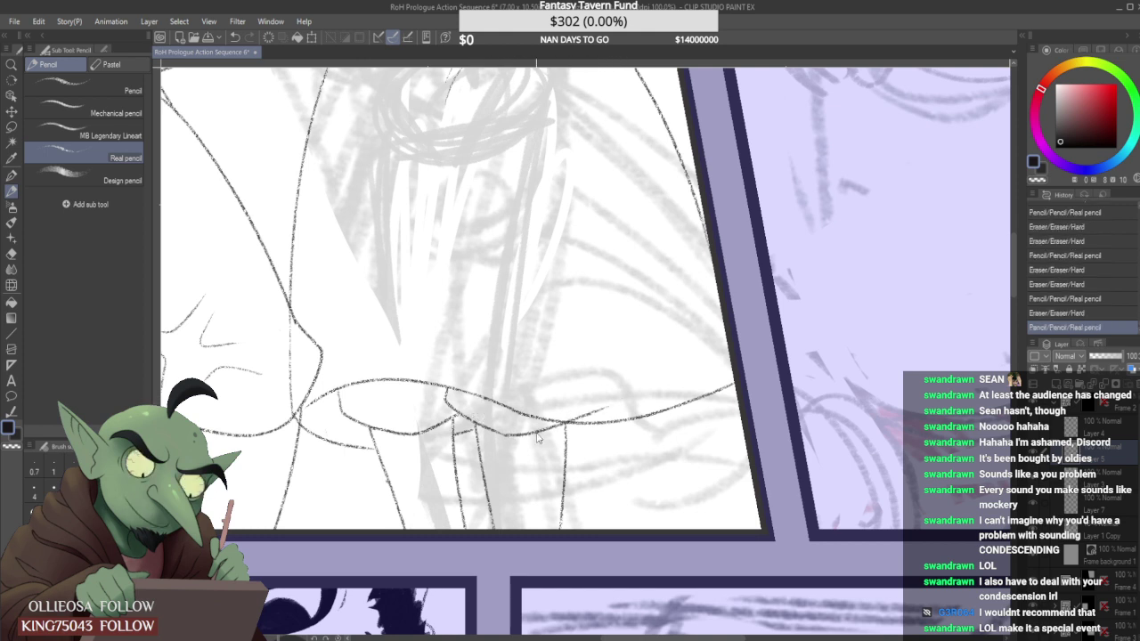
key(ctrl+z)
drag(514, 437, 609, 400)
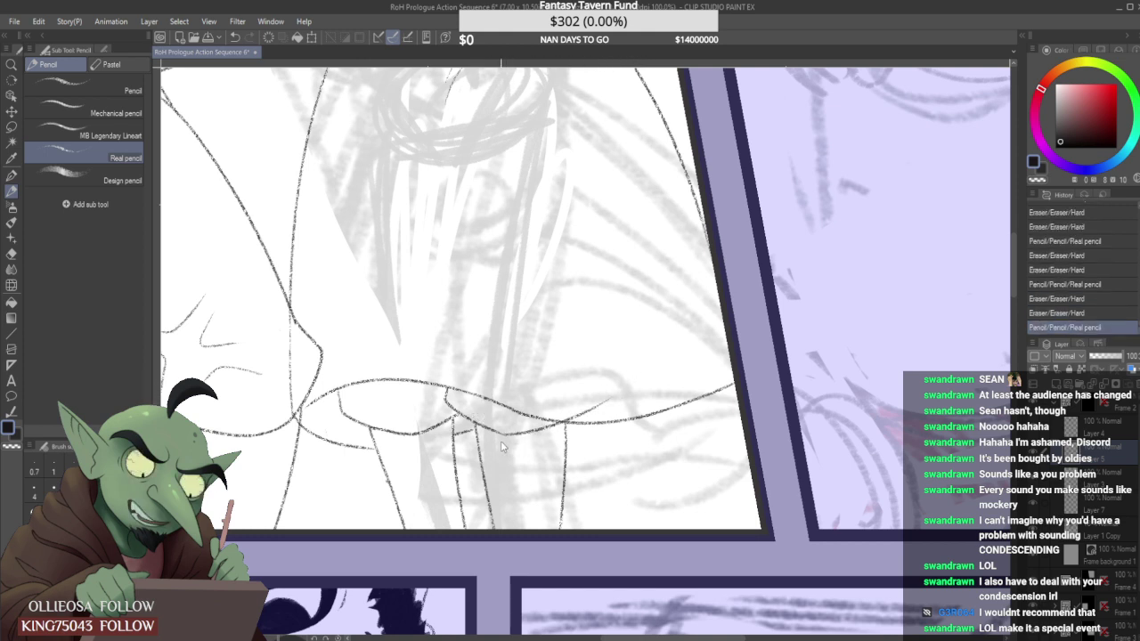
key(ctrl+z)
key(ctrl+y)
key(ctrl+z)
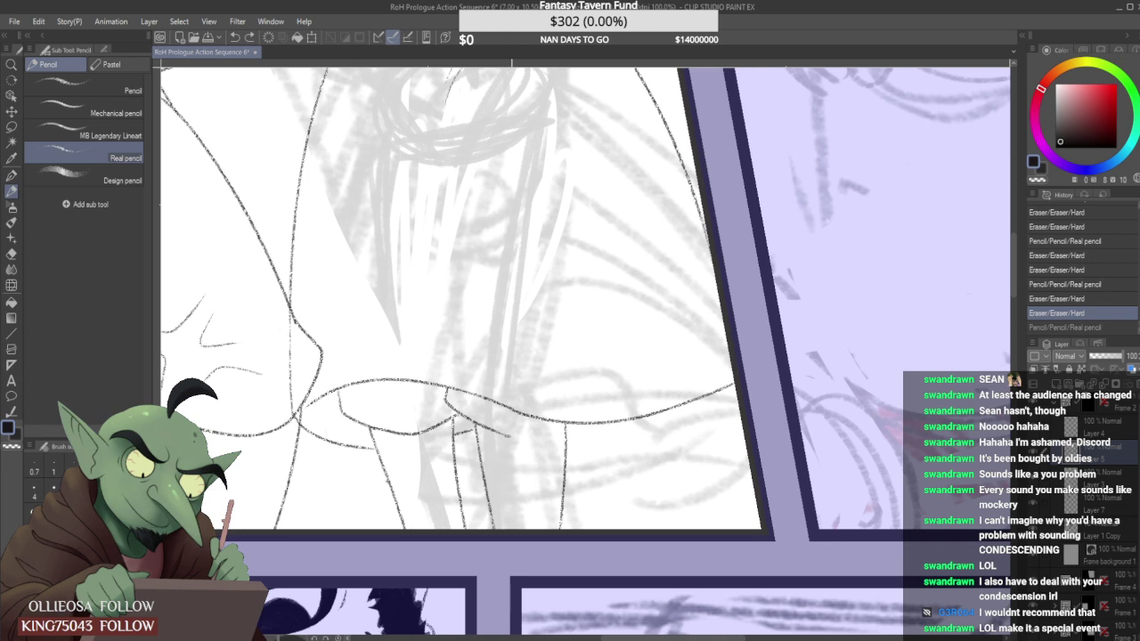
key(ctrl+y)
mouse_move(611, 410)
mouse_down()
mouse_move(583, 416)
mouse_move(635, 403)
mouse_up()
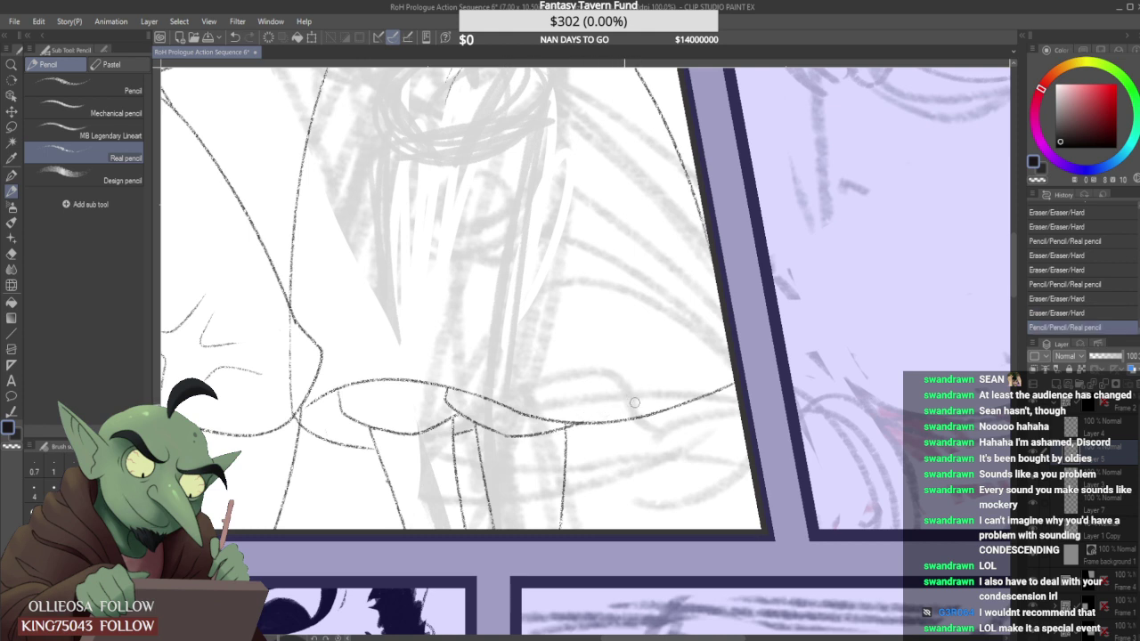
click(565, 428)
mouse_move(566, 428)
mouse_down()
mouse_move(575, 426)
mouse_move(566, 437)
mouse_up()
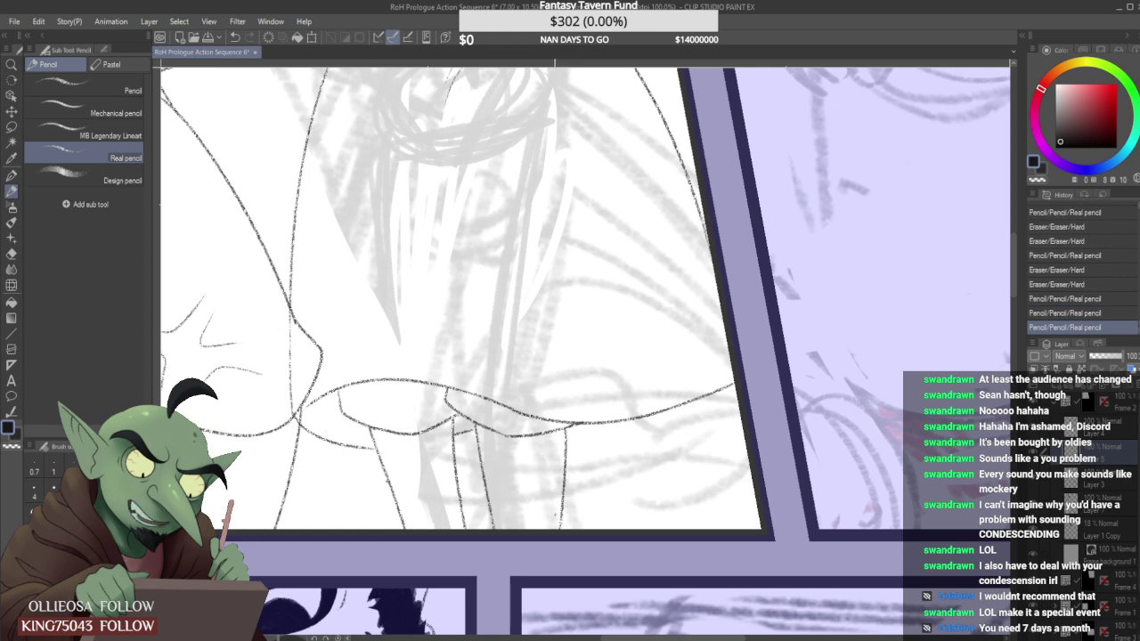
Extend the upper end of the right-hand leg's inner hem curve up to the front hem line.
scroll(506, 381, down, 3)
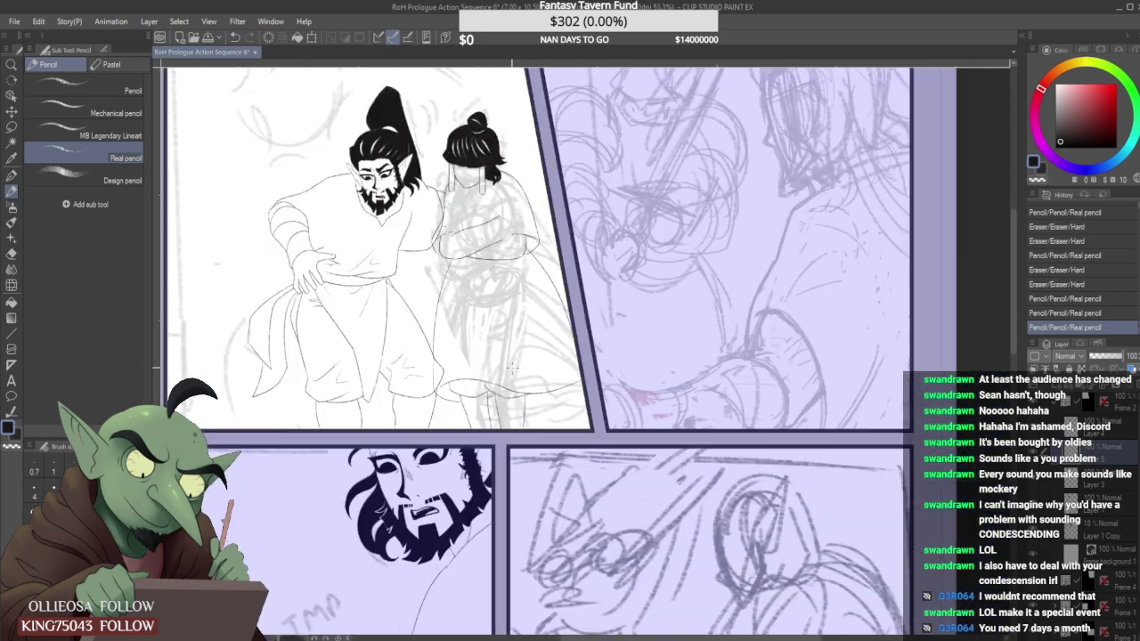
scroll(479, 391, up, 4)
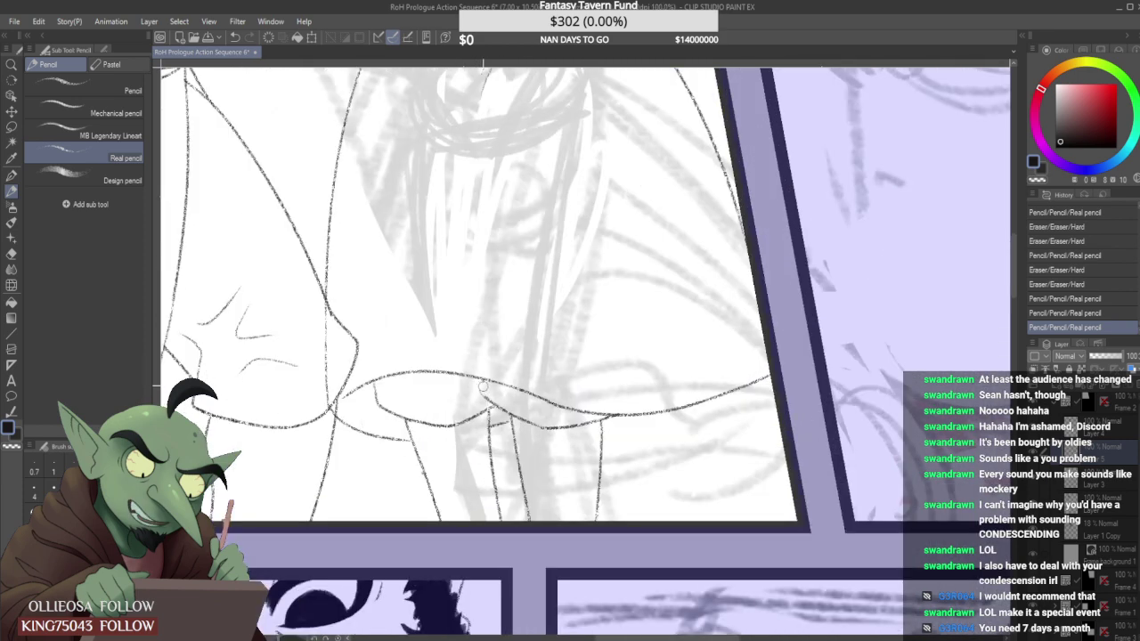
scroll(476, 402, up, 1)
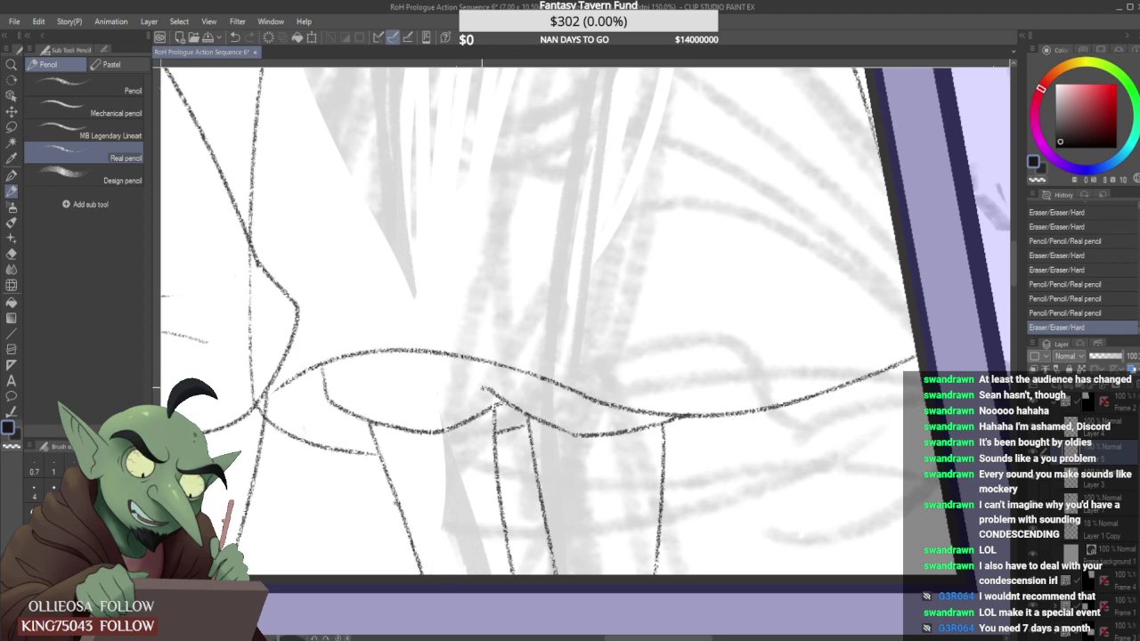
drag(462, 360, 475, 376)
scroll(443, 368, down, 3)
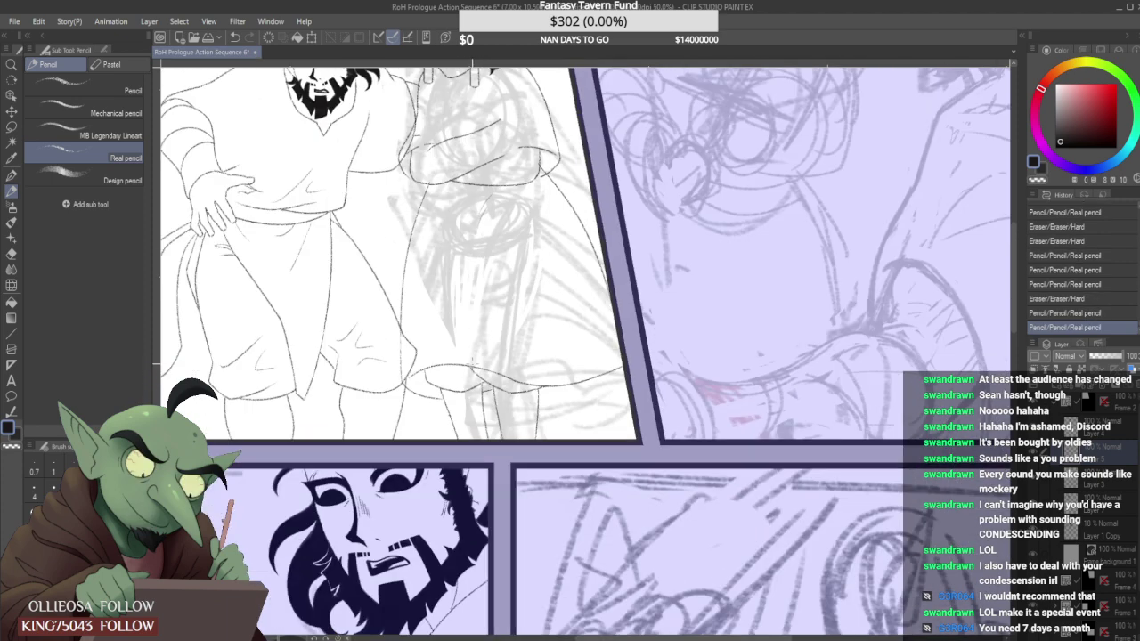
scroll(442, 368, down, 1)
Redraw the upper end of the left-hand leg's inner hem curve so it joins the front hem's arch, retrying the stroke.
scroll(443, 368, up, 3)
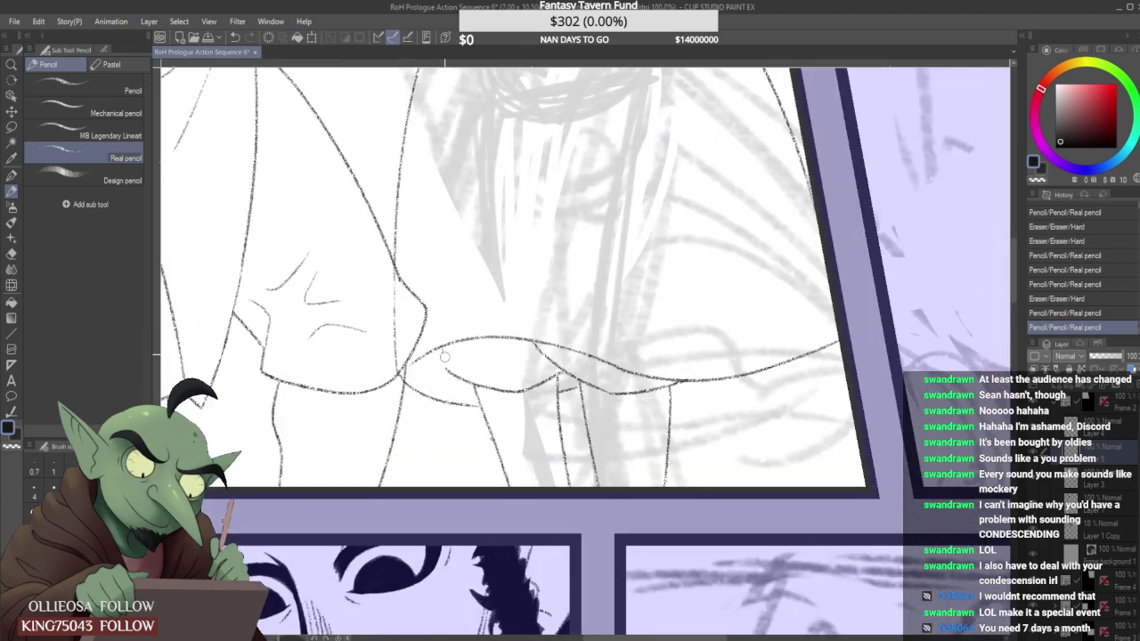
drag(443, 355, 449, 371)
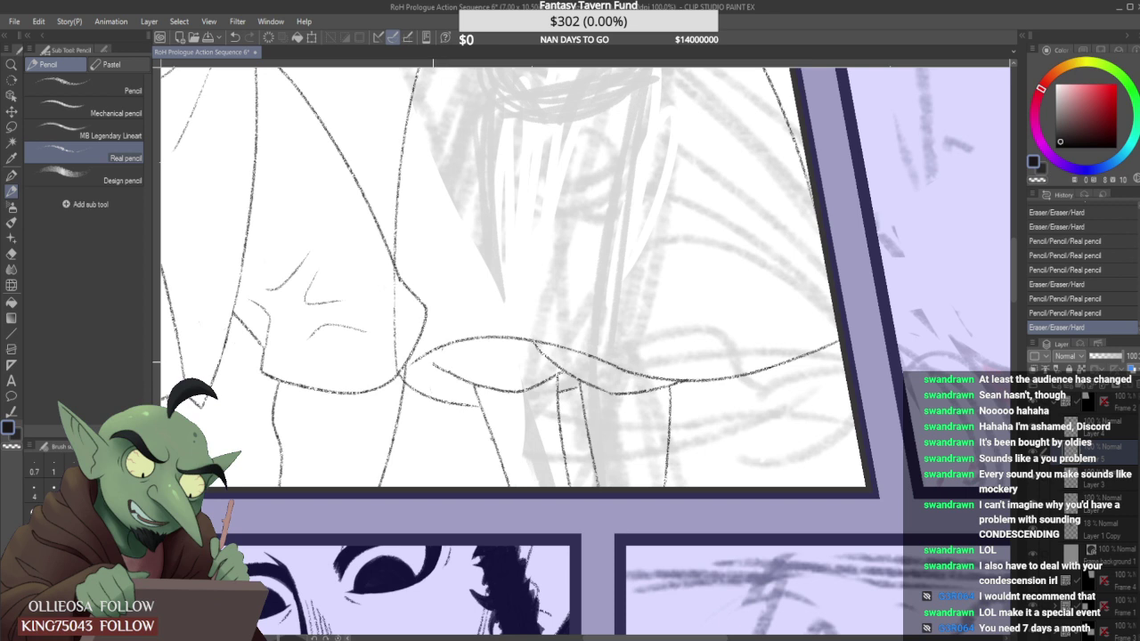
key(ctrl+z)
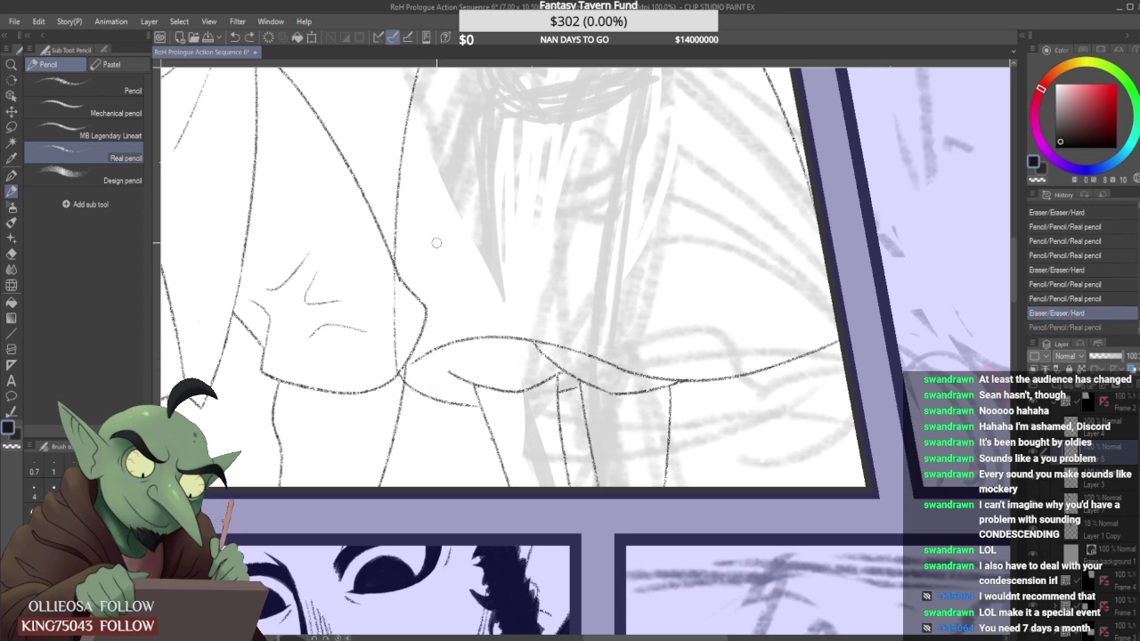
mouse_move(442, 354)
mouse_down()
mouse_move(430, 365)
mouse_move(429, 343)
mouse_move(482, 383)
mouse_up()
key(ctrl+z)
scroll(434, 357, up, 2)
scroll(439, 319, down, 2)
scroll(440, 332, up, 2)
scroll(445, 354, down, 2)
scroll(399, 365, down, 4)
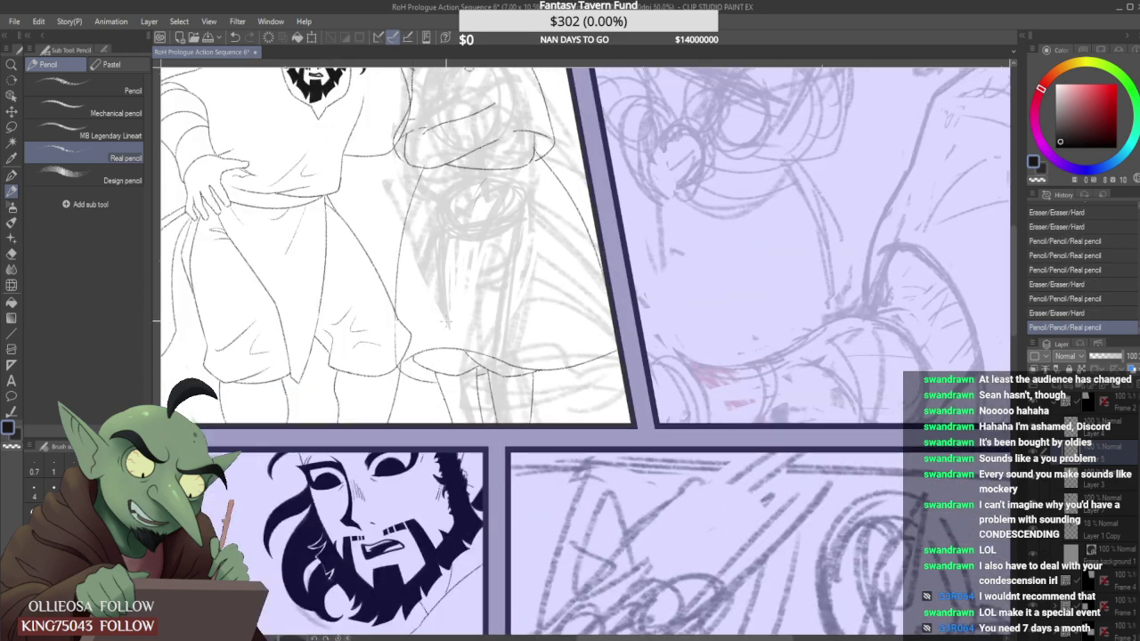
scroll(441, 367, up, 5)
mouse_move(522, 395)
mouse_down()
mouse_move(535, 389)
mouse_move(501, 408)
mouse_move(526, 415)
mouse_up()
scroll(552, 392, down, 5)
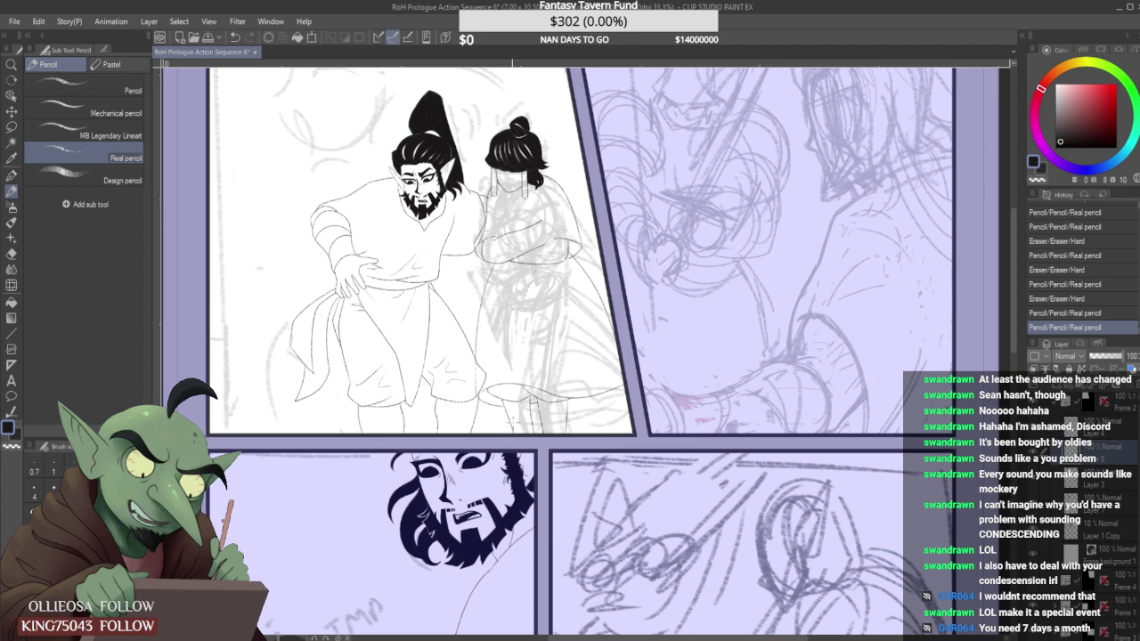
Darken the faint lower stretch of the robe's left edge beside the bearded man's trouser leg, retrying the stroke down to the hem corner.
scroll(481, 392, up, 5)
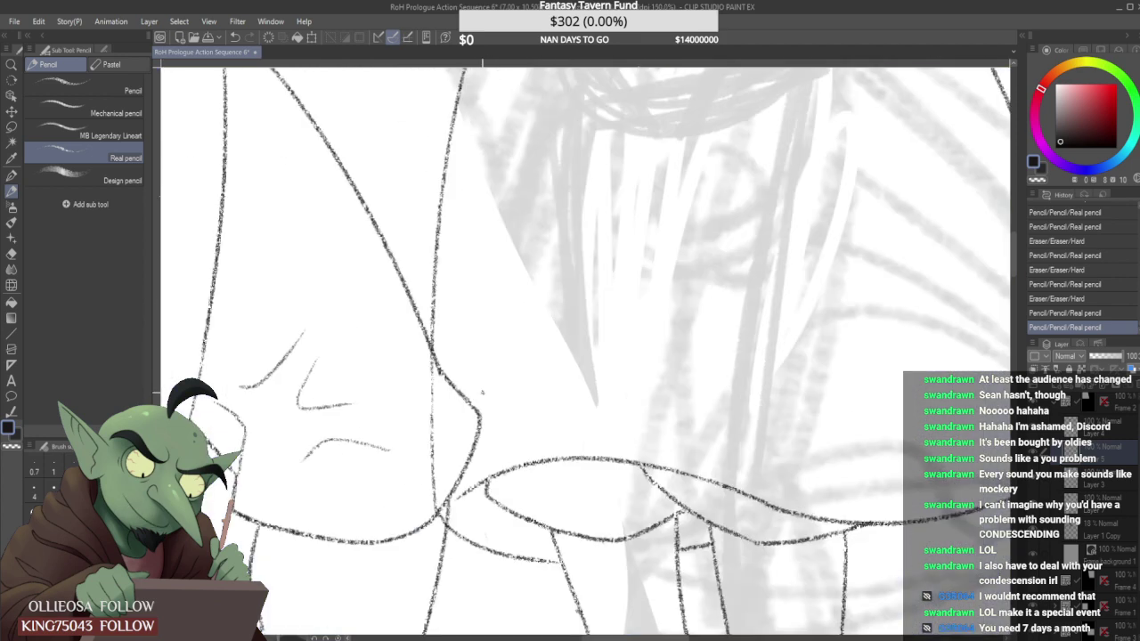
drag(429, 352, 435, 443)
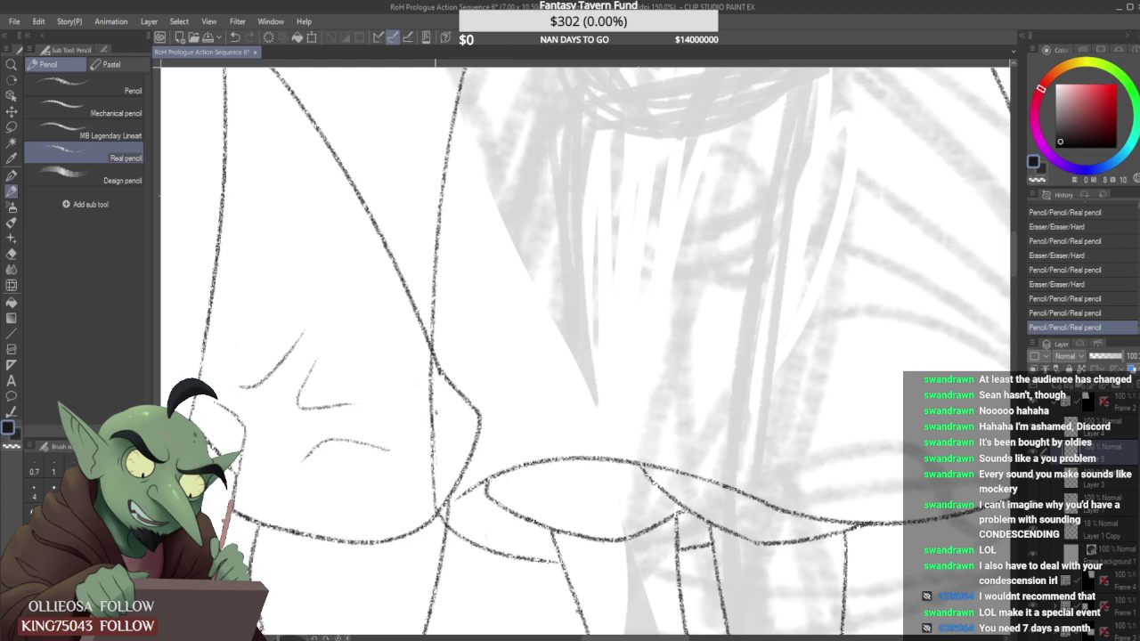
key(ctrl+z)
drag(432, 358, 430, 431)
key(ctrl+z)
key(ctrl+z)
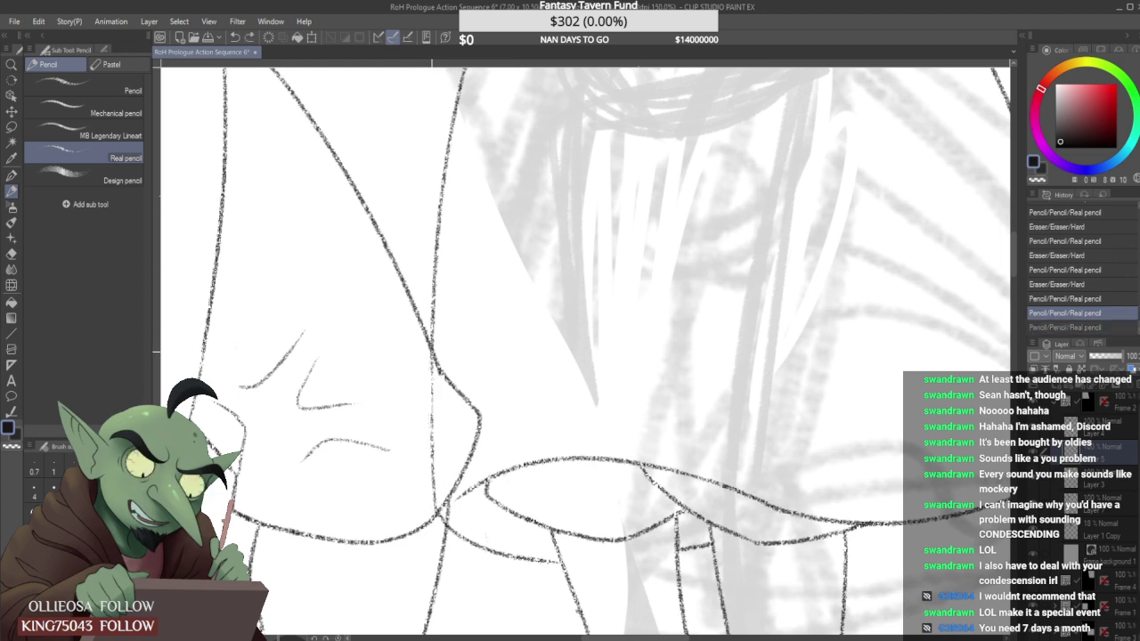
drag(430, 379, 436, 462)
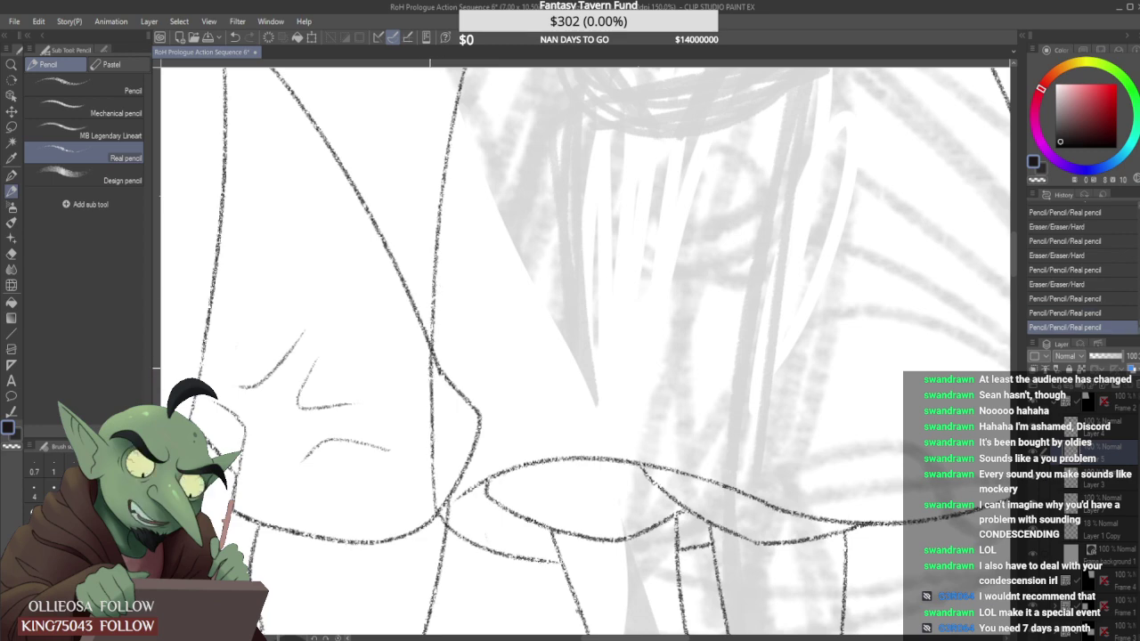
scroll(425, 400, down, 1)
scroll(427, 381, up, 2)
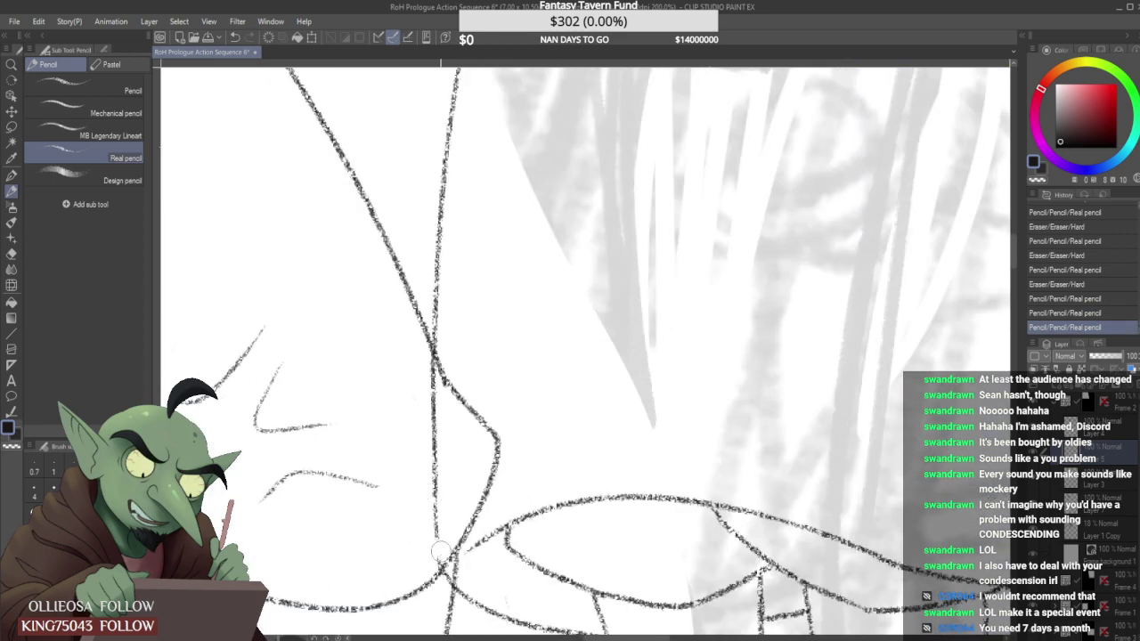
mouse_move(442, 552)
mouse_down()
mouse_move(439, 541)
mouse_move(441, 557)
mouse_up()
scroll(447, 464, down, 5)
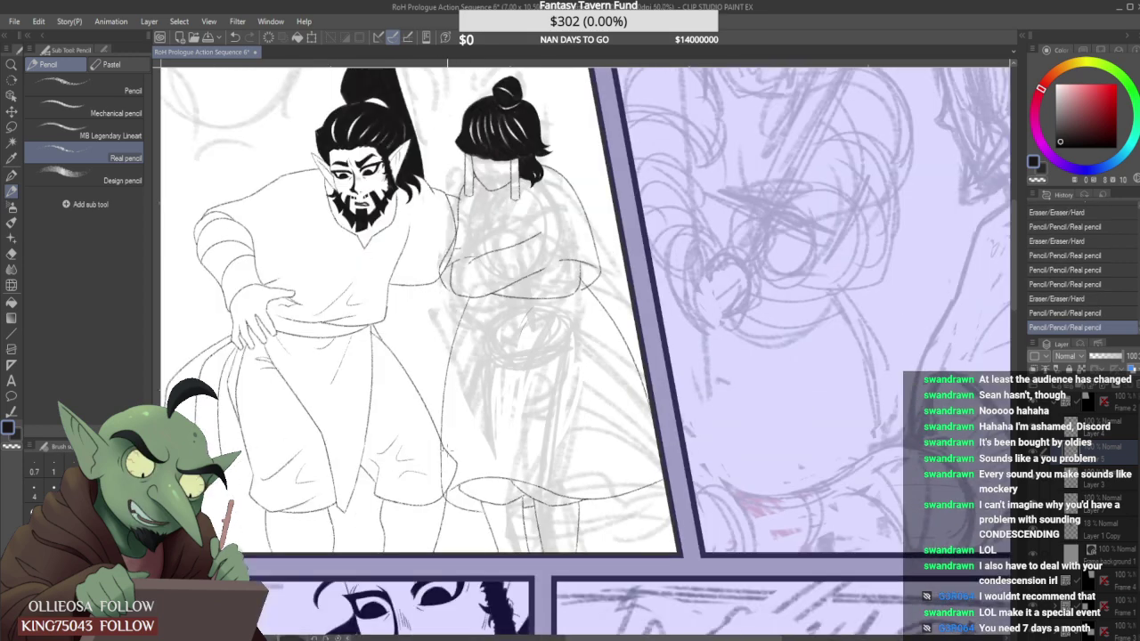
Trim the ends of the upper forearm's sleeve lines and close them with a slightly bowed cuff edge, redrawing it until the shape fits.
scroll(523, 326, up, 4)
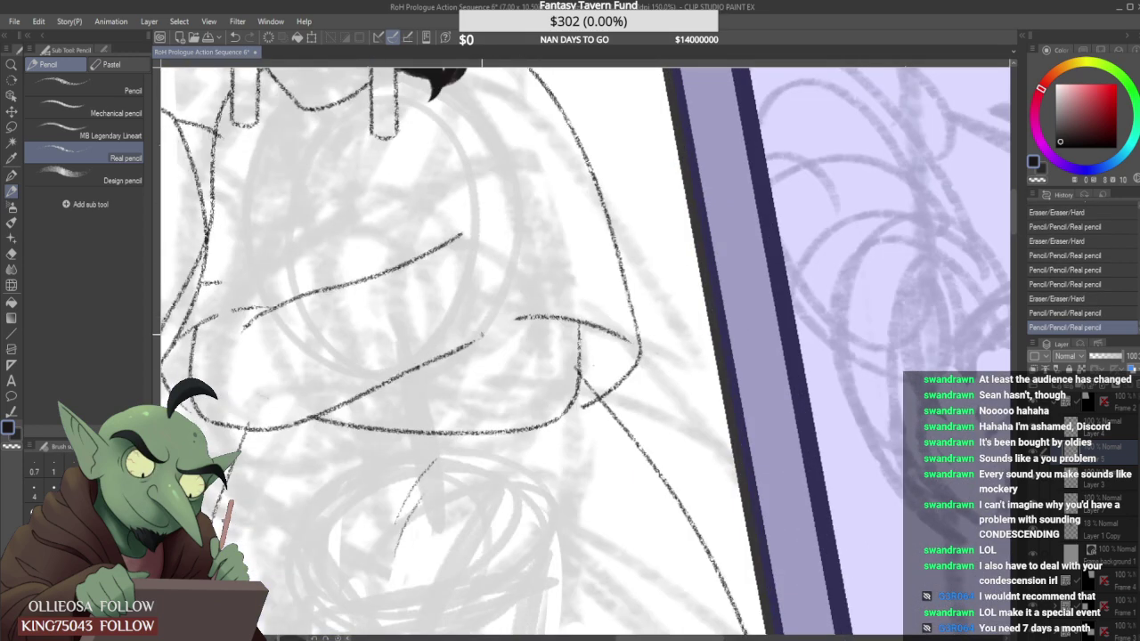
click(466, 238)
drag(465, 238, 474, 328)
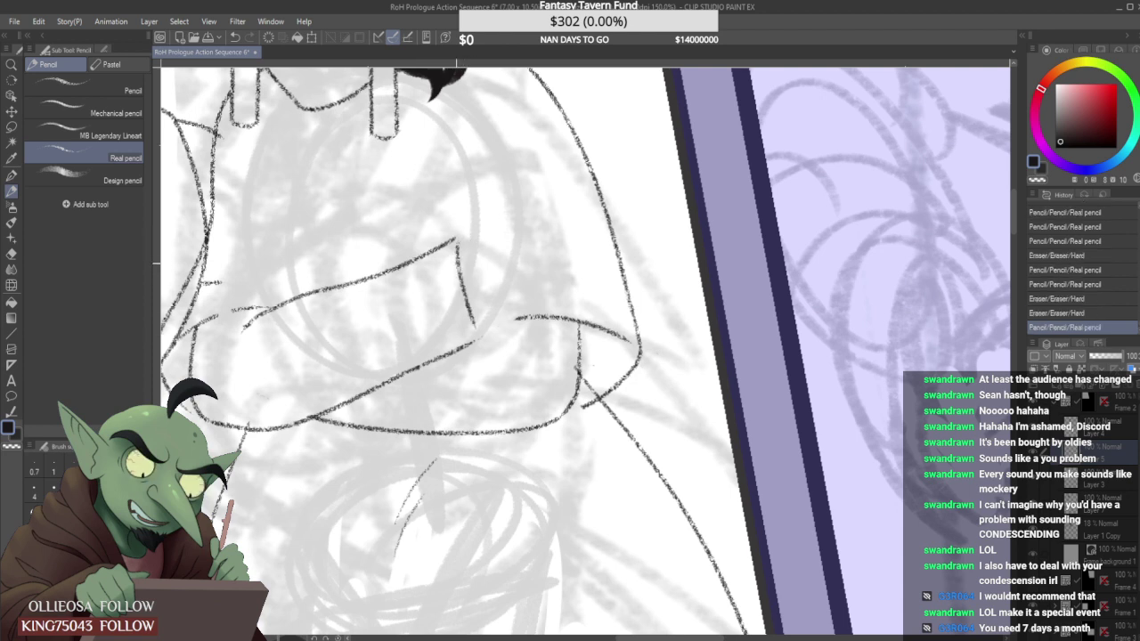
mouse_move(463, 235)
mouse_down()
mouse_move(477, 279)
mouse_move(455, 272)
mouse_move(460, 260)
mouse_move(480, 326)
mouse_up()
drag(456, 248, 475, 320)
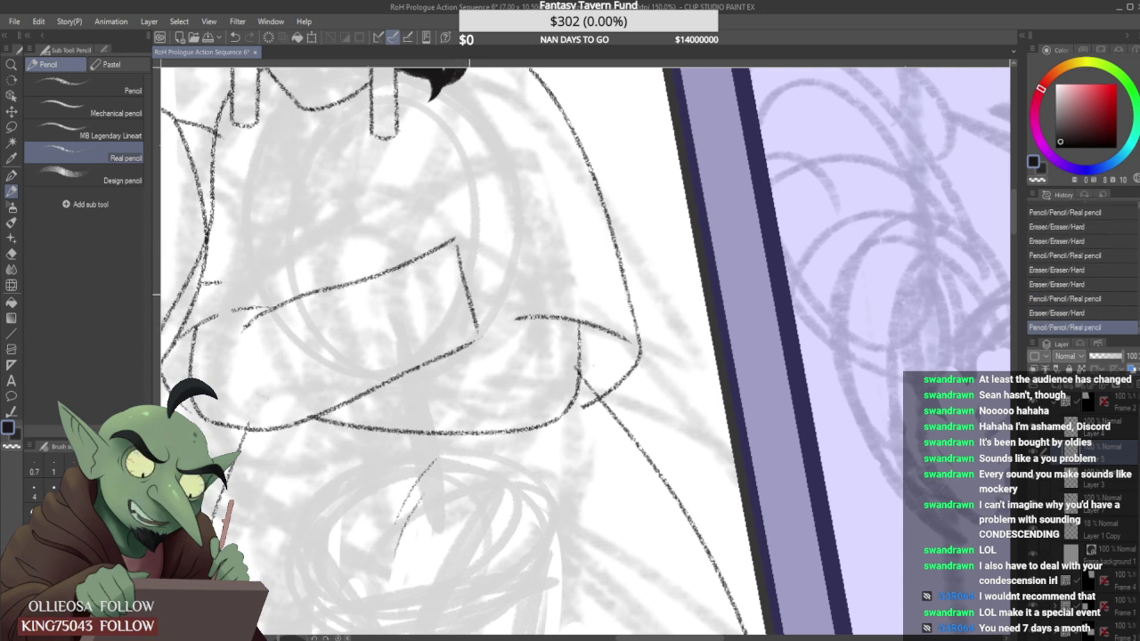
drag(458, 246, 481, 331)
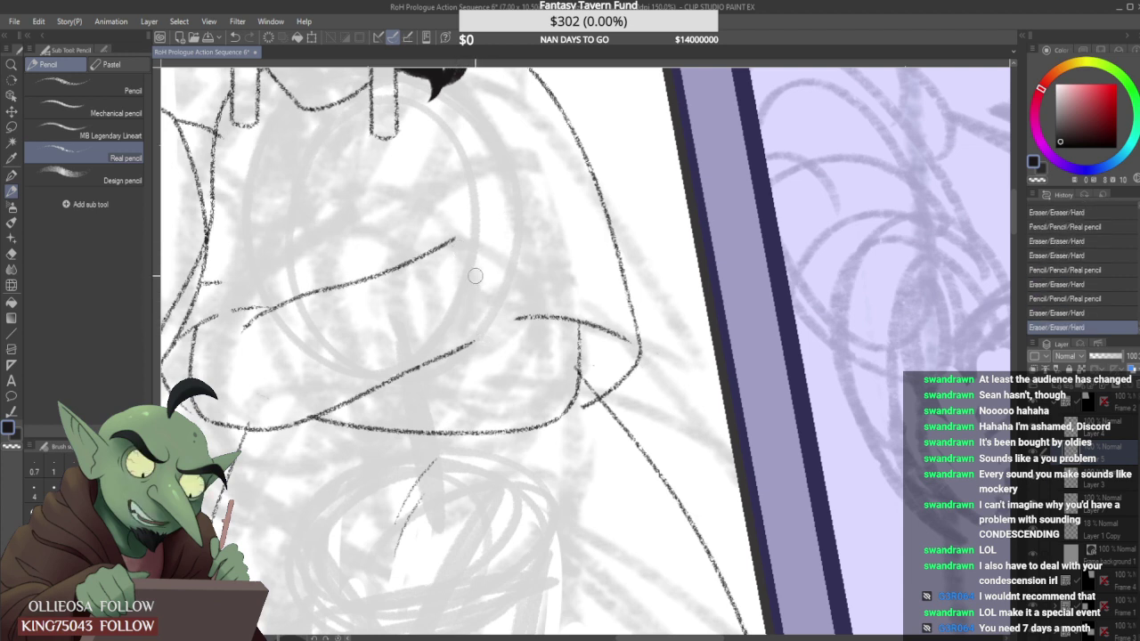
drag(454, 244, 478, 334)
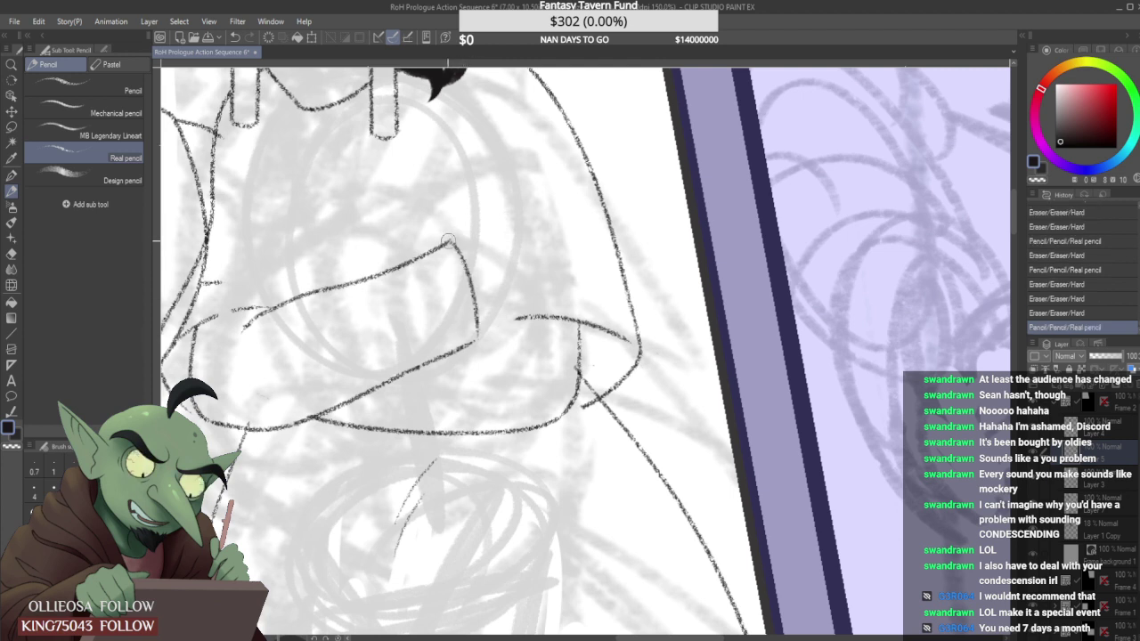
key(ctrl+z)
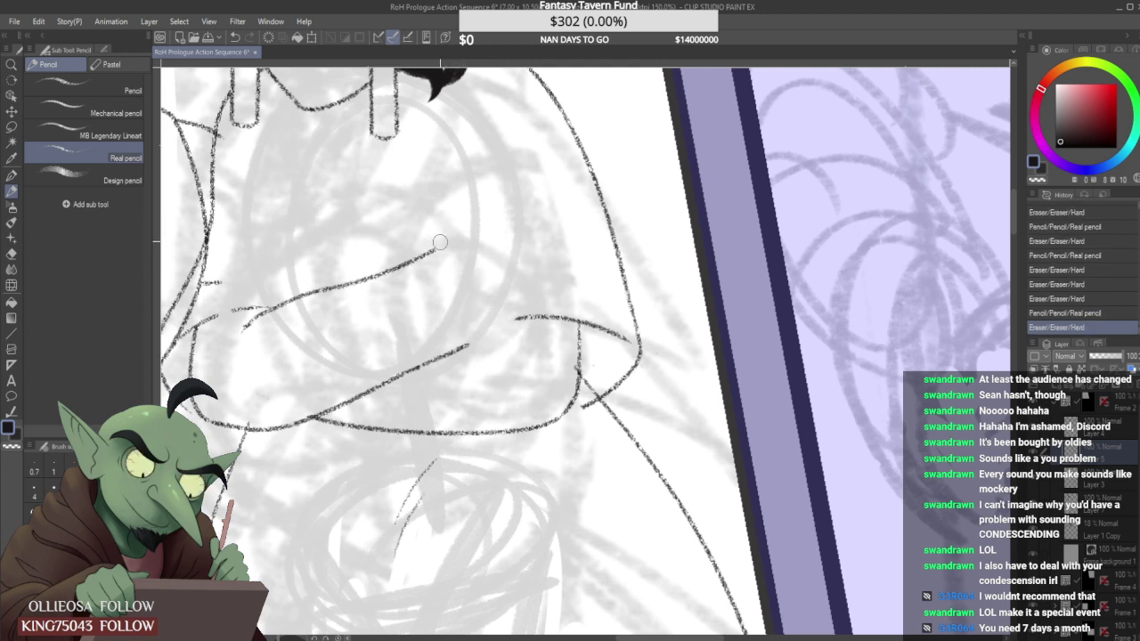
mouse_move(437, 248)
mouse_down()
mouse_move(468, 346)
mouse_move(478, 331)
mouse_move(469, 346)
mouse_up()
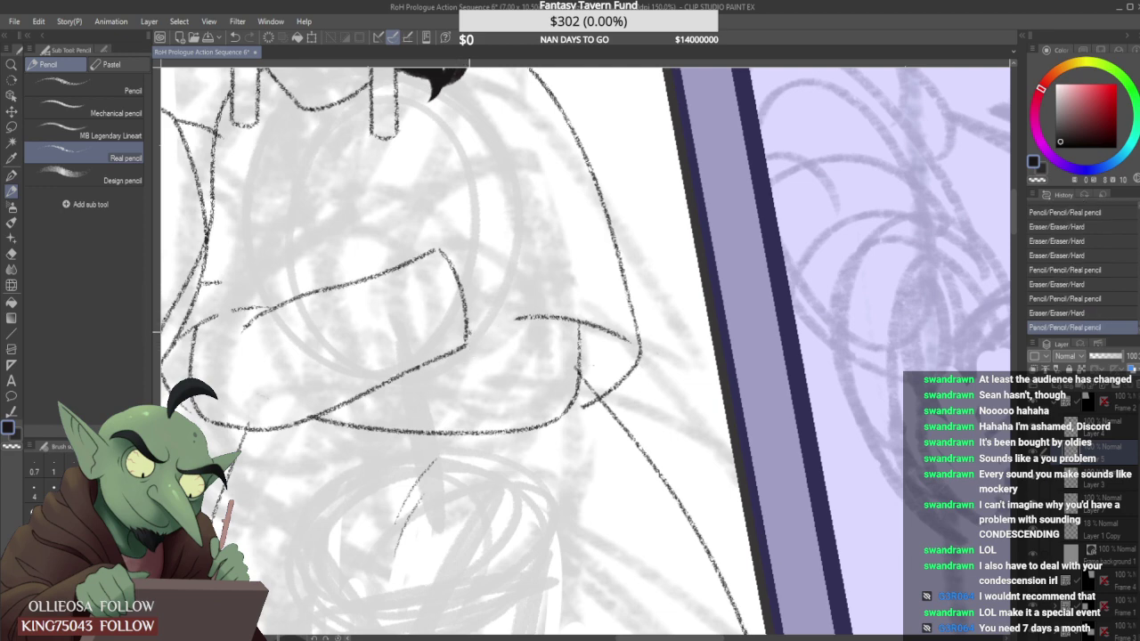
Erase the lower arm's upper contour and redraw it as one curve from the new cuff edge to the outer sleeve corner.
scroll(497, 313, up, 2)
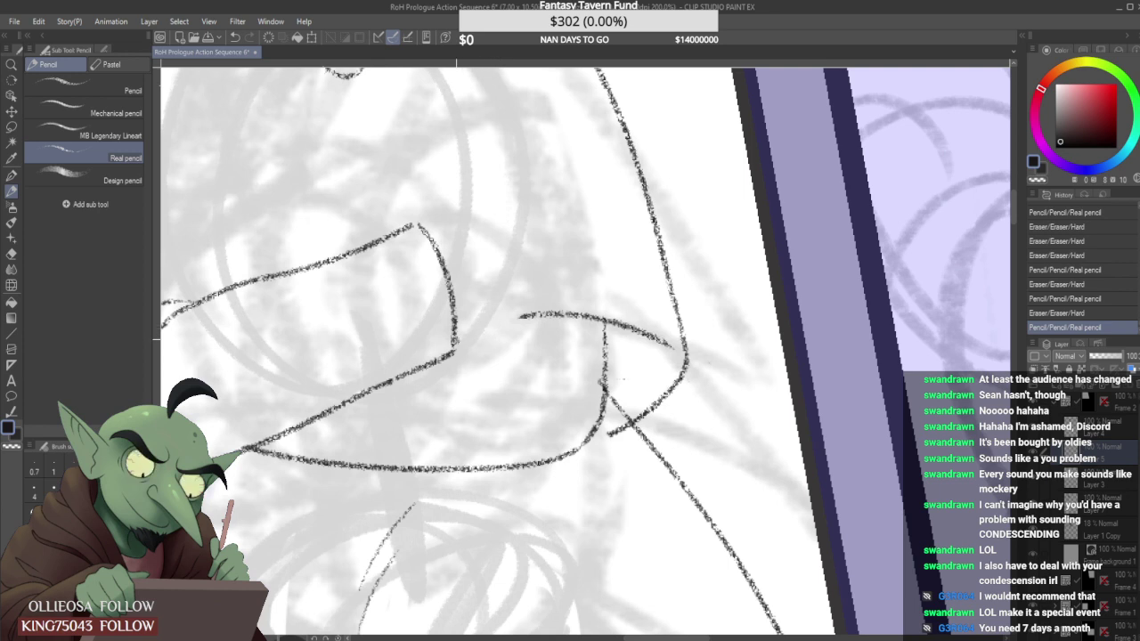
mouse_move(458, 332)
mouse_down()
mouse_move(534, 313)
mouse_move(666, 340)
mouse_up()
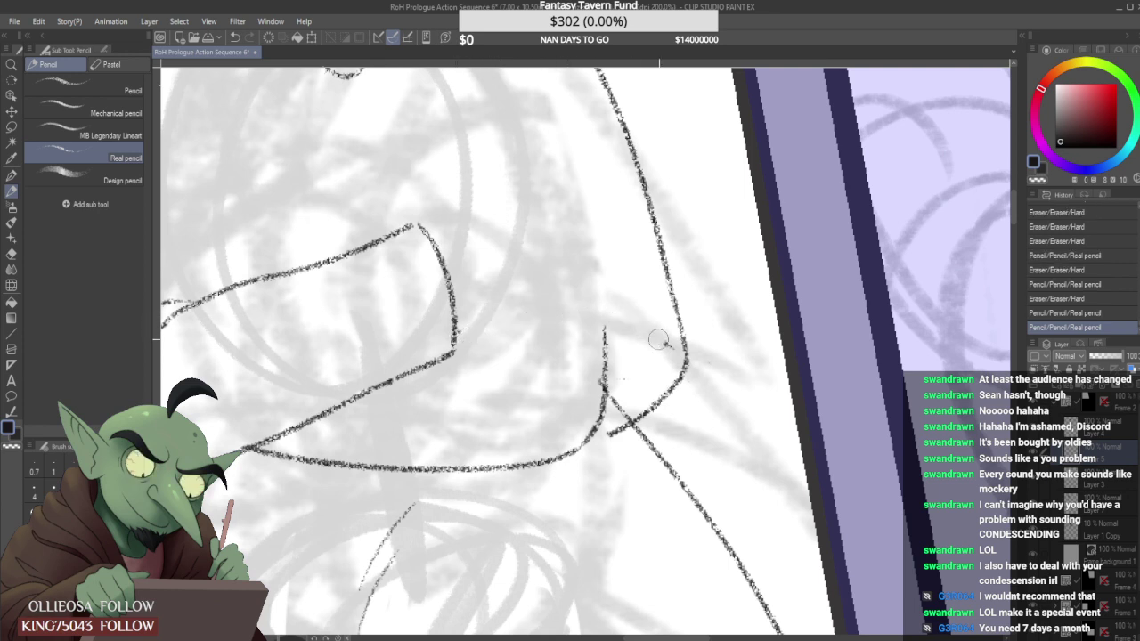
mouse_move(456, 308)
mouse_down()
mouse_move(674, 348)
mouse_move(625, 375)
mouse_move(599, 374)
mouse_move(623, 420)
mouse_move(612, 433)
mouse_move(654, 411)
mouse_move(588, 436)
mouse_move(632, 423)
mouse_up()
key(ctrl+z)
Redraw the short piece of the robe's right edge between the lower forearm and the tip of the outer sleeve.
scroll(624, 419, down, 1)
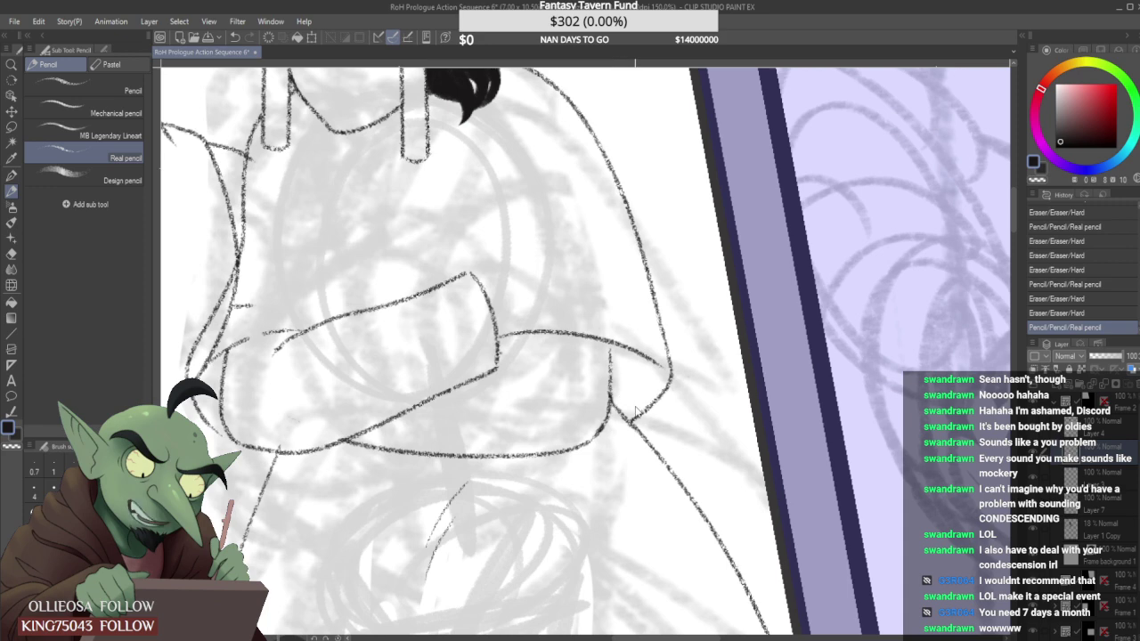
key(ctrl+z)
drag(611, 398, 639, 427)
scroll(632, 378, up, 1)
scroll(599, 345, down, 5)
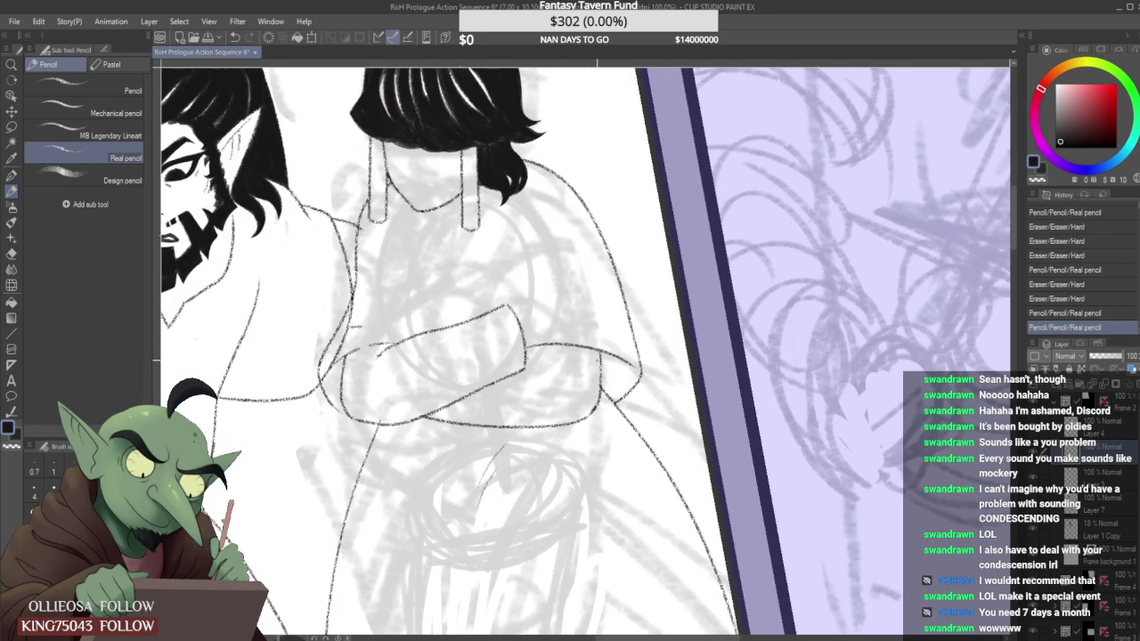
scroll(576, 344, up, 5)
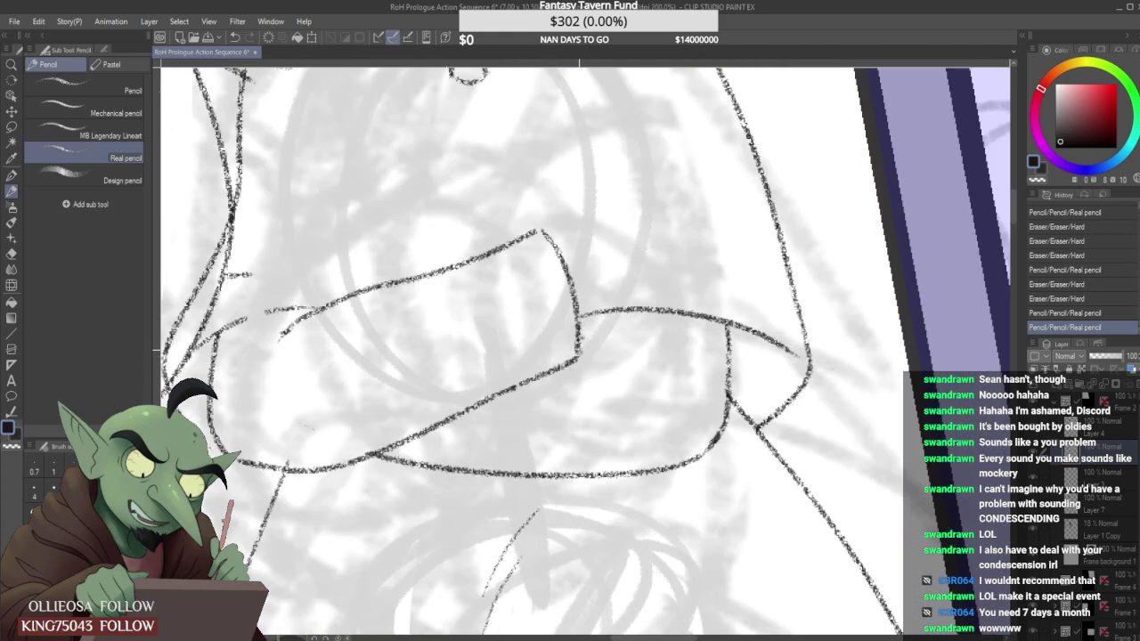
Clean up and redraw the upper contour of the upper forearm as one smoother line towards the cuff.
drag(585, 331, 585, 340)
scroll(586, 334, down, 2)
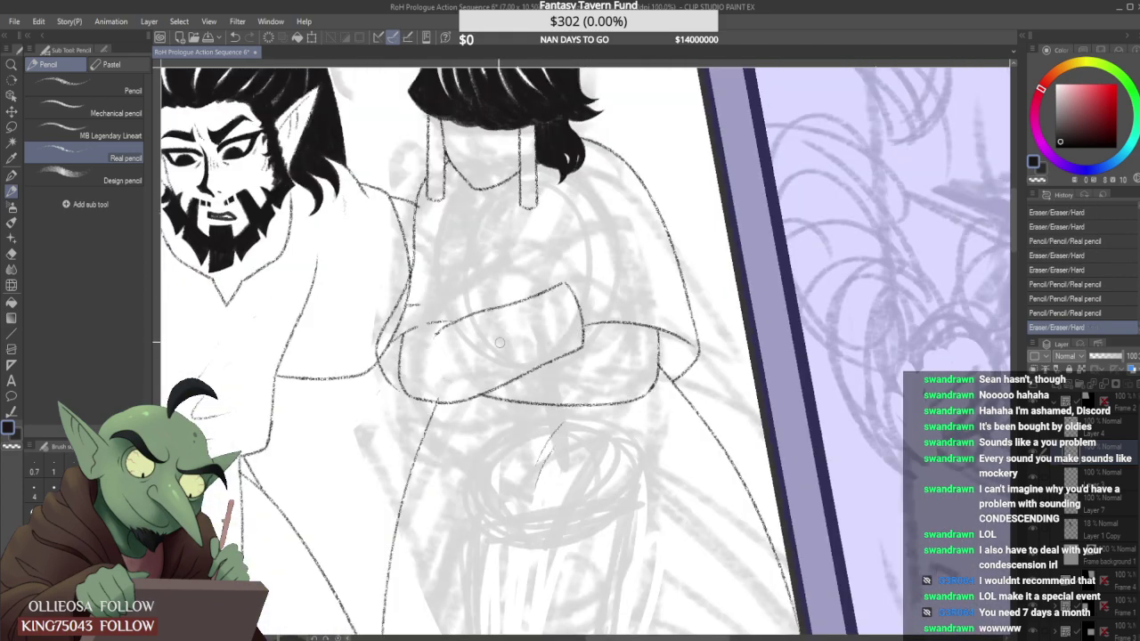
scroll(461, 345, up, 4)
mouse_move(352, 316)
mouse_down()
mouse_move(361, 302)
mouse_move(323, 347)
mouse_move(358, 333)
mouse_up()
mouse_move(440, 284)
mouse_down()
mouse_move(415, 292)
mouse_move(490, 228)
mouse_move(627, 189)
mouse_up()
scroll(557, 205, up, 2)
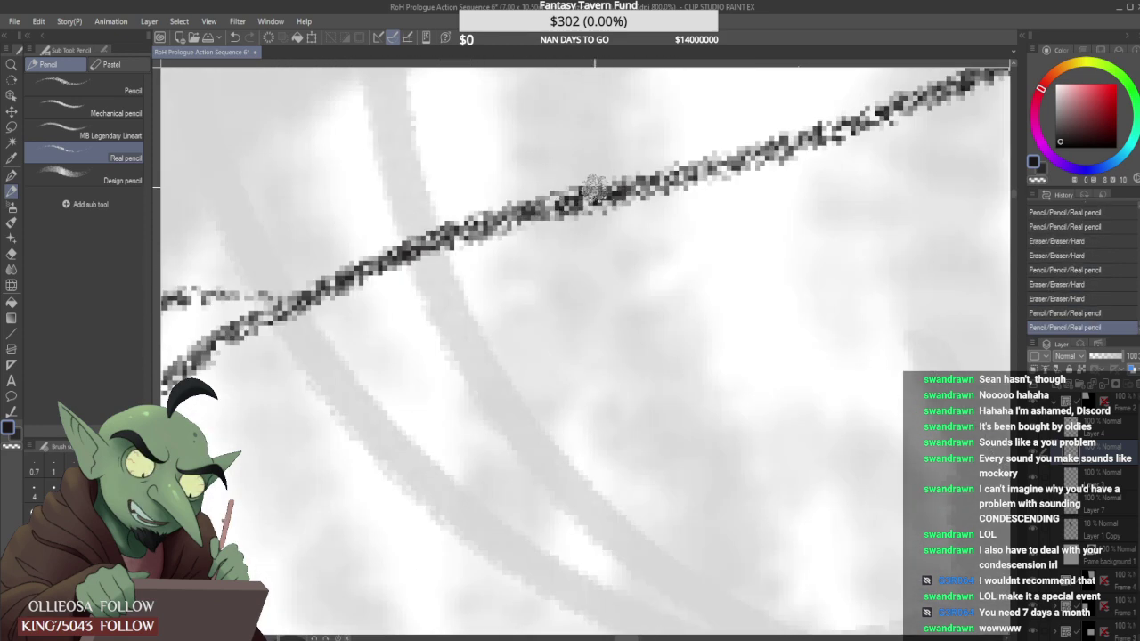
drag(484, 180, 611, 148)
scroll(509, 222, down, 5)
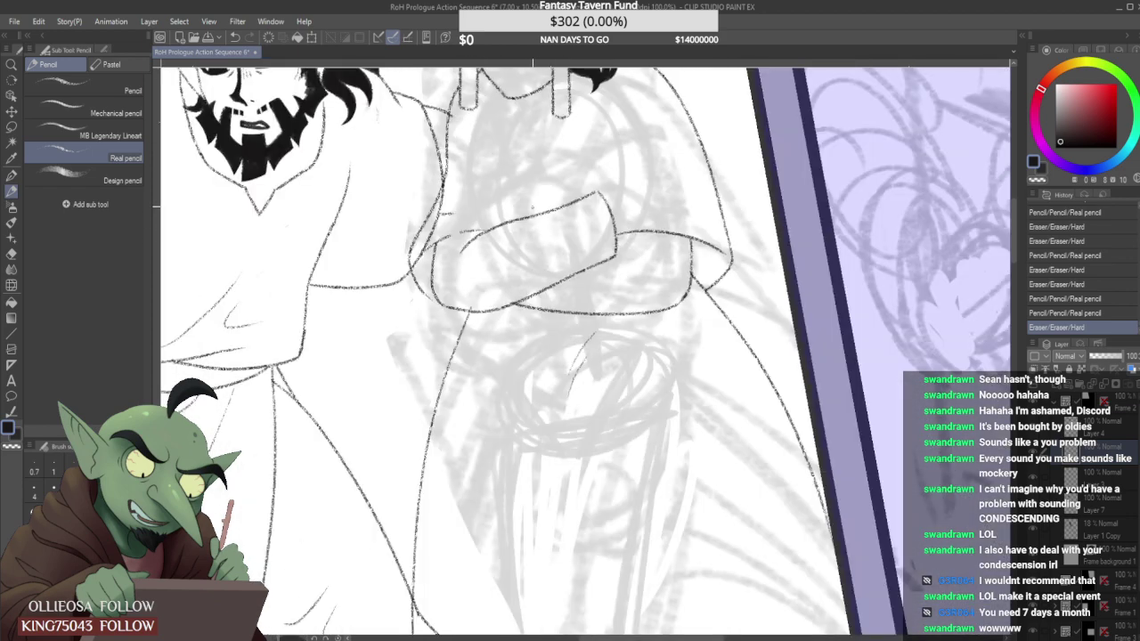
Bridge the gap between the elbow's top curve and the upper forearm's contour with a pencil stroke.
scroll(486, 223, up, 5)
drag(356, 248, 433, 223)
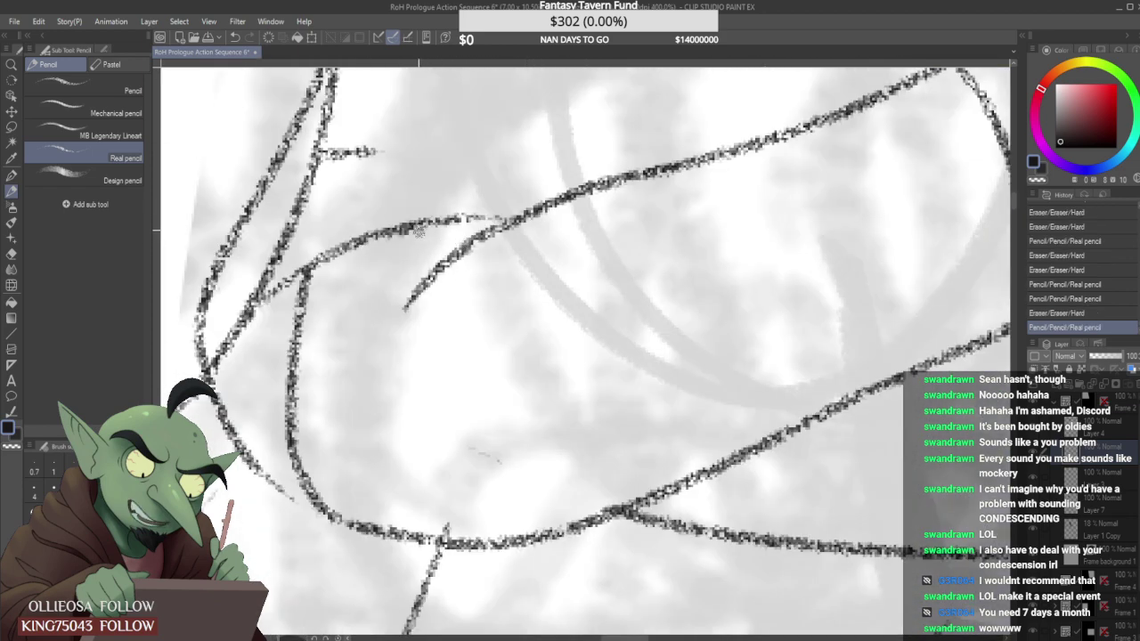
scroll(329, 333, down, 4)
Erase the faint tail of the elbow's outer curve and redraw it to join the sleeve's lower left corner.
scroll(316, 374, up, 5)
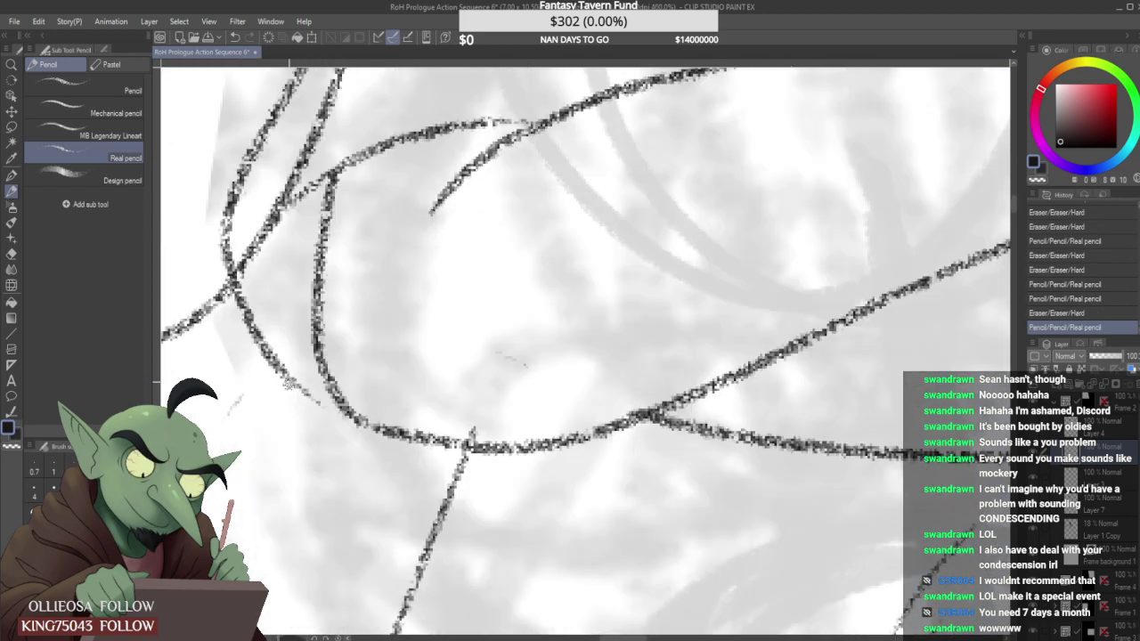
mouse_move(326, 405)
mouse_down()
mouse_move(341, 412)
mouse_move(309, 399)
mouse_move(332, 421)
mouse_up()
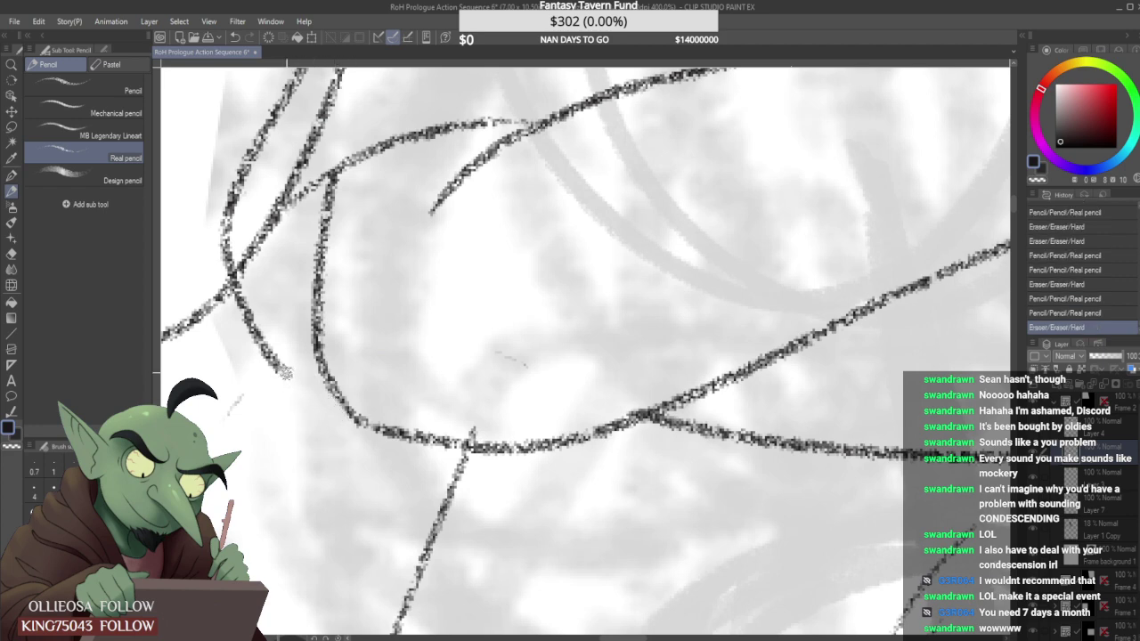
drag(285, 367, 358, 418)
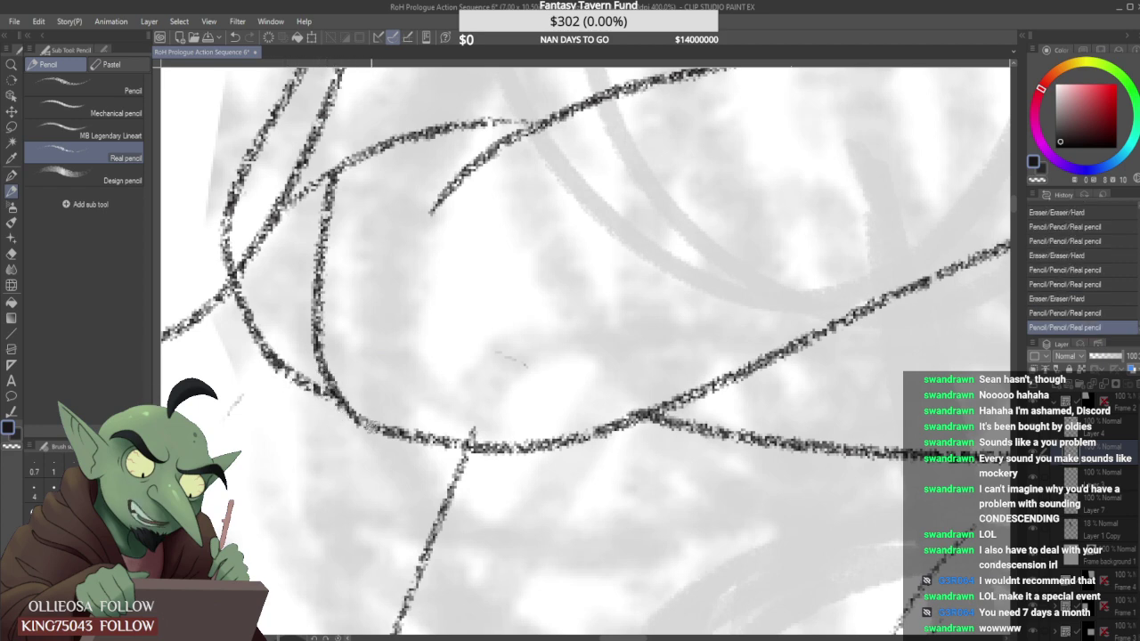
scroll(453, 428, down, 3)
scroll(498, 434, down, 3)
scroll(481, 414, up, 6)
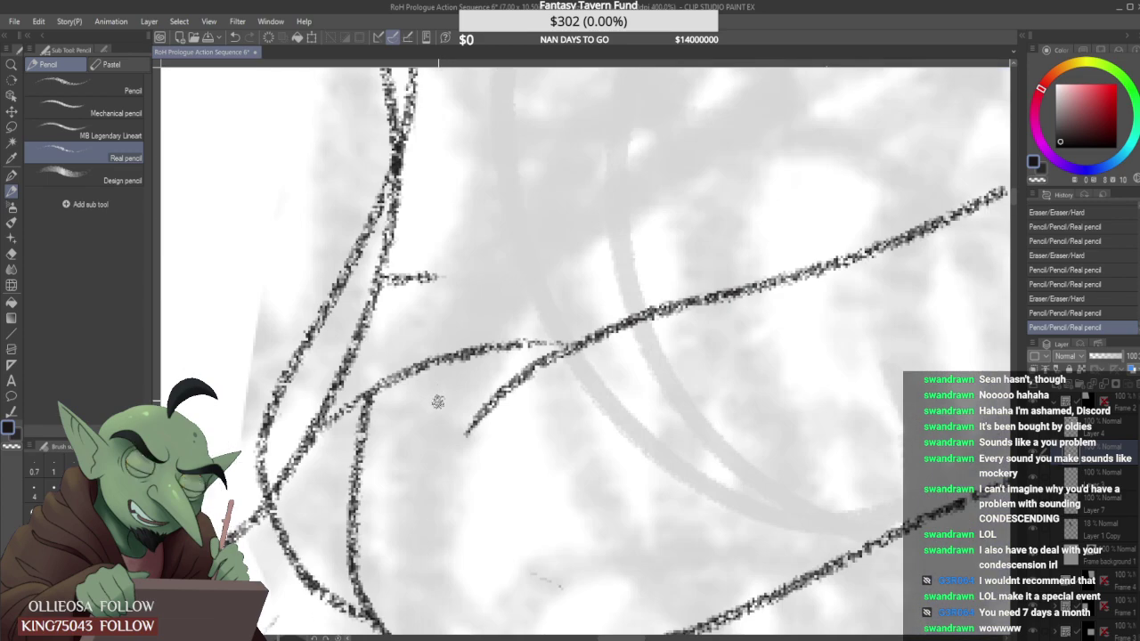
Tidy and darken the start of the sleeve's top curve where it crosses the robe's left edge at the elbow.
scroll(427, 423, down, 3)
scroll(386, 481, up, 3)
mouse_move(383, 491)
mouse_down()
mouse_move(419, 539)
mouse_move(368, 470)
mouse_move(437, 527)
mouse_up()
scroll(392, 427, down, 5)
scroll(392, 427, up, 5)
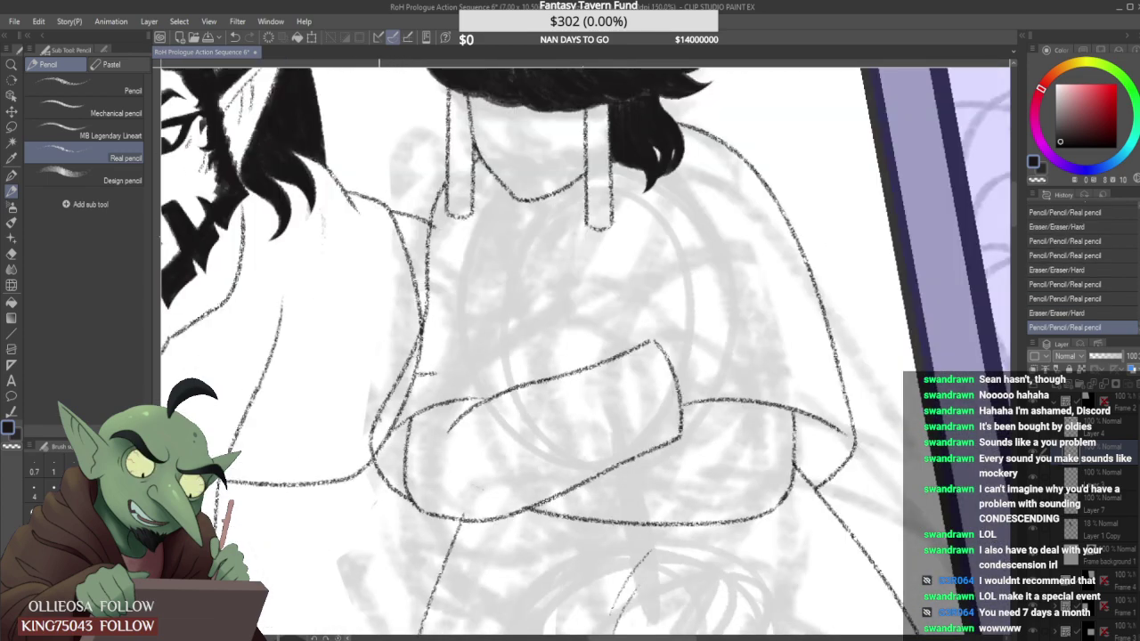
mouse_move(399, 442)
mouse_down()
mouse_move(431, 389)
mouse_move(525, 363)
mouse_up()
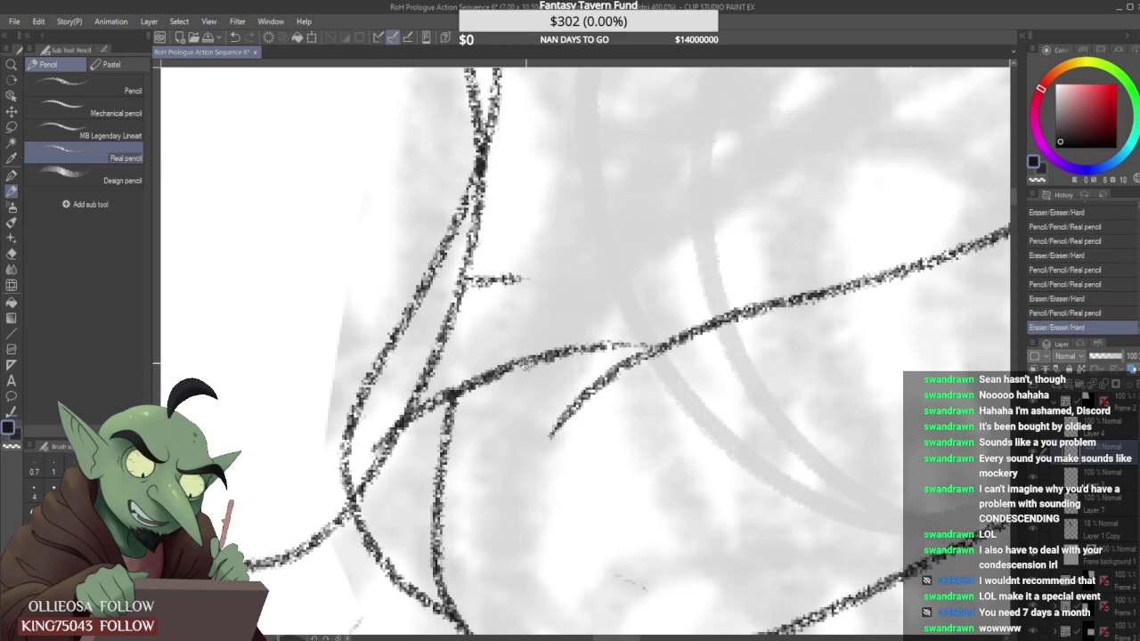
On Layer 7, erase the overlapping lines and stray stub where the bearded man's sleeve meets the crossed-arms figure's robe.
click(1119, 478)
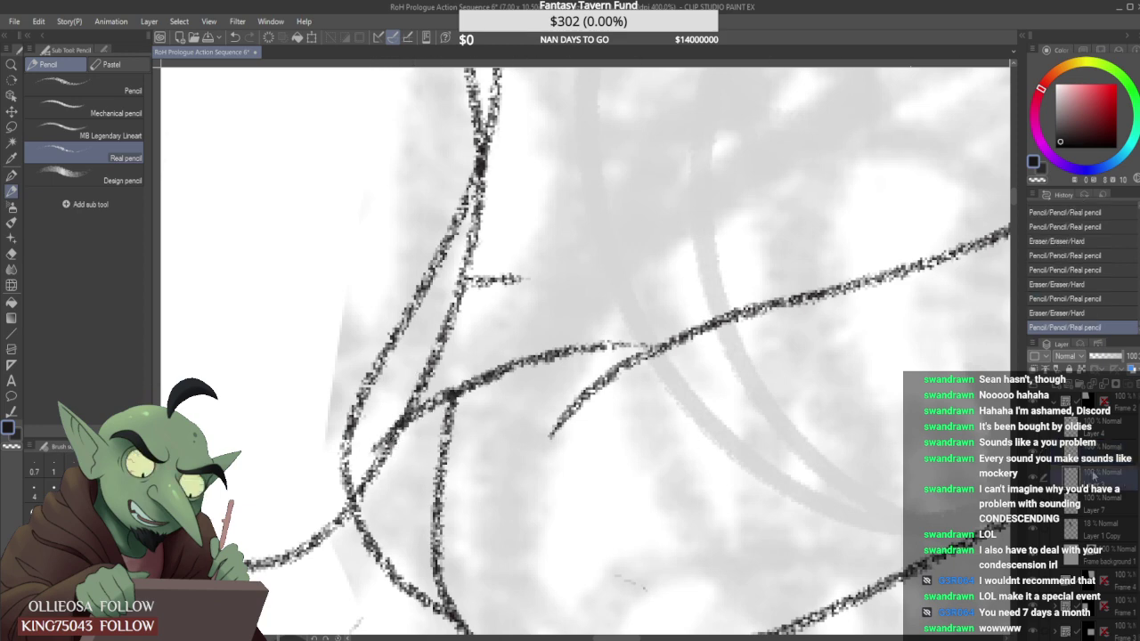
scroll(985, 460, down, 3)
click(1035, 503)
click(1034, 504)
click(1124, 511)
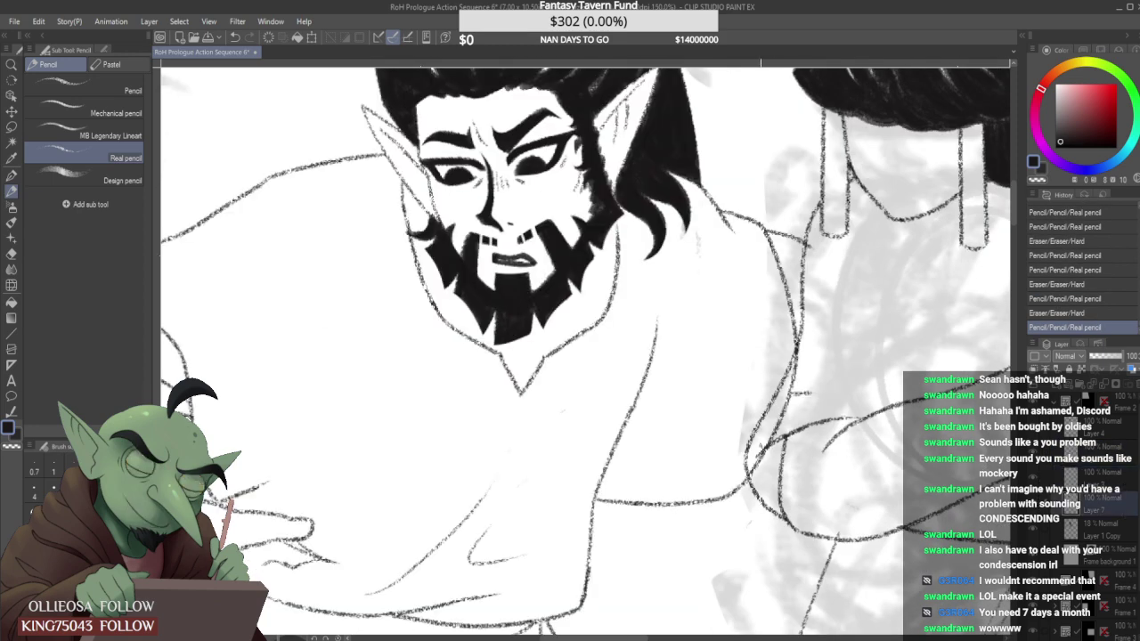
scroll(756, 433, down, 3)
scroll(753, 445, up, 2)
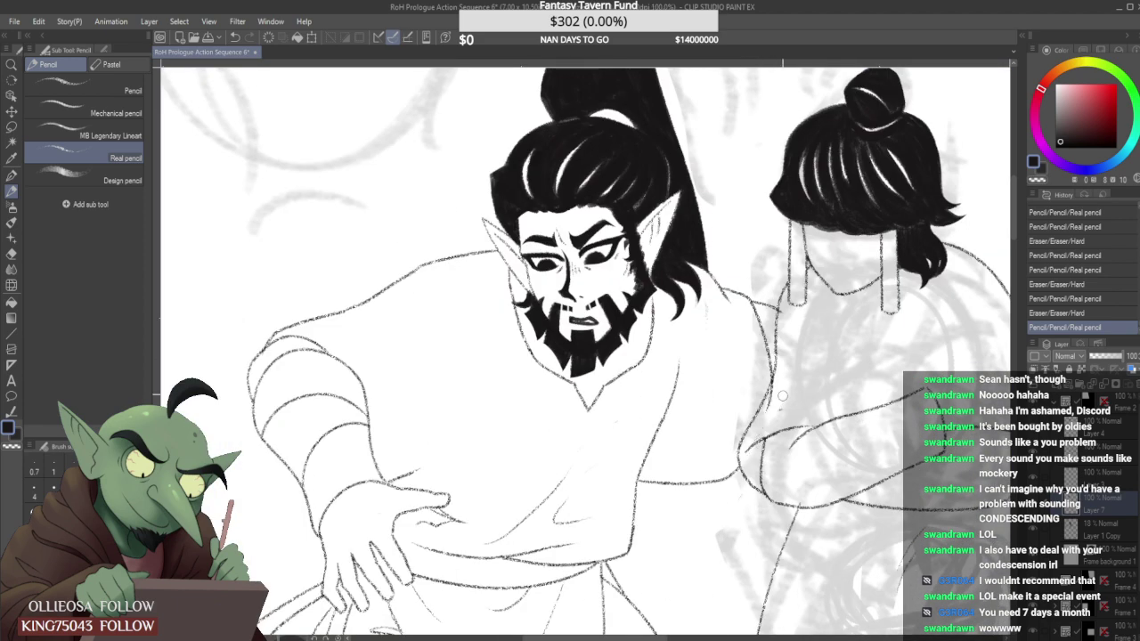
drag(786, 304, 785, 310)
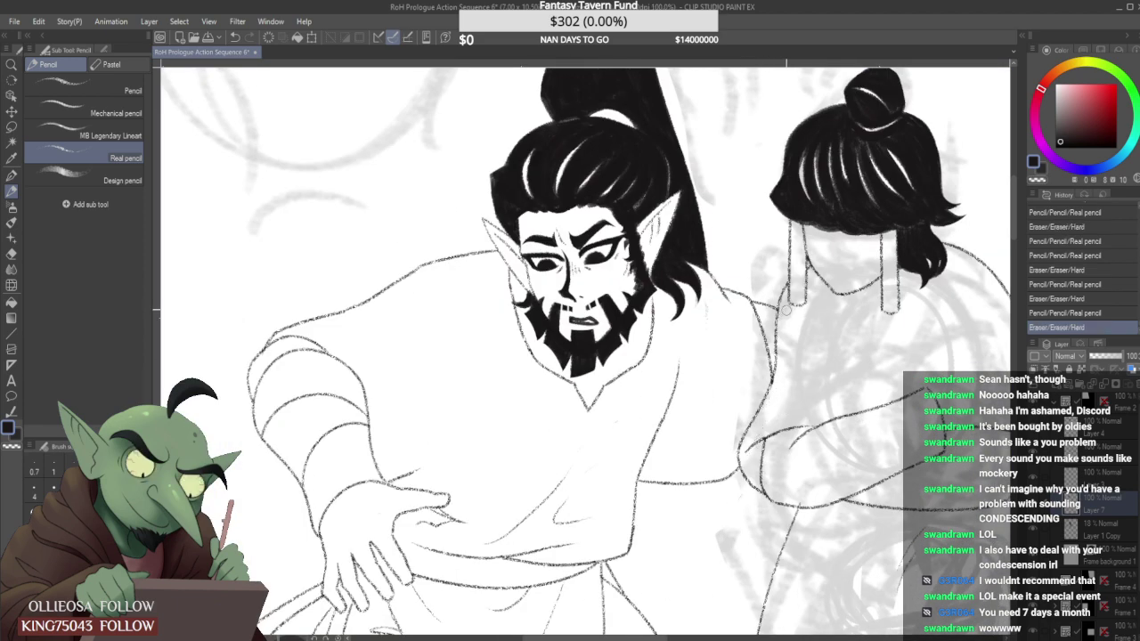
With the Design pencil on Layer 4, outline a hair lock with a curled, filled tip below the figure's left hair tube.
scroll(699, 345, down, 3)
scroll(673, 349, down, 1)
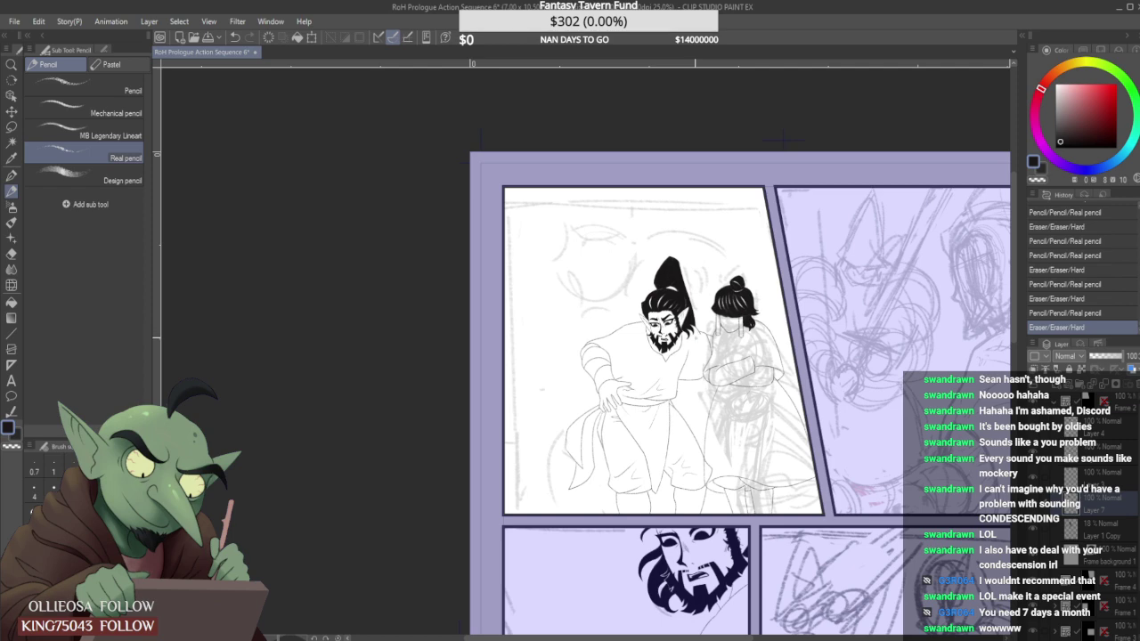
scroll(694, 342, down, 2)
scroll(683, 361, up, 5)
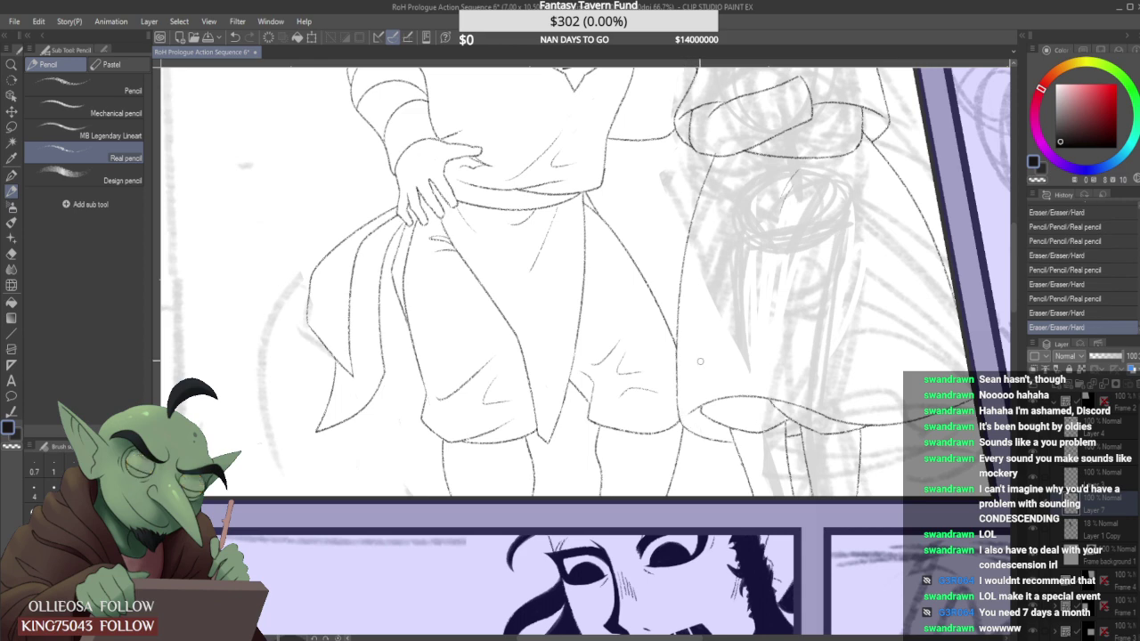
scroll(685, 423, down, 3)
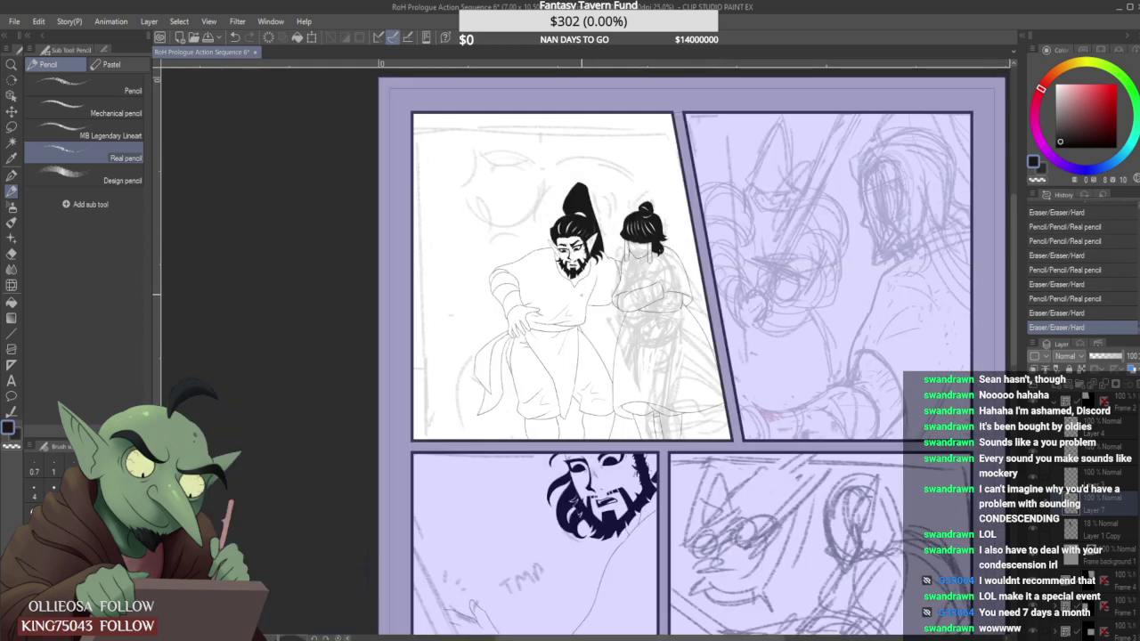
click(116, 176)
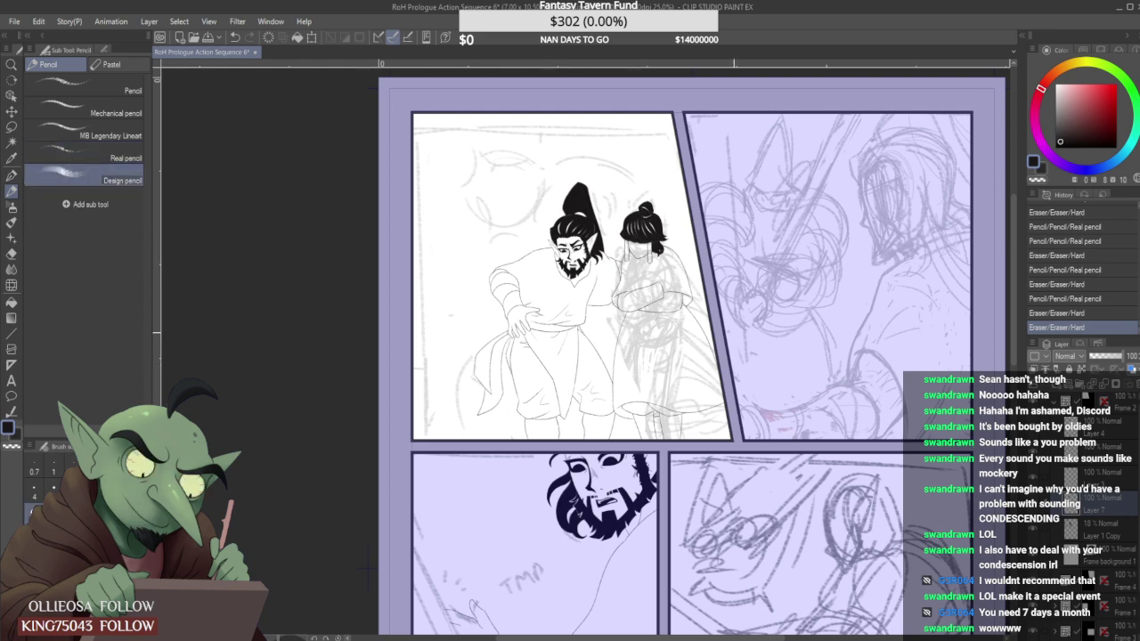
click(1105, 425)
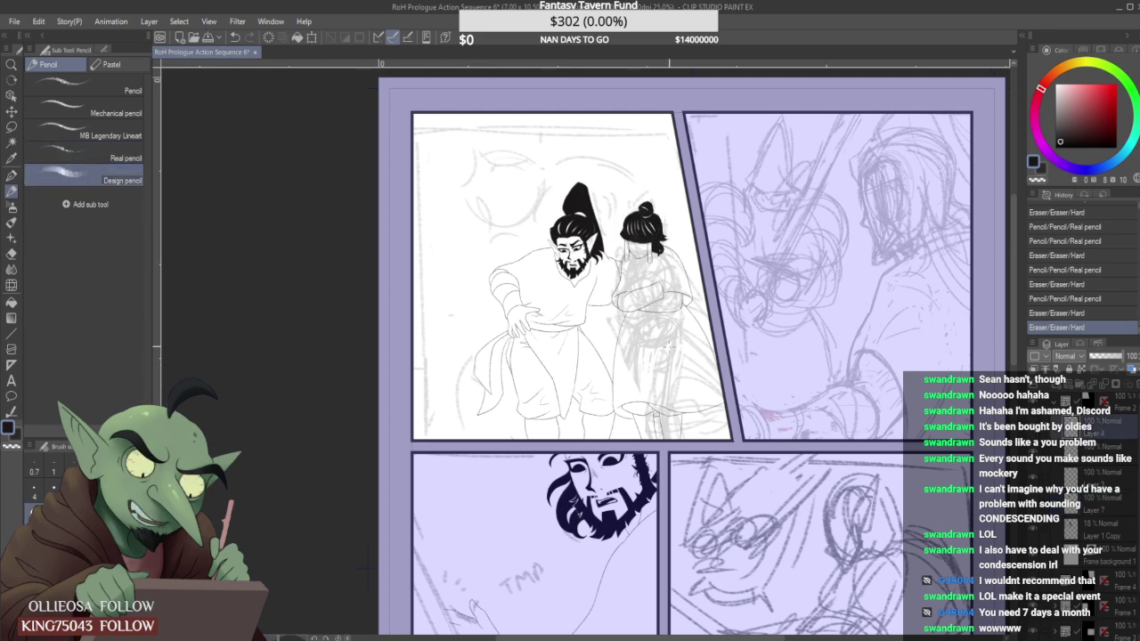
scroll(637, 338, up, 4)
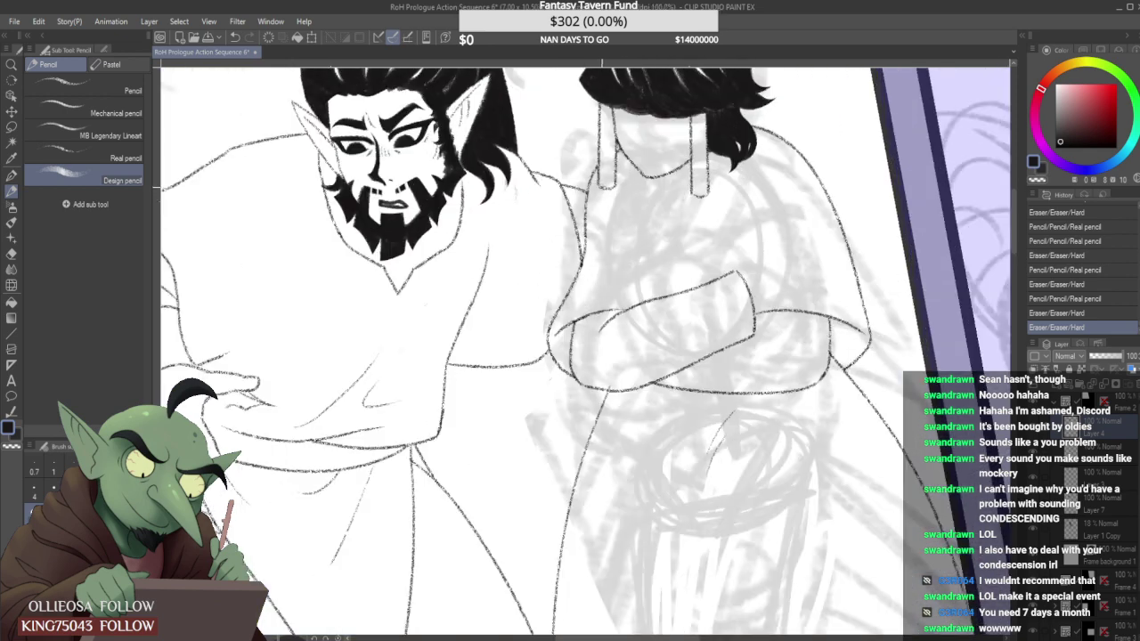
mouse_move(599, 188)
mouse_down()
mouse_move(586, 228)
mouse_move(591, 241)
mouse_move(620, 198)
mouse_move(621, 257)
mouse_move(590, 259)
mouse_up()
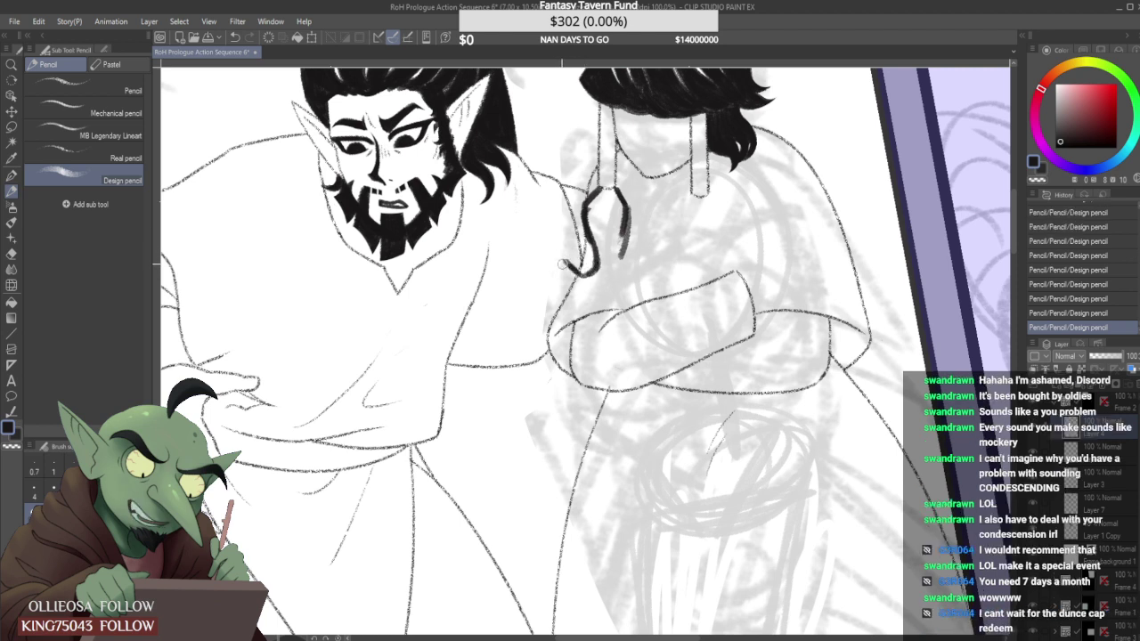
mouse_move(562, 258)
mouse_down()
mouse_move(598, 284)
mouse_move(566, 266)
mouse_move(573, 278)
mouse_move(602, 266)
mouse_move(595, 277)
mouse_up()
mouse_move(613, 265)
mouse_down()
mouse_move(583, 289)
mouse_move(632, 272)
mouse_move(627, 255)
mouse_move(592, 260)
mouse_up()
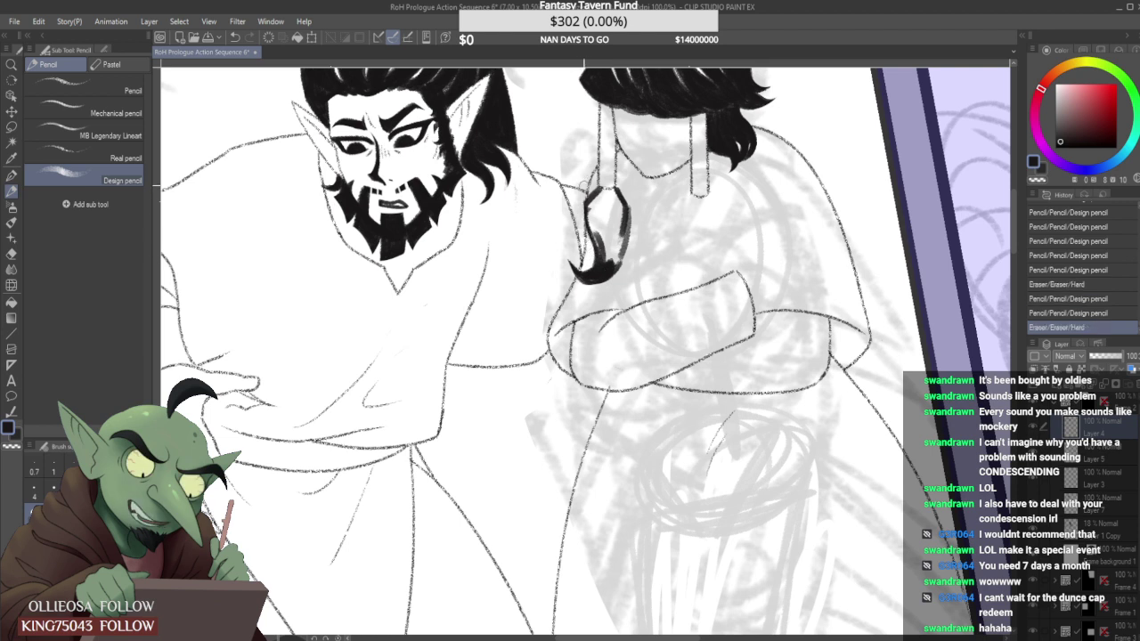
Fill the hair lock with dark strokes, leaving a light highlight near its top, and trim its outer edge.
mouse_move(584, 186)
mouse_down()
mouse_move(582, 227)
mouse_move(598, 253)
mouse_move(595, 223)
mouse_move(605, 258)
mouse_up()
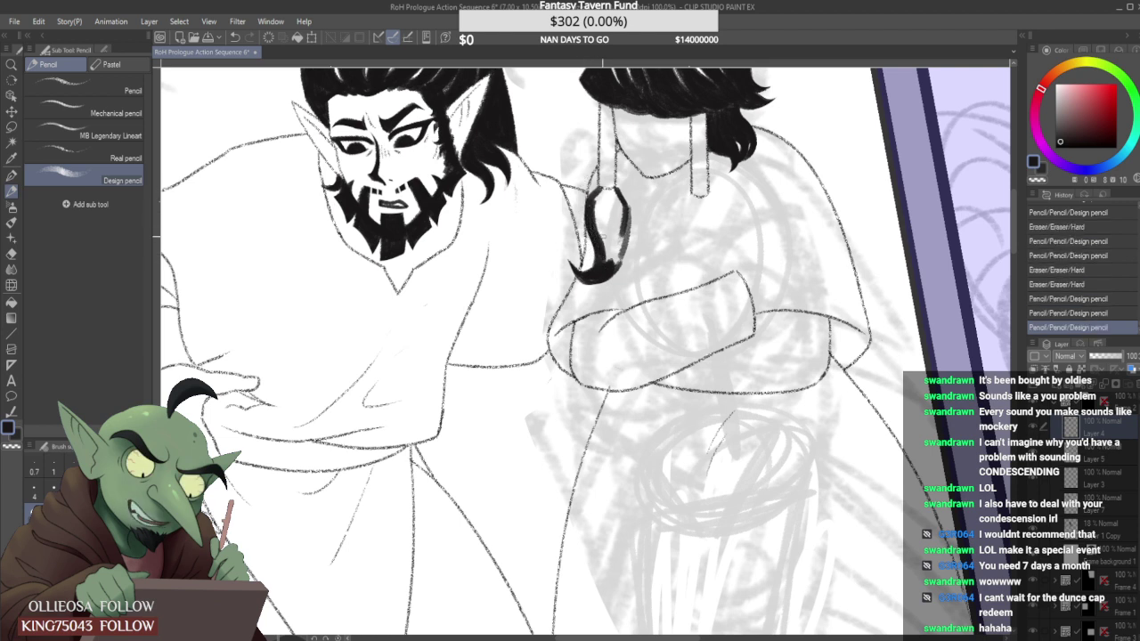
drag(612, 215, 616, 255)
mouse_move(627, 212)
mouse_down()
mouse_move(616, 267)
mouse_move(609, 257)
mouse_up()
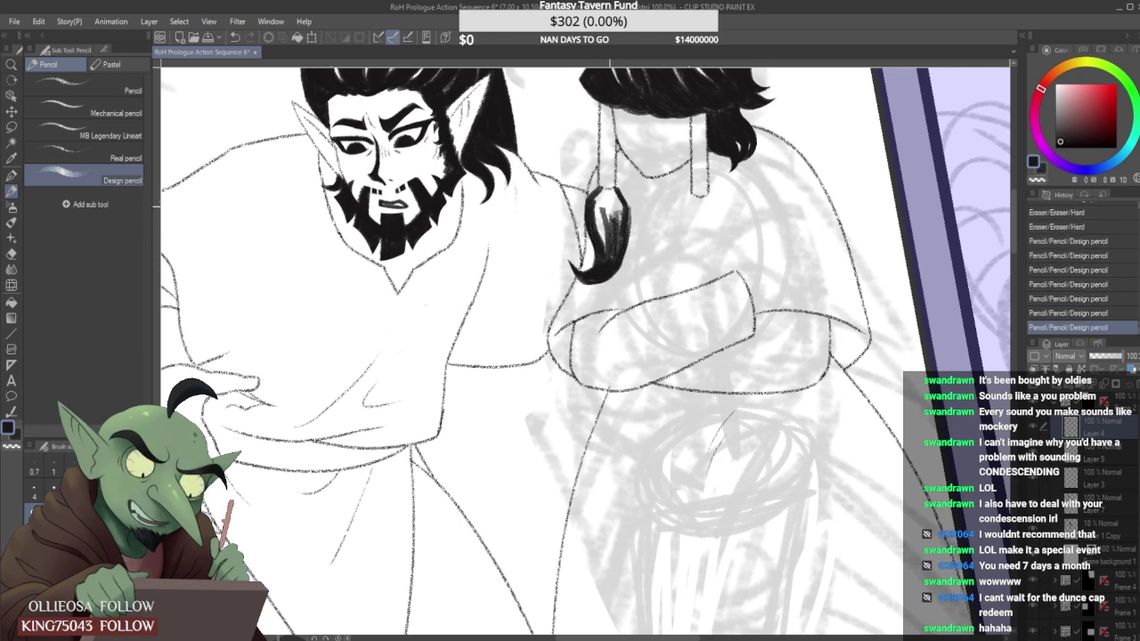
drag(634, 201, 615, 249)
drag(621, 175, 614, 187)
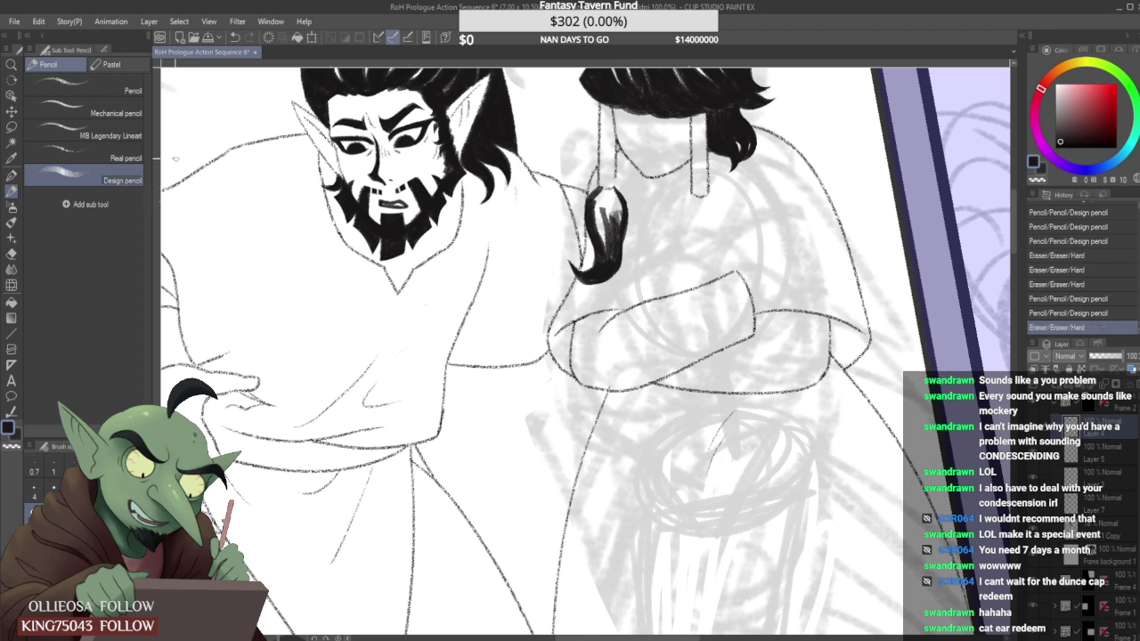
Touch up the left hair tube's end with the Real pencil and thicken the lock's inner strands with the Design pencil.
click(107, 157)
click(615, 64)
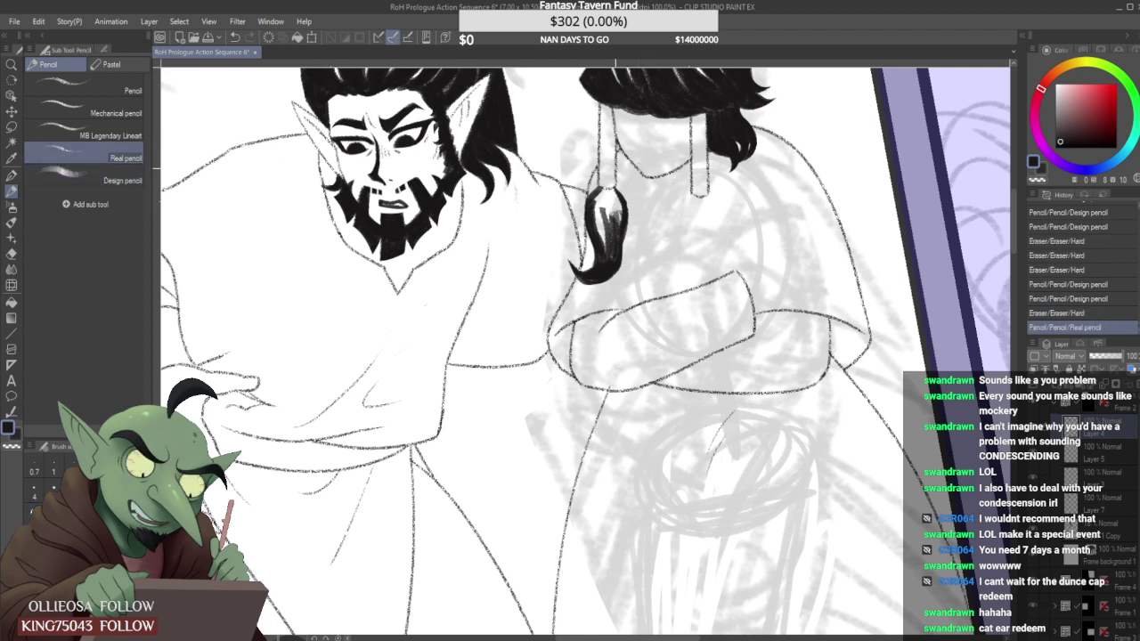
click(107, 180)
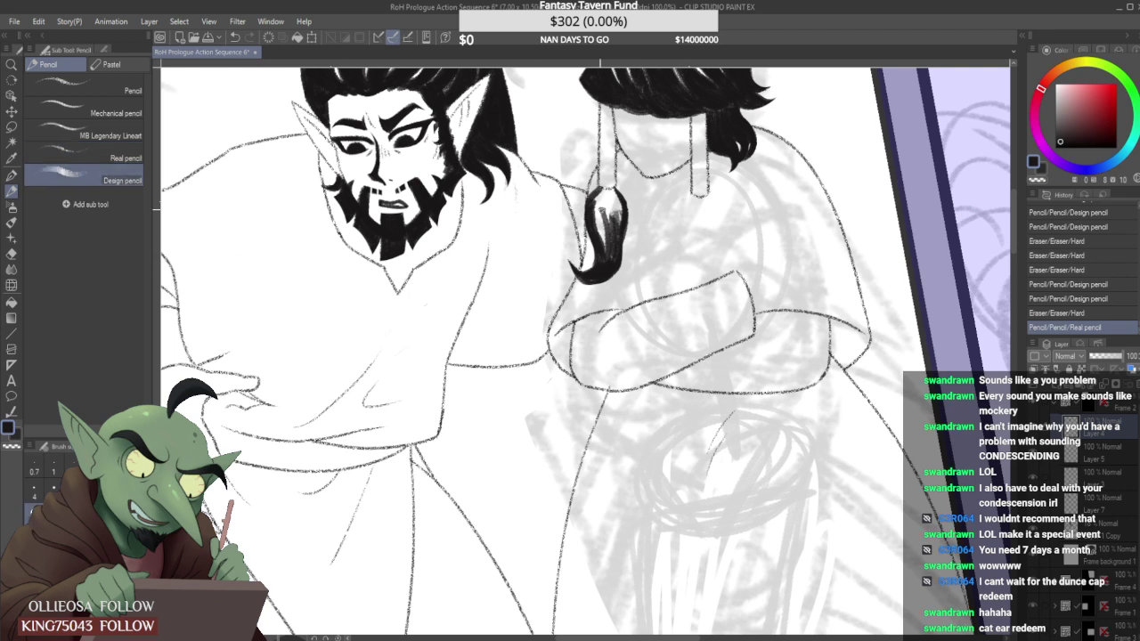
drag(599, 206, 602, 258)
drag(602, 201, 598, 236)
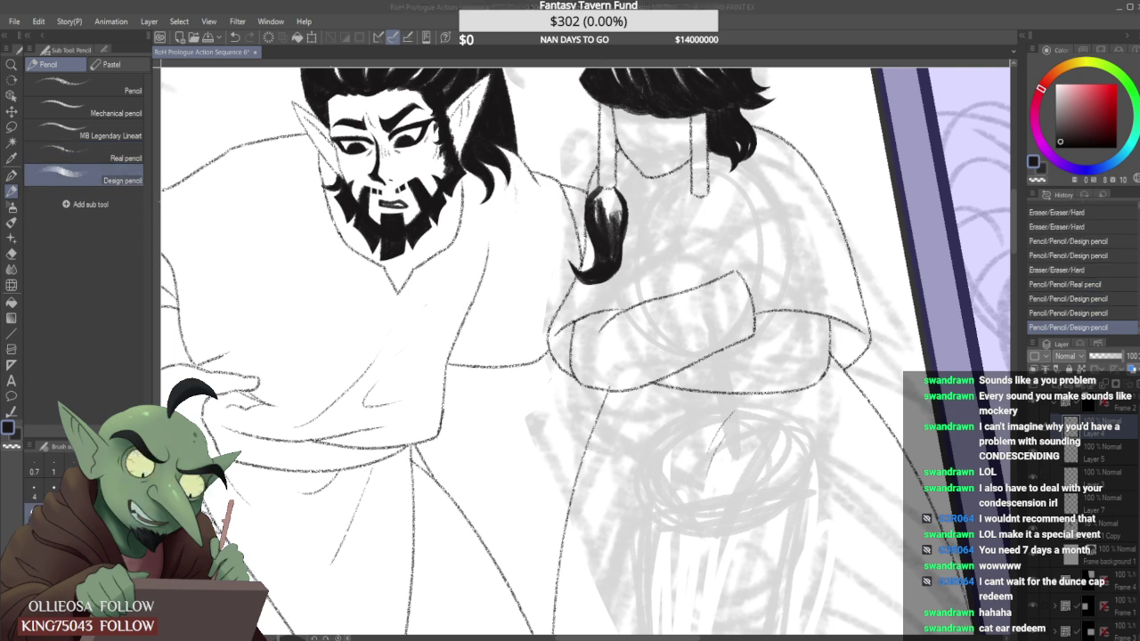
Switch to veadotube mini, set the avatar to state #2 with the cat ears, and return to Clip Studio Paint.
key(alt+Tab)
click(415, 445)
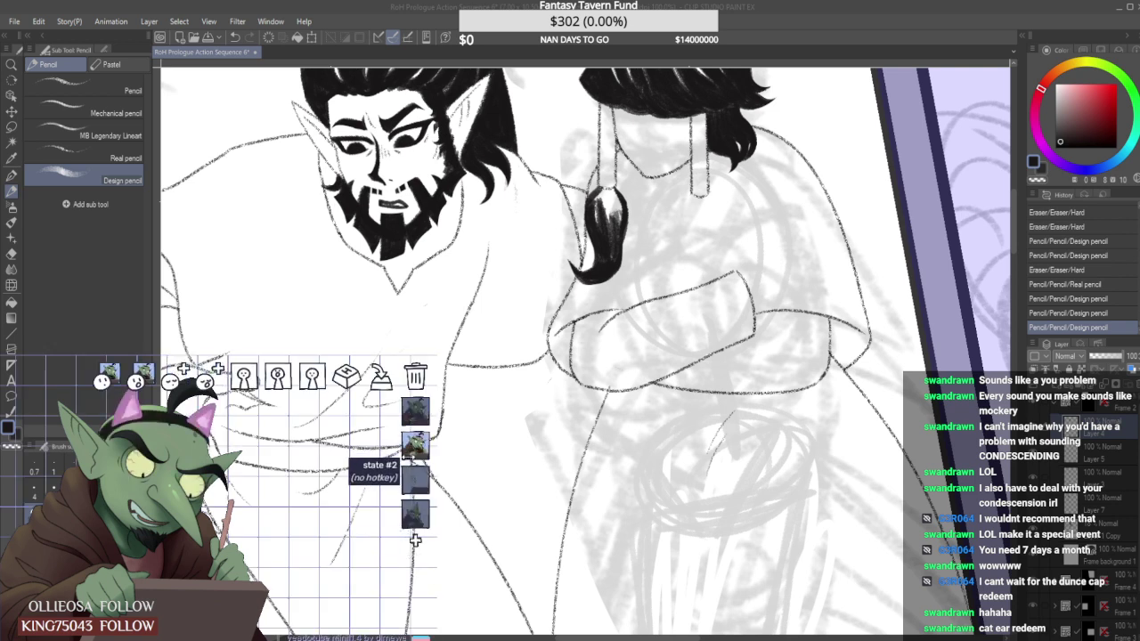
key(alt+Tab)
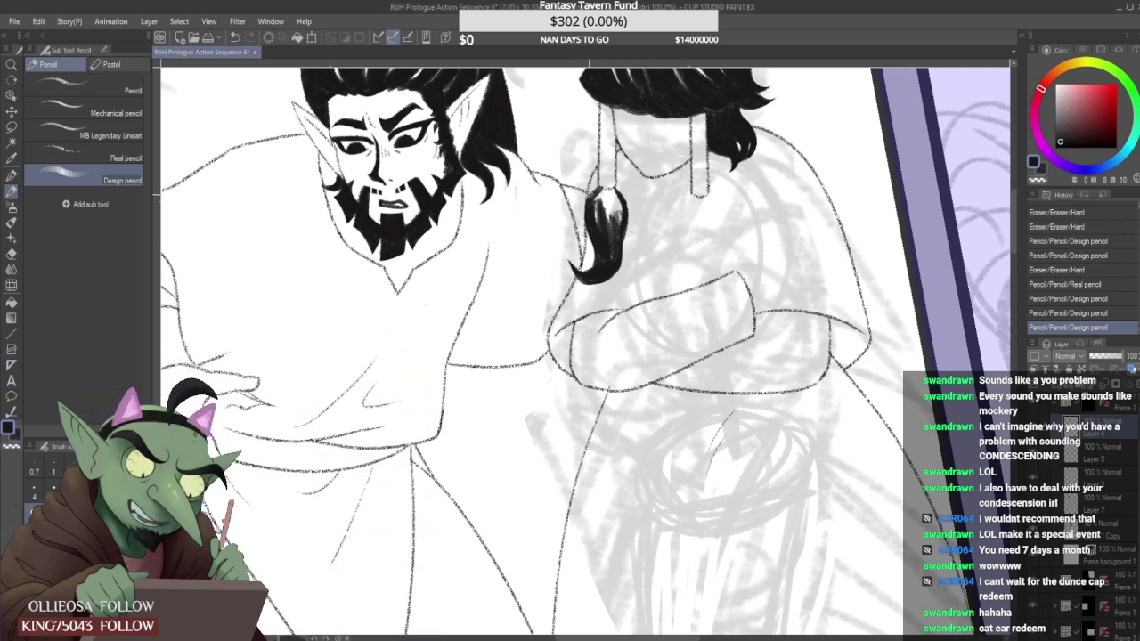
Fill the remaining light highlight in the hair lock so it becomes solid black.
mouse_move(591, 195)
mouse_down()
mouse_move(602, 236)
mouse_move(611, 204)
mouse_move(596, 206)
mouse_move(615, 242)
mouse_move(605, 197)
mouse_move(614, 206)
mouse_up()
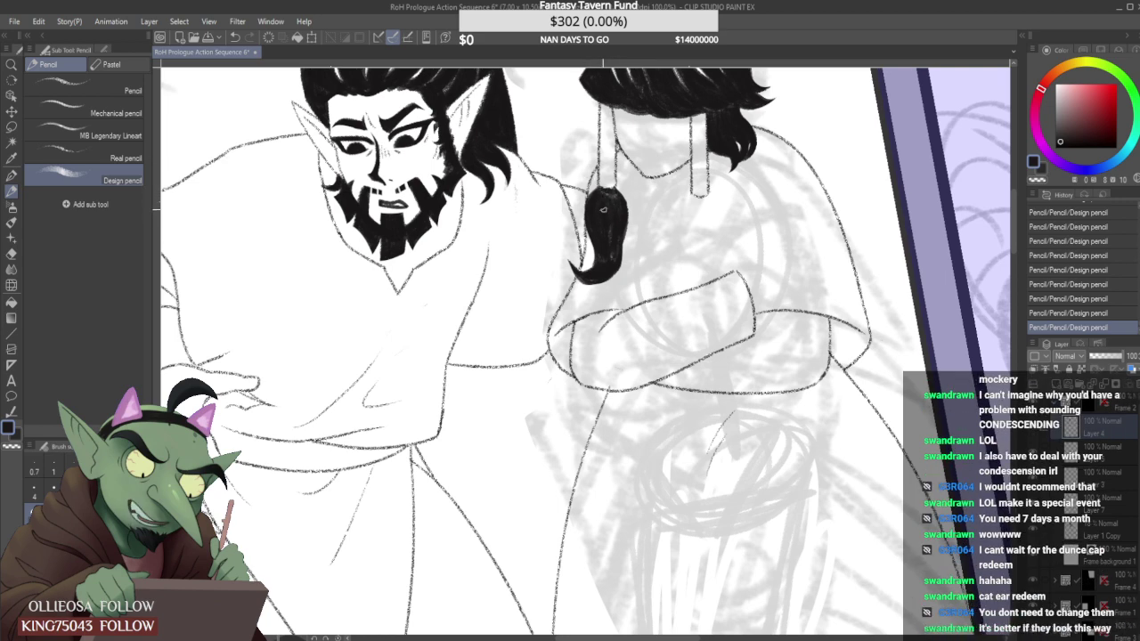
drag(604, 210, 613, 258)
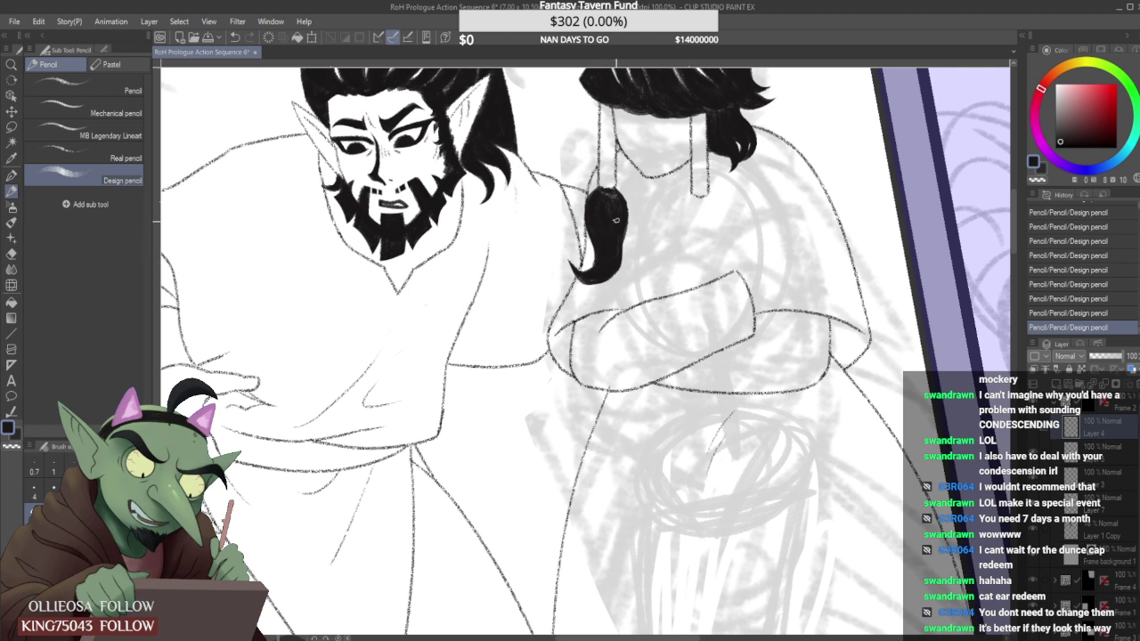
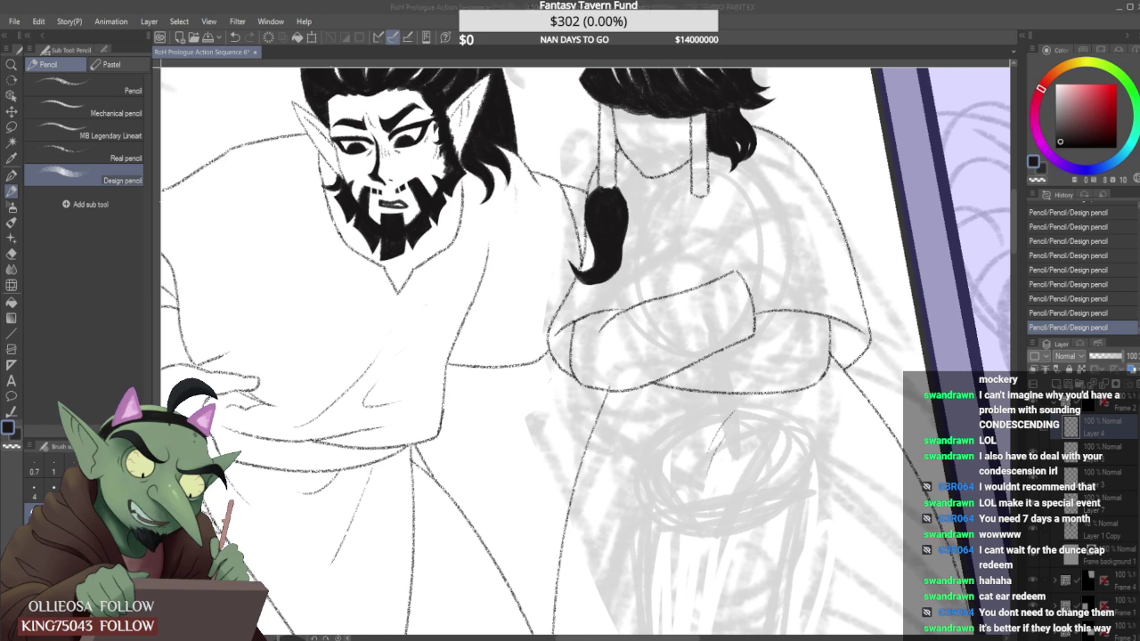
Switch to veadotube mini, try the avatar state below state #2, and restore state #2.
click(415, 481)
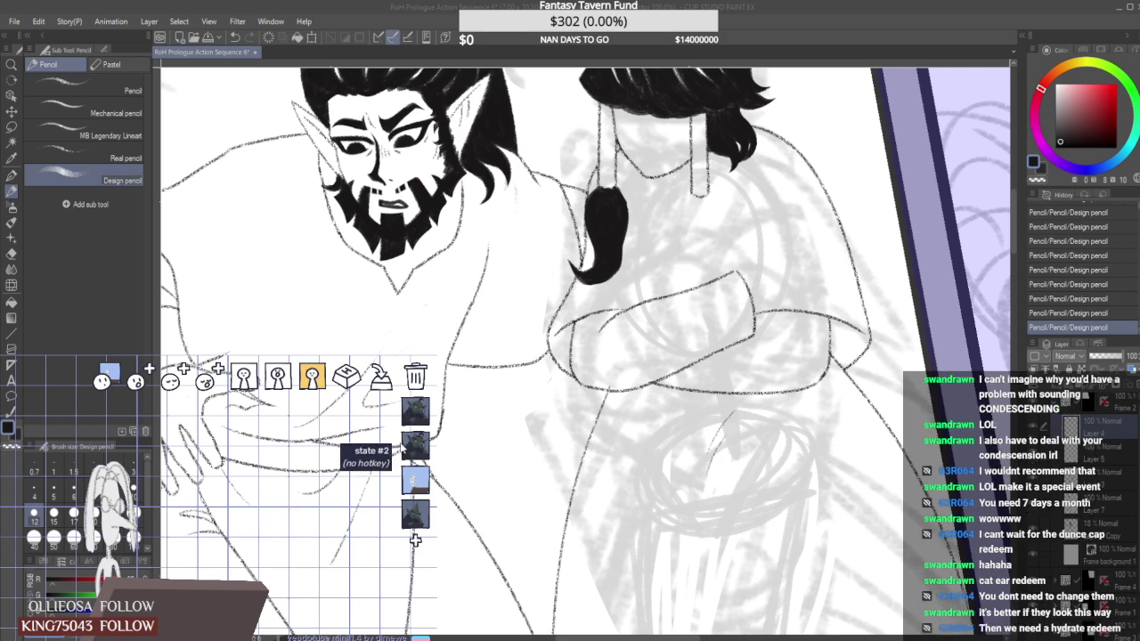
click(405, 448)
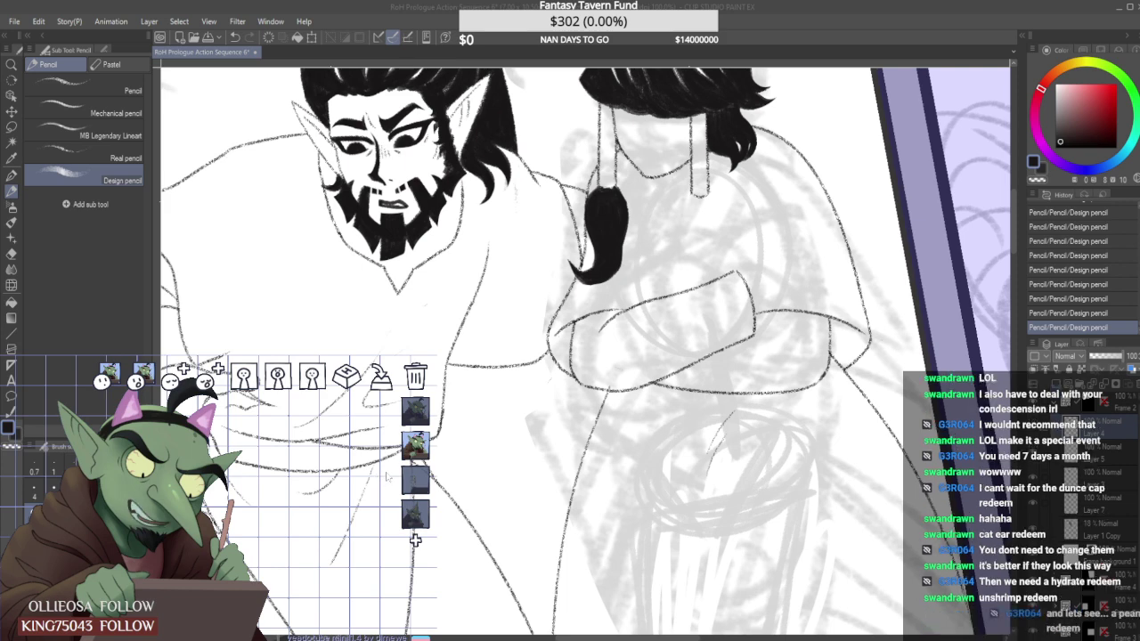
Set the veadotube mini avatar to state #1 and return to Clip Studio Paint.
mouse_move(409, 443)
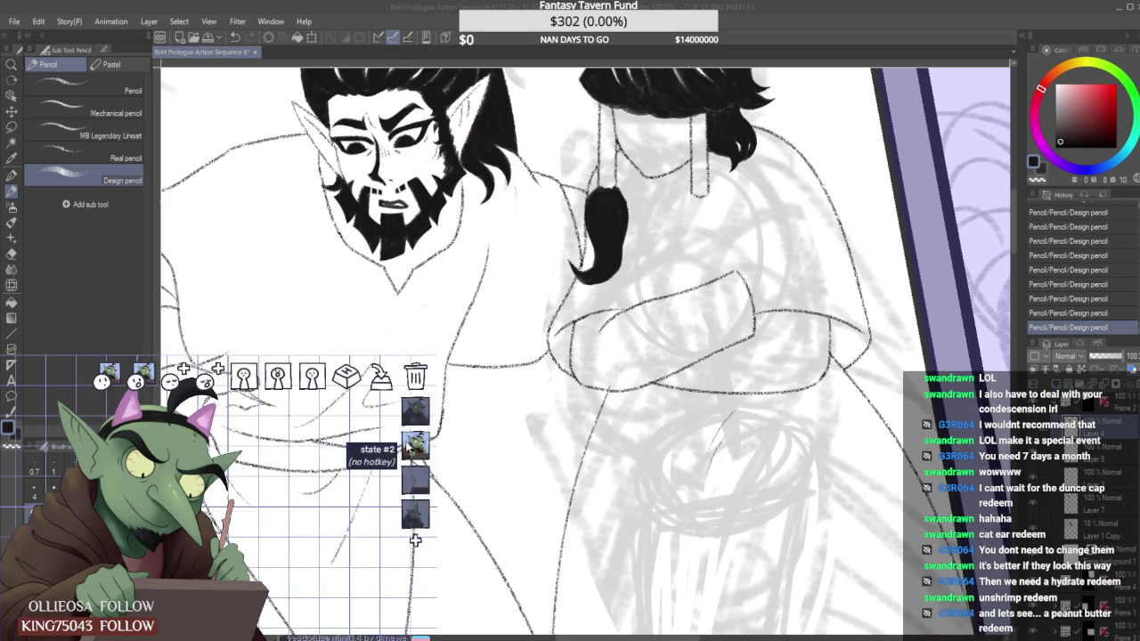
click(422, 410)
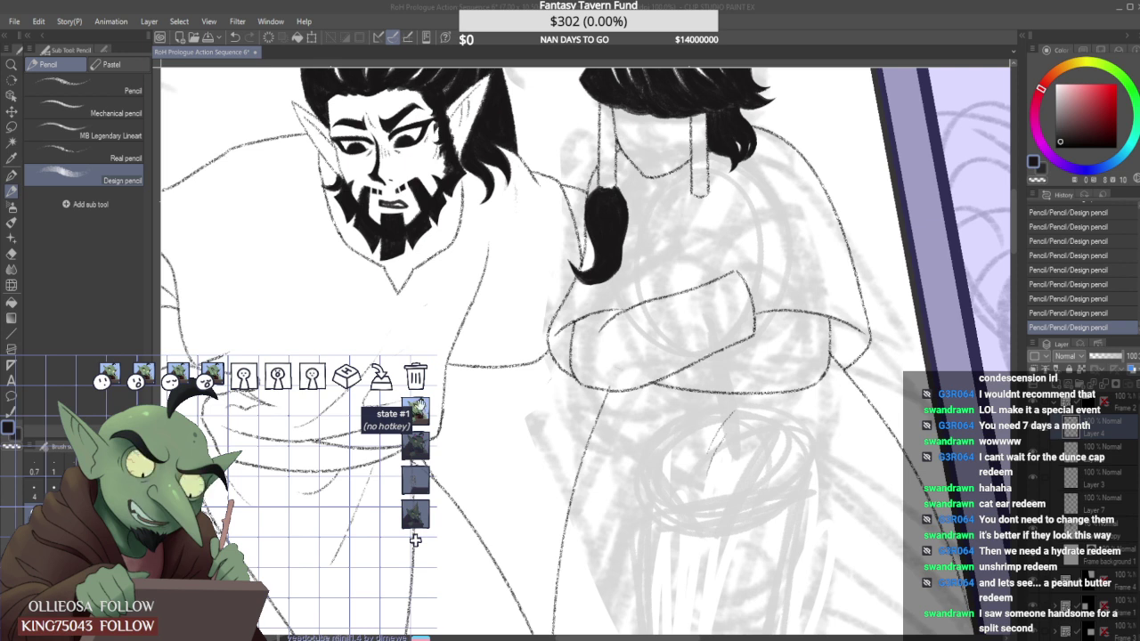
click(416, 408)
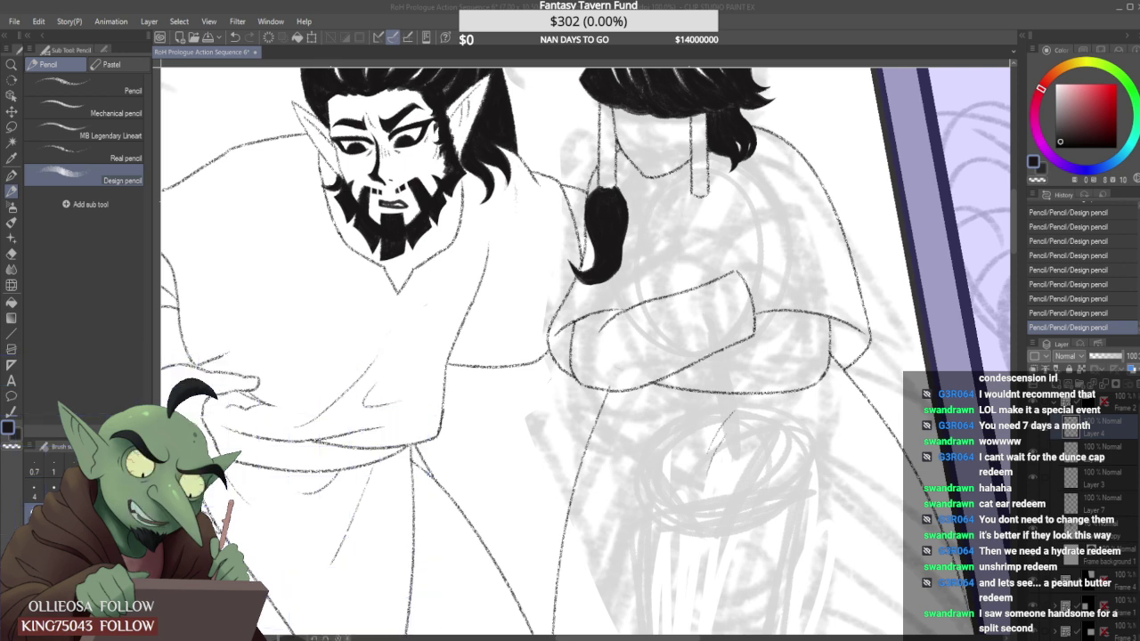
Clean up the hair lock's curled tip and upper edge with the Hard eraser and the Design pencil.
scroll(599, 209, up, 2)
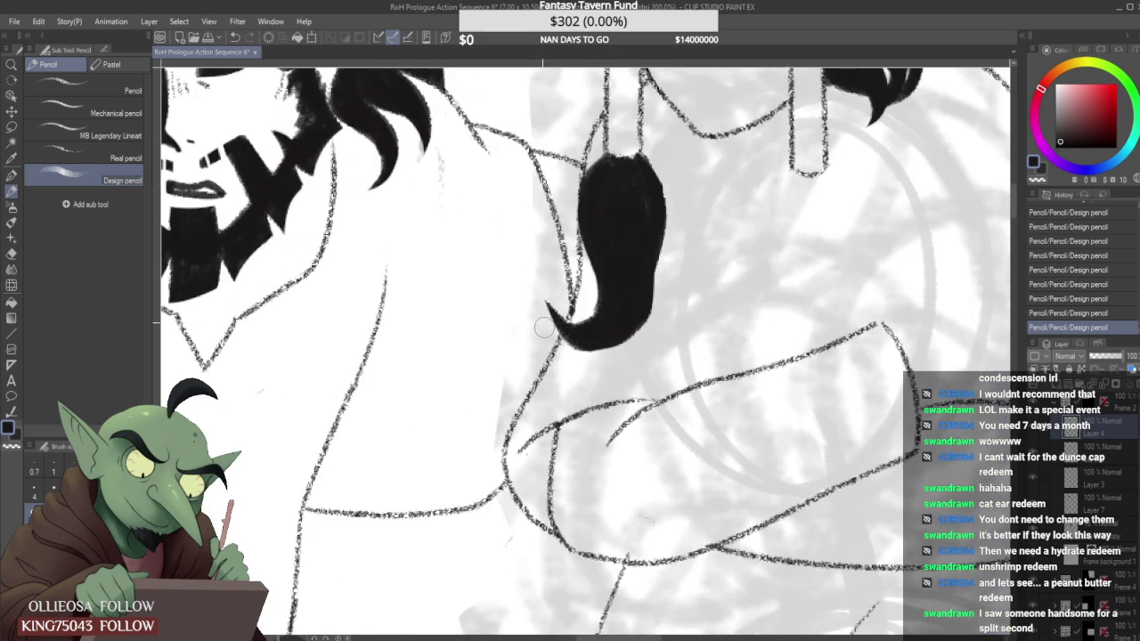
mouse_move(545, 326)
mouse_down()
mouse_move(535, 277)
mouse_move(565, 310)
mouse_move(588, 298)
mouse_move(570, 312)
mouse_move(583, 310)
mouse_up()
scroll(578, 303, down, 2)
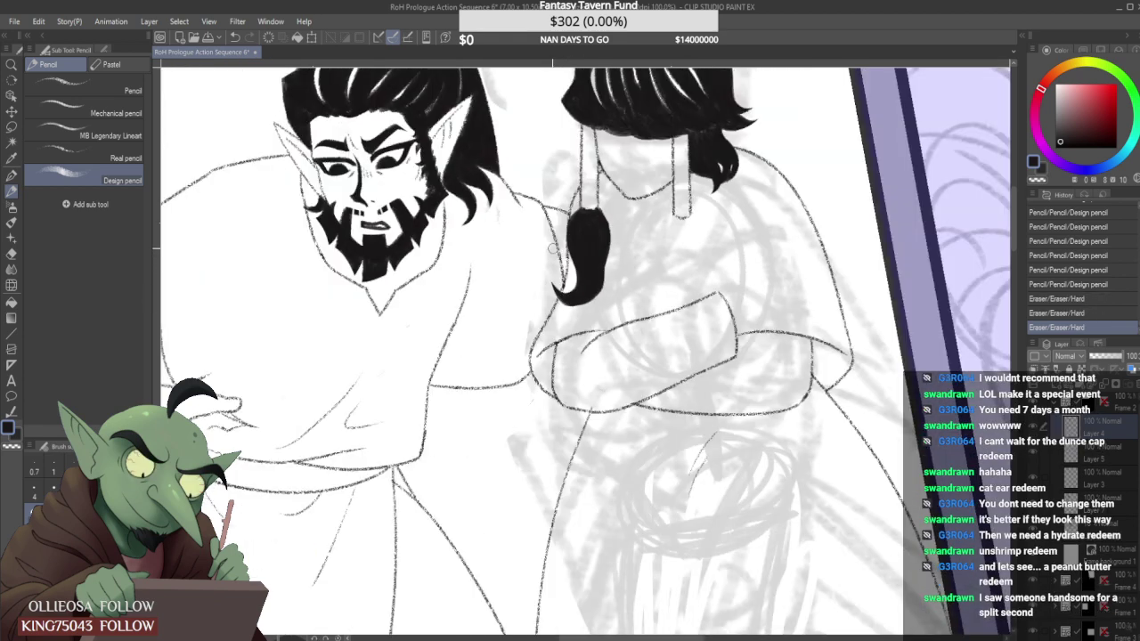
scroll(534, 205, up, 2)
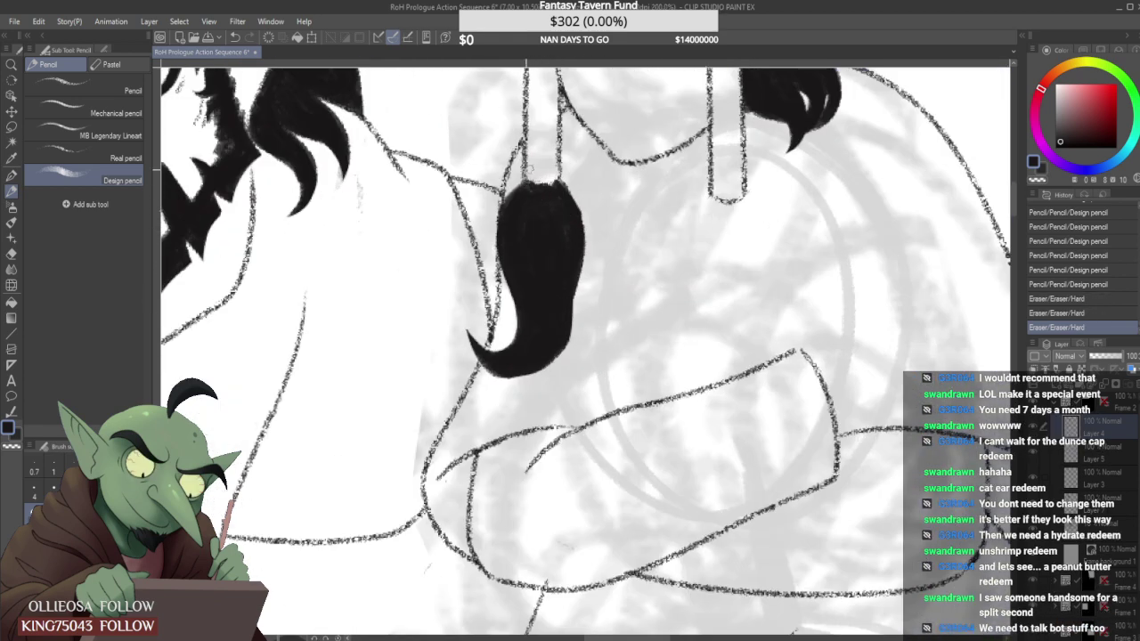
mouse_move(527, 184)
mouse_down()
mouse_move(568, 174)
mouse_move(579, 221)
mouse_up()
scroll(557, 215, down, 2)
scroll(615, 161, up, 1)
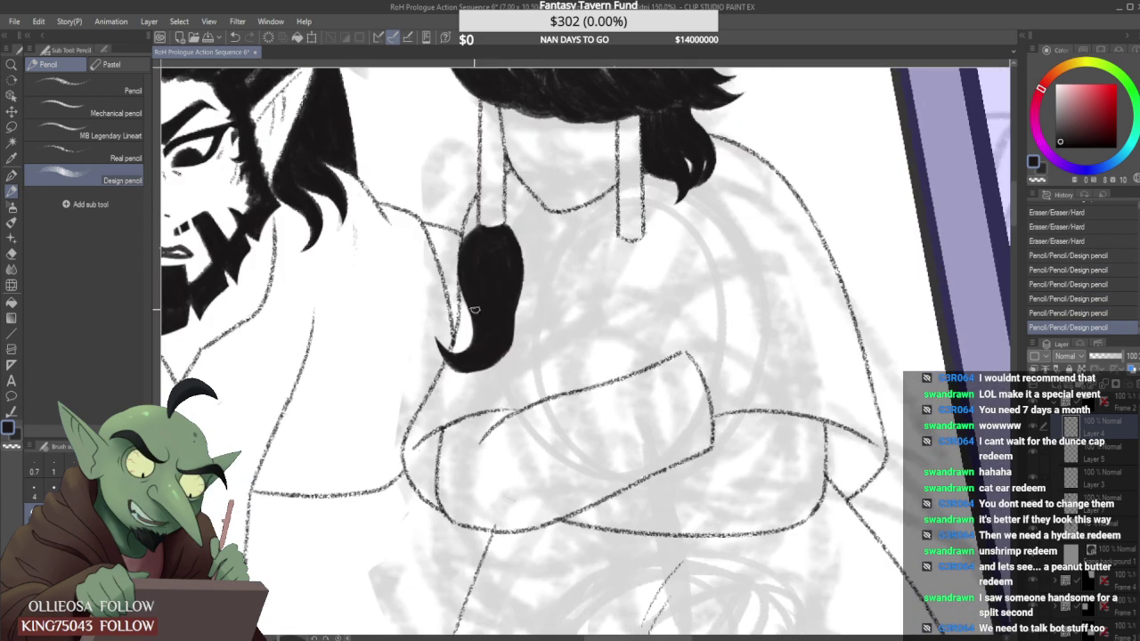
Refine the inner curve and pointed end of the lock's tip with the Design pencil and the Hard eraser.
scroll(463, 356, up, 1)
mouse_move(461, 358)
mouse_down()
mouse_move(519, 325)
mouse_move(463, 368)
mouse_move(523, 334)
mouse_move(473, 381)
mouse_move(449, 360)
mouse_move(500, 385)
mouse_move(523, 359)
mouse_move(461, 373)
mouse_move(519, 337)
mouse_move(465, 376)
mouse_up()
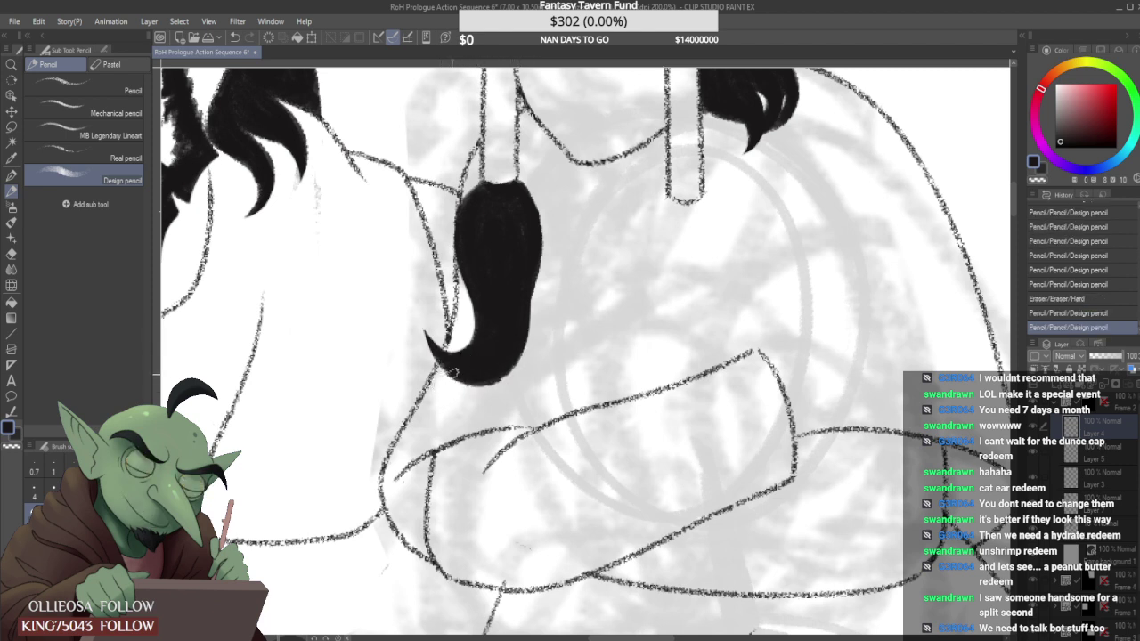
drag(549, 355, 547, 328)
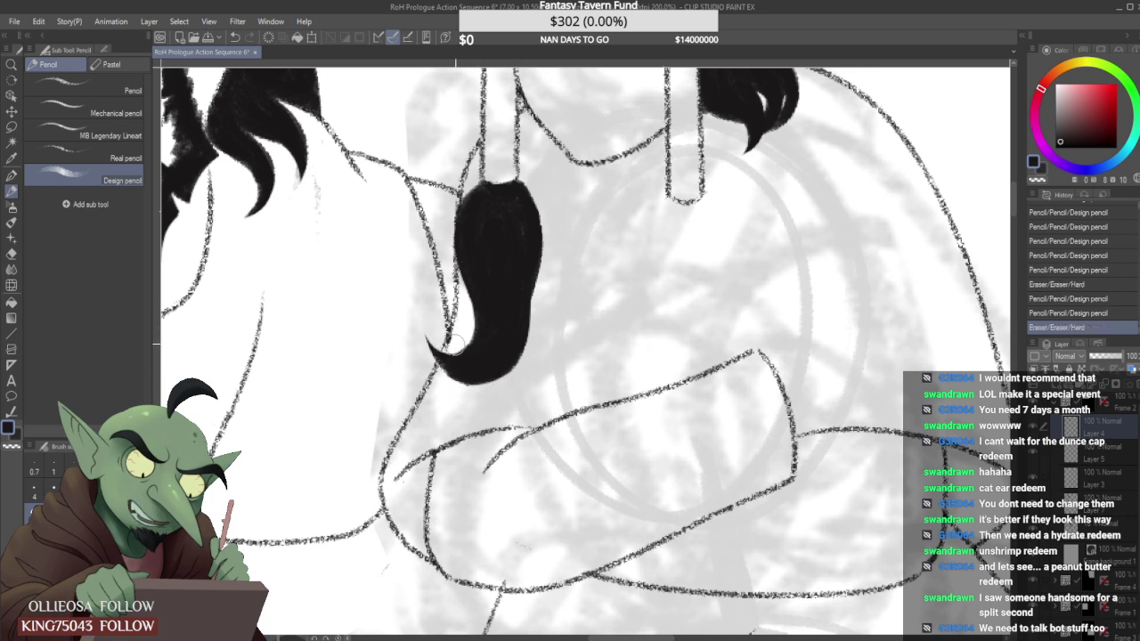
drag(446, 349, 468, 328)
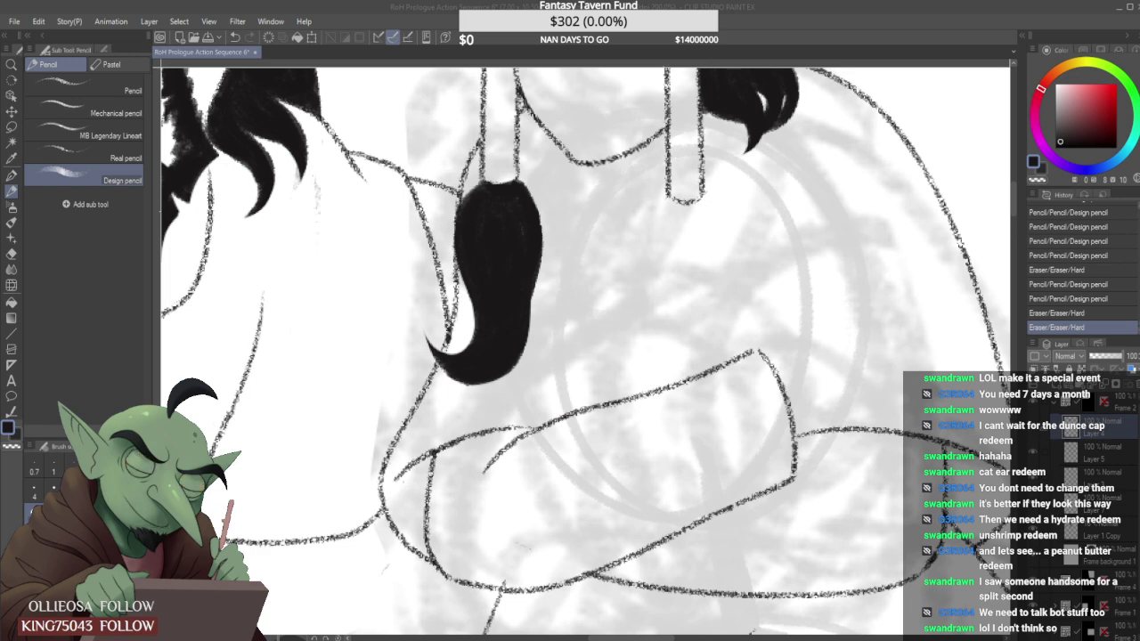
Choose the Real pencil and add a new raster layer for the garment trim.
scroll(586, 270, down, 5)
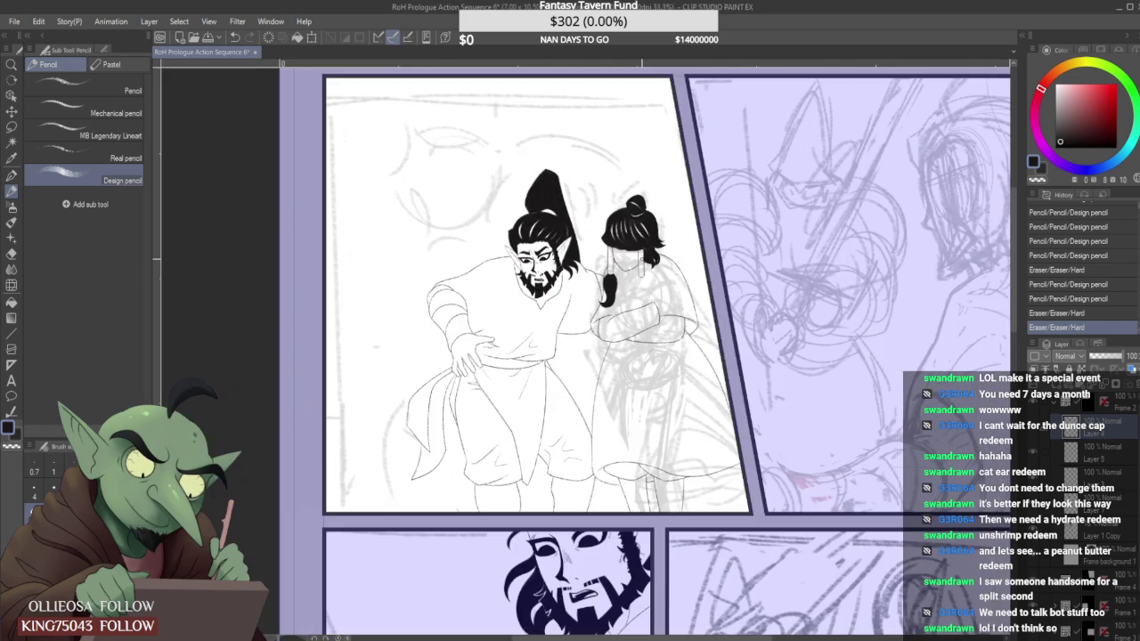
scroll(712, 310, up, 1)
click(98, 156)
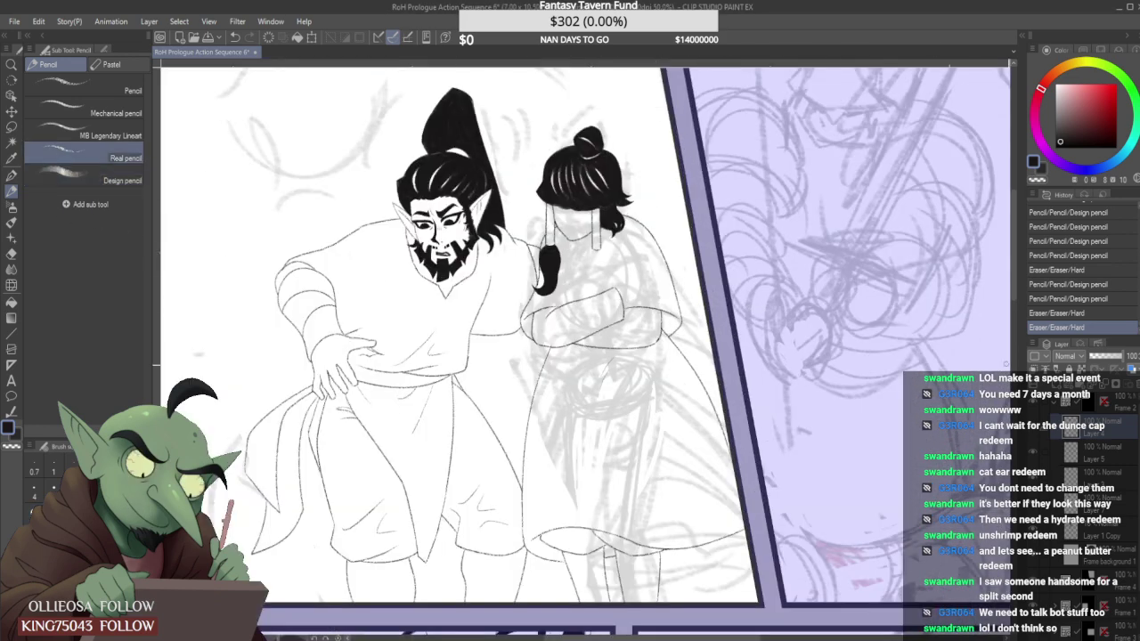
click(1056, 384)
Draw the first short stretch of the trim line across the chest, starting from the black hair lock.
scroll(745, 262, up, 2)
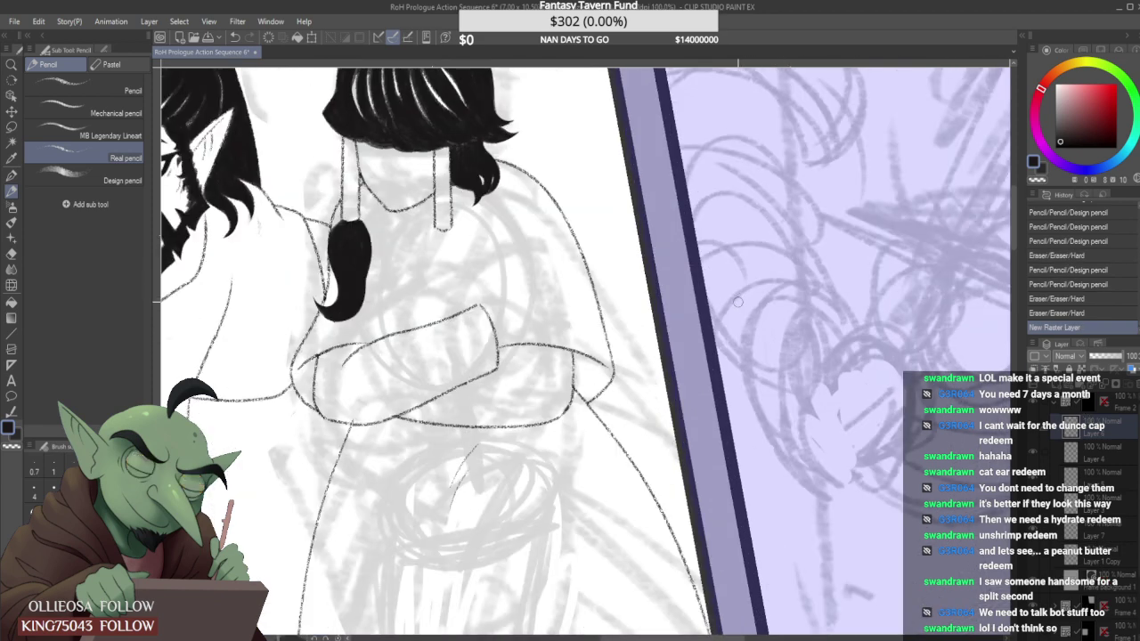
scroll(349, 302, up, 1)
mouse_move(372, 298)
mouse_down()
mouse_move(482, 311)
mouse_move(449, 300)
mouse_move(518, 296)
mouse_move(436, 298)
mouse_move(524, 294)
mouse_up()
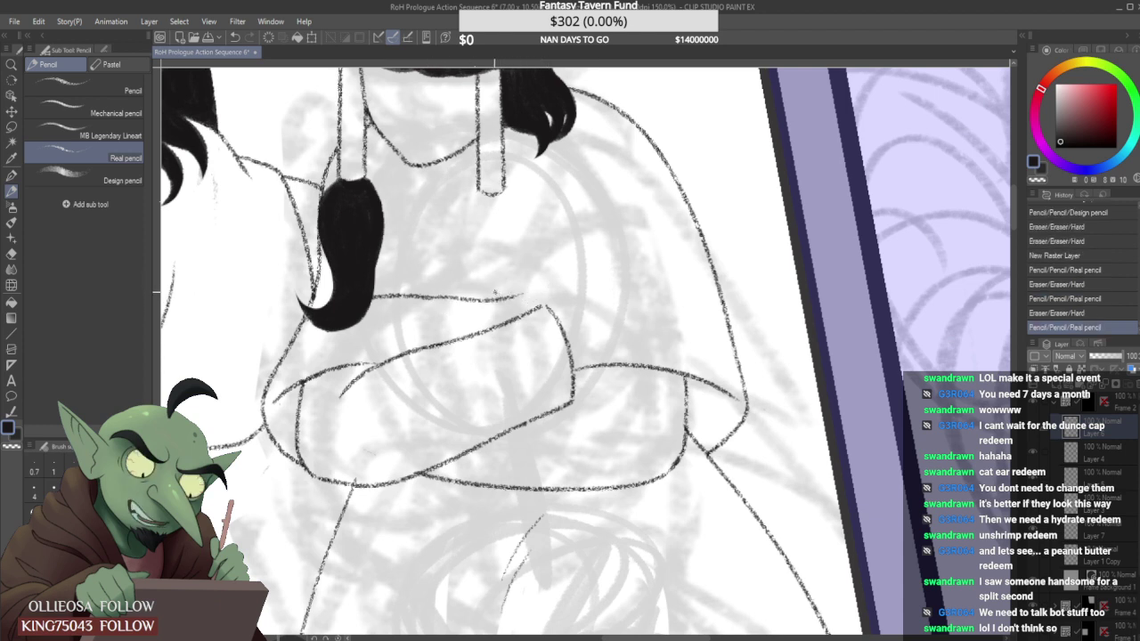
key(ctrl+z)
mouse_move(454, 298)
mouse_down()
mouse_move(437, 296)
mouse_move(527, 295)
mouse_up()
key(ctrl+z)
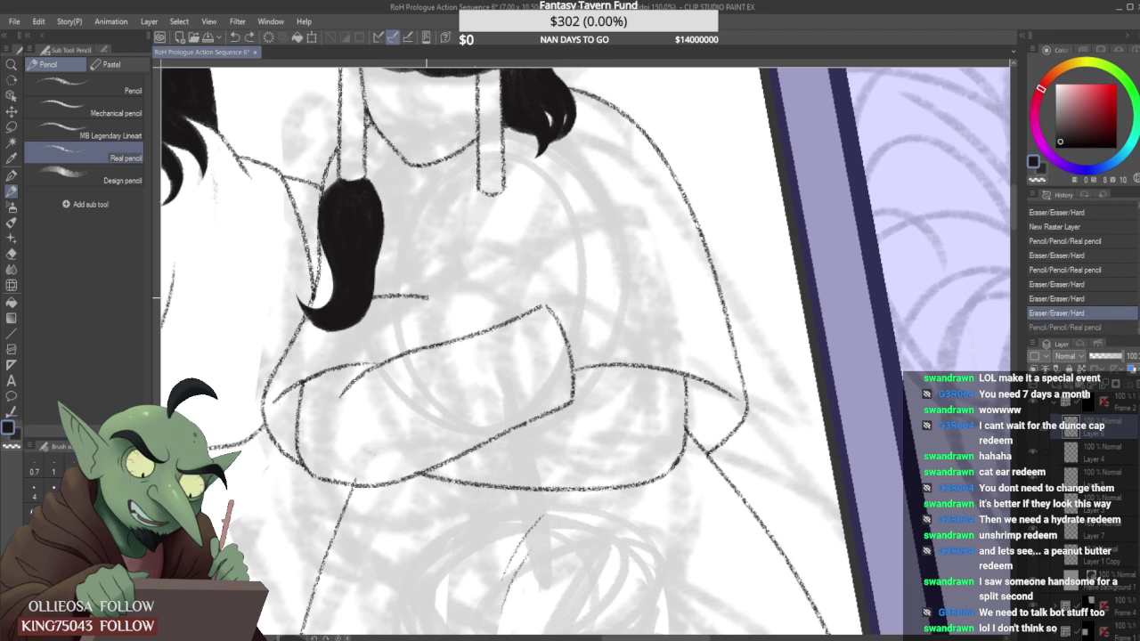
Extend the trim line in one gentle wave above the crossed arms to the figure's outer sleeve outline, ending it at the outline.
drag(429, 298, 566, 294)
key(ctrl+z)
drag(424, 297, 538, 293)
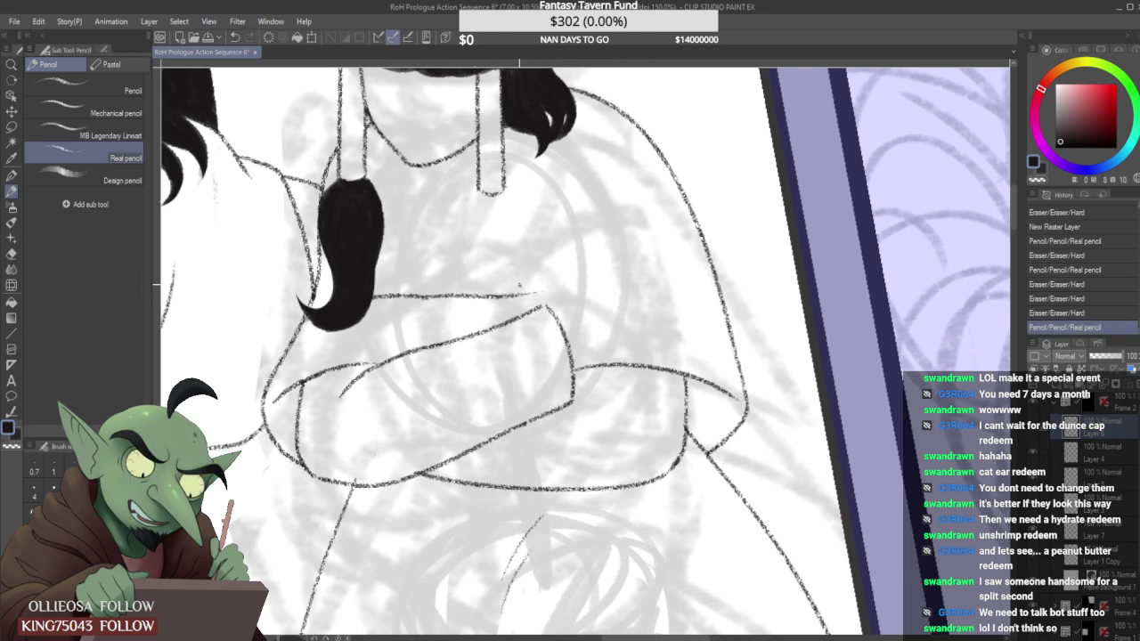
key(ctrl+z)
mouse_move(424, 297)
mouse_down()
mouse_move(680, 288)
mouse_move(660, 287)
mouse_move(464, 297)
mouse_move(773, 301)
mouse_up()
key(ctrl+z)
drag(463, 297, 780, 297)
key(ctrl+z)
drag(471, 299, 797, 303)
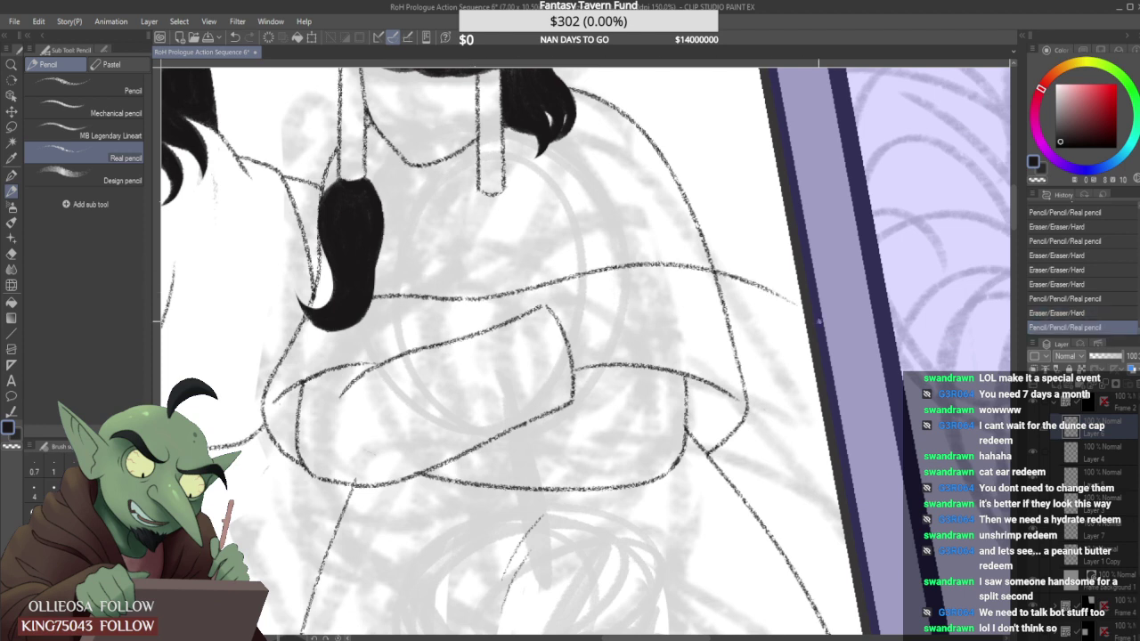
key(ctrl+z)
mouse_move(461, 299)
mouse_down()
mouse_move(731, 255)
mouse_move(720, 268)
mouse_move(768, 285)
mouse_up()
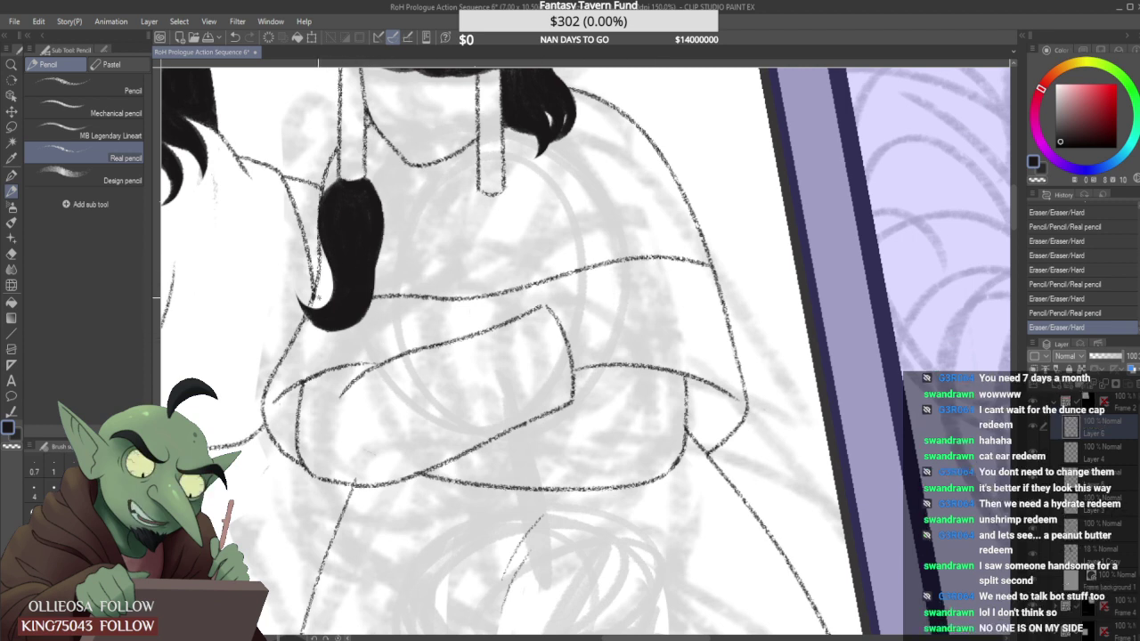
drag(317, 298, 516, 275)
key(ctrl+z)
key(ctrl+z)
drag(371, 283, 481, 277)
key(ctrl+z)
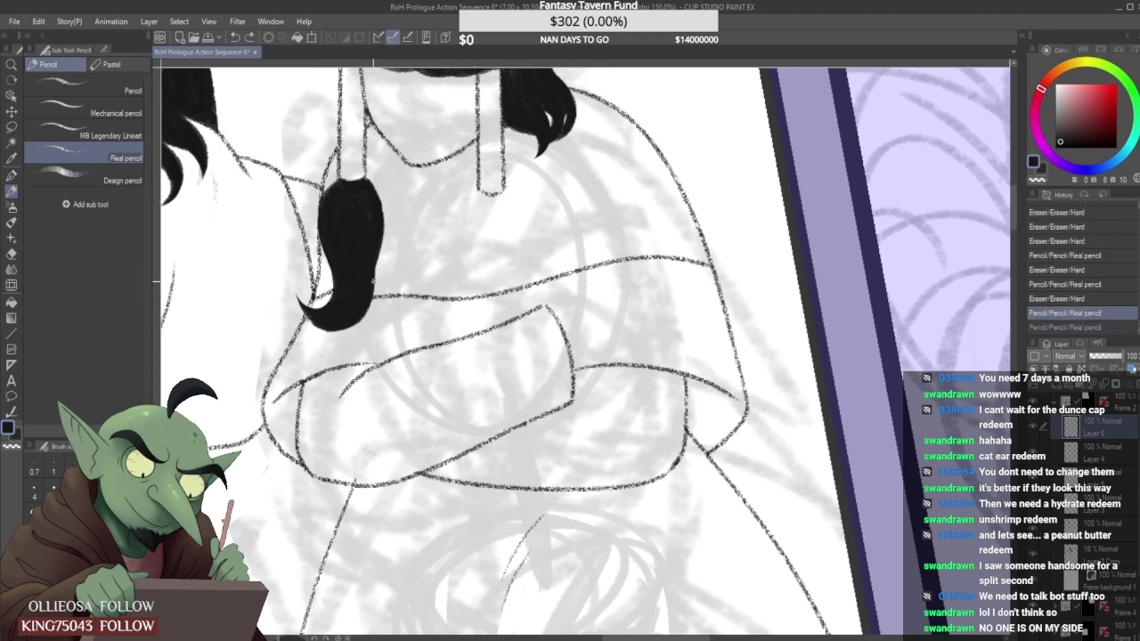
drag(372, 281, 410, 278)
key(ctrl+z)
key(ctrl+z)
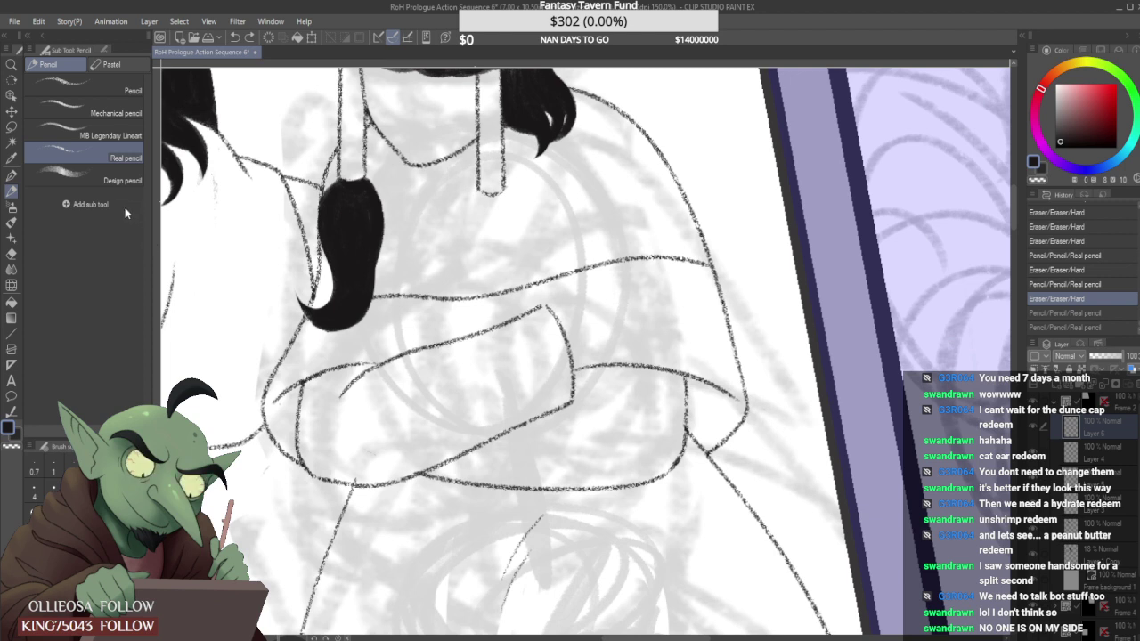
Lasso the trim line, duplicate it onto a new layer, and move the copy slightly above the original.
key(m)
mouse_move(314, 321)
mouse_down()
mouse_move(753, 285)
mouse_move(463, 307)
mouse_up()
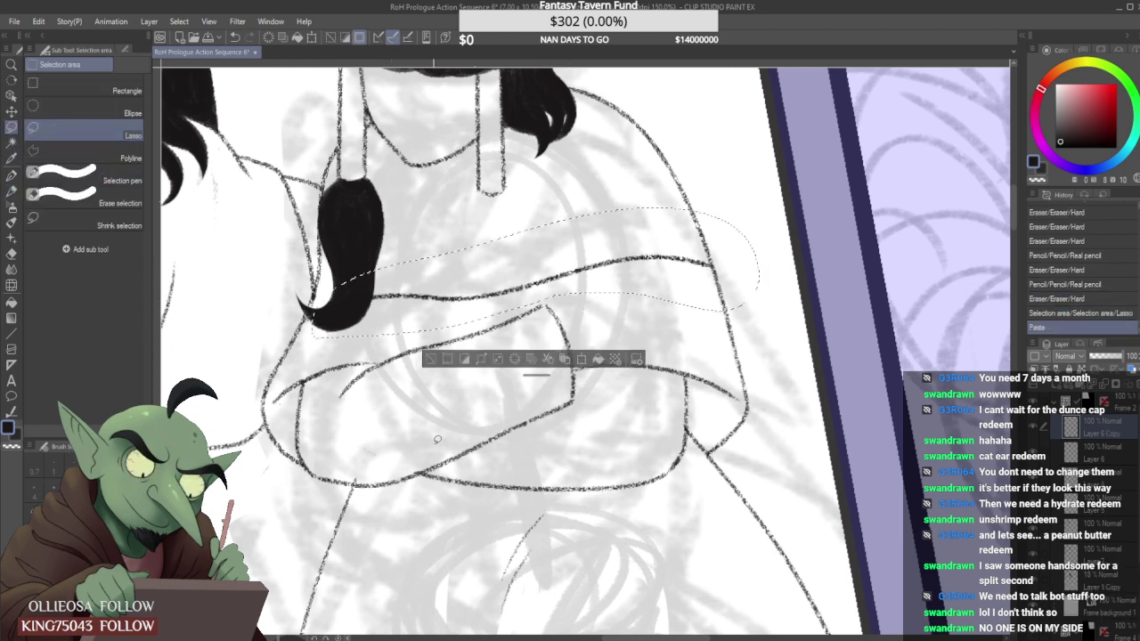
key(ctrl+t)
drag(539, 274, 552, 235)
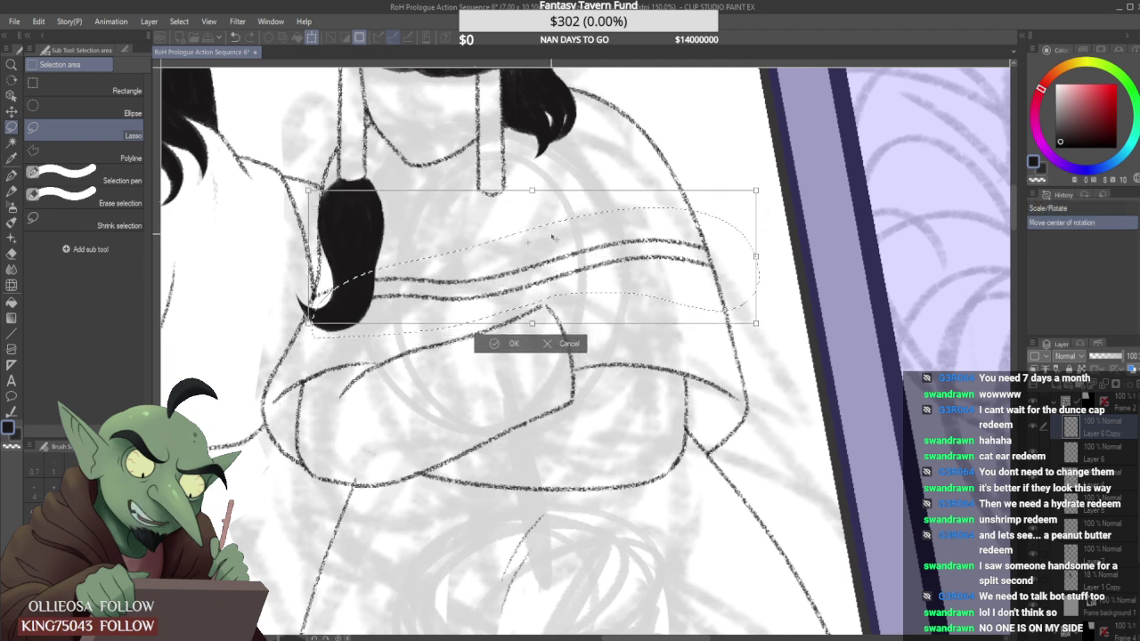
click(508, 344)
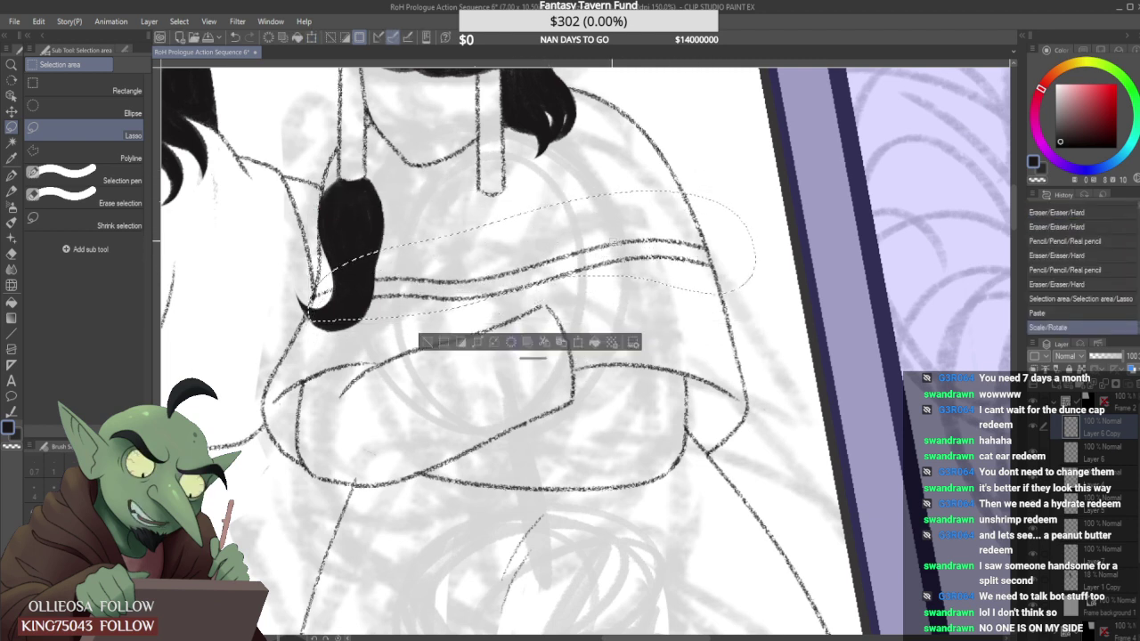
Duplicate the trim line again, place the copy as an evenly spaced third line above the others, and deselect.
key(ctrl+t)
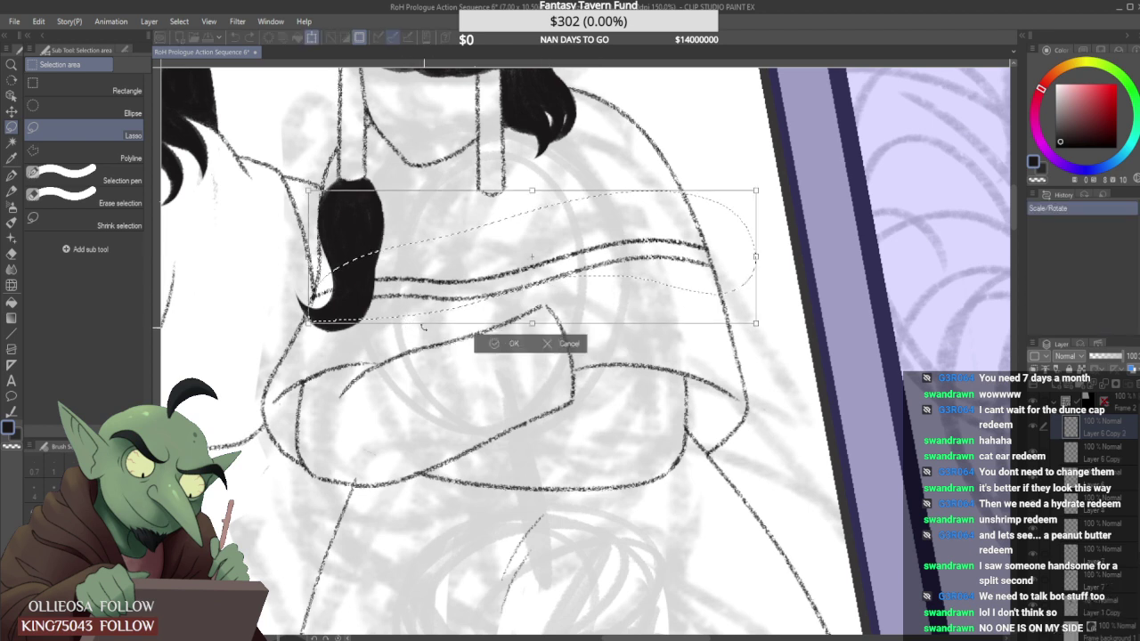
drag(534, 282, 530, 259)
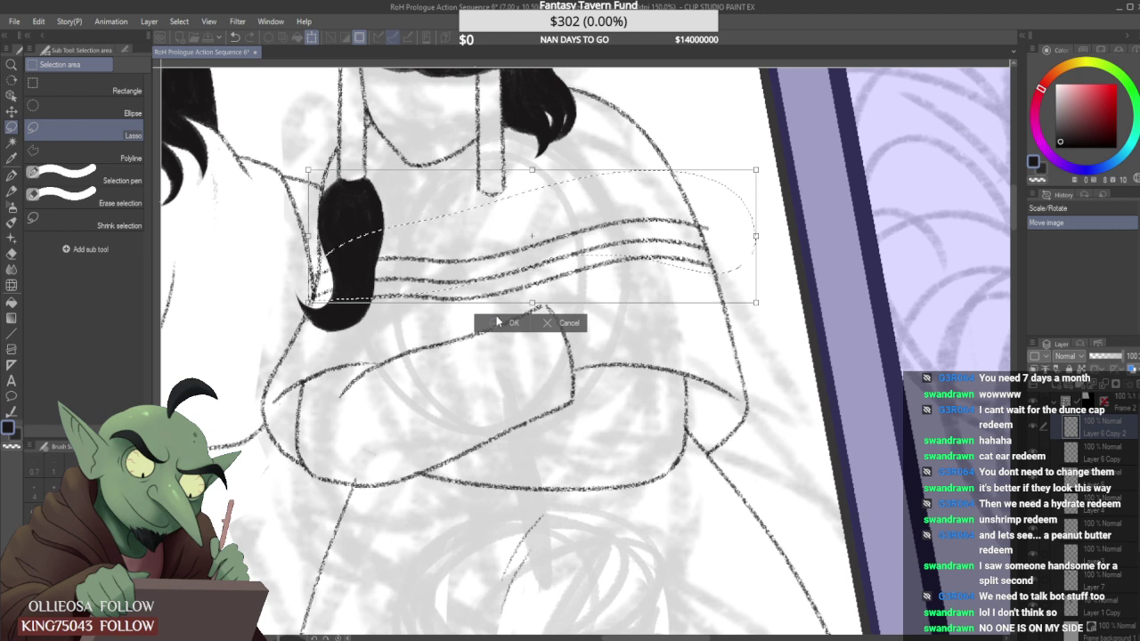
key(Down)
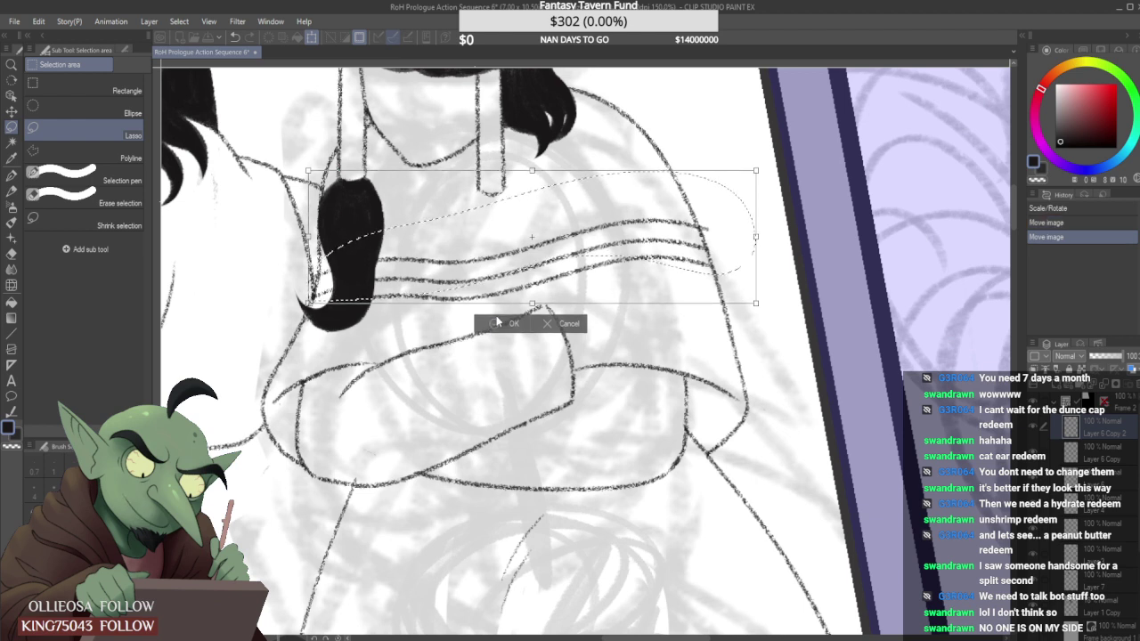
key(Down)
click(497, 321)
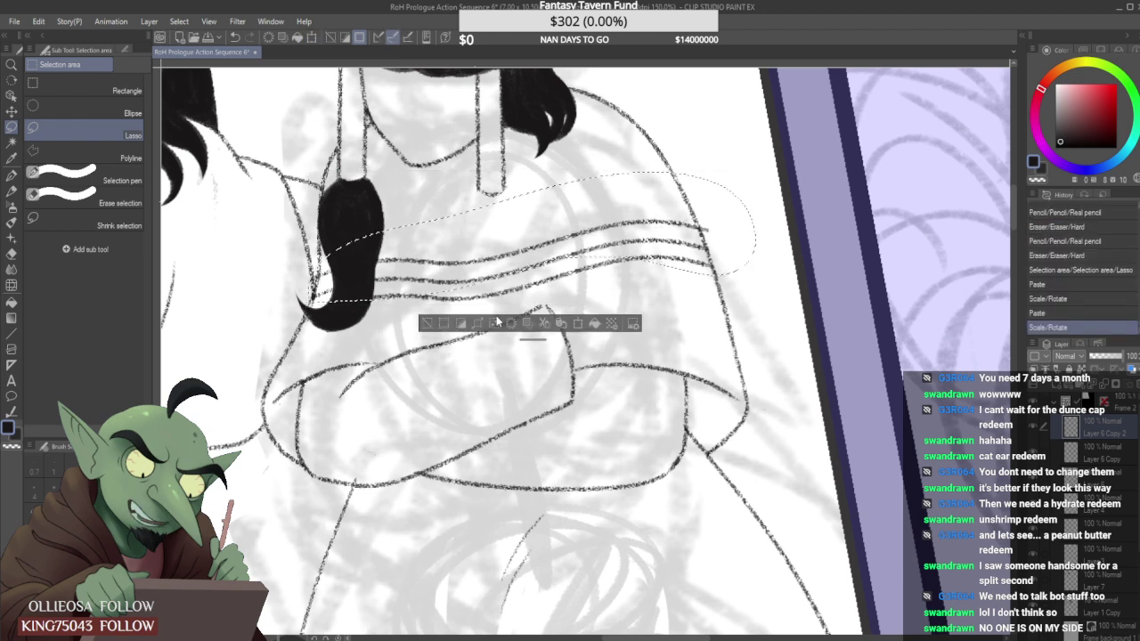
key(ctrl+d)
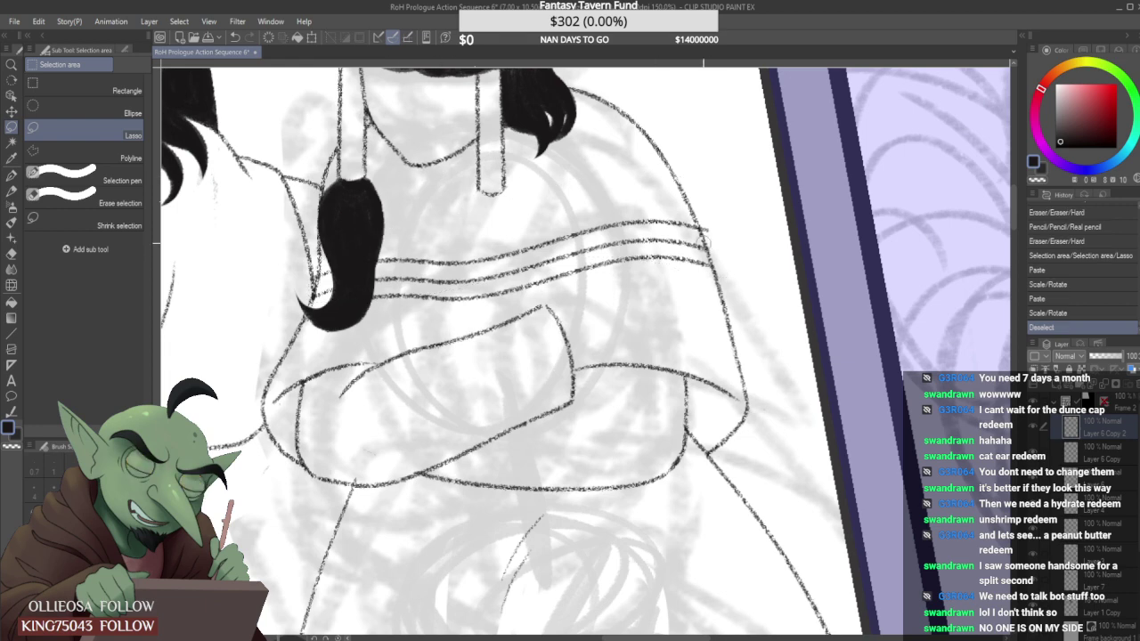
Erase the end of the uppermost trim line that sticks out past the sleeve outline.
drag(713, 228, 708, 234)
scroll(617, 374, down, 2)
scroll(523, 296, up, 3)
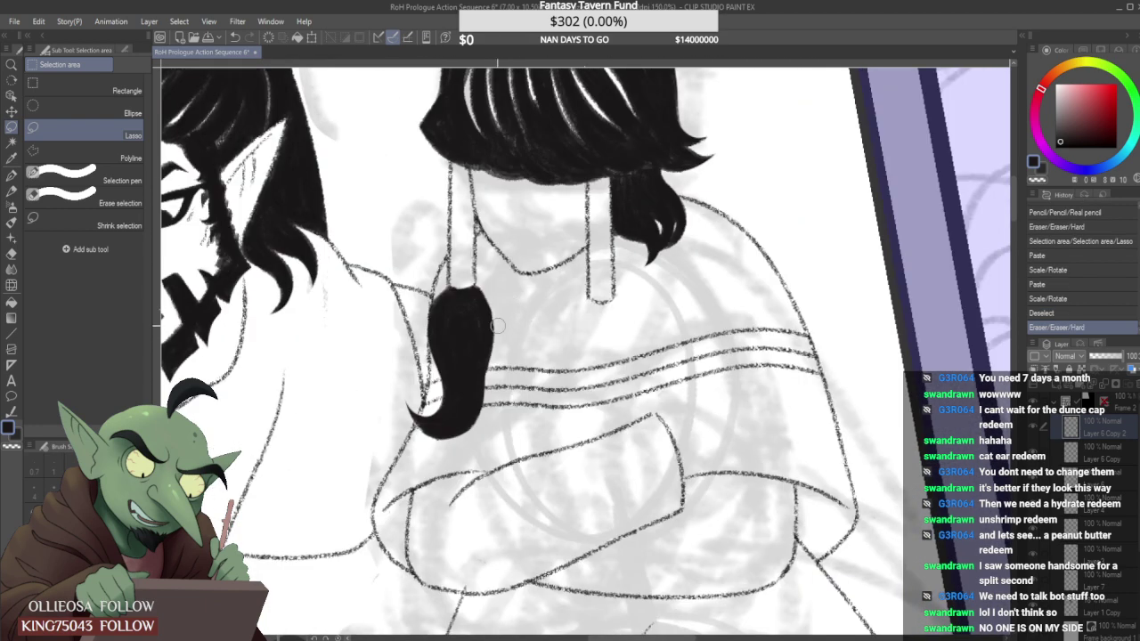
scroll(417, 385, up, 1)
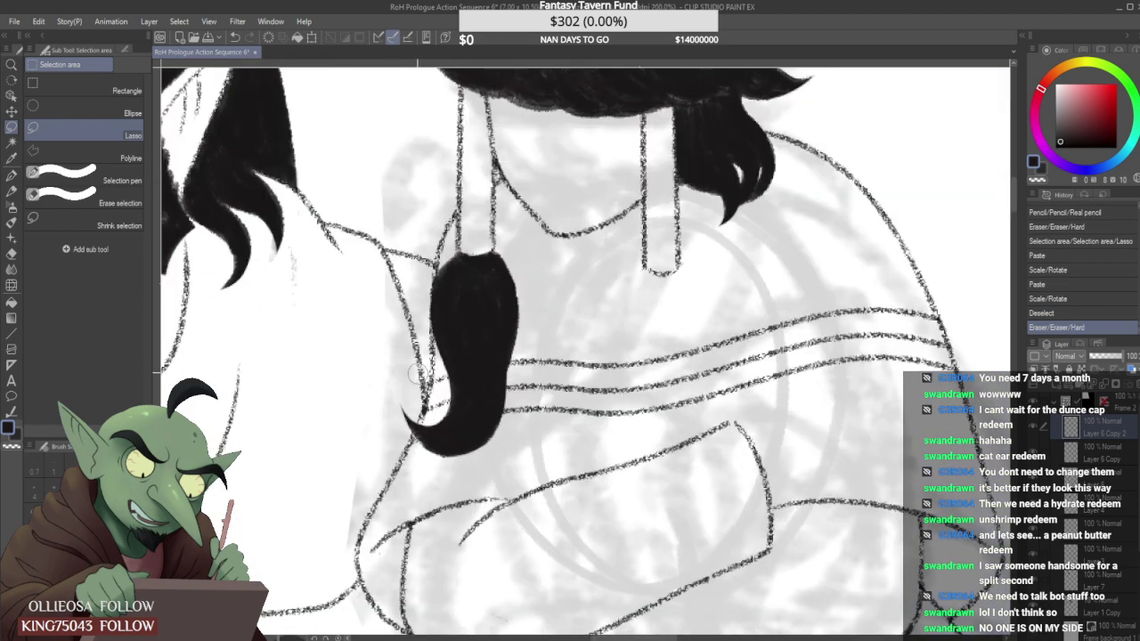
Draw a short neck stroke just below the chin with the Real pencil.
click(11, 193)
scroll(405, 300, down, 3)
scroll(523, 330, down, 2)
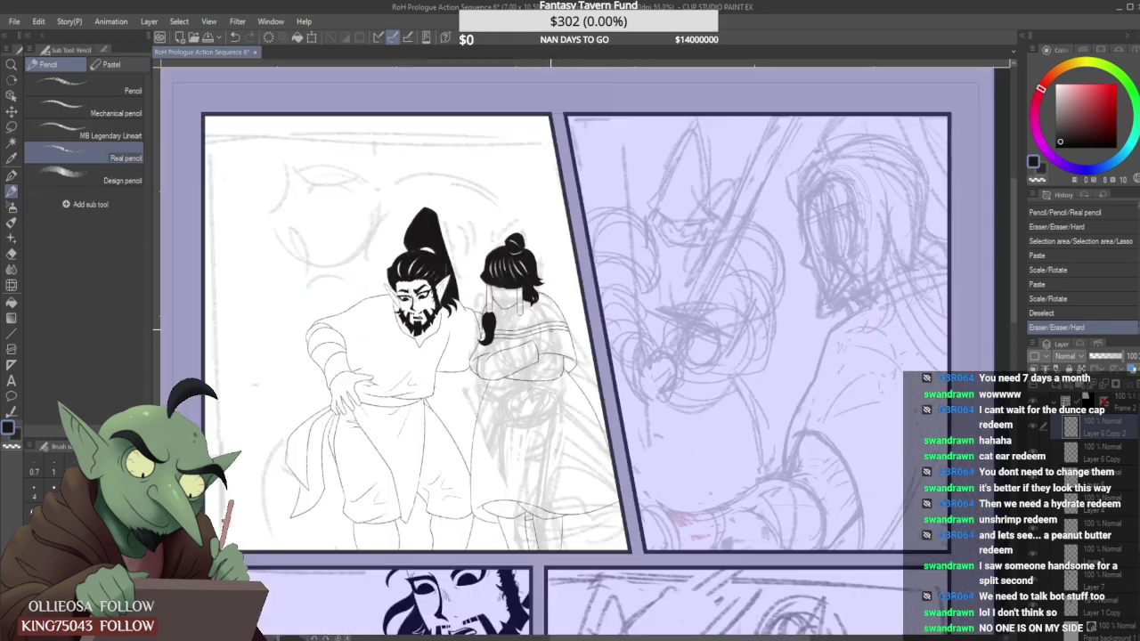
scroll(561, 308, down, 1)
scroll(523, 308, up, 6)
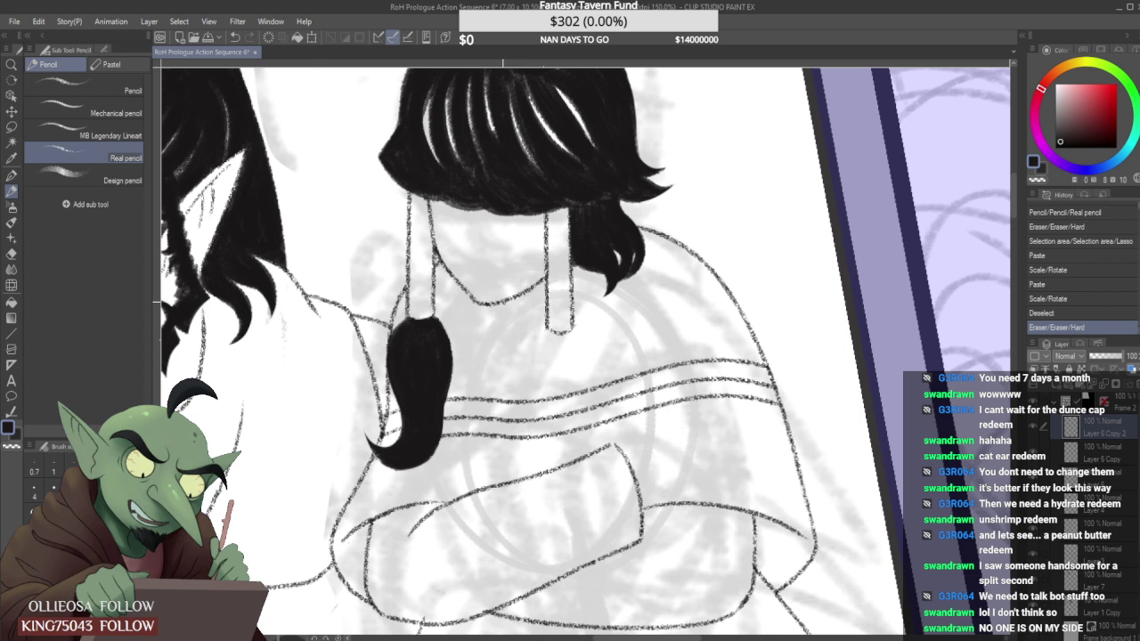
drag(504, 303, 511, 310)
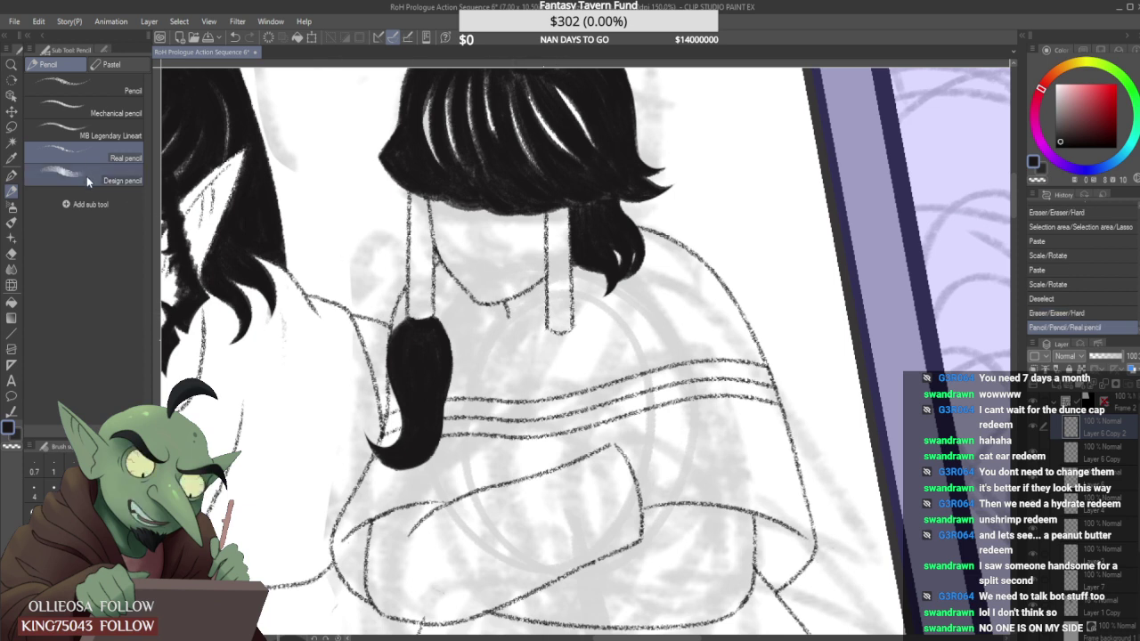
Choose the Design pencil and merge the trim line layers into one.
click(116, 180)
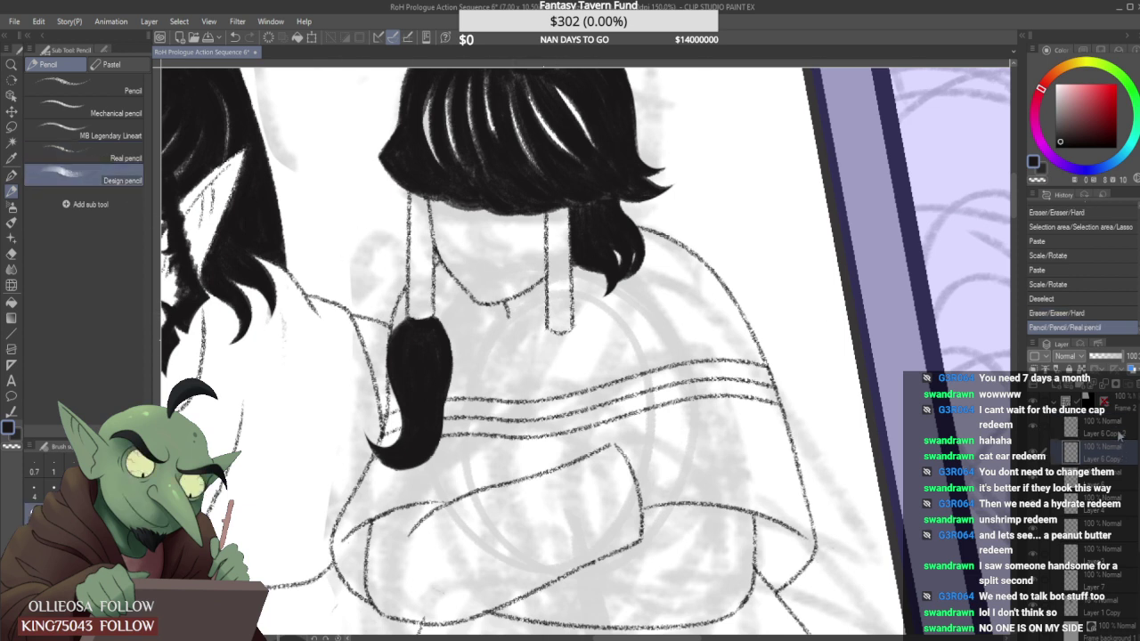
key(shift+alt+e)
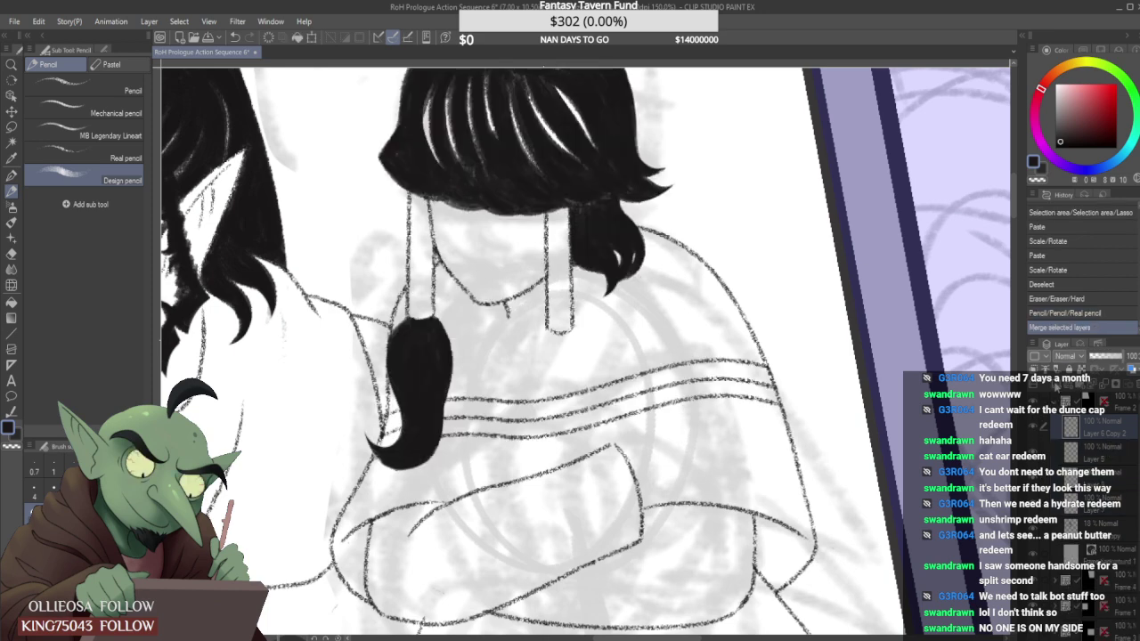
Add a raster layer and outline a wavy hair lock below the second hair wrap, ending in a curled tip over the crossed sleeves.
key(ctrl+shift+n)
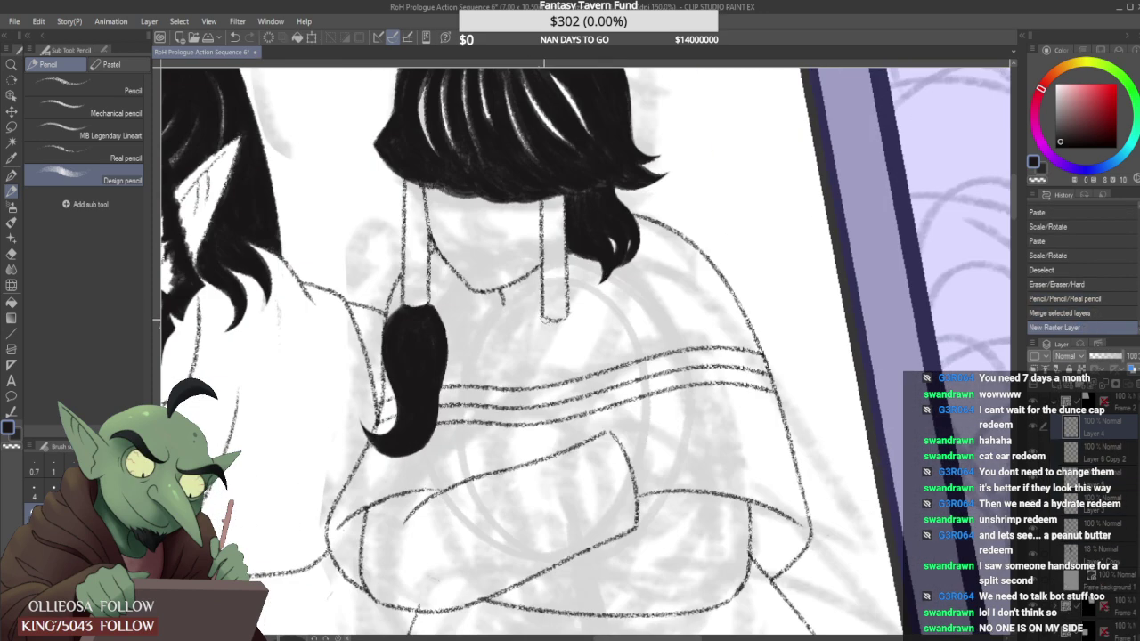
mouse_move(545, 317)
mouse_down()
mouse_move(523, 339)
mouse_move(537, 397)
mouse_move(529, 385)
mouse_move(577, 459)
mouse_up()
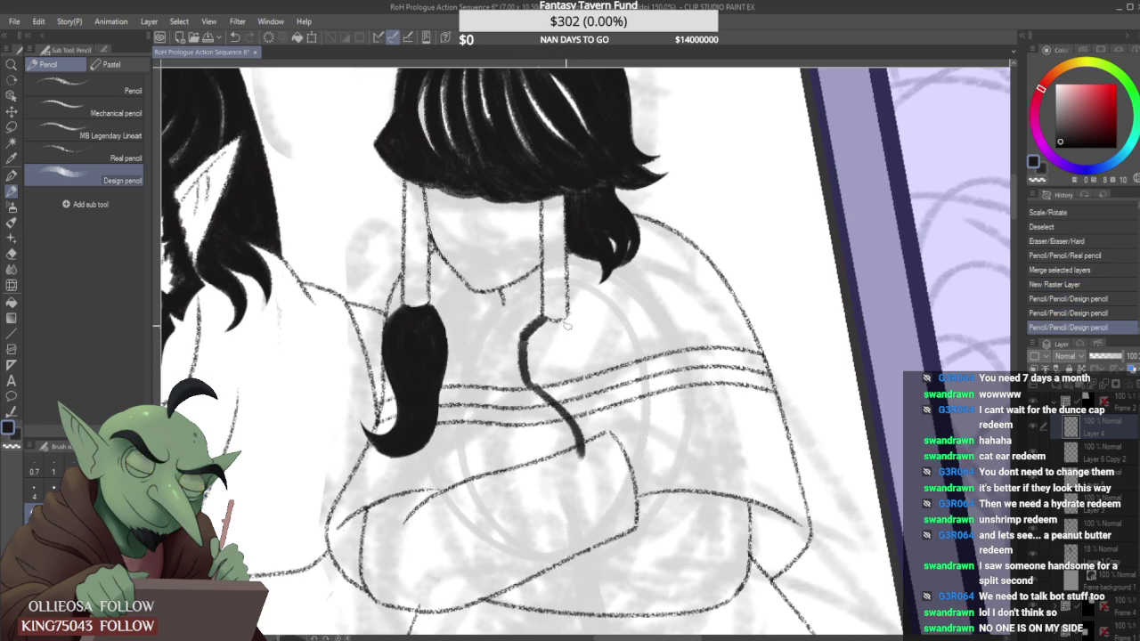
mouse_move(569, 314)
mouse_down()
mouse_move(572, 370)
mouse_move(572, 359)
mouse_move(598, 386)
mouse_move(584, 470)
mouse_up()
mouse_move(570, 426)
mouse_down()
mouse_move(583, 469)
mouse_move(575, 472)
mouse_up()
scroll(583, 463, down, 5)
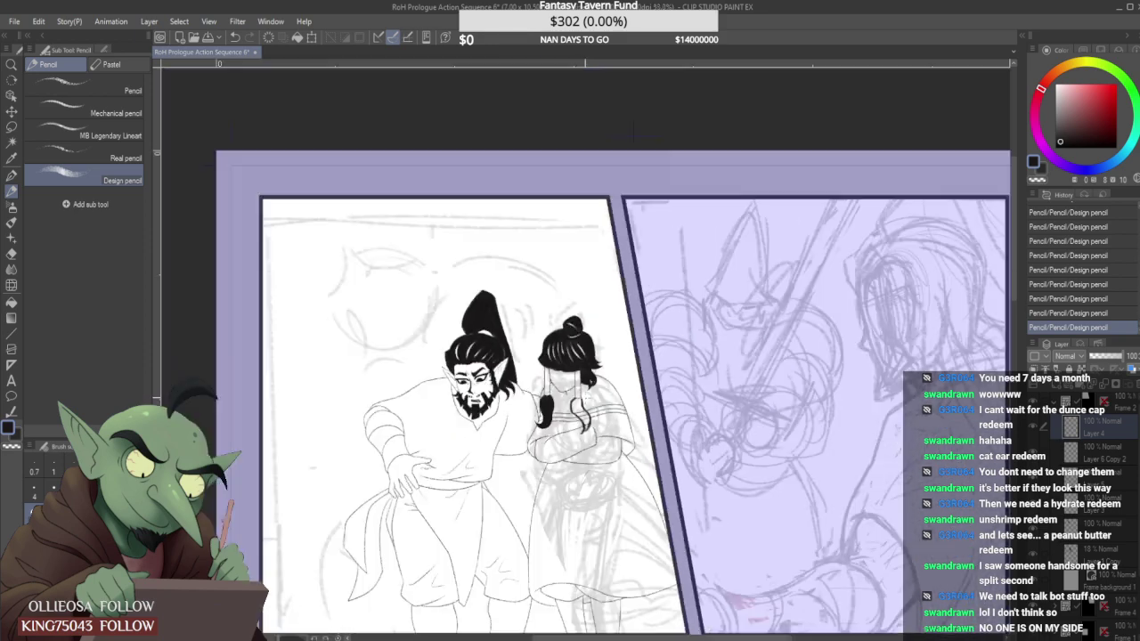
scroll(583, 446, up, 6)
mouse_move(588, 431)
mouse_down()
mouse_move(570, 456)
mouse_move(586, 433)
mouse_move(564, 455)
mouse_move(592, 458)
mouse_move(556, 457)
mouse_move(570, 422)
mouse_move(552, 468)
mouse_move(592, 423)
mouse_move(567, 467)
mouse_move(602, 469)
mouse_move(616, 397)
mouse_move(619, 435)
mouse_move(608, 397)
mouse_move(594, 465)
mouse_up()
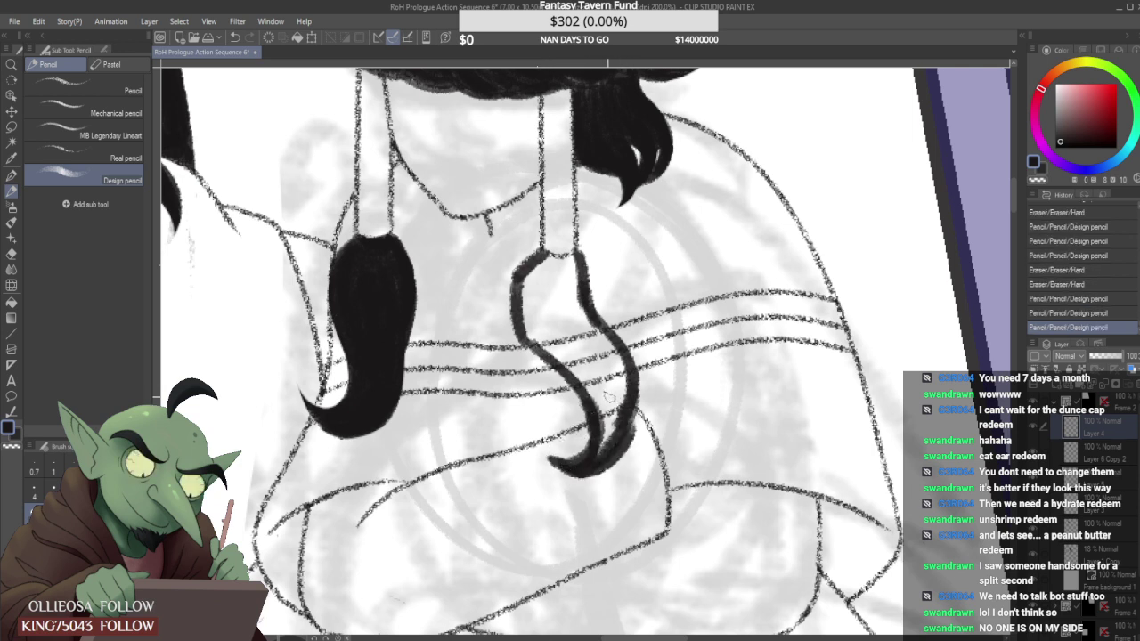
Fill the outlined hair lock solid black with the Design pencil, from its curled tip up to the wrap.
drag(611, 397, 593, 456)
mouse_move(626, 376)
mouse_down()
mouse_move(616, 443)
mouse_move(628, 383)
mouse_move(579, 444)
mouse_move(548, 450)
mouse_move(576, 452)
mouse_move(581, 422)
mouse_up()
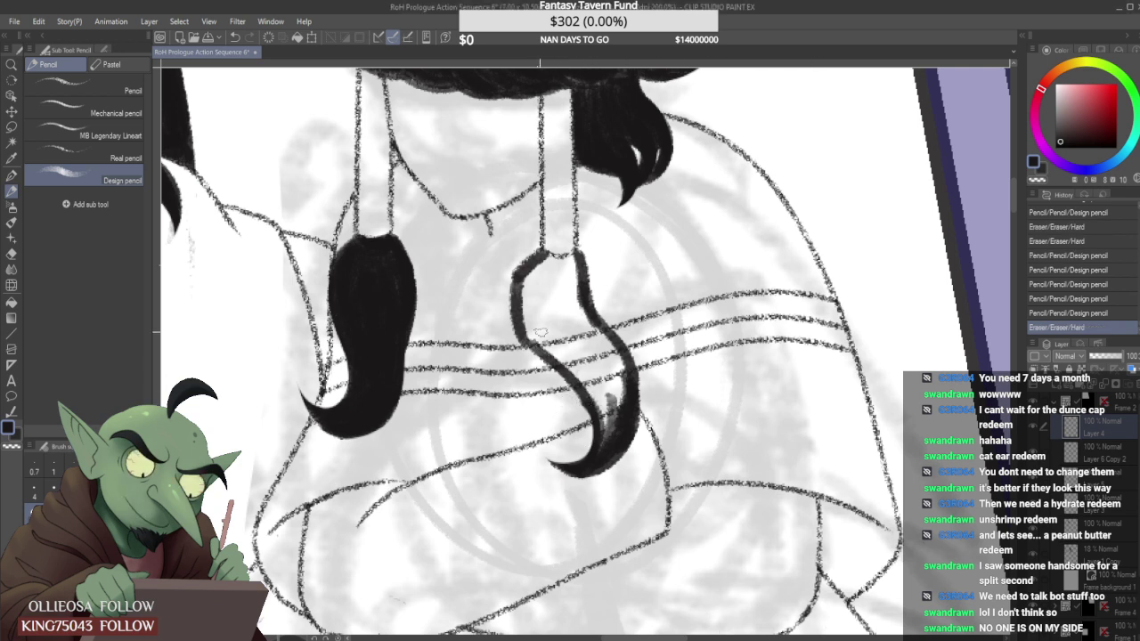
drag(533, 329, 588, 397)
drag(554, 356, 595, 411)
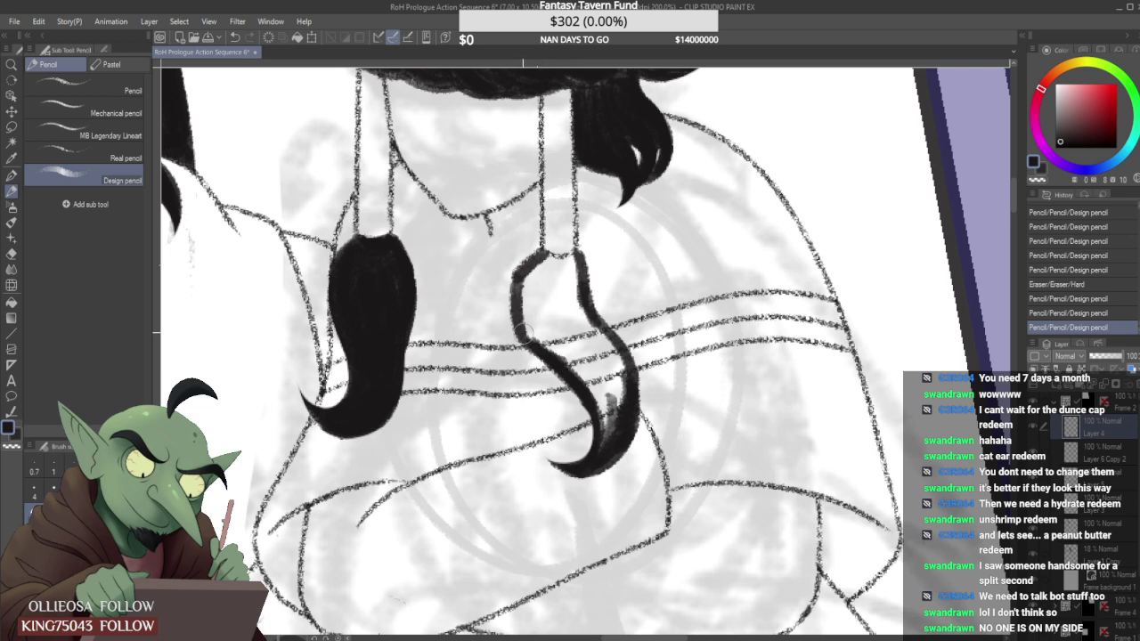
mouse_move(514, 285)
mouse_down()
mouse_move(564, 368)
mouse_move(520, 314)
mouse_move(566, 370)
mouse_move(525, 326)
mouse_move(584, 394)
mouse_move(548, 360)
mouse_move(522, 279)
mouse_move(533, 335)
mouse_up()
drag(535, 264, 545, 347)
mouse_move(570, 253)
mouse_down()
mouse_move(594, 341)
mouse_move(583, 267)
mouse_move(598, 327)
mouse_up()
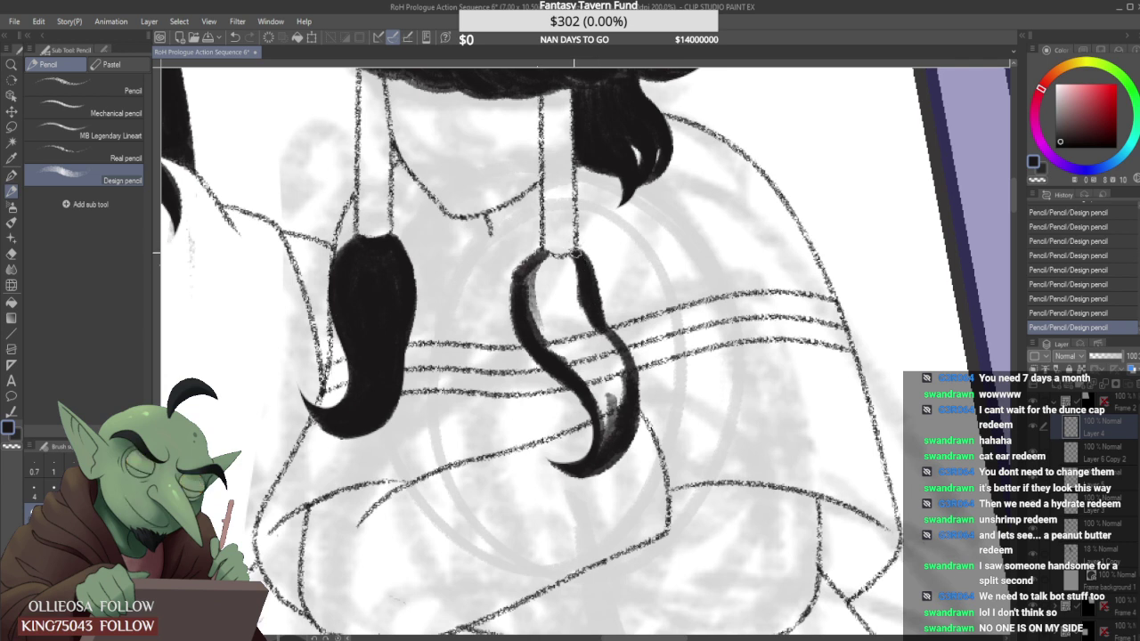
drag(563, 242, 570, 219)
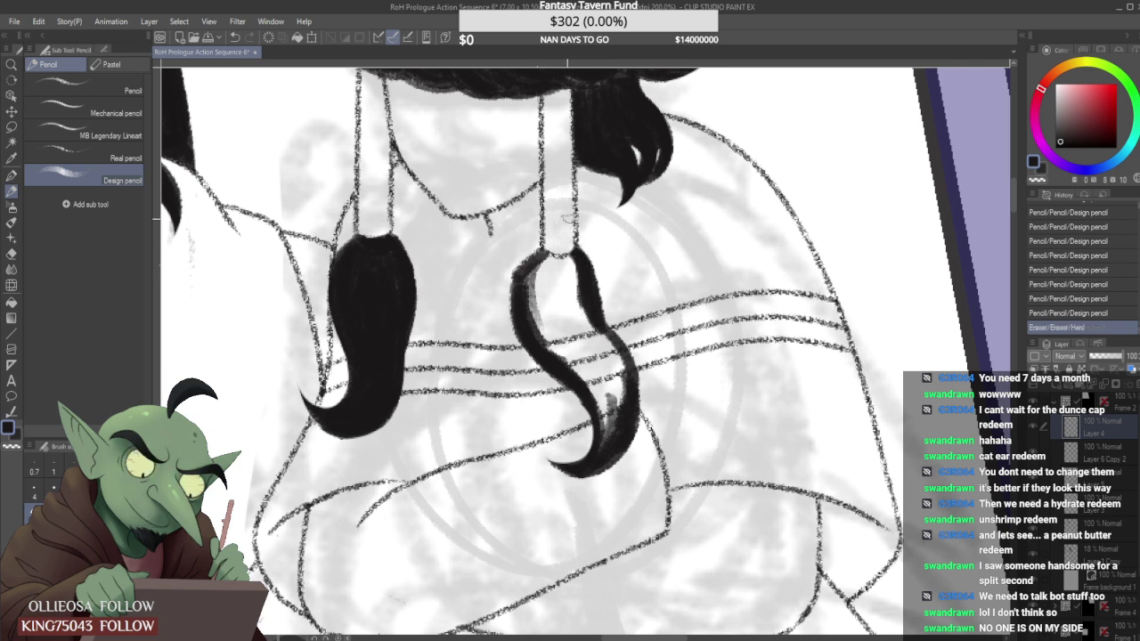
mouse_move(542, 266)
mouse_down()
mouse_move(536, 322)
mouse_move(572, 262)
mouse_move(538, 258)
mouse_move(580, 249)
mouse_move(543, 296)
mouse_move(569, 356)
mouse_up()
mouse_move(545, 270)
mouse_down()
mouse_move(564, 336)
mouse_move(546, 328)
mouse_move(552, 292)
mouse_move(576, 340)
mouse_move(548, 274)
mouse_move(588, 301)
mouse_move(539, 281)
mouse_move(589, 351)
mouse_up()
mouse_move(568, 288)
mouse_down()
mouse_move(588, 340)
mouse_move(562, 273)
mouse_move(580, 287)
mouse_move(579, 268)
mouse_move(542, 269)
mouse_move(580, 271)
mouse_move(549, 297)
mouse_move(567, 292)
mouse_move(562, 315)
mouse_move(555, 284)
mouse_move(536, 322)
mouse_move(545, 299)
mouse_move(533, 302)
mouse_move(562, 321)
mouse_move(576, 364)
mouse_move(563, 318)
mouse_move(595, 386)
mouse_up()
drag(562, 318, 594, 379)
mouse_move(562, 289)
mouse_down()
mouse_move(626, 372)
mouse_move(596, 331)
mouse_move(608, 426)
mouse_move(616, 359)
mouse_move(627, 434)
mouse_move(616, 359)
mouse_move(602, 439)
mouse_move(607, 362)
mouse_move(601, 427)
mouse_move(572, 358)
mouse_move(614, 392)
mouse_up()
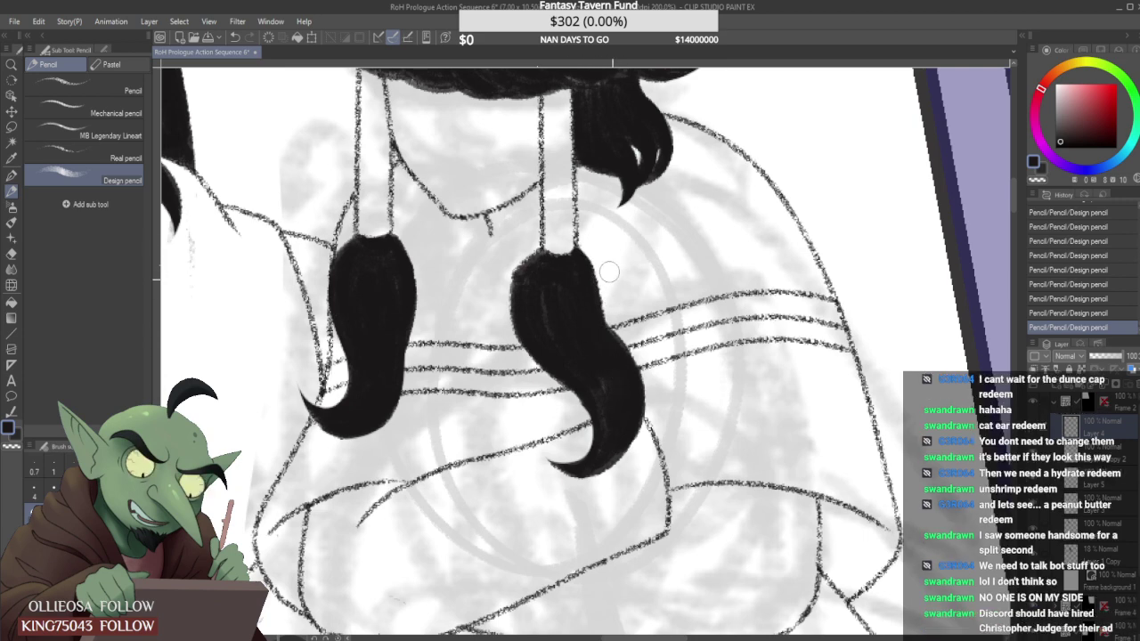
Trim the black lock's edges and curled tip with the Hard eraser and touch up the tip with the Design pencil.
mouse_move(609, 272)
mouse_down()
mouse_move(605, 285)
mouse_move(585, 243)
mouse_move(655, 374)
mouse_up()
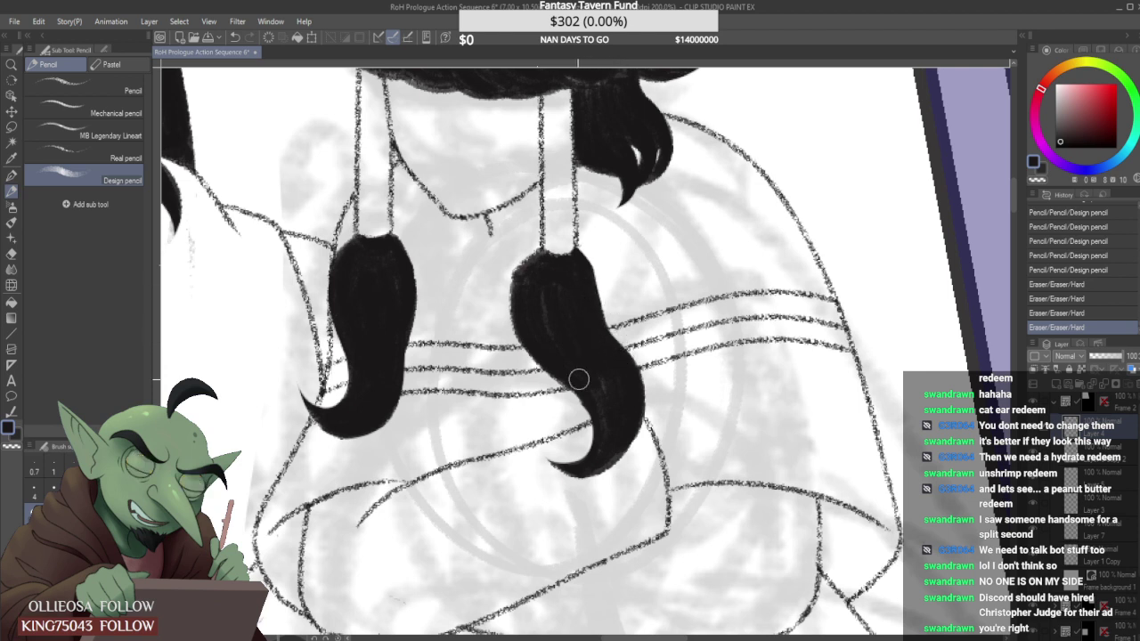
drag(556, 477, 616, 474)
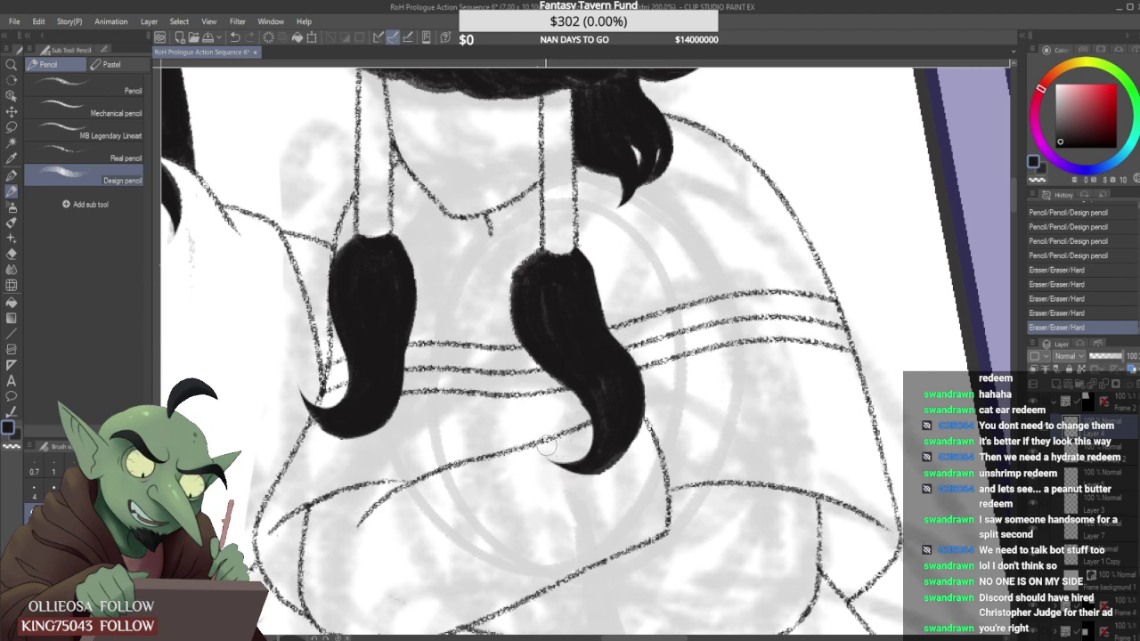
drag(586, 439, 581, 410)
drag(588, 486, 619, 477)
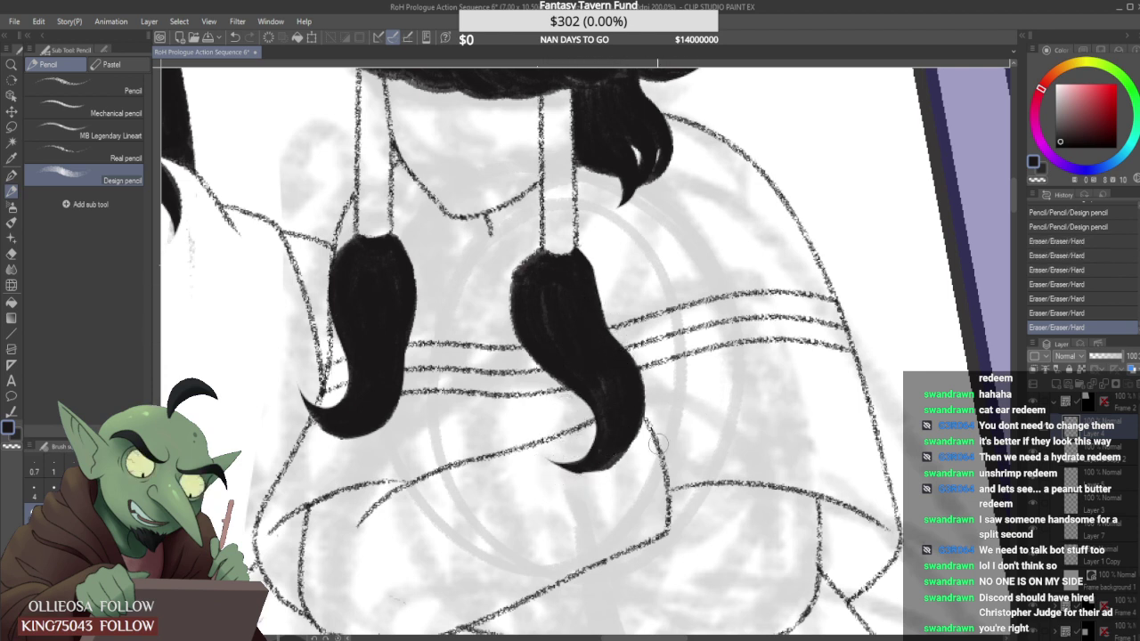
key(ctrl+z)
mouse_move(556, 451)
mouse_down()
mouse_move(573, 480)
mouse_move(640, 453)
mouse_up()
key(ctrl+z)
mouse_move(580, 483)
mouse_down()
mouse_move(606, 478)
mouse_move(634, 419)
mouse_move(624, 456)
mouse_up()
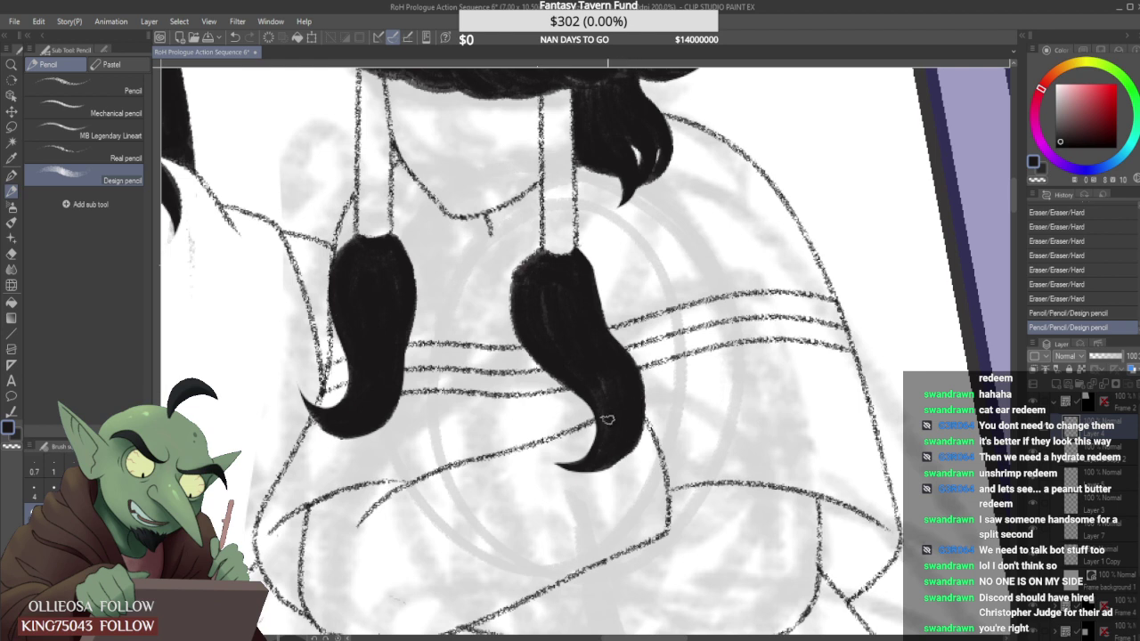
mouse_move(602, 389)
mouse_down()
mouse_move(597, 464)
mouse_move(632, 438)
mouse_move(613, 445)
mouse_move(622, 421)
mouse_up()
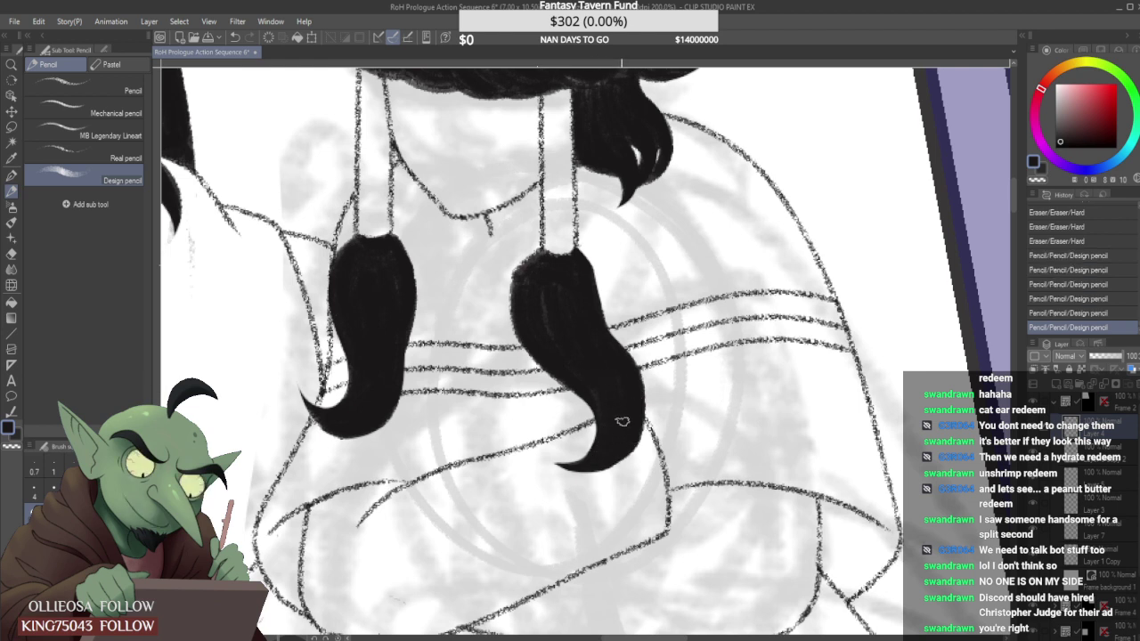
drag(598, 462, 630, 433)
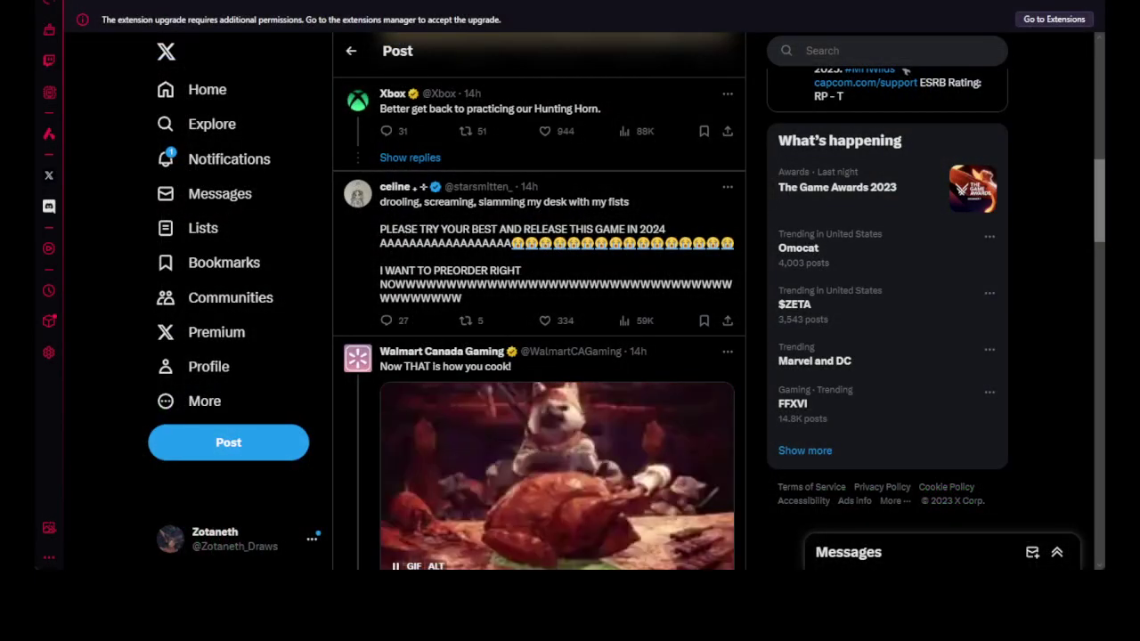
Switch to X in the browser and read the replies under the Monster Hunter Wilds announcement post.
scroll(393, 227, up, 3)
scroll(393, 227, up, 5)
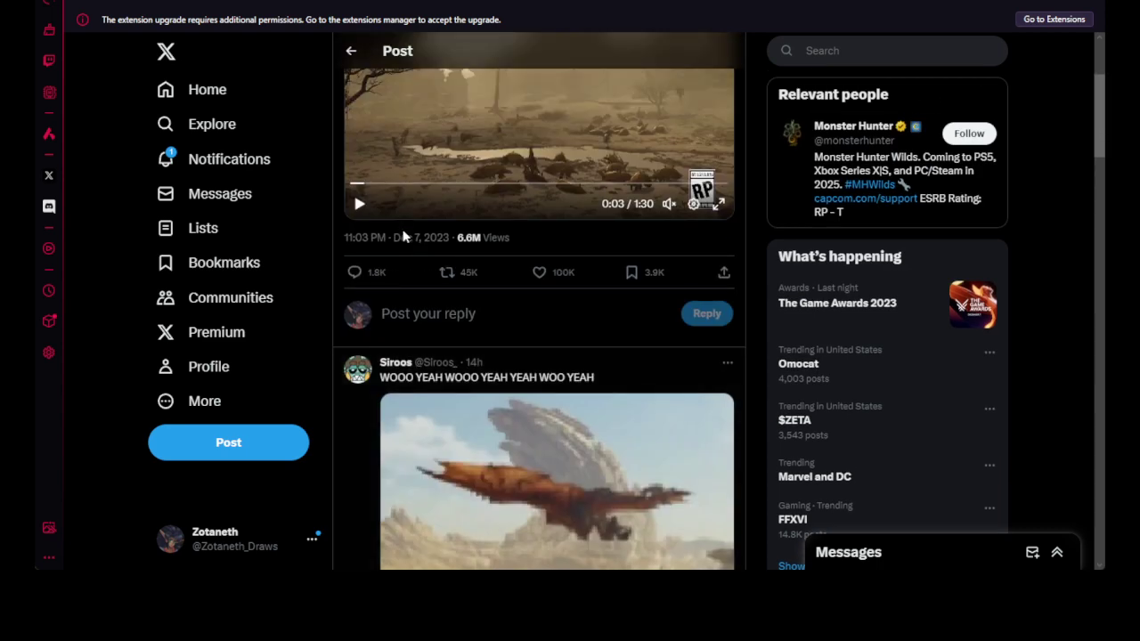
scroll(407, 248, down, 5)
scroll(407, 248, down, 5)
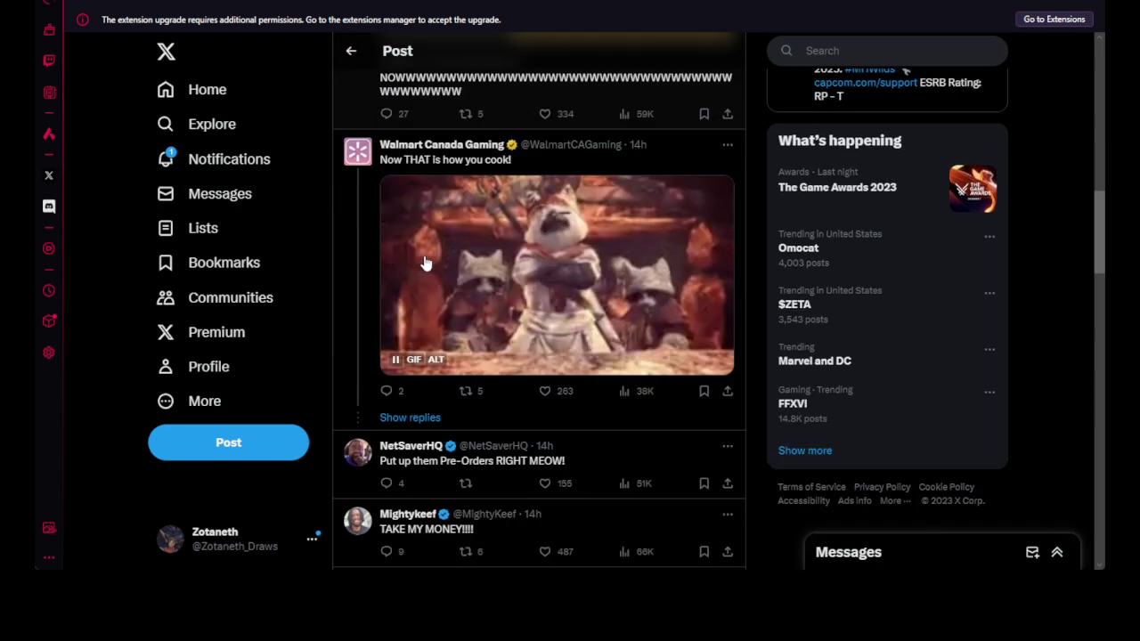
scroll(430, 255, up, 2)
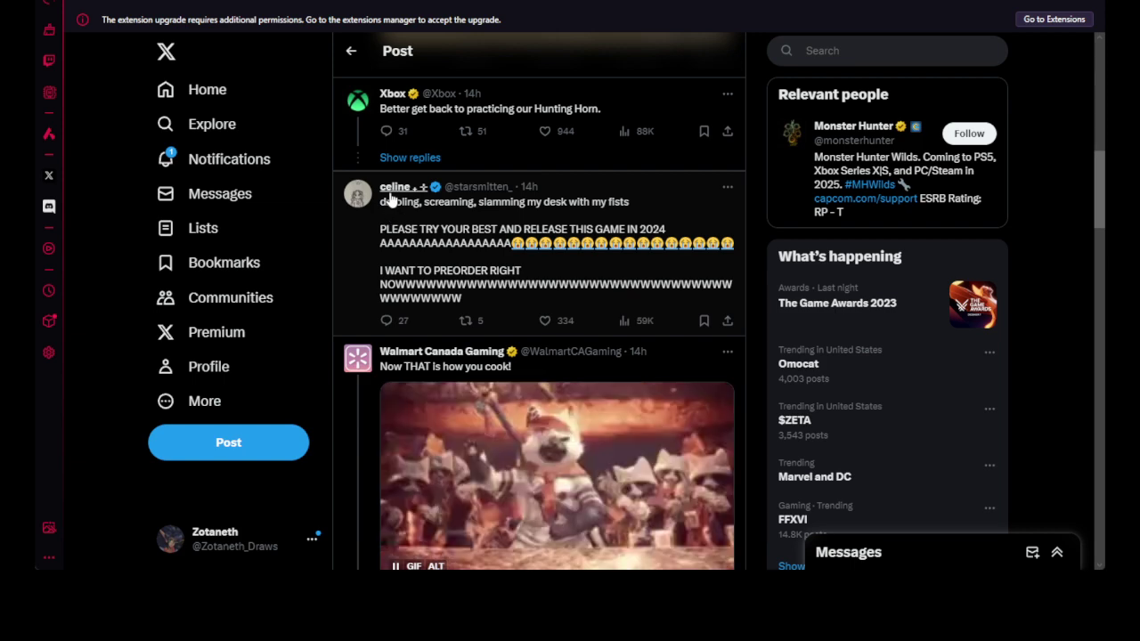
mouse_move(391, 197)
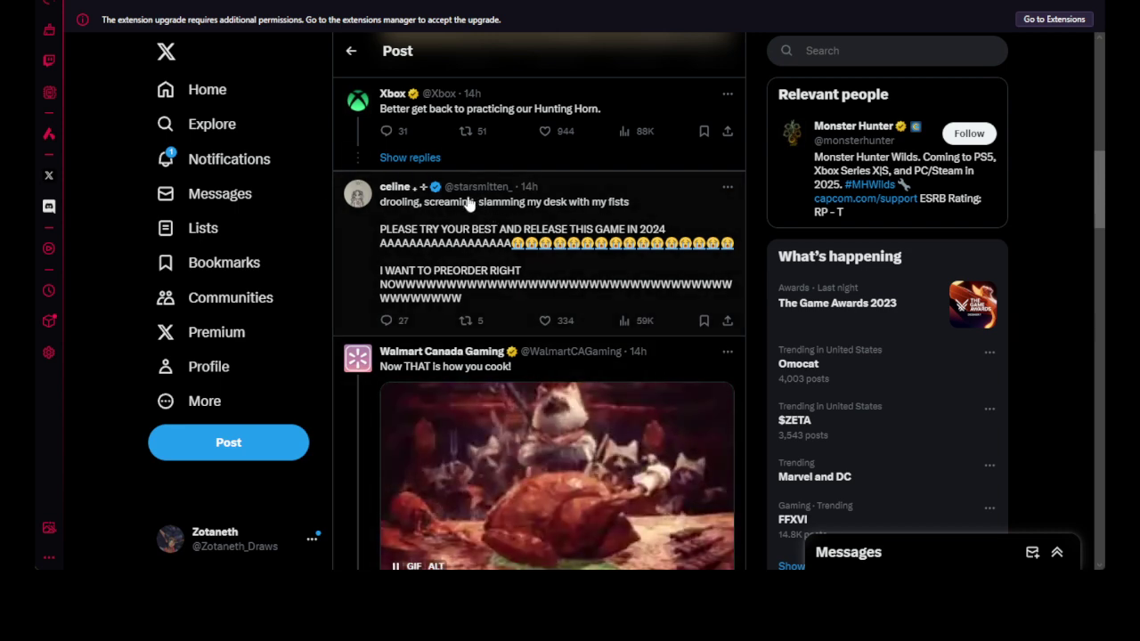
mouse_move(469, 198)
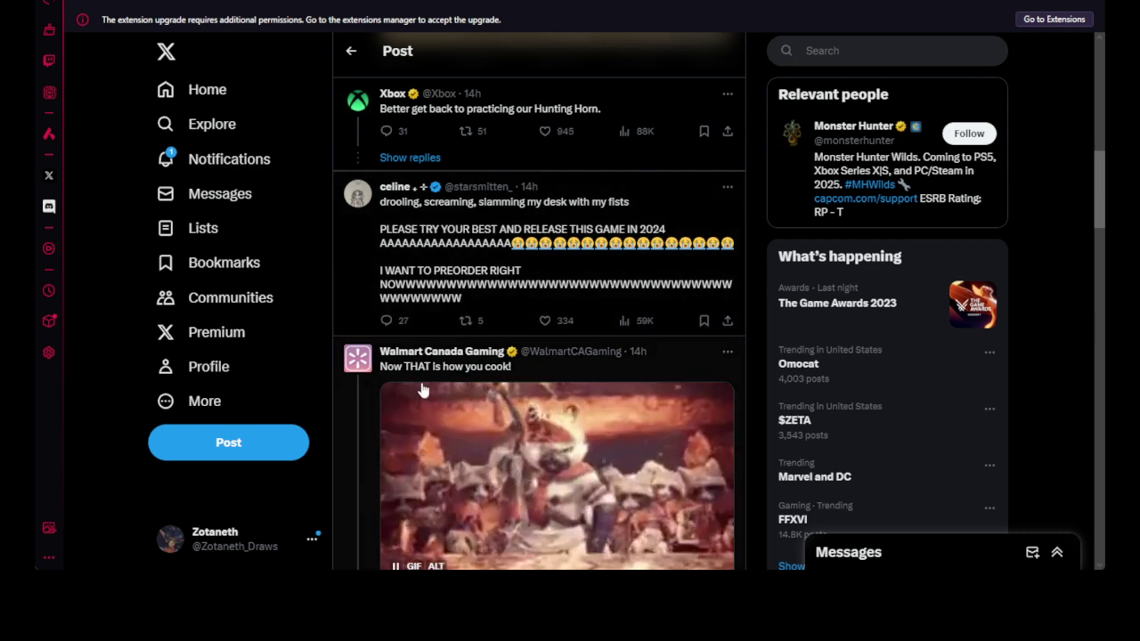
scroll(421, 393, down, 5)
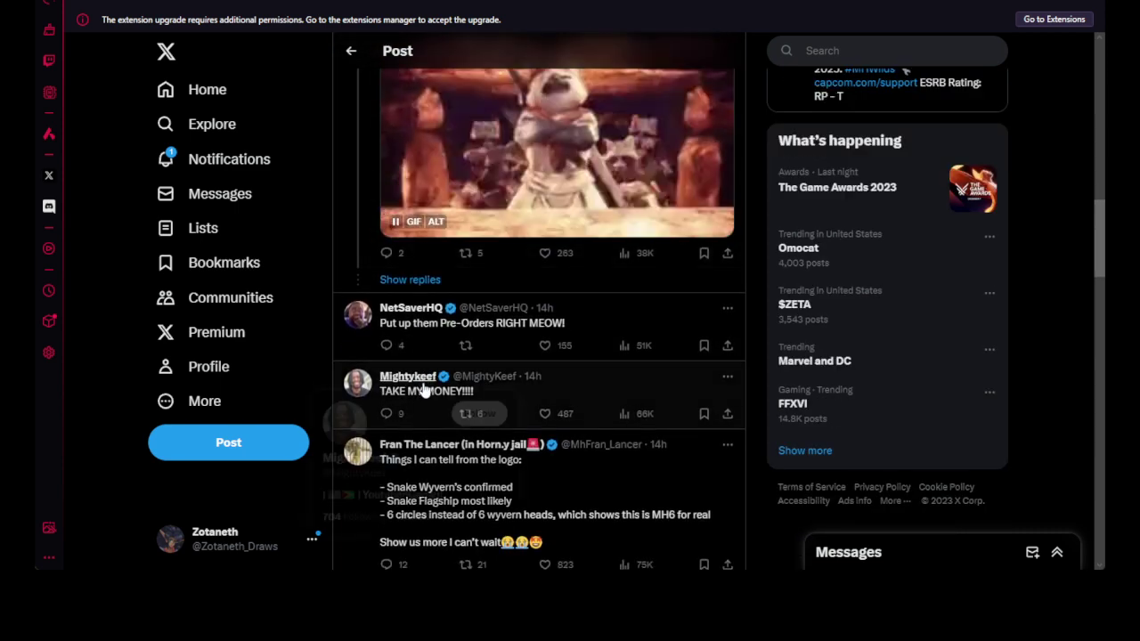
scroll(426, 392, down, 2)
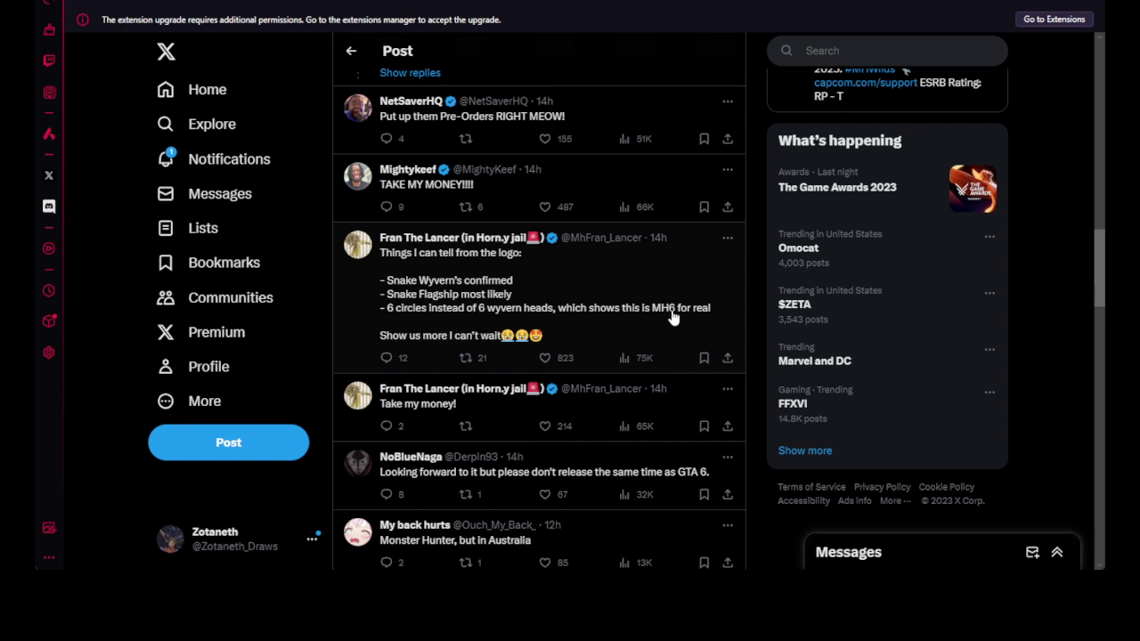
scroll(525, 381, up, 2)
scroll(525, 381, up, 5)
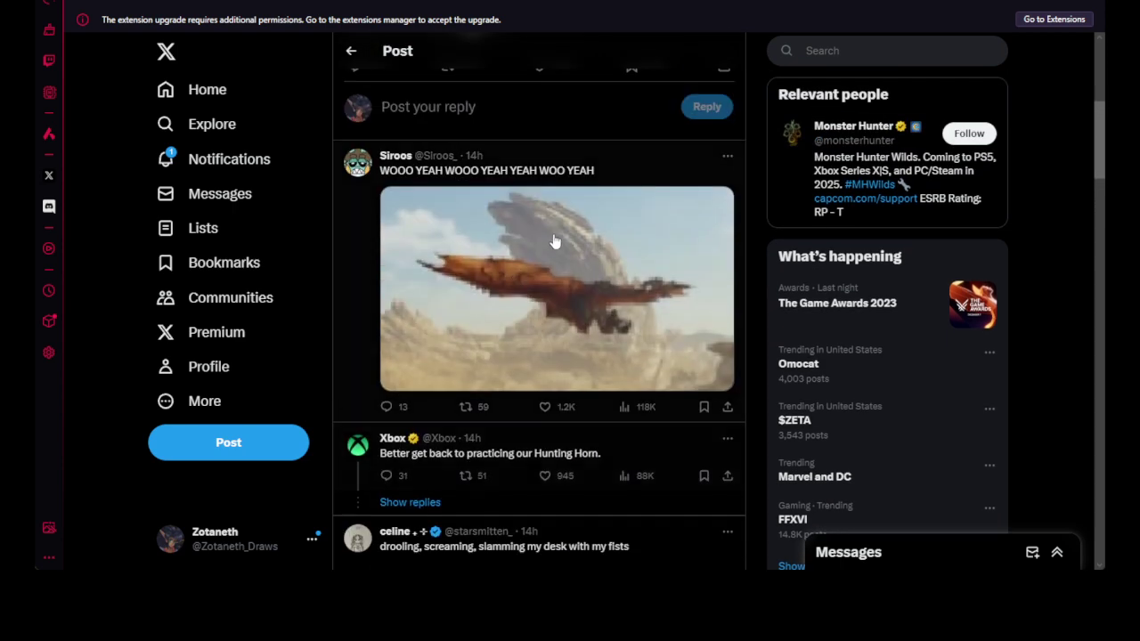
scroll(541, 308, up, 1)
scroll(541, 308, up, 3)
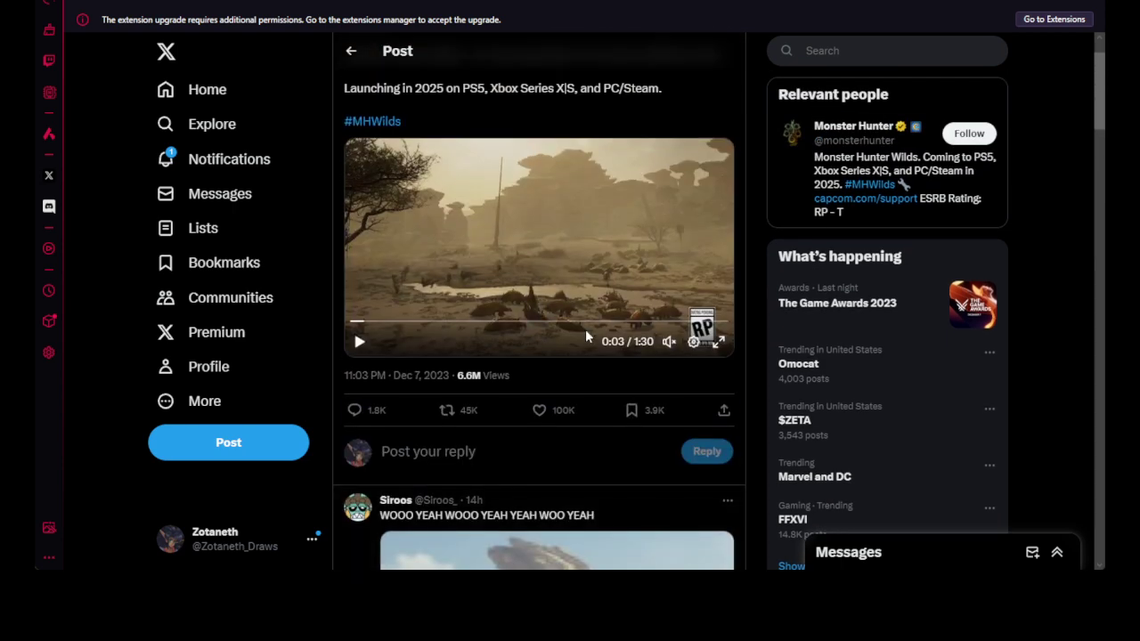
Seek the post's trailer to the title logo at 1:13, view it full screen, and return to Clip Studio Paint.
drag(599, 321, 655, 323)
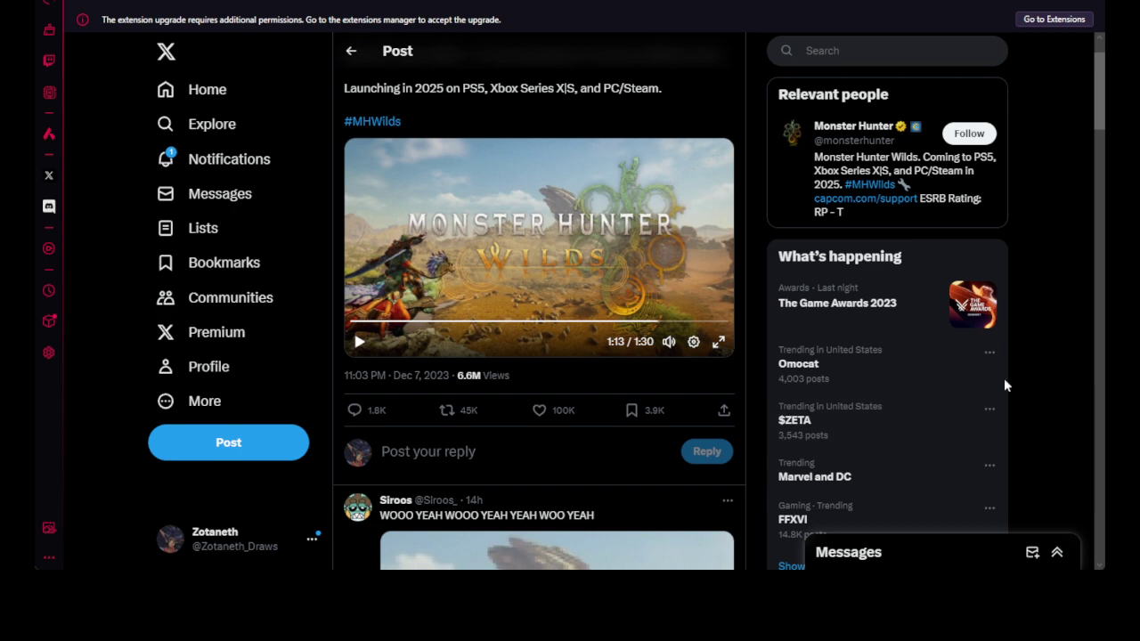
click(718, 341)
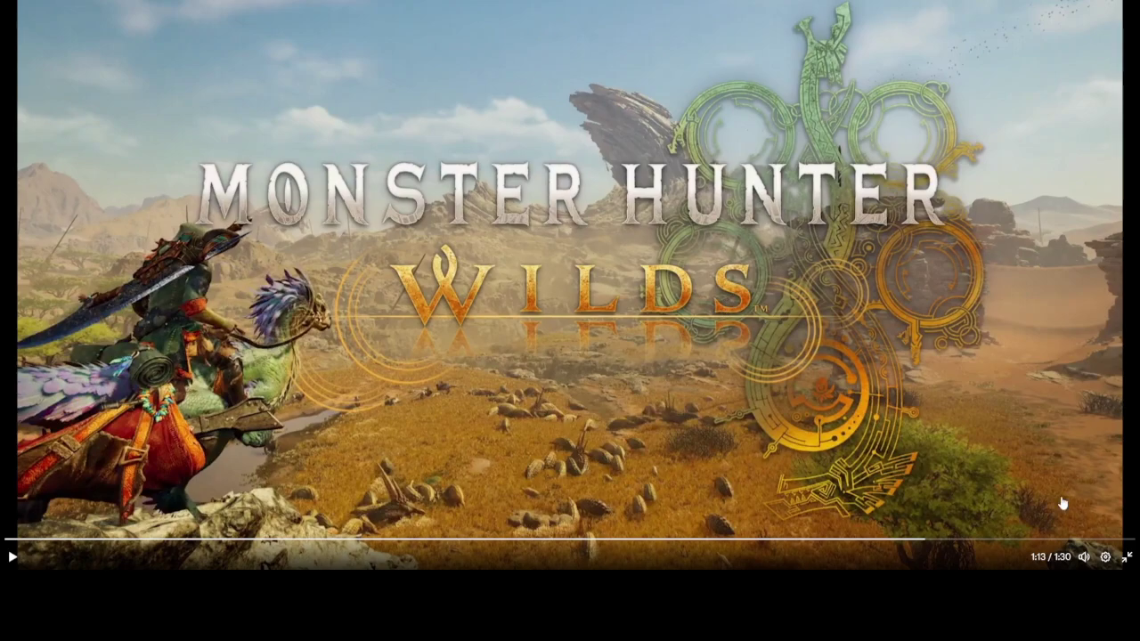
click(1127, 557)
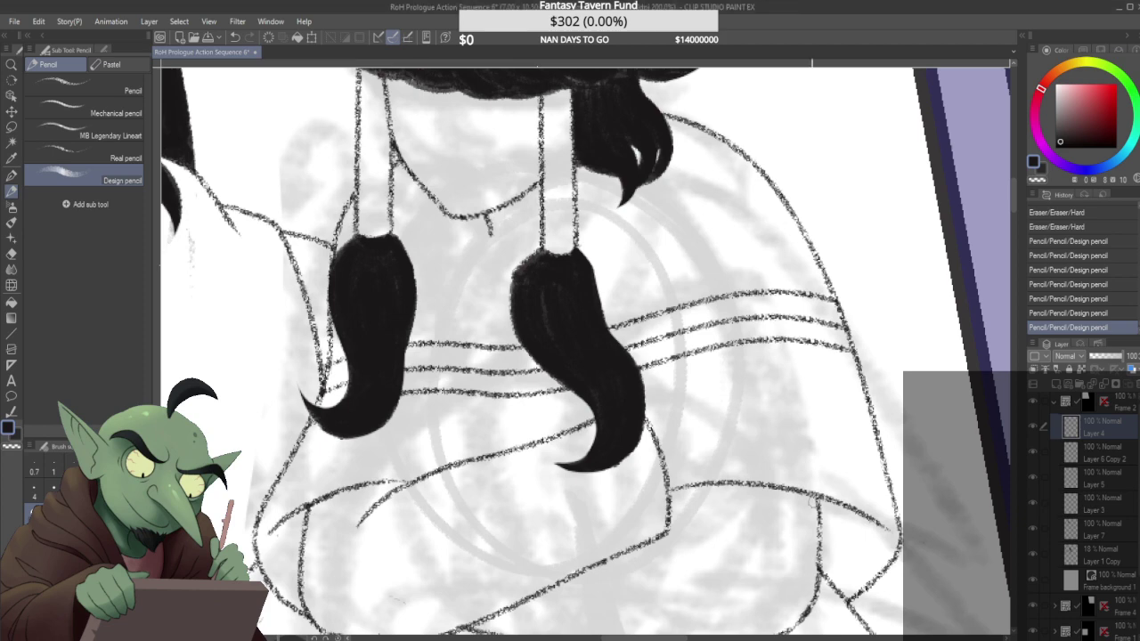
Keep the Design pencil selected and flip the canvas horizontally to check the two figures in the first panel.
scroll(525, 341, down, 6)
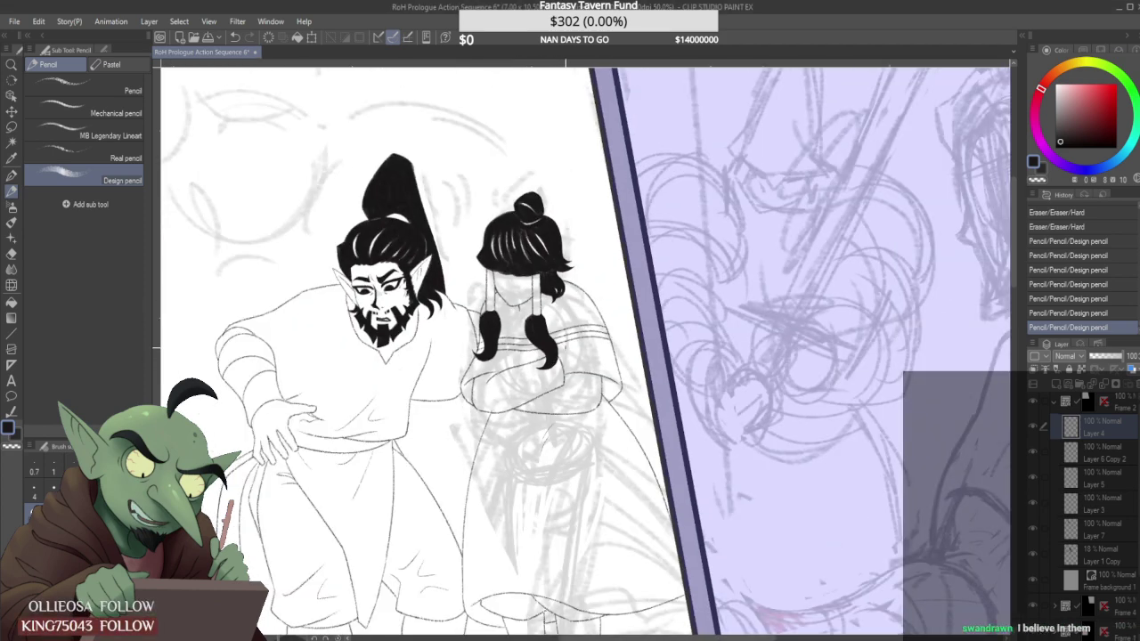
scroll(525, 341, down, 2)
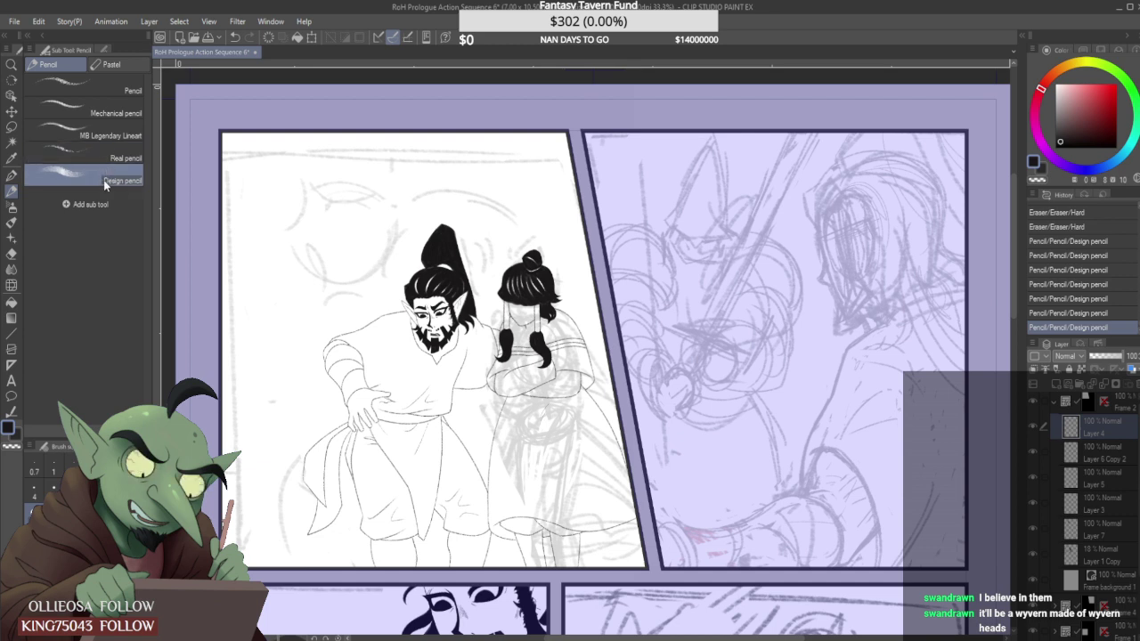
click(116, 158)
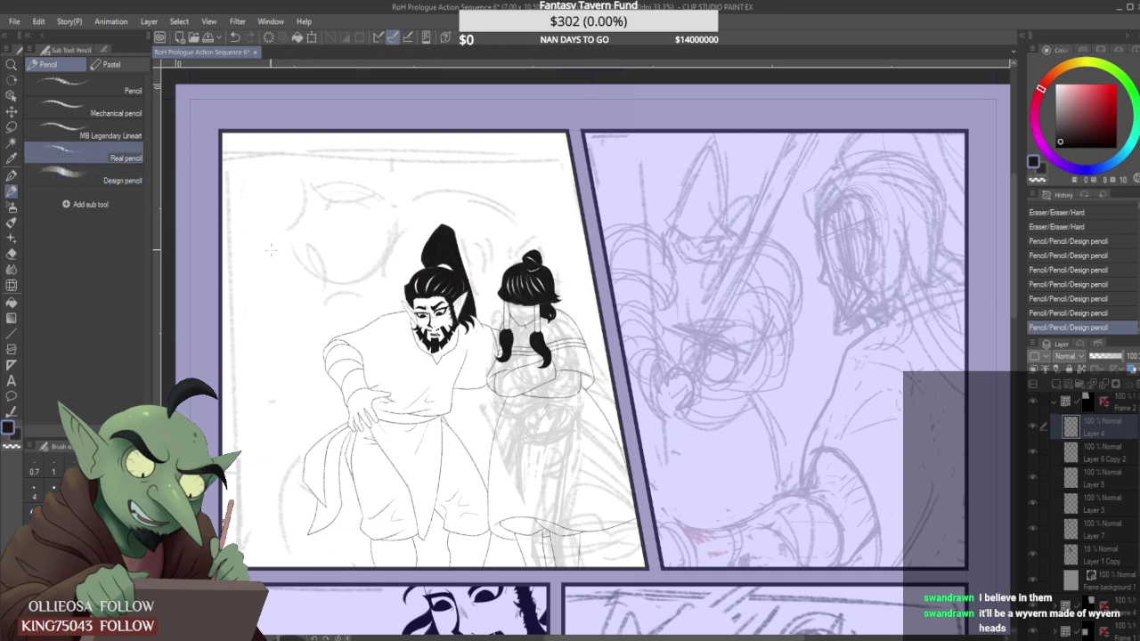
click(119, 178)
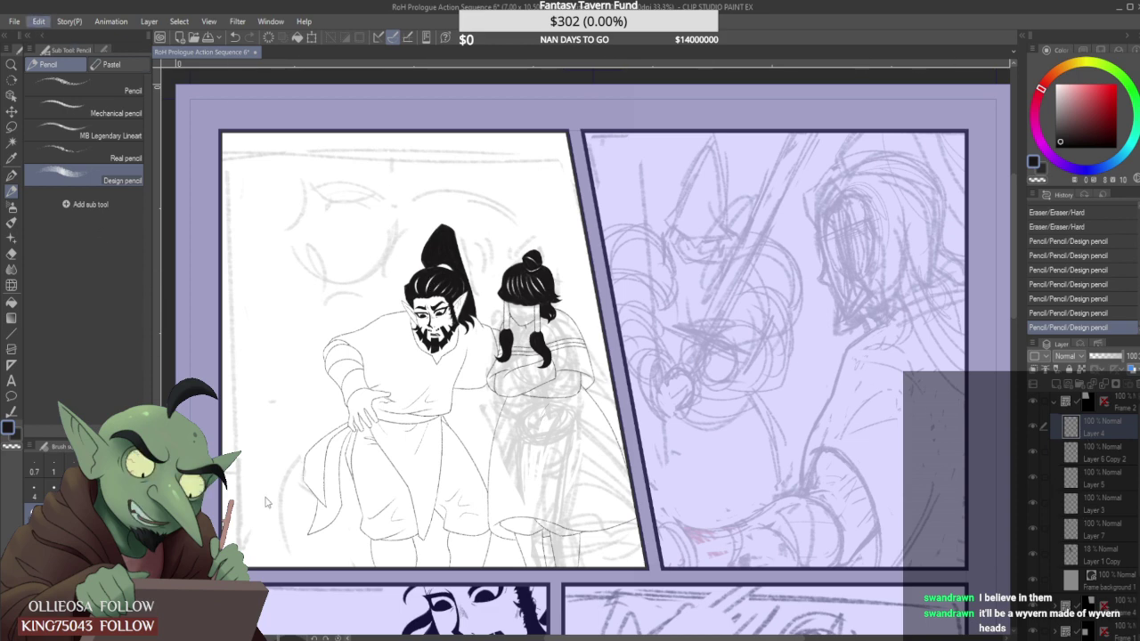
click(267, 526)
scroll(449, 410, down, 5)
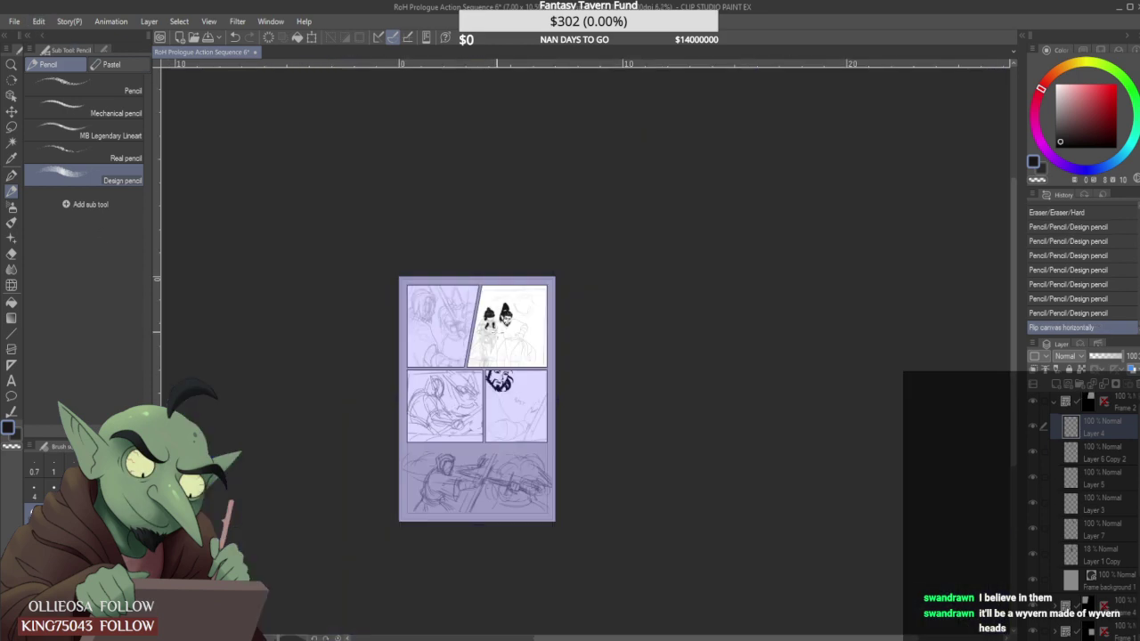
scroll(492, 310, up, 4)
scroll(438, 270, up, 1)
scroll(438, 270, down, 1)
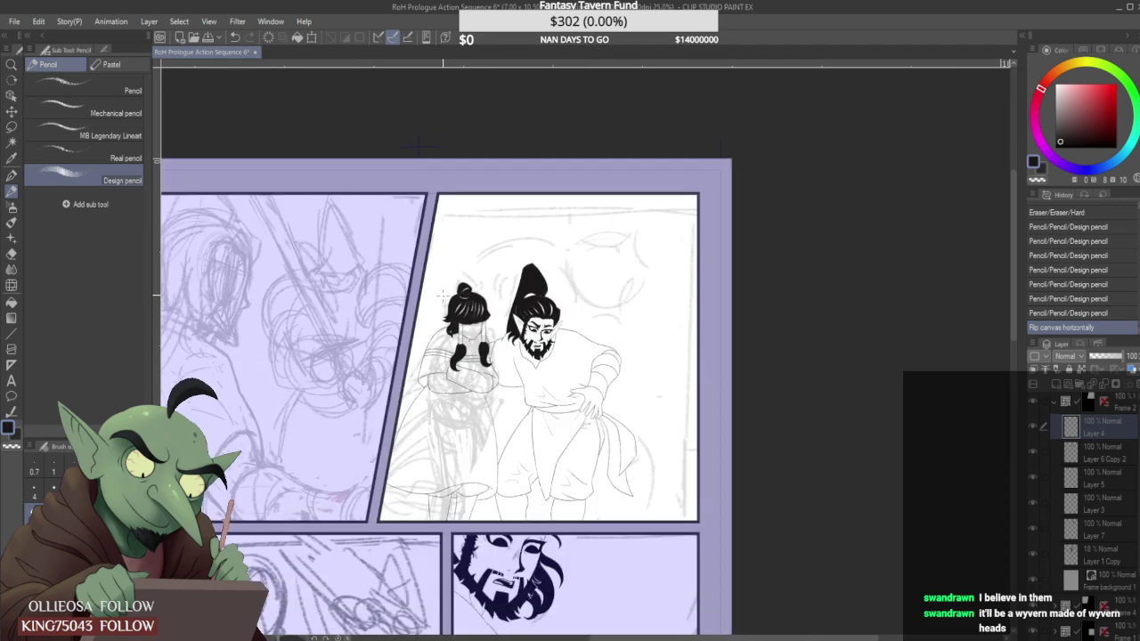
Merge the crossed-arms figure's Layer 4, Layer 6 Copy 2 and Layer 5 into a single layer.
scroll(453, 406, down, 2)
key(ctrl+plus)
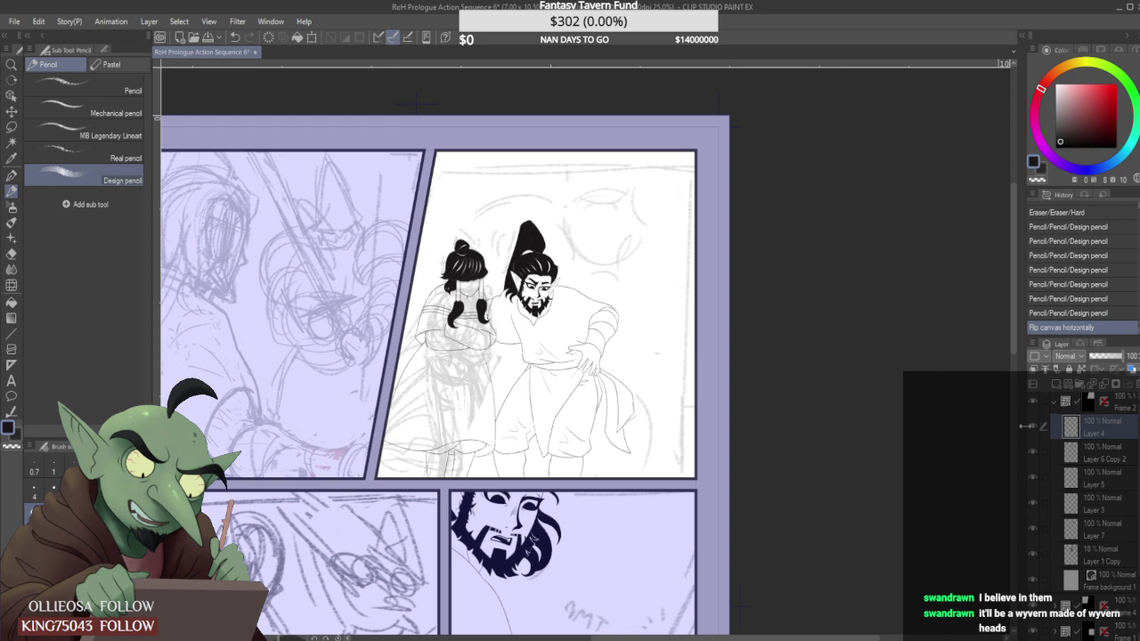
click(1033, 452)
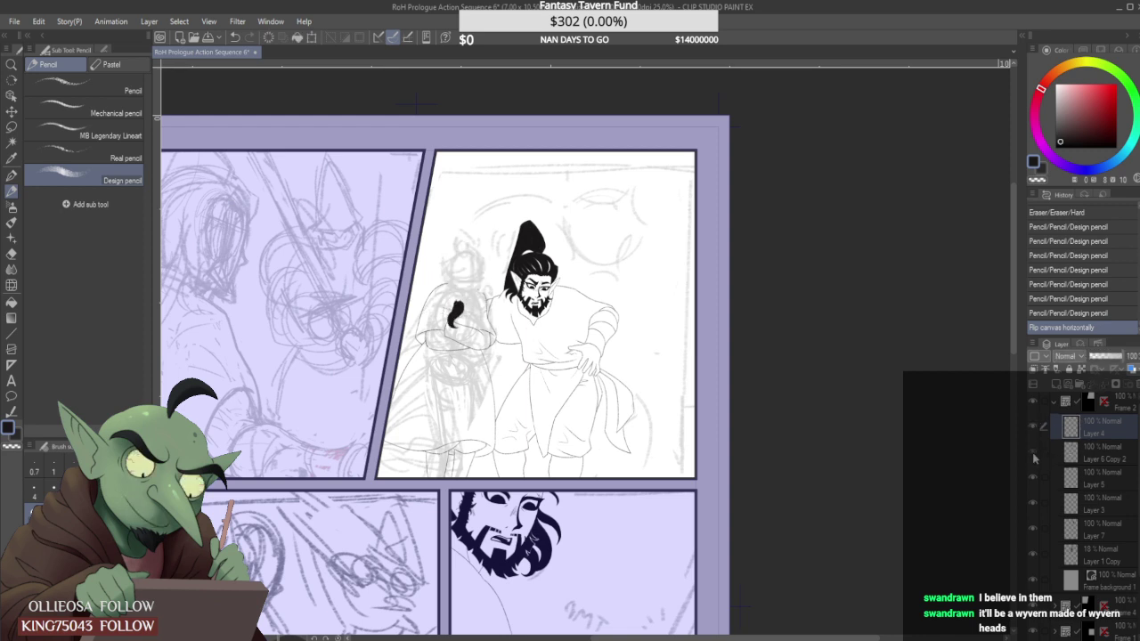
click(1033, 453)
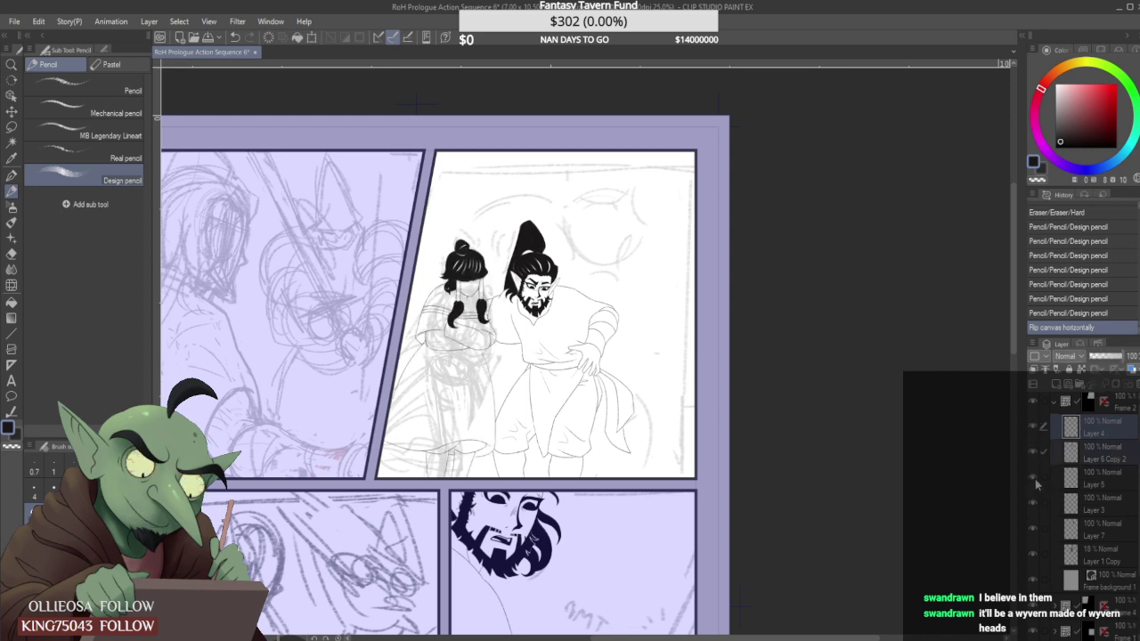
ctrl+click(1106, 481)
key(shift+alt+e)
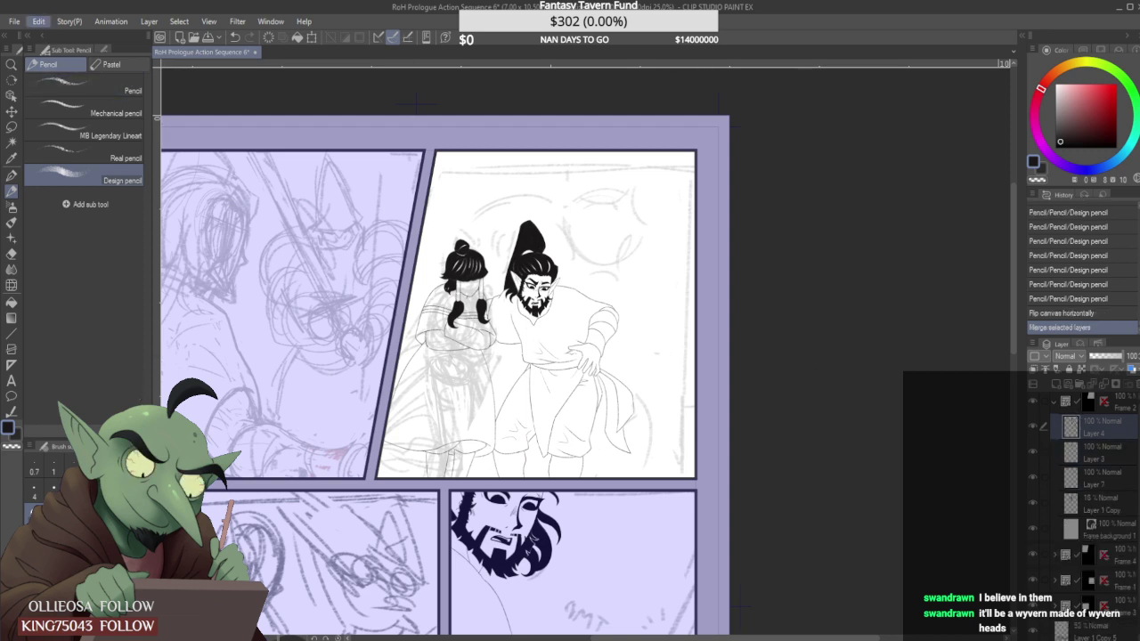
Skew the merged crossed-arms figure slightly, nudge its position and apply the transformation.
click(277, 434)
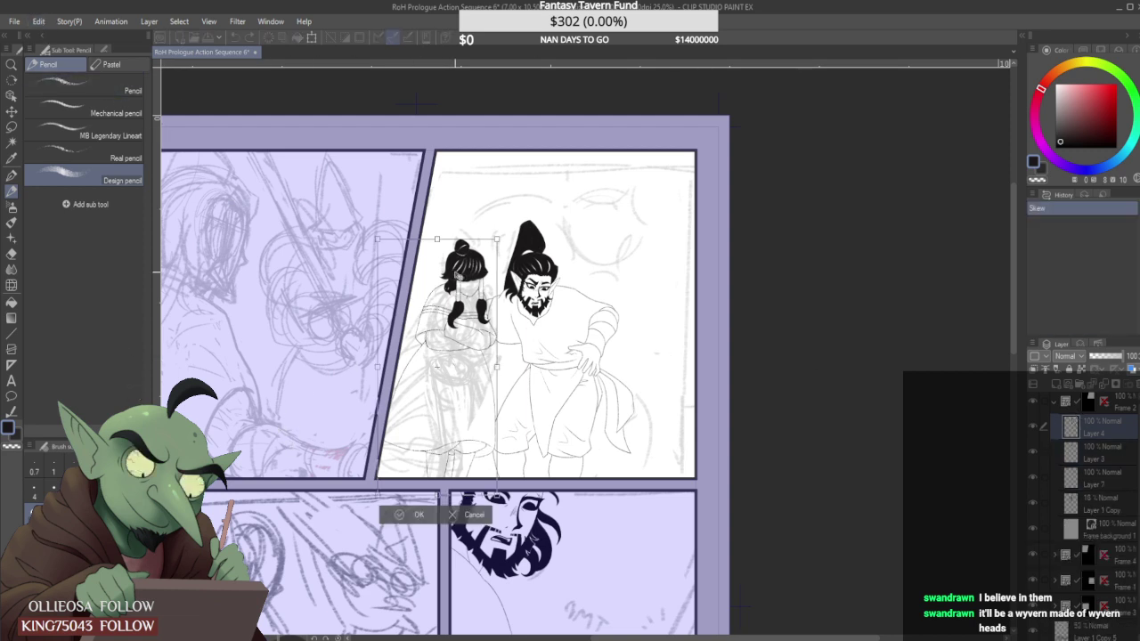
drag(435, 246, 433, 244)
drag(460, 326, 462, 325)
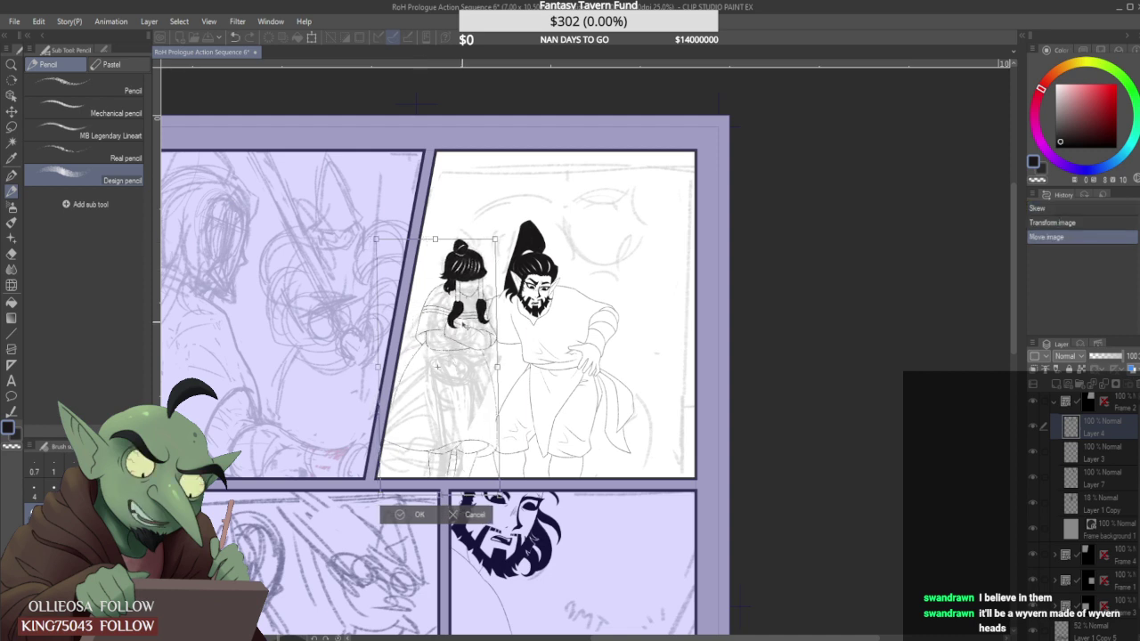
click(419, 515)
Examine both figures at different scales and toggle Layer 7's visibility to identify the line art it holds.
scroll(478, 376, down, 2)
scroll(503, 336, up, 6)
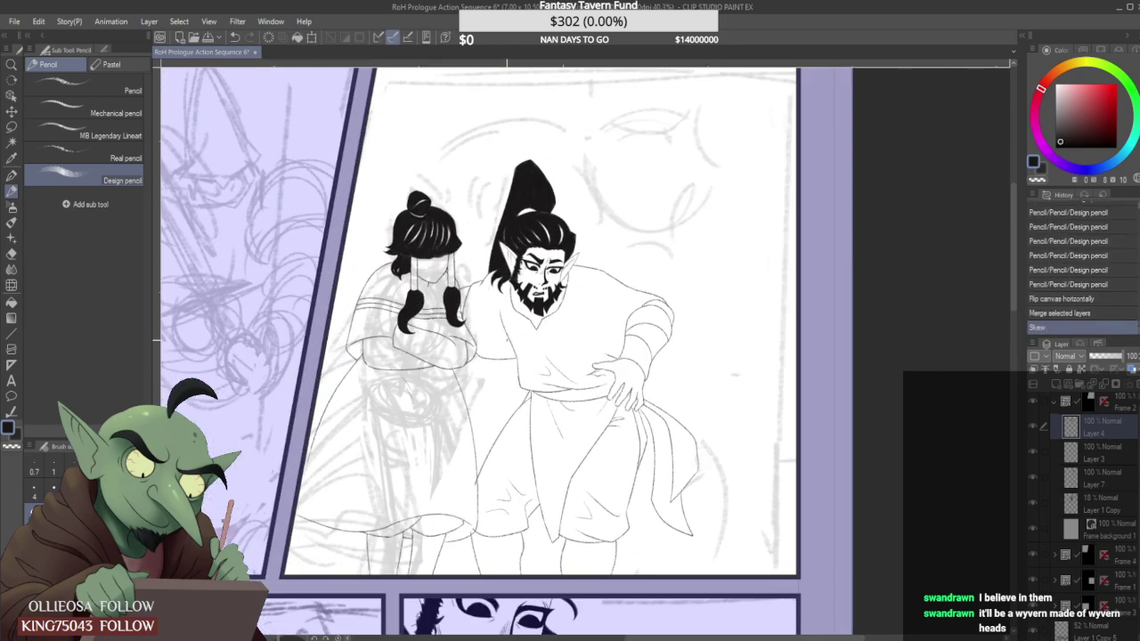
scroll(501, 336, down, 8)
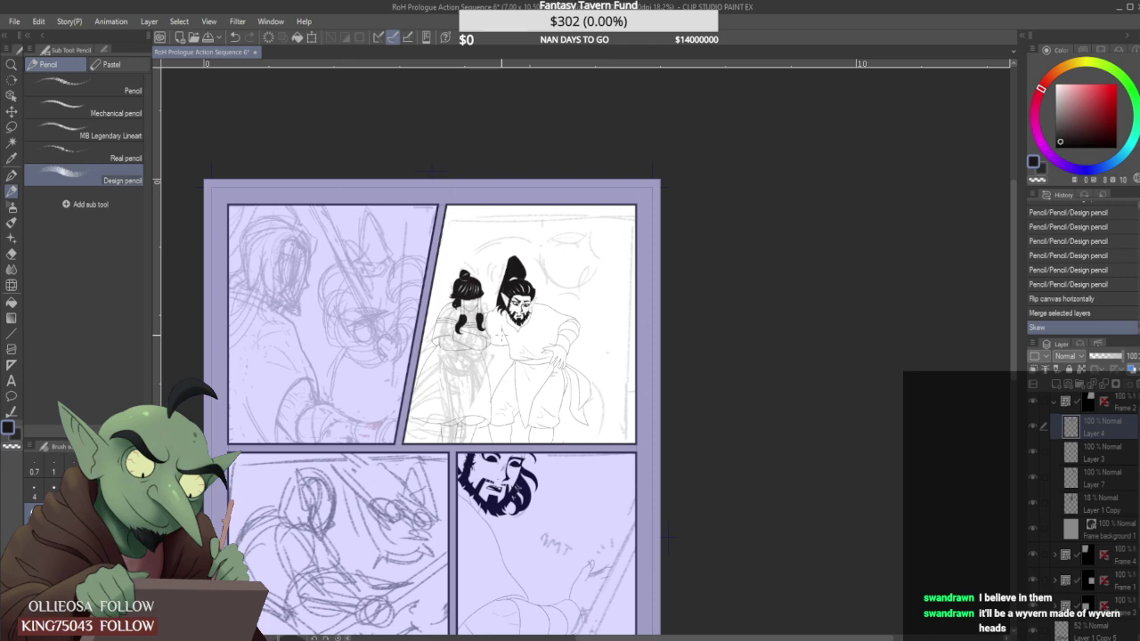
scroll(568, 409, up, 2)
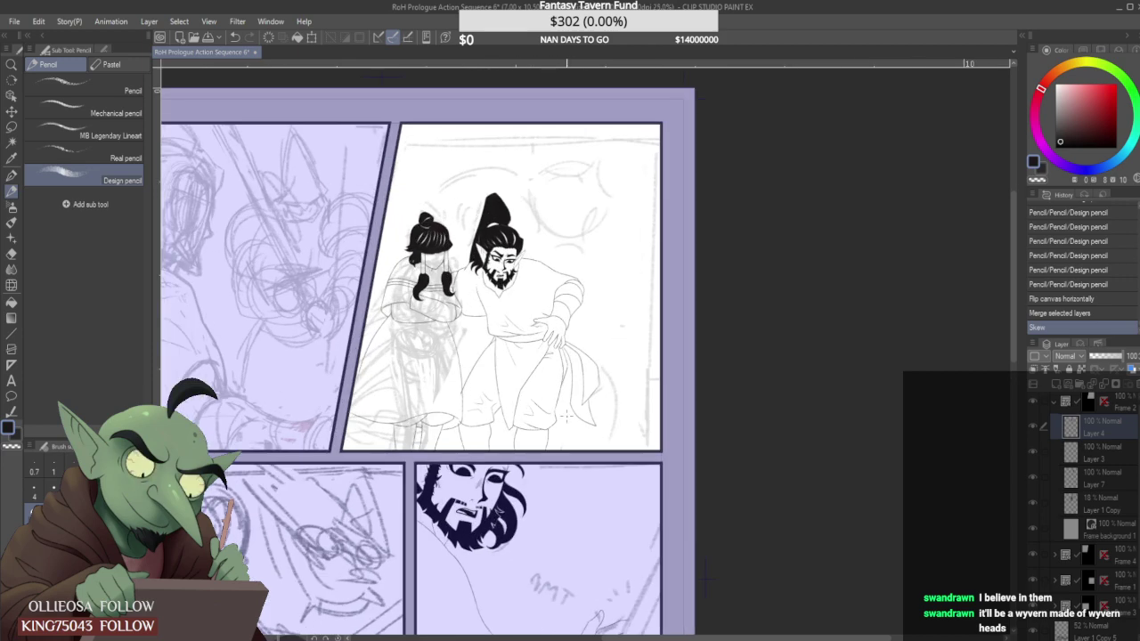
click(1034, 477)
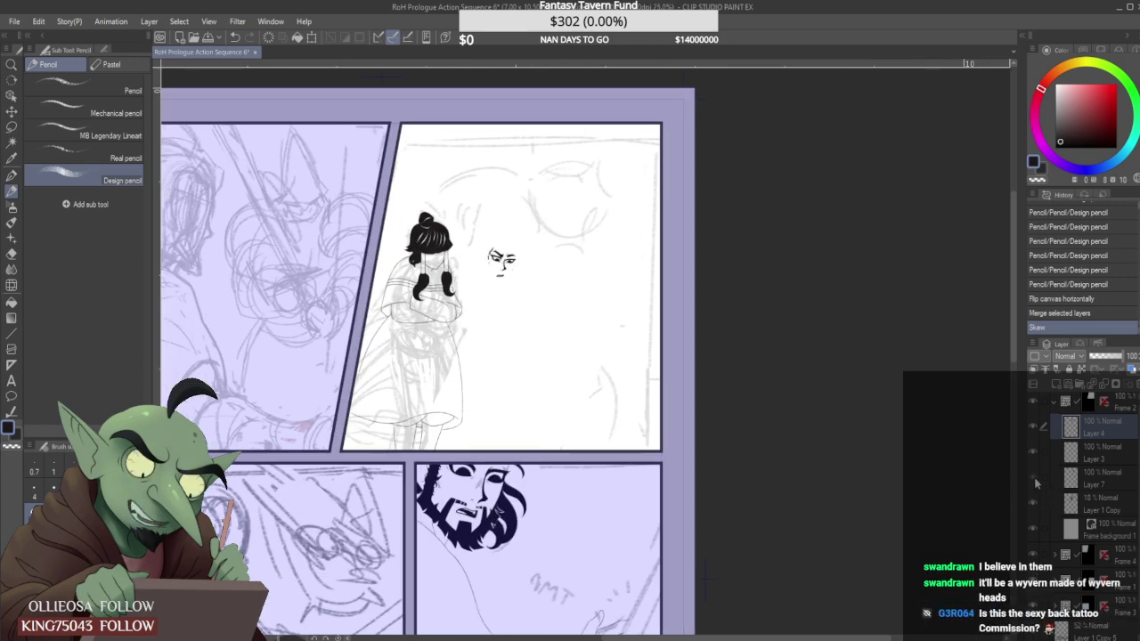
click(1033, 477)
click(1034, 478)
click(1034, 477)
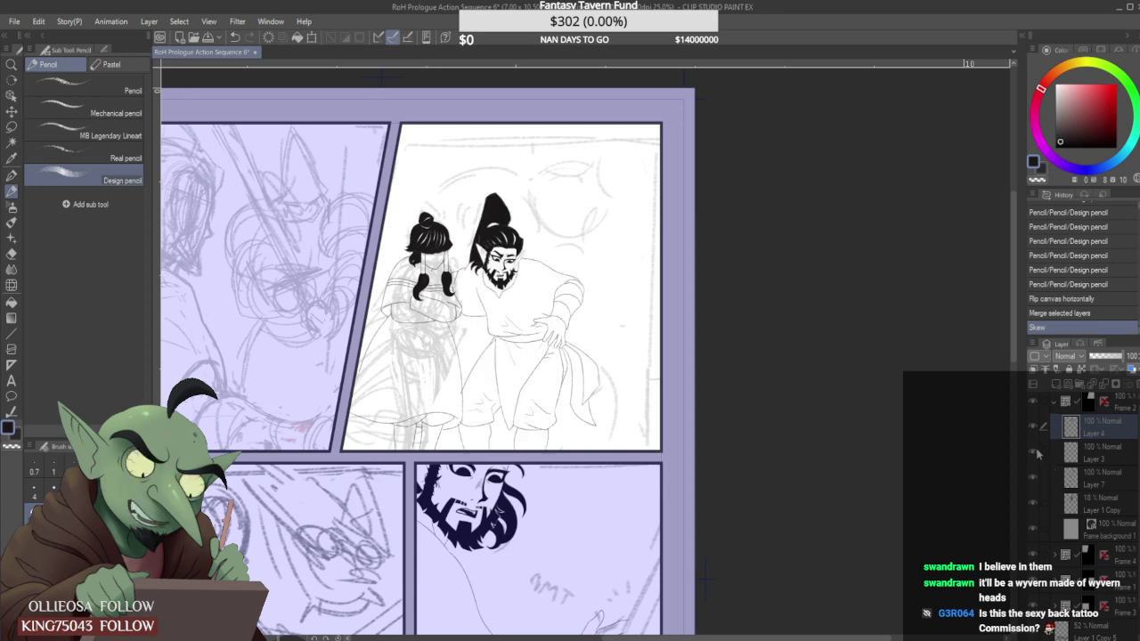
Rotate Layer 3 and Layer 7 together slightly counterclockwise to tilt the bearded figure toward the crossed-arms figure.
click(1109, 455)
ctrl+click(1092, 477)
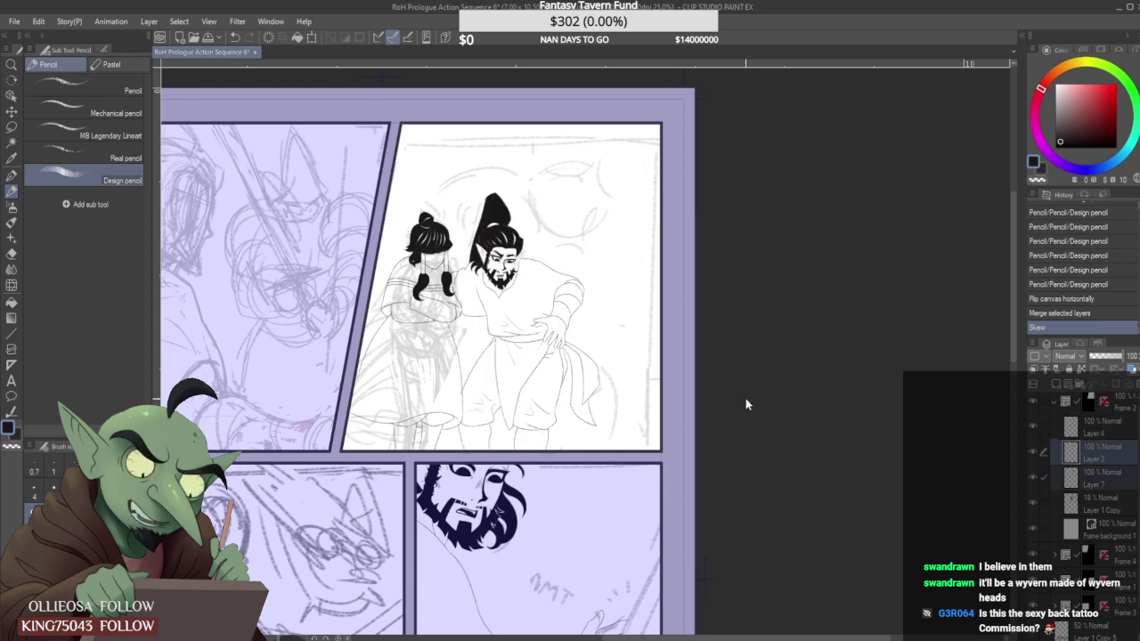
key(ctrl+t)
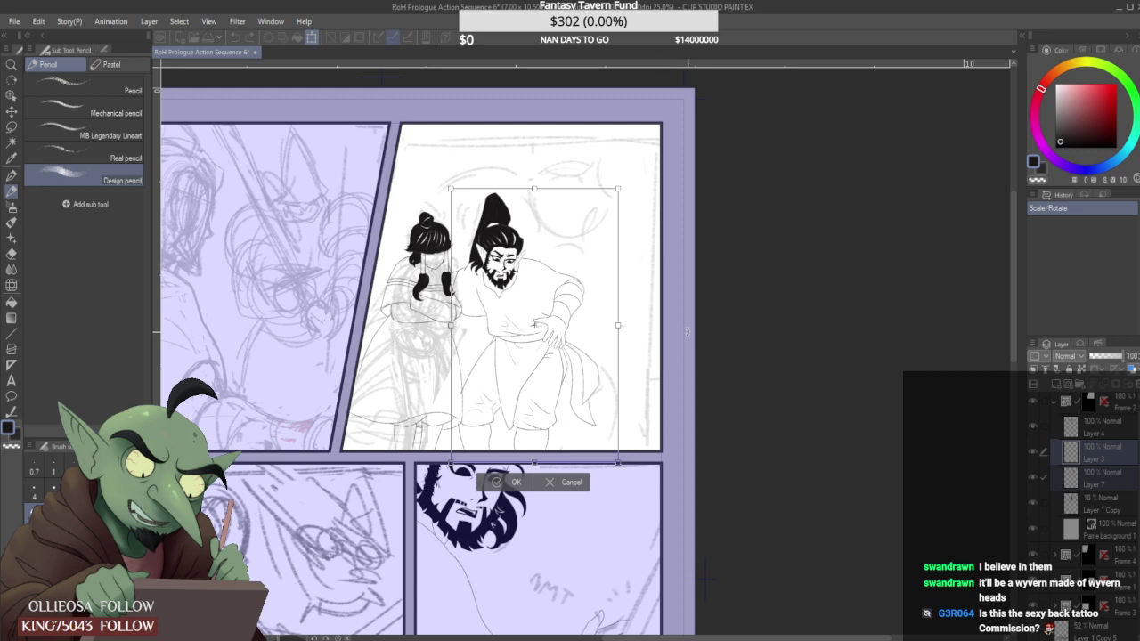
drag(654, 208, 647, 199)
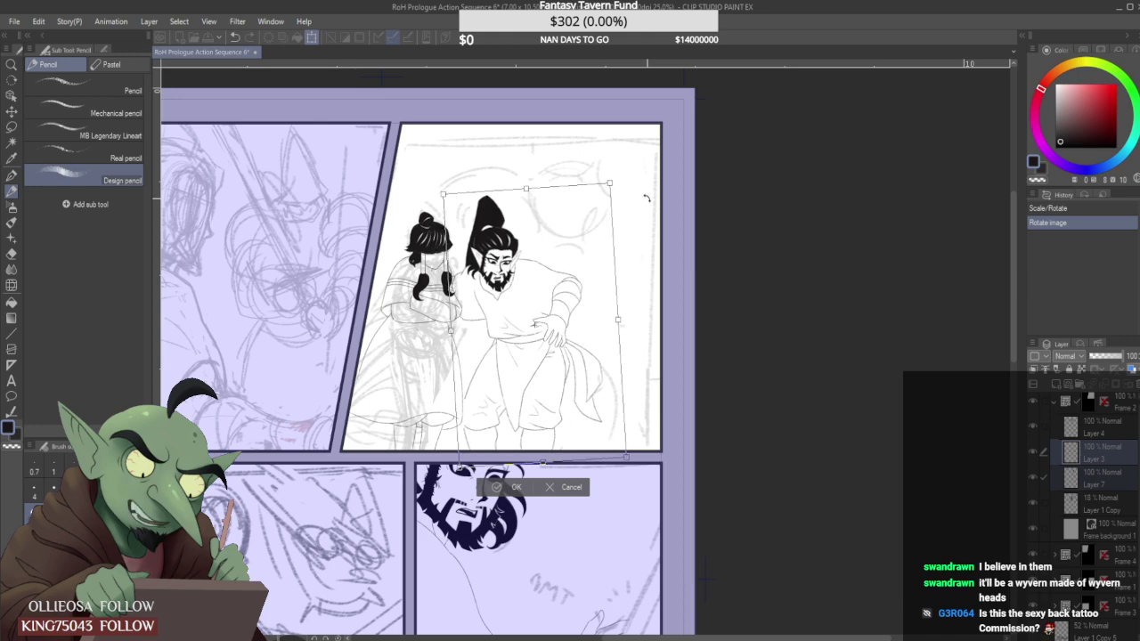
drag(647, 200, 647, 197)
key(ctrl+minus)
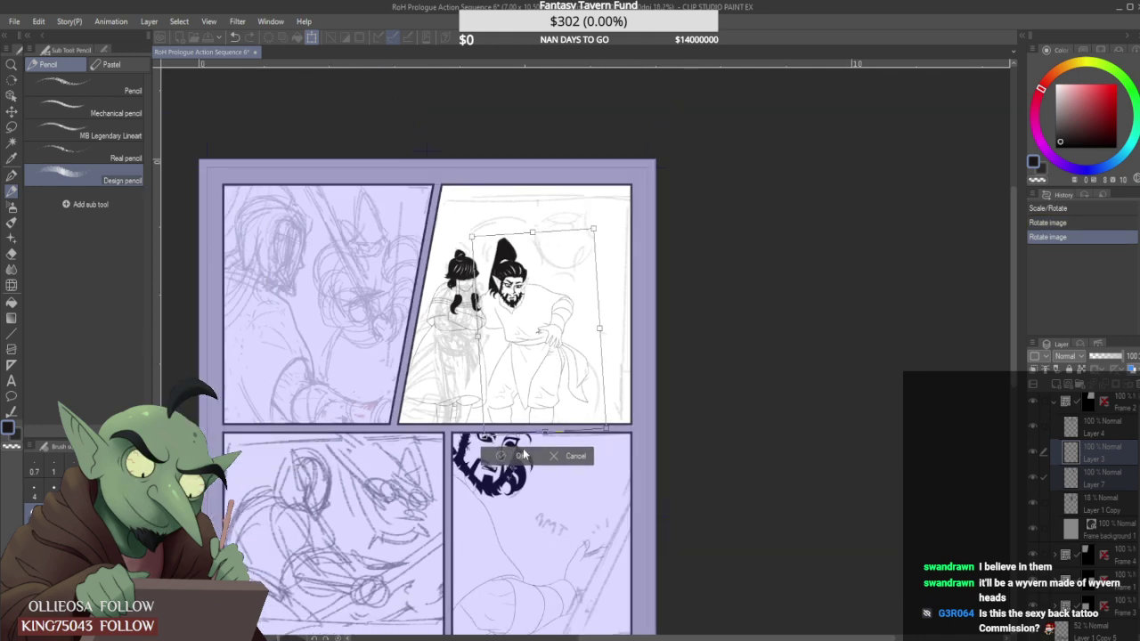
click(521, 456)
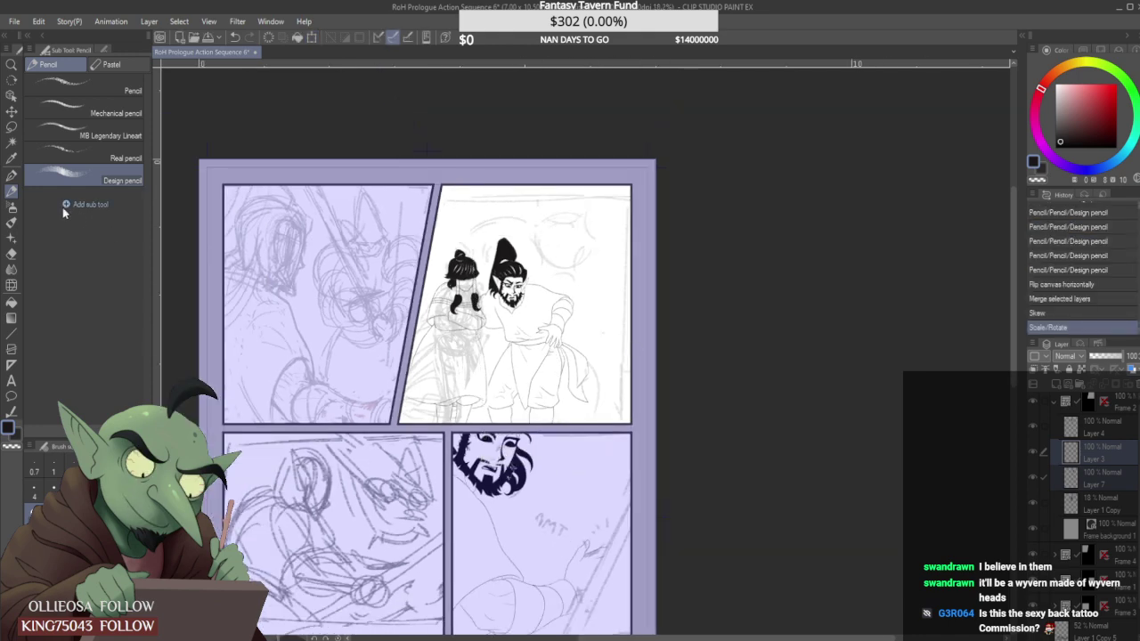
Choose the Real pencil and, on Layer 7, erase the bearded figure's stray lines around the neighbouring curled black lock with the Hard eraser.
click(77, 160)
scroll(469, 303, up, 4)
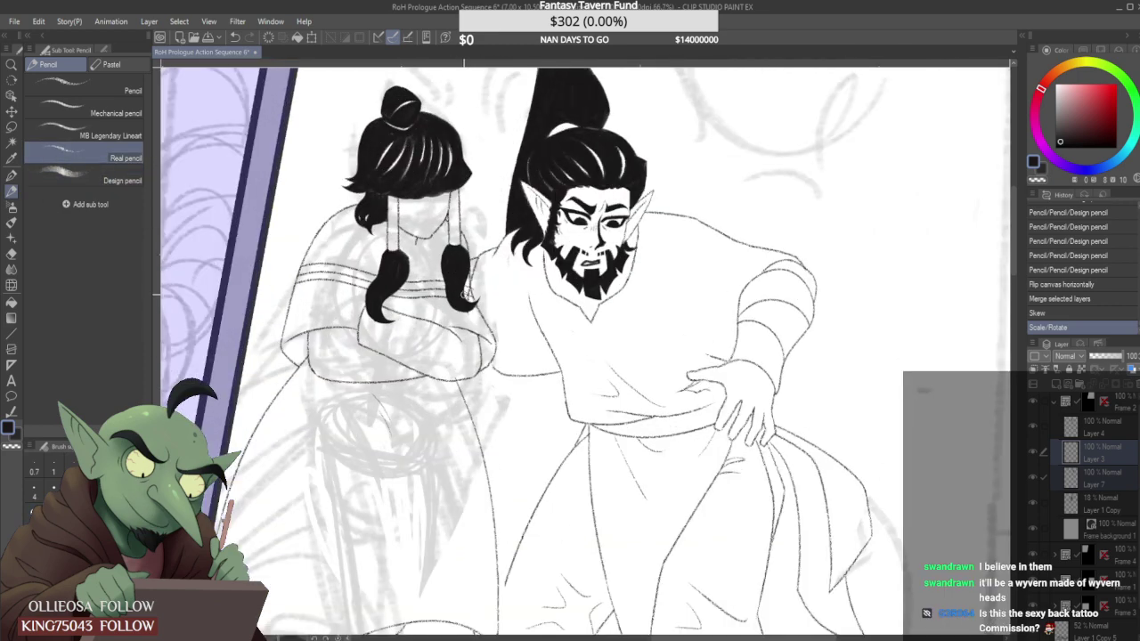
click(1069, 479)
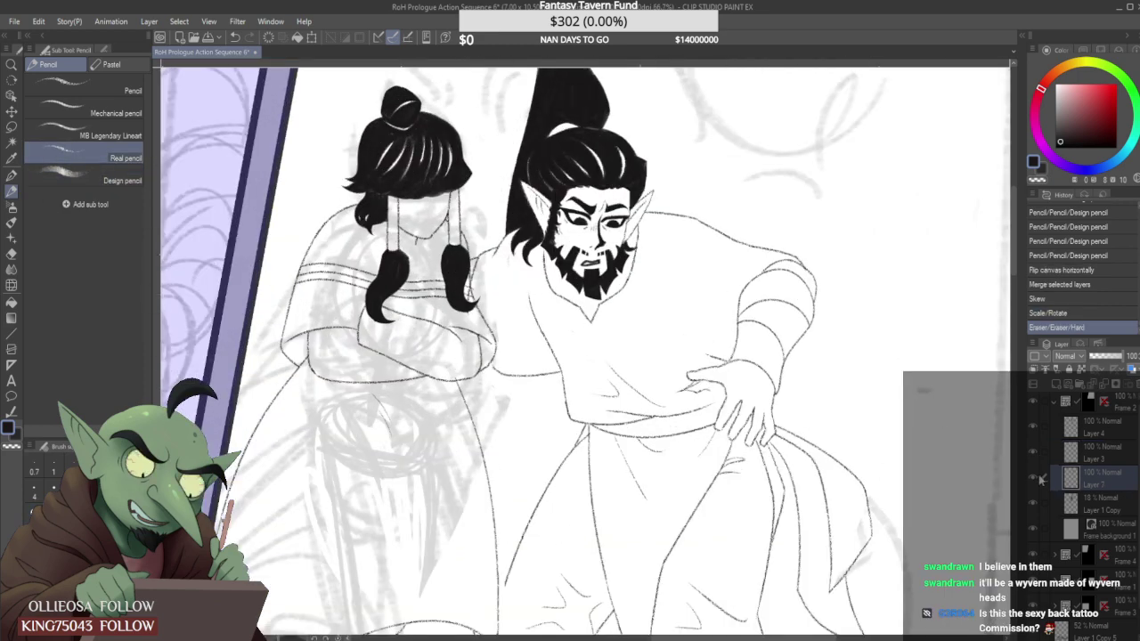
click(1033, 479)
click(1033, 479)
drag(474, 316, 472, 301)
drag(473, 299, 470, 292)
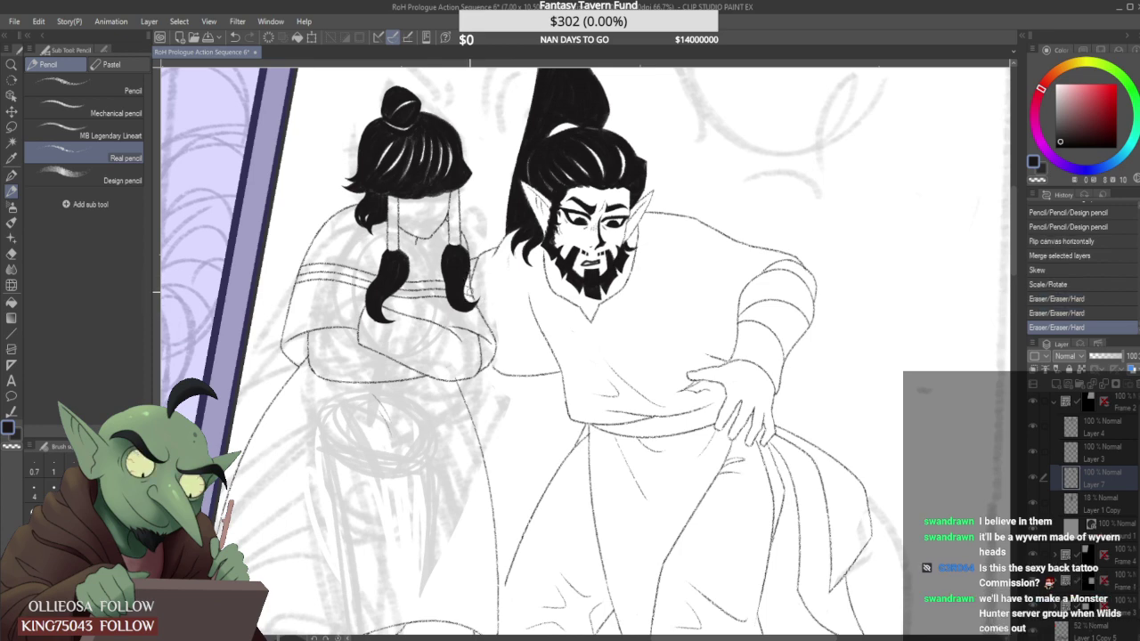
Redraw the bearded figure's trouser edge beside the other figure's robe with the Real pencil.
scroll(491, 284, down, 2)
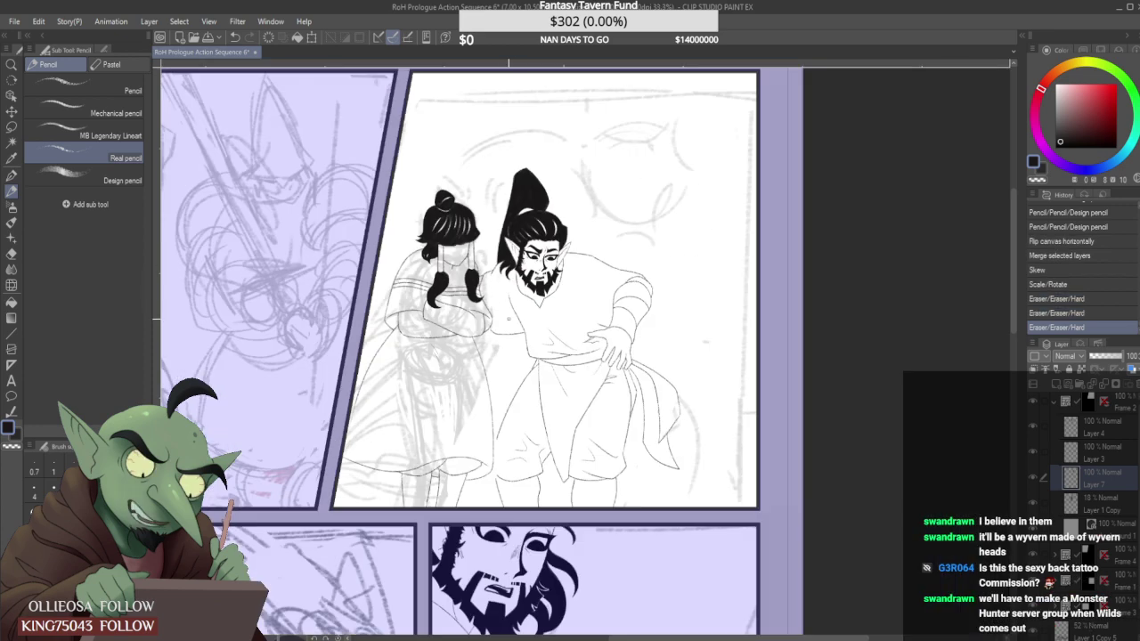
scroll(514, 374, up, 5)
drag(506, 424, 505, 434)
drag(508, 424, 487, 487)
scroll(502, 445, down, 3)
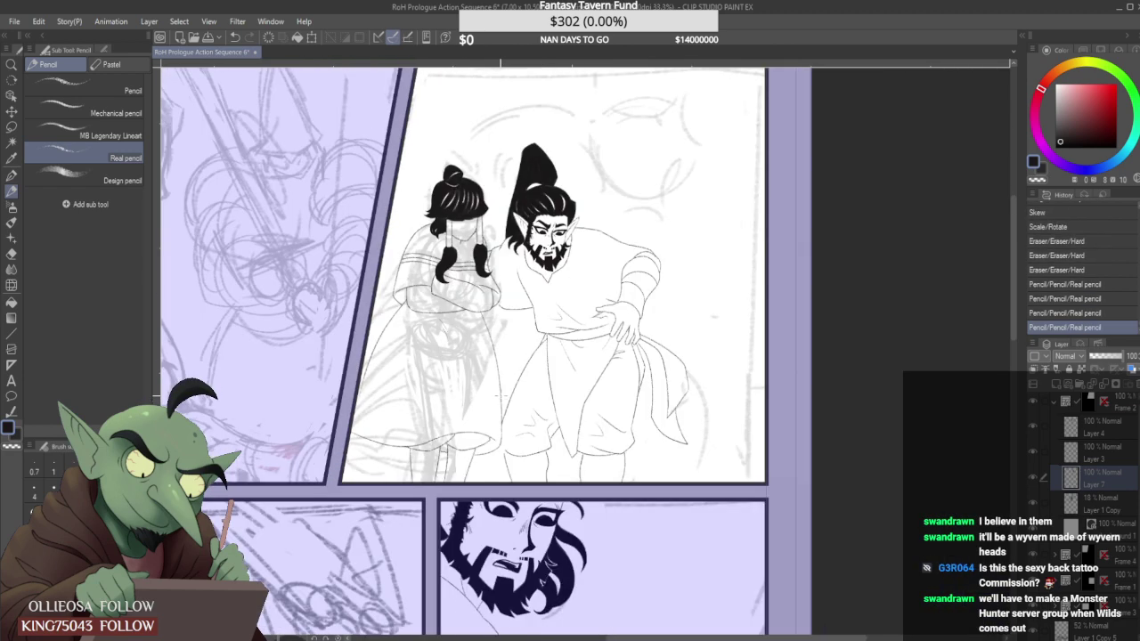
Draw the trouser hem and extend the calf line up to it on the leg nearest the robe with the Real pencil.
scroll(502, 444, up, 6)
drag(502, 444, 553, 475)
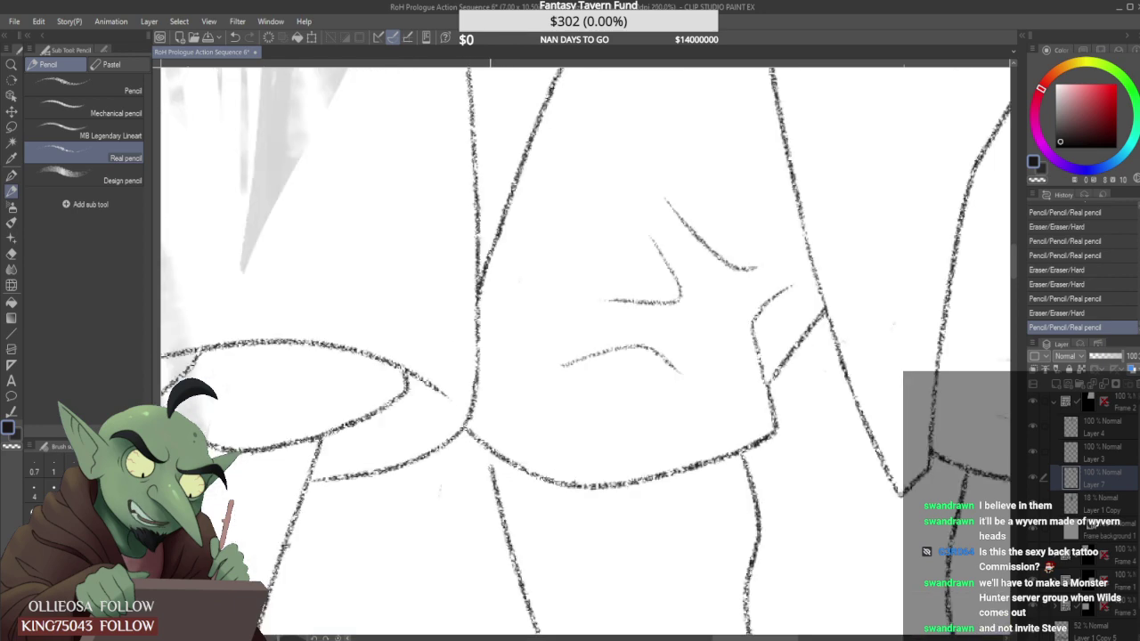
drag(486, 446, 497, 470)
scroll(497, 393, down, 2)
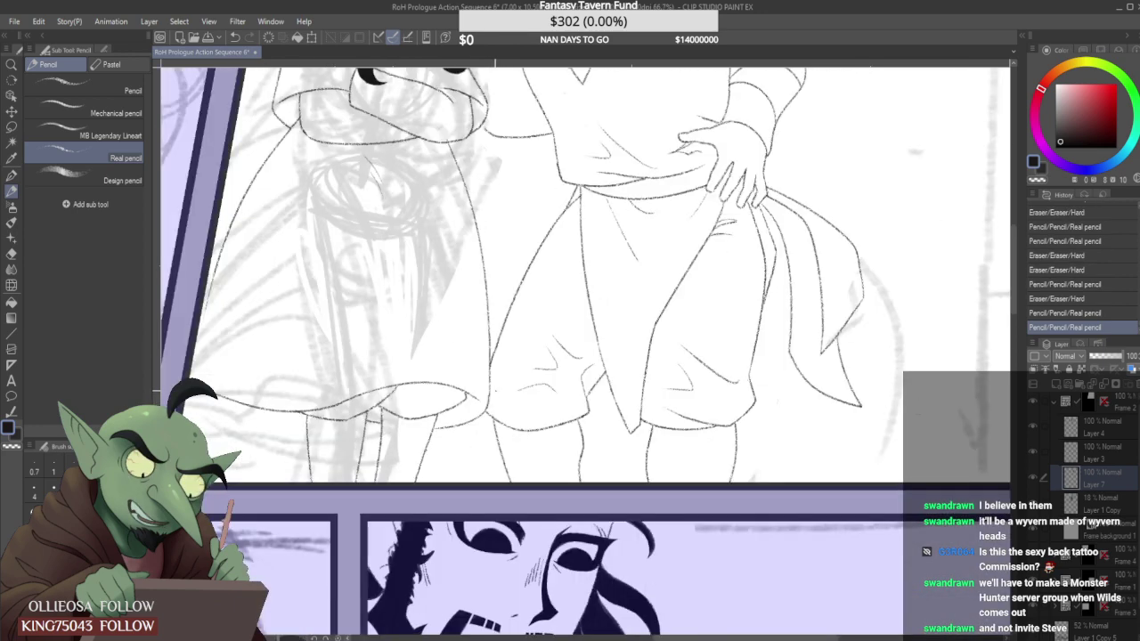
scroll(488, 392, down, 5)
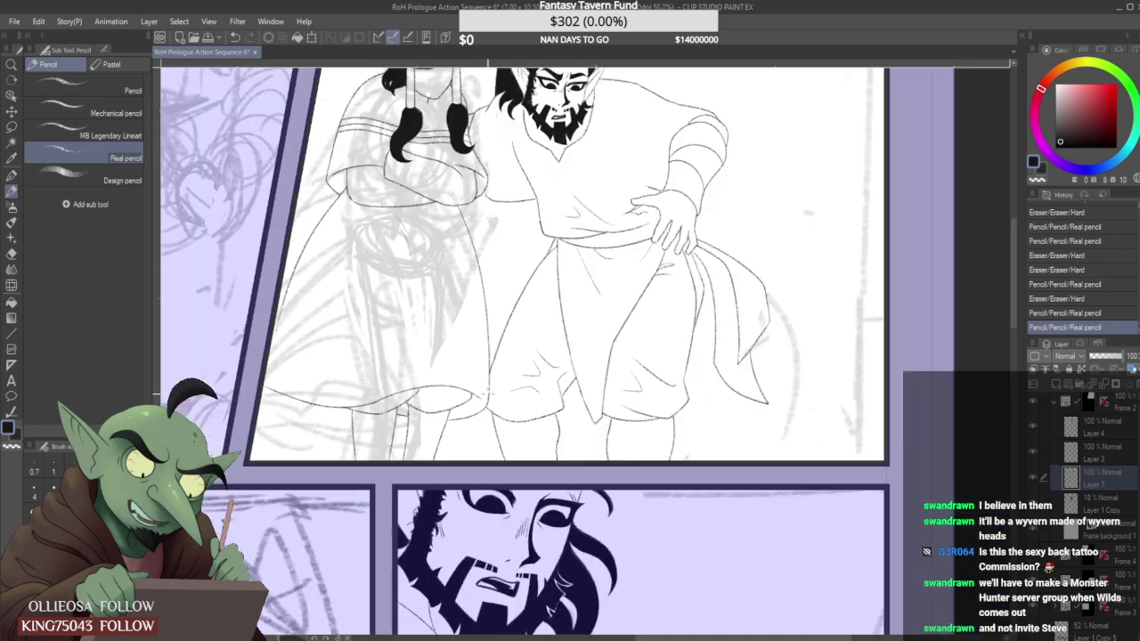
scroll(501, 371, up, 6)
scroll(501, 371, down, 2)
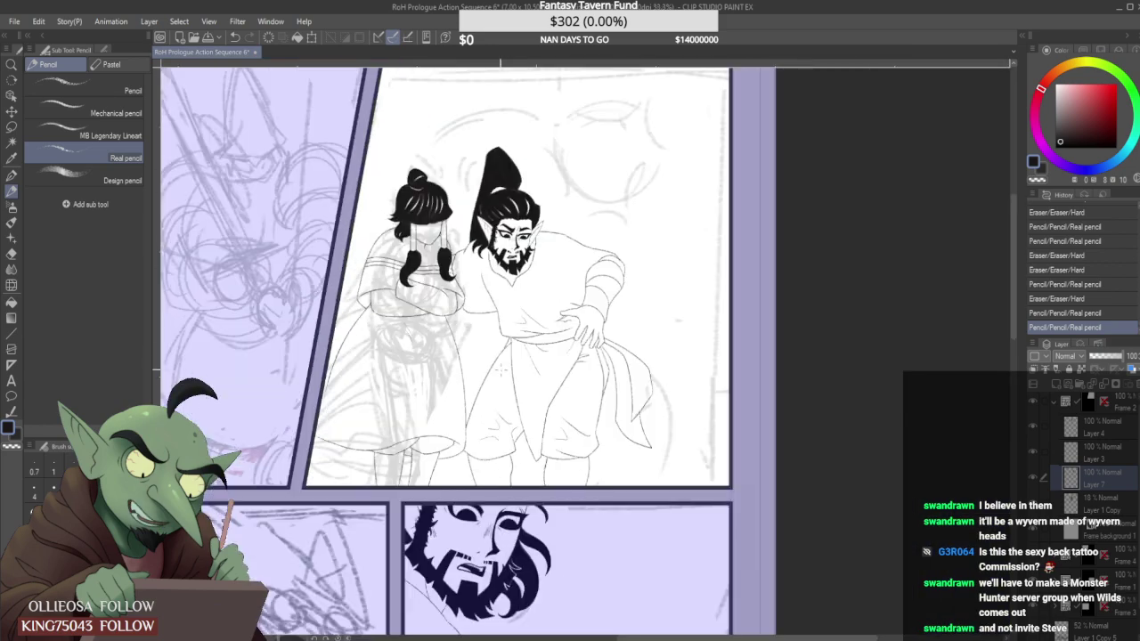
Fill in the bearded figure's black sideburn with the Design pencil beside the ear nearest the crossed-arms figure.
scroll(469, 238, up, 2)
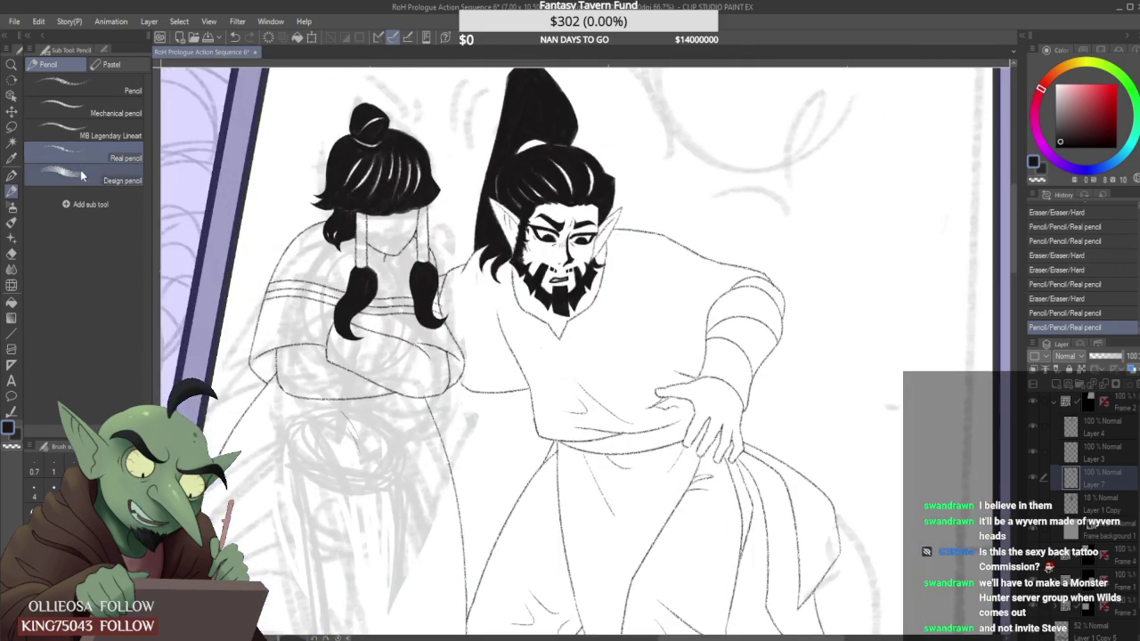
click(81, 174)
scroll(525, 216, up, 2)
drag(528, 220, 525, 226)
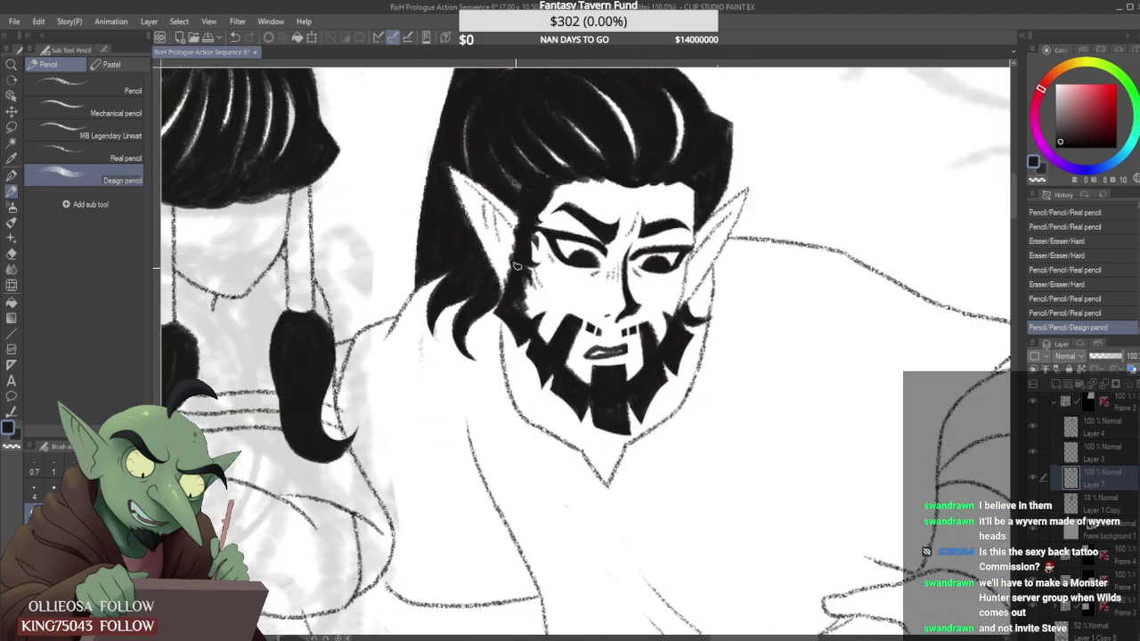
drag(516, 266, 528, 275)
drag(533, 233, 529, 250)
drag(520, 272, 508, 303)
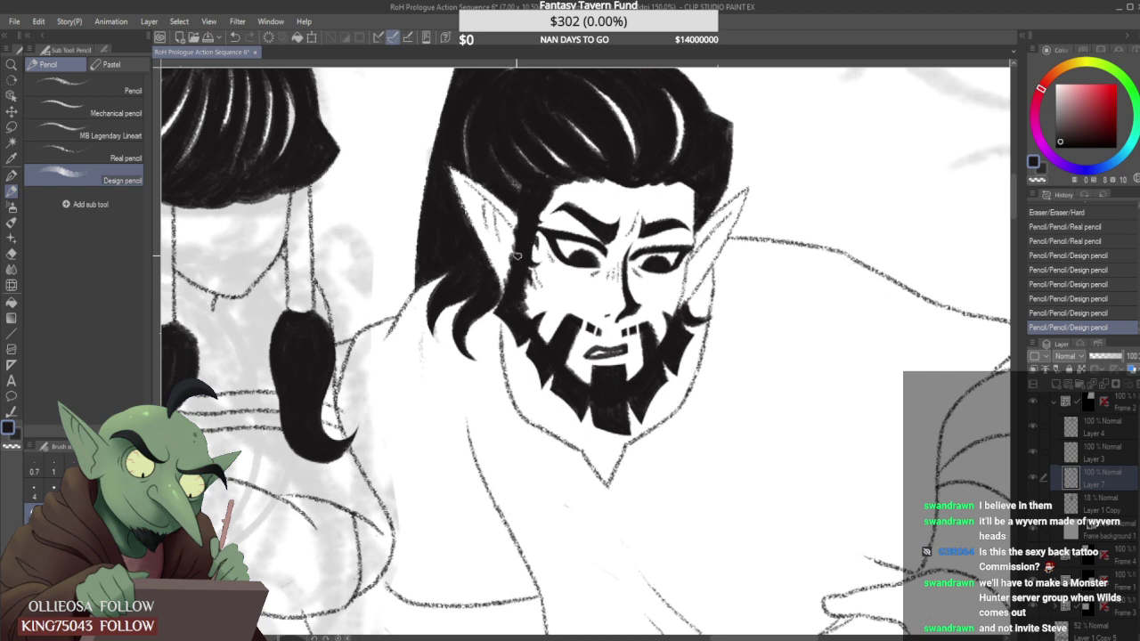
drag(520, 246, 517, 292)
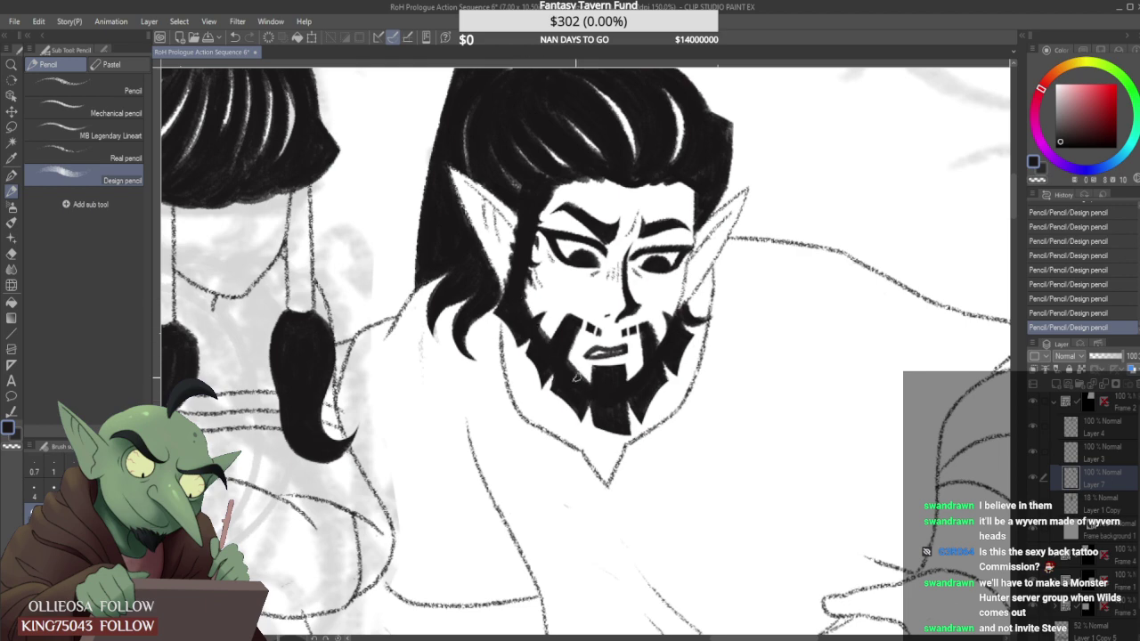
Examine the bearded figure's hair, hairline and sideburn both close up and in the context of the panel.
scroll(575, 377, down, 5)
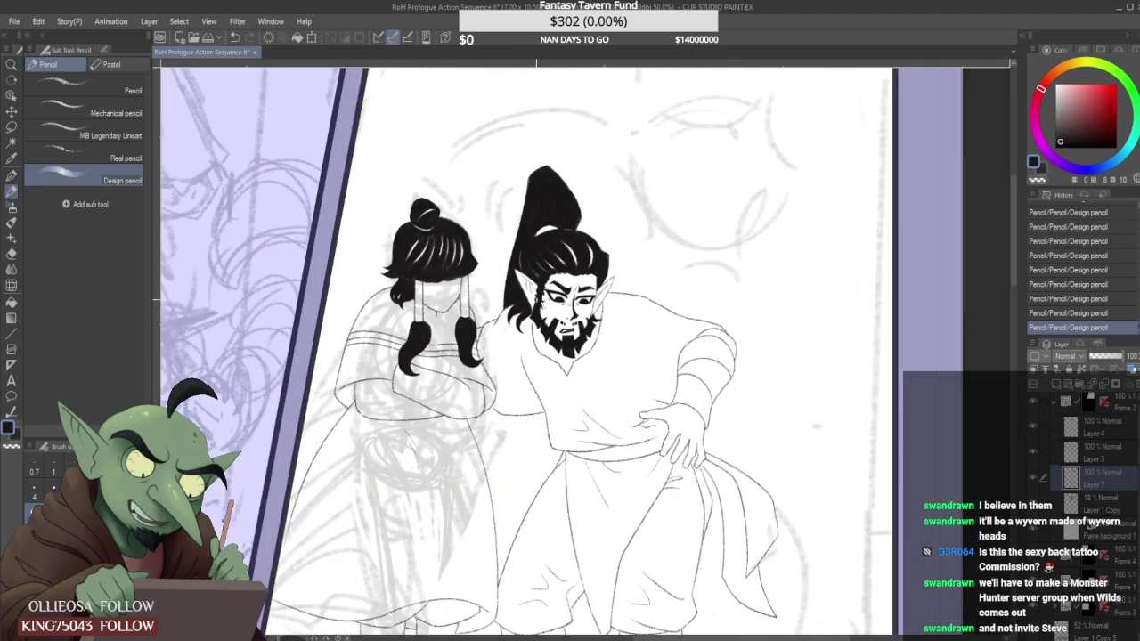
scroll(545, 283, up, 5)
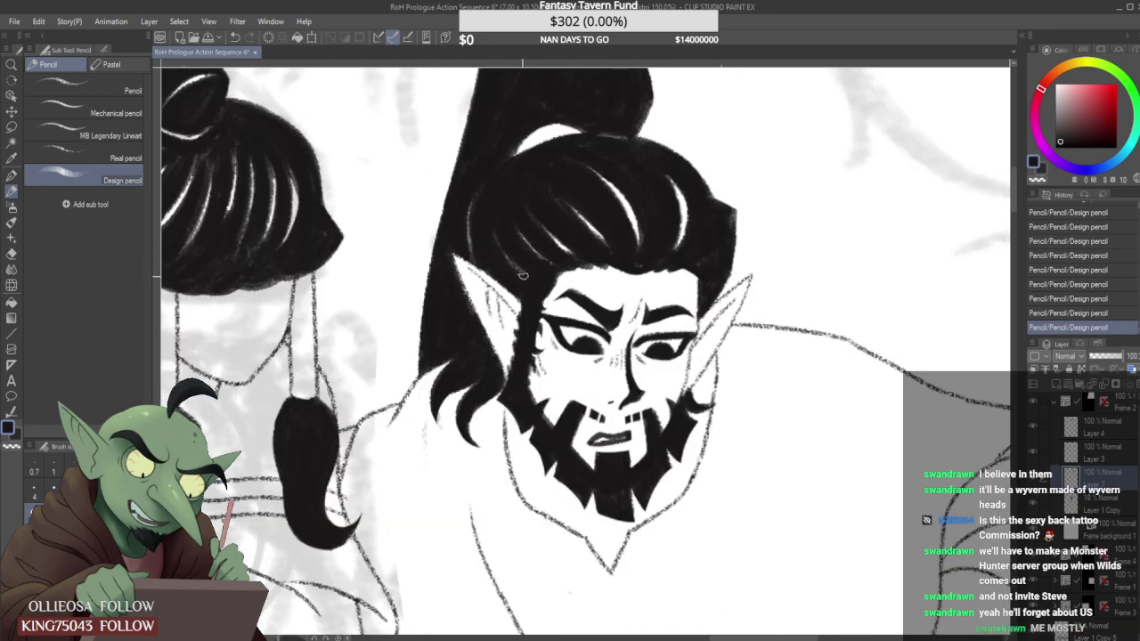
scroll(505, 254, down, 3)
scroll(500, 246, up, 3)
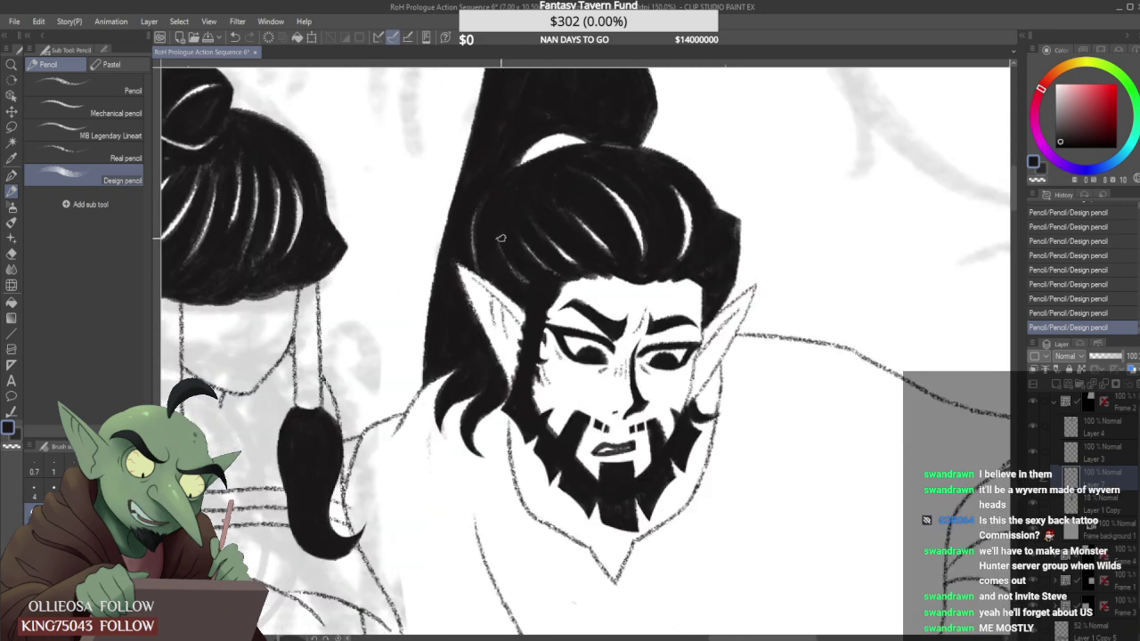
scroll(501, 238, down, 3)
scroll(501, 236, up, 3)
scroll(551, 276, up, 1)
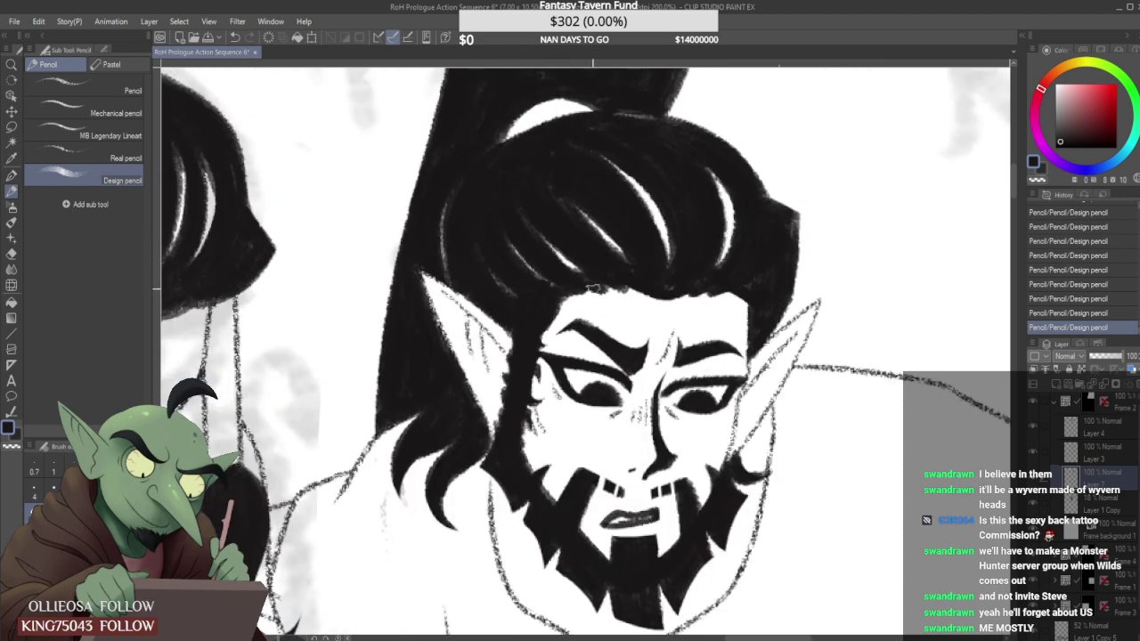
scroll(567, 312, down, 4)
scroll(570, 294, up, 4)
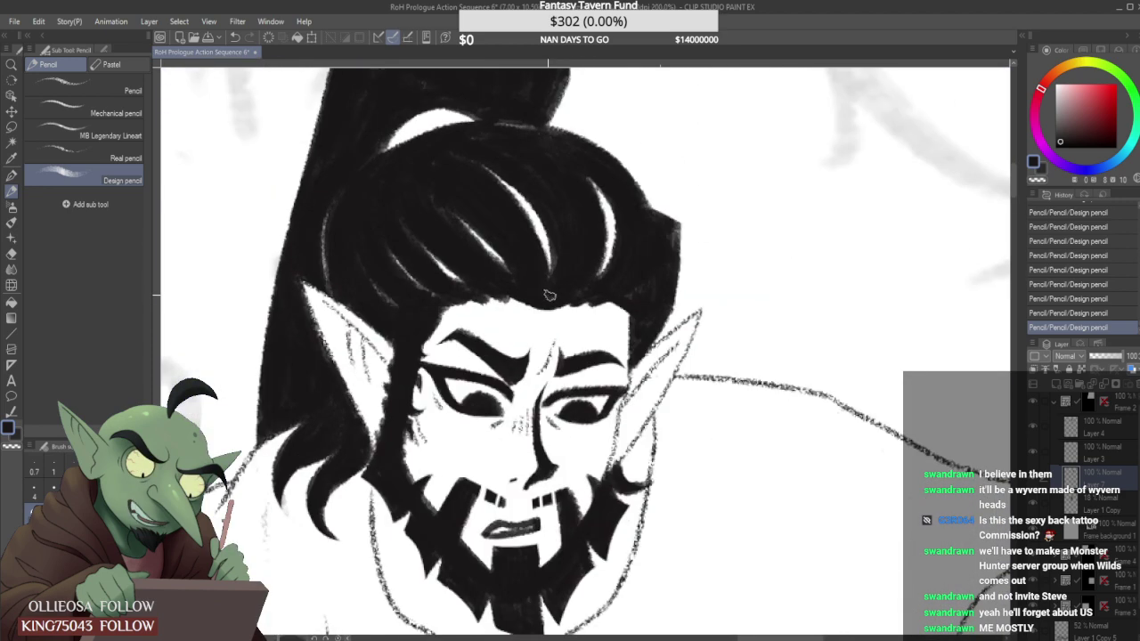
scroll(577, 294, up, 2)
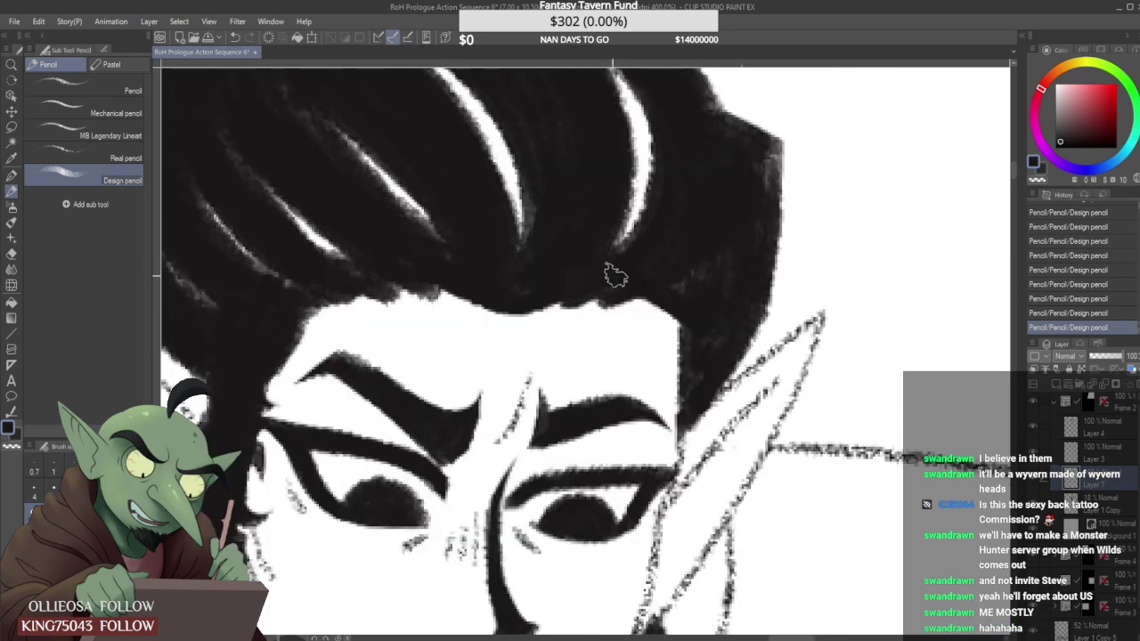
Doodle a small stick figure at a table with the Design pencil in the empty area beside the bearded figure.
scroll(583, 316, down, 6)
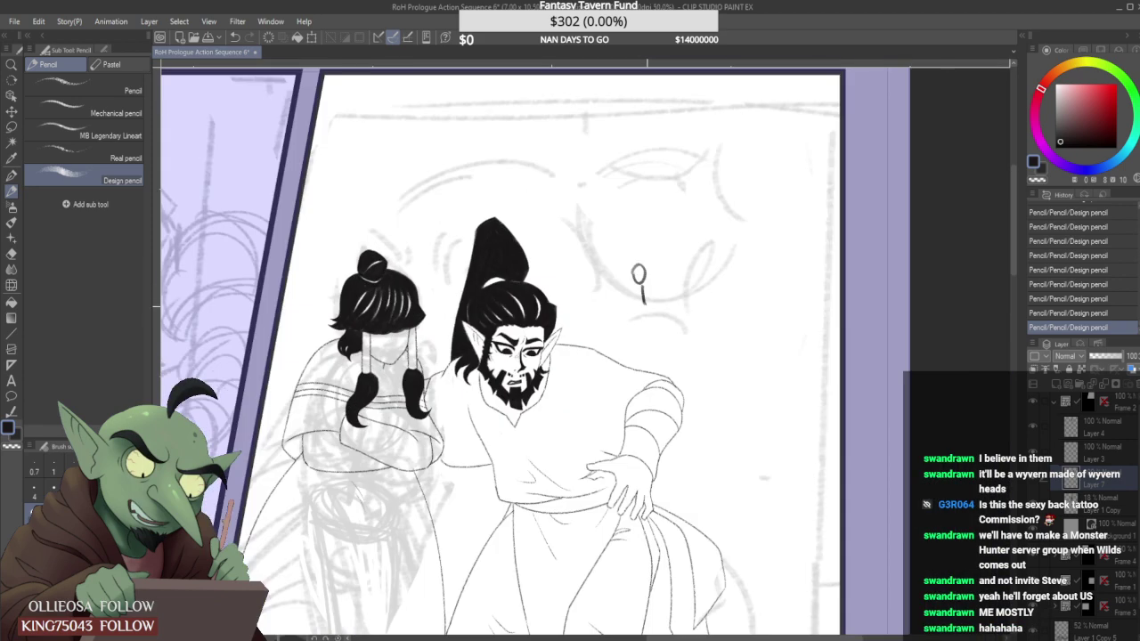
drag(646, 289, 656, 302)
mouse_move(648, 292)
mouse_down()
mouse_move(656, 303)
mouse_move(661, 279)
mouse_up()
mouse_move(667, 300)
mouse_down()
mouse_move(694, 299)
mouse_move(725, 320)
mouse_move(668, 327)
mouse_up()
drag(663, 254, 681, 287)
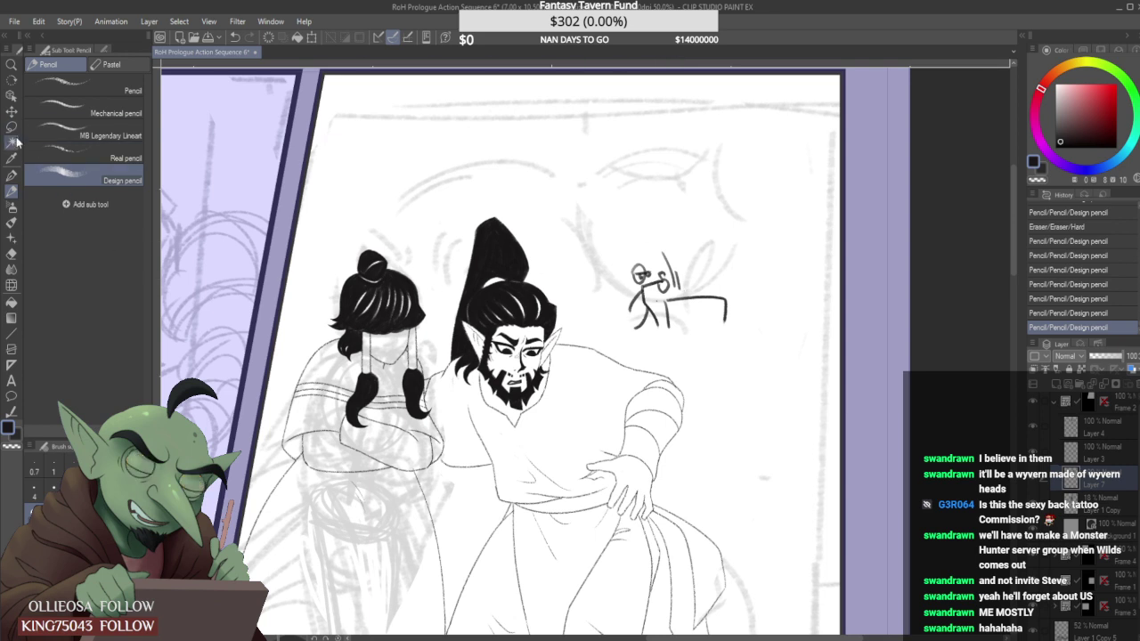
Lasso the stick figure doodle, delete it and clear the selection.
key(m)
mouse_move(635, 340)
mouse_down()
mouse_move(740, 240)
mouse_move(673, 372)
mouse_up()
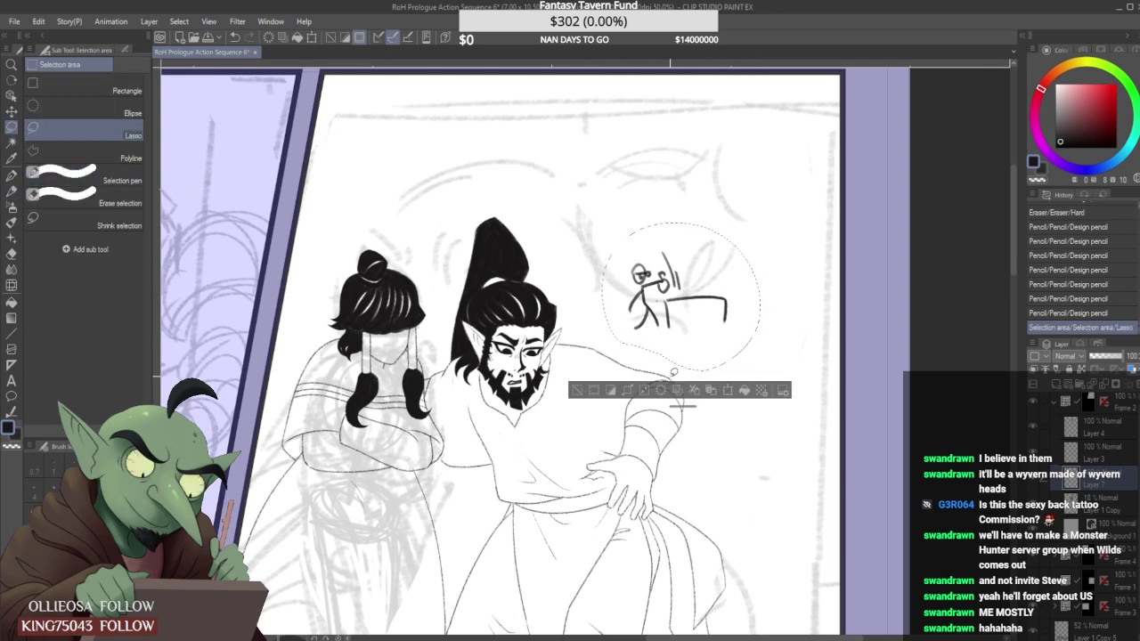
key(Delete)
key(ctrl+d)
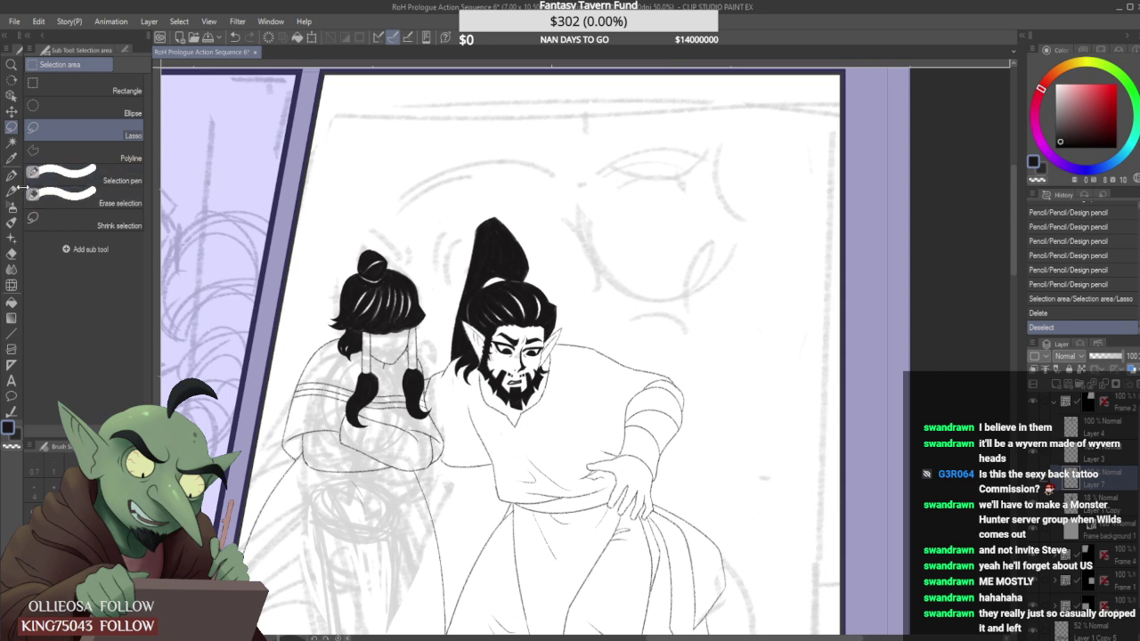
Touch up the crossed-arms figure's sleeve lines near the bearded figure on Layer 4 with the eraser and the Real pencil.
key(p)
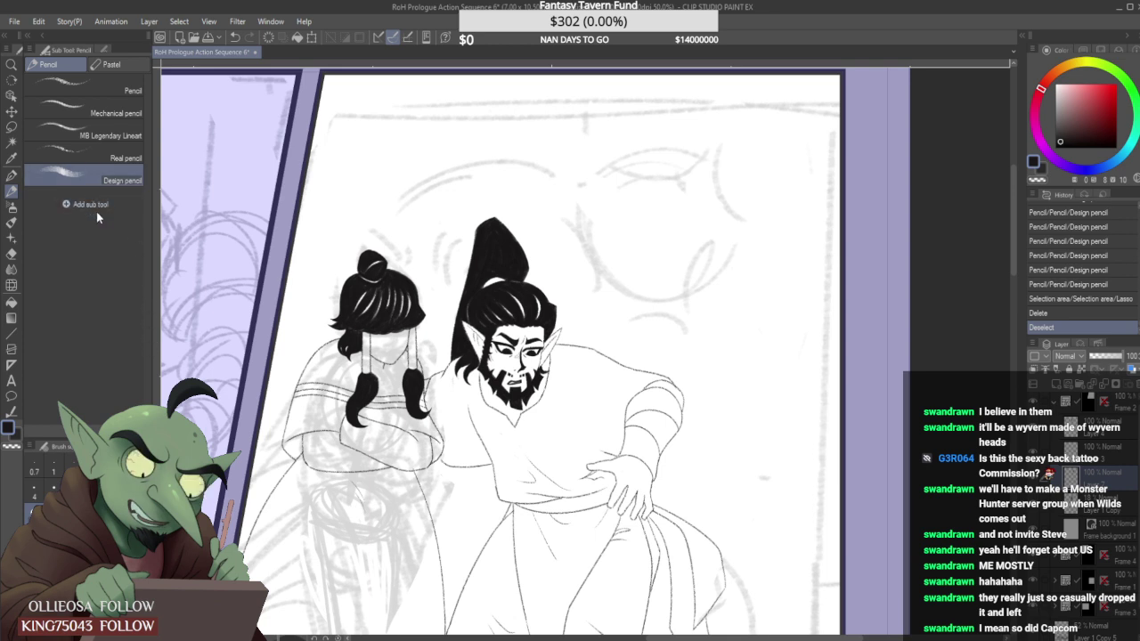
click(89, 158)
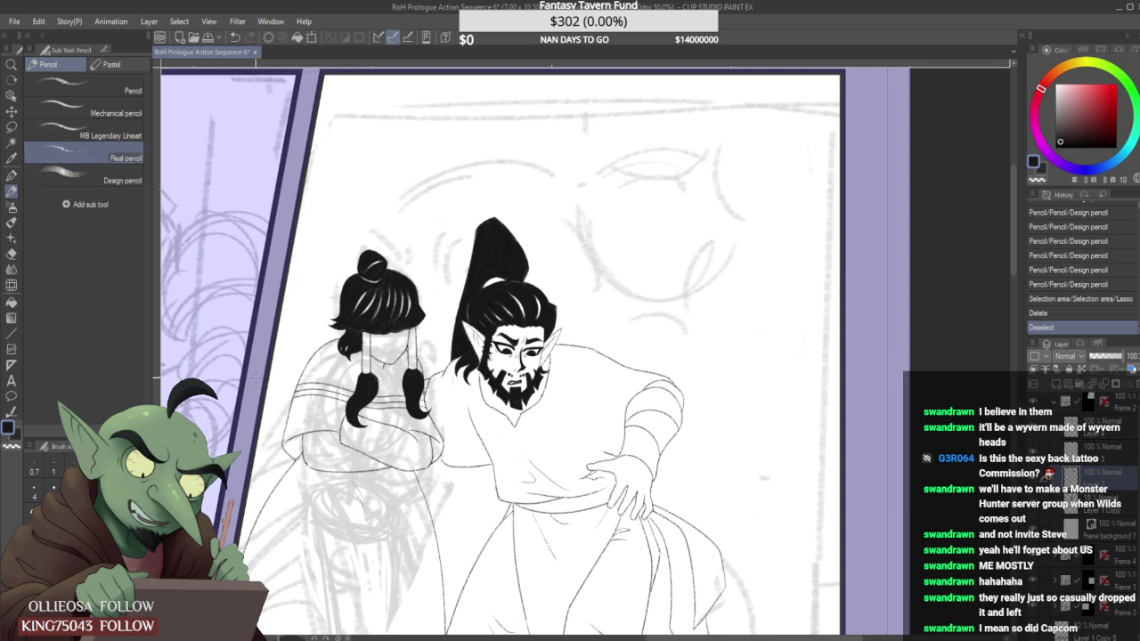
scroll(352, 341, down, 2)
scroll(391, 405, up, 5)
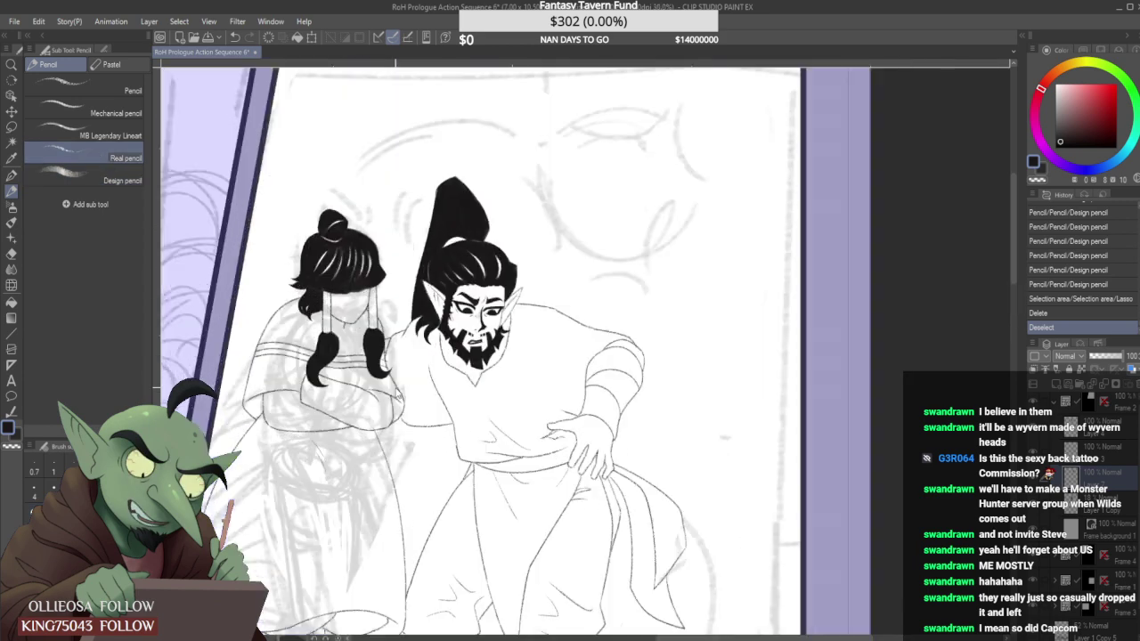
drag(350, 462, 354, 458)
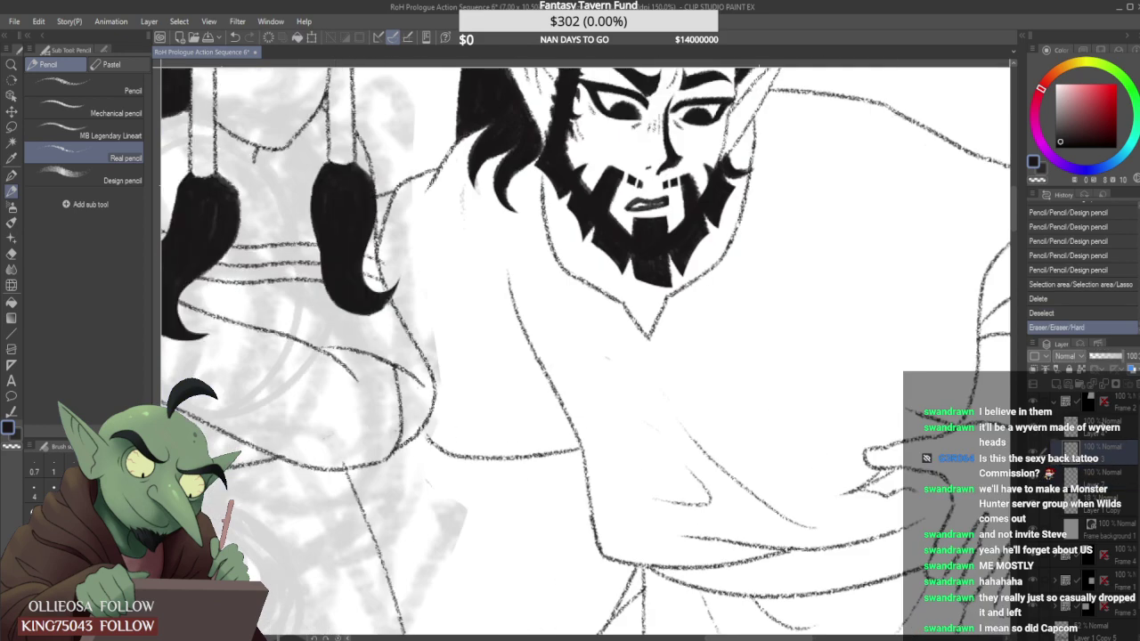
click(1089, 429)
scroll(806, 374, down, 1)
scroll(453, 415, up, 1)
drag(537, 439, 515, 436)
mouse_move(537, 361)
mouse_down()
mouse_move(479, 335)
mouse_move(523, 351)
mouse_up()
scroll(504, 352, up, 2)
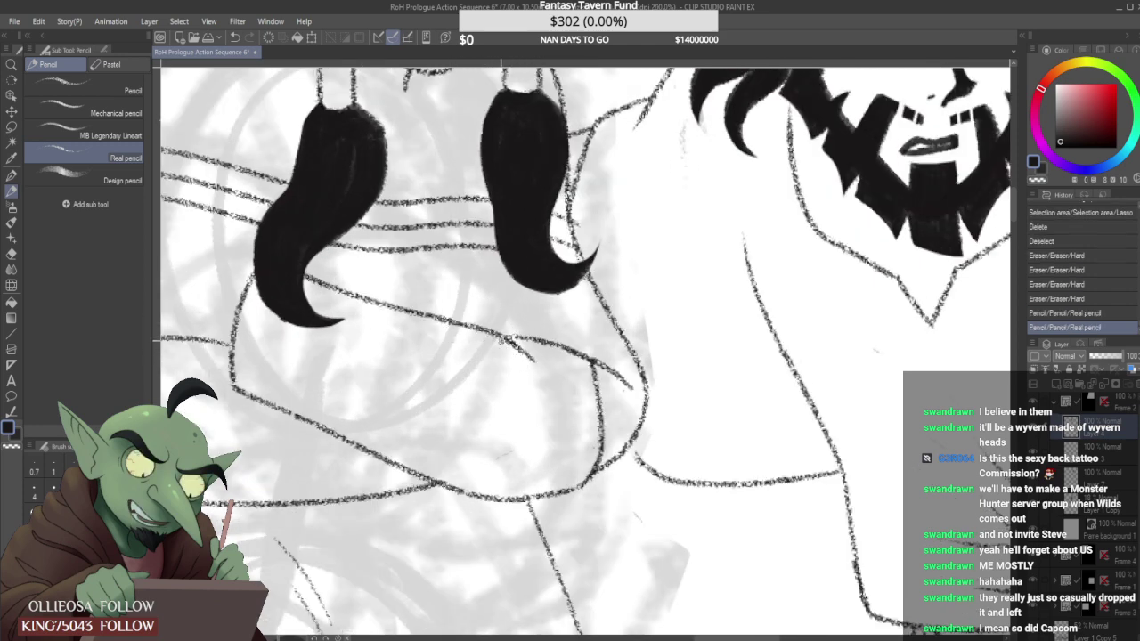
Erase and redraw the sleeve cuff at the elbow nearest the bearded figure so it curves into the forearm's underside.
scroll(570, 454, up, 3)
drag(579, 512, 623, 441)
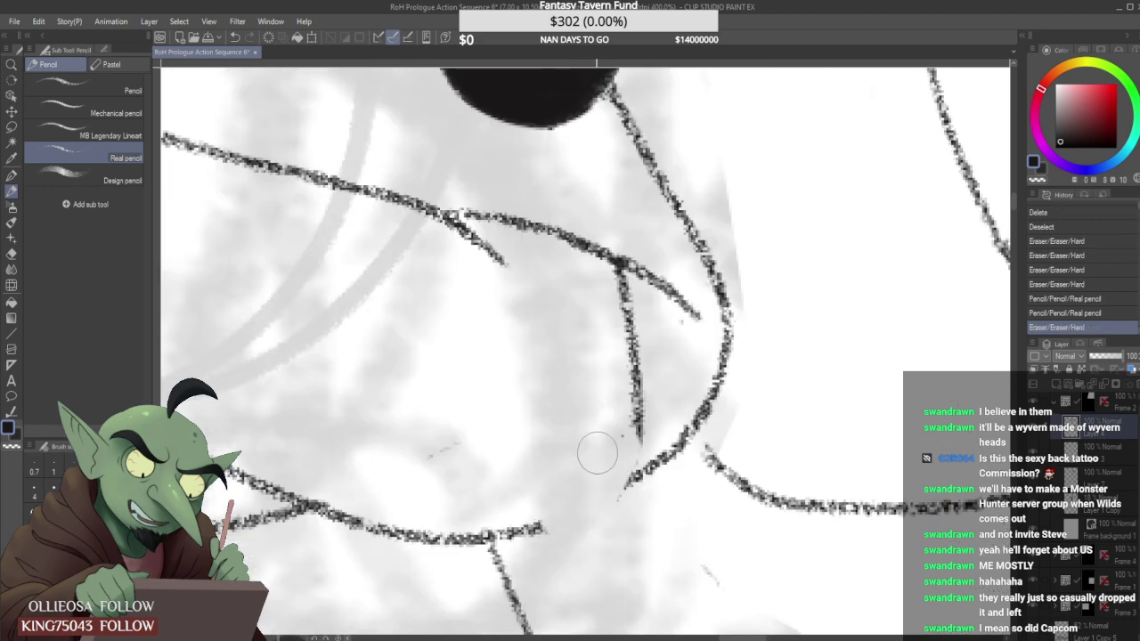
drag(541, 528, 605, 464)
mouse_move(639, 408)
mouse_down()
mouse_move(617, 465)
mouse_move(641, 398)
mouse_move(615, 448)
mouse_up()
drag(635, 387, 600, 460)
drag(629, 417, 605, 456)
drag(635, 384, 598, 473)
drag(622, 424, 597, 480)
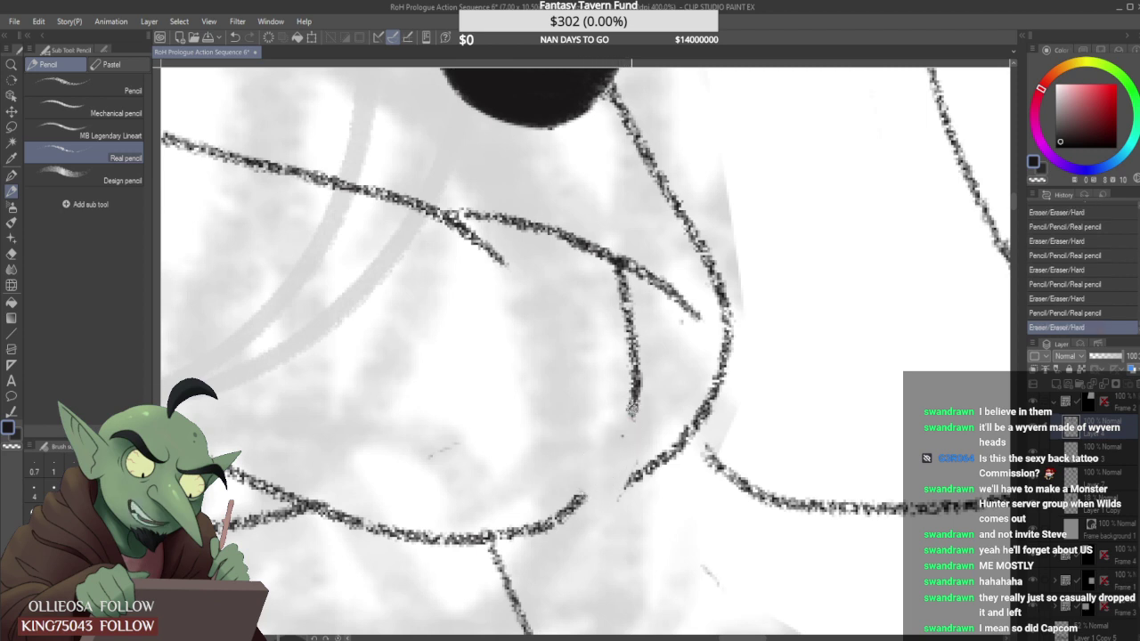
mouse_move(633, 406)
mouse_down()
mouse_move(569, 513)
mouse_move(567, 490)
mouse_move(555, 514)
mouse_move(631, 494)
mouse_move(618, 483)
mouse_move(637, 477)
mouse_move(595, 491)
mouse_up()
drag(642, 457, 672, 432)
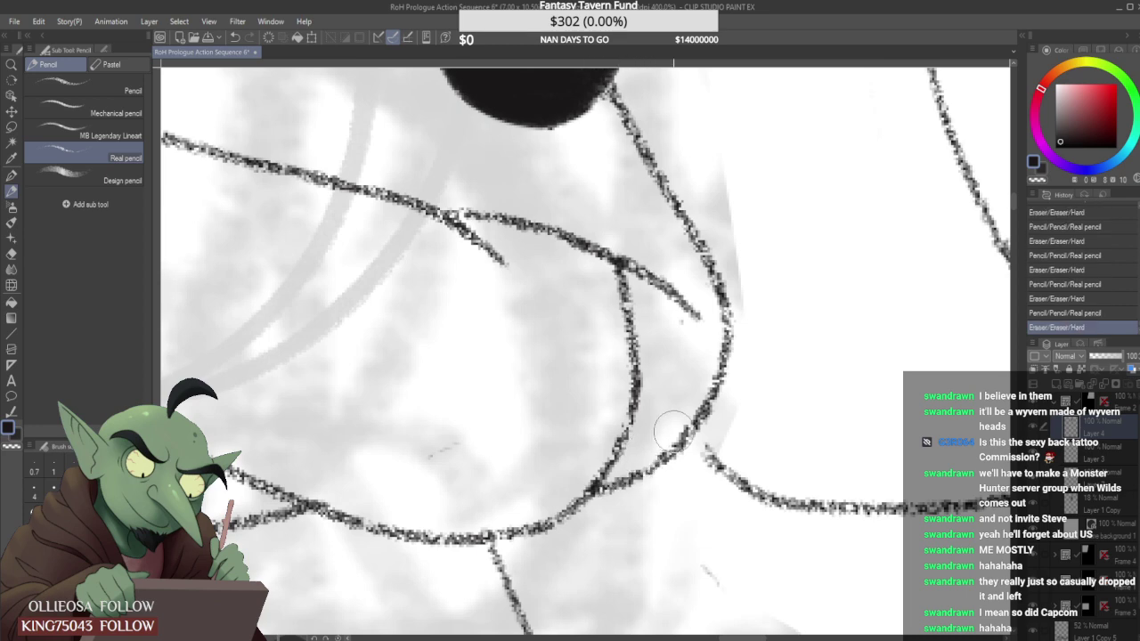
drag(632, 478, 684, 438)
Touch up the short fold line on the crossed-arms figure's forearm beside the cuff nearest the bearded figure with the Real pencil.
scroll(669, 433, down, 4)
scroll(669, 434, down, 2)
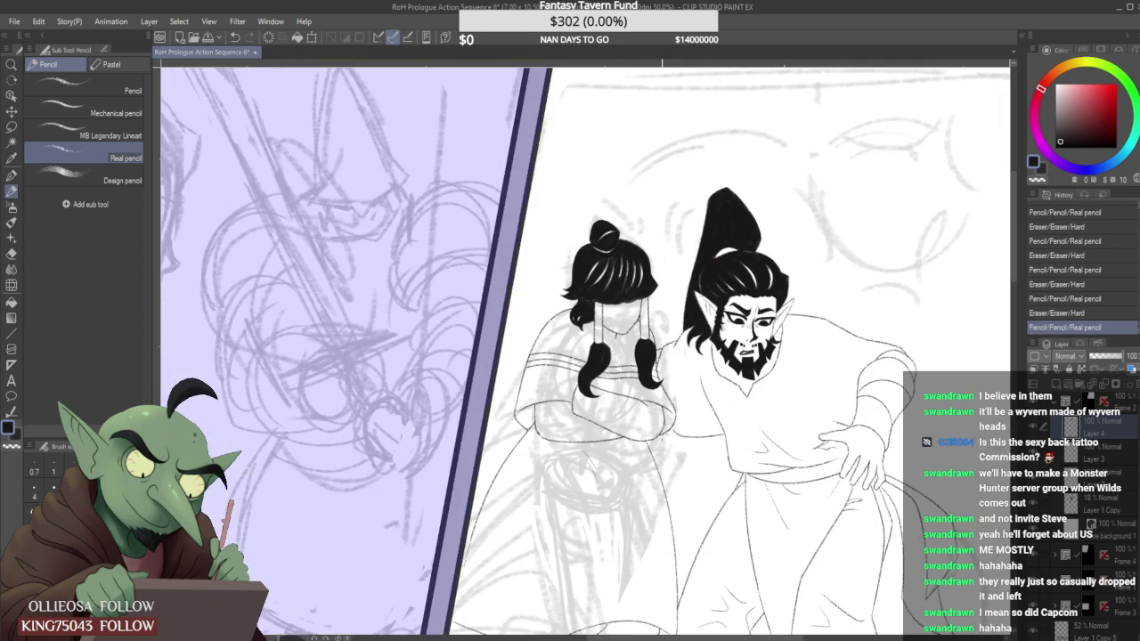
scroll(666, 434, down, 1)
scroll(658, 428, up, 2)
scroll(639, 392, up, 4)
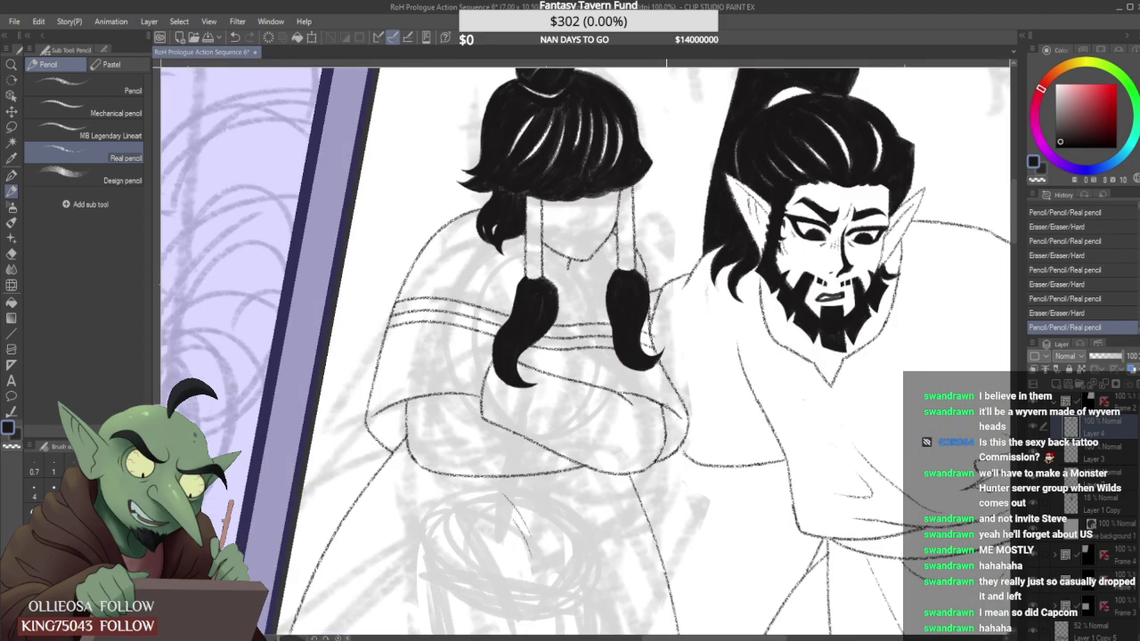
drag(619, 401, 625, 409)
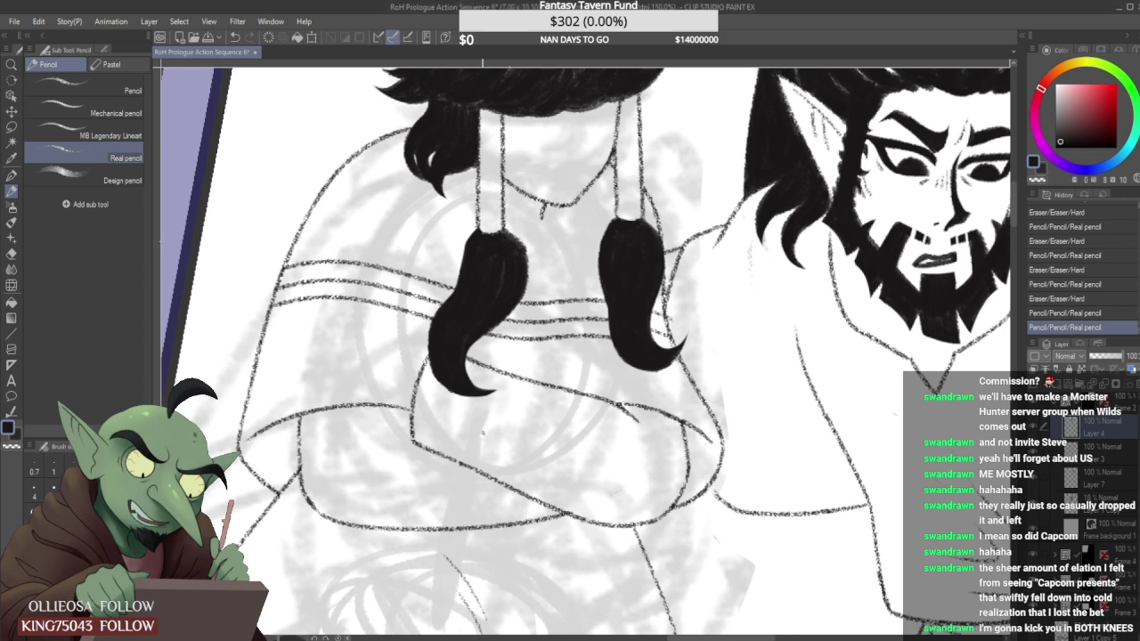
Erase the crossed-arms figure's outer robe edge below the elbow nearest the slanted panel border and redraw it with the Real pencil.
scroll(492, 440, down, 4)
scroll(513, 427, down, 1)
scroll(513, 427, up, 2)
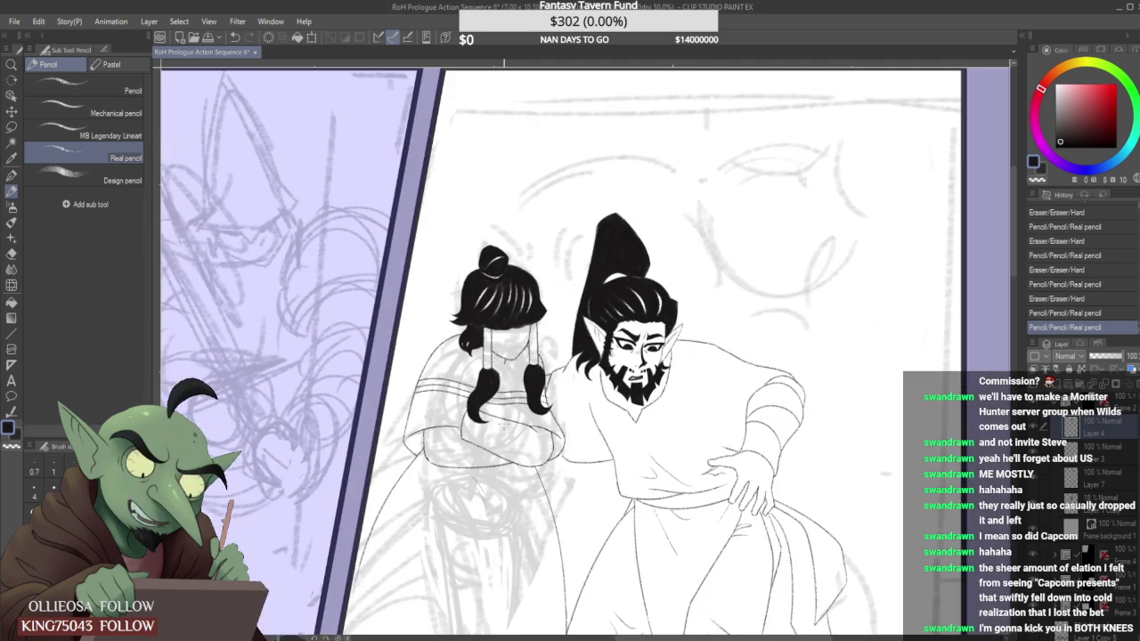
scroll(508, 410, down, 2)
scroll(529, 419, up, 3)
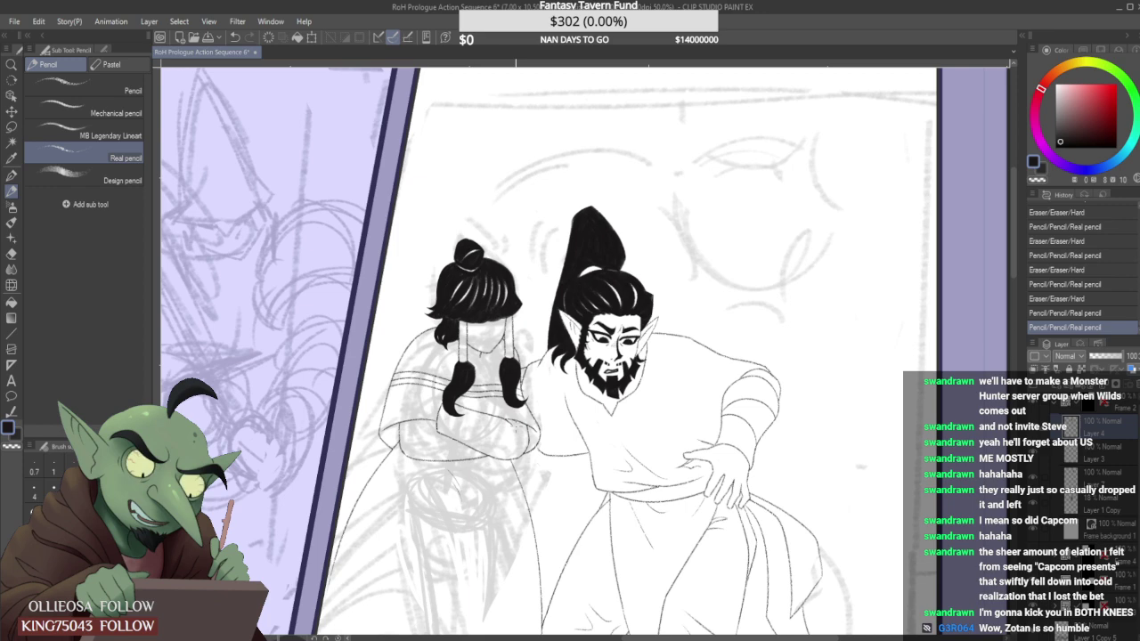
scroll(488, 338, down, 4)
scroll(453, 397, up, 4)
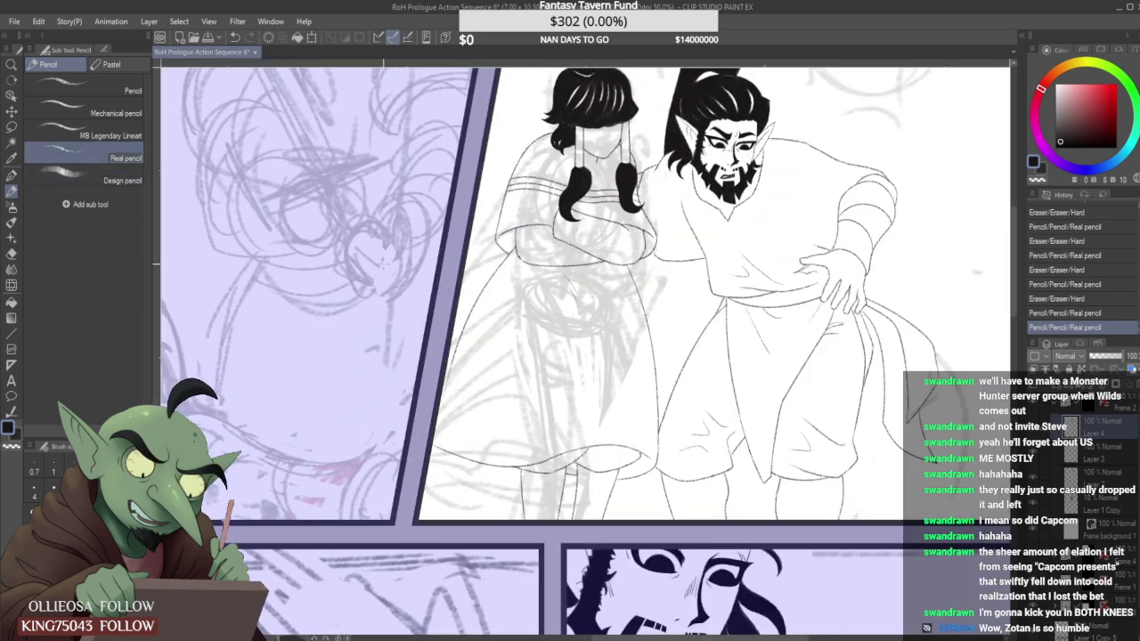
scroll(492, 279, up, 4)
mouse_move(468, 324)
mouse_down()
mouse_move(503, 260)
mouse_move(481, 256)
mouse_move(539, 190)
mouse_up()
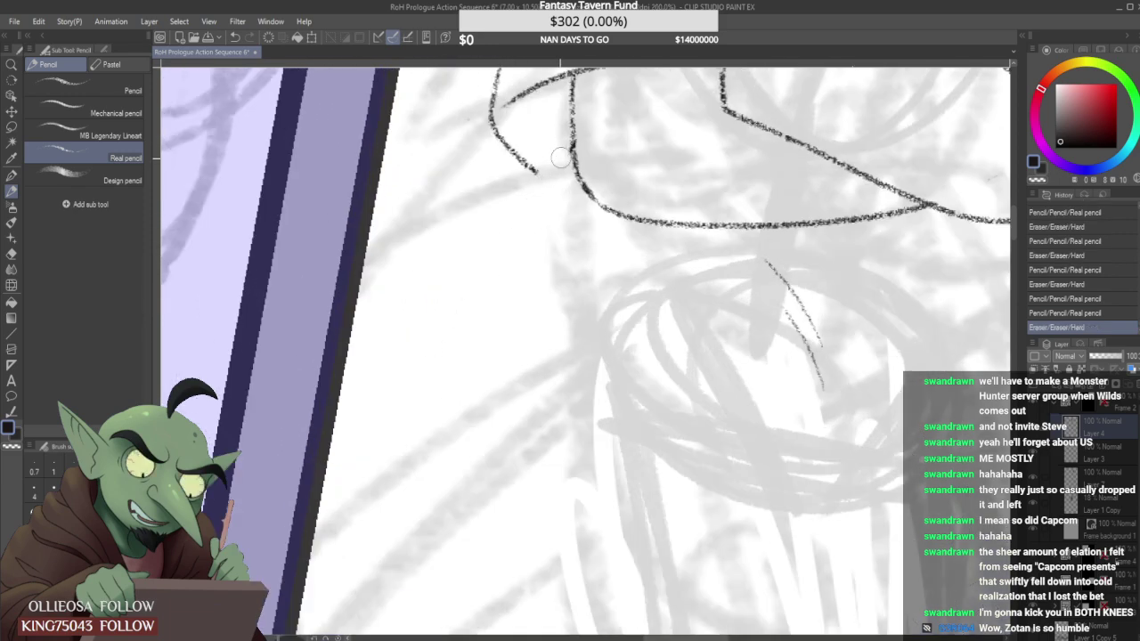
scroll(547, 168, down, 1)
drag(566, 156, 419, 312)
scroll(543, 121, down, 1)
drag(543, 121, 463, 273)
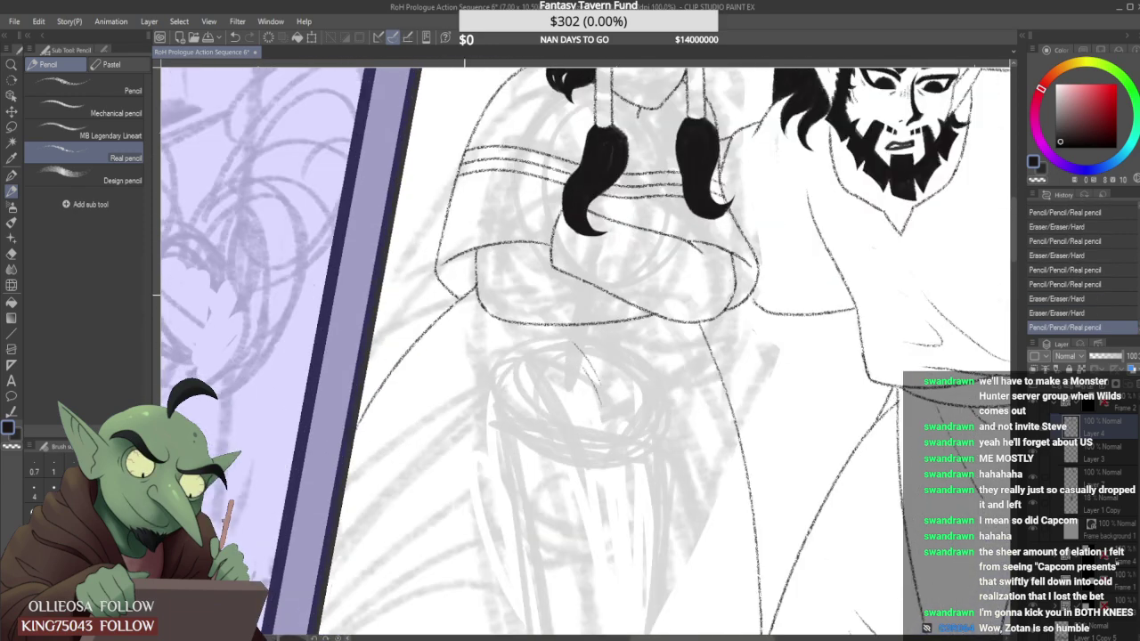
Undo the redrawn outer robe edge and draw it again from the elbow down towards the slanted panel border.
scroll(462, 274, down, 3)
scroll(475, 281, up, 2)
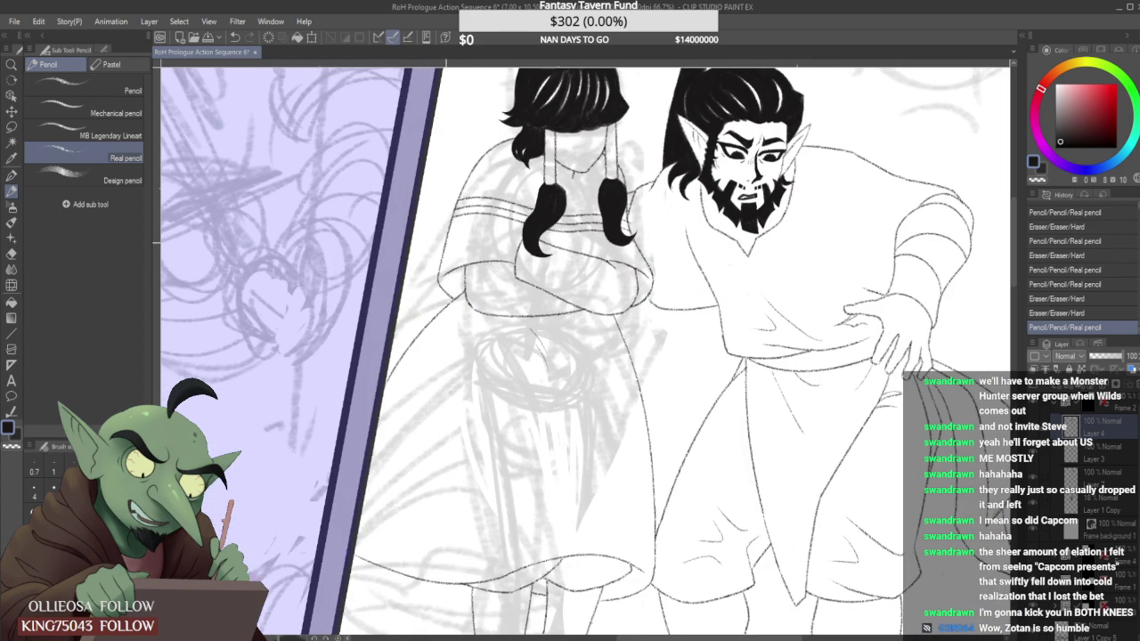
key(ctrl+z)
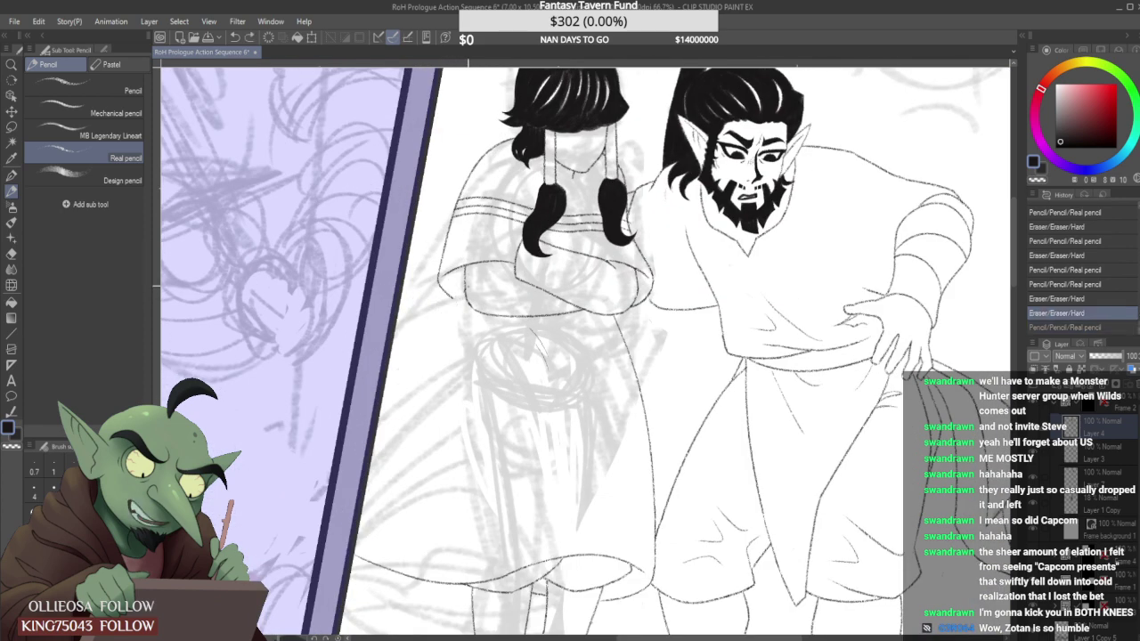
drag(441, 288, 465, 302)
drag(449, 295, 381, 419)
key(ctrl+z)
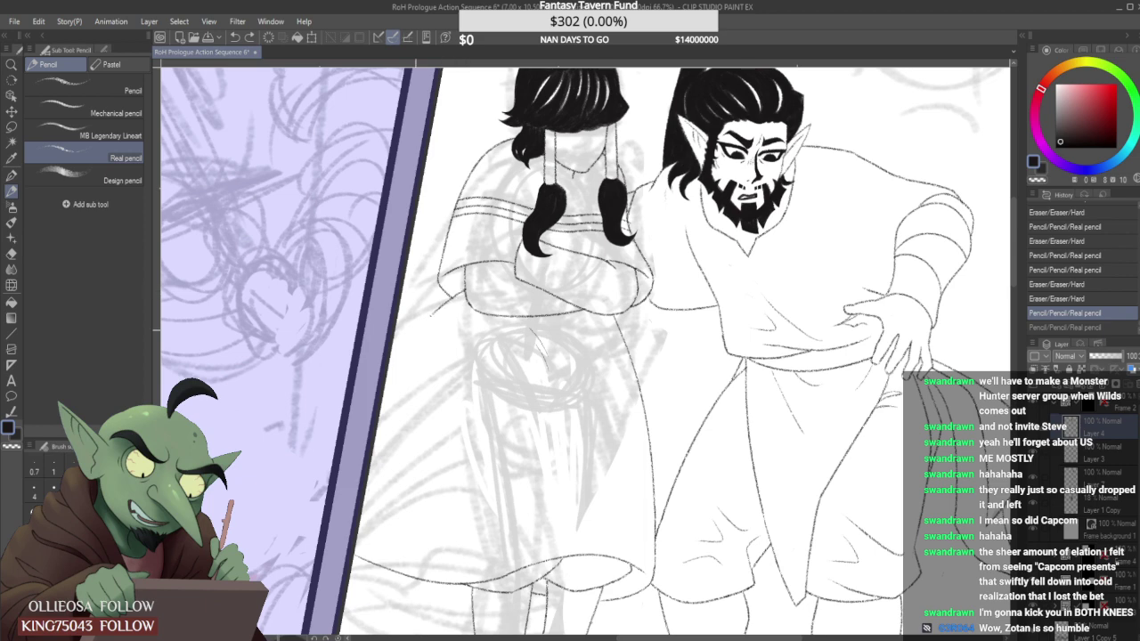
key(ctrl+y)
Correct the inner leg line below the crossed-arms figure's robe hem down to the panel's lower border.
scroll(414, 318, down, 2)
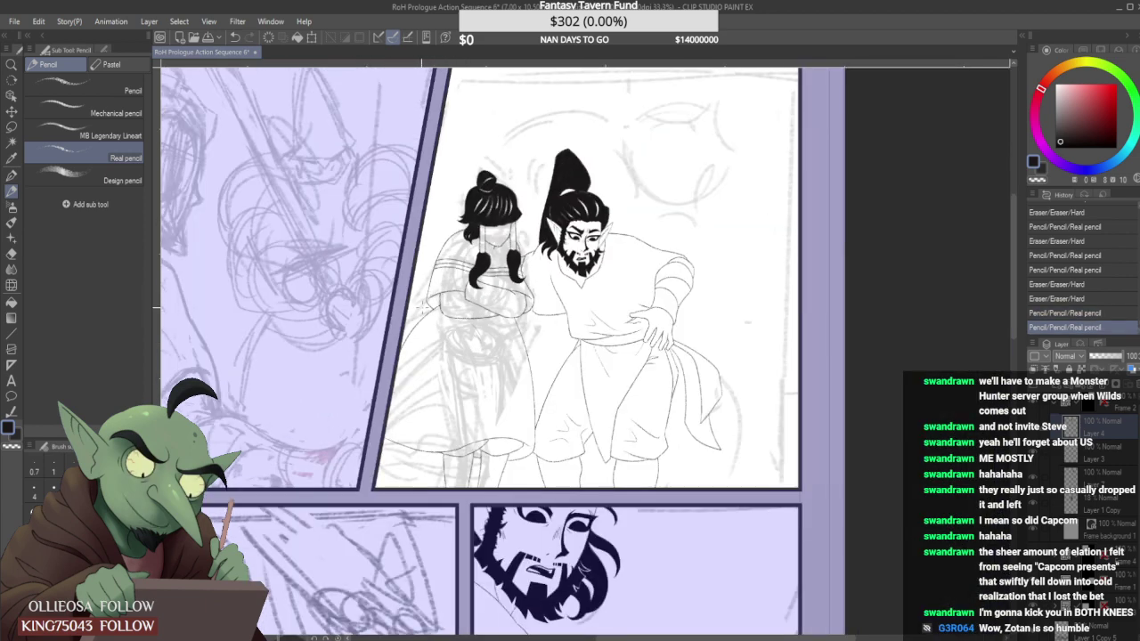
key(ctrl+minus)
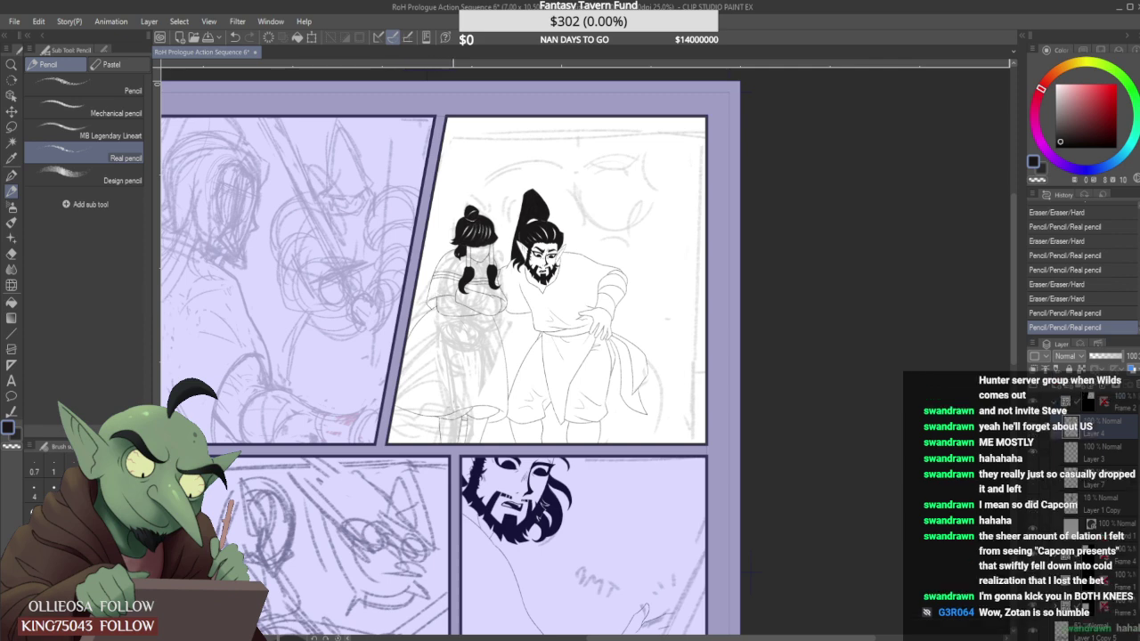
key(ctrl+plus)
scroll(462, 444, up, 4)
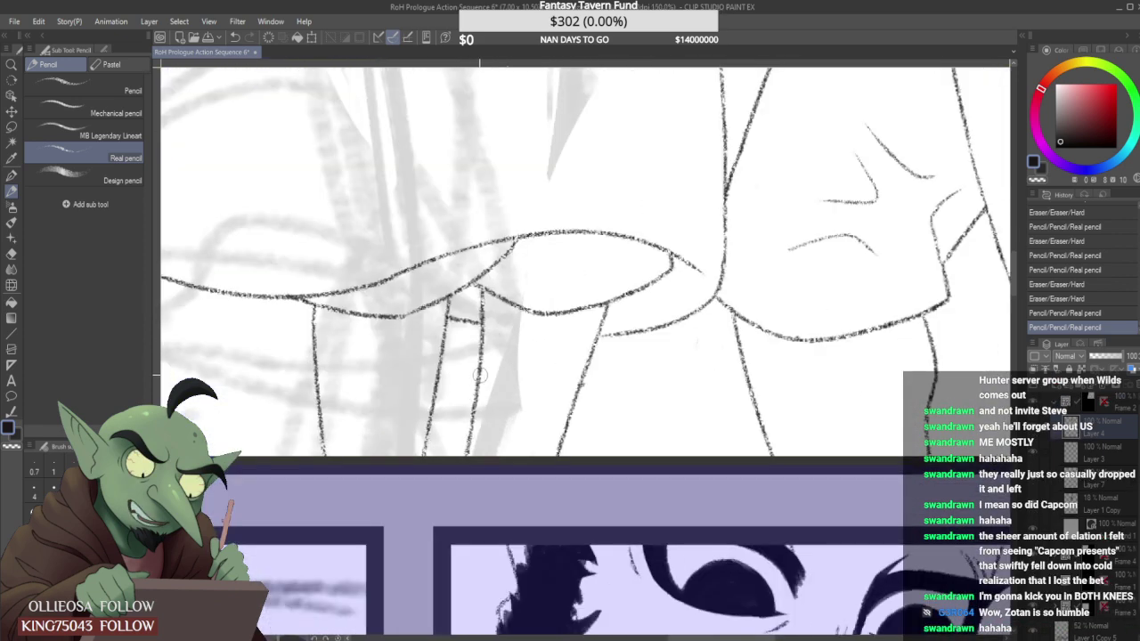
mouse_move(480, 376)
mouse_down()
mouse_move(486, 306)
mouse_move(481, 456)
mouse_up()
scroll(485, 405, up, 1)
scroll(486, 405, down, 6)
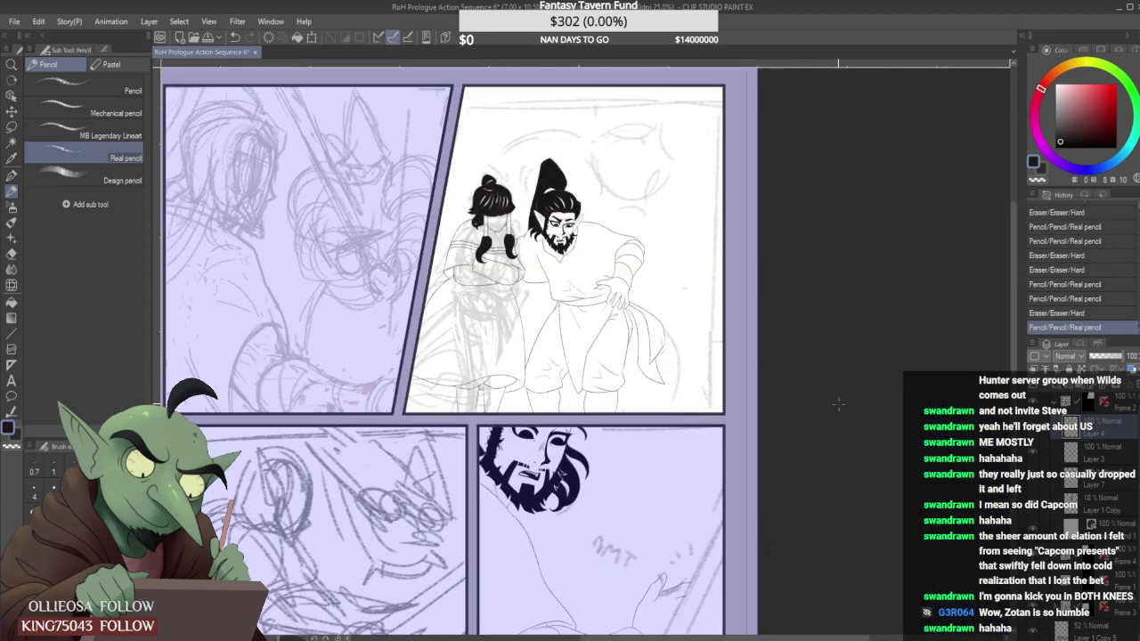
Draw a curved fold and an angular fold on the crossed-arms figure's outer sleeve, between the striped bands and the sleeve opening.
scroll(471, 251, up, 5)
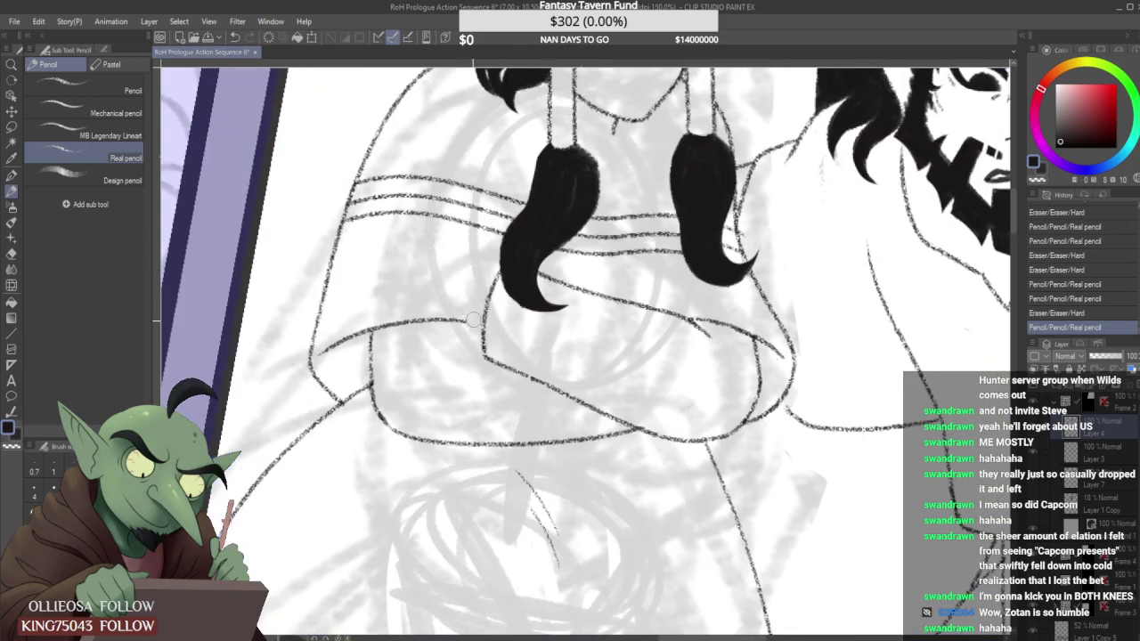
mouse_move(473, 318)
mouse_down()
mouse_move(413, 286)
mouse_move(474, 338)
mouse_move(419, 269)
mouse_move(419, 295)
mouse_move(454, 311)
mouse_move(430, 287)
mouse_move(436, 313)
mouse_move(409, 296)
mouse_up()
scroll(436, 297, down, 1)
scroll(432, 292, down, 1)
scroll(428, 286, down, 1)
scroll(434, 279, up, 2)
mouse_move(431, 284)
mouse_down()
mouse_move(406, 267)
mouse_move(415, 272)
mouse_up()
scroll(464, 267, down, 3)
key(ctrl+plus)
key(ctrl+plus)
key(ctrl+plus)
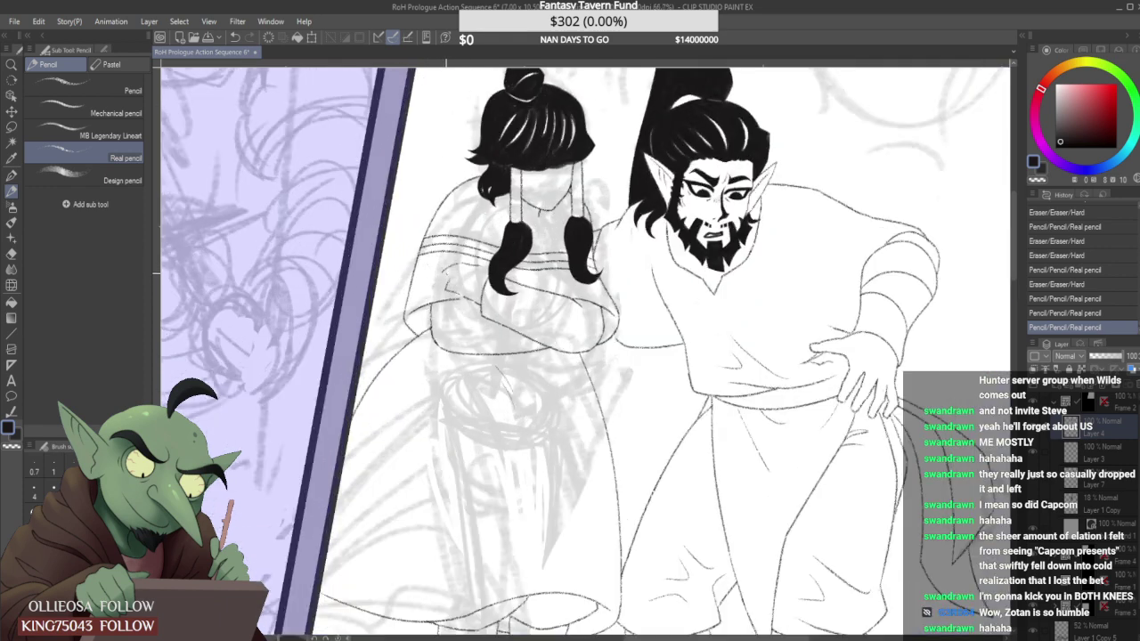
key(ctrl+plus)
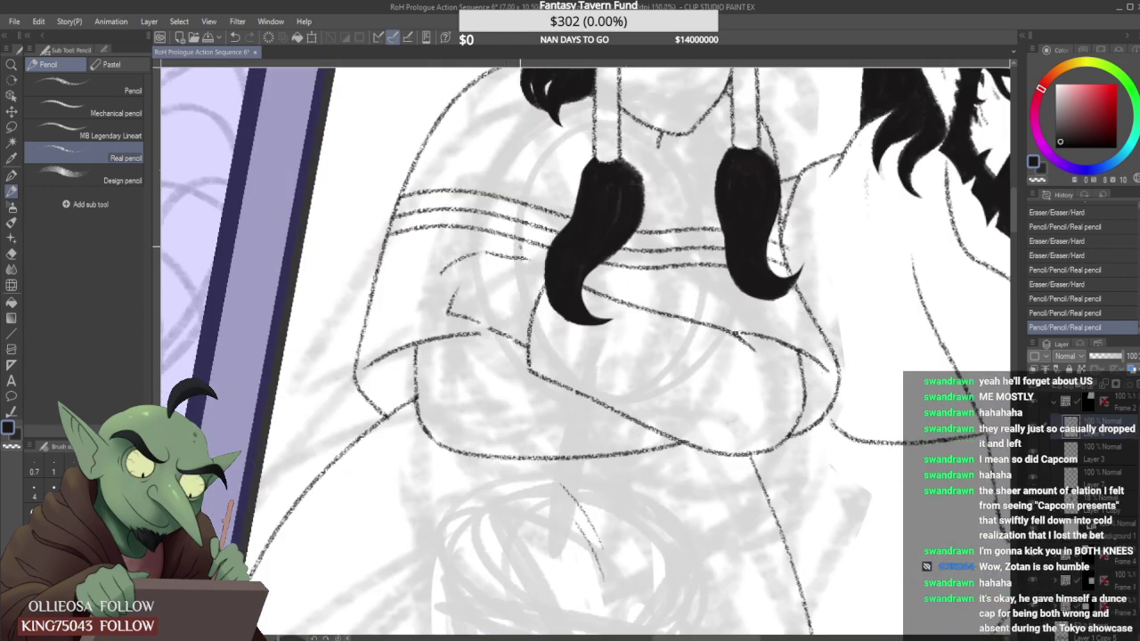
Erase the angular fold on the outer sleeve and join the sleeve opening's upper edge to the crossing forearm.
drag(517, 258, 526, 263)
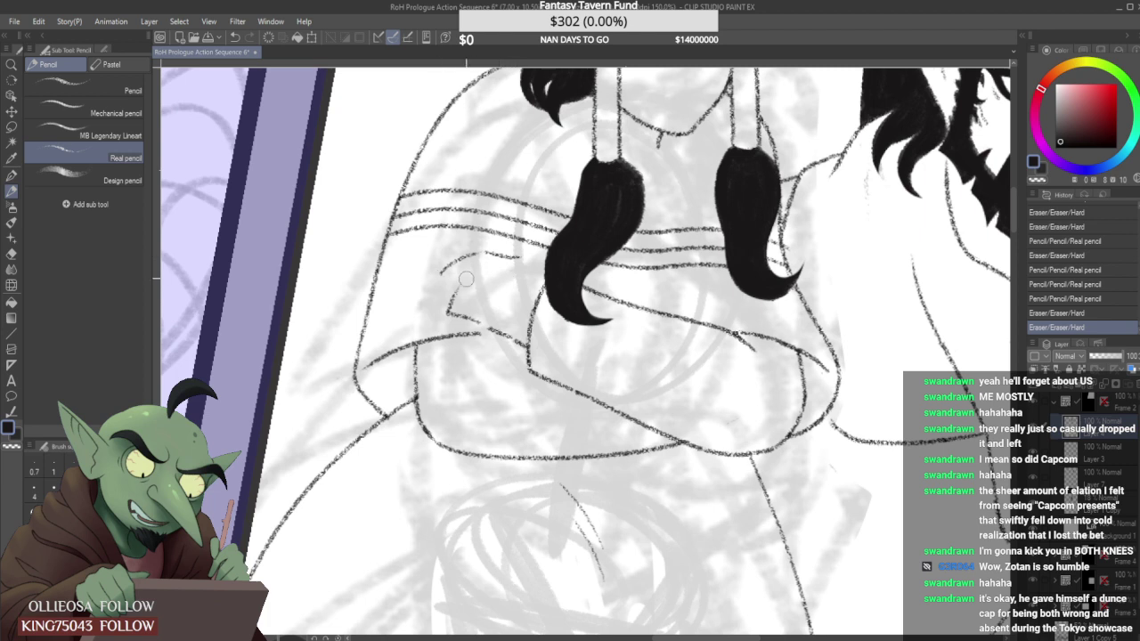
mouse_move(465, 291)
mouse_down()
mouse_move(456, 313)
mouse_move(479, 315)
mouse_move(469, 328)
mouse_move(504, 316)
mouse_up()
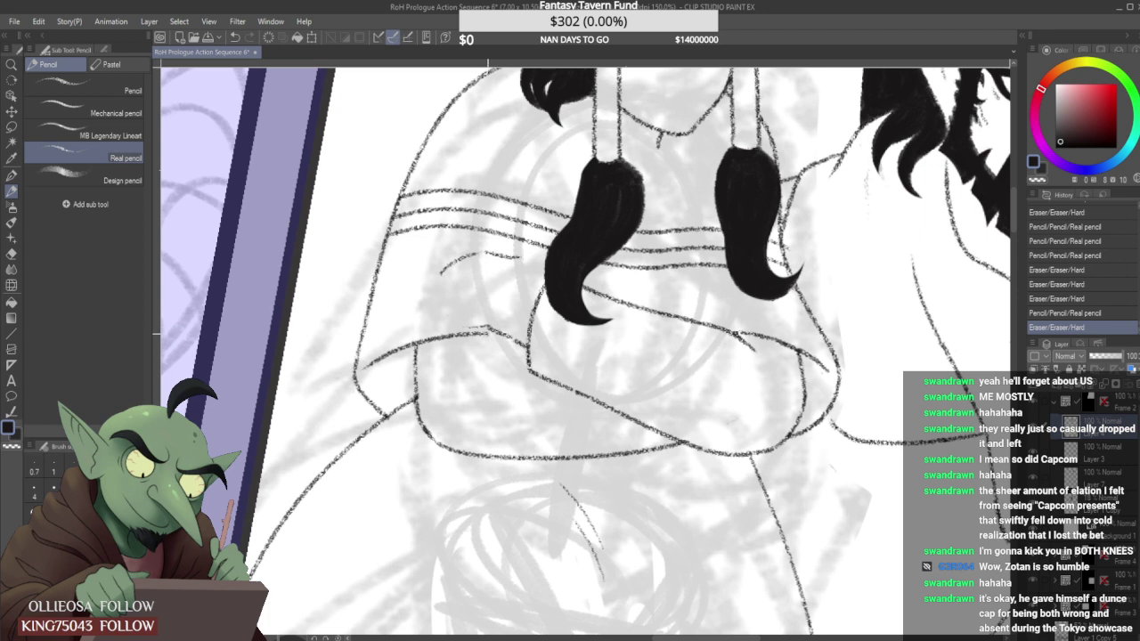
drag(488, 327, 485, 328)
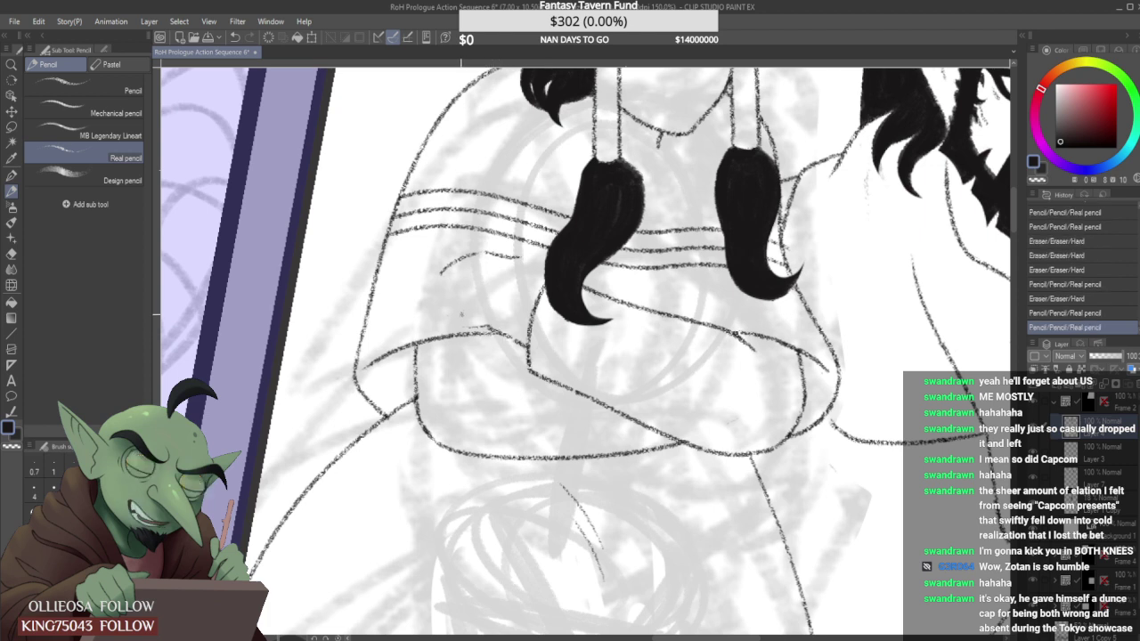
Erase the curved fold on the crossed-arms figure's outer sleeve and draw the hand's upper edge below the striped bands.
drag(491, 310, 475, 312)
mouse_move(442, 267)
mouse_down()
mouse_move(475, 255)
mouse_move(443, 259)
mouse_move(429, 288)
mouse_up()
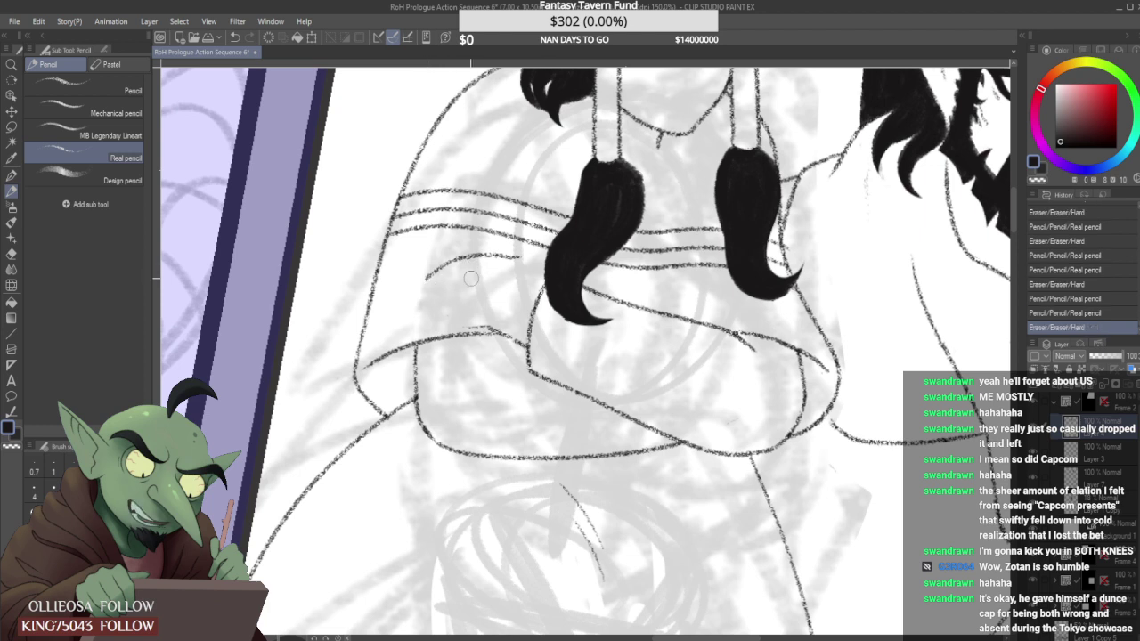
mouse_move(428, 278)
mouse_down()
mouse_move(485, 257)
mouse_move(523, 256)
mouse_up()
drag(443, 258, 522, 254)
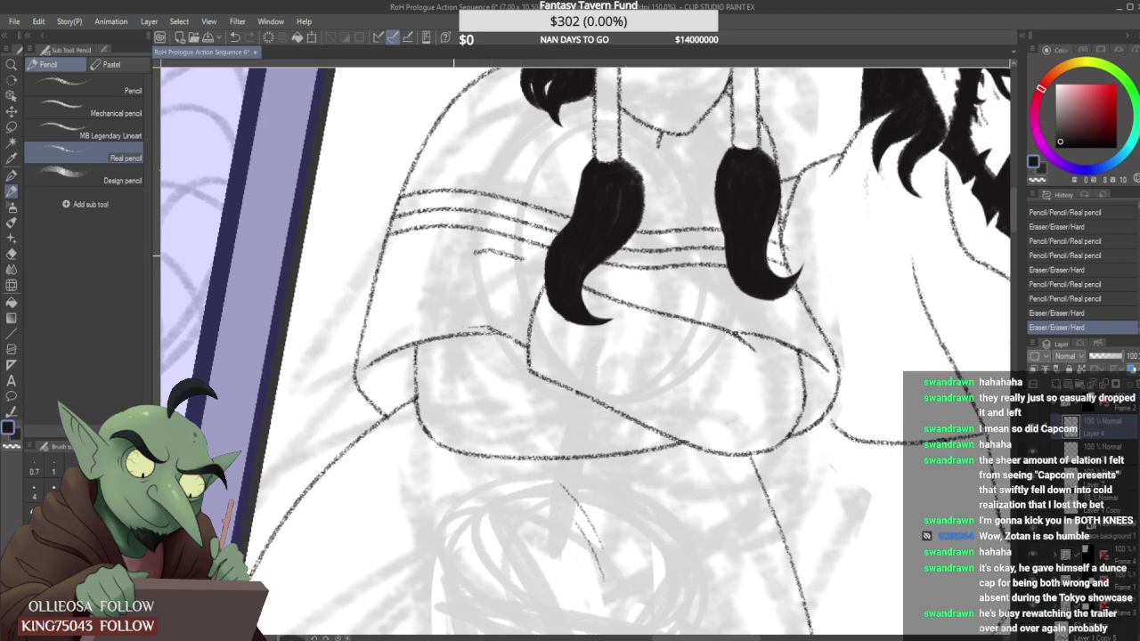
mouse_move(444, 250)
mouse_down()
mouse_move(455, 248)
mouse_move(429, 272)
mouse_move(460, 244)
mouse_up()
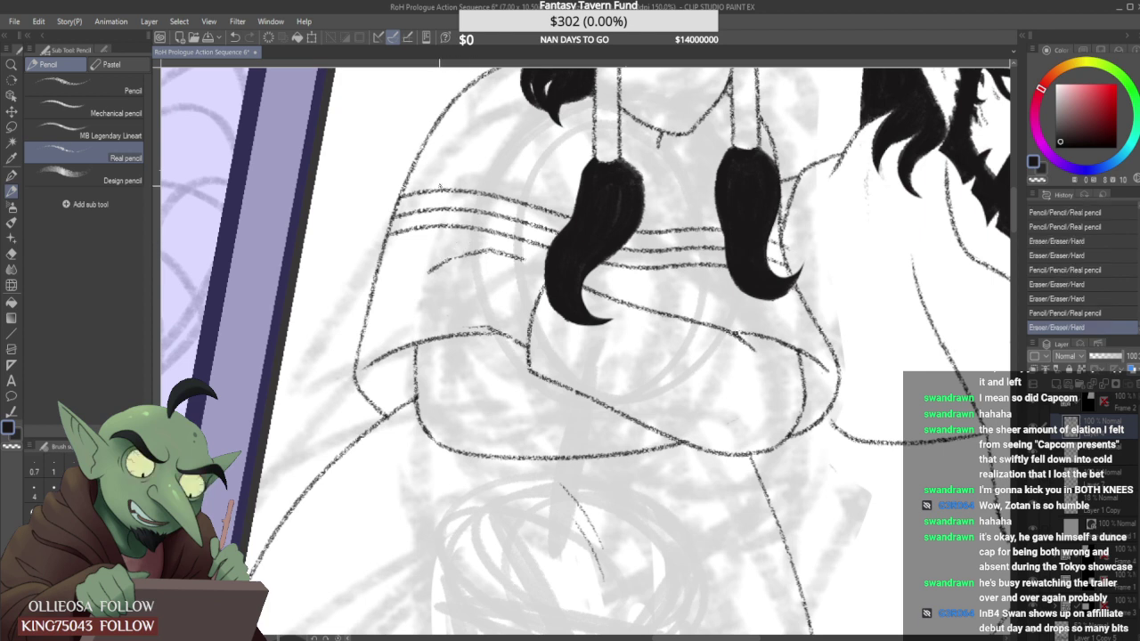
drag(453, 258, 490, 250)
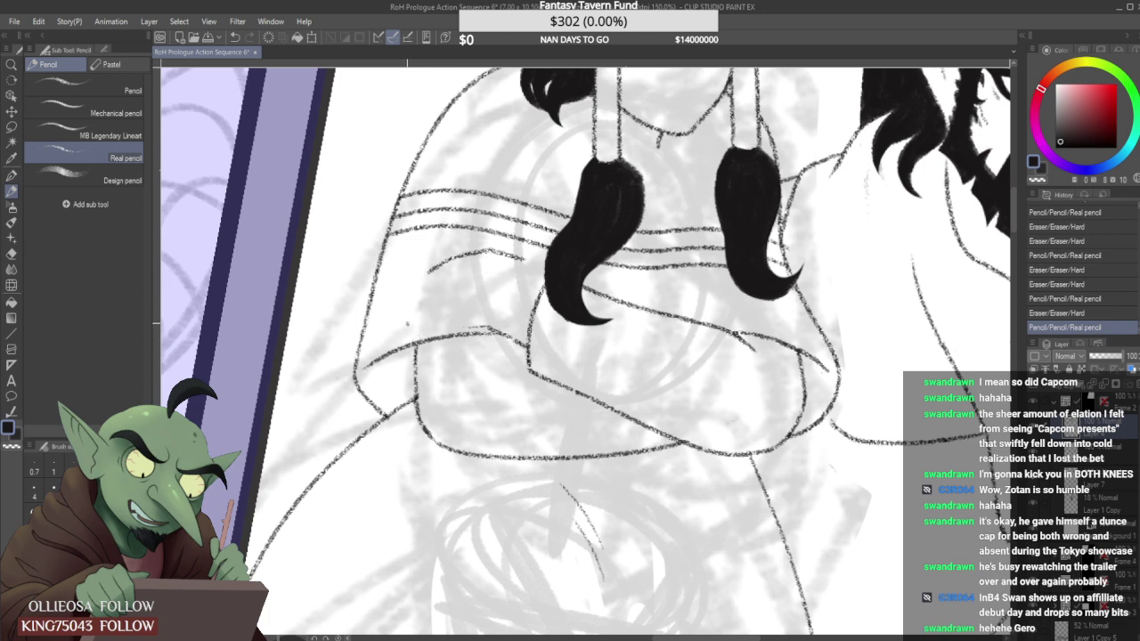
mouse_move(431, 273)
mouse_down()
mouse_move(469, 267)
mouse_move(435, 275)
mouse_up()
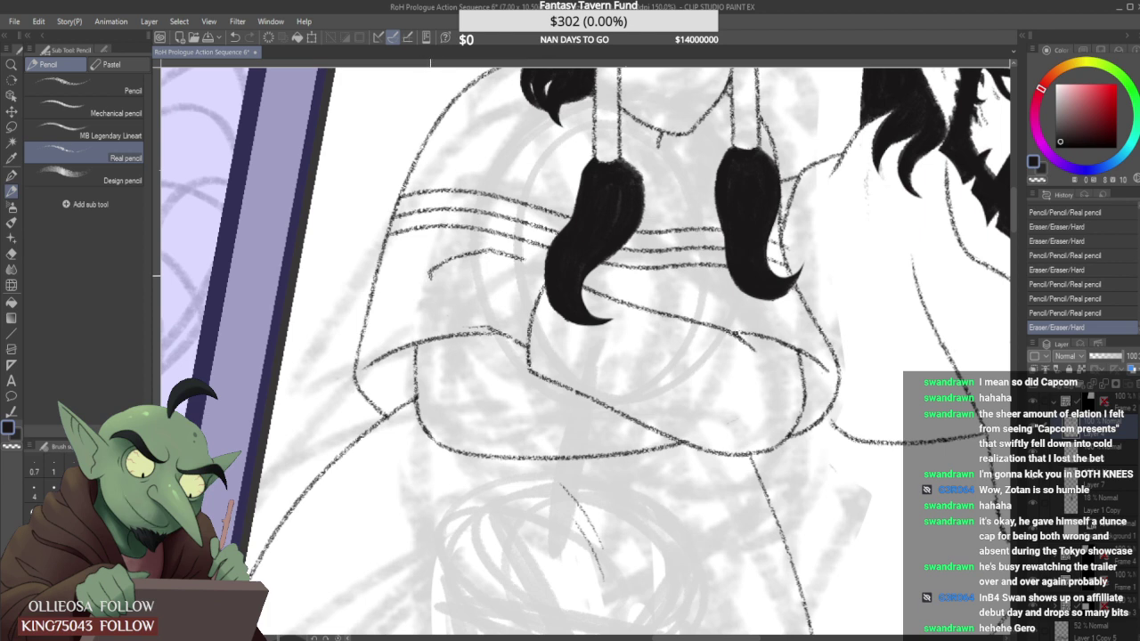
Draw the separate fingers of the crossed-arms figure's hand gripping the outer sleeve, one below the other.
mouse_move(430, 276)
mouse_down()
mouse_move(488, 259)
mouse_move(463, 277)
mouse_up()
click(488, 259)
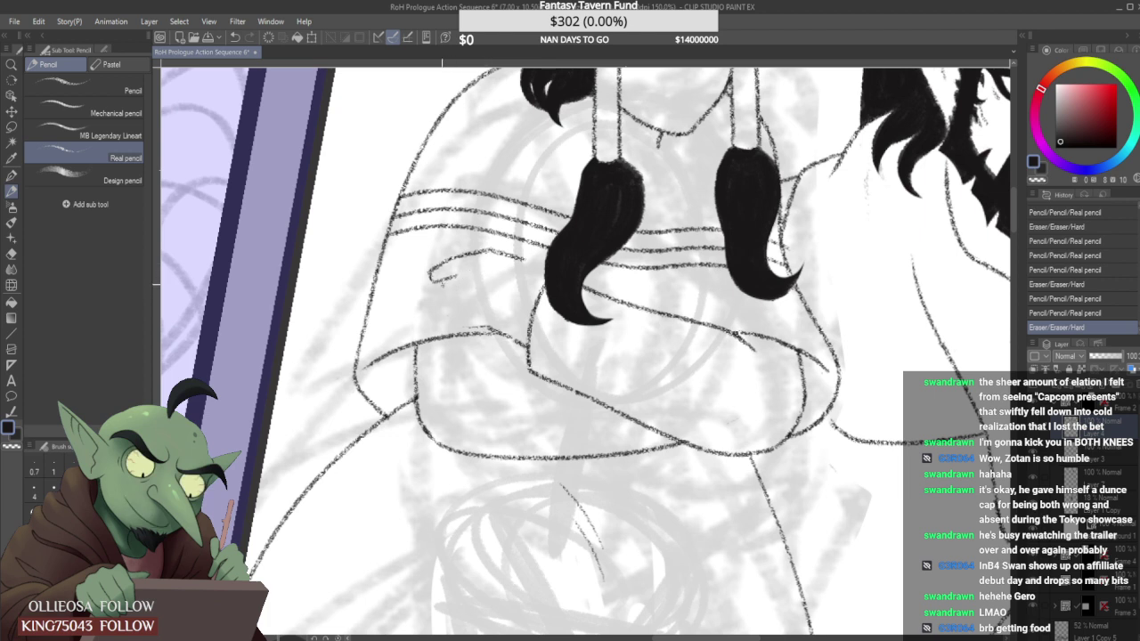
mouse_move(475, 270)
mouse_down()
mouse_move(455, 281)
mouse_move(489, 266)
mouse_move(460, 296)
mouse_up()
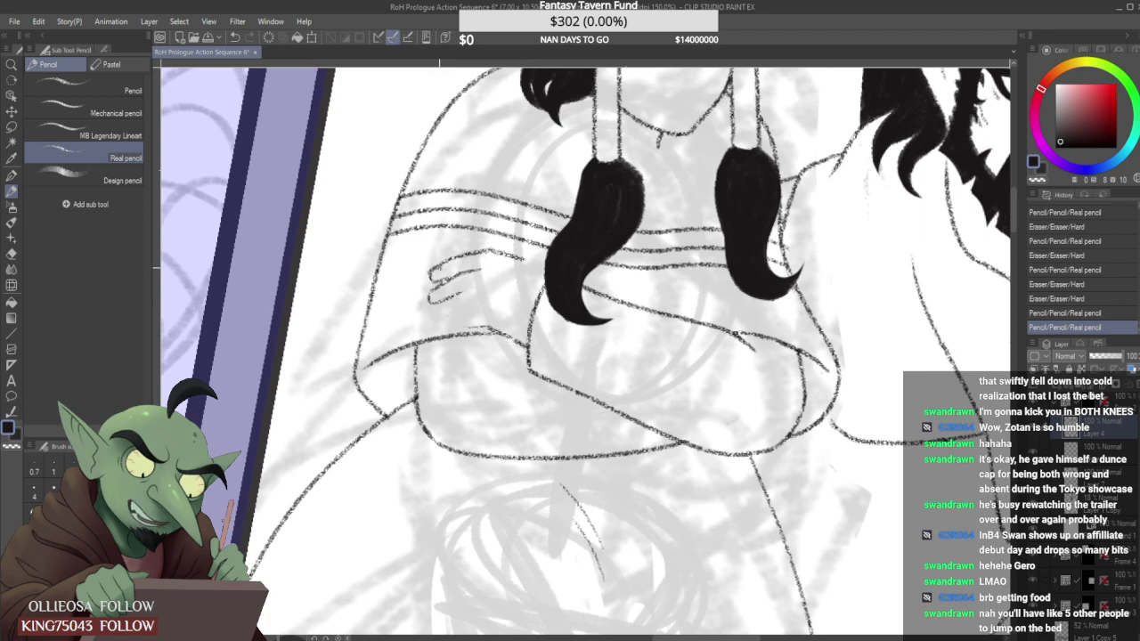
mouse_move(471, 291)
mouse_down()
mouse_move(441, 303)
mouse_move(500, 282)
mouse_move(477, 292)
mouse_move(491, 285)
mouse_move(491, 268)
mouse_move(479, 299)
mouse_move(449, 301)
mouse_move(440, 314)
mouse_move(450, 317)
mouse_move(440, 316)
mouse_up()
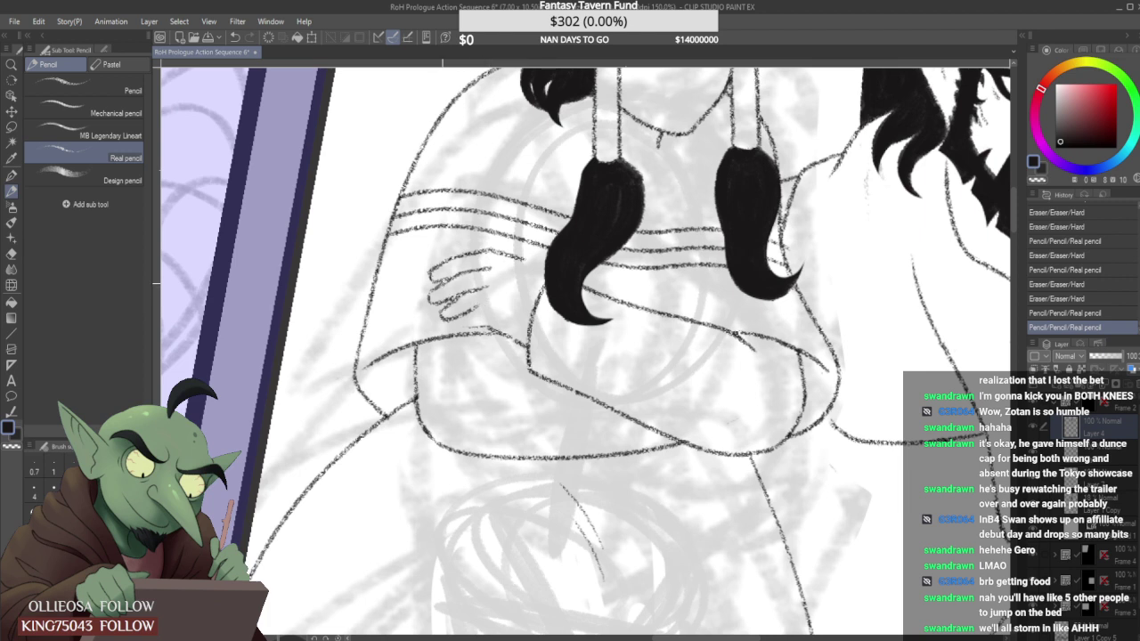
Lasso the drawn hand, rotate it slightly clockwise, and clear the selection.
key(m)
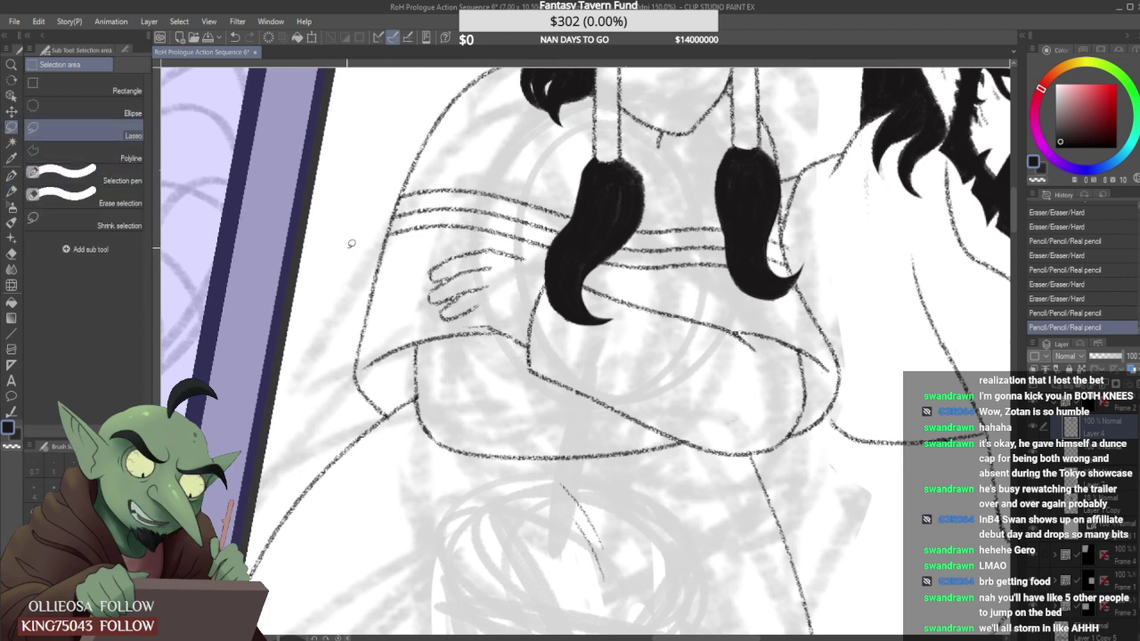
mouse_move(487, 308)
mouse_down()
mouse_move(434, 258)
mouse_move(498, 244)
mouse_move(504, 304)
mouse_up()
key(ctrl+t)
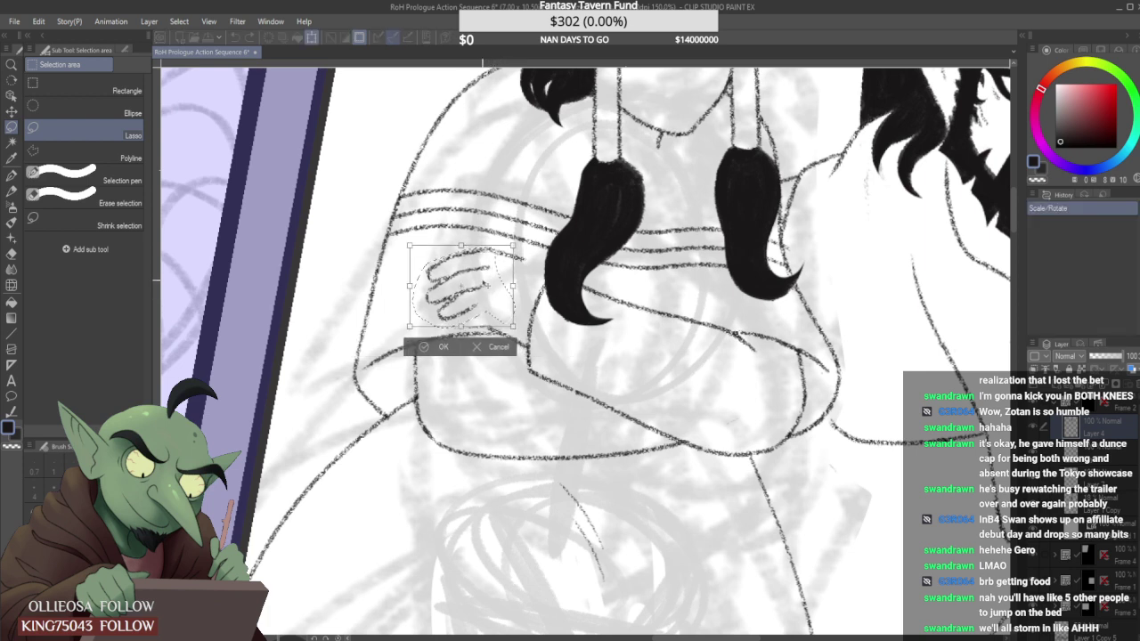
drag(534, 262, 493, 285)
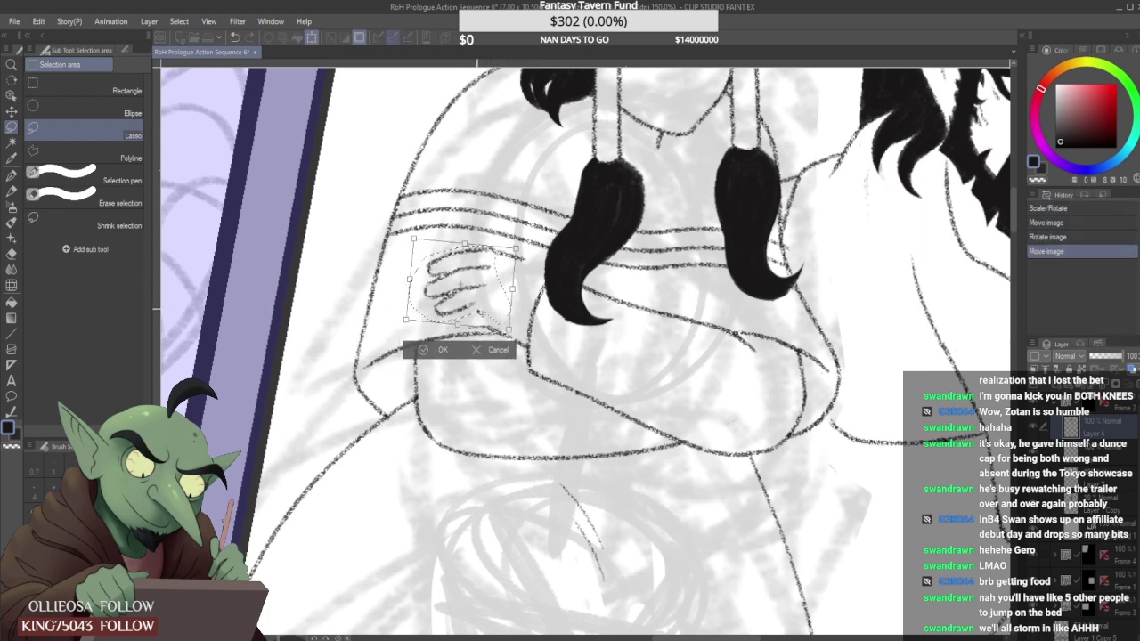
click(443, 351)
key(ctrl+d)
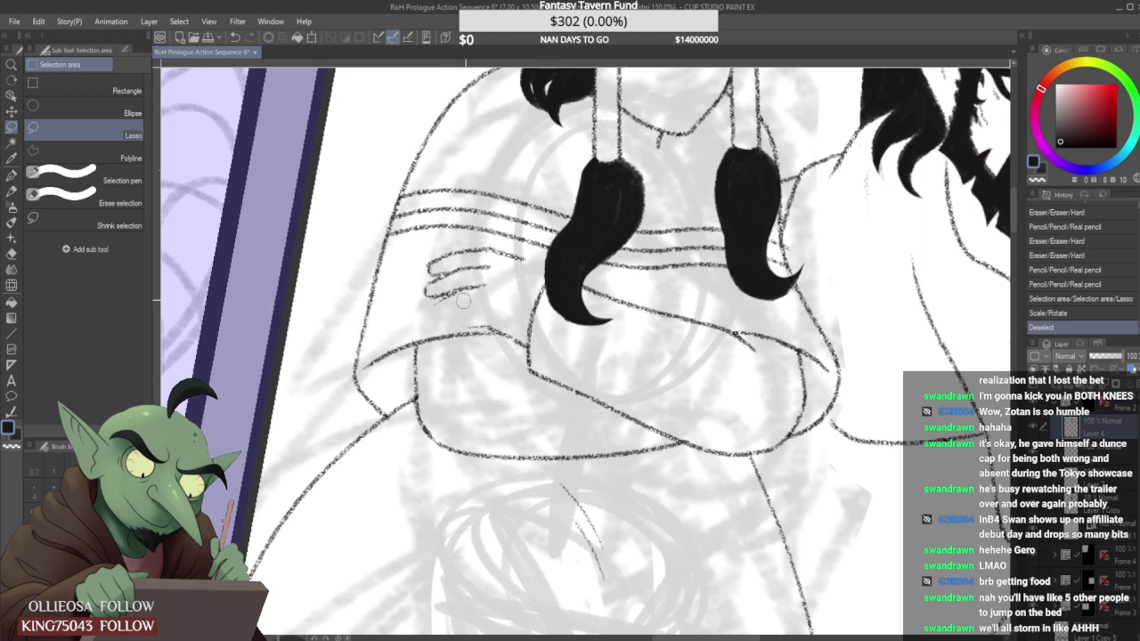
Erase the hand's lowest finger and redraw the lower fingers with the Real pencil down to the sleeve opening's edge.
drag(458, 303, 451, 304)
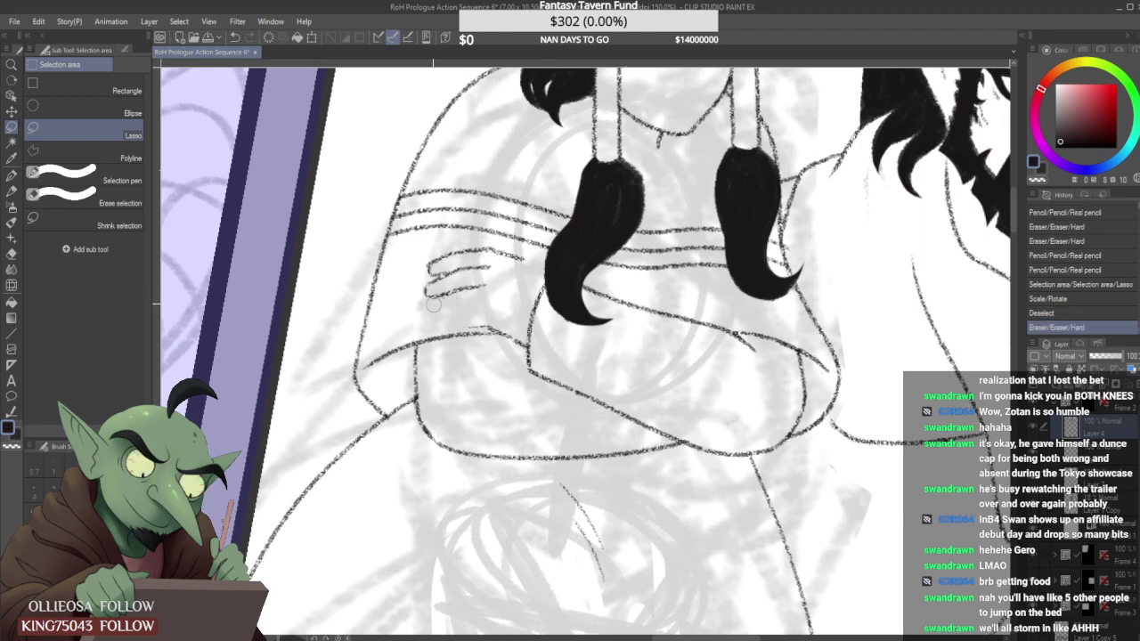
drag(421, 262, 419, 266)
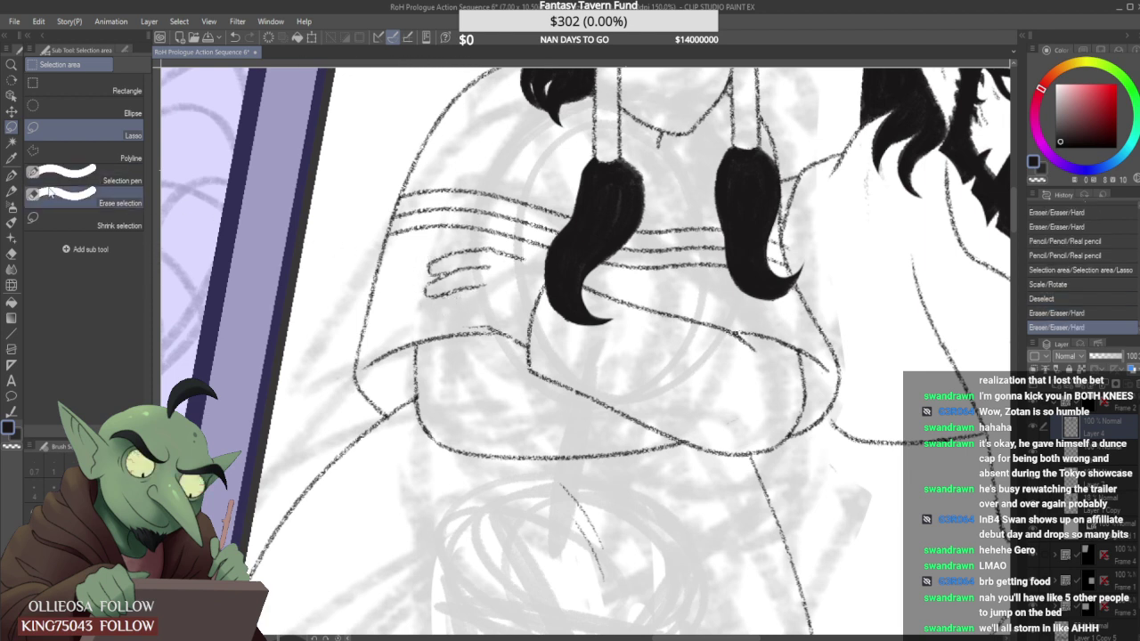
click(11, 191)
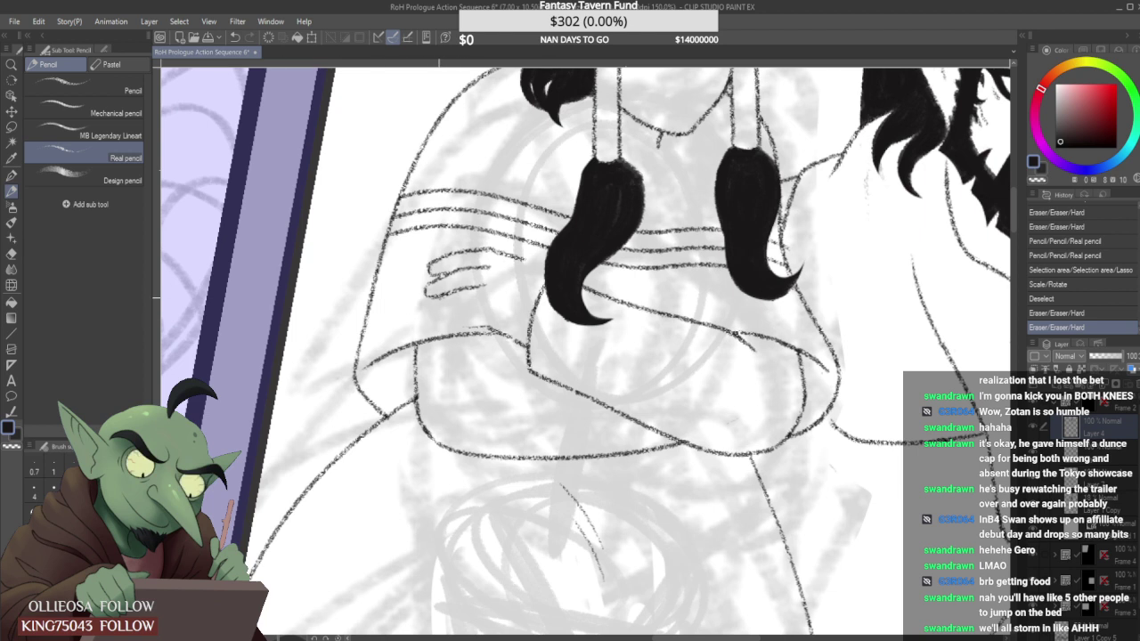
mouse_move(435, 300)
mouse_down()
mouse_move(437, 312)
mouse_move(487, 304)
mouse_move(445, 324)
mouse_move(468, 333)
mouse_move(433, 321)
mouse_move(446, 334)
mouse_move(475, 329)
mouse_move(442, 339)
mouse_move(490, 329)
mouse_up()
scroll(450, 335, up, 1)
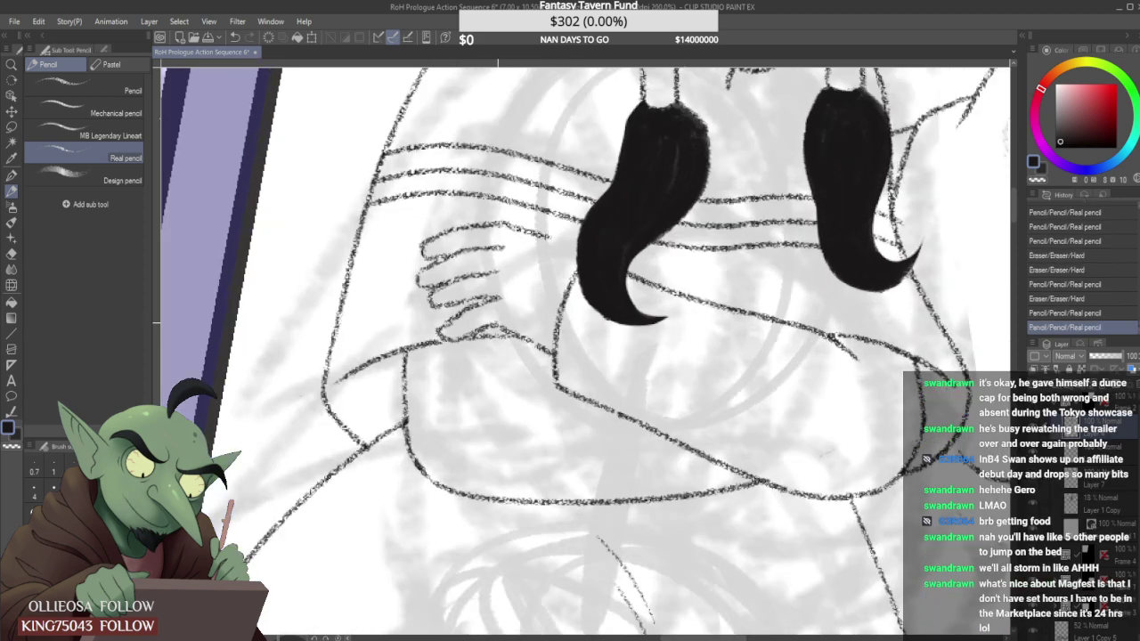
Erase the little finger's tip and redraw it with a rounded end resting on the sleeve opening's edge.
scroll(495, 318, down, 4)
scroll(482, 319, up, 6)
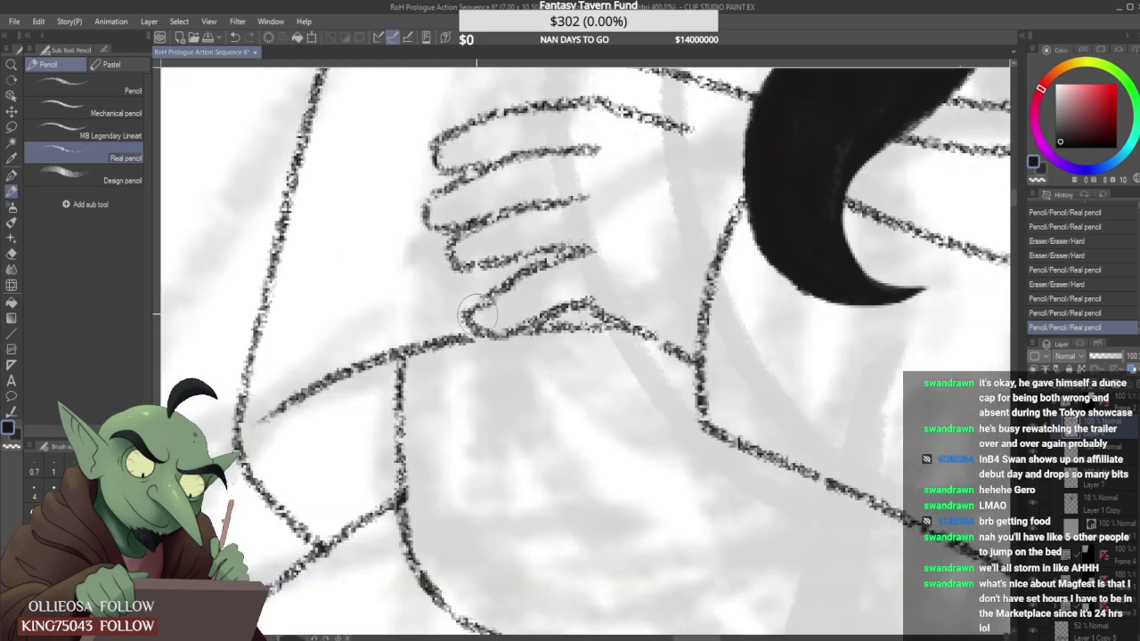
drag(477, 313, 485, 313)
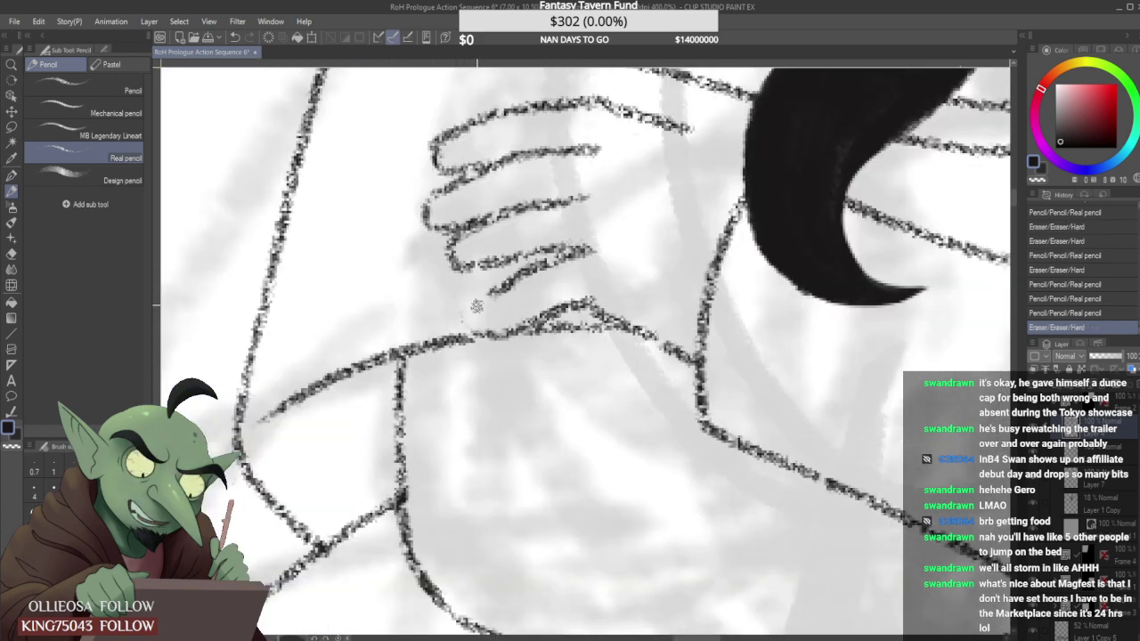
mouse_move(507, 281)
mouse_down()
mouse_move(459, 325)
mouse_move(508, 335)
mouse_up()
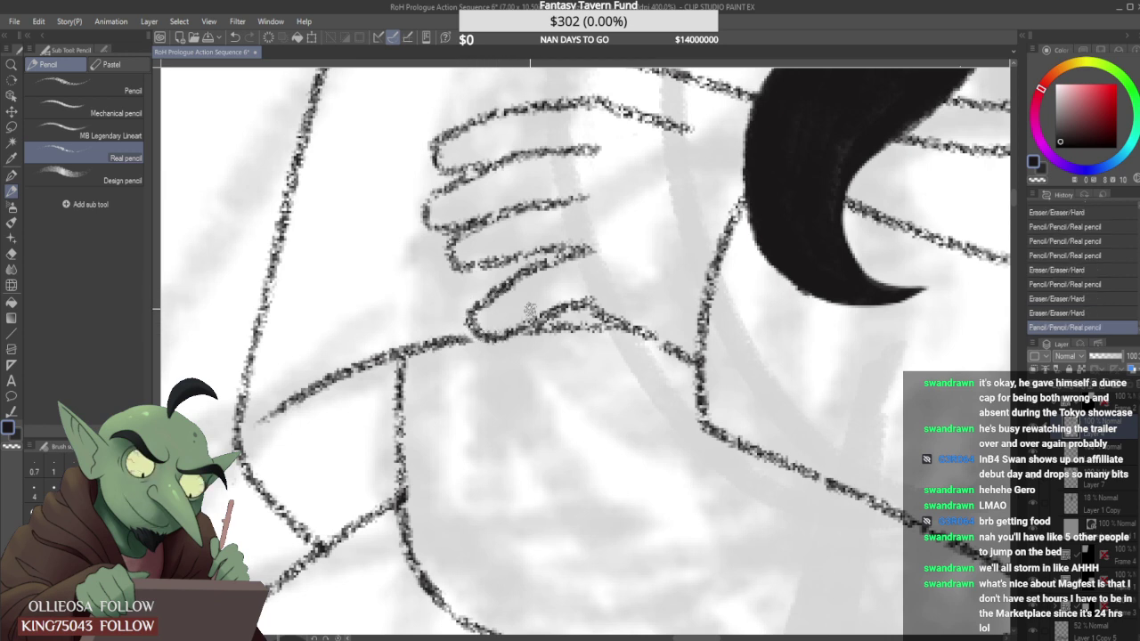
Erase the tips of the second and third fingers and redraw both fingers longer across the outer sleeve.
drag(470, 253, 448, 262)
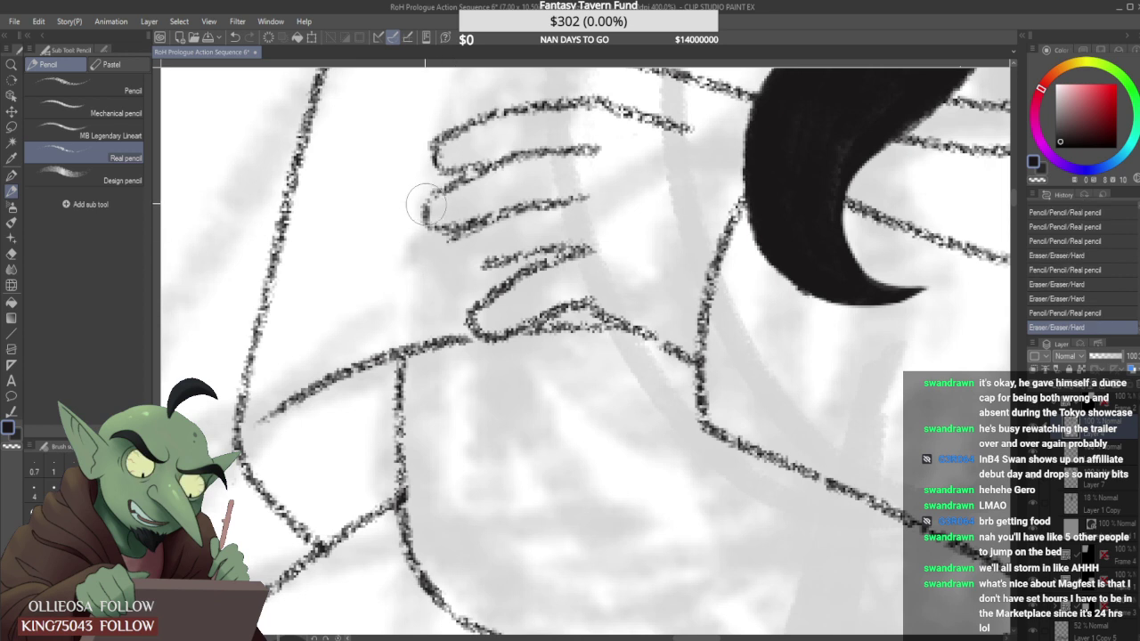
mouse_move(425, 206)
mouse_down()
mouse_move(407, 219)
mouse_move(423, 230)
mouse_up()
mouse_move(456, 181)
mouse_down()
mouse_move(394, 218)
mouse_move(398, 248)
mouse_move(468, 230)
mouse_move(450, 282)
mouse_move(512, 258)
mouse_move(433, 273)
mouse_move(485, 269)
mouse_move(588, 228)
mouse_up()
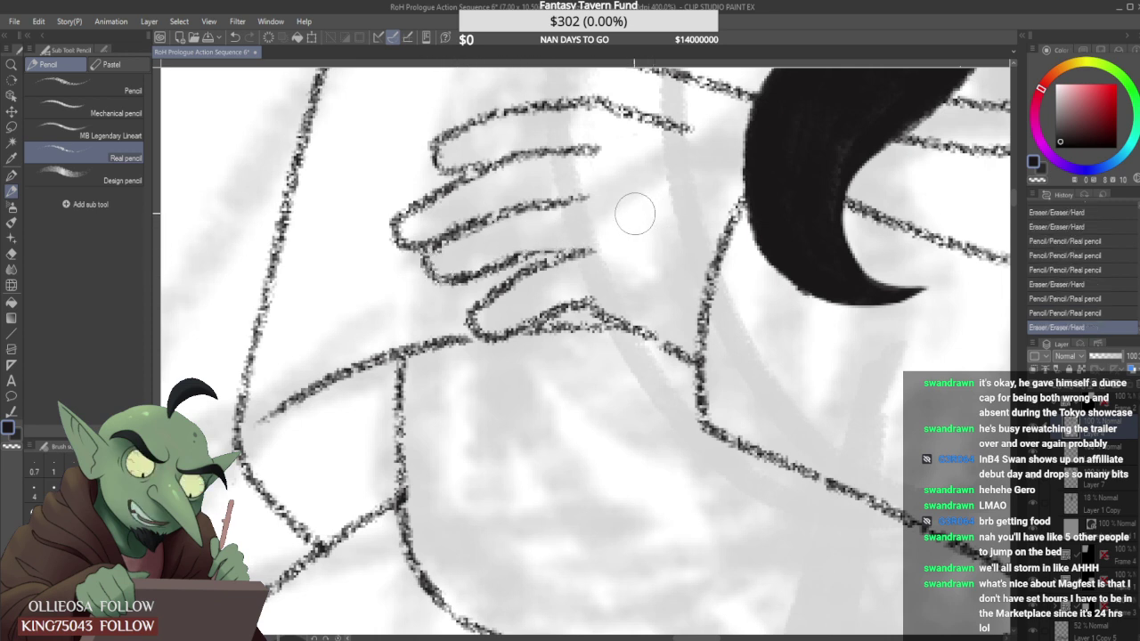
drag(517, 260, 579, 246)
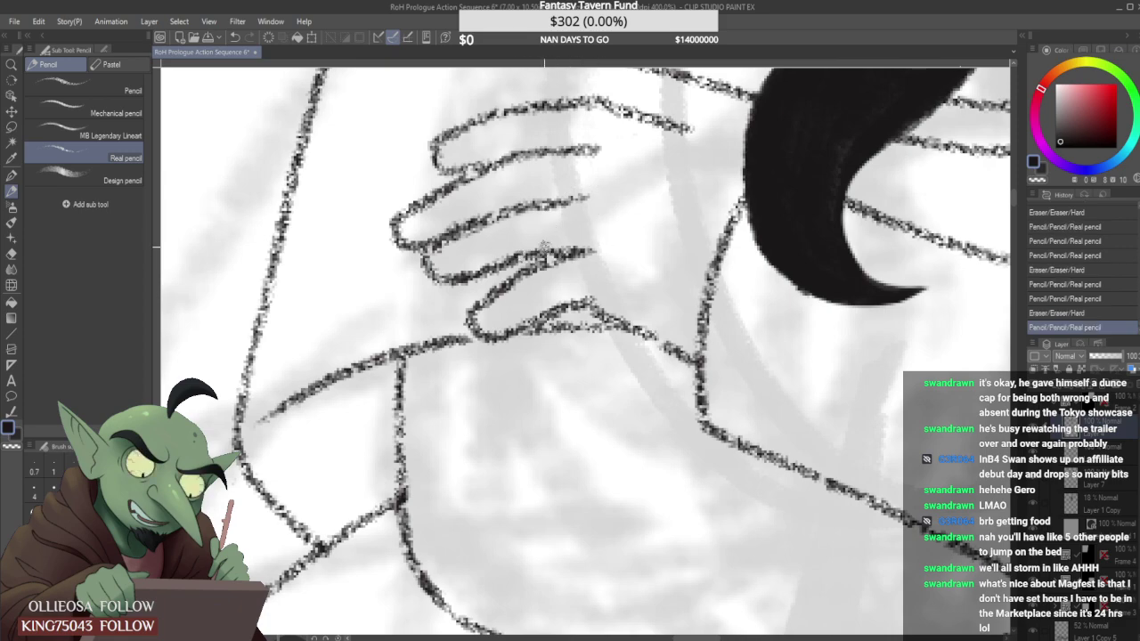
Erase the little finger's lower edge and redraw it from the fingertip up to the wrist line.
scroll(477, 259, down, 8)
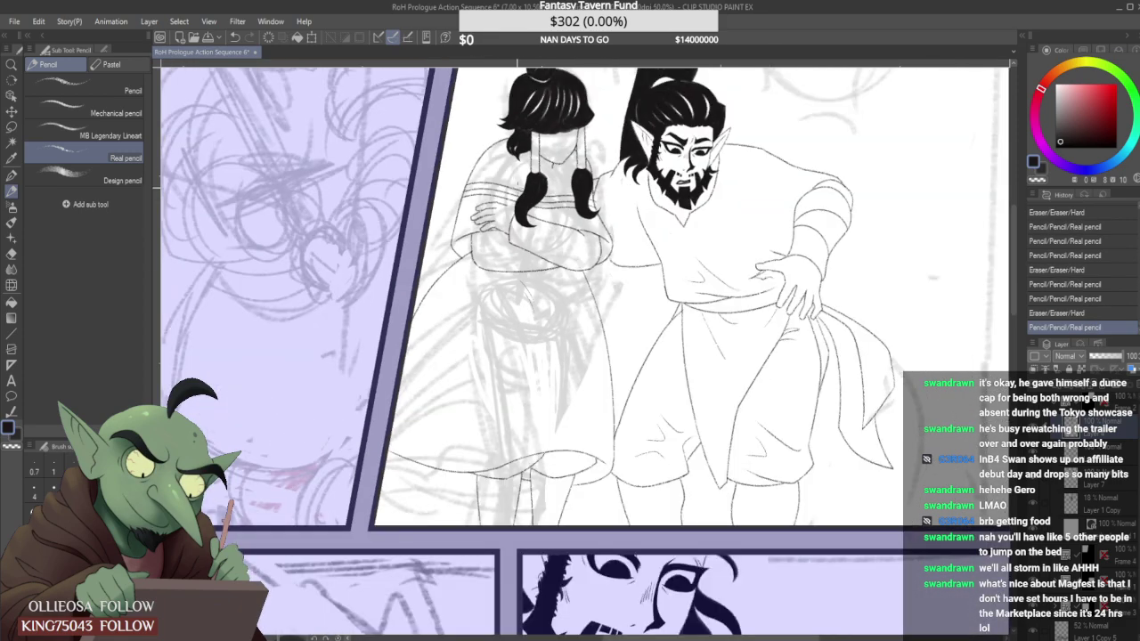
scroll(526, 194, down, 2)
scroll(485, 219, up, 2)
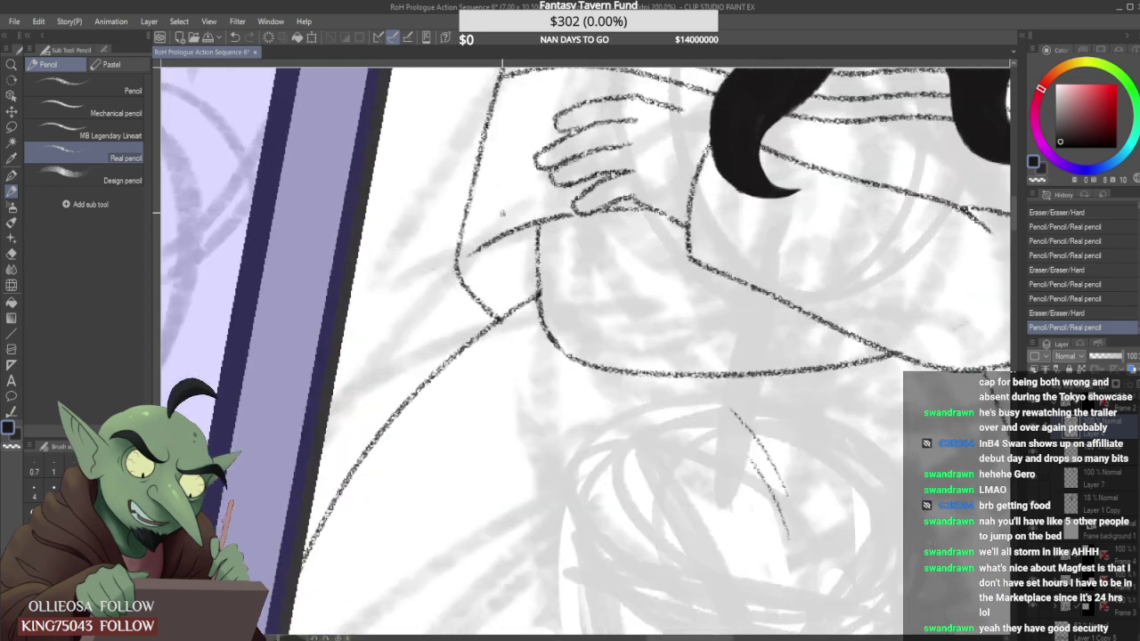
scroll(490, 219, down, 1)
scroll(575, 187, up, 3)
drag(561, 259, 631, 227)
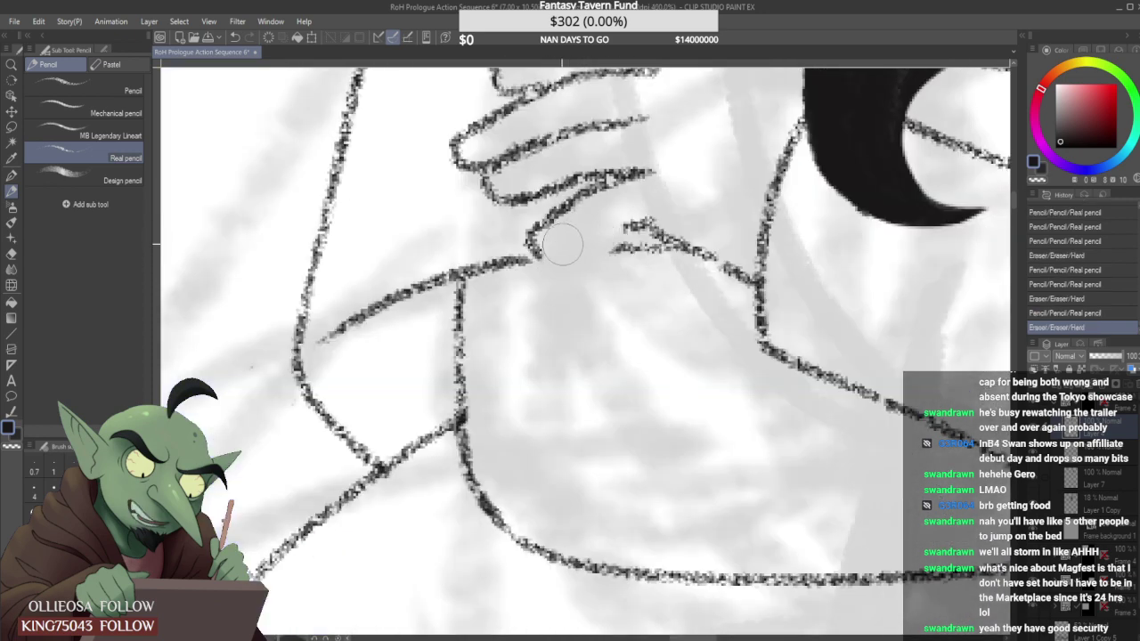
drag(534, 242, 566, 252)
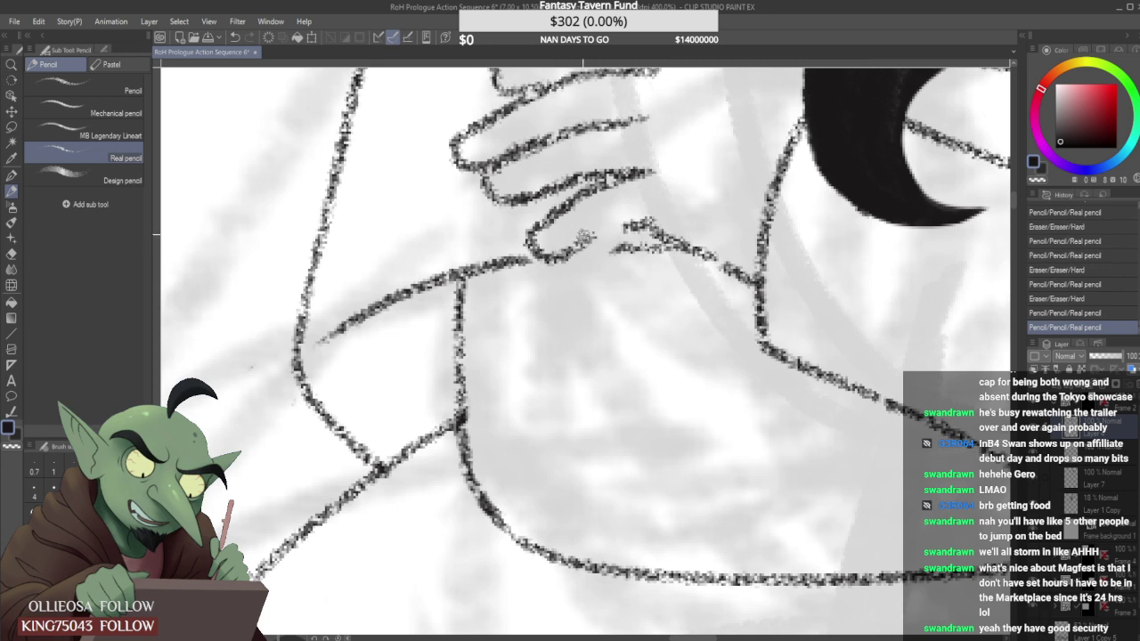
drag(590, 239, 657, 219)
mouse_move(579, 266)
mouse_down()
mouse_move(612, 214)
mouse_move(627, 244)
mouse_move(504, 265)
mouse_move(466, 305)
mouse_move(524, 260)
mouse_move(467, 293)
mouse_move(476, 313)
mouse_move(452, 315)
mouse_move(449, 305)
mouse_move(510, 325)
mouse_move(512, 313)
mouse_move(522, 321)
mouse_move(607, 298)
mouse_up()
Refine the lower edge of the third finger just above the little finger.
scroll(561, 259, down, 6)
scroll(585, 225, up, 4)
scroll(524, 260, up, 2)
scroll(537, 252, down, 4)
scroll(521, 312, up, 2)
scroll(518, 314, up, 2)
scroll(535, 309, down, 3)
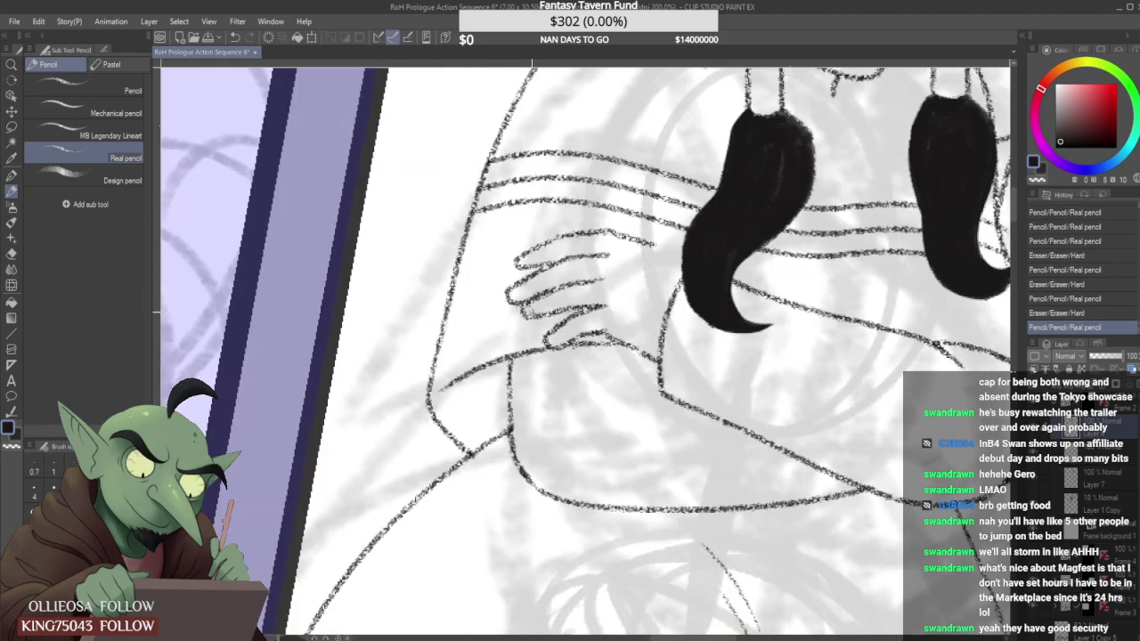
scroll(561, 312, down, 2)
scroll(561, 312, up, 3)
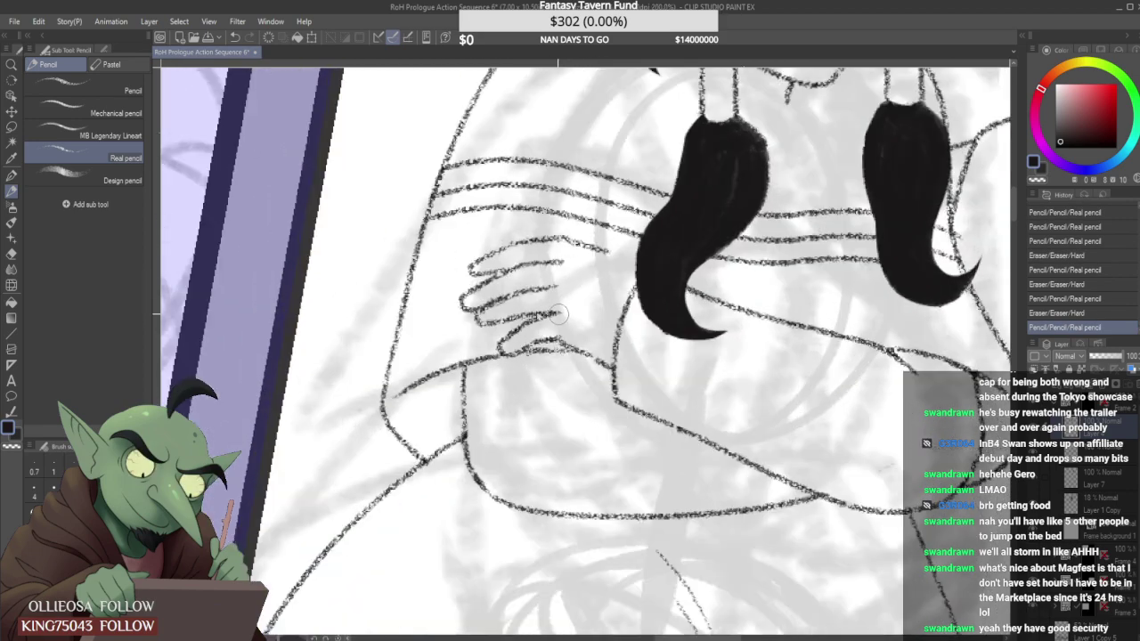
scroll(563, 311, up, 2)
mouse_move(524, 326)
mouse_down()
mouse_move(504, 353)
mouse_move(536, 324)
mouse_up()
Touch up the uppermost finger's top edge around the knuckle, below the sleeve's striped bands.
scroll(558, 308, down, 6)
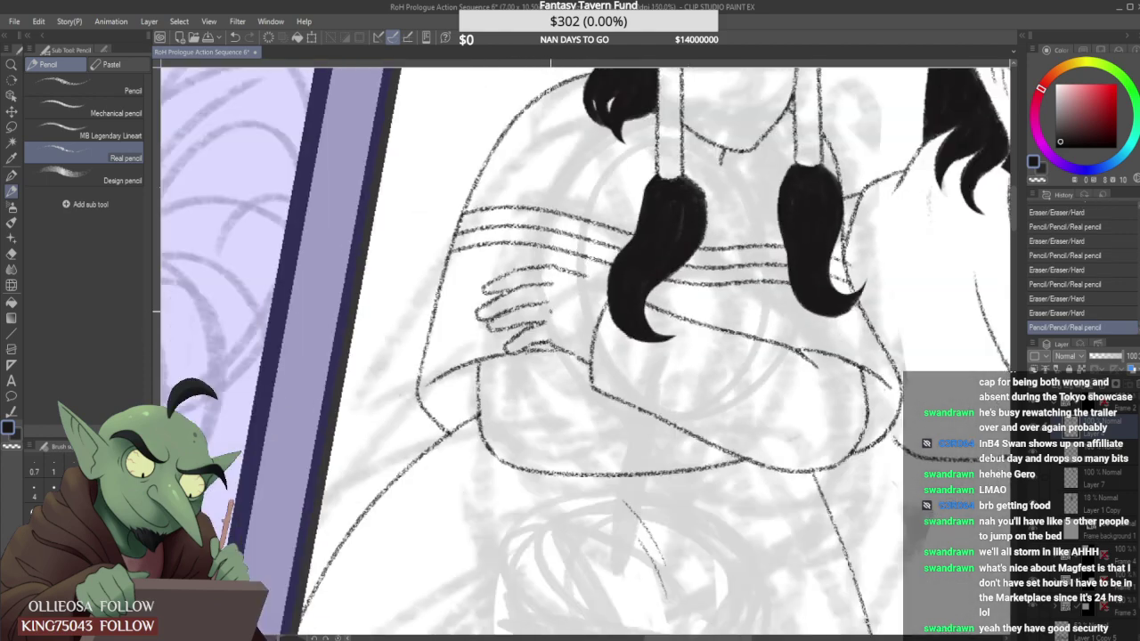
scroll(548, 290, up, 4)
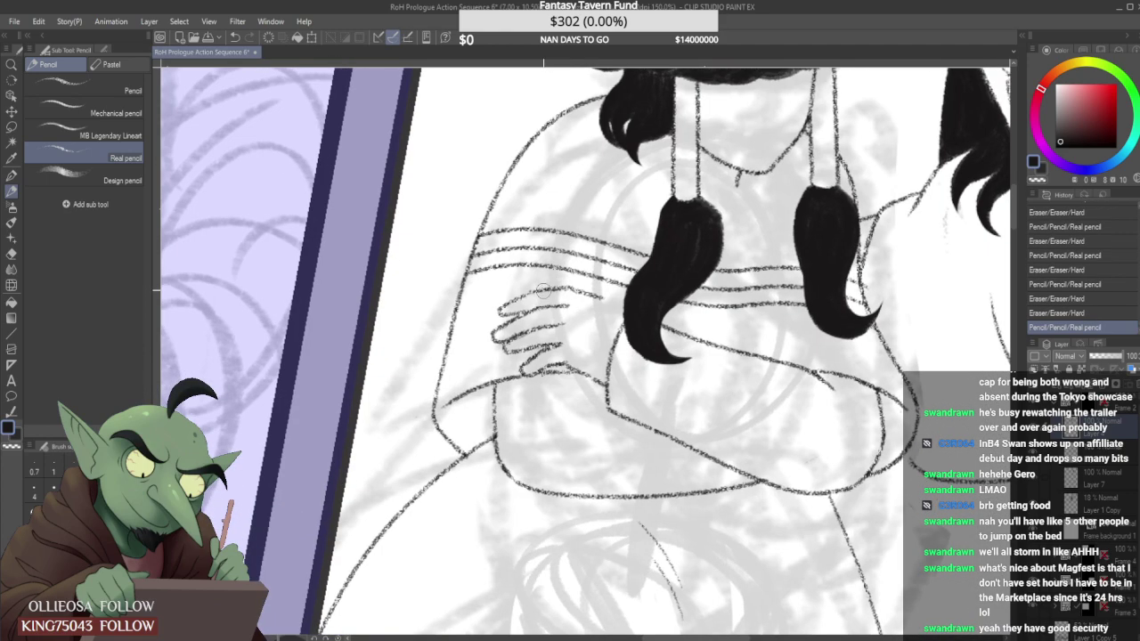
scroll(542, 290, up, 1)
scroll(534, 292, up, 2)
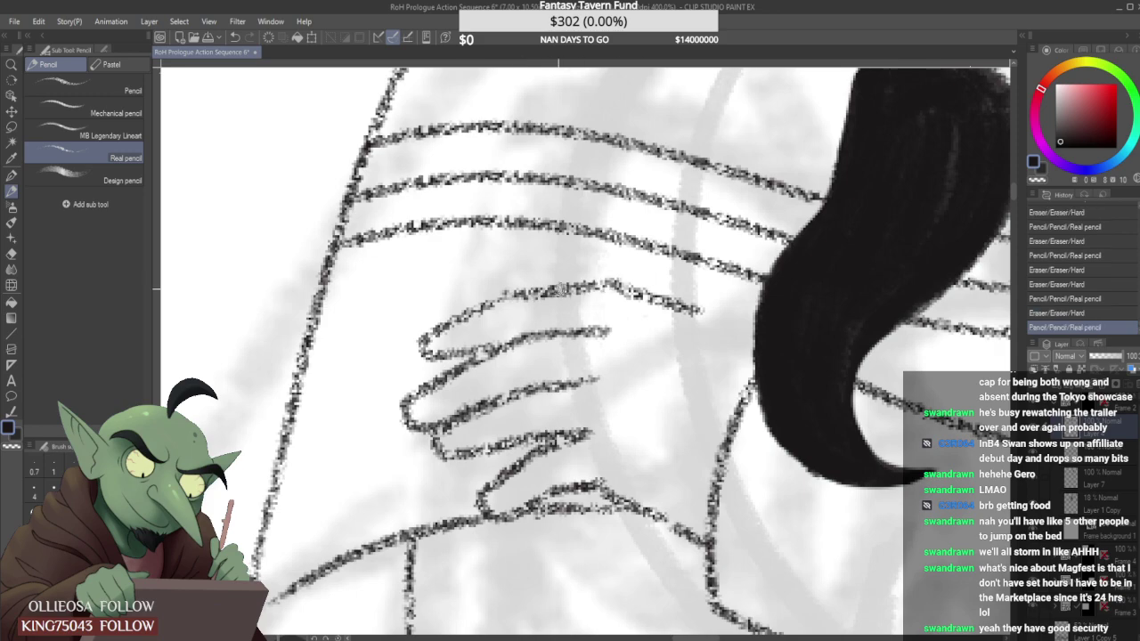
scroll(539, 291, down, 4)
scroll(562, 297, up, 4)
mouse_move(556, 277)
mouse_down()
mouse_move(551, 315)
mouse_move(554, 284)
mouse_move(612, 293)
mouse_up()
scroll(631, 295, down, 6)
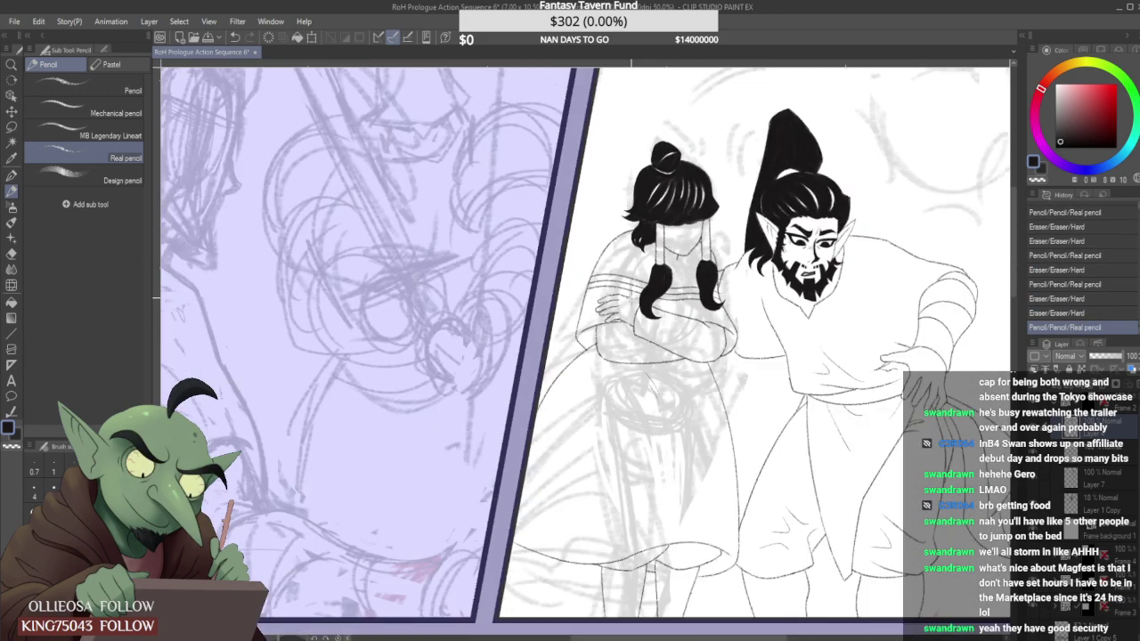
Strengthen the little finger's lower edge where it meets the sleeve opening.
scroll(632, 294, down, 2)
scroll(581, 314, up, 6)
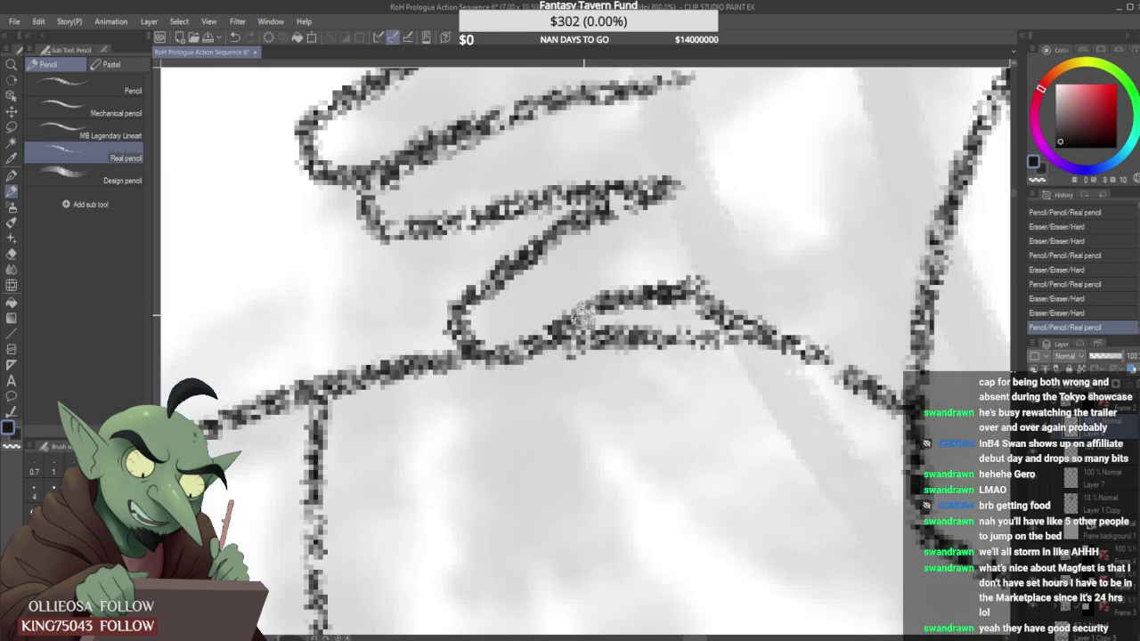
mouse_move(580, 313)
mouse_down()
mouse_move(467, 345)
mouse_move(599, 297)
mouse_move(579, 331)
mouse_move(530, 343)
mouse_up()
scroll(530, 343, down, 4)
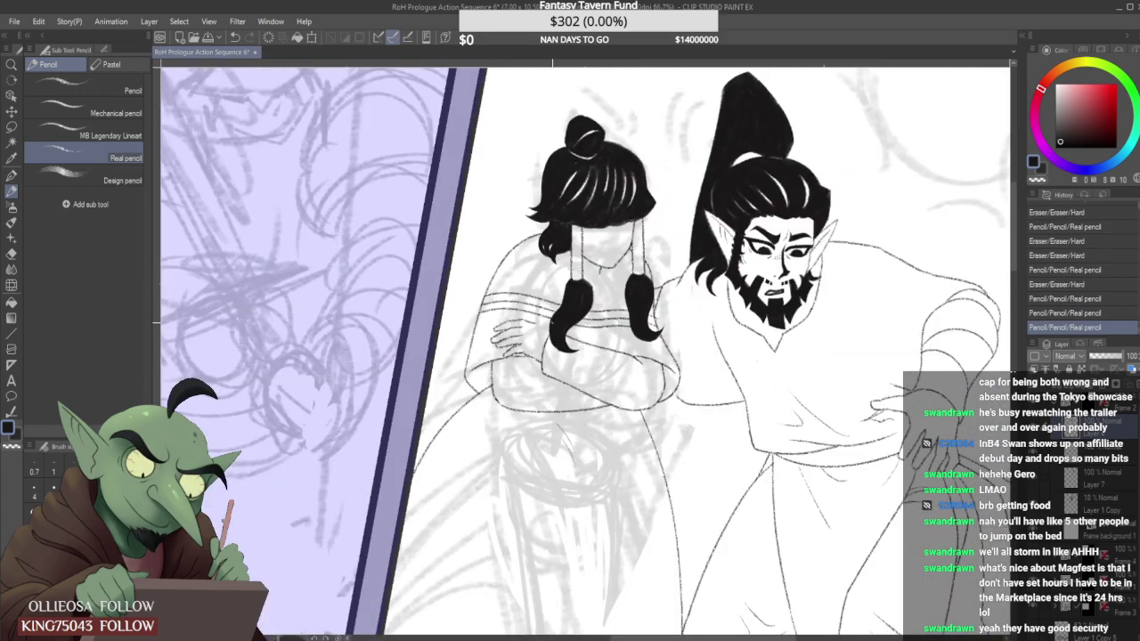
scroll(529, 343, down, 2)
scroll(524, 351, up, 5)
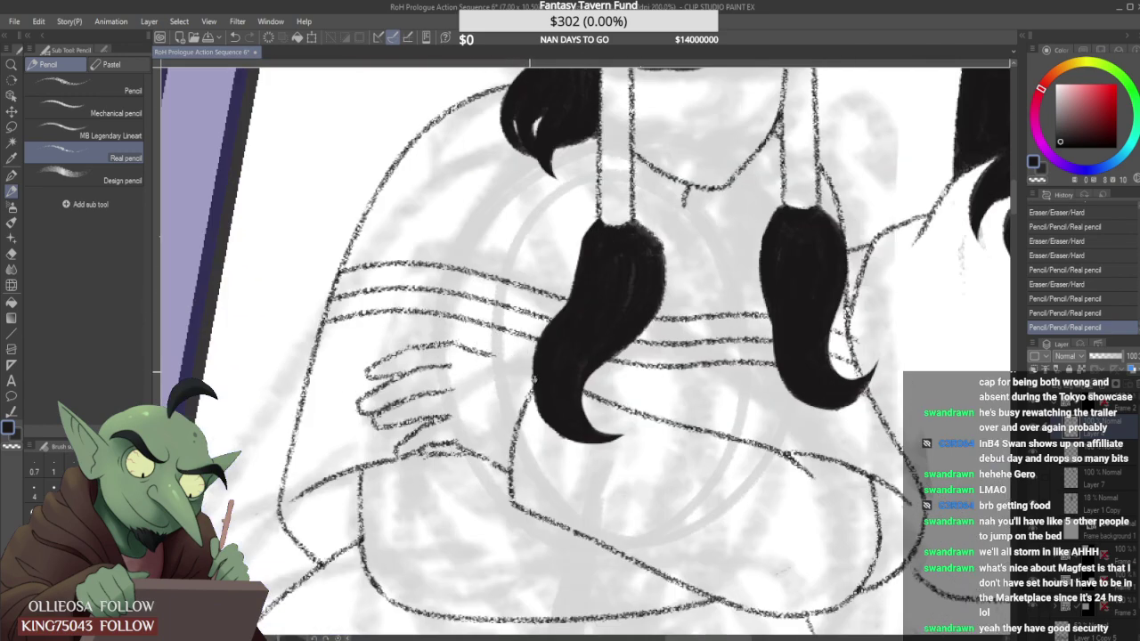
Draw the raised thumb of the gripping hand above the fingers, overlapping the sleeve's striped bands.
mouse_move(533, 367)
mouse_down()
mouse_move(491, 321)
mouse_move(464, 303)
mouse_move(453, 312)
mouse_up()
scroll(472, 321, down, 3)
scroll(474, 307, up, 3)
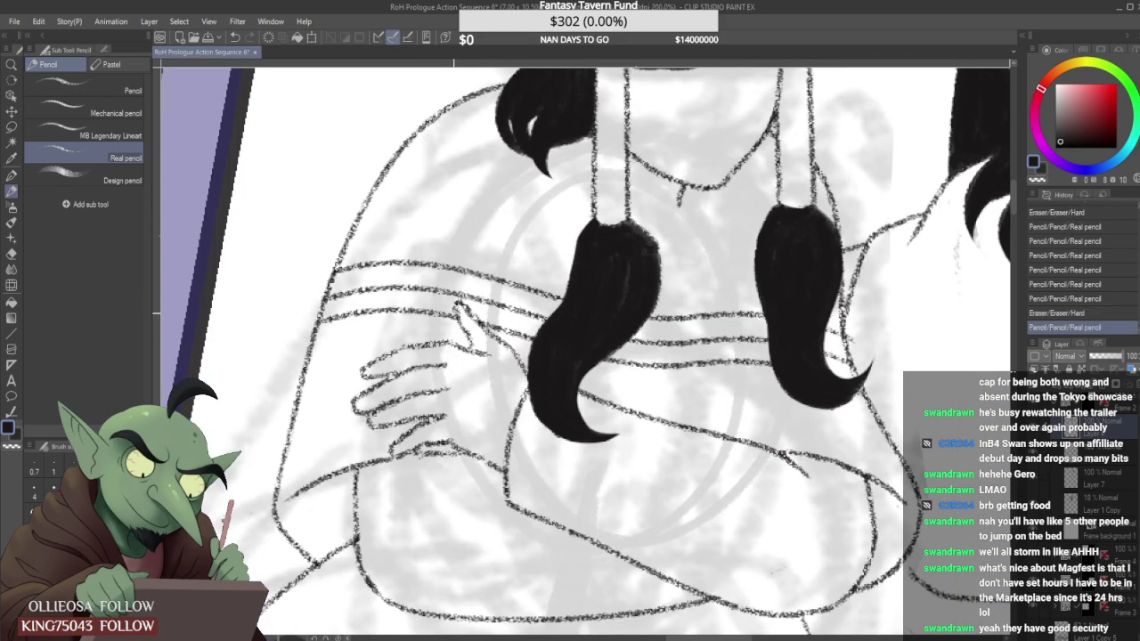
Try a rounded chest contour from the thumb to the crossed forearm, comparing the drawing with and without it.
scroll(459, 302, down, 5)
scroll(474, 290, down, 1)
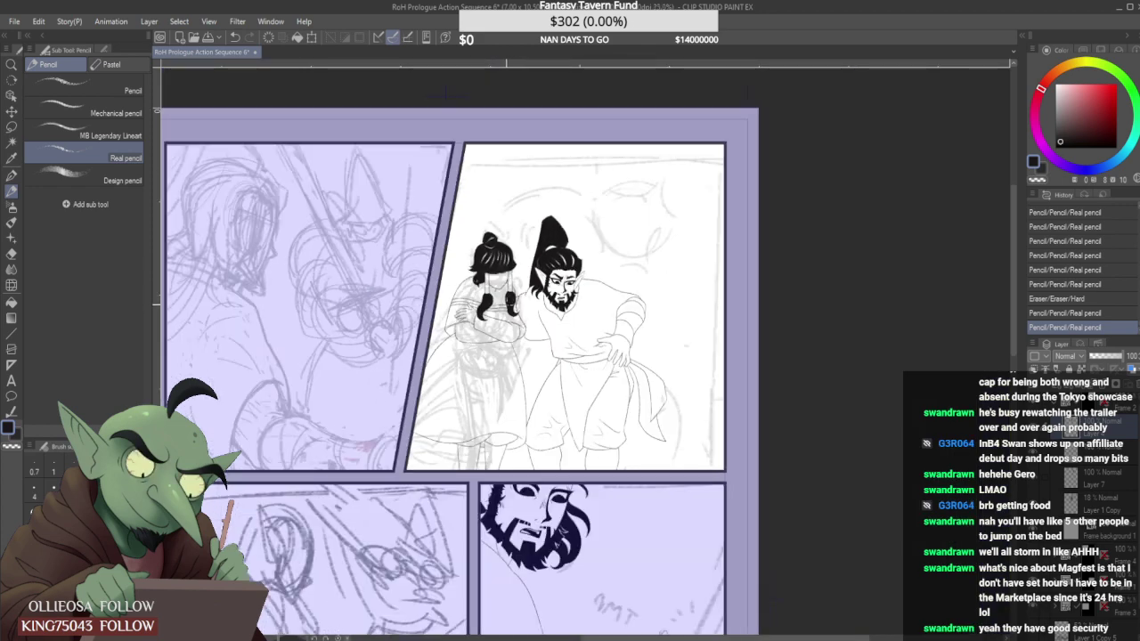
scroll(510, 309, up, 1)
scroll(501, 303, up, 3)
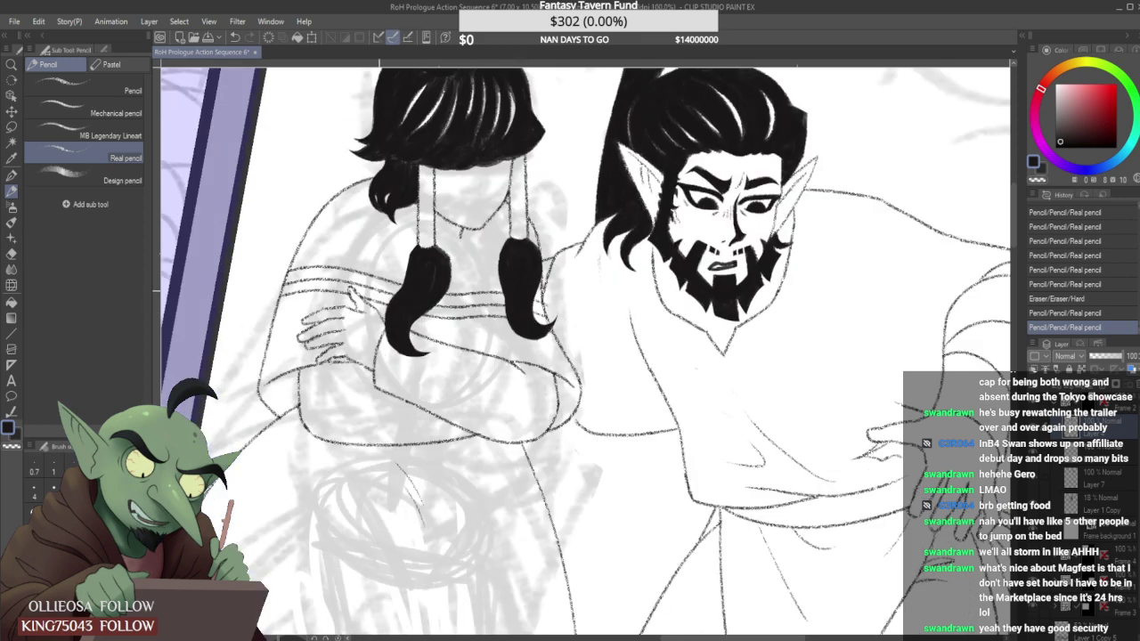
mouse_move(369, 301)
mouse_down()
mouse_move(506, 342)
mouse_move(503, 360)
mouse_up()
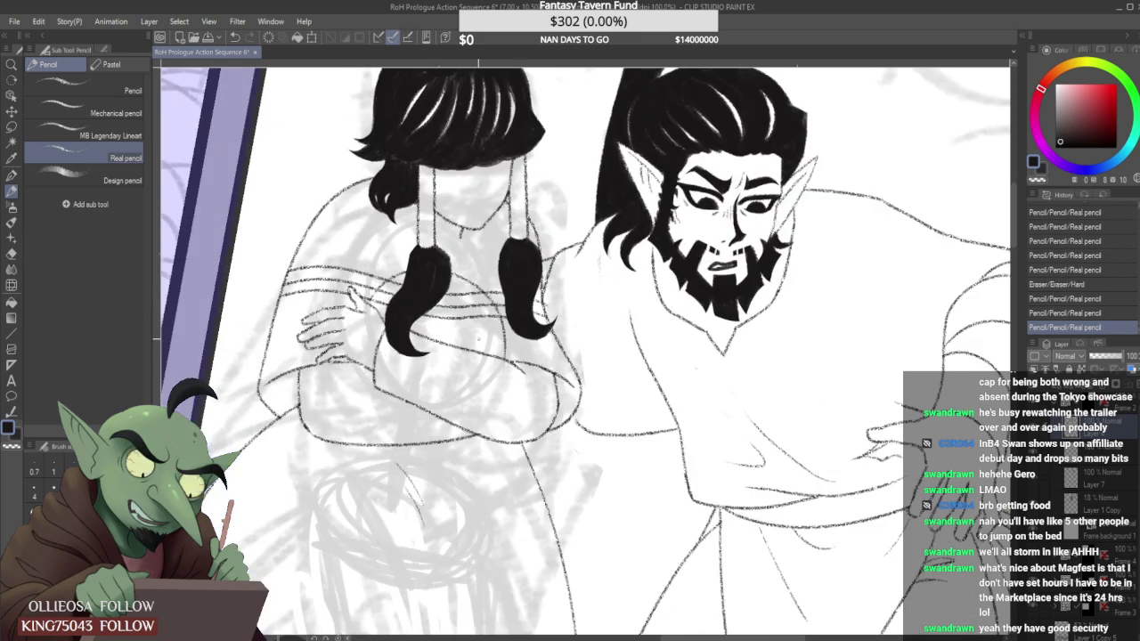
key(ctrl+z)
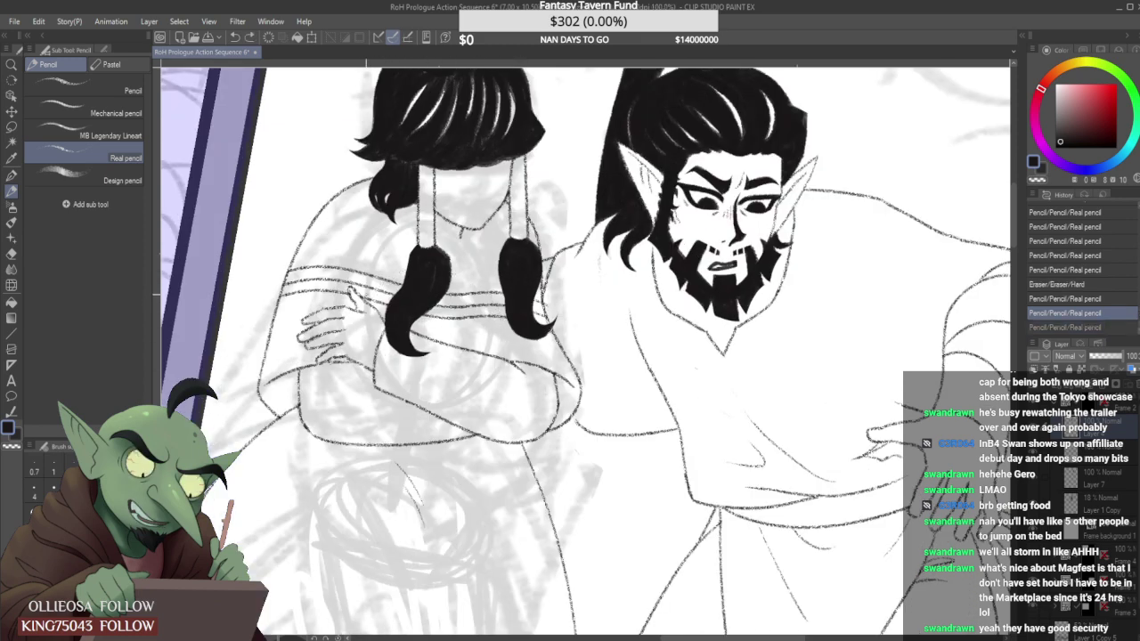
key(ctrl+y)
key(ctrl+z)
key(ctrl+y)
key(ctrl+z)
key(ctrl+y)
key(ctrl+z)
key(ctrl+y)
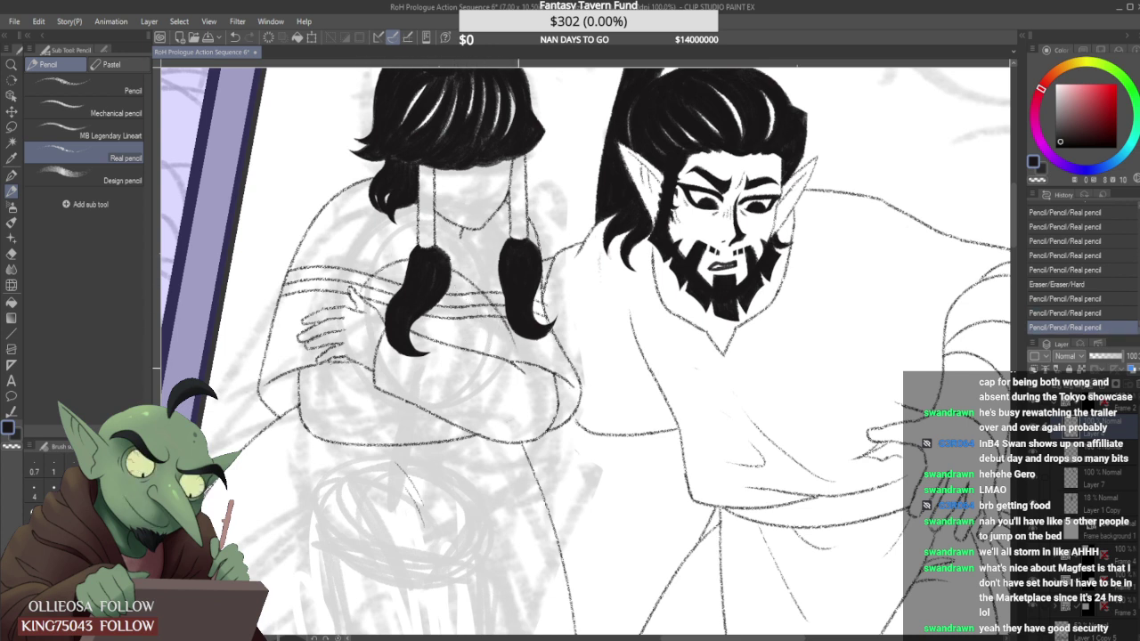
key(ctrl+z)
key(ctrl+y)
key(ctrl+z)
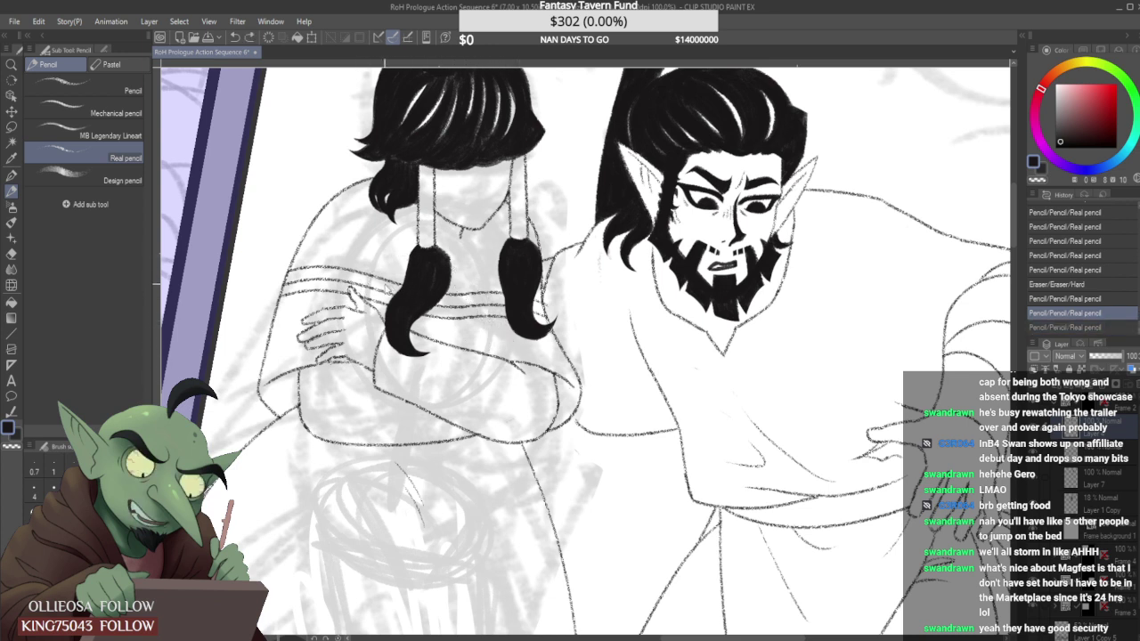
key(ctrl+y)
Try erasing the striped bands inside the chest contour, and undo back to before the contour was drawn.
drag(501, 370, 505, 380)
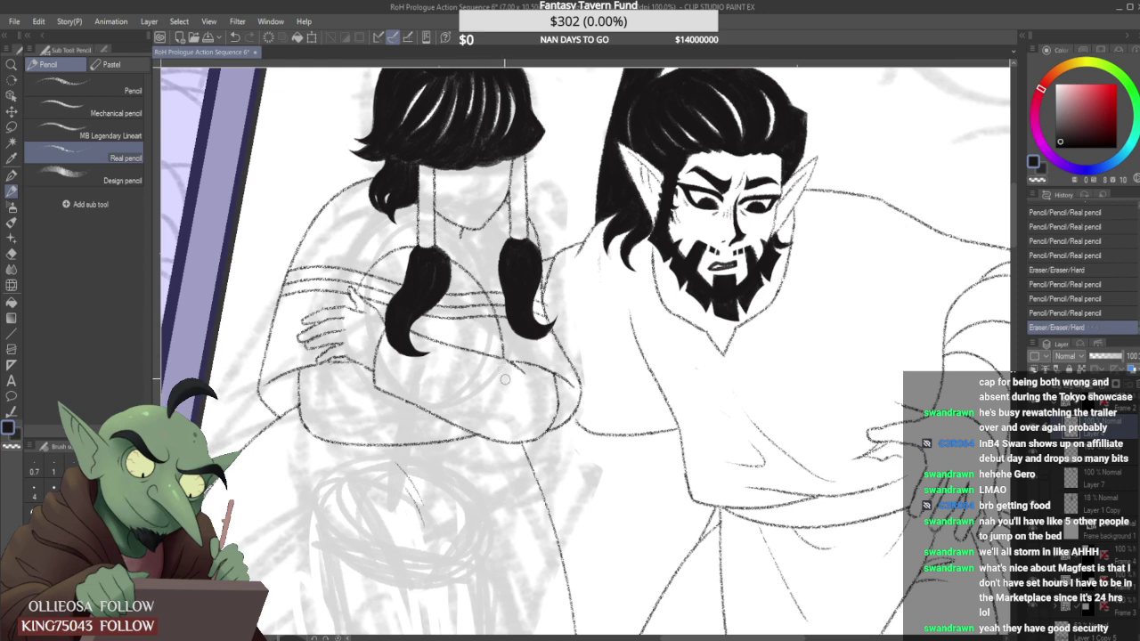
key(ctrl+z)
key(ctrl+y)
scroll(402, 272, up, 2)
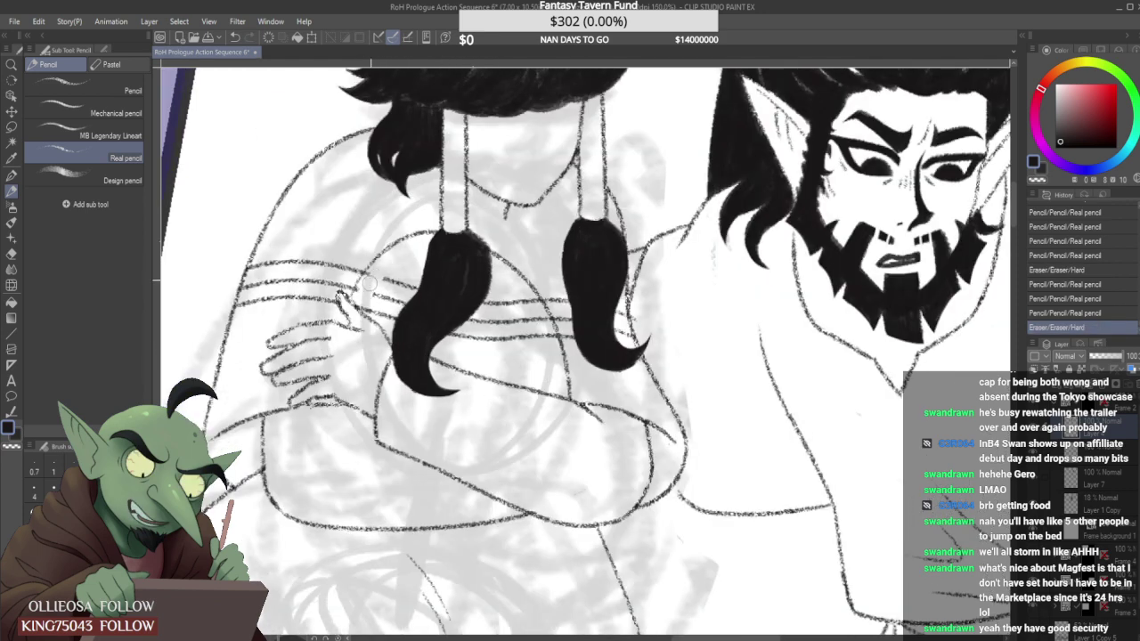
mouse_move(383, 288)
mouse_down()
mouse_move(405, 292)
mouse_move(403, 303)
mouse_up()
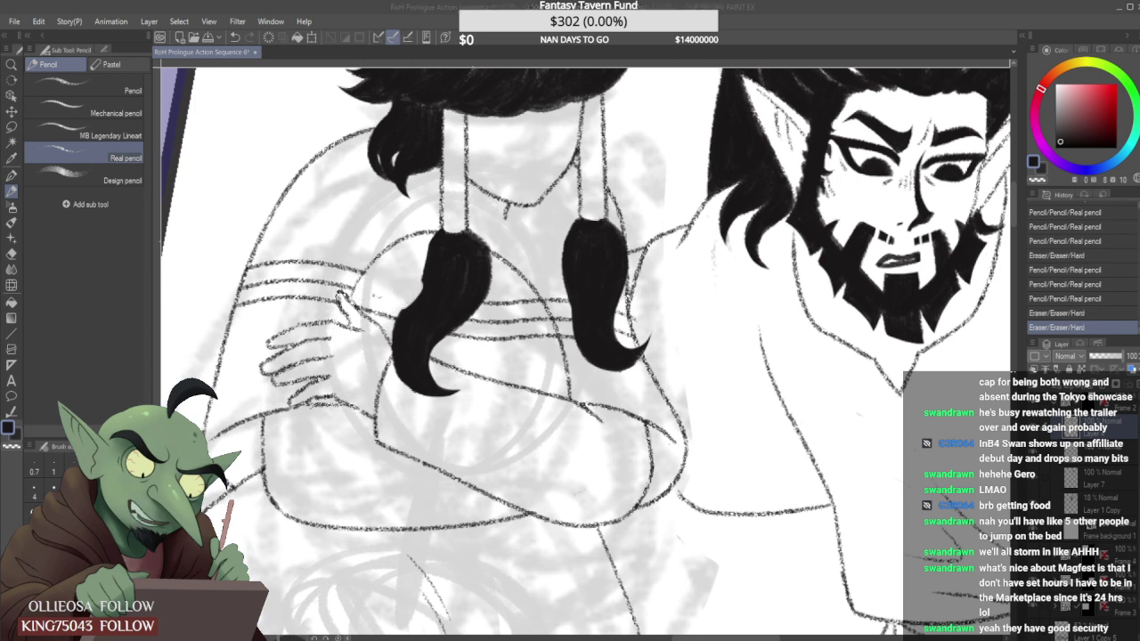
key(ctrl+z)
key(ctrl+z)
key(ctrl+z)
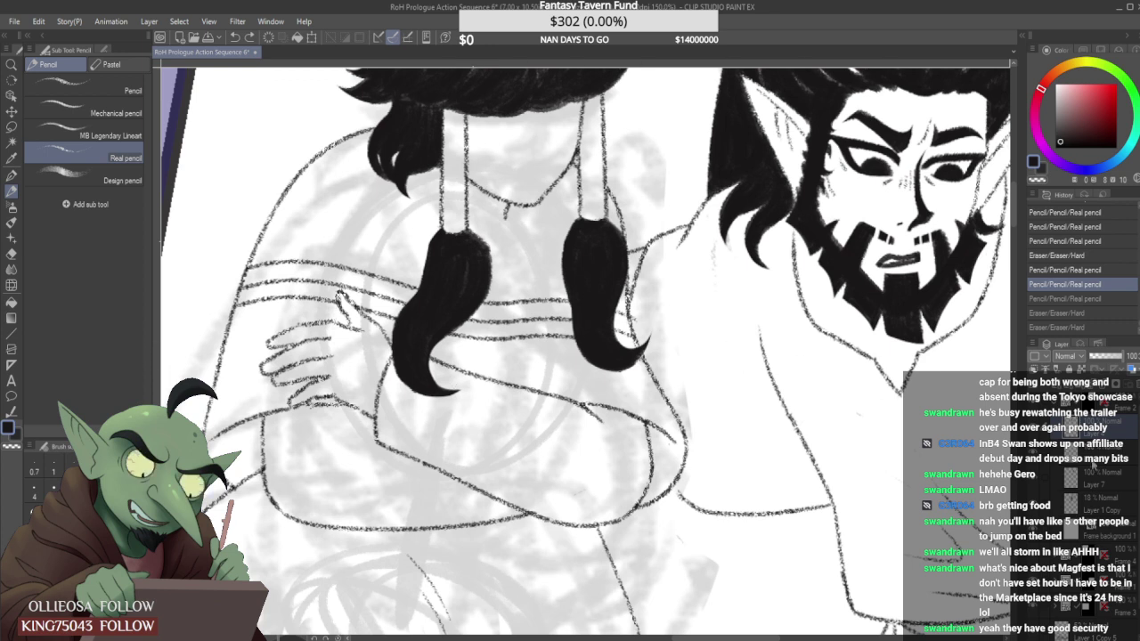
Create a new raster layer and draw the rounded chest contour on it from the thumb to the crossed forearm.
click(1036, 385)
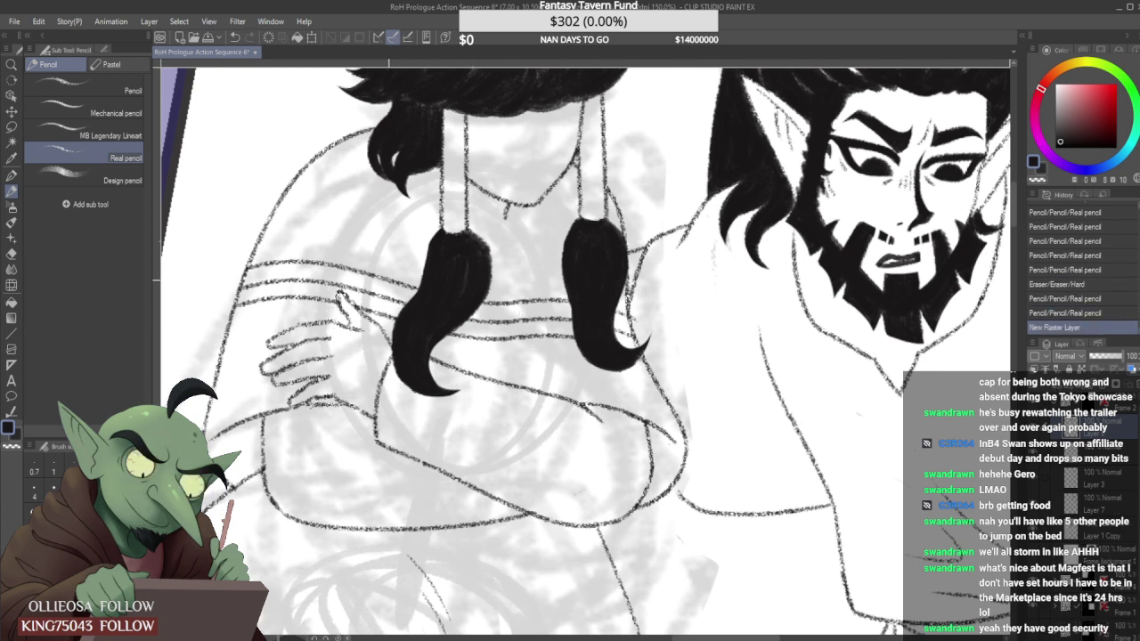
mouse_move(354, 294)
mouse_down()
mouse_move(427, 245)
mouse_move(566, 421)
mouse_up()
key(ctrl+z)
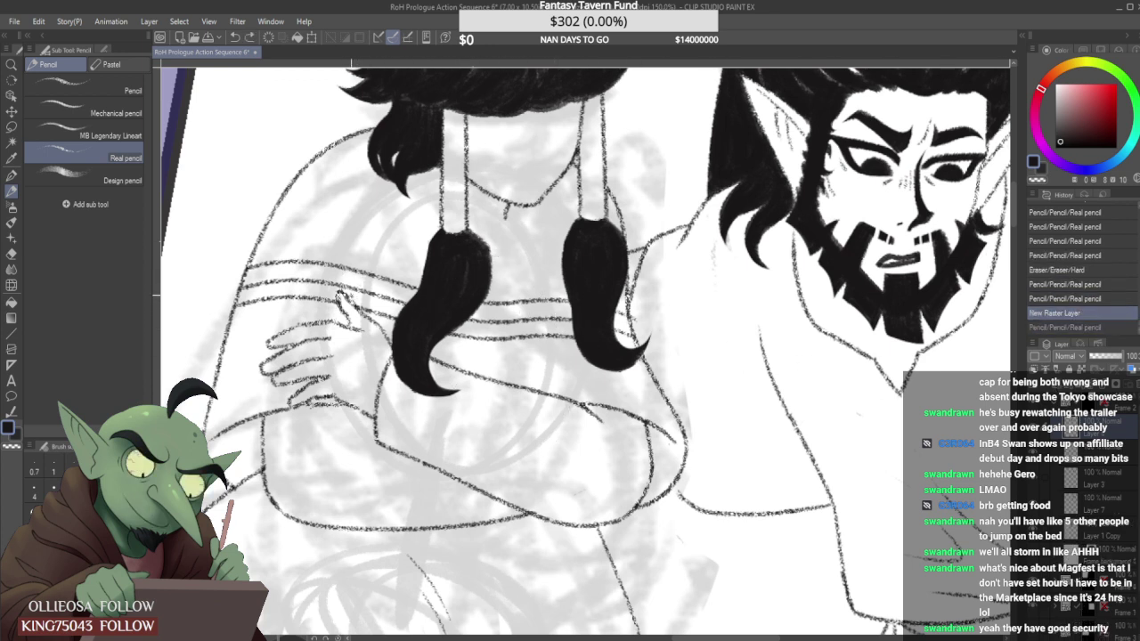
drag(352, 297, 564, 439)
key(ctrl+z)
drag(353, 296, 568, 398)
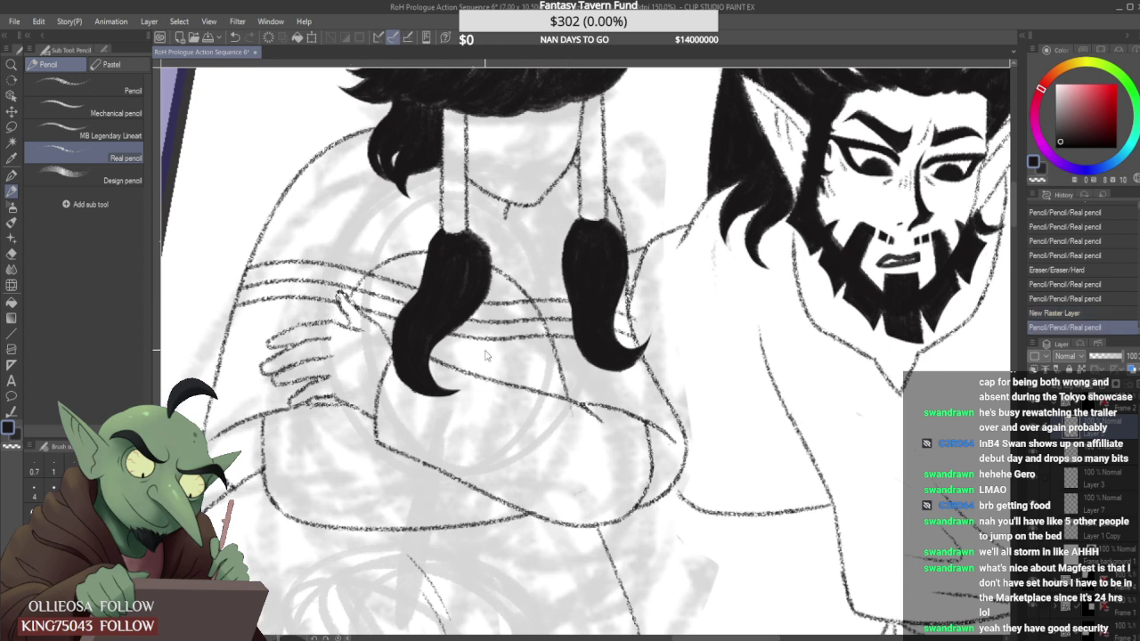
key(ctrl+z)
drag(355, 294, 570, 412)
key(ctrl+z)
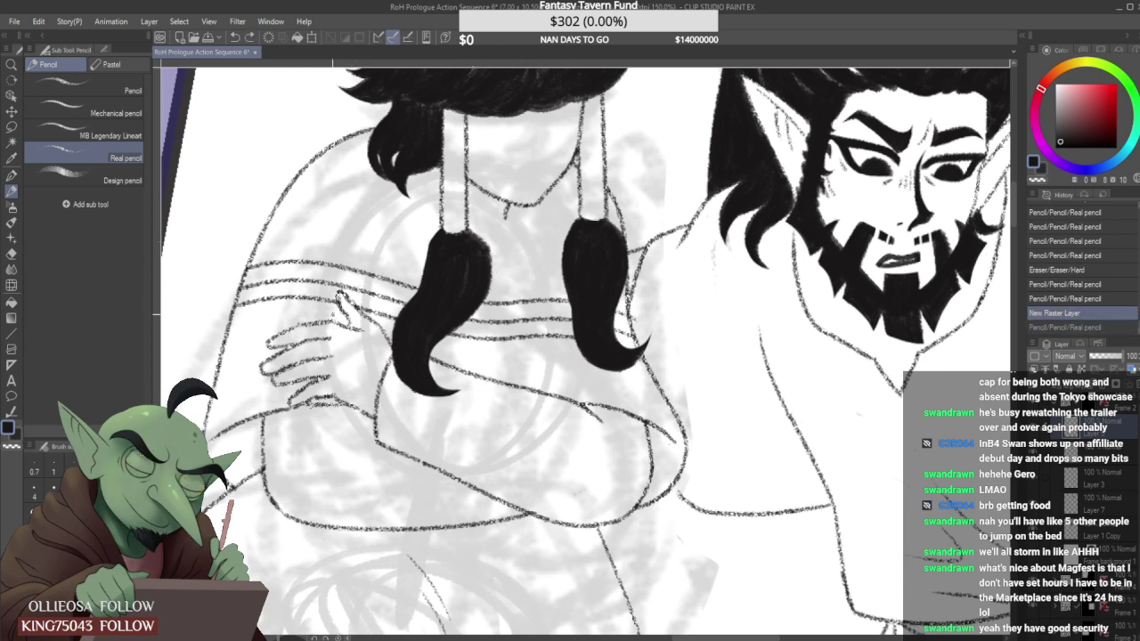
drag(355, 294, 570, 412)
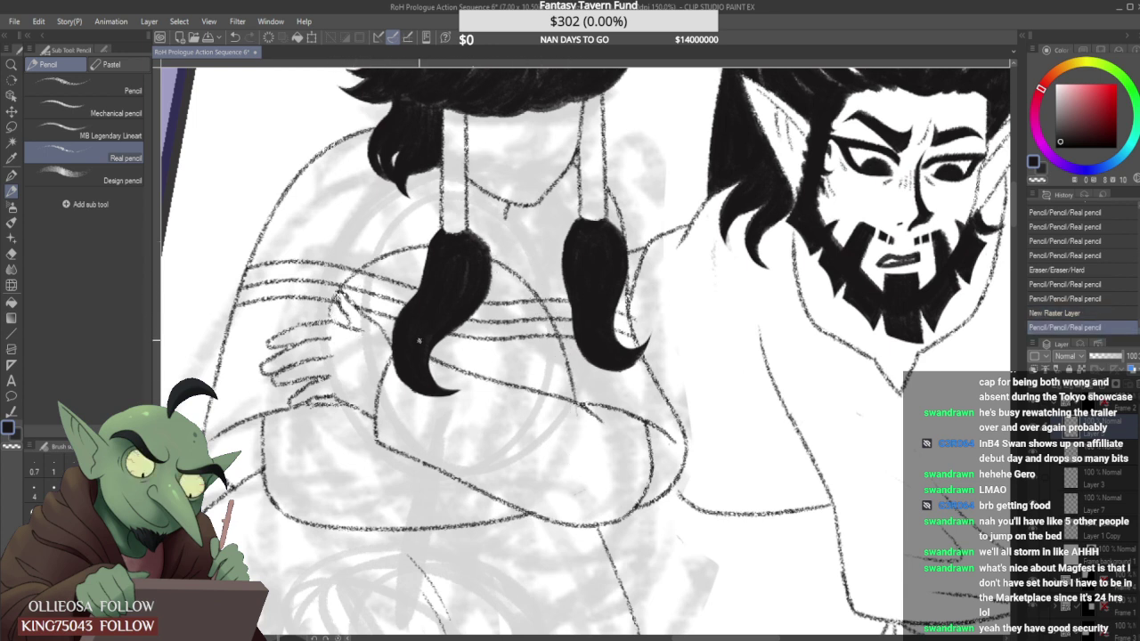
key(ctrl+z)
mouse_move(341, 294)
mouse_down()
mouse_move(566, 417)
mouse_move(476, 393)
mouse_up()
Erase the striped band lines inside the chest contour between the thumb and the black hair lock.
click(341, 295)
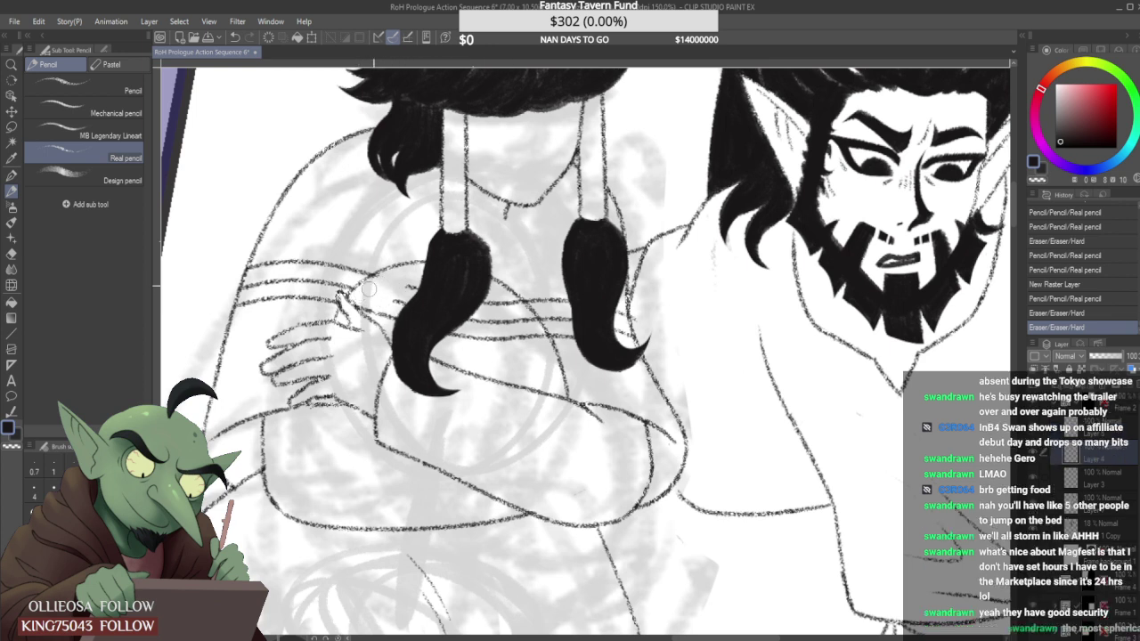
click(409, 278)
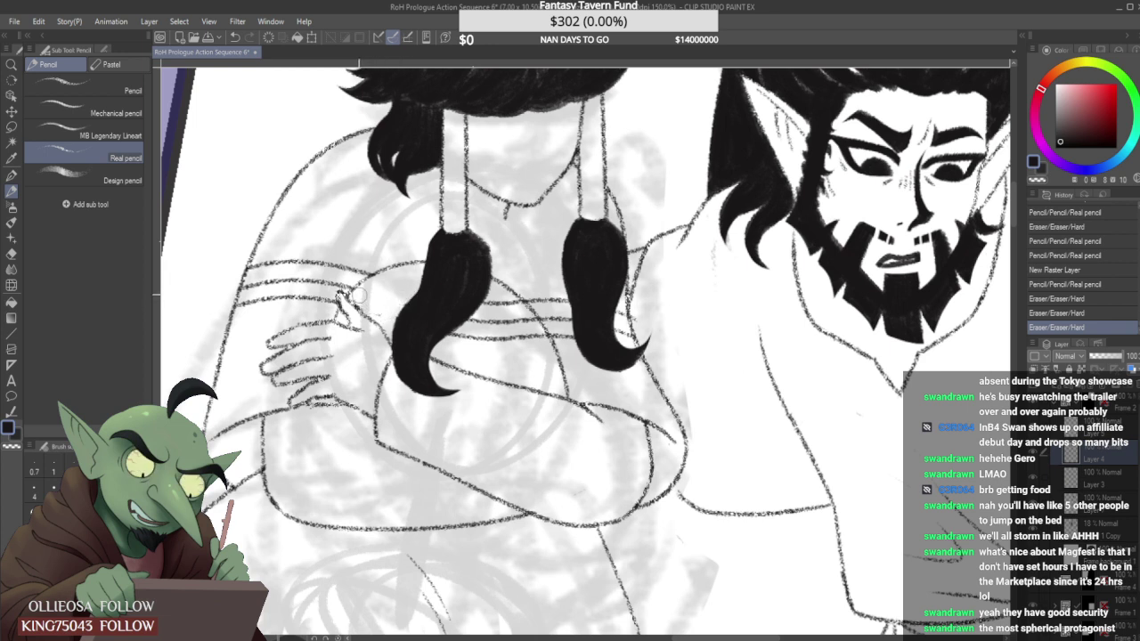
drag(381, 314, 389, 306)
drag(476, 332, 459, 340)
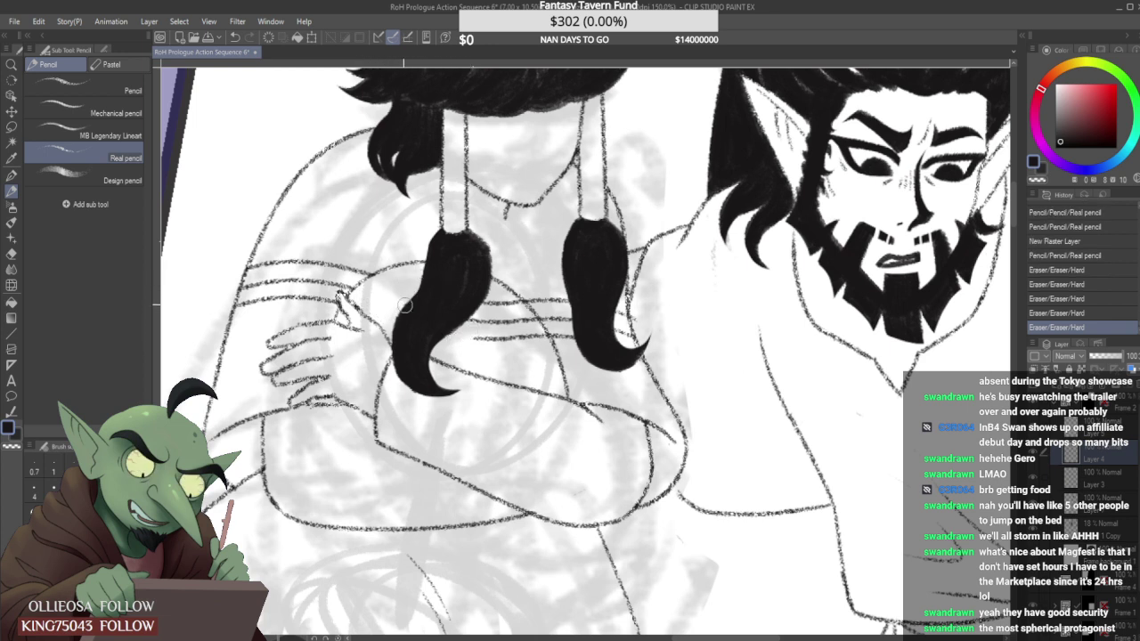
drag(387, 321, 426, 280)
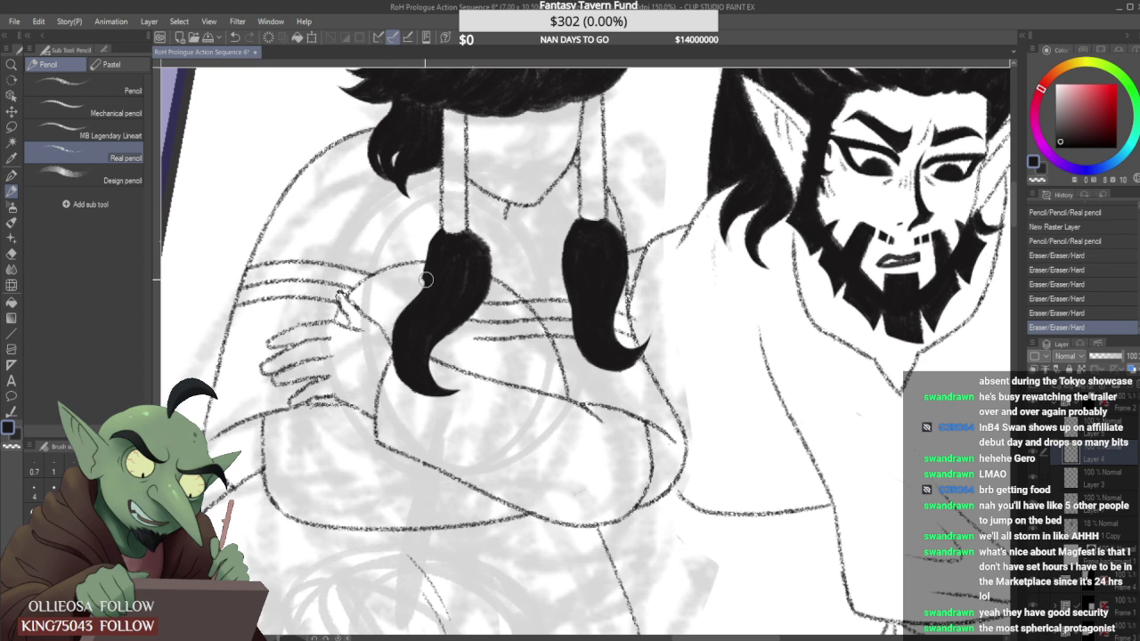
Touch up the black hair lock's edge with the Design pencil and erase leftover band lines beside it inside the chest contour.
click(107, 180)
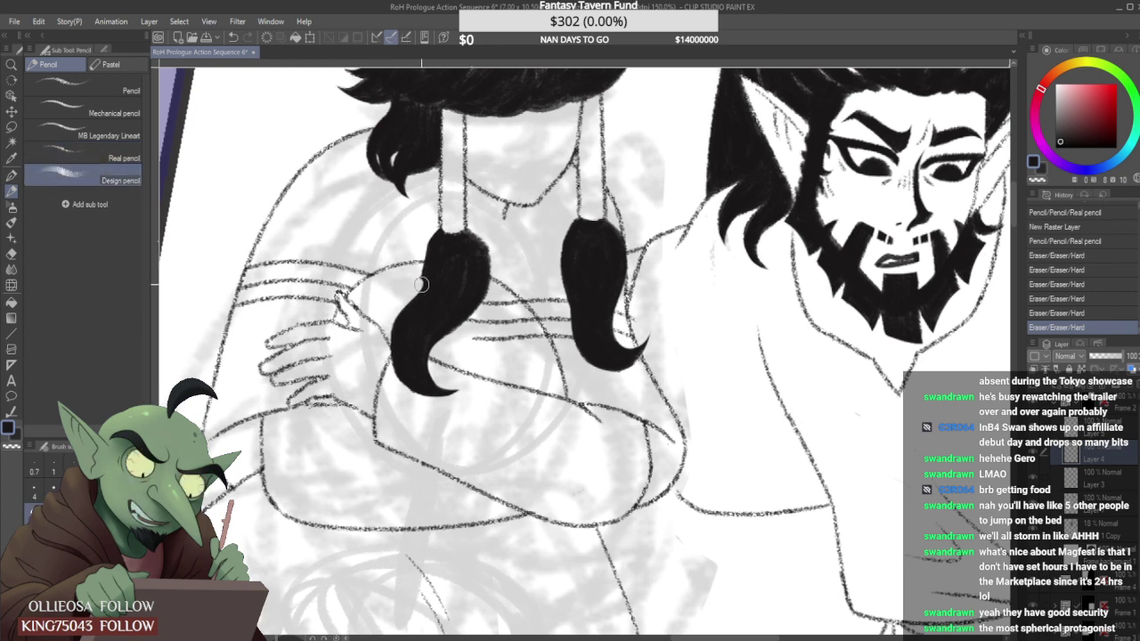
drag(428, 276, 412, 303)
drag(425, 278, 391, 365)
click(132, 160)
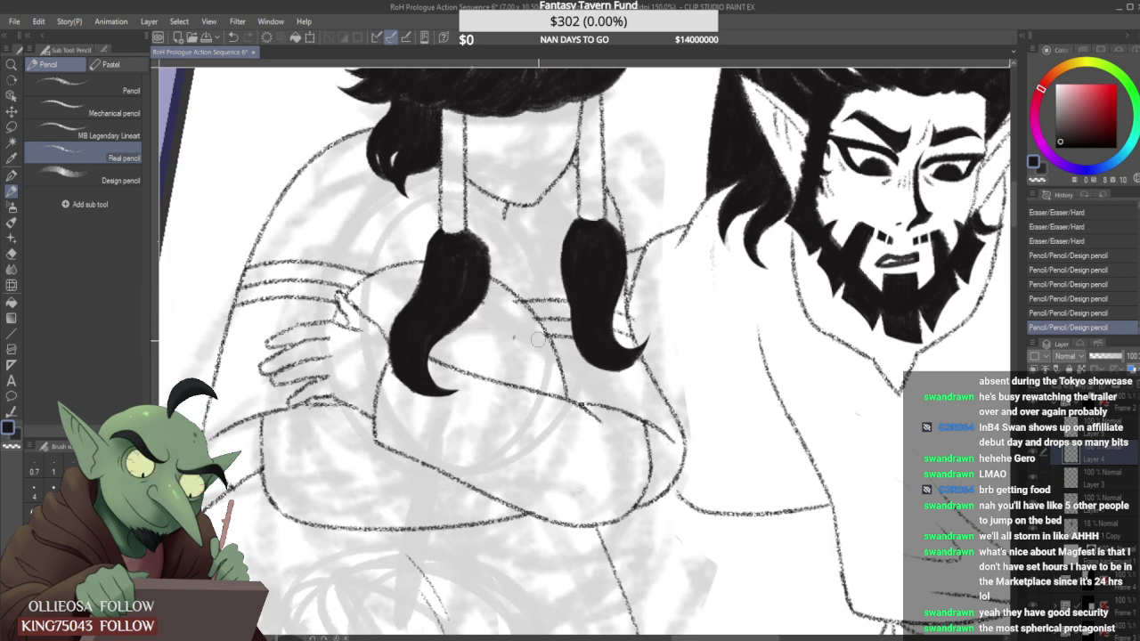
drag(486, 315, 487, 310)
Doodle loose circles, pointed shapes and a raised hand in the empty area above the bearded figure's shoulder.
scroll(410, 287, down, 5)
scroll(585, 230, up, 2)
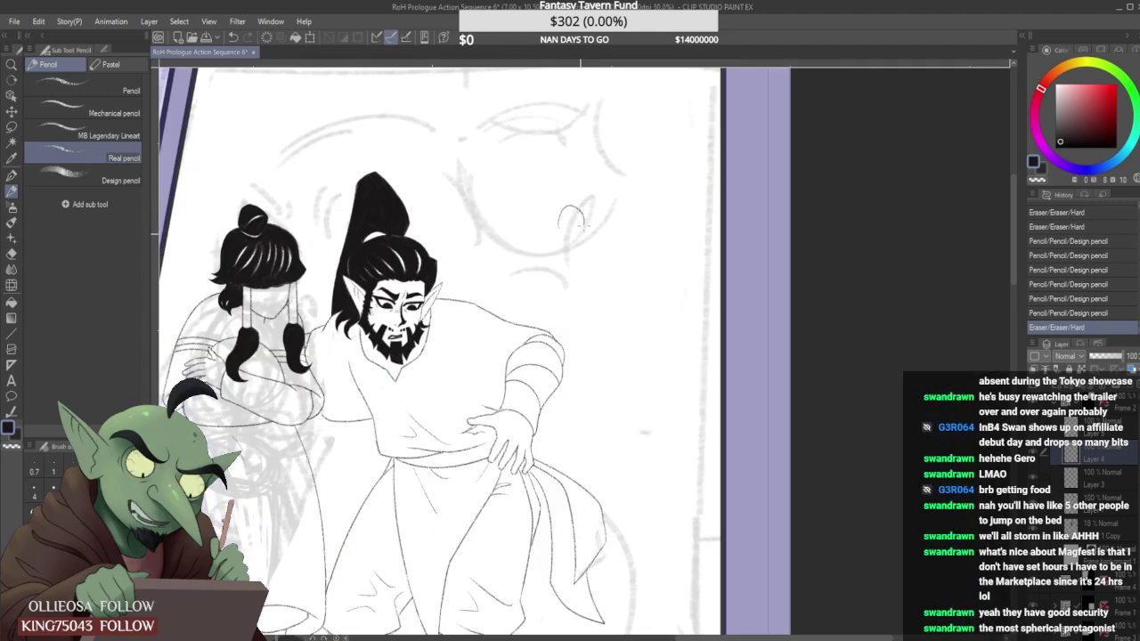
mouse_move(584, 226)
mouse_down()
mouse_move(561, 219)
mouse_move(587, 222)
mouse_move(561, 228)
mouse_move(579, 246)
mouse_up()
mouse_move(582, 234)
mouse_down()
mouse_move(614, 212)
mouse_move(622, 230)
mouse_up()
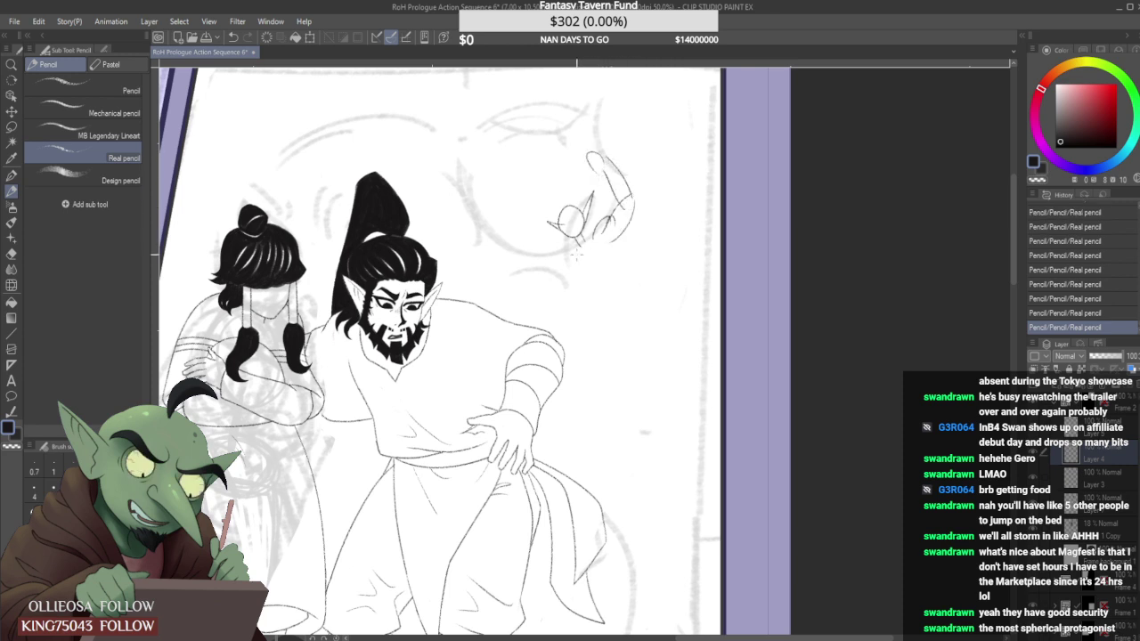
mouse_move(547, 253)
mouse_down()
mouse_move(538, 278)
mouse_move(562, 279)
mouse_up()
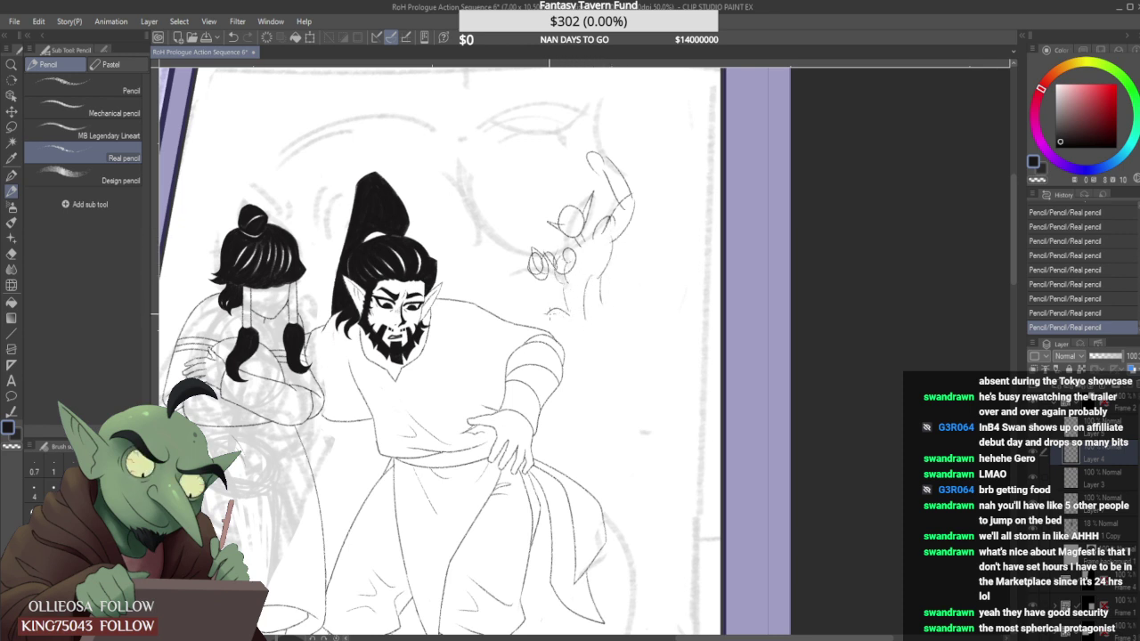
drag(601, 299, 595, 307)
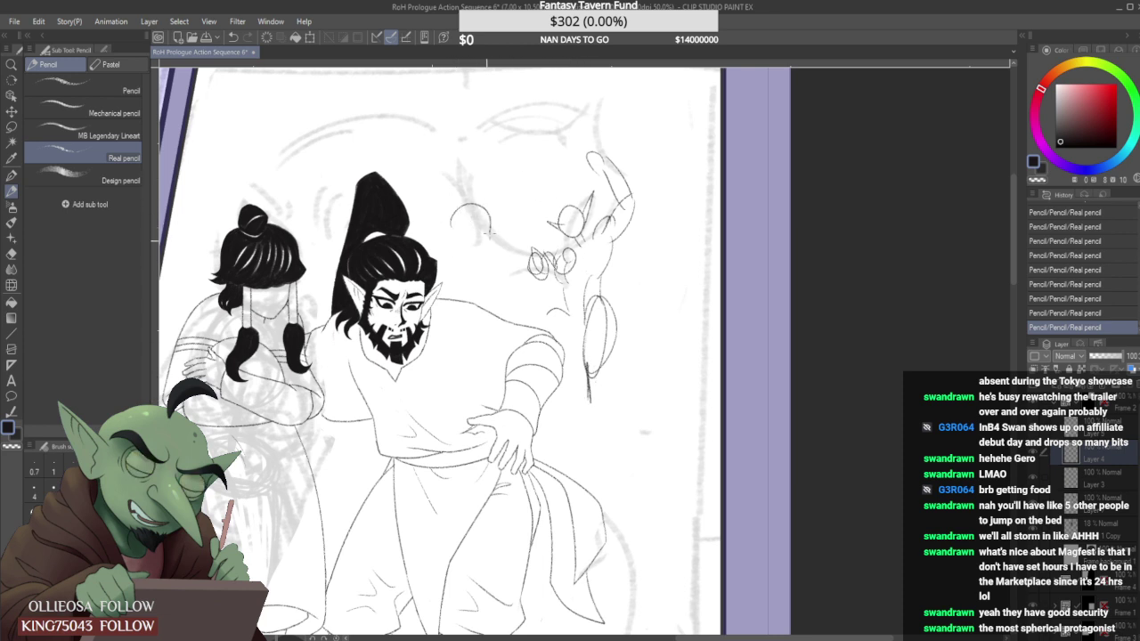
drag(470, 206, 456, 212)
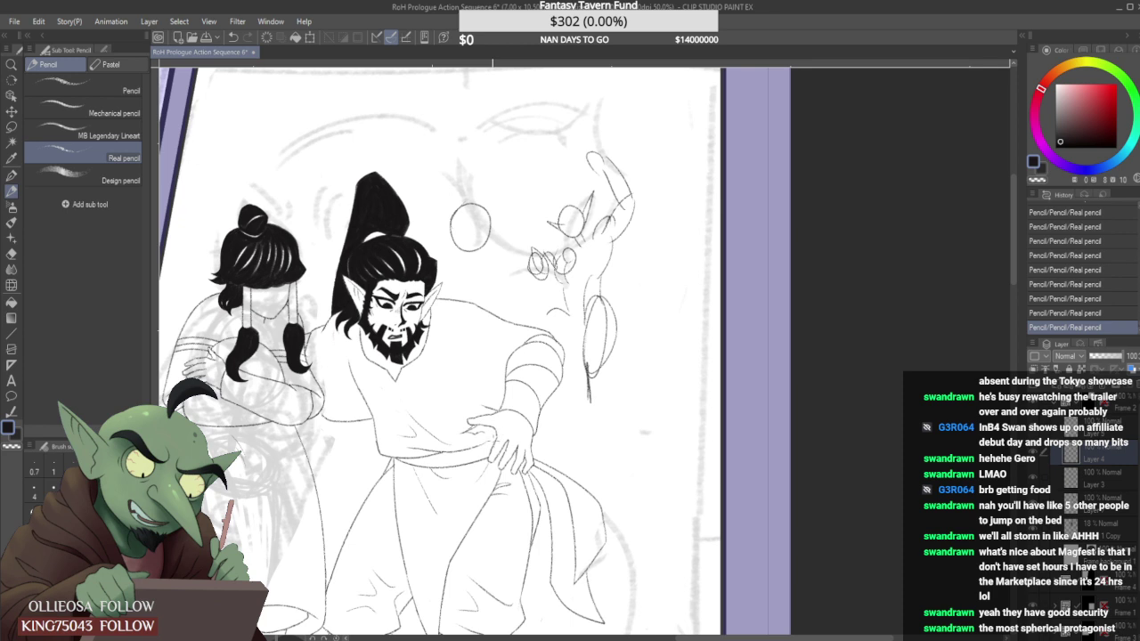
drag(527, 223, 496, 230)
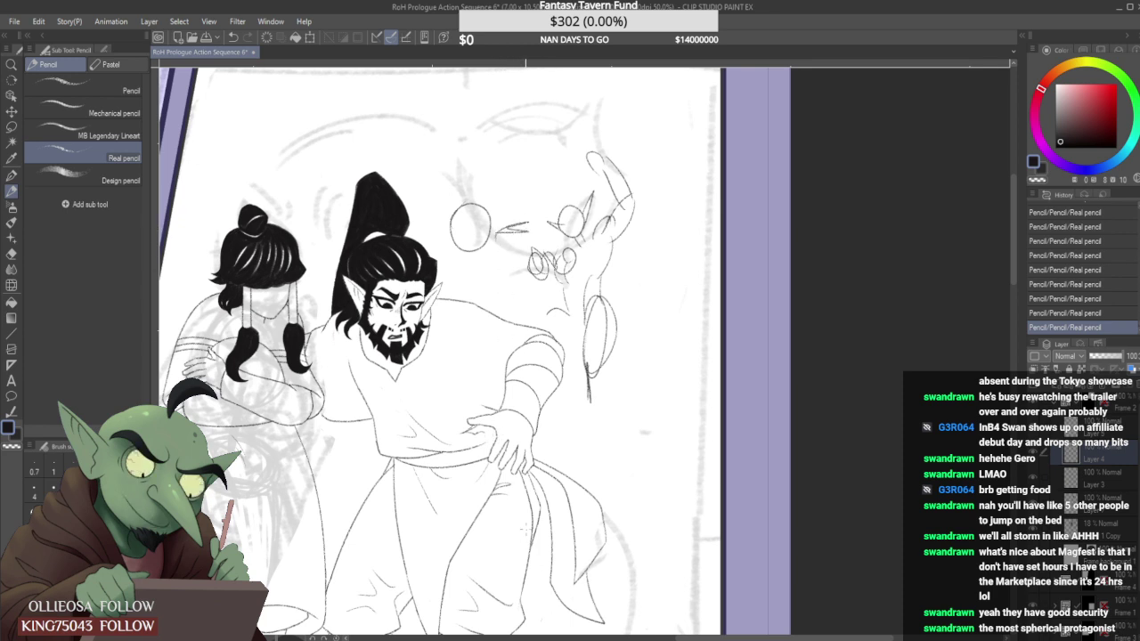
Undo all the doodle strokes beside the bearded figure.
key(ctrl+z)
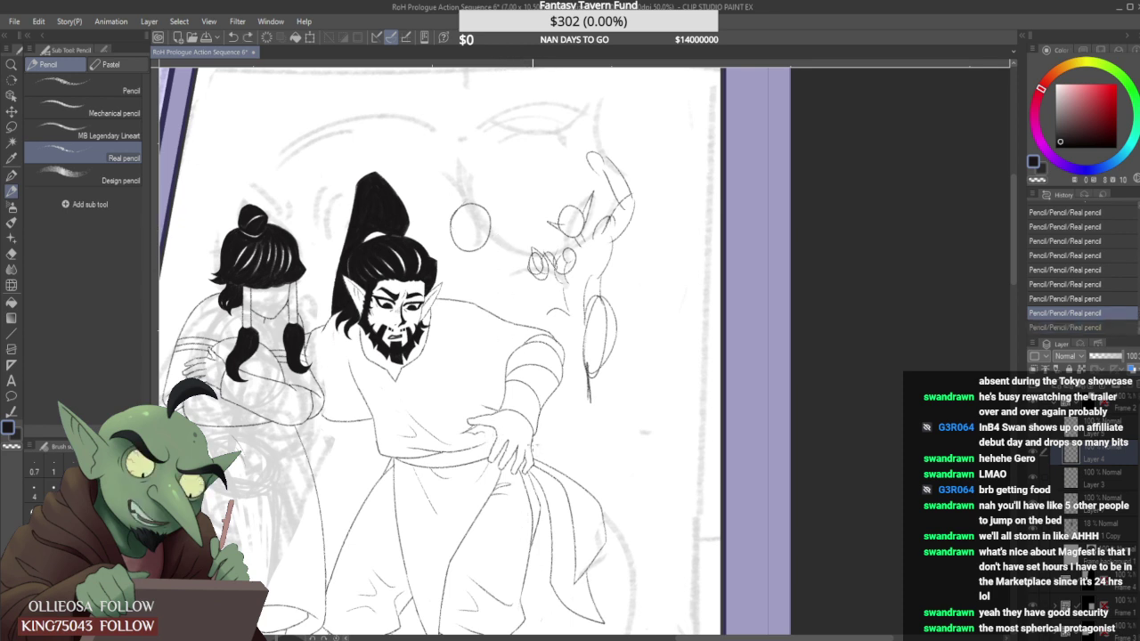
key(ctrl+z)
key(ctrl+z)
key(ctrl+z)
key(ctrl+z)
key(ctrl+z)
key(ctrl+z)
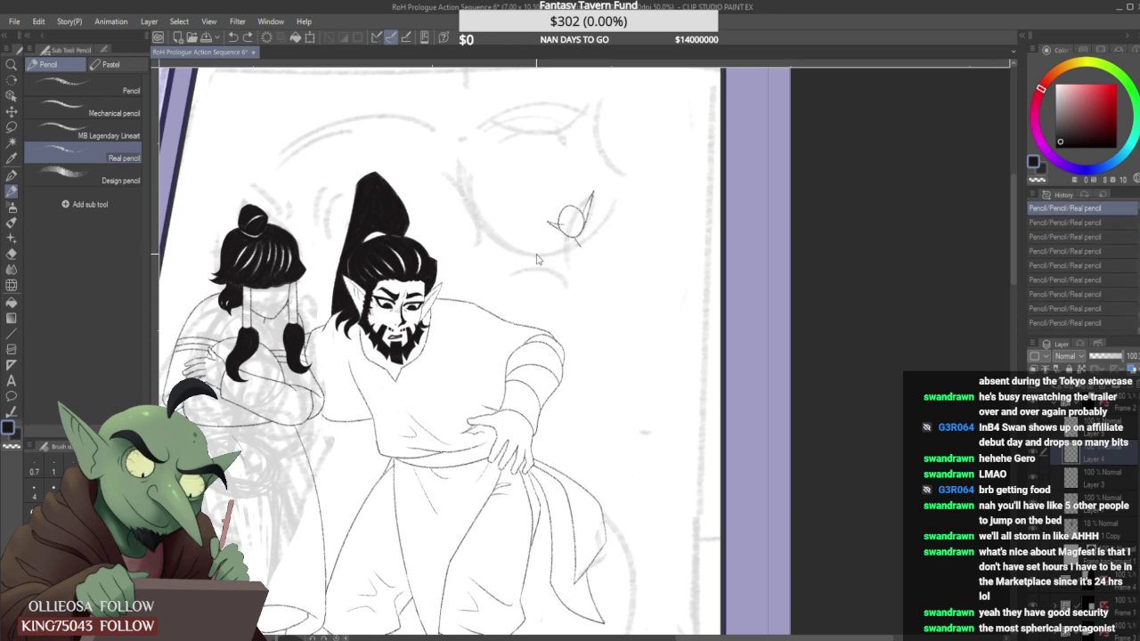
key(ctrl+z)
Touch up the crossed-arms figure's black hair around the bun with the Design pencil.
scroll(529, 259, down, 5)
scroll(530, 261, up, 3)
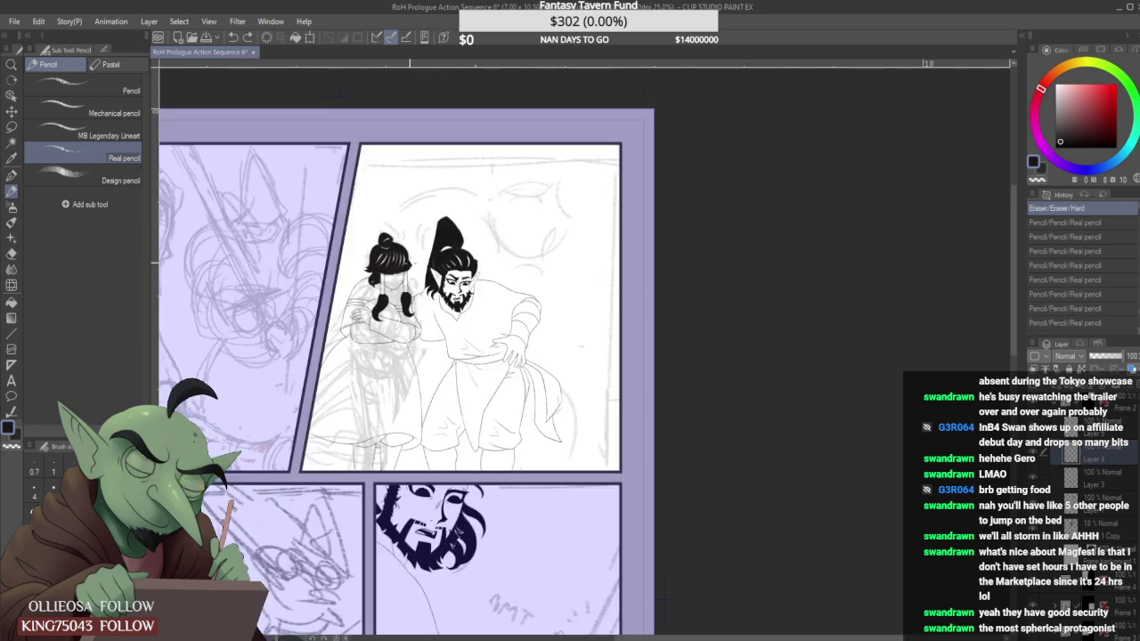
scroll(529, 259, down, 3)
scroll(430, 261, up, 4)
click(116, 178)
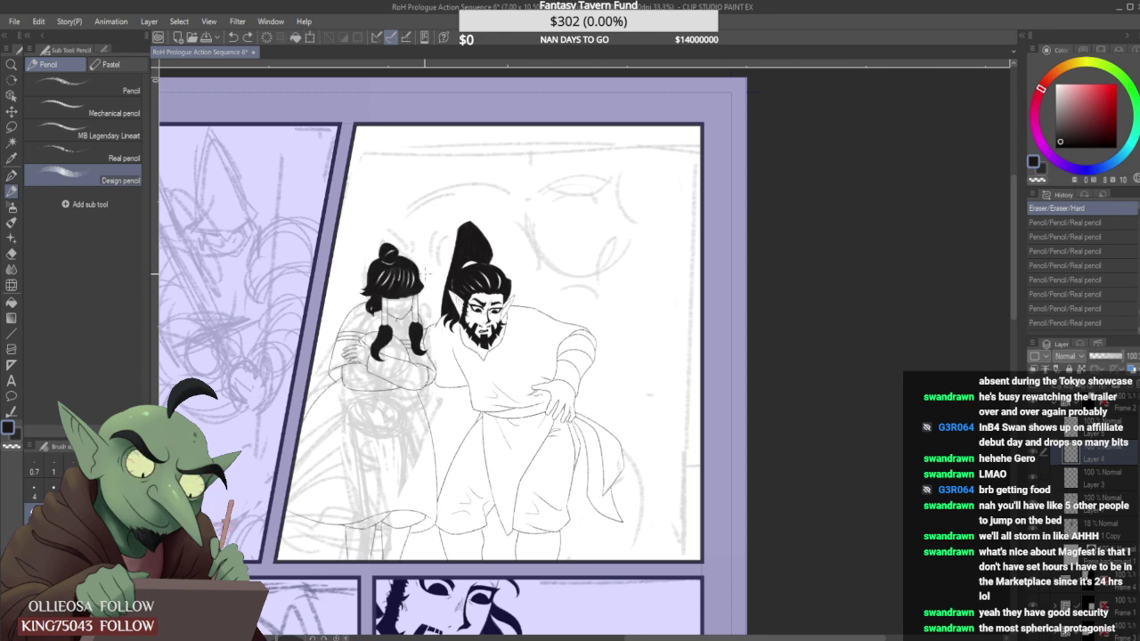
scroll(424, 273, up, 3)
scroll(412, 261, down, 3)
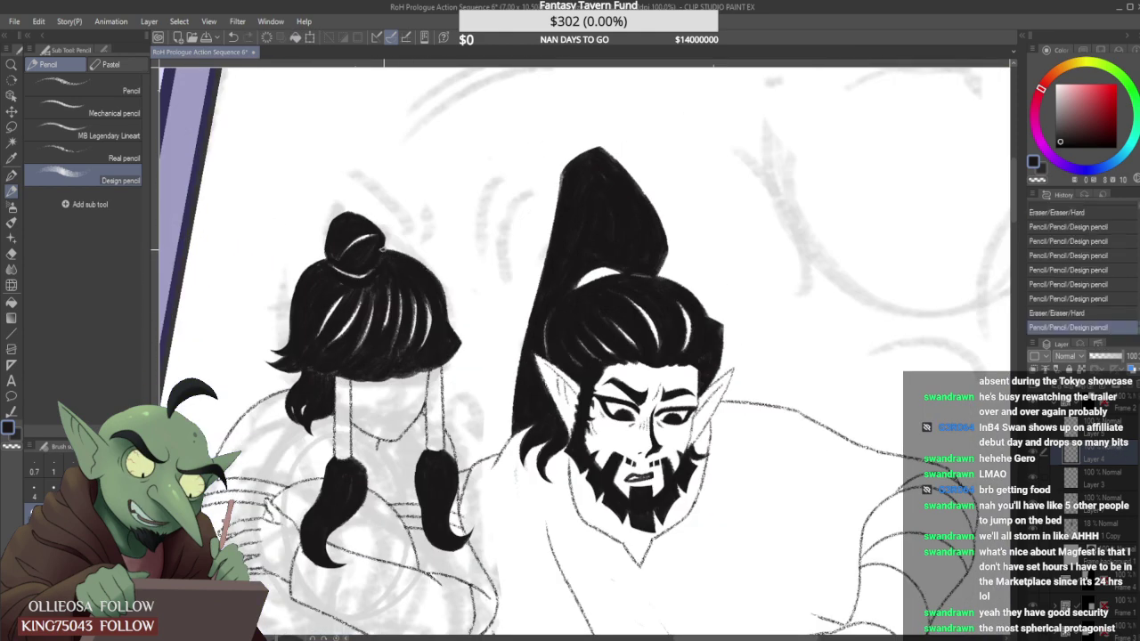
Merge the stacked line-art layers of the two figures above Layer 1 Copy into a single layer.
key(m)
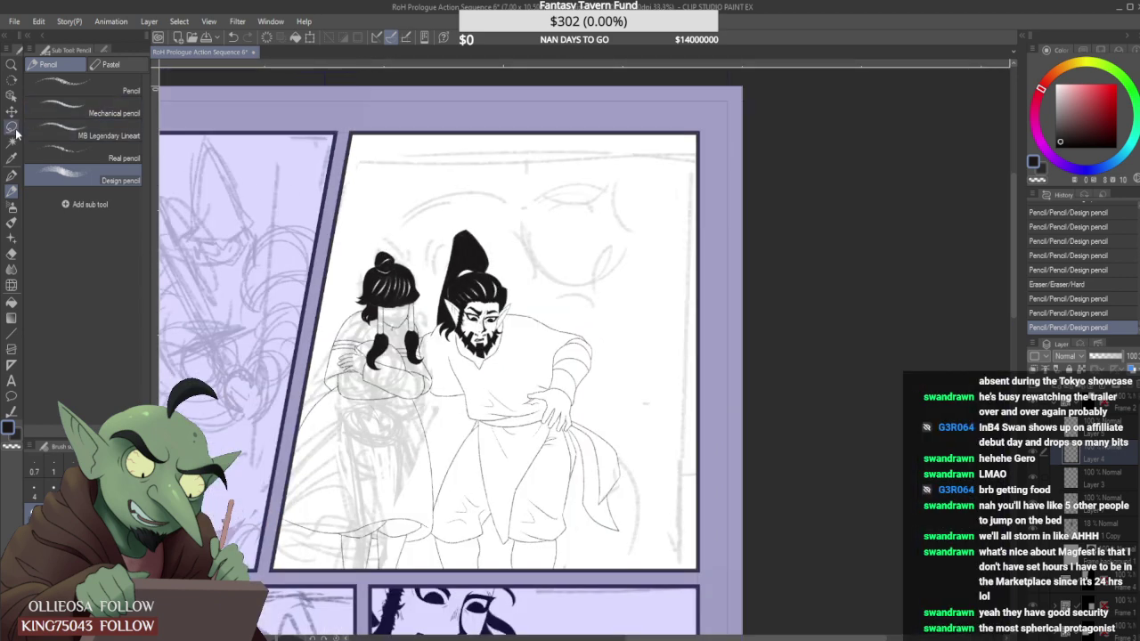
click(1120, 430)
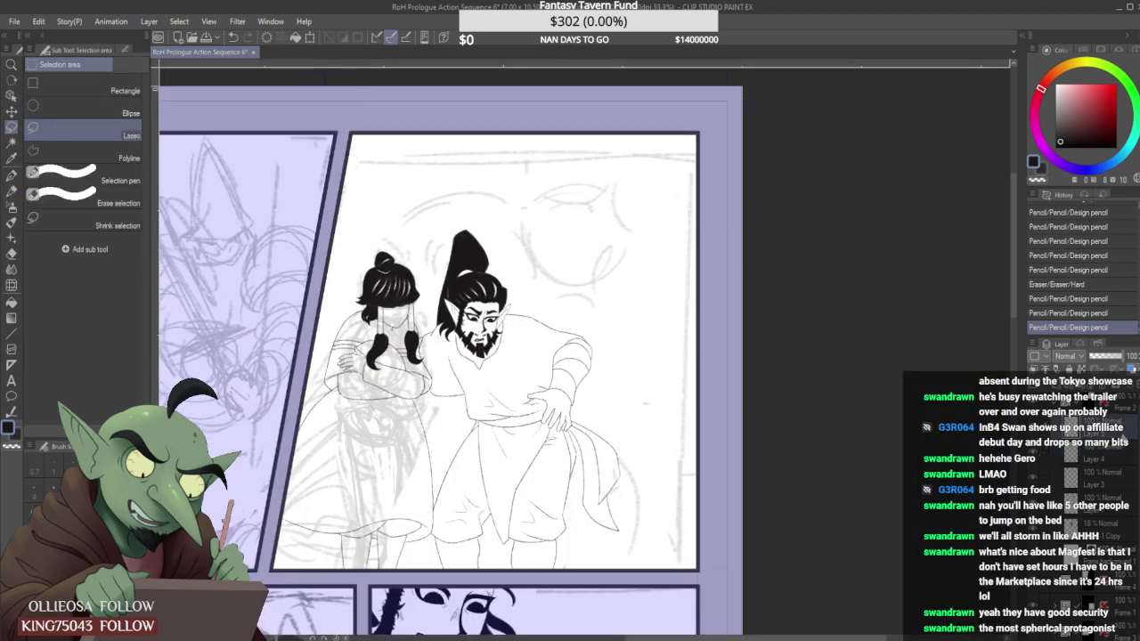
shift+click(1115, 503)
key(shift+alt+e)
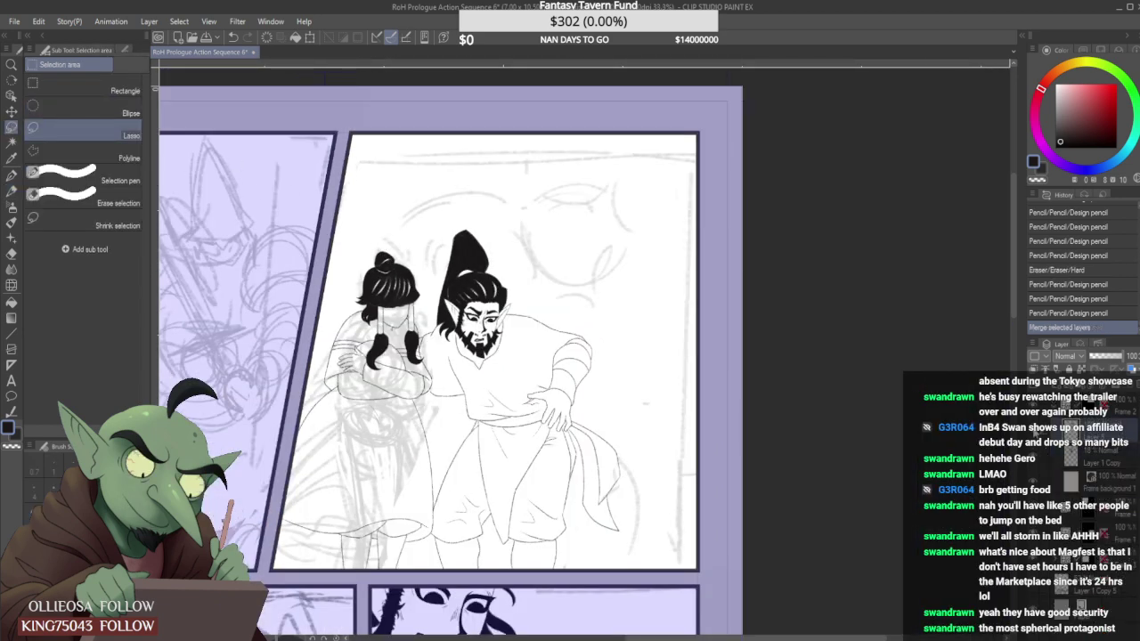
scroll(469, 273, up, 4)
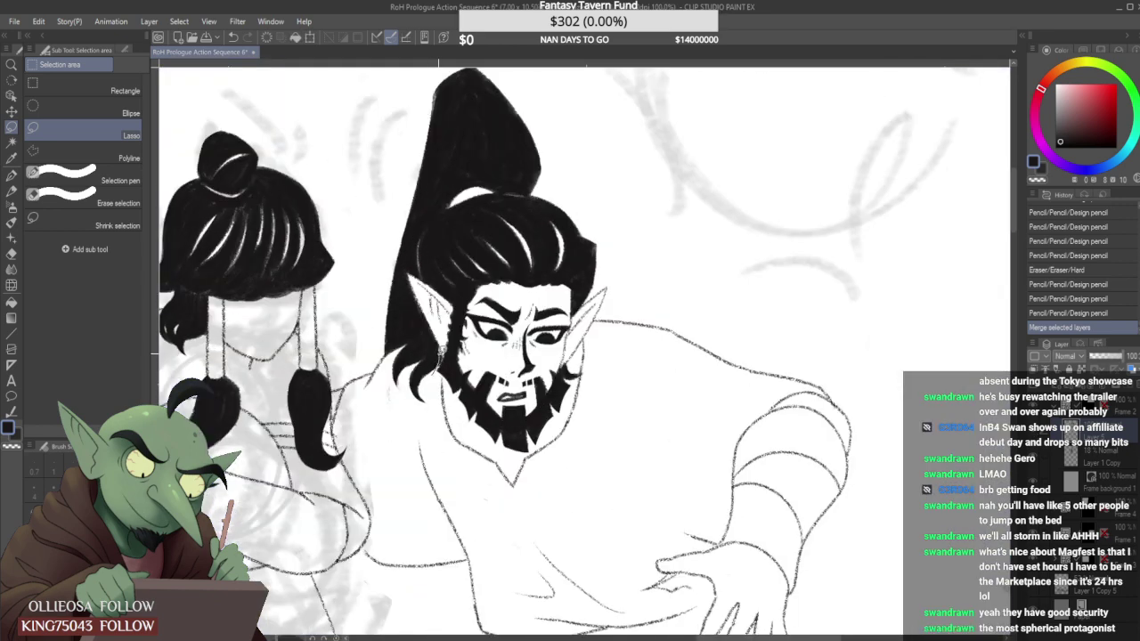
mouse_move(441, 345)
mouse_down()
mouse_move(407, 272)
mouse_move(425, 215)
mouse_move(385, 348)
mouse_move(368, 242)
mouse_move(412, 86)
mouse_move(443, 62)
mouse_move(483, 64)
mouse_move(574, 186)
mouse_move(619, 319)
mouse_move(621, 360)
mouse_move(587, 431)
mouse_up()
key(ctrl+d)
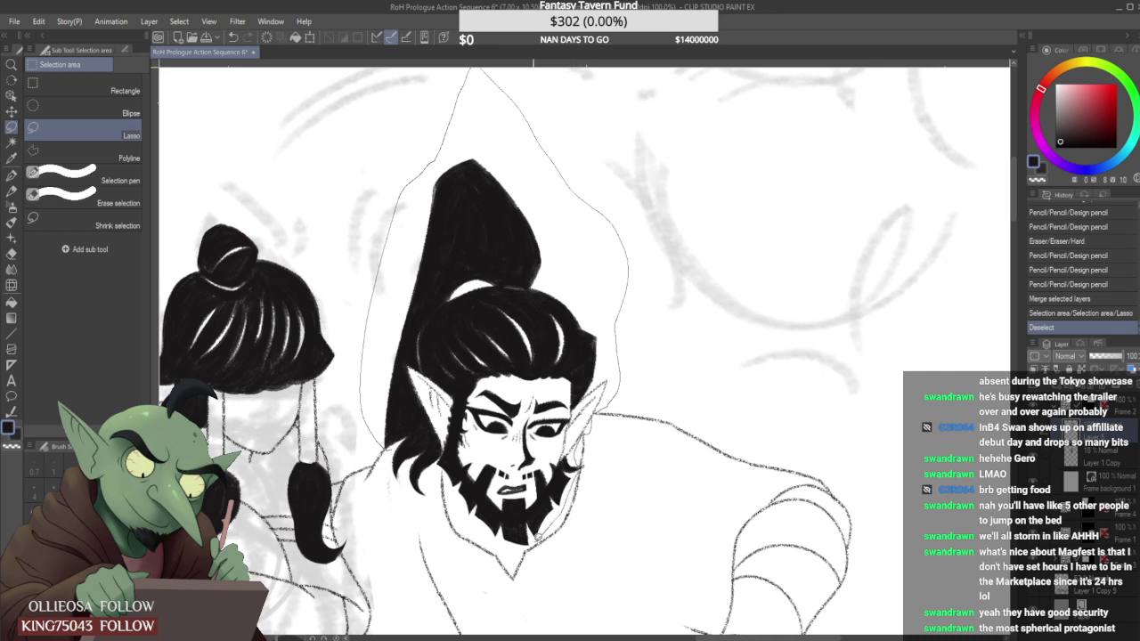
Lasso the bearded figure's whole head, including the ponytail, ears and beard.
mouse_move(480, 535)
mouse_down()
mouse_move(447, 472)
mouse_move(387, 452)
mouse_up()
scroll(416, 438, down, 3)
scroll(424, 426, up, 1)
Try to scale the selected bearded head down and shift it slightly over the neckline, and undo that transform.
key(ctrl+t)
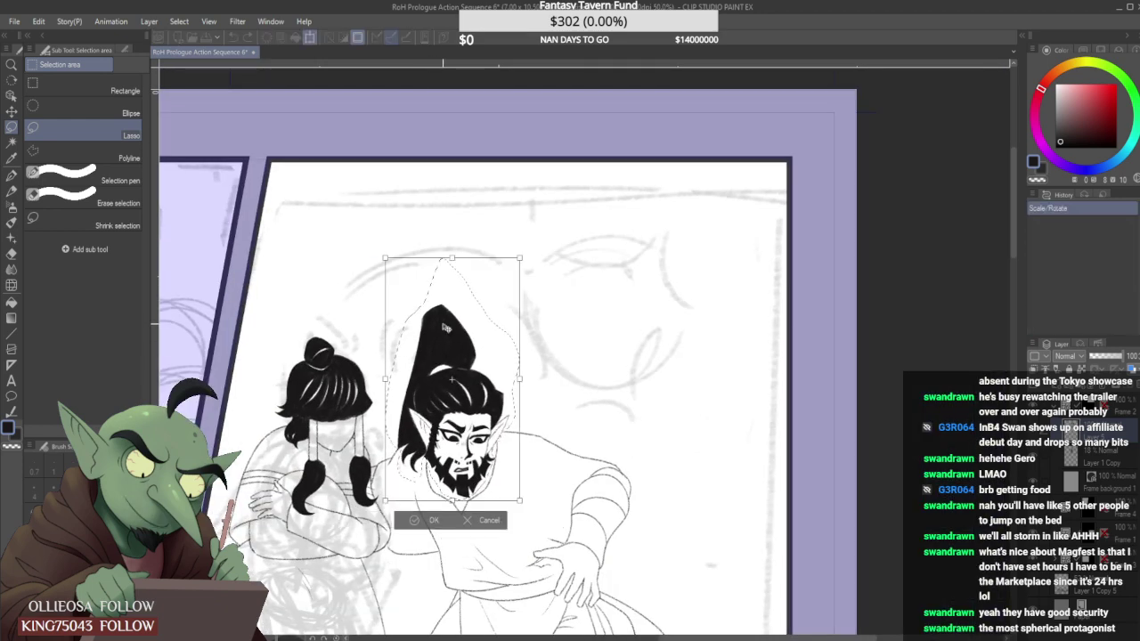
drag(387, 259, 395, 273)
drag(480, 344, 476, 338)
drag(517, 495, 504, 465)
click(436, 513)
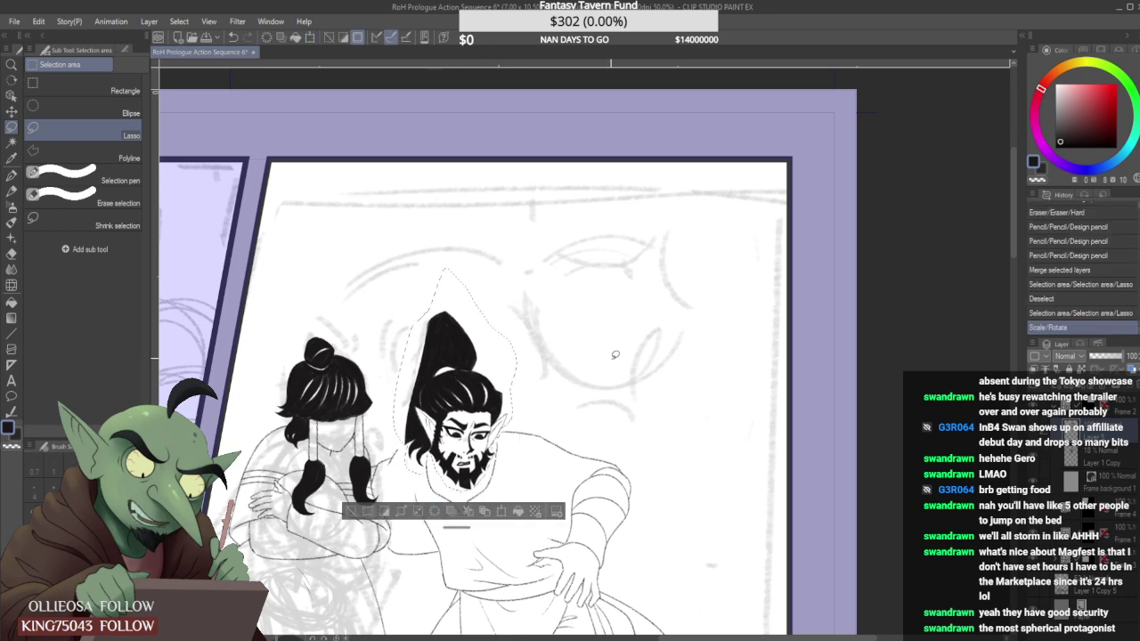
key(ctrl+d)
scroll(569, 379, down, 3)
scroll(568, 379, up, 4)
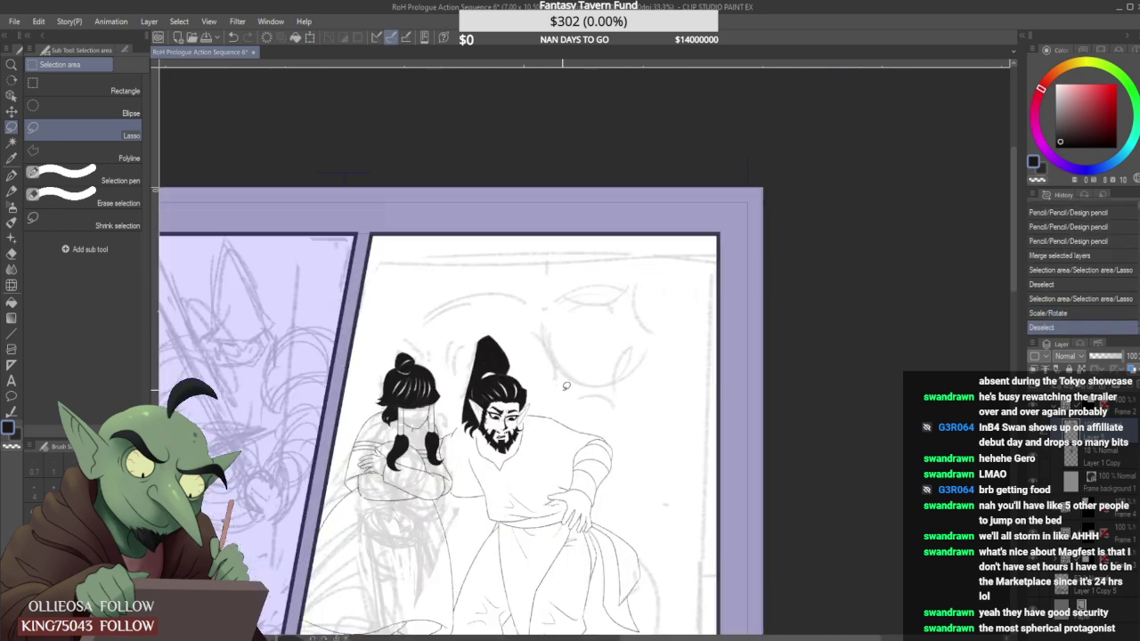
key(ctrl+z)
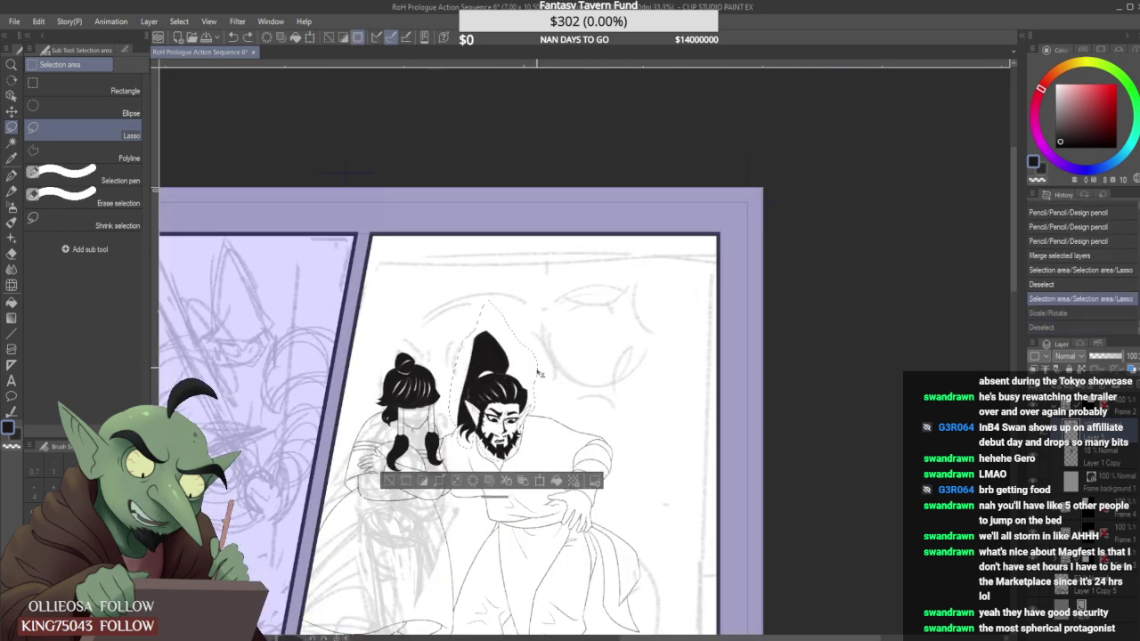
Scale the bearded figure's selected head down very slightly, apply the transform and deselect.
key(ctrl+t)
drag(449, 459, 453, 453)
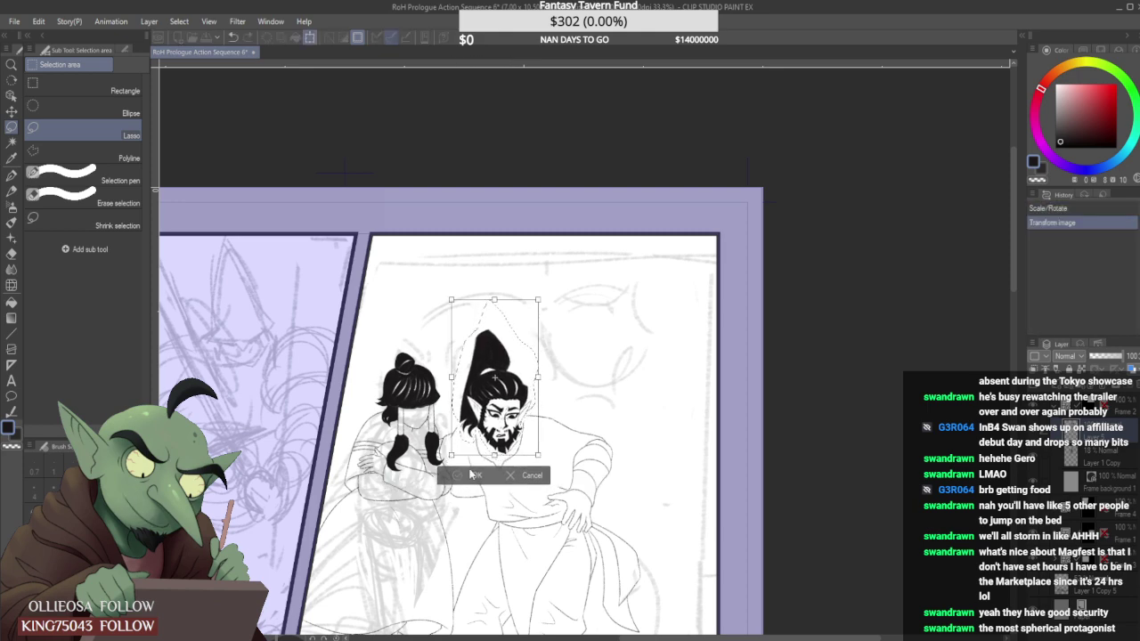
click(472, 475)
key(ctrl+d)
scroll(552, 389, down, 4)
scroll(552, 389, up, 4)
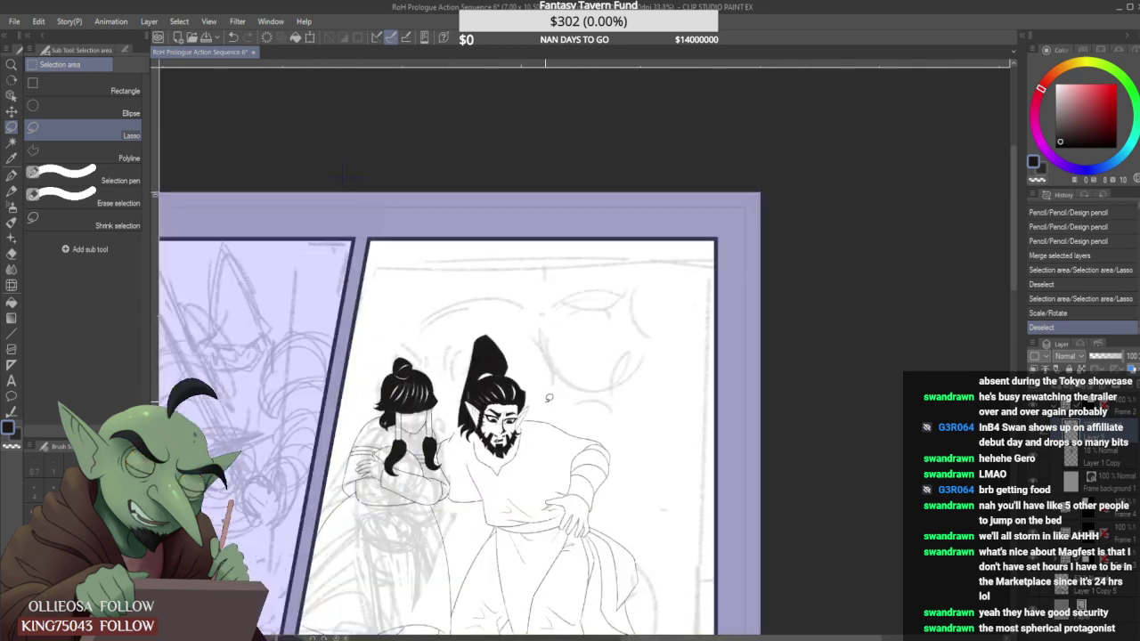
Redraw the bearded figure's collar line where it meets the hair lock beside the beard, using the Real pencil.
click(13, 176)
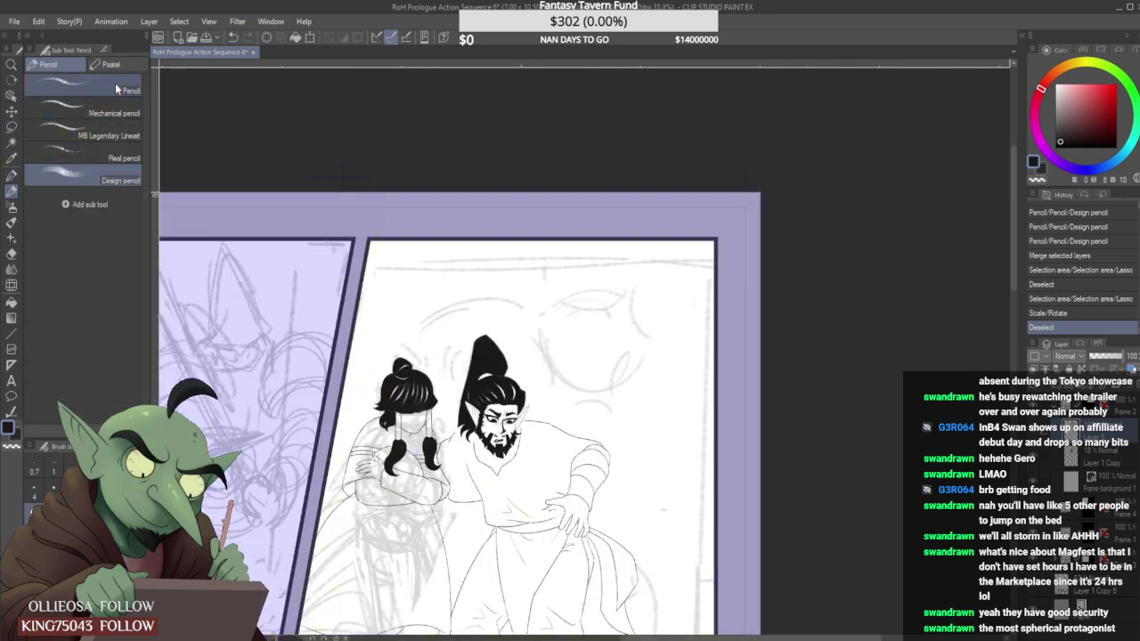
click(98, 109)
click(98, 153)
scroll(463, 418, up, 4)
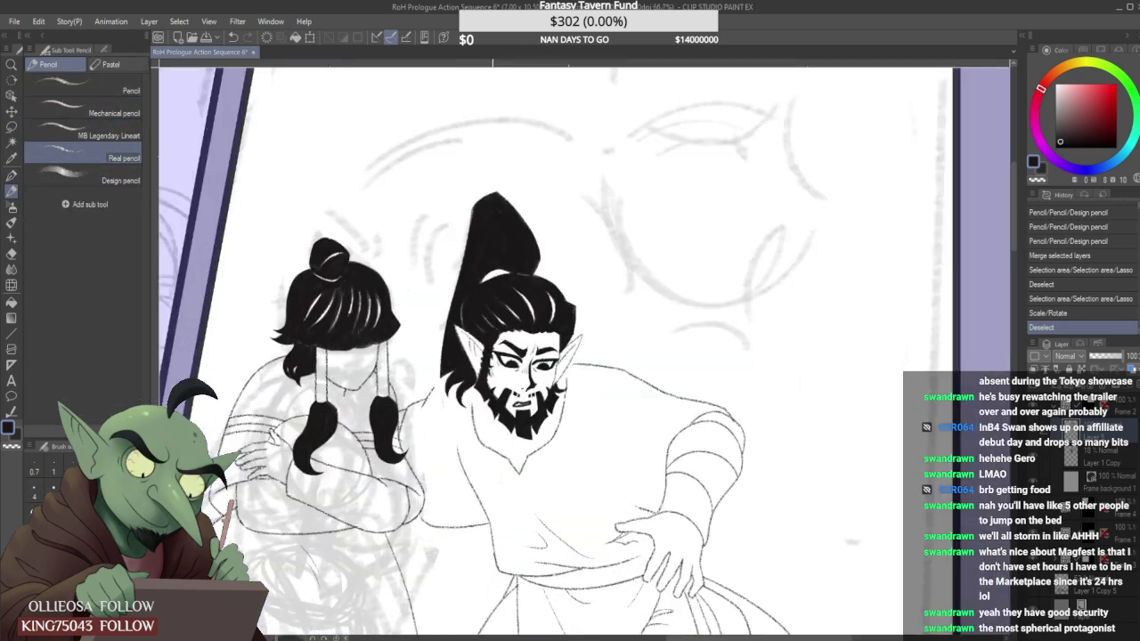
drag(445, 397, 457, 363)
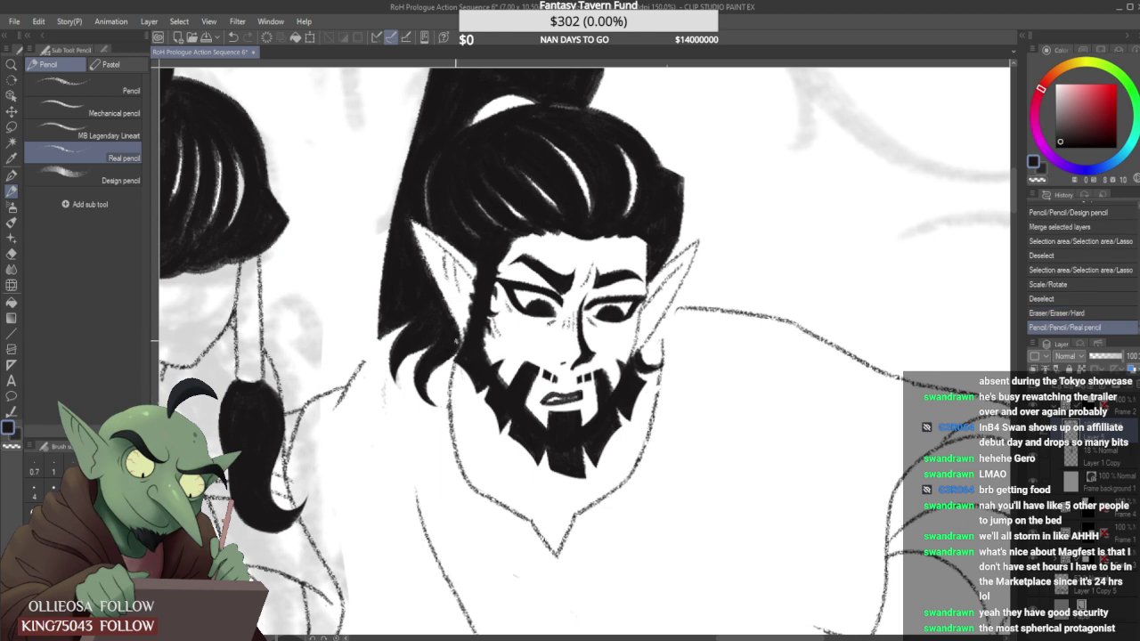
Extend the bearded man's shoulder line up to his hanging hair with the Real pencil.
scroll(393, 362, up, 1)
drag(355, 362, 407, 334)
scroll(428, 365, down, 5)
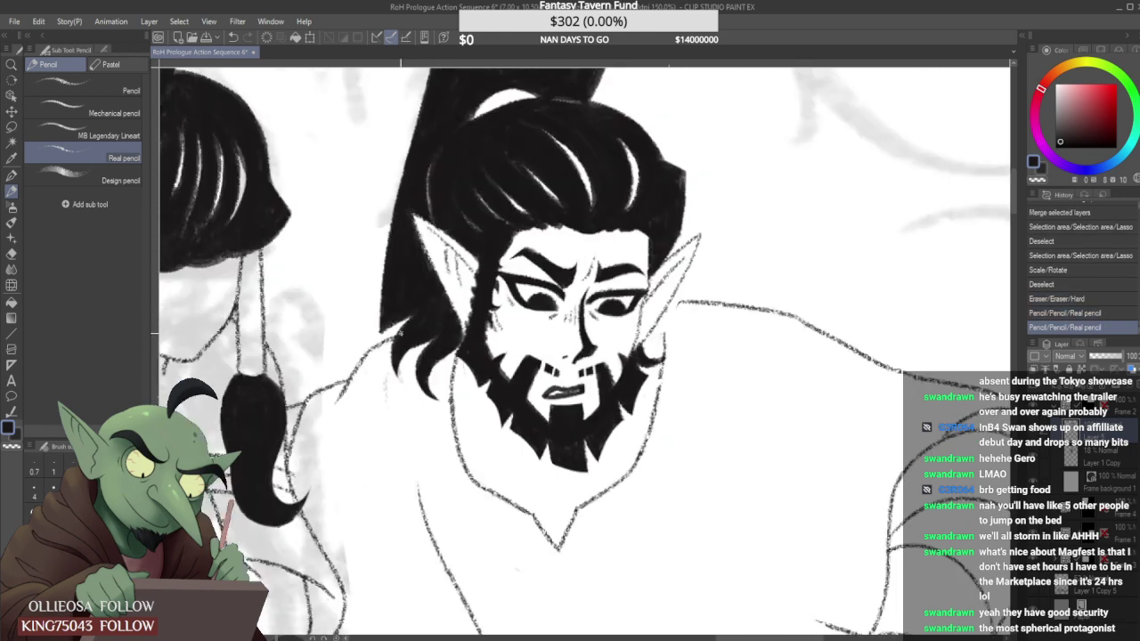
Extend the bearded man's neckline and shoulder line to meet beneath his pointed ear beside the beard.
scroll(467, 326, up, 2)
scroll(466, 323, up, 5)
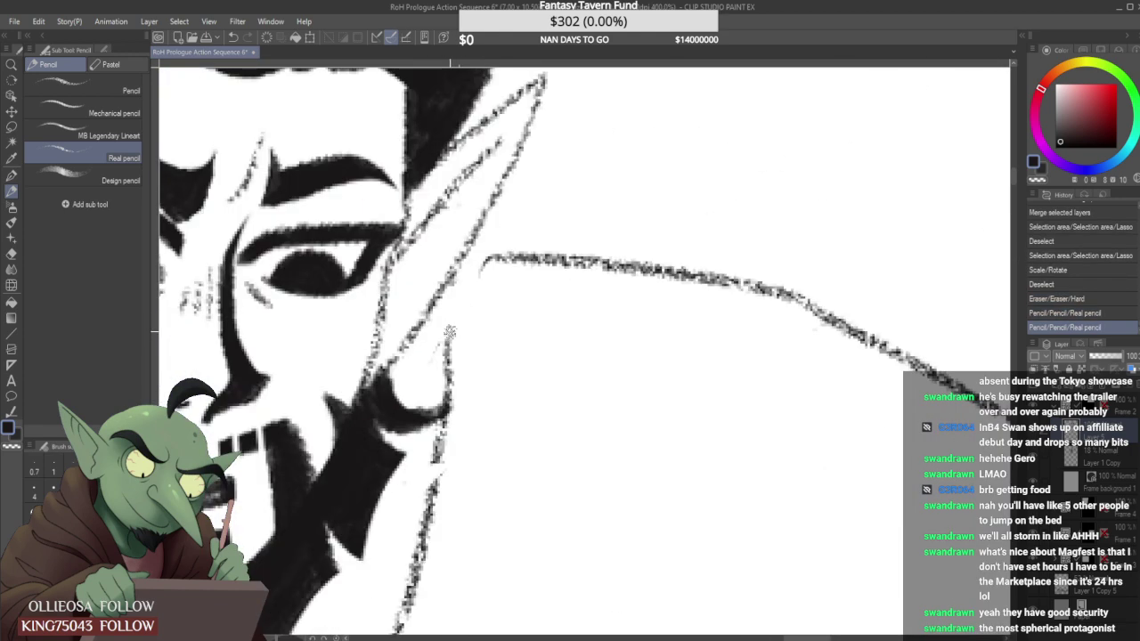
drag(432, 316, 449, 345)
mouse_move(499, 258)
mouse_down()
mouse_move(462, 252)
mouse_move(472, 258)
mouse_up()
scroll(486, 267, down, 7)
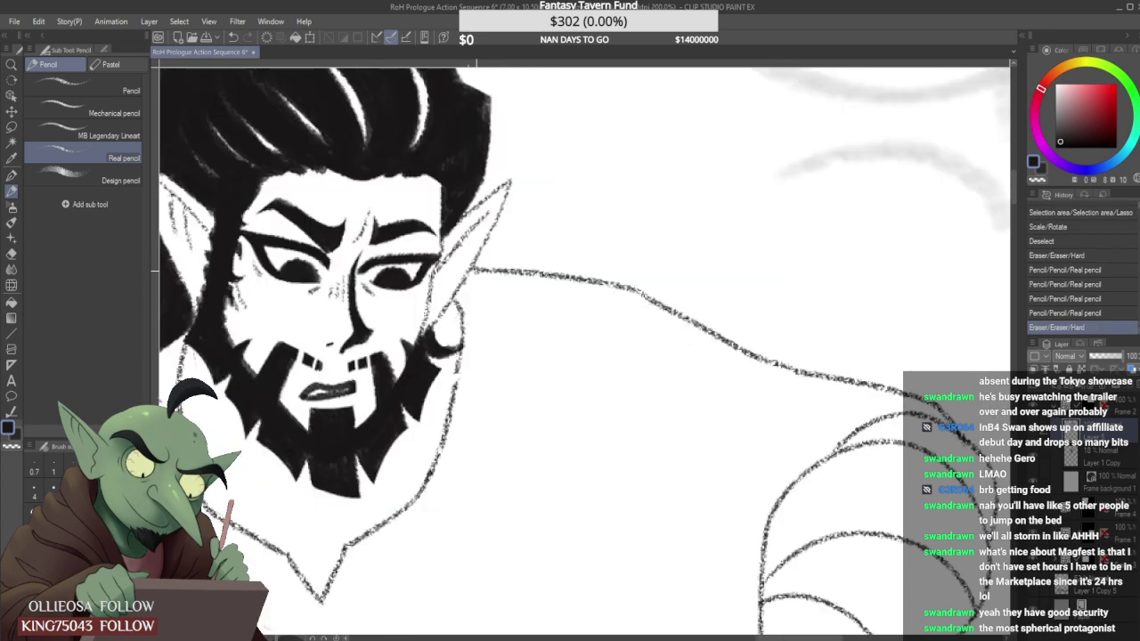
Touch up the collar line beside the bearded man's beard and save the comic page.
scroll(452, 356, up, 2)
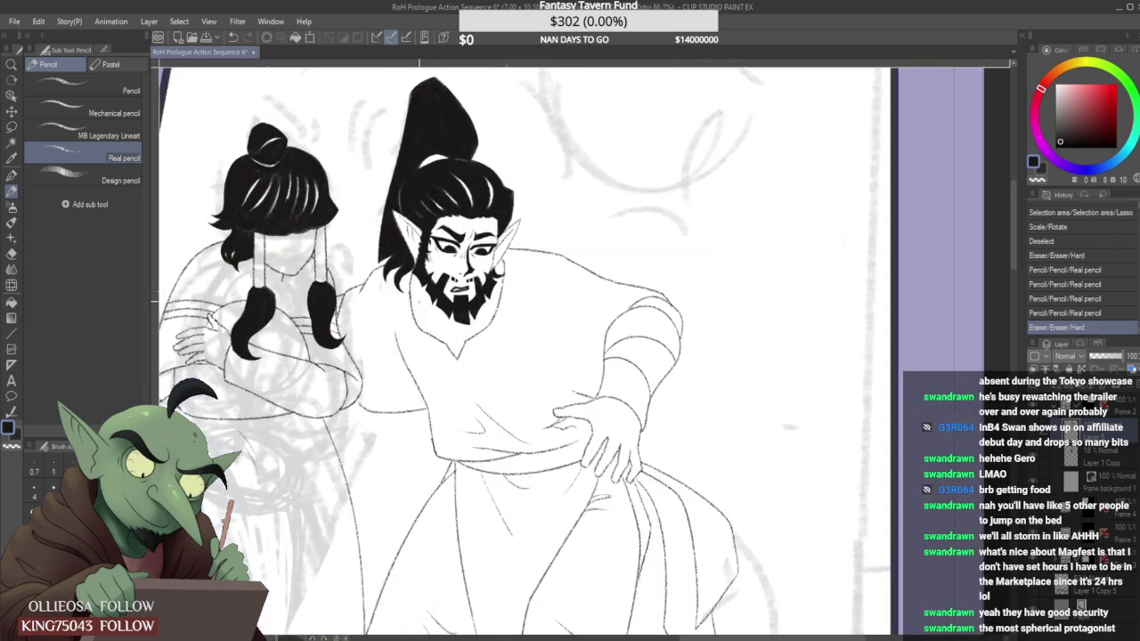
drag(425, 304, 437, 321)
scroll(455, 374, down, 2)
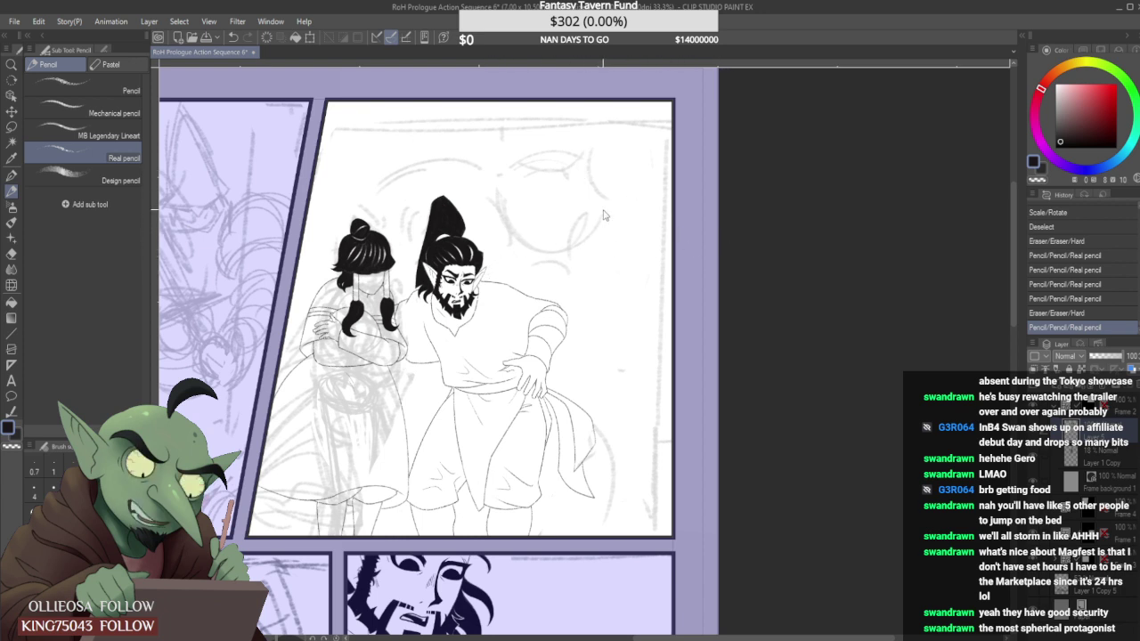
key(ctrl+s)
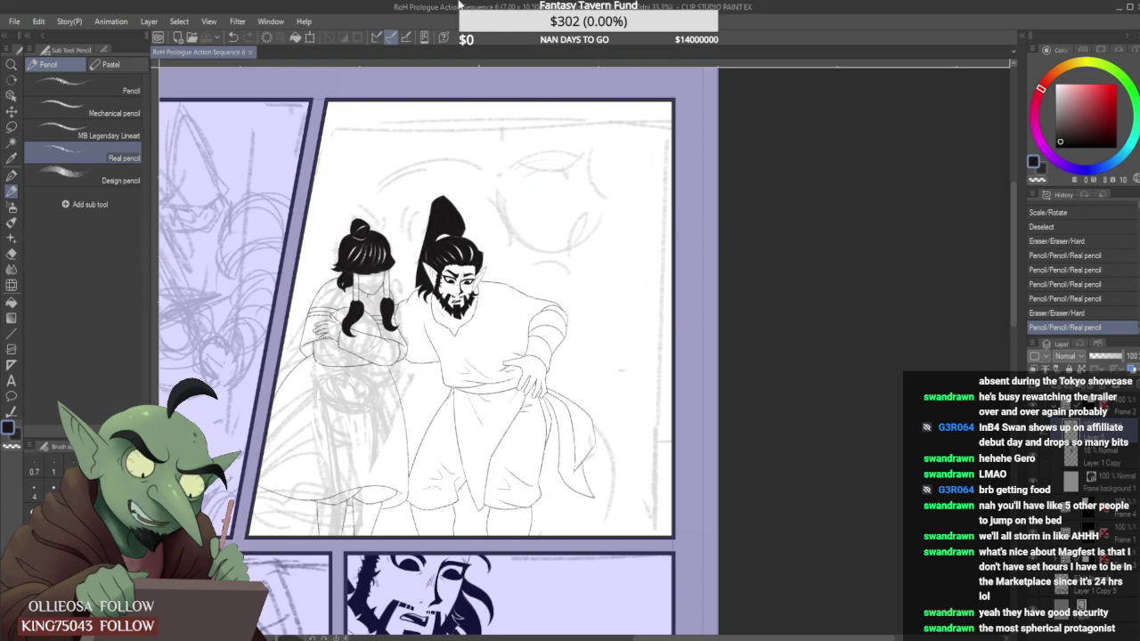
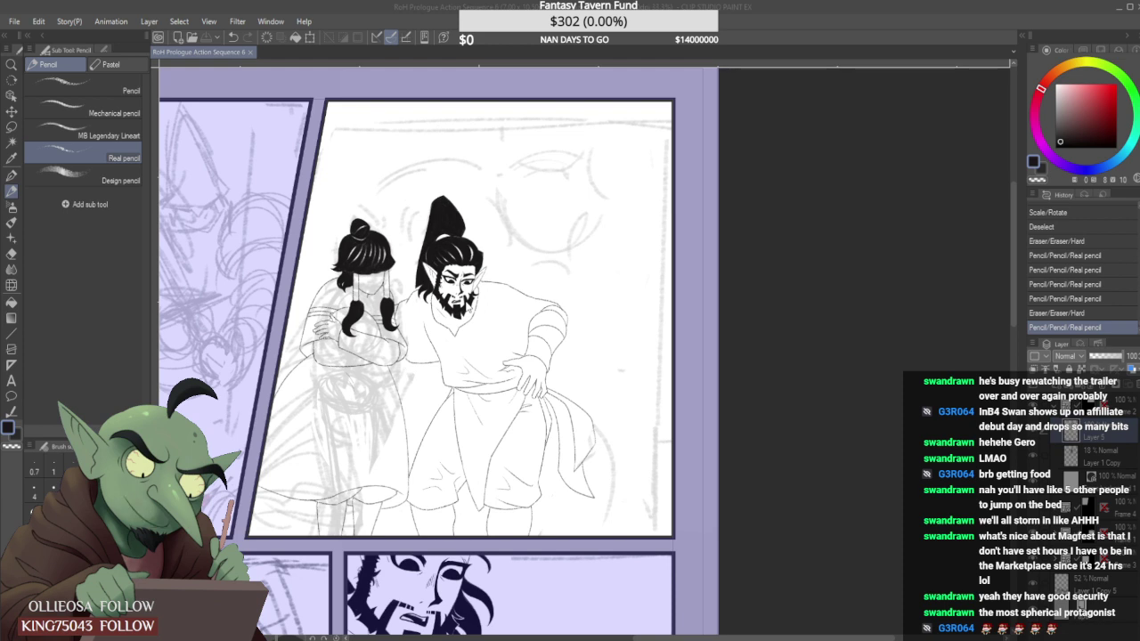
Create a new blank illustration canvas and ready the Fill tool with a light grey colour for it.
click(640, 178)
scroll(513, 233, down, 1)
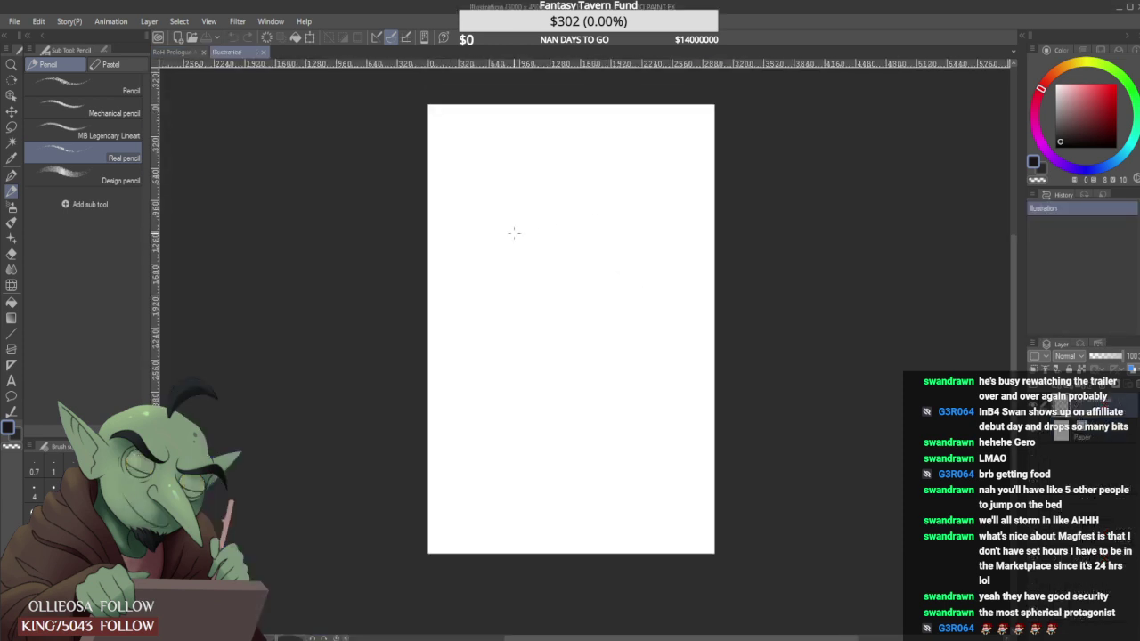
scroll(539, 231, up, 1)
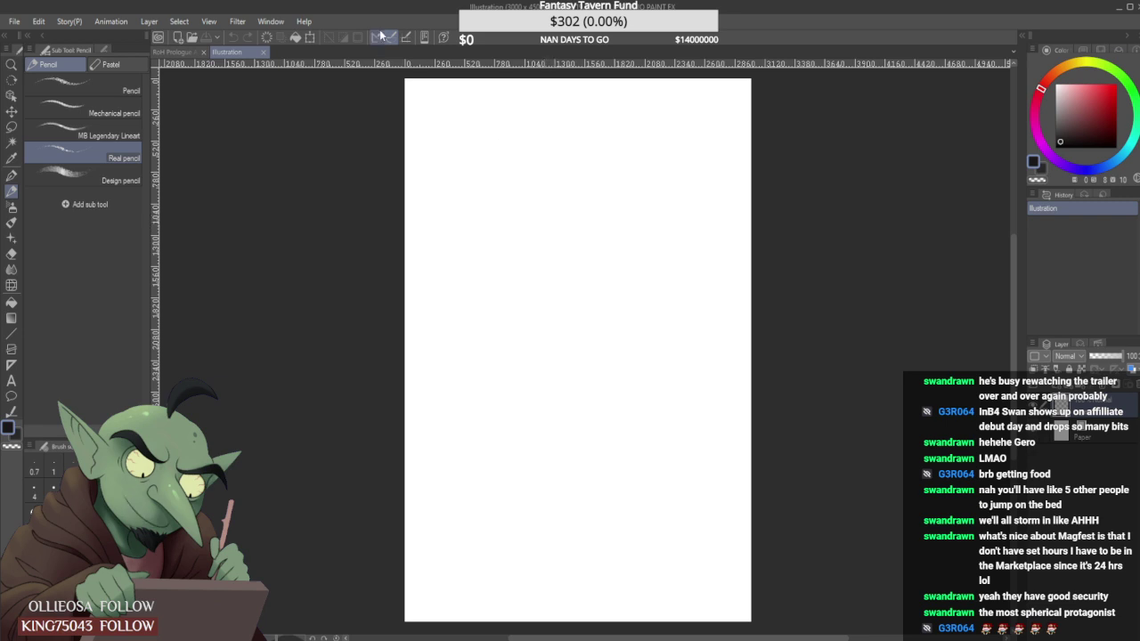
click(172, 51)
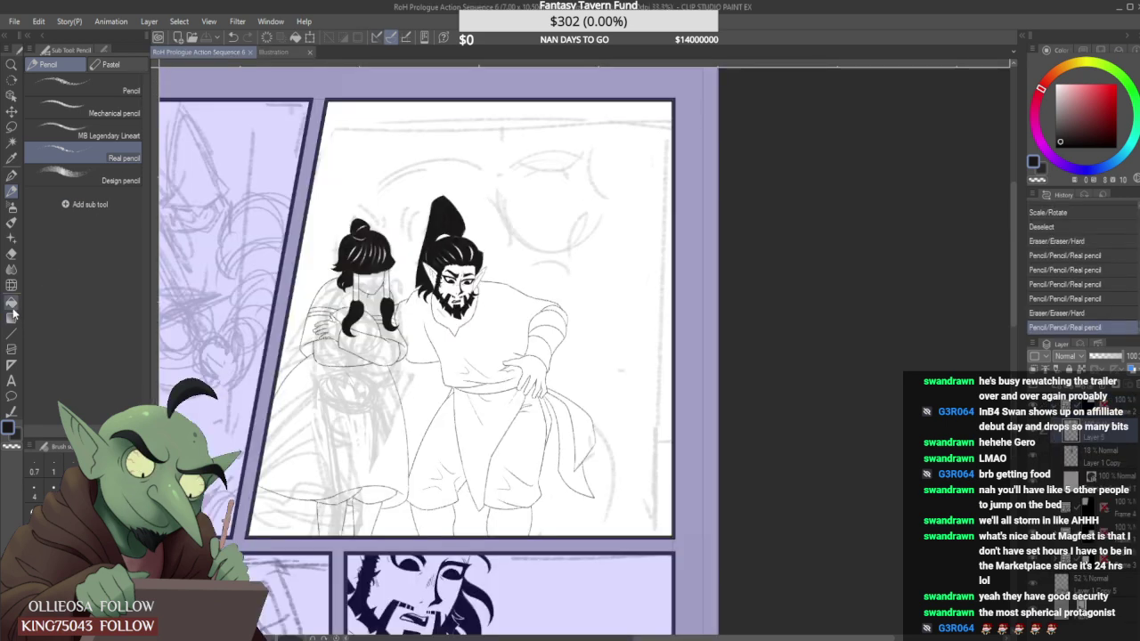
click(12, 301)
drag(1066, 113, 1038, 104)
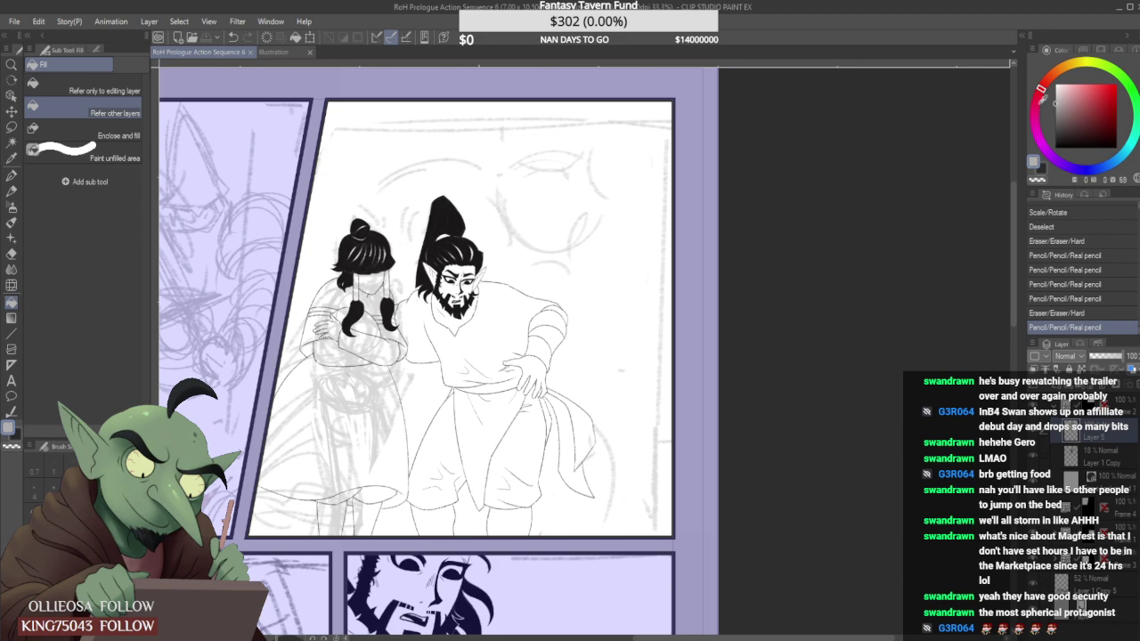
click(274, 52)
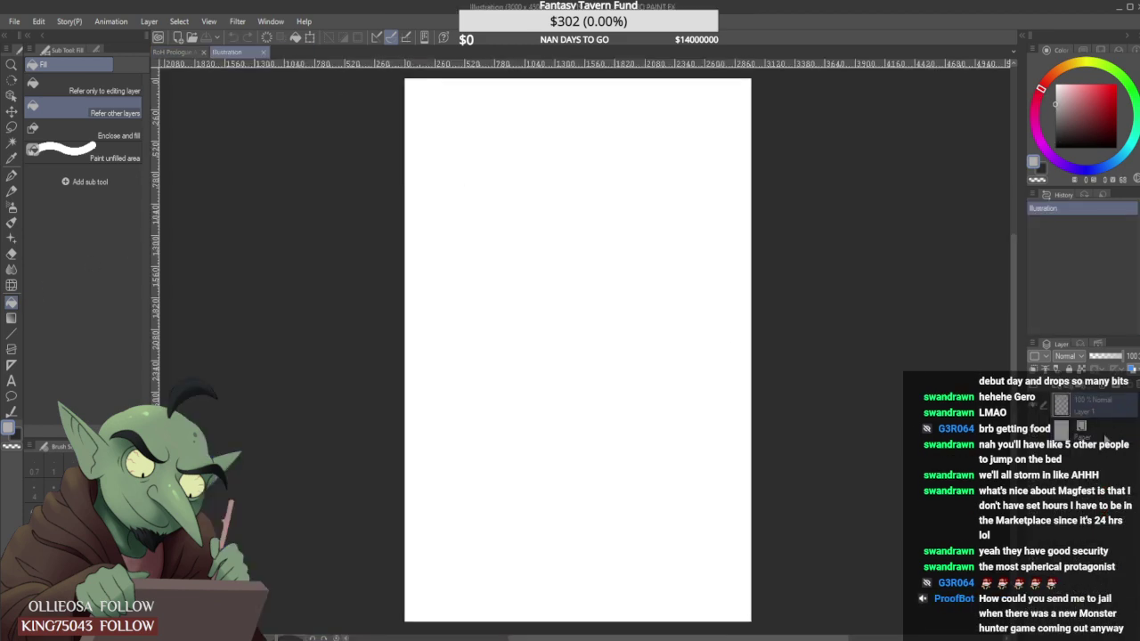
Replace the paper layer with a new raster layer filled light grey, and lock that background layer.
click(1060, 387)
click(1114, 452)
click(1130, 385)
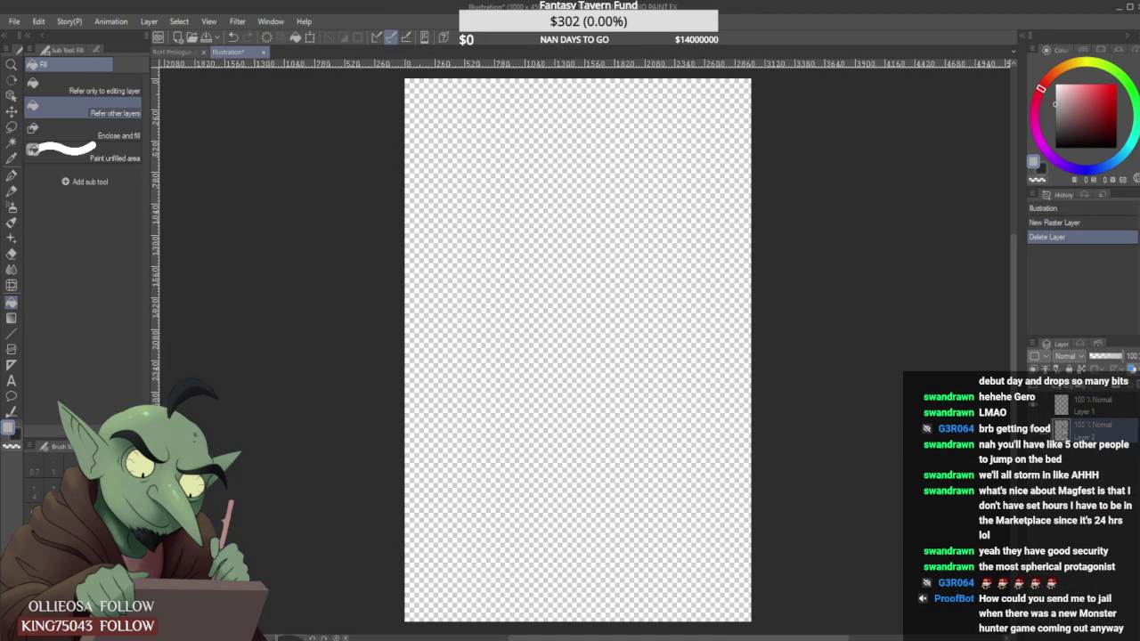
click(628, 351)
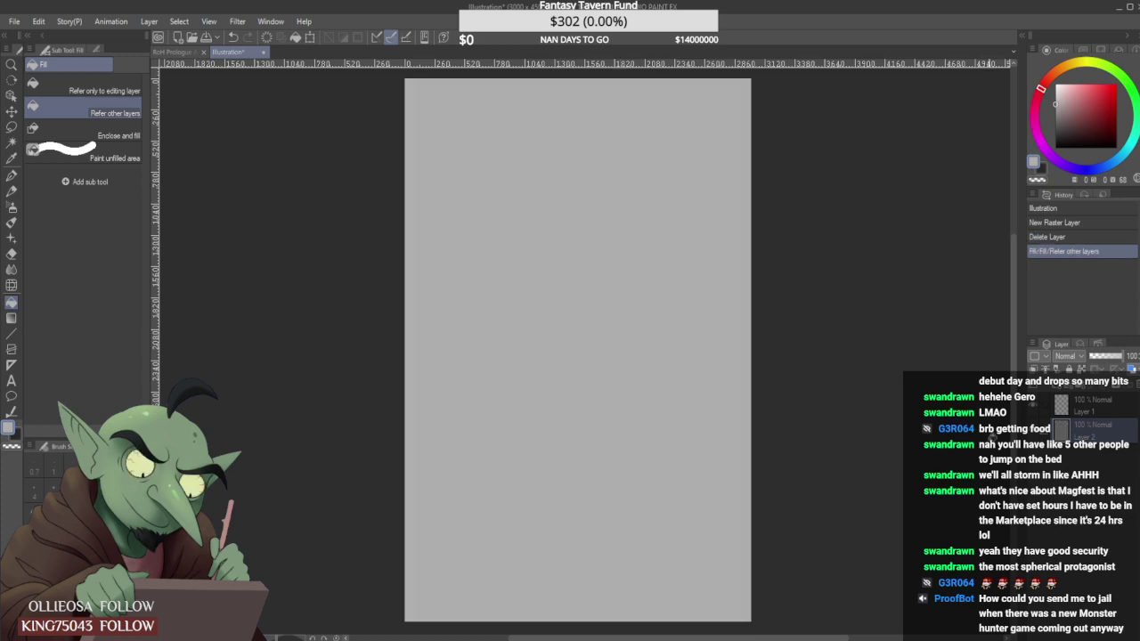
click(1069, 368)
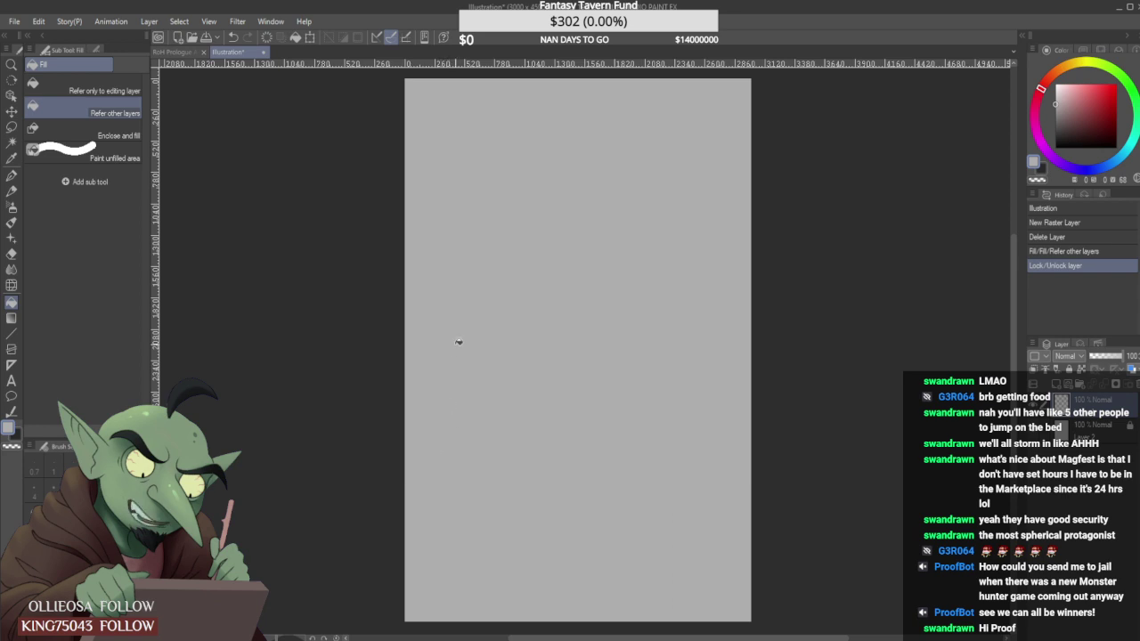
Set Layer 1's opacity to 61% and ready the MB Legendary Lineart pencil with a near-black colour.
click(1113, 357)
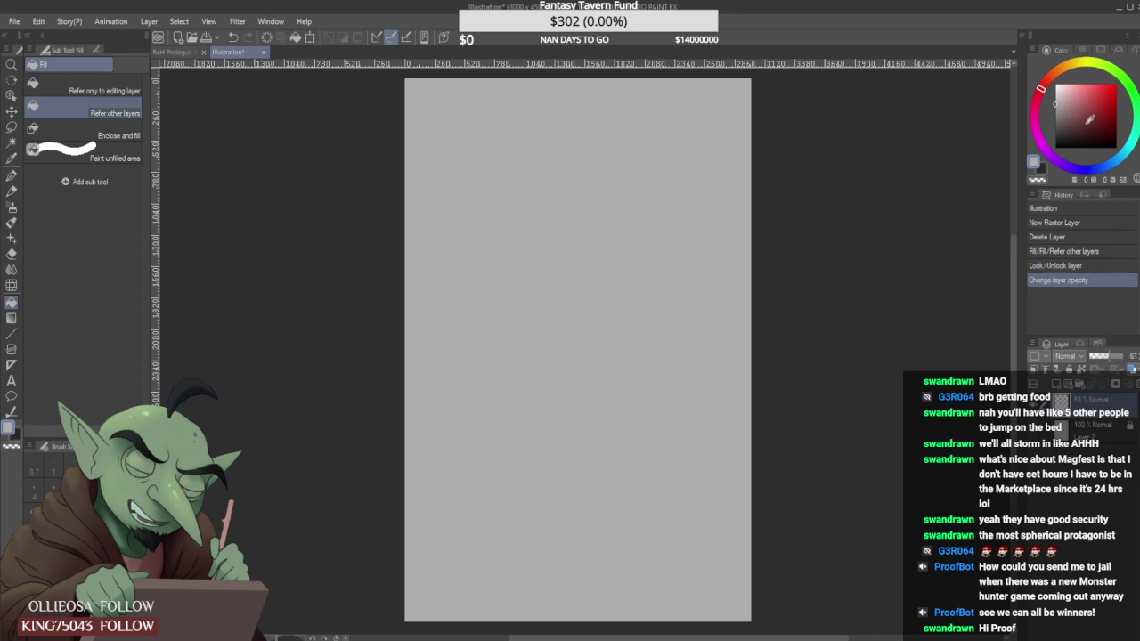
click(1053, 149)
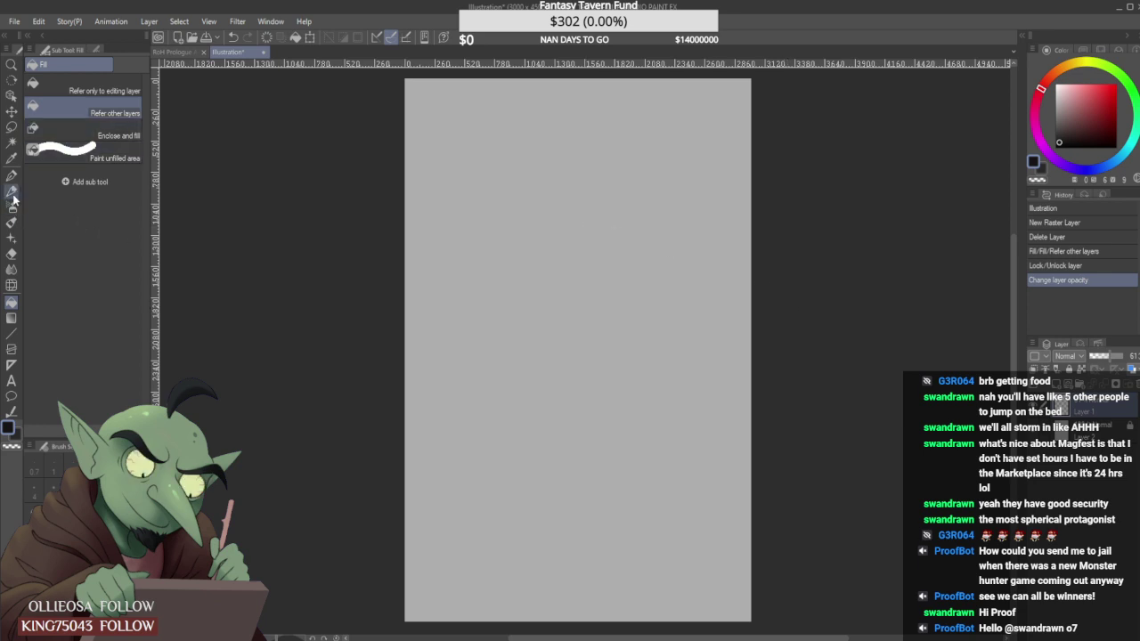
click(11, 191)
click(67, 136)
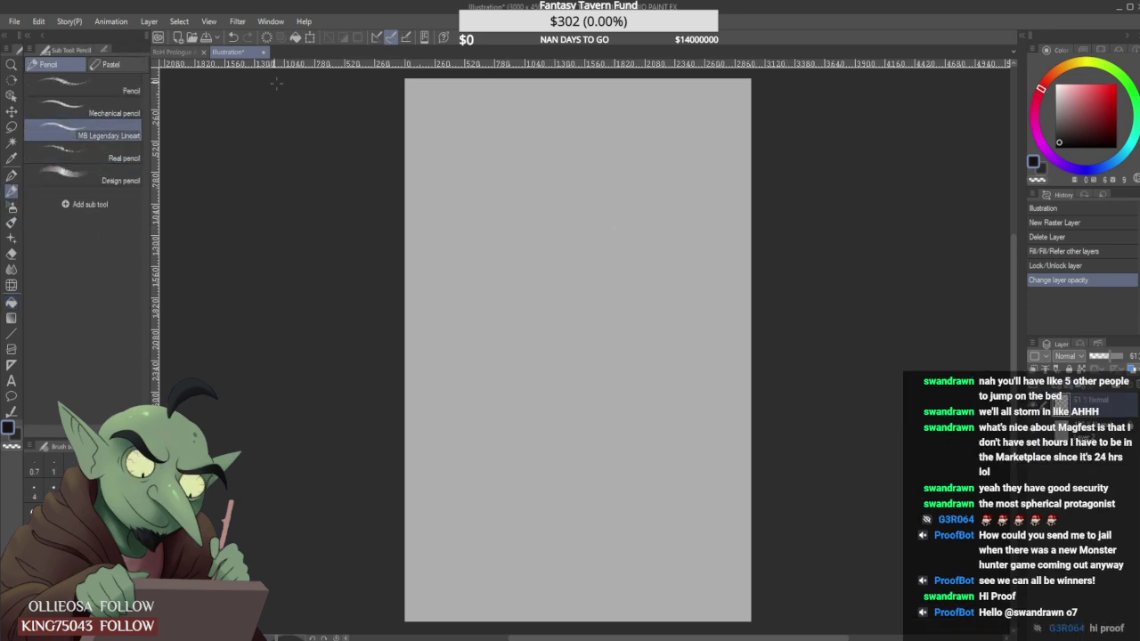
Paste the tattooed-backs reference image and scale it down in the canvas's upper-left corner.
key(ctrl+v)
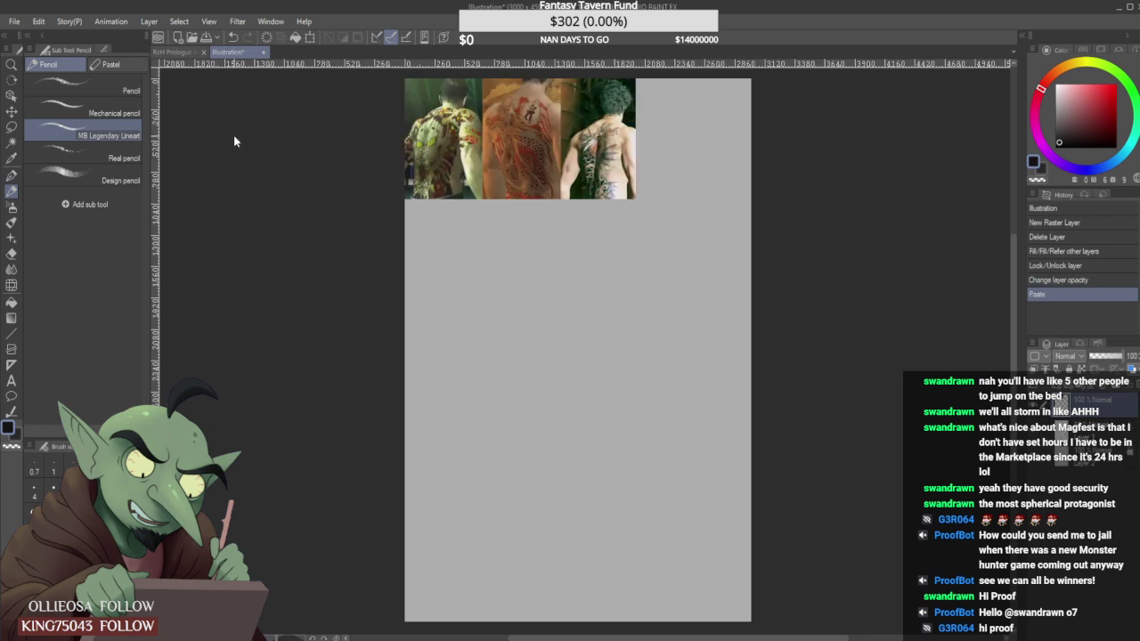
key(ctrl+t)
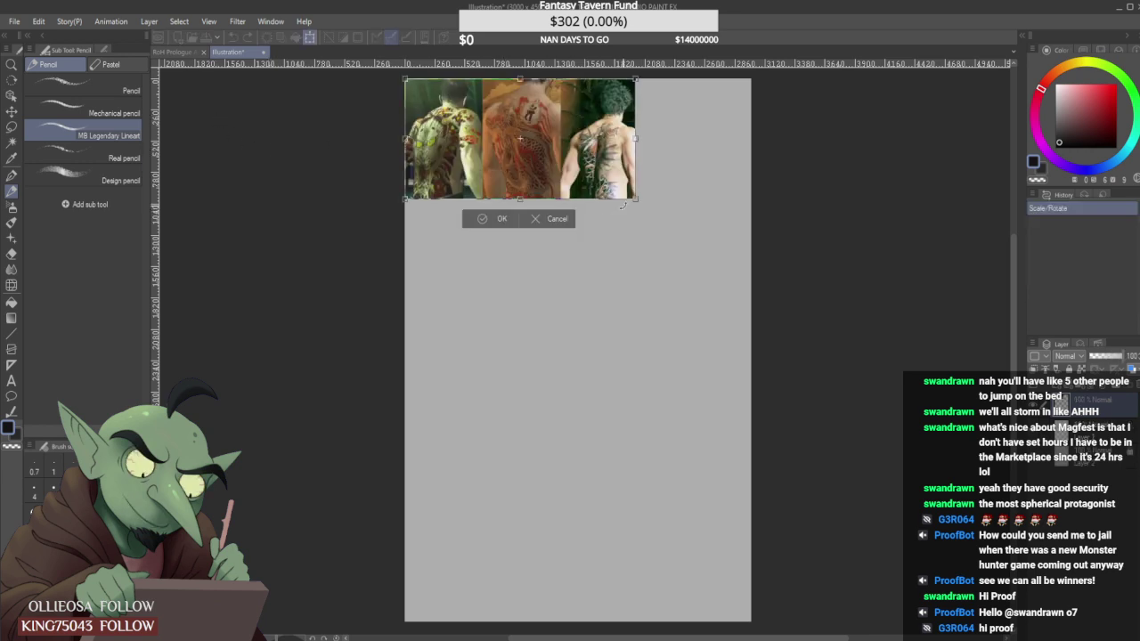
drag(635, 197, 567, 164)
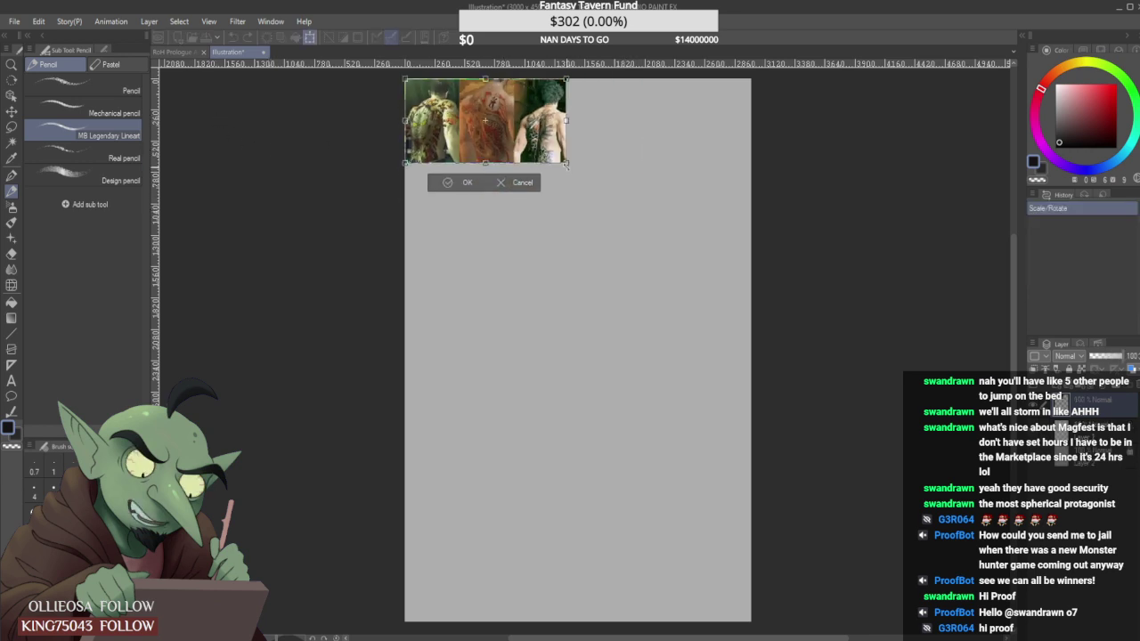
click(461, 183)
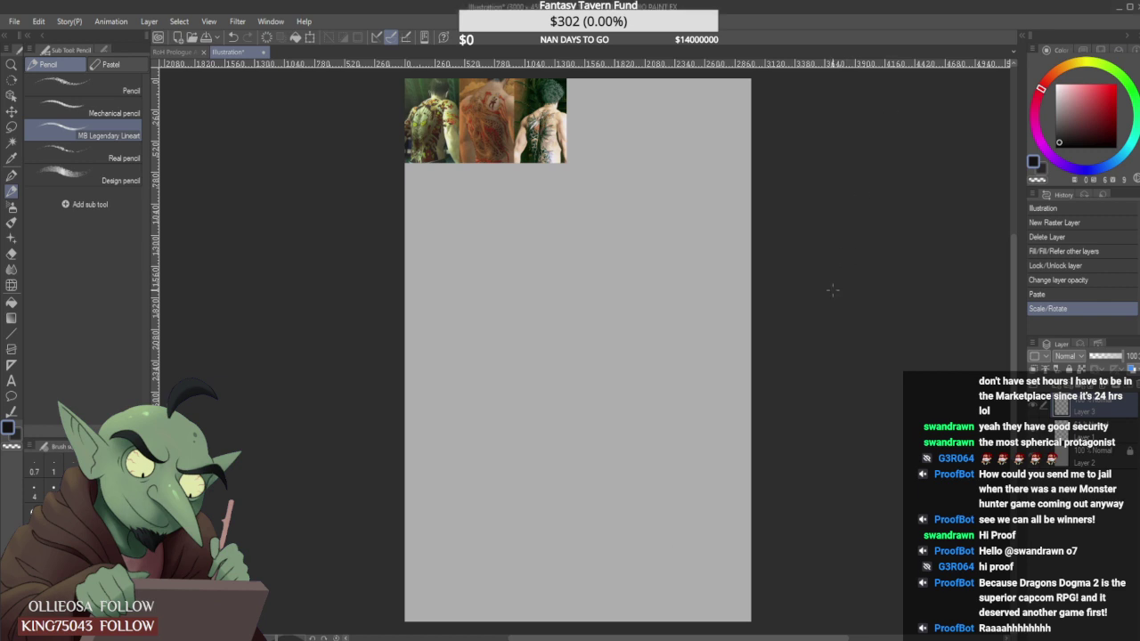
Paste the dog character sheet and scale it down into the canvas's upper-right corner.
key(ctrl+v)
key(ctrl+t)
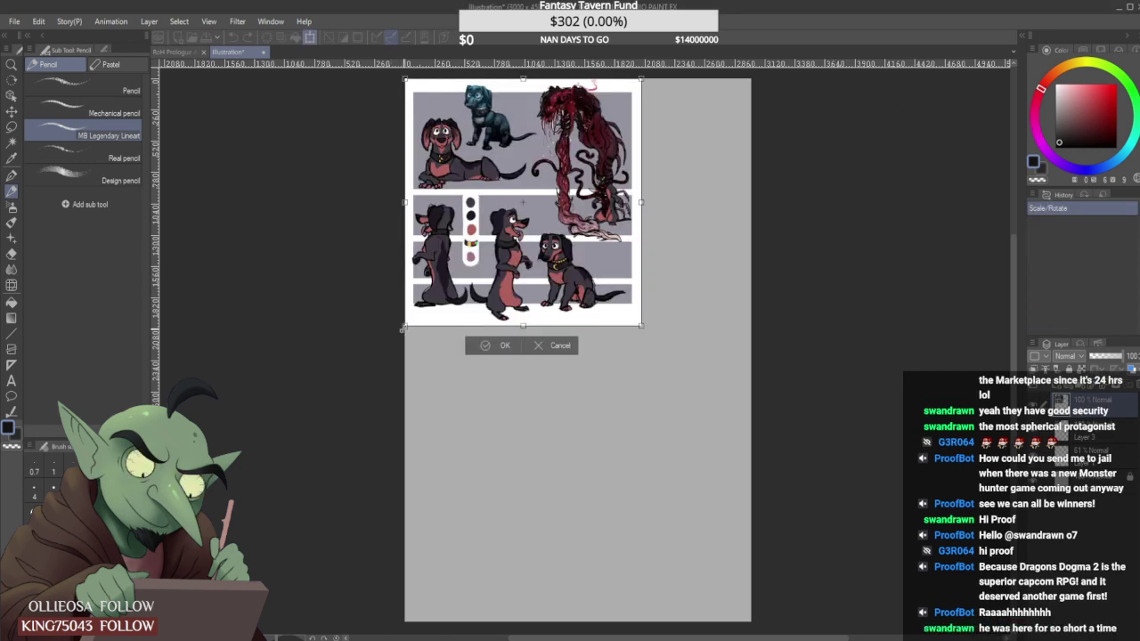
drag(567, 244, 727, 136)
click(682, 186)
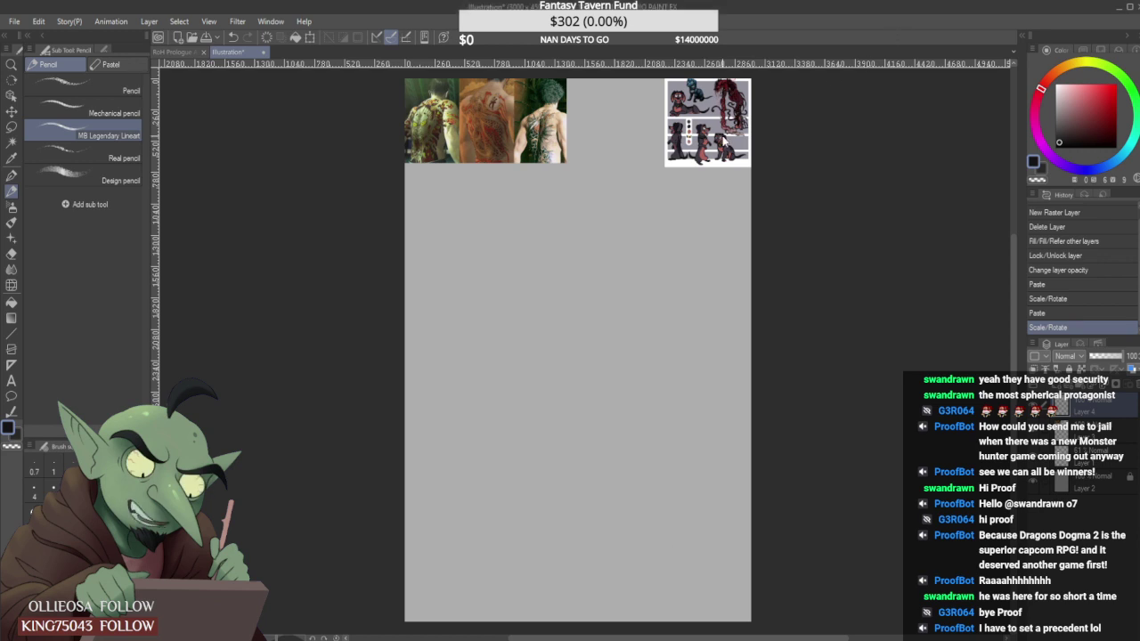
Paste the uniformed man's character sheet, scale it down, and place it just left of the dog sheet.
key(ctrl+v)
key(ctrl+t)
drag(639, 325, 652, 147)
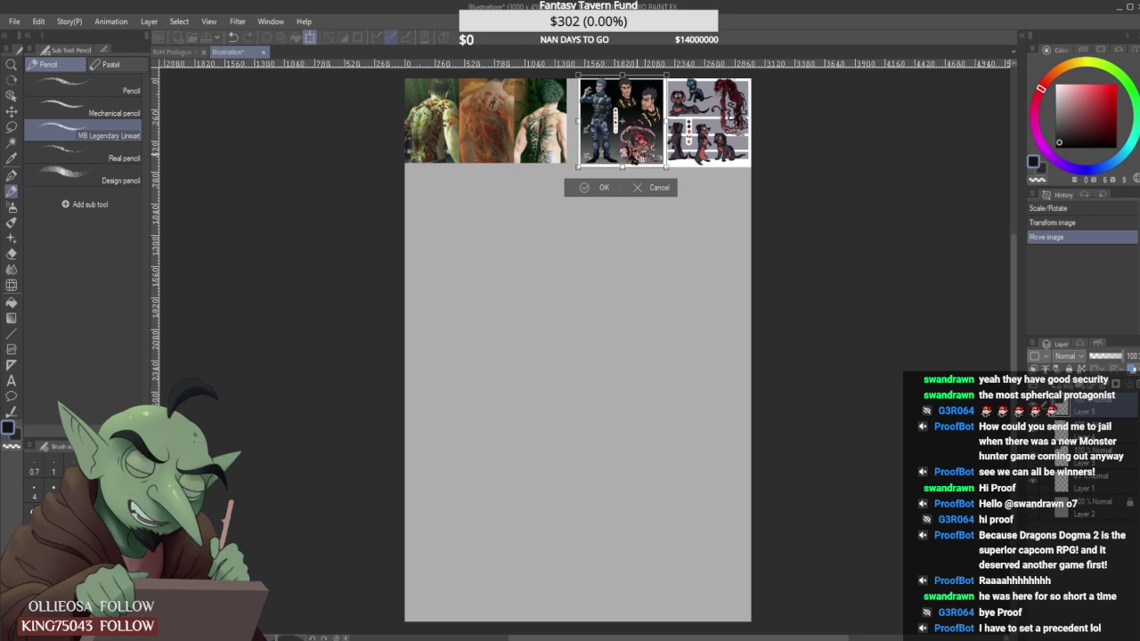
drag(641, 160, 634, 163)
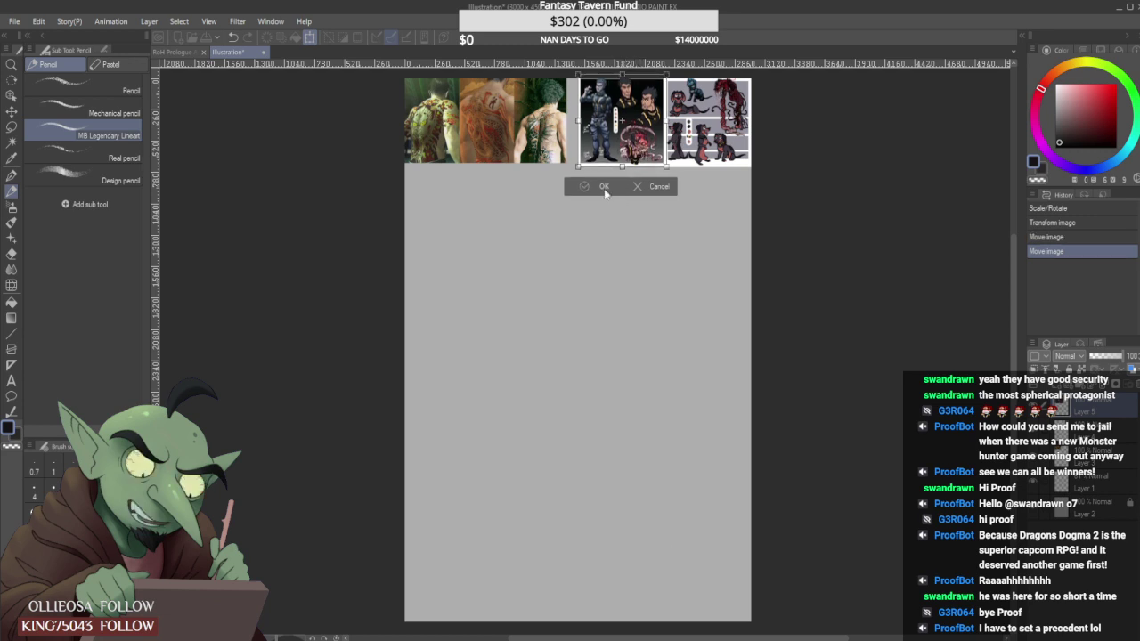
click(605, 187)
Sketch a construction circle for the head on Layer 1 below the references, with rough face-side and chin lines.
scroll(609, 217, up, 2)
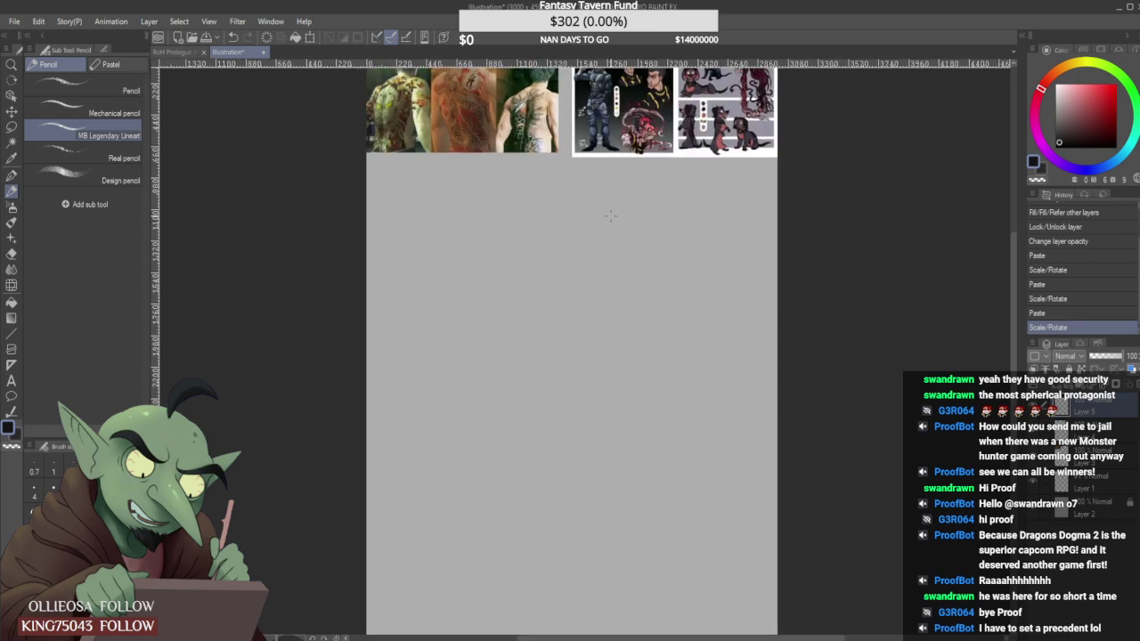
scroll(611, 210, down, 3)
scroll(610, 209, up, 1)
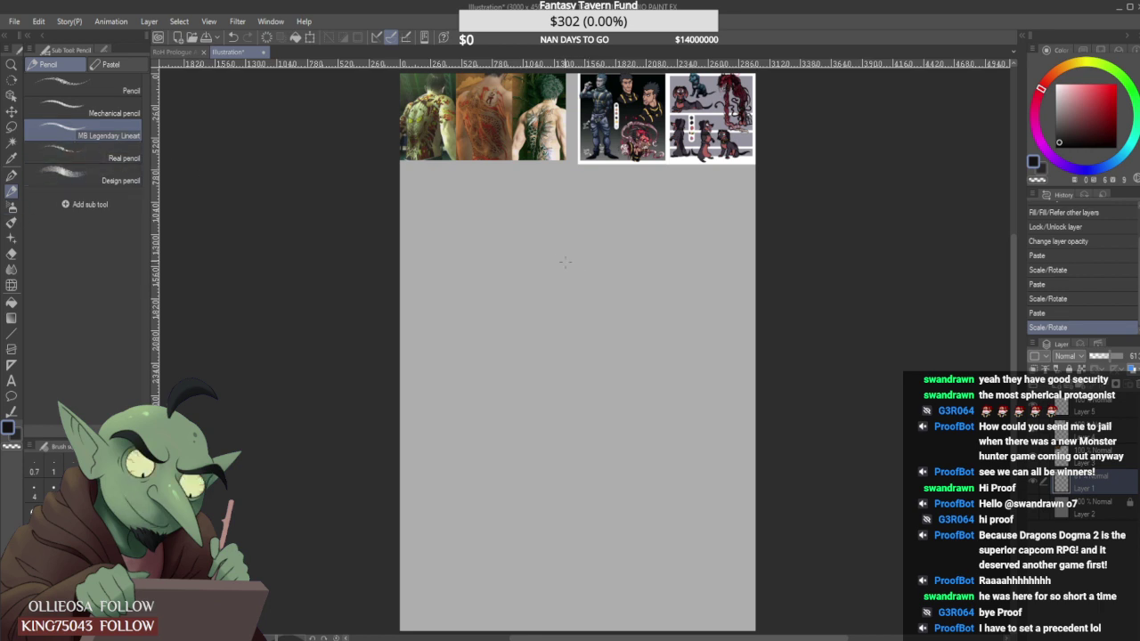
mouse_move(547, 203)
mouse_down()
mouse_move(582, 234)
mouse_move(567, 184)
mouse_move(554, 239)
mouse_move(589, 194)
mouse_move(575, 237)
mouse_up()
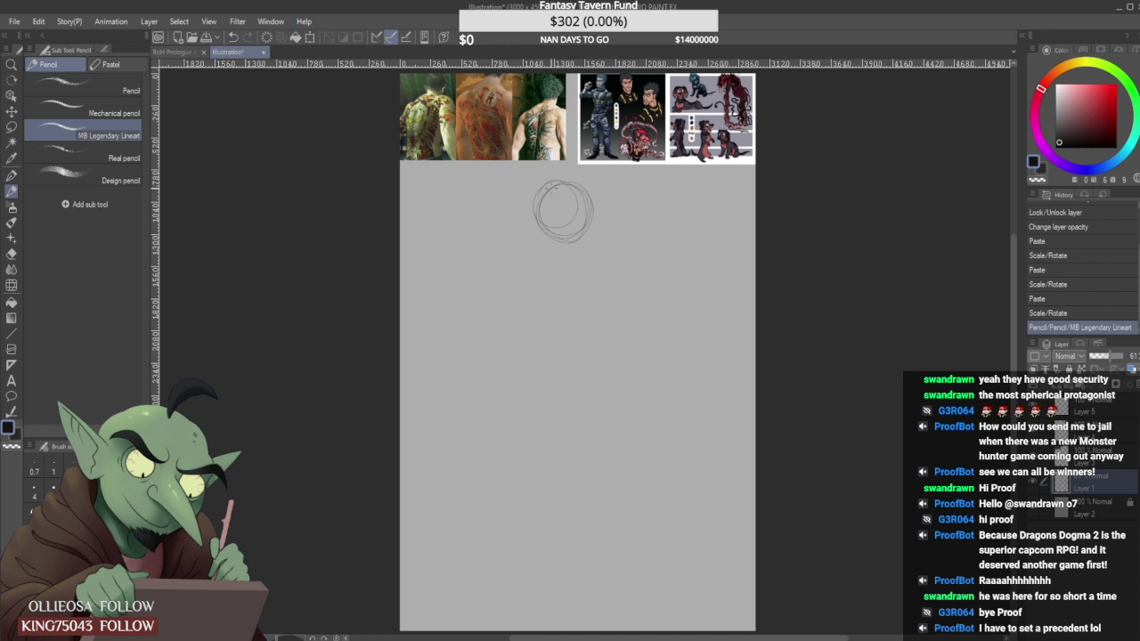
drag(552, 189, 539, 230)
mouse_move(540, 209)
mouse_down()
mouse_move(547, 242)
mouse_move(548, 205)
mouse_move(531, 210)
mouse_move(551, 258)
mouse_up()
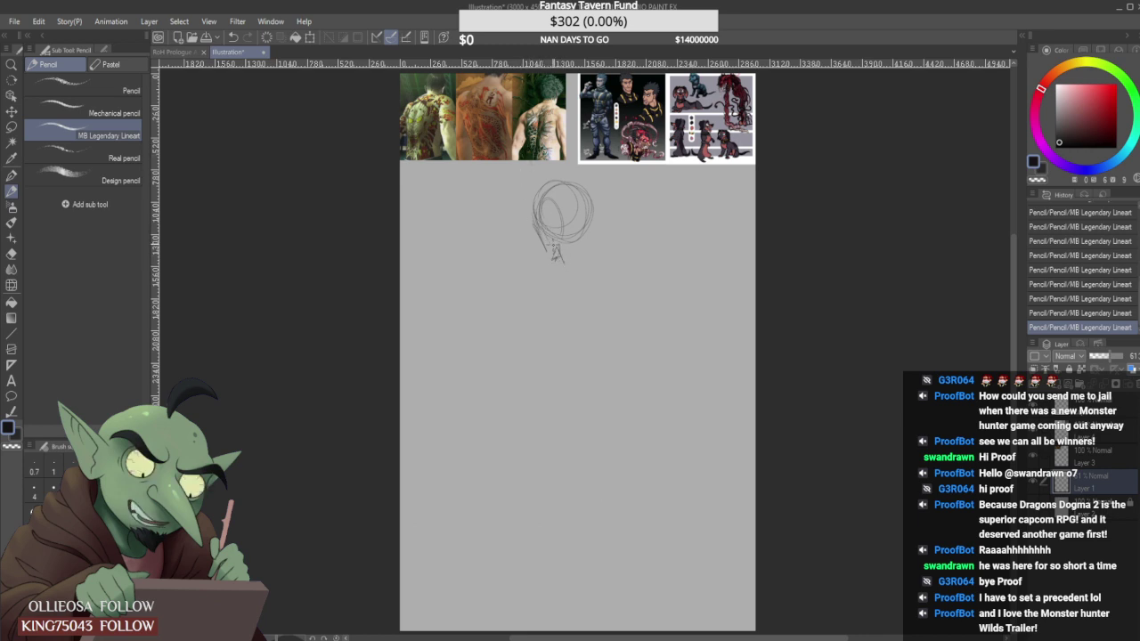
Clean up the chin marks and sketch the face contour, the jaw and the back of the neck around the head circle.
drag(553, 244, 552, 236)
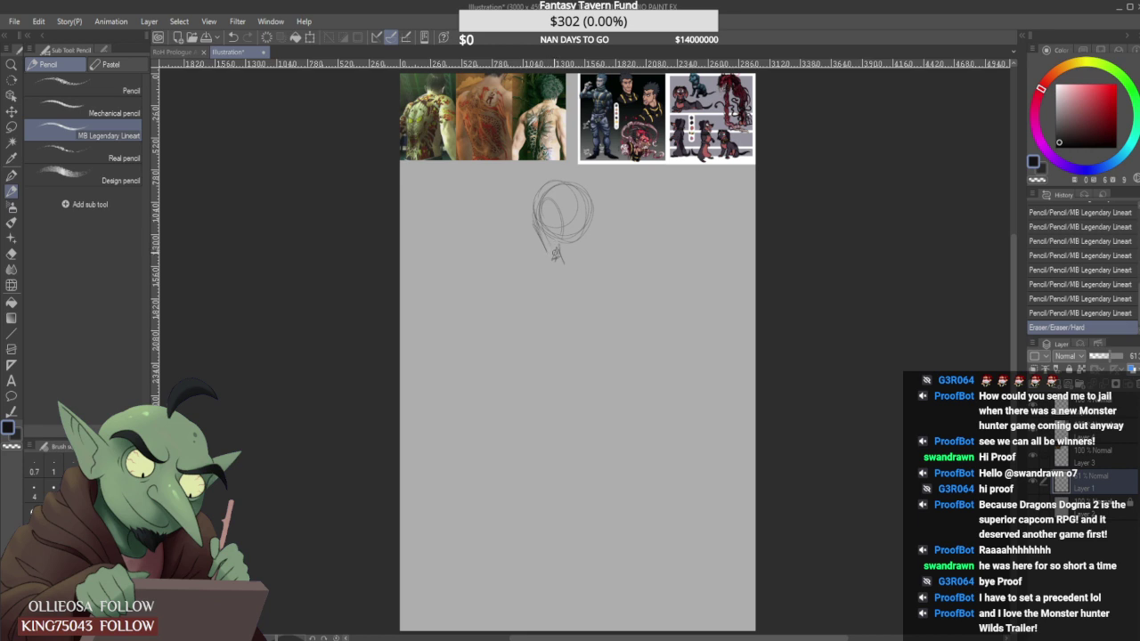
drag(554, 243, 561, 253)
drag(544, 193, 563, 262)
mouse_move(562, 208)
mouse_down()
mouse_move(603, 210)
mouse_move(595, 227)
mouse_move(595, 202)
mouse_move(526, 212)
mouse_move(582, 179)
mouse_move(609, 260)
mouse_up()
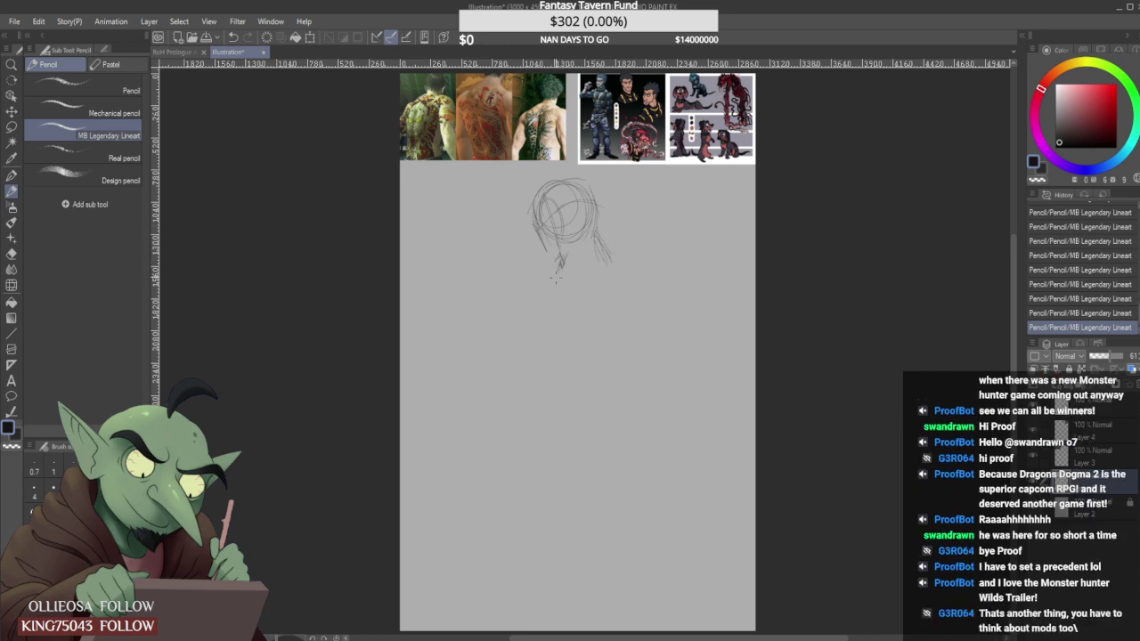
mouse_move(559, 258)
mouse_down()
mouse_move(562, 269)
mouse_move(548, 266)
mouse_up()
mouse_move(531, 209)
mouse_down()
mouse_move(547, 267)
mouse_move(568, 219)
mouse_up()
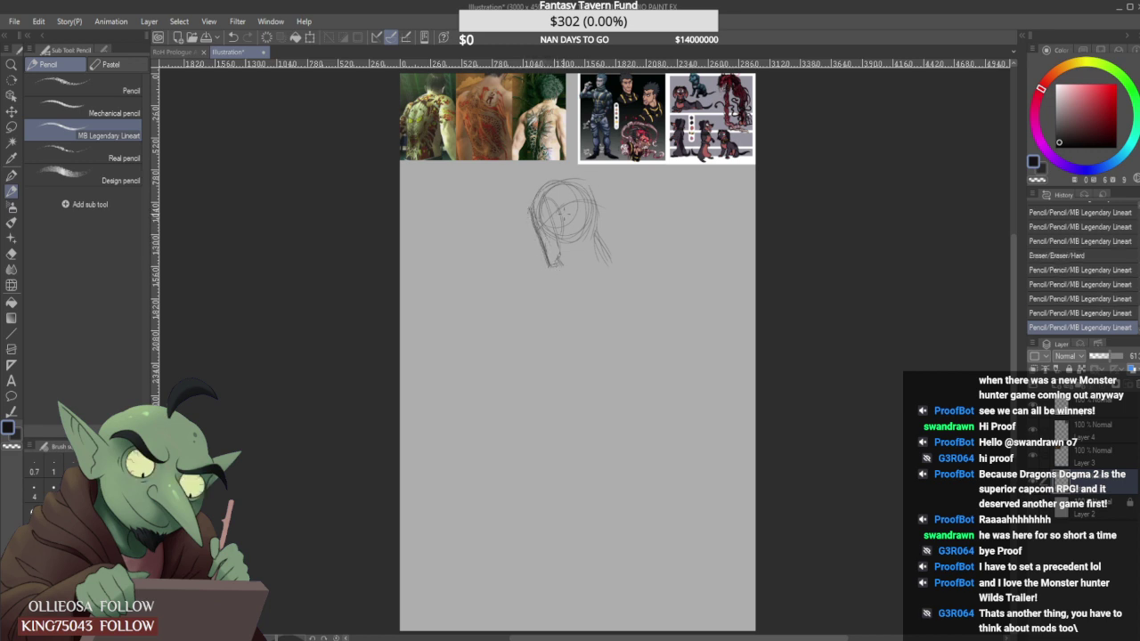
Rough in the figure's neck base and sketch both shoulders sloping outward from it.
mouse_move(559, 258)
mouse_down()
mouse_move(563, 272)
mouse_move(547, 282)
mouse_move(590, 264)
mouse_move(603, 279)
mouse_move(587, 251)
mouse_up()
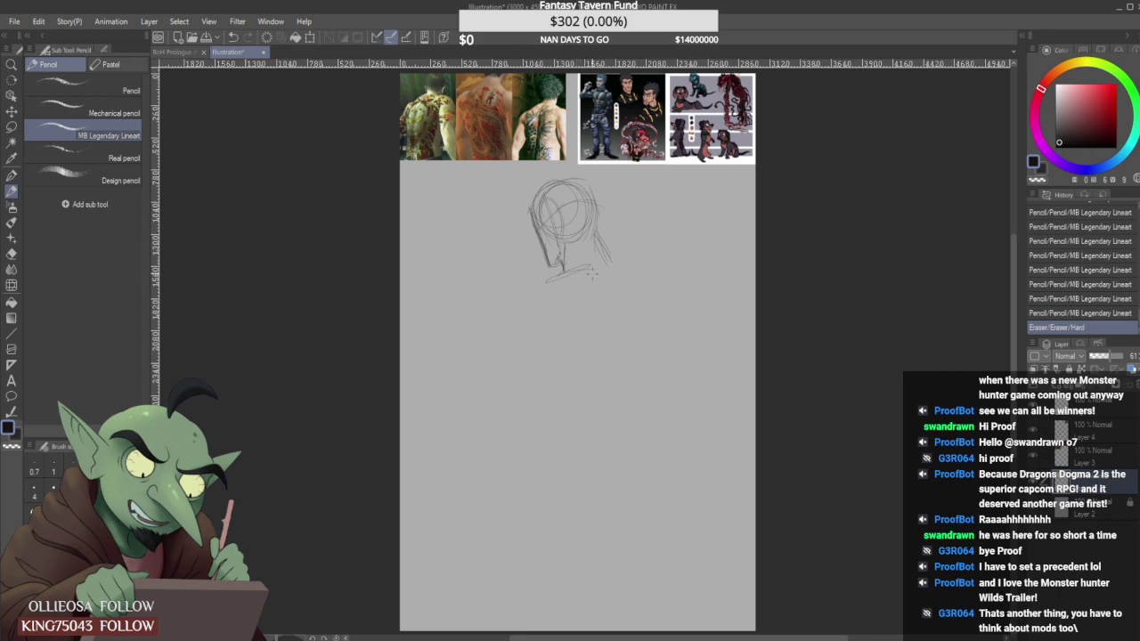
mouse_move(586, 268)
mouse_down()
mouse_move(610, 259)
mouse_move(593, 279)
mouse_move(559, 278)
mouse_move(574, 269)
mouse_move(563, 267)
mouse_move(535, 295)
mouse_up()
drag(558, 275, 496, 309)
drag(609, 265, 675, 293)
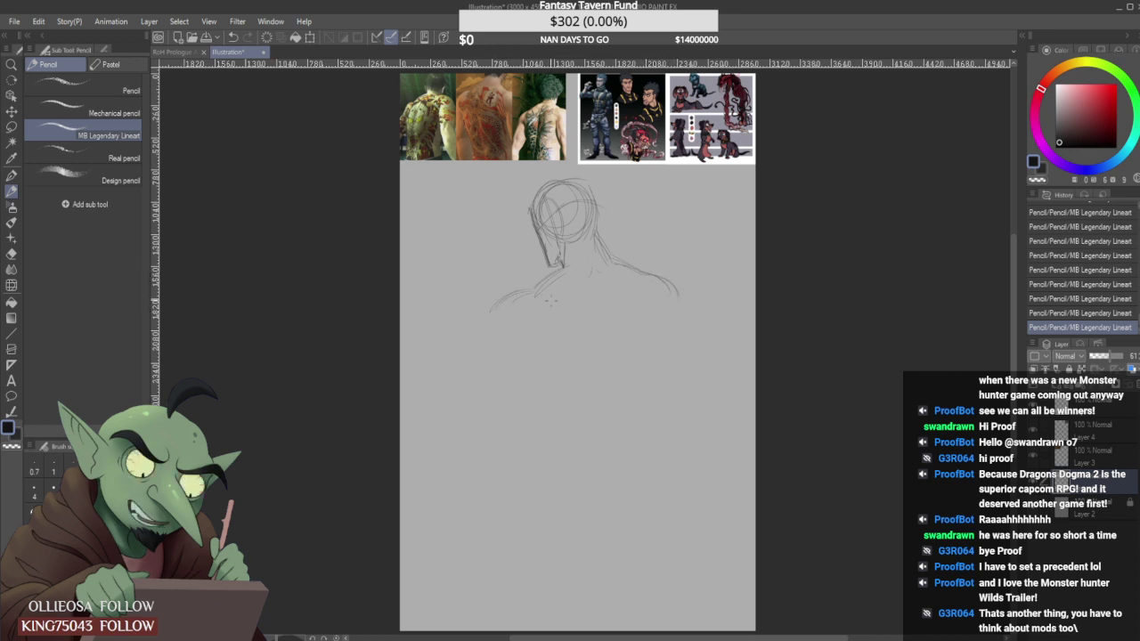
Round off the figure's left shoulder and sketch the shoulder-blade marks and both sides of the rib cage.
drag(490, 310, 537, 293)
drag(518, 288, 495, 307)
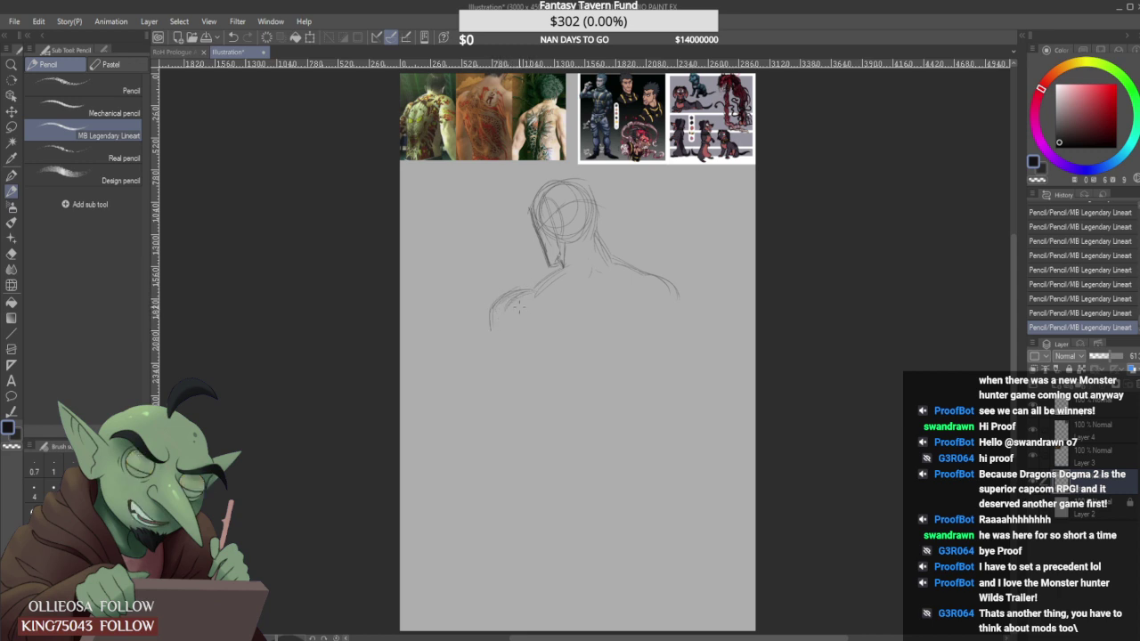
mouse_move(534, 318)
mouse_down()
mouse_move(525, 332)
mouse_move(490, 328)
mouse_move(563, 269)
mouse_move(600, 297)
mouse_up()
mouse_move(606, 283)
mouse_down()
mouse_move(634, 314)
mouse_move(636, 290)
mouse_move(614, 302)
mouse_move(634, 284)
mouse_move(588, 293)
mouse_up()
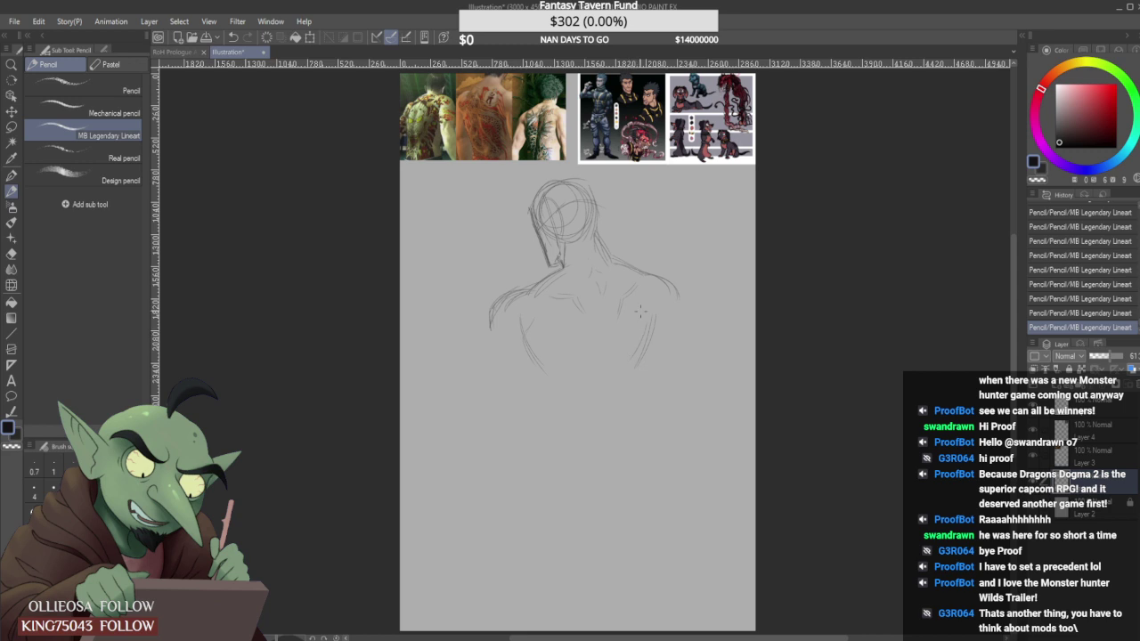
drag(646, 333, 638, 369)
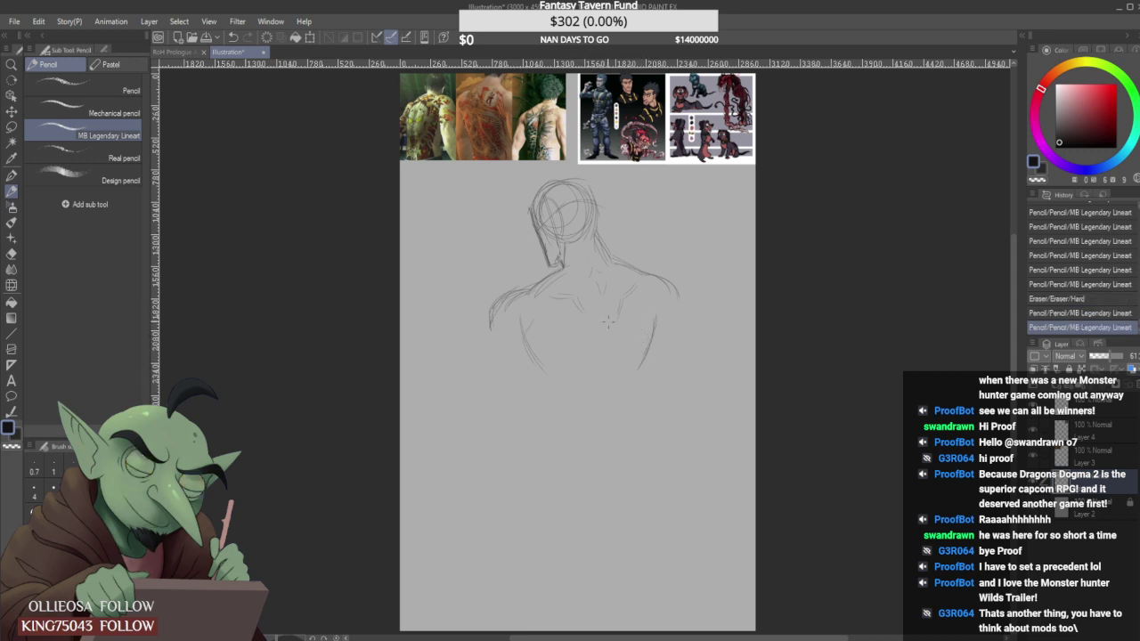
Sketch the curved spine line from the base of the neck down to the lower back.
drag(612, 326, 609, 392)
drag(604, 284, 615, 330)
drag(613, 335, 594, 435)
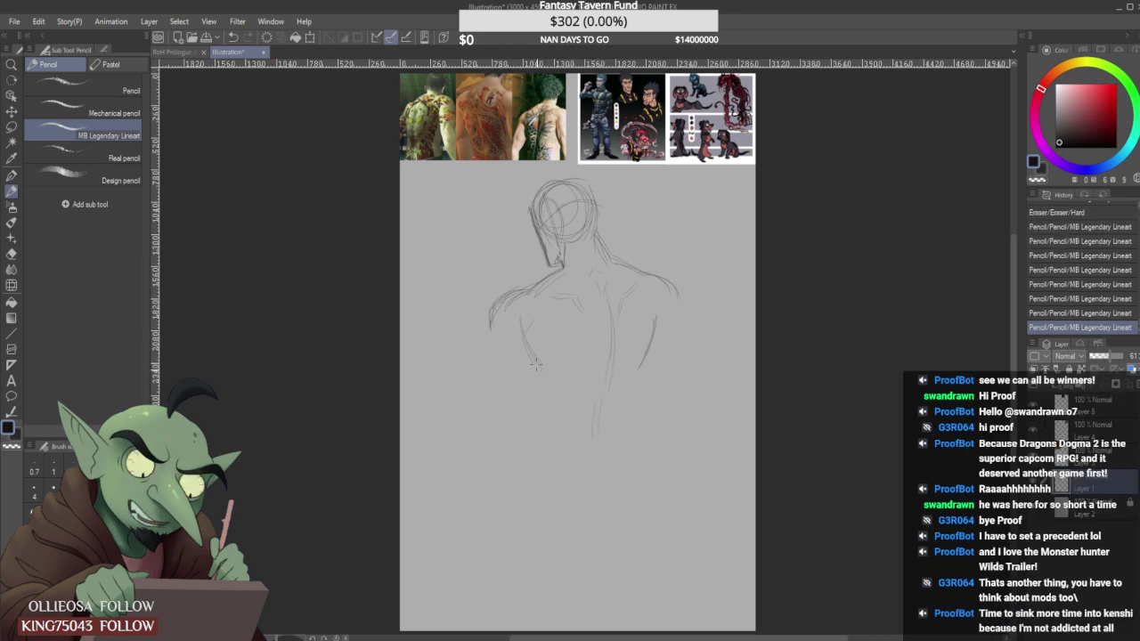
Draw both sides of the torso tapering from the ribs into the waist and flaring toward the hips.
mouse_move(532, 360)
mouse_down()
mouse_move(552, 401)
mouse_move(529, 365)
mouse_move(547, 432)
mouse_up()
mouse_move(645, 355)
mouse_down()
mouse_move(645, 387)
mouse_move(639, 360)
mouse_move(654, 328)
mouse_move(644, 388)
mouse_up()
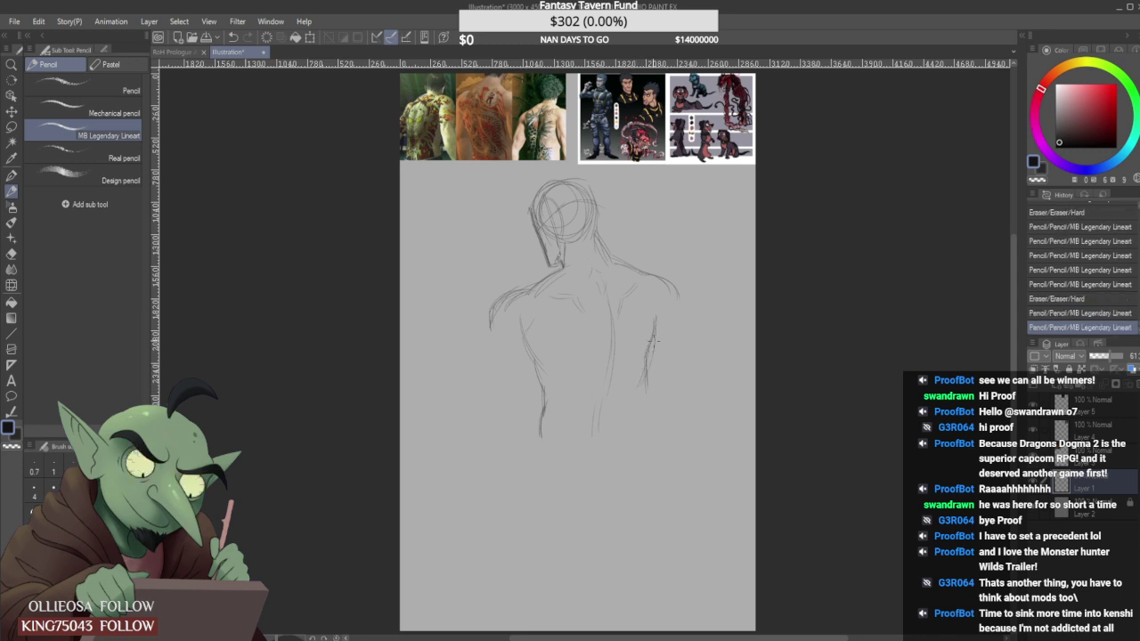
mouse_move(658, 329)
mouse_down()
mouse_move(636, 390)
mouse_move(653, 353)
mouse_move(655, 434)
mouse_up()
drag(649, 389, 656, 428)
drag(653, 403, 654, 438)
Adjust the lower end of the spine and add back-muscle lines beside it and under the right shoulder blade.
mouse_move(601, 403)
mouse_down()
mouse_move(597, 434)
mouse_move(594, 408)
mouse_move(610, 434)
mouse_up()
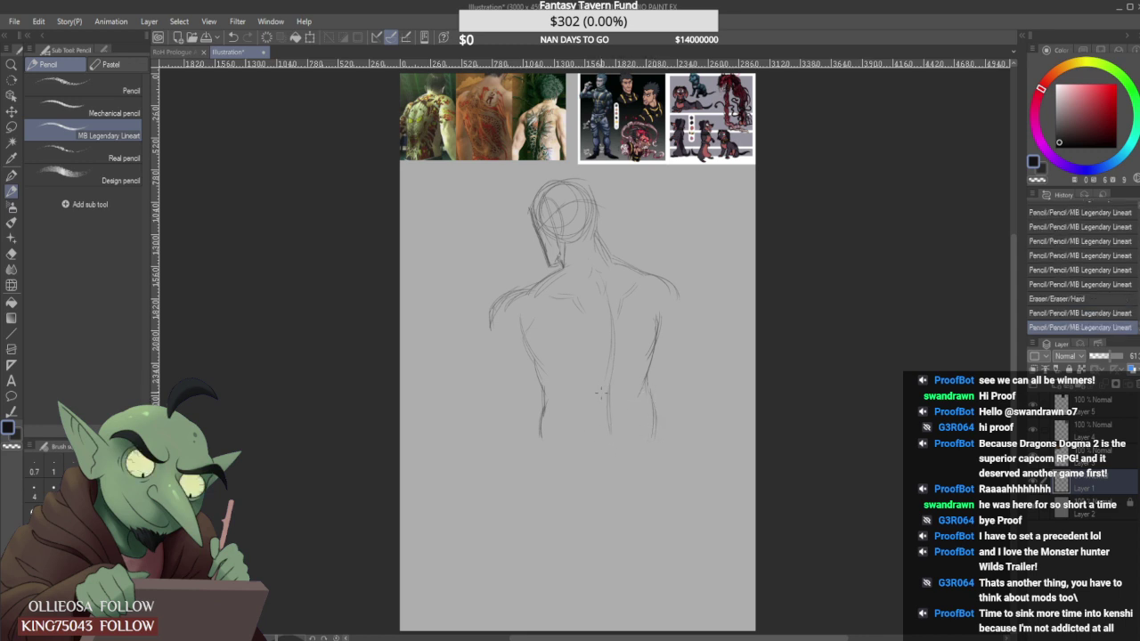
drag(607, 392, 596, 425)
drag(570, 387, 585, 424)
drag(646, 385, 639, 407)
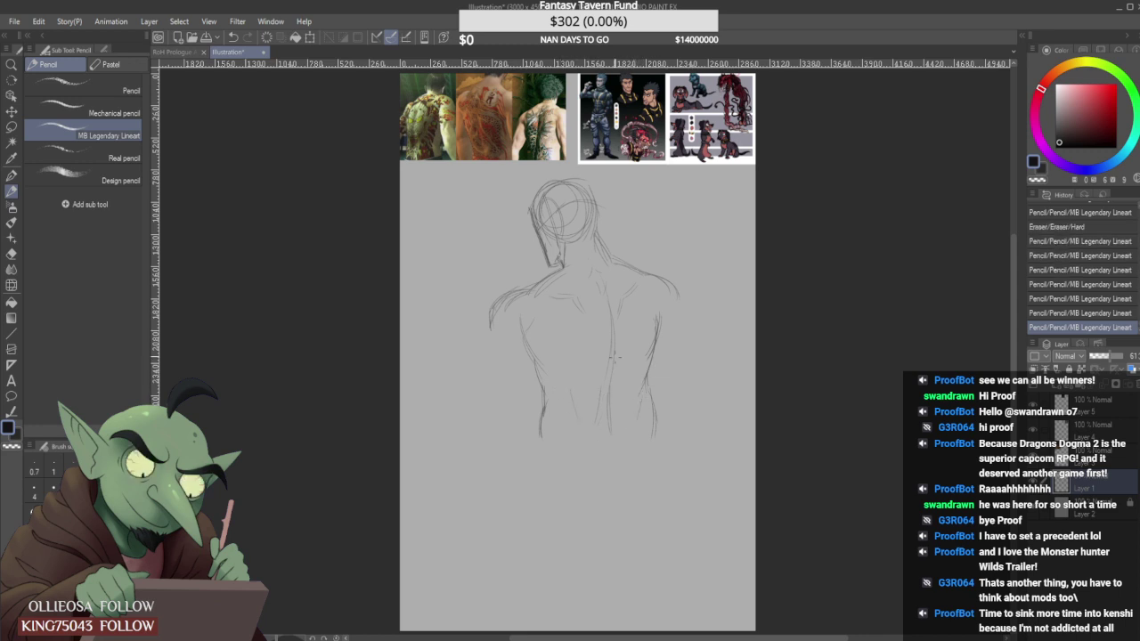
drag(626, 332, 648, 357)
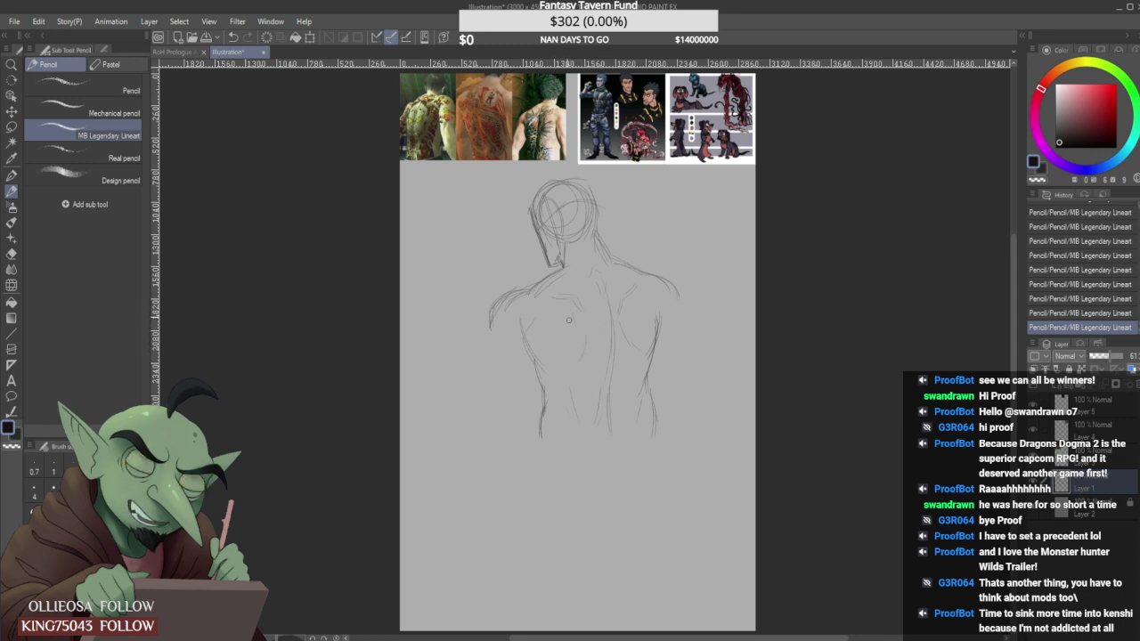
Sketch the left armpit fold and clean up the outer contour of the left shoulder.
mouse_move(553, 320)
mouse_down()
mouse_move(561, 333)
mouse_move(528, 311)
mouse_move(520, 358)
mouse_up()
drag(503, 311, 490, 328)
drag(494, 309, 491, 342)
mouse_move(521, 292)
mouse_down()
mouse_move(496, 308)
mouse_move(523, 298)
mouse_up()
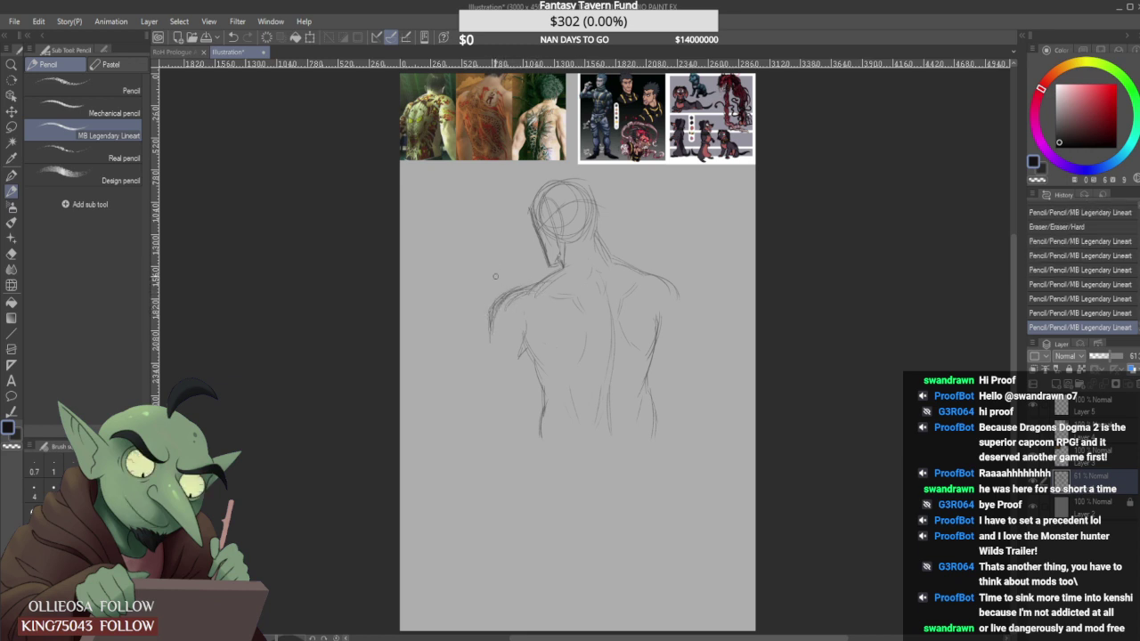
mouse_move(490, 338)
mouse_down()
mouse_move(495, 309)
mouse_move(490, 342)
mouse_up()
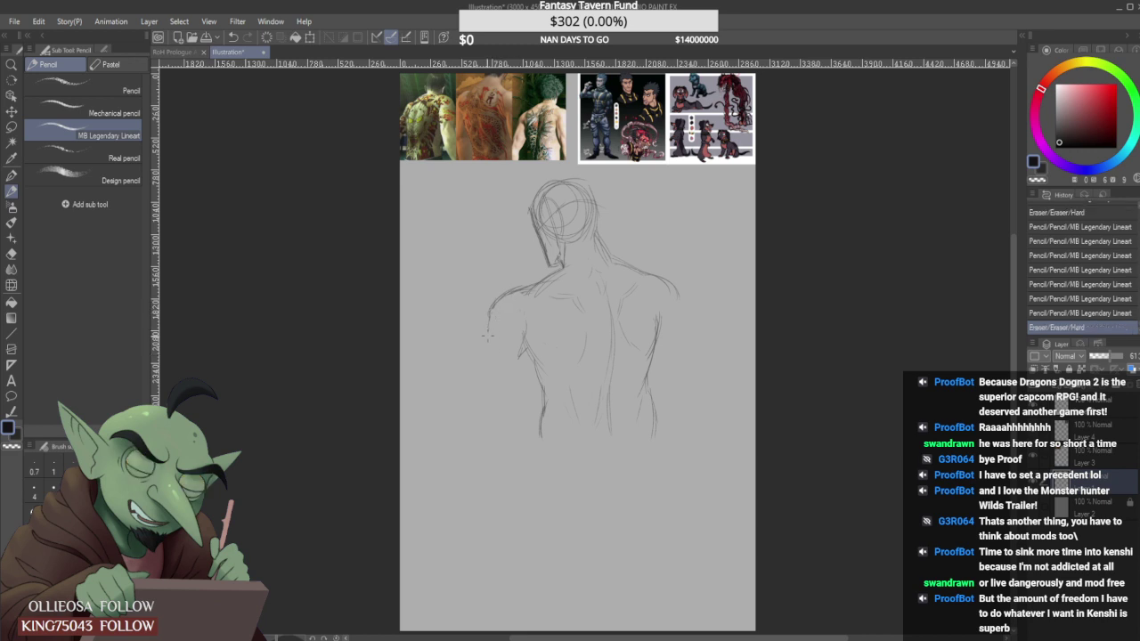
Sketch the left upper arm hanging from the shoulder, with outer and inner contours and light muscle lines.
mouse_move(510, 294)
mouse_down()
mouse_move(488, 337)
mouse_move(514, 294)
mouse_move(488, 337)
mouse_move(493, 305)
mouse_move(522, 304)
mouse_move(518, 326)
mouse_move(488, 343)
mouse_up()
drag(488, 344, 485, 416)
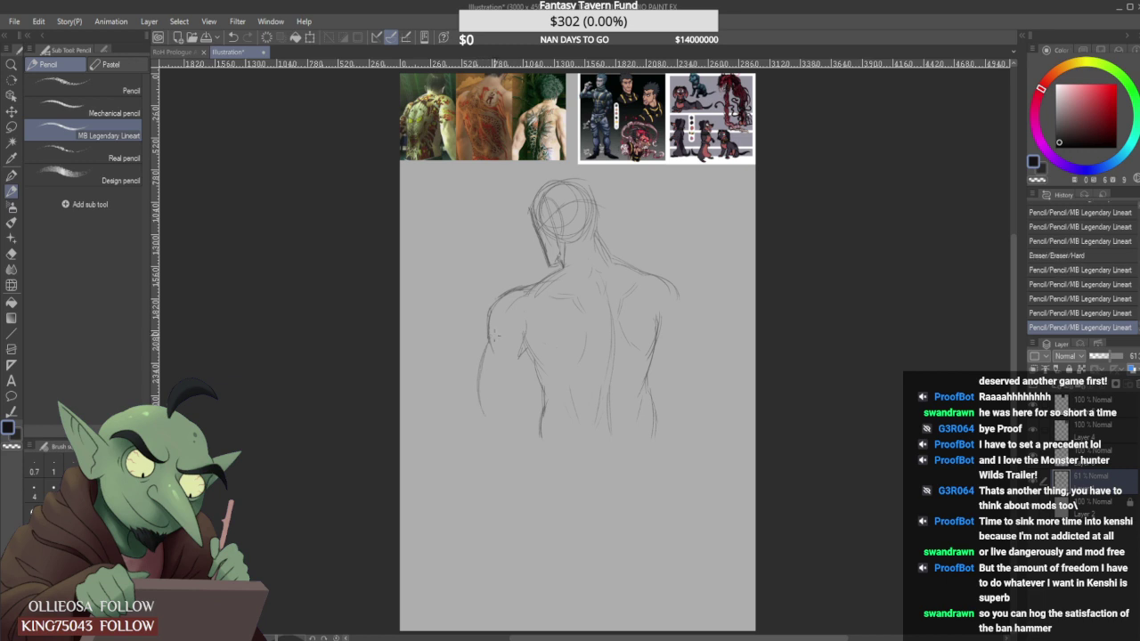
drag(492, 335, 522, 389)
mouse_move(530, 358)
mouse_down()
mouse_move(520, 404)
mouse_move(489, 363)
mouse_up()
drag(492, 354, 499, 411)
mouse_move(532, 365)
mouse_down()
mouse_move(525, 397)
mouse_move(483, 421)
mouse_move(485, 433)
mouse_move(524, 427)
mouse_move(527, 444)
mouse_up()
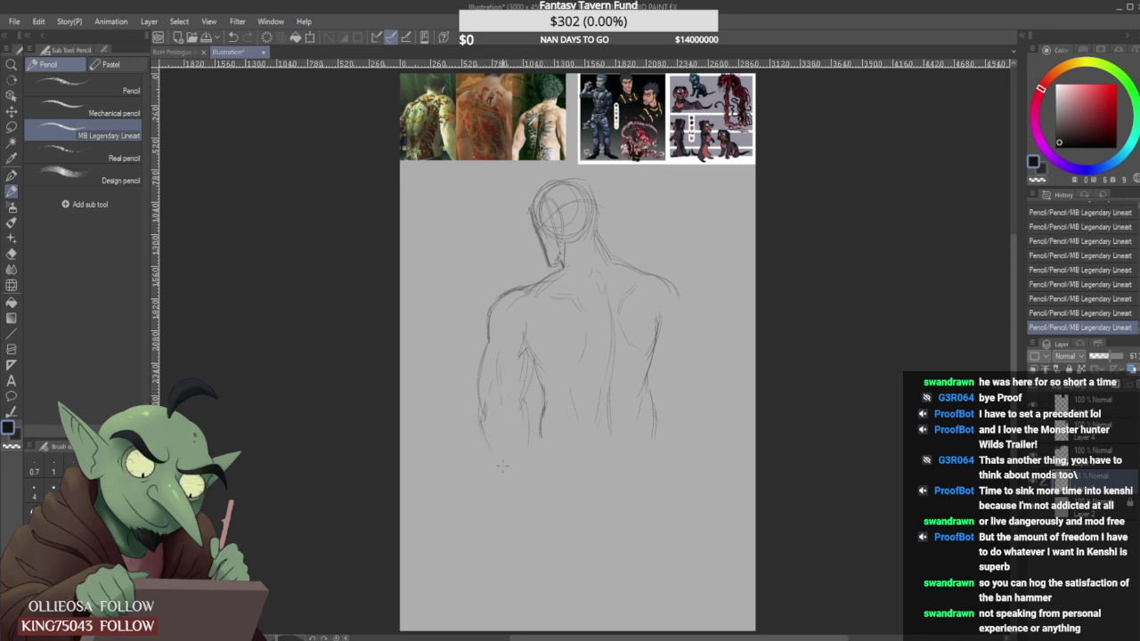
Extend the left arm into a tapering forearm and mark the elbow curve across it.
drag(503, 471, 508, 487)
drag(528, 444, 537, 483)
drag(497, 447, 524, 443)
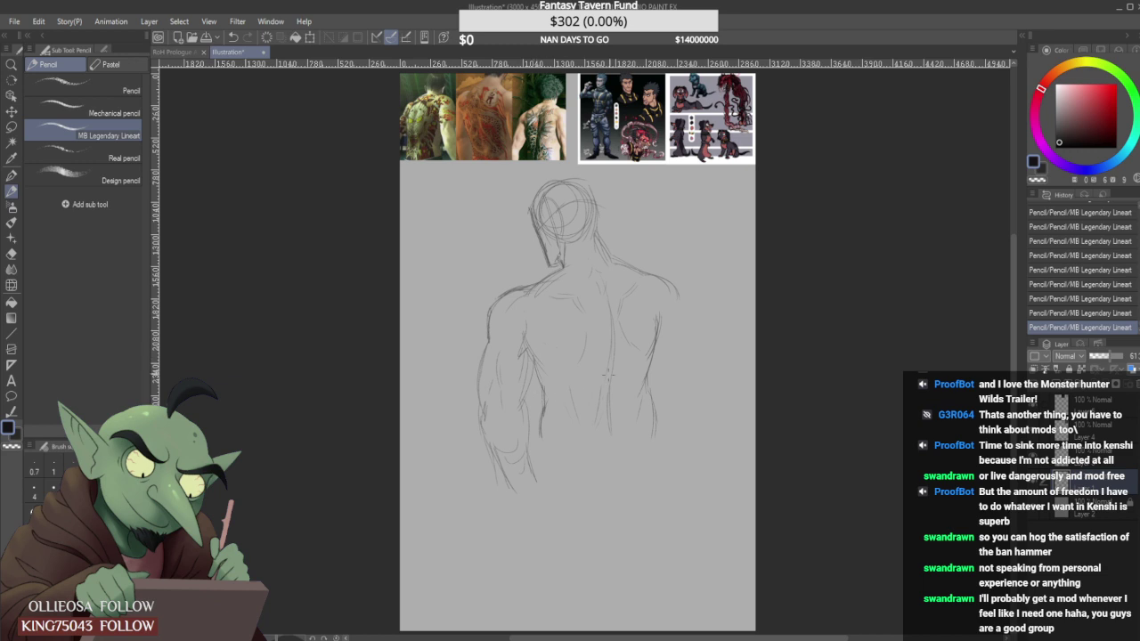
Continue the right shoulder into the outer line of the upper arm and reinforce the left forearm's outer edge.
drag(679, 298, 681, 326)
mouse_move(684, 310)
mouse_down()
mouse_move(687, 385)
mouse_move(698, 389)
mouse_up()
drag(512, 493, 504, 478)
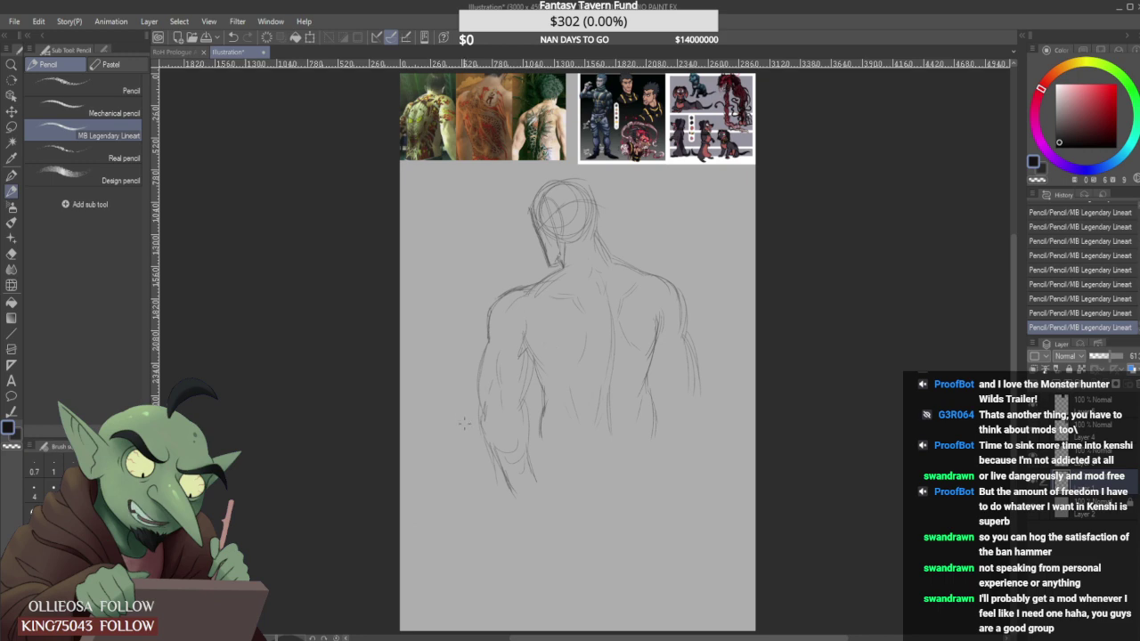
Strengthen the right waist contour and erase the stray lines inside it.
scroll(500, 412, down, 2)
scroll(594, 405, up, 4)
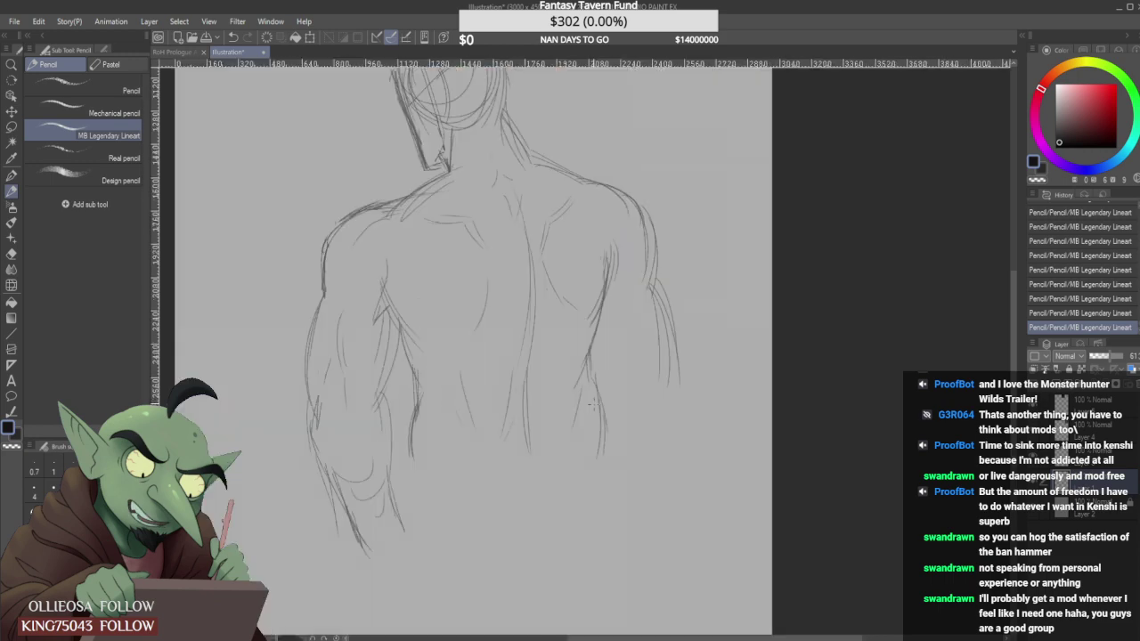
drag(592, 365, 604, 440)
mouse_move(572, 357)
mouse_down()
mouse_move(581, 392)
mouse_move(538, 436)
mouse_move(546, 383)
mouse_up()
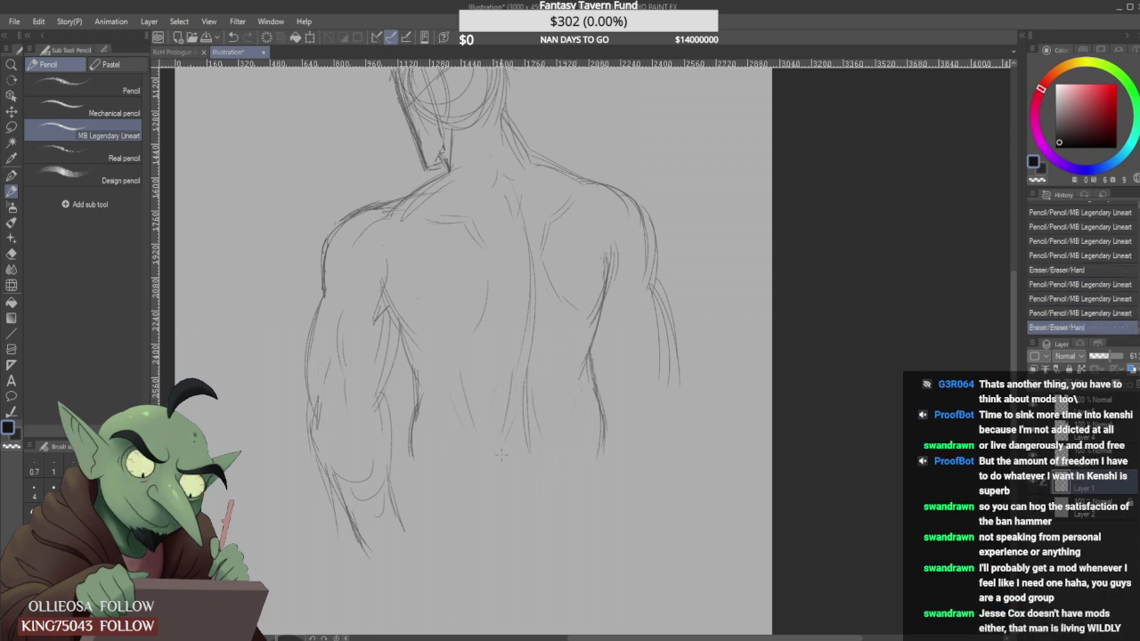
Sketch a doubled, curved waistband line across the lower back between the hips.
drag(490, 445, 503, 461)
drag(481, 450, 491, 455)
drag(421, 439, 427, 466)
mouse_move(426, 472)
mouse_down()
mouse_move(426, 504)
mouse_move(592, 479)
mouse_up()
drag(454, 485, 566, 484)
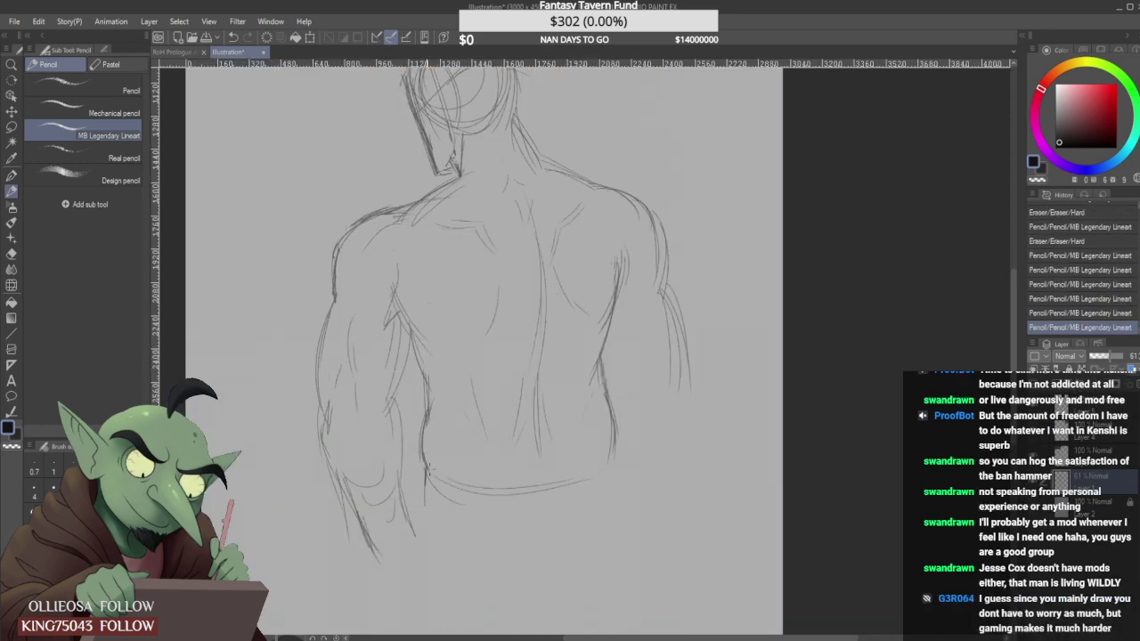
Clean up and redraw the left waist contour where it meets the waistband.
drag(426, 455, 424, 470)
drag(424, 430, 426, 456)
scroll(445, 396, down, 5)
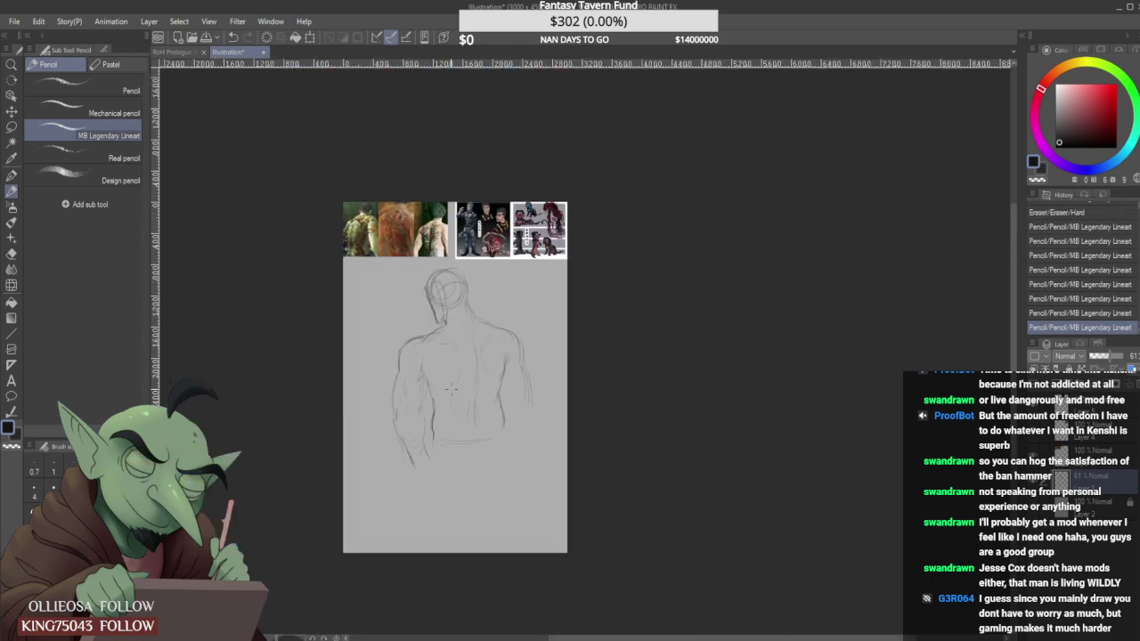
scroll(452, 389, up, 5)
click(410, 349)
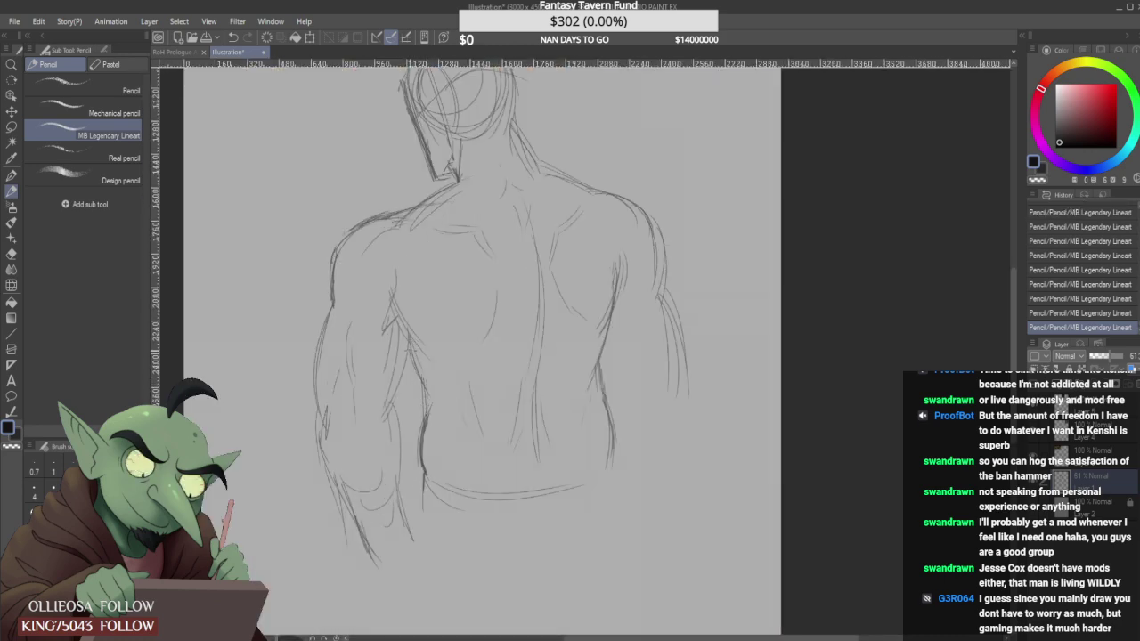
drag(423, 431, 425, 465)
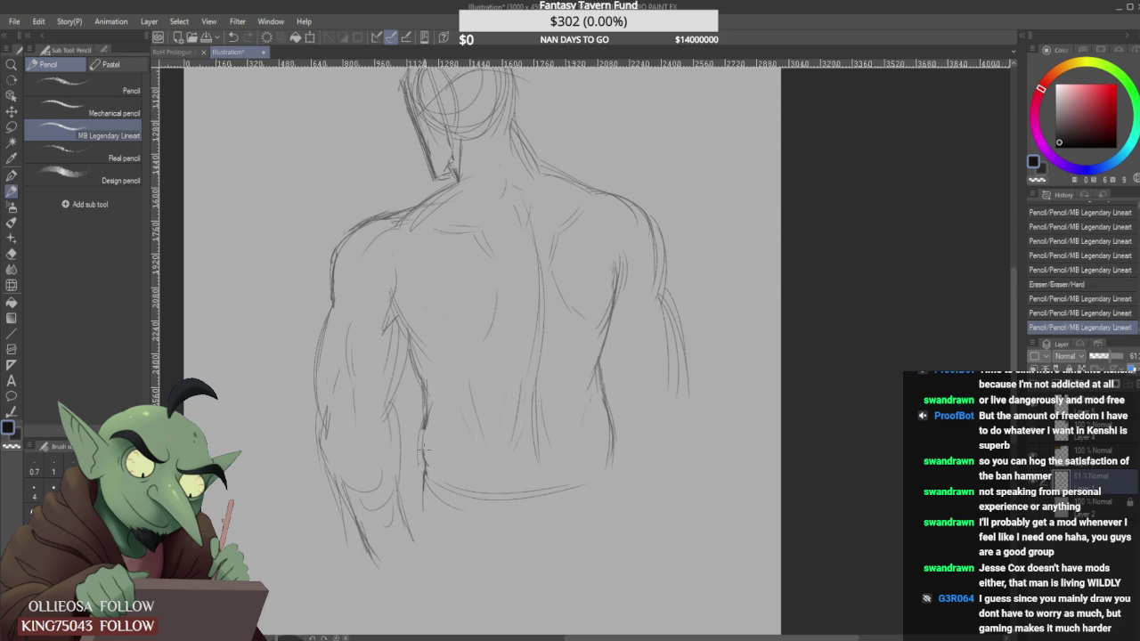
scroll(422, 451, down, 5)
scroll(504, 433, up, 6)
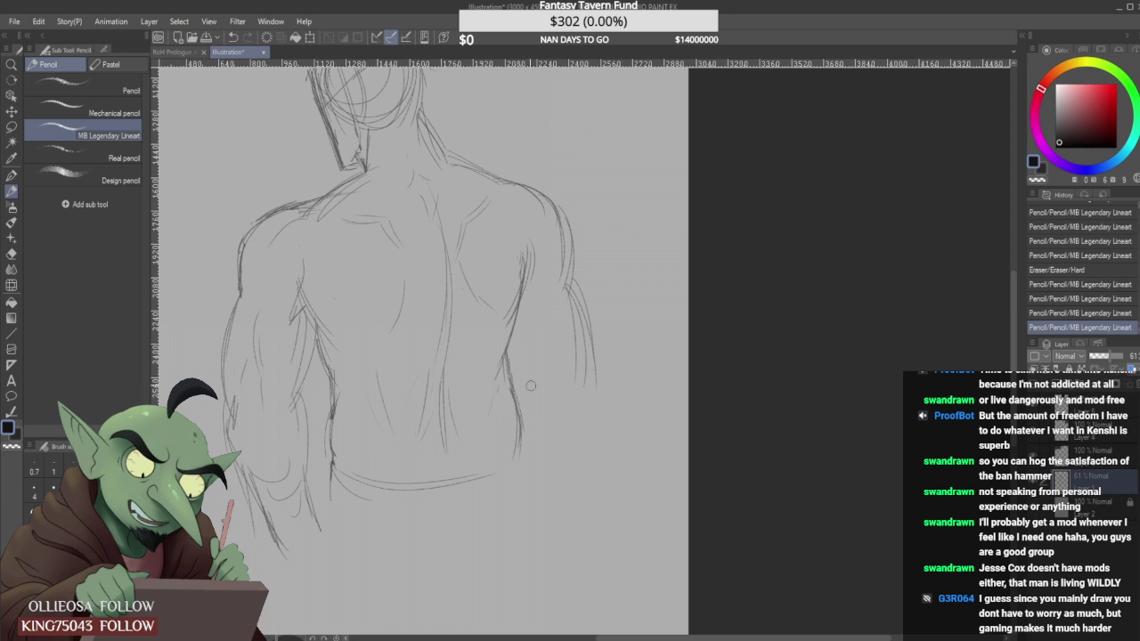
Erase part of the right waist contour and redraw it with a tighter curve into the hip.
mouse_move(512, 385)
mouse_down()
mouse_move(511, 353)
mouse_move(523, 439)
mouse_up()
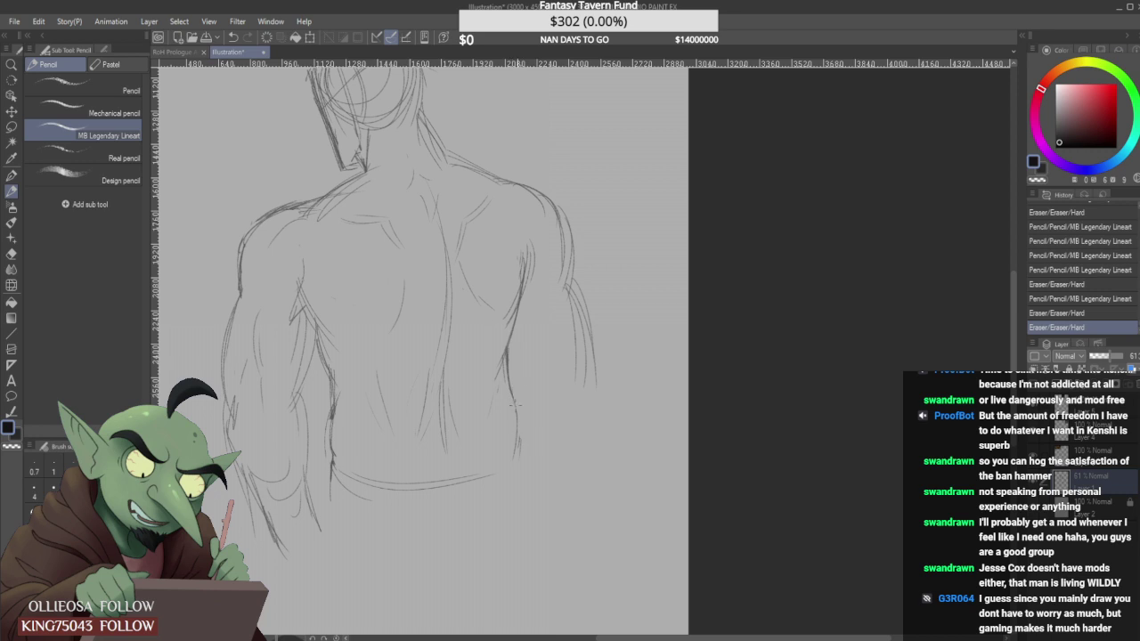
drag(510, 385, 517, 421)
drag(517, 410, 514, 458)
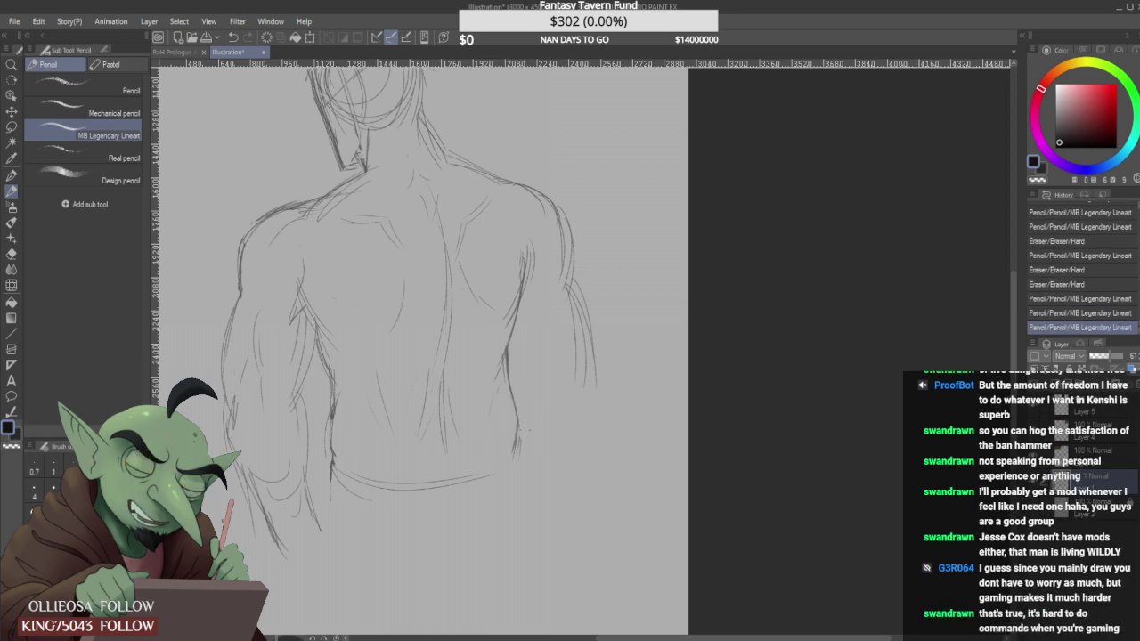
Close the waistband at the right side and sketch the right hip line running down from it.
mouse_move(514, 399)
mouse_down()
mouse_move(513, 456)
mouse_move(496, 464)
mouse_move(518, 477)
mouse_move(520, 451)
mouse_move(526, 499)
mouse_up()
drag(519, 449, 538, 517)
scroll(526, 463, down, 5)
scroll(528, 476, up, 4)
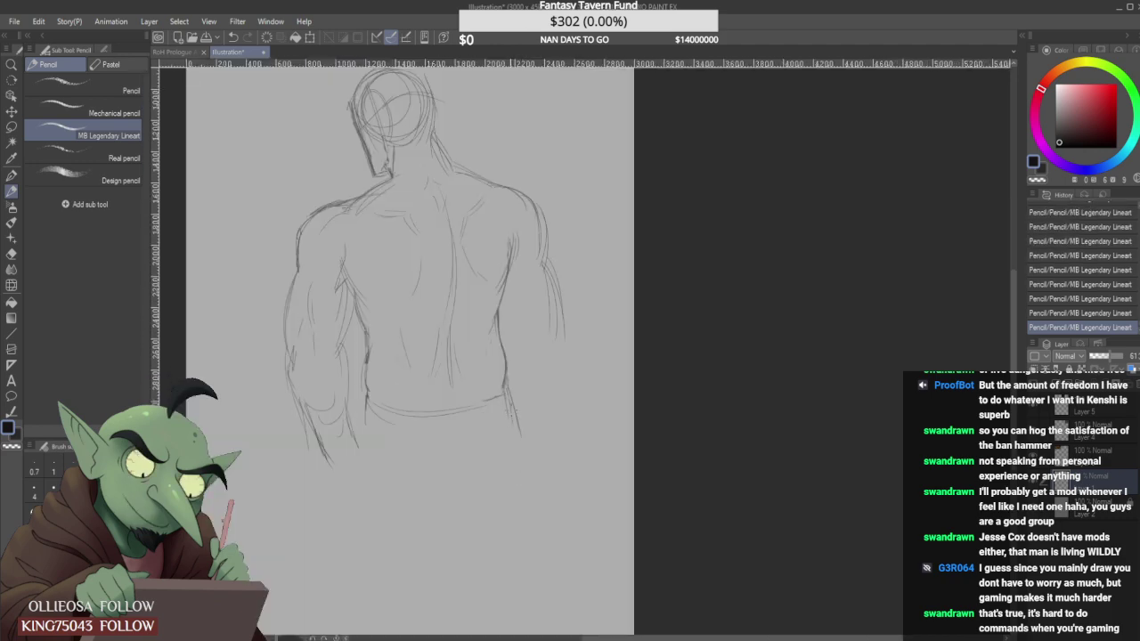
mouse_move(512, 418)
mouse_down()
mouse_move(516, 471)
mouse_move(514, 458)
mouse_up()
scroll(500, 467, down, 2)
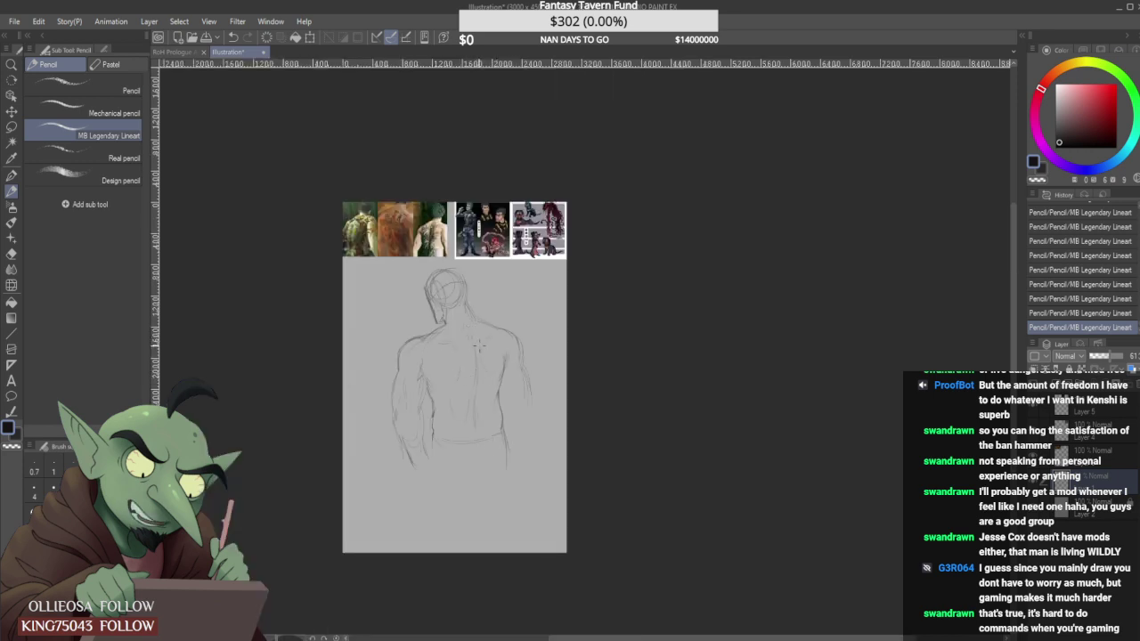
Adjust the whole sketch with Scale/Rotate and draw the outer lines of both legs below the waistband.
key(ctrl+t)
drag(539, 261, 543, 265)
click(431, 496)
drag(430, 438, 428, 500)
drag(429, 458, 434, 523)
drag(505, 446, 506, 516)
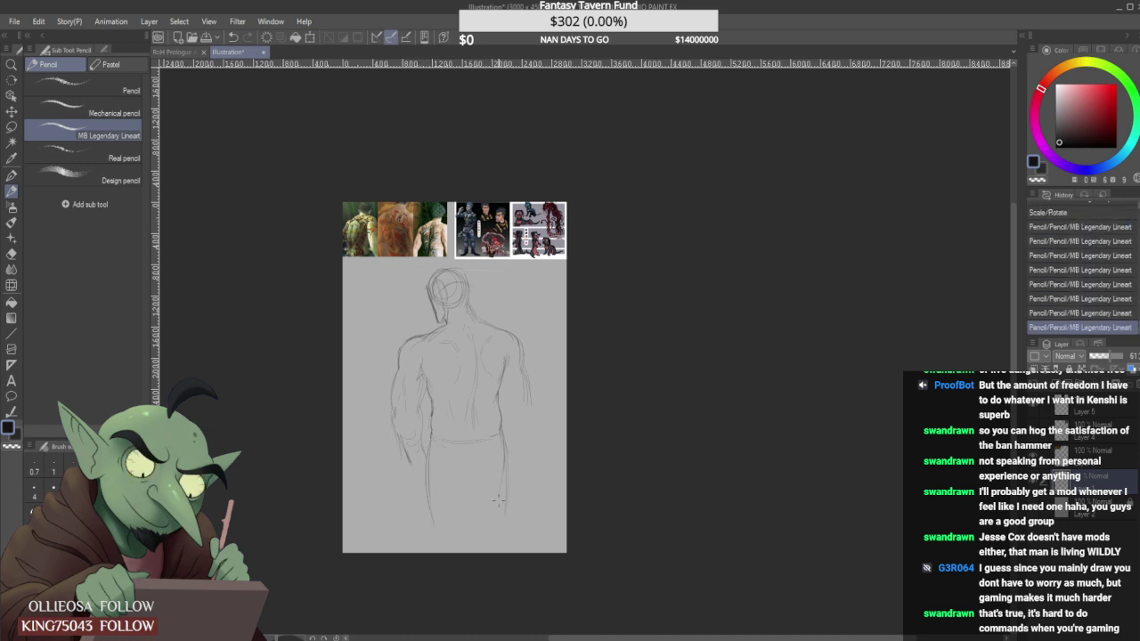
Lasso the left forearm, rotate it slightly outward and shift it to line up with the upper arm.
key(m)
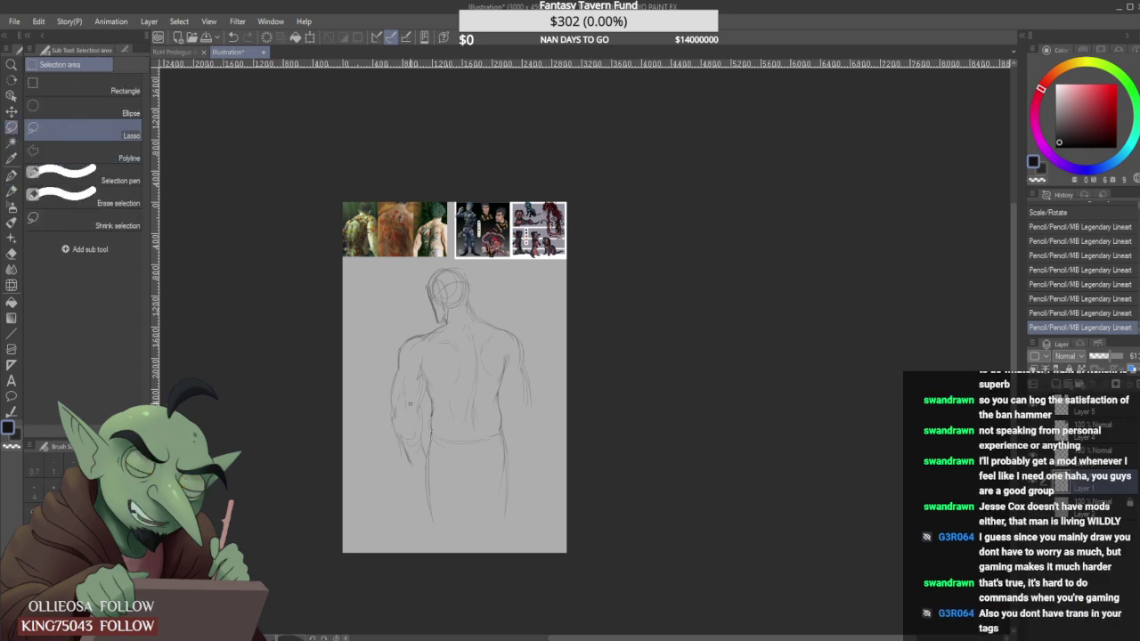
mouse_move(390, 411)
mouse_down()
mouse_move(426, 402)
mouse_move(429, 428)
mouse_move(410, 492)
mouse_up()
key(ctrl+t)
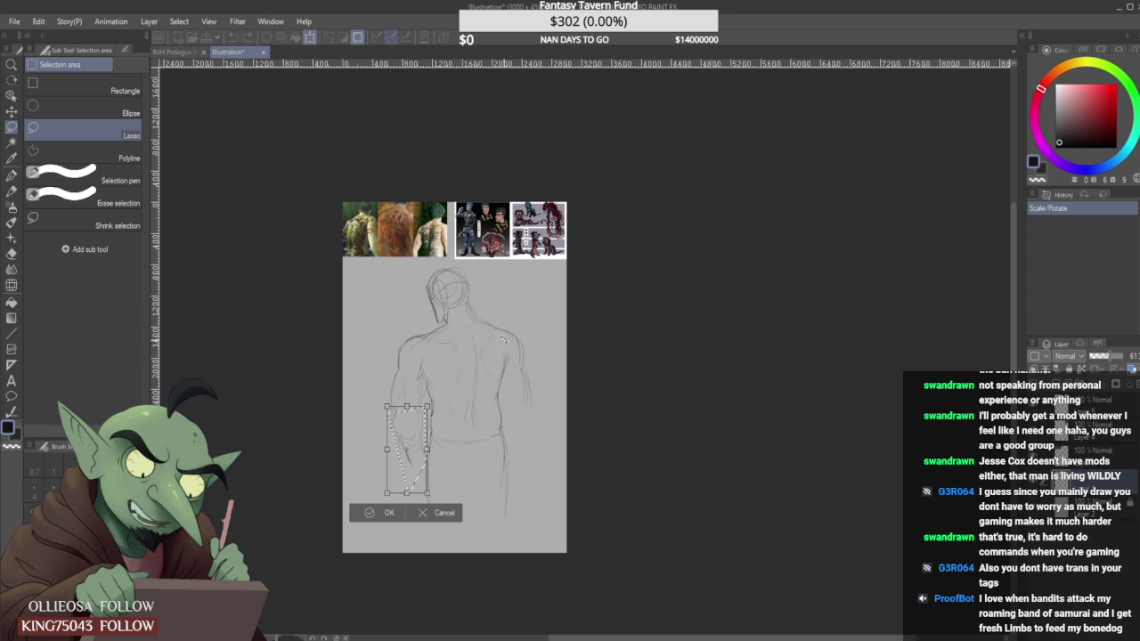
drag(514, 338, 520, 347)
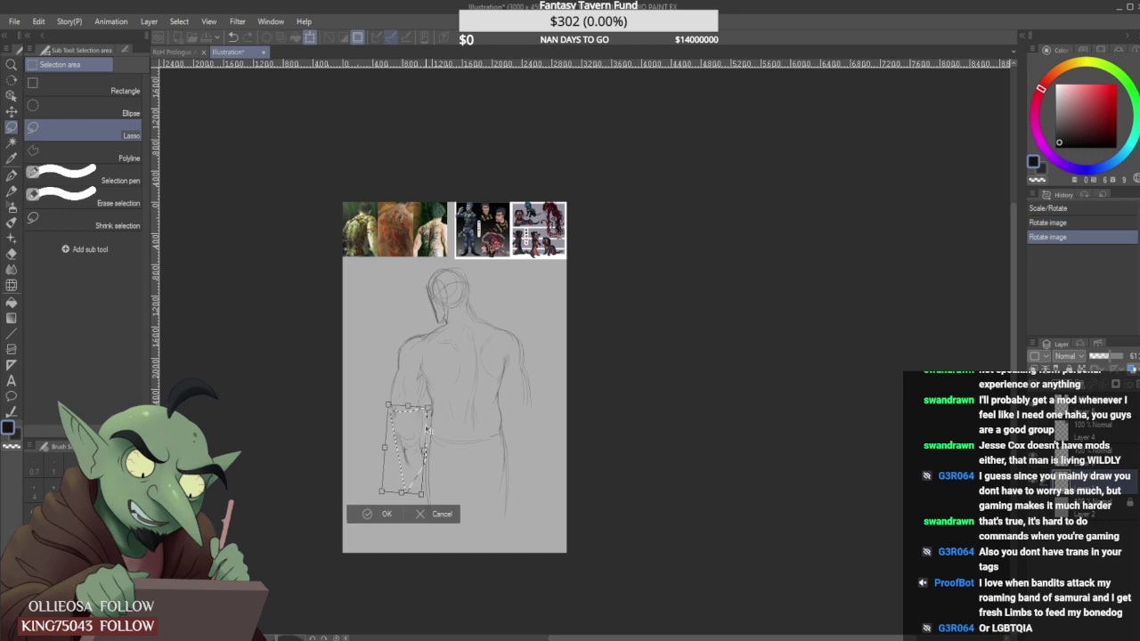
drag(432, 434, 428, 431)
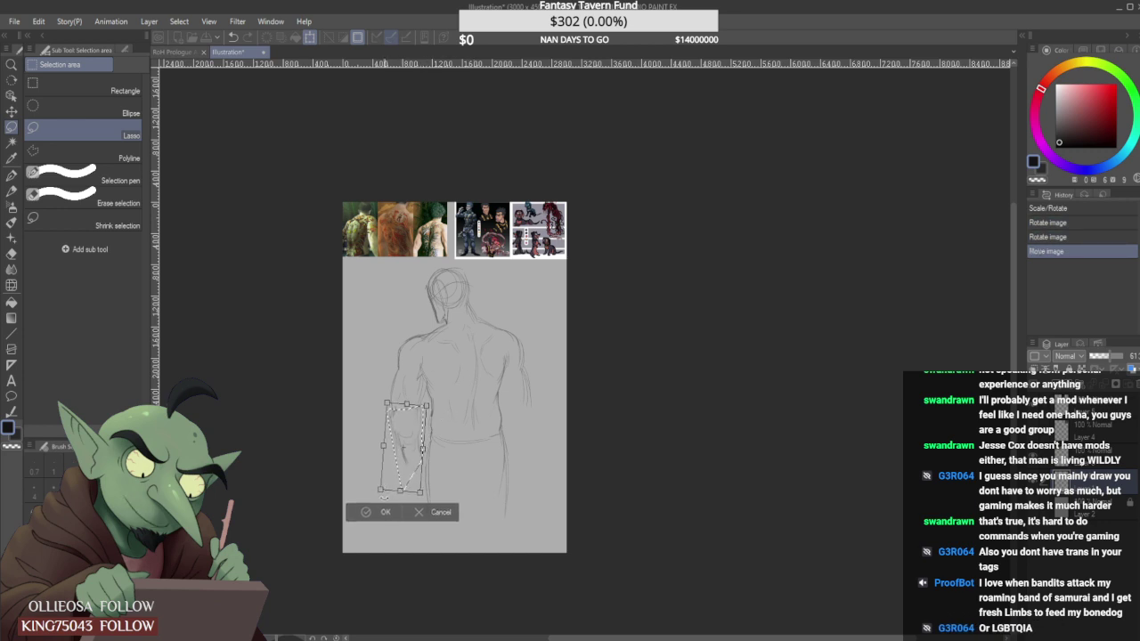
click(368, 514)
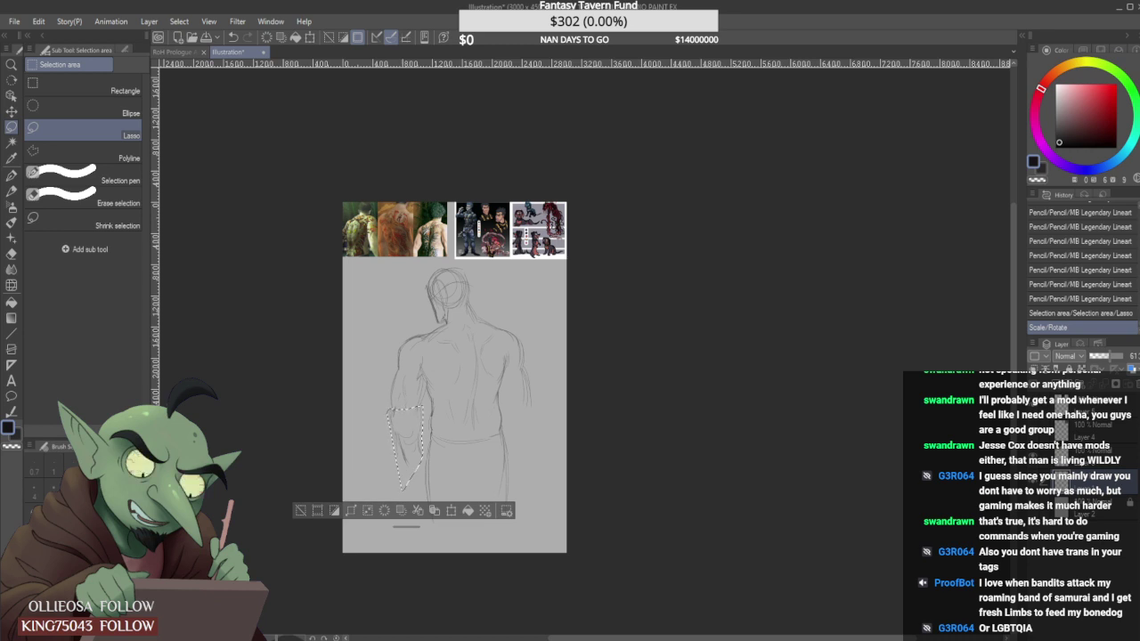
Deselect the forearm and refine the right upper arm's contour with the MB Legendary Lineart pencil.
key(p)
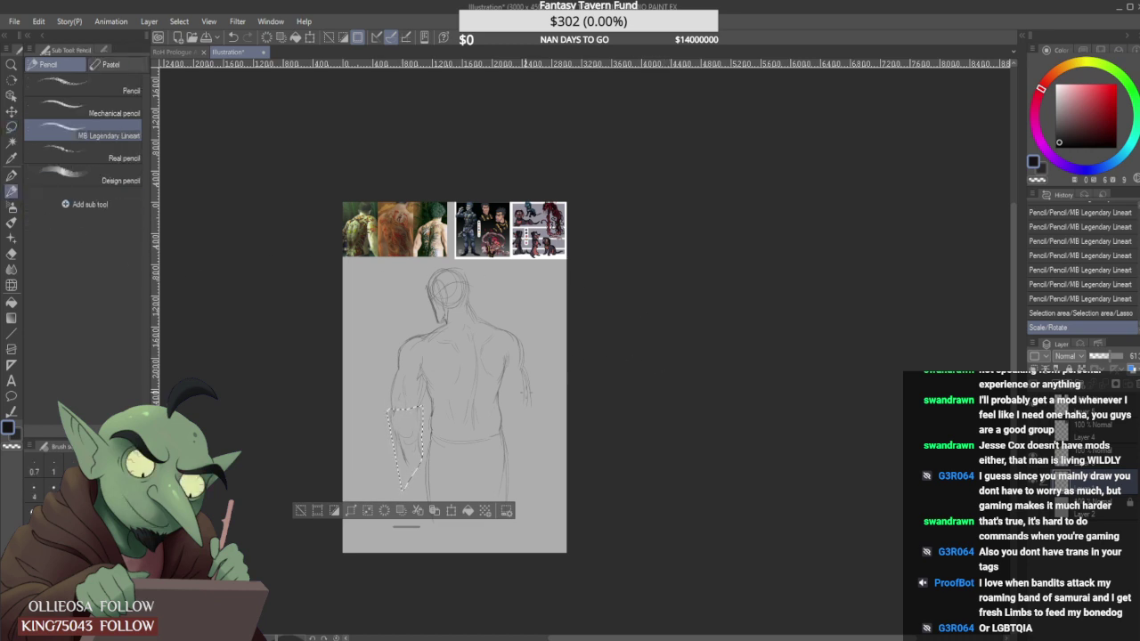
mouse_move(525, 393)
mouse_down()
mouse_move(529, 417)
mouse_move(525, 365)
mouse_move(527, 403)
mouse_up()
key(ctrl+d)
mouse_move(519, 340)
mouse_down()
mouse_move(524, 374)
mouse_move(513, 378)
mouse_move(526, 394)
mouse_up()
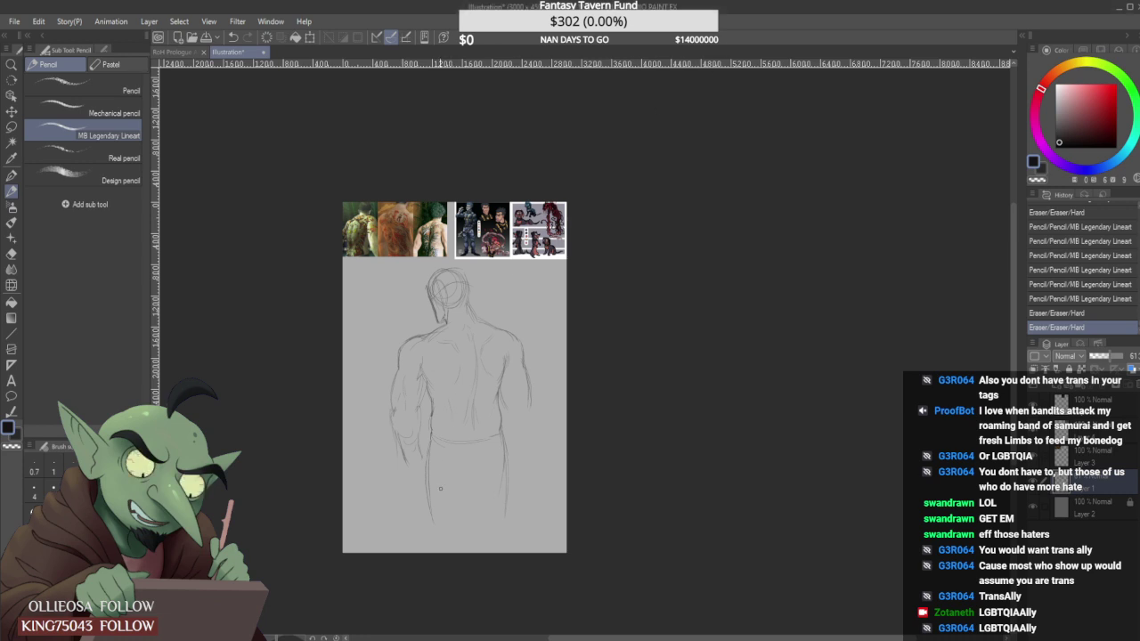
Touch up the lower-back and right-side lines, then shorten and rework the lower end of the right upper arm.
scroll(435, 513, up, 3)
scroll(434, 513, up, 1)
scroll(469, 355, down, 1)
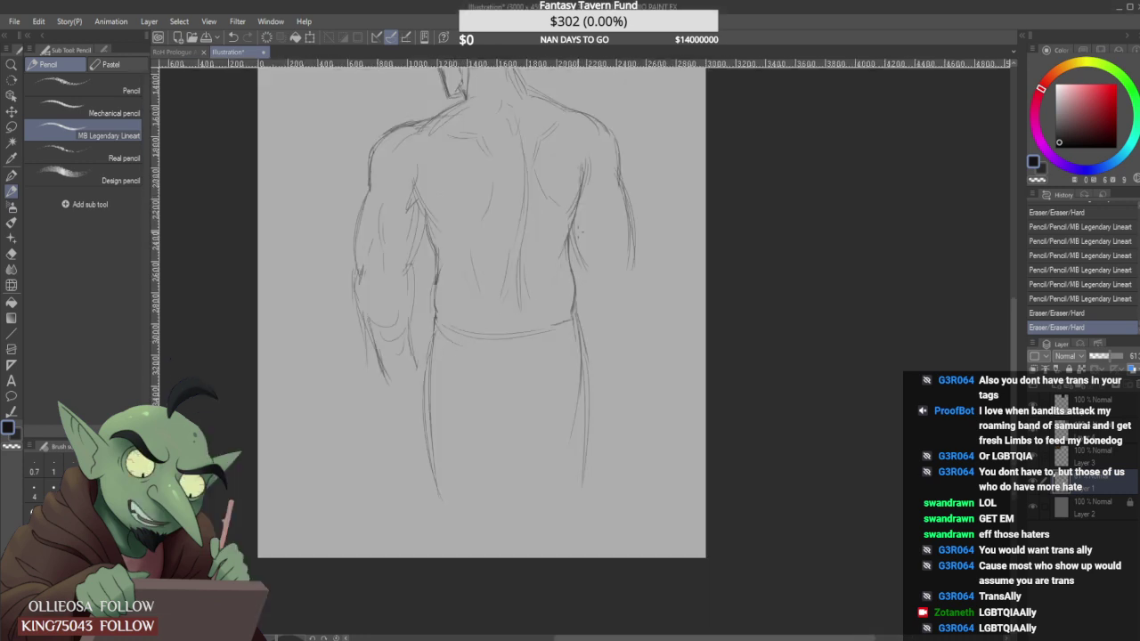
drag(518, 265, 521, 311)
drag(568, 238, 563, 281)
drag(614, 230, 613, 249)
mouse_move(610, 233)
mouse_down()
mouse_move(608, 253)
mouse_move(634, 250)
mouse_move(623, 271)
mouse_up()
drag(615, 188, 623, 236)
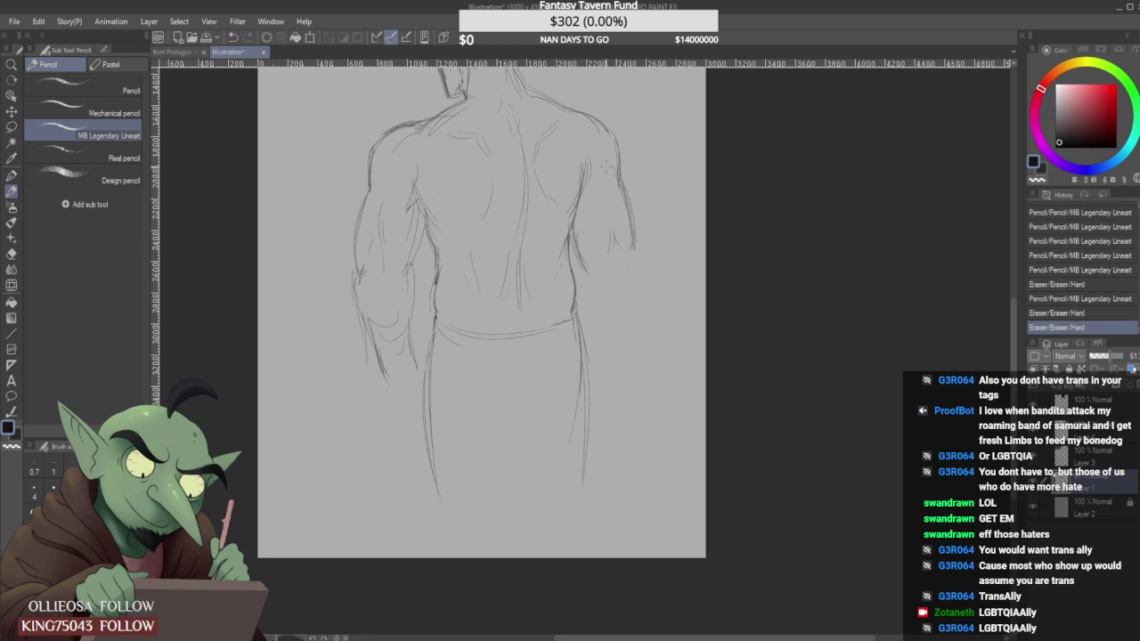
Draw the deltoid line, the inner edge and small curved elbow marks on the right upper arm.
mouse_move(614, 165)
mouse_down()
mouse_move(609, 180)
mouse_move(599, 158)
mouse_up()
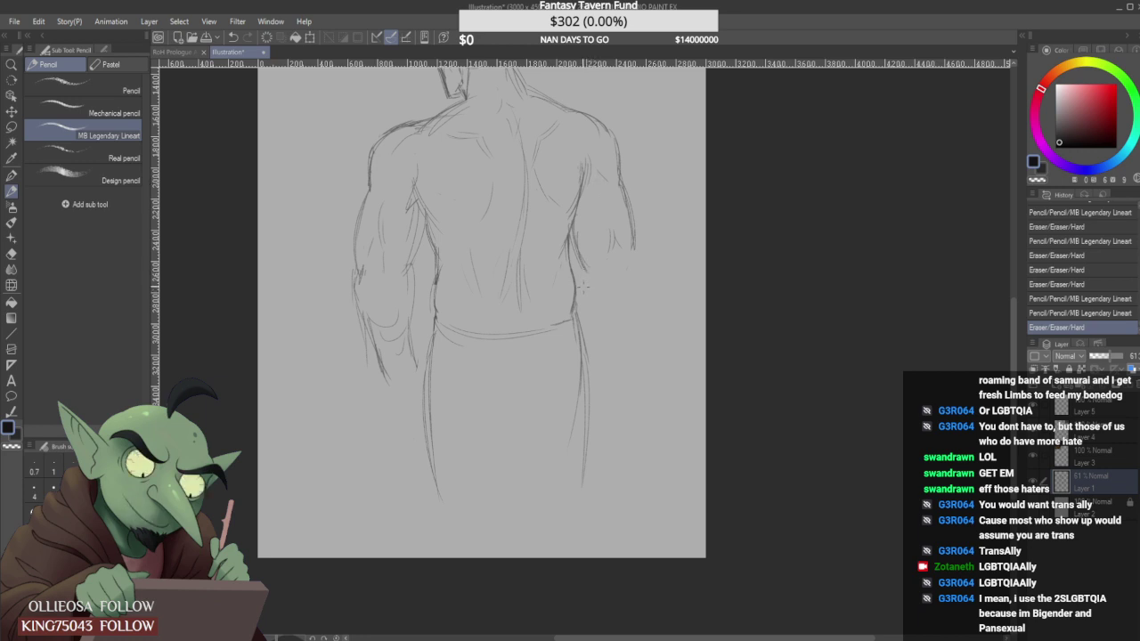
drag(575, 223, 589, 273)
drag(612, 234, 621, 249)
drag(617, 258, 626, 272)
drag(625, 261, 632, 287)
drag(620, 251, 626, 267)
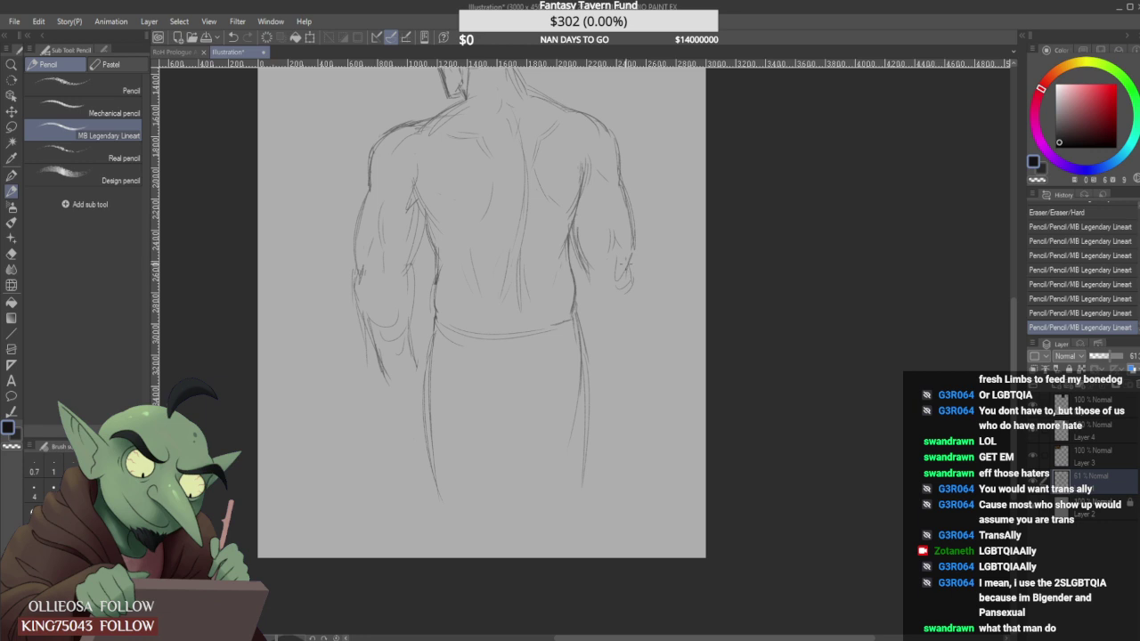
Sketch the inner and outer contours of the right forearm from the elbow down to the wrist.
mouse_move(626, 249)
mouse_down()
mouse_move(636, 281)
mouse_move(625, 222)
mouse_move(635, 250)
mouse_move(589, 269)
mouse_move(598, 350)
mouse_up()
drag(626, 314, 636, 283)
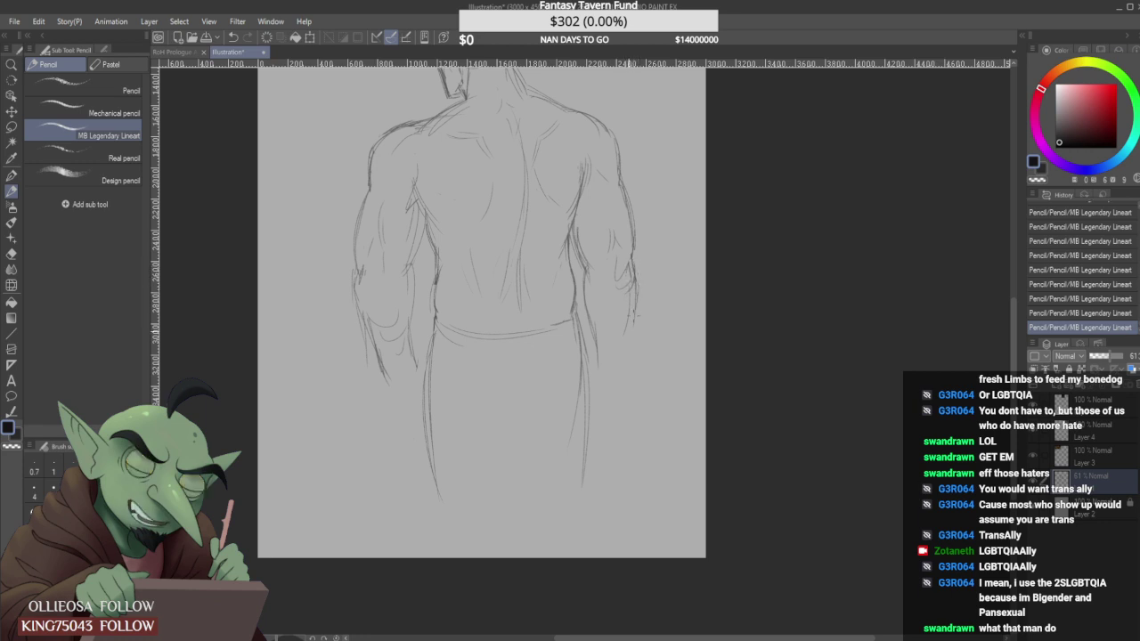
mouse_move(638, 295)
mouse_down()
mouse_move(625, 371)
mouse_move(634, 330)
mouse_move(621, 368)
mouse_move(590, 298)
mouse_move(598, 360)
mouse_up()
mouse_move(578, 227)
mouse_down()
mouse_move(584, 253)
mouse_move(608, 249)
mouse_move(587, 308)
mouse_move(587, 266)
mouse_move(596, 299)
mouse_up()
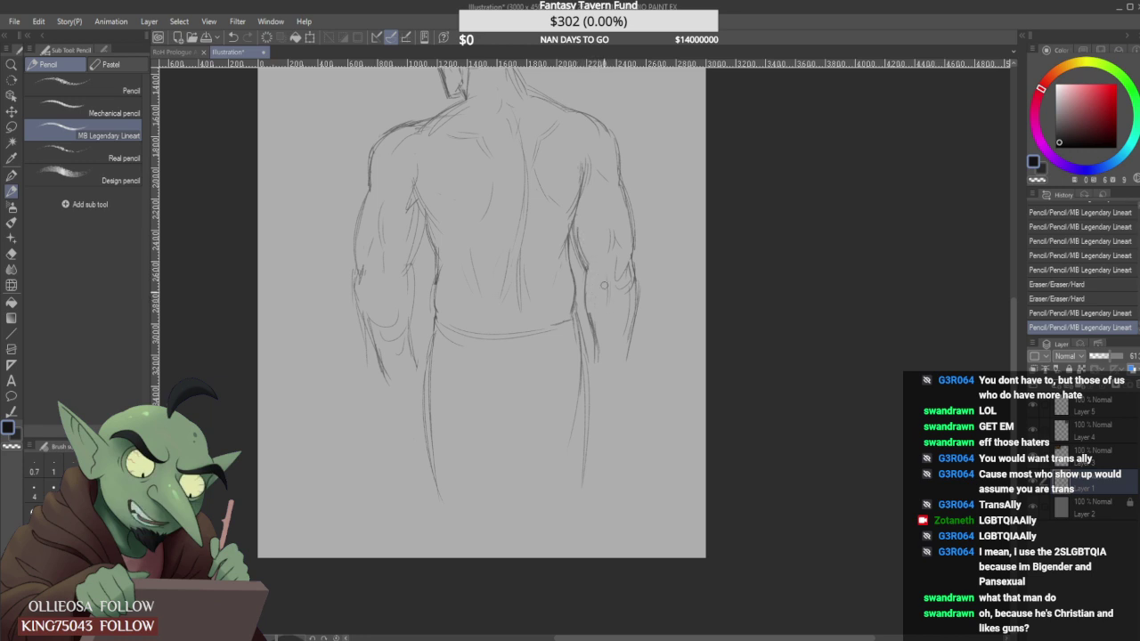
mouse_move(605, 281)
mouse_down()
mouse_move(595, 333)
mouse_move(590, 311)
mouse_move(599, 359)
mouse_up()
drag(587, 308, 596, 361)
Clean up the right elbow marks and reinforce the outer contour from the upper arm through the forearm.
mouse_move(610, 232)
mouse_down()
mouse_move(614, 258)
mouse_move(604, 255)
mouse_move(627, 292)
mouse_move(616, 253)
mouse_move(634, 264)
mouse_up()
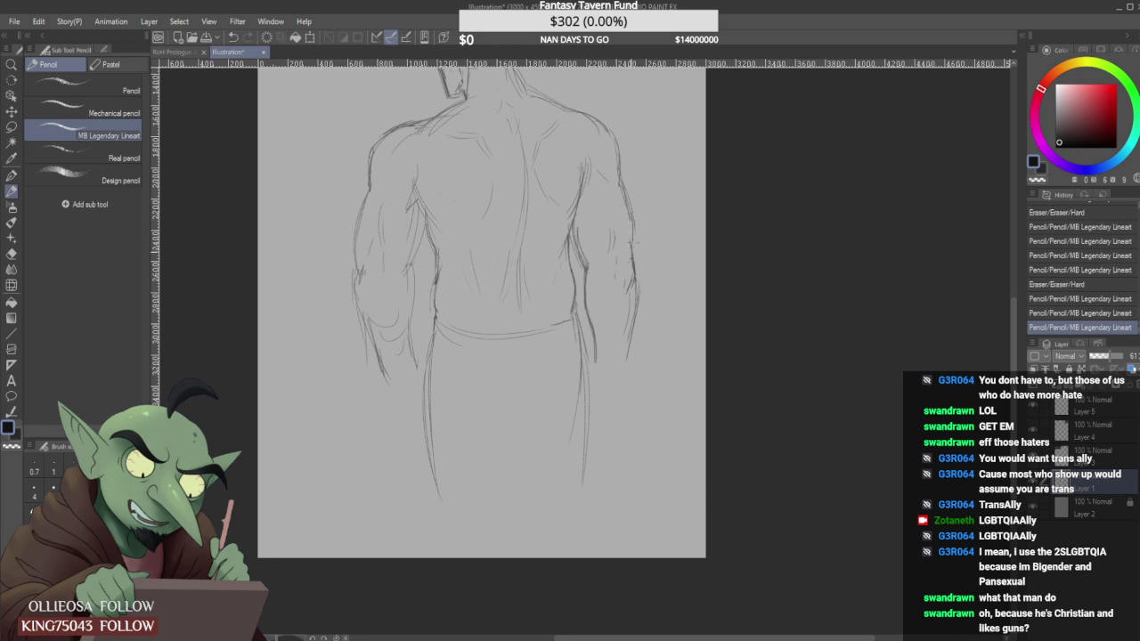
drag(630, 207, 634, 231)
mouse_move(633, 219)
mouse_down()
mouse_move(621, 271)
mouse_move(633, 281)
mouse_up()
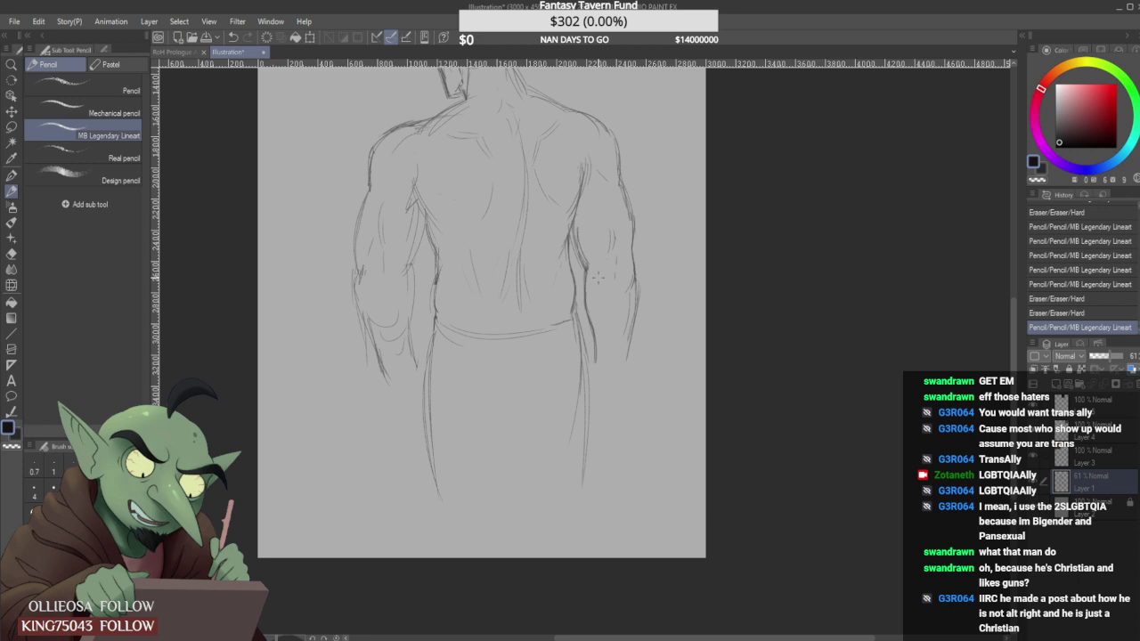
mouse_move(627, 305)
mouse_down()
mouse_move(637, 269)
mouse_move(636, 312)
mouse_up()
drag(638, 299, 628, 350)
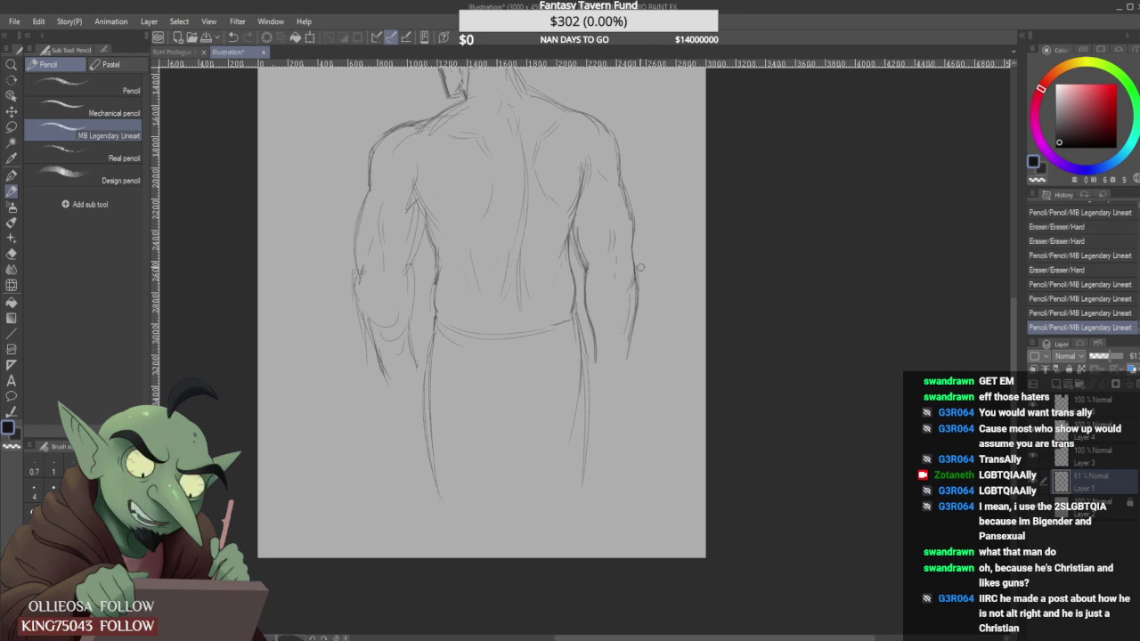
mouse_move(640, 278)
mouse_down()
mouse_move(634, 307)
mouse_move(635, 280)
mouse_move(616, 271)
mouse_move(632, 301)
mouse_up()
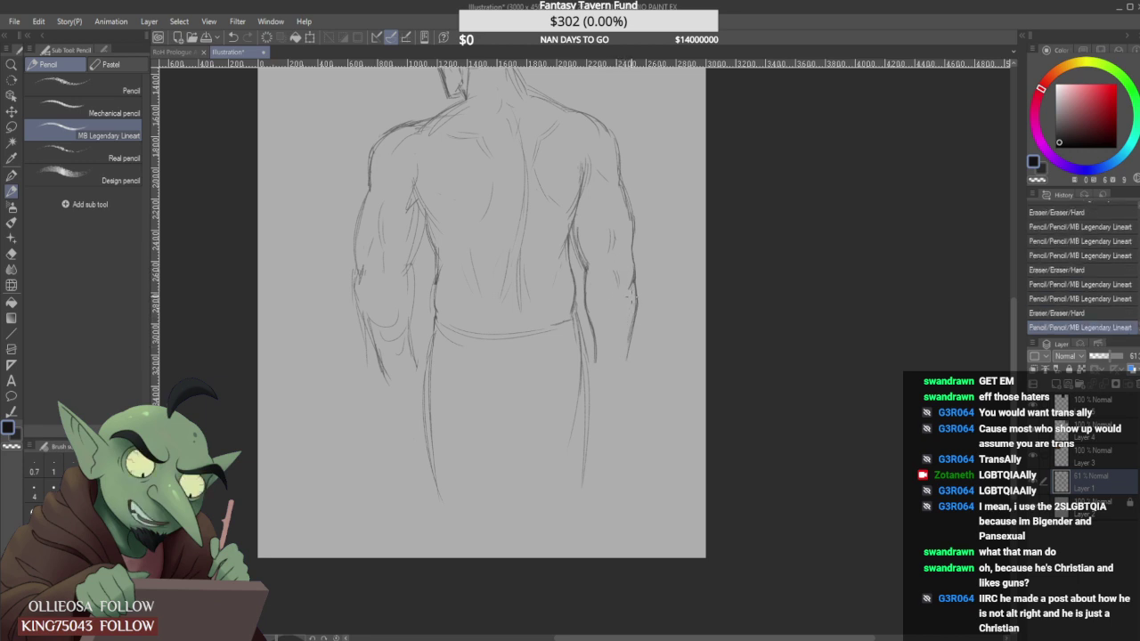
mouse_move(634, 256)
mouse_down()
mouse_move(630, 269)
mouse_move(633, 235)
mouse_move(635, 267)
mouse_up()
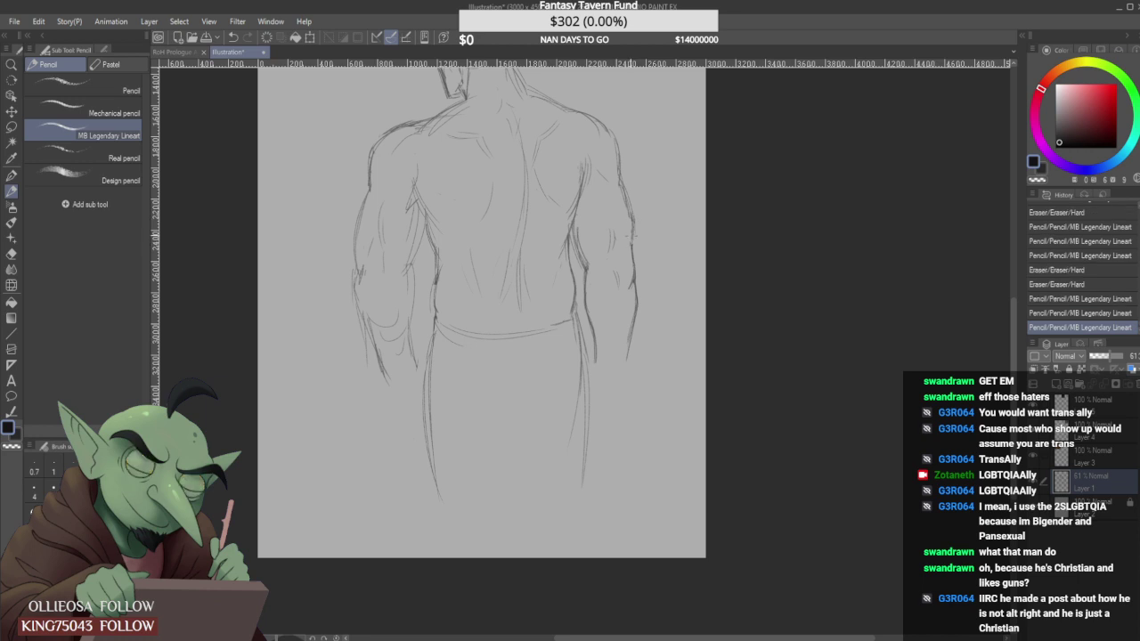
Rough in the right hand as a rounded shape below the wrist.
scroll(596, 213, down, 4)
scroll(604, 214, up, 2)
mouse_move(598, 212)
mouse_down()
mouse_move(599, 222)
mouse_move(595, 213)
mouse_up()
scroll(595, 212, up, 3)
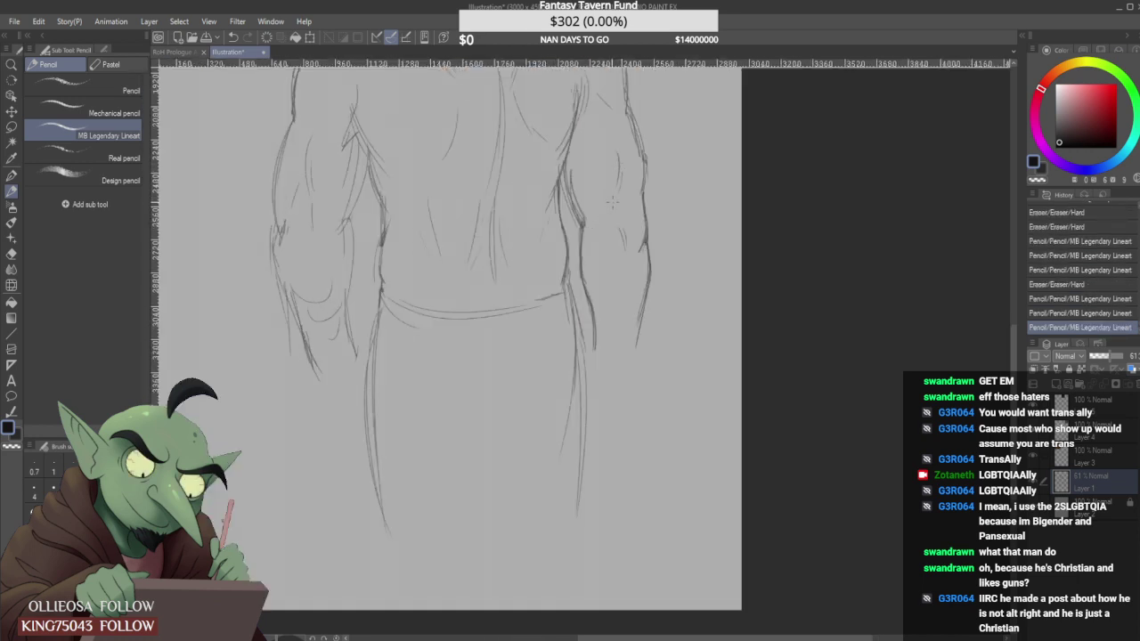
scroll(625, 182, down, 3)
scroll(589, 312, up, 3)
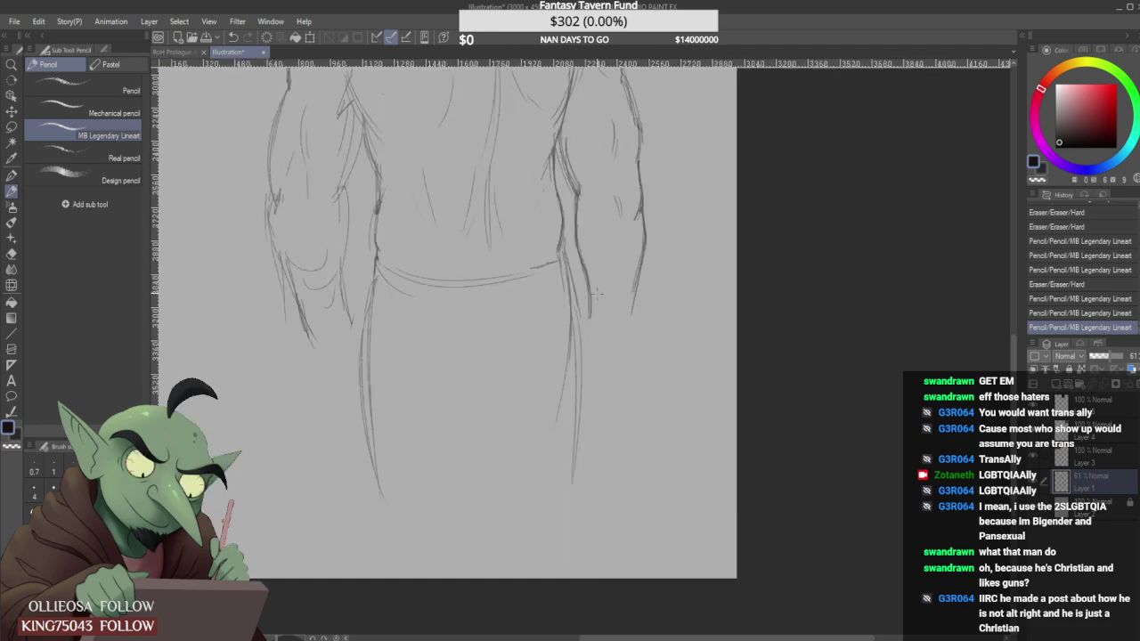
drag(590, 313, 601, 340)
mouse_move(617, 360)
mouse_down()
mouse_move(635, 336)
mouse_move(614, 382)
mouse_up()
mouse_move(580, 341)
mouse_down()
mouse_move(637, 311)
mouse_move(608, 389)
mouse_up()
scroll(607, 345, down, 5)
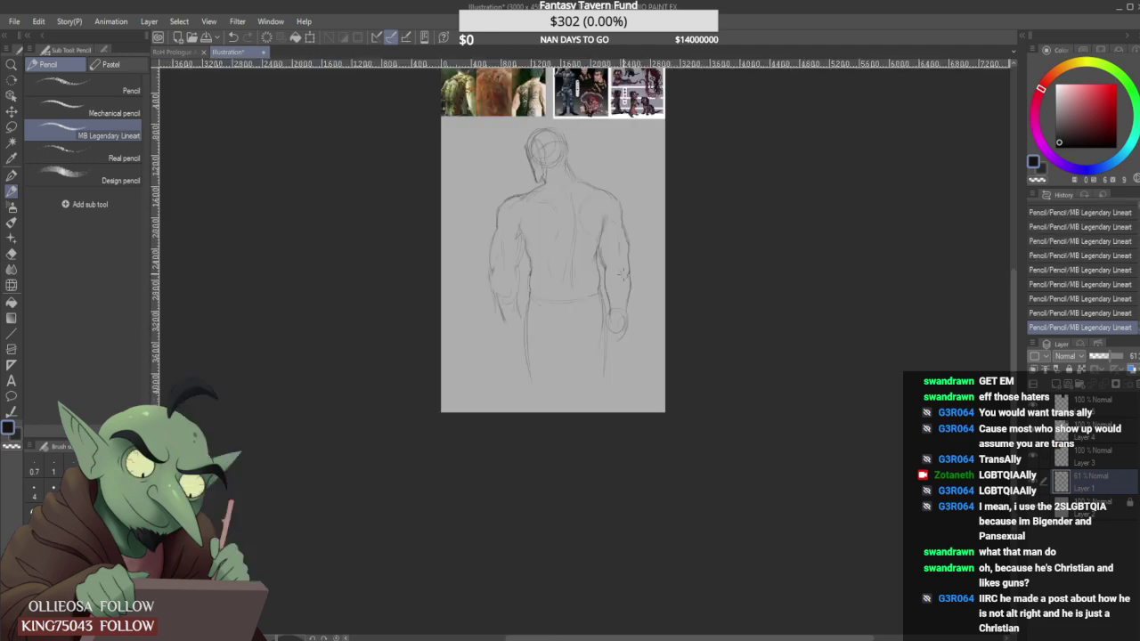
Sketch the left hand as a simple tapered shape extending from the forearm beside the thigh.
scroll(541, 268, up, 4)
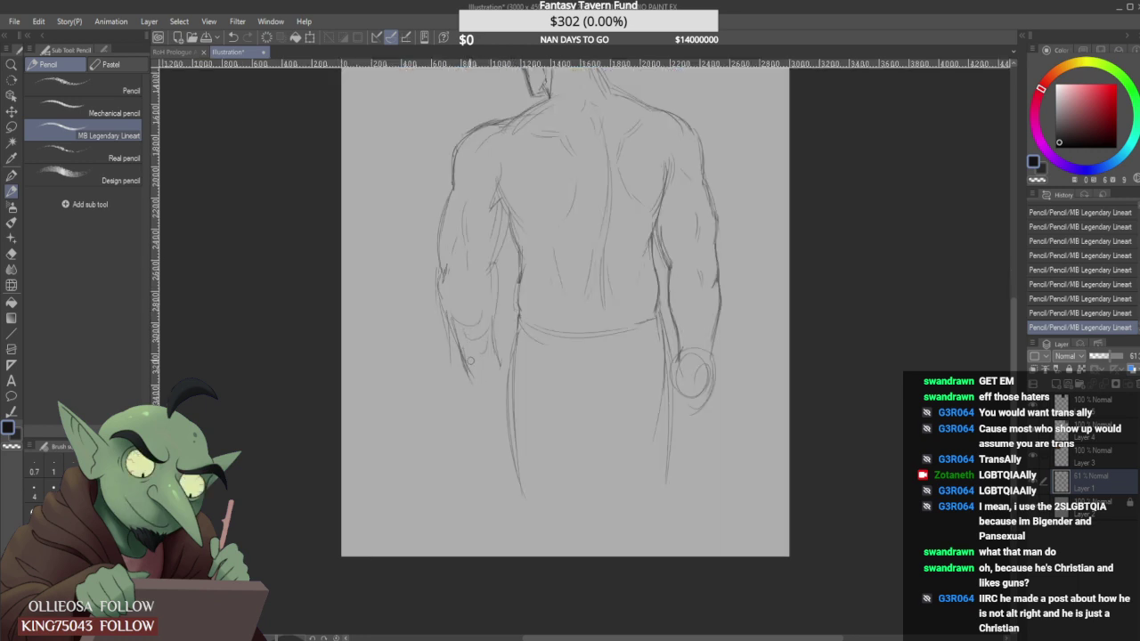
drag(471, 361, 474, 397)
drag(470, 389, 494, 413)
mouse_move(498, 354)
mouse_down()
mouse_move(501, 380)
mouse_move(474, 398)
mouse_move(481, 415)
mouse_move(498, 411)
mouse_move(446, 353)
mouse_move(486, 414)
mouse_up()
drag(458, 353, 476, 401)
mouse_move(471, 396)
mouse_down()
mouse_move(486, 414)
mouse_move(502, 414)
mouse_up()
Strengthen the left forearm's outer contour up to the elbow and redraw its inner edge.
mouse_move(456, 340)
mouse_down()
mouse_move(478, 407)
mouse_move(463, 361)
mouse_up()
drag(446, 308, 455, 333)
mouse_move(449, 279)
mouse_down()
mouse_move(470, 285)
mouse_move(454, 294)
mouse_move(443, 260)
mouse_move(447, 270)
mouse_up()
drag(448, 266, 446, 283)
drag(438, 272, 441, 298)
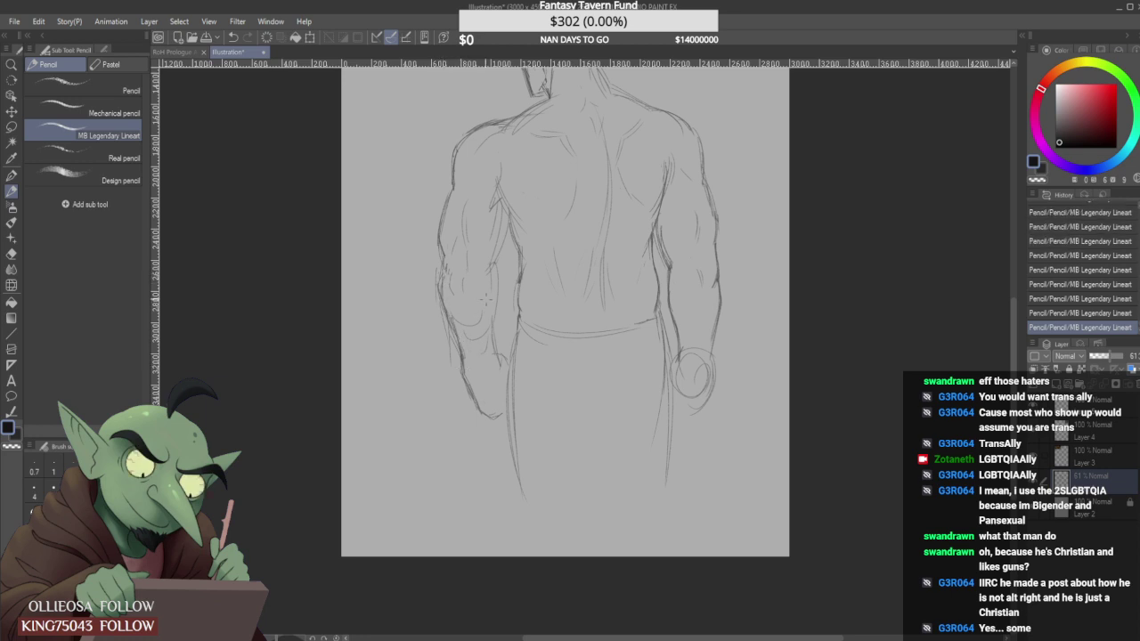
mouse_move(484, 261)
mouse_down()
mouse_move(496, 291)
mouse_move(486, 272)
mouse_up()
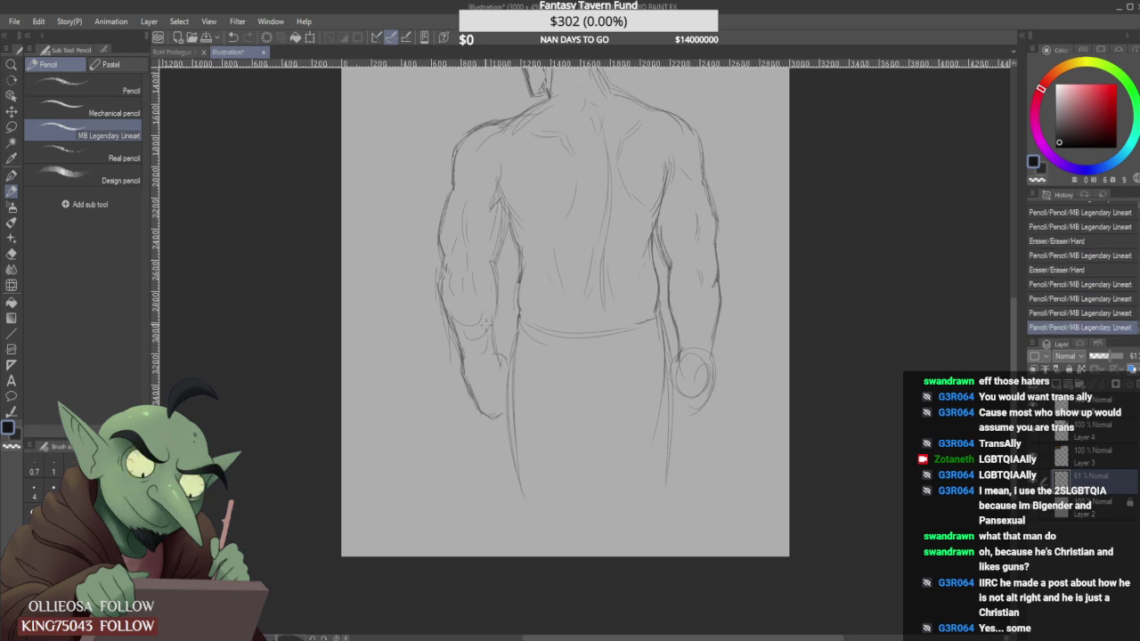
Flip the canvas horizontally, skew the whole sketch slightly and shift the figure to the right on the canvas.
scroll(486, 320, down, 4)
scroll(488, 313, up, 2)
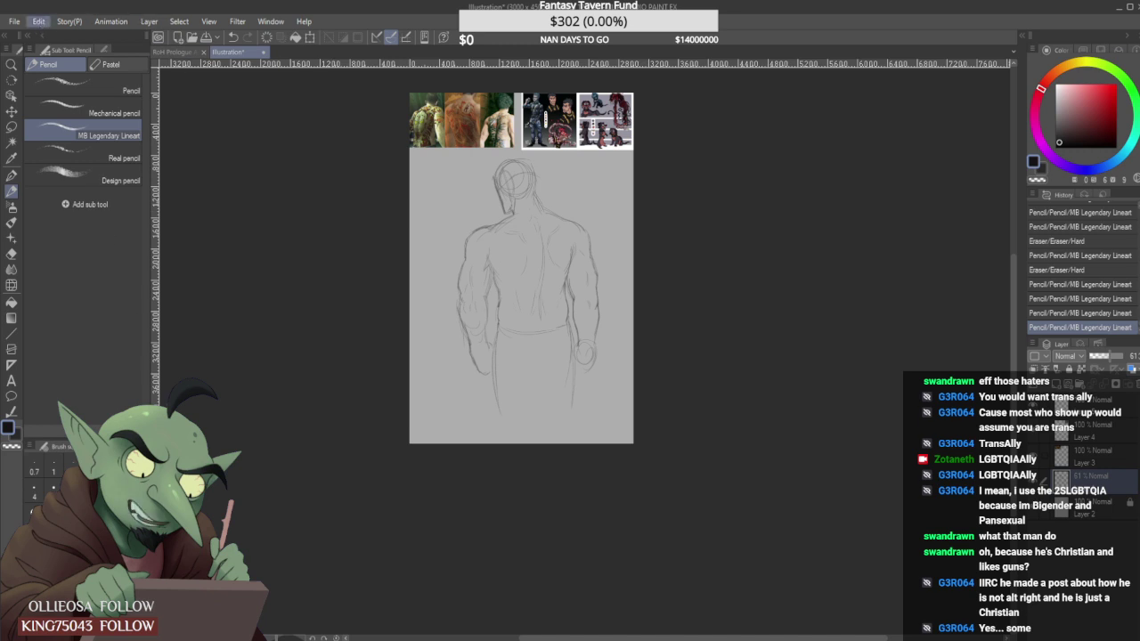
click(296, 495)
scroll(474, 363, down, 1)
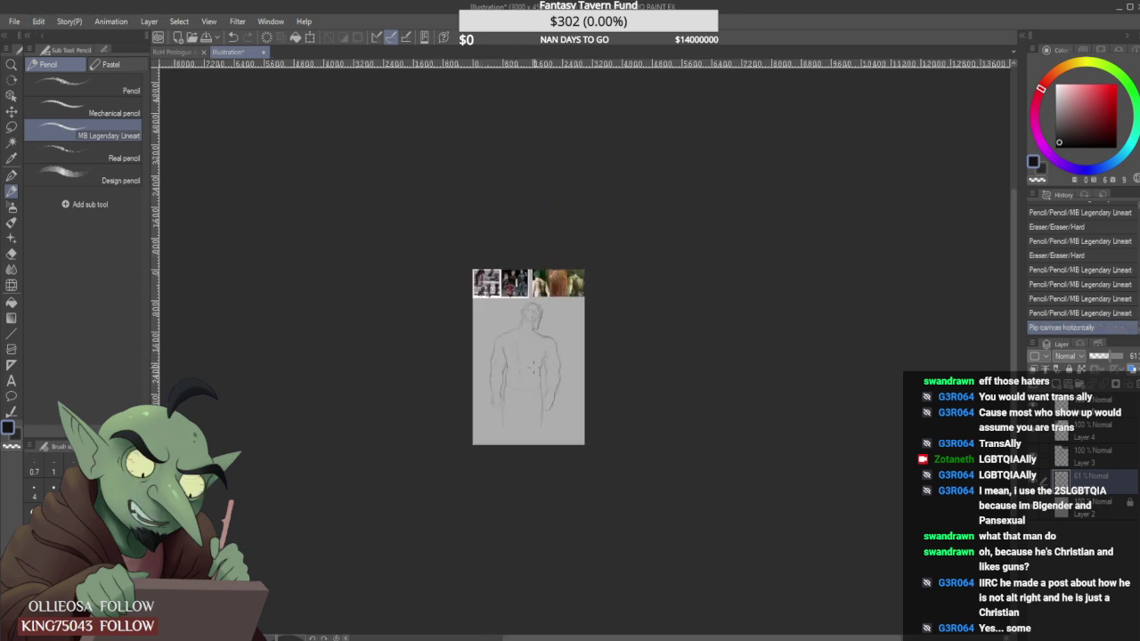
scroll(512, 379, up, 1)
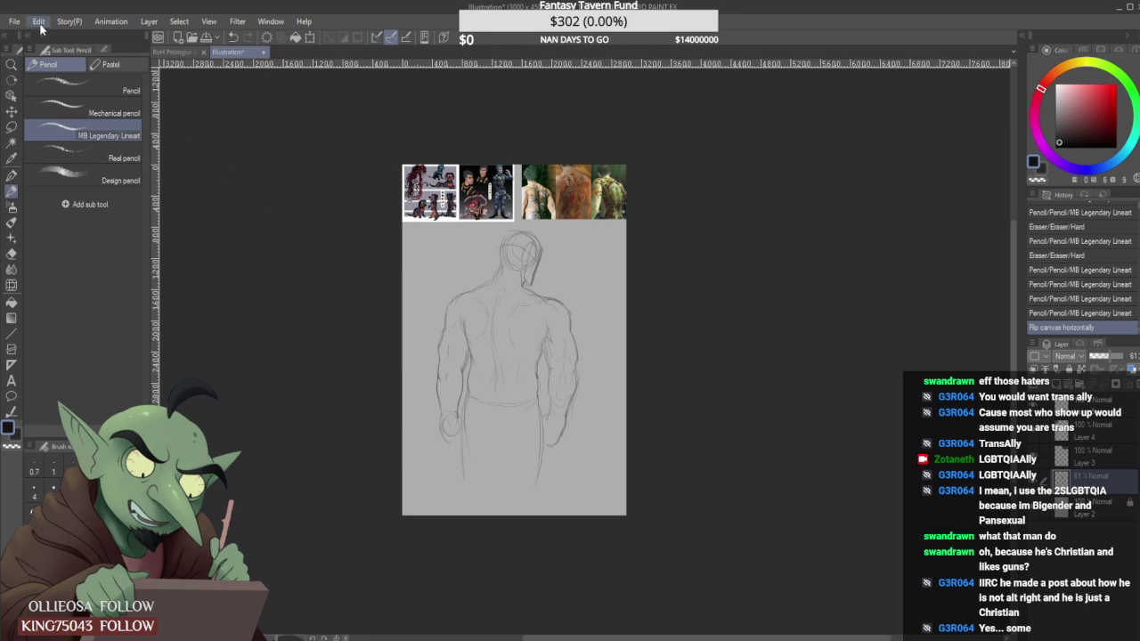
click(294, 448)
drag(508, 232, 500, 234)
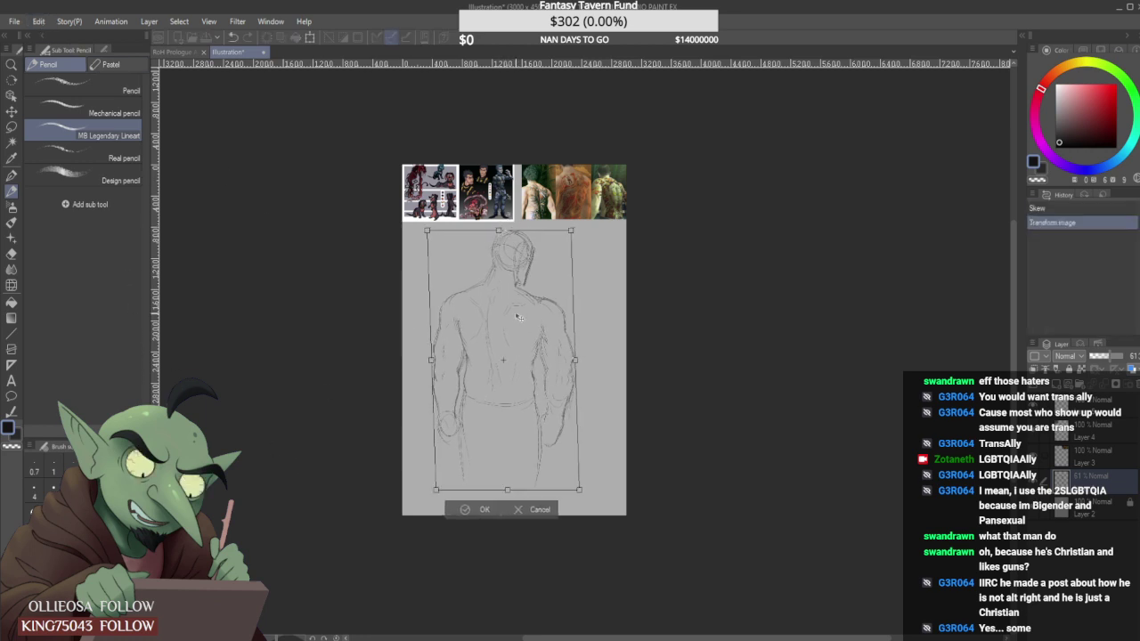
drag(517, 315, 531, 310)
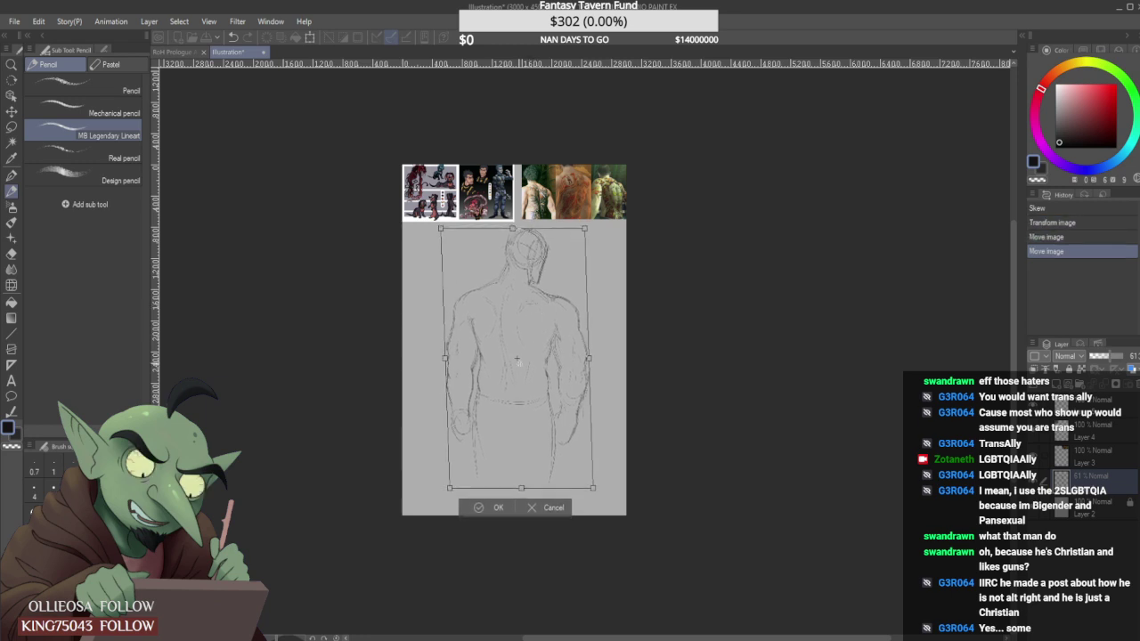
key(Return)
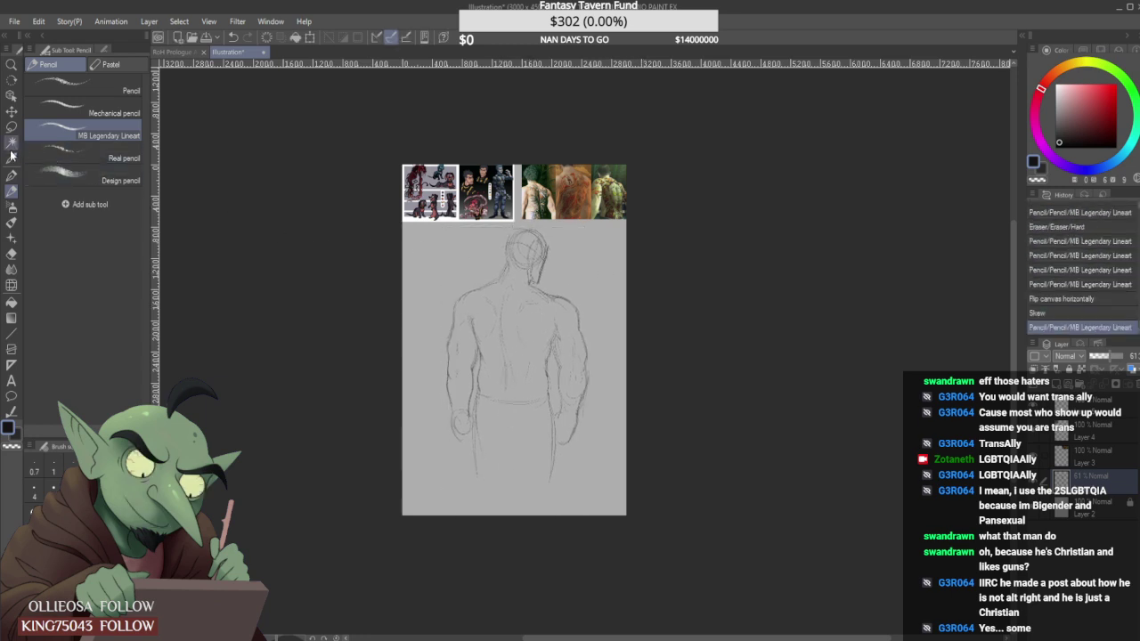
Try to shift the lassoed head and left shoulder slightly left, and undo the move.
click(12, 128)
mouse_move(426, 368)
mouse_down()
mouse_move(430, 338)
mouse_move(455, 296)
mouse_move(519, 225)
mouse_move(559, 232)
mouse_move(549, 302)
mouse_move(501, 320)
mouse_up()
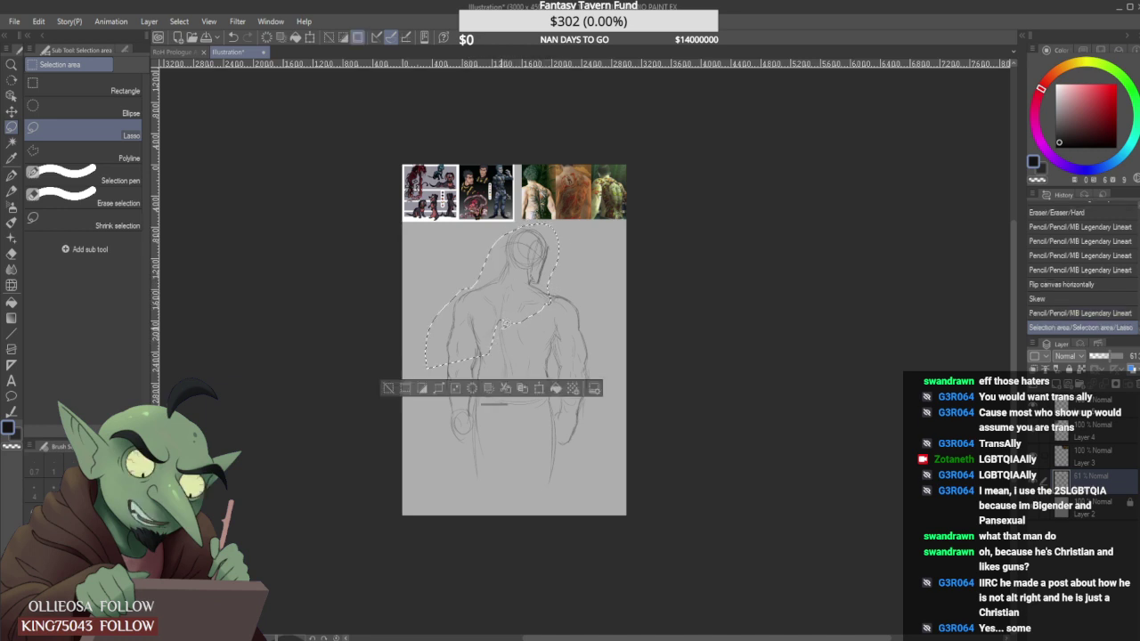
key(ctrl+t)
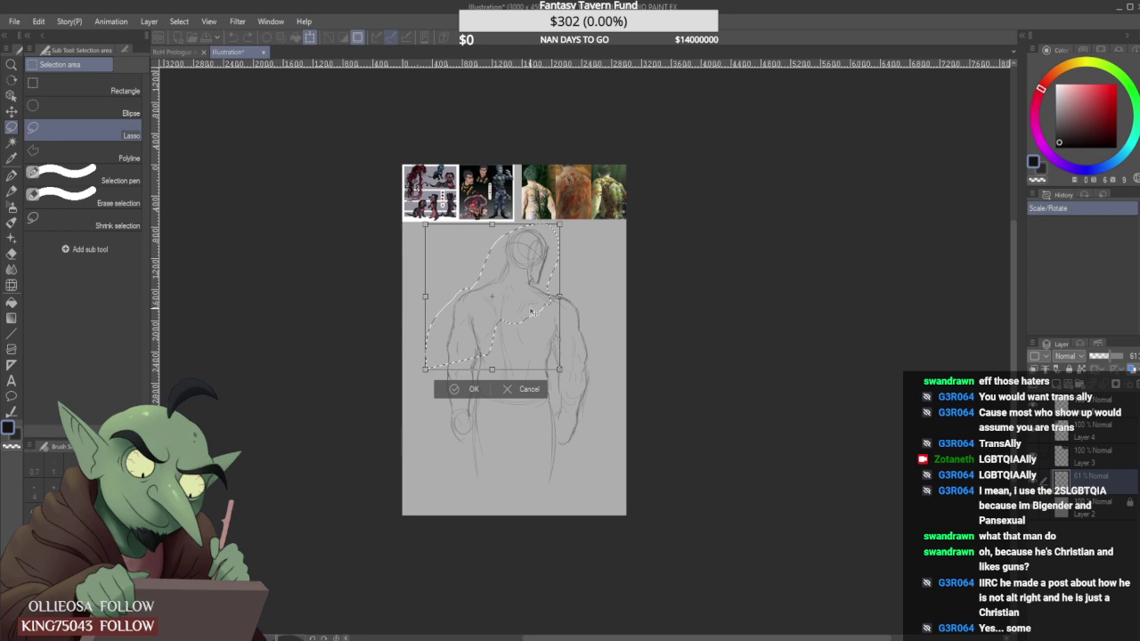
drag(530, 312, 528, 312)
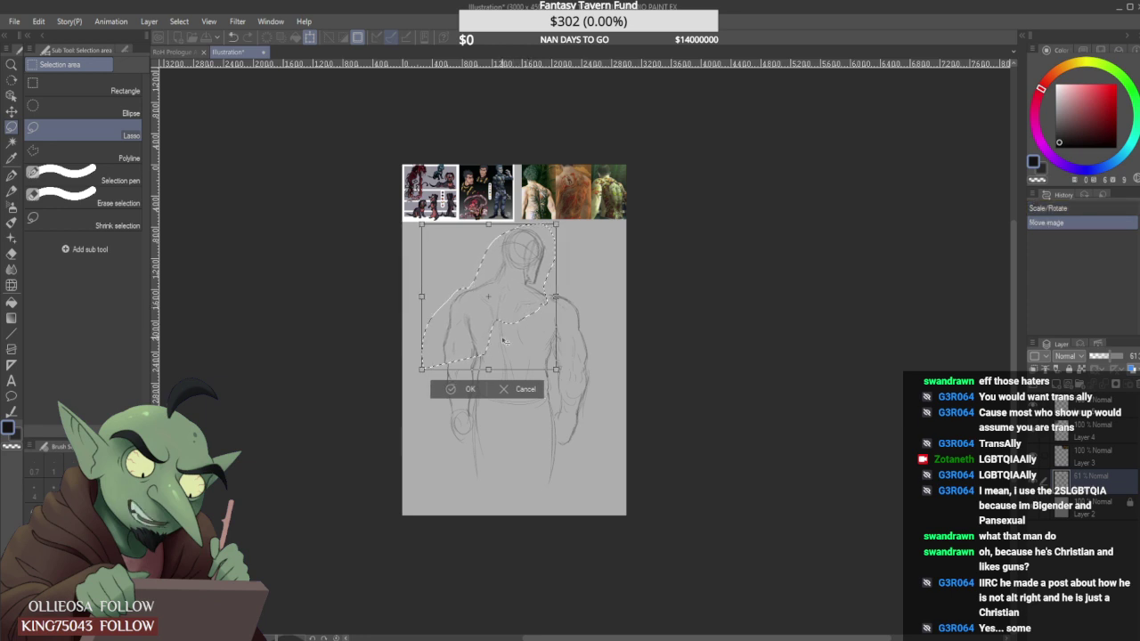
click(471, 389)
key(ctrl+d)
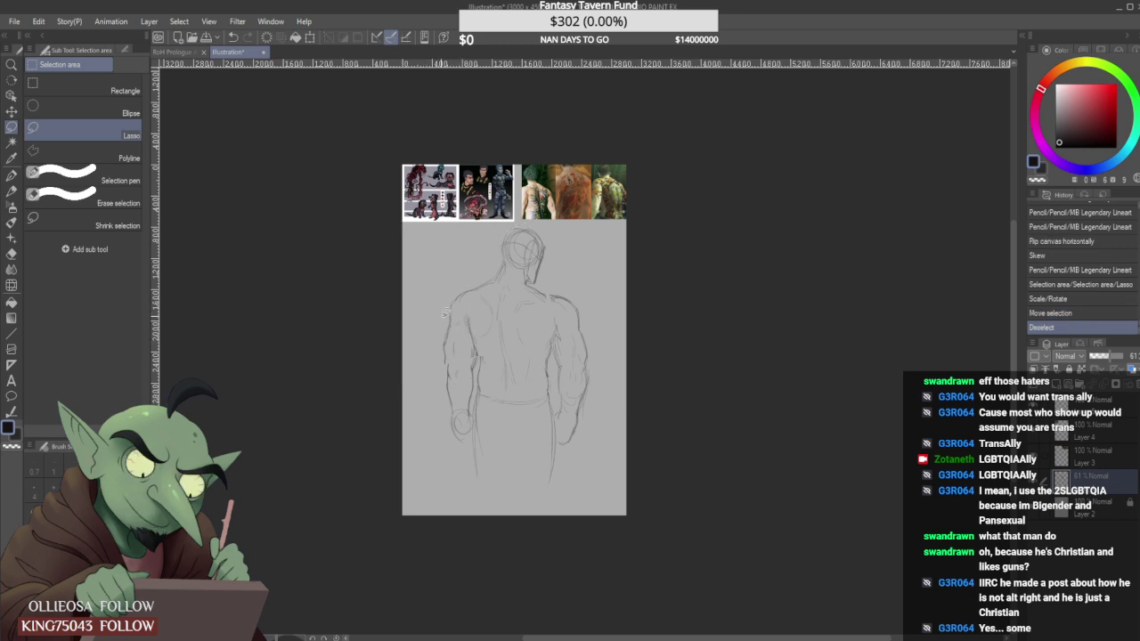
drag(438, 324, 463, 287)
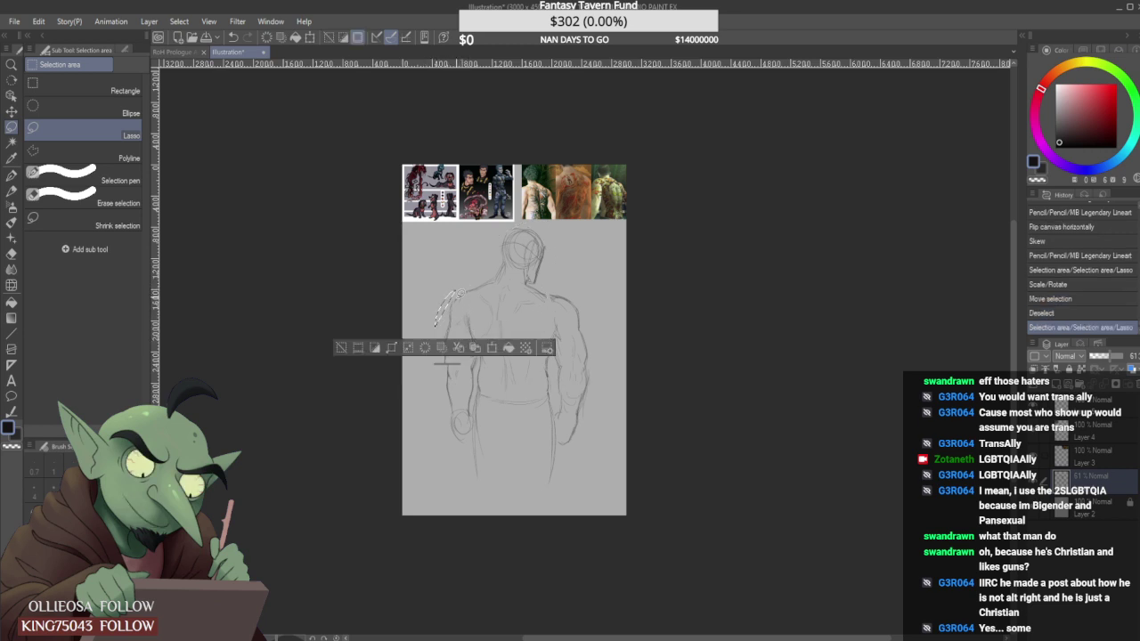
key(ctrl+z)
key(ctrl+z)
key(ctrl+z)
key(ctrl+z)
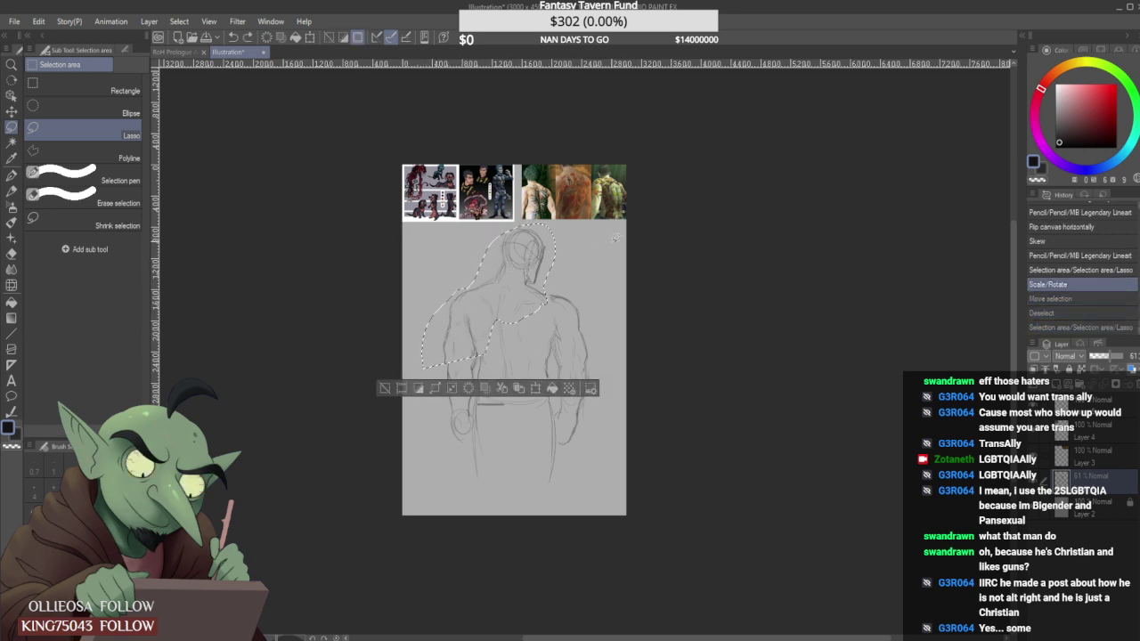
key(ctrl+d)
mouse_move(495, 285)
mouse_down()
mouse_move(505, 232)
mouse_move(552, 250)
mouse_move(546, 265)
mouse_move(499, 242)
mouse_move(554, 239)
mouse_up()
key(ctrl+d)
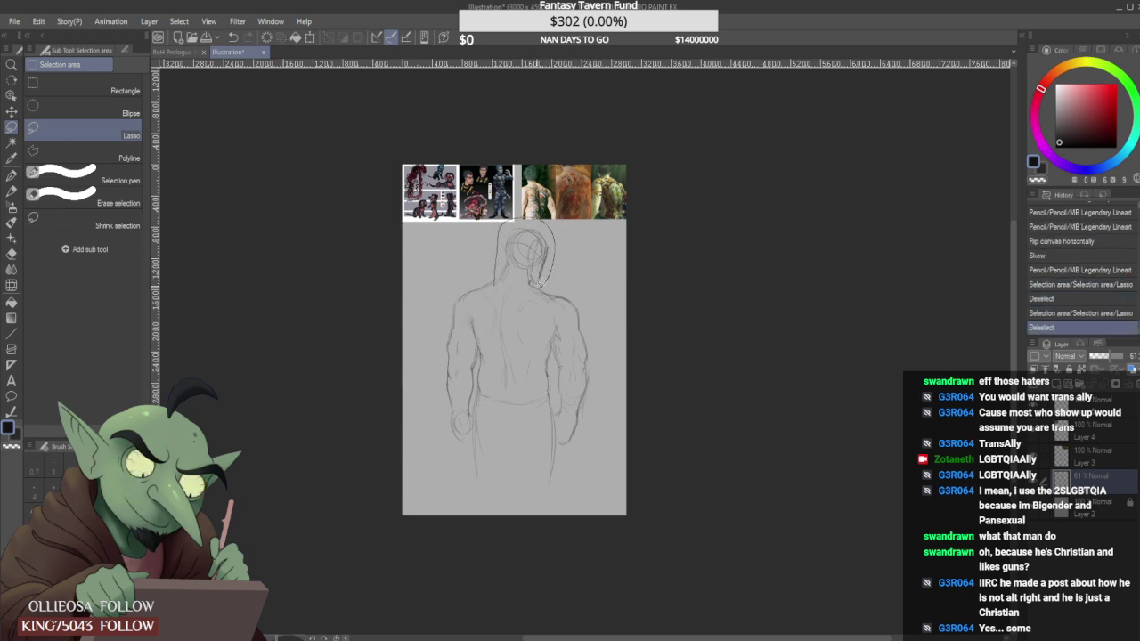
Lasso the head and neck, rotate them slightly counterclockwise, shift them left and deselect.
mouse_move(537, 283)
mouse_down()
mouse_move(494, 290)
mouse_move(493, 302)
mouse_up()
key(ctrl+t)
drag(523, 258, 522, 251)
drag(536, 247, 531, 243)
drag(488, 303, 492, 305)
drag(533, 250, 532, 252)
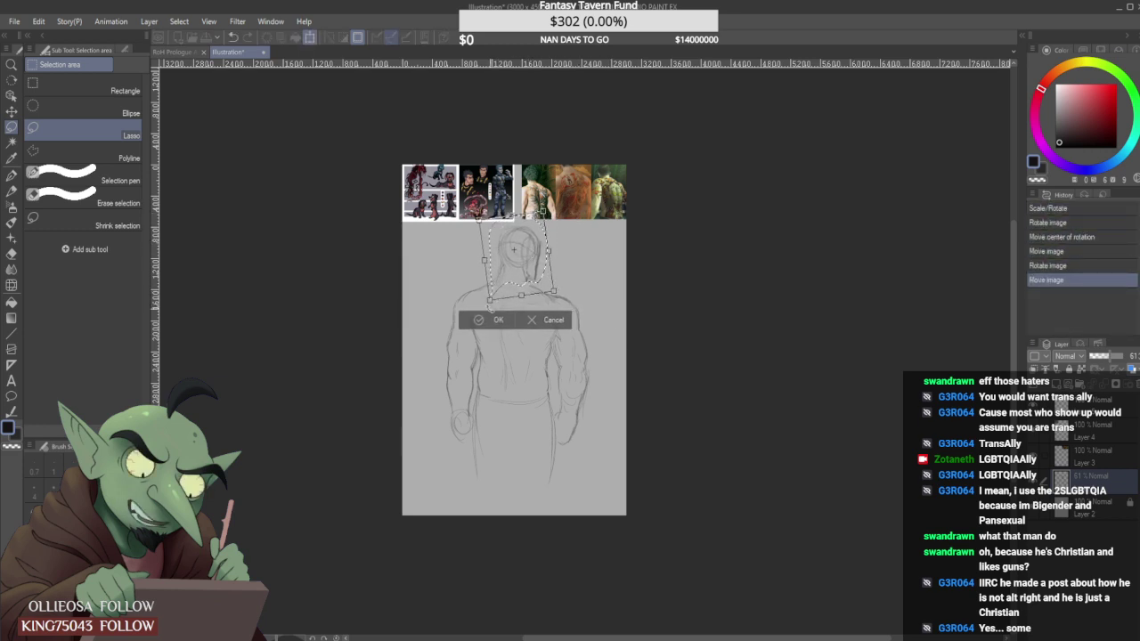
click(480, 319)
key(ctrl+d)
Redraw the neck, upper shoulder and head outlines around the repositioned head with the MB Legendary Lineart pencil.
click(12, 191)
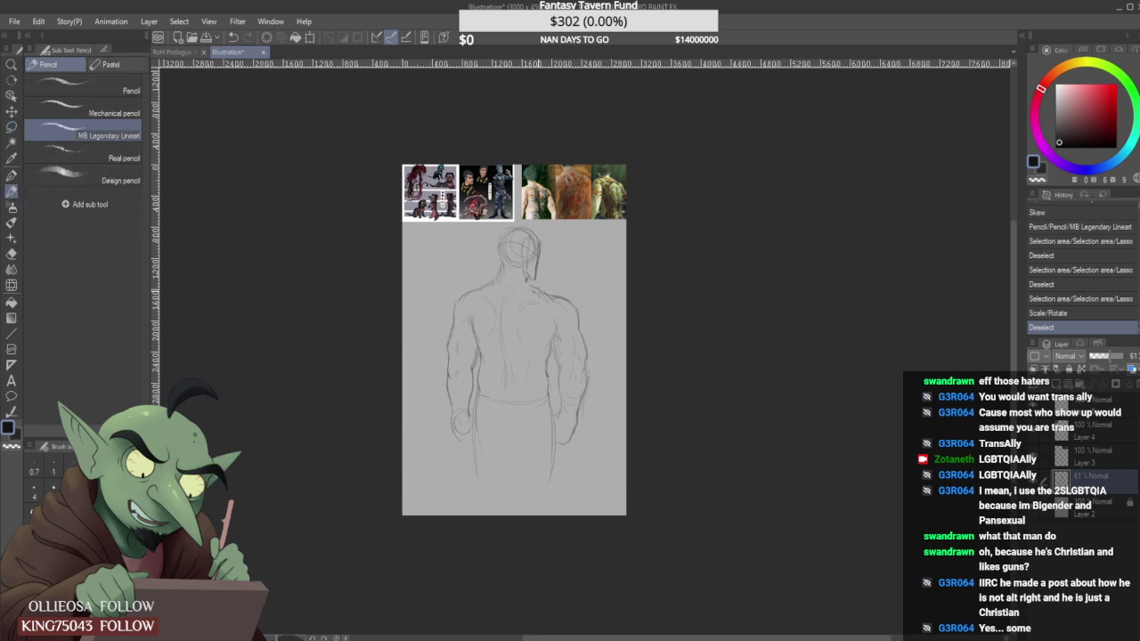
mouse_move(530, 267)
mouse_down()
mouse_move(542, 280)
mouse_move(525, 266)
mouse_up()
mouse_move(517, 246)
mouse_down()
mouse_move(526, 271)
mouse_move(506, 298)
mouse_move(516, 260)
mouse_move(503, 283)
mouse_up()
drag(488, 285, 507, 260)
mouse_move(515, 299)
mouse_down()
mouse_move(498, 245)
mouse_move(540, 236)
mouse_move(500, 239)
mouse_move(499, 251)
mouse_move(538, 233)
mouse_move(499, 257)
mouse_move(500, 237)
mouse_move(539, 244)
mouse_up()
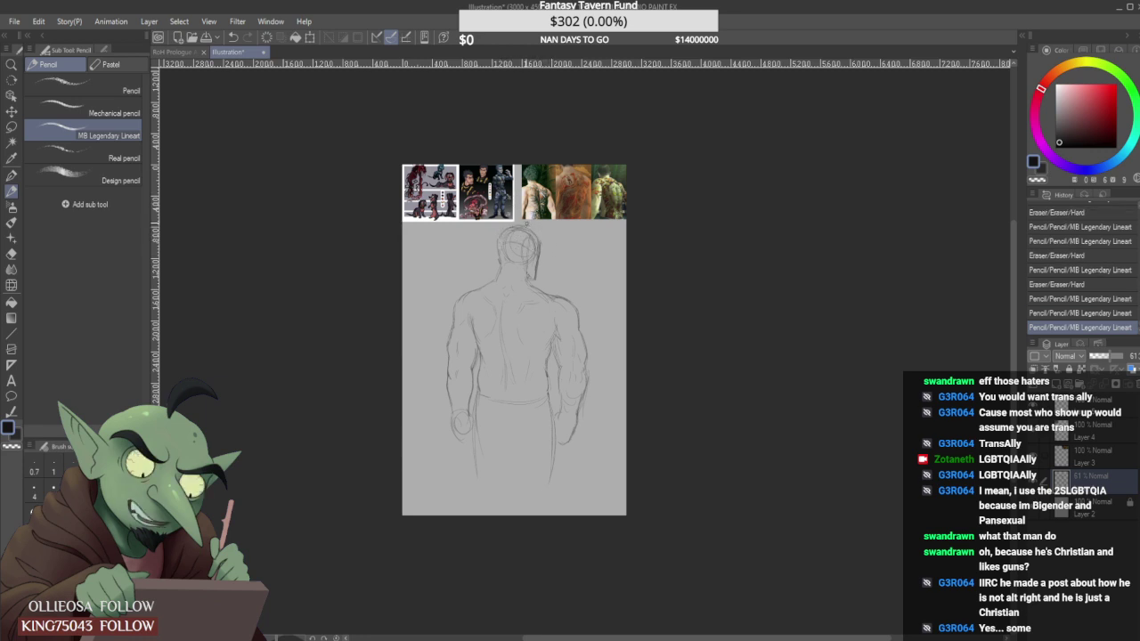
mouse_move(514, 225)
mouse_down()
mouse_move(540, 257)
mouse_move(536, 278)
mouse_move(543, 234)
mouse_up()
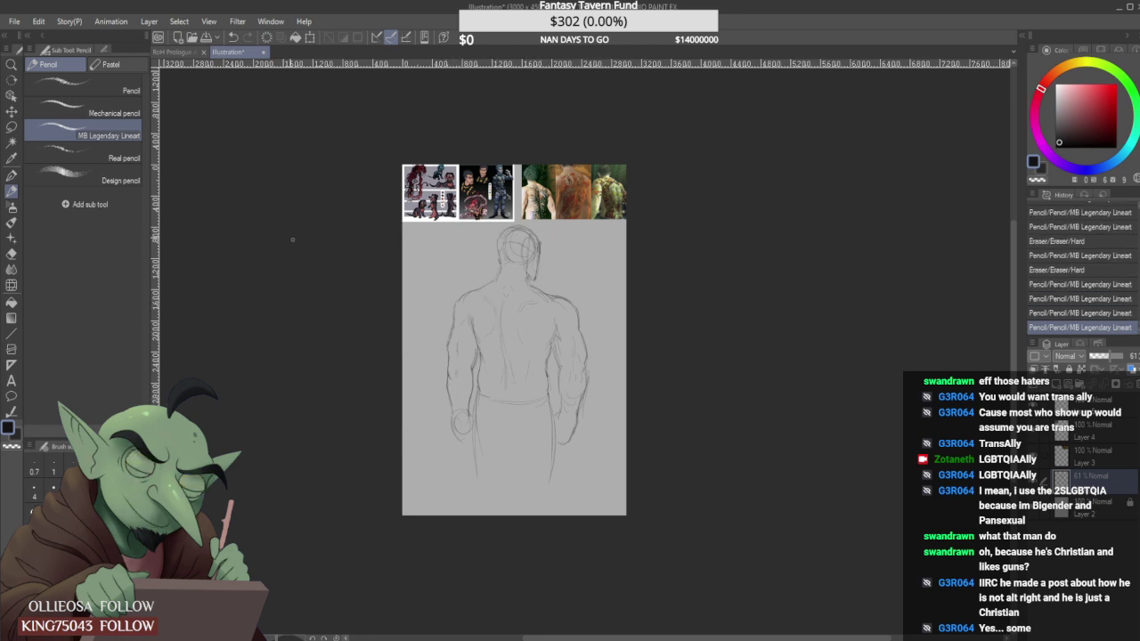
Lasso the whole left arm, rotate it slightly outward, reposition it at the shoulder and deselect.
key(m)
click(440, 336)
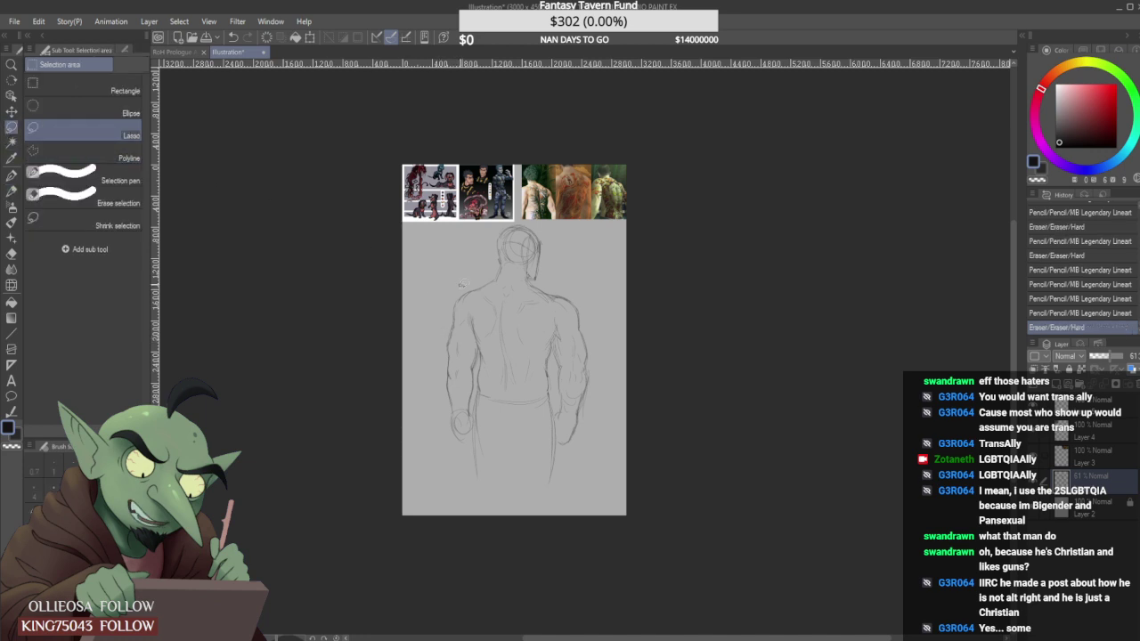
mouse_move(441, 310)
mouse_down()
mouse_move(472, 294)
mouse_move(478, 392)
mouse_move(459, 450)
mouse_move(441, 314)
mouse_move(481, 351)
mouse_move(468, 319)
mouse_up()
key(ctrl+t)
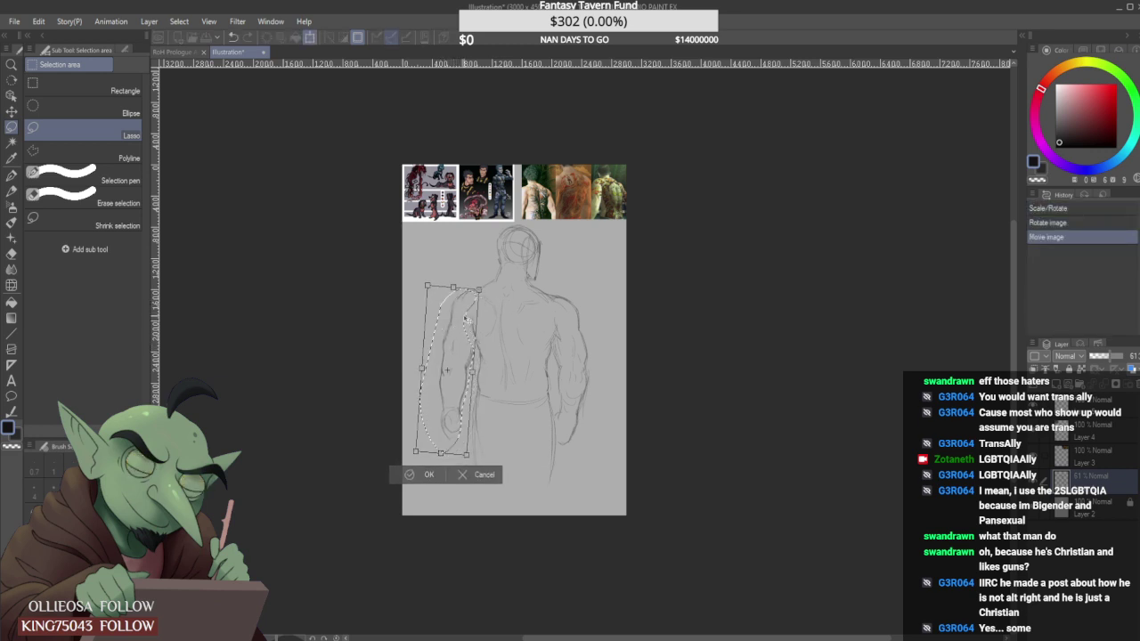
click(426, 474)
key(ctrl+d)
Lasso the left forearm and hand, rotate them slightly counterclockwise, shift them slightly right to meet the elbow and deselect.
mouse_move(431, 375)
mouse_down()
mouse_move(457, 357)
mouse_move(468, 444)
mouse_move(431, 412)
mouse_up()
key(ctrl+t)
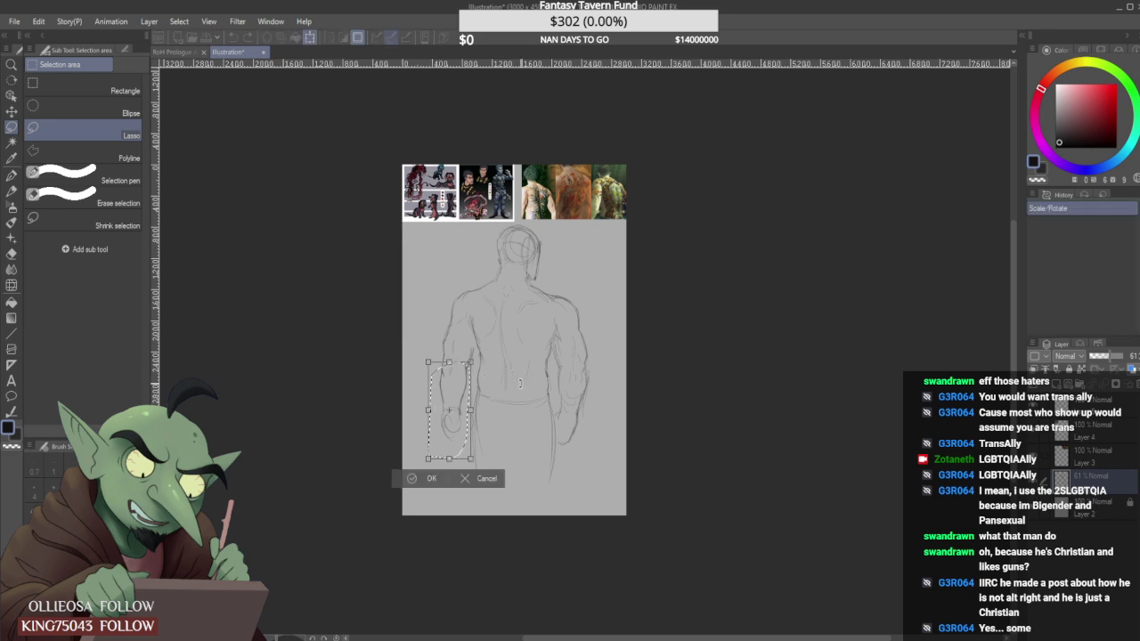
drag(528, 397, 461, 403)
drag(484, 467, 482, 461)
drag(460, 411, 463, 411)
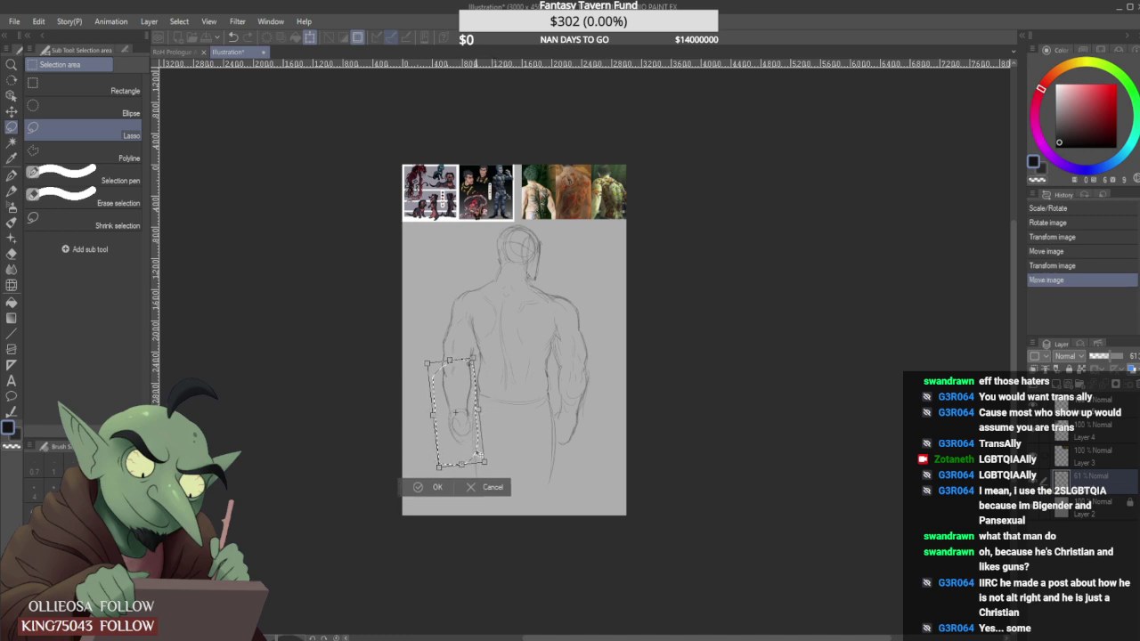
key(Return)
key(ctrl+d)
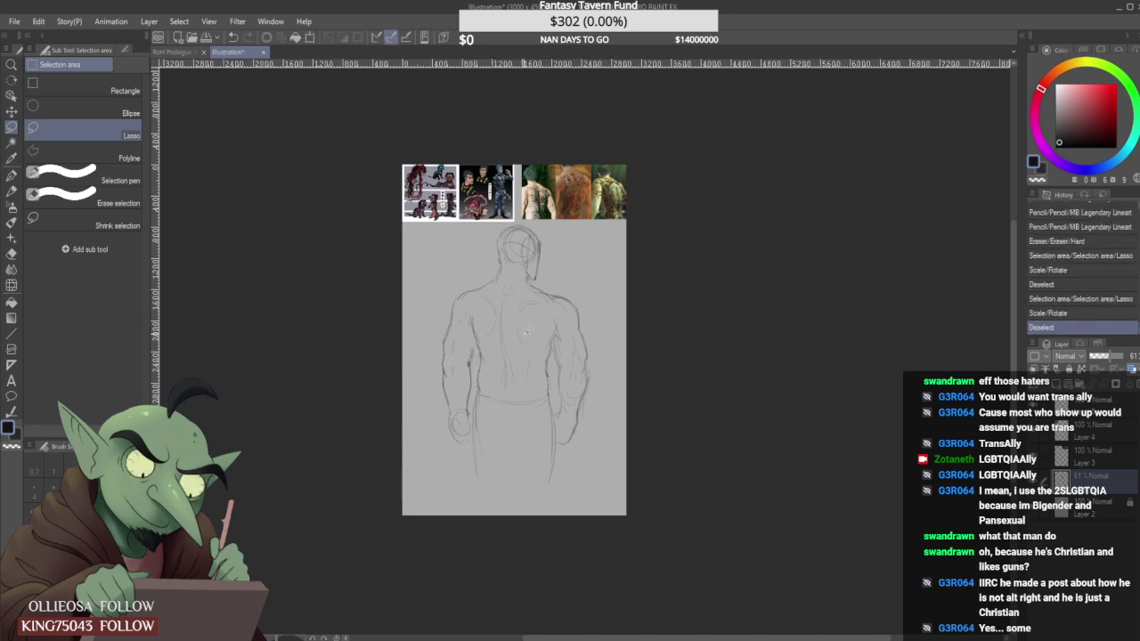
Scale the whole figure sketch down on the canvas to make room below it for the legs.
click(12, 191)
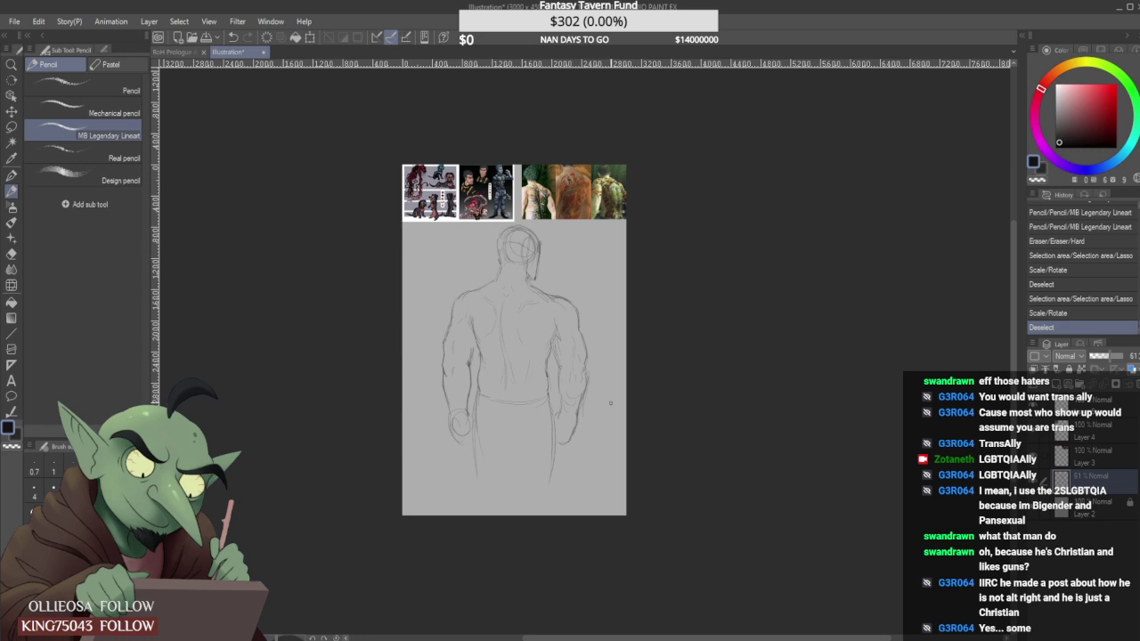
key(ctrl+t)
mouse_move(443, 489)
mouse_down()
mouse_move(475, 427)
mouse_move(491, 426)
mouse_up()
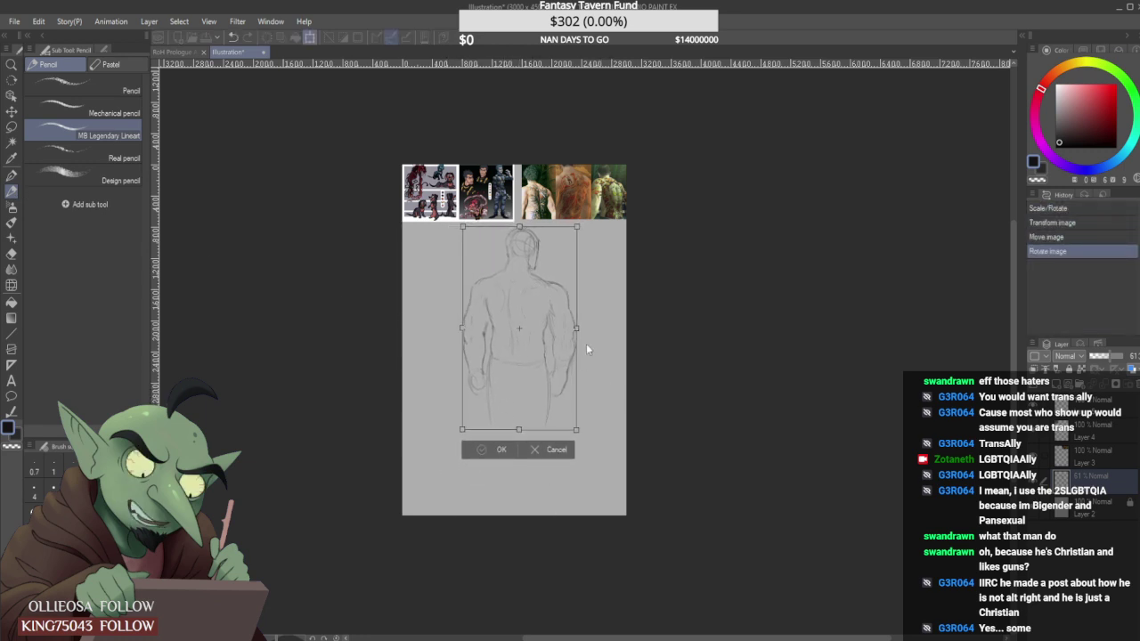
key(Return)
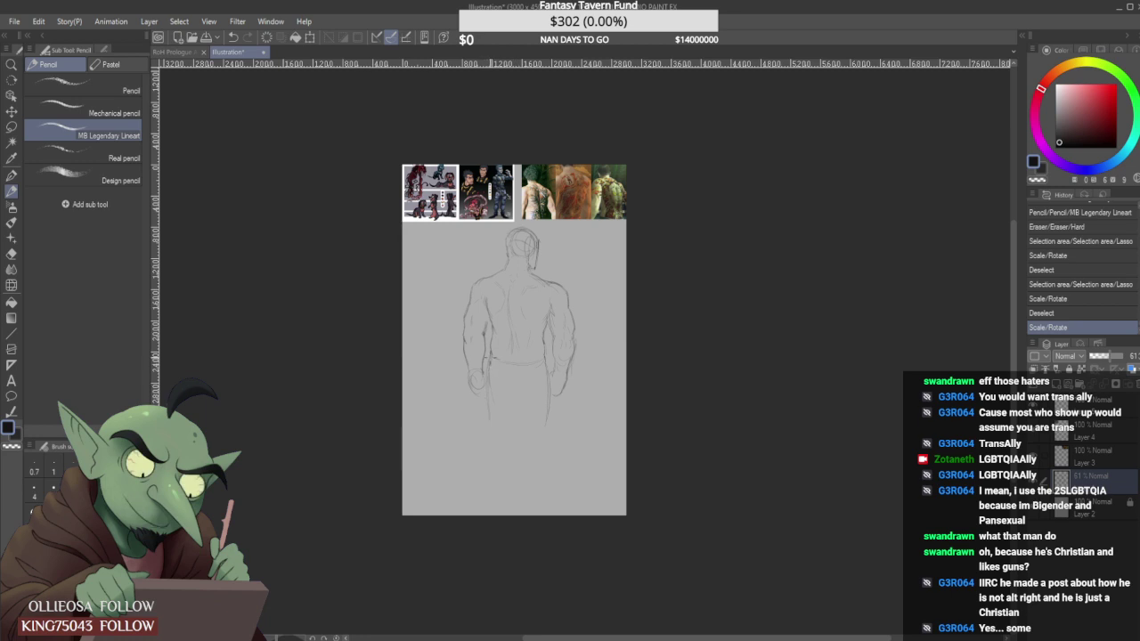
Extend both thighs downward with long outer contour strokes using the MB Legendary Lineart pencil, redoing the left thigh line.
drag(549, 392, 543, 443)
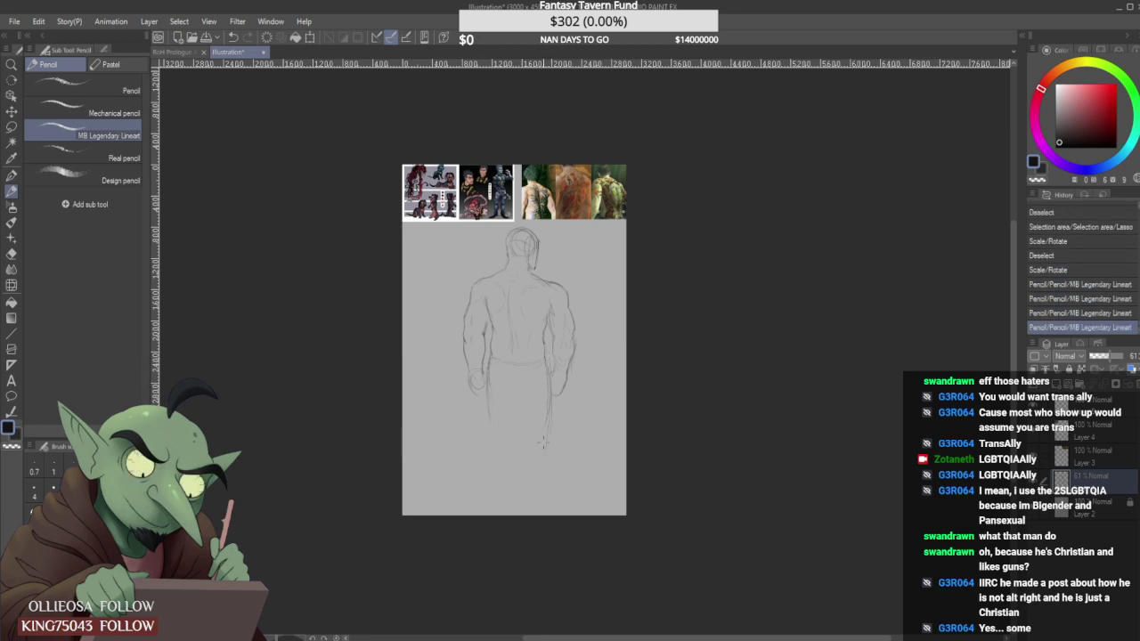
drag(485, 395, 480, 461)
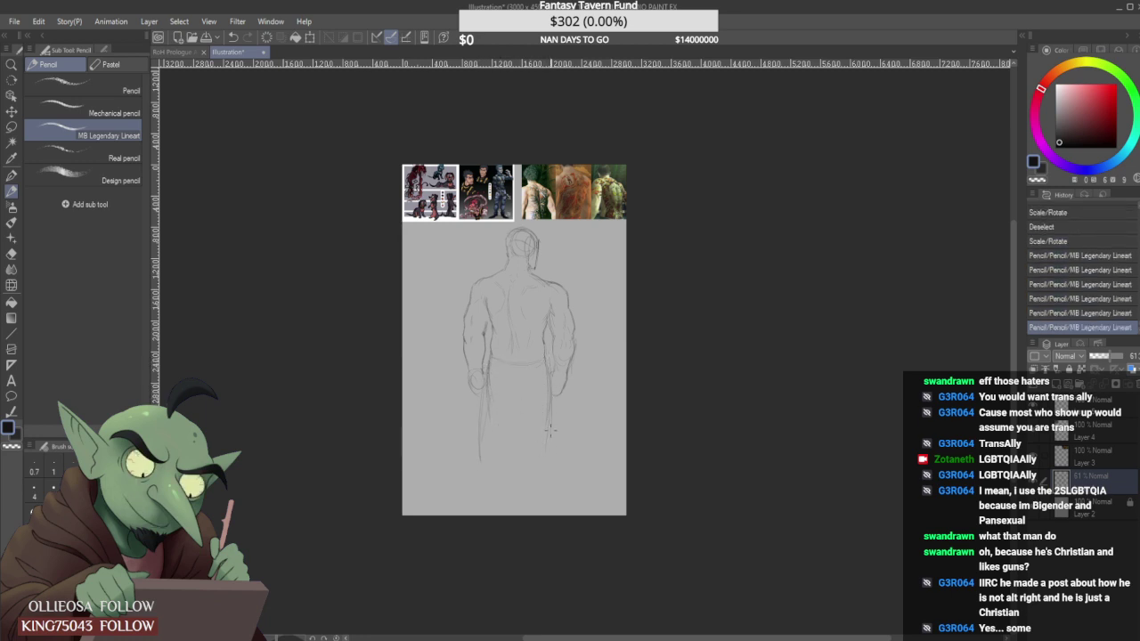
key(ctrl+z)
drag(488, 392, 490, 466)
drag(558, 396, 555, 450)
drag(552, 393, 558, 450)
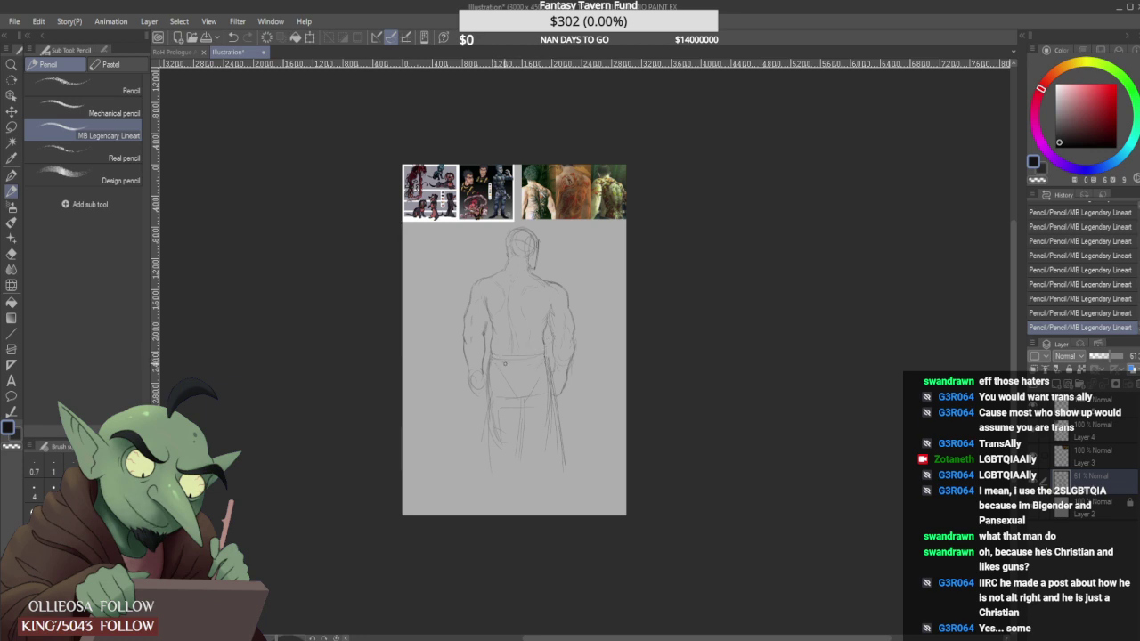
Sketch the trouser waistband and reinforce the left outer and inner leg lines below it.
drag(538, 351, 545, 359)
mouse_move(546, 357)
mouse_down()
mouse_move(504, 377)
mouse_move(502, 403)
mouse_up()
drag(495, 450, 504, 472)
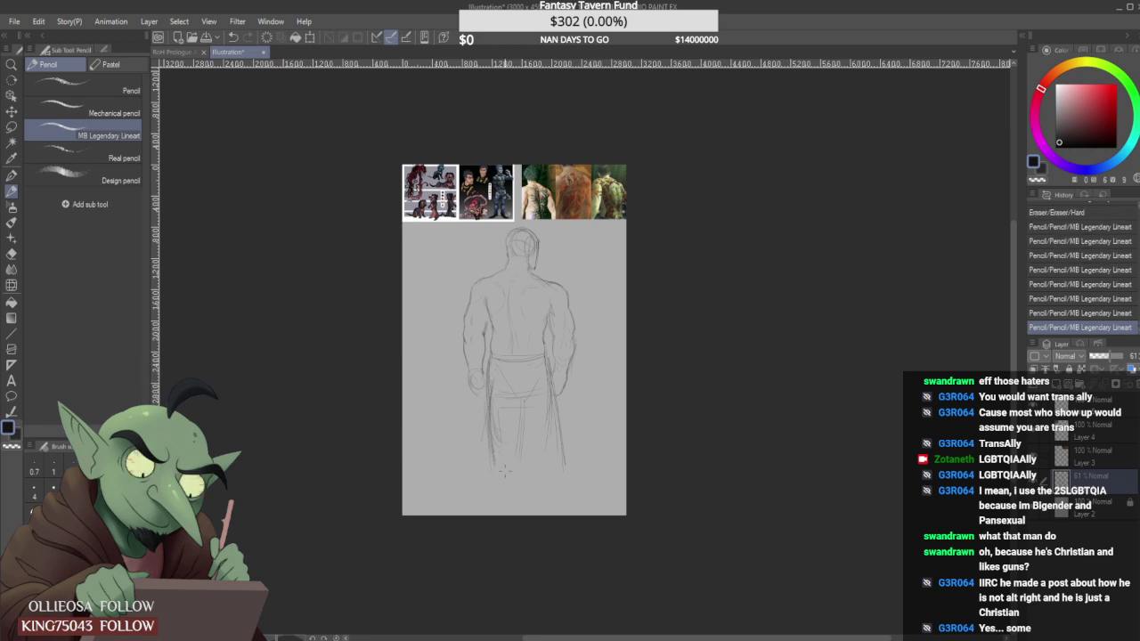
drag(524, 424, 537, 447)
Scale the whole figure down further and place it just under the reference images, right of the canvas centre.
key(ctrl+t)
drag(463, 472, 486, 389)
click(515, 410)
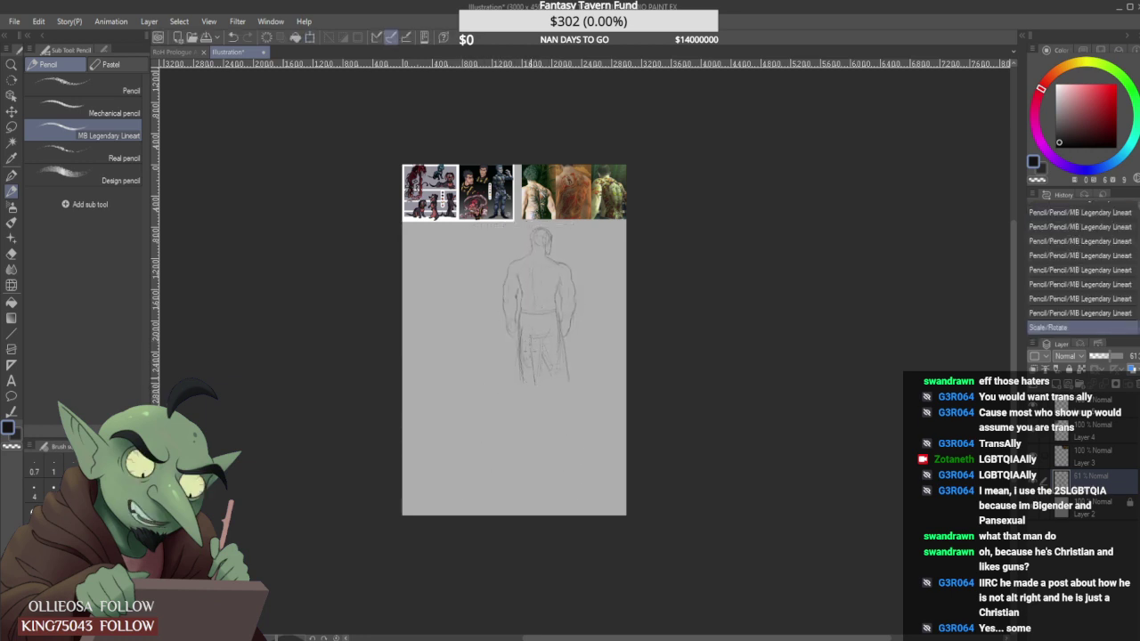
Sketch the knees, lower legs and feet, with the right leg angled outward and a jagged cuff at the left ankle.
mouse_move(532, 350)
mouse_down()
mouse_move(535, 374)
mouse_move(524, 381)
mouse_up()
drag(531, 356, 532, 418)
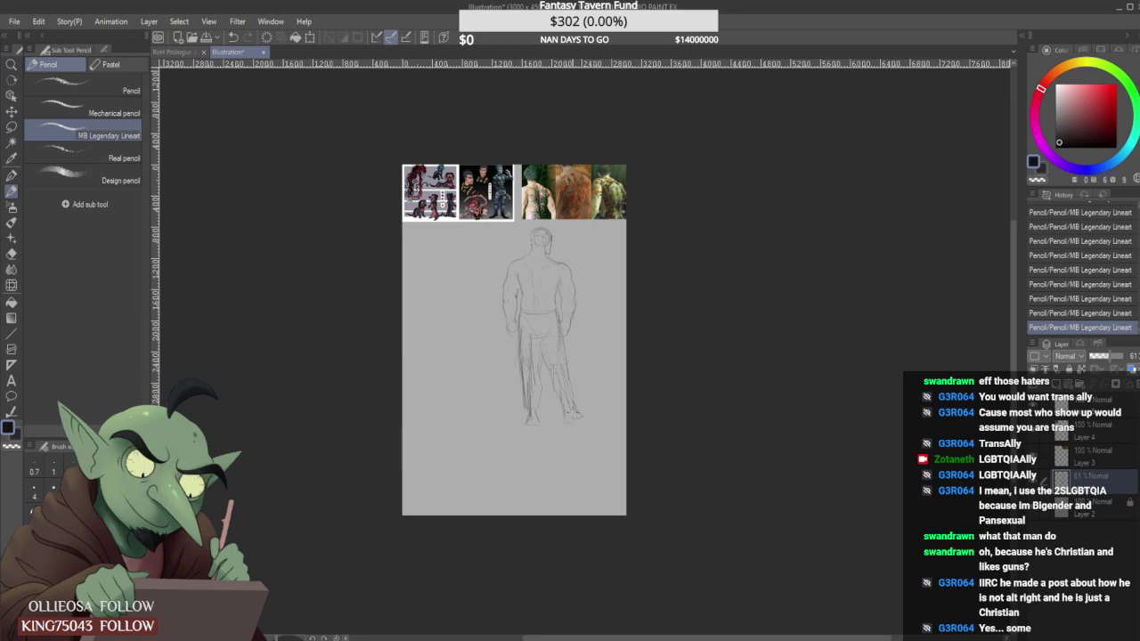
scroll(579, 415, up, 4)
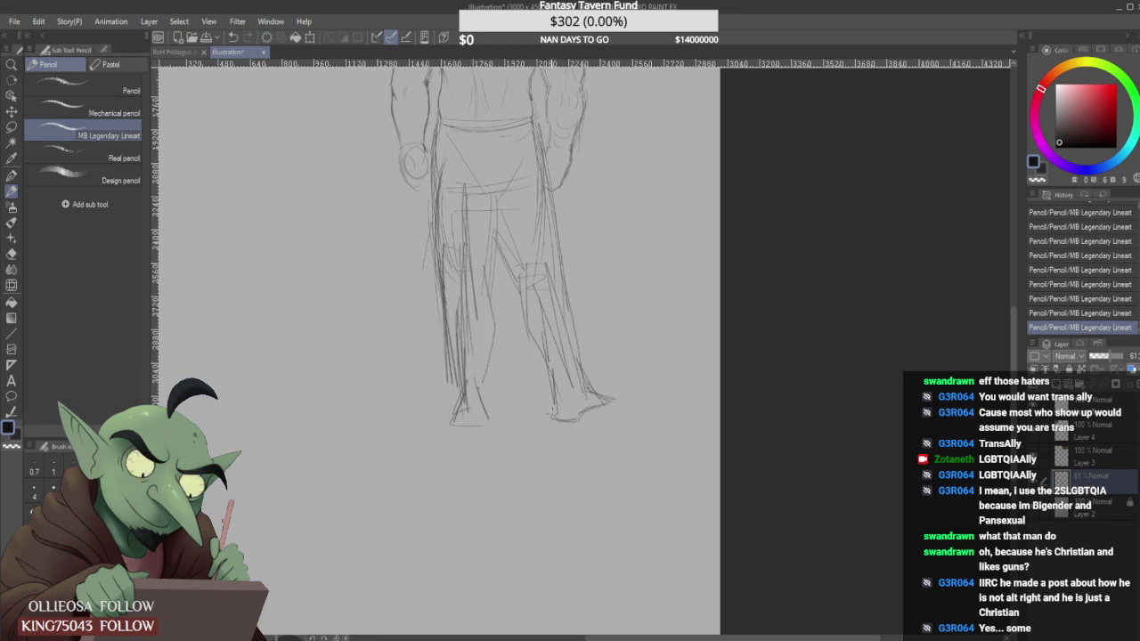
scroll(572, 338, down, 4)
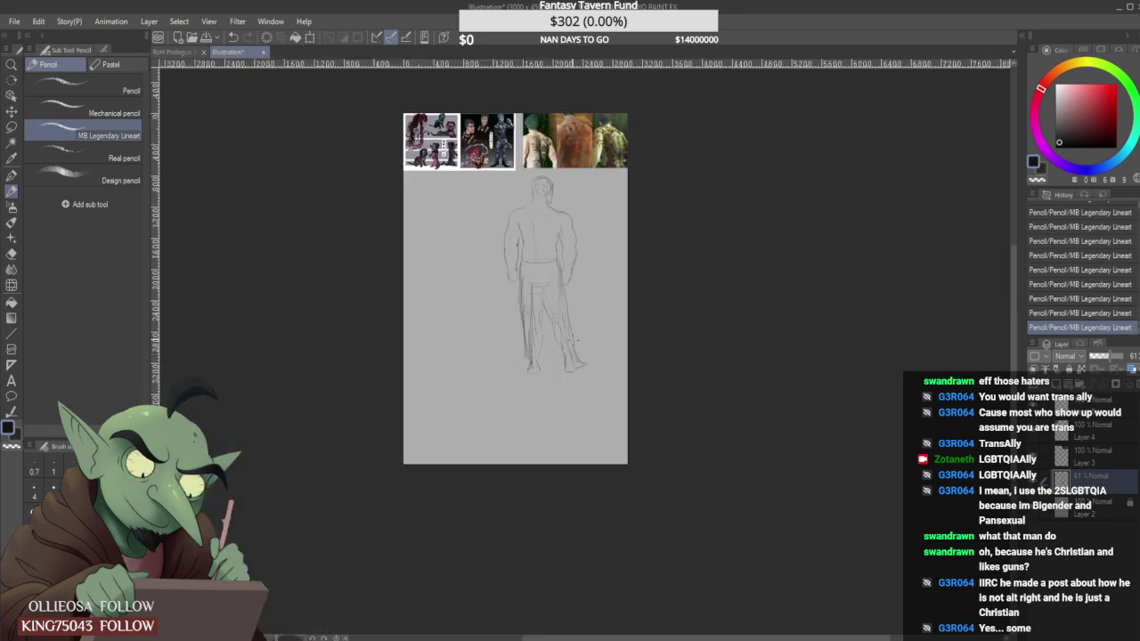
scroll(572, 323, up, 4)
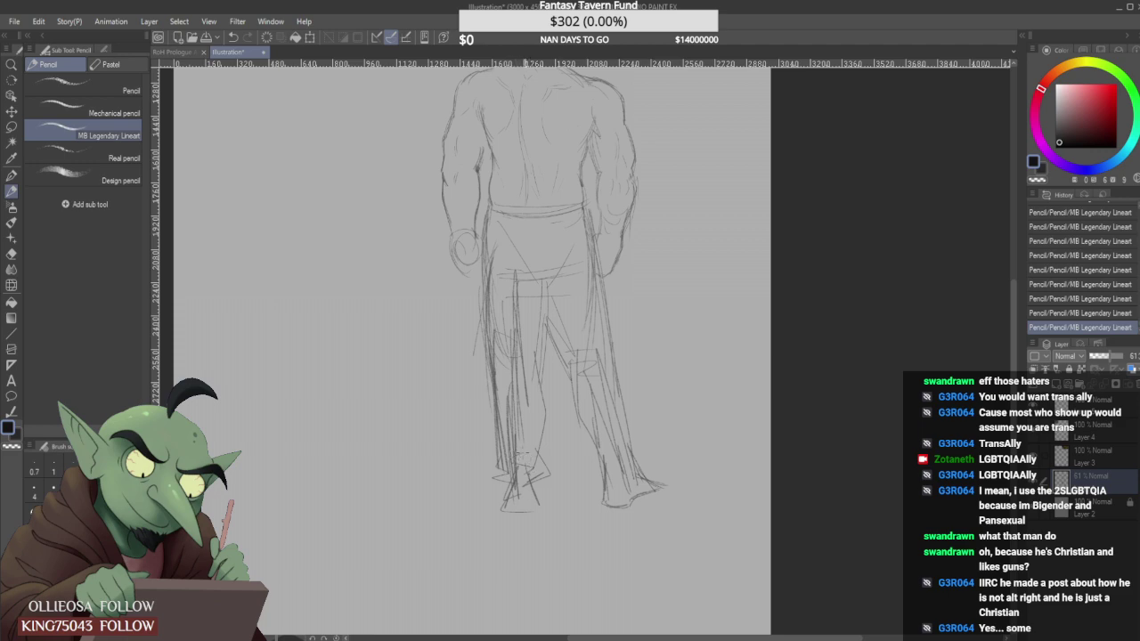
scroll(532, 443, down, 3)
scroll(534, 431, up, 3)
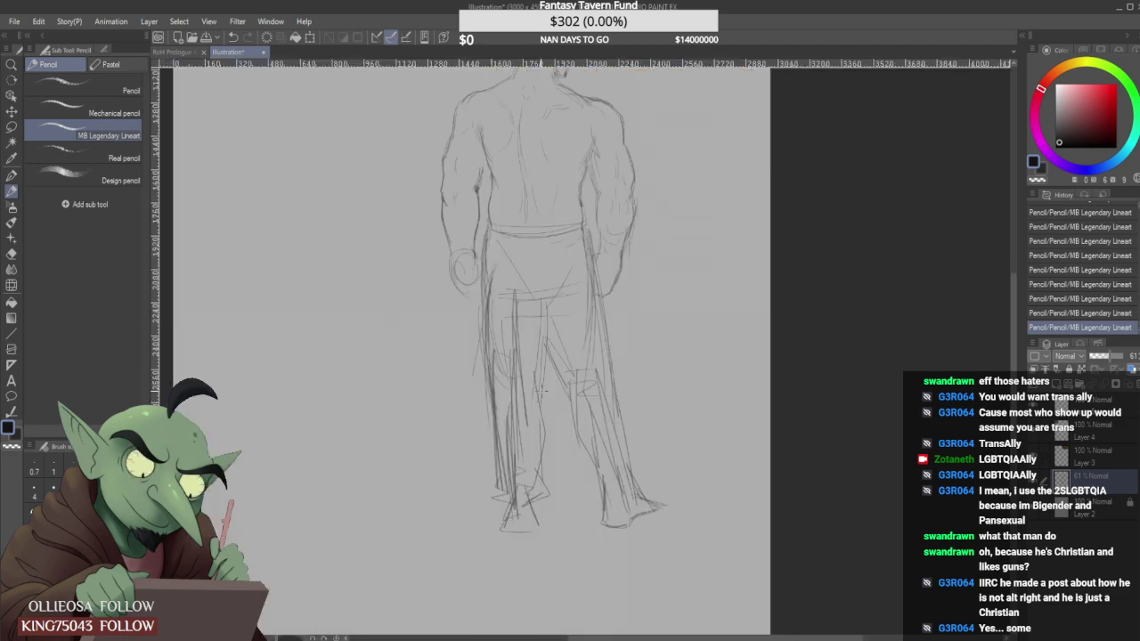
Erase the vertical construction line through the left leg and touch up the left heel.
drag(520, 343, 522, 419)
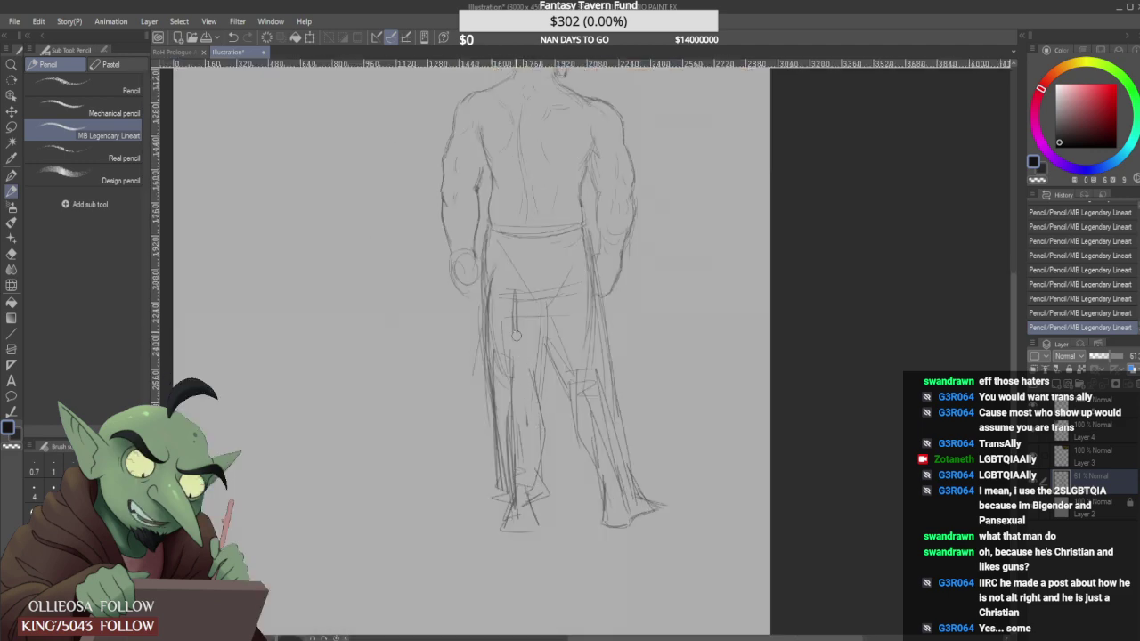
drag(515, 294, 505, 524)
key(ctrl+z)
drag(510, 506, 502, 535)
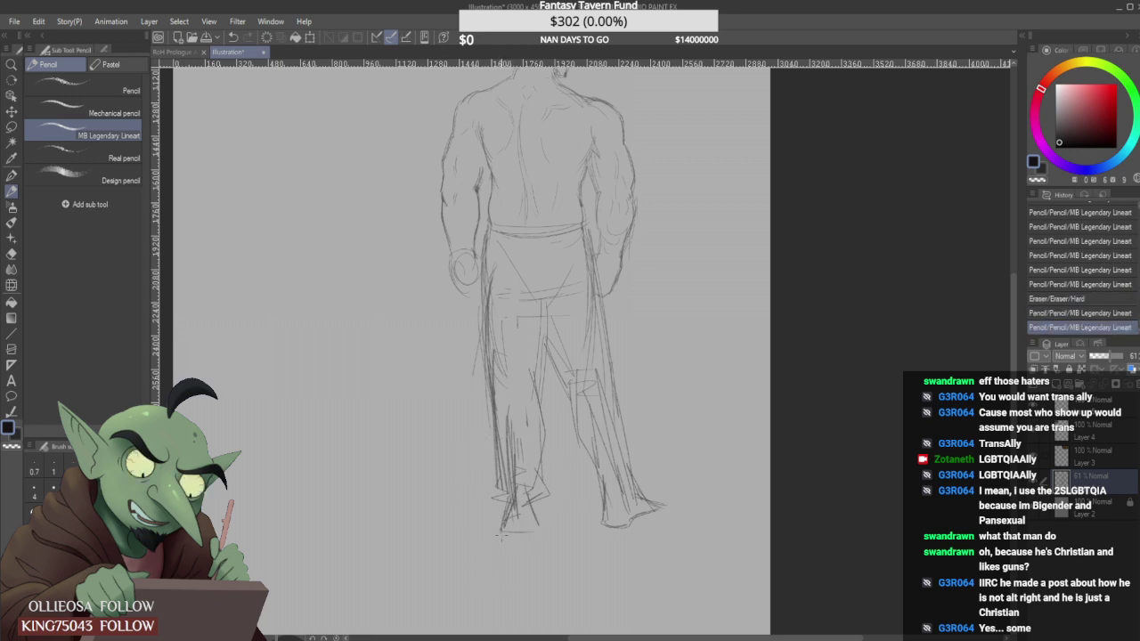
Clean up the overlapping strokes on the left thigh and redraw the trouser leg's outer contour from waist to knee.
drag(480, 305, 484, 389)
mouse_move(492, 271)
mouse_down()
mouse_move(495, 374)
mouse_move(494, 303)
mouse_up()
drag(494, 303, 492, 383)
drag(487, 235, 487, 356)
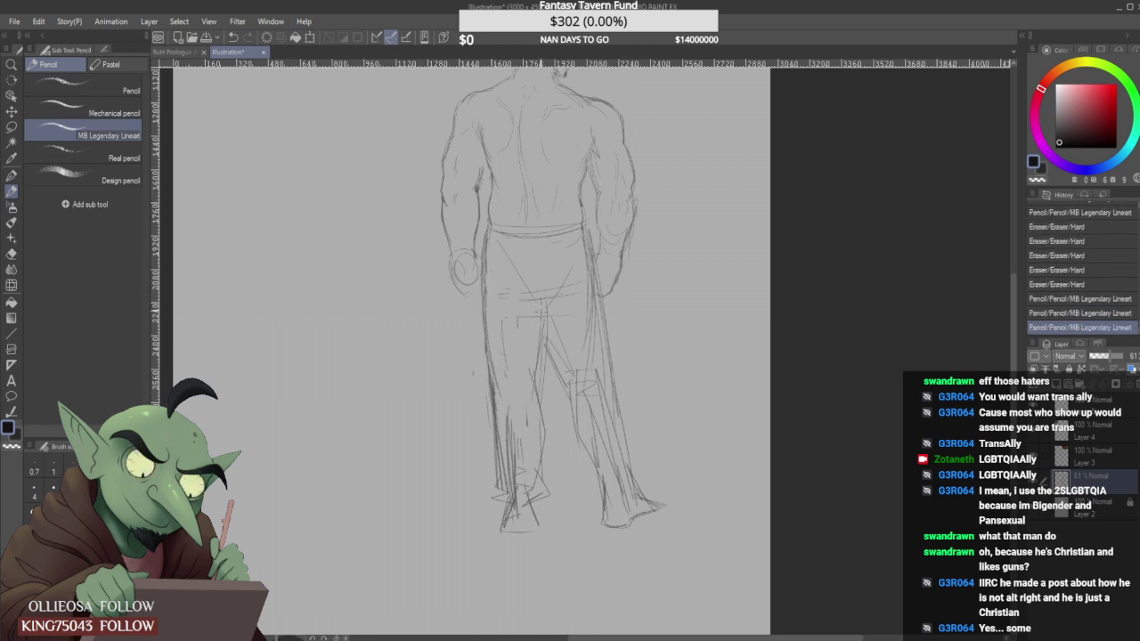
Draw the crotch and seat folds, add a lower waistband line and strengthen the right hip contour.
mouse_move(546, 303)
mouse_down()
mouse_move(577, 297)
mouse_move(517, 307)
mouse_move(557, 308)
mouse_move(520, 310)
mouse_move(539, 301)
mouse_move(517, 330)
mouse_up()
mouse_move(542, 310)
mouse_down()
mouse_move(529, 320)
mouse_move(538, 305)
mouse_move(514, 258)
mouse_up()
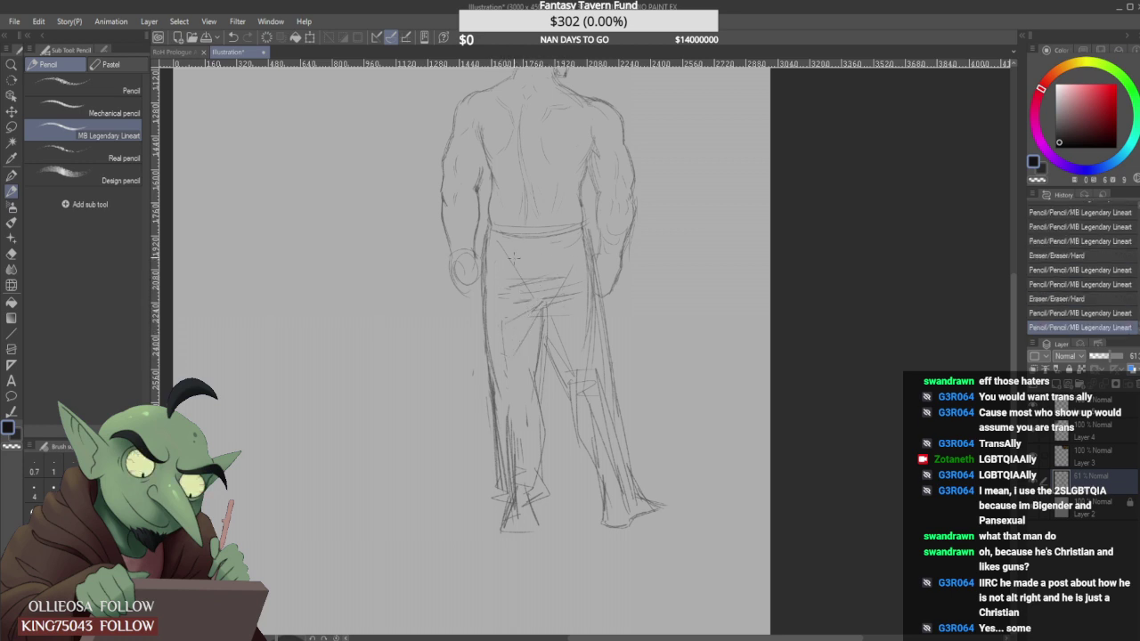
drag(579, 232, 588, 241)
drag(493, 238, 586, 234)
drag(546, 305, 543, 314)
drag(545, 307, 550, 315)
drag(592, 274, 594, 308)
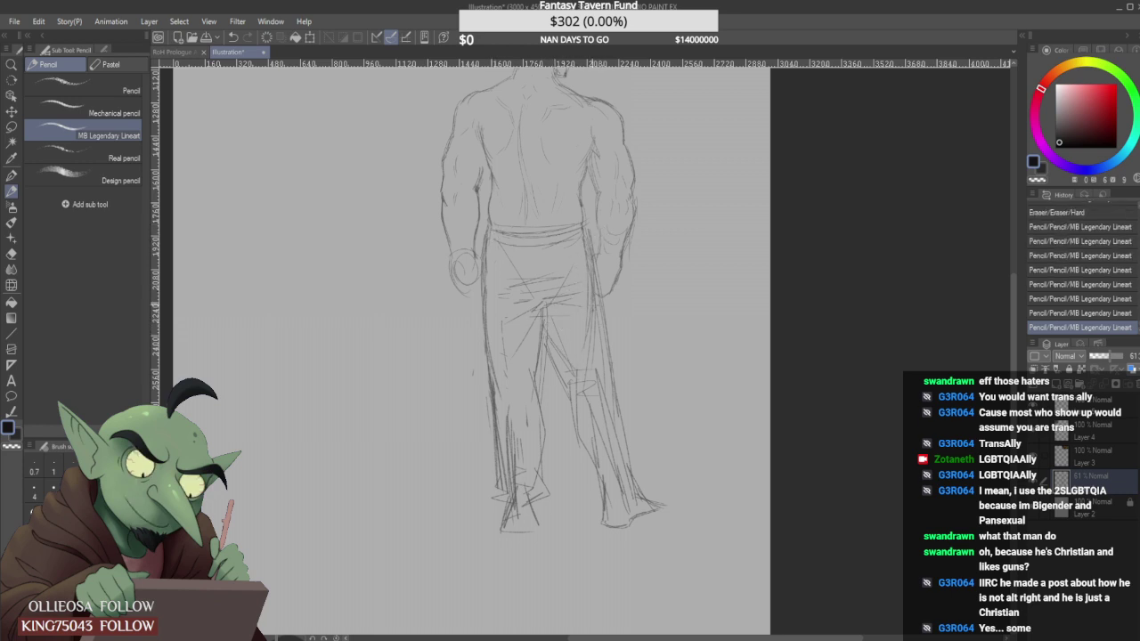
Add fold strokes behind the right knee, then erase and redraw the right trouser leg's outer contour closer to the leg.
drag(577, 371, 597, 362)
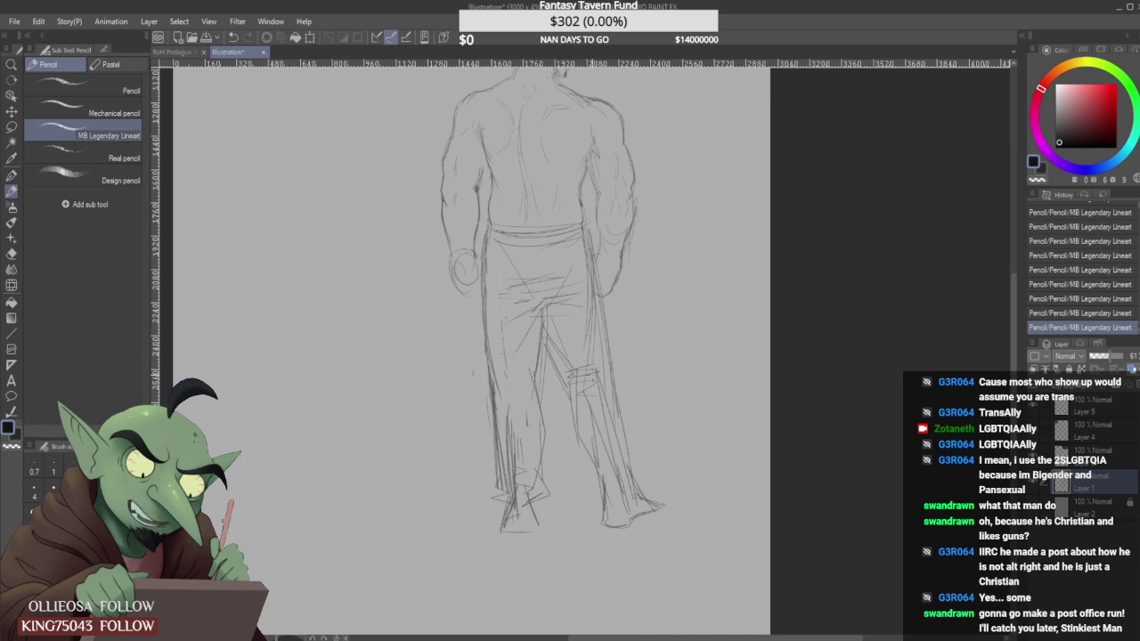
drag(597, 371, 630, 477)
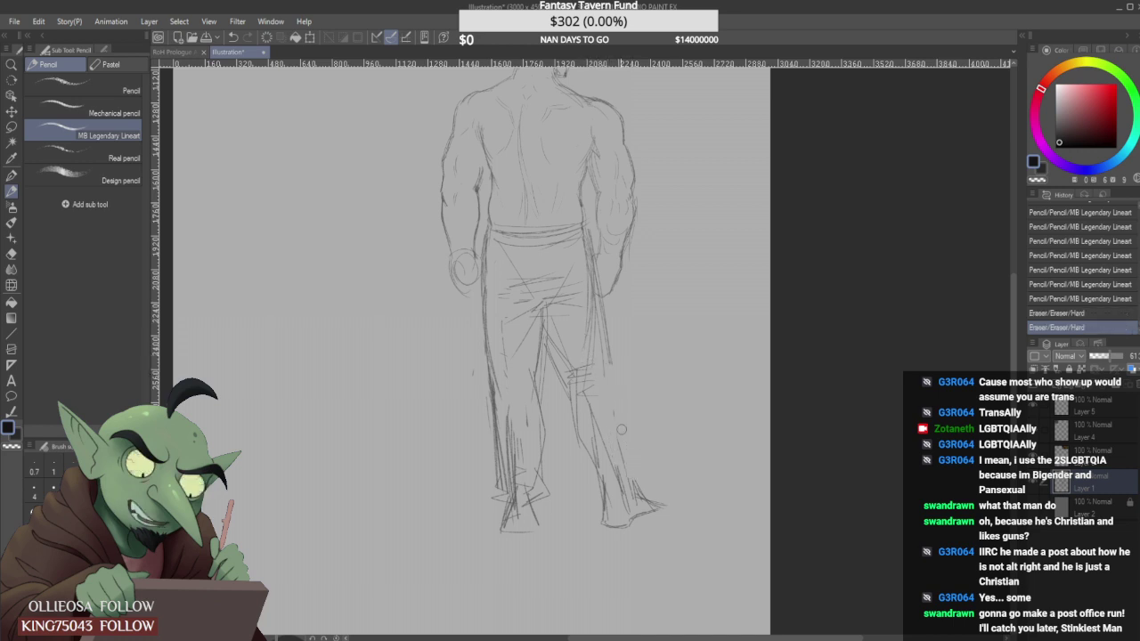
drag(610, 363, 626, 441)
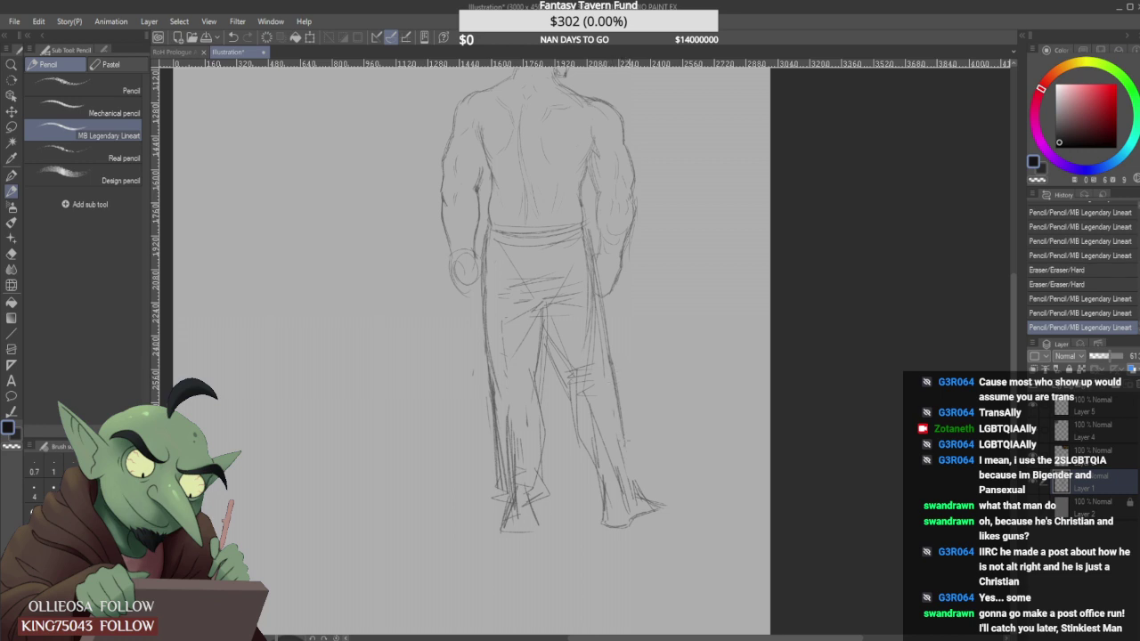
drag(613, 389, 627, 447)
mouse_move(621, 422)
mouse_down()
mouse_move(633, 477)
mouse_move(627, 465)
mouse_up()
Erase the construction lines inside the right calf and redraw the inner contour down into a jagged cuff.
mouse_move(606, 378)
mouse_down()
mouse_move(623, 472)
mouse_move(590, 452)
mouse_up()
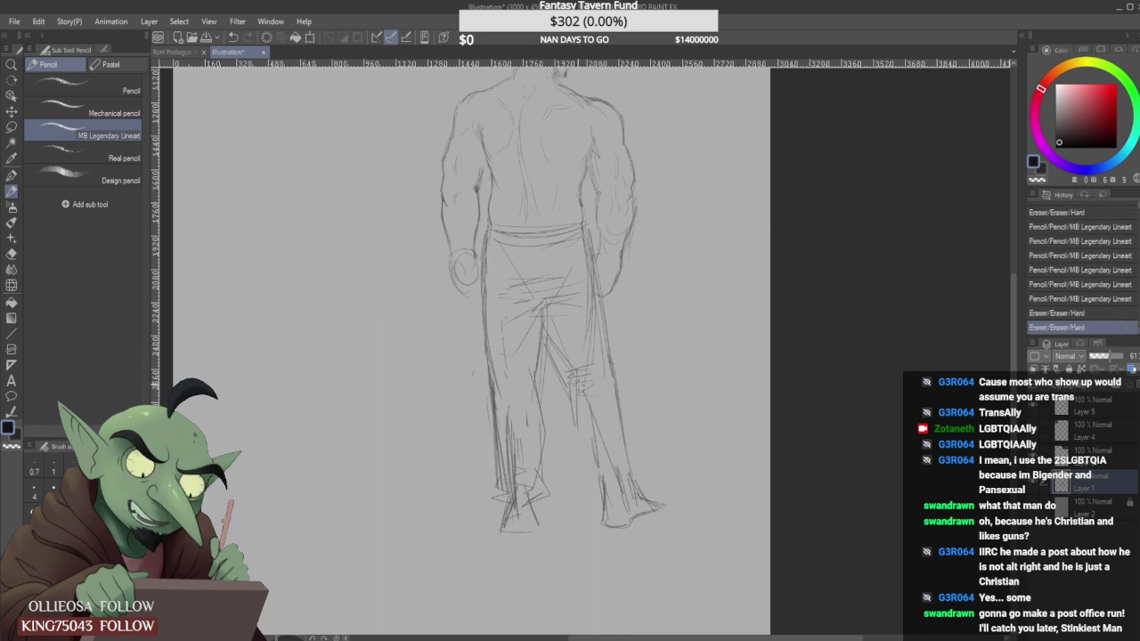
drag(572, 388, 599, 468)
mouse_move(576, 421)
mouse_down()
mouse_move(617, 478)
mouse_move(585, 465)
mouse_move(602, 487)
mouse_move(586, 447)
mouse_move(614, 459)
mouse_up()
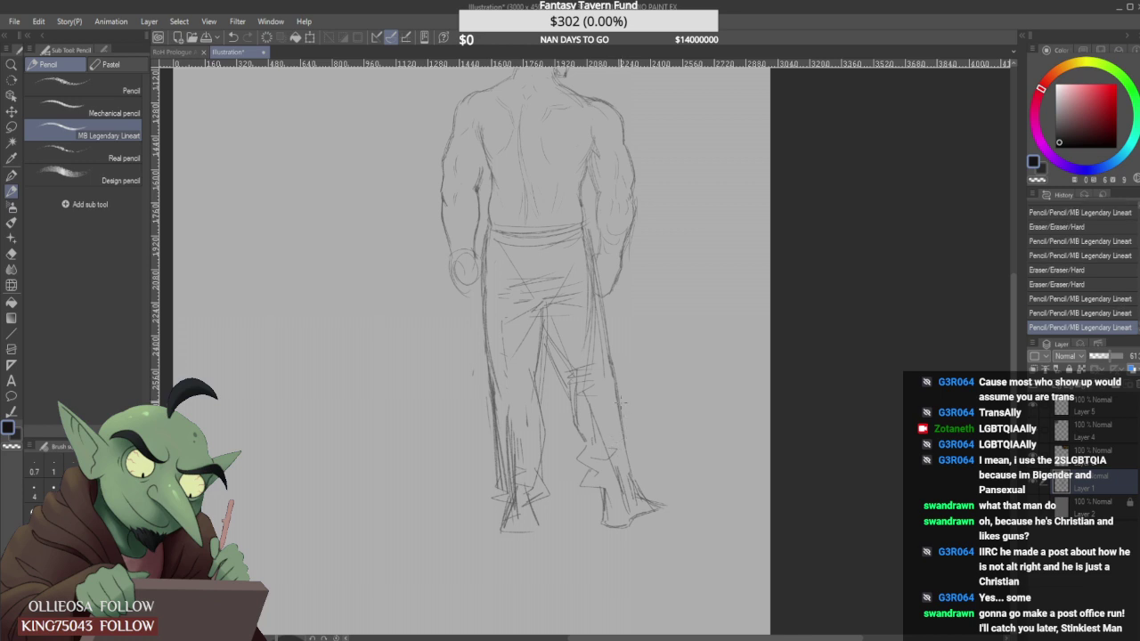
Complete the gathered trouser cuff around the right ankle with zigzag folds and clean up the lines around it.
mouse_move(620, 410)
mouse_down()
mouse_move(628, 464)
mouse_move(614, 478)
mouse_move(617, 454)
mouse_move(636, 473)
mouse_move(588, 476)
mouse_up()
drag(582, 476, 600, 486)
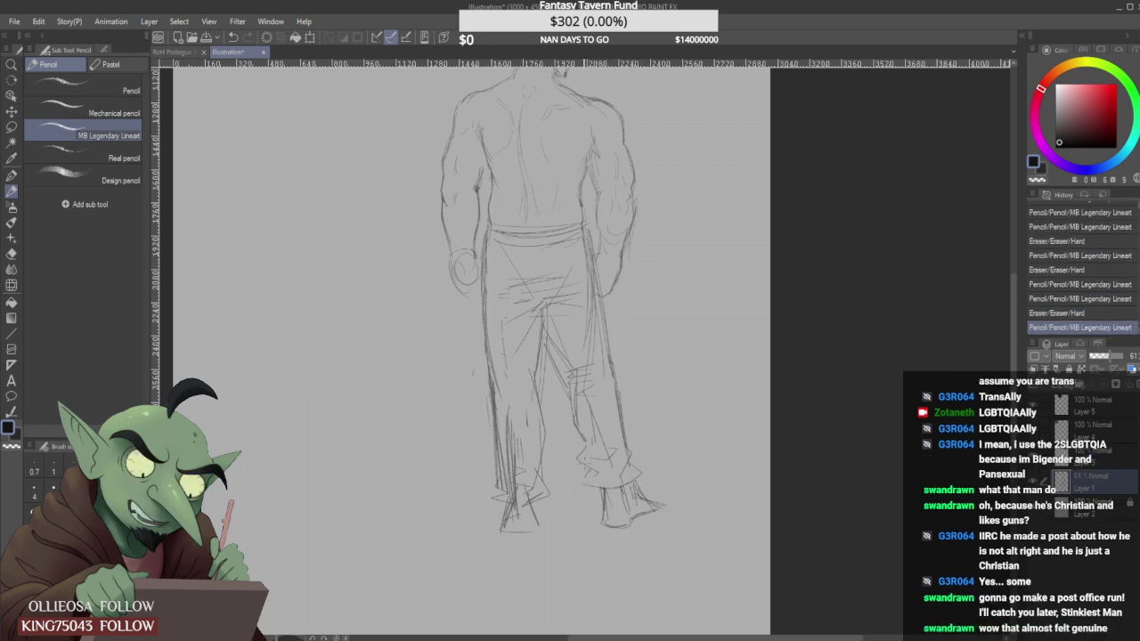
drag(583, 477, 591, 467)
mouse_move(586, 477)
mouse_down()
mouse_move(598, 470)
mouse_move(631, 486)
mouse_move(642, 458)
mouse_move(608, 360)
mouse_move(613, 390)
mouse_up()
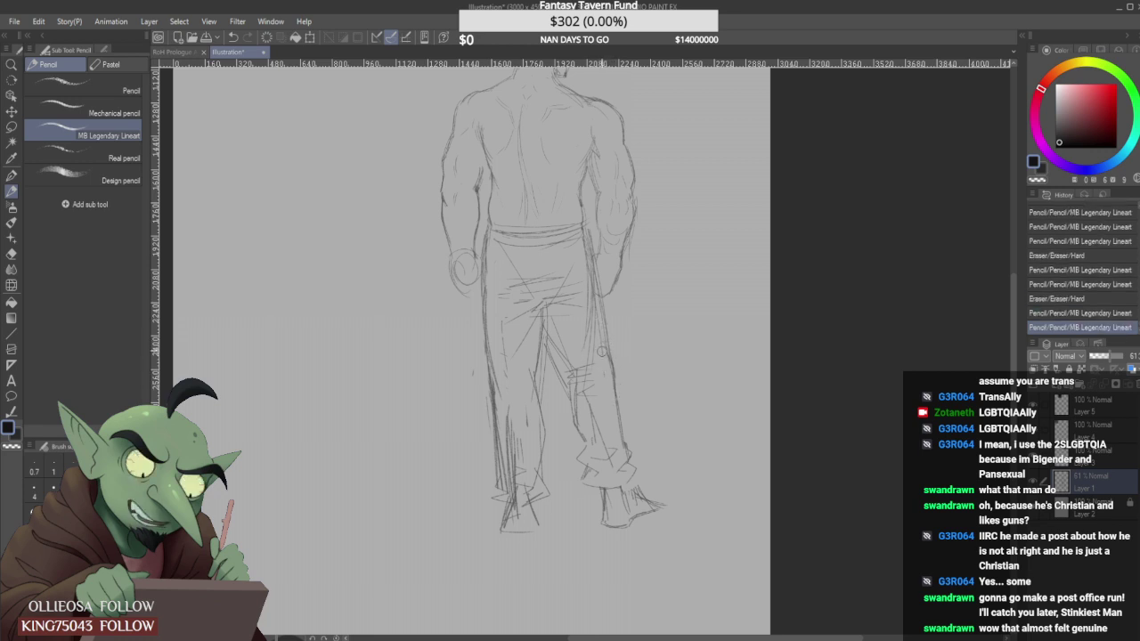
Erase the doubled lines along the right thigh and redraw its outer contour from the waistband down.
drag(599, 338, 603, 313)
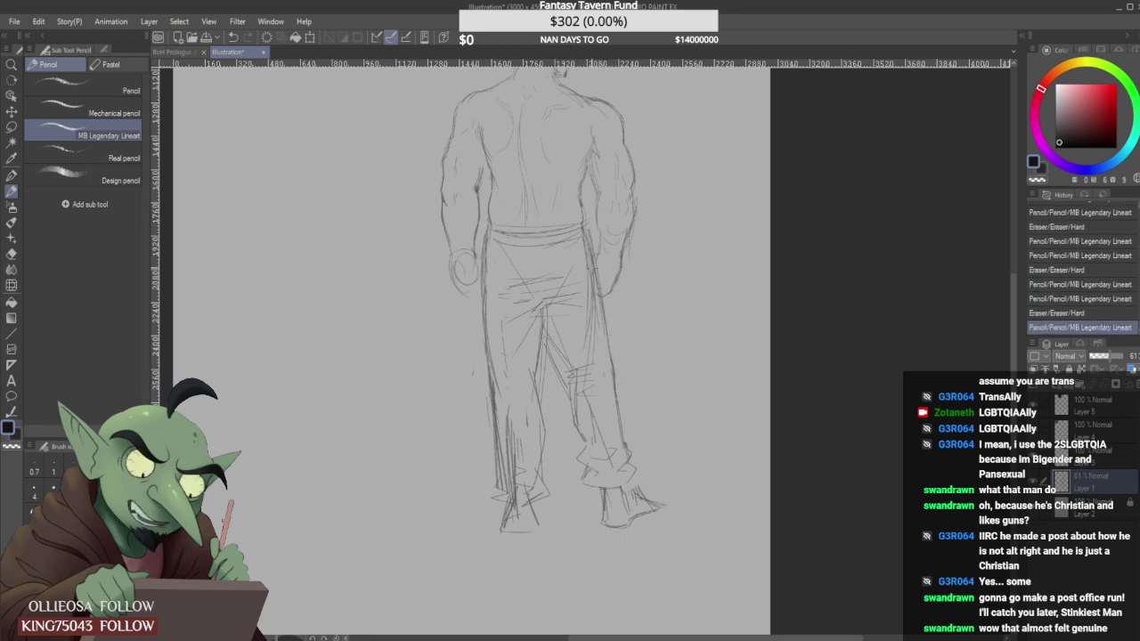
mouse_move(582, 240)
mouse_down()
mouse_move(599, 329)
mouse_move(593, 284)
mouse_up()
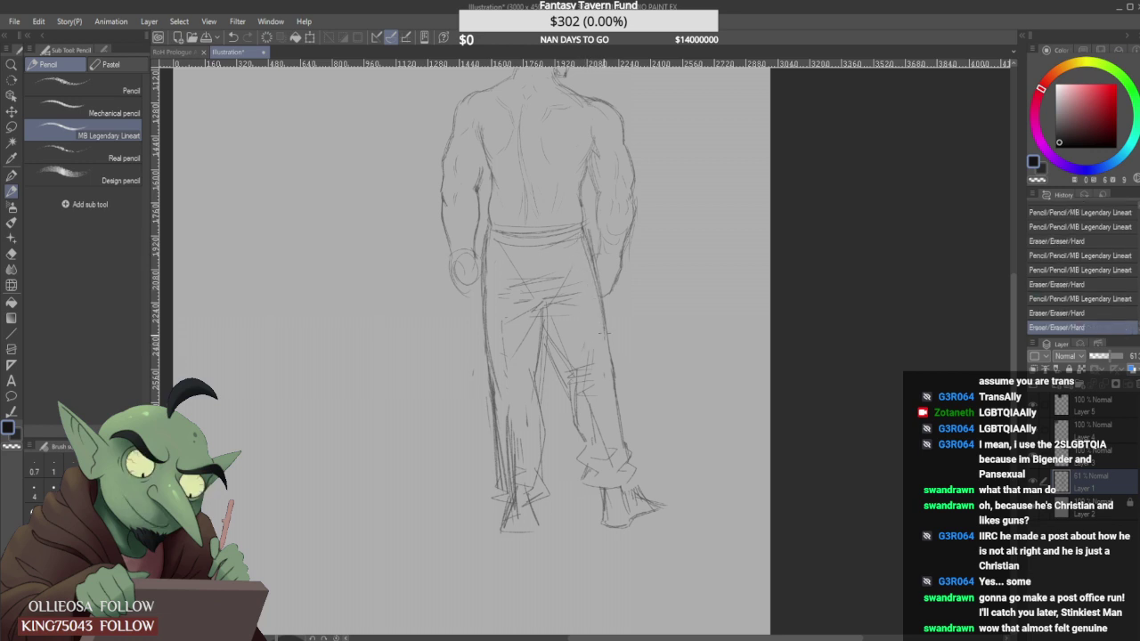
drag(583, 231, 600, 283)
drag(590, 249, 604, 303)
Erase and redraw the right leg's inner contour from the crotch past the knee to the calf.
drag(553, 354, 561, 367)
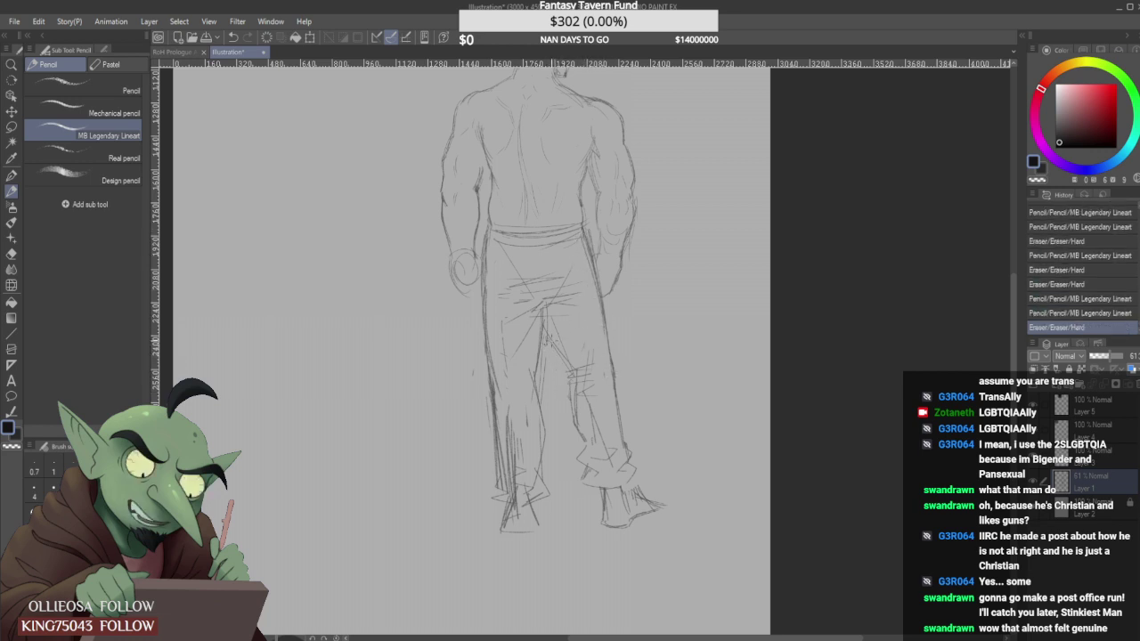
drag(546, 329, 577, 424)
drag(570, 385, 588, 440)
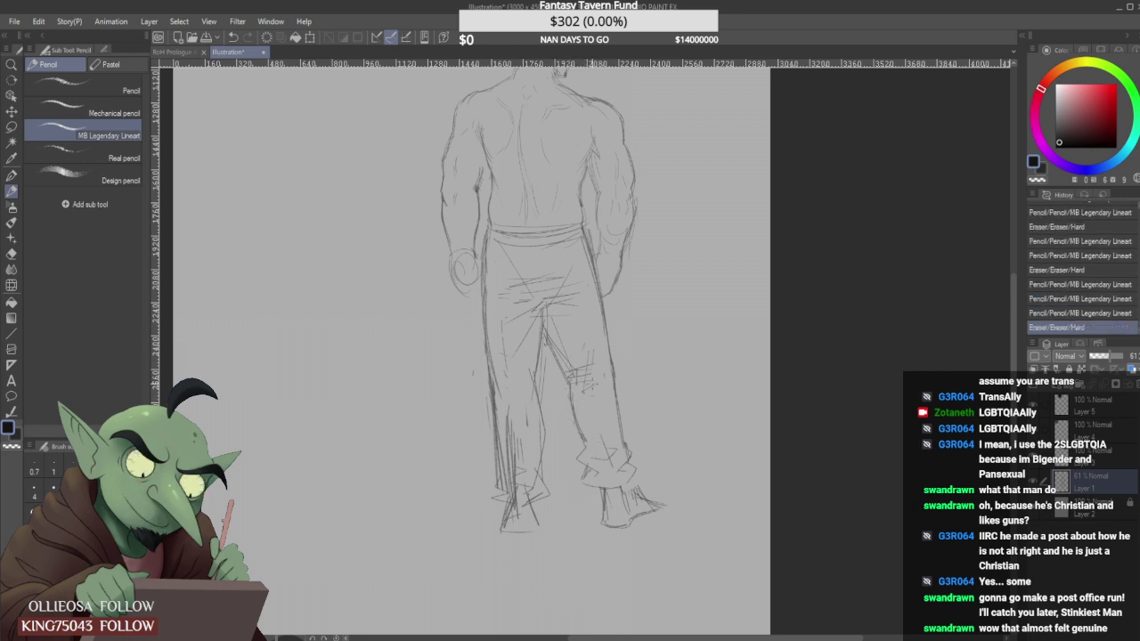
Add fold lines across the right upper thigh and erase stray construction marks on the left thigh.
drag(593, 360, 583, 342)
drag(549, 305, 590, 310)
mouse_move(505, 318)
mouse_down()
mouse_move(496, 313)
mouse_move(534, 305)
mouse_move(504, 329)
mouse_up()
scroll(515, 311, down, 3)
scroll(518, 313, up, 4)
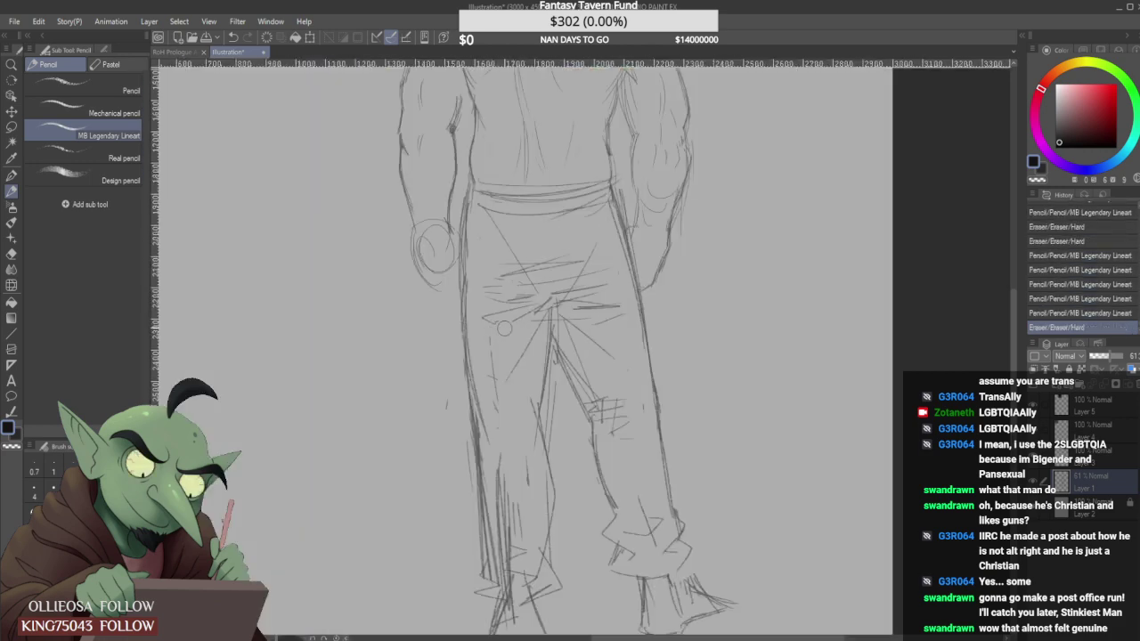
scroll(508, 362, down, 4)
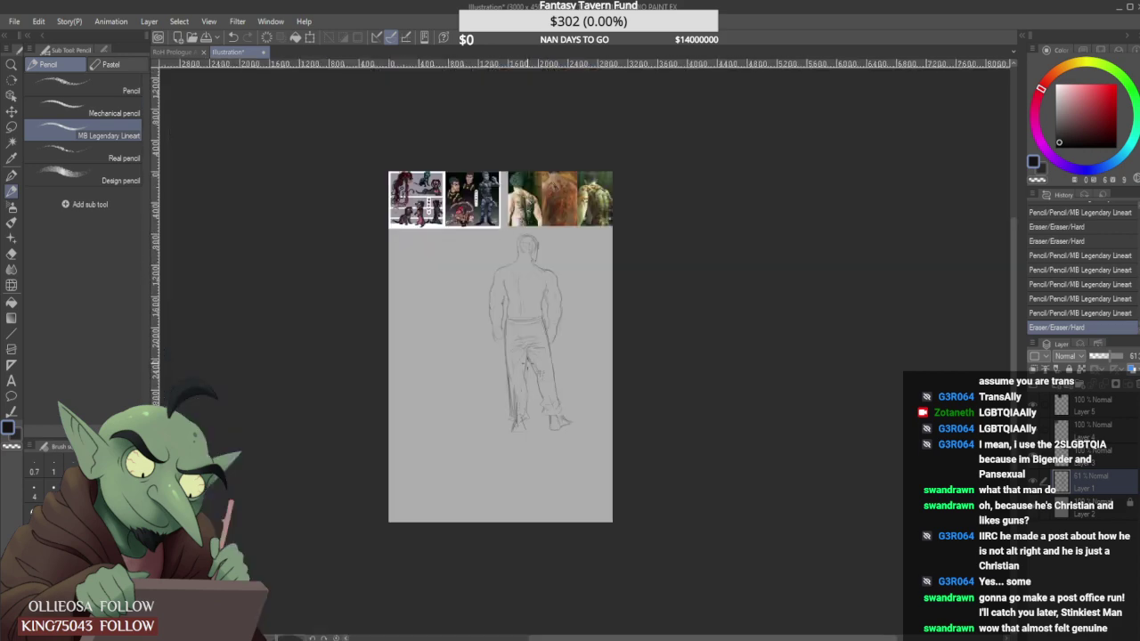
scroll(445, 258, up, 4)
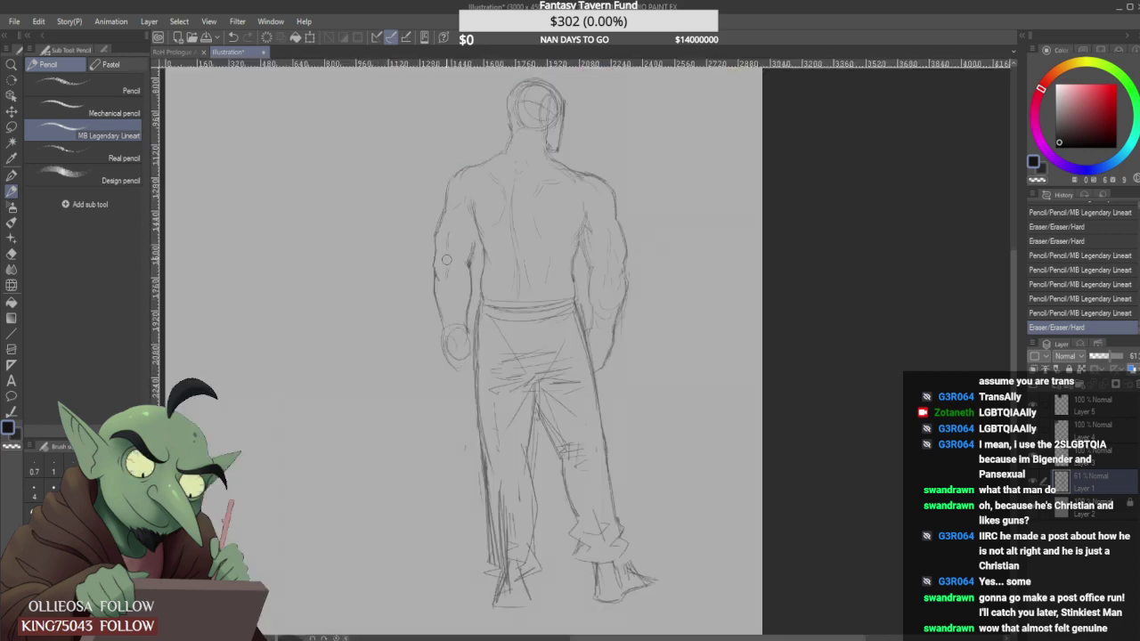
Redraw the left arm's inner contour beside the torso with short pencil strokes.
scroll(446, 218, up, 2)
drag(482, 220, 497, 252)
scroll(502, 247, down, 3)
scroll(507, 216, up, 2)
scroll(539, 216, down, 2)
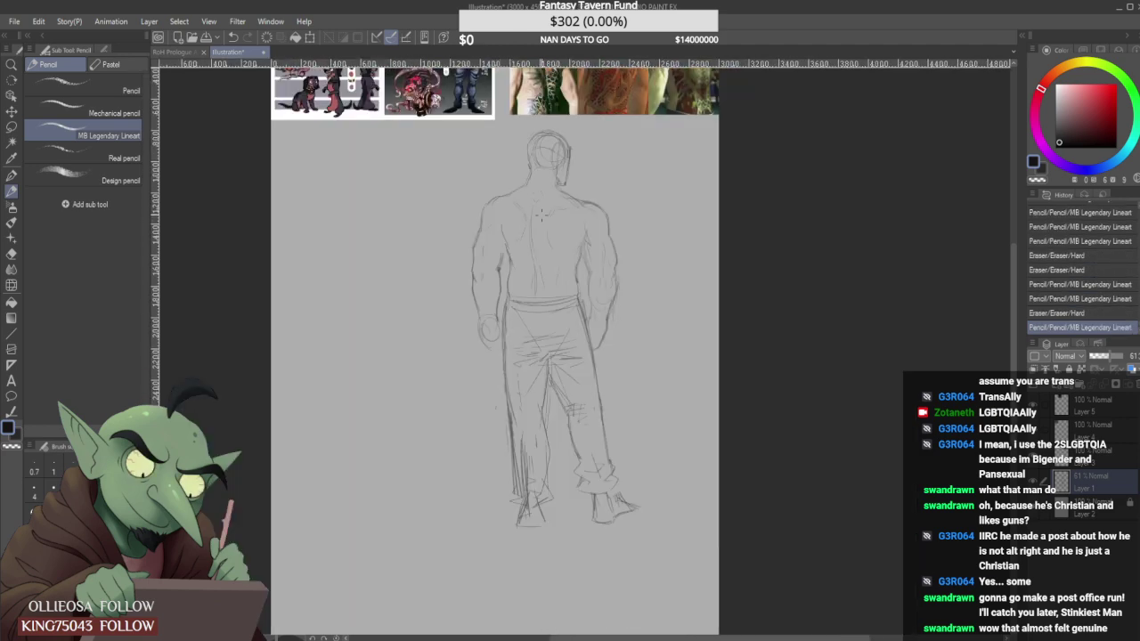
scroll(541, 214, down, 3)
scroll(561, 257, up, 3)
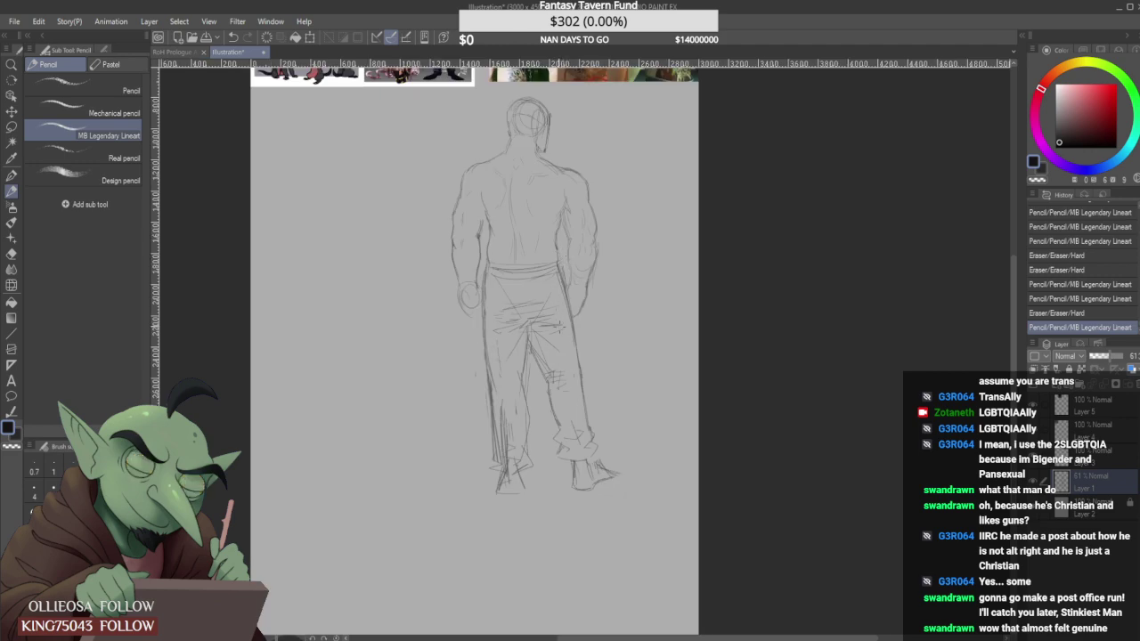
Outline the left foot below the trouser cuff, drawing the sole, the inner ankle and the heel.
scroll(512, 466, up, 3)
drag(488, 521, 539, 515)
mouse_move(528, 472)
mouse_down()
mouse_move(535, 514)
mouse_move(536, 501)
mouse_up()
mouse_move(533, 489)
mouse_down()
mouse_move(536, 514)
mouse_move(504, 498)
mouse_move(481, 513)
mouse_up()
scroll(517, 482, down, 2)
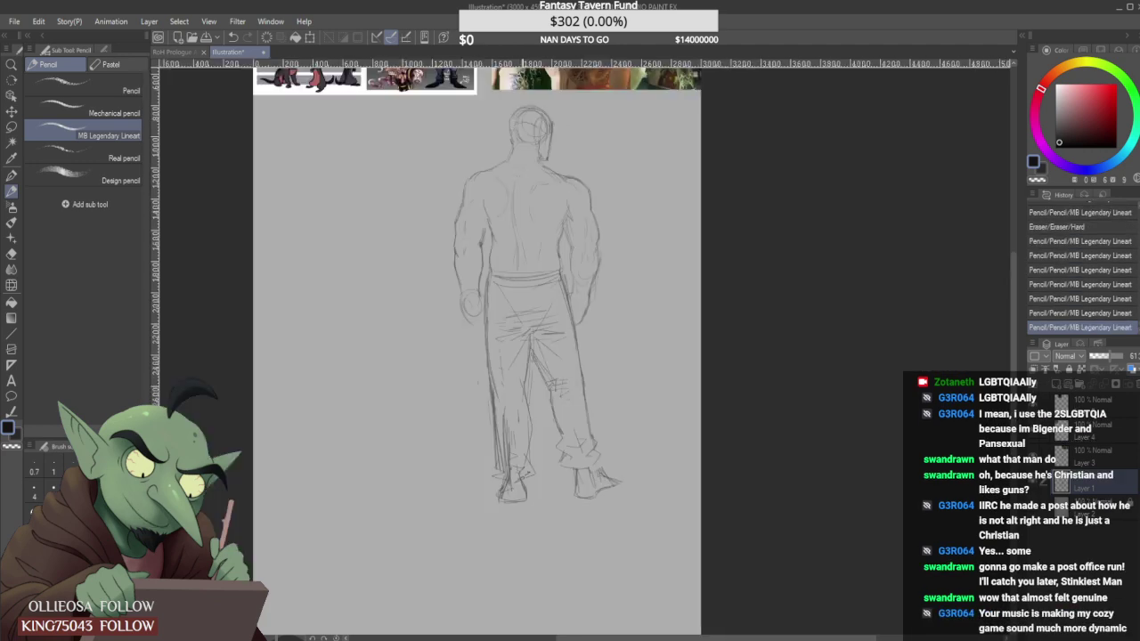
Try to redraw the right foot's heel, sole and ankle contours beneath the trouser cuff.
scroll(520, 481, down, 2)
scroll(553, 498, up, 4)
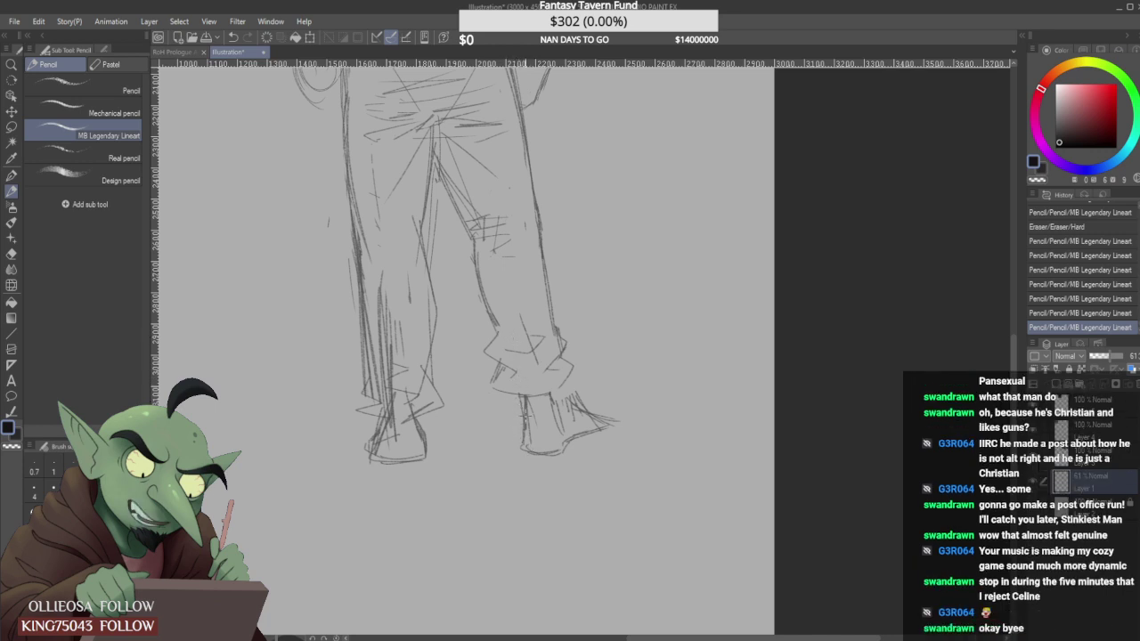
drag(524, 399, 528, 447)
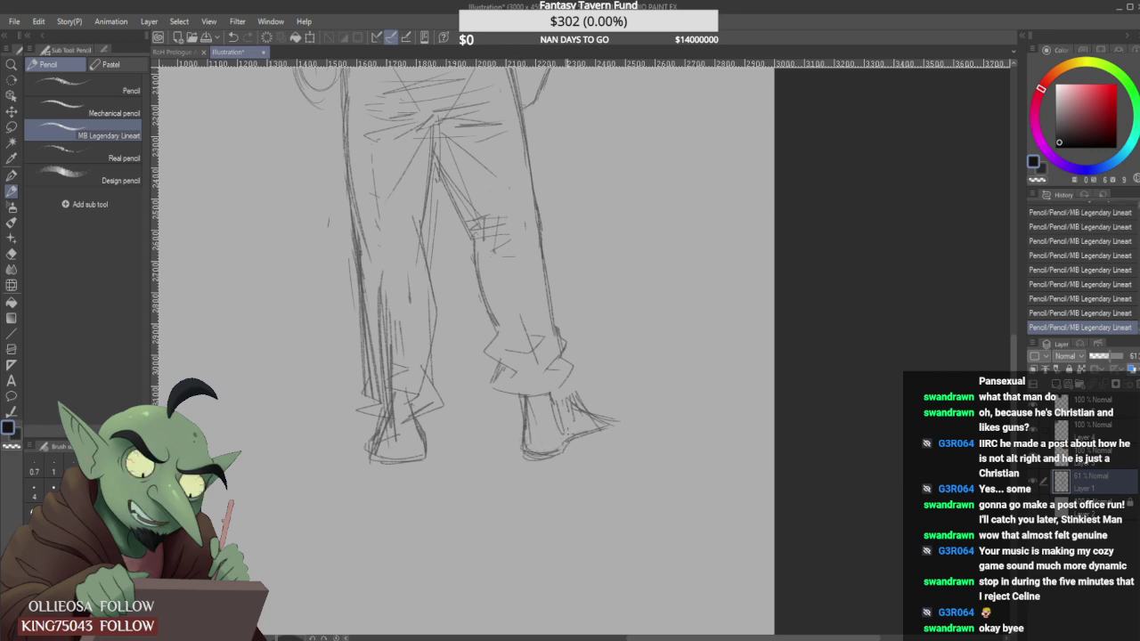
mouse_move(535, 446)
mouse_down()
mouse_move(554, 436)
mouse_move(541, 457)
mouse_move(562, 446)
mouse_up()
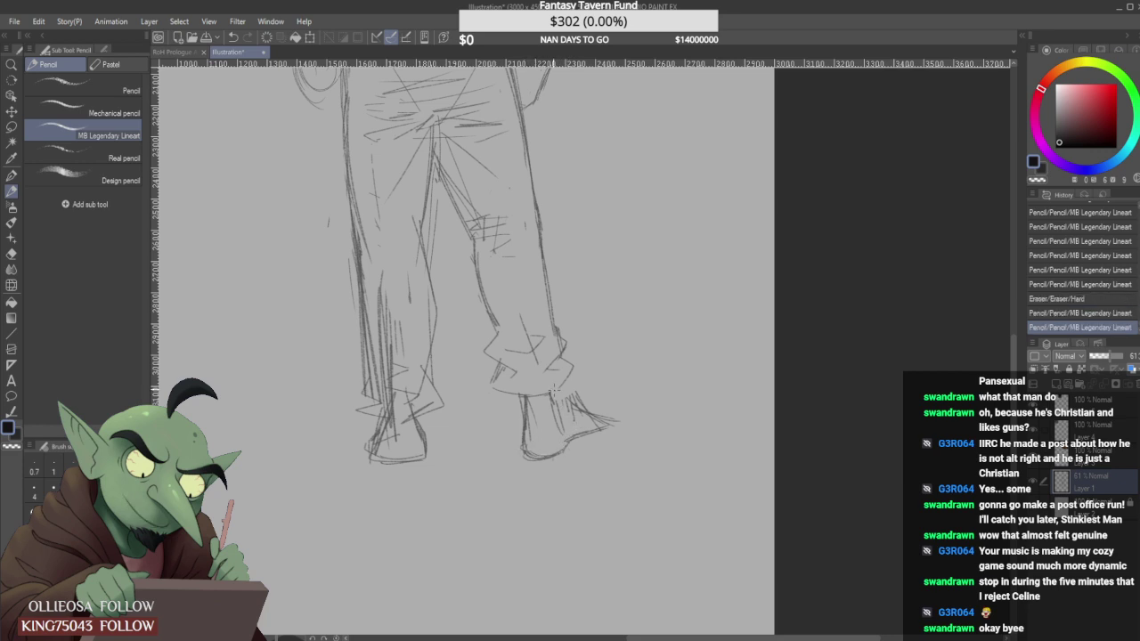
mouse_move(552, 398)
mouse_down()
mouse_move(558, 413)
mouse_move(551, 401)
mouse_move(529, 413)
mouse_move(529, 403)
mouse_move(525, 416)
mouse_up()
mouse_move(523, 398)
mouse_down()
mouse_move(524, 415)
mouse_move(575, 410)
mouse_move(556, 415)
mouse_move(562, 403)
mouse_move(561, 418)
mouse_move(602, 422)
mouse_move(595, 413)
mouse_move(578, 411)
mouse_move(628, 432)
mouse_up()
Try to reshape the right foot with a rounder heel and a continuous sole line.
scroll(602, 434, up, 1)
scroll(602, 434, down, 1)
scroll(598, 434, up, 2)
mouse_move(549, 438)
mouse_down()
mouse_move(618, 418)
mouse_move(458, 485)
mouse_move(433, 413)
mouse_move(454, 468)
mouse_up()
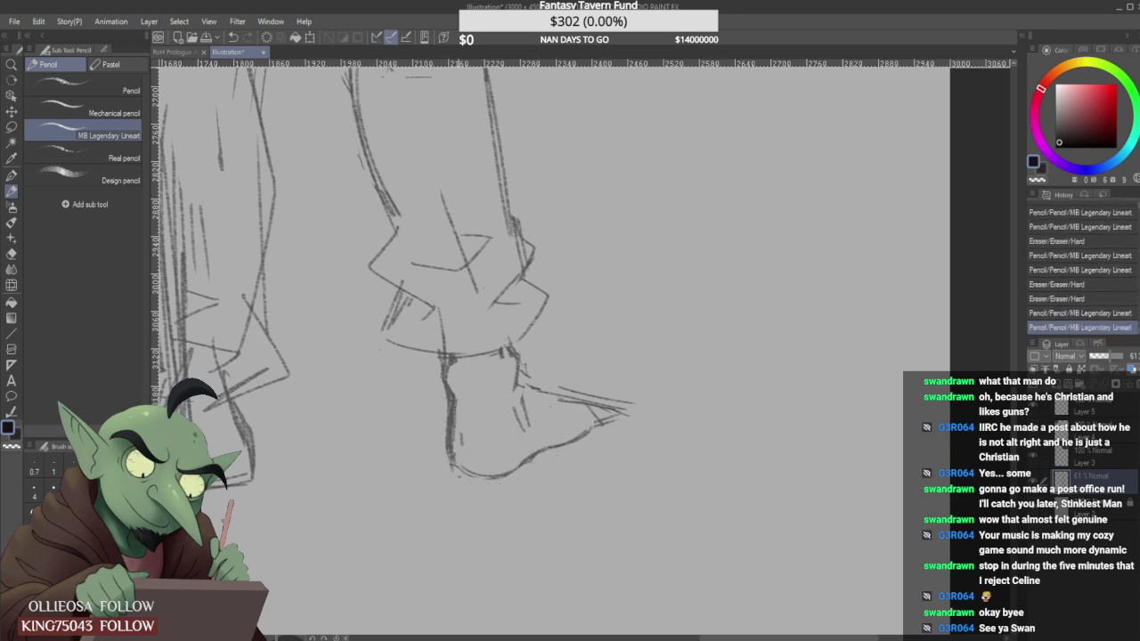
mouse_move(451, 429)
mouse_down()
mouse_move(456, 468)
mouse_move(474, 477)
mouse_up()
scroll(534, 435, down, 4)
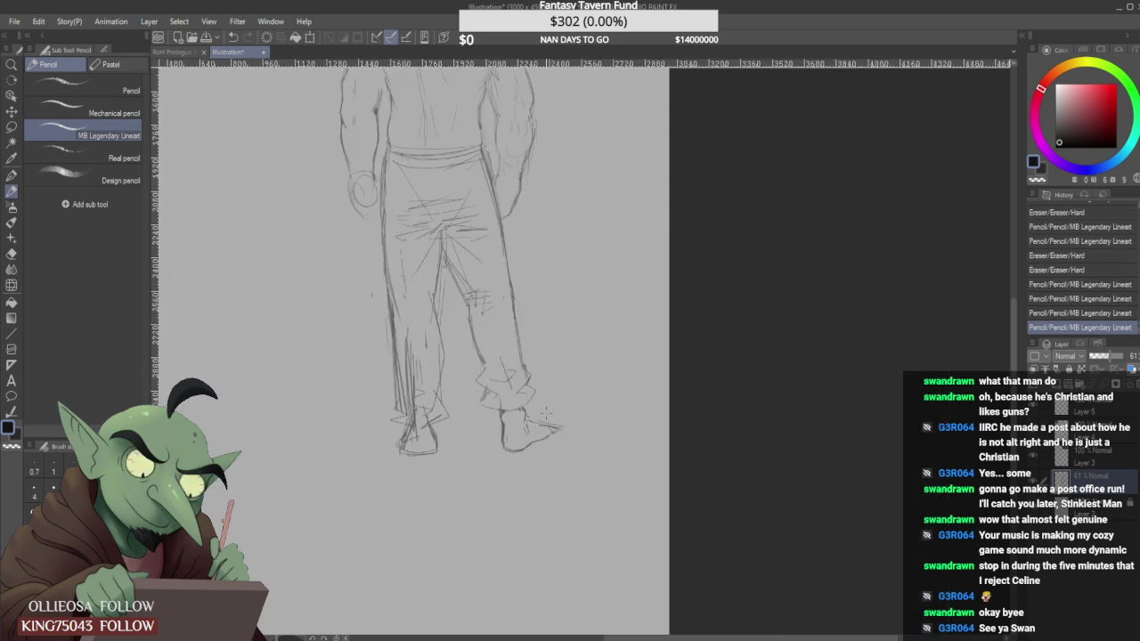
Try to rework the right foot's sole from the heel out to the toes.
scroll(546, 413, down, 4)
scroll(545, 413, up, 6)
drag(546, 429, 522, 449)
drag(501, 454, 561, 421)
mouse_move(531, 437)
mouse_down()
mouse_move(567, 415)
mouse_move(522, 408)
mouse_move(520, 447)
mouse_up()
Try to strengthen both sides of the right ankle and the line over the instep.
scroll(561, 408, down, 2)
scroll(496, 371, up, 4)
mouse_move(519, 422)
mouse_down()
mouse_move(518, 470)
mouse_move(519, 451)
mouse_up()
drag(517, 431, 517, 471)
drag(556, 410, 559, 454)
mouse_move(557, 417)
mouse_down()
mouse_move(570, 462)
mouse_move(585, 441)
mouse_up()
Try to trim the right foot's toe end and redraw its underside toward the heel.
scroll(586, 442, down, 6)
scroll(571, 437, up, 3)
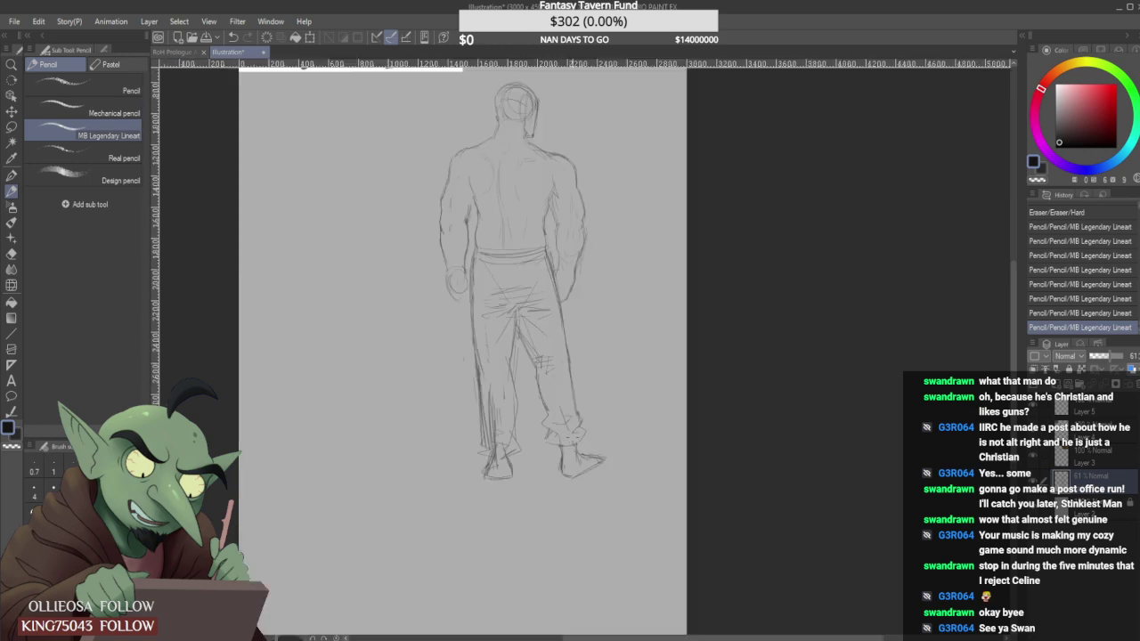
scroll(575, 463, up, 3)
mouse_move(571, 494)
mouse_down()
mouse_move(558, 499)
mouse_move(635, 454)
mouse_move(614, 460)
mouse_up()
mouse_move(614, 457)
mouse_down()
mouse_move(634, 454)
mouse_move(575, 495)
mouse_up()
drag(614, 460, 589, 480)
drag(591, 475, 581, 485)
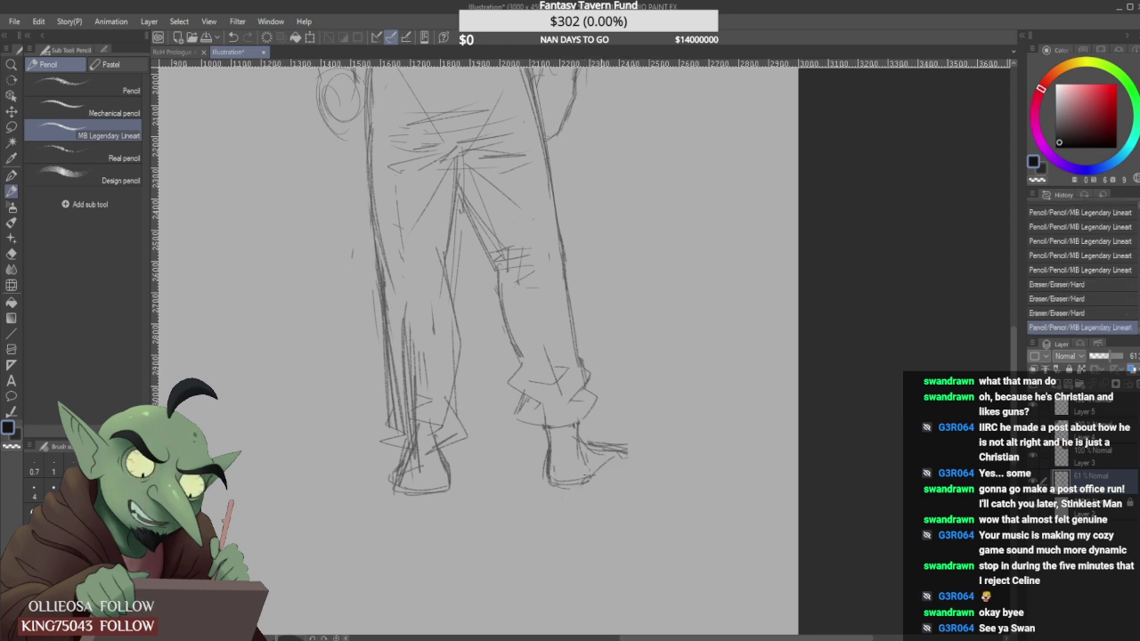
Try to redraw the right foot's instep and heel, and erase the toe lines.
mouse_move(579, 438)
mouse_down()
mouse_move(582, 449)
mouse_move(578, 430)
mouse_move(581, 438)
mouse_up()
mouse_move(579, 434)
mouse_down()
mouse_move(623, 446)
mouse_move(580, 435)
mouse_move(609, 443)
mouse_up()
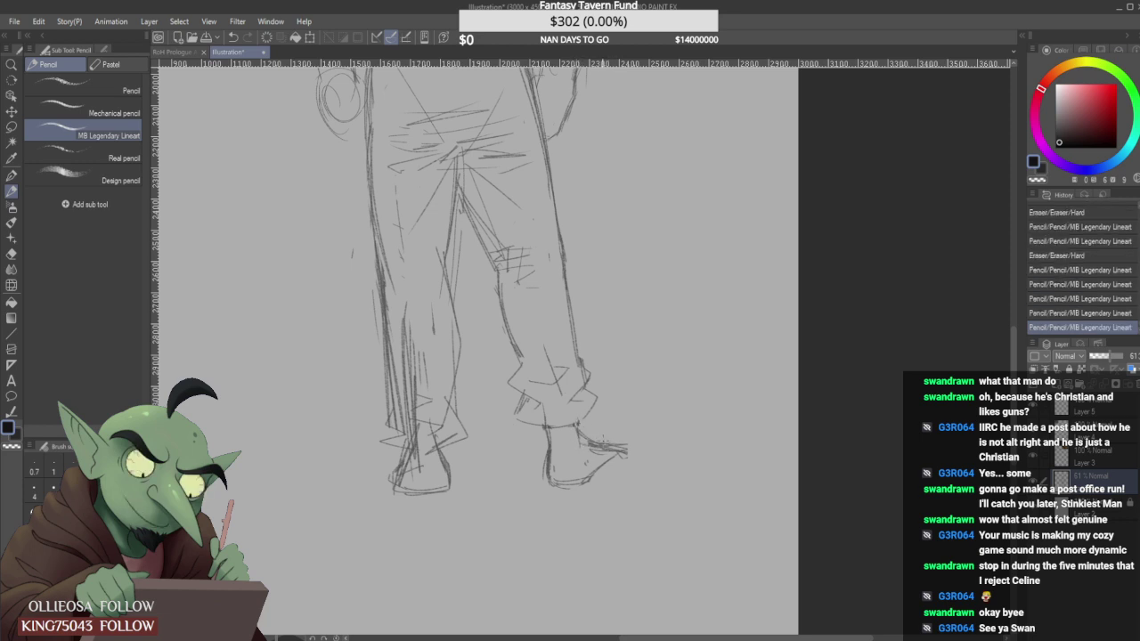
mouse_move(540, 453)
mouse_down()
mouse_move(547, 481)
mouse_move(561, 436)
mouse_move(546, 480)
mouse_up()
mouse_move(549, 425)
mouse_down()
mouse_move(545, 465)
mouse_move(550, 433)
mouse_move(548, 460)
mouse_move(584, 446)
mouse_up()
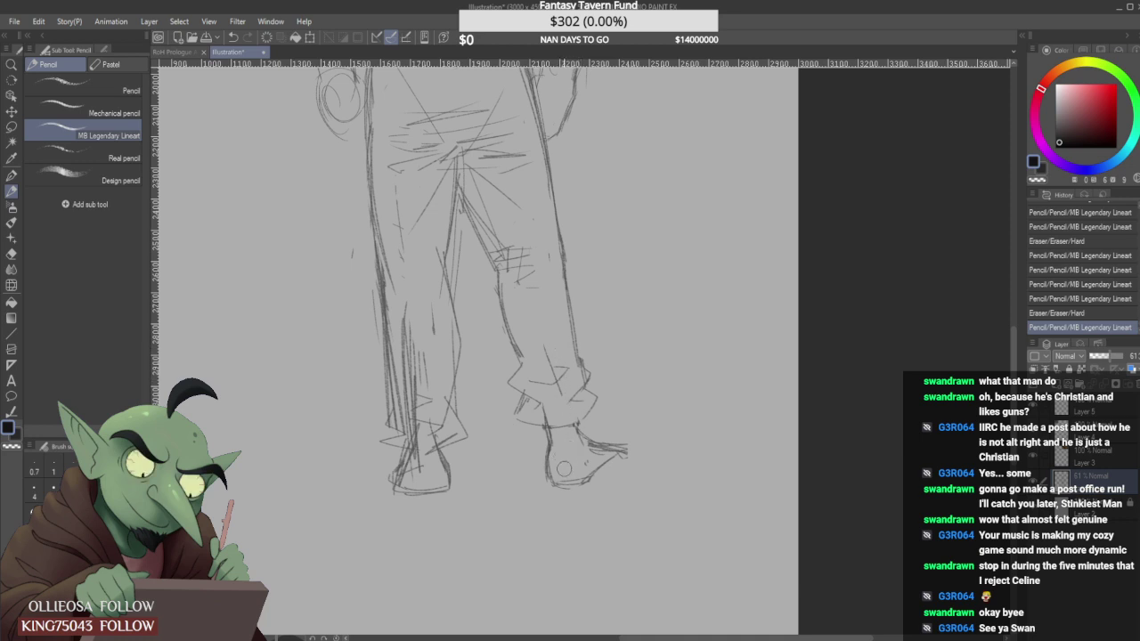
drag(624, 451, 597, 439)
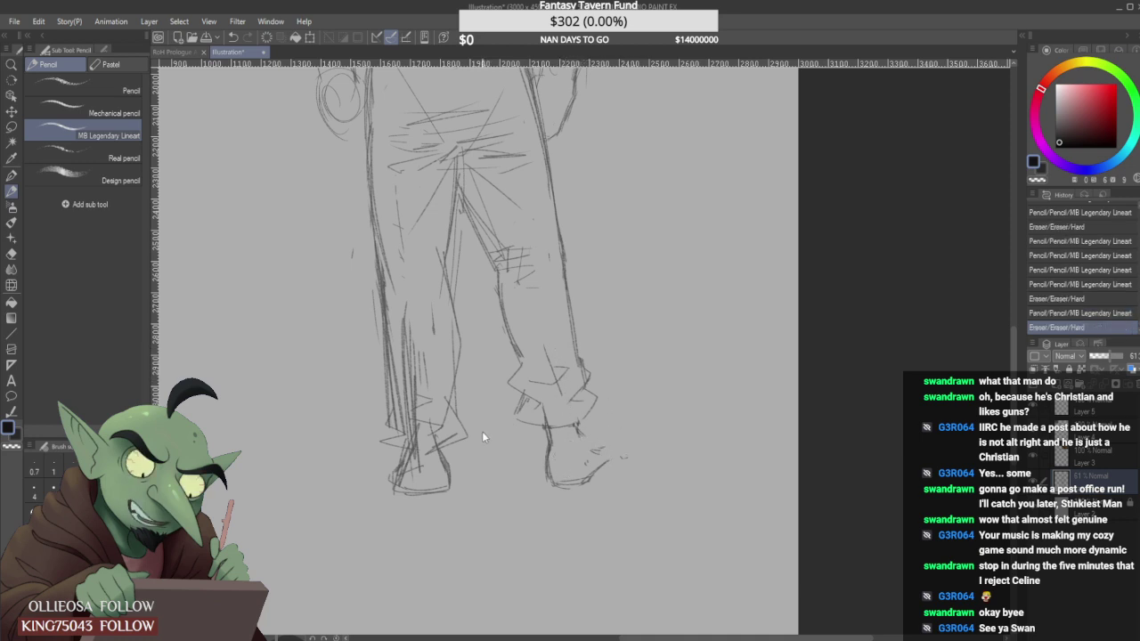
Undo the reworked right foot strokes back to the earlier version with hatching at the ankle.
key(ctrl+z)
key(ctrl+z)
key(ctrl+z)
key(ctrl+z)
key(ctrl+z)
key(ctrl+z)
key(ctrl+z)
key(ctrl+z)
key(ctrl+z)
key(ctrl+z)
key(ctrl+z)
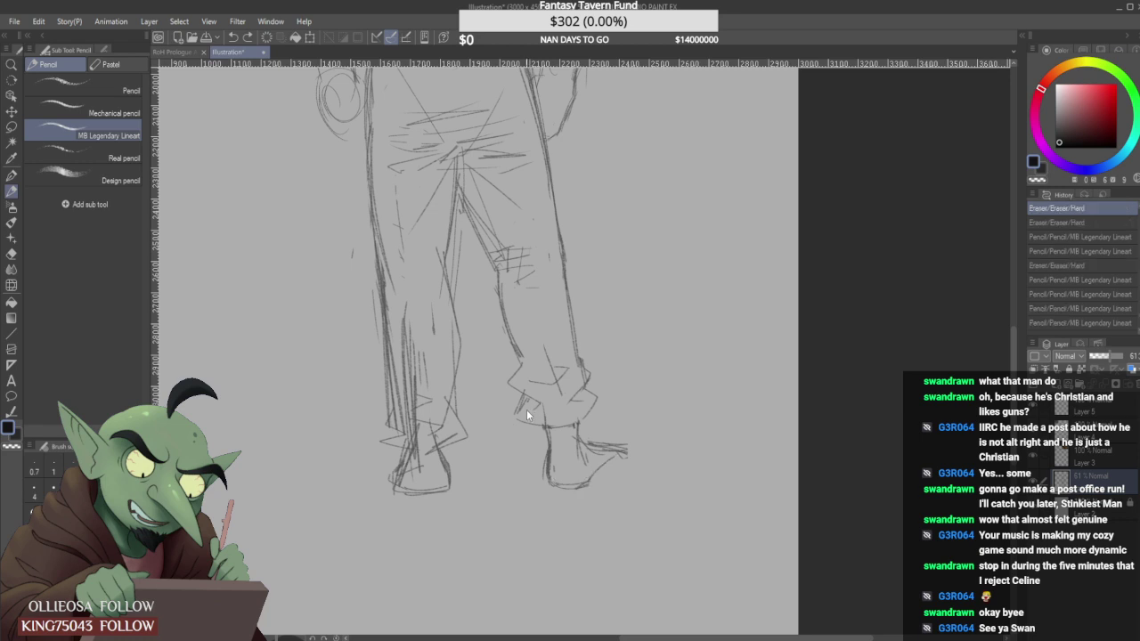
key(ctrl+z)
key(ctrl+z)
key(ctrl+z)
key(ctrl+z)
key(ctrl+z)
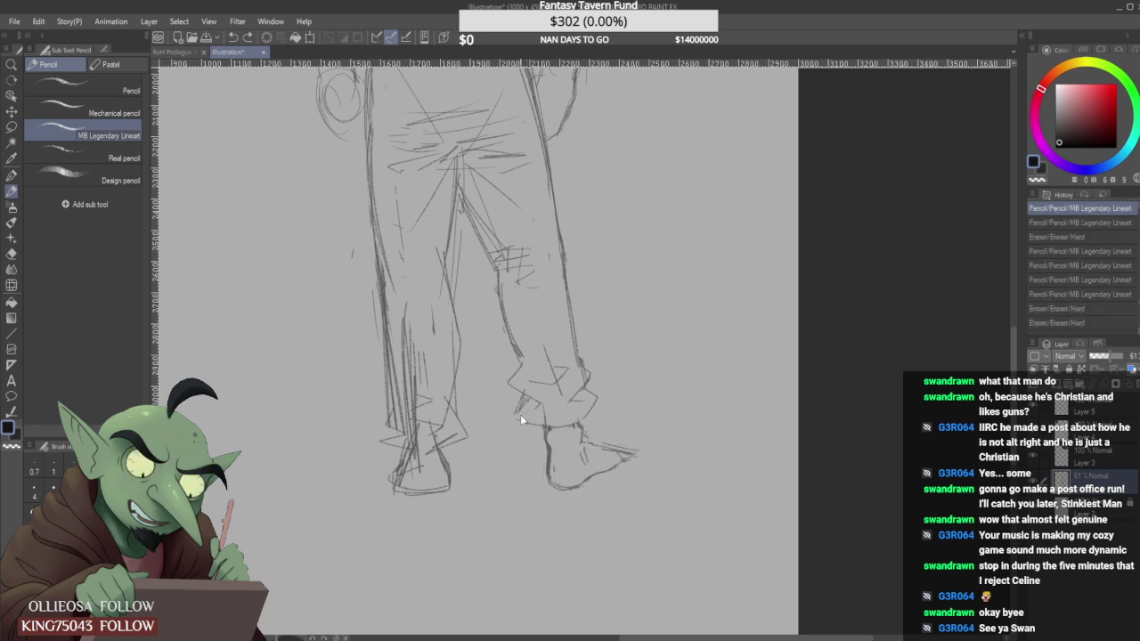
key(ctrl+z)
key(ctrl+z)
key(ctrl+z)
key(ctrl+z)
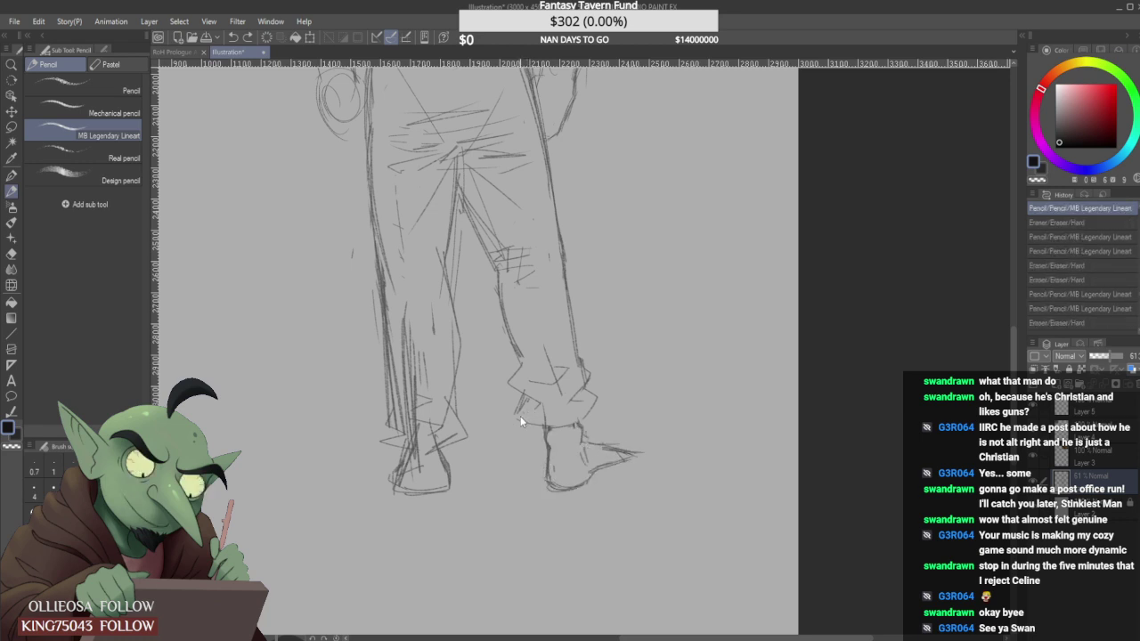
key(ctrl+z)
key(ctrl+z)
key(ctrl+z)
key(ctrl+z)
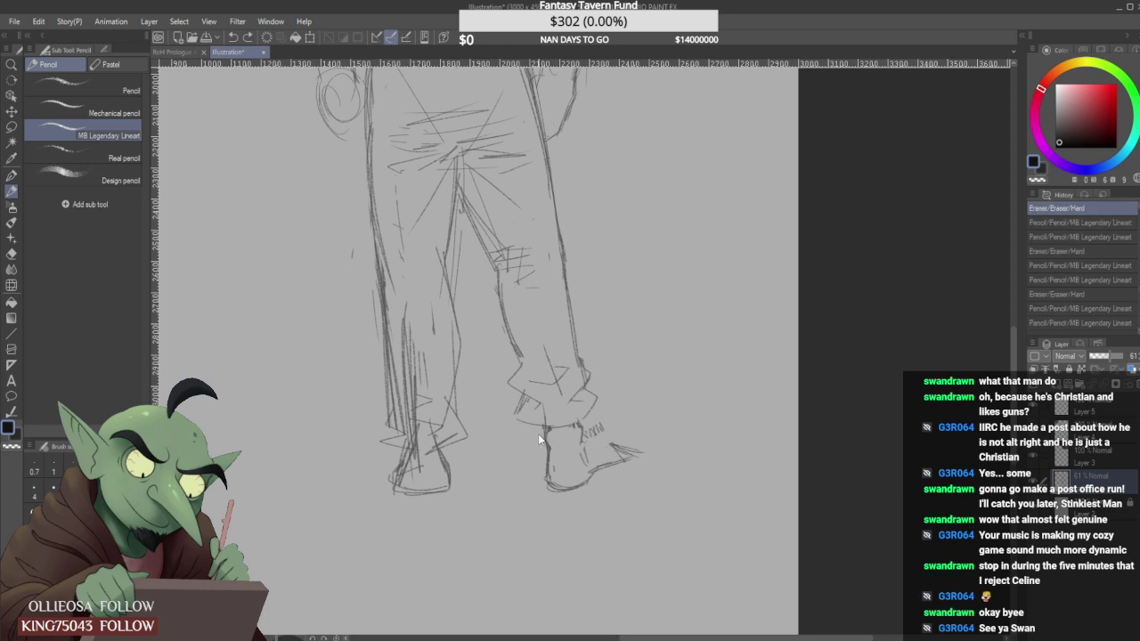
key(ctrl+z)
key(ctrl+z)
key(ctrl+z)
key(ctrl+z)
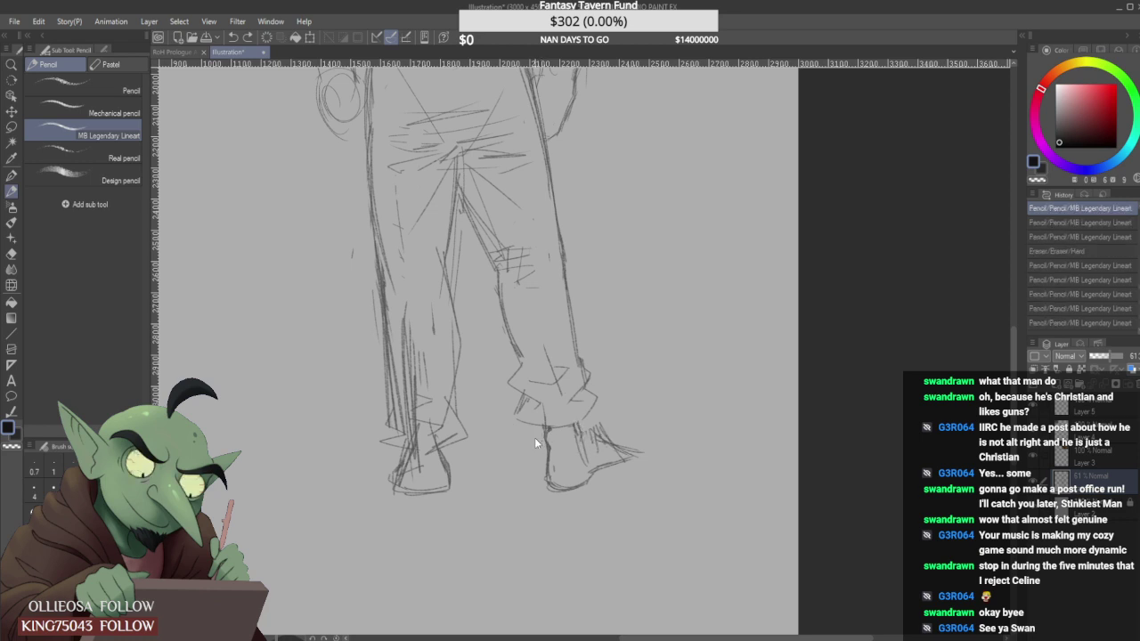
key(ctrl+z)
scroll(553, 449, down, 4)
scroll(563, 446, up, 5)
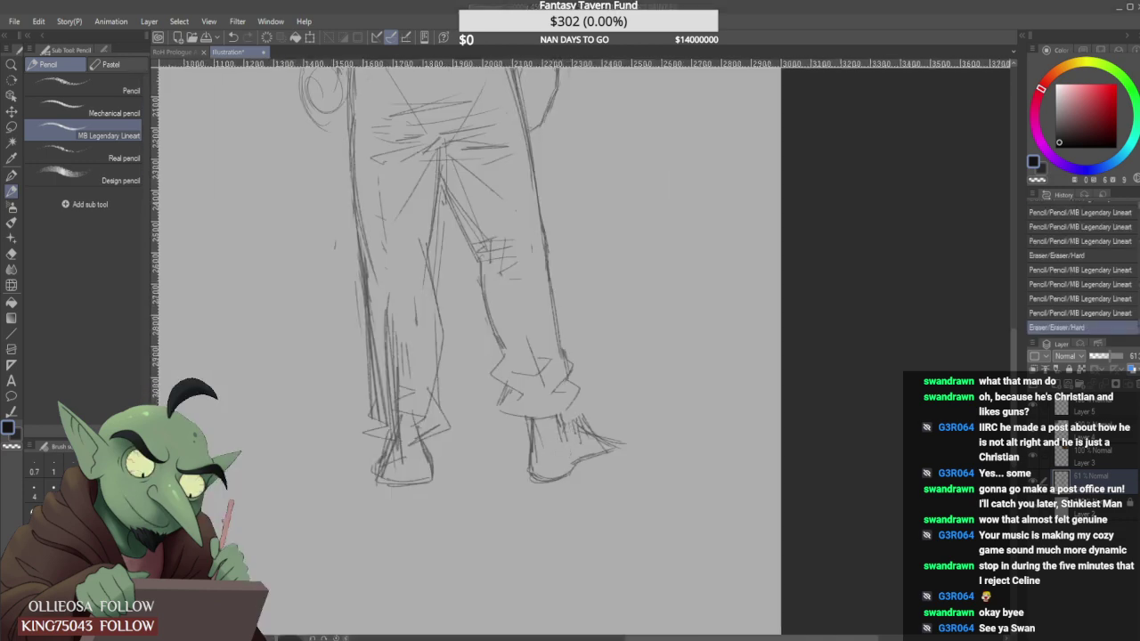
Undo the remaining right foot changes and restore an earlier pencil state from the history.
key(ctrl+z)
key(ctrl+z)
key(ctrl+z)
key(ctrl+z)
key(ctrl+z)
key(ctrl+z)
key(ctrl+z)
key(ctrl+z)
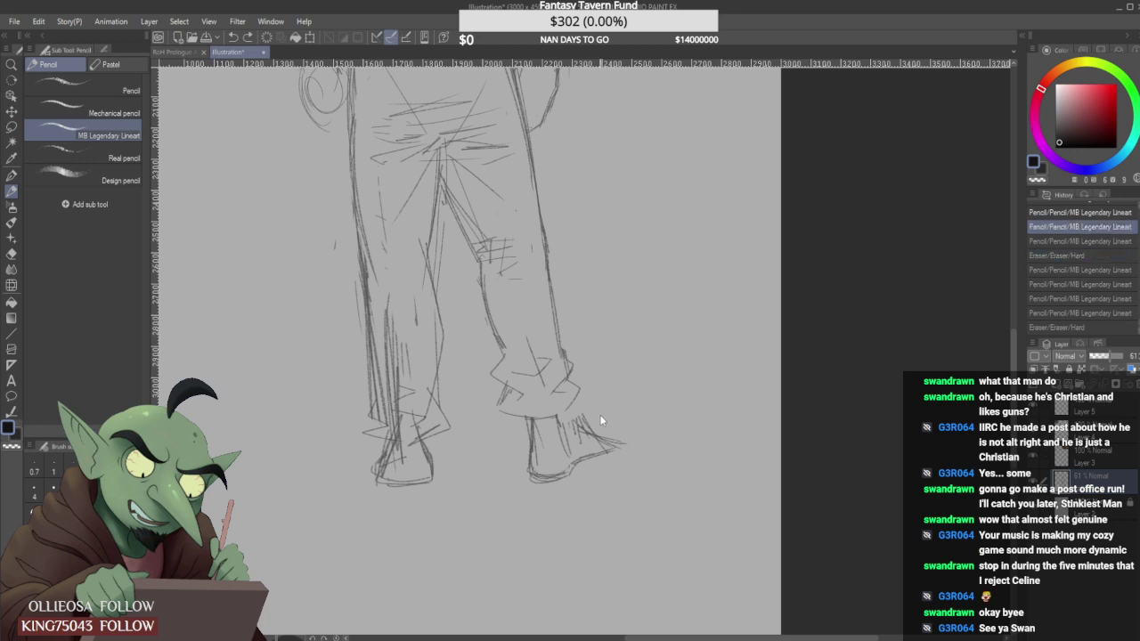
key(ctrl+z)
key(ctrl+z)
key(ctrl+z)
key(ctrl+z)
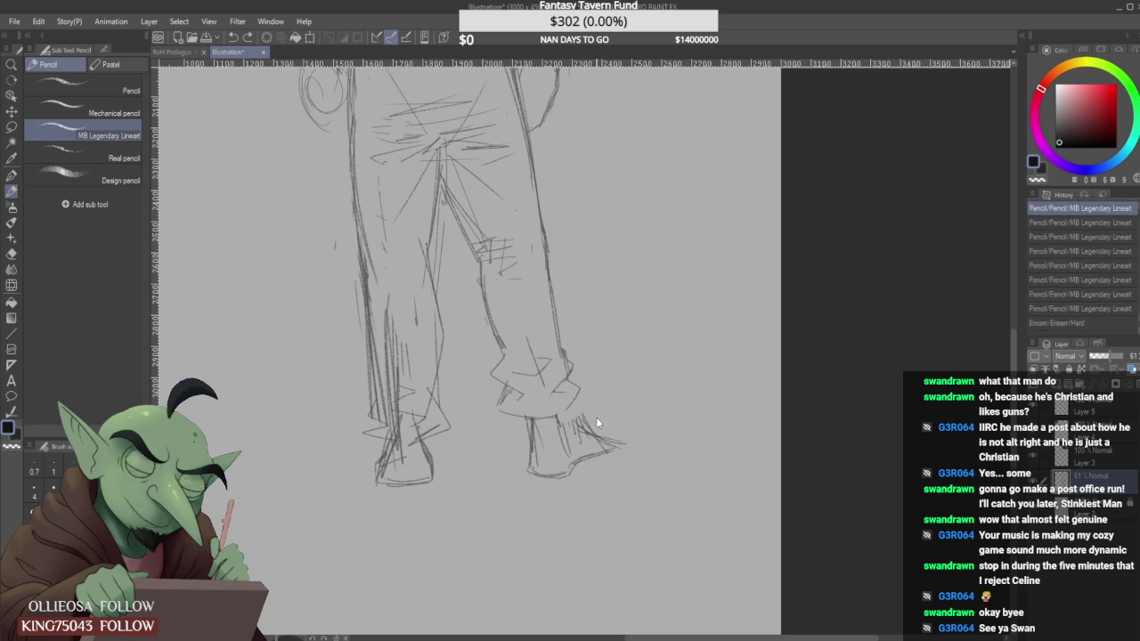
click(1059, 265)
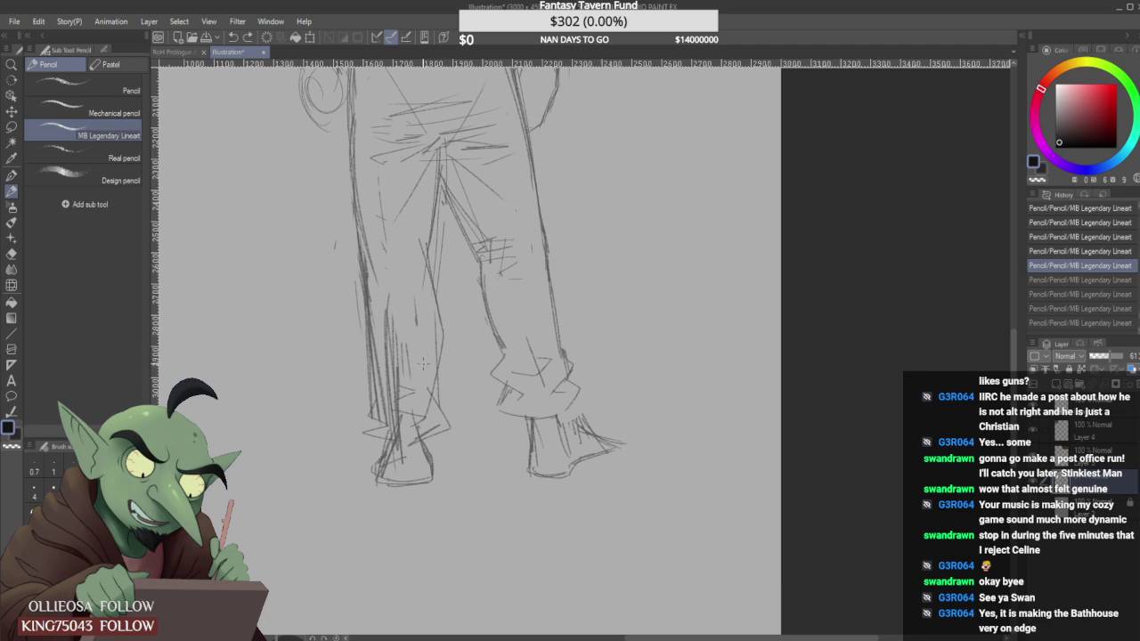
Redraw the left leg's inner contour from the knee to the cuff and erase stray lines inside the calf.
scroll(427, 378, down, 2)
scroll(425, 373, up, 2)
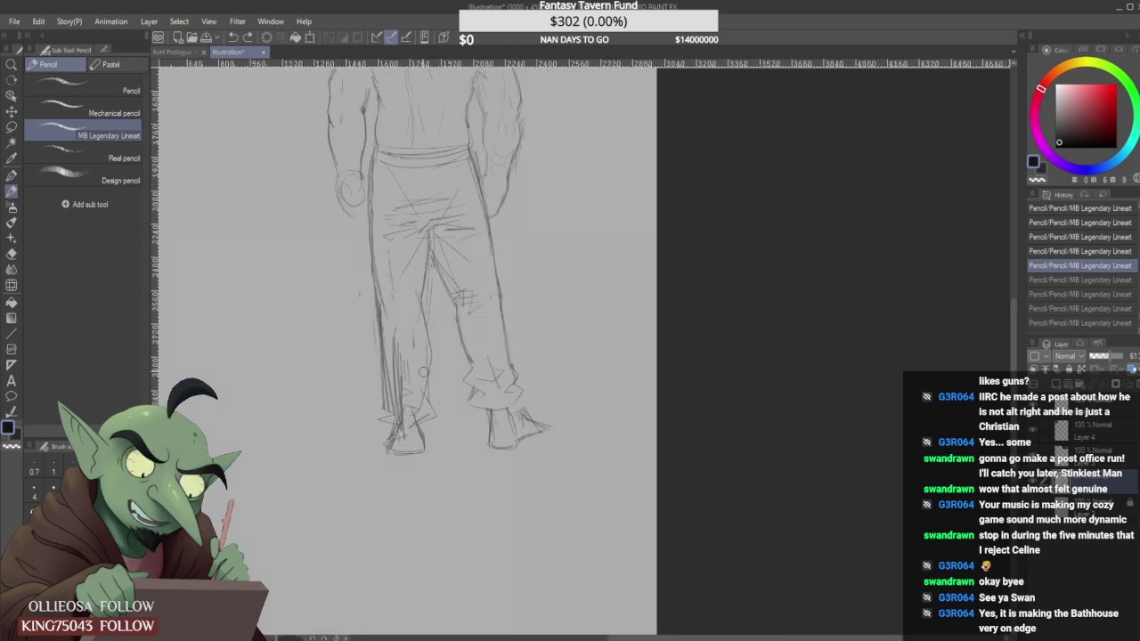
drag(428, 417, 423, 429)
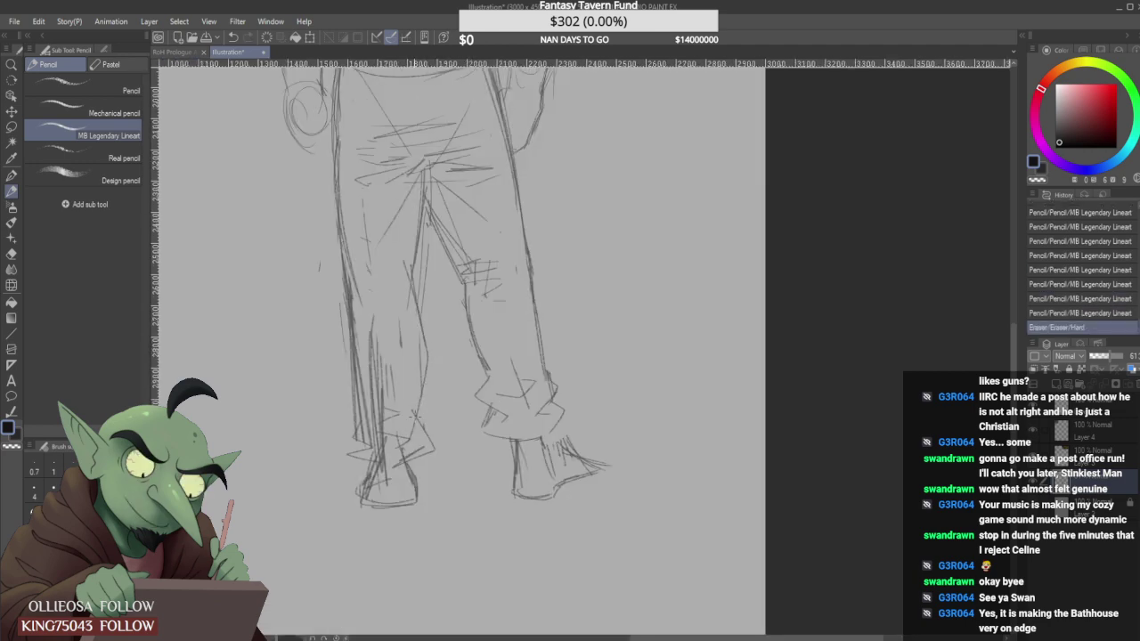
drag(427, 363, 418, 414)
drag(400, 345, 399, 315)
drag(409, 262, 419, 315)
mouse_move(400, 278)
mouse_down()
mouse_move(406, 307)
mouse_move(403, 279)
mouse_move(371, 305)
mouse_move(368, 289)
mouse_up()
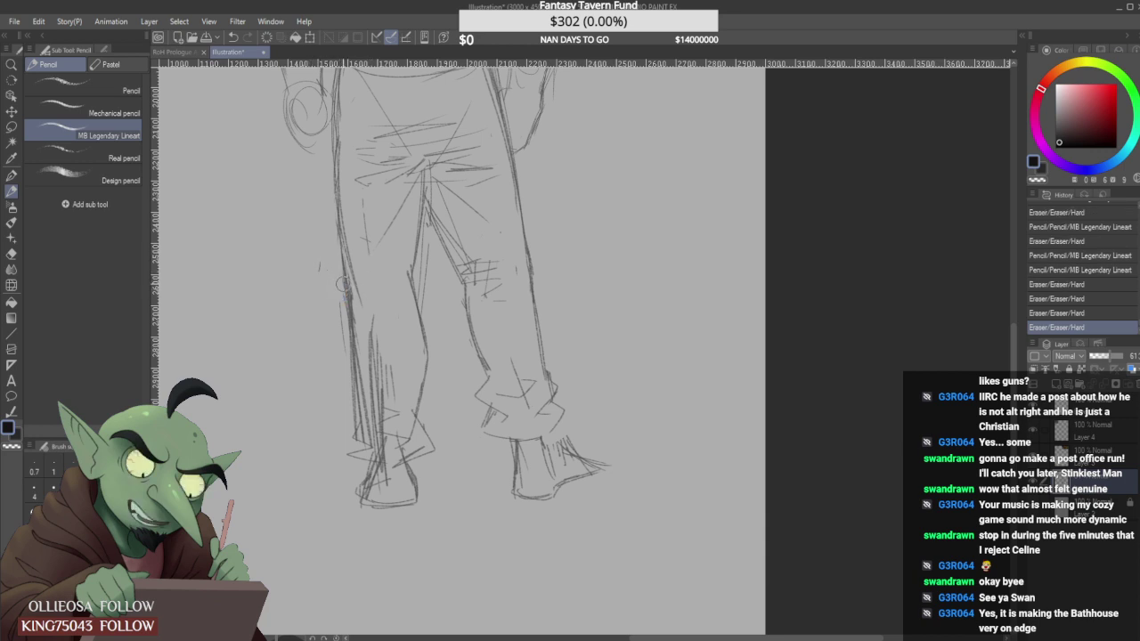
Erase the stray marks outside the left knee and redraw the leg's outer contour from thigh to upper calf.
mouse_move(340, 344)
mouse_down()
mouse_move(338, 291)
mouse_move(350, 313)
mouse_up()
mouse_move(347, 261)
mouse_down()
mouse_move(350, 312)
mouse_move(349, 299)
mouse_up()
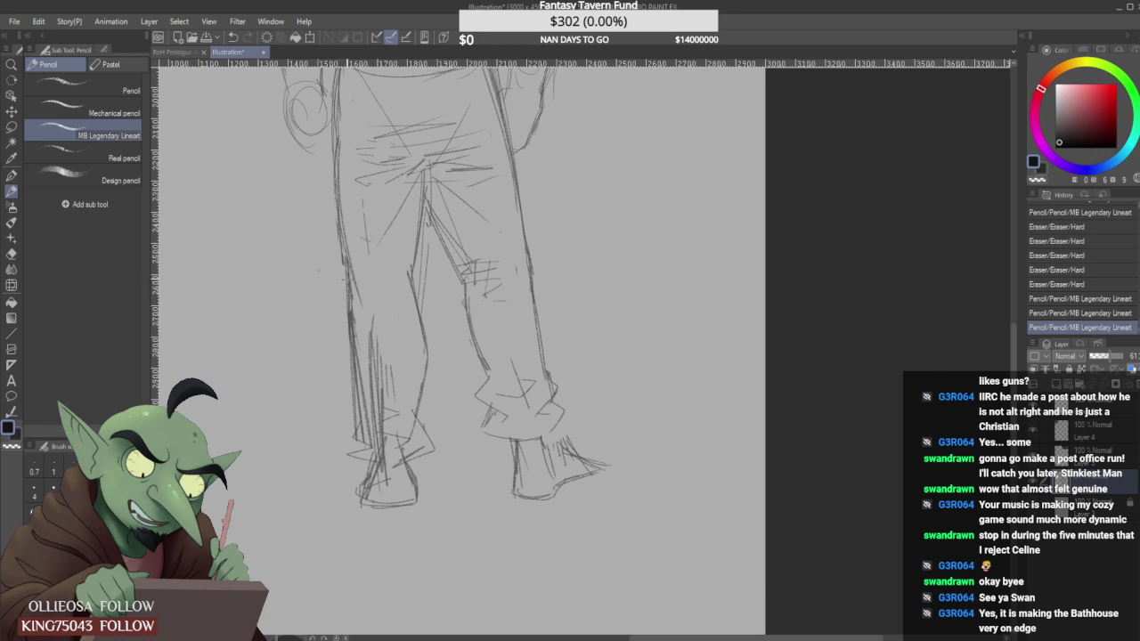
mouse_move(338, 265)
mouse_down()
mouse_move(325, 194)
mouse_move(336, 233)
mouse_up()
drag(338, 188, 362, 303)
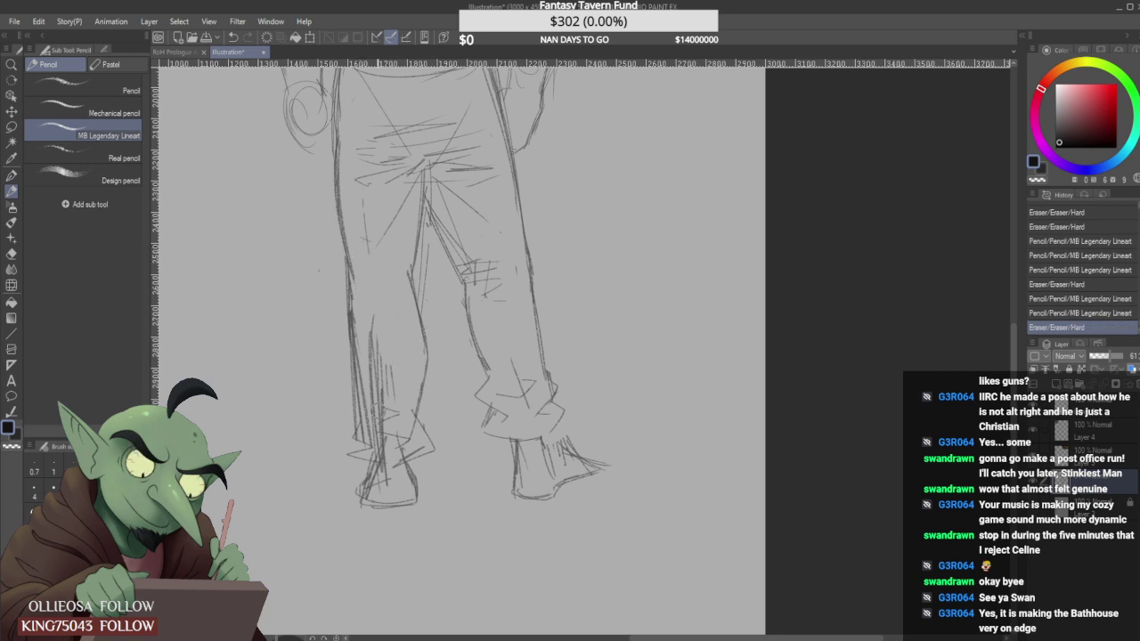
Erase the vertical construction strokes inside the left calf and add short fold lines behind the left knee.
drag(371, 397, 388, 323)
drag(390, 271, 403, 276)
mouse_move(367, 261)
mouse_down()
mouse_move(398, 248)
mouse_move(375, 276)
mouse_move(394, 264)
mouse_up()
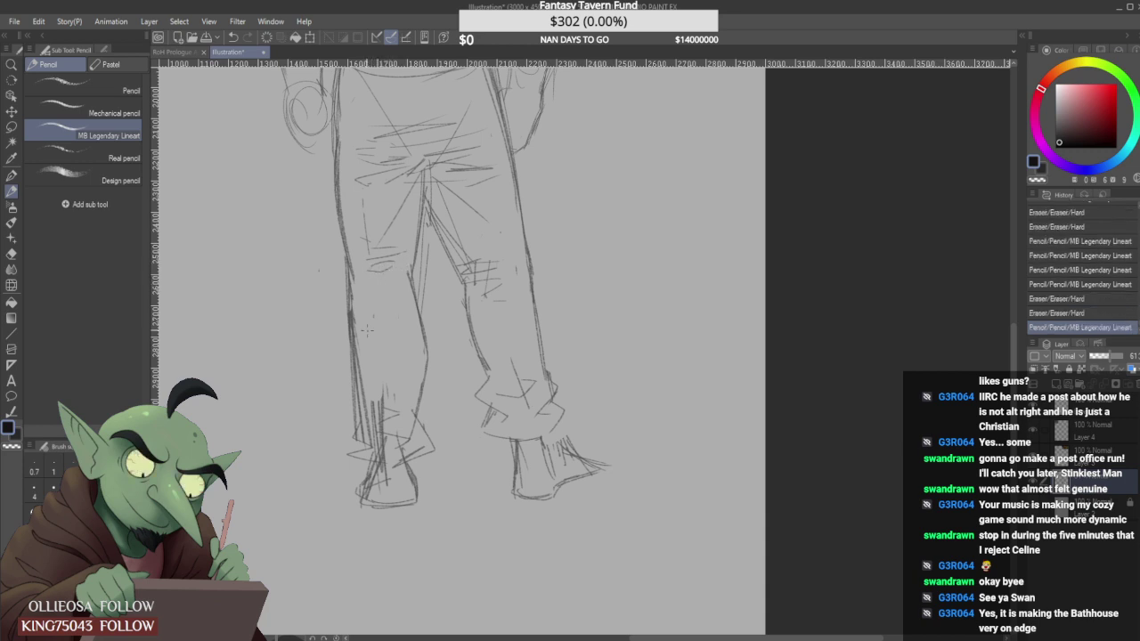
Clean up the left calf's outer contour down to the cuff and slim its inner bulge.
mouse_move(351, 423)
mouse_down()
mouse_move(343, 347)
mouse_move(350, 362)
mouse_up()
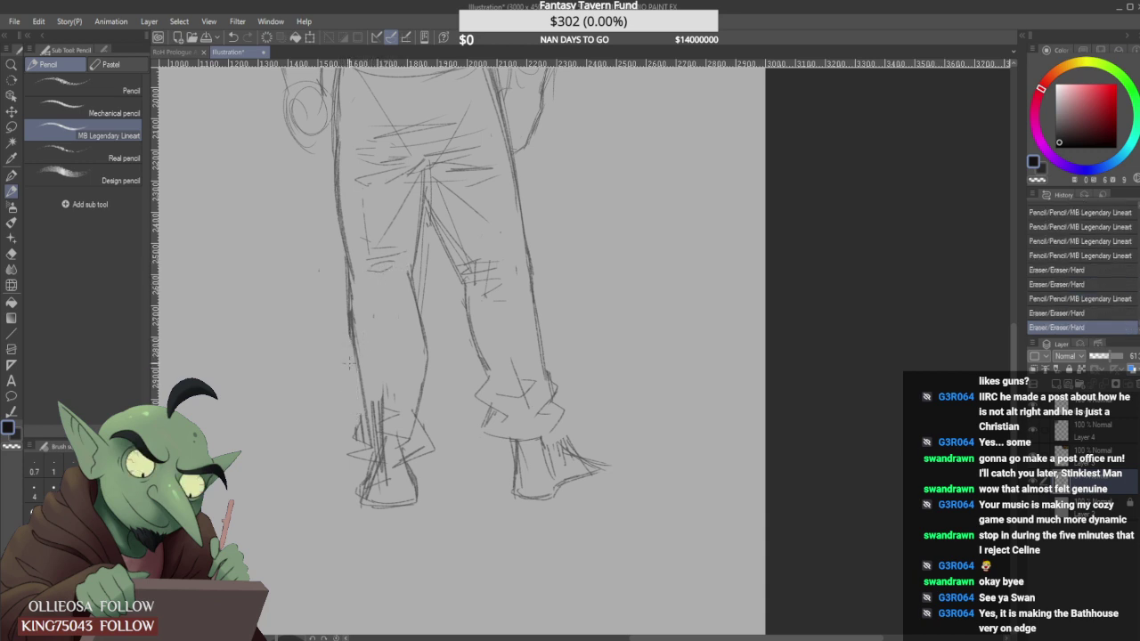
drag(355, 431, 359, 408)
drag(355, 435, 368, 446)
drag(341, 293, 366, 399)
mouse_move(433, 335)
mouse_down()
mouse_move(417, 407)
mouse_move(416, 342)
mouse_up()
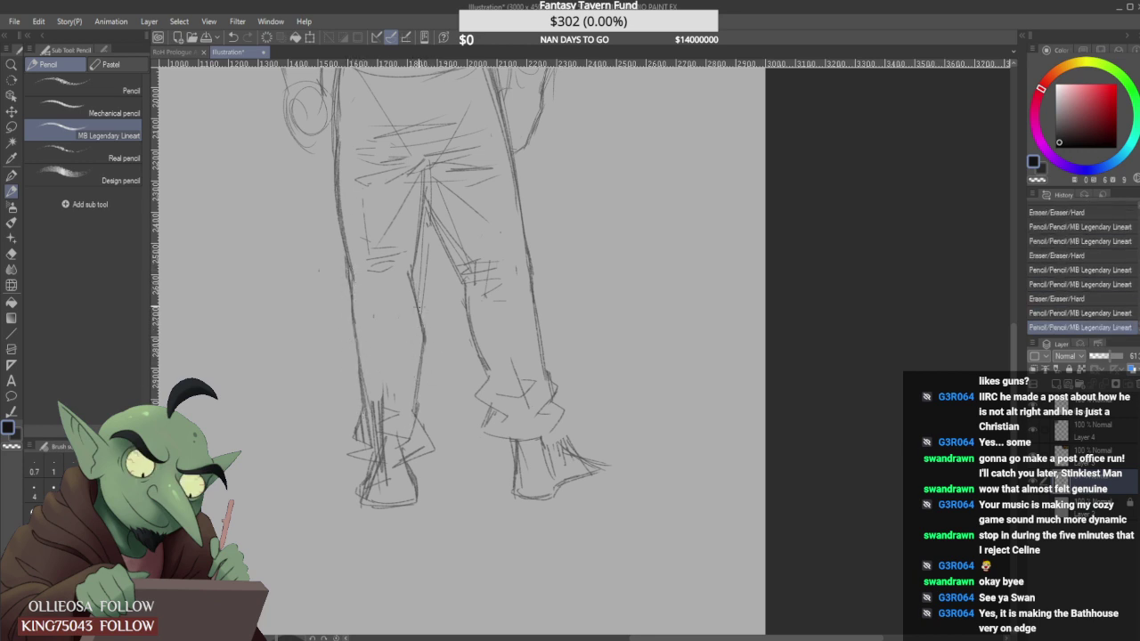
Redraw the left foot with a rounded heel and sole beneath the cuff.
scroll(417, 308, down, 5)
scroll(420, 266, down, 2)
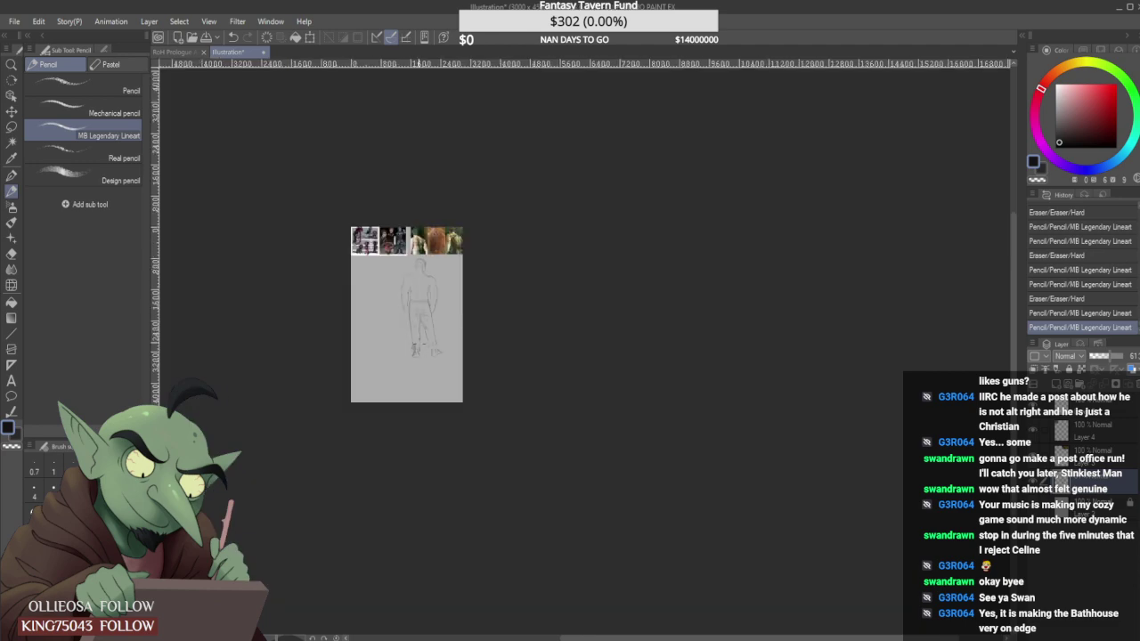
scroll(421, 266, up, 8)
mouse_move(421, 444)
mouse_down()
mouse_move(424, 483)
mouse_move(370, 458)
mouse_move(370, 484)
mouse_move(360, 463)
mouse_move(366, 474)
mouse_up()
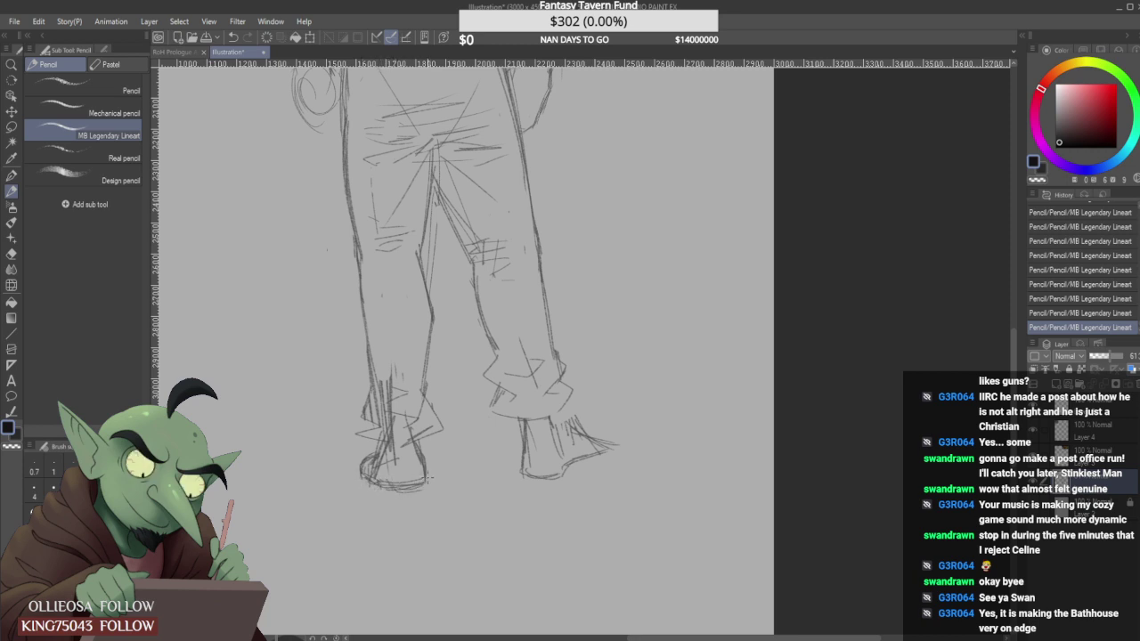
Erase the right foot's hatching and pointed toe, and redraw a smooth instep ending in rounded toes.
scroll(415, 457, down, 3)
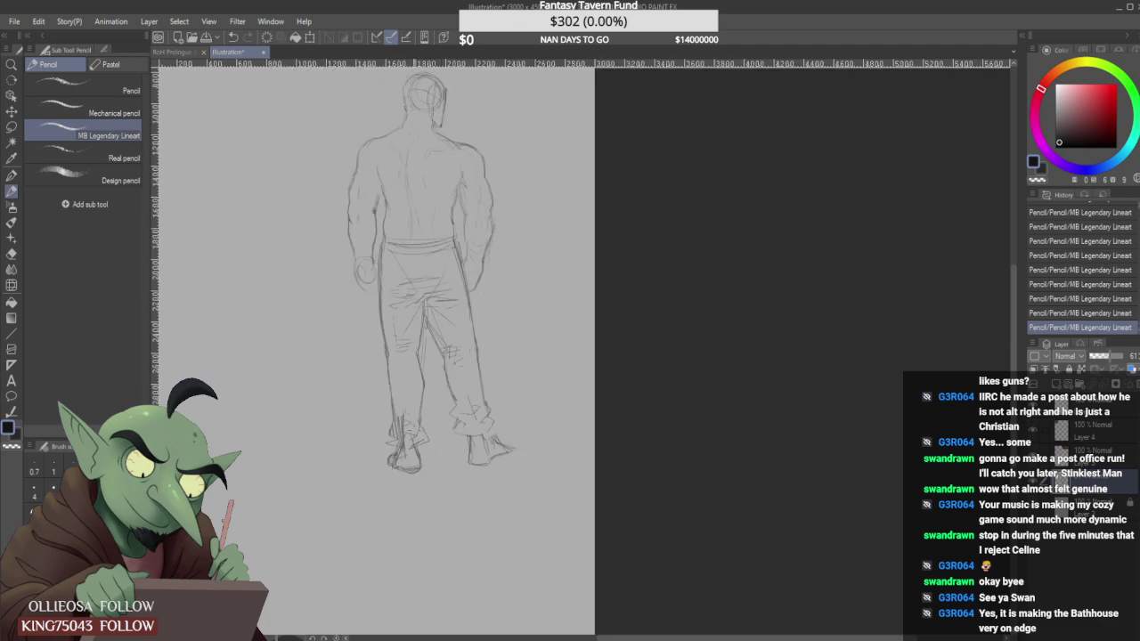
scroll(413, 414, down, 2)
scroll(442, 431, up, 4)
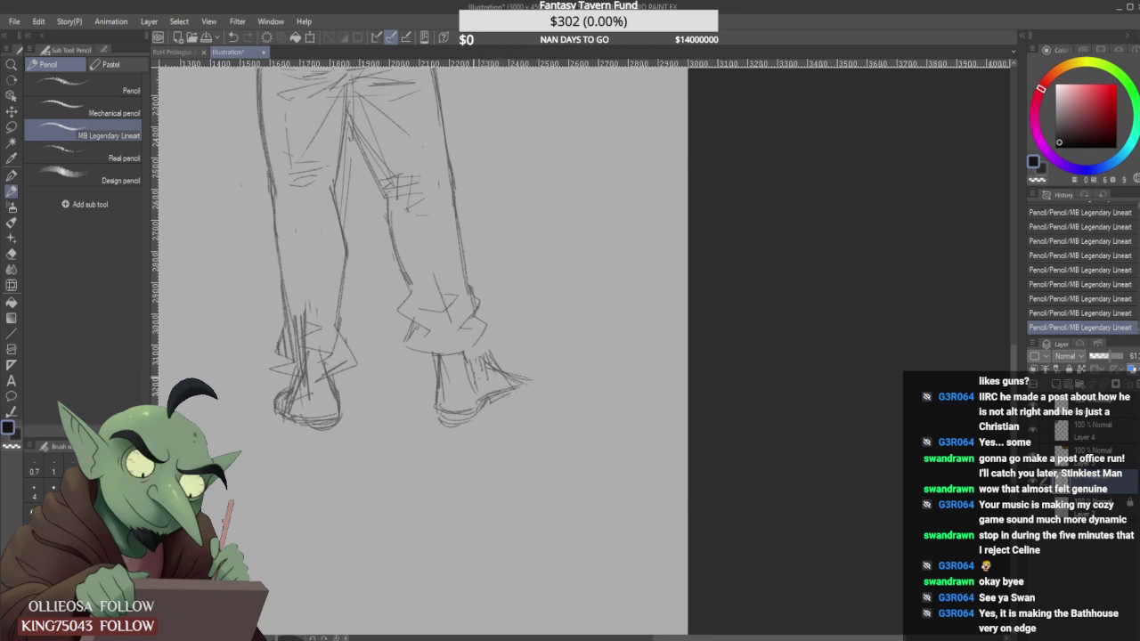
drag(516, 378, 513, 391)
mouse_move(489, 348)
mouse_down()
mouse_move(498, 363)
mouse_move(472, 366)
mouse_move(504, 376)
mouse_move(493, 359)
mouse_move(519, 383)
mouse_up()
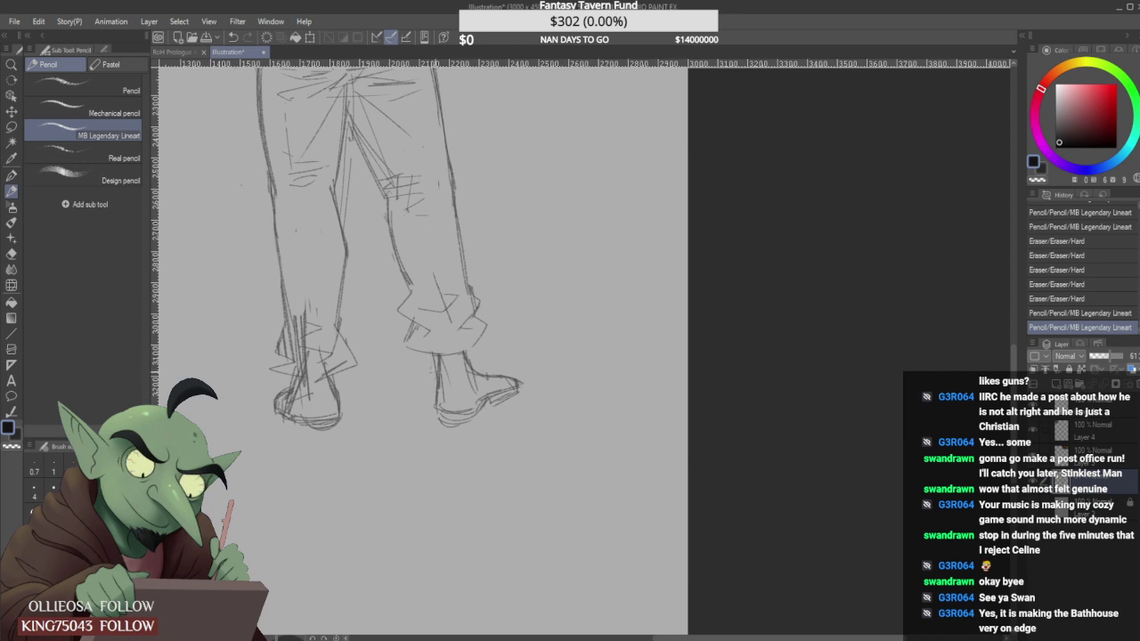
Replace the right trouser cuff's lower edge with a lighter curved opening around the ankle.
mouse_move(434, 358)
mouse_down()
mouse_move(440, 377)
mouse_move(463, 371)
mouse_move(438, 356)
mouse_up()
mouse_move(431, 355)
mouse_down()
mouse_move(468, 353)
mouse_move(433, 360)
mouse_move(482, 336)
mouse_up()
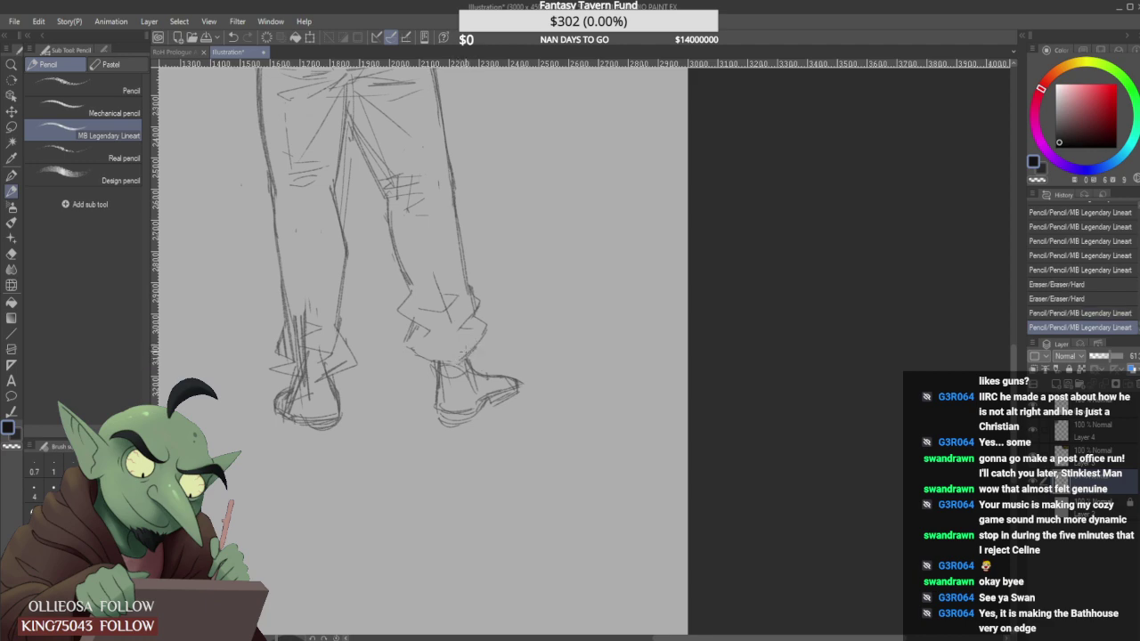
scroll(472, 327, down, 4)
scroll(455, 351, up, 5)
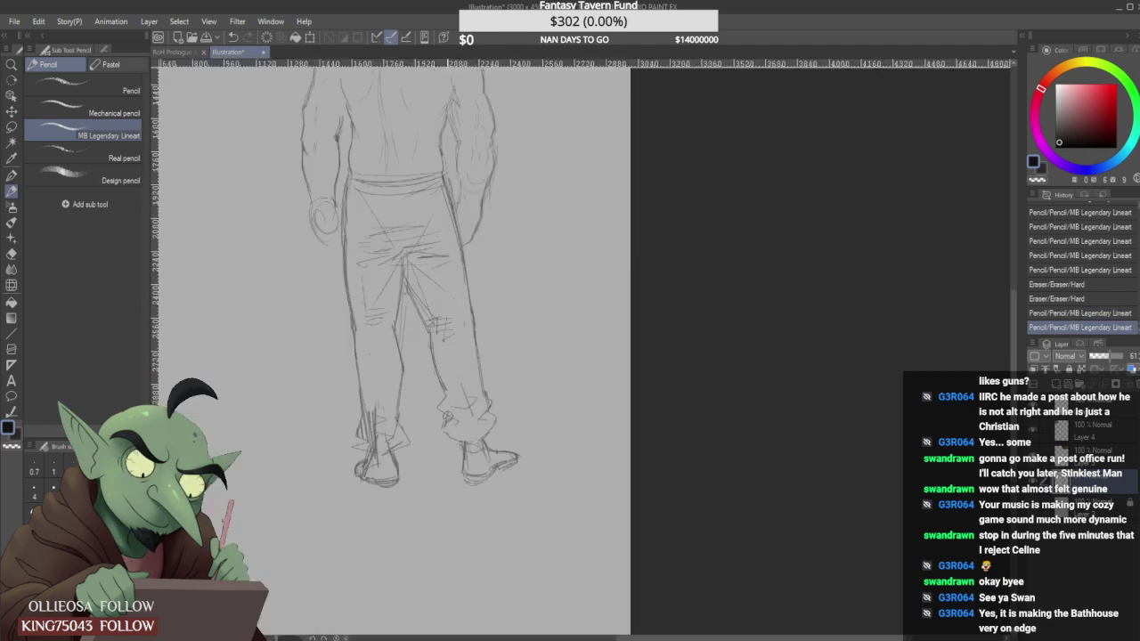
Redraw the inner contour of the right calf and cuff, and erase the stray strokes inside the cuff.
drag(448, 417, 449, 429)
scroll(442, 428, up, 1)
mouse_move(446, 384)
mouse_down()
mouse_move(464, 410)
mouse_move(492, 389)
mouse_move(481, 415)
mouse_move(446, 420)
mouse_move(454, 439)
mouse_move(458, 427)
mouse_move(452, 439)
mouse_up()
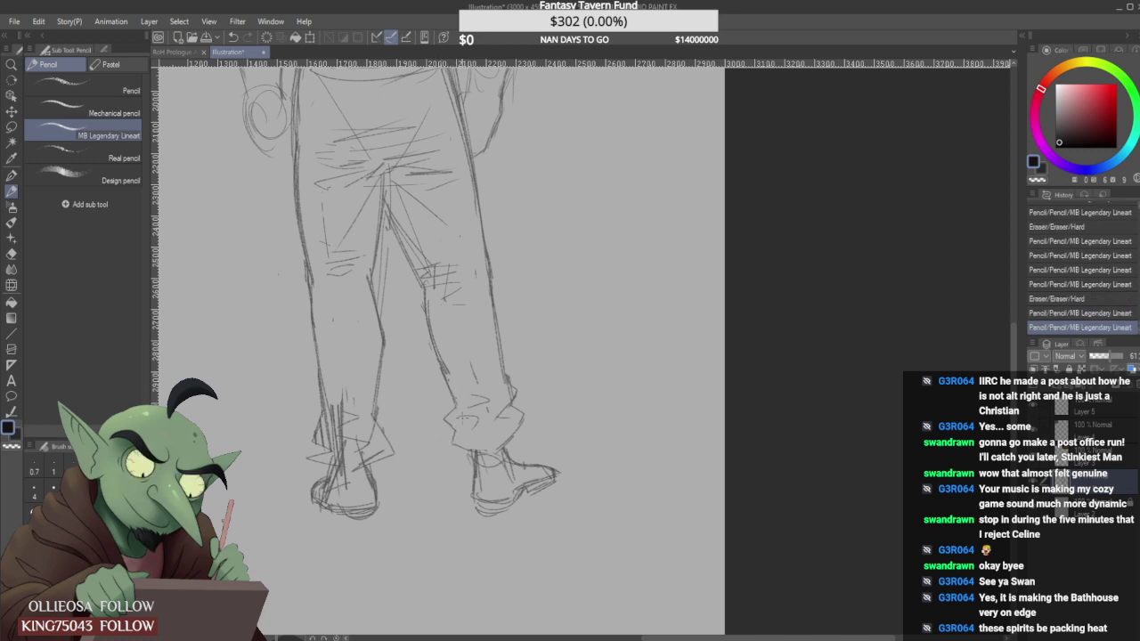
scroll(473, 406, up, 1)
mouse_move(457, 433)
mouse_down()
mouse_move(446, 452)
mouse_move(458, 430)
mouse_move(483, 430)
mouse_move(468, 348)
mouse_up()
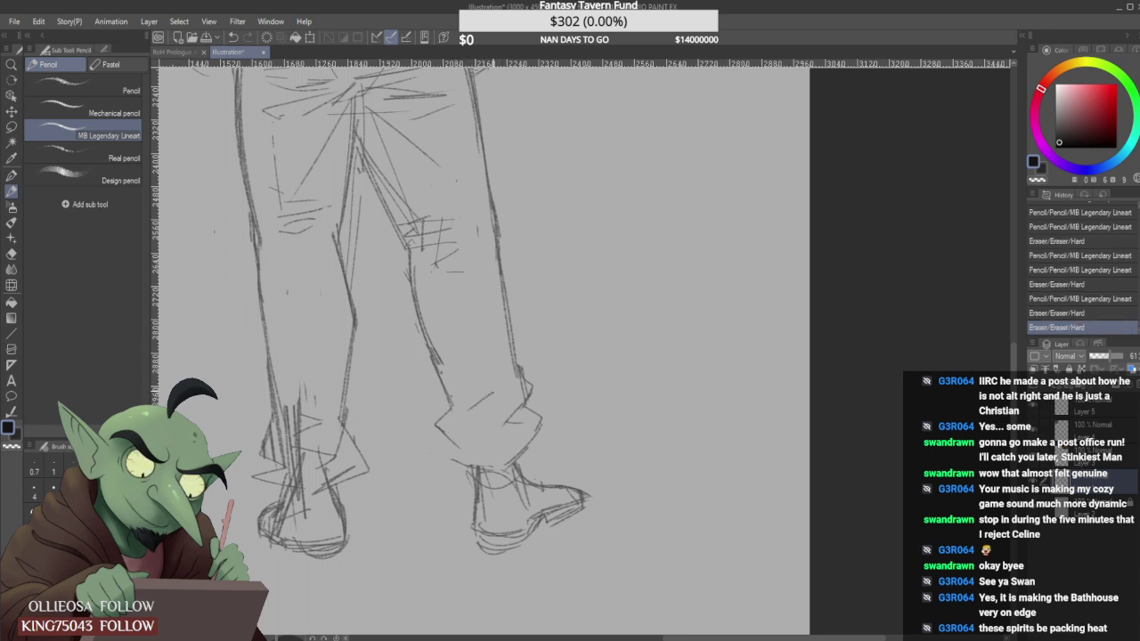
Sketch short diagonal fold lines inside the right trouser cuff.
mouse_move(488, 394)
mouse_down()
mouse_move(468, 430)
mouse_move(475, 419)
mouse_move(466, 427)
mouse_move(447, 416)
mouse_move(447, 435)
mouse_move(466, 445)
mouse_move(442, 452)
mouse_move(472, 447)
mouse_up()
scroll(472, 419, down, 1)
scroll(481, 441, up, 1)
mouse_move(493, 390)
mouse_down()
mouse_move(467, 412)
mouse_move(493, 369)
mouse_move(507, 423)
mouse_up()
scroll(481, 348, down, 2)
scroll(497, 387, down, 3)
scroll(497, 382, up, 3)
Rework the outer contour of the right lower leg where it meets the cuff, erasing stray marks.
mouse_move(495, 326)
mouse_down()
mouse_move(510, 427)
mouse_move(505, 392)
mouse_up()
scroll(509, 373, down, 2)
scroll(511, 398, up, 2)
scroll(507, 383, down, 4)
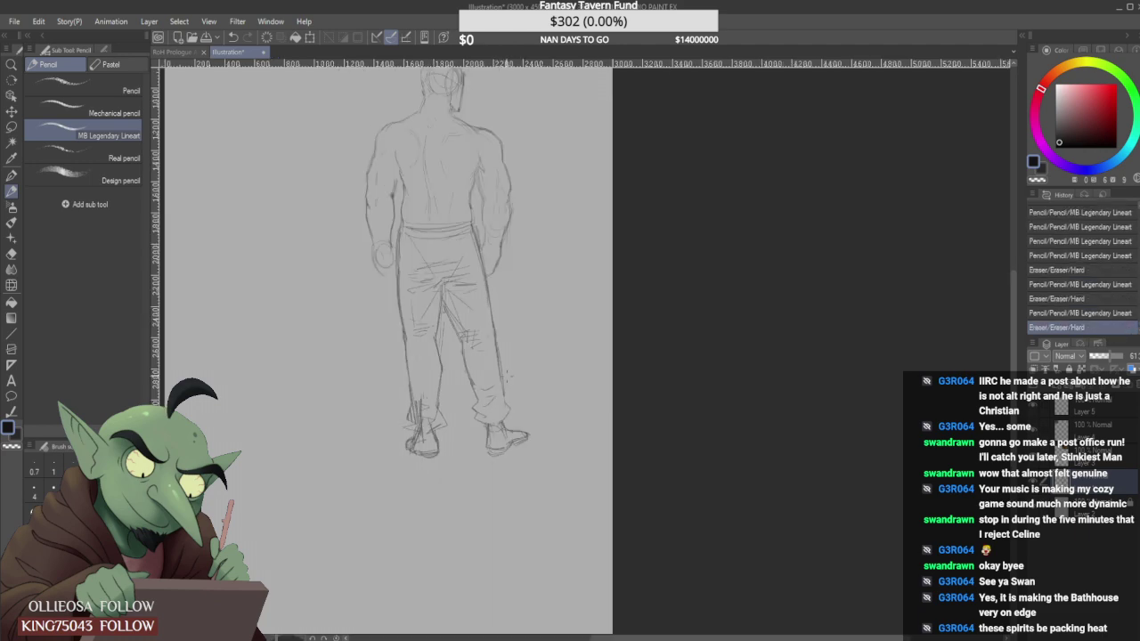
scroll(506, 381, up, 4)
mouse_move(496, 349)
mouse_down()
mouse_move(501, 411)
mouse_move(511, 413)
mouse_move(497, 405)
mouse_up()
scroll(502, 422, up, 1)
scroll(487, 393, down, 4)
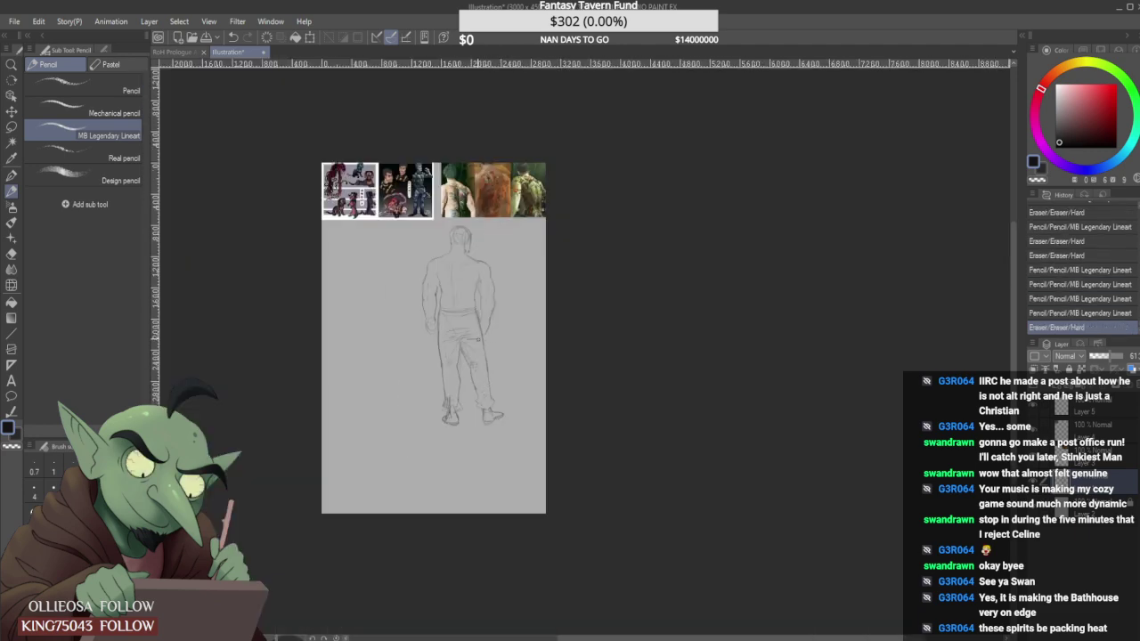
Extend the left hand's outline to a tapered tip below the wrist and touch up the left forearm lines.
scroll(477, 343, up, 3)
scroll(475, 349, down, 3)
scroll(445, 338, up, 3)
scroll(426, 332, up, 1)
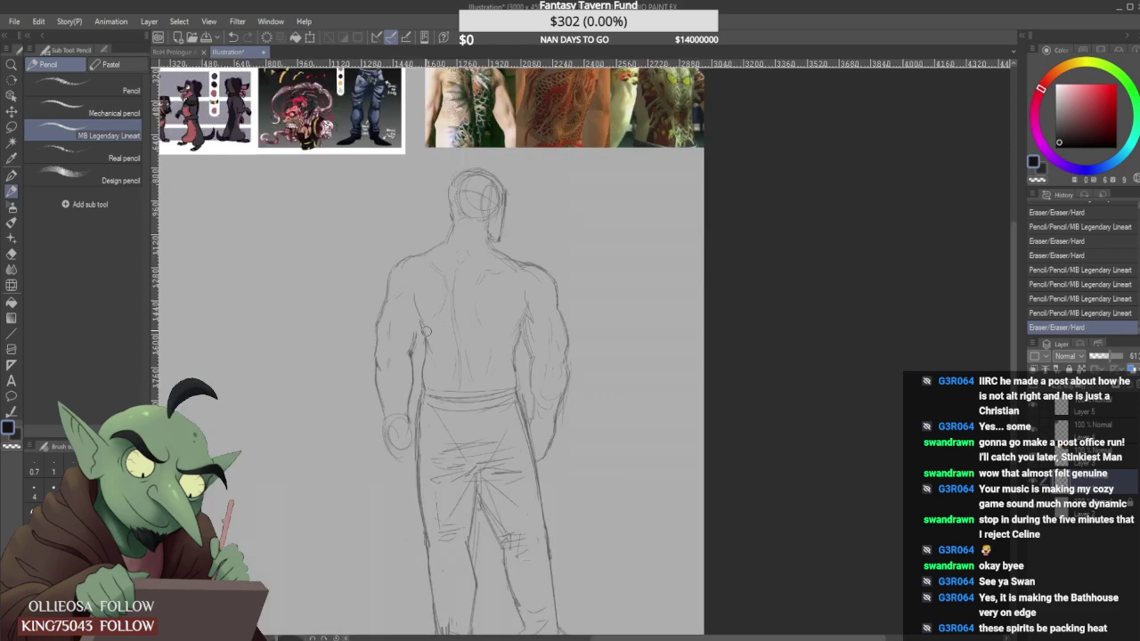
mouse_move(384, 410)
mouse_down()
mouse_move(398, 460)
mouse_move(405, 438)
mouse_up()
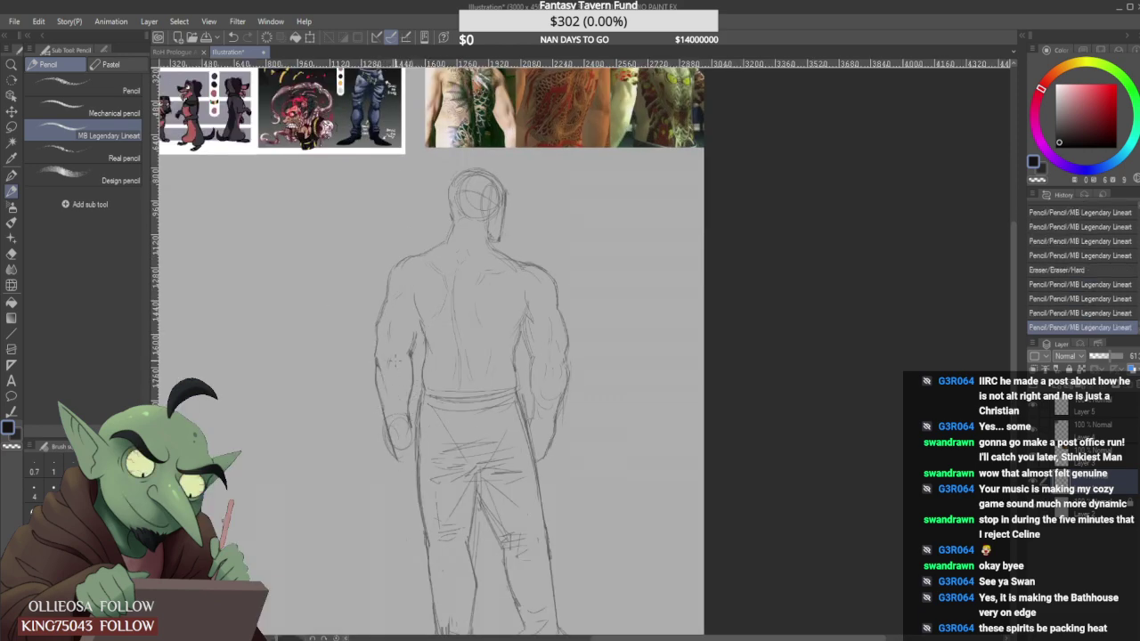
mouse_move(394, 360)
mouse_down()
mouse_move(384, 398)
mouse_move(395, 371)
mouse_move(398, 384)
mouse_up()
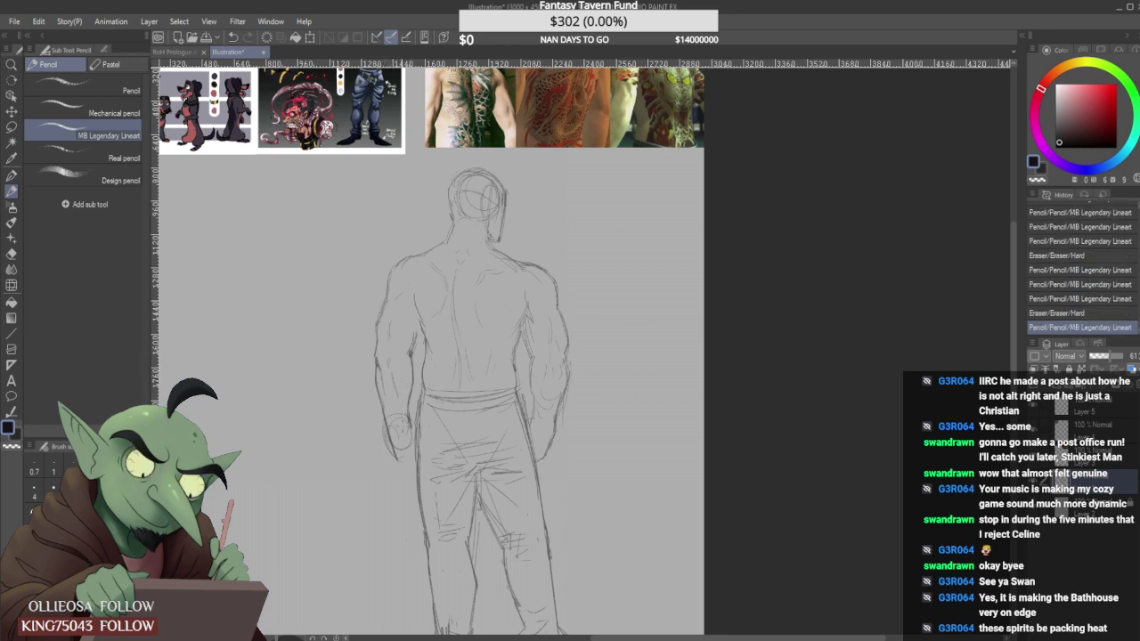
scroll(413, 356, down, 1)
scroll(386, 342, up, 2)
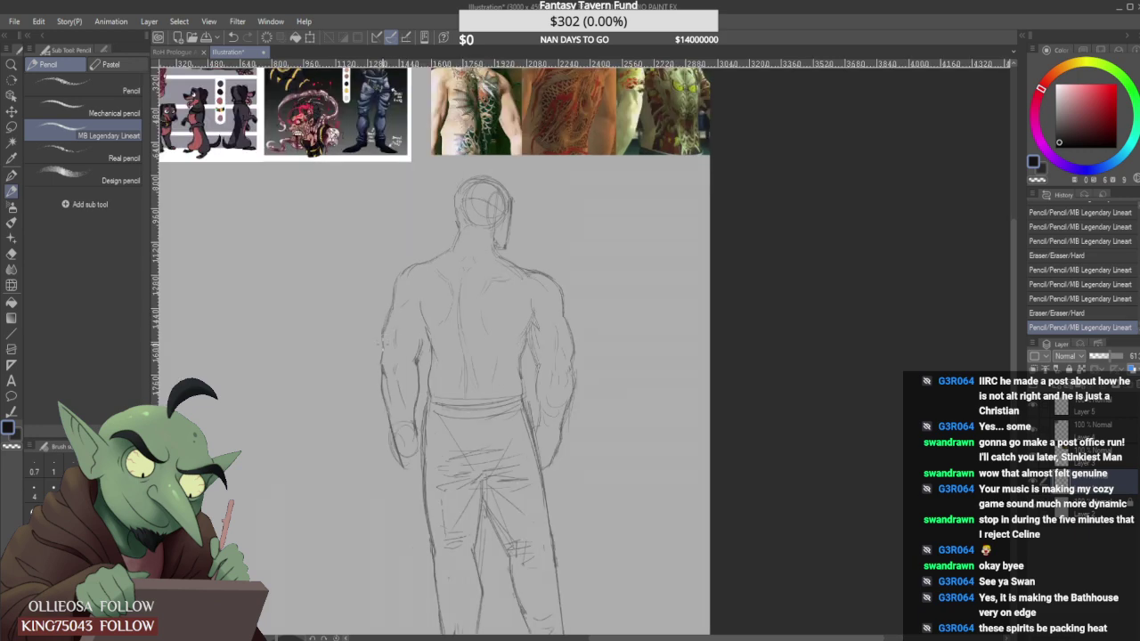
Clean up and redraw the left shoulder and upper arm with a rounded, darker outer contour.
drag(394, 292, 383, 329)
mouse_move(413, 230)
mouse_down()
mouse_move(395, 273)
mouse_move(399, 248)
mouse_up()
drag(450, 216, 436, 220)
drag(399, 272, 438, 232)
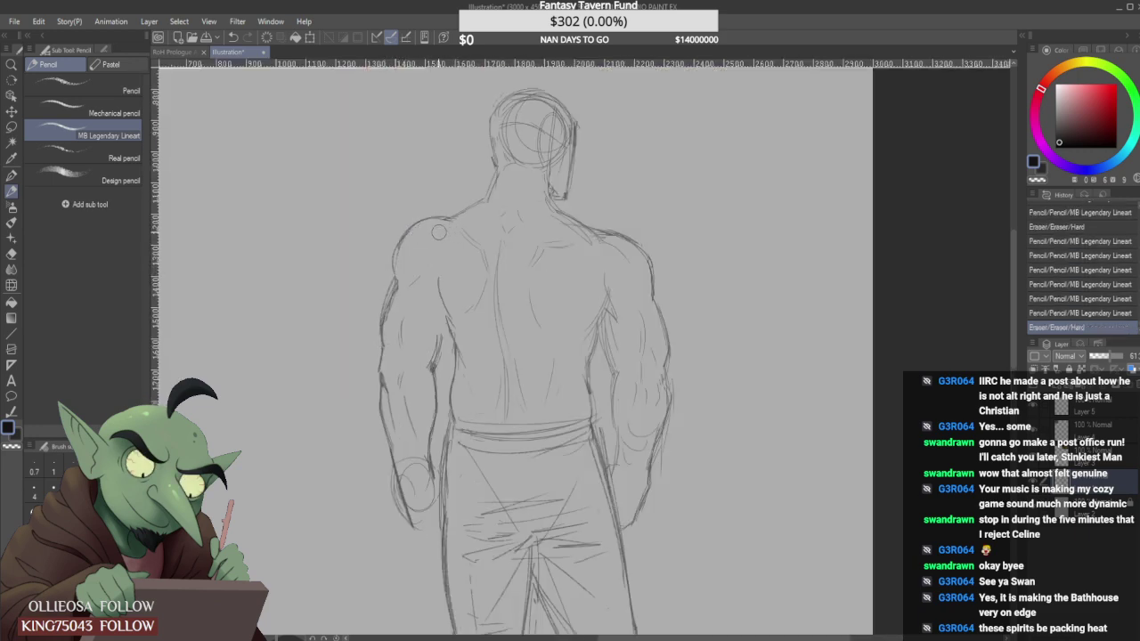
drag(398, 278, 395, 287)
mouse_move(400, 244)
mouse_down()
mouse_move(395, 271)
mouse_move(398, 253)
mouse_move(456, 220)
mouse_up()
scroll(459, 223, down, 4)
scroll(522, 252, up, 4)
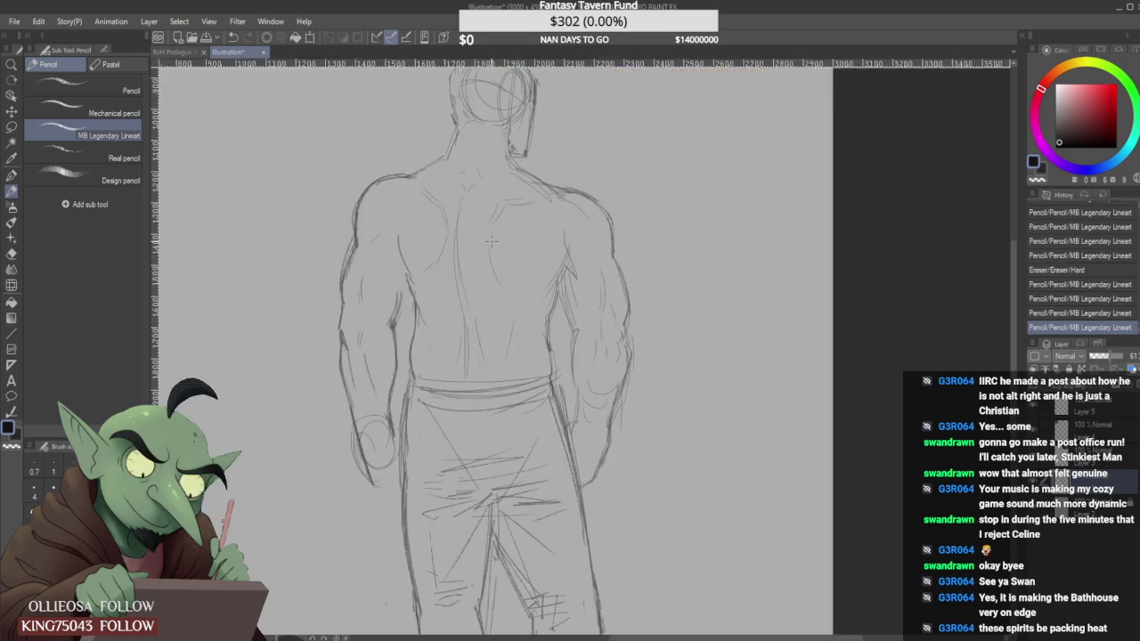
Replace the curved line under the right shoulder blade with short strokes and darken the right shoulder's contour.
drag(484, 241, 517, 226)
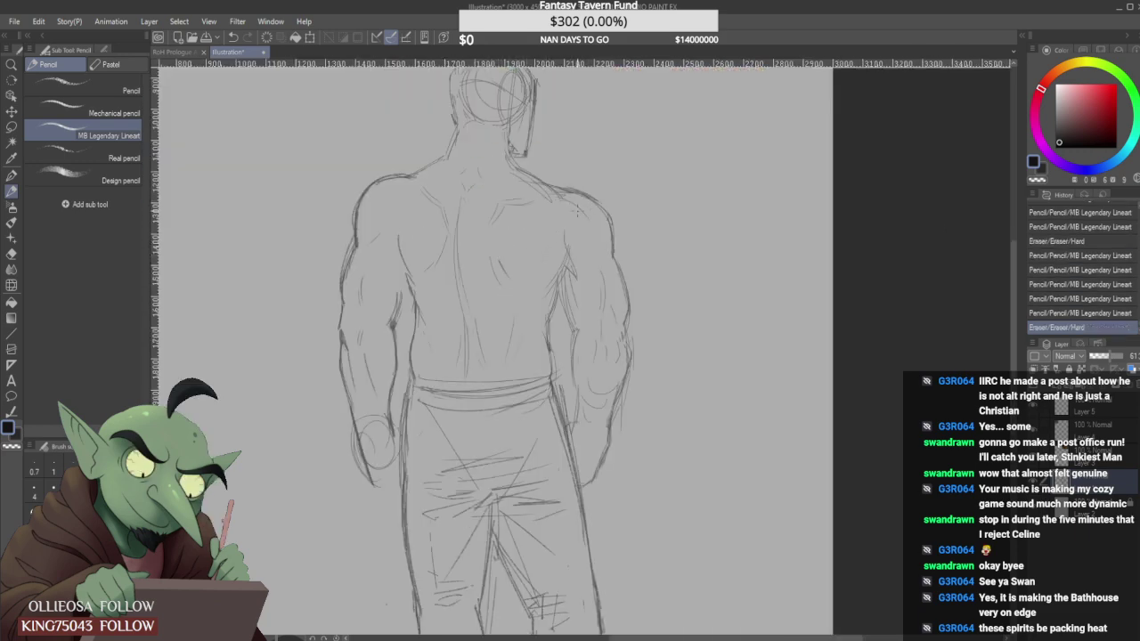
mouse_move(590, 212)
mouse_down()
mouse_move(588, 232)
mouse_move(611, 228)
mouse_move(607, 214)
mouse_up()
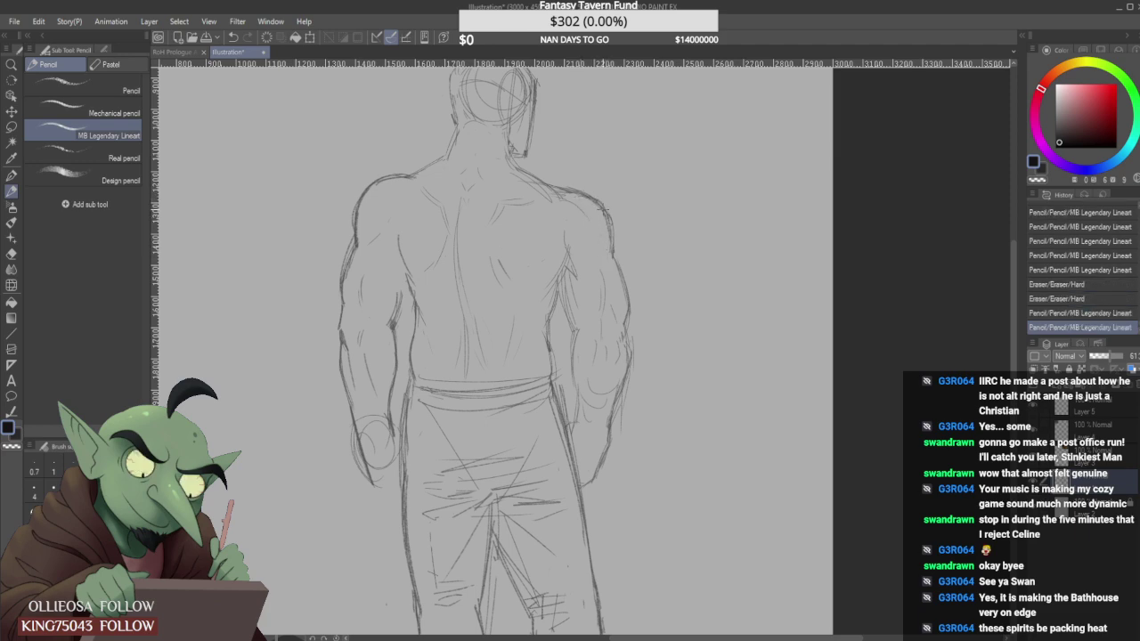
scroll(617, 216, down, 4)
scroll(627, 241, up, 4)
Reinforce the right arm's outer contour from the upper arm past the elbow and add a muscle line inside.
mouse_move(609, 266)
mouse_down()
mouse_move(611, 316)
mouse_move(617, 288)
mouse_up()
mouse_move(612, 278)
mouse_down()
mouse_move(619, 297)
mouse_move(593, 308)
mouse_move(626, 314)
mouse_move(622, 303)
mouse_move(621, 317)
mouse_up()
drag(623, 307, 612, 364)
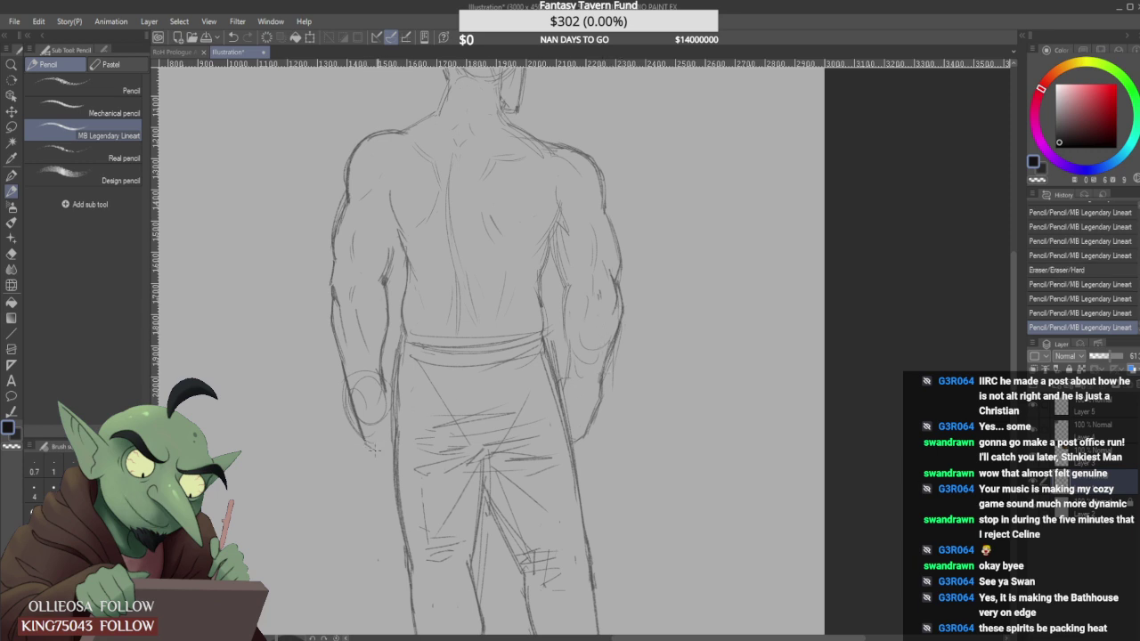
Draw the left hand as a loosely closed fist with knuckle, thumb and finger lines.
drag(356, 441, 362, 444)
drag(360, 390, 359, 425)
drag(357, 438, 384, 446)
mouse_move(390, 392)
mouse_down()
mouse_move(392, 437)
mouse_move(389, 391)
mouse_move(372, 429)
mouse_up()
drag(358, 383, 379, 438)
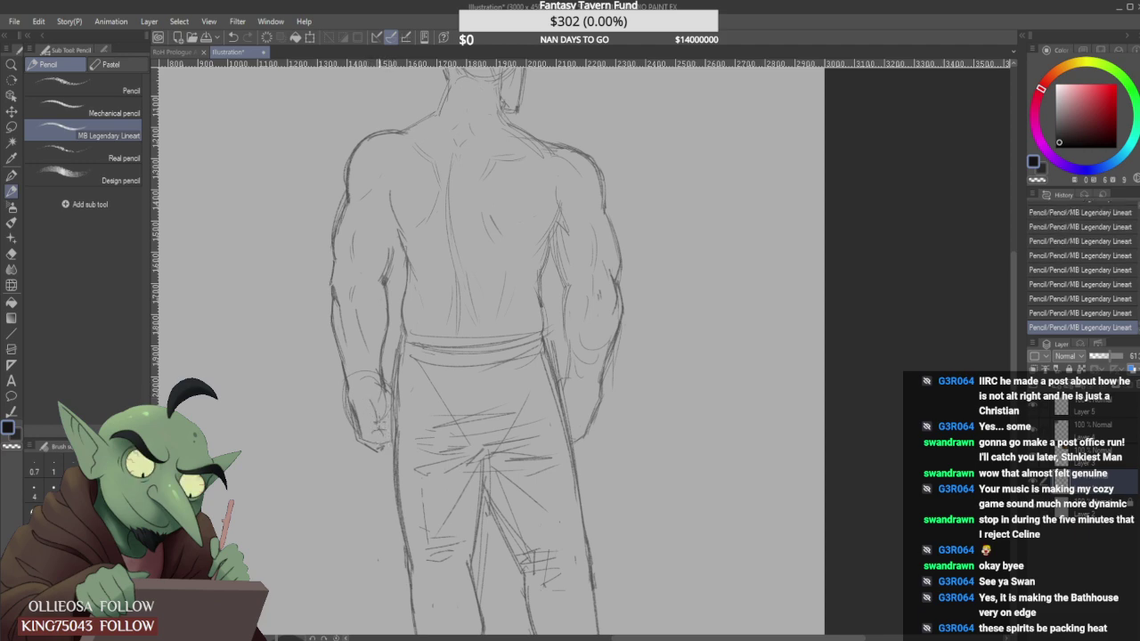
scroll(392, 392, down, 2)
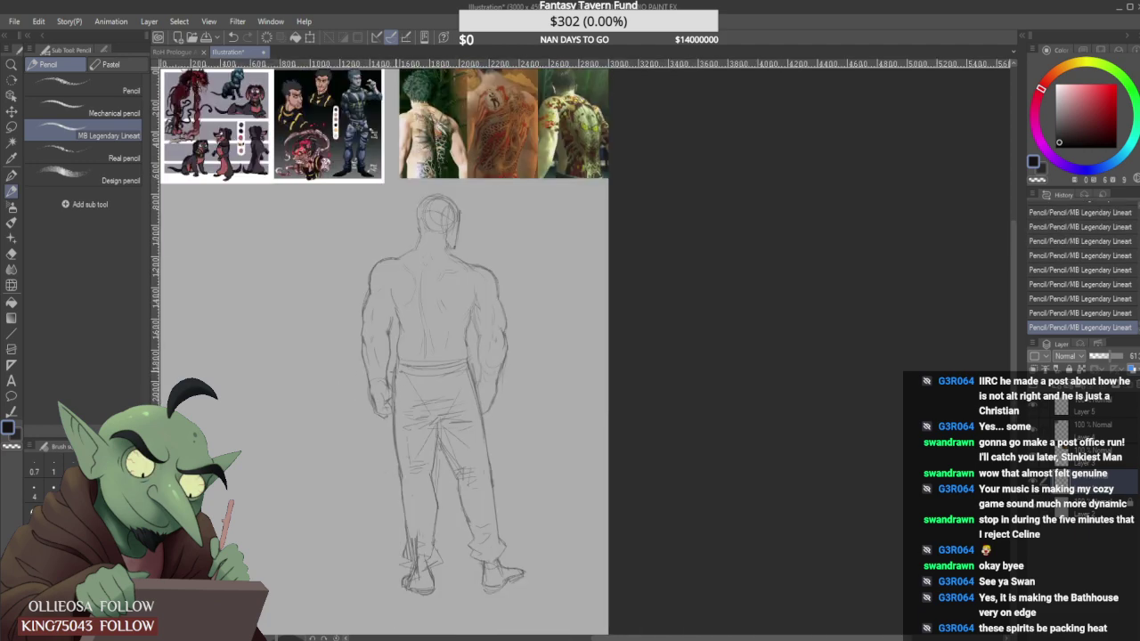
scroll(476, 410, up, 2)
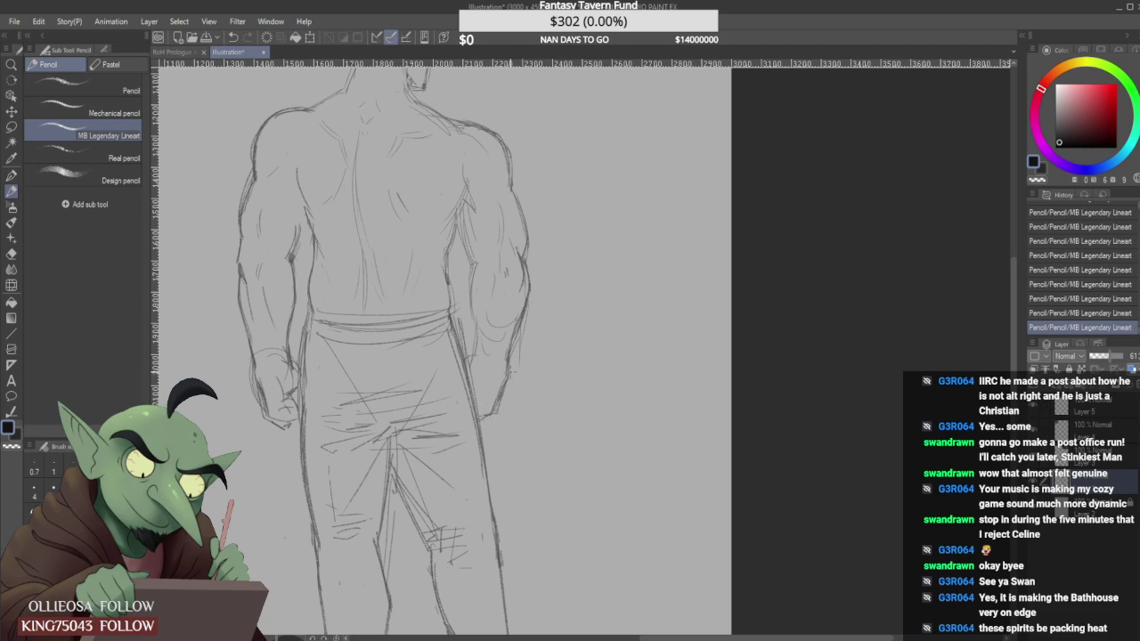
Shape the right hand beside the hip with a firmer outer edge and finger lines.
drag(496, 415, 511, 381)
scroll(493, 365, down, 3)
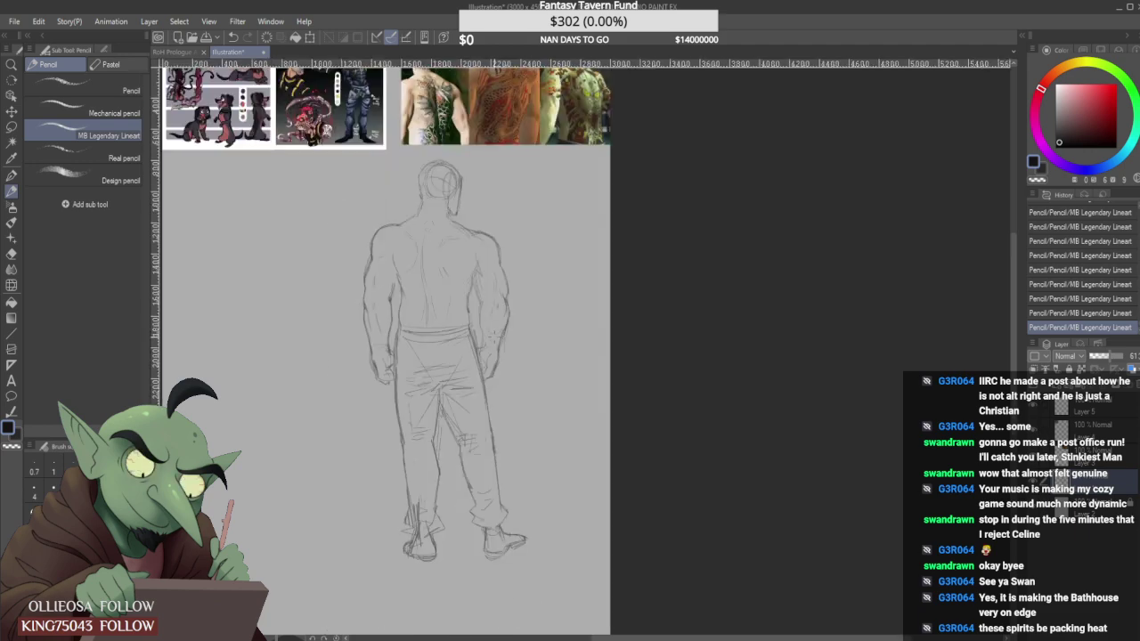
scroll(494, 365, up, 4)
mouse_move(492, 367)
mouse_down()
mouse_move(484, 390)
mouse_move(481, 380)
mouse_up()
scroll(484, 381, down, 1)
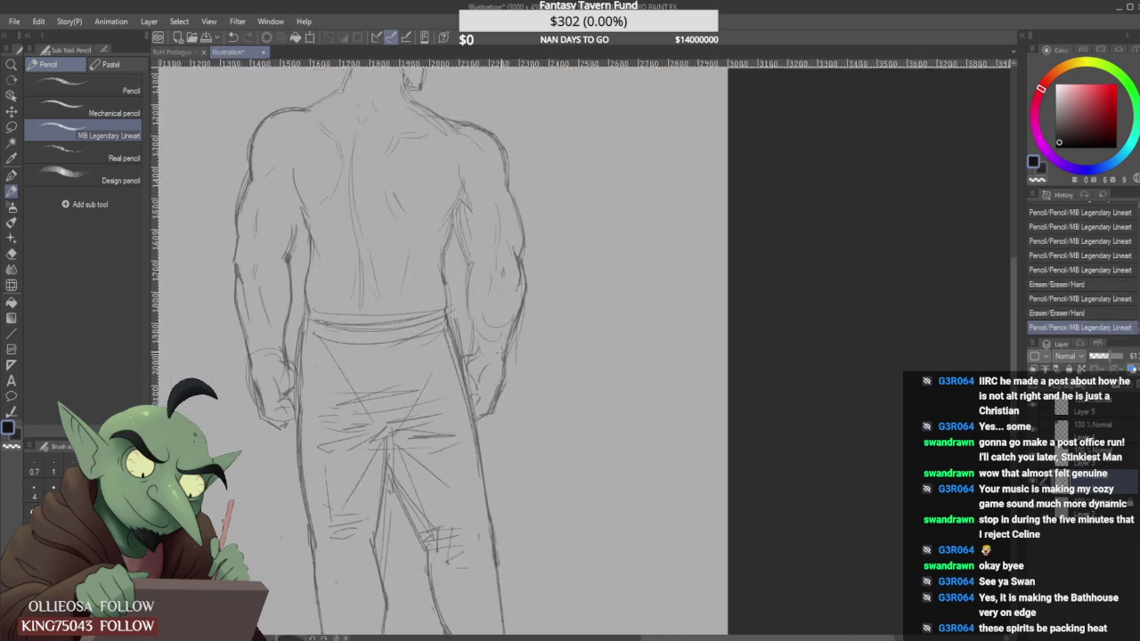
scroll(505, 355, down, 2)
scroll(502, 342, up, 3)
Redraw the right arm's inner contour from armpit to wrist and tidy the upper arm lines.
drag(466, 266, 472, 358)
drag(456, 228, 469, 261)
drag(448, 203, 455, 233)
mouse_move(450, 215)
mouse_down()
mouse_move(470, 265)
mouse_move(466, 249)
mouse_up()
scroll(478, 259, down, 2)
scroll(481, 227, up, 3)
mouse_move(465, 219)
mouse_down()
mouse_move(472, 244)
mouse_move(512, 280)
mouse_up()
scroll(478, 243, down, 5)
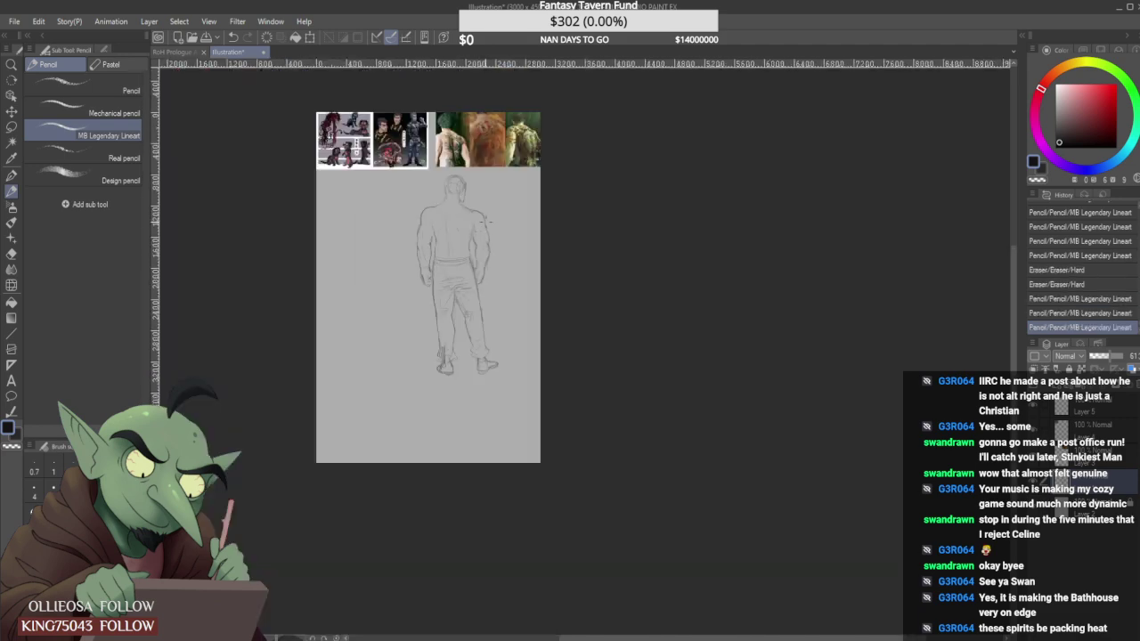
scroll(447, 181, up, 6)
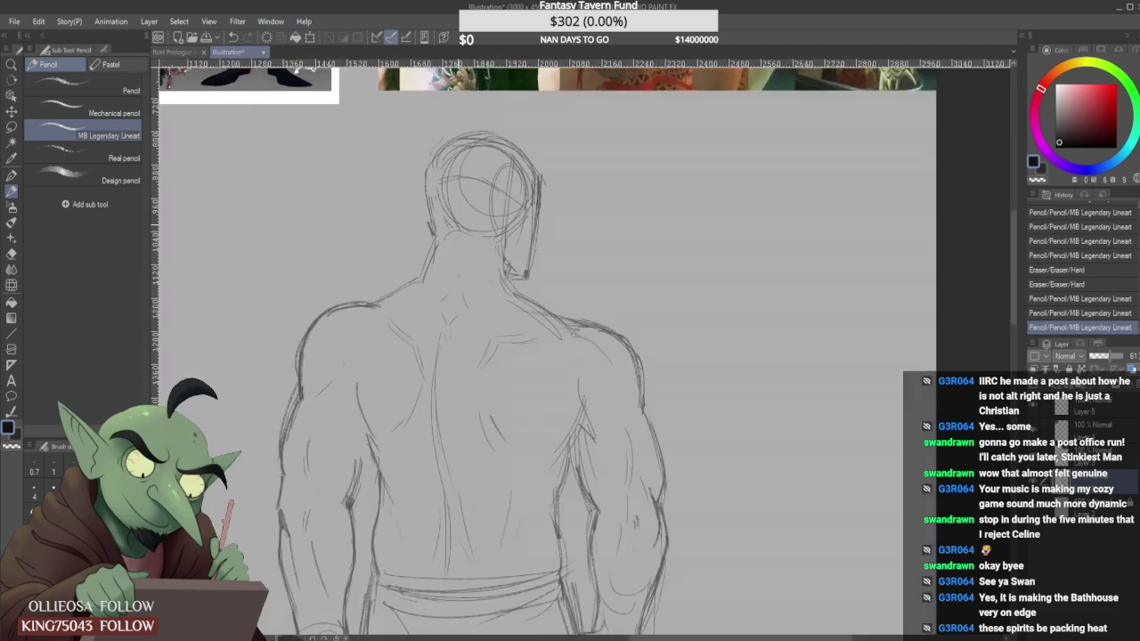
Sketch a jagged hairline of short strokes across the nape of the neck.
scroll(447, 181, down, 1)
drag(447, 257, 462, 255)
drag(455, 266, 474, 257)
drag(472, 261, 481, 257)
key(ctrl+plus)
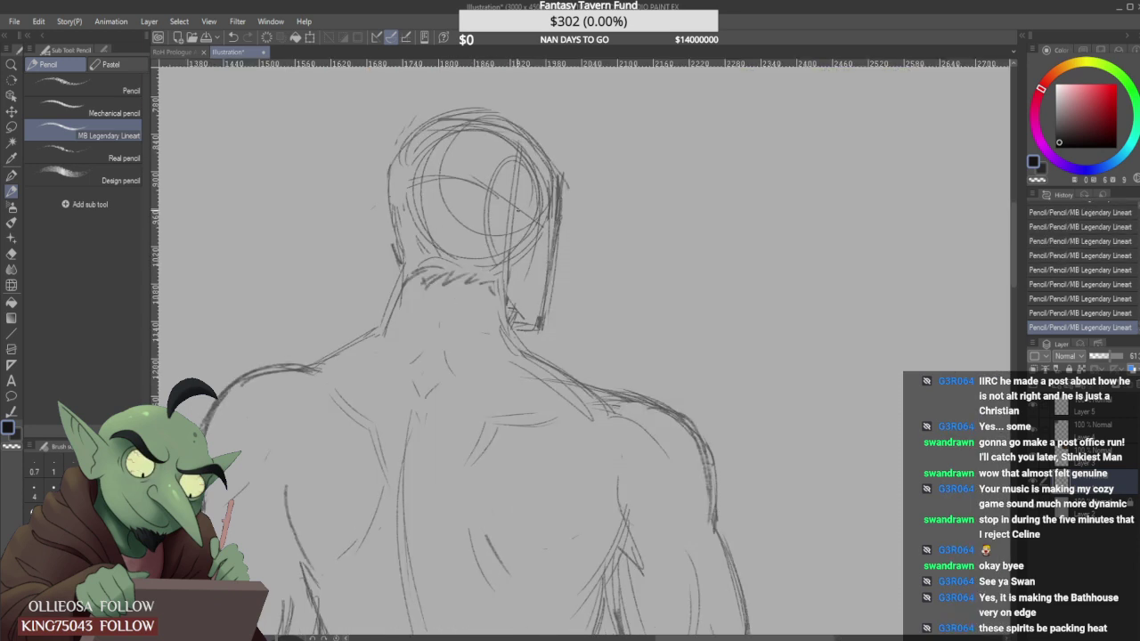
Draw a narrow angular ear on the right side of the head and darken the jawline below it.
drag(507, 198, 503, 249)
mouse_move(496, 208)
mouse_down()
mouse_move(509, 189)
mouse_move(518, 212)
mouse_move(483, 244)
mouse_move(515, 248)
mouse_move(511, 308)
mouse_up()
drag(510, 300, 527, 319)
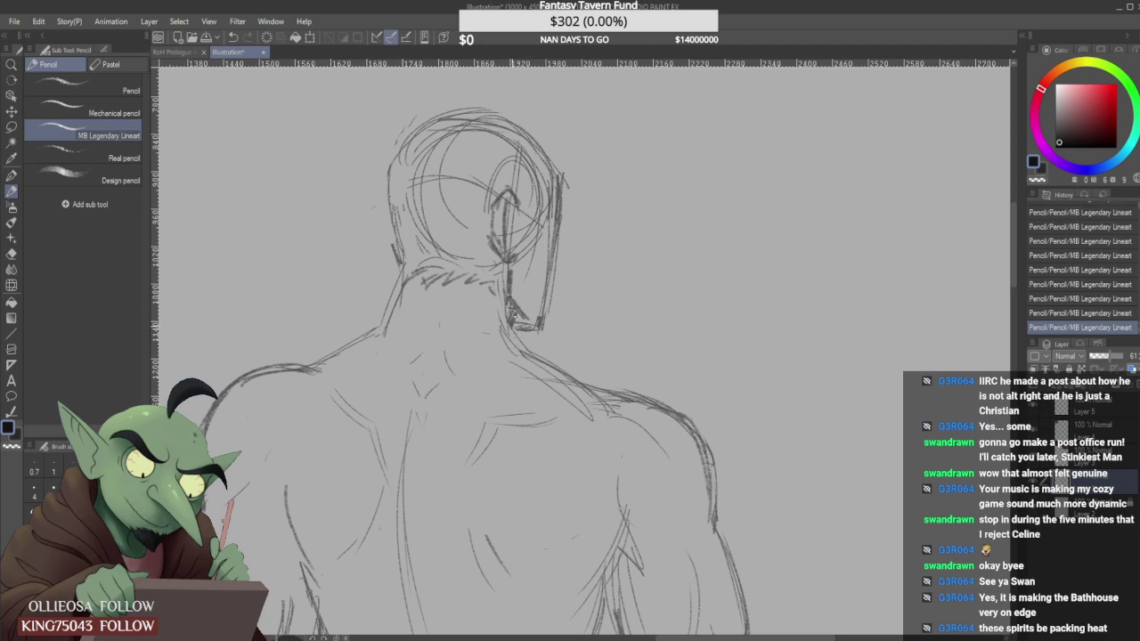
scroll(504, 303, down, 4)
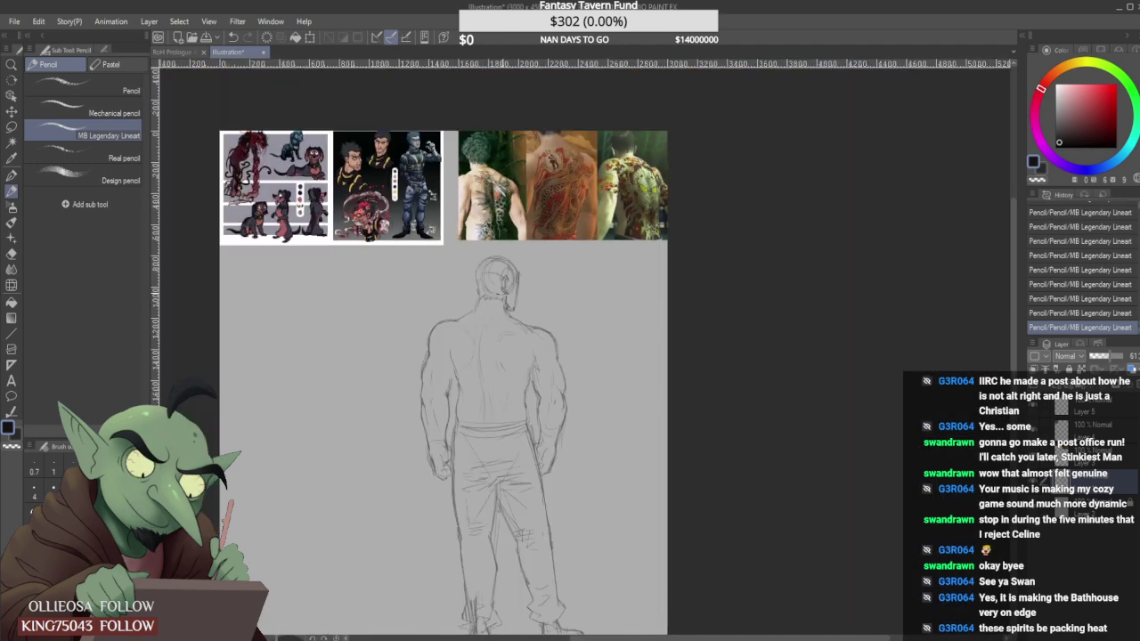
Clean up and redraw the right side contour of the torso between the armpit and the waistband.
scroll(493, 307, up, 3)
key(ctrl+minus)
key(ctrl+minus)
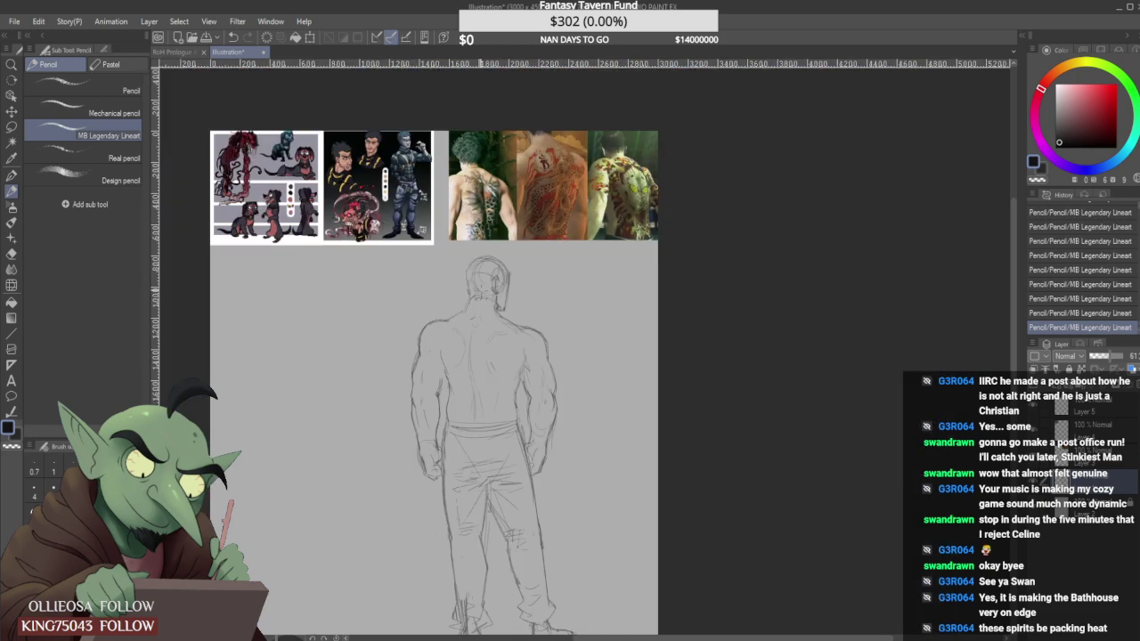
key(ctrl+minus)
key(ctrl+plus)
key(ctrl+plus)
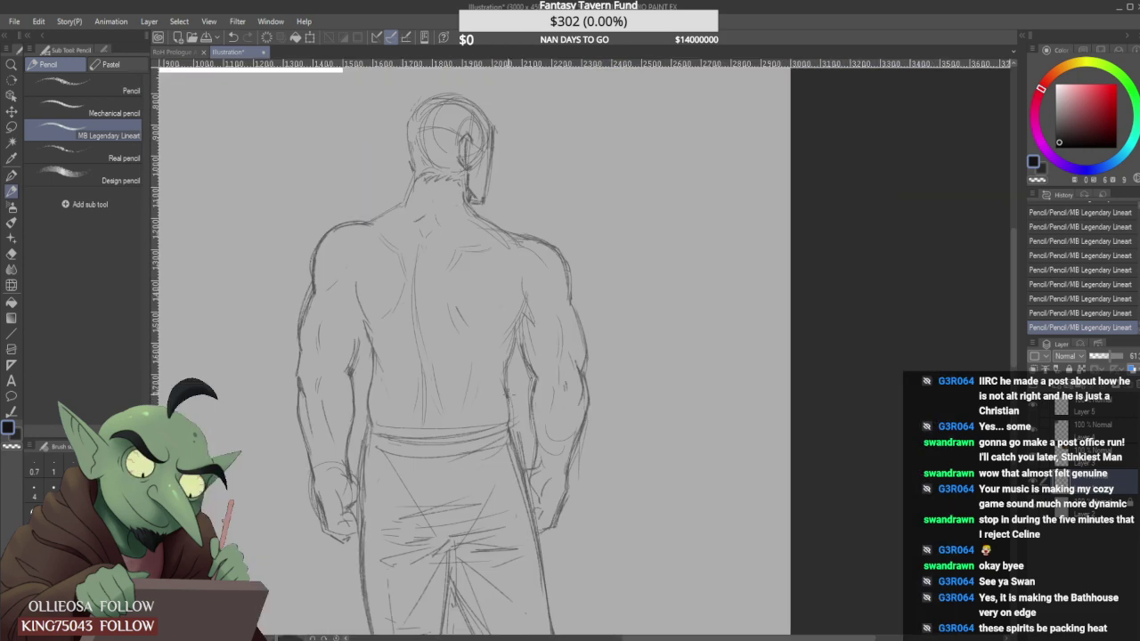
mouse_move(504, 403)
mouse_down()
mouse_move(494, 360)
mouse_move(500, 381)
mouse_move(507, 346)
mouse_up()
drag(508, 363, 511, 342)
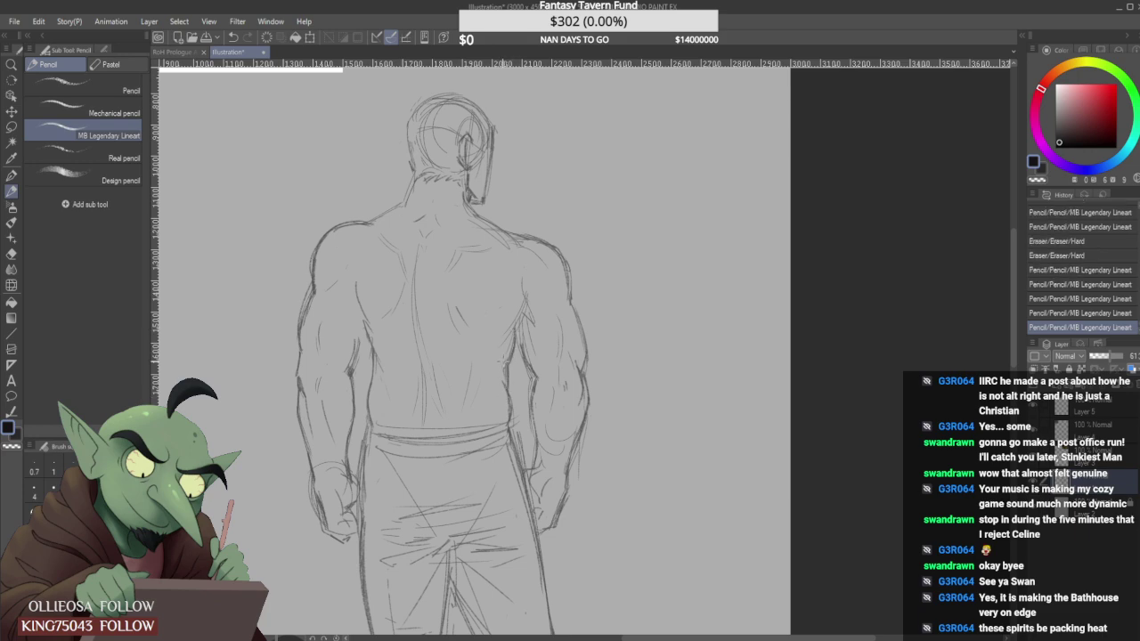
Start the spiky hair with jagged strokes rising from the nape up the left side of the head.
scroll(507, 350, down, 2)
scroll(518, 330, down, 2)
scroll(522, 328, up, 2)
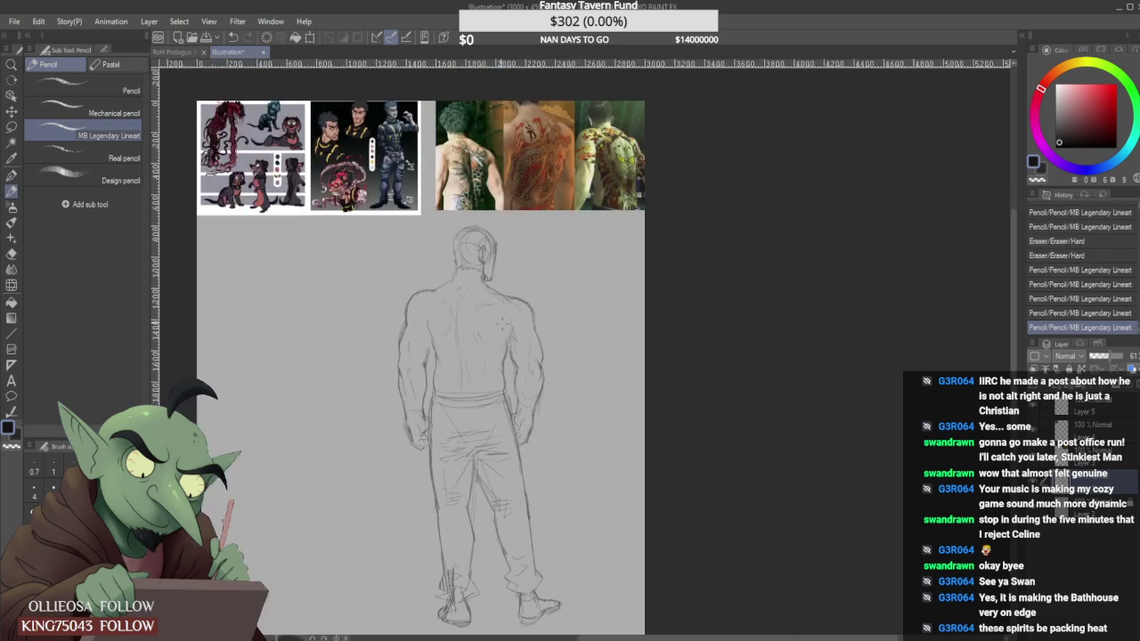
scroll(525, 228, up, 1)
scroll(504, 253, down, 1)
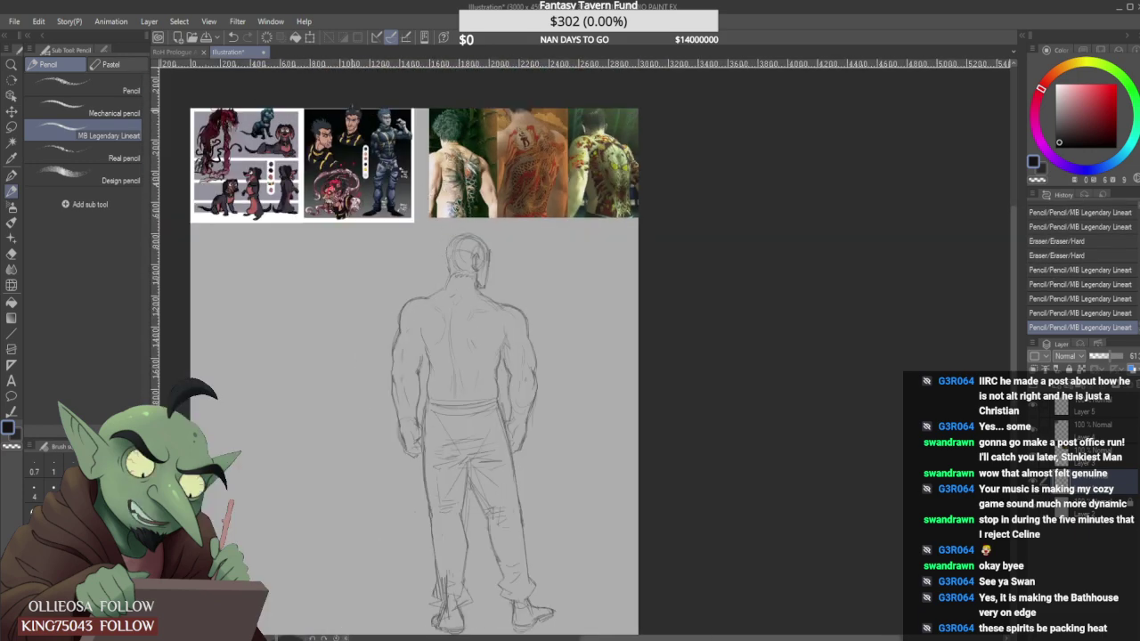
key(ctrl+plus)
mouse_move(545, 422)
mouse_down()
mouse_move(524, 392)
mouse_move(533, 396)
mouse_up()
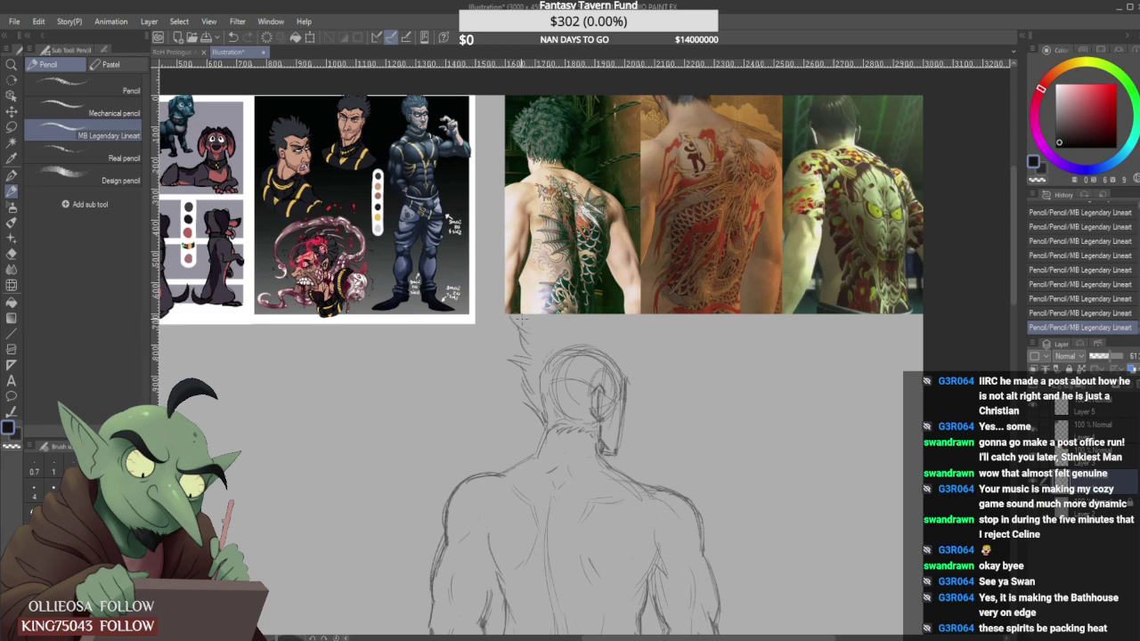
Hide the tattooed-back reference photos and continue the jagged hair spikes across the crown and down the right side of the head.
click(1034, 455)
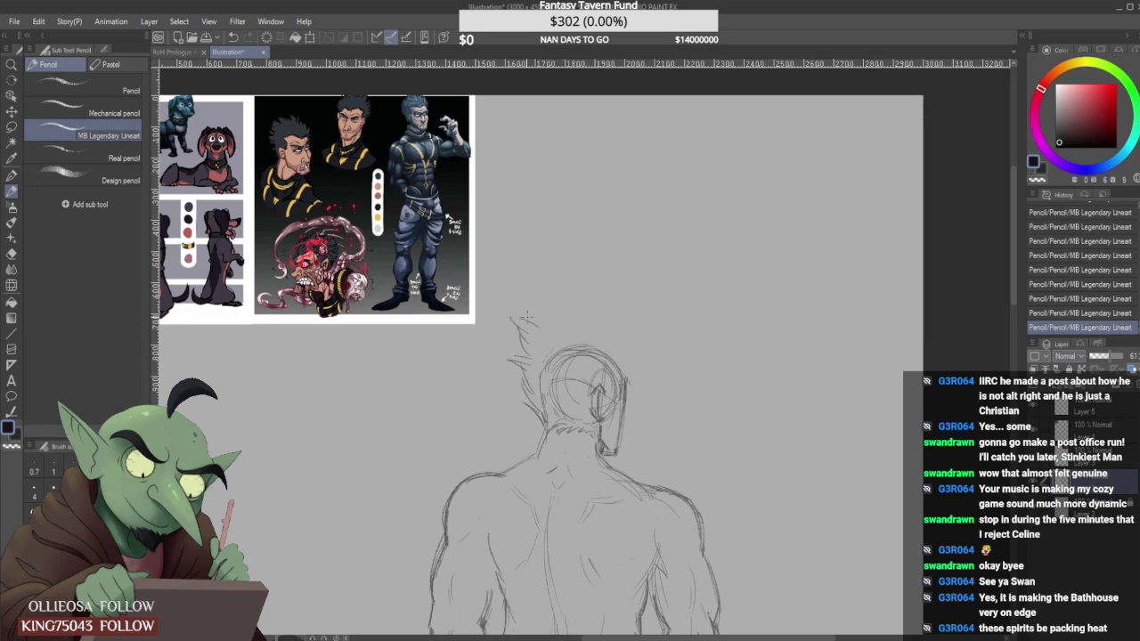
mouse_move(521, 294)
mouse_down()
mouse_move(549, 321)
mouse_move(529, 303)
mouse_move(563, 322)
mouse_move(539, 306)
mouse_move(563, 318)
mouse_move(543, 295)
mouse_move(577, 305)
mouse_up()
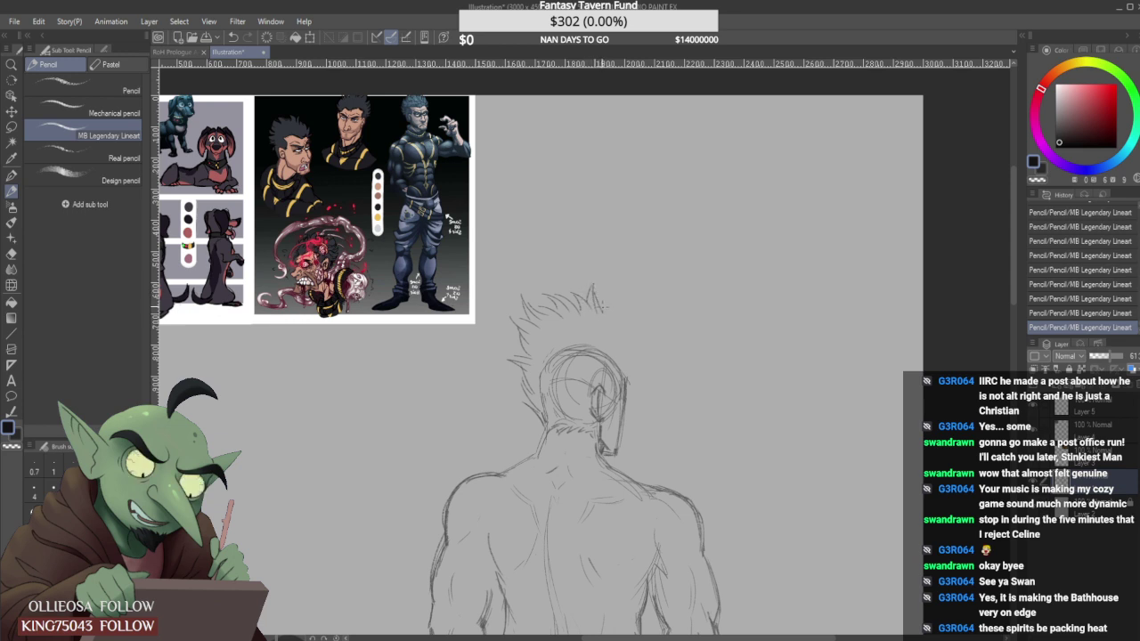
drag(611, 323, 616, 301)
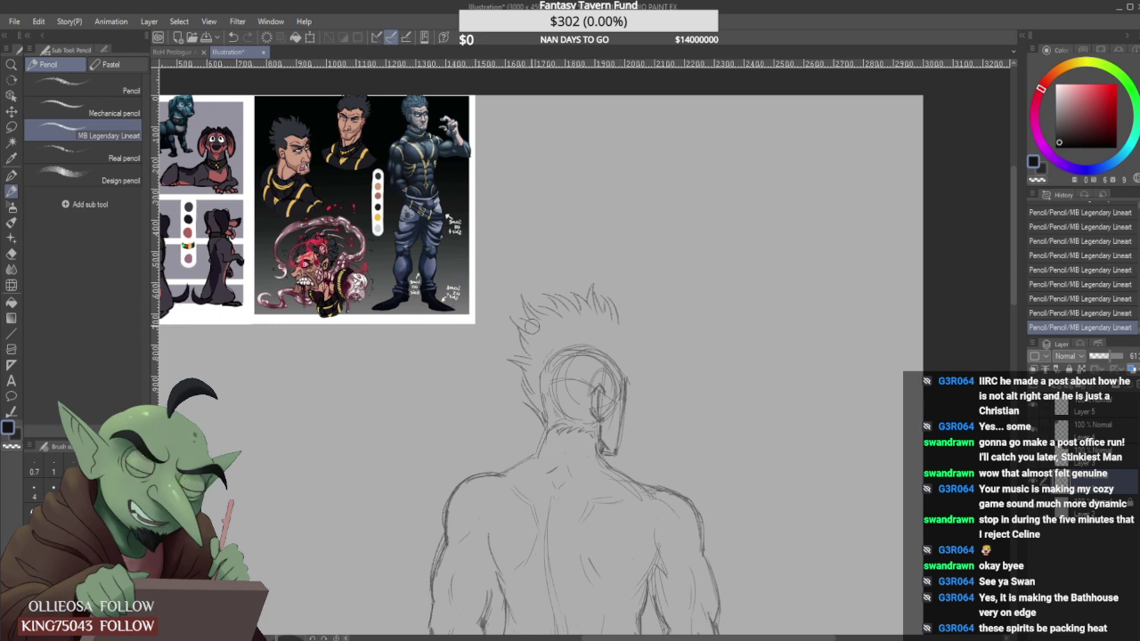
mouse_move(525, 313)
mouse_down()
mouse_move(514, 320)
mouse_move(532, 326)
mouse_move(541, 309)
mouse_up()
drag(619, 324, 636, 342)
drag(631, 326, 638, 350)
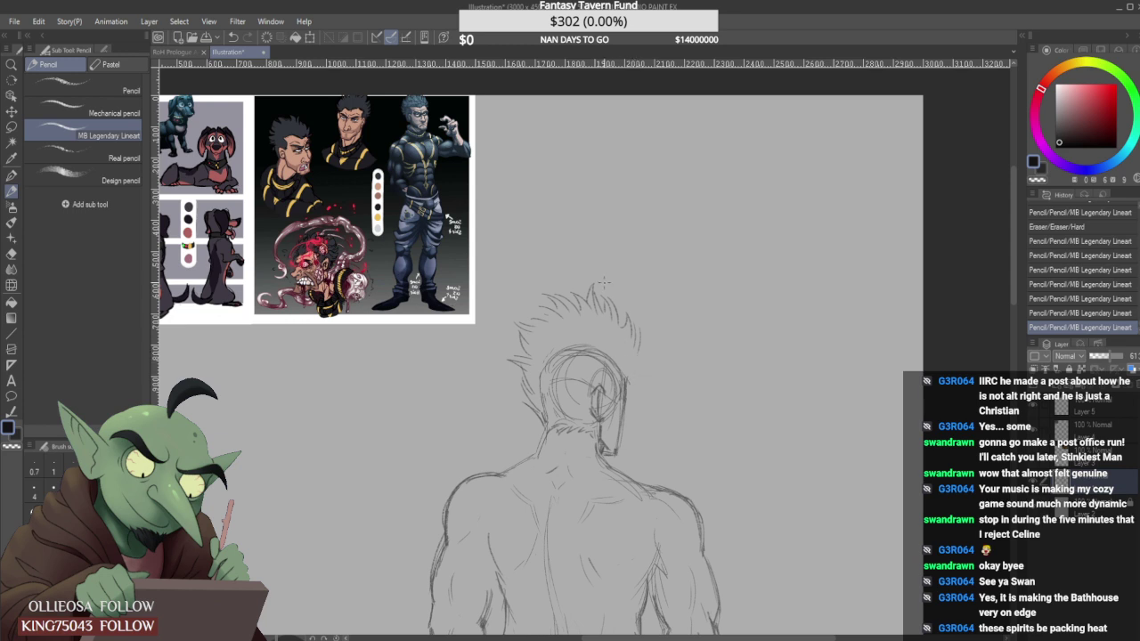
drag(602, 388, 601, 417)
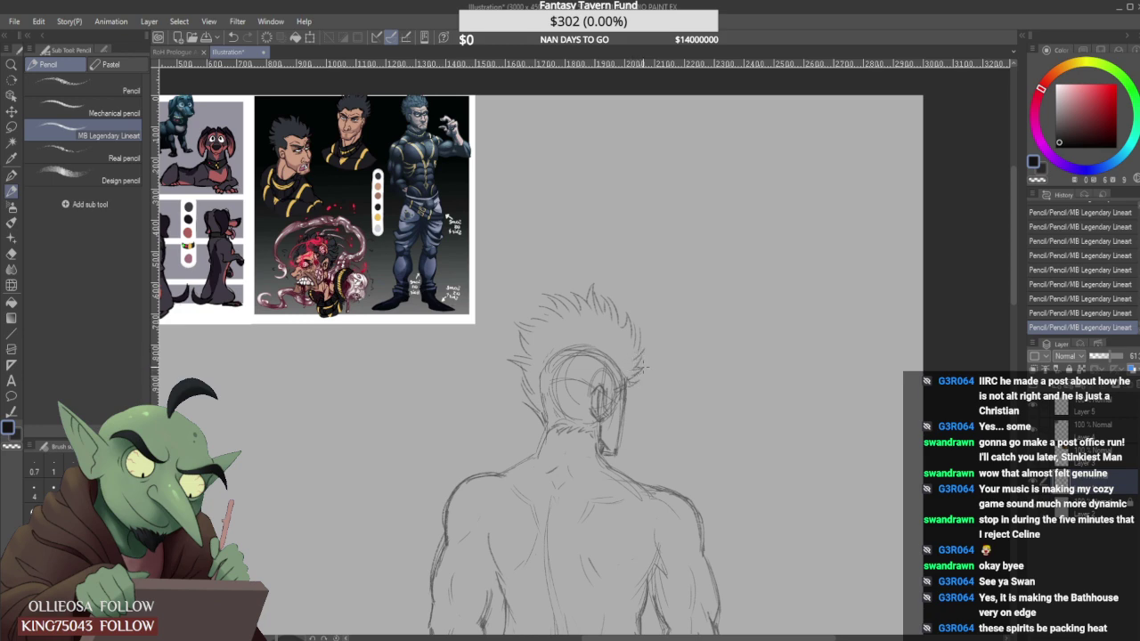
Lasso the spiky hair above the skull, scale it down slightly, move it closer to the head and deselect.
scroll(525, 336, down, 2)
key(ctrl+plus)
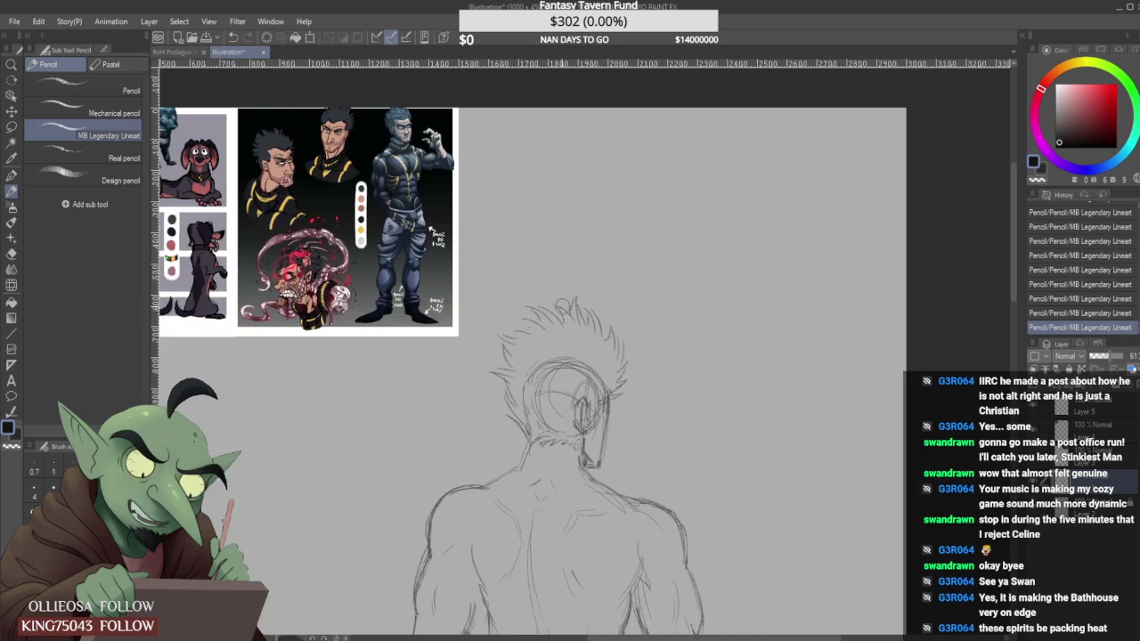
key(m)
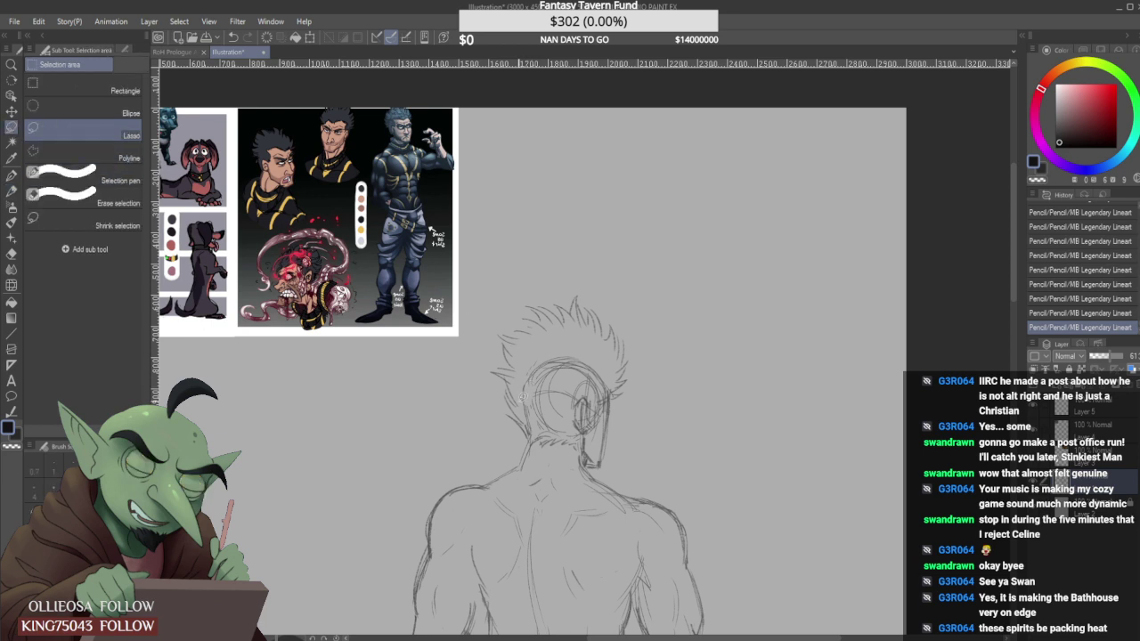
mouse_move(524, 408)
mouse_down()
mouse_move(459, 367)
mouse_move(631, 275)
mouse_move(656, 377)
mouse_move(550, 348)
mouse_move(521, 392)
mouse_up()
drag(552, 356, 537, 381)
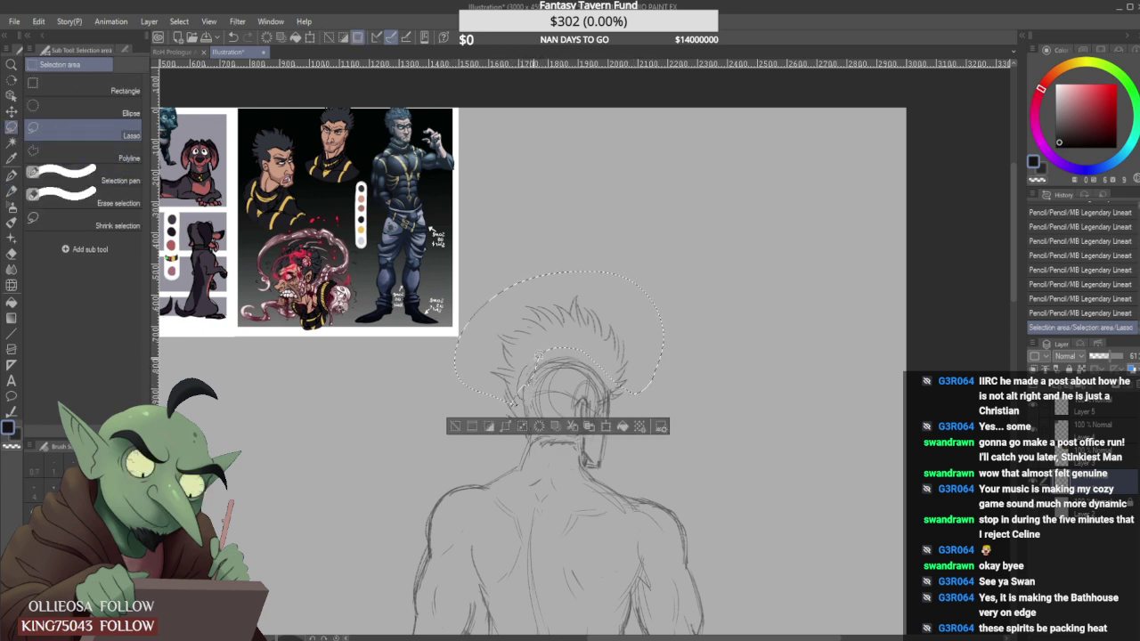
key(ctrl+t)
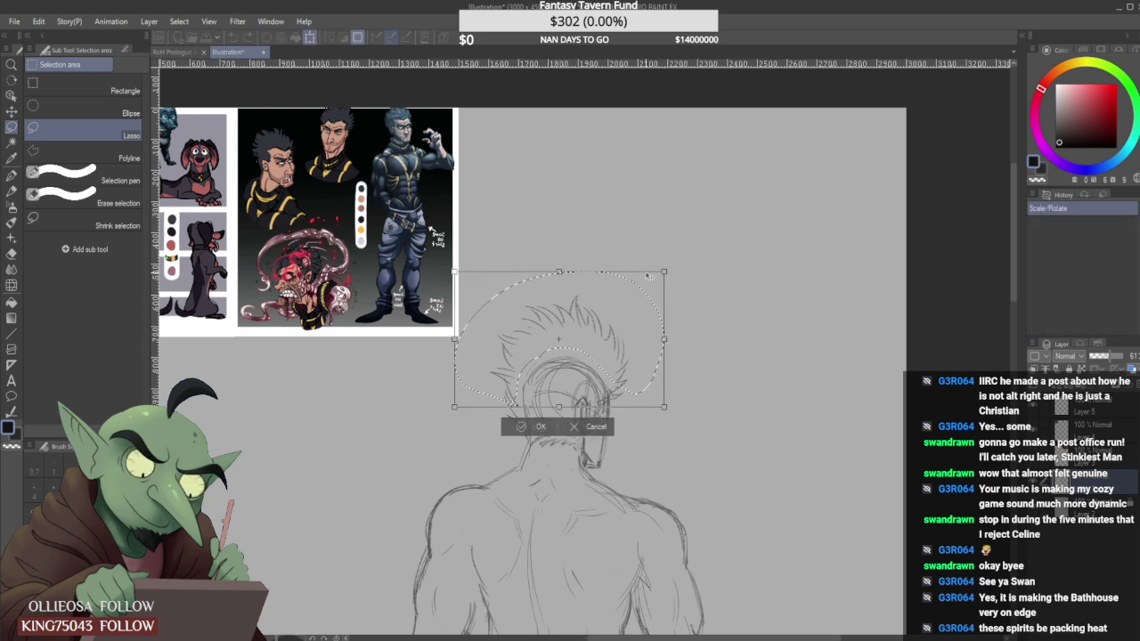
drag(665, 271, 651, 279)
drag(620, 316, 624, 322)
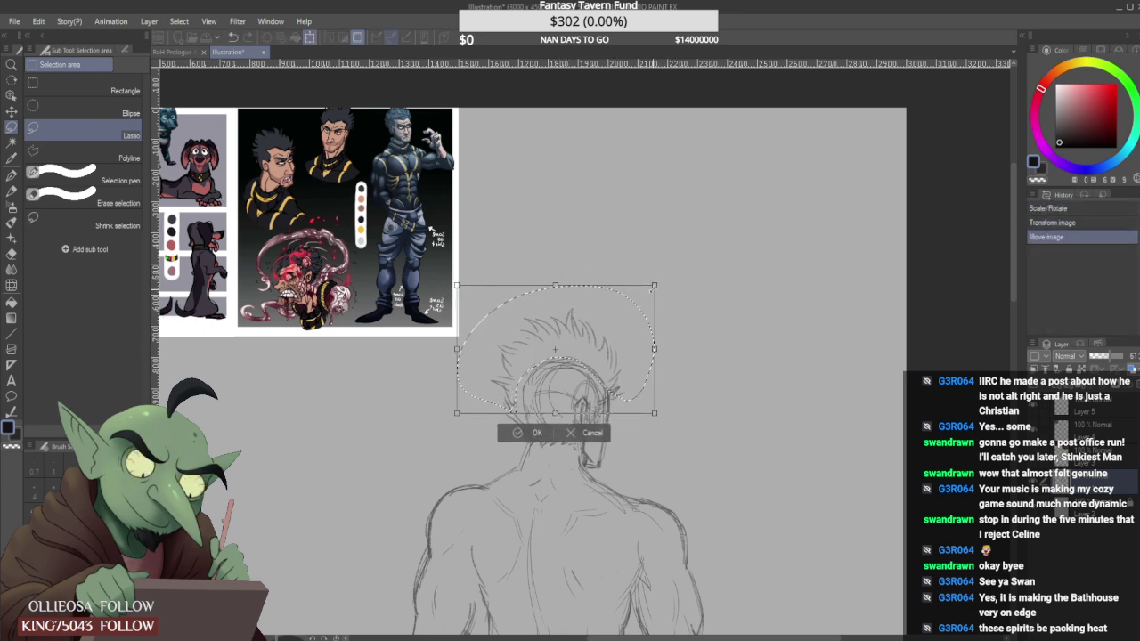
drag(654, 286, 641, 297)
drag(611, 332, 618, 330)
click(529, 434)
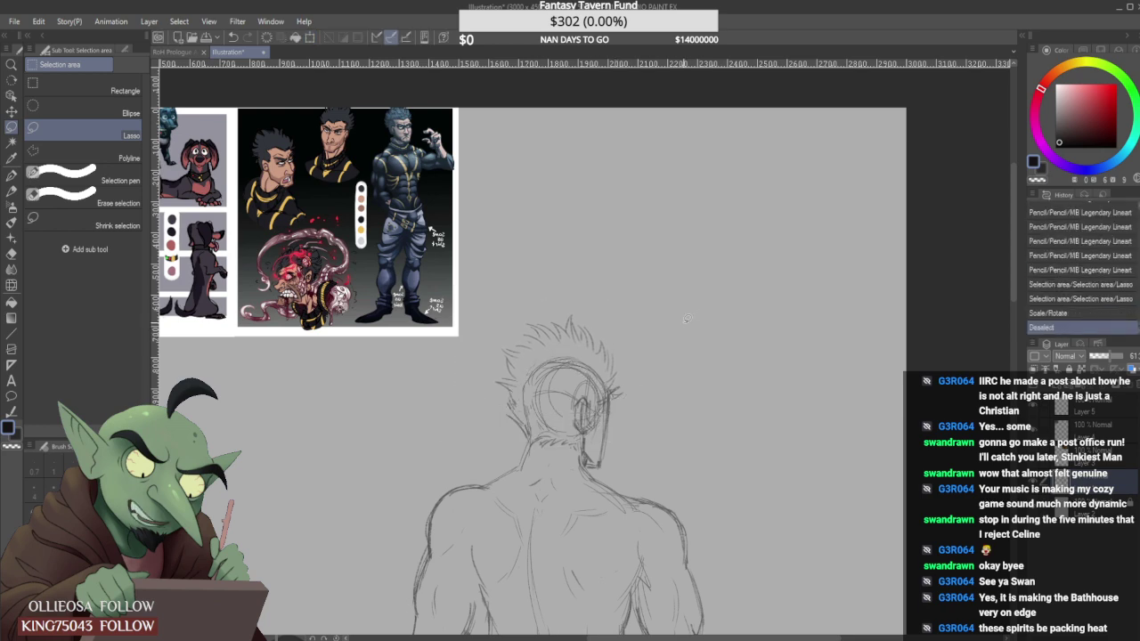
Redraw the left trapezius line with darker strokes from the top of the shoulder up to the neck.
scroll(638, 330, down, 2)
scroll(638, 331, down, 3)
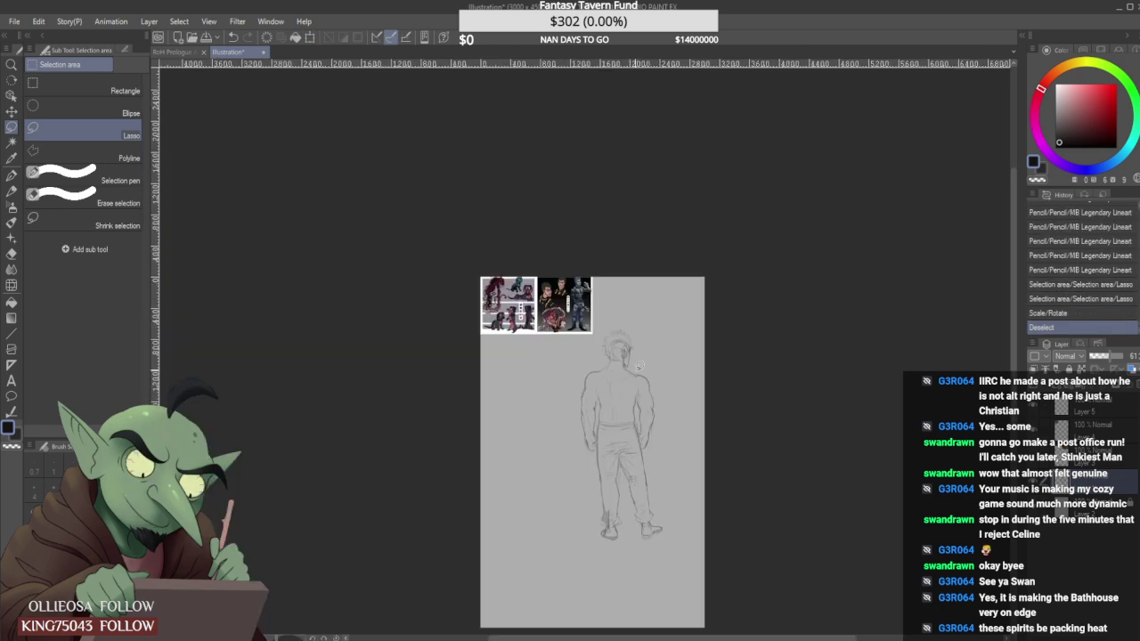
scroll(642, 365, up, 3)
key(p)
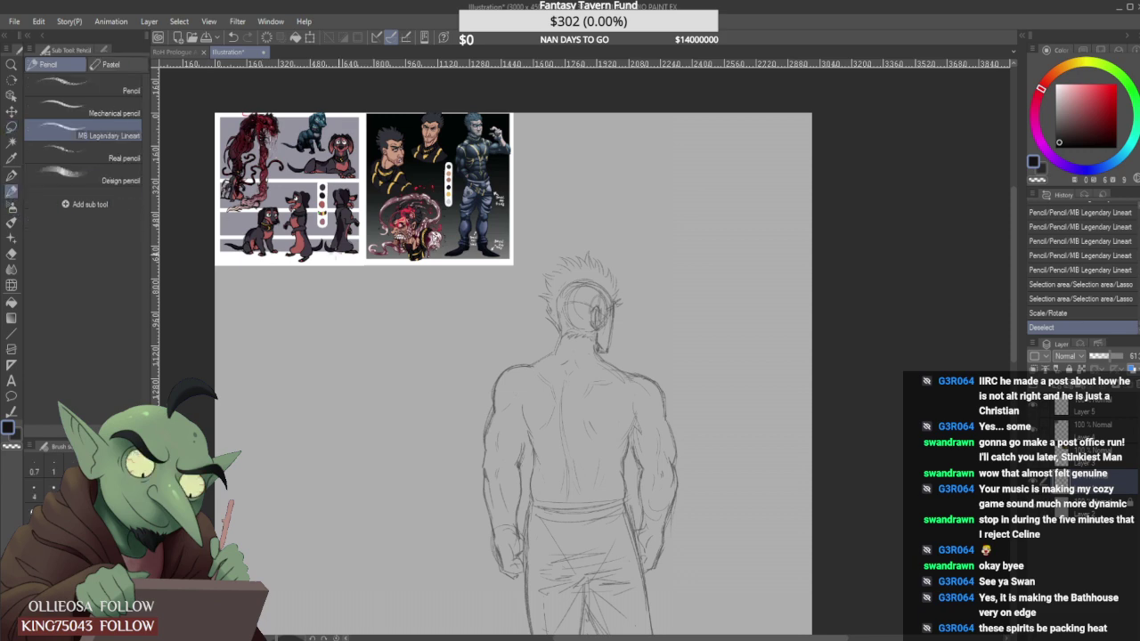
scroll(547, 340, up, 4)
mouse_move(499, 390)
mouse_down()
mouse_move(575, 348)
mouse_move(504, 383)
mouse_up()
drag(502, 383, 570, 344)
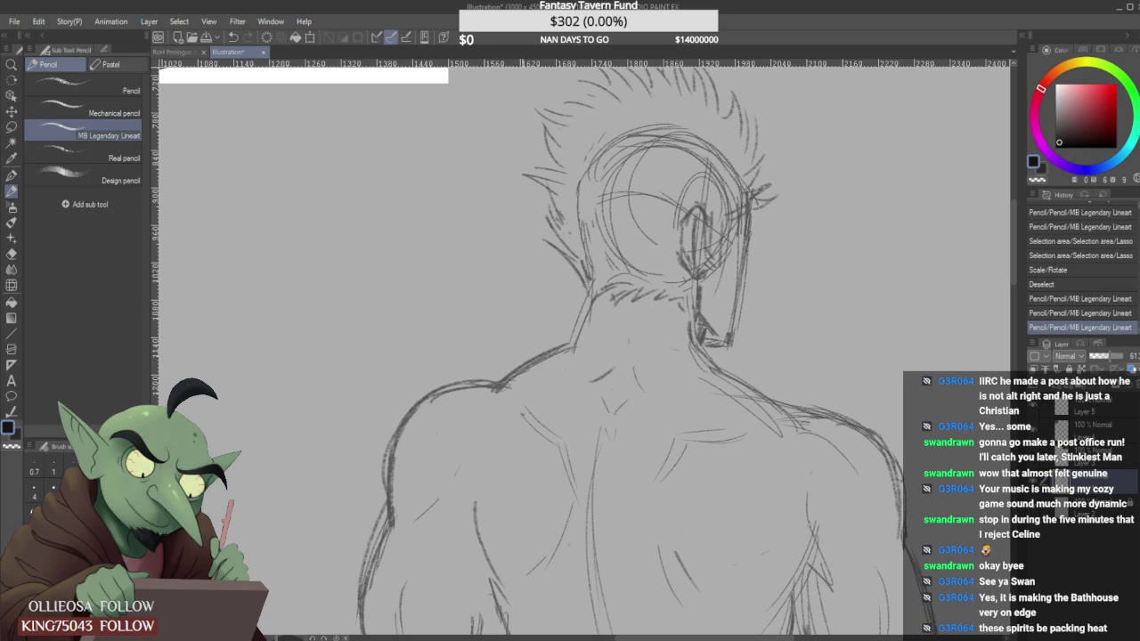
scroll(556, 374, down, 7)
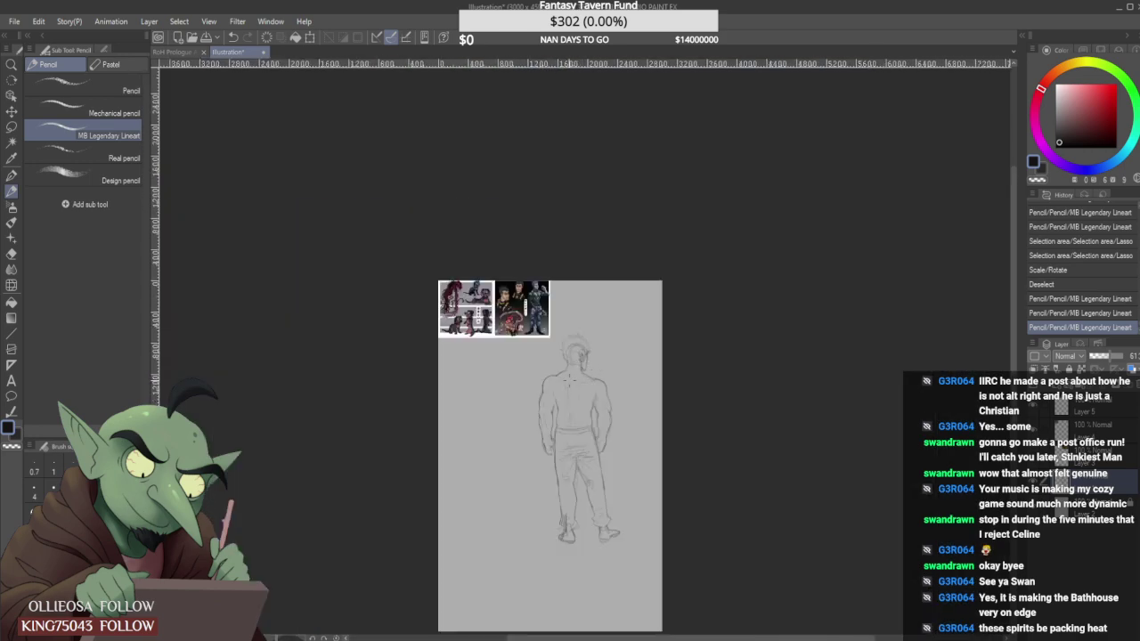
Clean up and redraw the right trapezius slope and the rounded contour of the right shoulder.
scroll(554, 375, up, 7)
scroll(591, 354, down, 2)
mouse_move(681, 335)
mouse_down()
mouse_move(686, 358)
mouse_move(681, 347)
mouse_up()
mouse_move(680, 340)
mouse_down()
mouse_move(691, 357)
mouse_move(757, 383)
mouse_move(784, 429)
mouse_up()
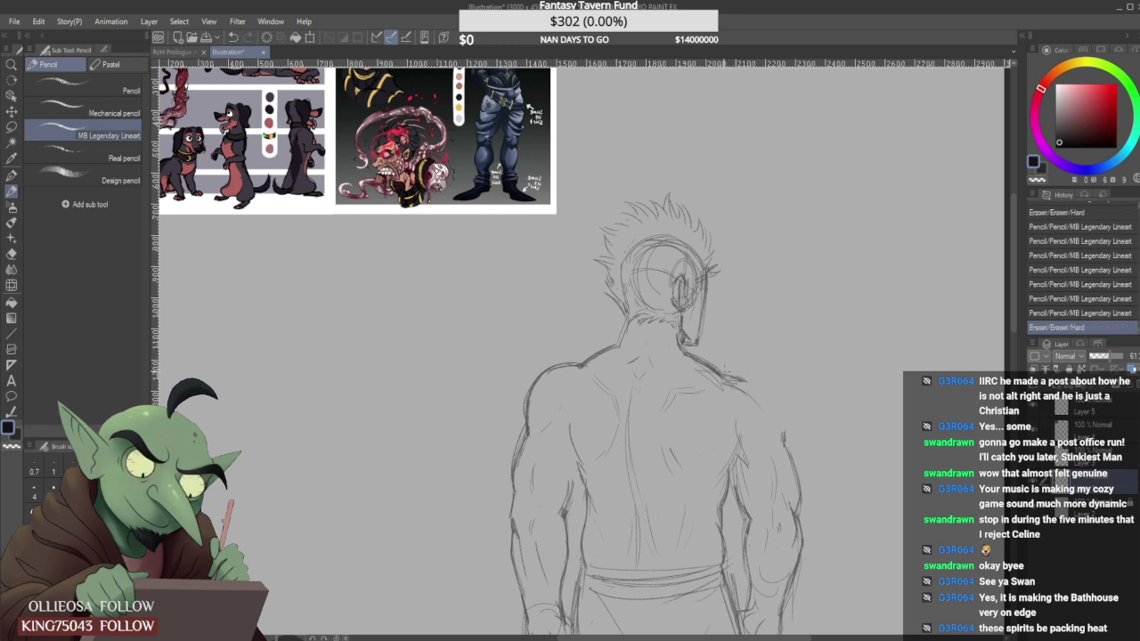
mouse_move(724, 370)
mouse_down()
mouse_move(767, 405)
mouse_move(749, 379)
mouse_move(771, 436)
mouse_move(739, 422)
mouse_move(742, 455)
mouse_up()
mouse_move(768, 397)
mouse_down()
mouse_move(786, 454)
mouse_move(792, 445)
mouse_move(784, 478)
mouse_up()
mouse_move(787, 441)
mouse_down()
mouse_move(799, 527)
mouse_move(793, 465)
mouse_move(794, 484)
mouse_up()
scroll(782, 485, down, 4)
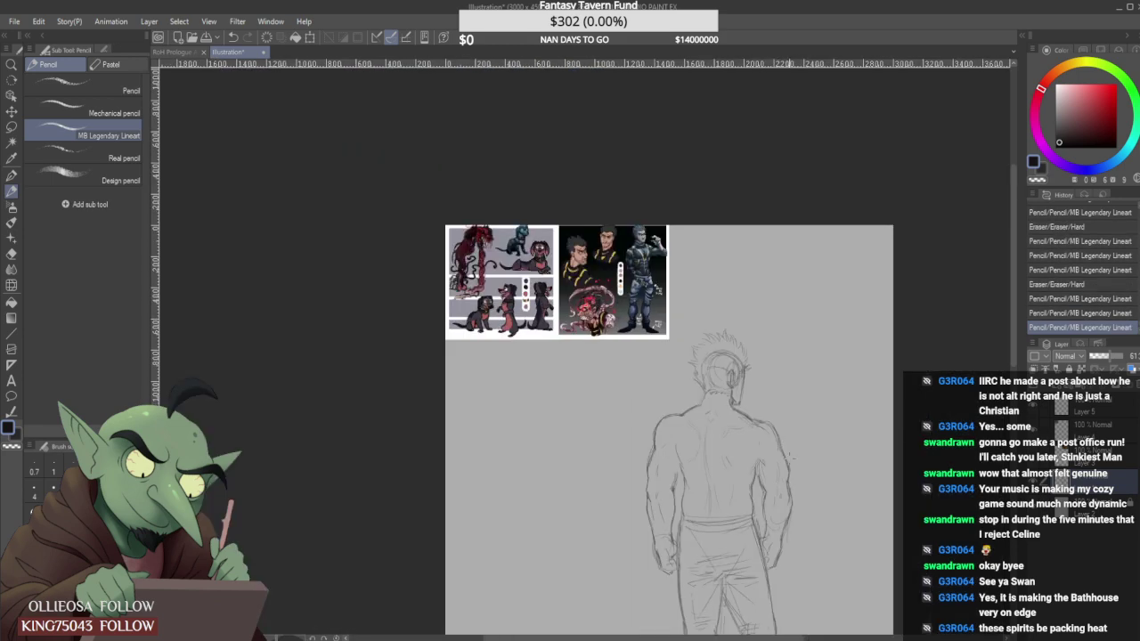
Erase and redraw the outer contour of the right arm around the elbow.
scroll(784, 495, up, 2)
scroll(789, 488, up, 3)
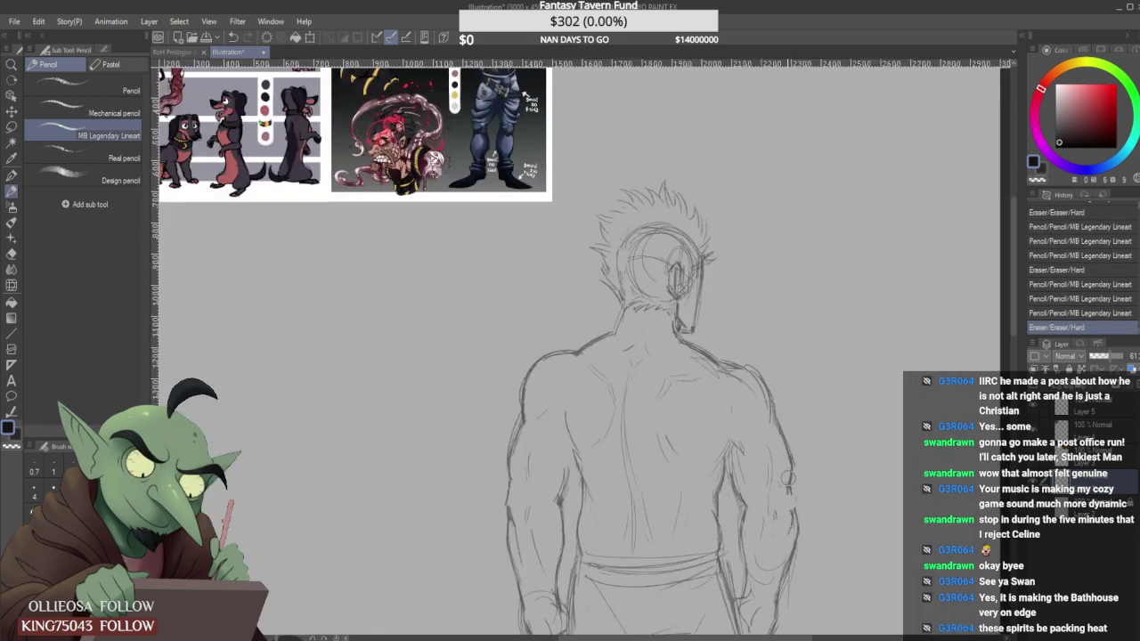
mouse_move(791, 489)
mouse_down()
mouse_move(796, 512)
mouse_move(780, 538)
mouse_up()
scroll(789, 484, down, 3)
scroll(789, 487, up, 2)
scroll(789, 484, up, 1)
scroll(784, 534, down, 4)
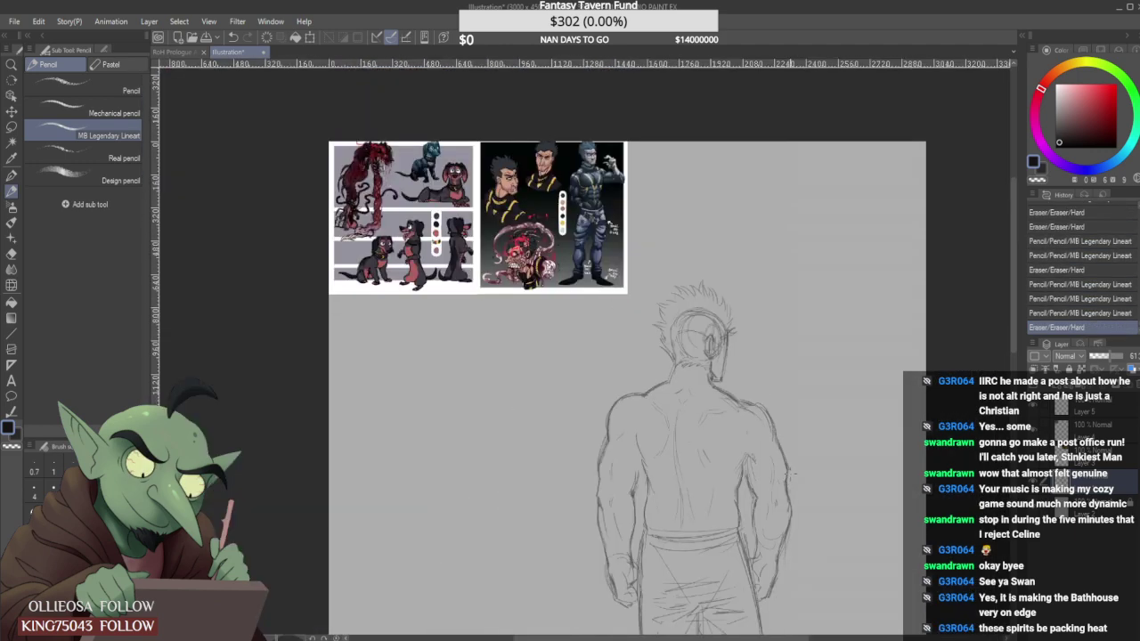
Rework the right forearm below the elbow, erasing stray lines and adding short muscle strokes.
scroll(788, 499, up, 5)
mouse_move(792, 491)
mouse_down()
mouse_move(796, 517)
mouse_move(749, 526)
mouse_up()
scroll(789, 521, down, 2)
drag(757, 525, 747, 554)
scroll(749, 538, down, 1)
mouse_move(758, 510)
mouse_down()
mouse_move(762, 523)
mouse_move(769, 515)
mouse_move(758, 528)
mouse_move(770, 511)
mouse_move(756, 562)
mouse_up()
scroll(767, 497, down, 1)
scroll(770, 515, up, 2)
scroll(772, 510, down, 3)
scroll(769, 504, up, 3)
scroll(756, 558, down, 3)
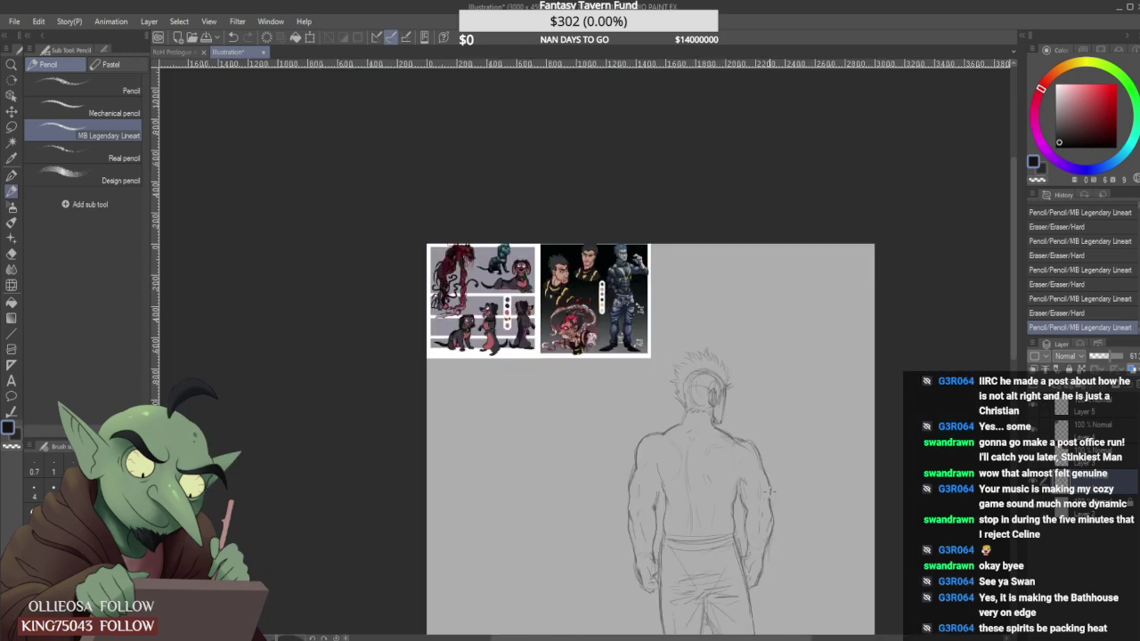
scroll(763, 527, up, 3)
Erase and redraw the outer edge of the right forearm down toward the wrist.
drag(769, 521, 773, 563)
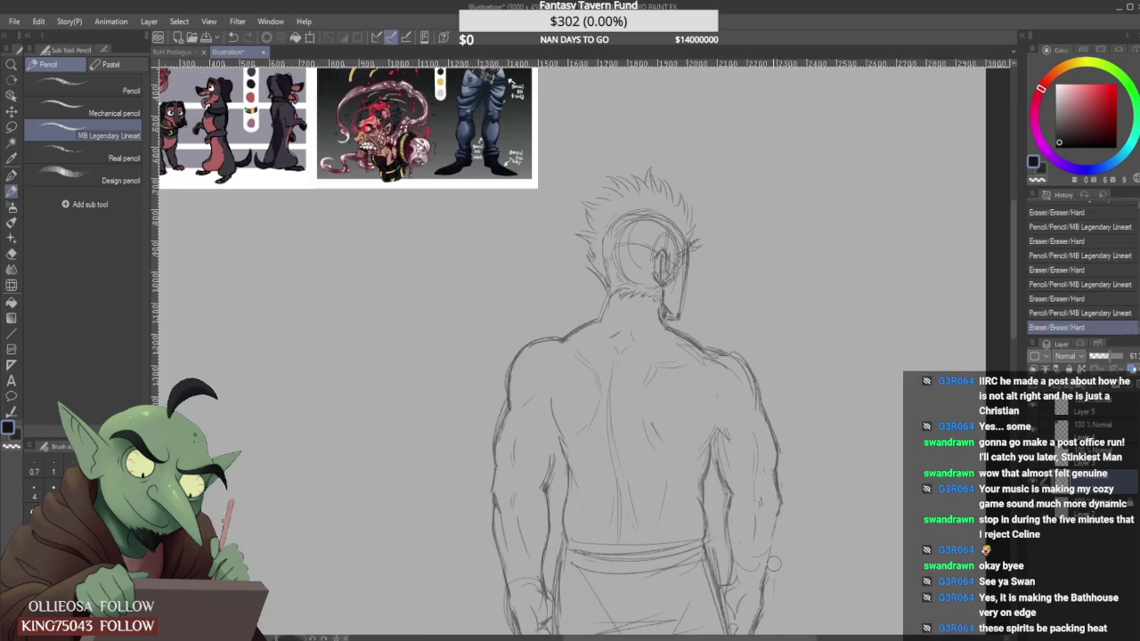
mouse_move(782, 520)
mouse_down()
mouse_move(756, 582)
mouse_move(765, 583)
mouse_move(762, 609)
mouse_up()
drag(771, 565, 763, 602)
scroll(541, 392, down, 1)
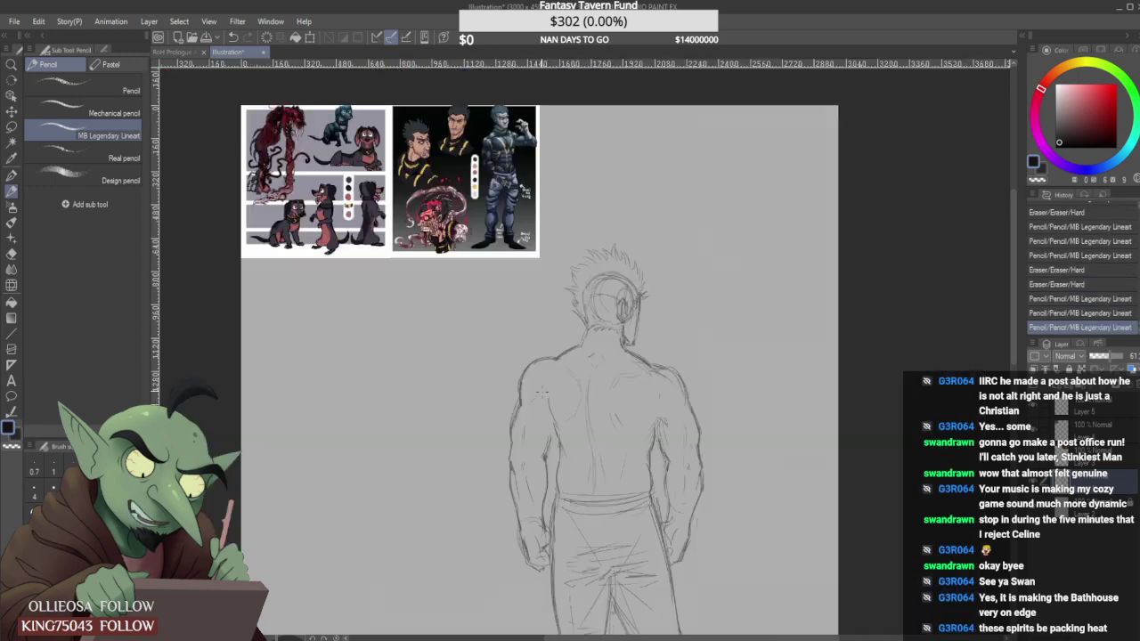
scroll(541, 390, down, 2)
scroll(582, 411, down, 2)
Darken and clean up the left side contour of the torso from the armpit down to the waistband.
scroll(582, 411, up, 6)
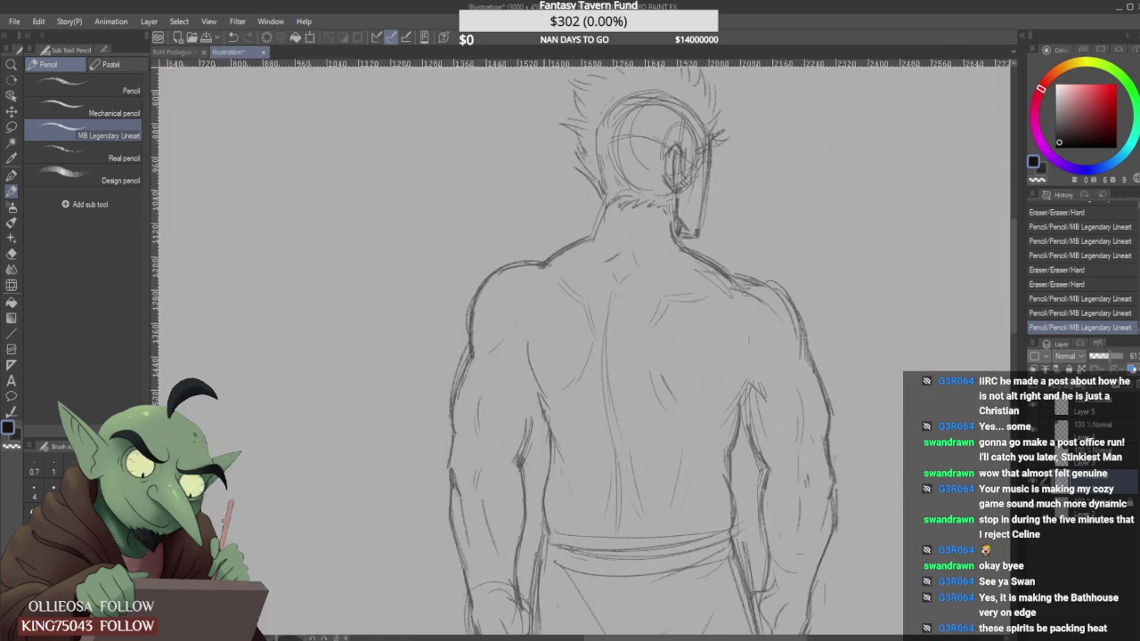
mouse_move(526, 343)
mouse_down()
mouse_move(538, 386)
mouse_move(532, 375)
mouse_up()
mouse_move(556, 413)
mouse_down()
mouse_move(557, 443)
mouse_move(565, 429)
mouse_move(548, 447)
mouse_move(536, 533)
mouse_move(546, 565)
mouse_up()
scroll(565, 470, up, 2)
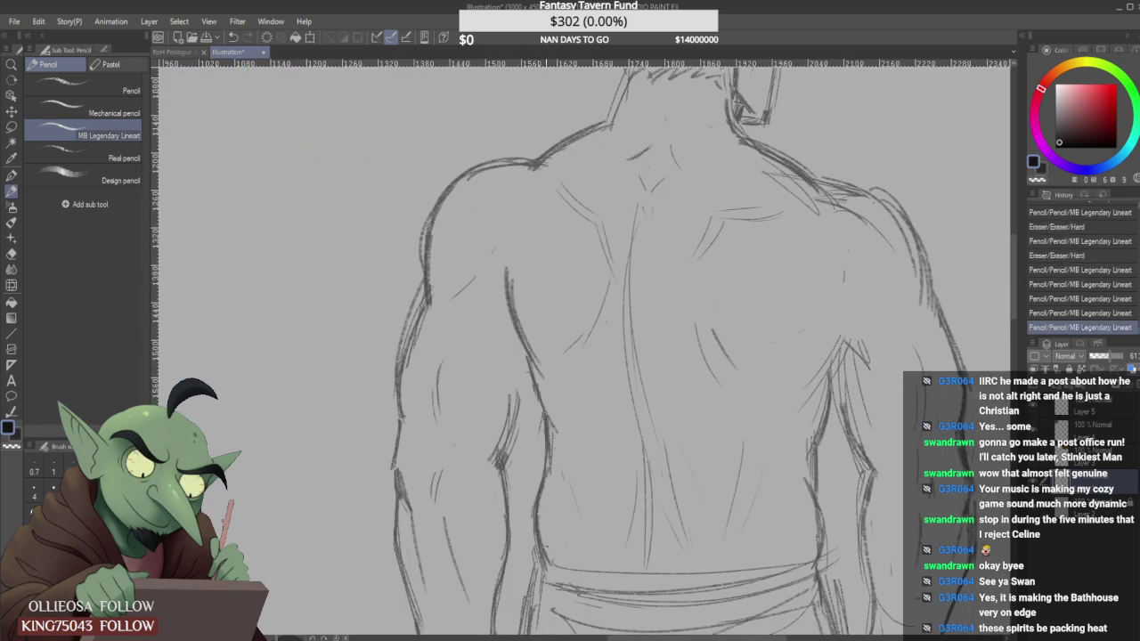
mouse_move(527, 528)
mouse_down()
mouse_move(525, 488)
mouse_move(527, 535)
mouse_move(532, 489)
mouse_move(529, 511)
mouse_up()
drag(545, 418, 550, 452)
mouse_move(540, 506)
mouse_down()
mouse_move(545, 568)
mouse_move(542, 558)
mouse_up()
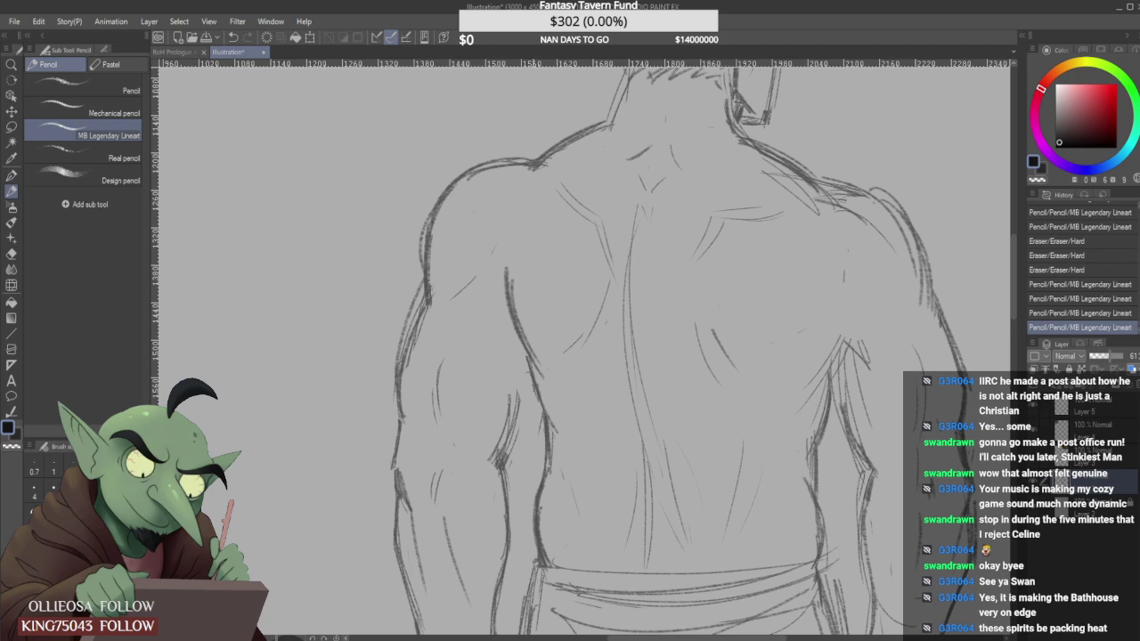
drag(538, 509, 540, 550)
scroll(544, 534, down, 2)
scroll(542, 512, down, 4)
Clean up and darken the left outer edge of the trousers from the waistband down past the hand.
scroll(516, 481, up, 5)
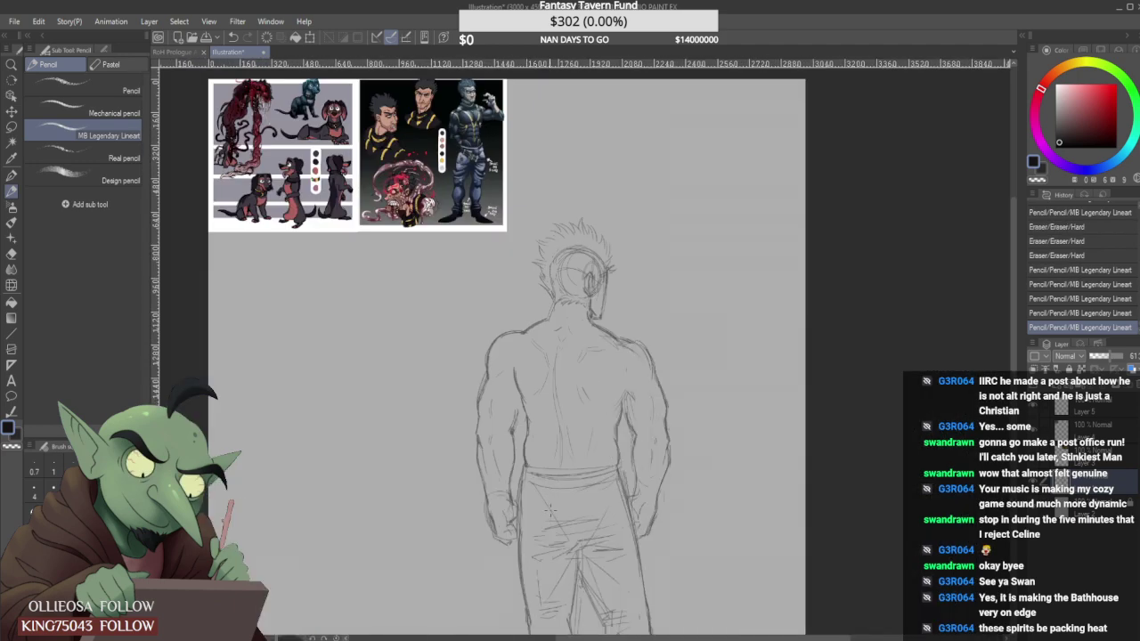
drag(515, 478, 514, 561)
scroll(520, 458, down, 4)
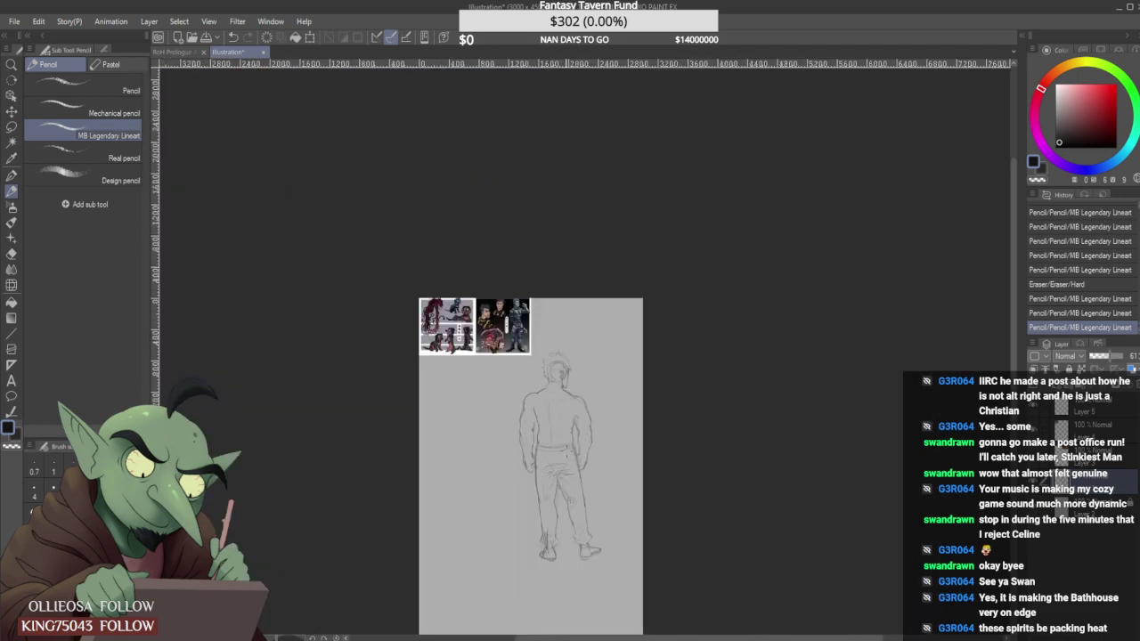
scroll(534, 455, up, 3)
drag(501, 438, 498, 481)
mouse_move(497, 463)
mouse_down()
mouse_move(499, 499)
mouse_move(500, 481)
mouse_move(492, 491)
mouse_up()
Erase the doubled lines on the back of the left hand and redraw its outline from wrist to knuckles.
scroll(504, 475, up, 3)
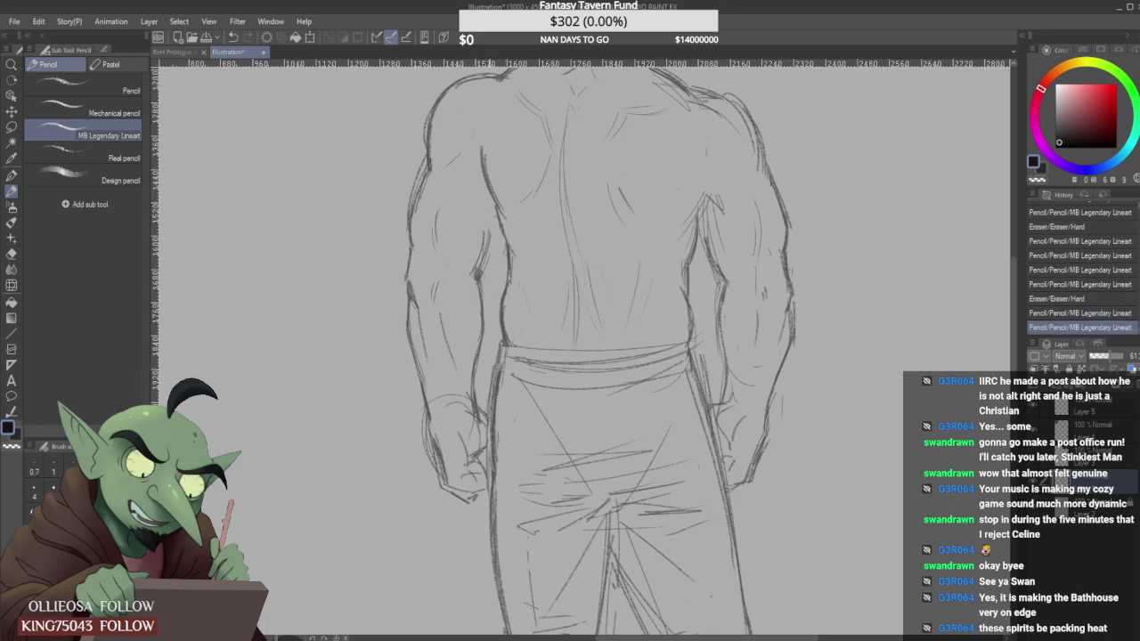
mouse_move(470, 399)
mouse_down()
mouse_move(487, 421)
mouse_move(456, 394)
mouse_move(447, 506)
mouse_up()
scroll(419, 444, up, 2)
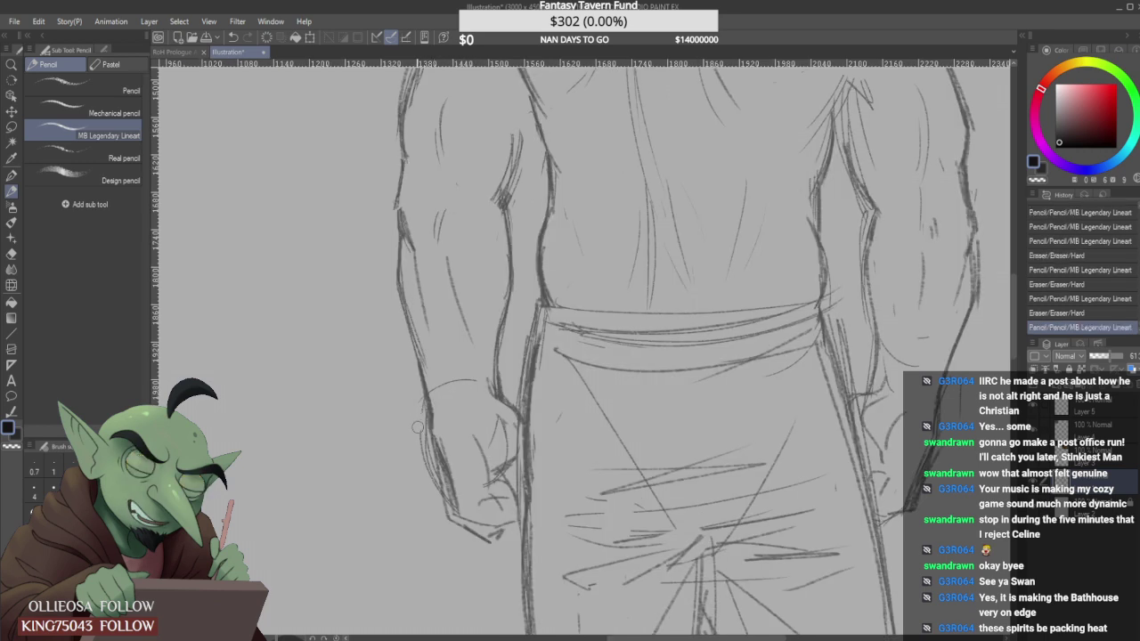
drag(422, 430, 435, 485)
mouse_move(423, 432)
mouse_down()
mouse_move(442, 508)
mouse_move(453, 505)
mouse_move(437, 444)
mouse_up()
drag(431, 431, 454, 509)
mouse_move(438, 463)
mouse_down()
mouse_move(456, 514)
mouse_move(497, 542)
mouse_move(451, 530)
mouse_move(462, 551)
mouse_up()
scroll(443, 484, down, 3)
scroll(455, 476, up, 3)
Touch up the inner lines of the left fist and erase the loose strokes on the left wrist and forearm.
mouse_move(462, 440)
mouse_down()
mouse_move(478, 462)
mouse_move(462, 461)
mouse_up()
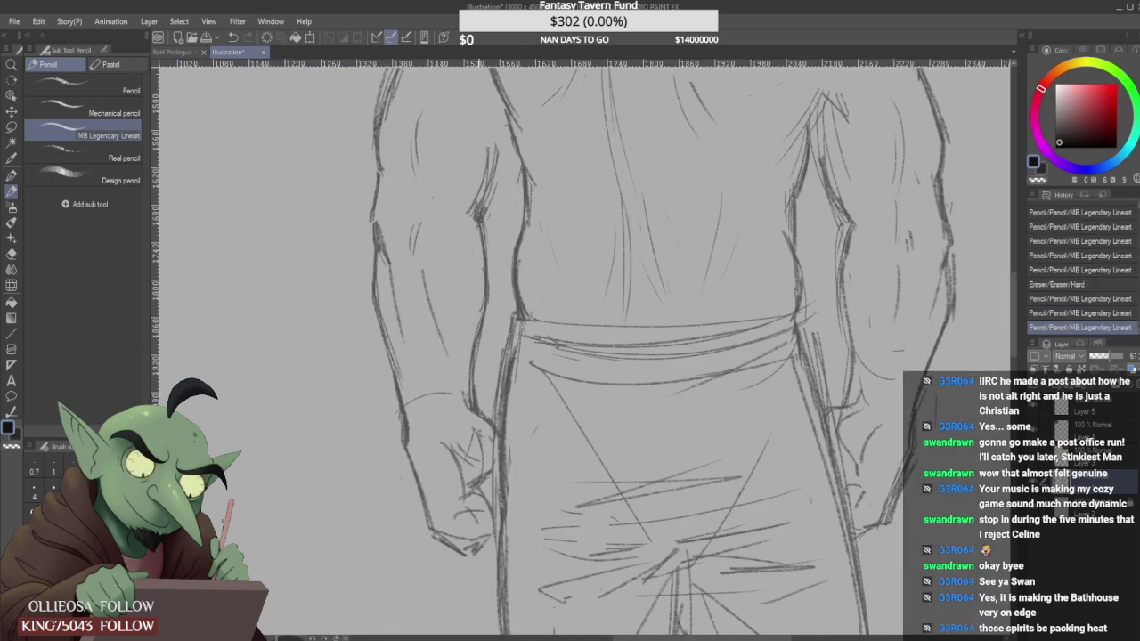
drag(433, 387, 447, 381)
drag(431, 322, 429, 275)
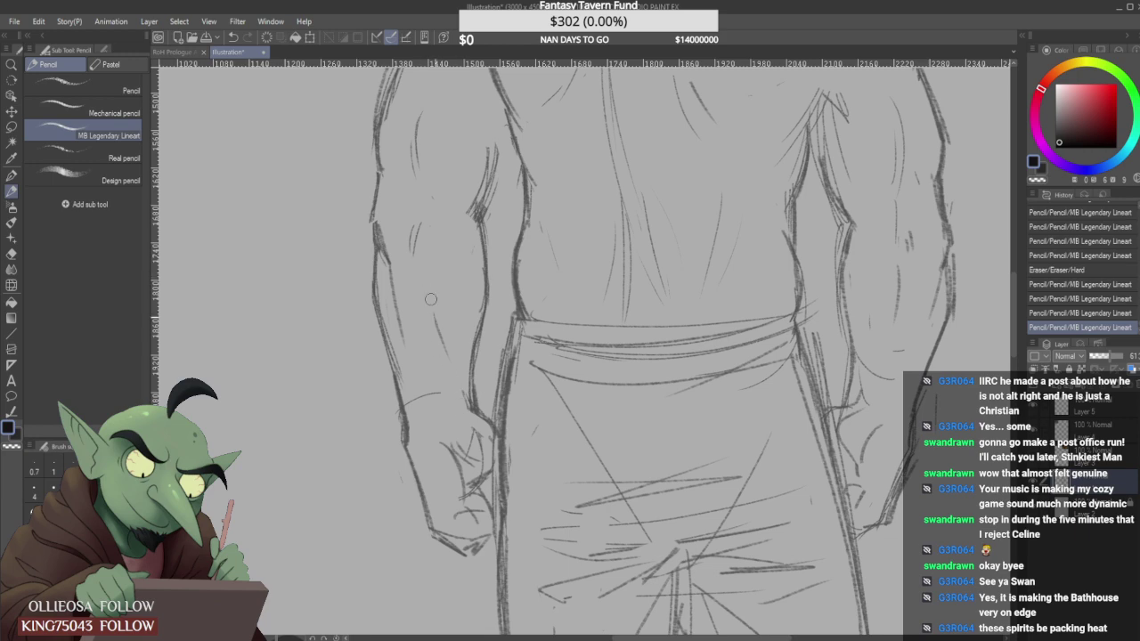
scroll(427, 294, down, 4)
Redraw the short elbow crease strokes on the left arm and clean up the outer contour at the elbow.
scroll(422, 285, up, 5)
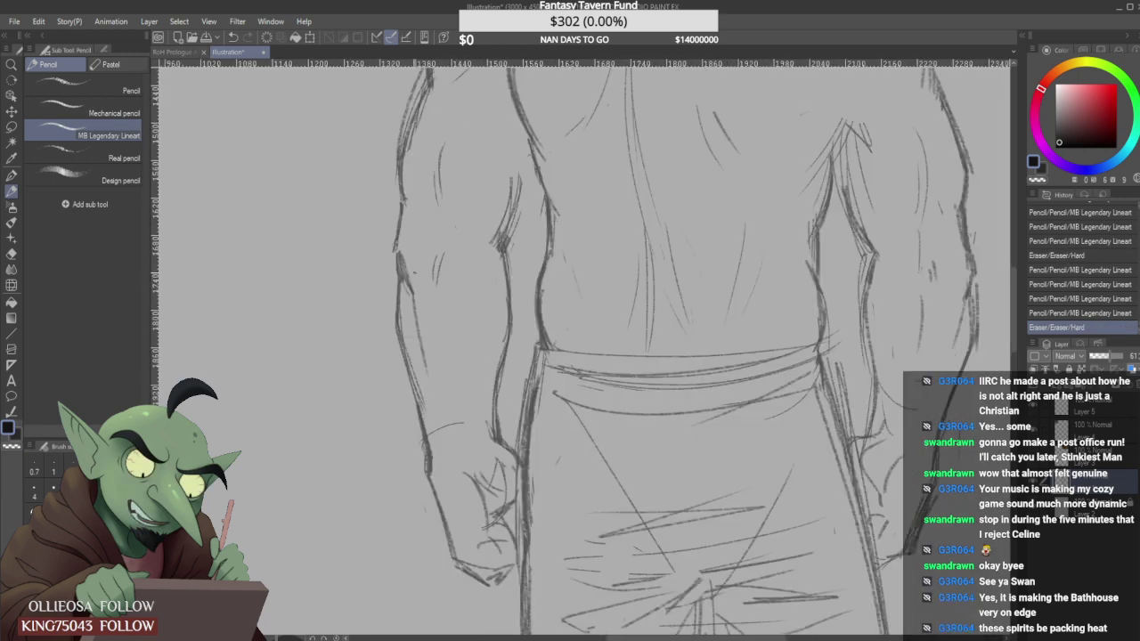
mouse_move(456, 233)
mouse_down()
mouse_move(431, 291)
mouse_move(450, 251)
mouse_up()
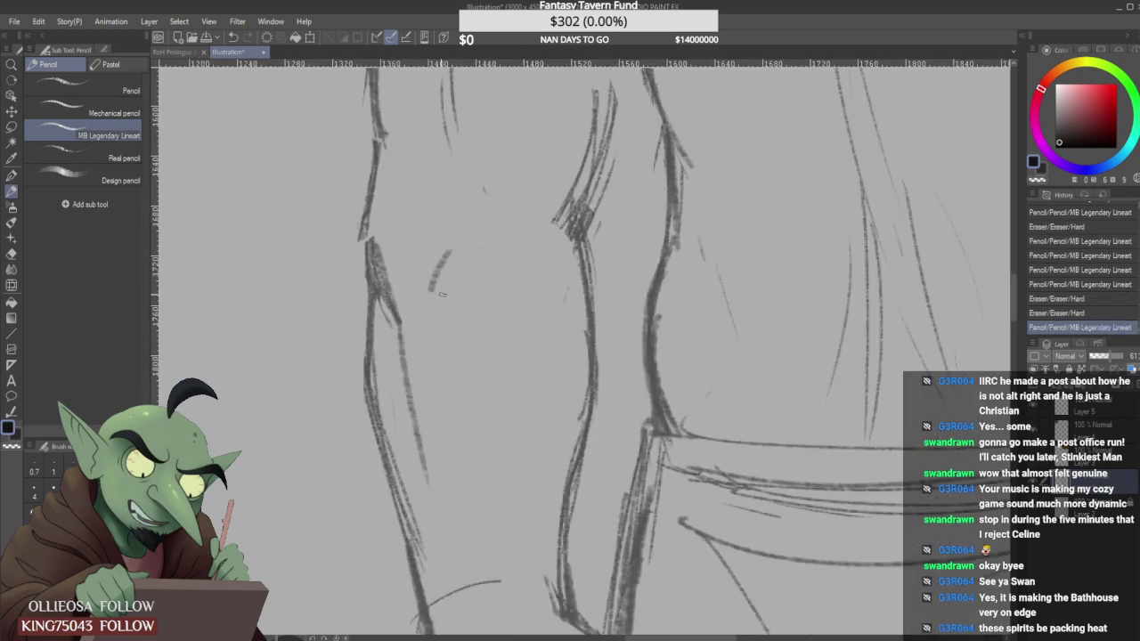
mouse_move(442, 290)
mouse_down()
mouse_move(458, 259)
mouse_move(457, 322)
mouse_up()
scroll(438, 294, down, 1)
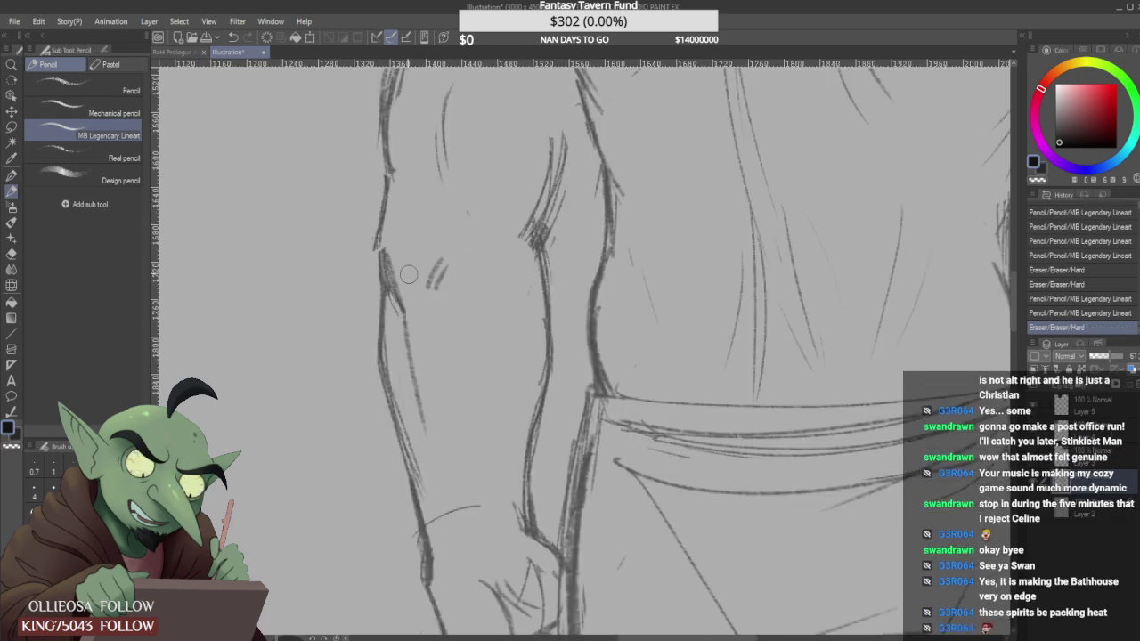
mouse_move(394, 249)
mouse_down()
mouse_move(409, 295)
mouse_move(398, 240)
mouse_move(386, 242)
mouse_move(382, 269)
mouse_up()
scroll(392, 267, down, 1)
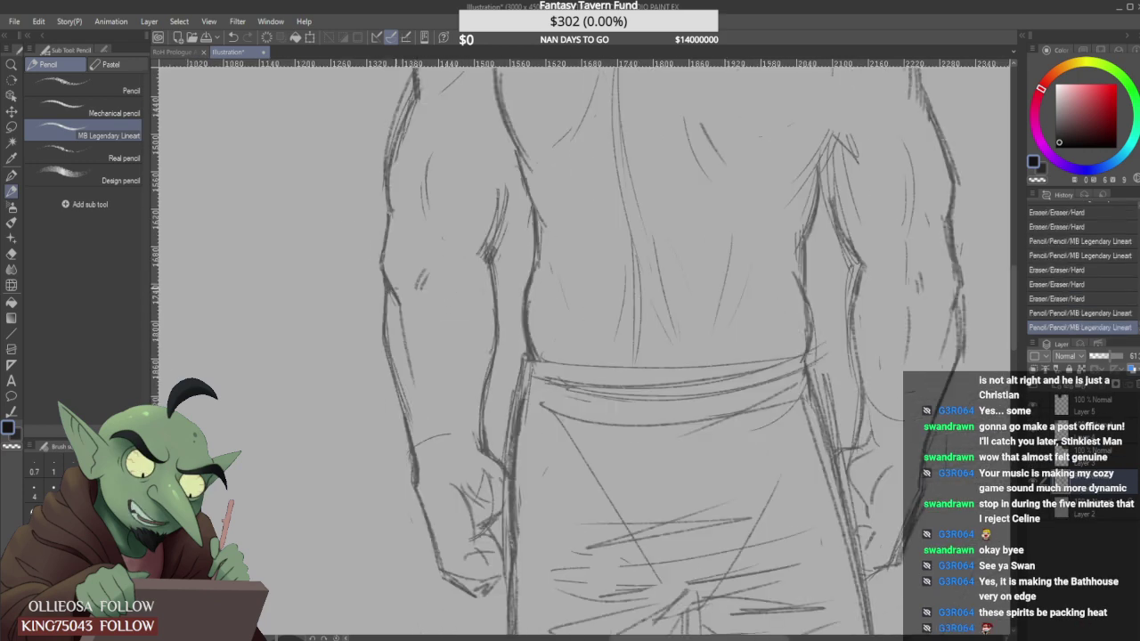
Clean up the outer contour of the left forearm by redrawing its line and erasing the doubled strokes beside it.
drag(410, 337, 413, 353)
drag(414, 360, 415, 375)
drag(388, 294, 410, 376)
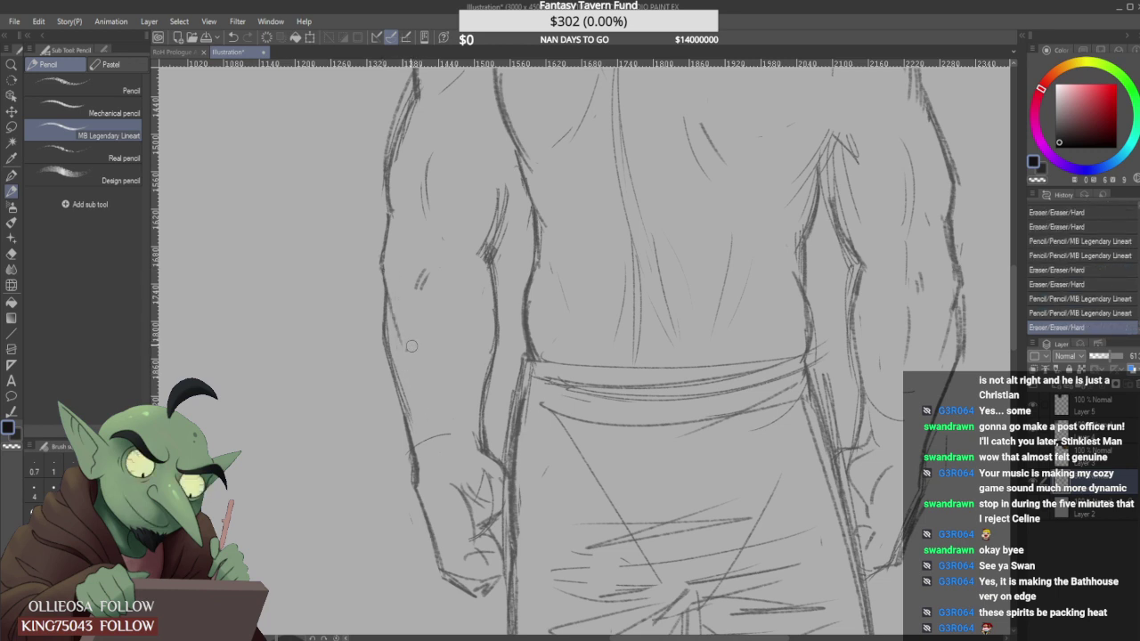
mouse_move(398, 307)
mouse_down()
mouse_move(406, 348)
mouse_move(429, 339)
mouse_up()
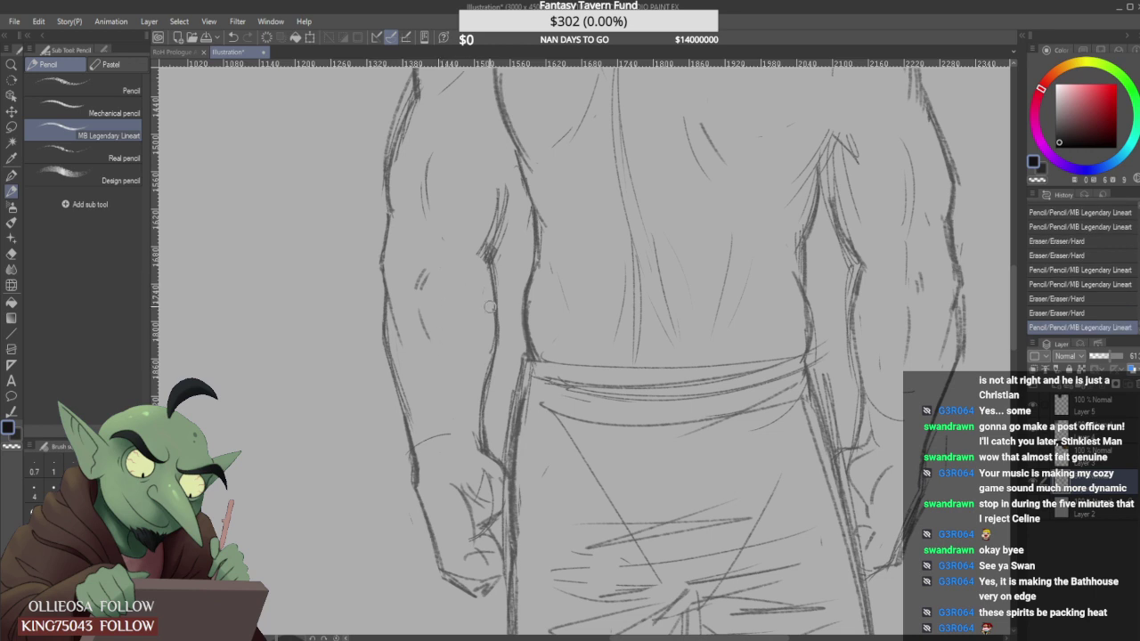
Erase the inner contour of the left forearm and redraw it between the wrist and the elbow.
drag(489, 434, 493, 354)
mouse_move(478, 413)
mouse_down()
mouse_move(482, 438)
mouse_move(480, 420)
mouse_up()
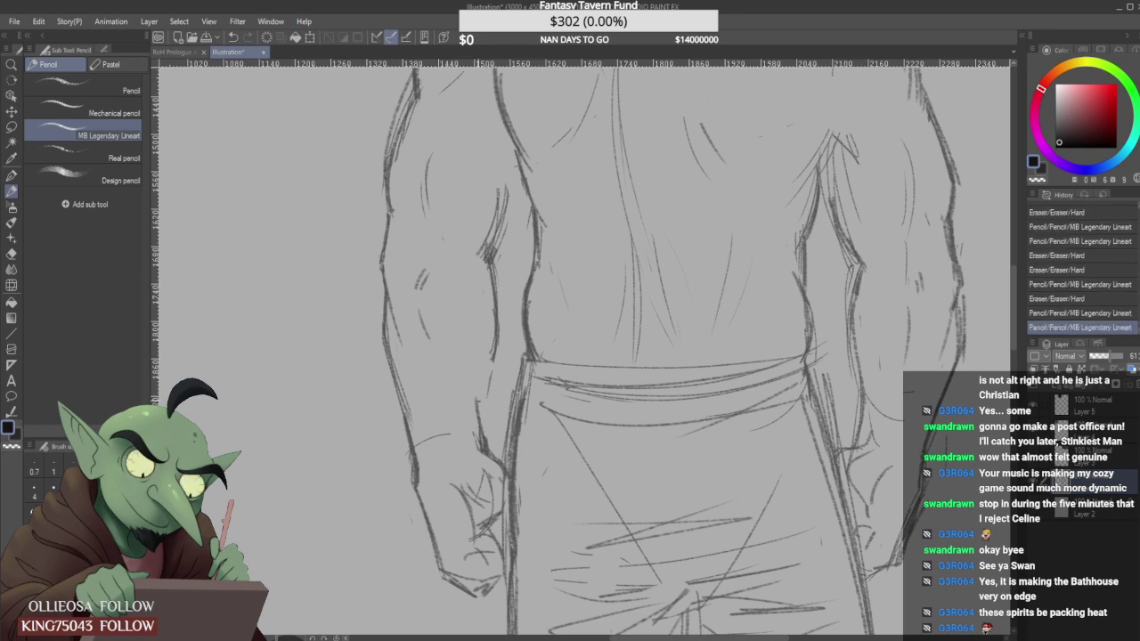
drag(485, 361, 477, 399)
drag(496, 313, 490, 360)
mouse_move(489, 266)
mouse_down()
mouse_move(491, 398)
mouse_move(507, 324)
mouse_up()
Replace the doubled strokes on the left upper arm's inner side with one contour running from the armpit to the elbow.
drag(505, 189, 490, 253)
drag(513, 169, 497, 237)
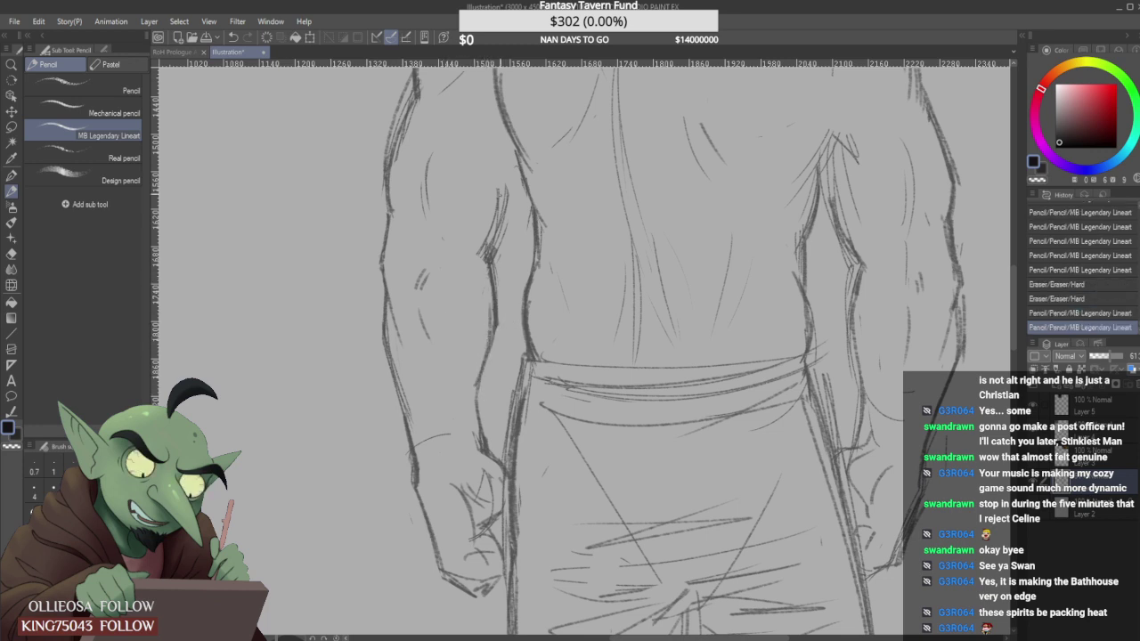
mouse_move(510, 148)
mouse_down()
mouse_move(515, 197)
mouse_move(481, 269)
mouse_move(496, 243)
mouse_up()
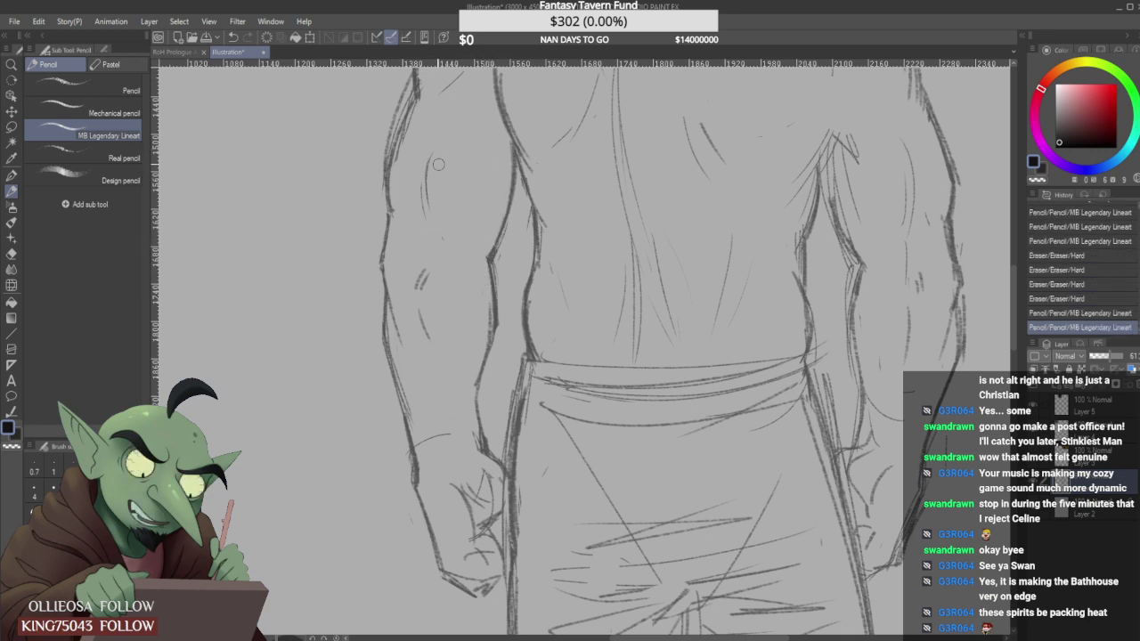
Redraw the muscle line inside the left upper arm slightly higher and refine the arm's outer contour down to the elbow.
drag(431, 159, 425, 210)
mouse_move(432, 134)
mouse_down()
mouse_move(443, 223)
mouse_move(428, 190)
mouse_up()
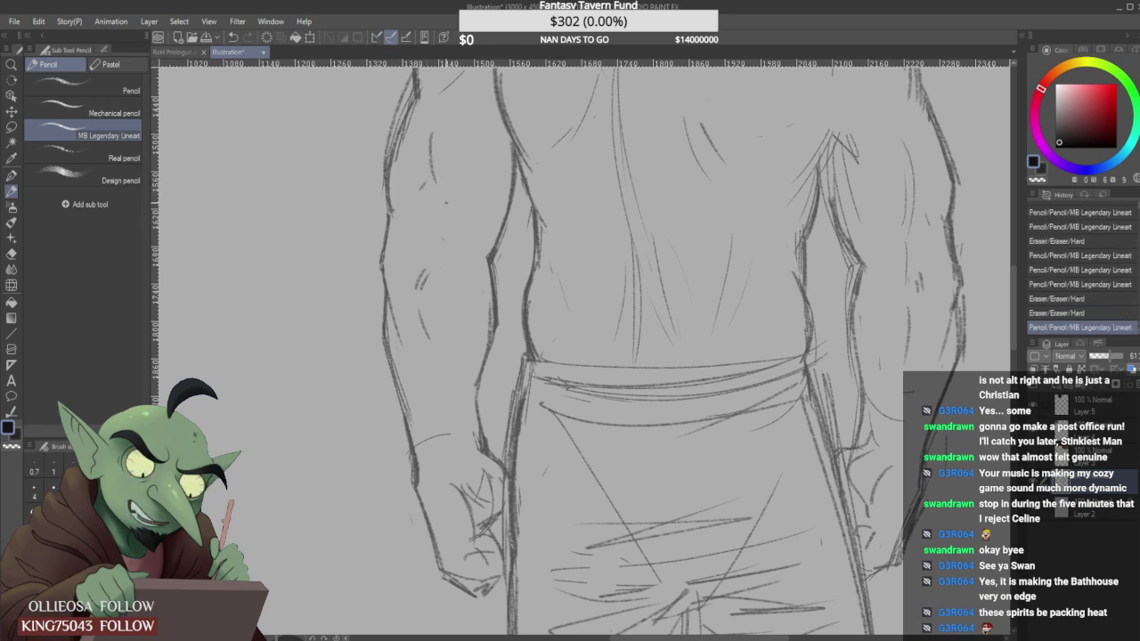
mouse_move(411, 116)
mouse_down()
mouse_move(394, 208)
mouse_move(387, 187)
mouse_move(395, 177)
mouse_move(392, 212)
mouse_up()
scroll(396, 215, down, 4)
scroll(395, 204, up, 2)
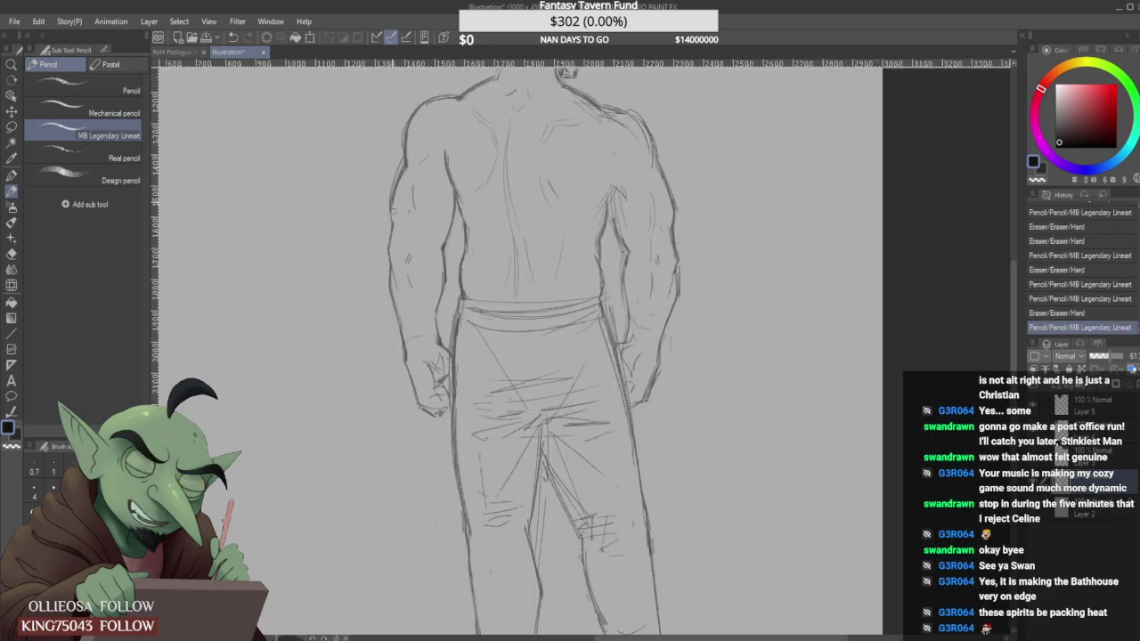
mouse_move(400, 171)
mouse_down()
mouse_move(406, 163)
mouse_move(392, 195)
mouse_move(394, 178)
mouse_up()
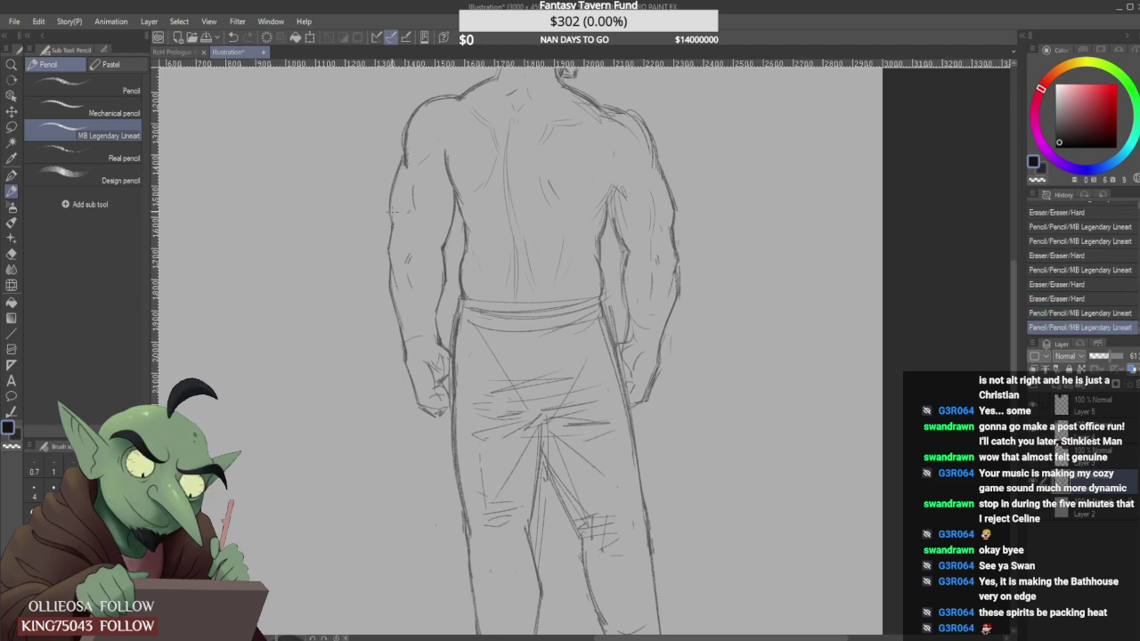
mouse_move(389, 219)
mouse_down()
mouse_move(392, 205)
mouse_move(391, 217)
mouse_up()
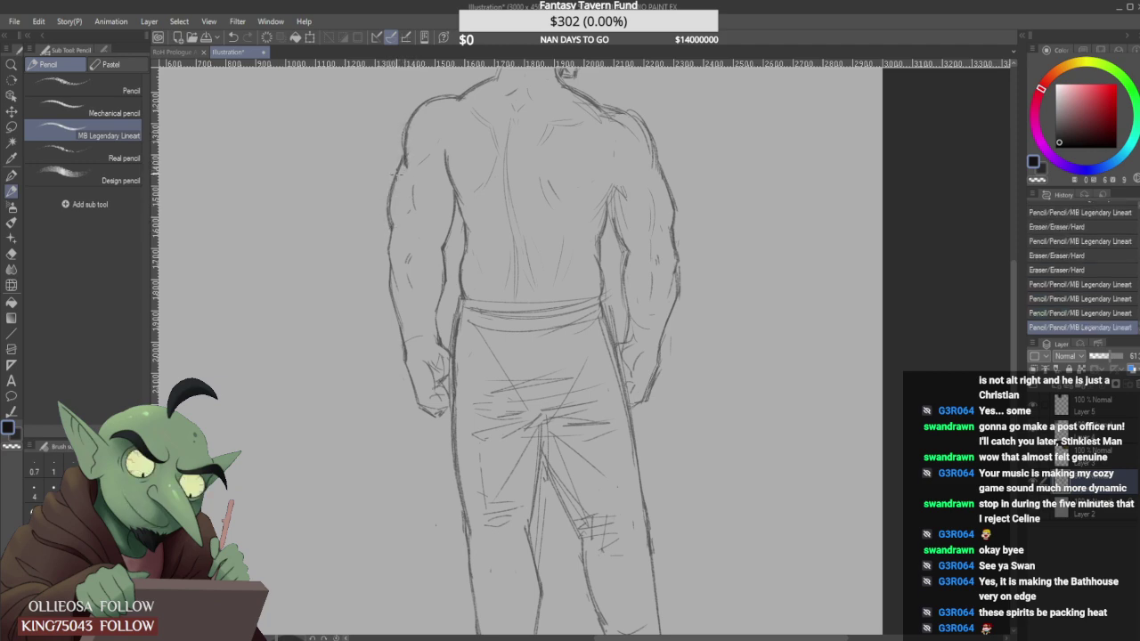
Touch up the inner elbow of the left arm and add a short stroke on the upper arm above it.
scroll(397, 180, down, 2)
scroll(421, 217, up, 3)
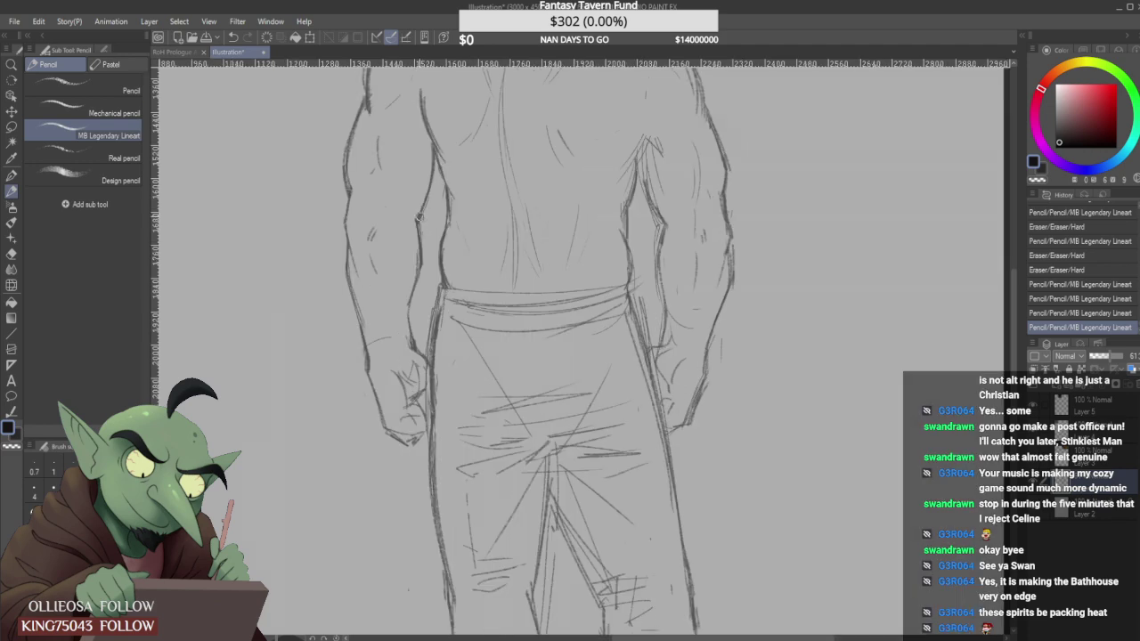
mouse_move(418, 218)
mouse_down()
mouse_move(431, 181)
mouse_move(419, 219)
mouse_up()
mouse_move(417, 221)
mouse_down()
mouse_move(426, 202)
mouse_move(421, 214)
mouse_up()
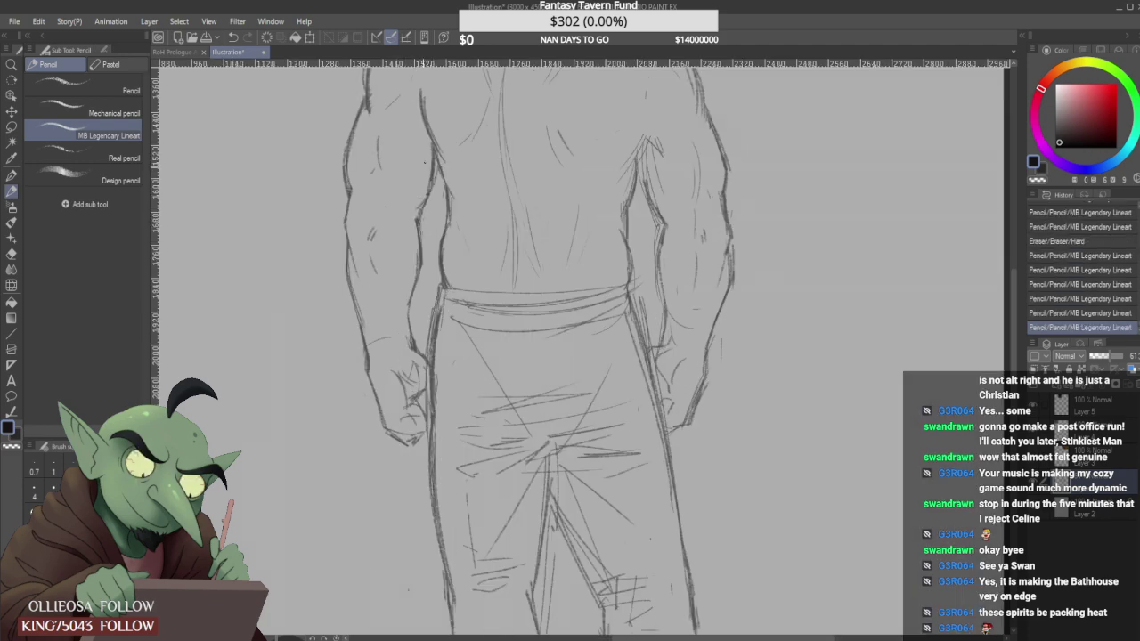
drag(425, 163, 420, 176)
Examine the whole figure's proportions, comparing the arms with the torso and legs.
scroll(420, 177, down, 3)
scroll(406, 181, up, 1)
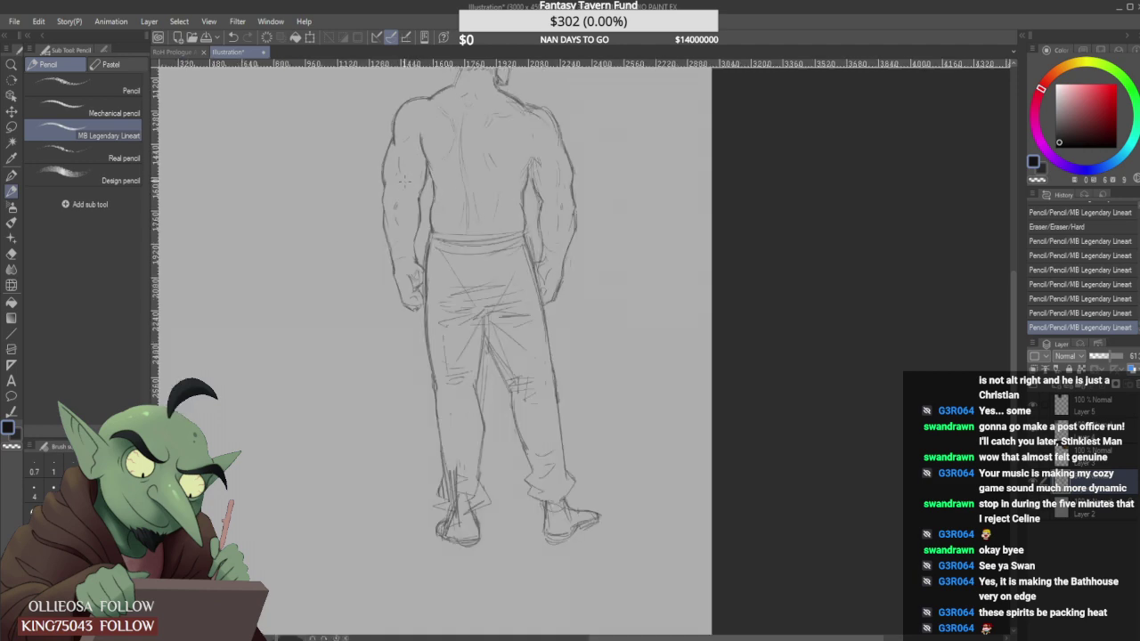
key(ctrl+y)
key(ctrl+minus)
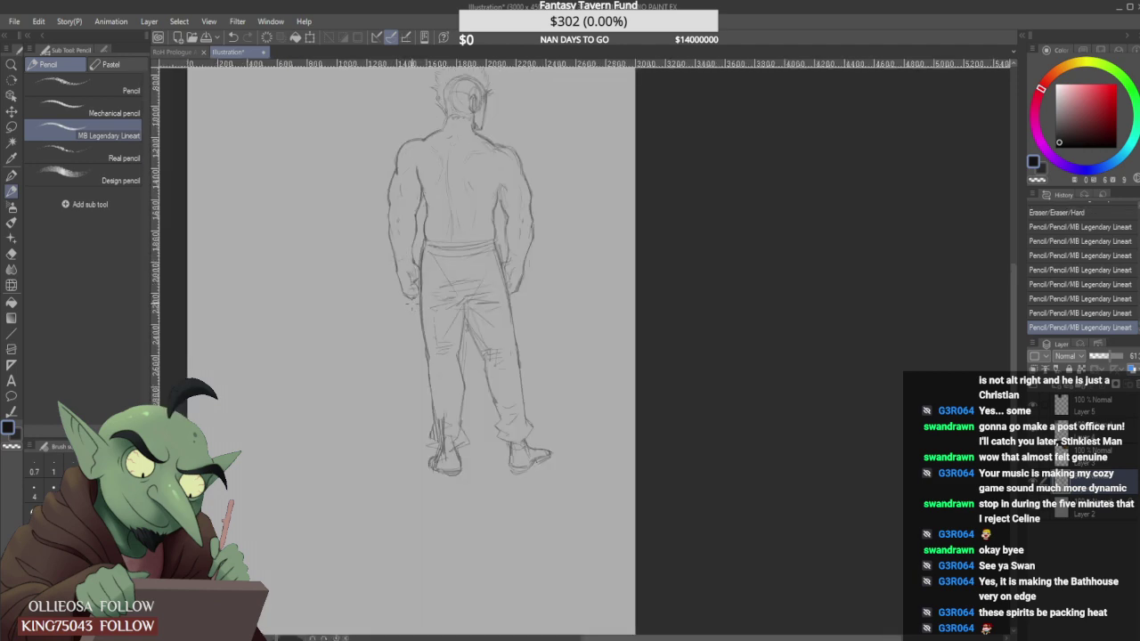
key(ctrl+minus)
key(ctrl+plus)
key(ctrl+plus)
key(ctrl+plus)
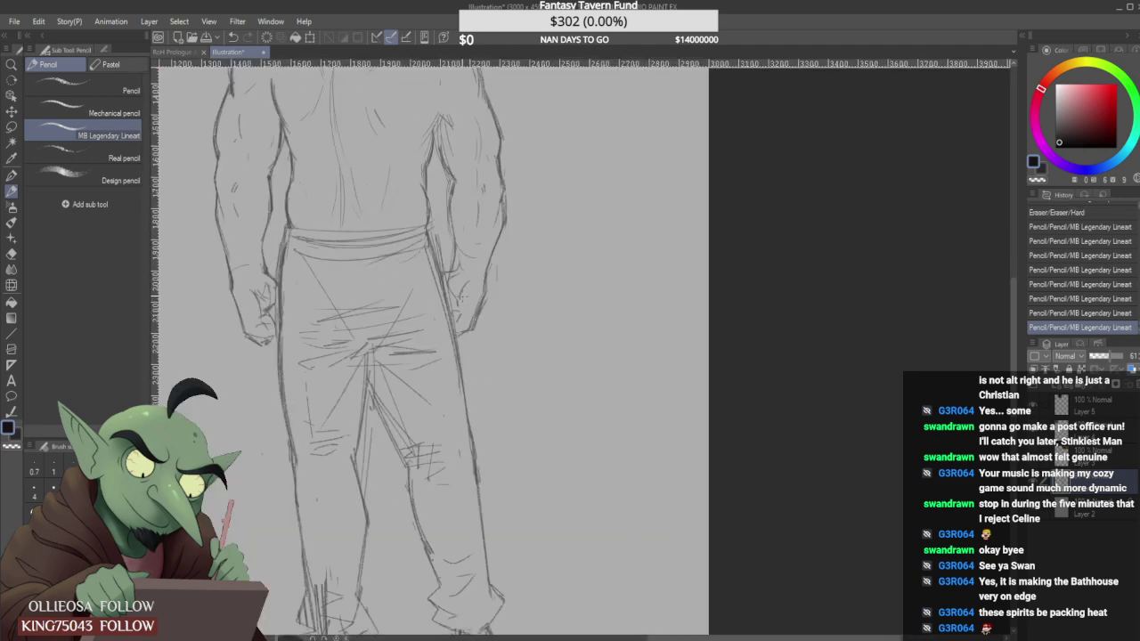
key(ctrl+minus)
key(ctrl+minus)
key(ctrl+plus)
key(ctrl+plus)
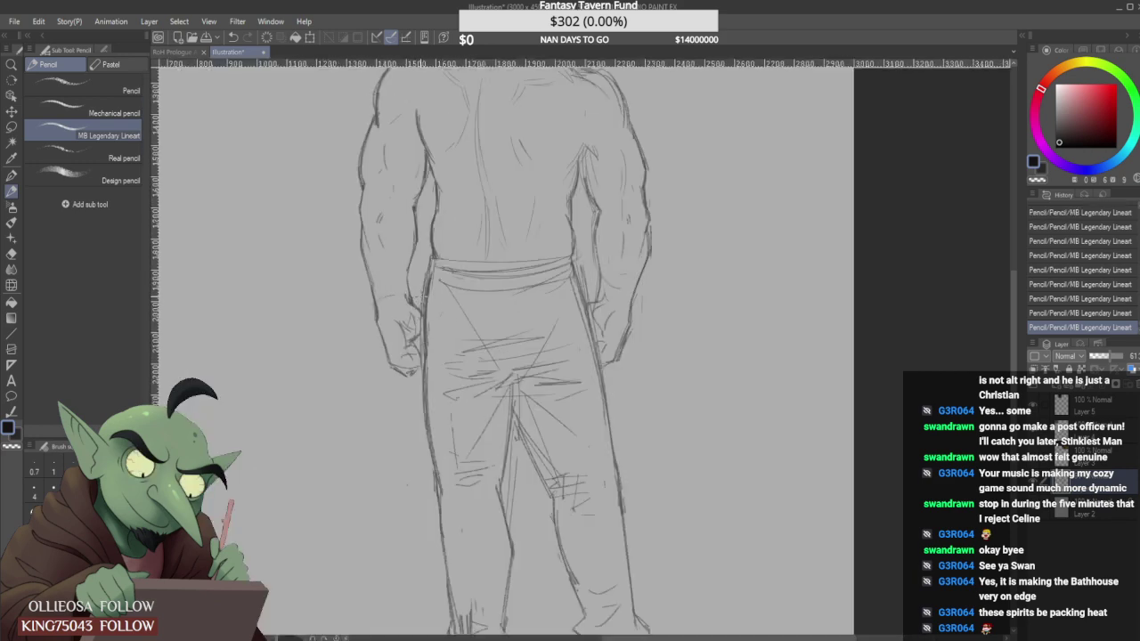
key(ctrl+minus)
key(ctrl+minus)
drag(438, 250, 411, 272)
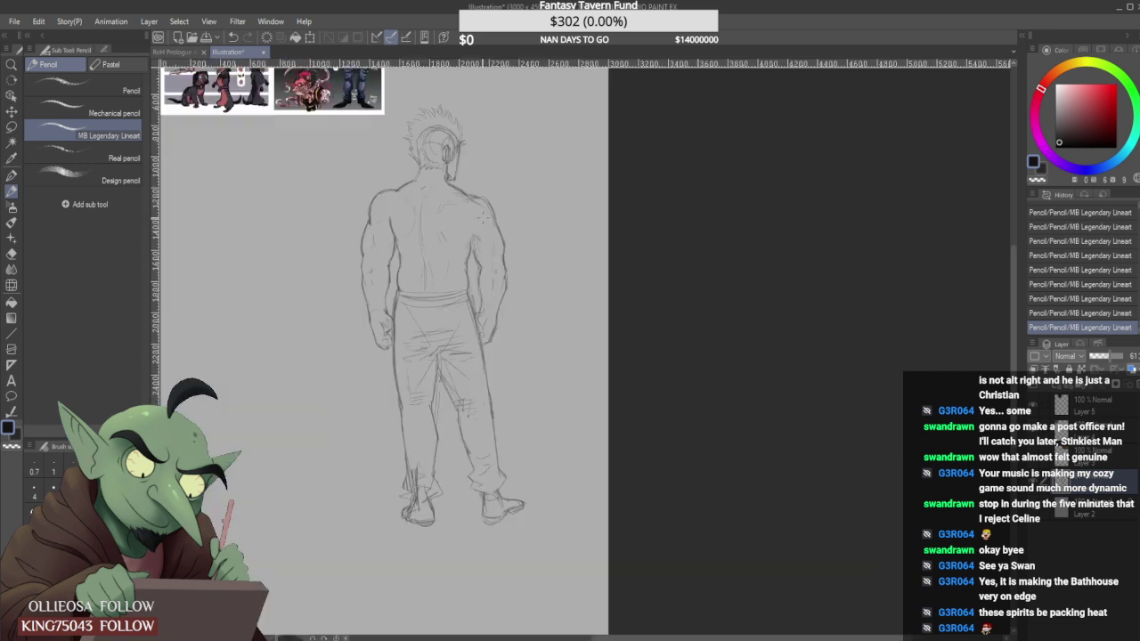
Lasso the right arm, transform it with a slight nudge toward the torso, and deselect it.
click(12, 129)
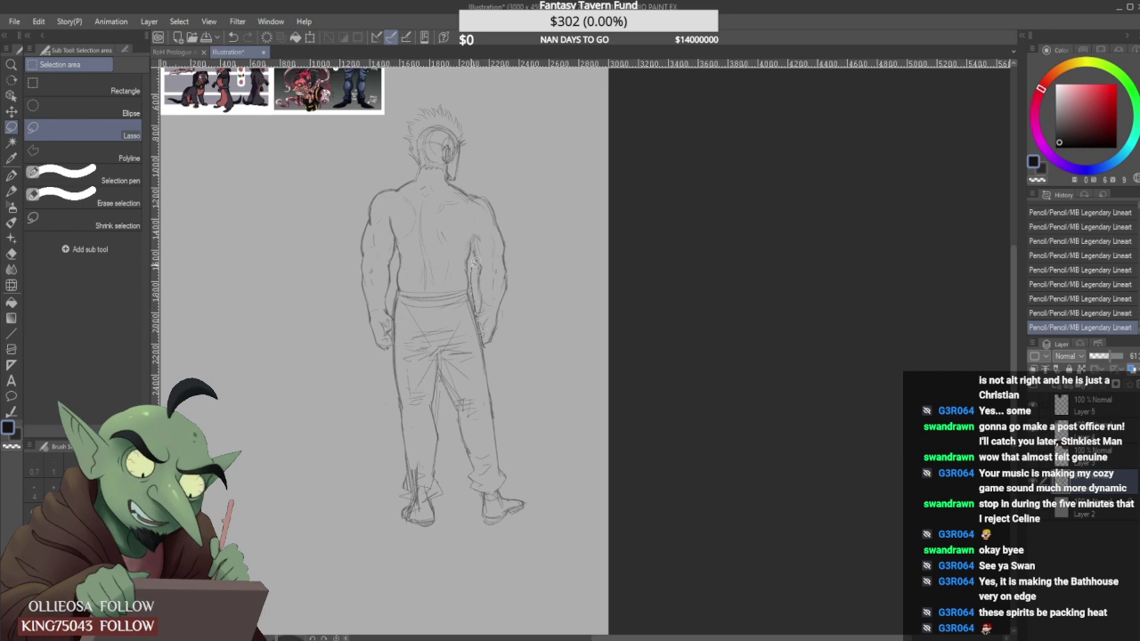
mouse_move(495, 173)
mouse_down()
mouse_move(512, 361)
mouse_move(489, 317)
mouse_up()
key(ctrl+t)
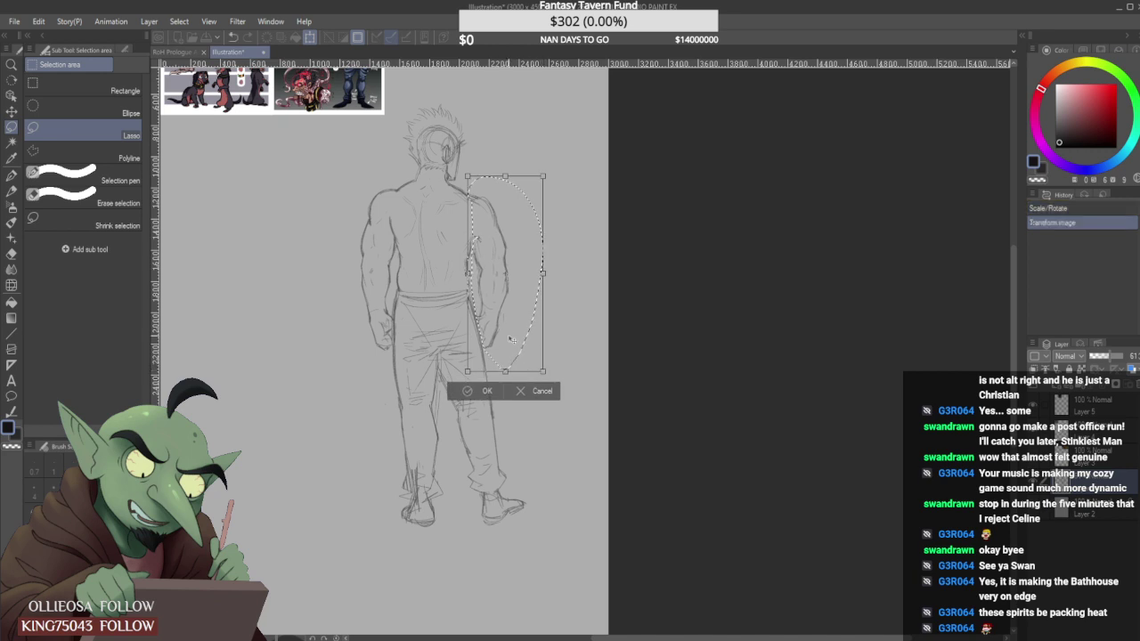
drag(511, 340, 509, 334)
key(ctrl+z)
drag(504, 343, 502, 343)
click(472, 390)
key(ctrl+d)
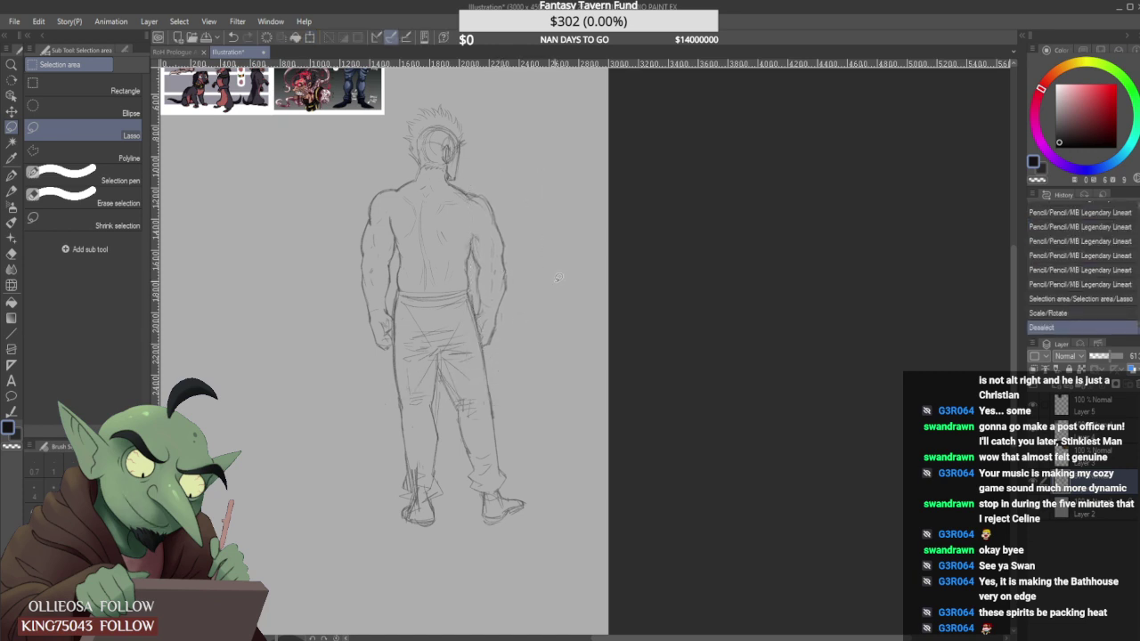
Erase the loose inner strokes on the right shoulder and redraw the line from the neck to the shoulder.
scroll(543, 291, down, 2)
scroll(492, 243, up, 5)
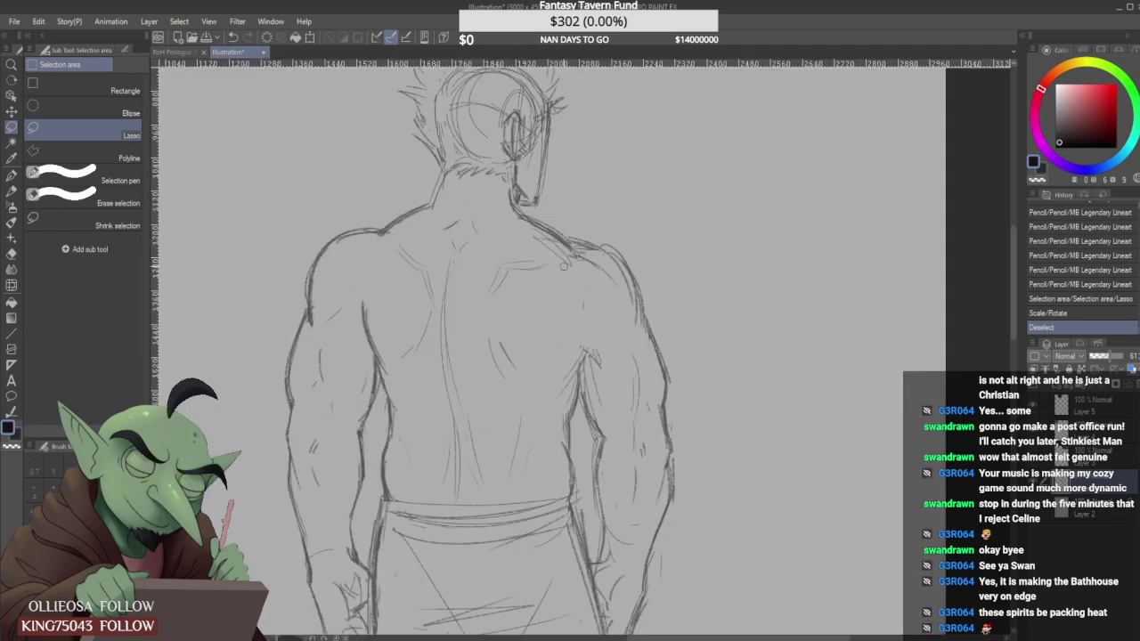
mouse_move(565, 271)
mouse_down()
mouse_move(595, 291)
mouse_move(612, 273)
mouse_move(601, 303)
mouse_up()
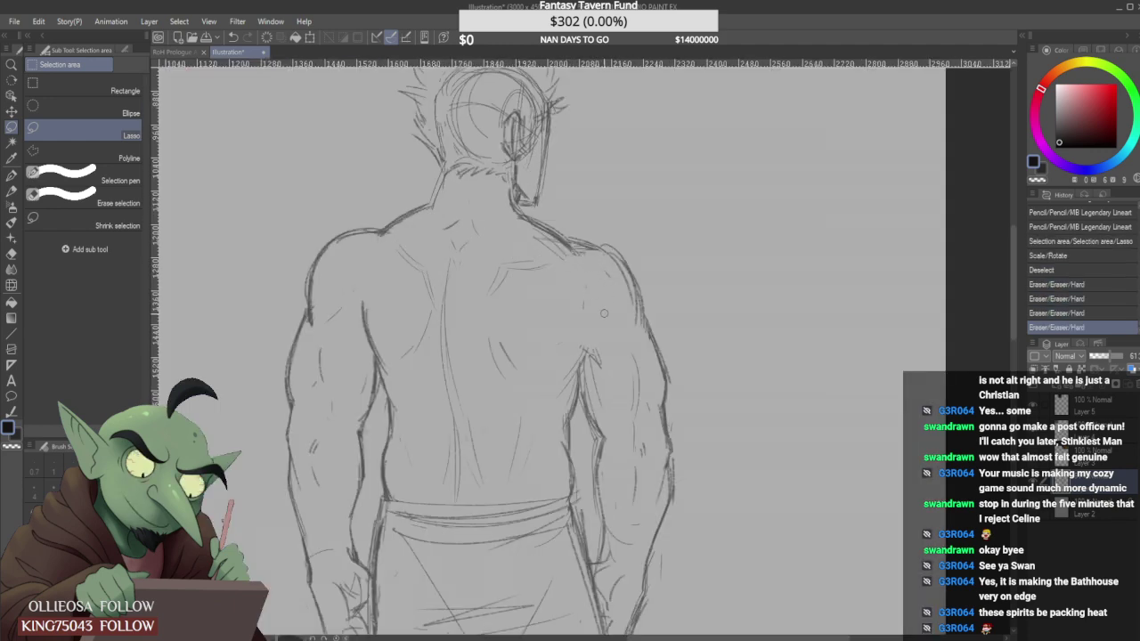
click(12, 192)
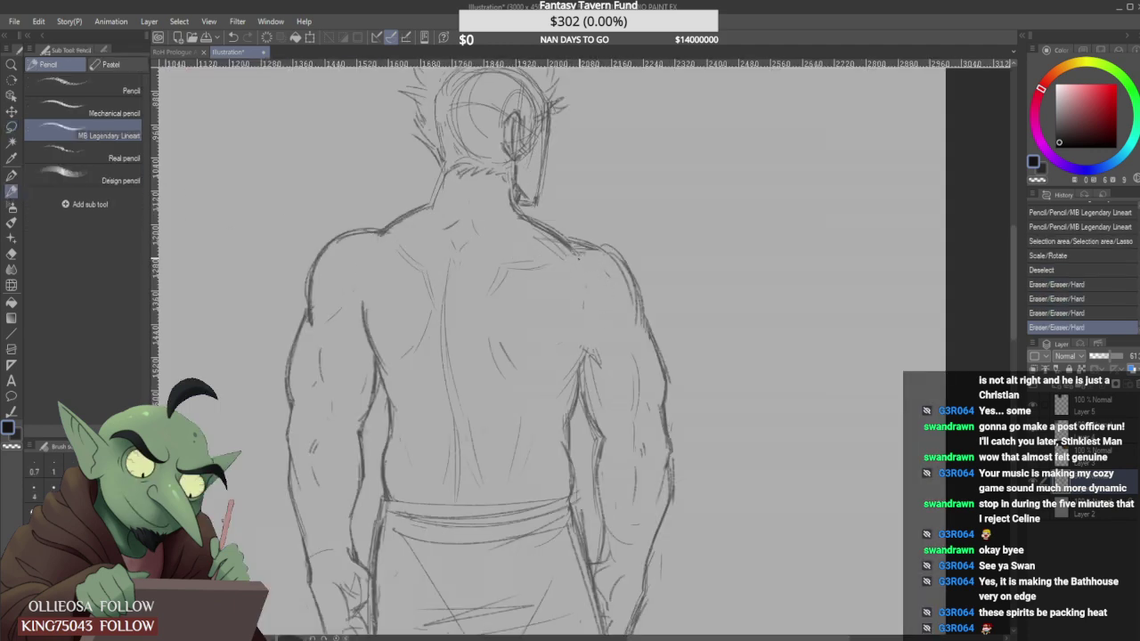
drag(545, 229, 583, 253)
mouse_move(575, 307)
mouse_down()
mouse_move(593, 352)
mouse_move(574, 319)
mouse_up()
Redraw the outer contour of the right shoulder and upper arm, and tidy the strokes above the right armpit.
scroll(606, 291, down, 2)
scroll(602, 276, up, 2)
drag(617, 277, 638, 344)
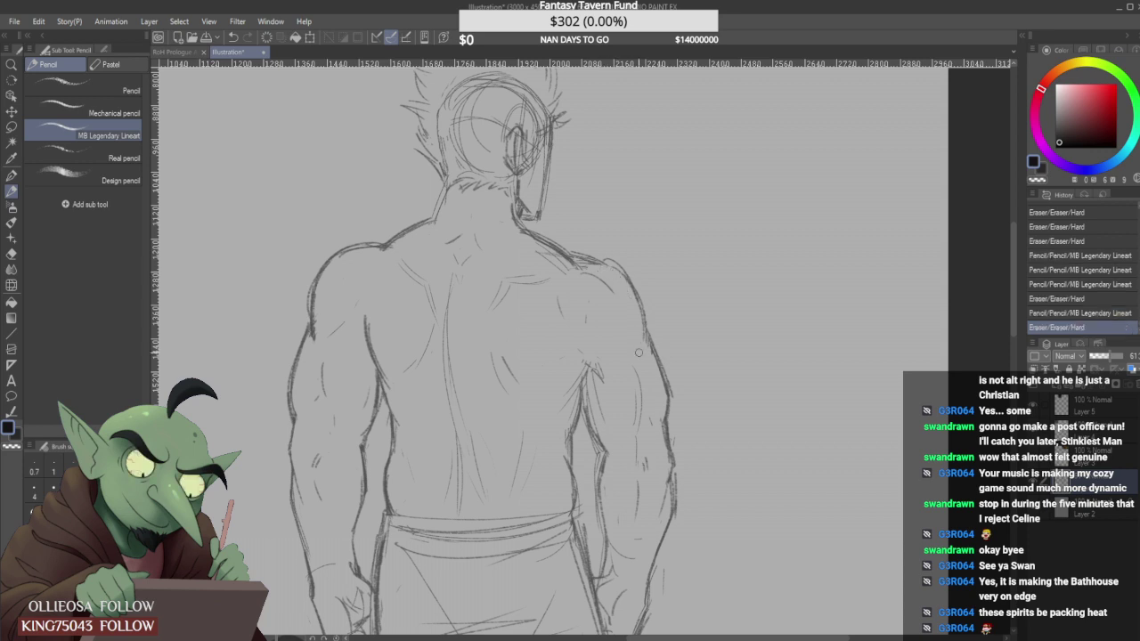
mouse_move(592, 266)
mouse_down()
mouse_move(626, 292)
mouse_move(612, 268)
mouse_move(620, 295)
mouse_move(604, 257)
mouse_move(617, 277)
mouse_move(624, 264)
mouse_move(638, 337)
mouse_move(666, 385)
mouse_up()
scroll(647, 319, down, 3)
scroll(647, 319, up, 3)
mouse_move(585, 356)
mouse_down()
mouse_move(601, 369)
mouse_move(586, 338)
mouse_up()
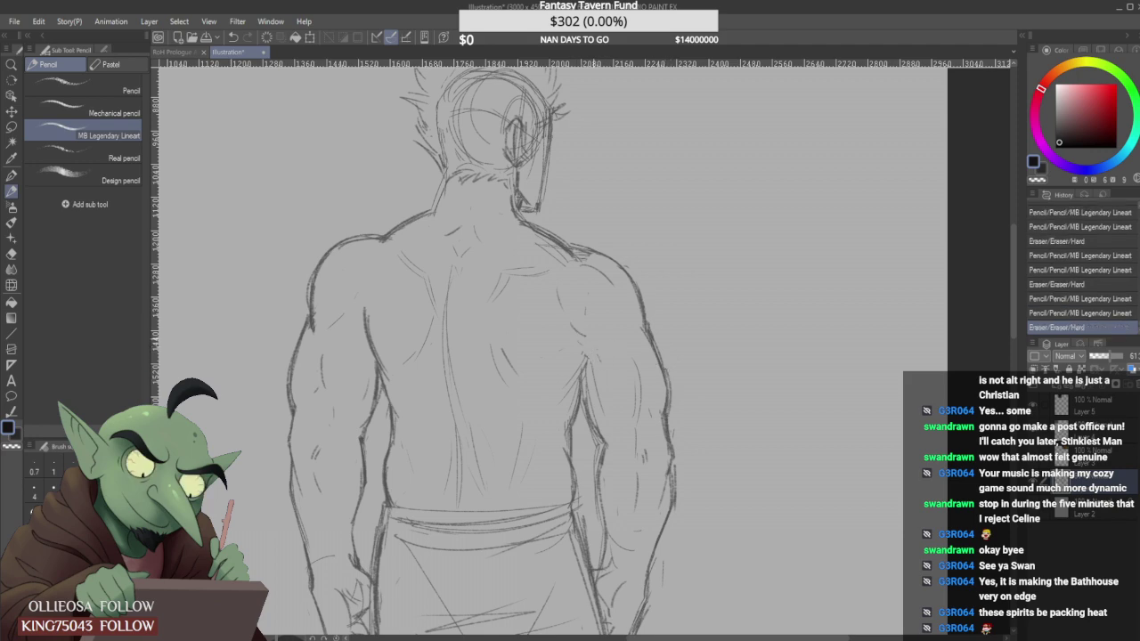
Touch up the left shoulder with a short inner stroke and refine the contour where the deltoid meets the upper arm.
scroll(620, 324, down, 1)
scroll(621, 322, down, 4)
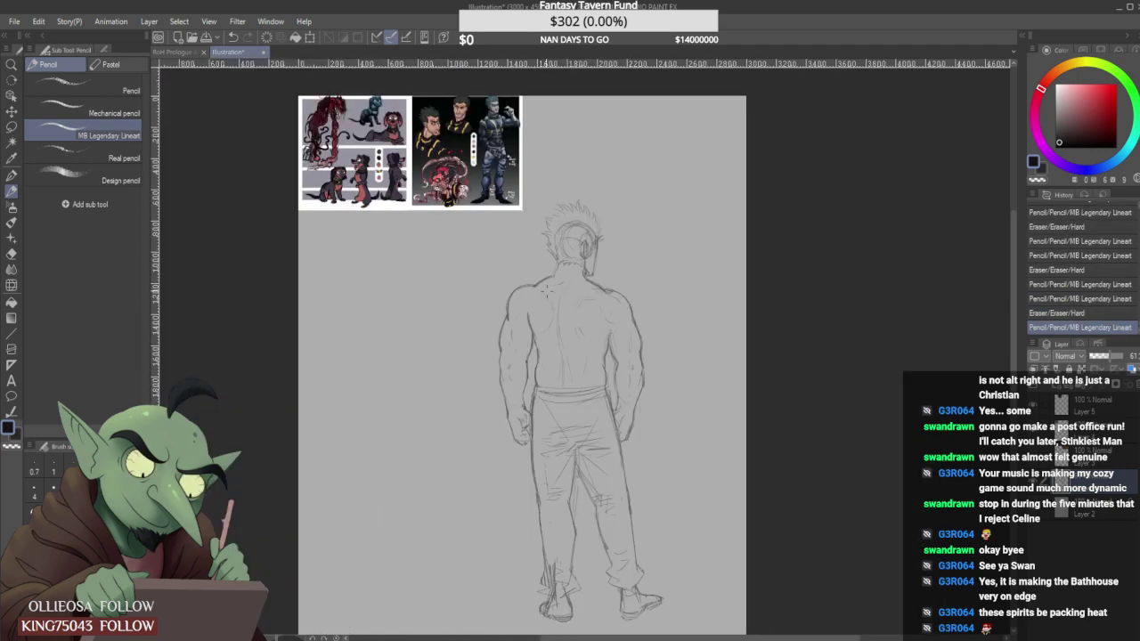
scroll(547, 287, up, 5)
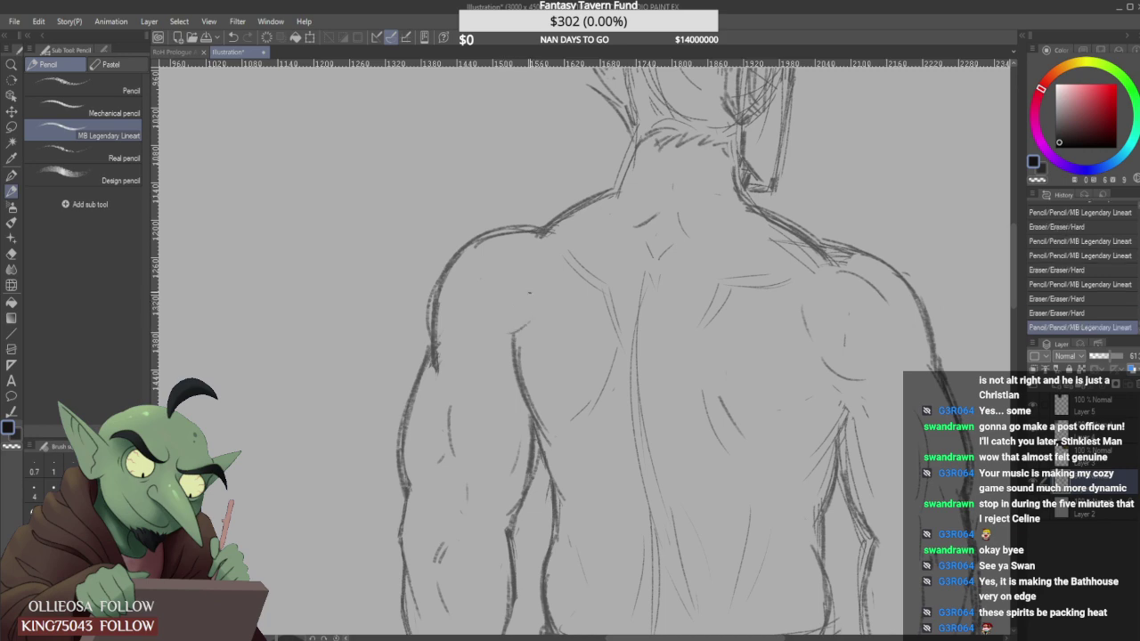
drag(529, 292, 519, 310)
scroll(481, 314, down, 5)
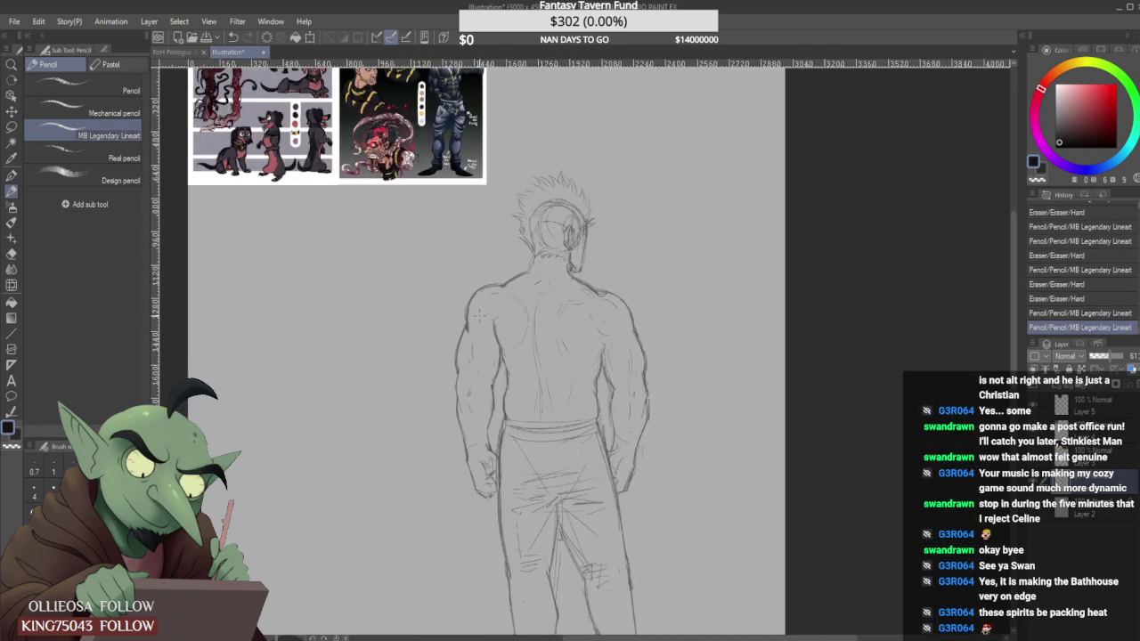
scroll(478, 320, up, 4)
drag(468, 339, 458, 332)
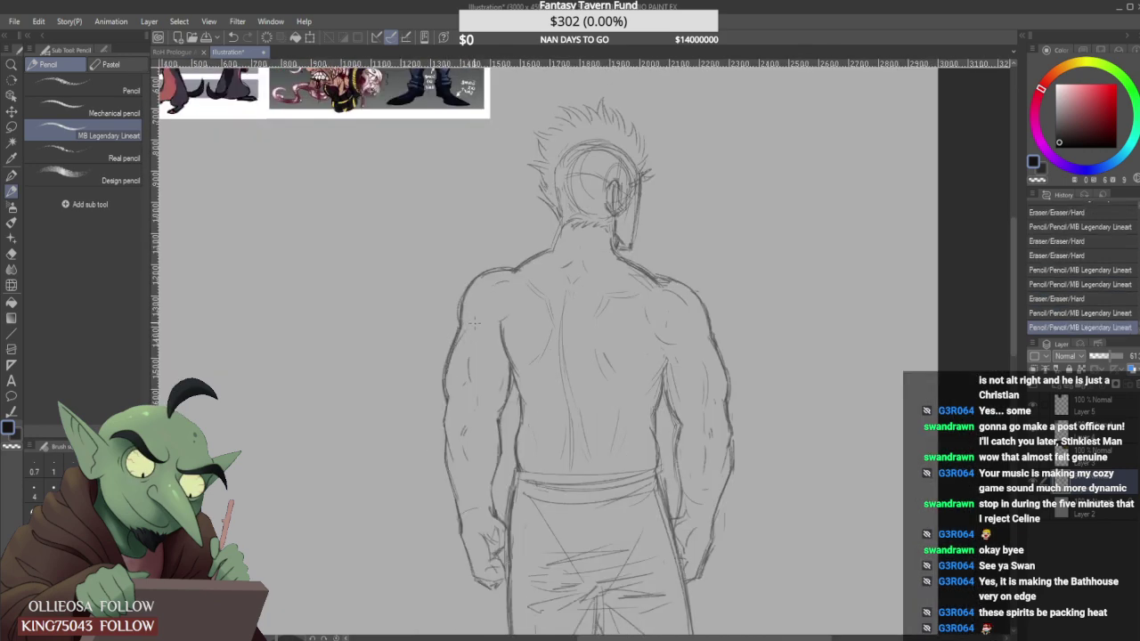
scroll(475, 325, down, 4)
scroll(579, 346, up, 4)
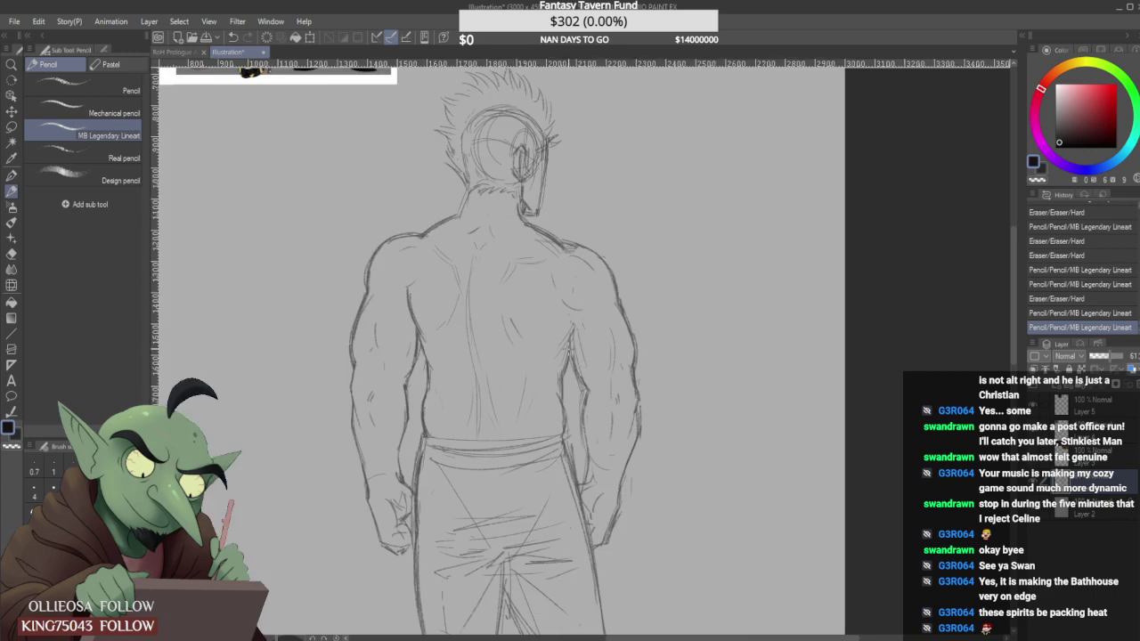
Rework the short crease strokes around the right armpit.
mouse_move(568, 349)
mouse_down()
mouse_move(576, 365)
mouse_move(572, 336)
mouse_move(576, 347)
mouse_up()
scroll(580, 324, down, 4)
scroll(579, 318, up, 4)
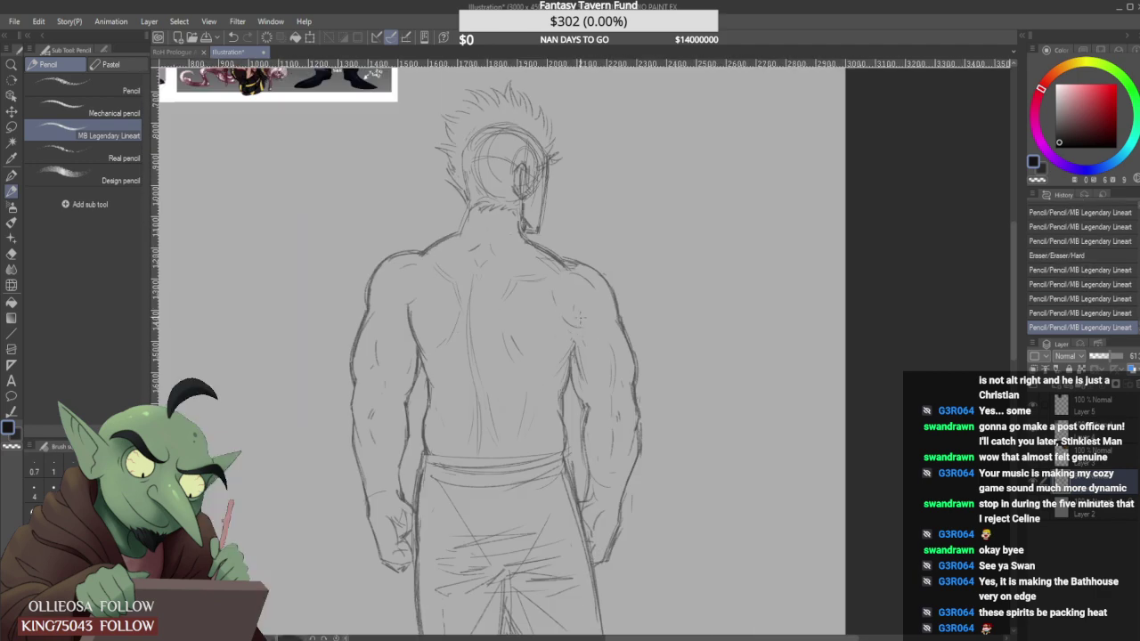
drag(579, 343, 577, 339)
scroll(576, 329, down, 2)
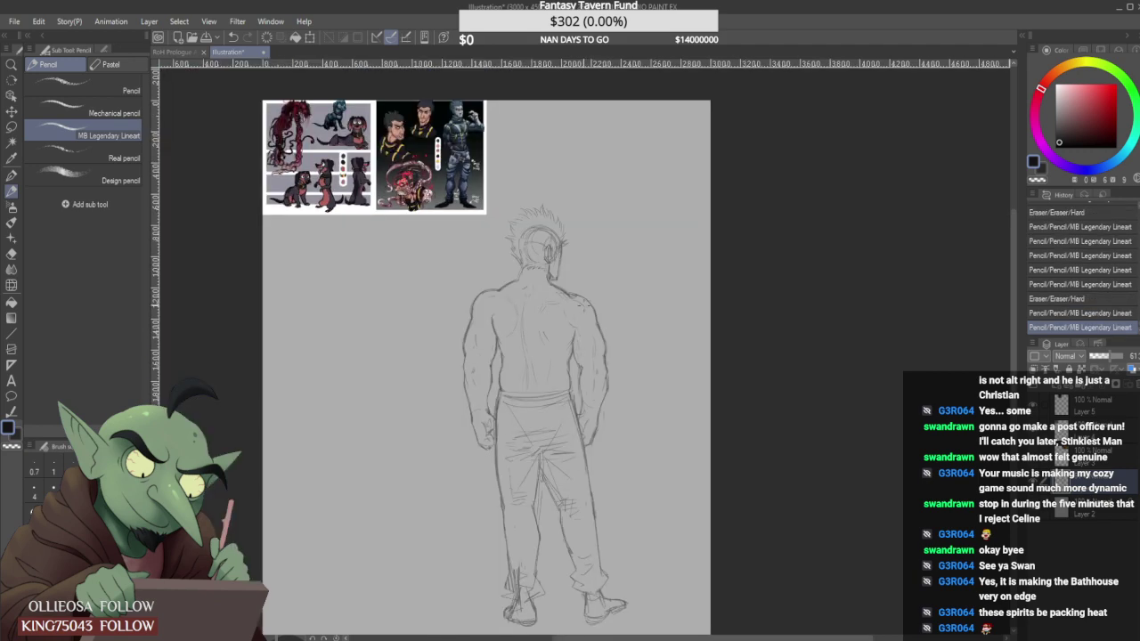
Refine the outer contour of the right arm just above the elbow.
scroll(583, 305, down, 1)
scroll(597, 320, up, 4)
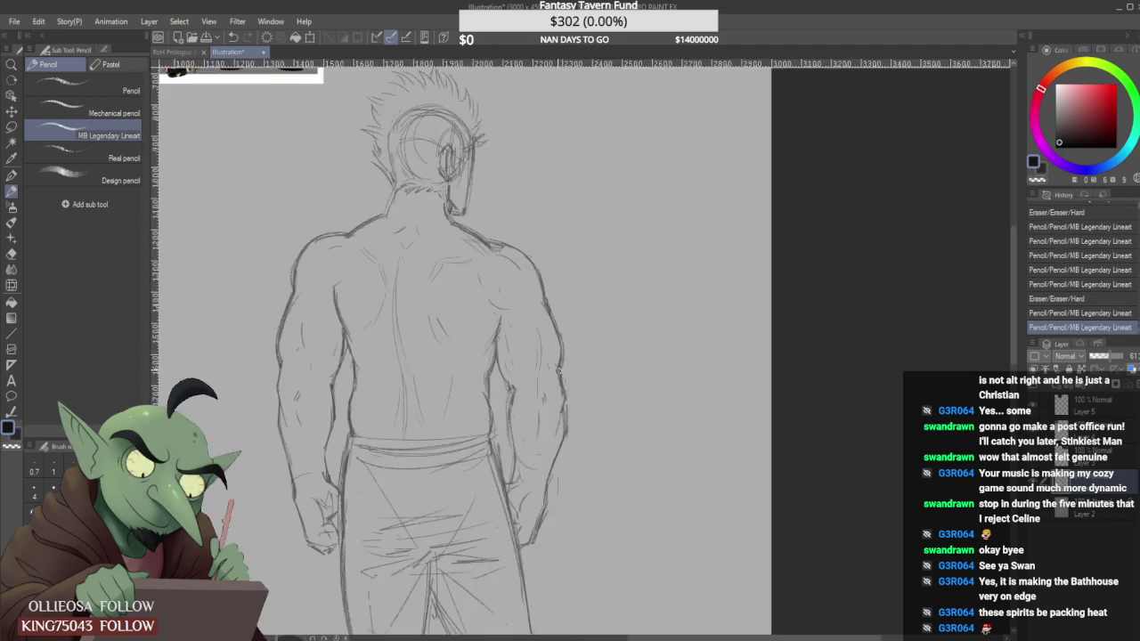
drag(559, 358, 565, 379)
drag(562, 363, 564, 383)
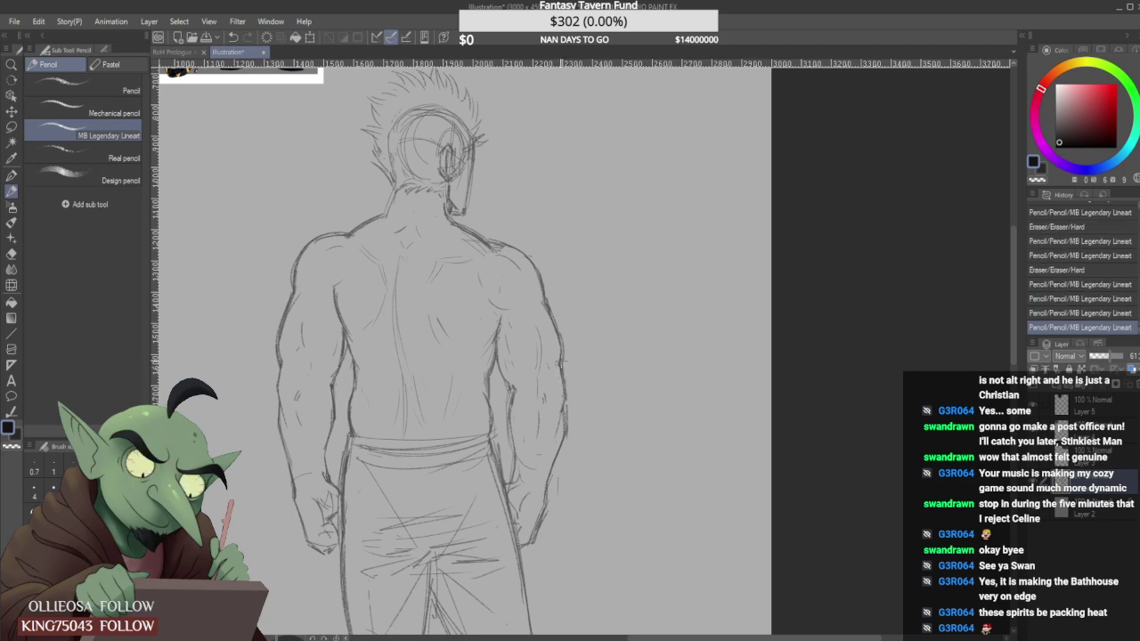
Redraw the inner contour of the right upper arm from the armpit down to the elbow.
scroll(560, 343, down, 2)
scroll(540, 355, up, 3)
drag(509, 347, 525, 388)
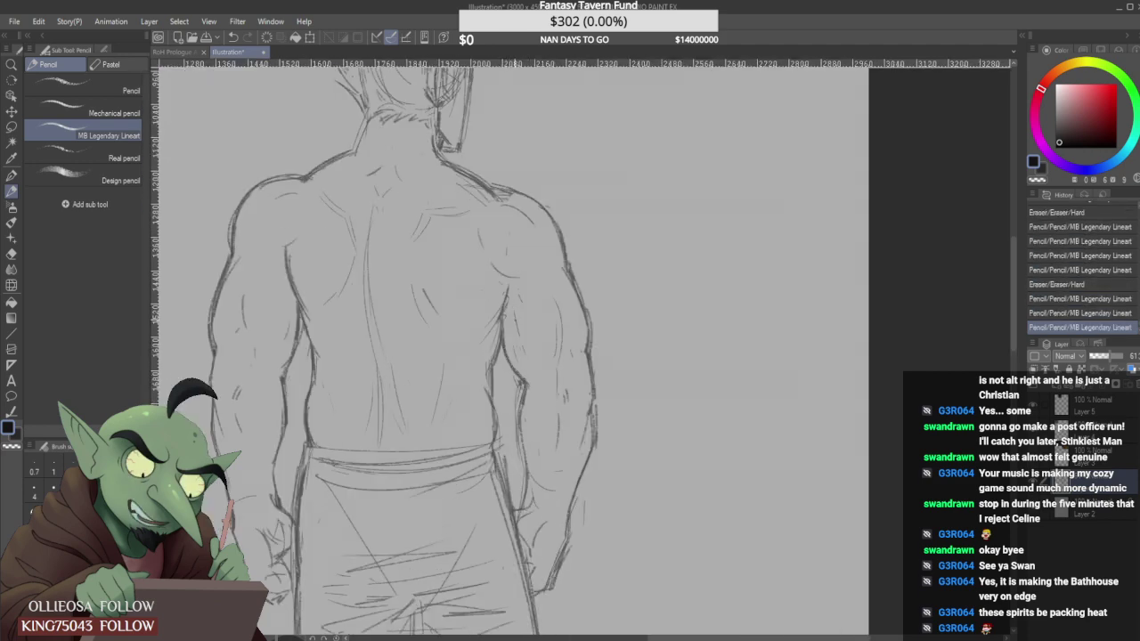
scroll(531, 277, down, 3)
scroll(531, 277, up, 3)
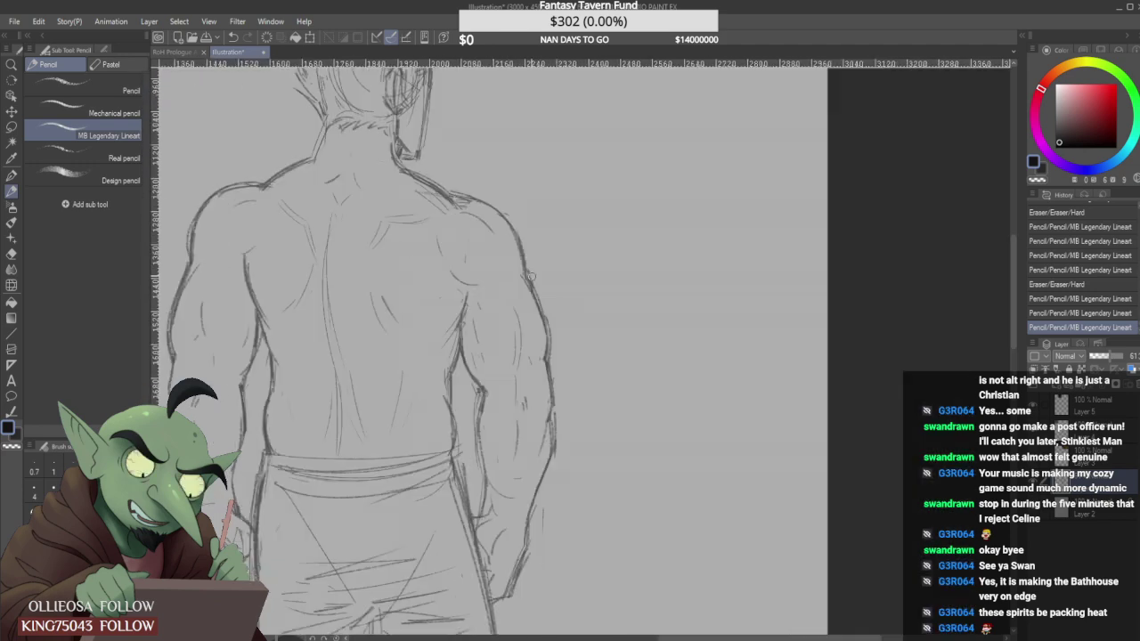
Clean up and redraw the outer contour of the right arm from the deltoid down into the upper arm.
drag(560, 343, 561, 350)
mouse_move(534, 278)
mouse_down()
mouse_move(552, 341)
mouse_move(535, 298)
mouse_move(549, 337)
mouse_move(537, 358)
mouse_up()
scroll(534, 337, down, 3)
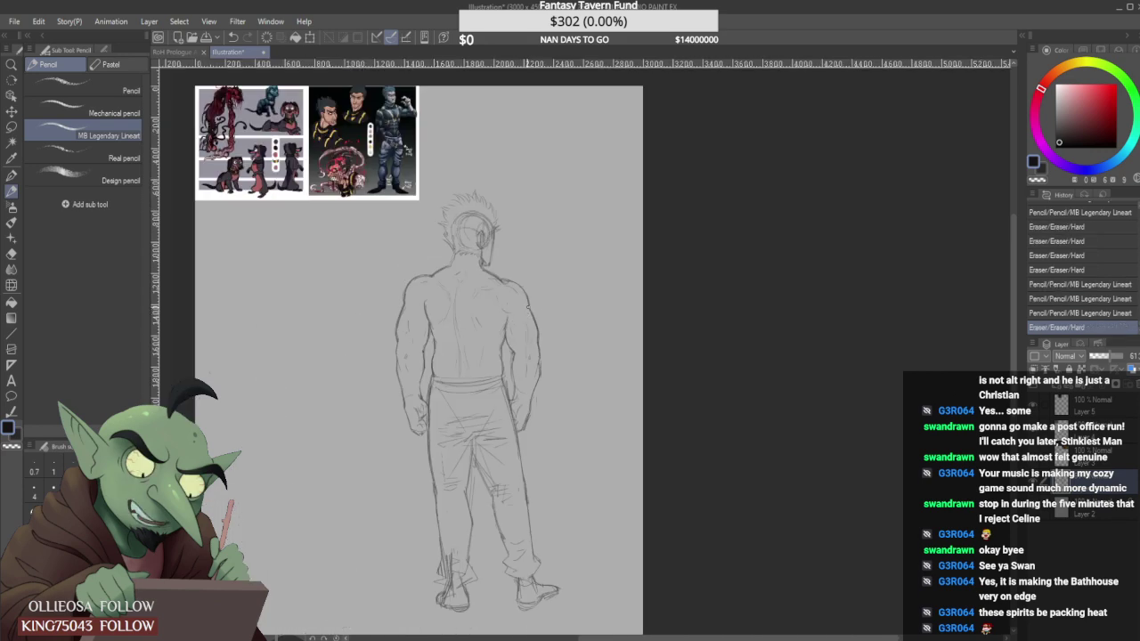
scroll(528, 306, up, 5)
mouse_move(485, 280)
mouse_down()
mouse_move(510, 285)
mouse_move(541, 323)
mouse_move(526, 287)
mouse_move(554, 326)
mouse_move(561, 318)
mouse_move(571, 355)
mouse_up()
drag(540, 290, 576, 378)
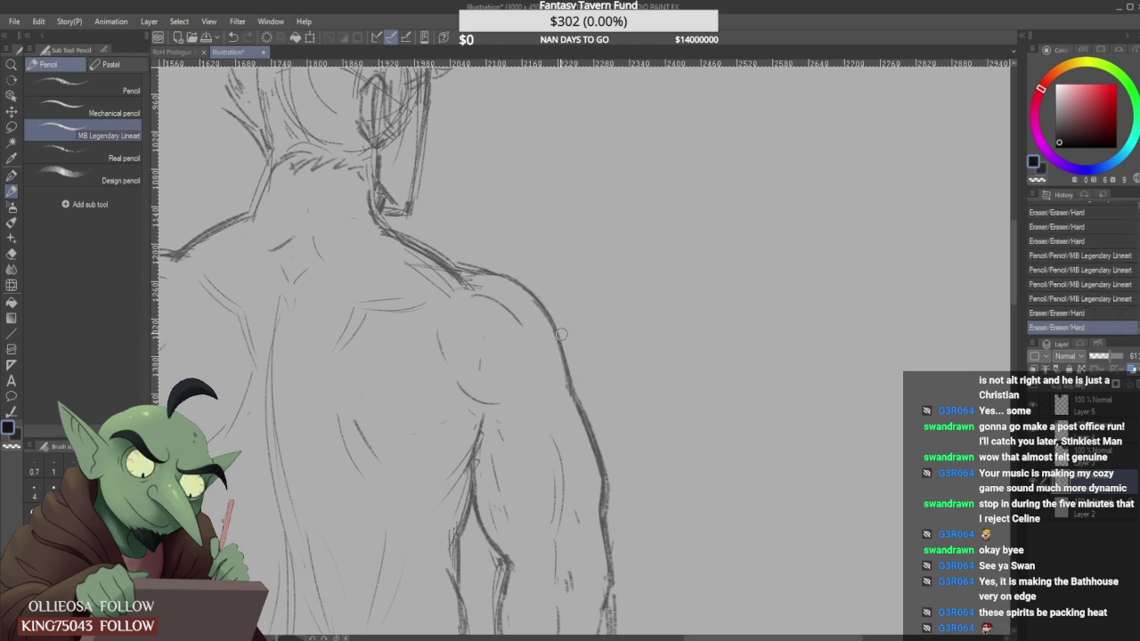
drag(554, 311, 573, 366)
scroll(570, 356, down, 3)
scroll(562, 347, up, 3)
drag(554, 322, 570, 390)
Redraw the contour along the top of the right shoulder where the trapezius meets the deltoid.
drag(481, 267, 511, 279)
drag(488, 275, 520, 284)
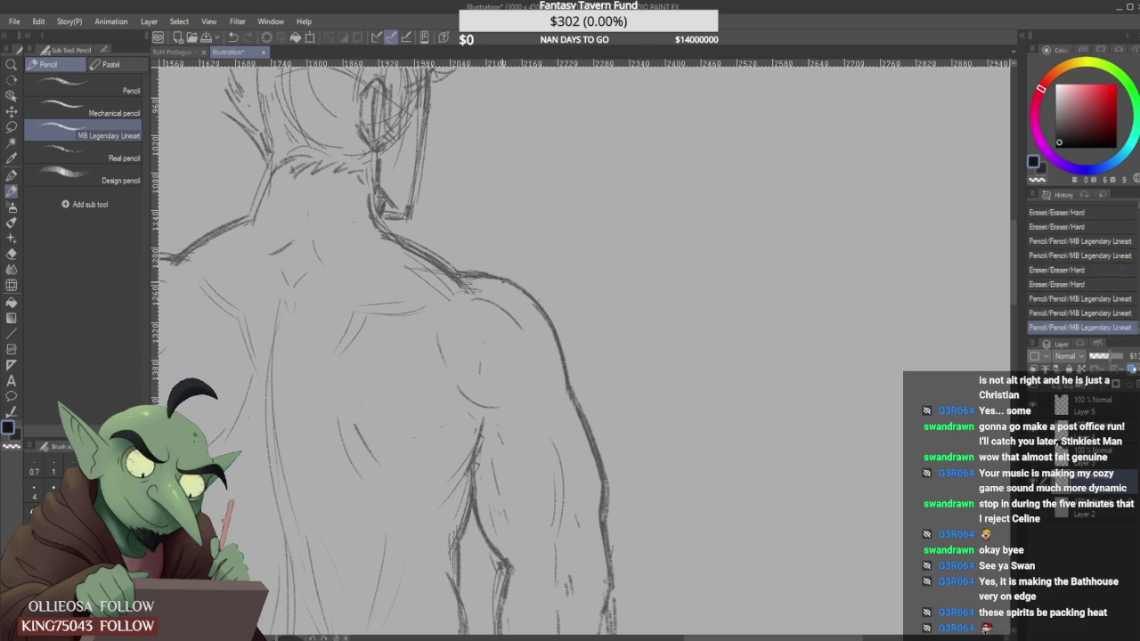
scroll(492, 287, down, 6)
scroll(468, 292, up, 3)
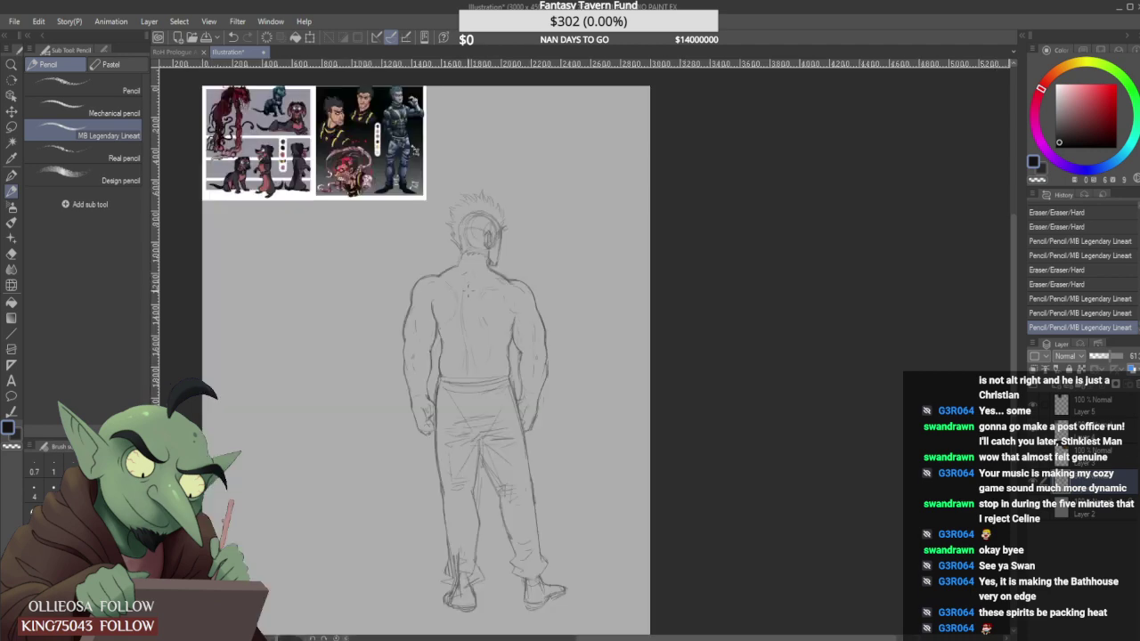
Rework the left shoulder blade with short separate strokes beside the spine.
scroll(443, 183, up, 4)
drag(457, 262, 479, 312)
scroll(466, 224, down, 5)
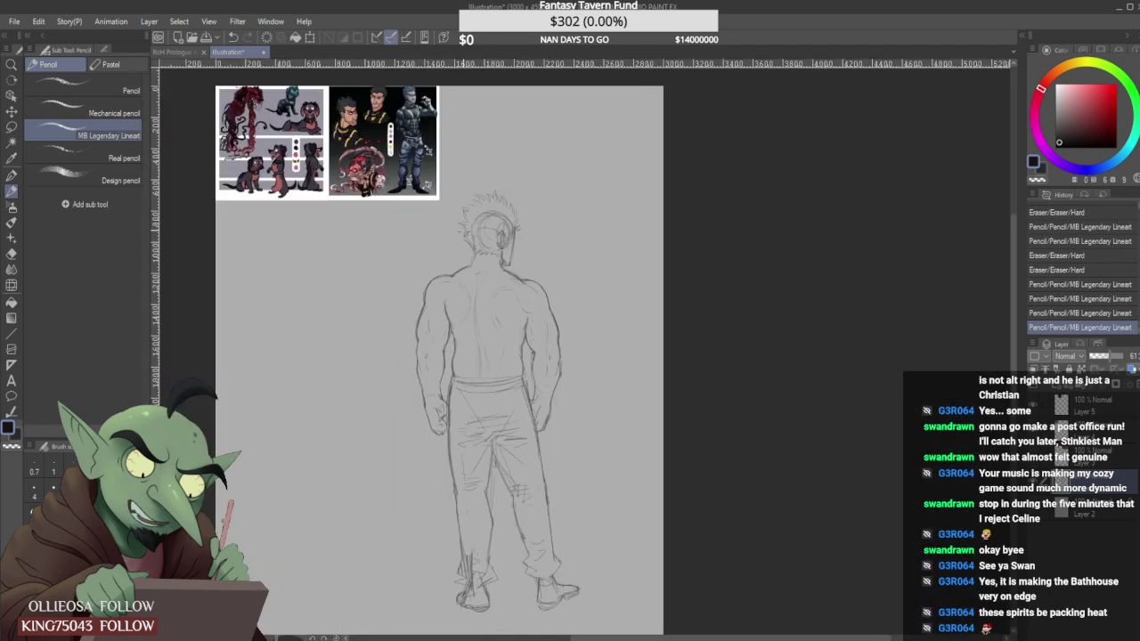
key(ctrl+plus)
key(ctrl+plus)
key(ctrl+minus)
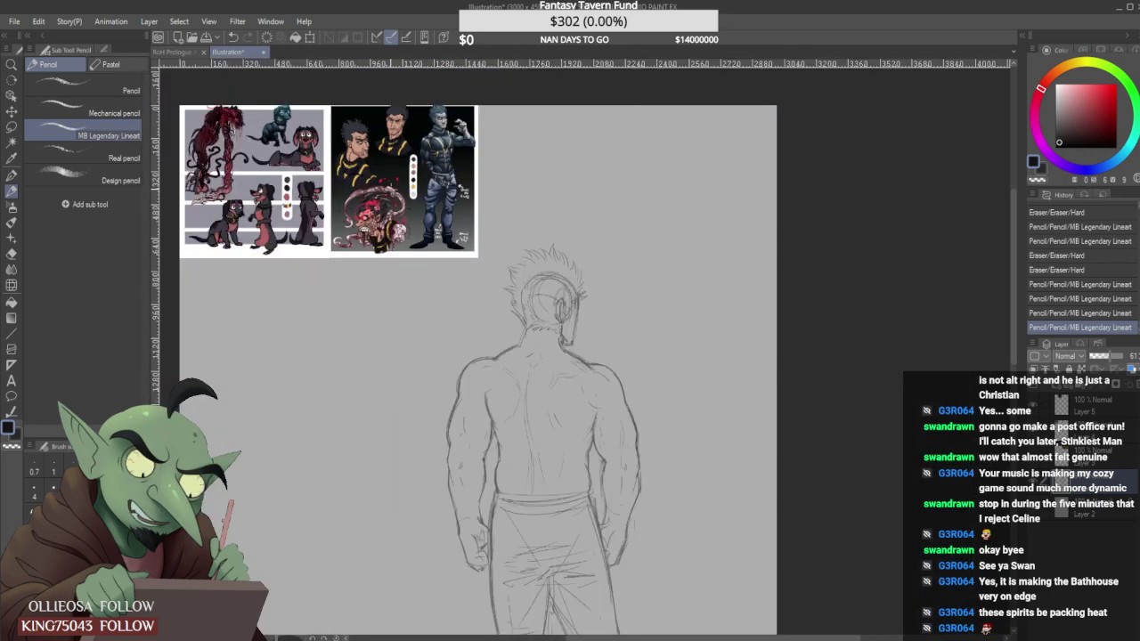
key(ctrl+minus)
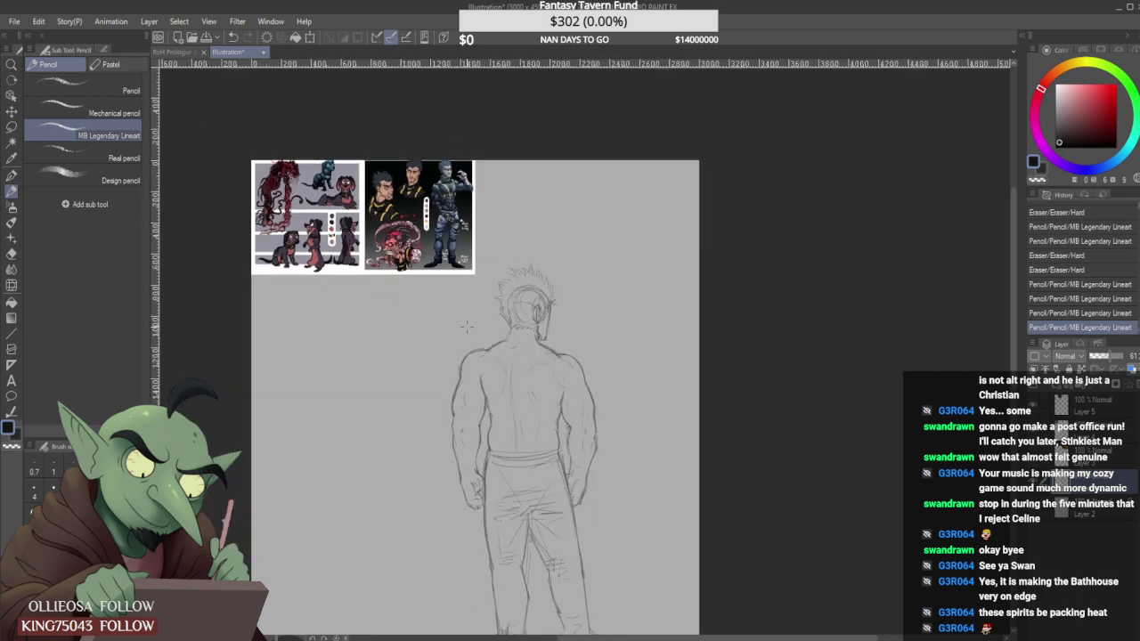
key(ctrl+plus)
key(ctrl+plus)
key(ctrl+plus)
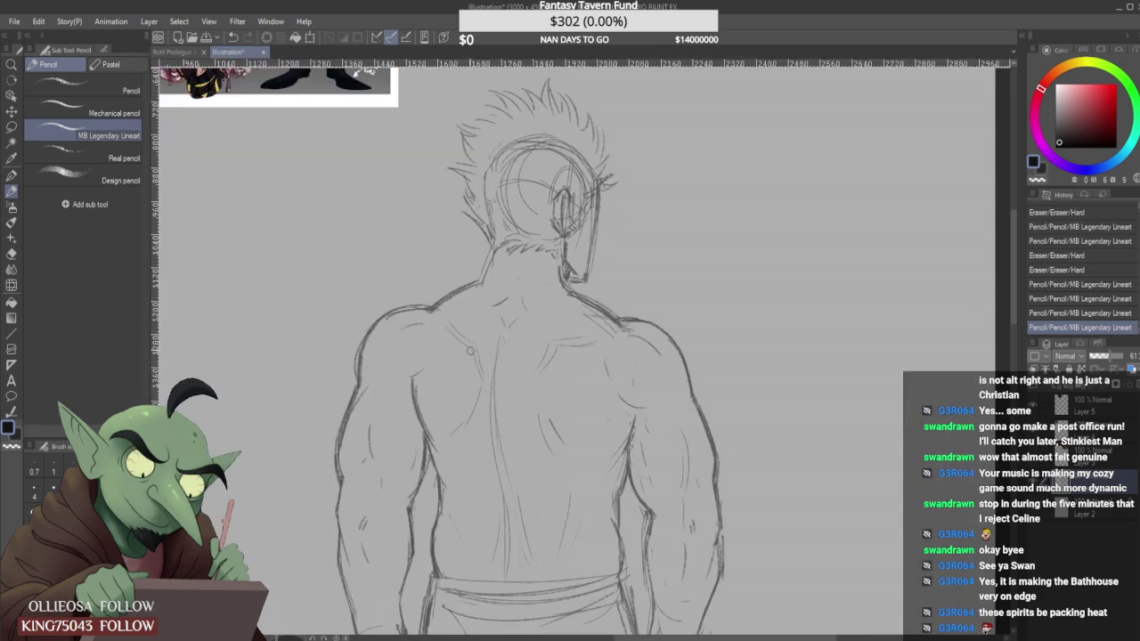
mouse_move(479, 358)
mouse_down()
mouse_move(448, 331)
mouse_move(467, 366)
mouse_up()
scroll(545, 344, up, 2)
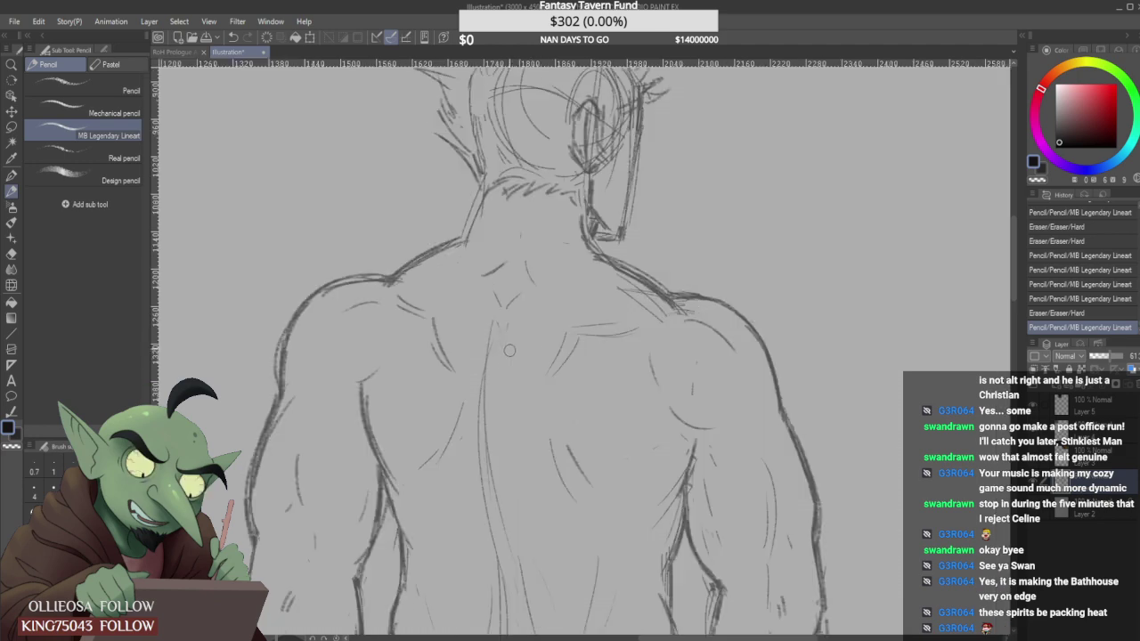
Erase the upper end of the spine line and redraw where it starts between the shoulder blades.
scroll(500, 339, down, 2)
click(497, 339)
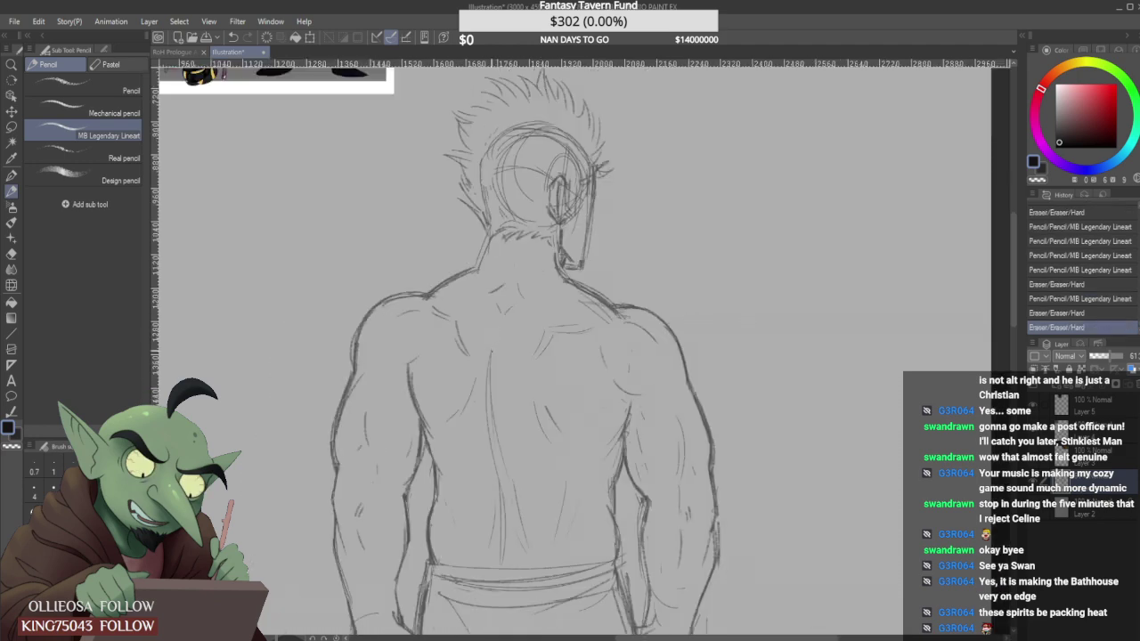
drag(492, 350, 487, 385)
scroll(500, 340, down, 2)
scroll(500, 383, up, 2)
scroll(483, 380, up, 1)
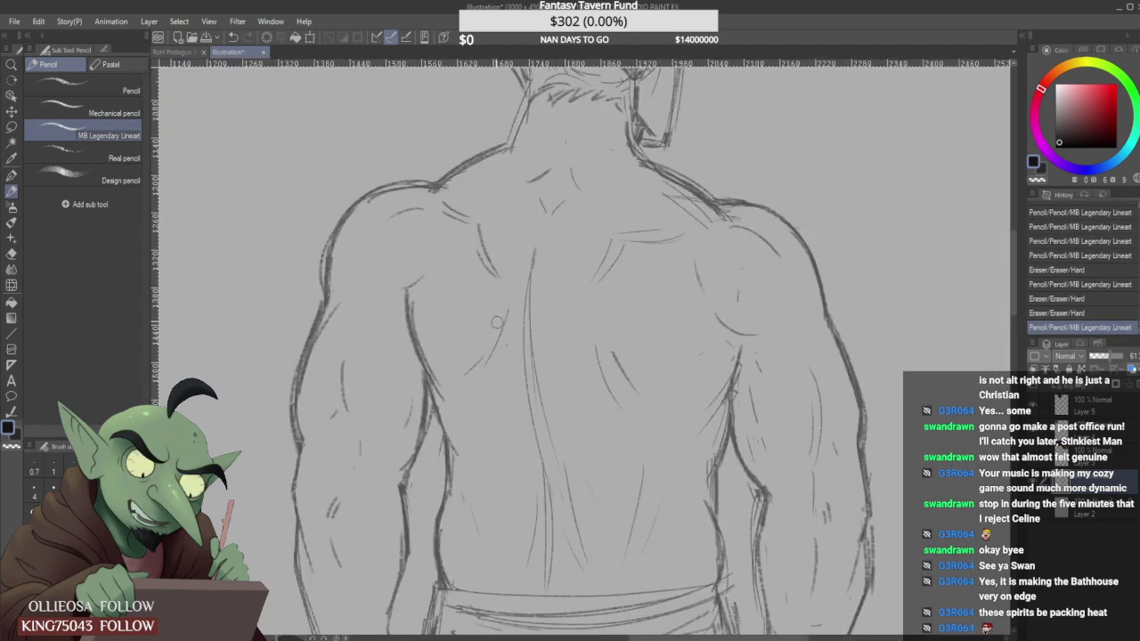
Rework and erase the light curved stroke on the left mid-back beneath the shoulder blade.
mouse_move(505, 314)
mouse_down()
mouse_move(464, 376)
mouse_move(495, 355)
mouse_move(484, 372)
mouse_up()
scroll(497, 383, down, 2)
scroll(501, 334, down, 1)
drag(486, 367, 489, 360)
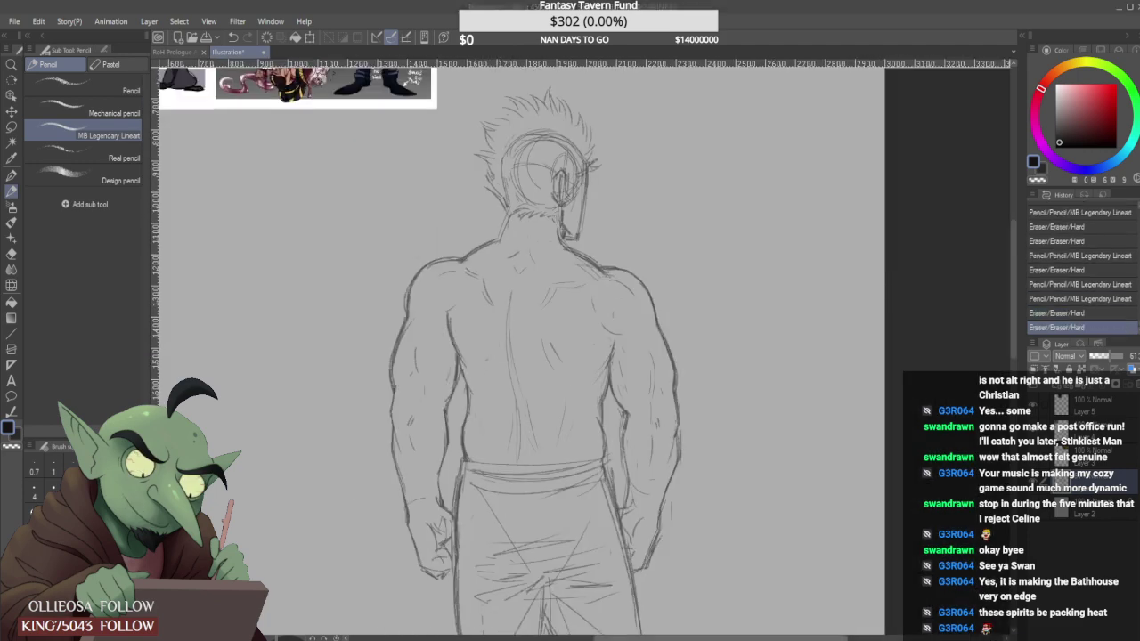
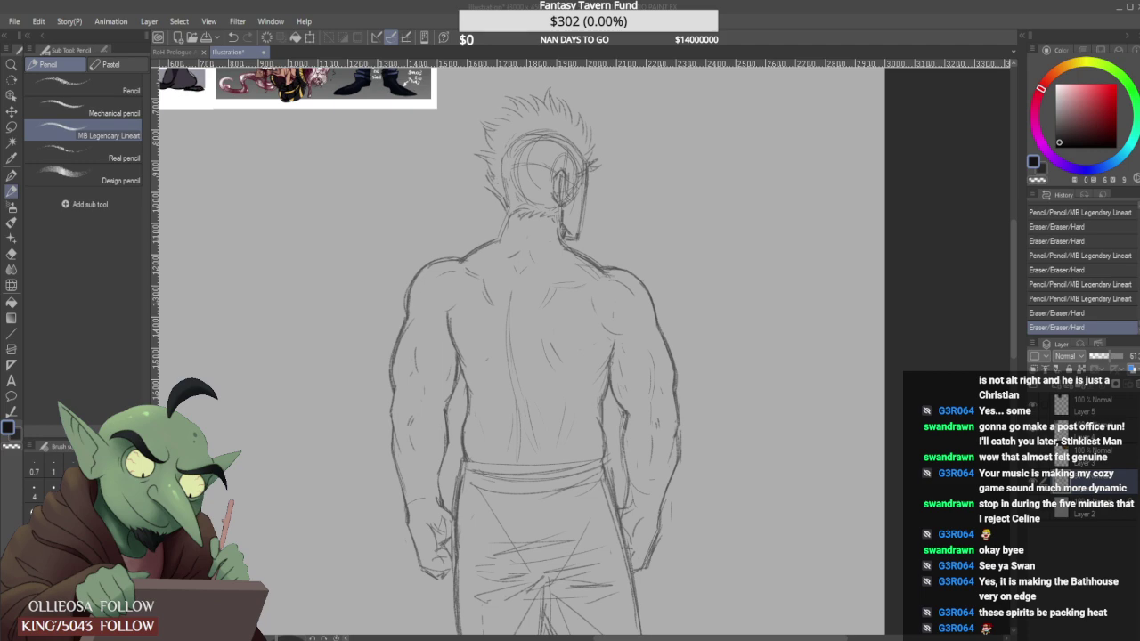
Paste the bodybuilder back-pose photo, enlarge it and place it below the existing reference images beside the figure.
key(ctrl+v)
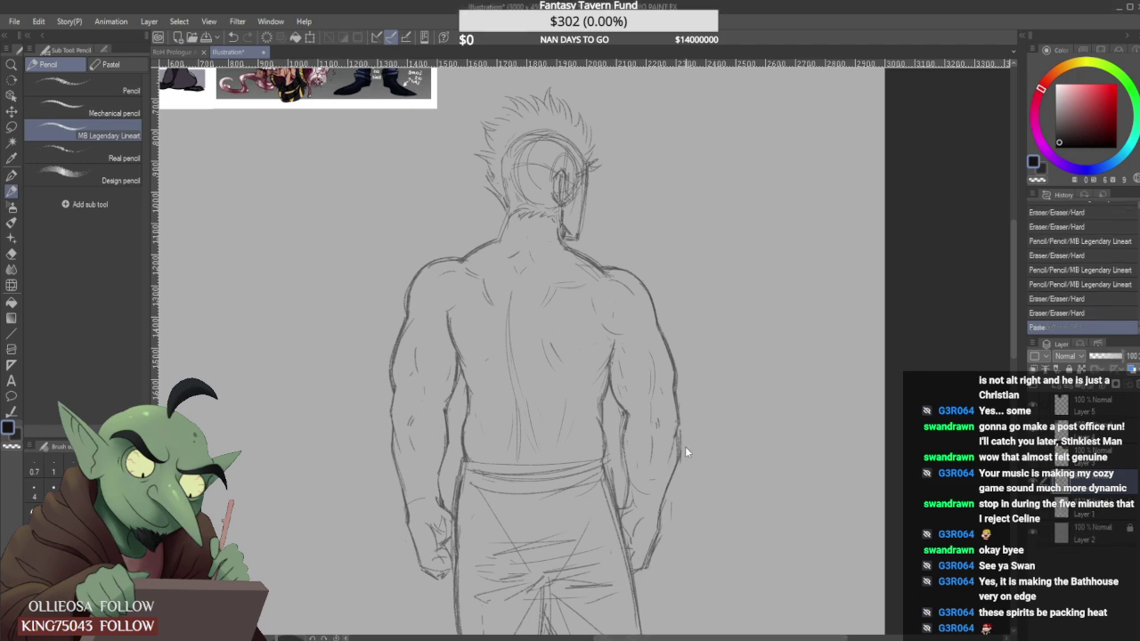
scroll(533, 381, down, 3)
key(ctrl+t)
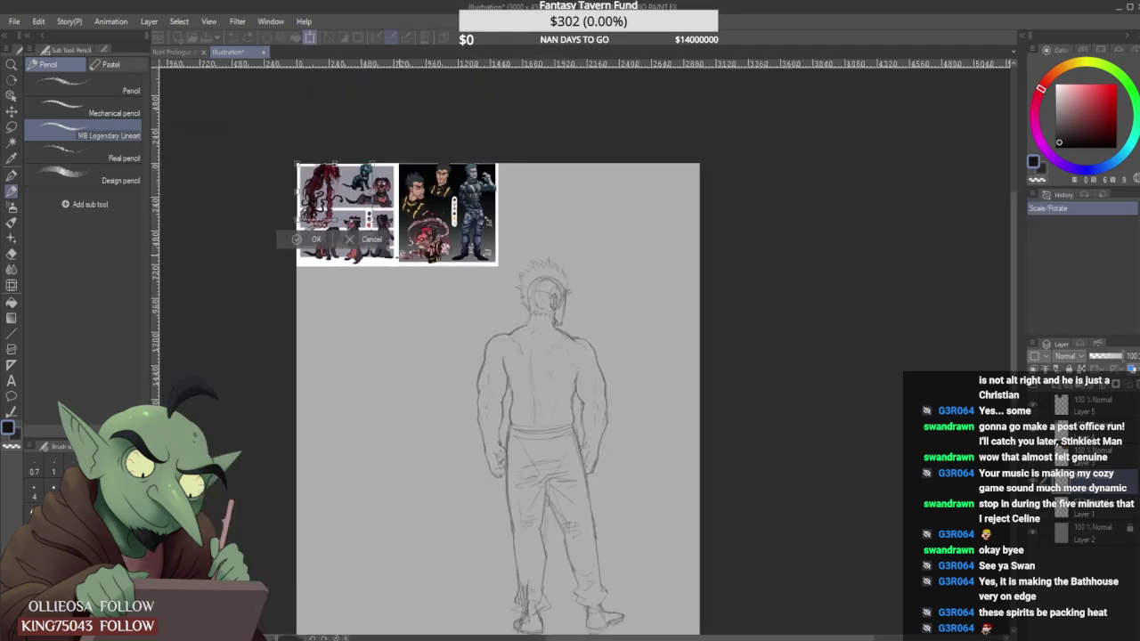
drag(367, 219, 407, 373)
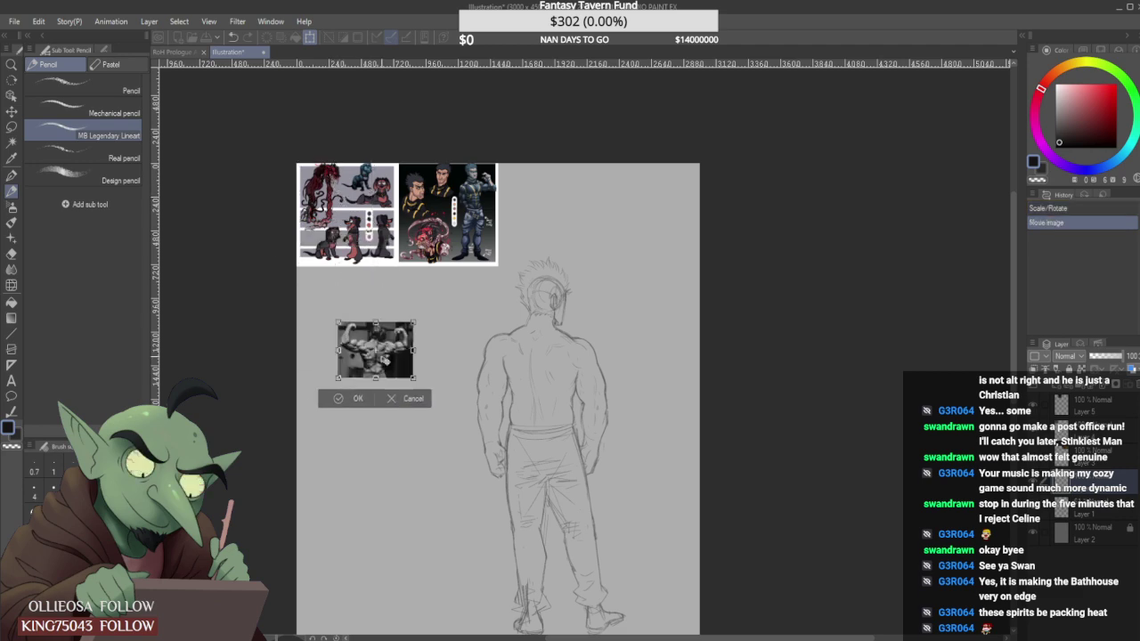
scroll(405, 369, up, 2)
drag(417, 301, 513, 231)
drag(463, 294, 424, 298)
scroll(424, 298, up, 1)
click(326, 435)
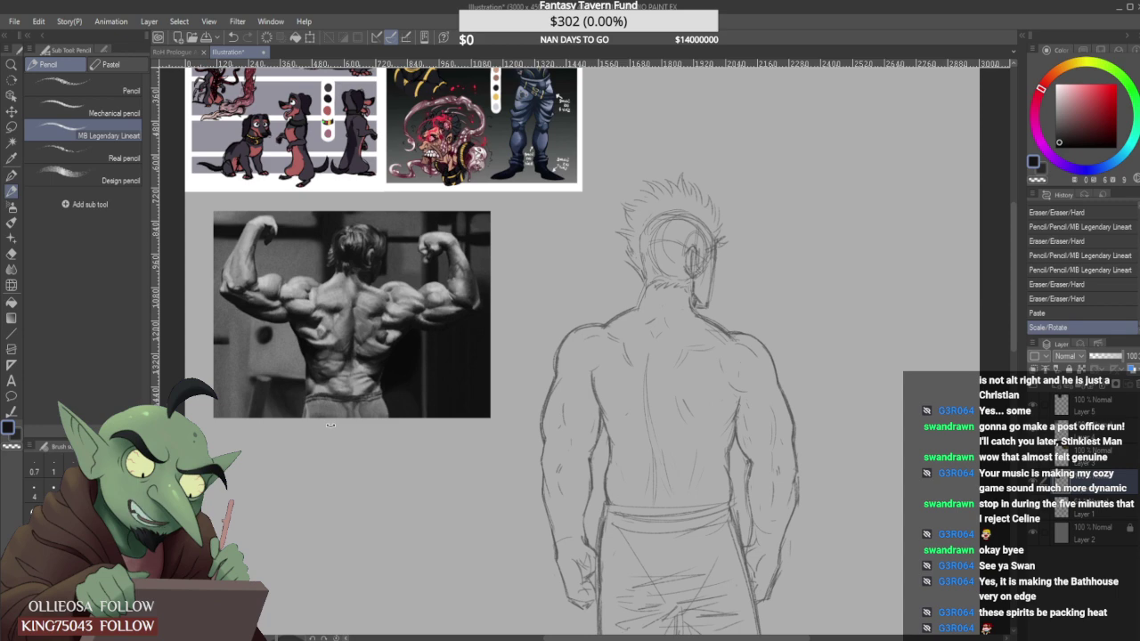
Sketch the inner muscle lines of both shoulder blades converging downward on either side of the spine.
scroll(651, 374, up, 1)
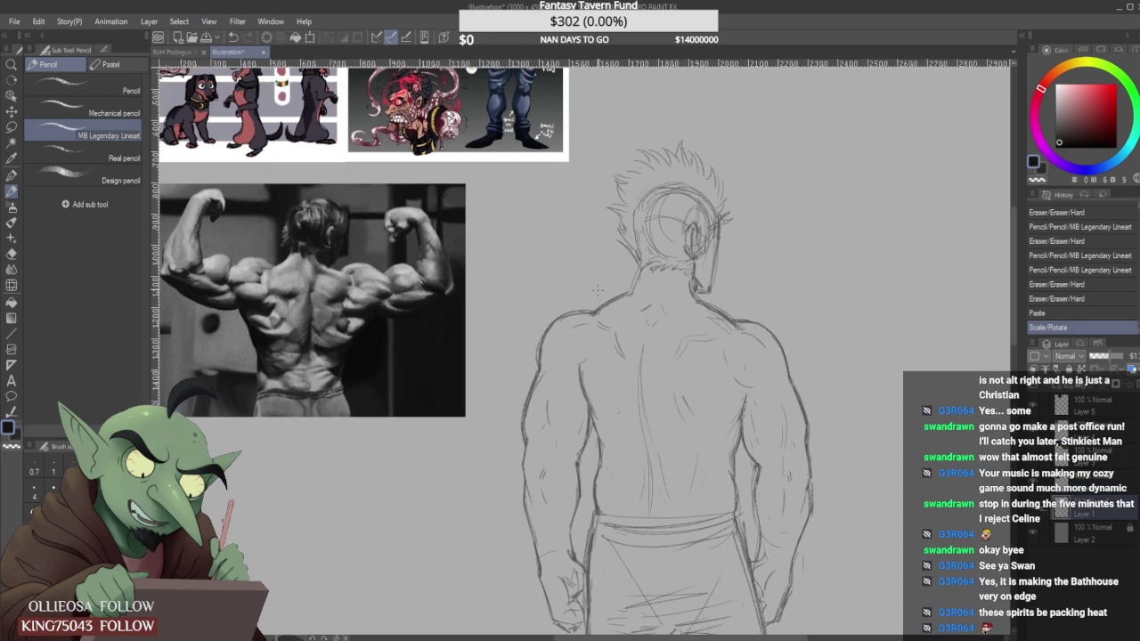
scroll(626, 331, up, 1)
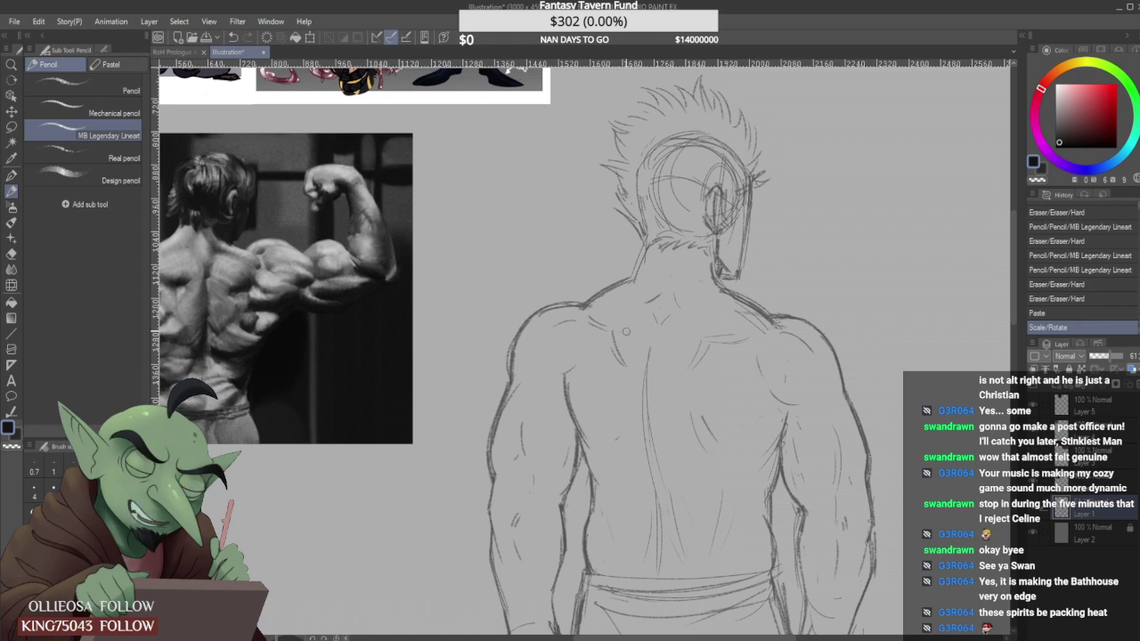
mouse_move(626, 332)
mouse_down()
mouse_move(598, 328)
mouse_move(615, 338)
mouse_move(626, 382)
mouse_move(604, 330)
mouse_move(682, 341)
mouse_move(677, 387)
mouse_move(663, 398)
mouse_up()
scroll(611, 331, down, 1)
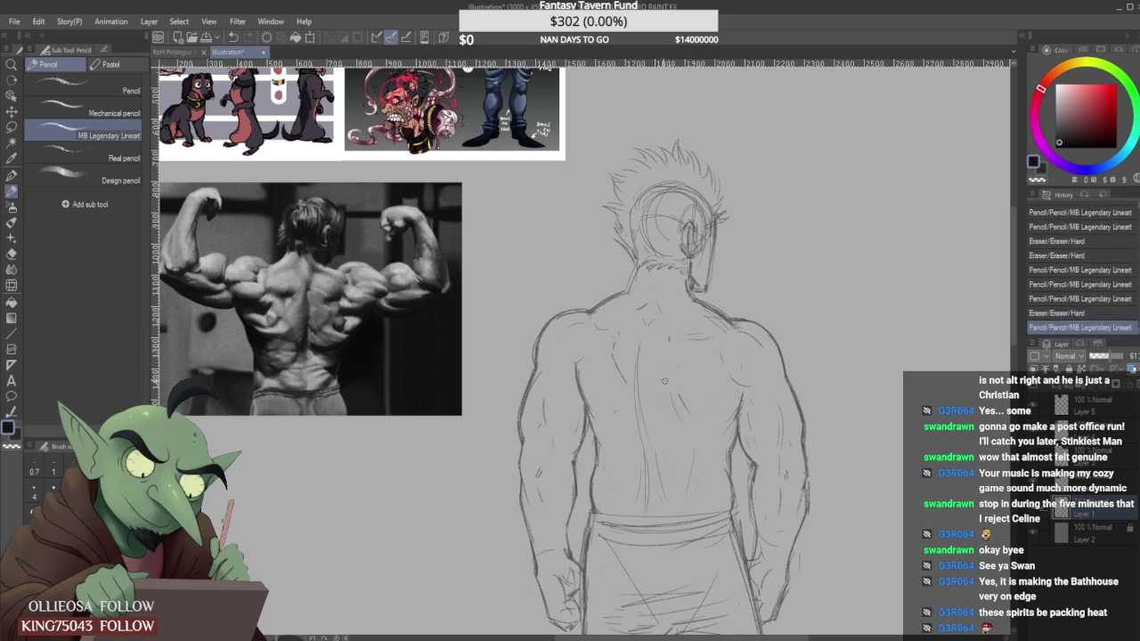
mouse_move(671, 346)
mouse_down()
mouse_move(657, 390)
mouse_move(621, 367)
mouse_move(620, 338)
mouse_move(654, 313)
mouse_up()
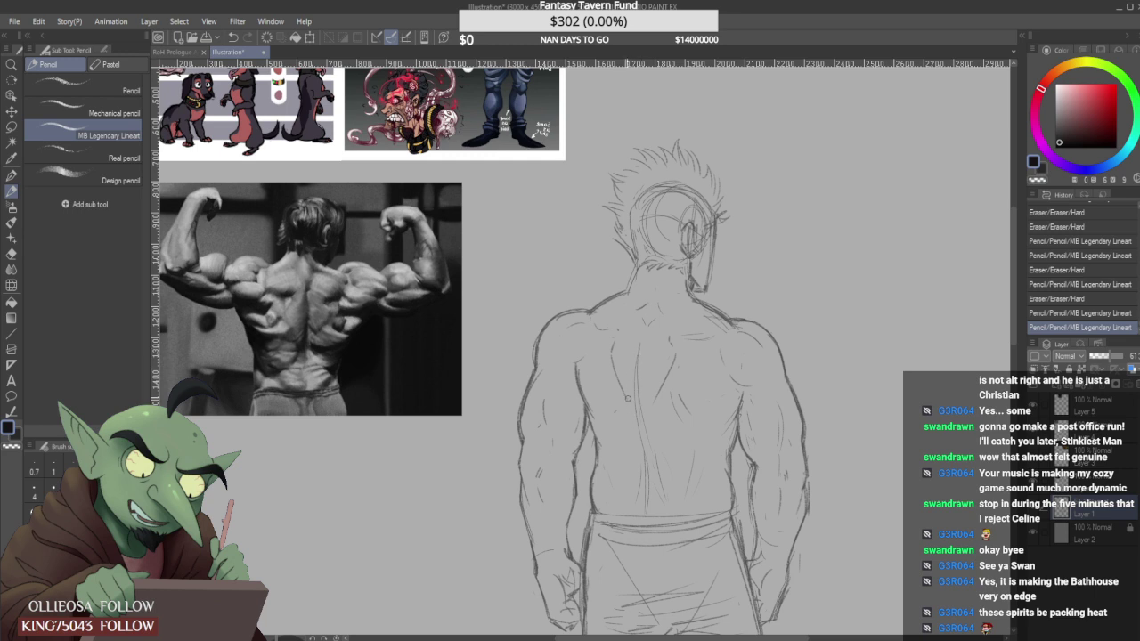
Add a muscle stroke beside the lower spine and rework the left flank contour below the armpit.
drag(644, 447, 636, 479)
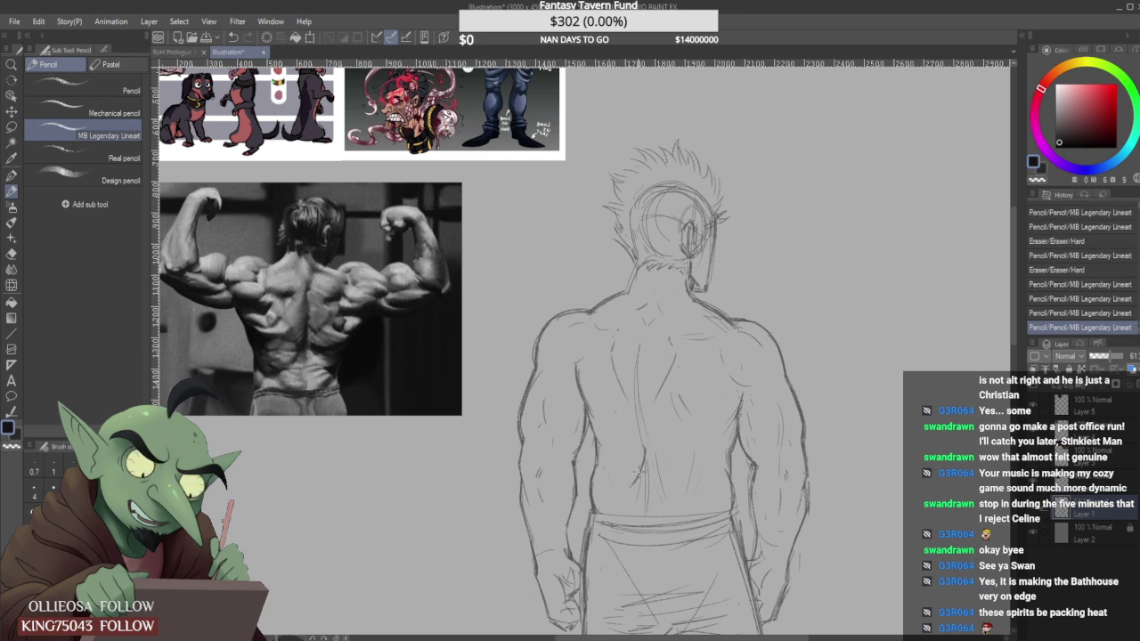
mouse_move(592, 417)
mouse_down()
mouse_move(610, 471)
mouse_move(595, 421)
mouse_move(598, 445)
mouse_up()
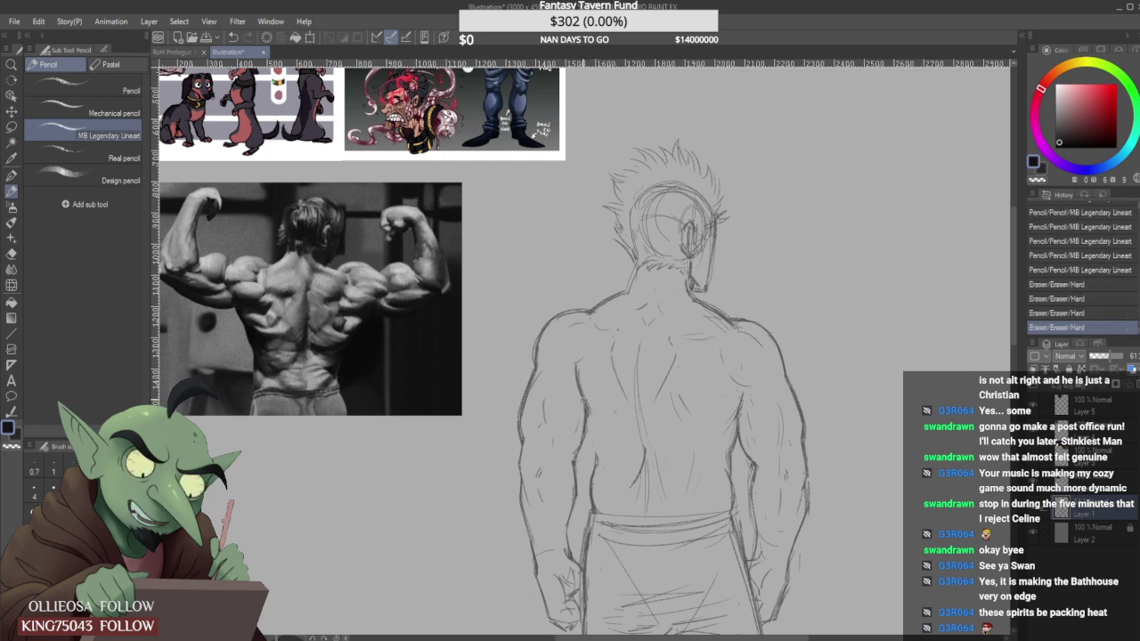
drag(584, 397, 603, 445)
Sketch the lower-back muscle lines above the waistband and reinforce the spine line between them.
mouse_move(719, 422)
mouse_down()
mouse_move(726, 490)
mouse_move(713, 481)
mouse_move(654, 496)
mouse_up()
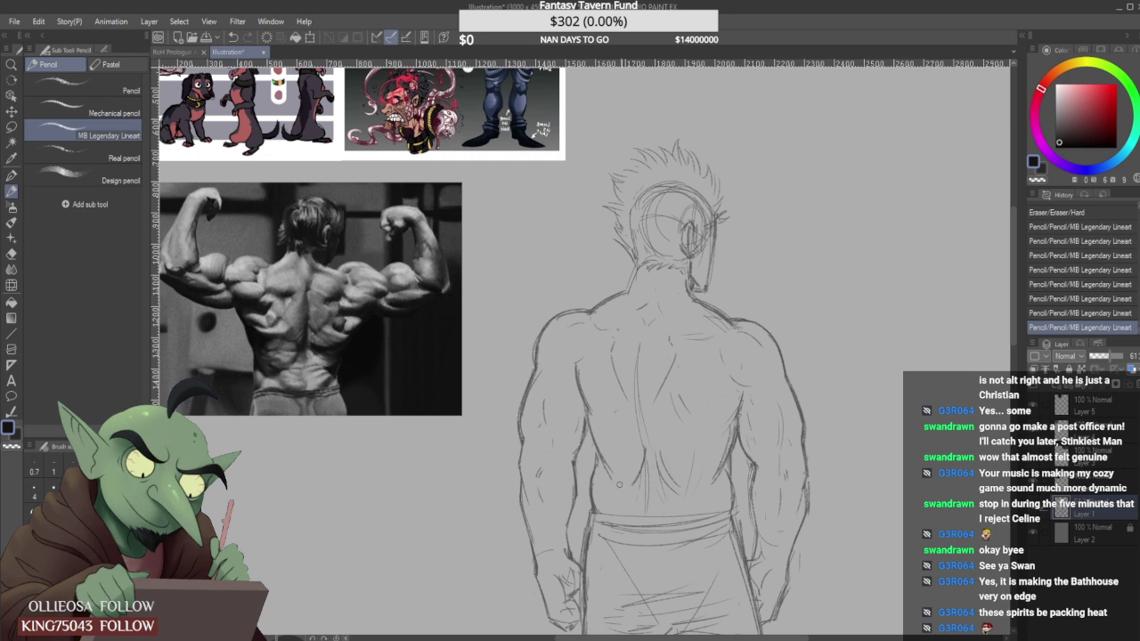
mouse_move(617, 485)
mouse_down()
mouse_move(617, 470)
mouse_move(660, 466)
mouse_move(631, 488)
mouse_move(646, 510)
mouse_up()
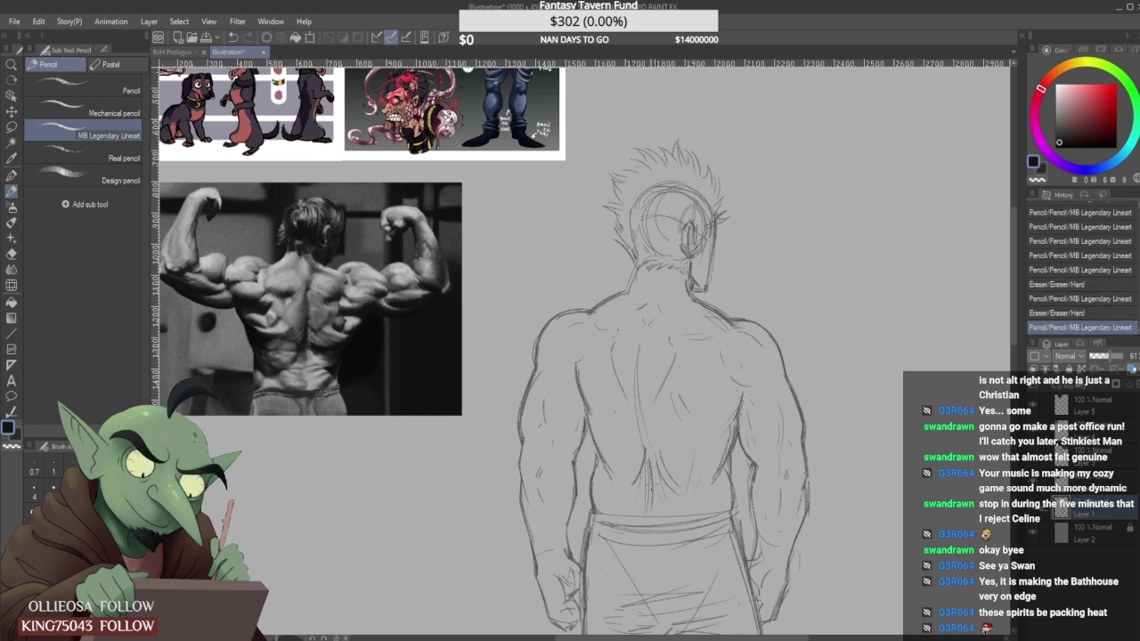
mouse_move(647, 456)
mouse_down()
mouse_move(647, 507)
mouse_move(649, 457)
mouse_up()
mouse_move(635, 364)
mouse_down()
mouse_move(647, 508)
mouse_move(637, 453)
mouse_up()
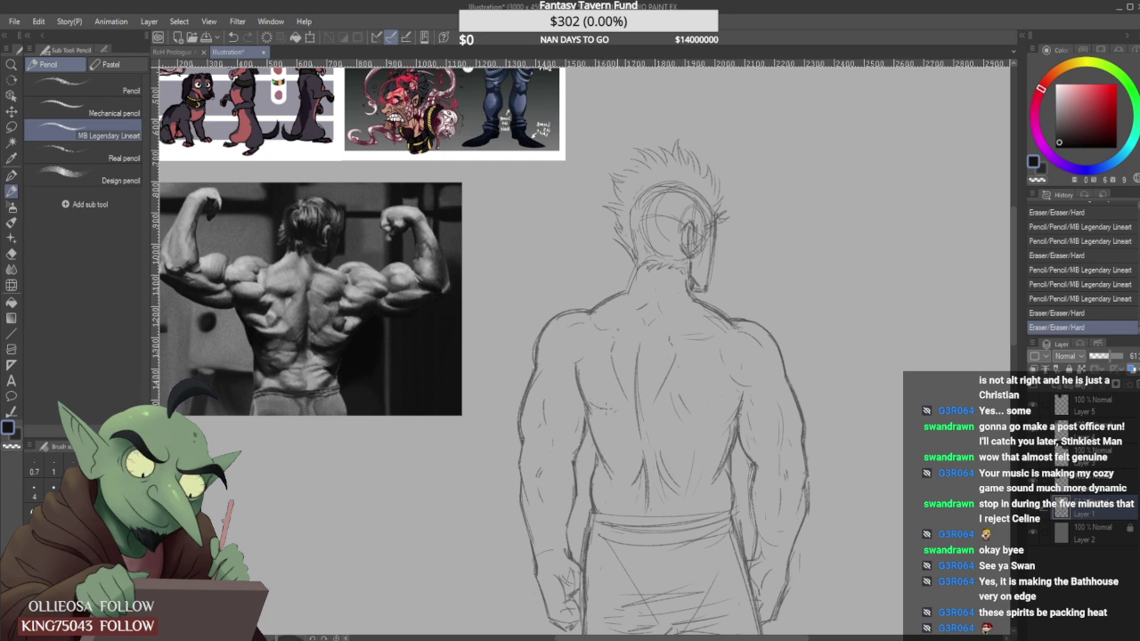
Add short muscle strokes on the left side of the back around and below the shoulder blade.
mouse_move(595, 405)
mouse_down()
mouse_move(583, 391)
mouse_move(592, 427)
mouse_move(581, 376)
mouse_move(594, 408)
mouse_move(625, 410)
mouse_up()
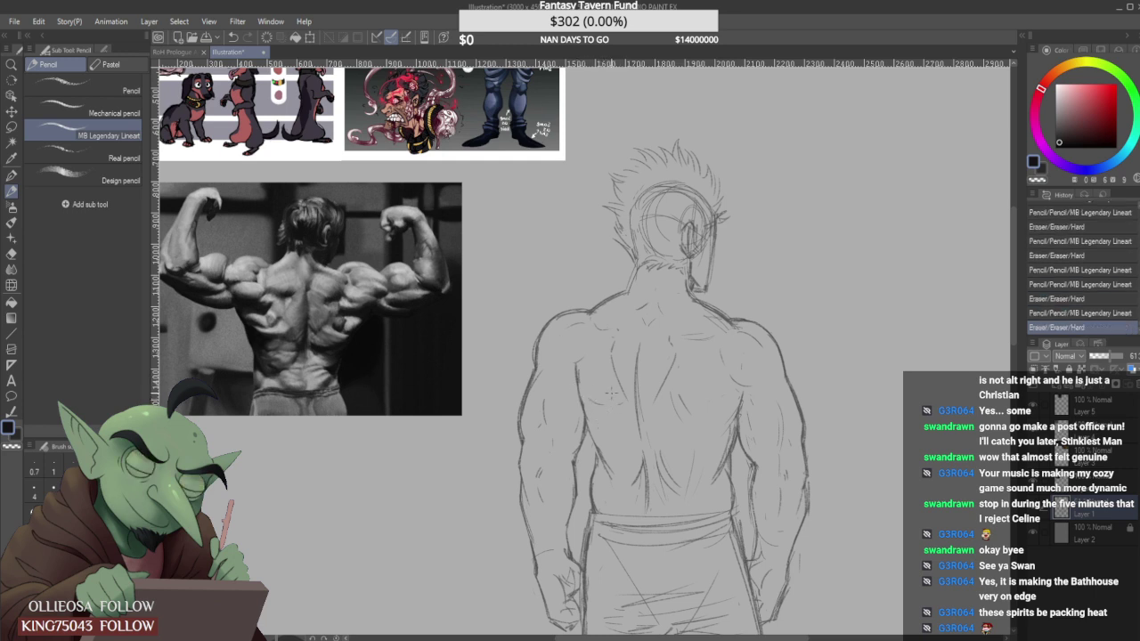
drag(588, 378, 604, 375)
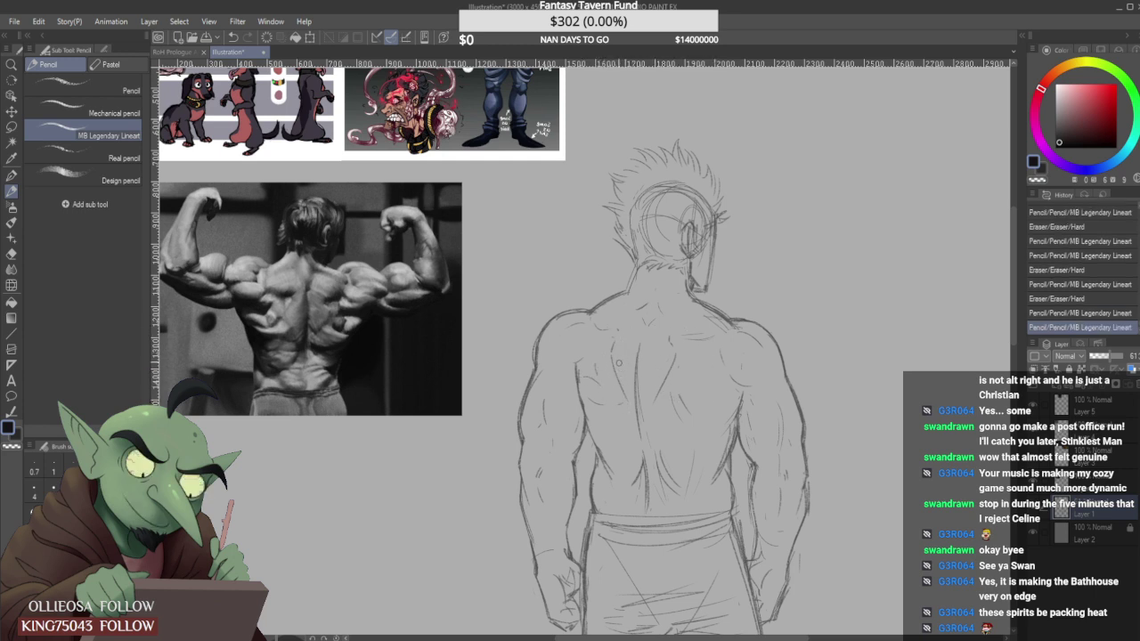
mouse_move(616, 339)
mouse_down()
mouse_move(610, 360)
mouse_move(630, 321)
mouse_up()
Rework the small diamond of crease strokes at the base of the neck above the spine.
scroll(648, 337, up, 1)
drag(660, 315, 661, 300)
scroll(658, 308, down, 1)
scroll(658, 308, down, 1)
scroll(659, 303, up, 1)
scroll(663, 283, down, 1)
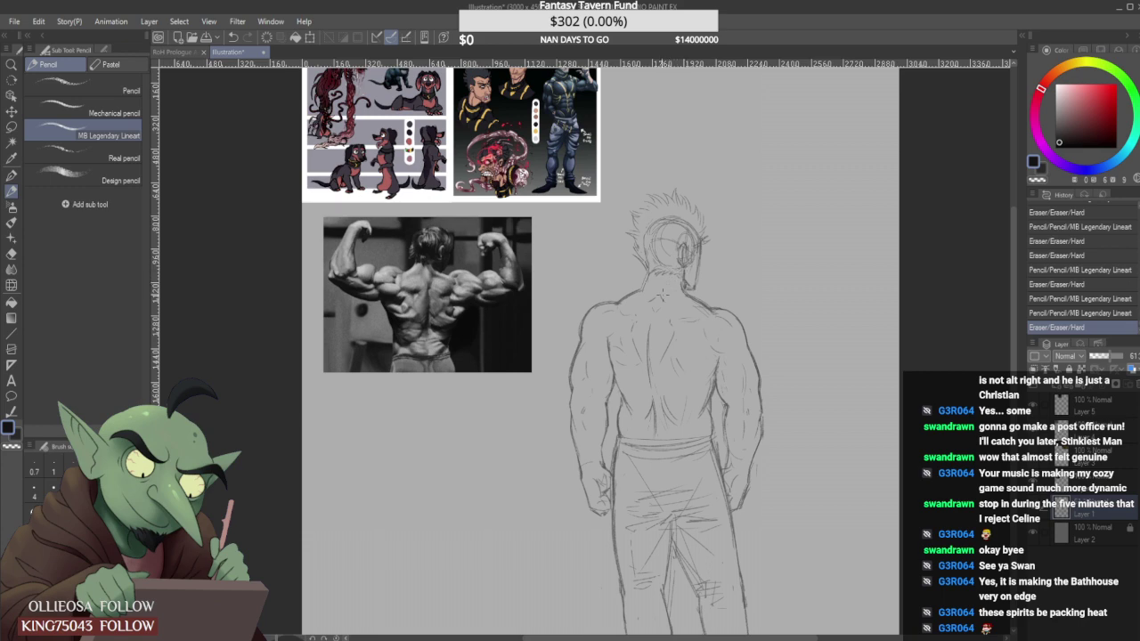
scroll(664, 298, up, 1)
mouse_move(638, 314)
mouse_down()
mouse_move(653, 331)
mouse_move(635, 316)
mouse_move(668, 319)
mouse_up()
scroll(668, 307, down, 3)
scroll(689, 345, up, 1)
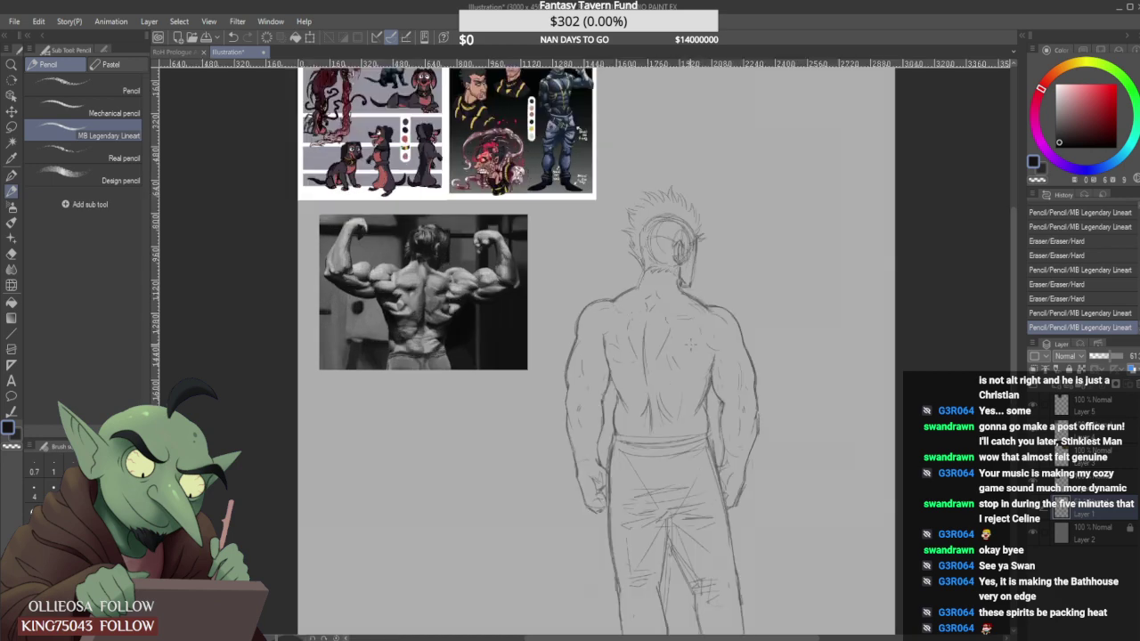
Add curved muscle strokes on the right side of the back below the shoulder blade.
scroll(691, 359, up, 2)
scroll(692, 362, down, 1)
mouse_move(681, 363)
mouse_down()
mouse_move(702, 373)
mouse_move(720, 360)
mouse_up()
scroll(718, 355, down, 1)
scroll(721, 338, down, 1)
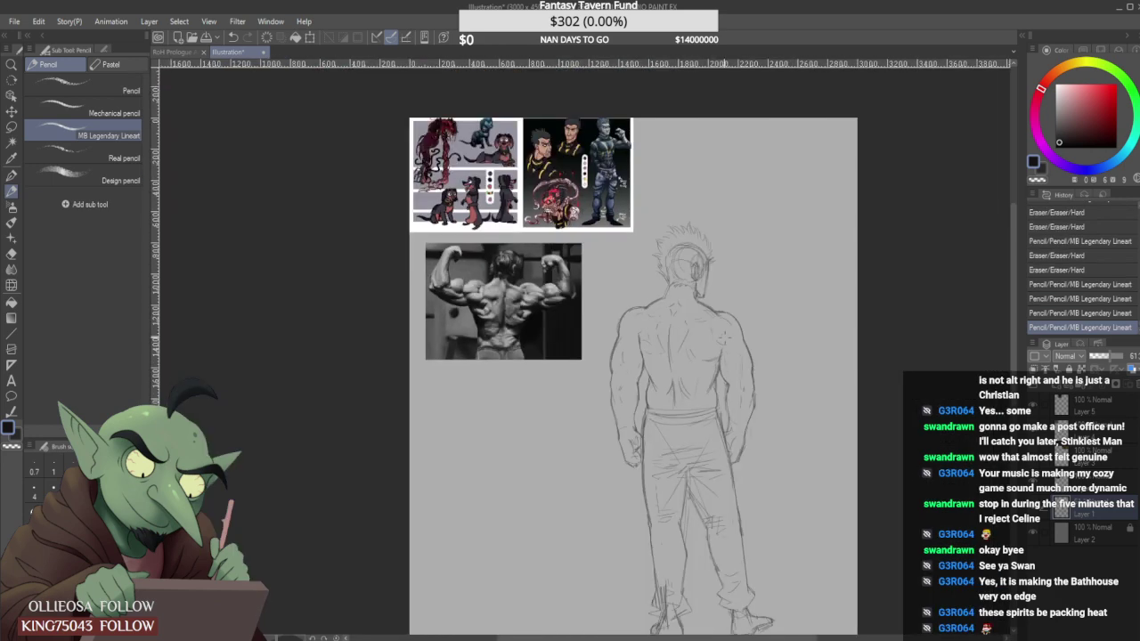
Erase the stray strokes beside the right armpit to clean up the edge of the back.
scroll(708, 370, up, 4)
mouse_move(711, 369)
mouse_down()
mouse_move(716, 381)
mouse_move(704, 380)
mouse_move(719, 366)
mouse_up()
click(710, 374)
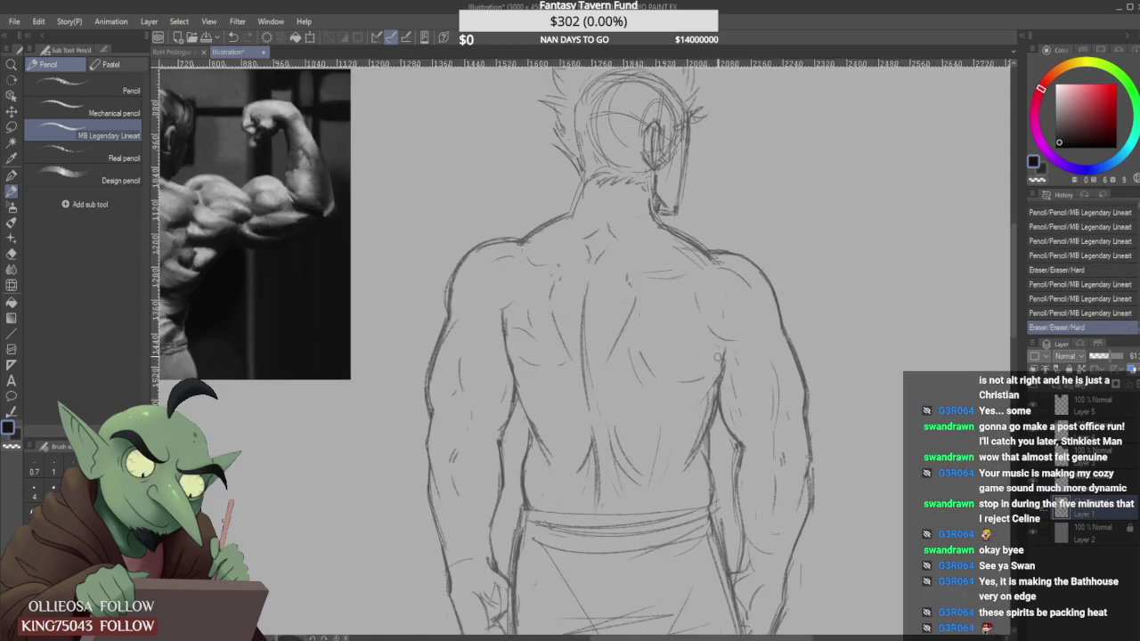
click(712, 370)
click(710, 376)
click(709, 375)
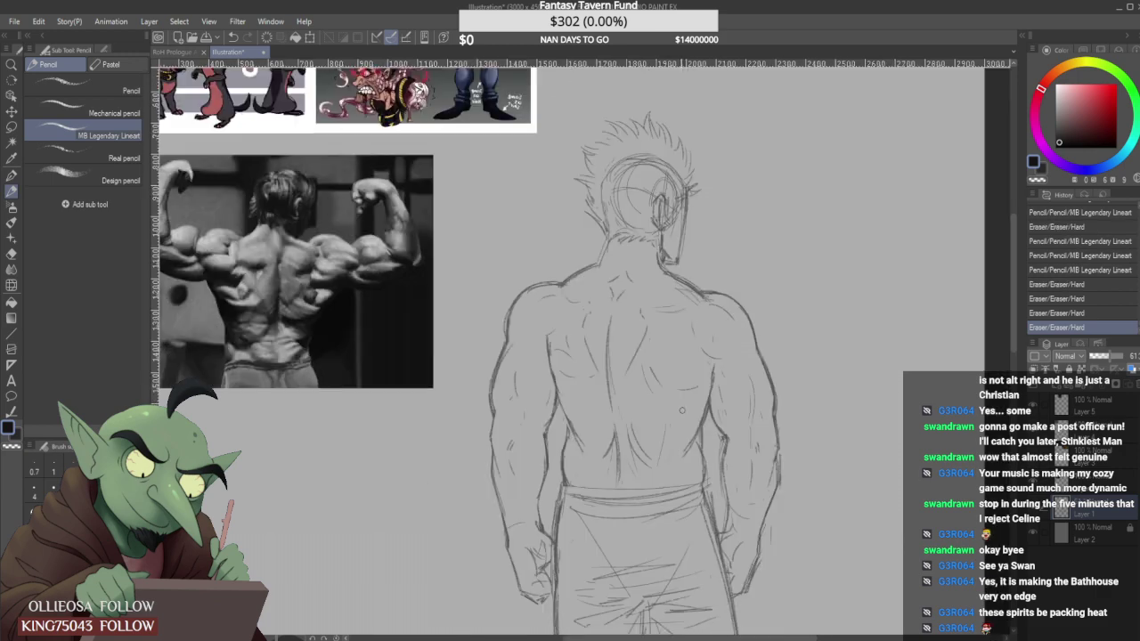
scroll(682, 409, down, 2)
scroll(670, 392, down, 1)
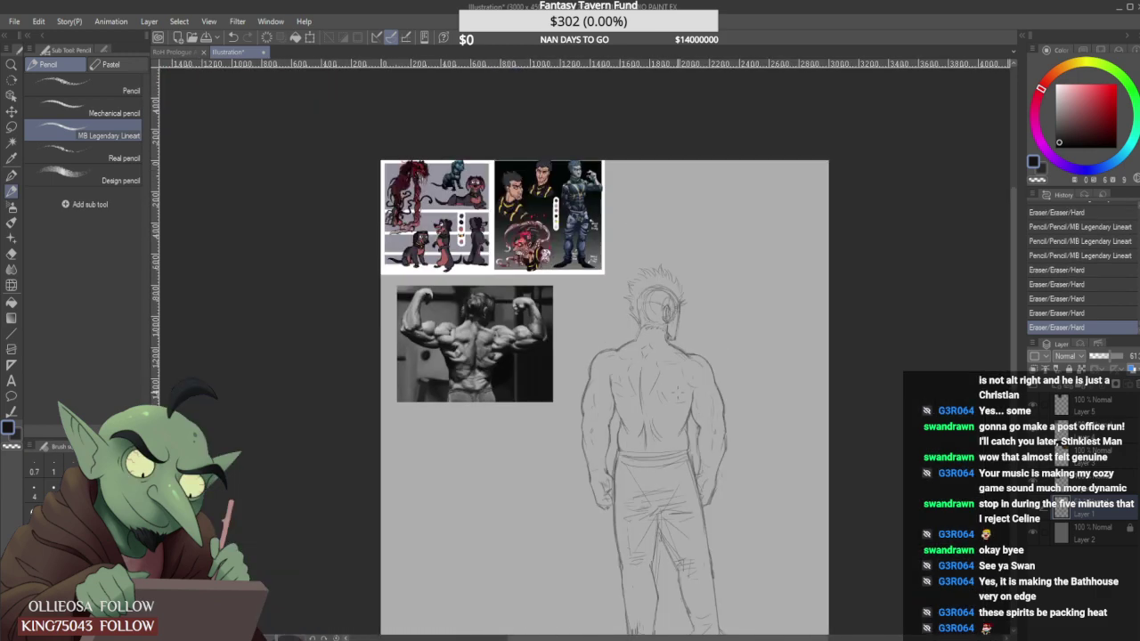
scroll(679, 393, down, 1)
scroll(690, 388, up, 1)
scroll(677, 378, up, 3)
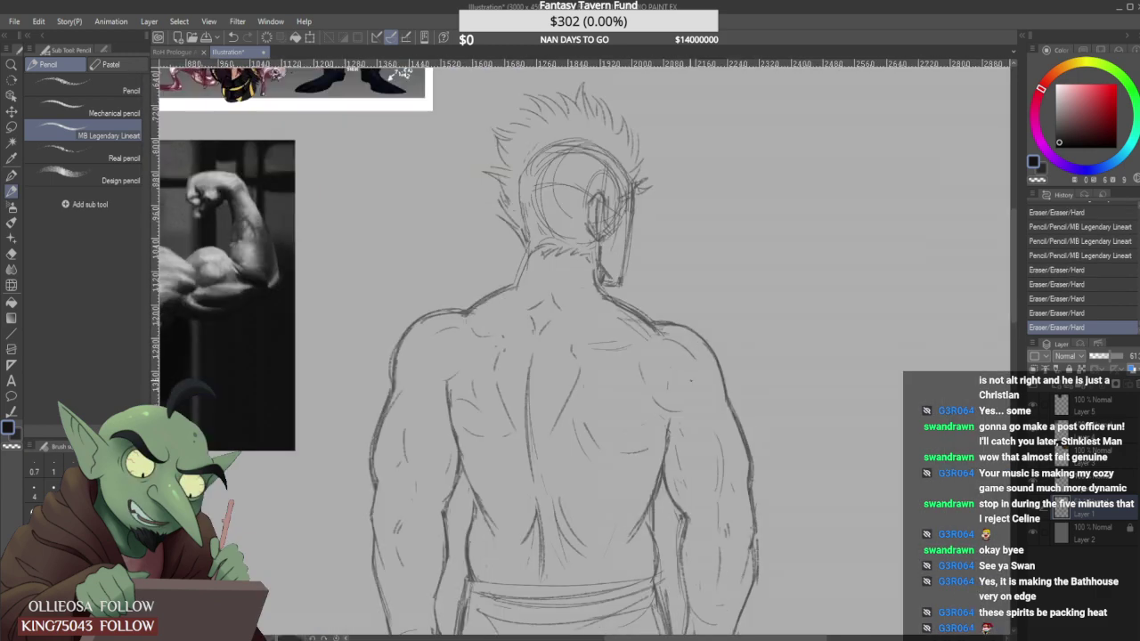
Add a short curved muscle stroke on the right shoulder blade and erase stray marks around it.
mouse_move(621, 435)
mouse_down()
mouse_move(645, 436)
mouse_move(643, 402)
mouse_up()
scroll(641, 381, down, 2)
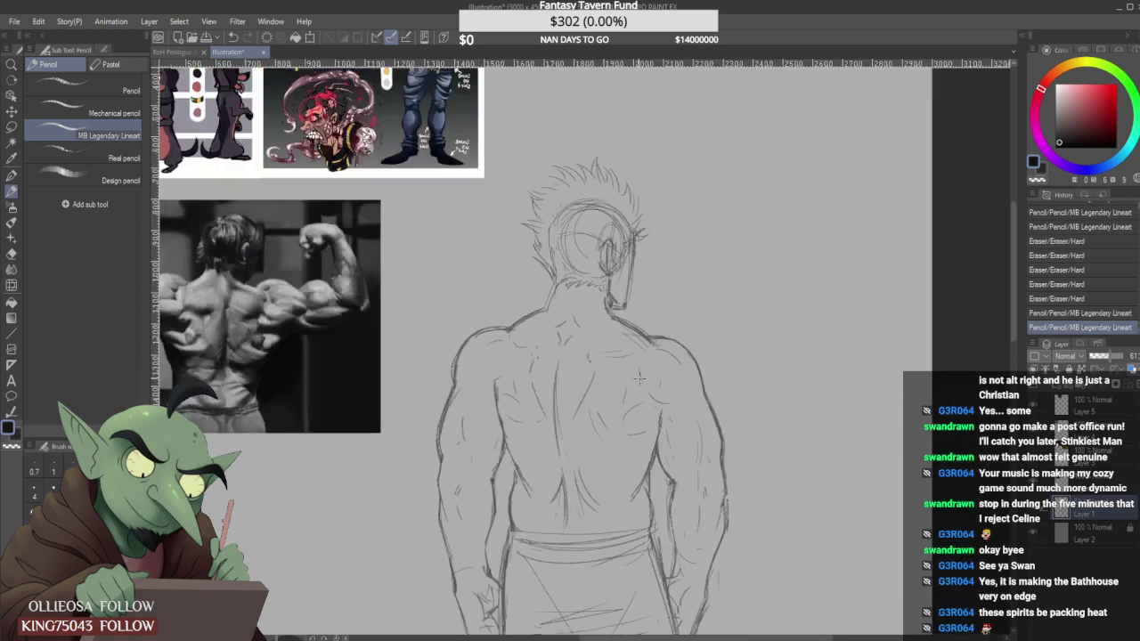
scroll(637, 365, down, 2)
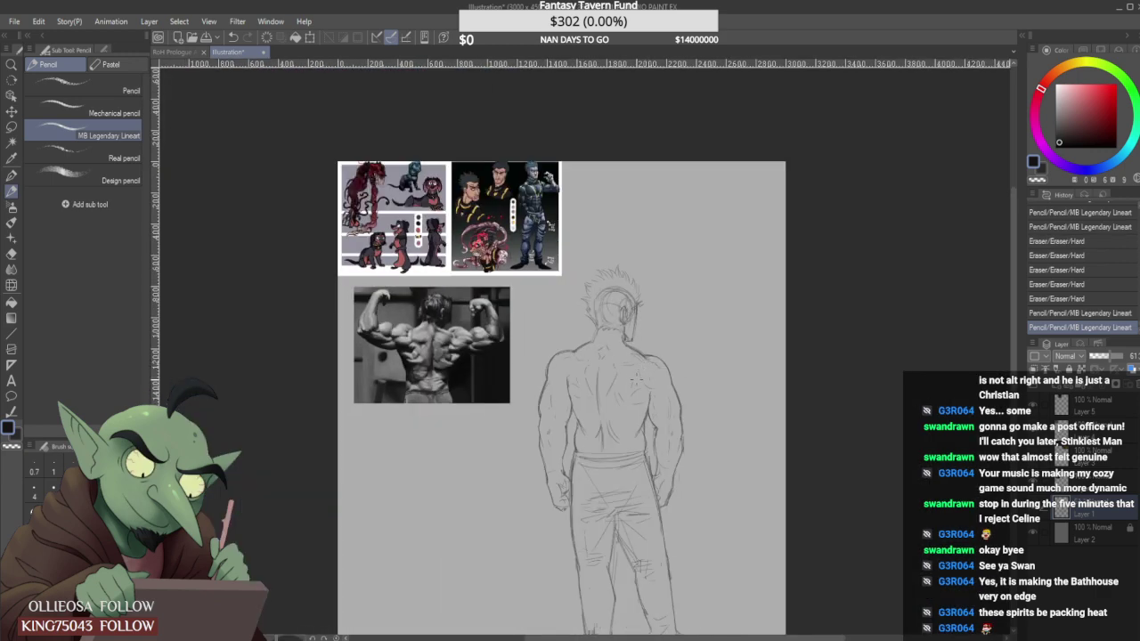
scroll(635, 382, up, 1)
mouse_move(616, 411)
mouse_down()
mouse_move(630, 414)
mouse_move(626, 385)
mouse_up()
scroll(624, 374, up, 1)
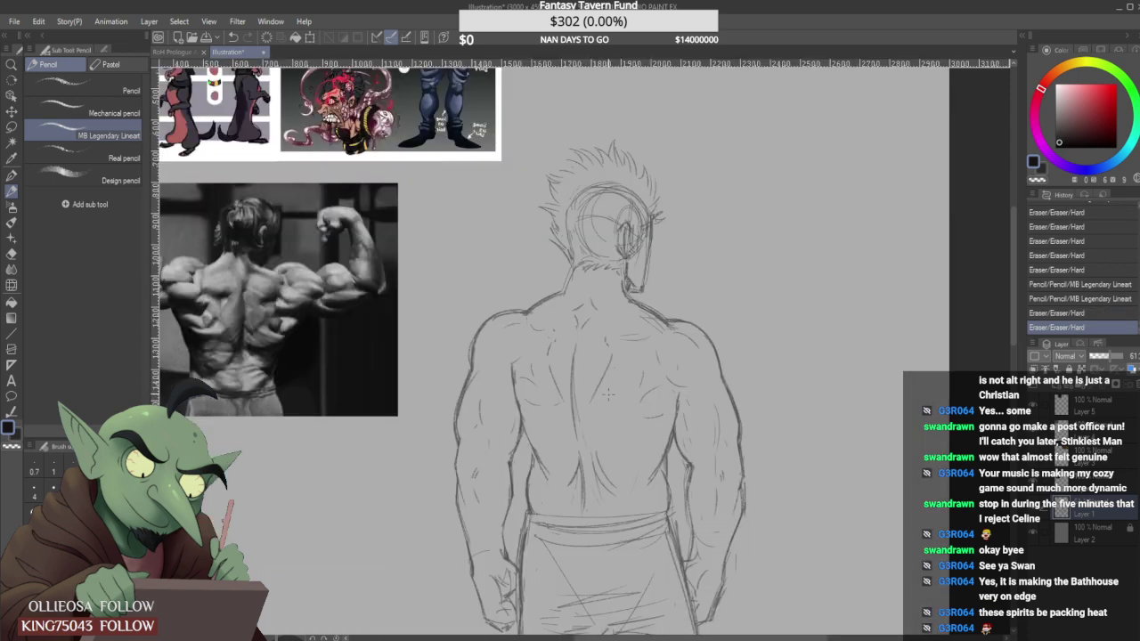
Sketch short contour strokes where the right trapezius runs into the top of the shoulder.
scroll(623, 374, down, 2)
scroll(655, 365, down, 1)
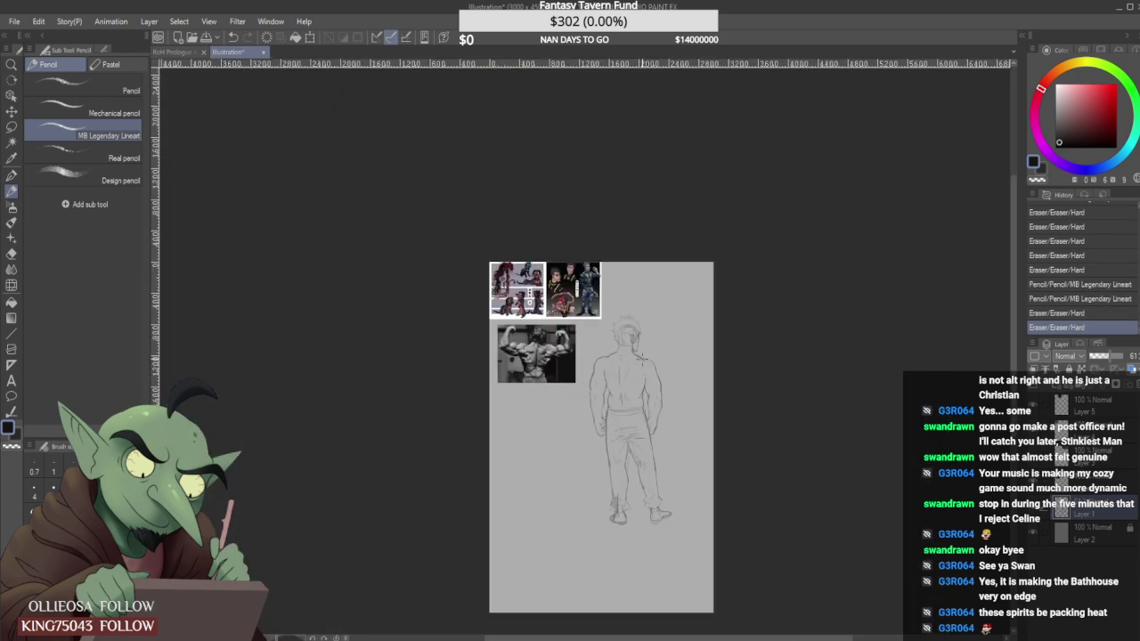
scroll(654, 365, up, 1)
scroll(654, 365, up, 1)
scroll(654, 365, up, 2)
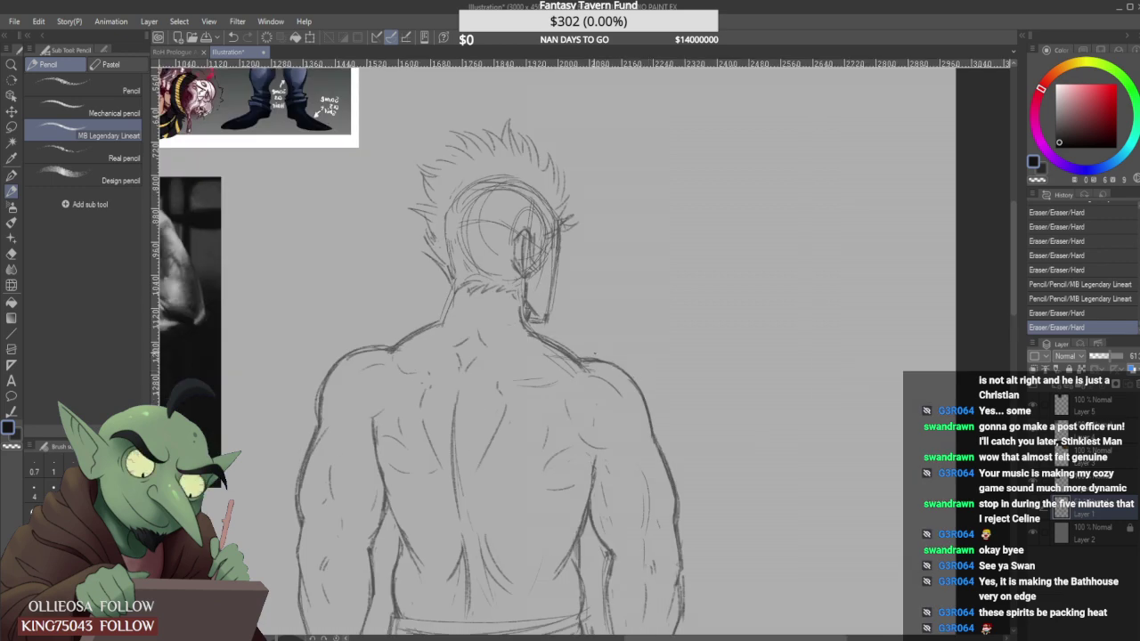
drag(568, 352, 589, 362)
scroll(573, 361, down, 1)
scroll(664, 454, up, 1)
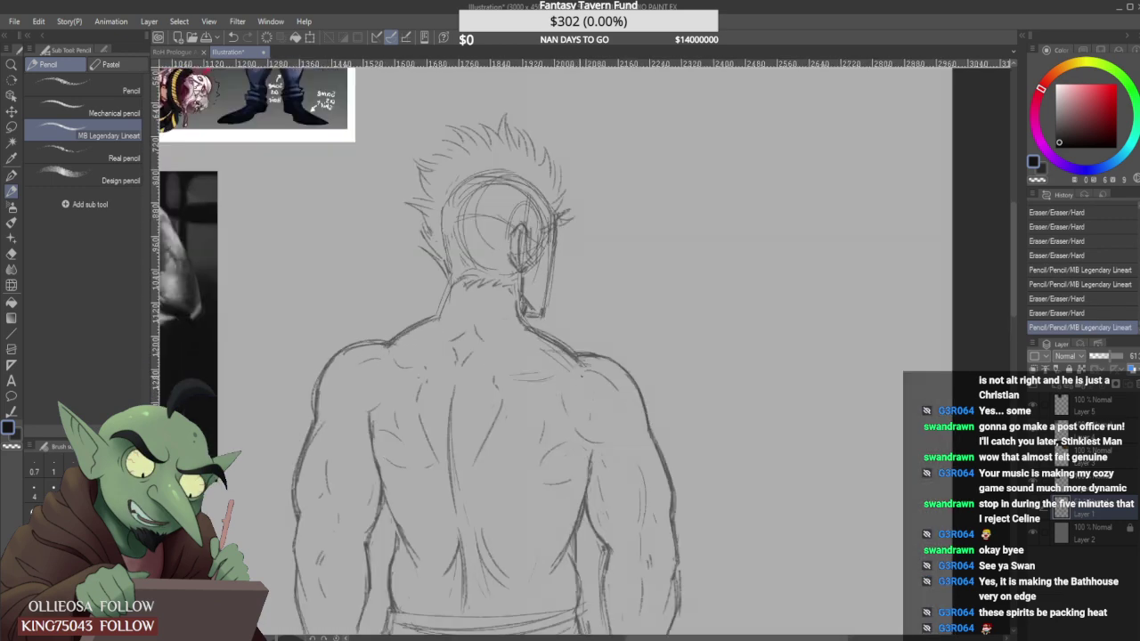
scroll(551, 363, down, 2)
scroll(572, 354, up, 2)
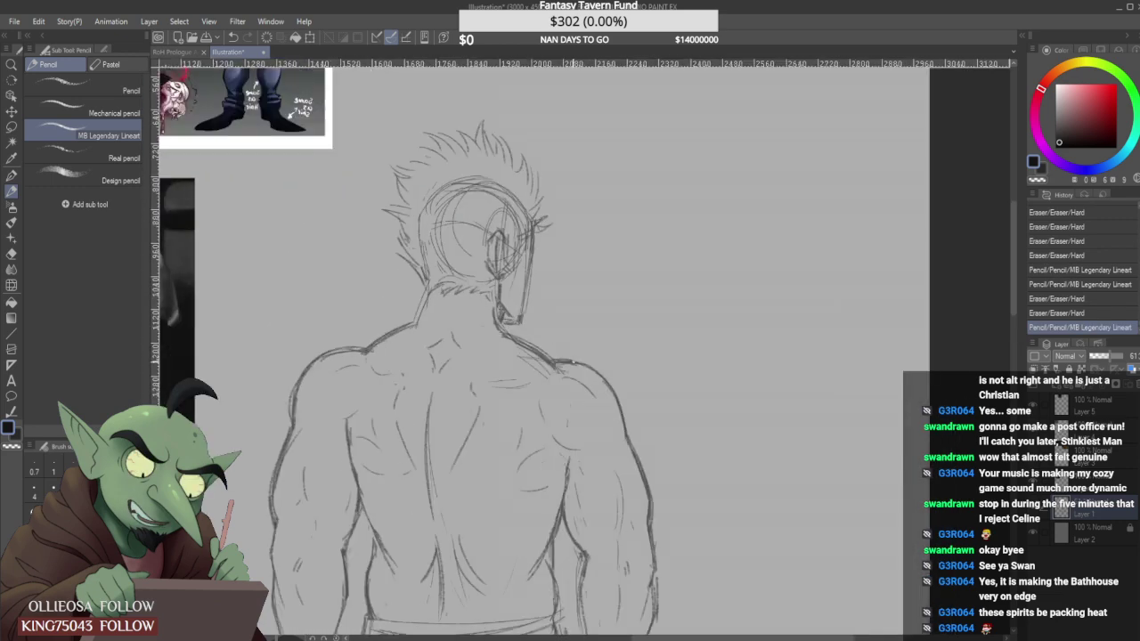
mouse_move(550, 378)
mouse_down()
mouse_move(540, 382)
mouse_move(567, 392)
mouse_up()
scroll(565, 382, down, 3)
scroll(488, 371, up, 3)
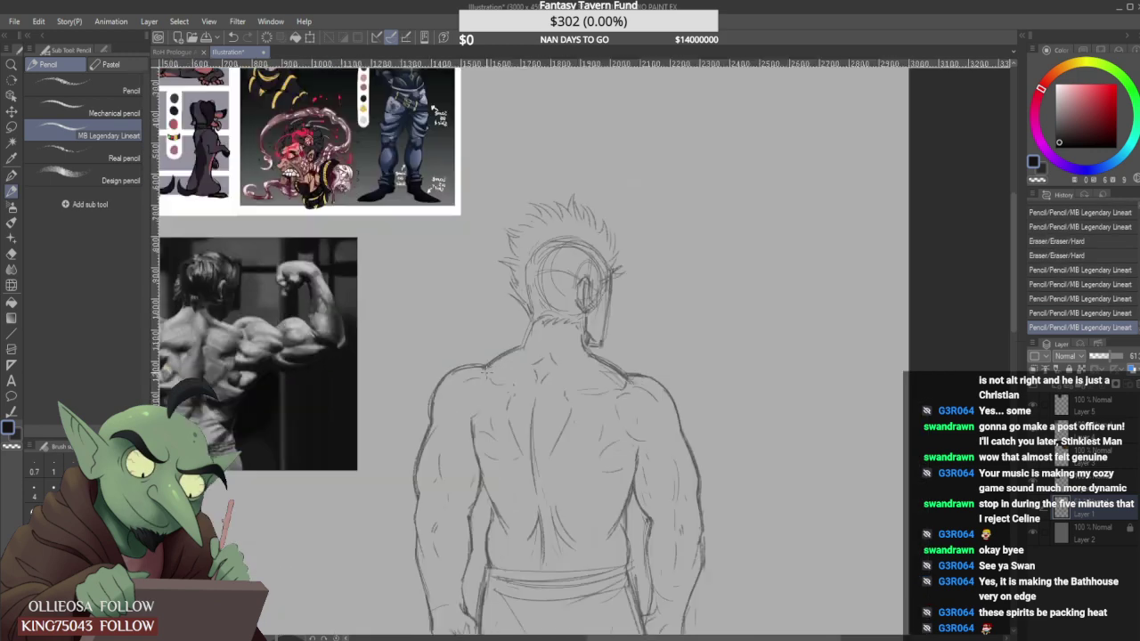
Add short muscle strokes at the left shoulder where the trapezius meets the deltoid.
mouse_move(492, 383)
mouse_down()
mouse_move(502, 388)
mouse_move(488, 404)
mouse_up()
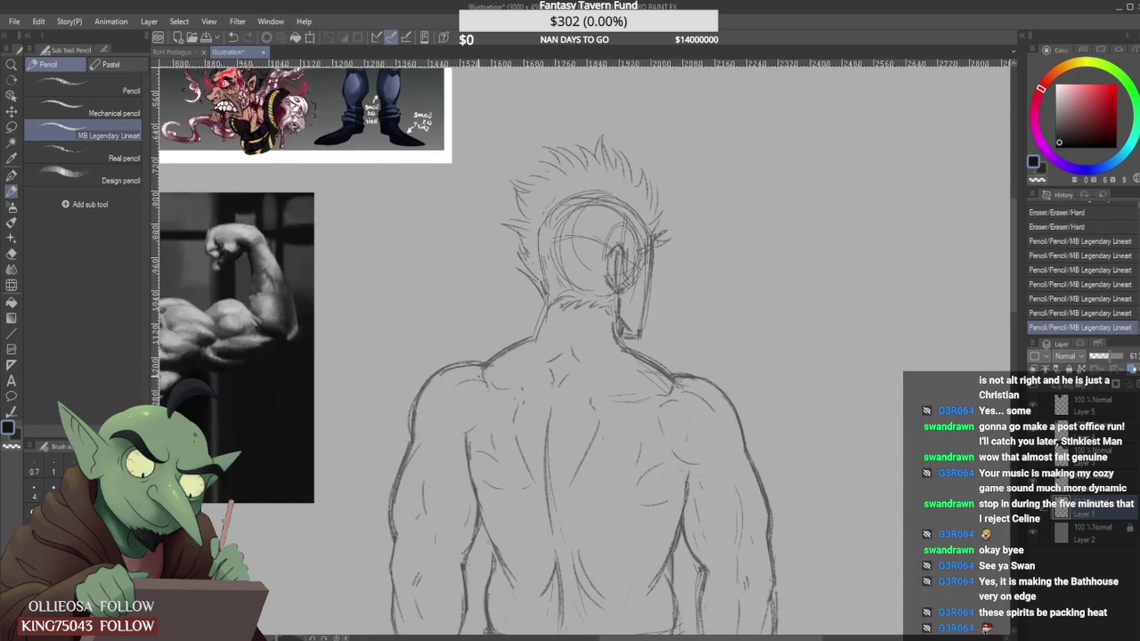
mouse_move(491, 363)
mouse_down()
mouse_move(460, 390)
mouse_move(492, 395)
mouse_move(475, 399)
mouse_up()
scroll(479, 366, down, 4)
scroll(482, 362, up, 4)
scroll(475, 378, down, 4)
scroll(472, 387, up, 3)
scroll(472, 397, down, 3)
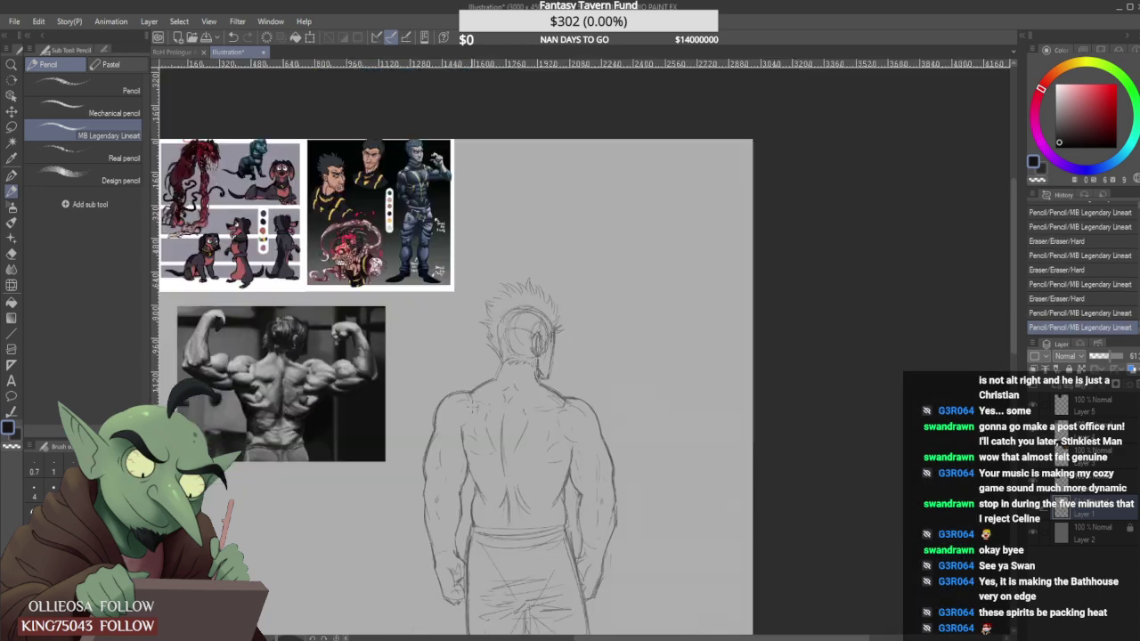
Rework the small crease strokes along the upper edge of the left shoulder blade, near the armpit.
scroll(280, 395, up, 3)
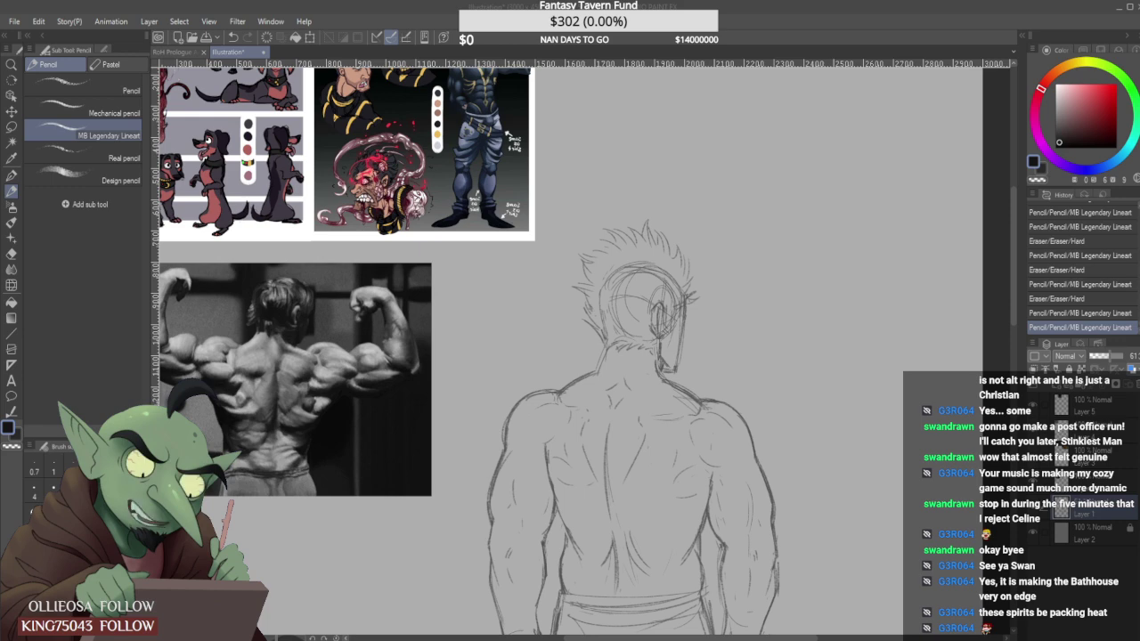
scroll(544, 422, up, 2)
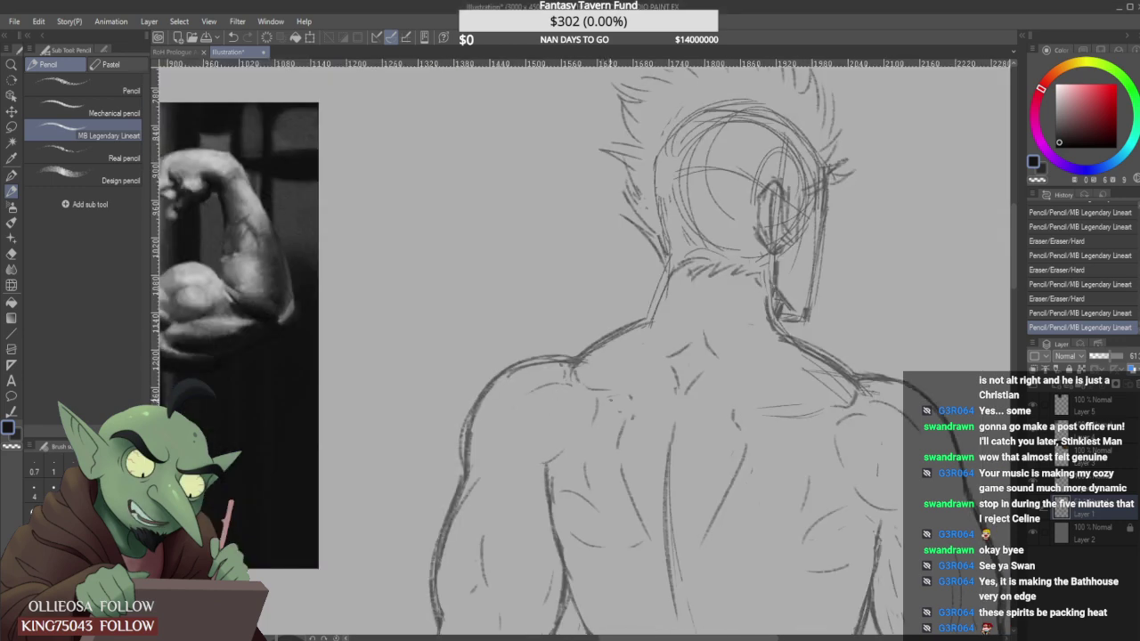
mouse_move(611, 399)
mouse_down()
mouse_move(594, 423)
mouse_move(596, 407)
mouse_up()
drag(563, 444, 575, 442)
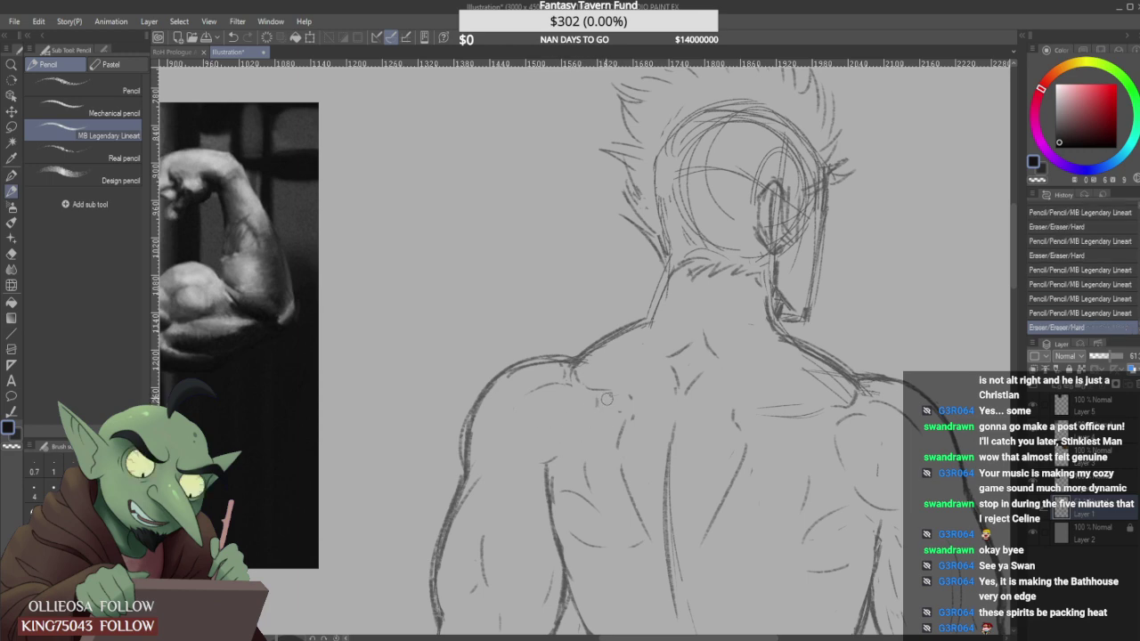
Pencil the muscle contour curving from the left shoulder toward the armpit and refine the right shoulder-blade lines.
drag(607, 399, 553, 458)
scroll(572, 411, down, 2)
scroll(698, 407, up, 1)
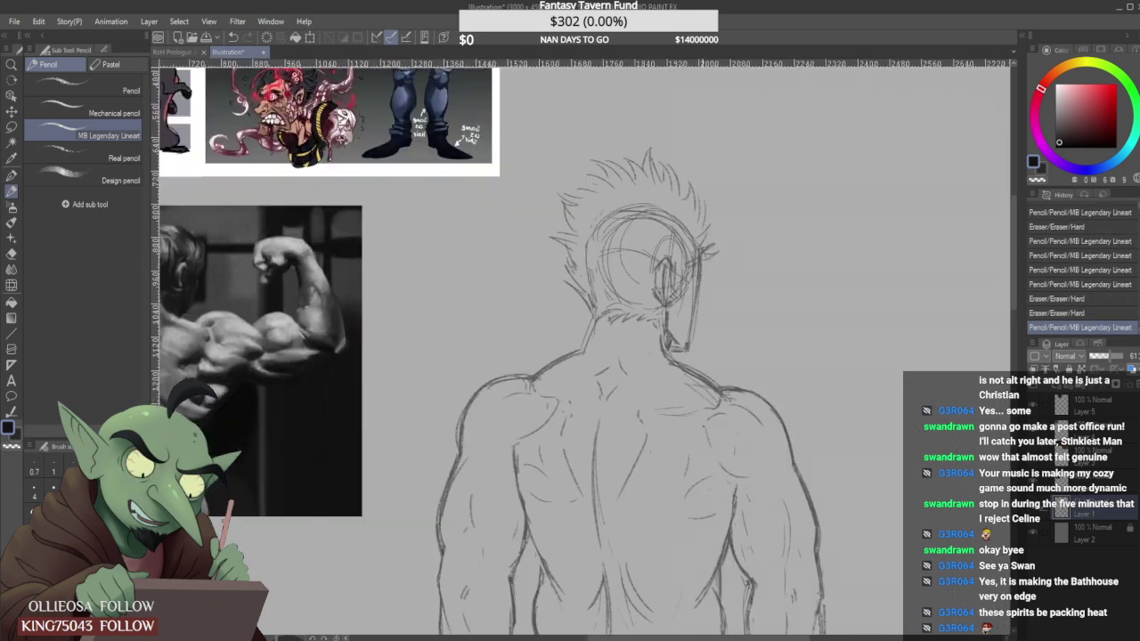
mouse_move(703, 423)
mouse_down()
mouse_move(708, 438)
mouse_move(692, 447)
mouse_move(736, 456)
mouse_up()
scroll(753, 423, down, 3)
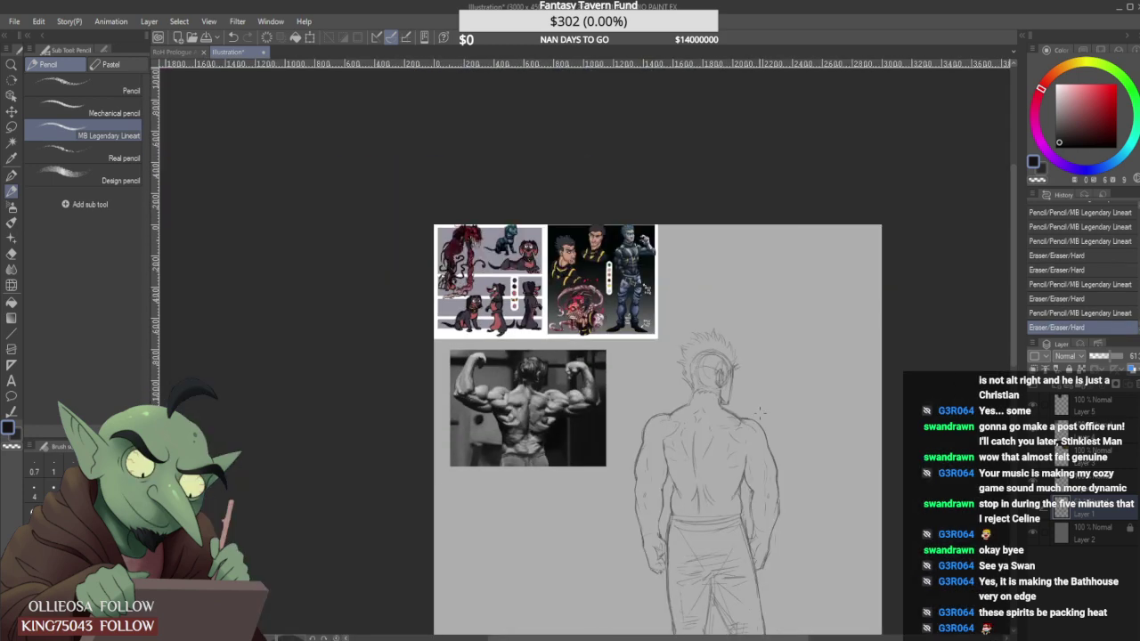
Erase stray pencil marks around the muscle lines below the figure's left shoulder.
scroll(752, 424, down, 2)
scroll(737, 424, up, 5)
mouse_move(637, 396)
mouse_down()
mouse_move(635, 411)
mouse_move(653, 403)
mouse_move(648, 420)
mouse_move(656, 407)
mouse_up()
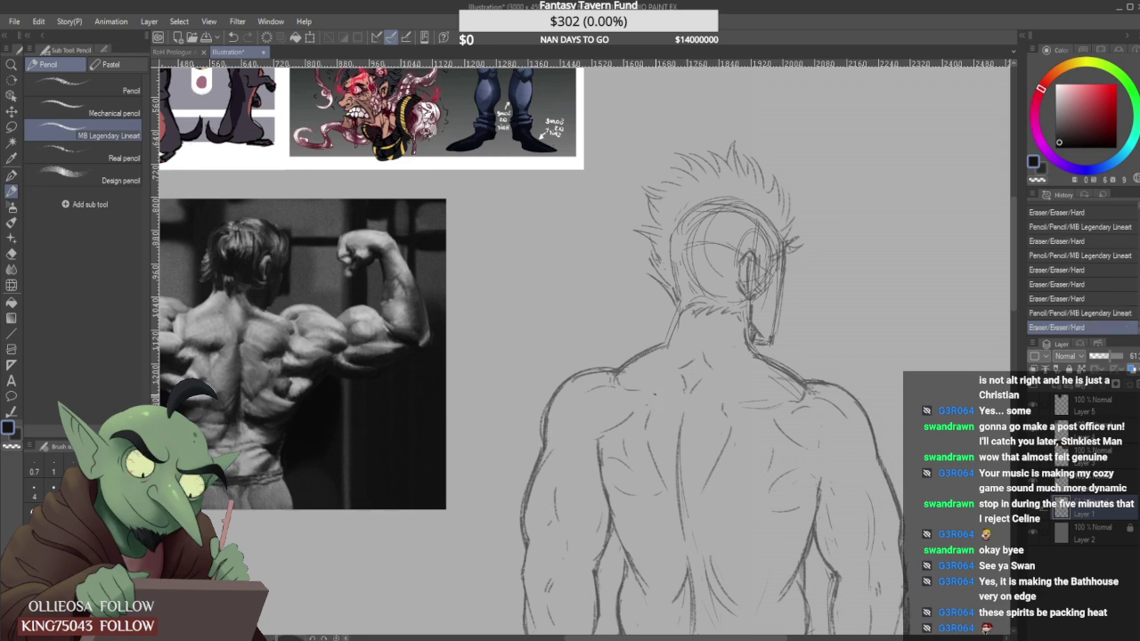
click(657, 407)
scroll(736, 392, down, 5)
scroll(736, 393, up, 4)
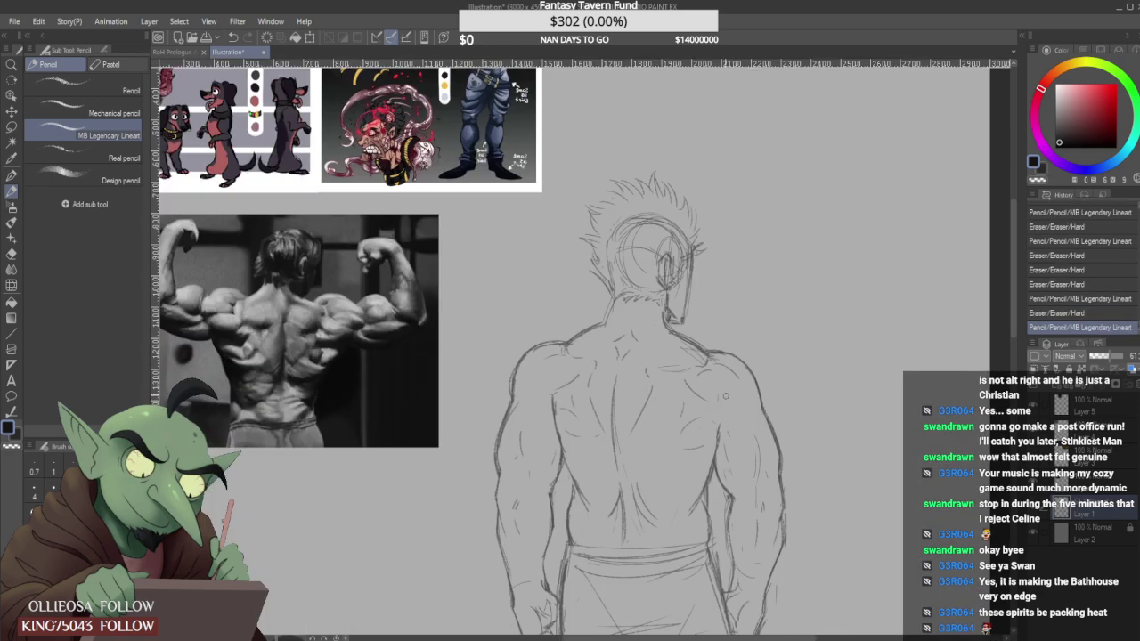
Rework the muscle lines of the figure's right shoulder and upper arm with pencil and hard eraser.
click(725, 397)
scroll(755, 410, up, 1)
mouse_move(730, 403)
mouse_down()
mouse_move(765, 473)
mouse_move(760, 418)
mouse_move(769, 443)
mouse_move(757, 444)
mouse_move(757, 473)
mouse_up()
scroll(757, 410, down, 2)
scroll(756, 411, up, 2)
scroll(769, 415, down, 3)
scroll(770, 412, up, 3)
scroll(757, 469, down, 2)
scroll(757, 454, up, 2)
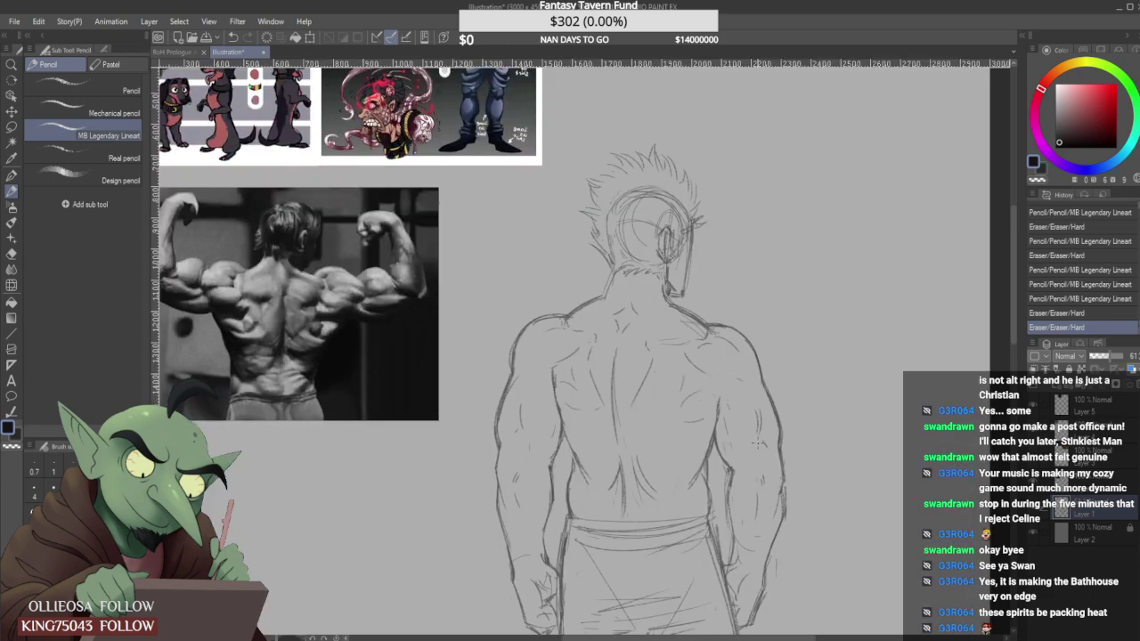
Refine the muscle definition strokes on the outer part of the figure's right upper arm.
mouse_move(759, 431)
mouse_down()
mouse_move(757, 442)
mouse_move(759, 420)
mouse_move(746, 435)
mouse_move(733, 433)
mouse_move(740, 424)
mouse_up()
scroll(756, 441, down, 2)
scroll(757, 441, up, 2)
scroll(761, 436, down, 2)
scroll(747, 435, up, 2)
scroll(730, 422, up, 1)
scroll(741, 422, down, 2)
scroll(753, 375, down, 2)
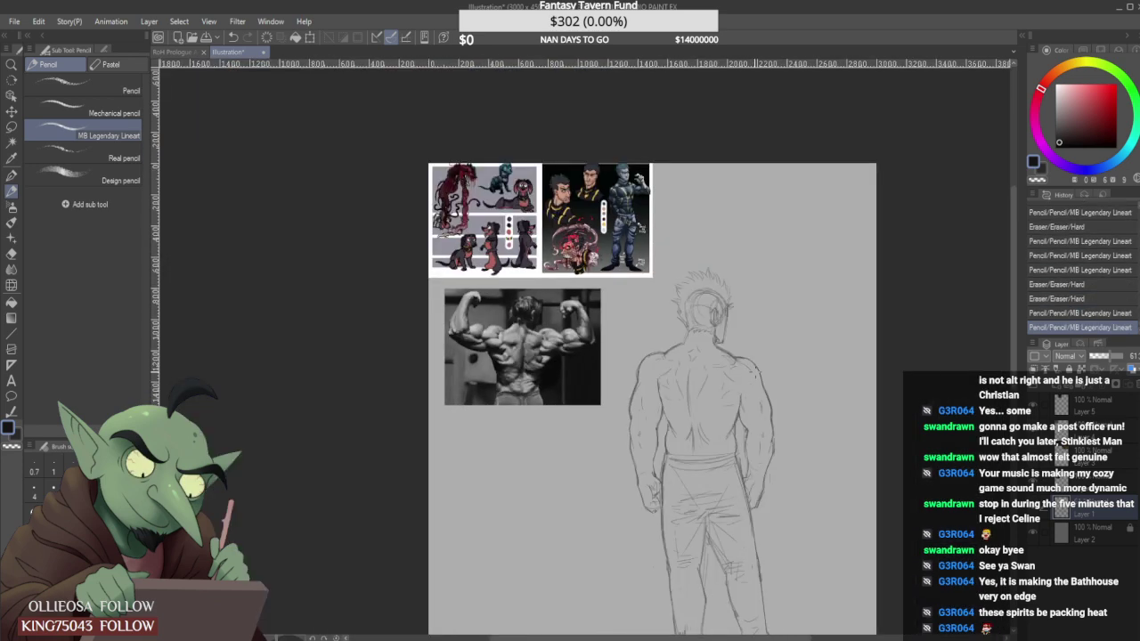
scroll(718, 379, down, 2)
scroll(717, 419, up, 4)
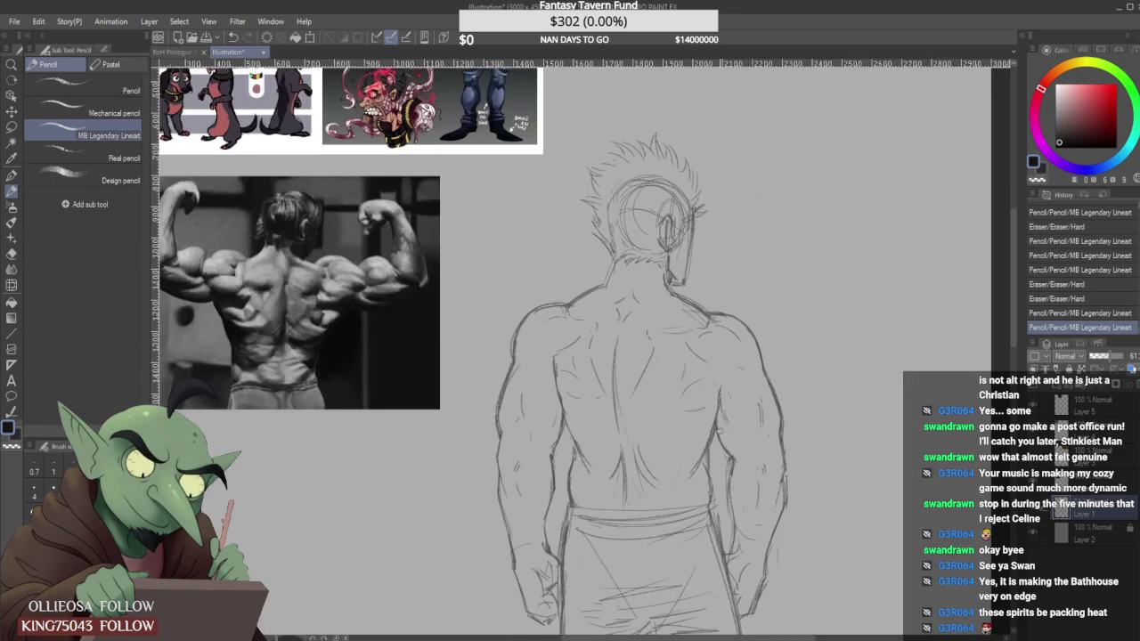
Strengthen the inner contour of the figure's right arm near the elbow, beside the torso.
drag(722, 445, 731, 463)
scroll(733, 380, down, 3)
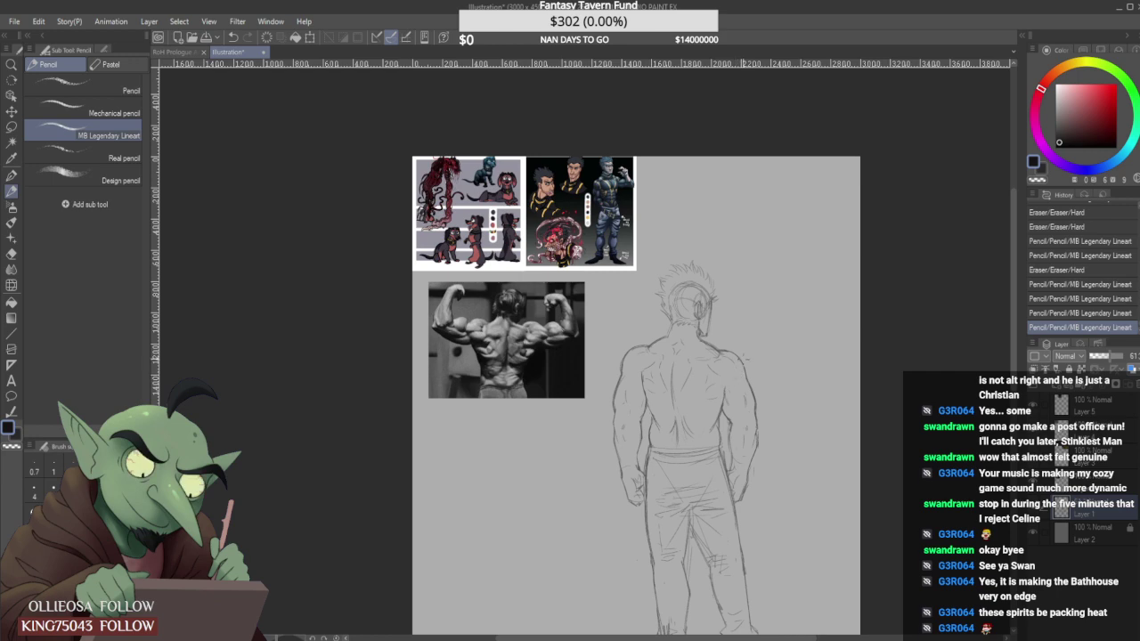
scroll(744, 357, down, 2)
scroll(752, 369, up, 5)
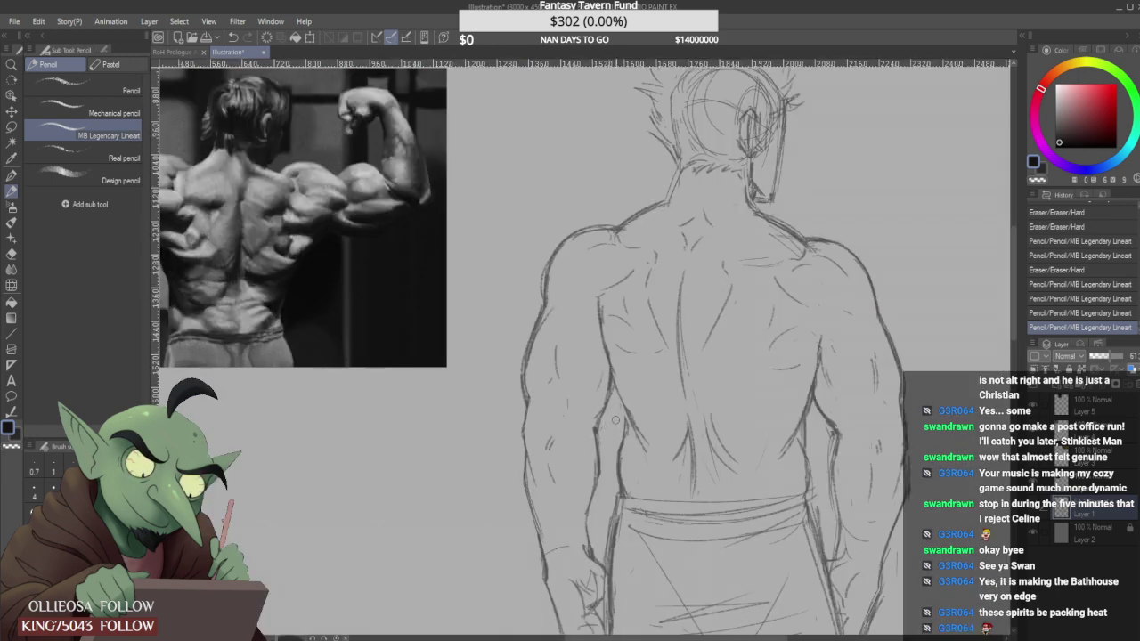
Redraw the left side of the waist beside the elbow and erase the excess lines.
drag(617, 394, 620, 441)
drag(621, 419, 621, 454)
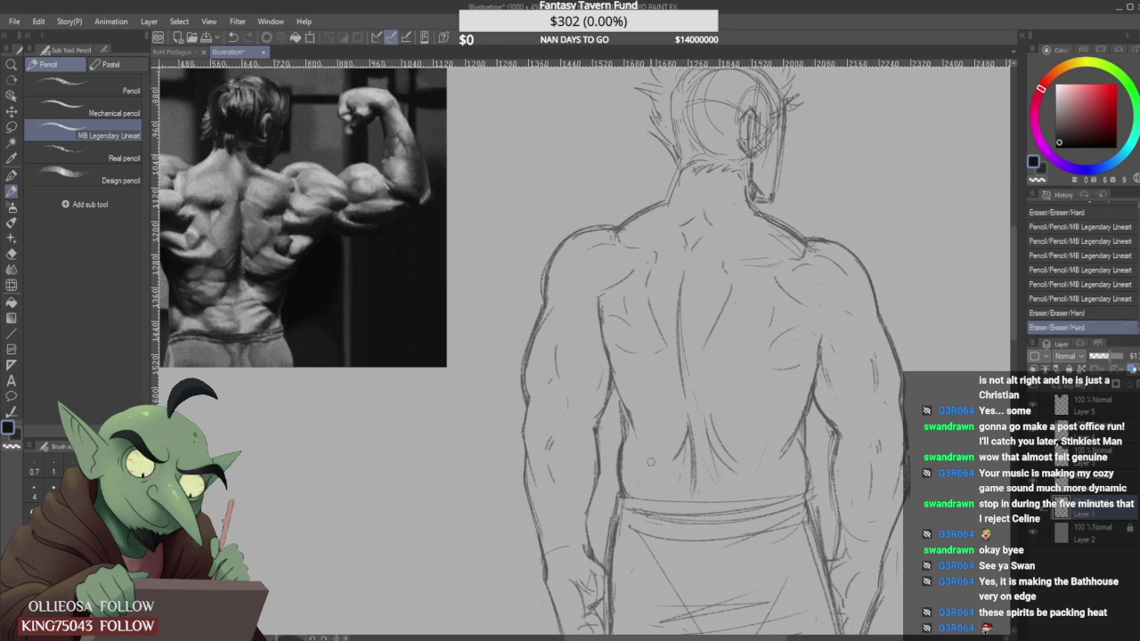
scroll(652, 390, down, 4)
scroll(701, 416, up, 3)
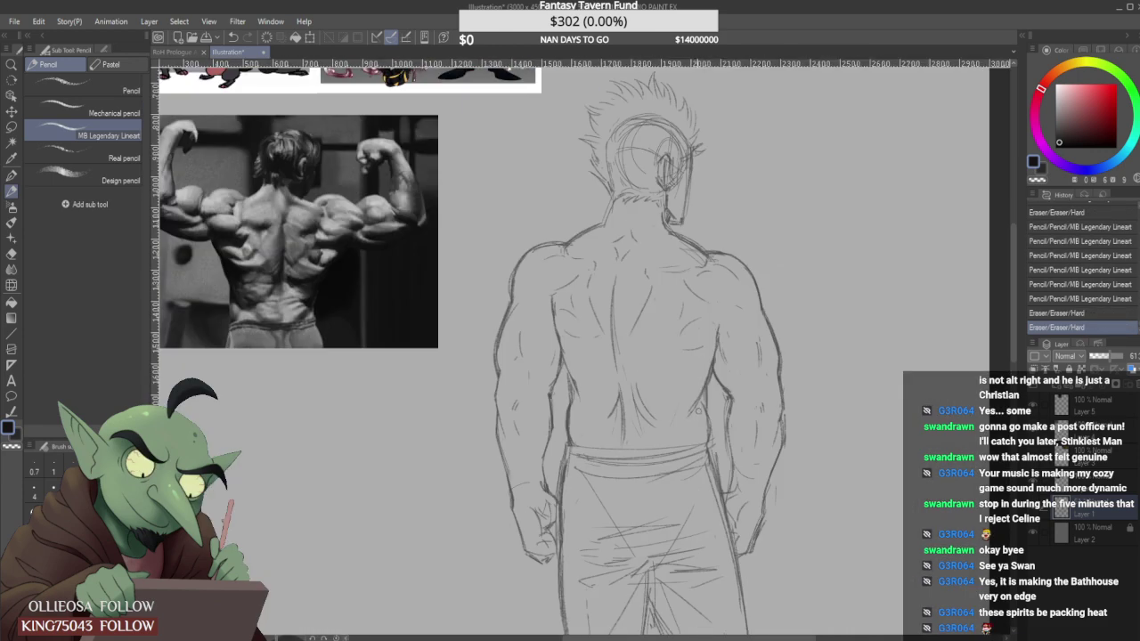
scroll(697, 377, down, 4)
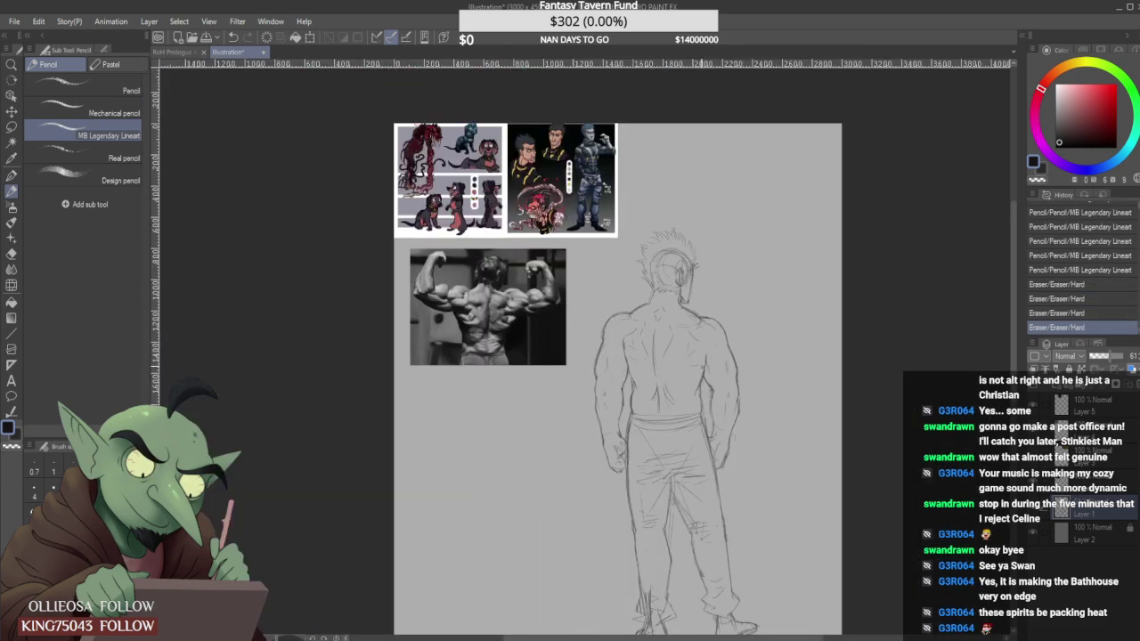
Clean up the left side contour of the back below the armpit with the hard eraser.
scroll(698, 376, up, 5)
drag(654, 352, 682, 394)
scroll(664, 362, down, 3)
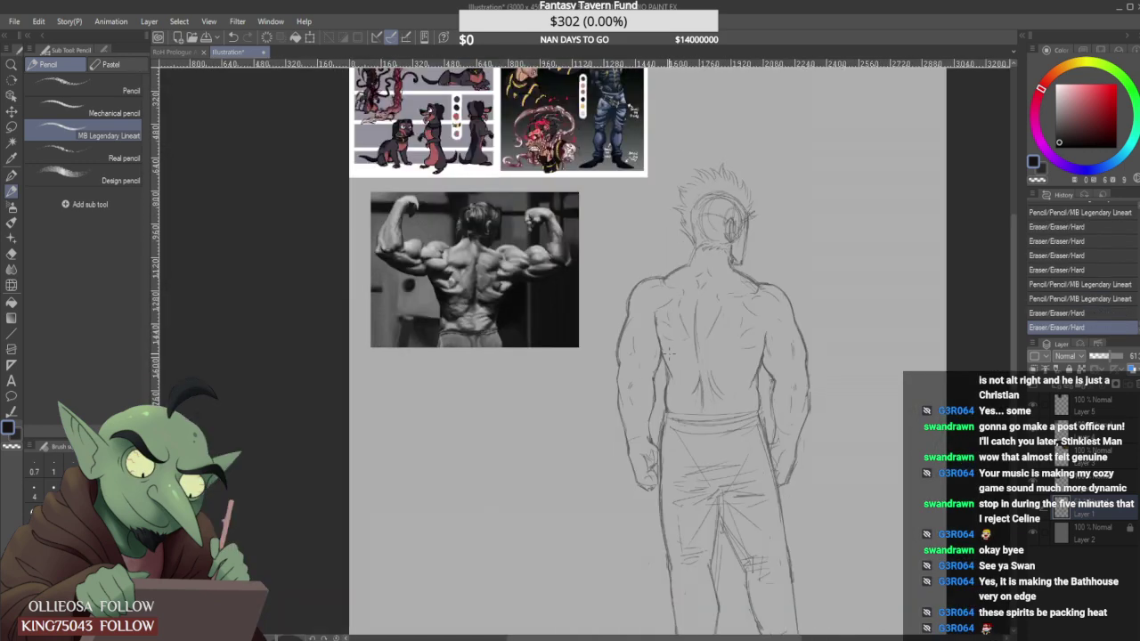
scroll(659, 349, up, 4)
mouse_move(654, 336)
mouse_down()
mouse_move(664, 376)
mouse_move(656, 348)
mouse_up()
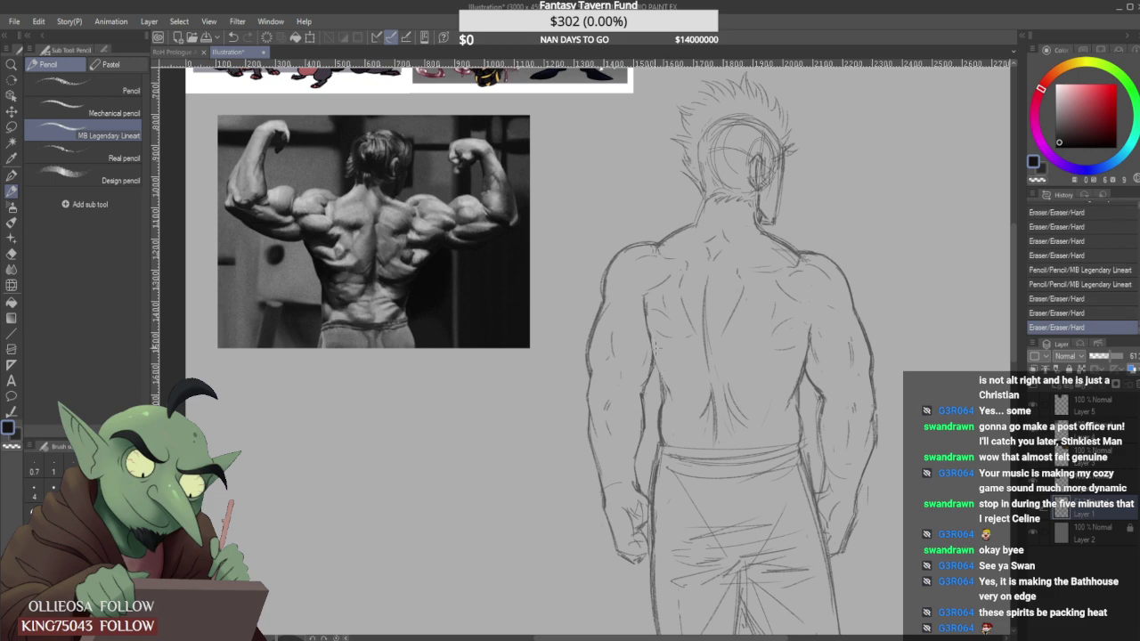
Touch up the left armpit line where the upper arm meets the back.
mouse_move(645, 308)
mouse_down()
mouse_move(653, 349)
mouse_move(650, 281)
mouse_move(651, 327)
mouse_move(641, 333)
mouse_up()
scroll(645, 321, up, 4)
scroll(655, 342, down, 3)
scroll(646, 286, up, 3)
scroll(653, 295, down, 3)
scroll(660, 305, up, 3)
scroll(664, 368, down, 3)
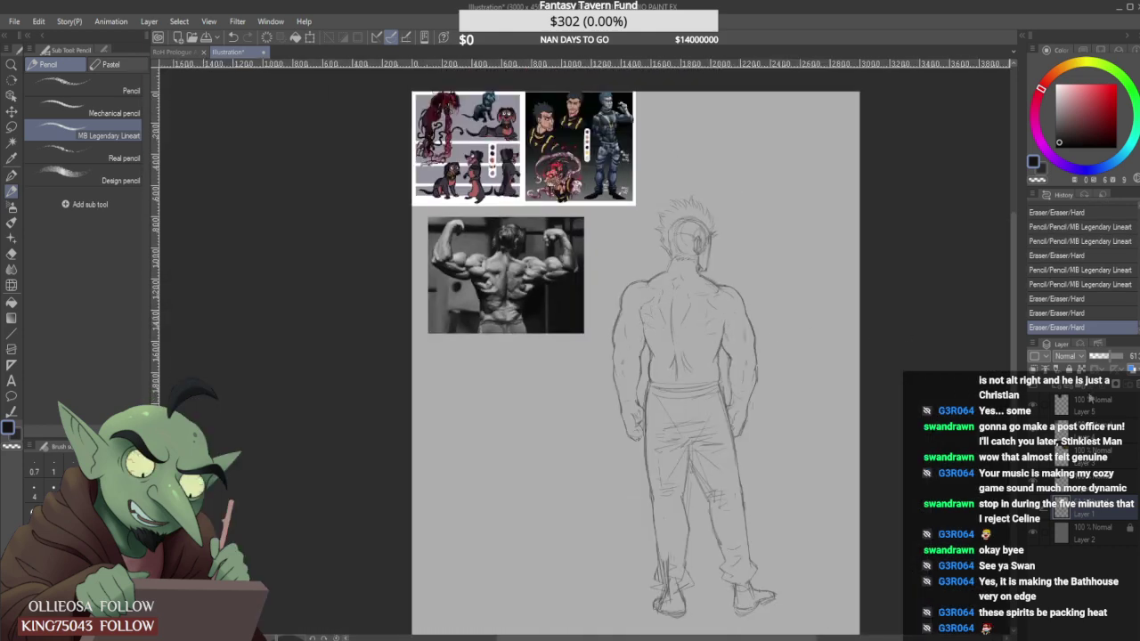
Add a new raster layer above the sketch layer and set its opacity to 52%.
click(1057, 385)
drag(1110, 357, 1106, 357)
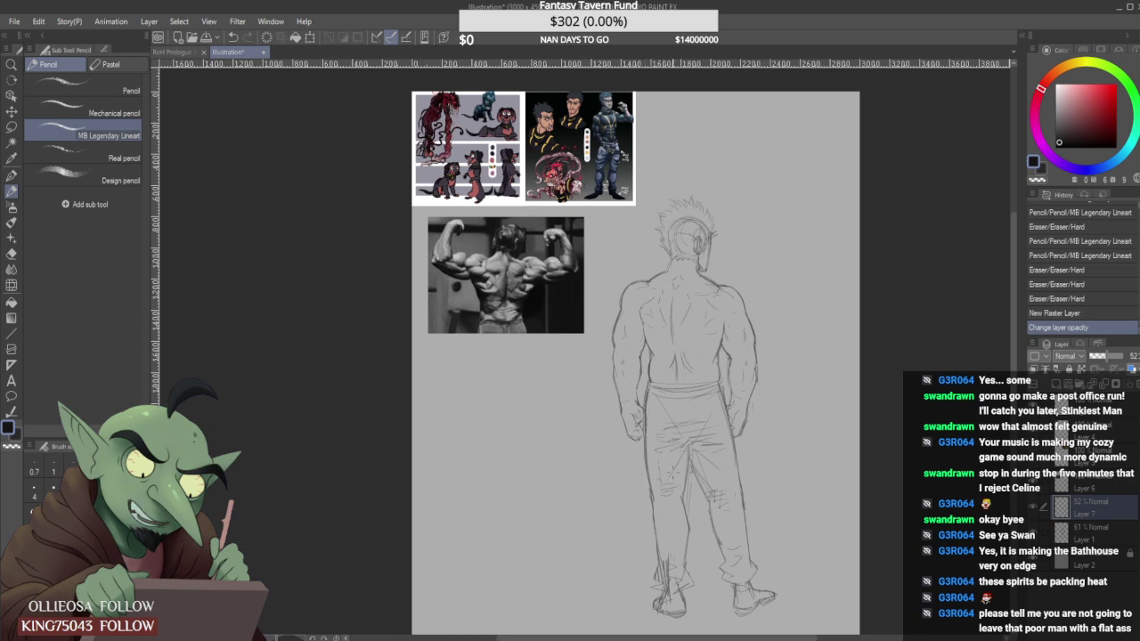
scroll(665, 428, up, 3)
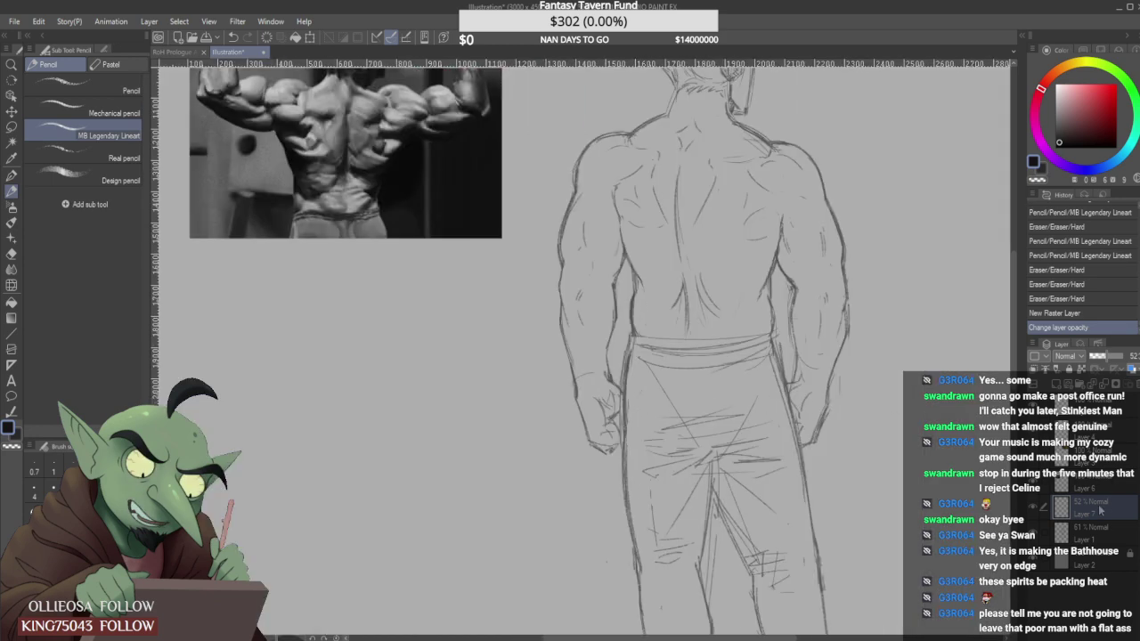
Return to Layer 1 and sketch the rounded lower curve of the buttocks across the trouser seat.
click(1094, 531)
mouse_move(626, 427)
mouse_down()
mouse_move(629, 380)
mouse_move(623, 411)
mouse_move(662, 443)
mouse_up()
mouse_move(641, 435)
mouse_down()
mouse_move(684, 445)
mouse_move(769, 429)
mouse_move(744, 416)
mouse_up()
scroll(750, 403, down, 2)
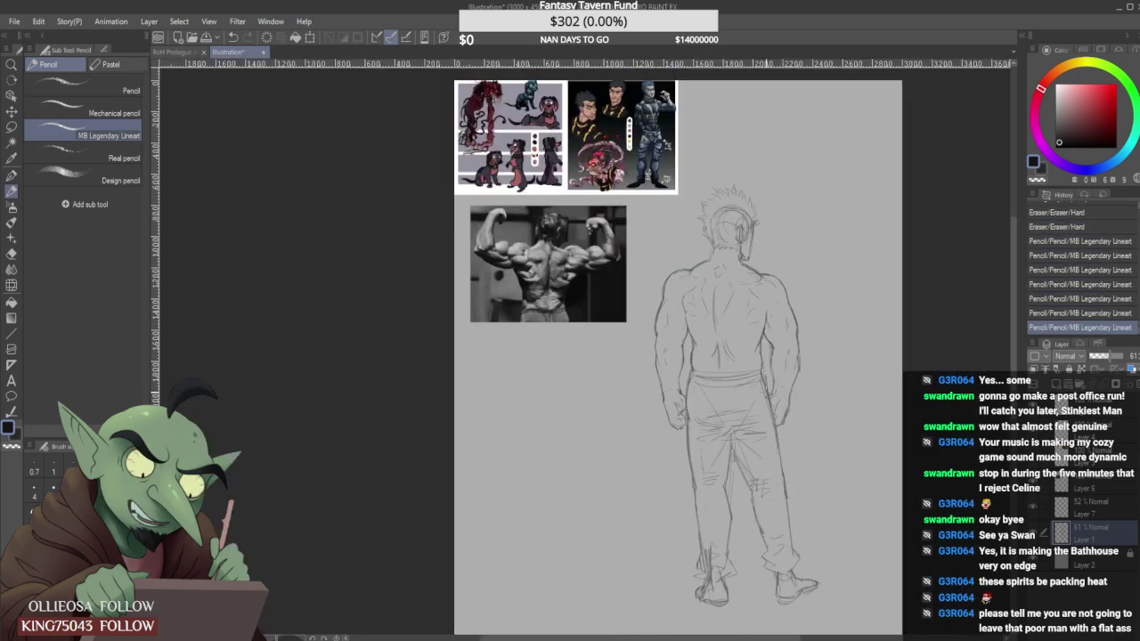
scroll(709, 416, up, 3)
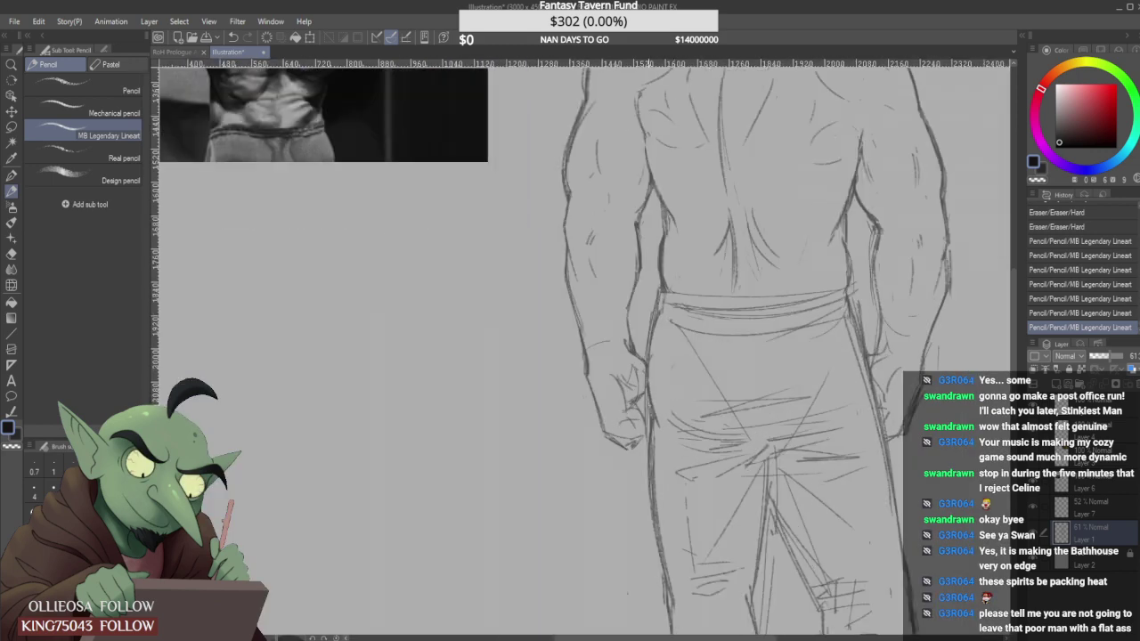
Add more curved fold lines under both sides of the trouser seat to give it volume.
mouse_move(651, 401)
mouse_down()
mouse_move(653, 429)
mouse_move(780, 397)
mouse_up()
scroll(685, 391, down, 2)
mouse_move(694, 398)
mouse_down()
mouse_move(808, 396)
mouse_move(773, 420)
mouse_up()
drag(821, 403, 736, 434)
scroll(753, 430, down, 2)
scroll(723, 410, up, 1)
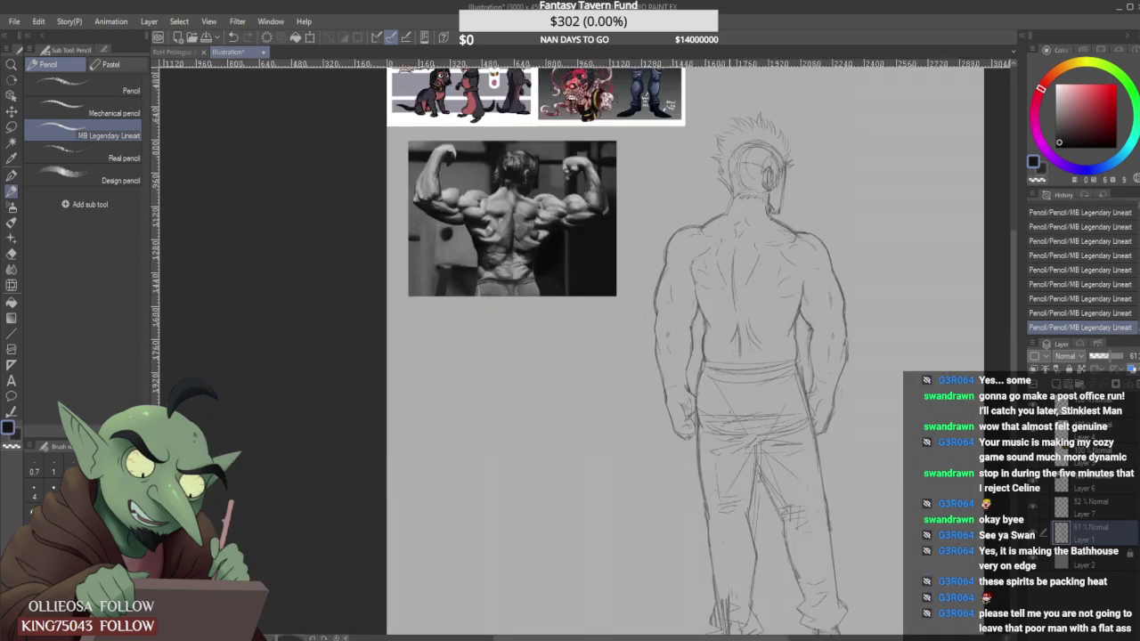
scroll(712, 409, up, 2)
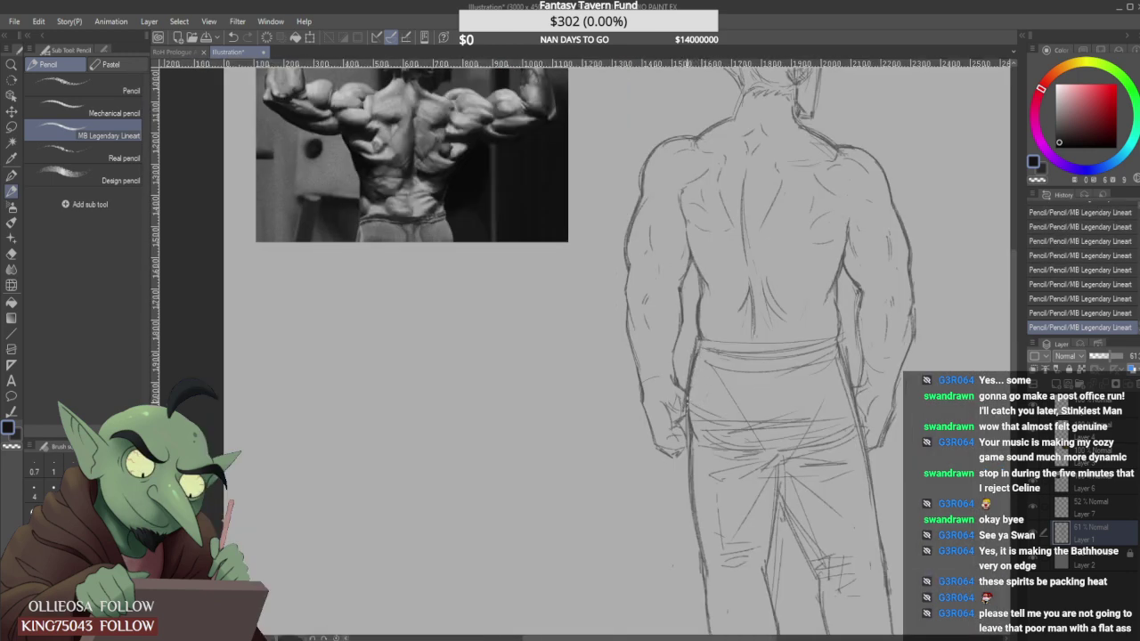
Sketch a vertical contour along the right hip and short diagonal strokes around the trouser waistband.
drag(825, 361, 837, 414)
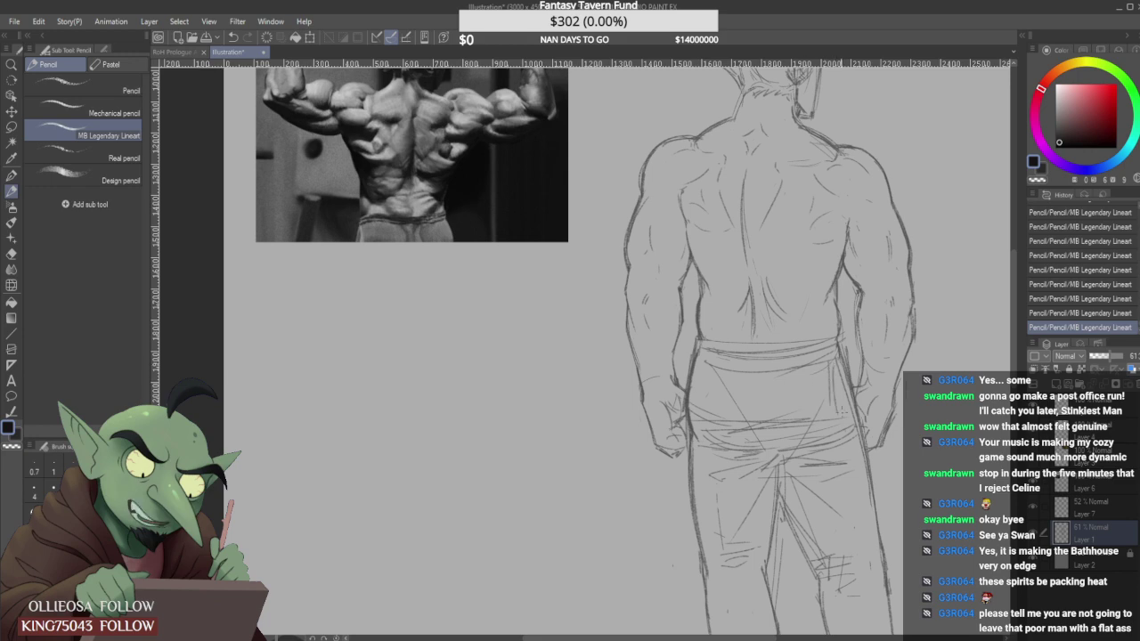
drag(791, 361, 777, 397)
drag(789, 333, 773, 352)
scroll(739, 410, down, 2)
scroll(791, 410, up, 1)
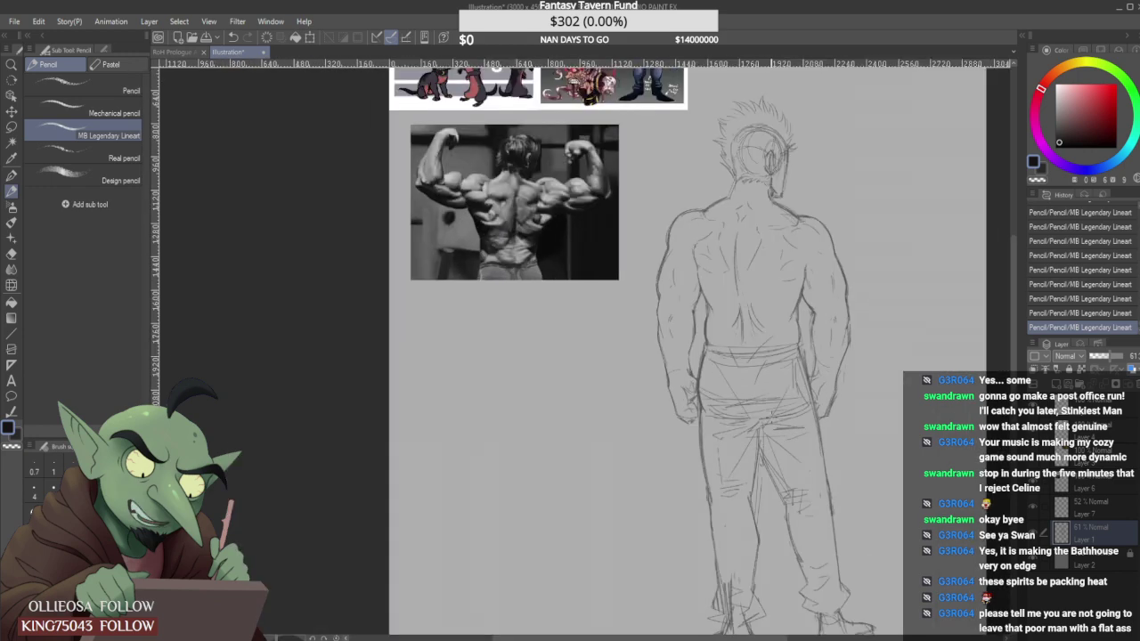
Refine the trouser folds below the seat and the side contours of both hips.
drag(790, 423, 772, 427)
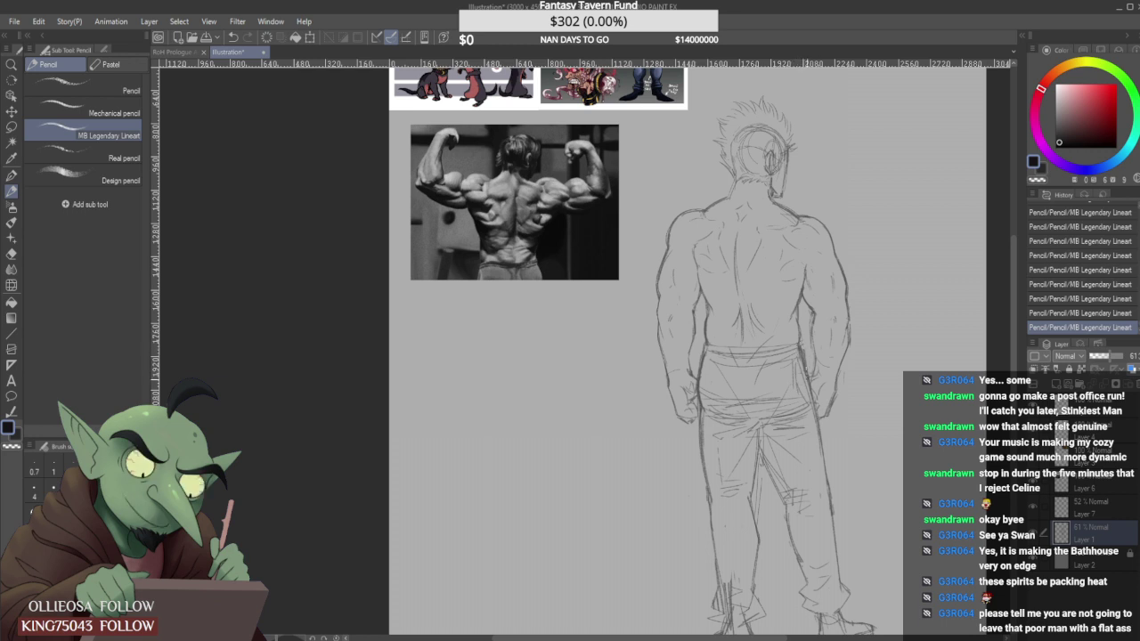
drag(805, 352, 807, 386)
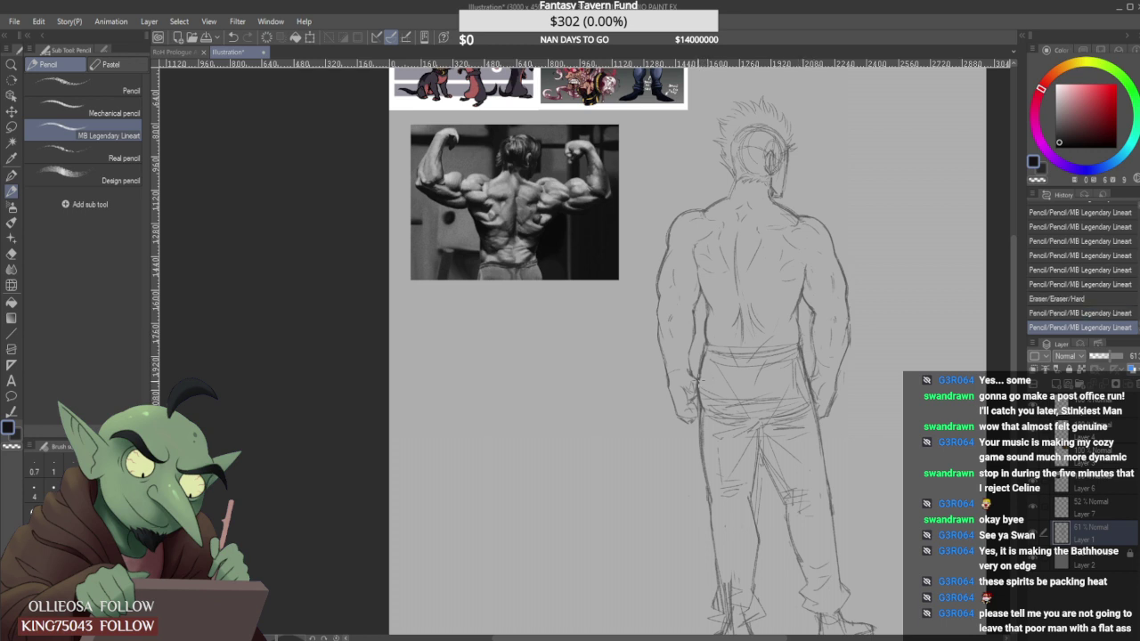
drag(693, 374, 705, 405)
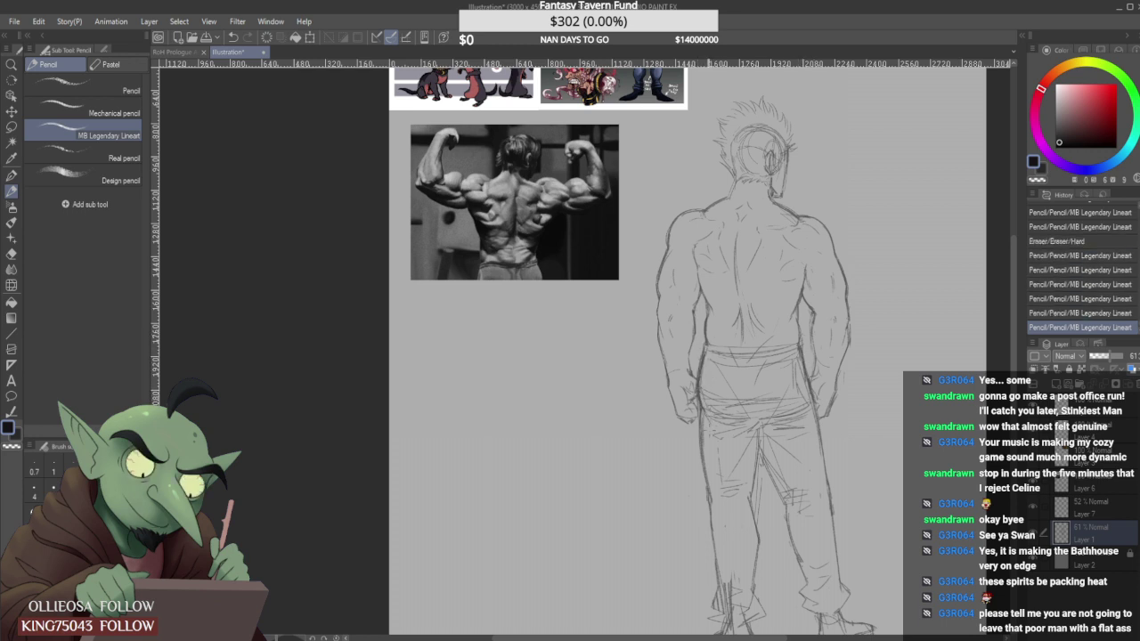
drag(787, 426, 810, 439)
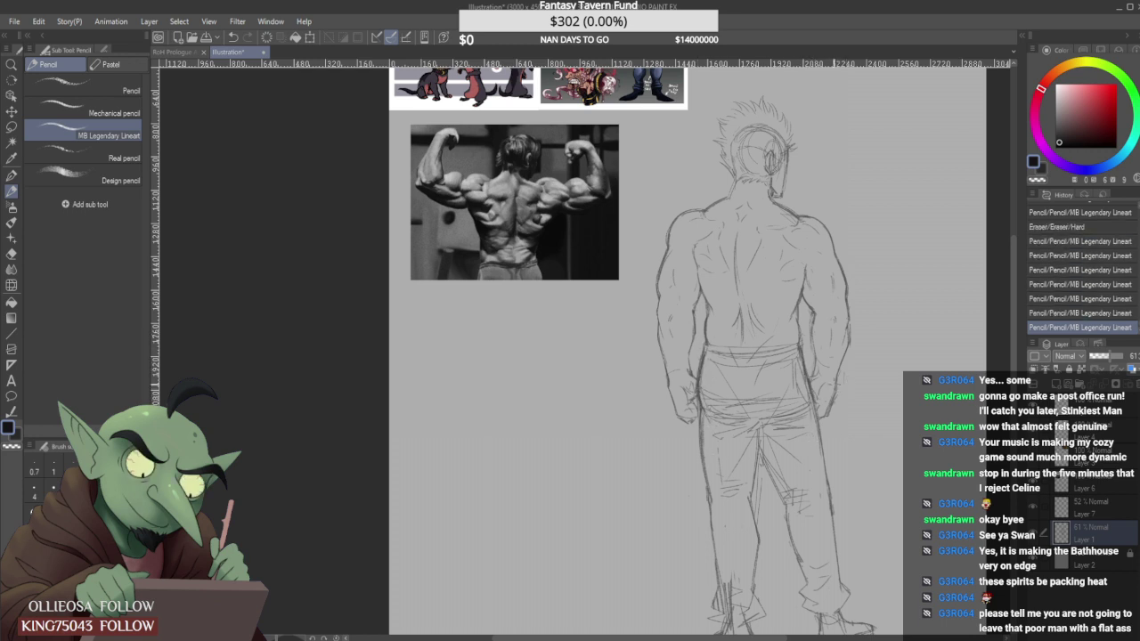
scroll(762, 301, down, 2)
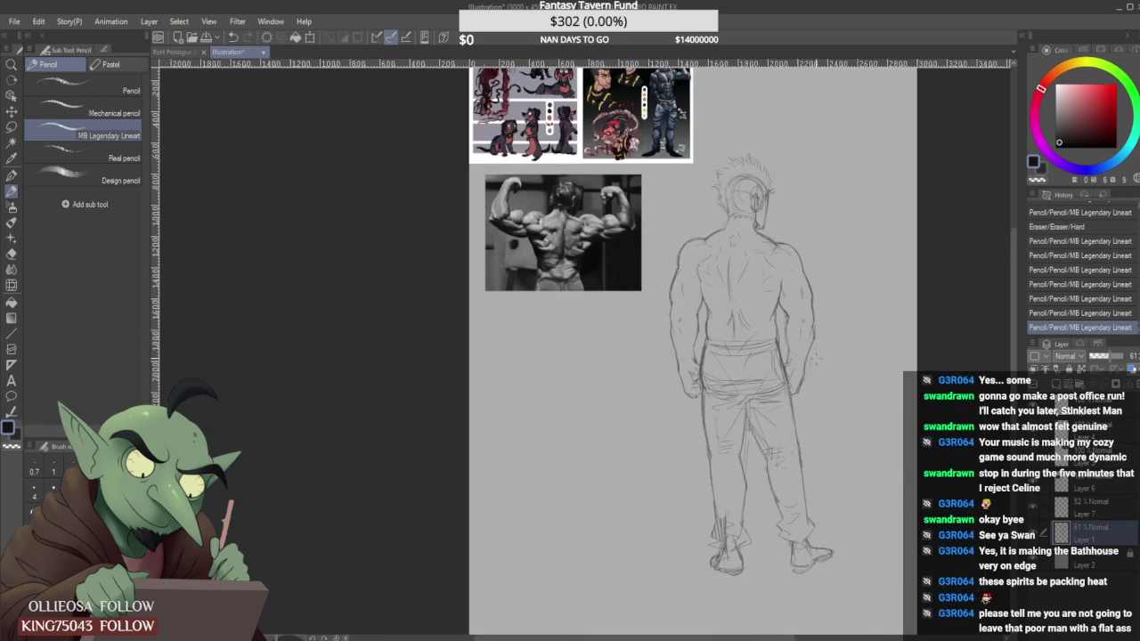
scroll(817, 358, down, 2)
scroll(805, 356, up, 2)
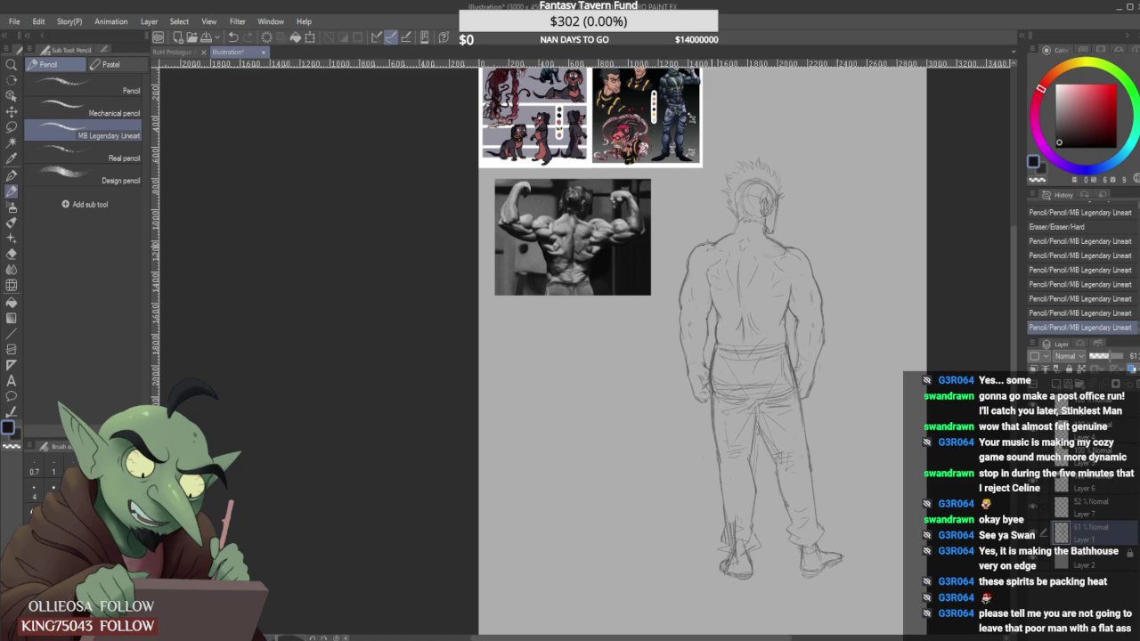
Draw a slanting line across the upper back from shoulder to shoulder and reinforce its left end.
drag(710, 242, 786, 257)
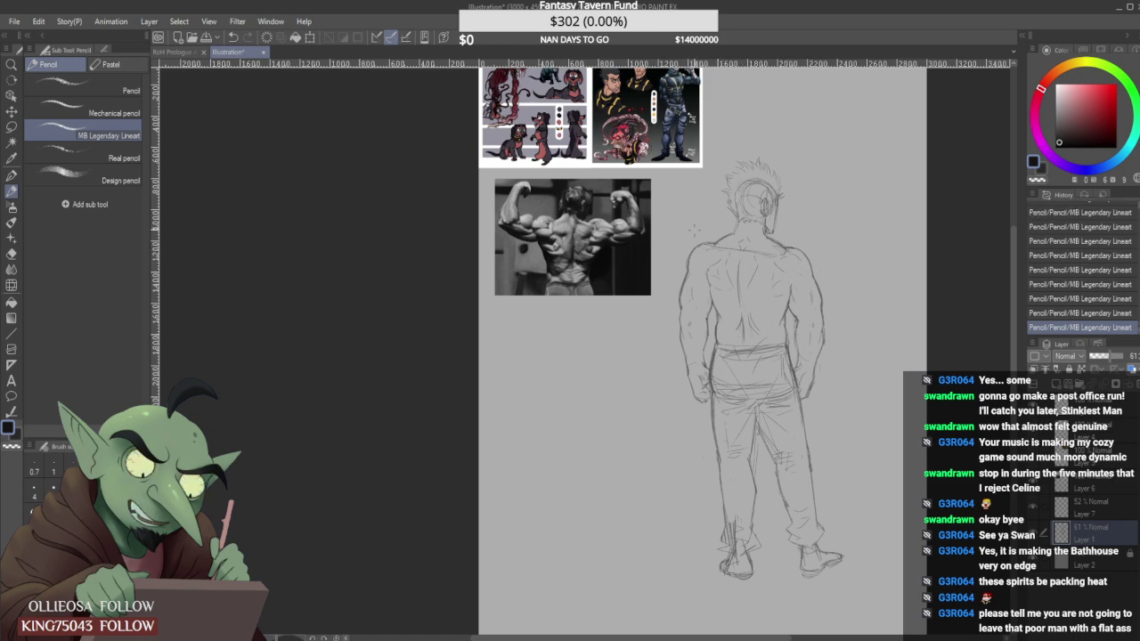
scroll(703, 244, up, 5)
drag(697, 263, 730, 248)
mouse_move(666, 282)
mouse_down()
mouse_move(700, 243)
mouse_move(669, 270)
mouse_move(733, 242)
mouse_up()
scroll(654, 302, down, 3)
Erase the overlapping lines where the left shoulder meets the base of the neck slope.
scroll(703, 282, up, 7)
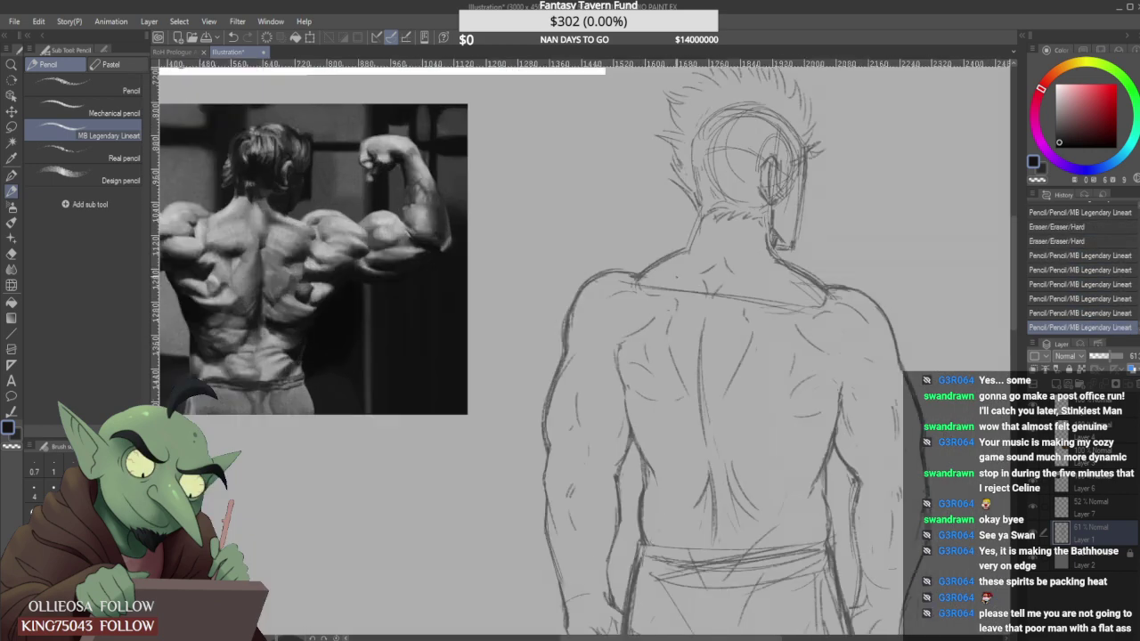
mouse_move(602, 278)
mouse_down()
mouse_move(631, 283)
mouse_move(604, 276)
mouse_move(627, 274)
mouse_move(614, 282)
mouse_up()
mouse_move(623, 274)
mouse_down()
mouse_move(612, 286)
mouse_move(624, 290)
mouse_up()
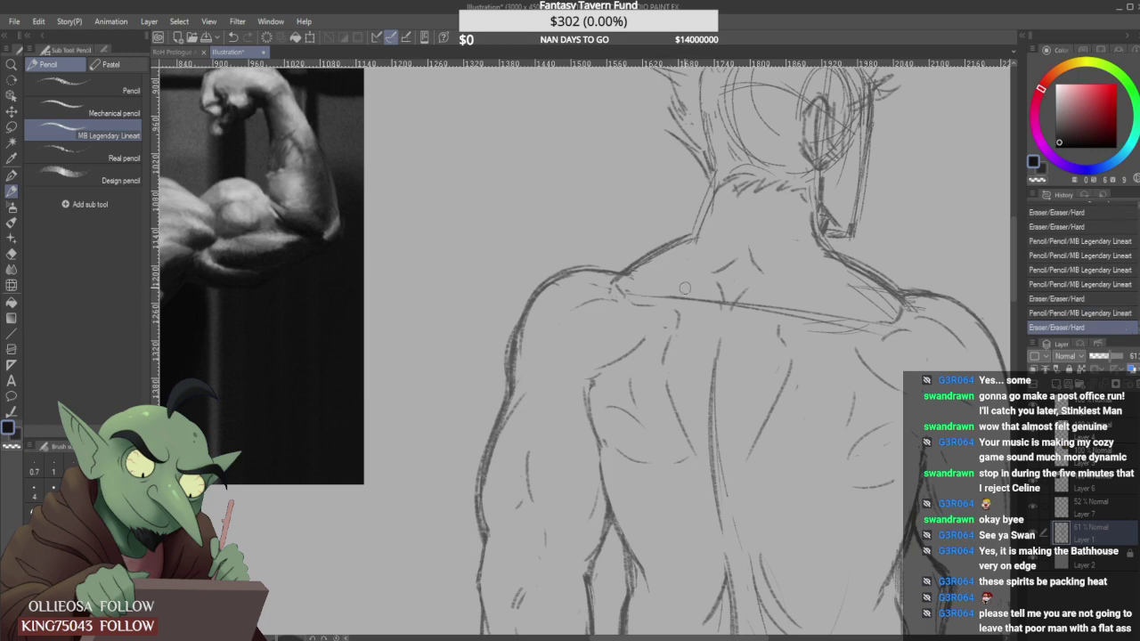
scroll(835, 280, down, 10)
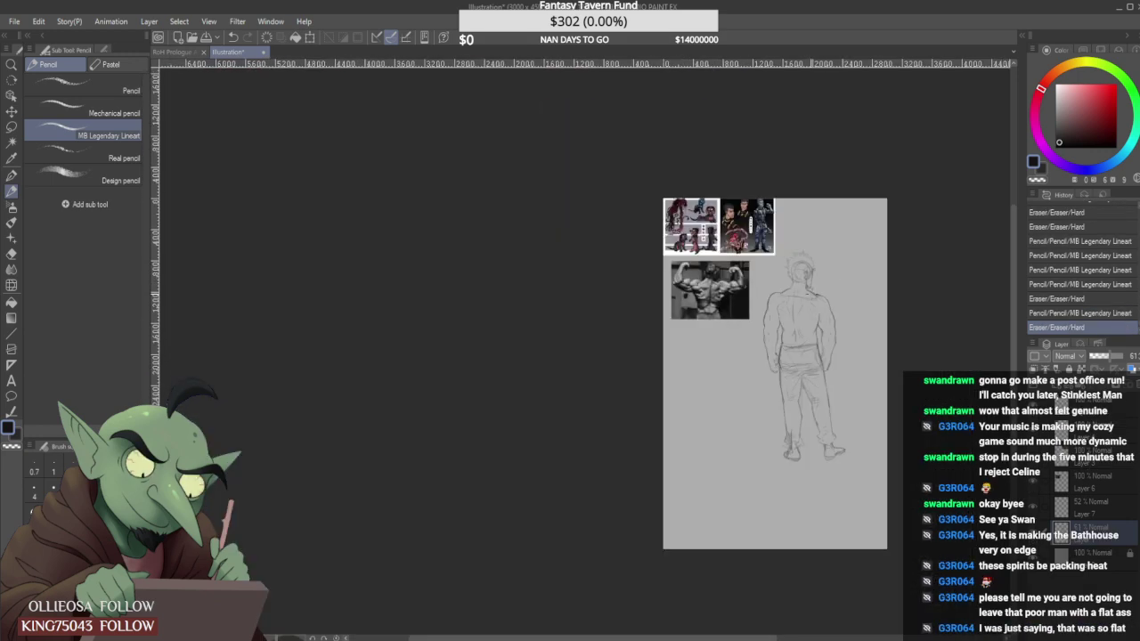
scroll(781, 298, up, 6)
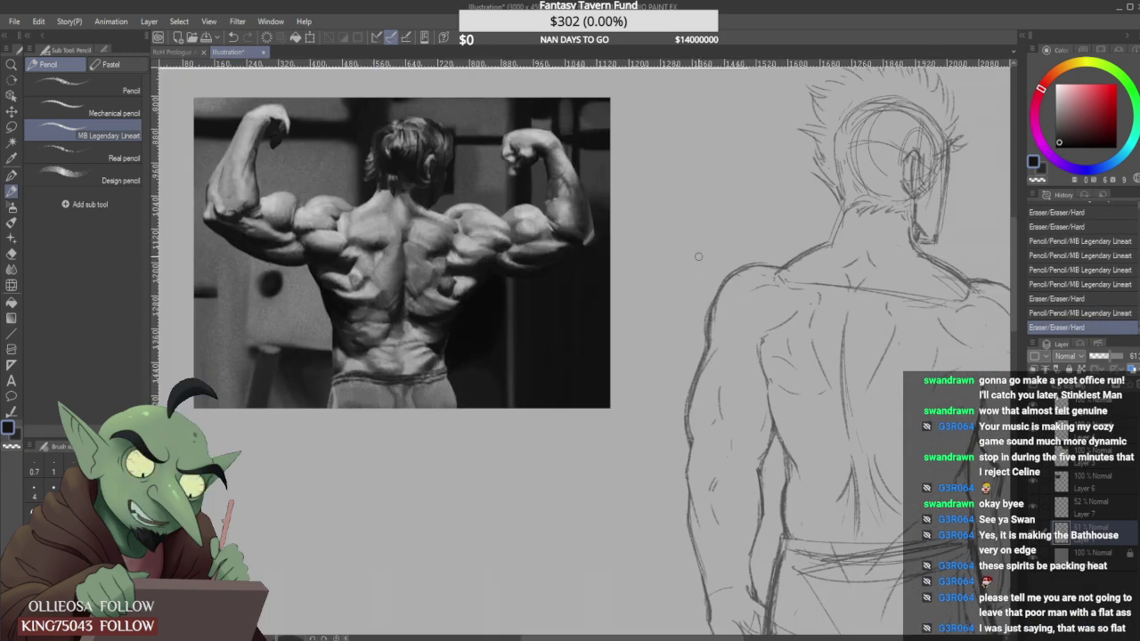
scroll(707, 264, up, 2)
scroll(754, 278, down, 2)
scroll(754, 278, up, 2)
scroll(779, 280, down, 3)
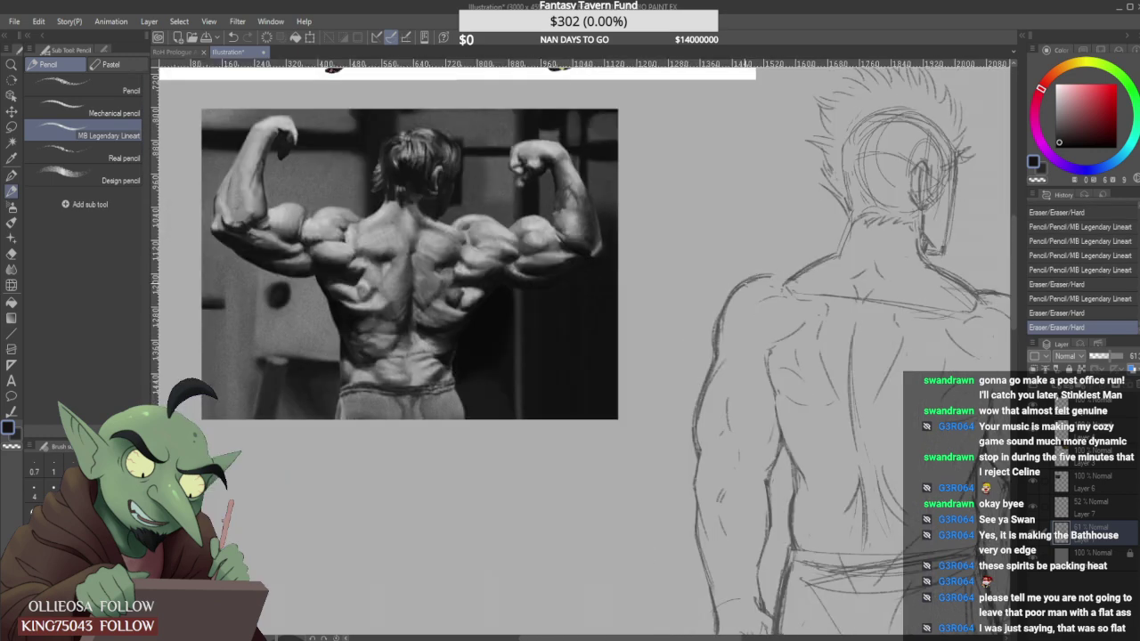
Draw a curved hip contour below the waist in the reference photo and retrace the figure's left hip contour.
scroll(615, 373, down, 1)
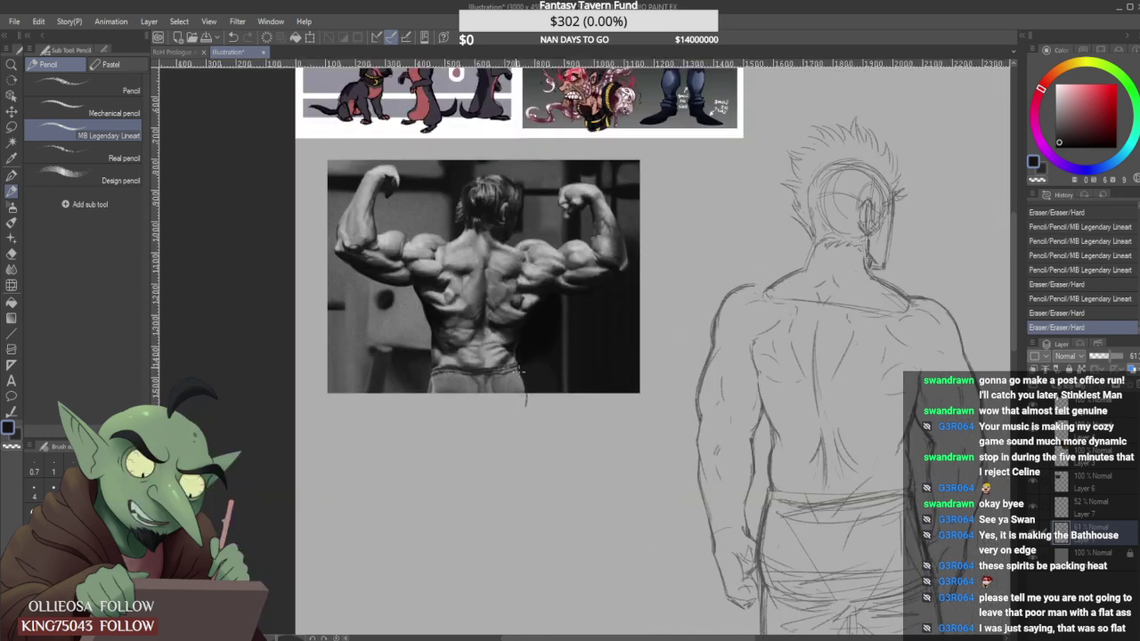
drag(520, 370, 522, 425)
scroll(567, 360, down, 2)
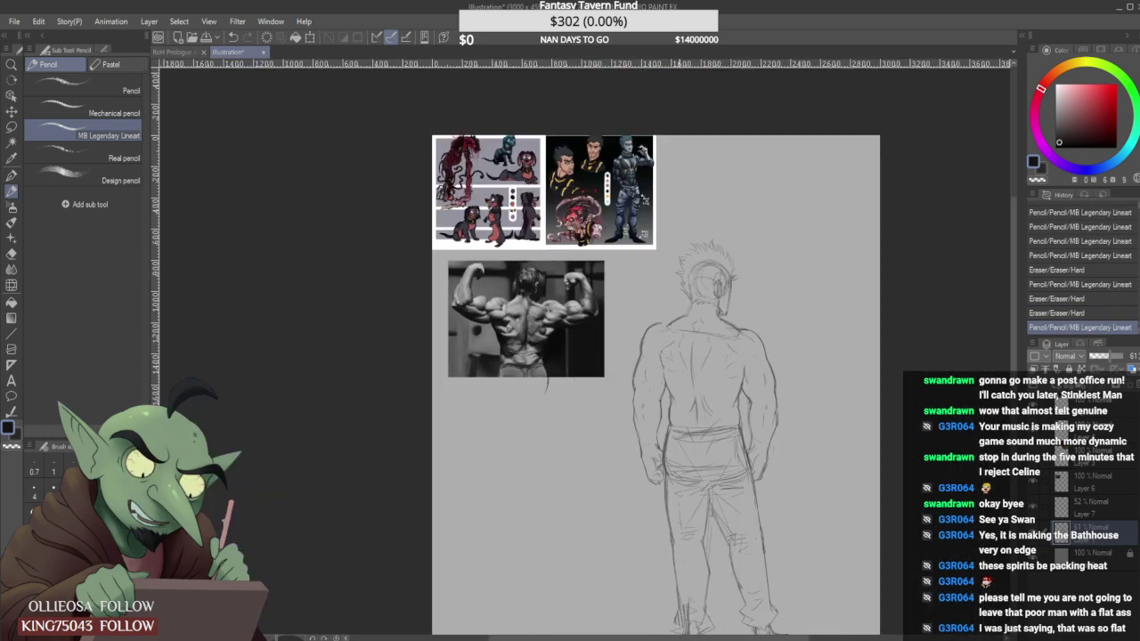
scroll(673, 468, up, 2)
drag(661, 406, 660, 485)
scroll(665, 389, down, 4)
scroll(708, 361, up, 2)
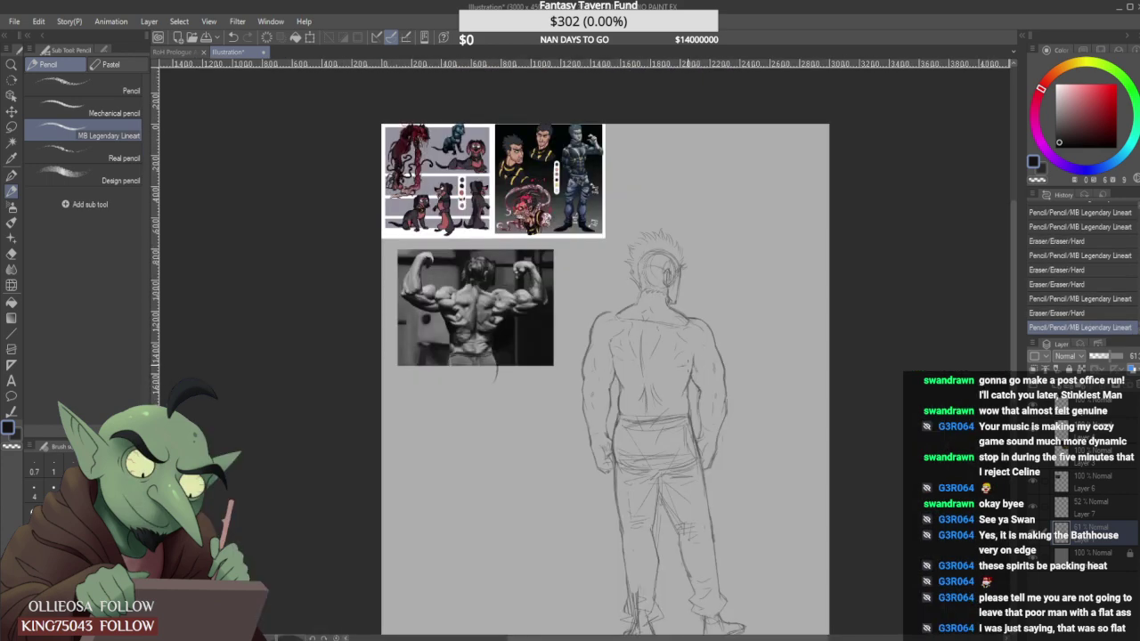
mouse_move(602, 319)
mouse_down()
mouse_move(556, 317)
mouse_move(654, 324)
mouse_up()
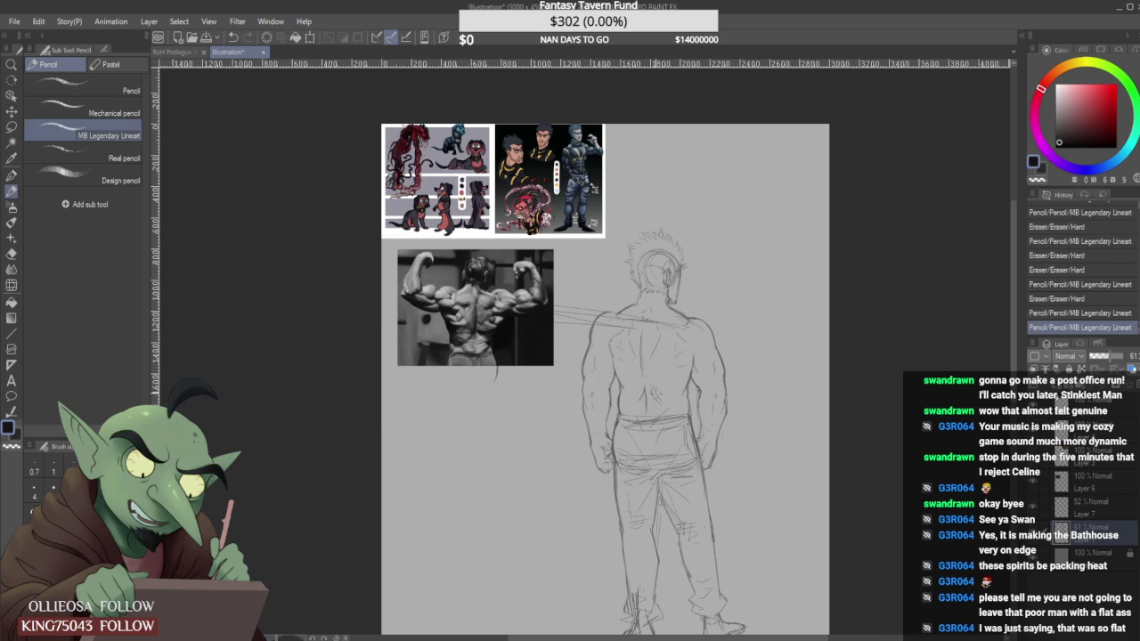
key(ctrl+z)
key(ctrl+z)
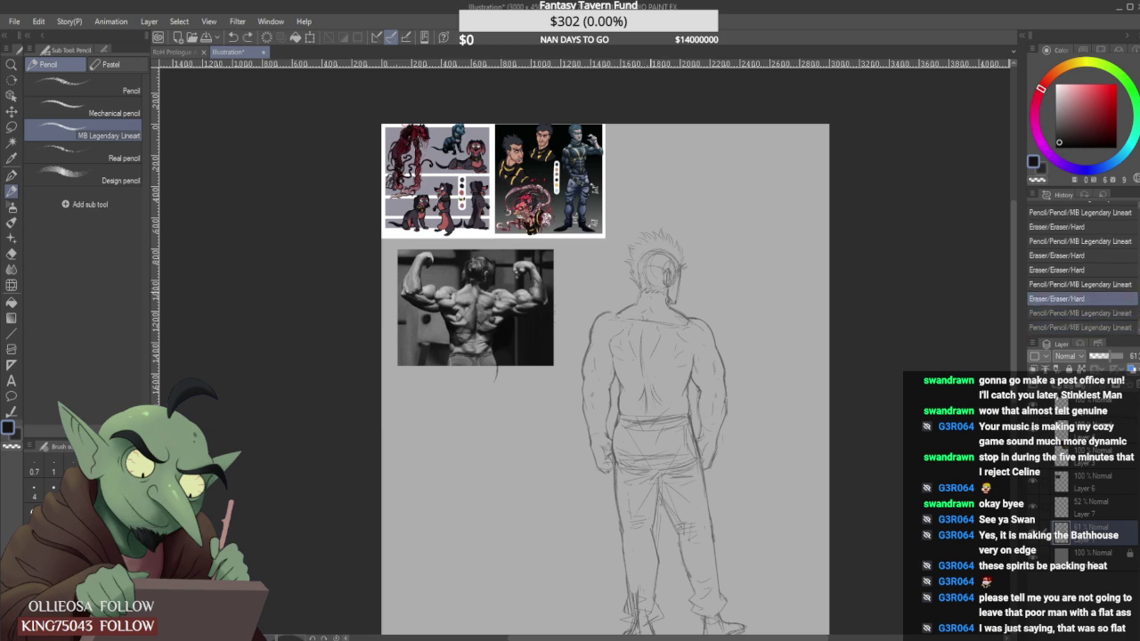
Redraw the top of the left shoulder where it meets the neck slope.
scroll(617, 308, up, 6)
drag(561, 342, 668, 345)
drag(549, 342, 666, 350)
drag(570, 338, 651, 351)
scroll(518, 387, down, 1)
Trim the outer edge of the left upper arm with the eraser and redraw the shoulder's rounded contour.
drag(443, 452, 435, 515)
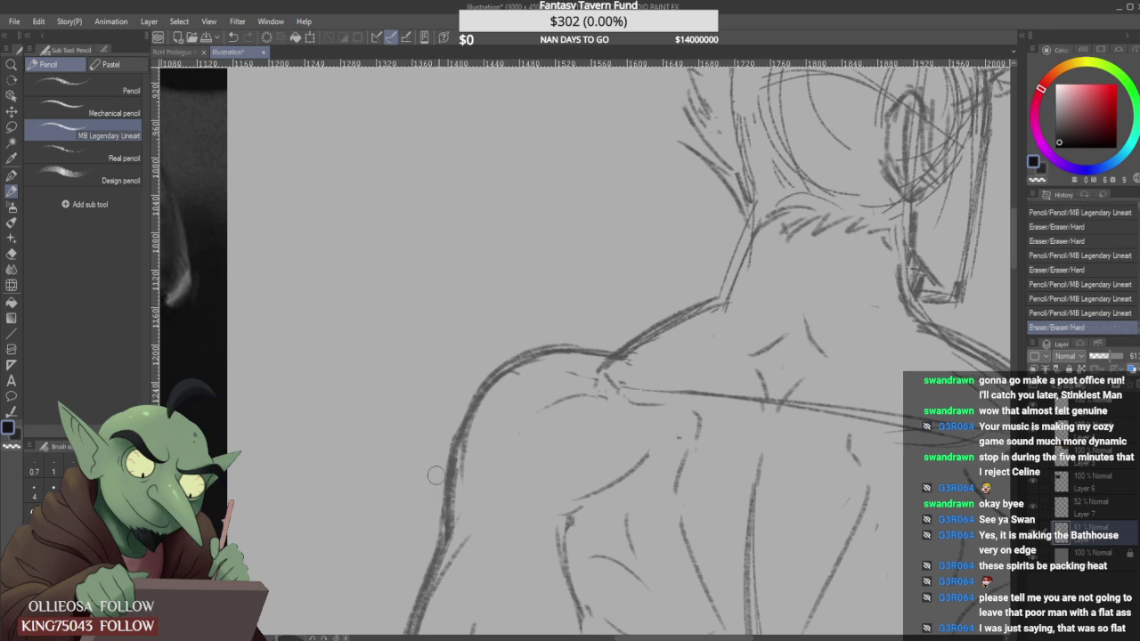
drag(435, 475, 448, 440)
mouse_move(455, 396)
mouse_down()
mouse_move(474, 379)
mouse_move(451, 436)
mouse_up()
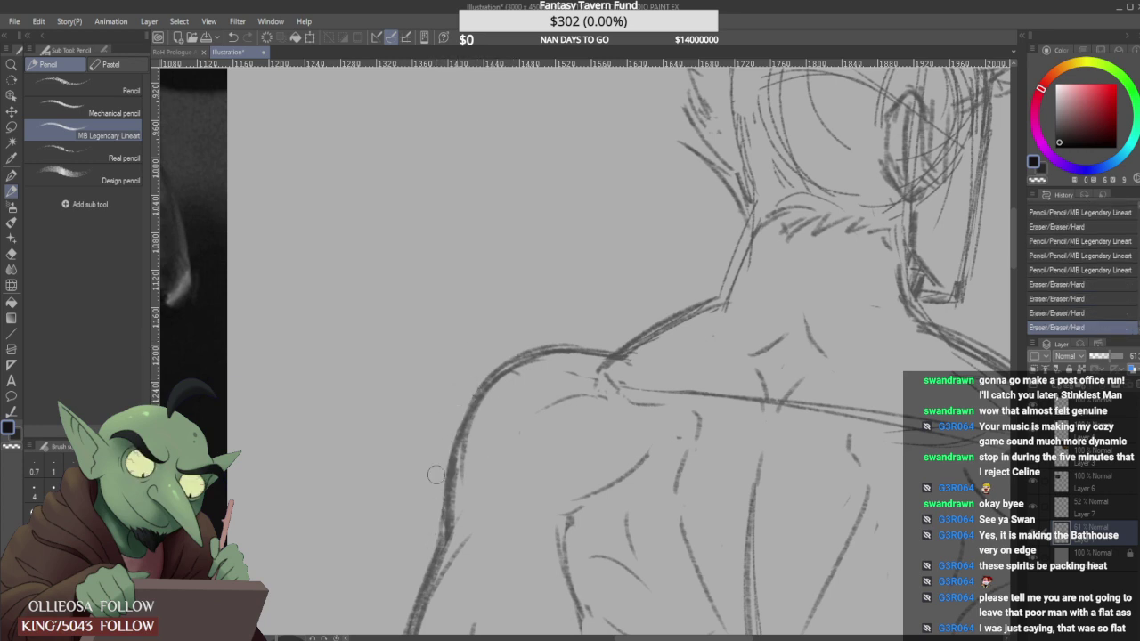
mouse_move(448, 501)
mouse_down()
mouse_move(492, 361)
mouse_move(616, 358)
mouse_up()
drag(532, 353, 589, 351)
scroll(591, 358, down, 3)
scroll(553, 359, up, 5)
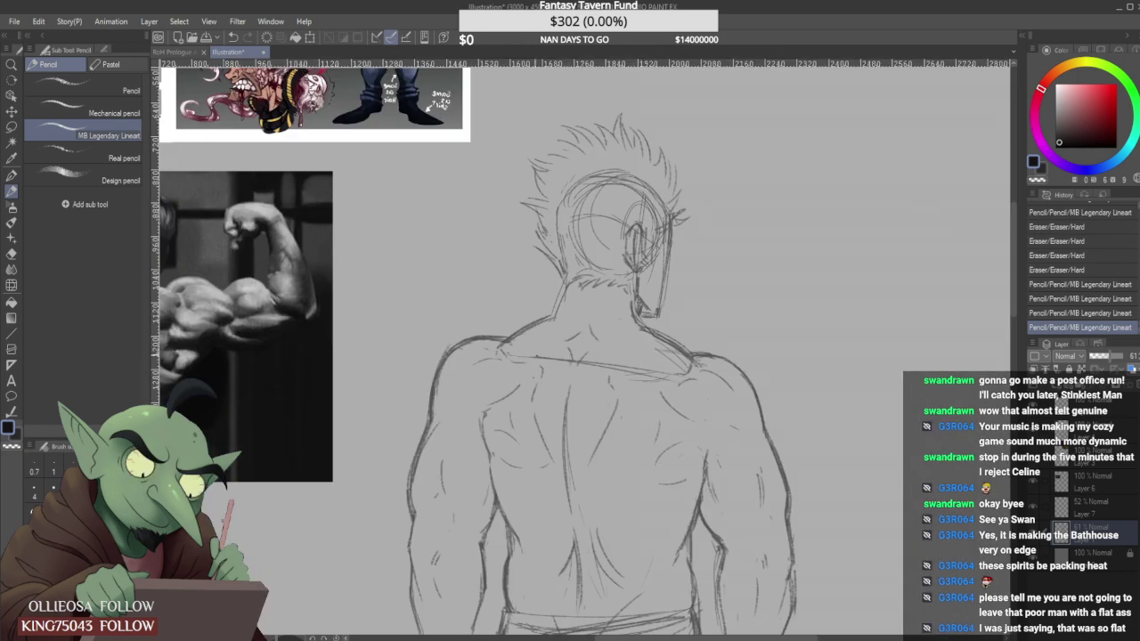
Refine the left deltoid's outline from the neck slope down to the upper arm.
mouse_move(495, 349)
mouse_down()
mouse_move(490, 338)
mouse_move(514, 319)
mouse_move(489, 335)
mouse_move(420, 333)
mouse_up()
mouse_move(506, 323)
mouse_down()
mouse_move(515, 318)
mouse_move(508, 358)
mouse_move(430, 385)
mouse_up()
drag(488, 356, 438, 367)
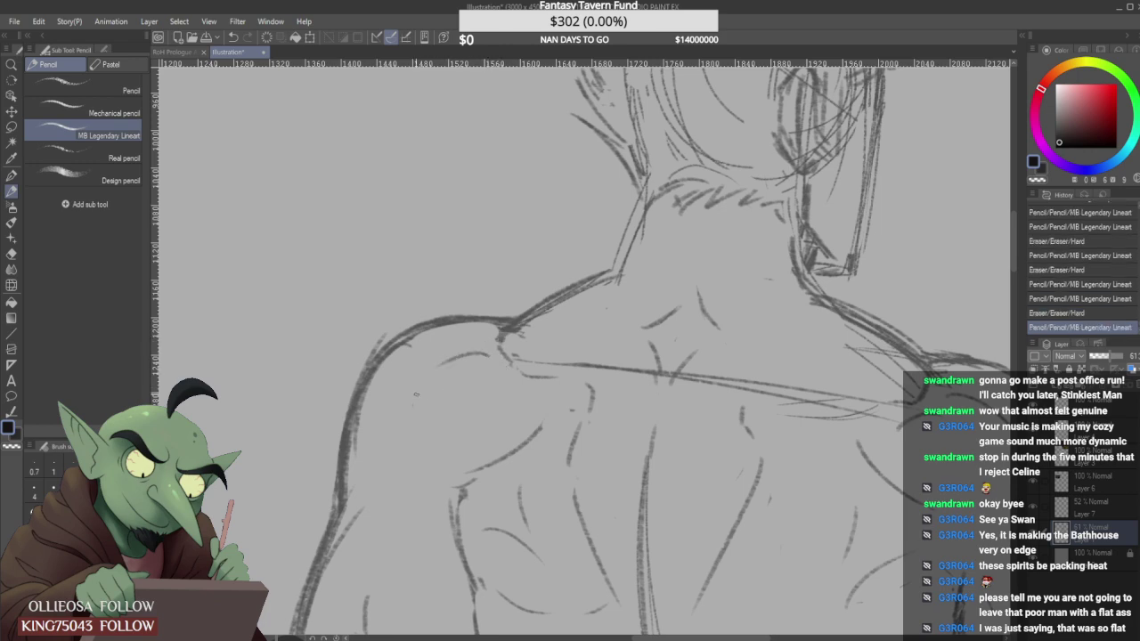
Sketch a small figure bending forward in the blank area beside the man's head.
scroll(415, 394, down, 5)
scroll(590, 295, up, 3)
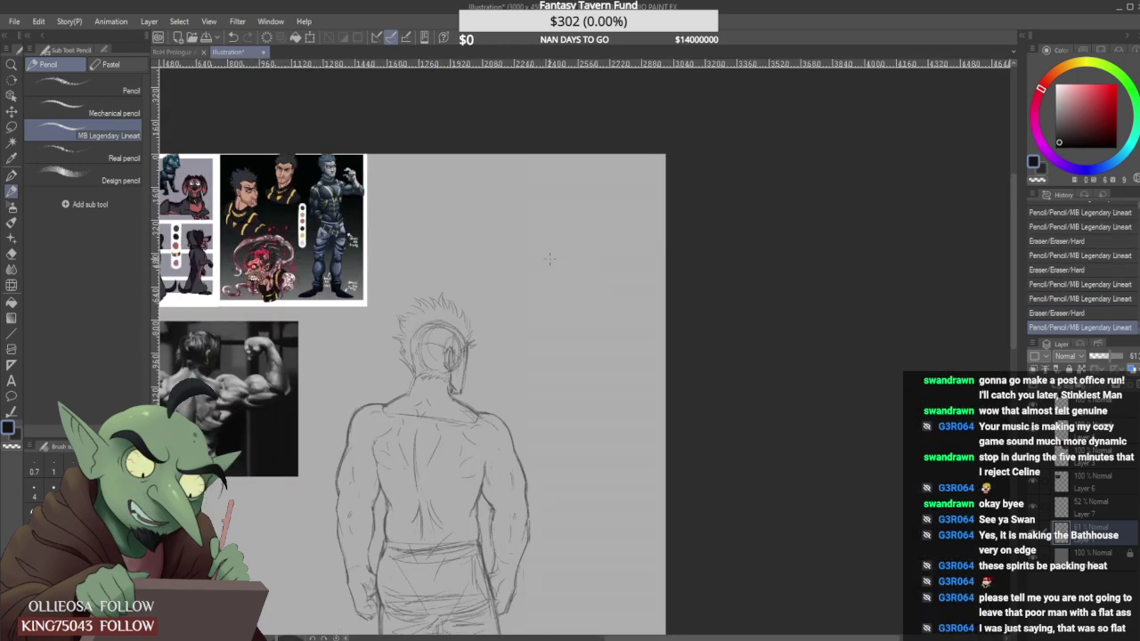
drag(532, 258, 551, 274)
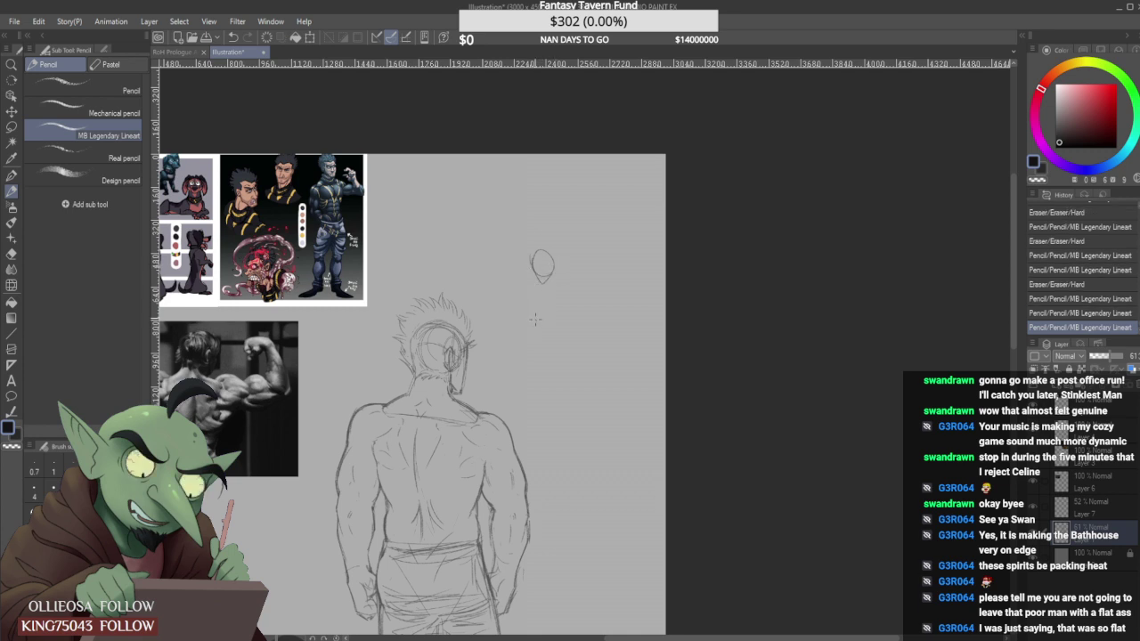
mouse_move(535, 318)
mouse_down()
mouse_move(538, 285)
mouse_move(537, 322)
mouse_move(556, 290)
mouse_move(594, 311)
mouse_move(611, 354)
mouse_move(577, 381)
mouse_move(618, 381)
mouse_up()
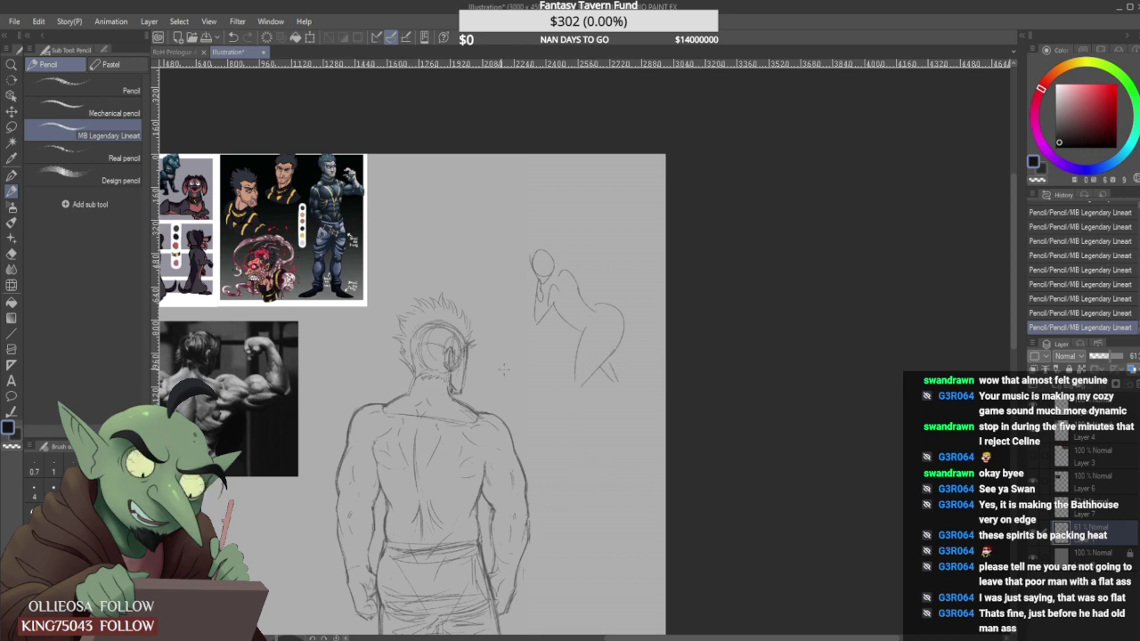
Lasso the small bending figure, delete it and clear the selection.
key(m)
mouse_move(579, 307)
mouse_down()
mouse_move(565, 211)
mouse_move(589, 426)
mouse_up()
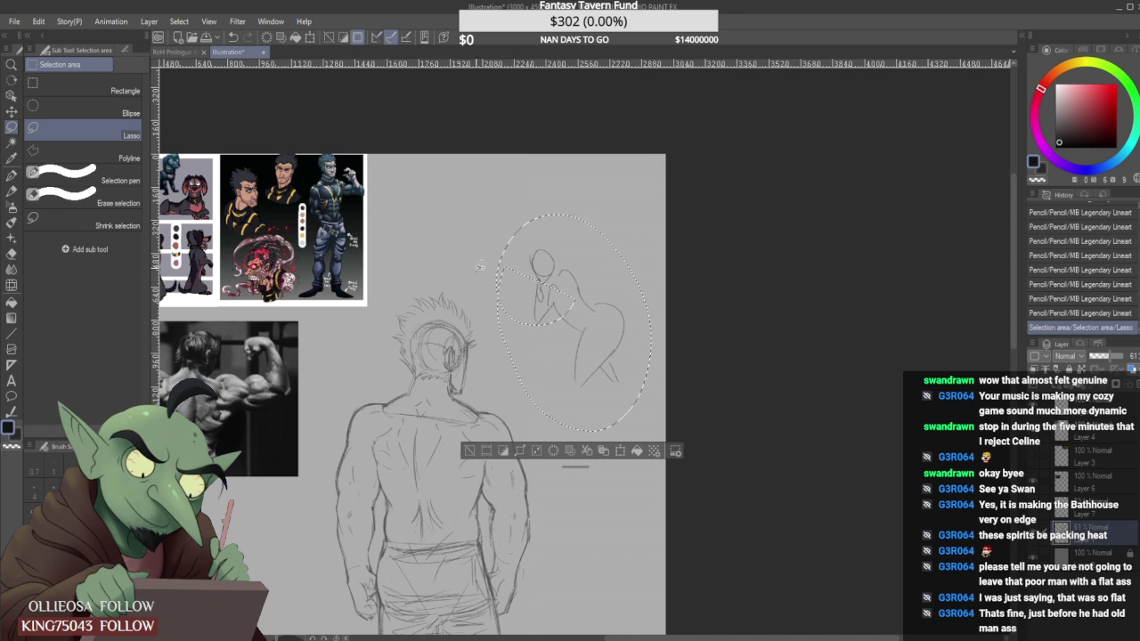
drag(480, 267, 615, 343)
drag(544, 230, 584, 274)
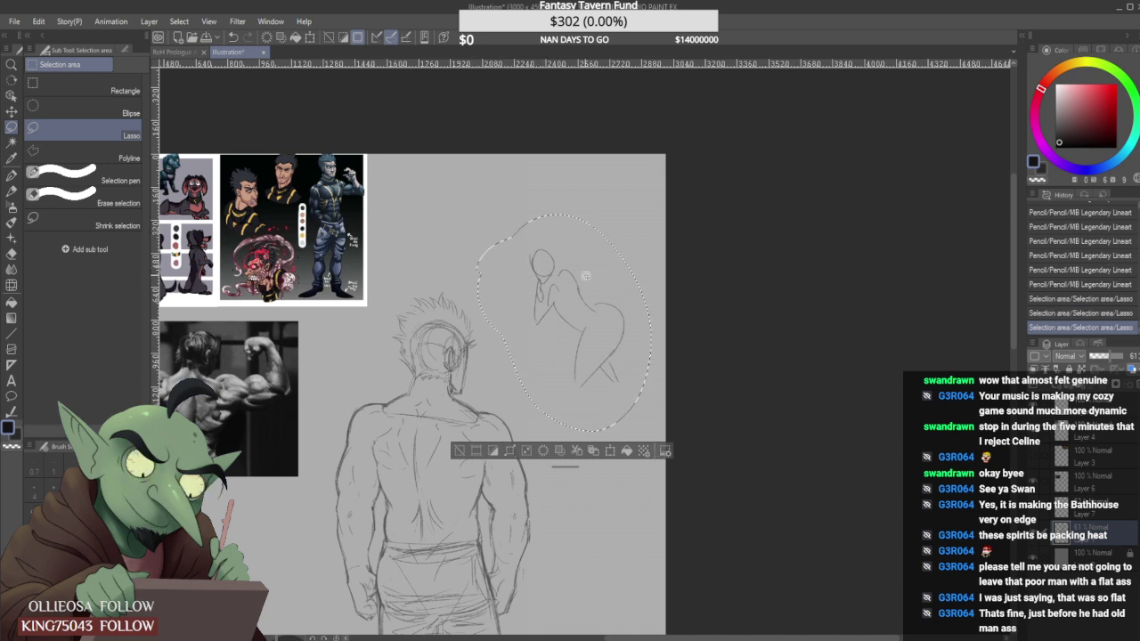
key(Delete)
key(ctrl+d)
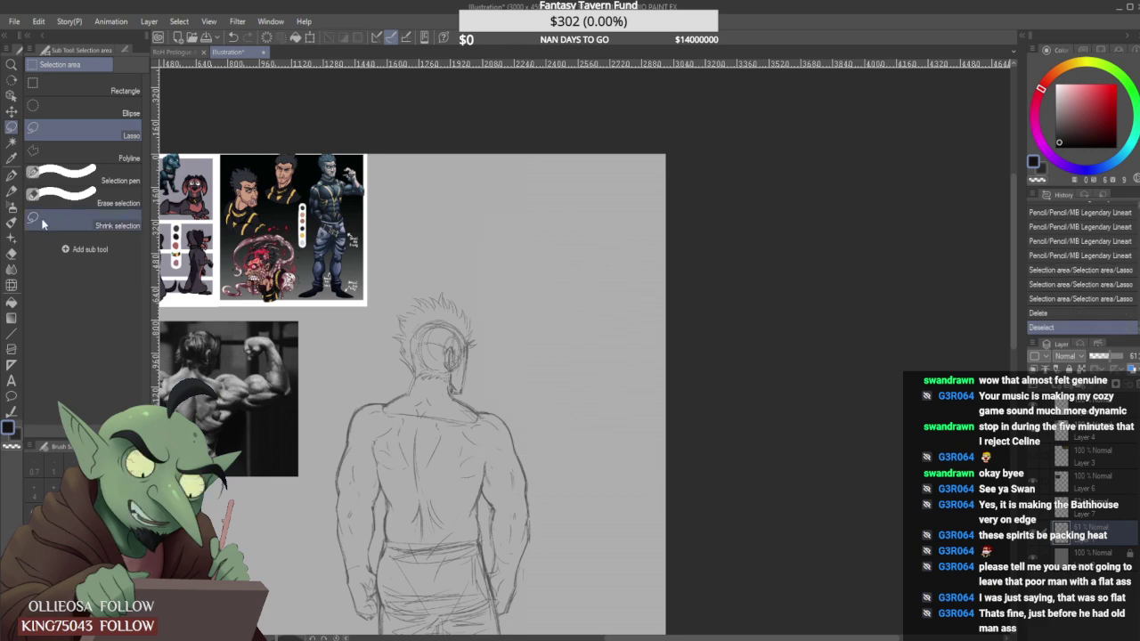
Add short pencil spikes to the hair along the left side of the head.
key(p)
scroll(481, 311, down, 5)
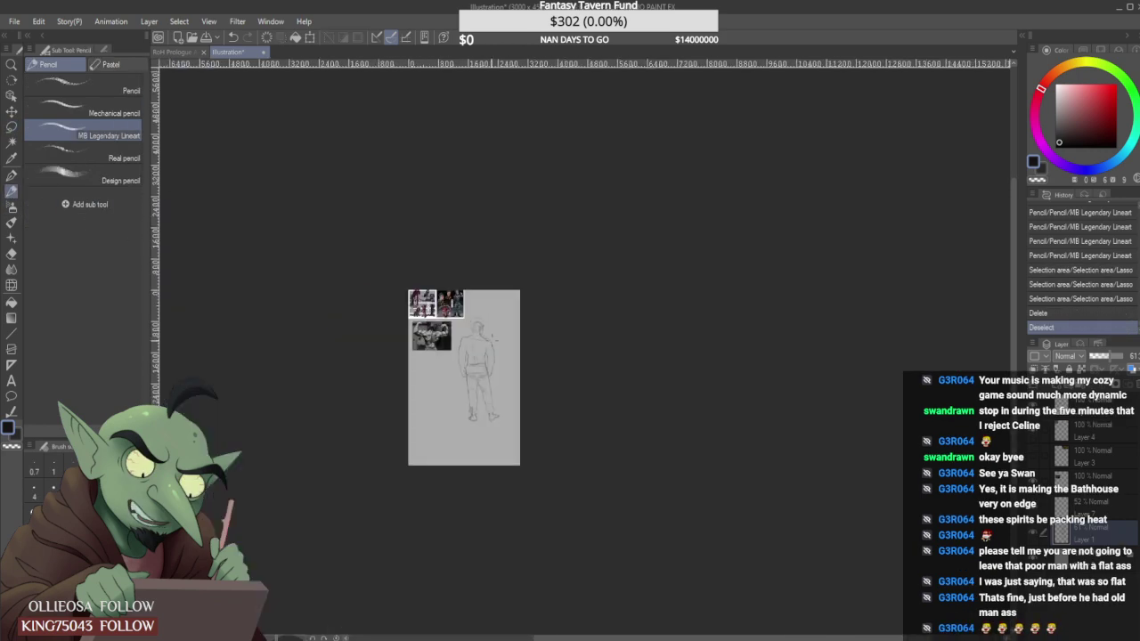
scroll(469, 348, up, 8)
drag(452, 253, 491, 291)
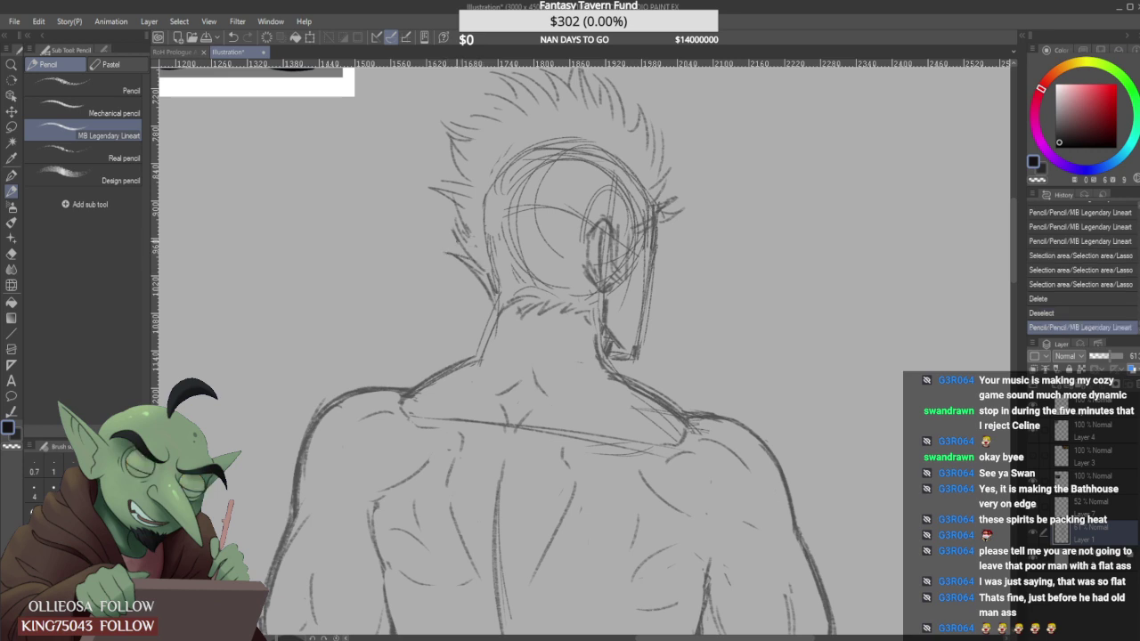
drag(444, 244, 479, 270)
mouse_move(446, 216)
mouse_down()
mouse_move(456, 238)
mouse_move(467, 236)
mouse_move(445, 213)
mouse_move(454, 227)
mouse_up()
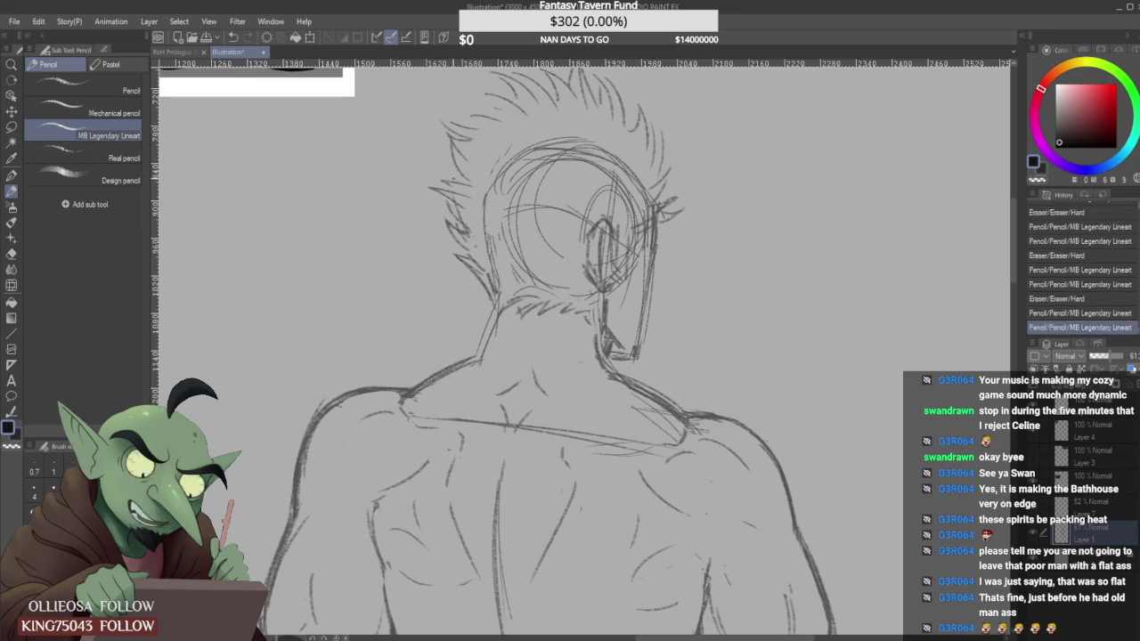
mouse_move(445, 186)
mouse_down()
mouse_move(474, 199)
mouse_move(443, 187)
mouse_move(495, 169)
mouse_up()
scroll(452, 198, down, 3)
scroll(454, 187, up, 2)
drag(482, 150, 495, 160)
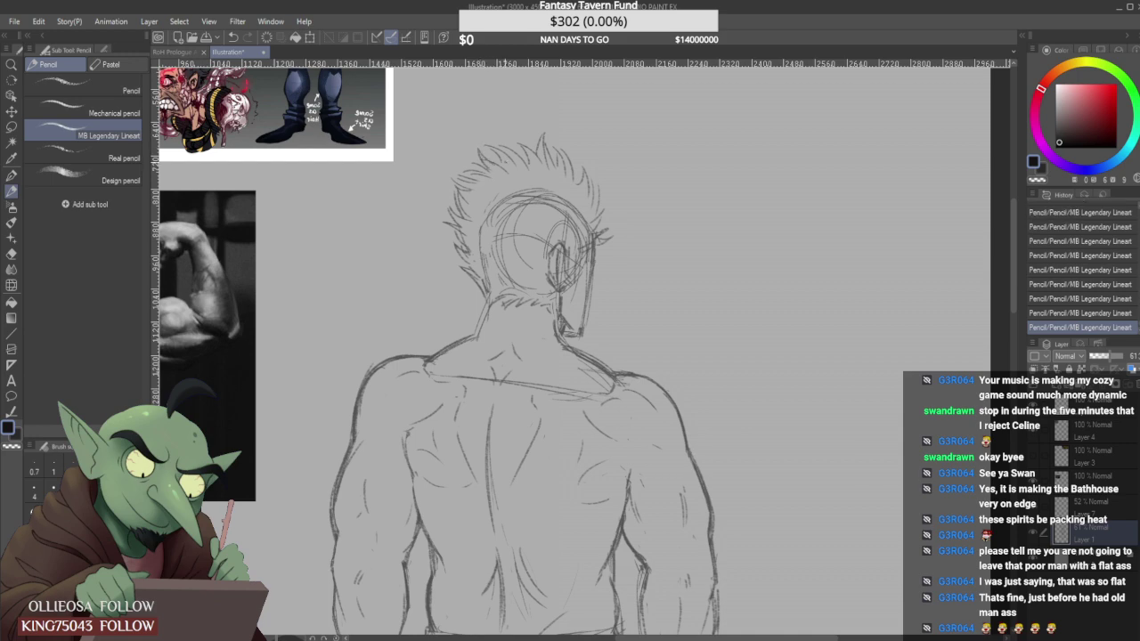
Erase and redraw the hair spikes on the right side of the head above the brow.
scroll(511, 183, down, 3)
scroll(547, 188, up, 3)
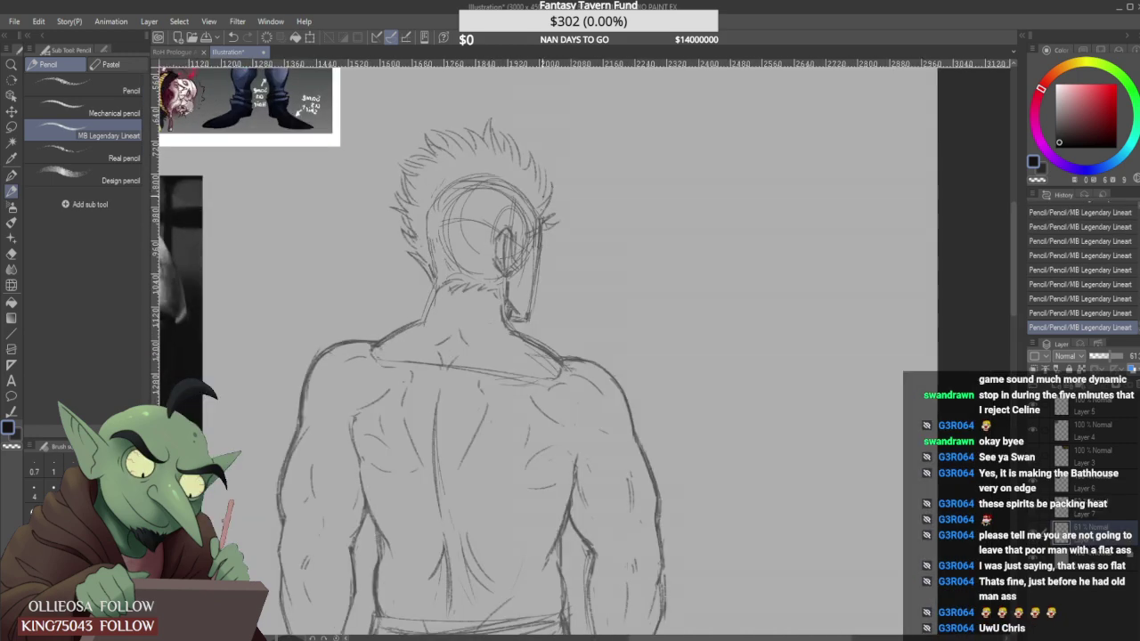
scroll(544, 188, up, 1)
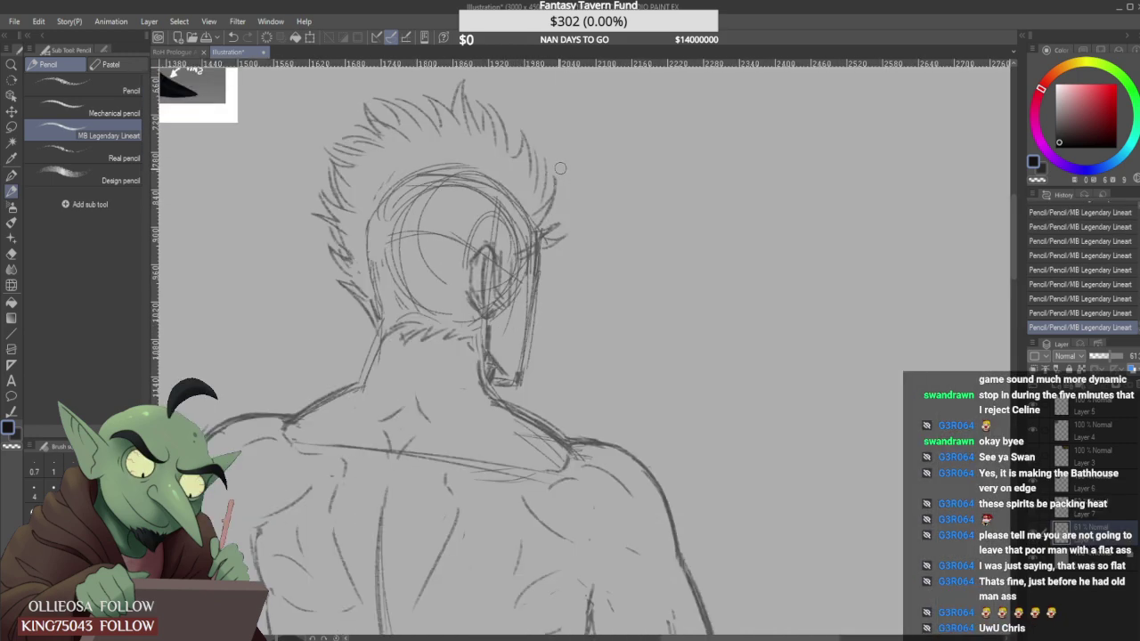
mouse_move(556, 177)
mouse_down()
mouse_move(538, 223)
mouse_move(553, 188)
mouse_move(559, 200)
mouse_up()
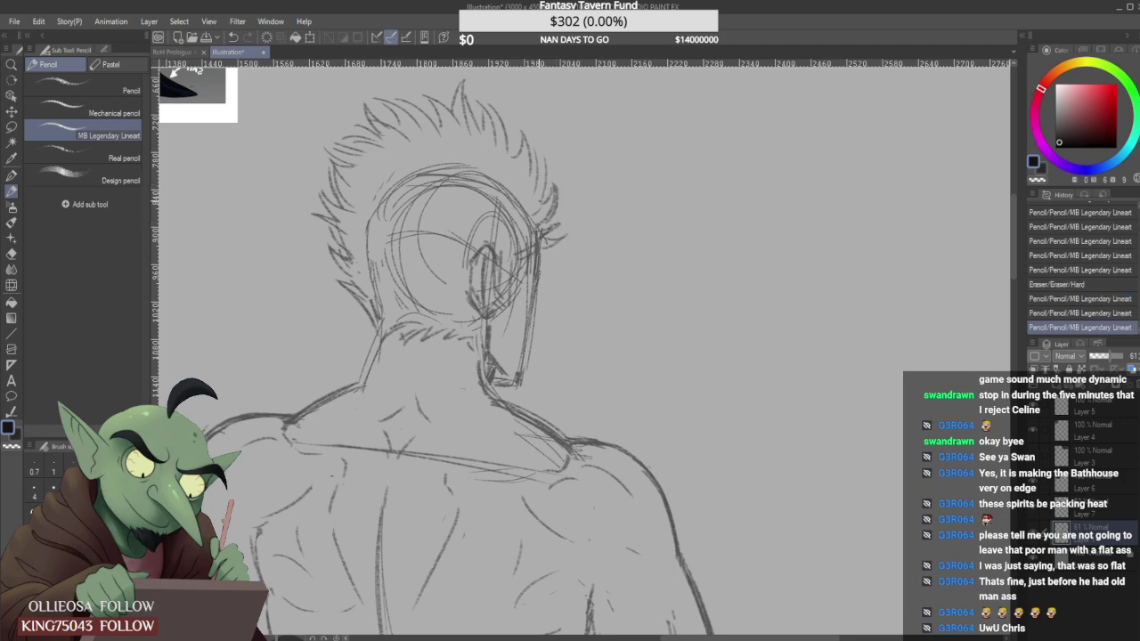
scroll(554, 170, down, 3)
scroll(553, 163, up, 3)
mouse_move(534, 151)
mouse_down()
mouse_move(530, 196)
mouse_move(541, 177)
mouse_up()
scroll(540, 162, down, 4)
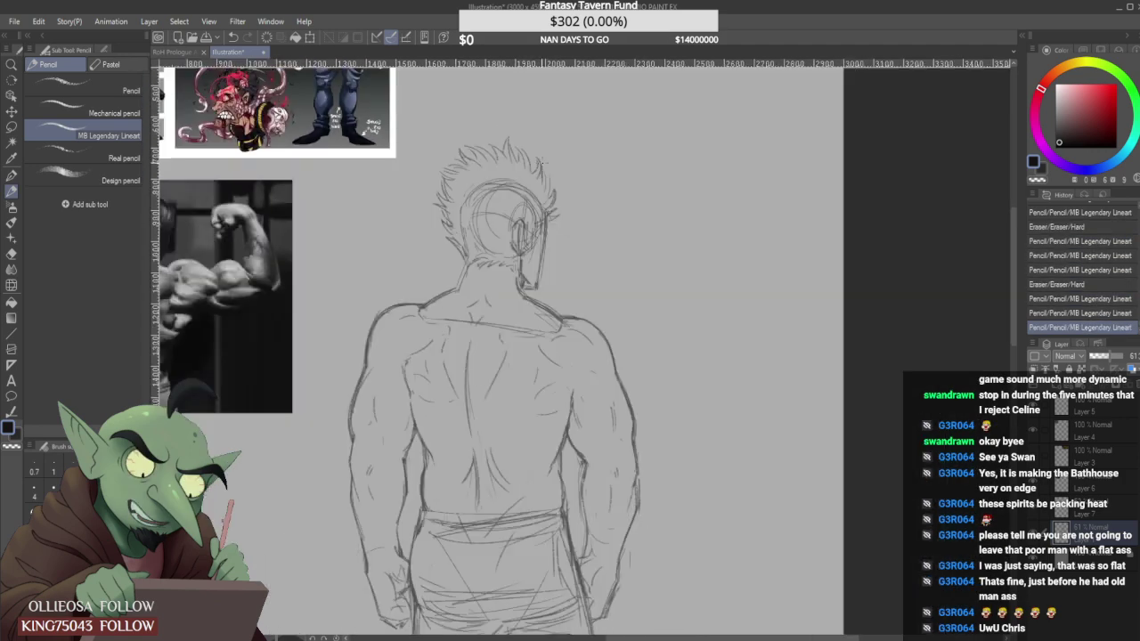
Erase the outline at the lower left of the head and draw short hair spikes toward the nape.
scroll(509, 188, up, 4)
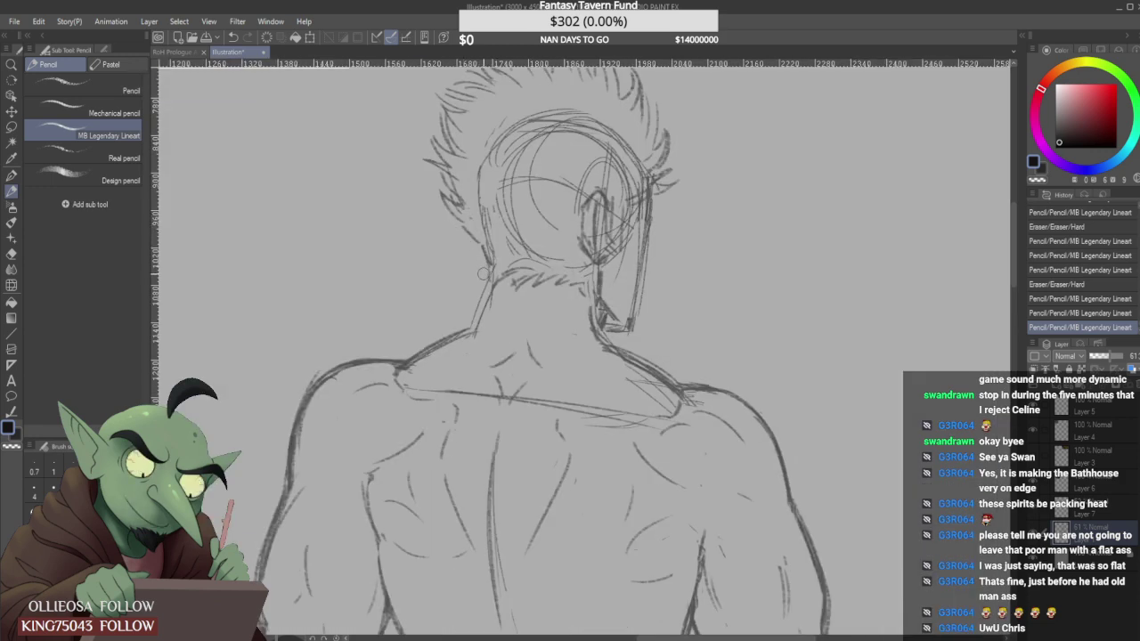
mouse_move(446, 234)
mouse_down()
mouse_move(455, 223)
mouse_move(487, 270)
mouse_move(475, 240)
mouse_up()
scroll(475, 227, down, 4)
scroll(472, 236, up, 2)
mouse_move(472, 231)
mouse_down()
mouse_move(481, 285)
mouse_move(491, 259)
mouse_move(476, 260)
mouse_move(474, 222)
mouse_move(474, 258)
mouse_move(513, 245)
mouse_move(495, 244)
mouse_up()
scroll(463, 238, down, 4)
scroll(463, 236, up, 4)
Touch up the nape hairline with short pencil strokes where the left hair spikes meet the neck.
scroll(488, 252, down, 3)
scroll(495, 242, down, 1)
scroll(495, 243, up, 3)
scroll(478, 240, down, 2)
scroll(475, 232, up, 2)
scroll(485, 225, down, 2)
scroll(505, 236, up, 2)
mouse_move(490, 241)
mouse_down()
mouse_move(508, 250)
mouse_move(497, 247)
mouse_up()
scroll(519, 229, down, 2)
scroll(504, 231, up, 2)
scroll(495, 269, down, 2)
scroll(492, 264, down, 2)
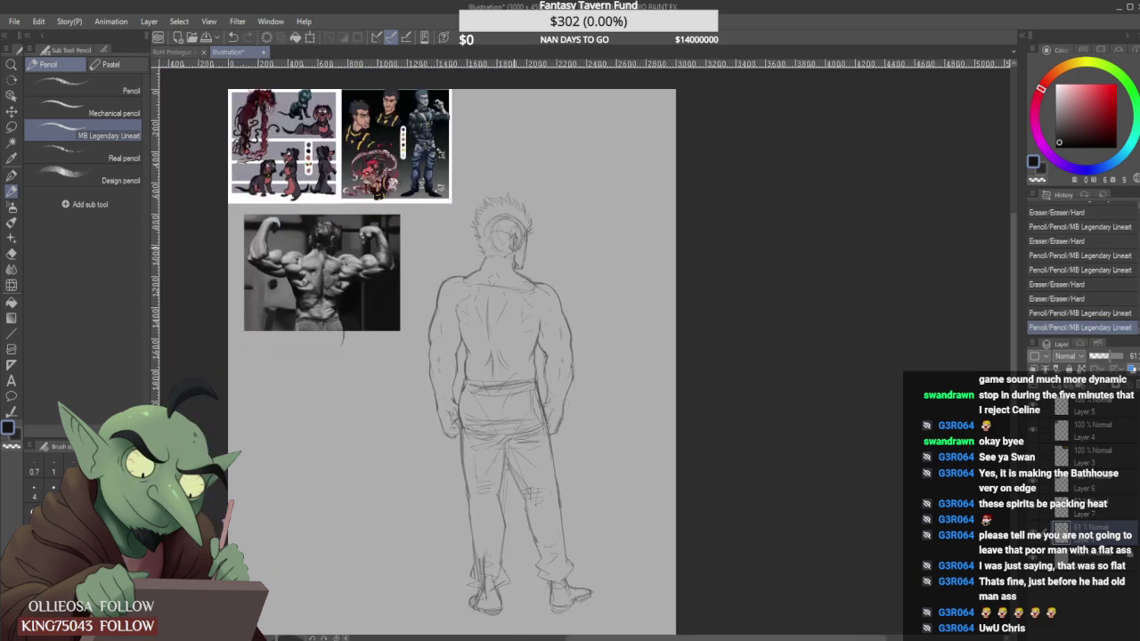
scroll(500, 259, up, 4)
mouse_move(504, 252)
mouse_down()
mouse_move(489, 264)
mouse_move(501, 262)
mouse_up()
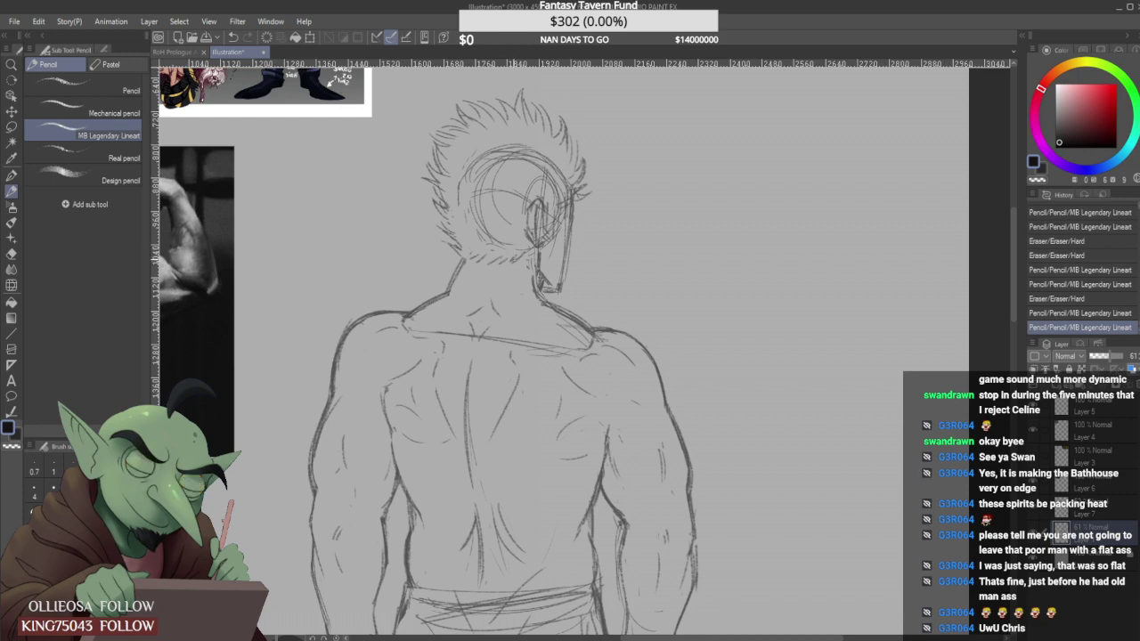
Clean up and redraw the left neck slope down to its junction with the shoulder.
scroll(499, 267, down, 4)
scroll(503, 285, up, 5)
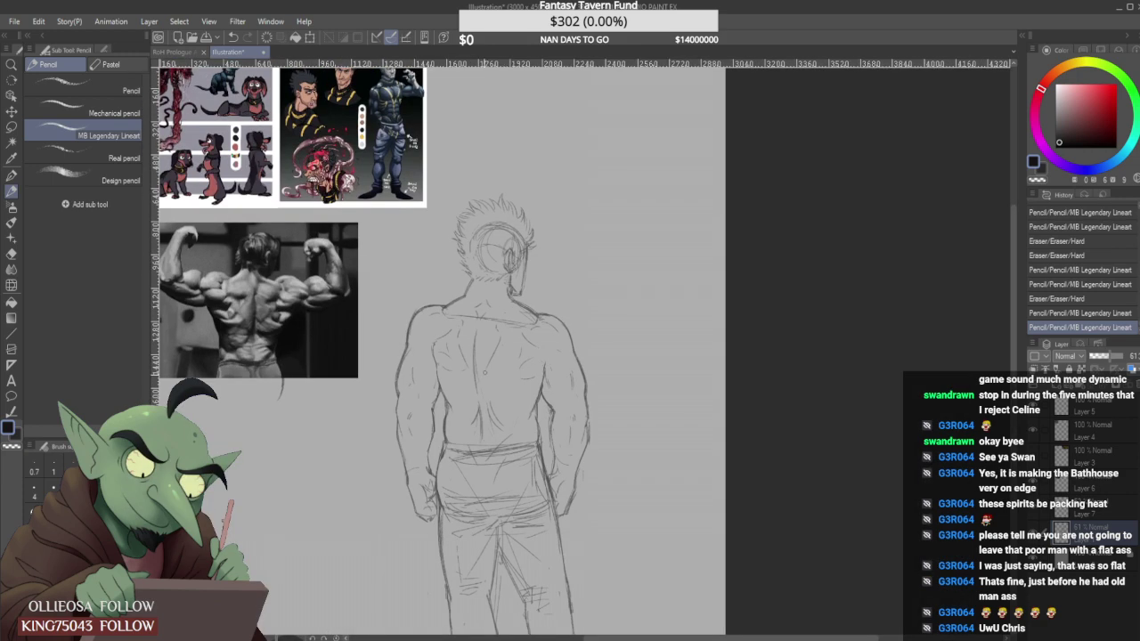
scroll(503, 285, down, 1)
scroll(503, 285, up, 1)
drag(491, 298, 506, 328)
scroll(450, 325, down, 4)
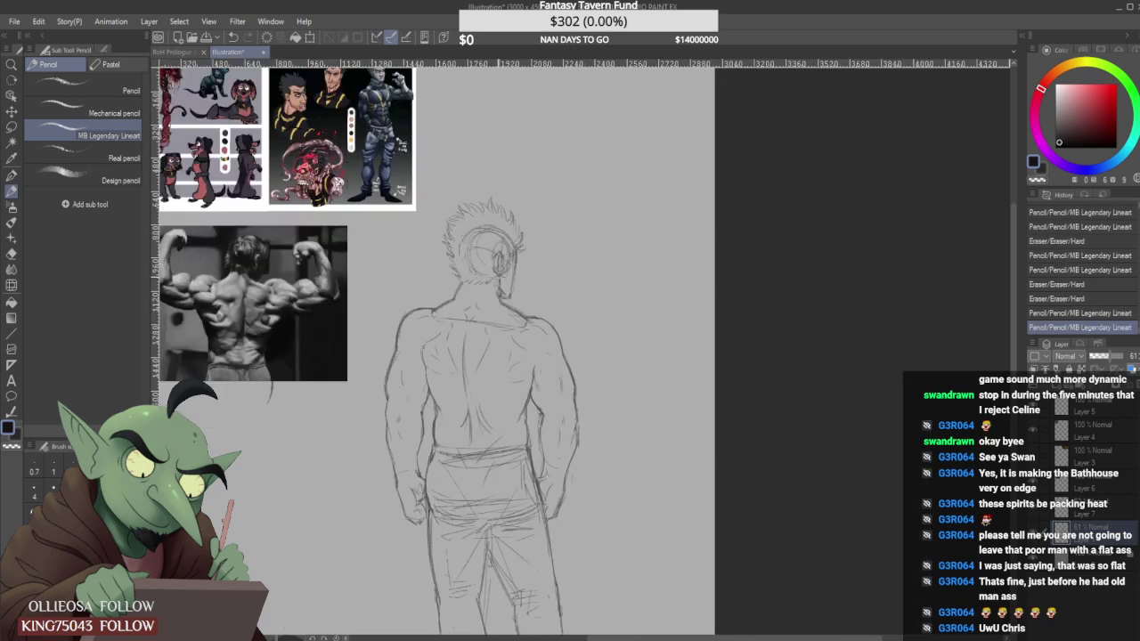
scroll(450, 325, up, 5)
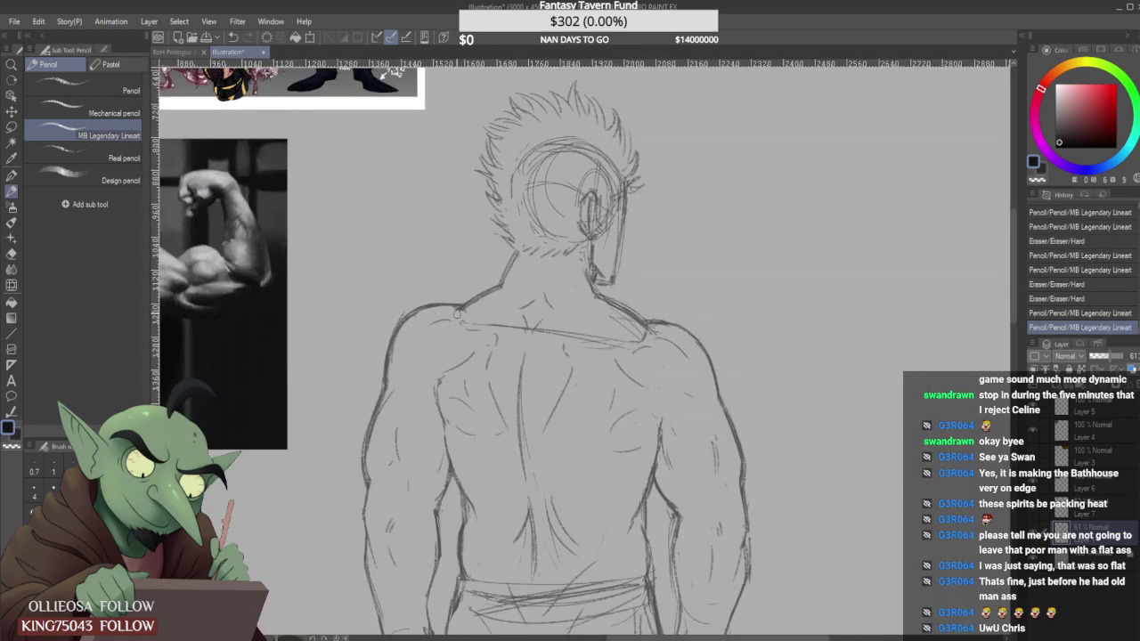
drag(457, 314, 473, 310)
scroll(458, 314, down, 3)
scroll(459, 314, up, 2)
scroll(472, 310, down, 3)
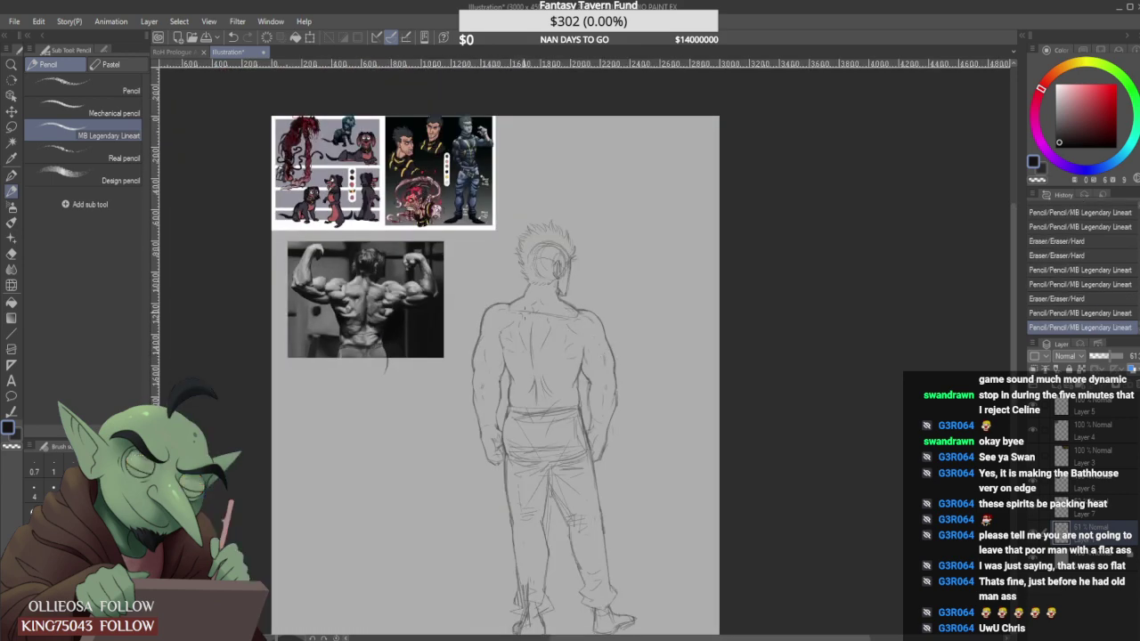
Redraw the right arm's outer contour from shoulder to elbow and undo the last stroke.
scroll(570, 312, up, 3)
drag(609, 326, 640, 450)
scroll(618, 375, down, 3)
scroll(616, 337, down, 2)
scroll(616, 342, up, 3)
key(ctrl+z)
scroll(628, 399, down, 2)
scroll(626, 394, up, 2)
scroll(640, 459, down, 3)
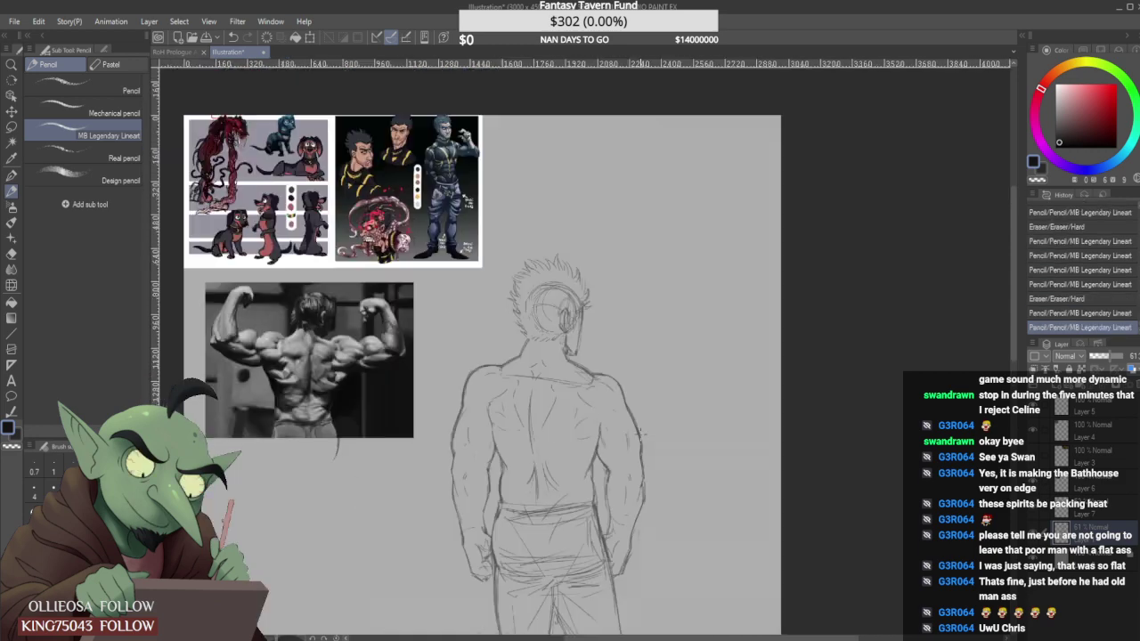
Reinforce the left arm's contour around the elbow with short overlapping pencil strokes.
scroll(522, 476, up, 3)
drag(464, 401, 473, 499)
drag(462, 419, 460, 456)
mouse_move(460, 438)
mouse_down()
mouse_move(465, 481)
mouse_move(460, 454)
mouse_up()
drag(462, 414, 459, 442)
mouse_move(464, 392)
mouse_down()
mouse_move(462, 431)
mouse_move(463, 416)
mouse_up()
drag(463, 370, 464, 406)
scroll(571, 386, down, 5)
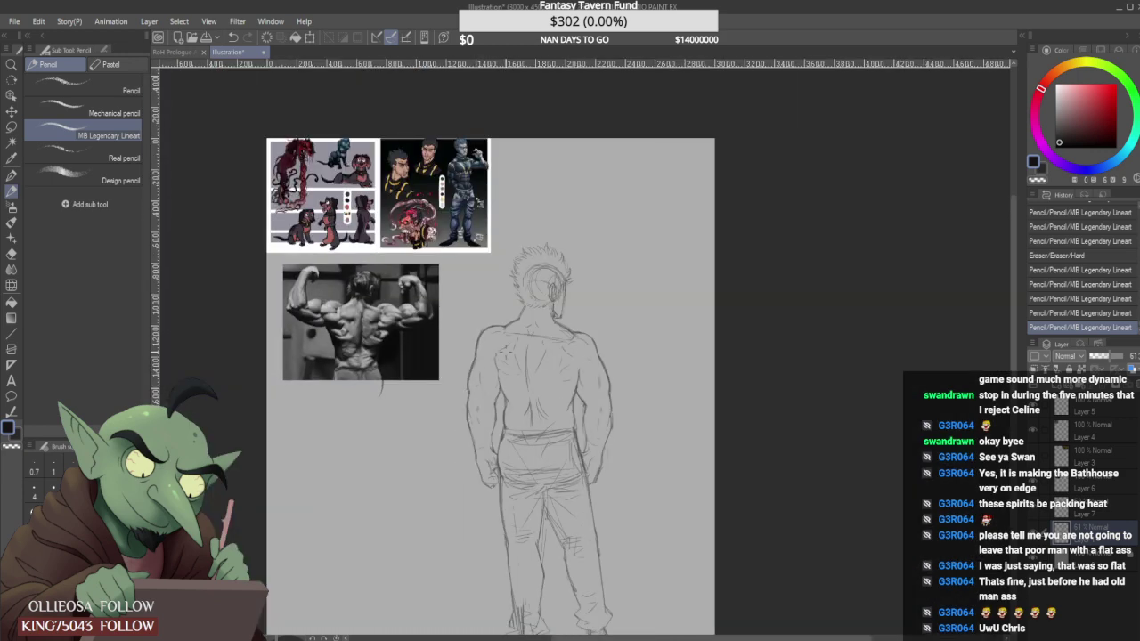
Trim and redraw the right arm's outer contour near the elbow.
scroll(571, 387, up, 4)
scroll(570, 388, up, 1)
drag(597, 381, 597, 396)
drag(601, 370, 599, 392)
key(ctrl+y)
scroll(605, 324, down, 5)
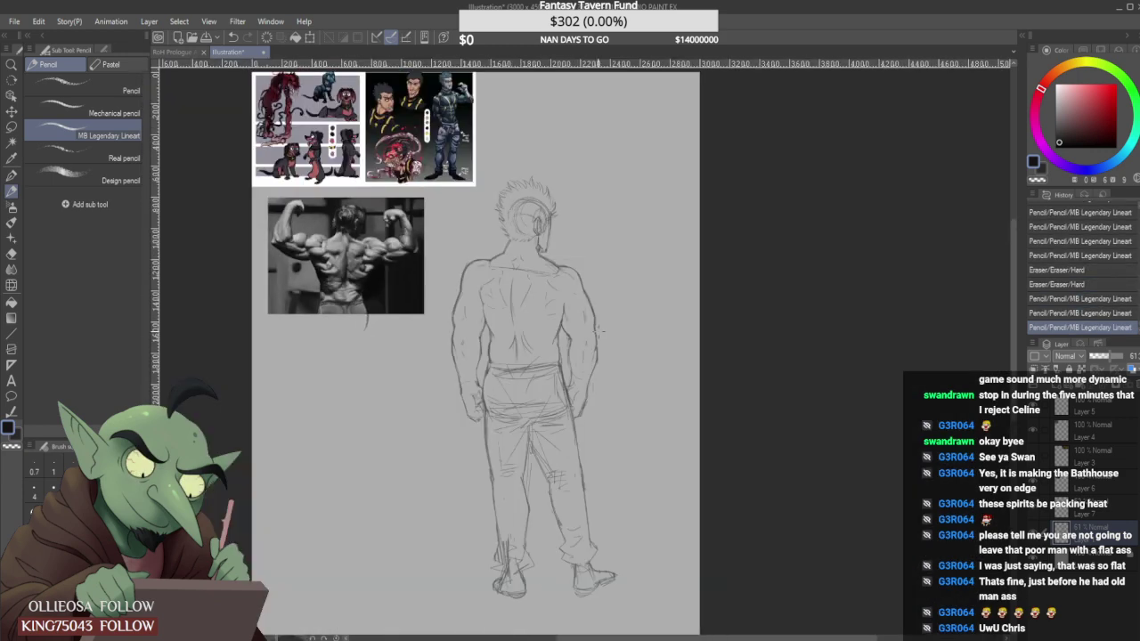
Retrace the left hip contour of the trousers from the waistband down to the seat folds.
scroll(602, 329, up, 5)
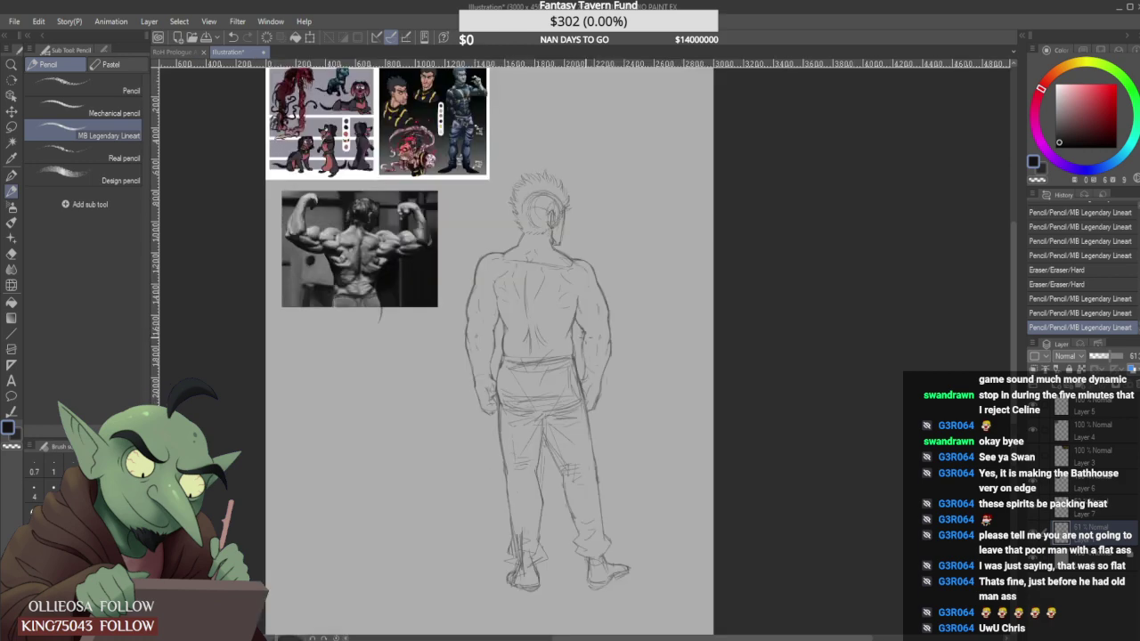
drag(499, 343, 492, 406)
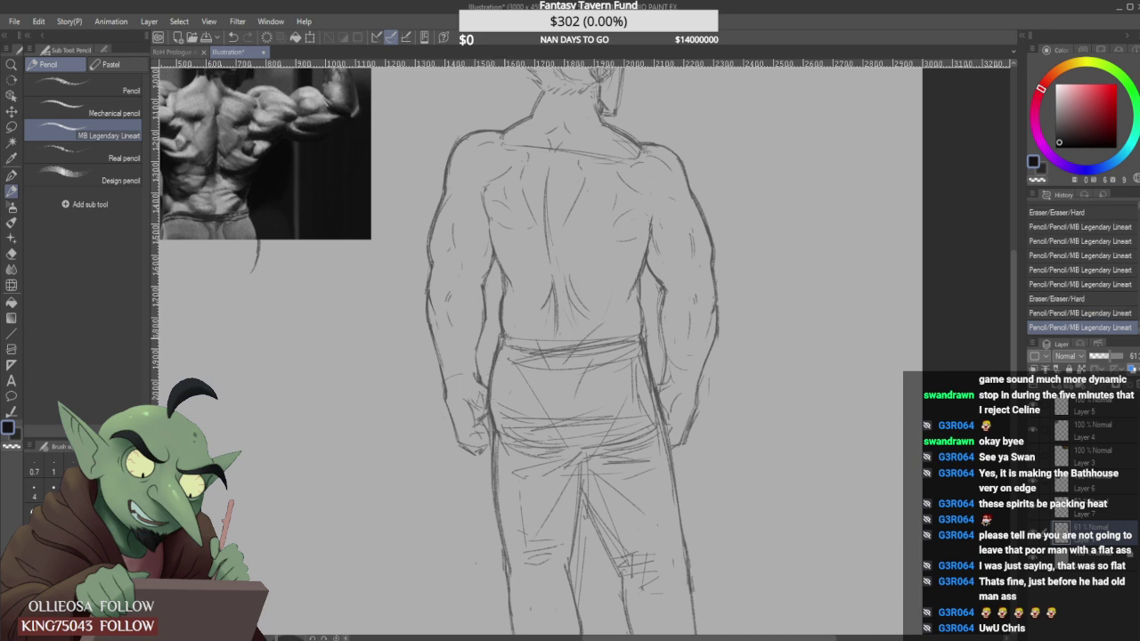
Clean up the overlapping lines in the trousers' waistband and redraw its edges across the lower back.
scroll(495, 370, down, 2)
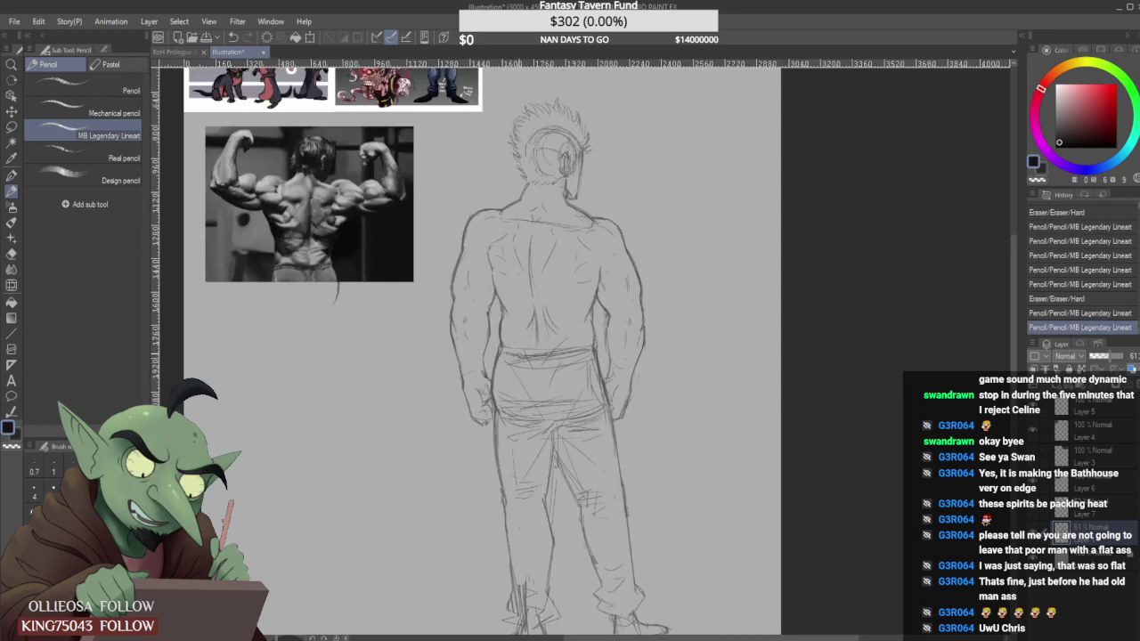
mouse_move(527, 355)
mouse_down()
mouse_move(592, 357)
mouse_move(561, 349)
mouse_up()
scroll(499, 342, up, 2)
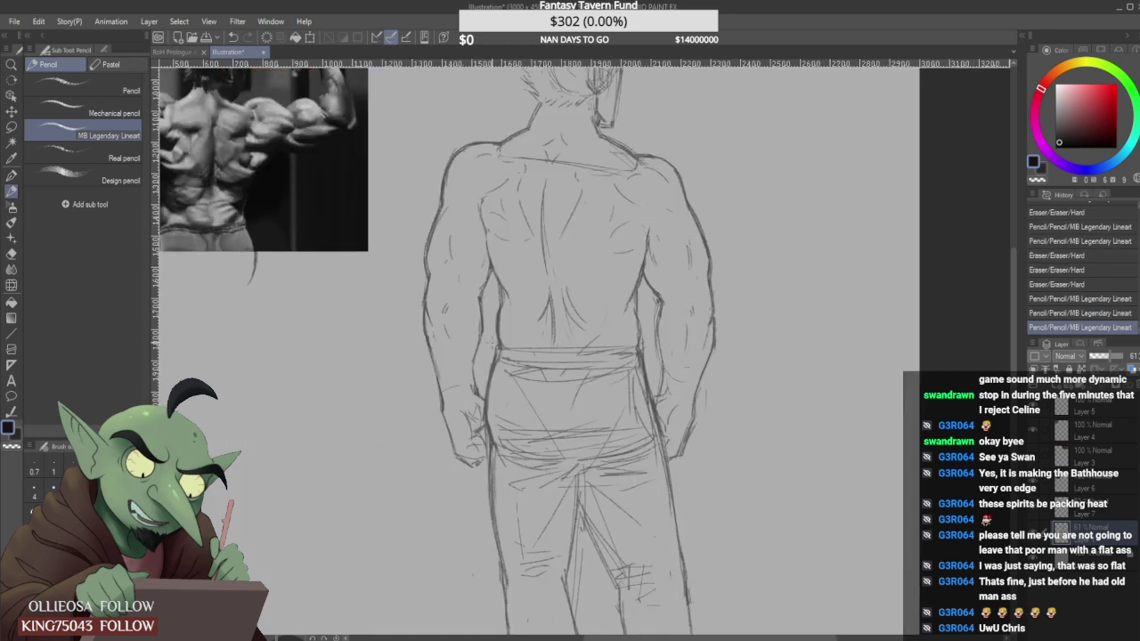
drag(493, 346, 501, 349)
drag(579, 348, 621, 344)
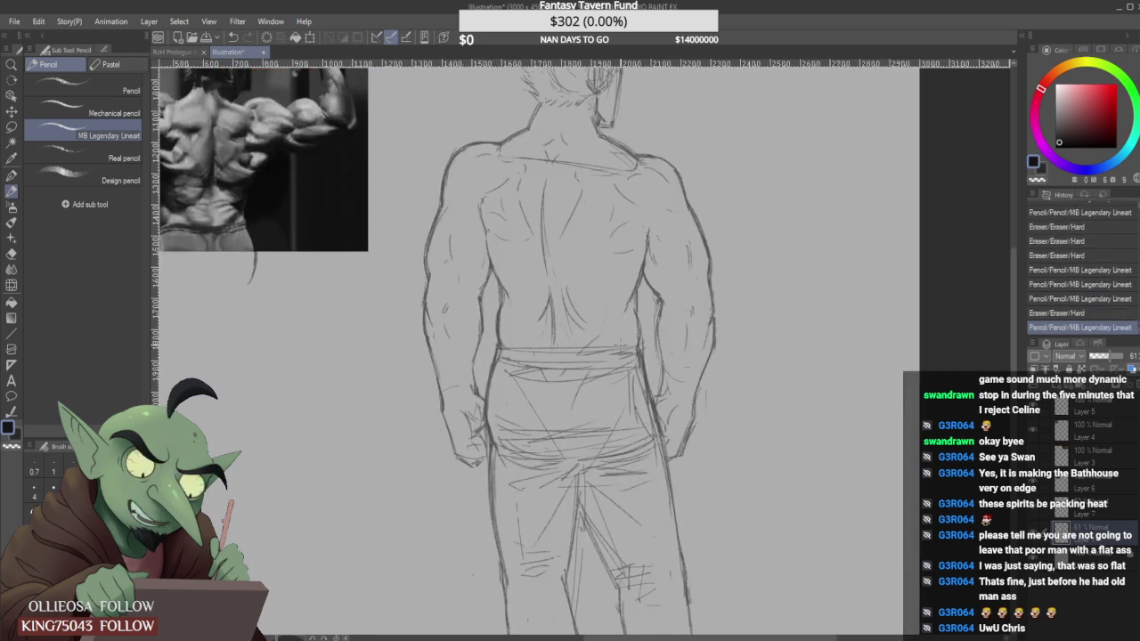
drag(518, 373, 629, 364)
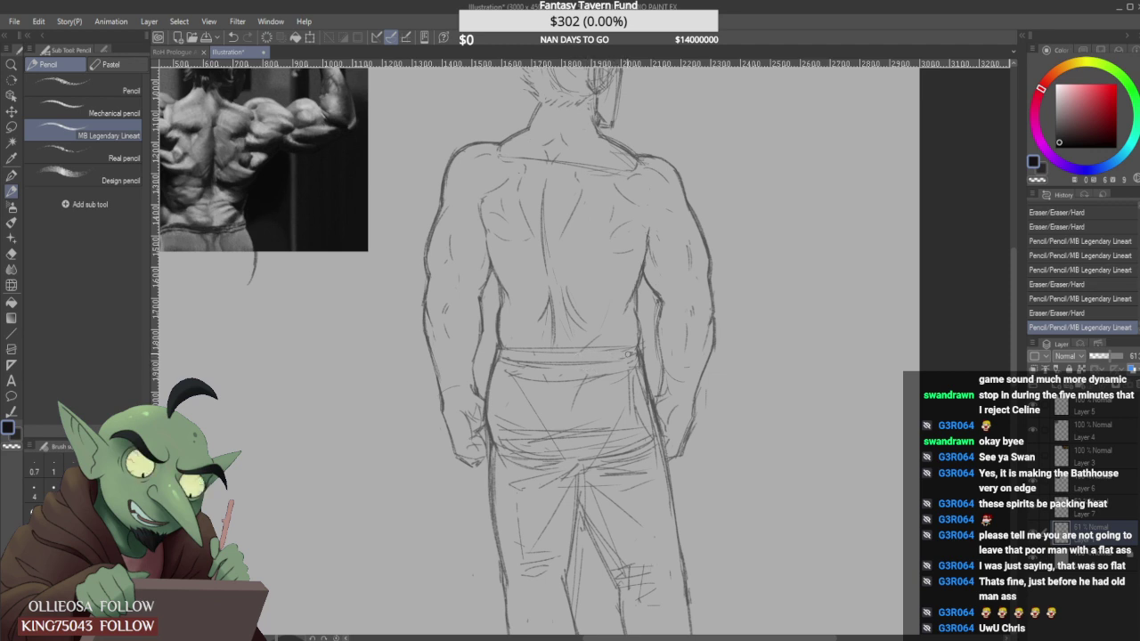
mouse_move(525, 354)
mouse_down()
mouse_move(543, 339)
mouse_move(579, 365)
mouse_move(637, 356)
mouse_up()
scroll(645, 335, up, 2)
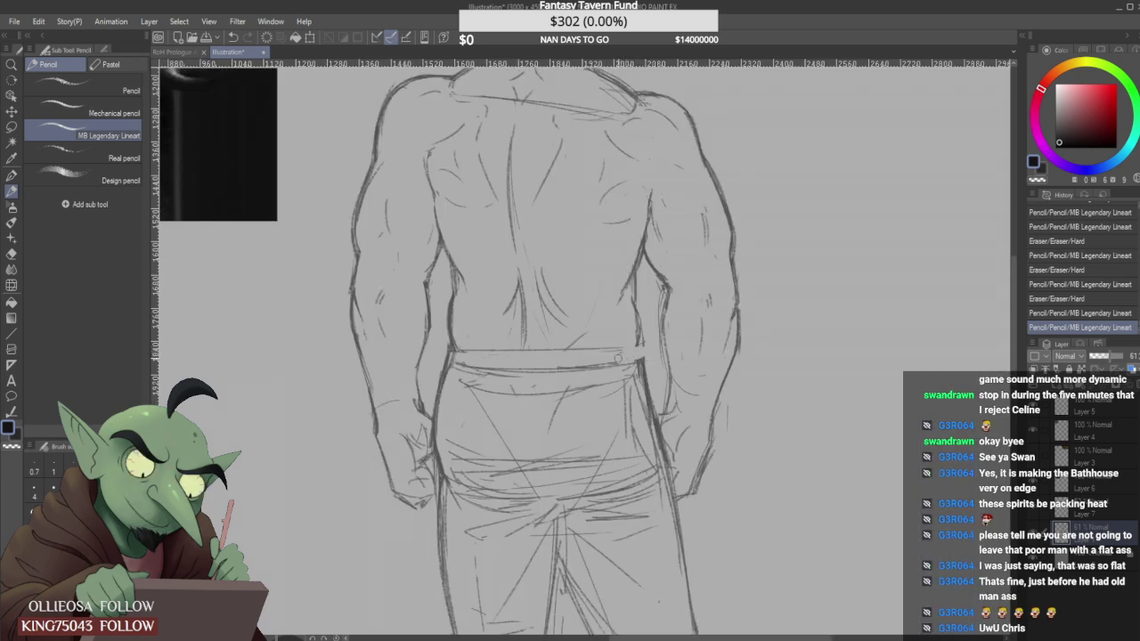
mouse_move(618, 359)
mouse_down()
mouse_move(647, 351)
mouse_move(643, 360)
mouse_up()
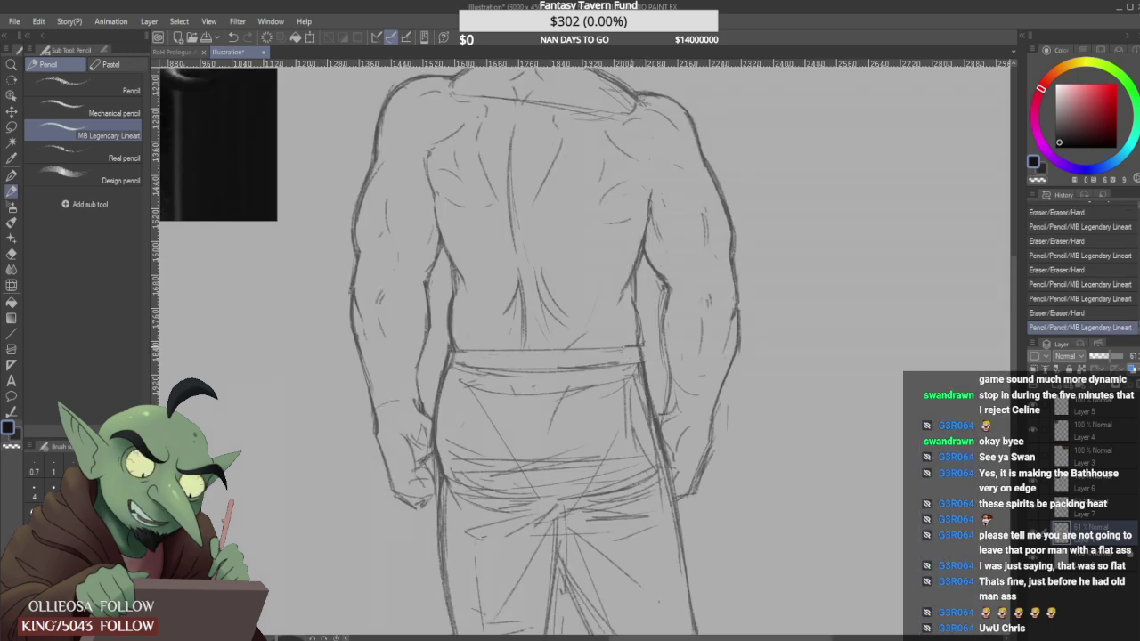
Redraw the right waist contour just above the waistband and erase the stray lines beside it.
mouse_move(638, 314)
mouse_down()
mouse_move(641, 342)
mouse_move(634, 296)
mouse_up()
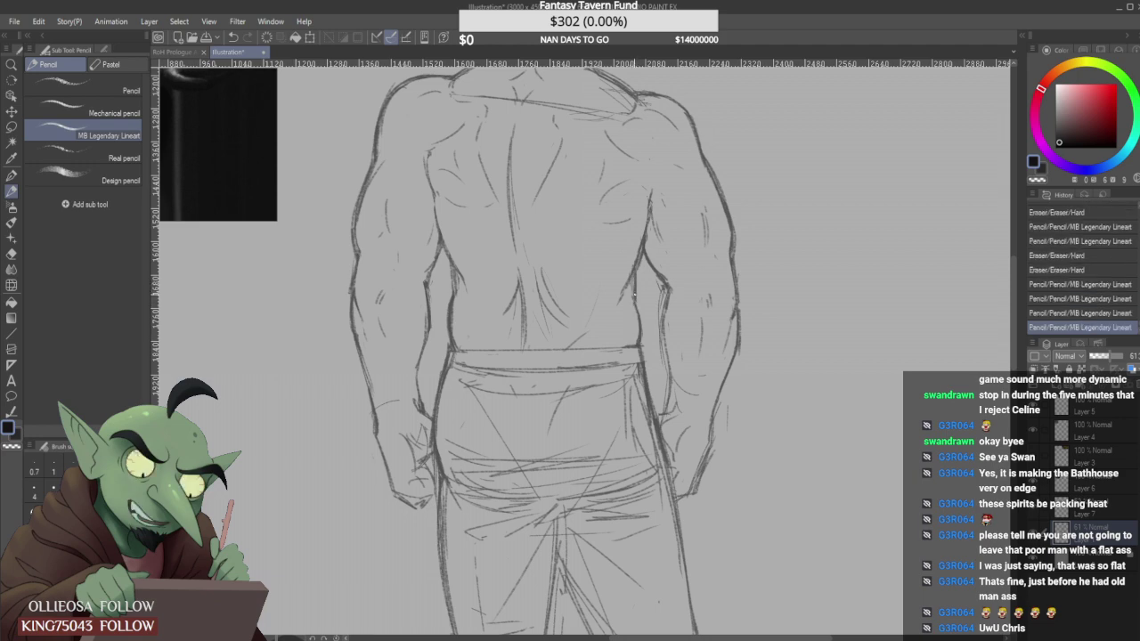
scroll(614, 323, down, 3)
scroll(620, 313, up, 4)
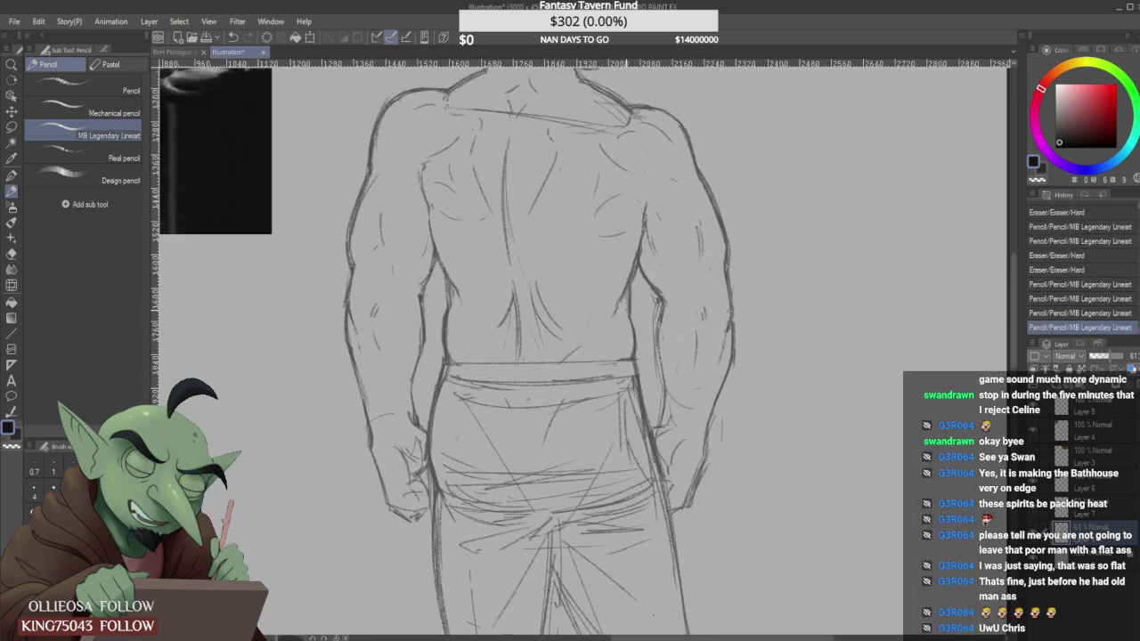
drag(624, 307, 627, 341)
mouse_move(633, 296)
mouse_down()
mouse_move(640, 347)
mouse_move(624, 358)
mouse_up()
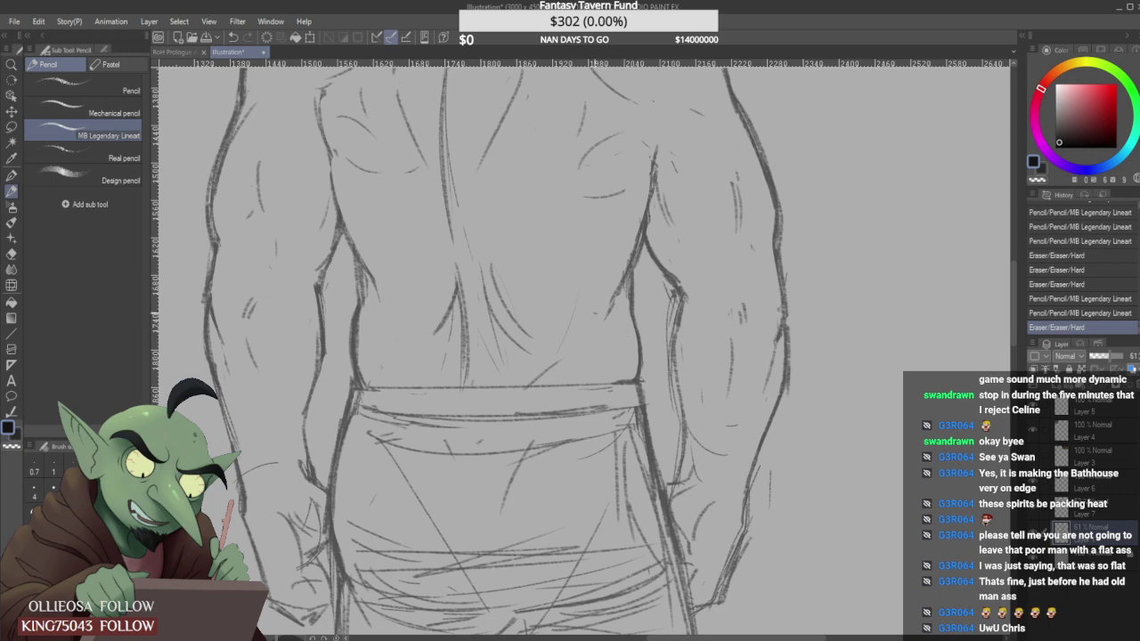
Refine the right flank line from below the armpit into the lower back with alternating eraser and pencil strokes.
scroll(588, 326, down, 1)
scroll(572, 299, up, 1)
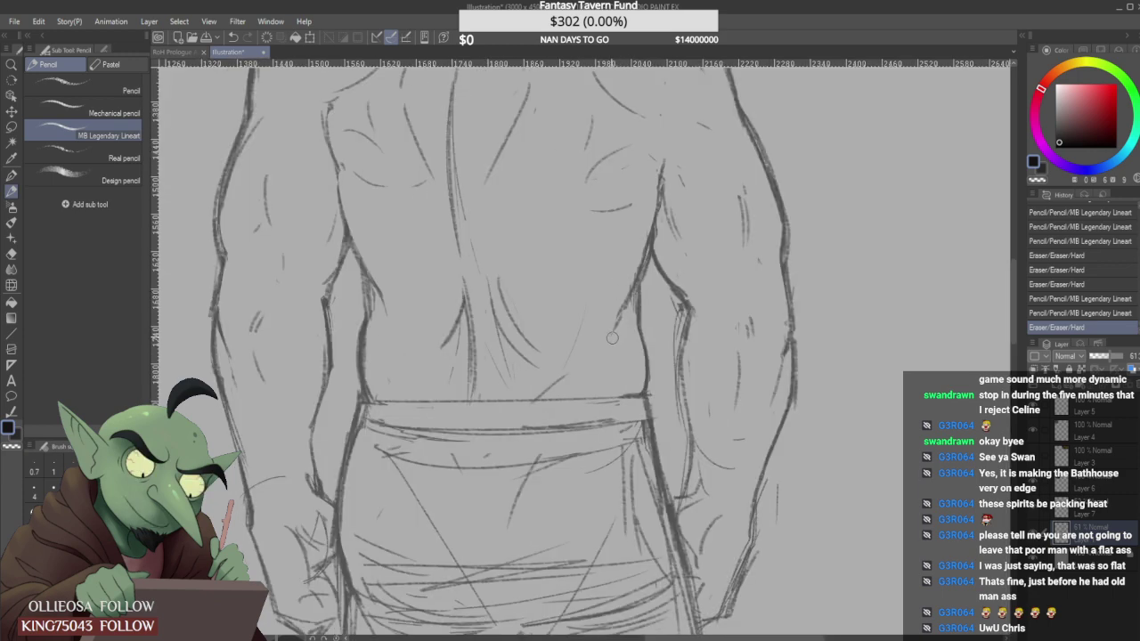
drag(613, 338, 618, 325)
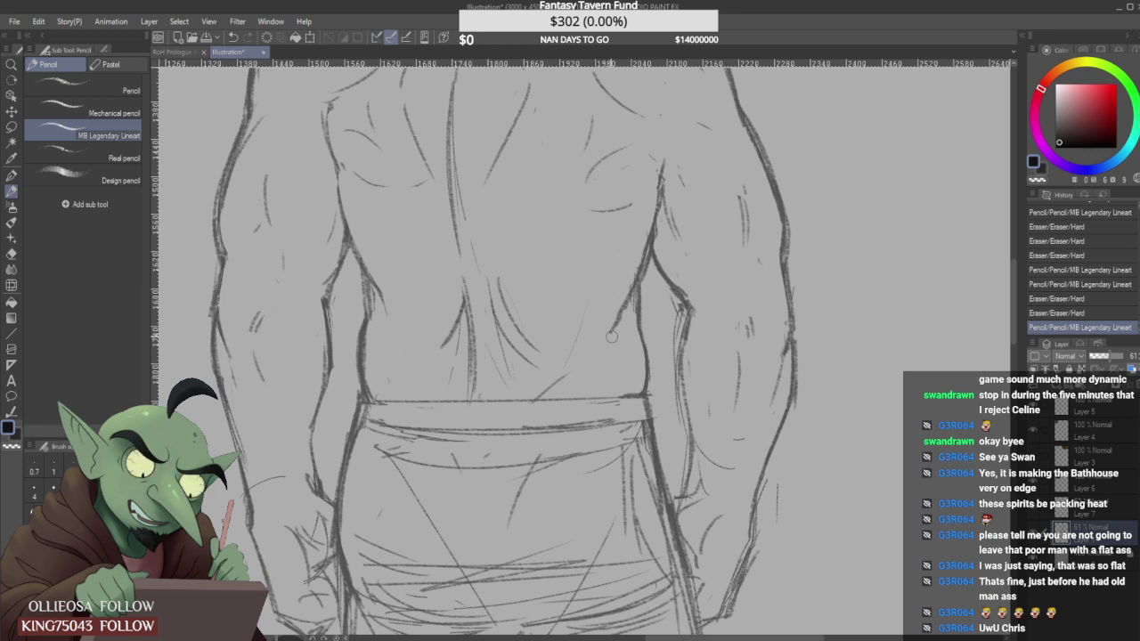
mouse_move(610, 331)
mouse_down()
mouse_move(614, 341)
mouse_move(624, 283)
mouse_move(609, 332)
mouse_up()
mouse_move(649, 250)
mouse_down()
mouse_move(639, 285)
mouse_move(640, 229)
mouse_up()
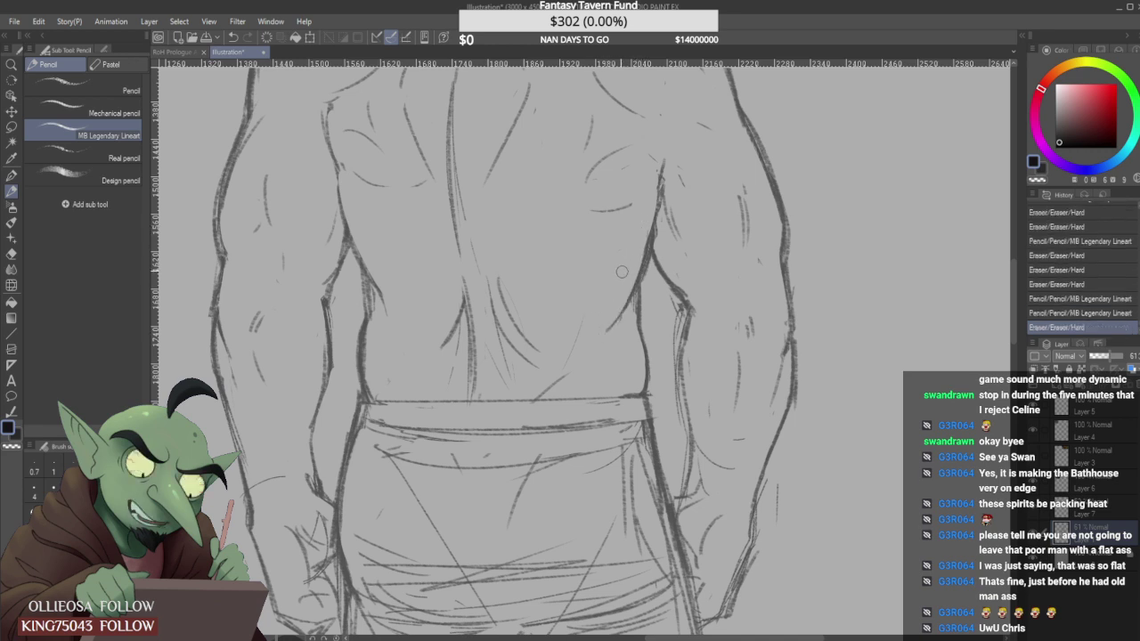
drag(603, 333, 615, 326)
drag(638, 256, 615, 308)
drag(649, 257, 640, 289)
drag(654, 222, 646, 258)
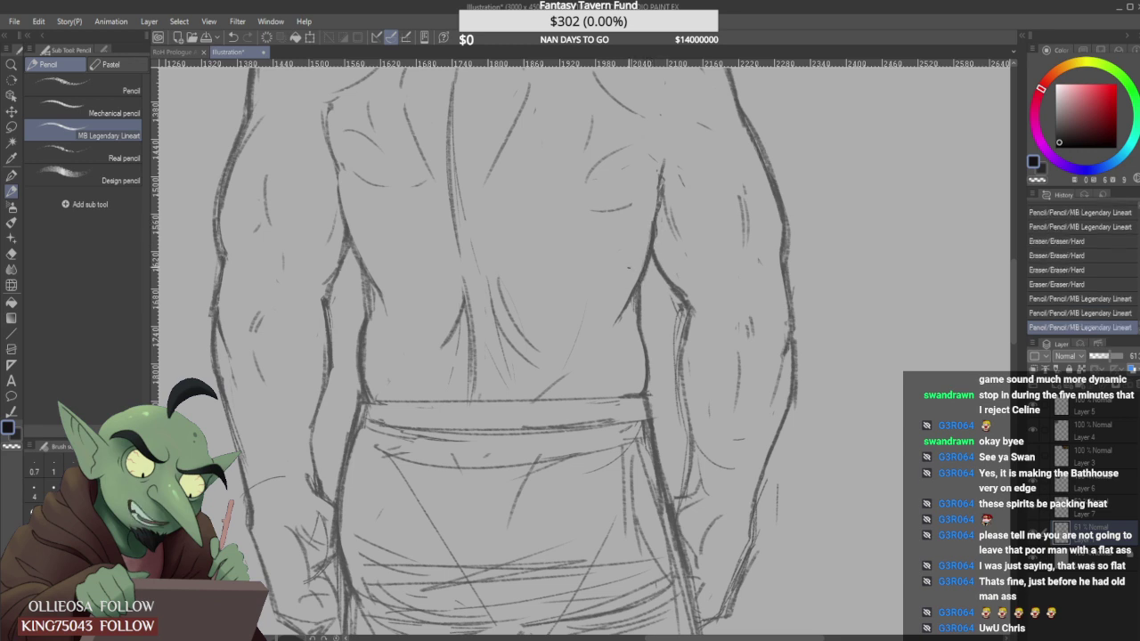
Trim the lower tip of the right flank line with the hard eraser.
scroll(595, 305, down, 2)
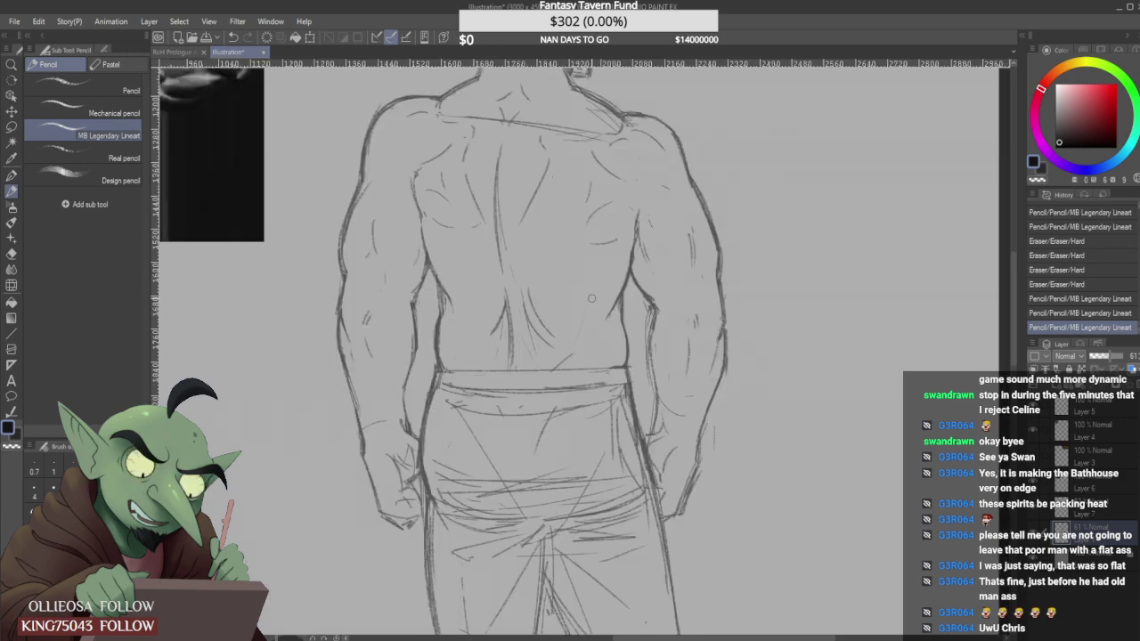
scroll(596, 309, down, 3)
scroll(597, 306, up, 2)
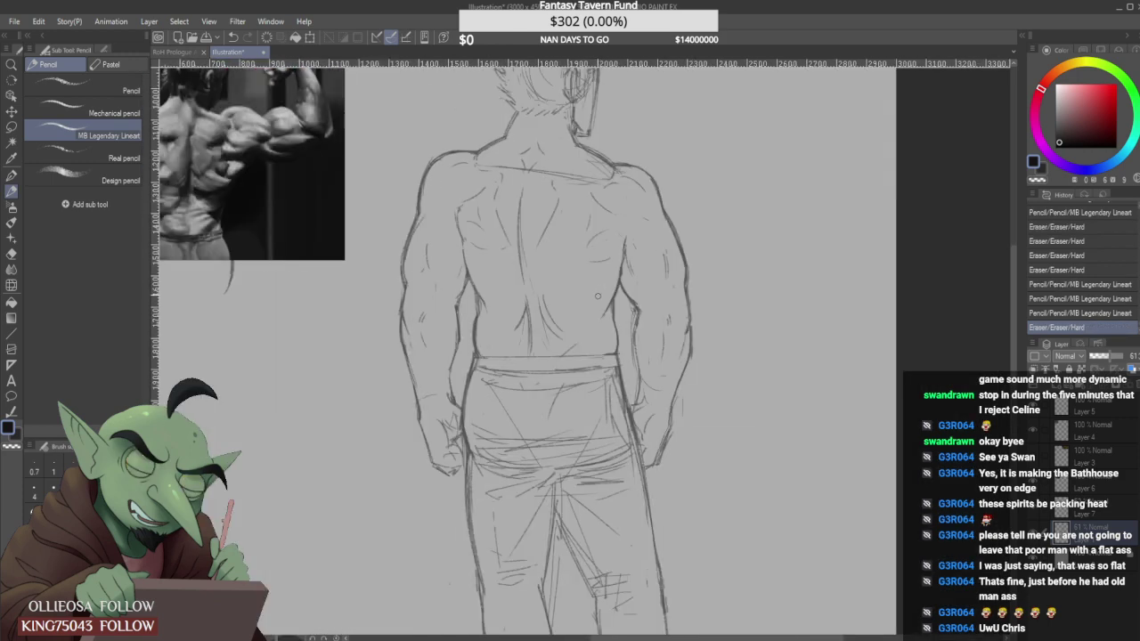
scroll(600, 300, up, 3)
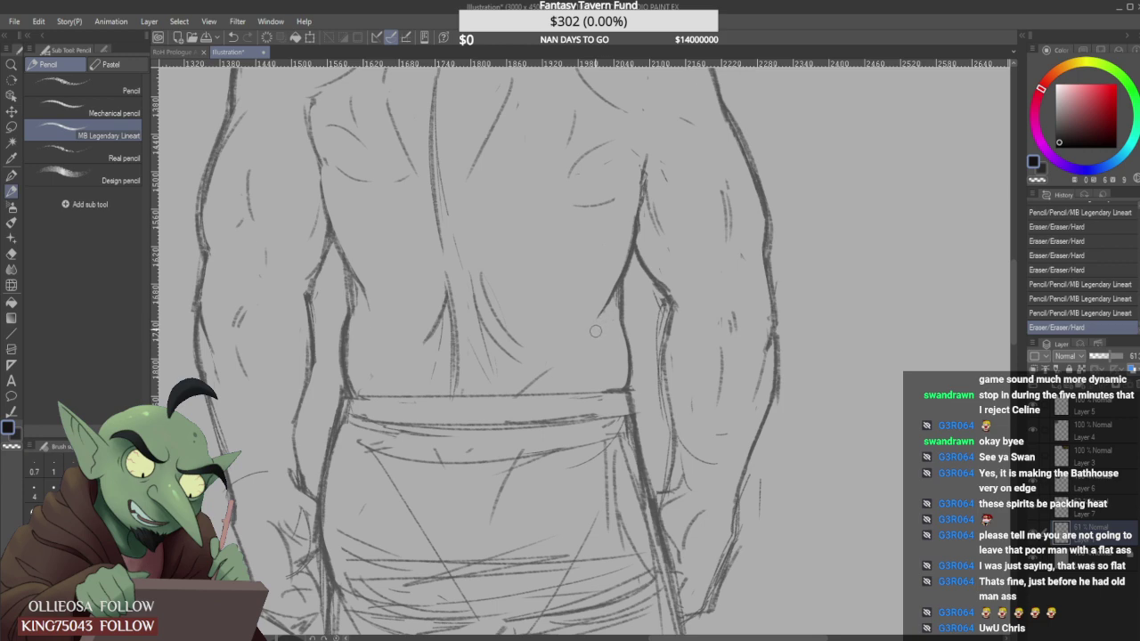
drag(598, 317, 592, 318)
scroll(597, 307, down, 3)
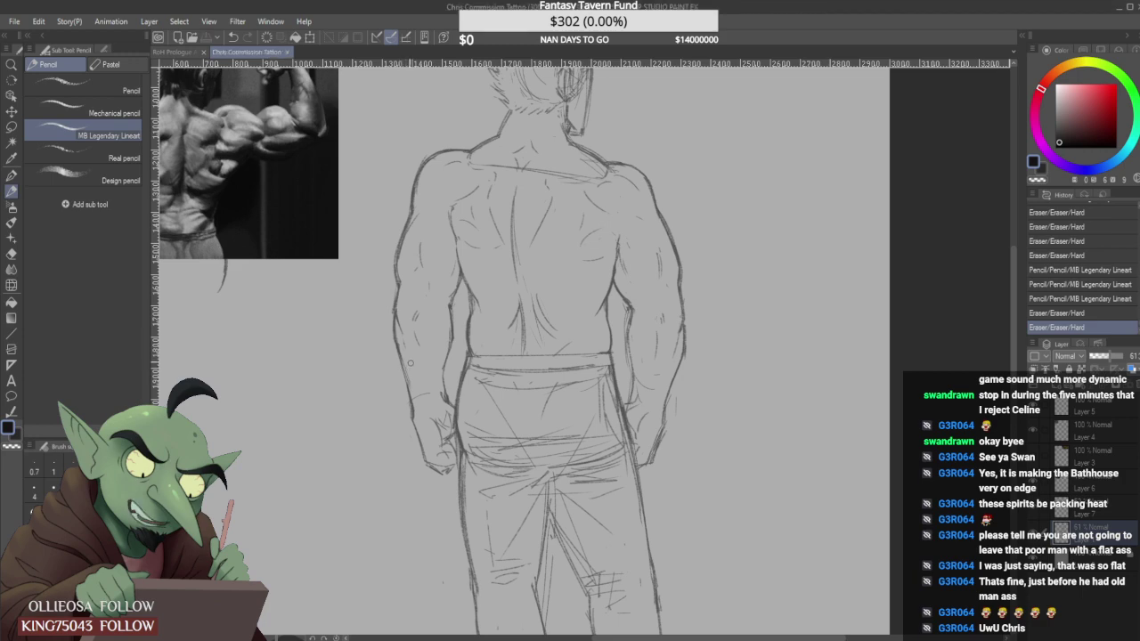
Clean up and retrace the left arm's outer contour from the upper arm past the elbow.
scroll(411, 359, down, 4)
scroll(430, 340, up, 2)
scroll(352, 362, up, 2)
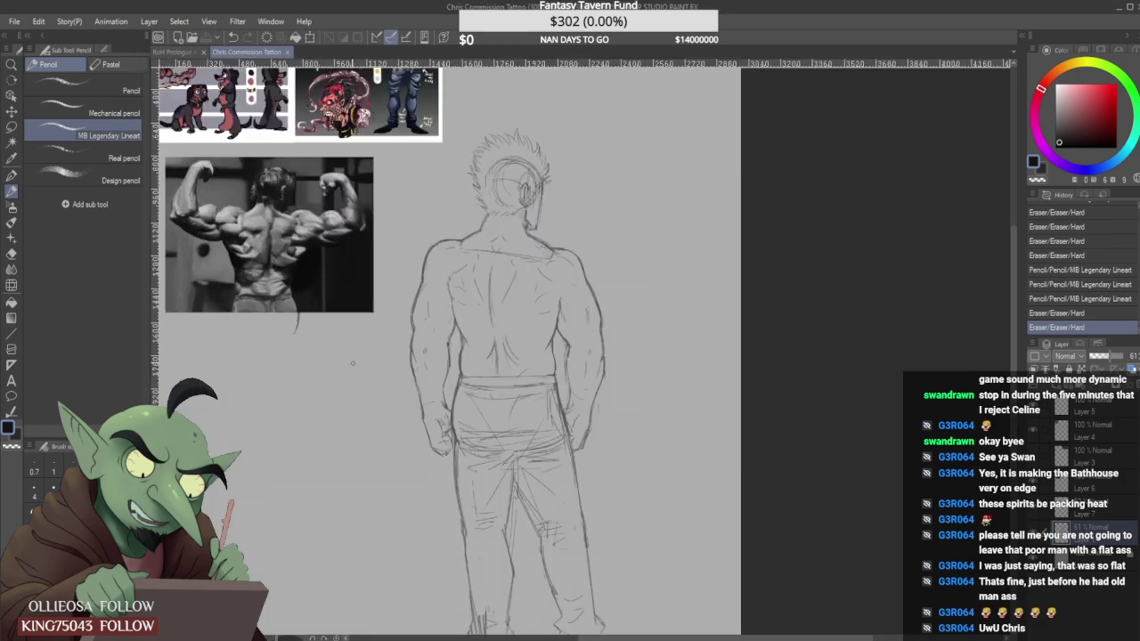
scroll(399, 339, up, 2)
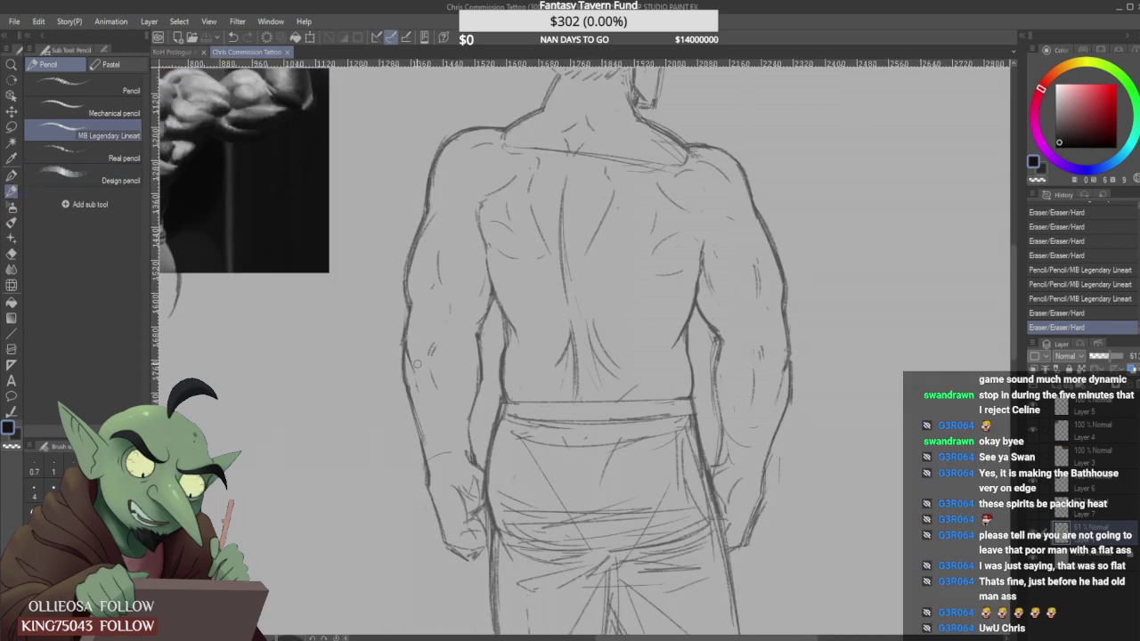
drag(409, 303, 409, 337)
mouse_move(413, 294)
mouse_down()
mouse_move(411, 321)
mouse_move(411, 268)
mouse_move(406, 286)
mouse_up()
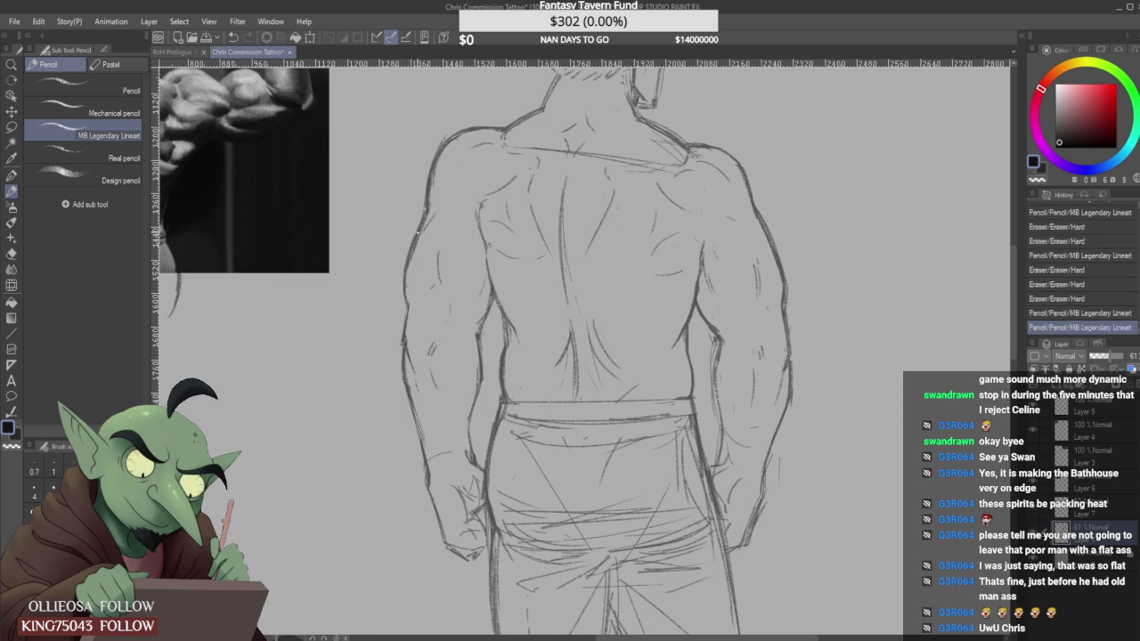
mouse_move(425, 216)
mouse_down()
mouse_move(409, 259)
mouse_move(425, 237)
mouse_move(407, 361)
mouse_move(403, 342)
mouse_move(420, 397)
mouse_up()
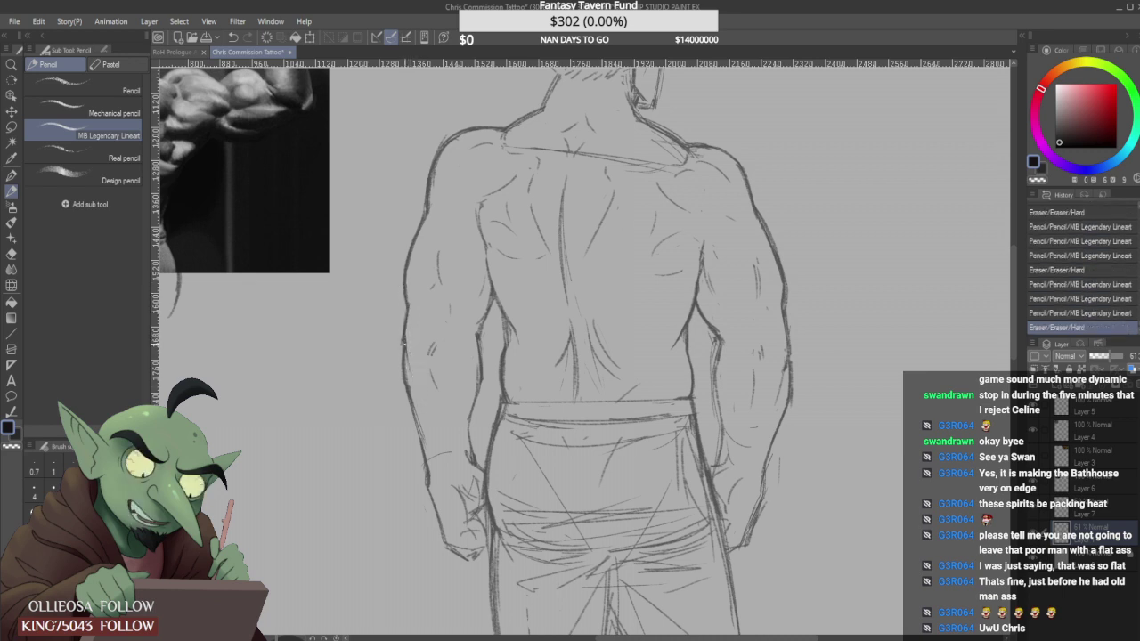
Reshape the left forearm's outer contour below the elbow with short strokes, making the muscle bulge slightly outward.
mouse_move(404, 344)
mouse_down()
mouse_move(415, 412)
mouse_move(402, 351)
mouse_up()
drag(404, 335, 403, 356)
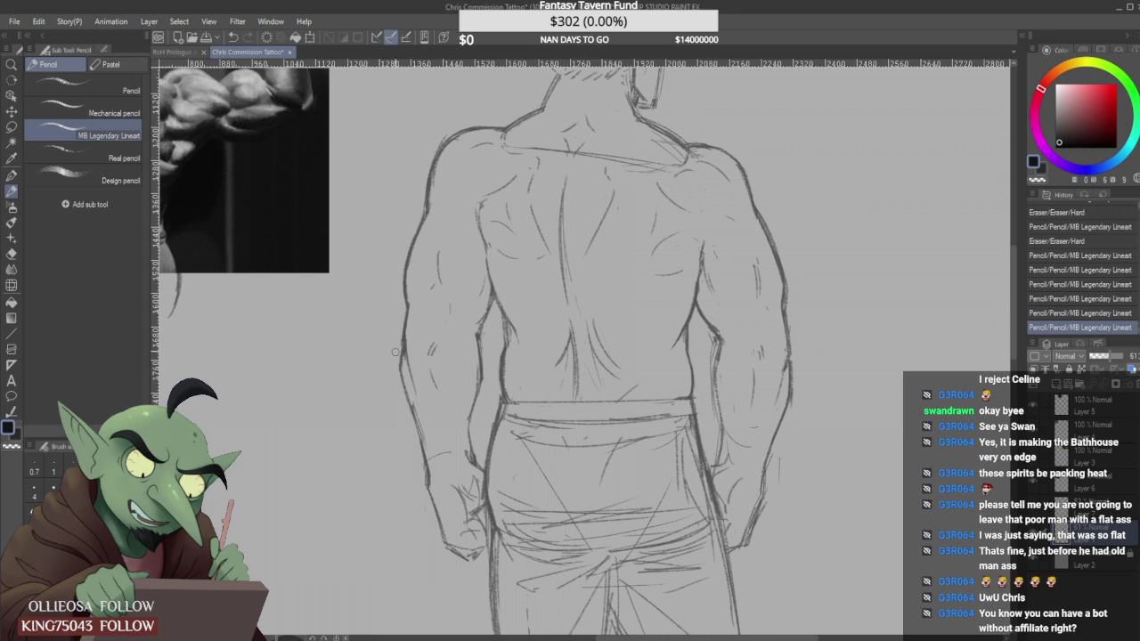
mouse_move(398, 342)
mouse_down()
mouse_move(400, 360)
mouse_move(411, 345)
mouse_move(403, 367)
mouse_up()
drag(402, 367, 406, 390)
drag(402, 346, 405, 367)
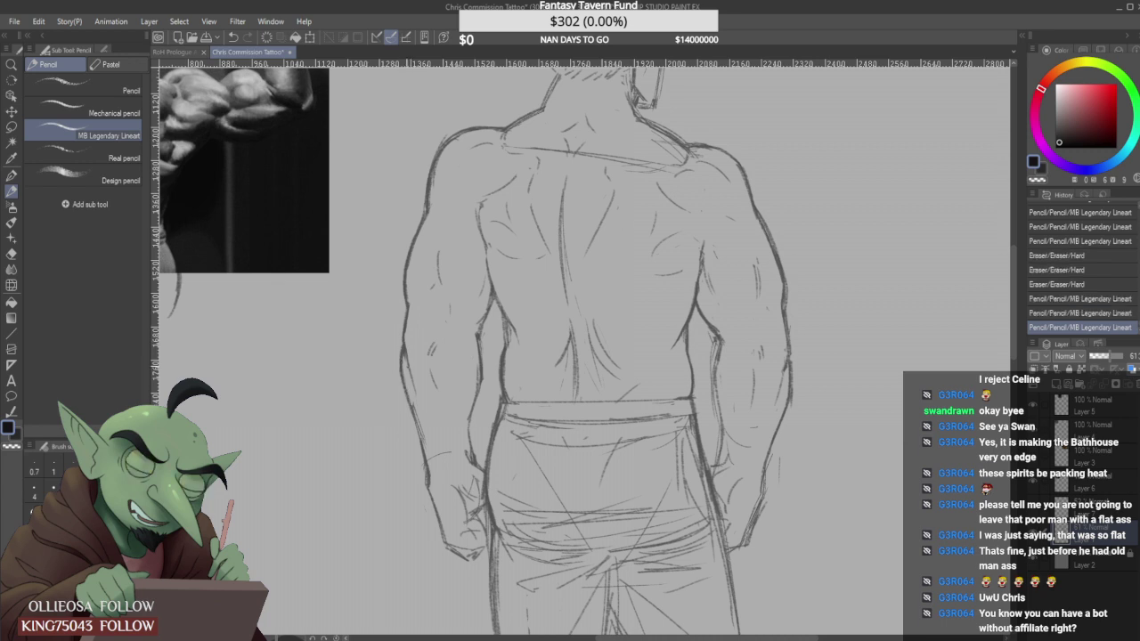
mouse_move(419, 425)
mouse_down()
mouse_move(414, 400)
mouse_move(422, 431)
mouse_up()
drag(403, 363, 414, 401)
Tidy the left arm's inner contour around the elbow crease with eraser and pencil.
mouse_move(482, 333)
mouse_down()
mouse_move(477, 363)
mouse_move(479, 352)
mouse_up()
mouse_move(489, 312)
mouse_down()
mouse_move(480, 335)
mouse_move(472, 327)
mouse_up()
drag(479, 278, 484, 293)
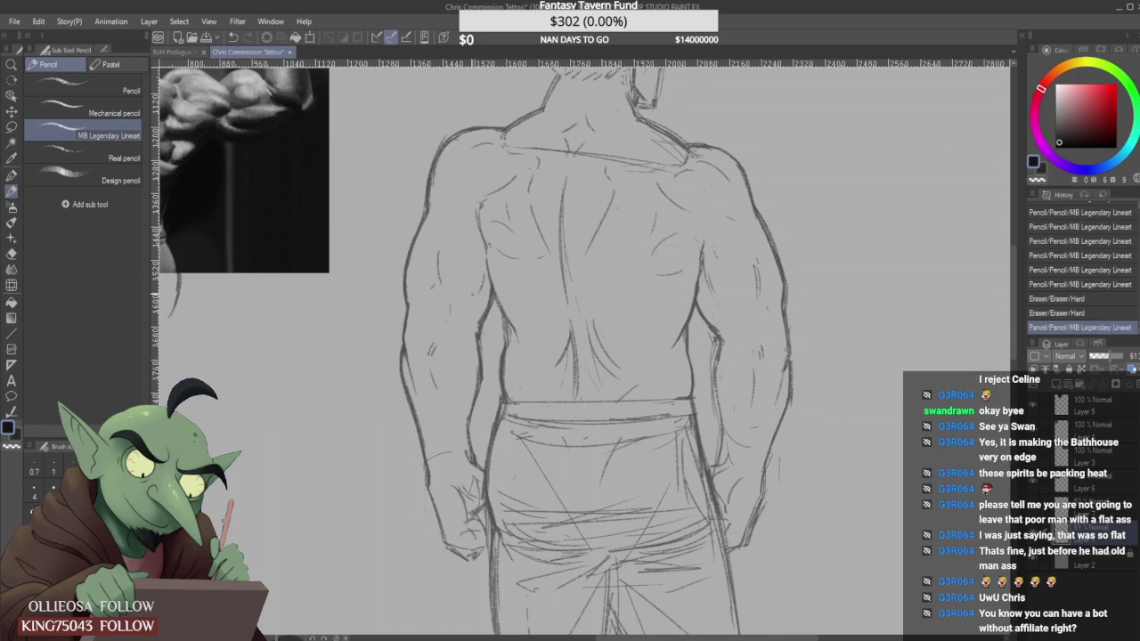
Refine the right shoe by reinforcing its ankle, heel and sole lines.
scroll(479, 316, down, 3)
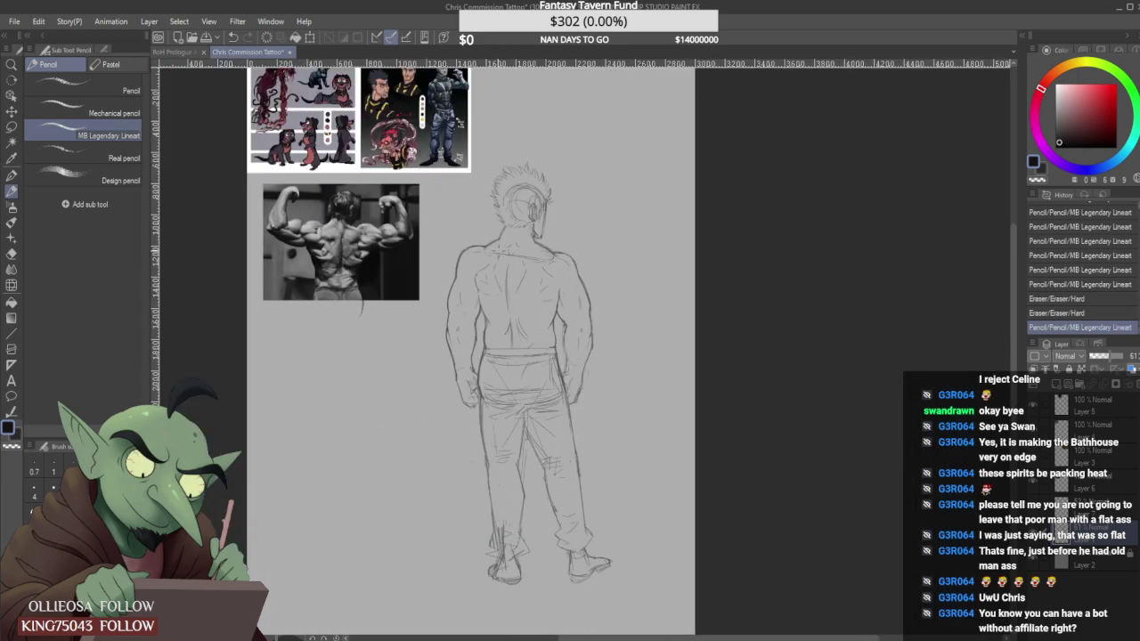
scroll(497, 231, down, 2)
scroll(497, 230, up, 2)
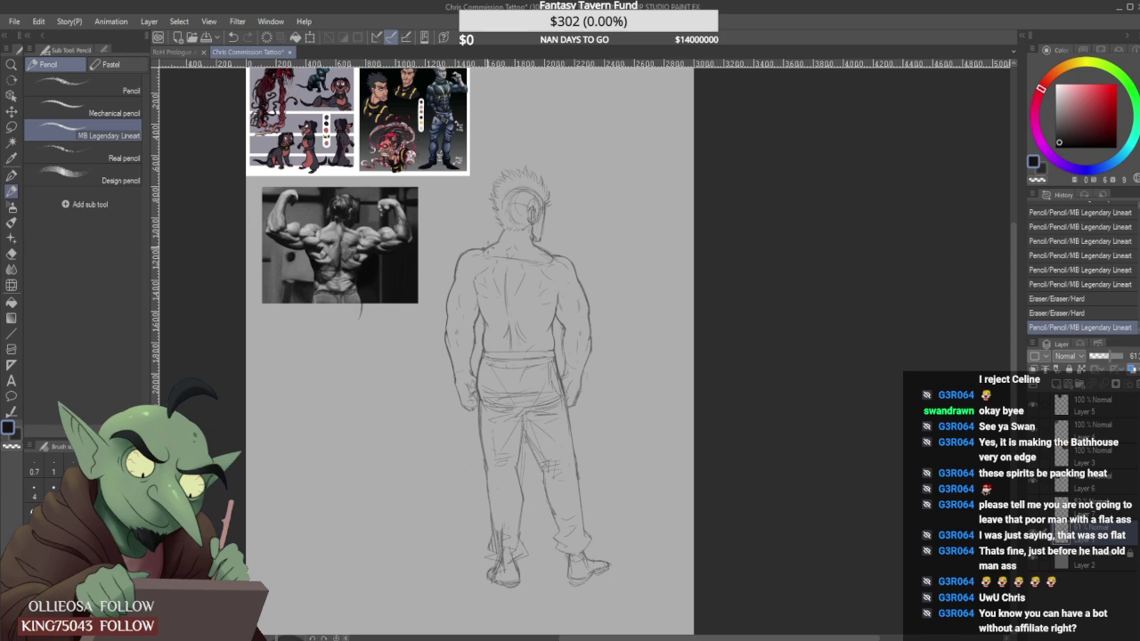
scroll(589, 559, up, 2)
mouse_move(579, 542)
mouse_down()
mouse_move(587, 567)
mouse_move(552, 565)
mouse_up()
scroll(599, 509, down, 2)
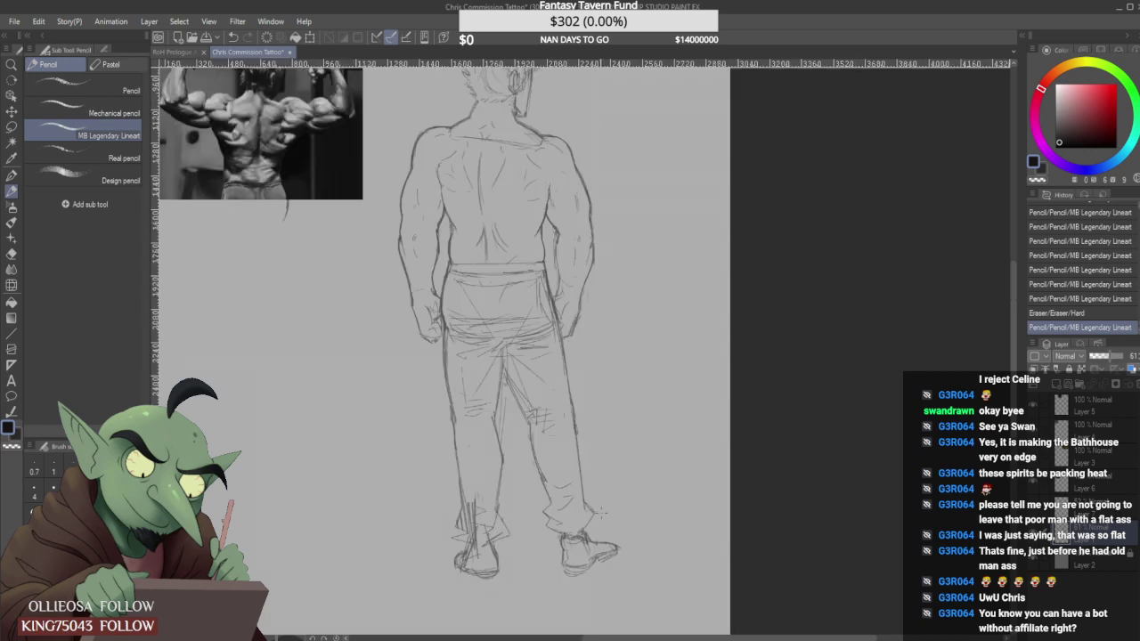
scroll(605, 535, up, 3)
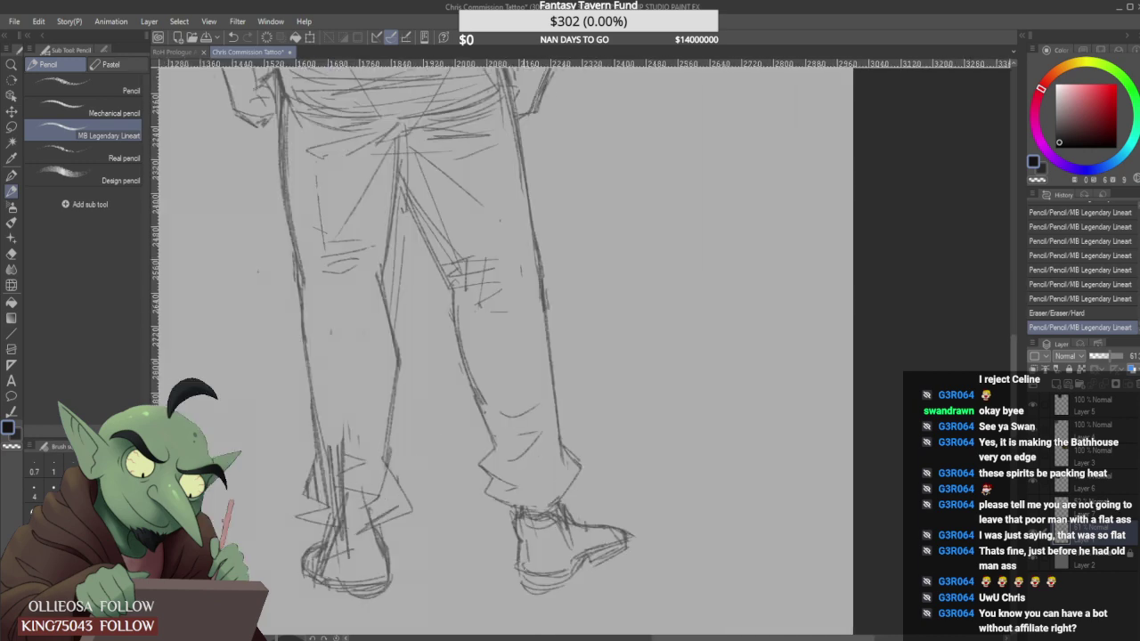
drag(522, 524, 518, 563)
mouse_move(518, 545)
mouse_down()
mouse_move(519, 572)
mouse_move(568, 575)
mouse_up()
mouse_move(565, 574)
mouse_down()
mouse_move(588, 559)
mouse_move(566, 584)
mouse_up()
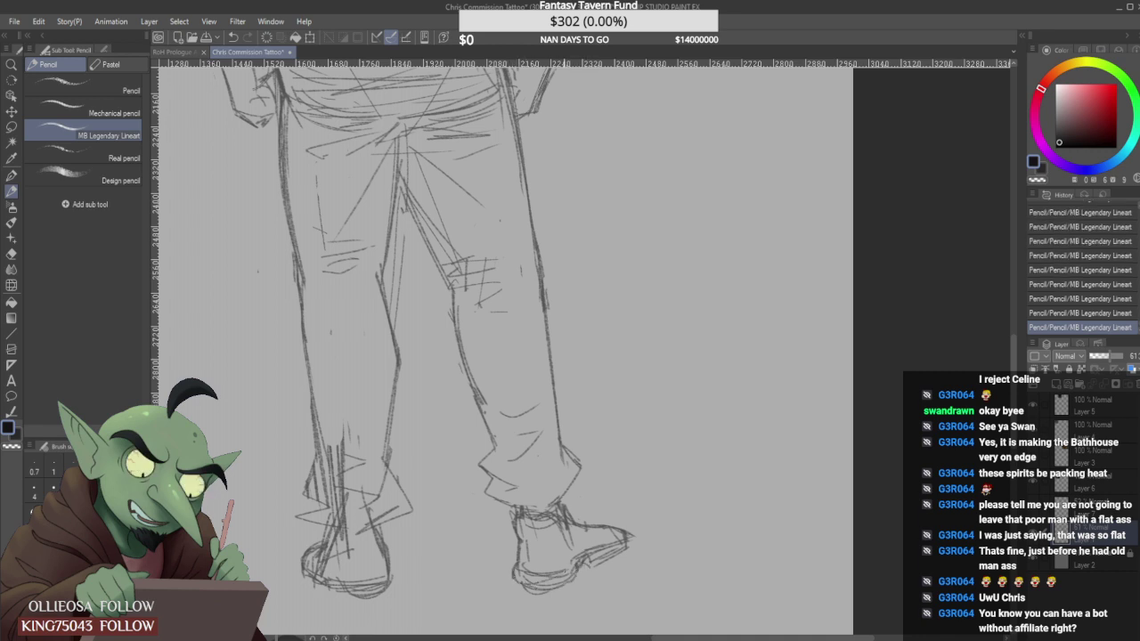
Reinforce the left shoe's outline along the heel and sole.
scroll(619, 539, down, 5)
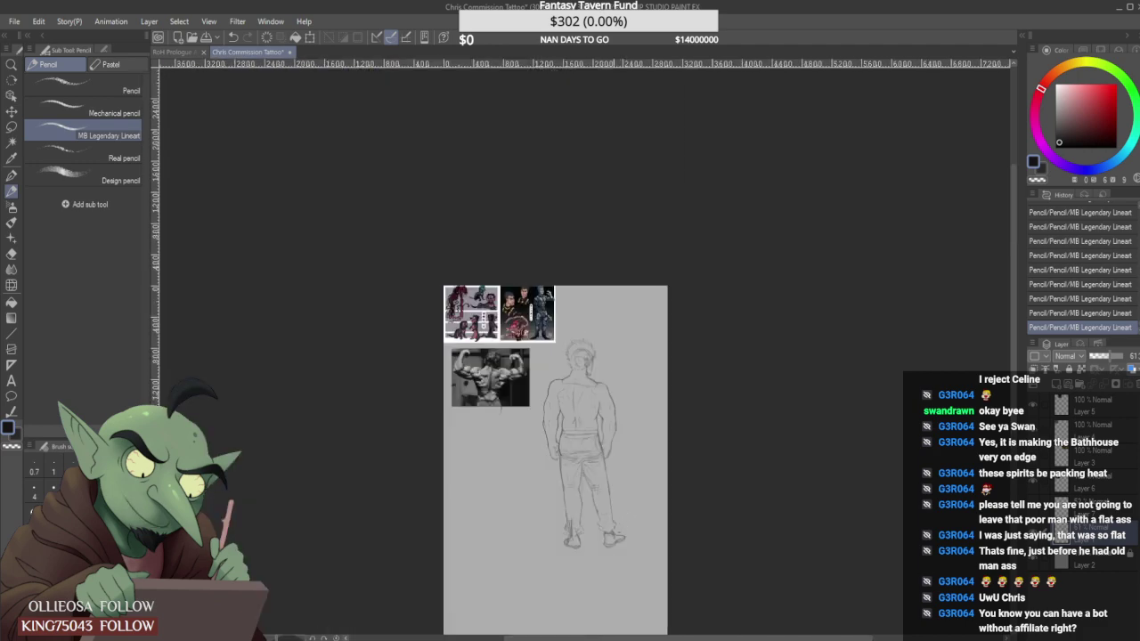
scroll(570, 532, up, 5)
drag(534, 548, 526, 580)
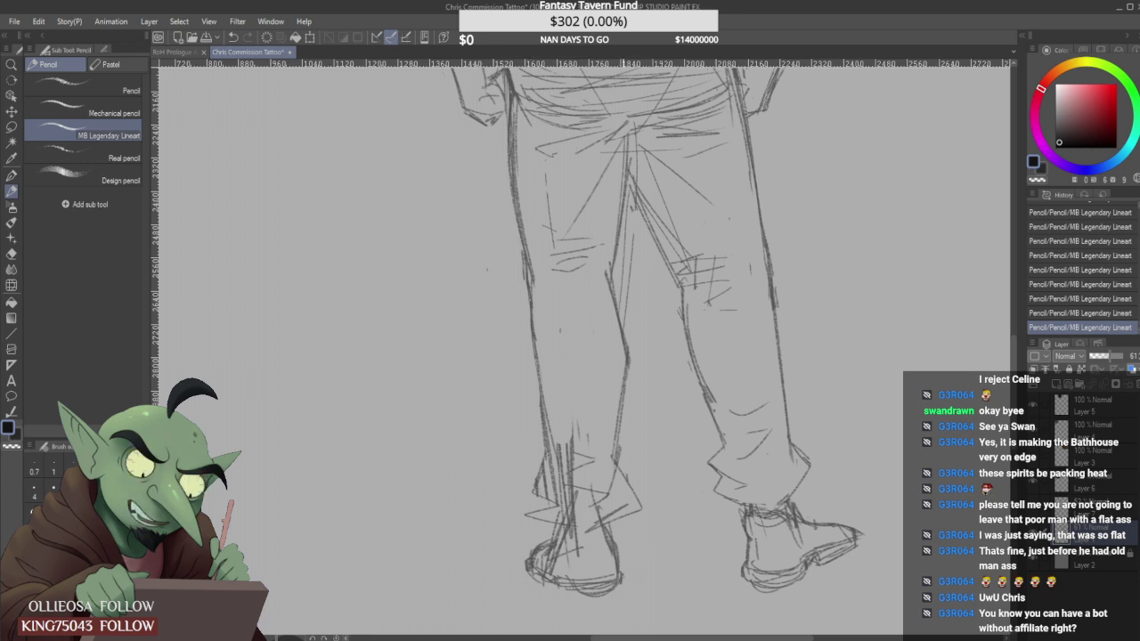
mouse_move(623, 581)
mouse_down()
mouse_move(604, 595)
mouse_move(587, 582)
mouse_move(614, 584)
mouse_up()
Rework the hair spikes on the left side of the head near the nape with eraser and pencil strokes.
scroll(543, 484, down, 10)
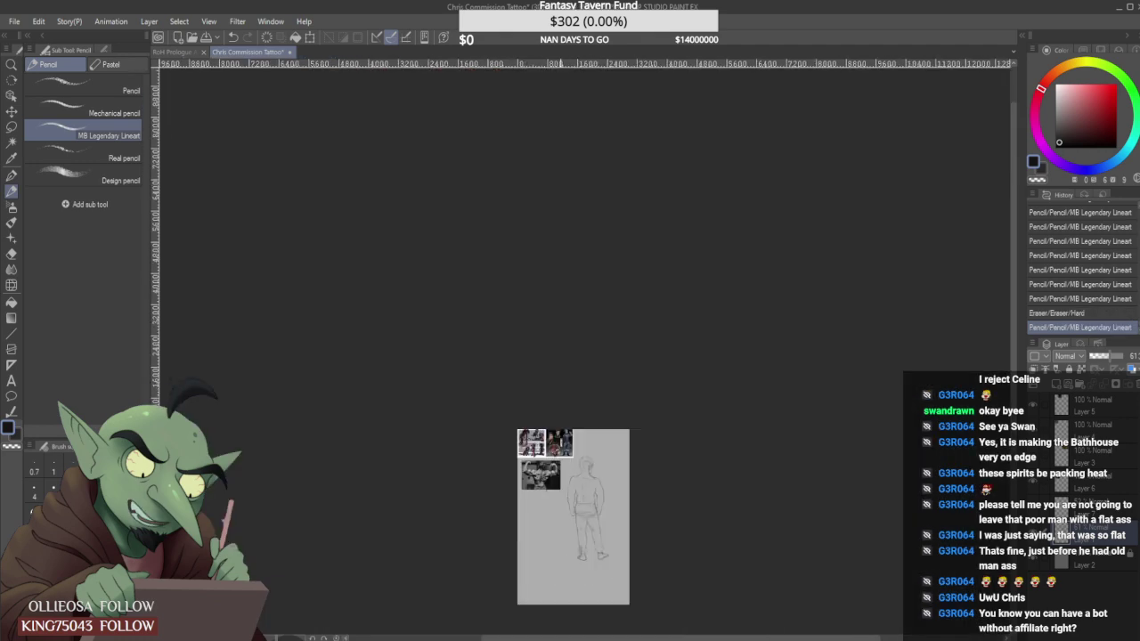
scroll(543, 483, up, 6)
scroll(544, 483, down, 3)
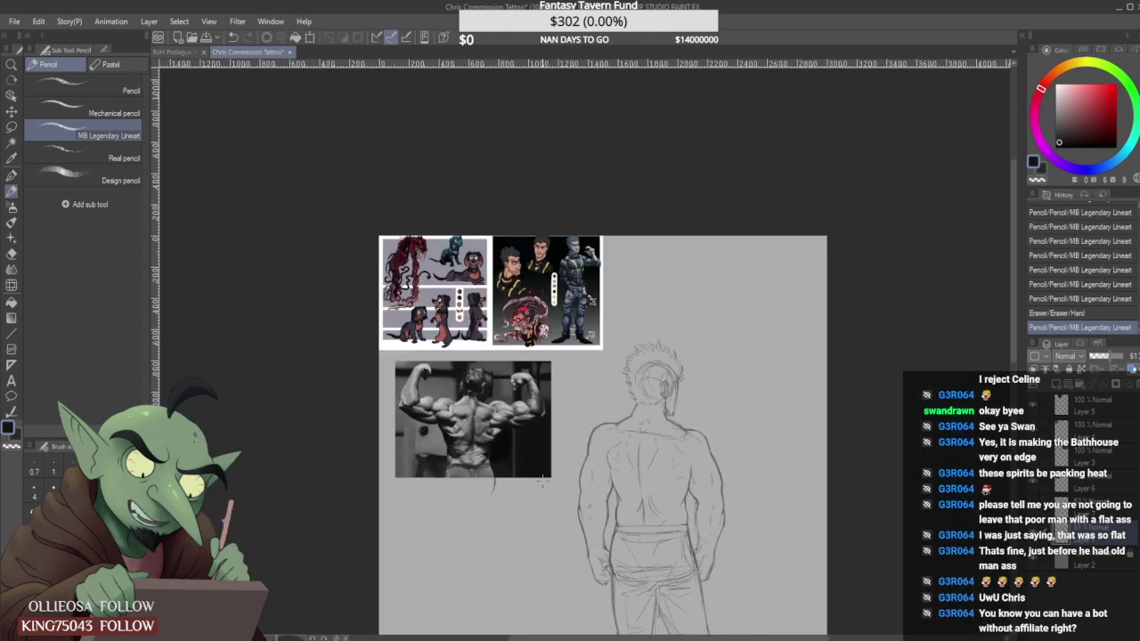
scroll(610, 452, up, 6)
scroll(544, 261, up, 1)
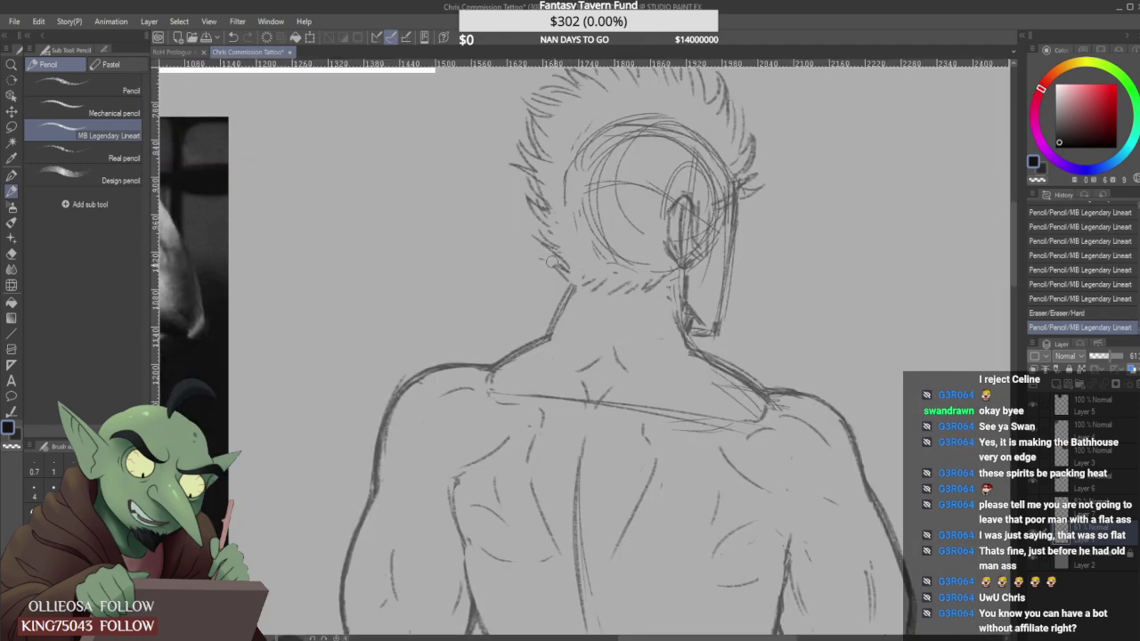
mouse_move(543, 247)
mouse_down()
mouse_move(567, 289)
mouse_move(559, 248)
mouse_move(545, 256)
mouse_move(553, 241)
mouse_up()
scroll(554, 254, down, 3)
scroll(542, 221, up, 1)
mouse_move(550, 235)
mouse_down()
mouse_move(543, 243)
mouse_move(562, 261)
mouse_up()
scroll(542, 223, up, 2)
drag(545, 253, 565, 269)
scroll(548, 230, down, 3)
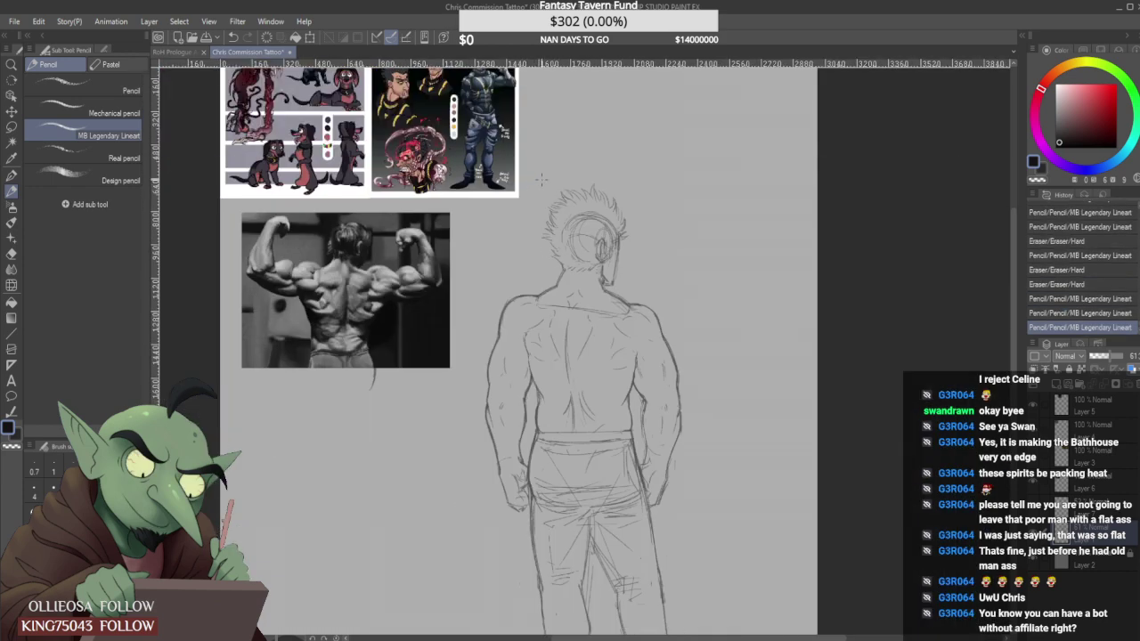
Touch up the right side of the back below the shoulder blade with small pencil marks.
scroll(541, 180, up, 2)
scroll(540, 214, down, 2)
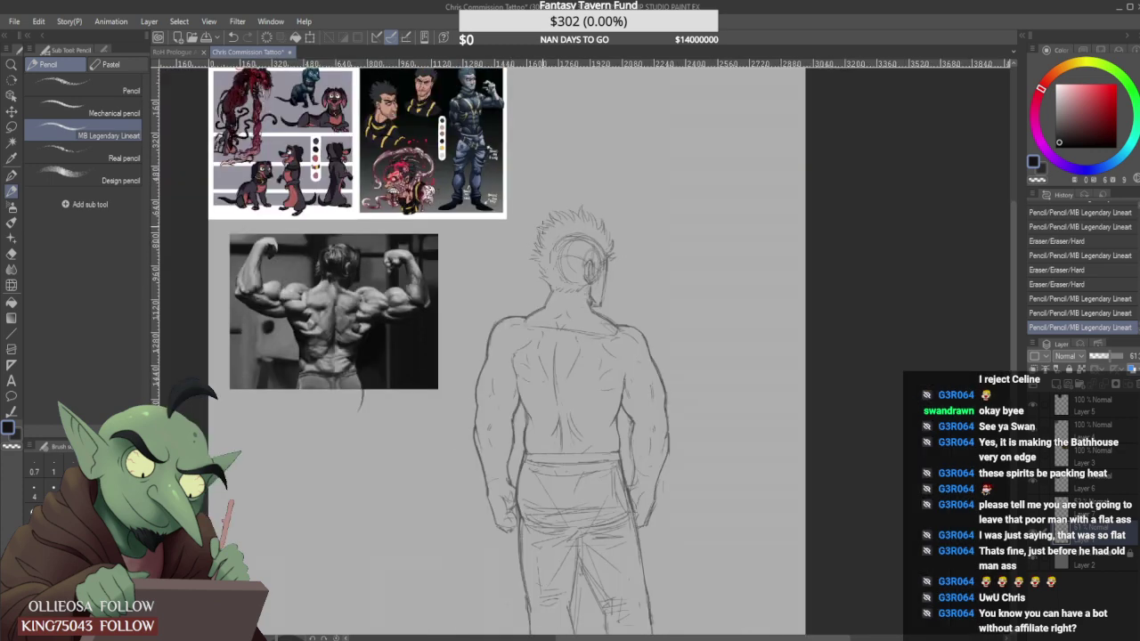
scroll(577, 315, down, 1)
scroll(606, 374, up, 3)
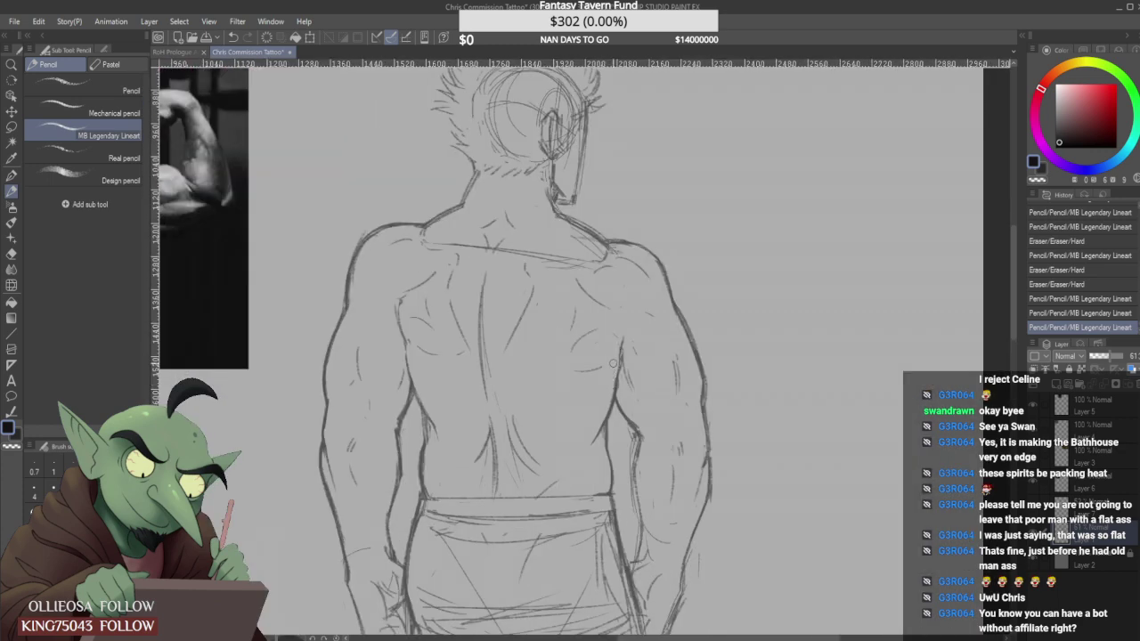
mouse_move(613, 363)
mouse_down()
mouse_move(605, 407)
mouse_move(615, 392)
mouse_up()
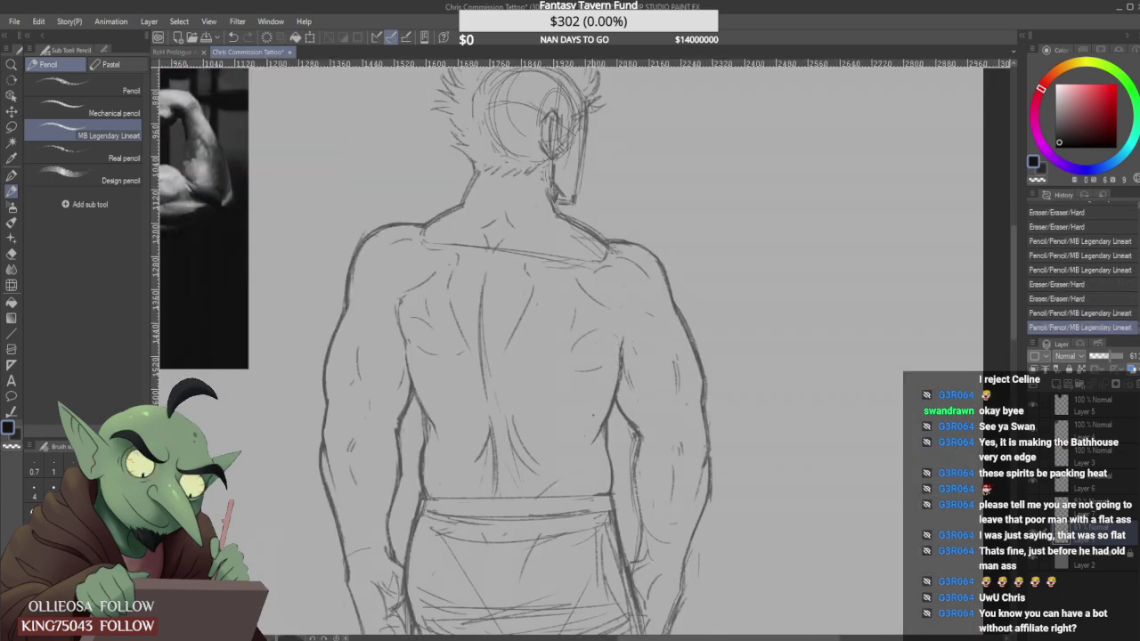
scroll(623, 369, down, 3)
scroll(558, 365, down, 2)
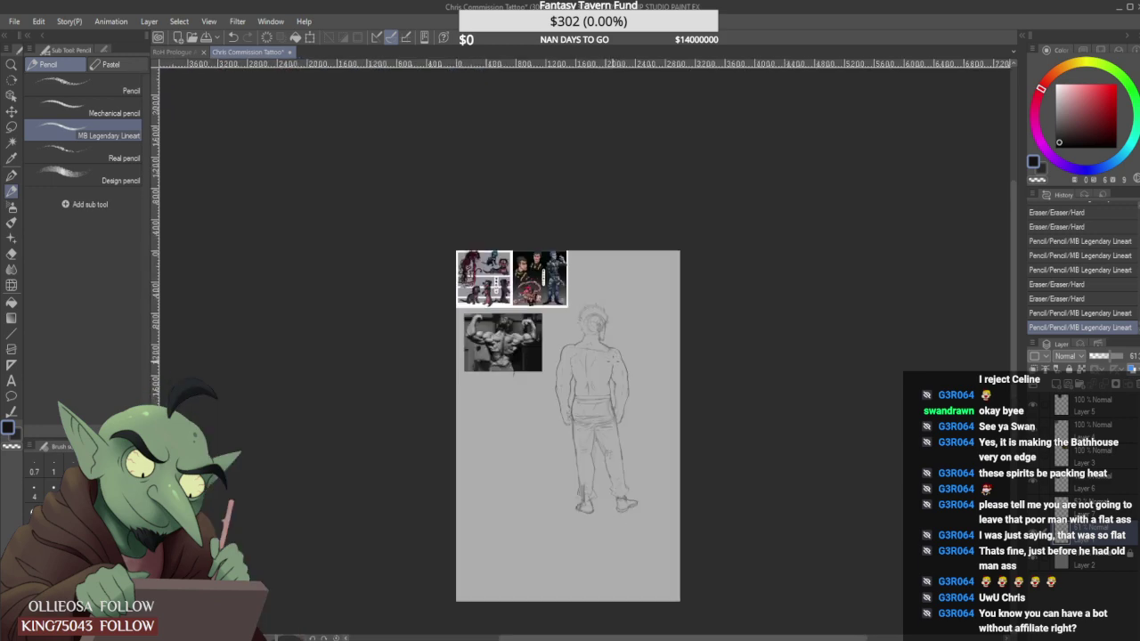
Paste the photo of the badger in grass, scale it down and move it above the figure's right shoulder.
scroll(558, 365, up, 3)
click(1091, 502)
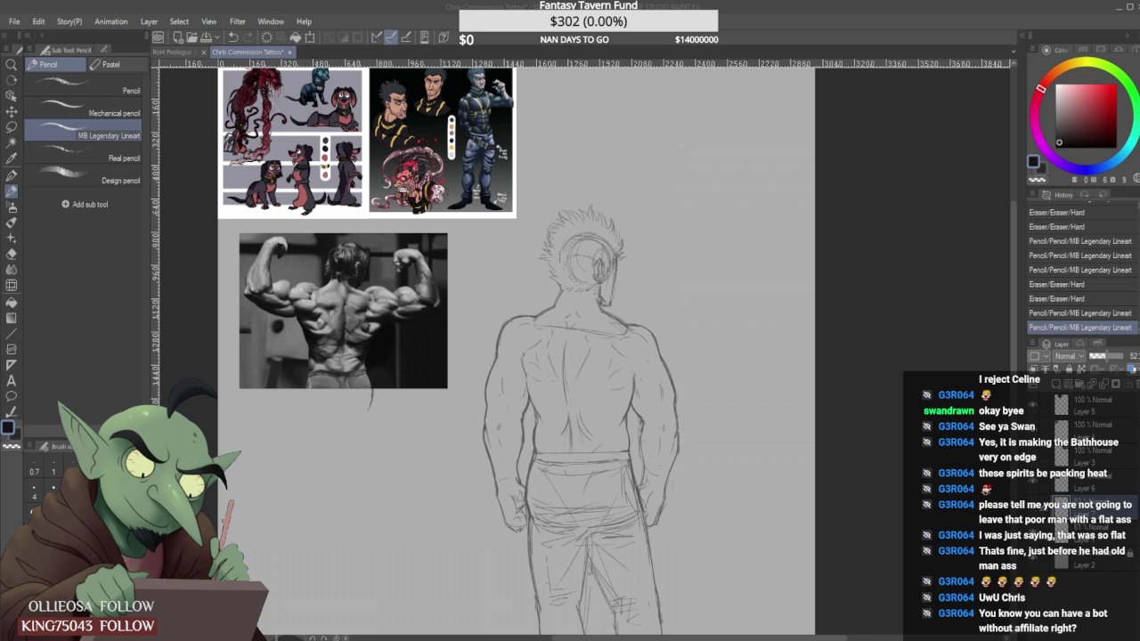
key(ctrl+v)
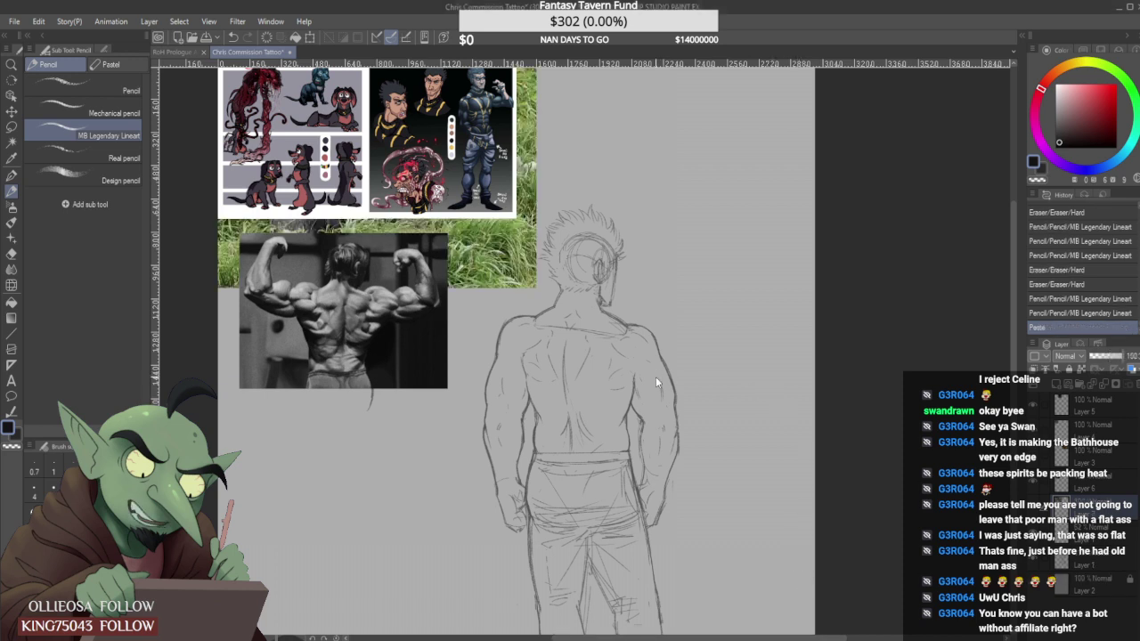
key(ctrl+t)
drag(372, 259, 699, 239)
drag(893, 276, 594, 284)
drag(551, 212, 629, 240)
drag(501, 194, 638, 105)
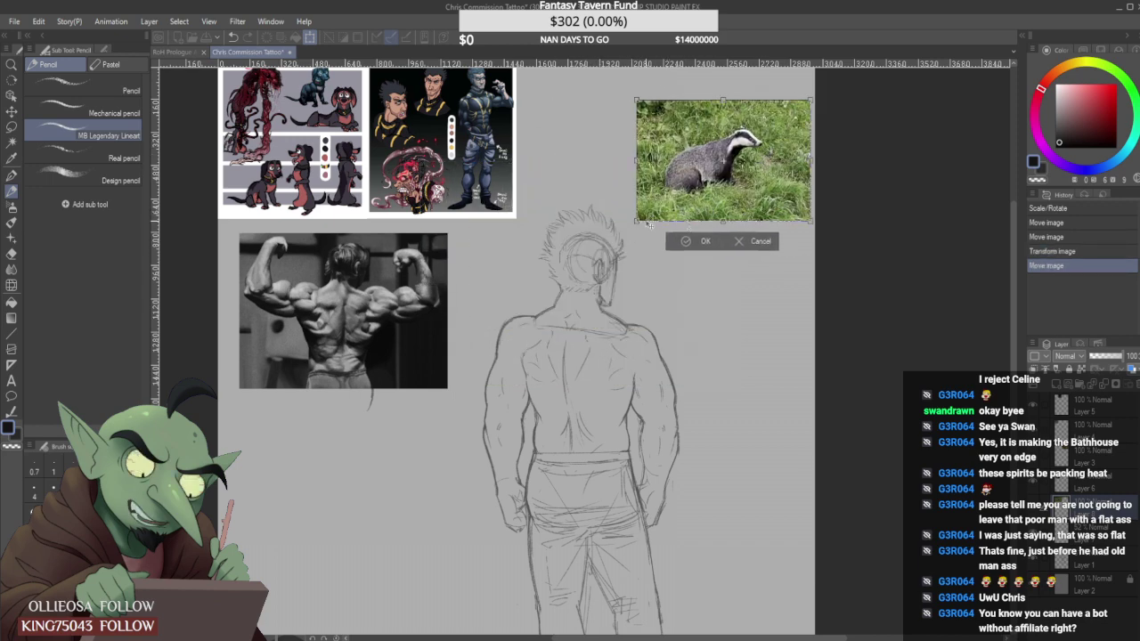
Shrink the grass badger photo slightly more and place it directly below the black-and-white bodybuilder reference.
drag(650, 215, 651, 211)
drag(731, 156, 426, 433)
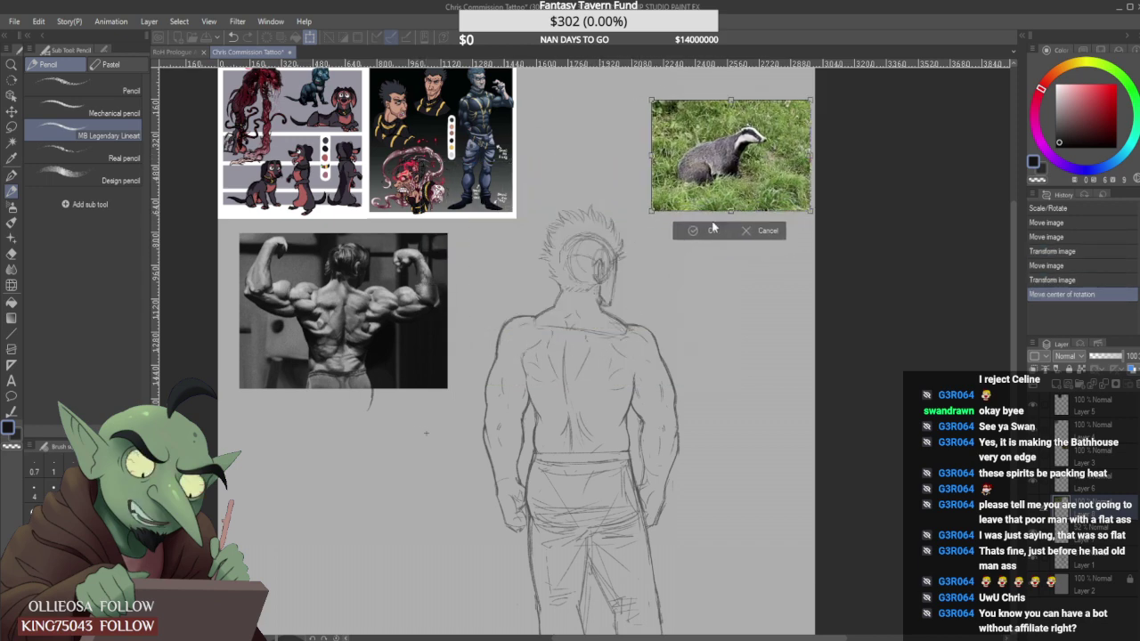
key(ctrl+z)
drag(716, 189, 419, 470)
click(365, 515)
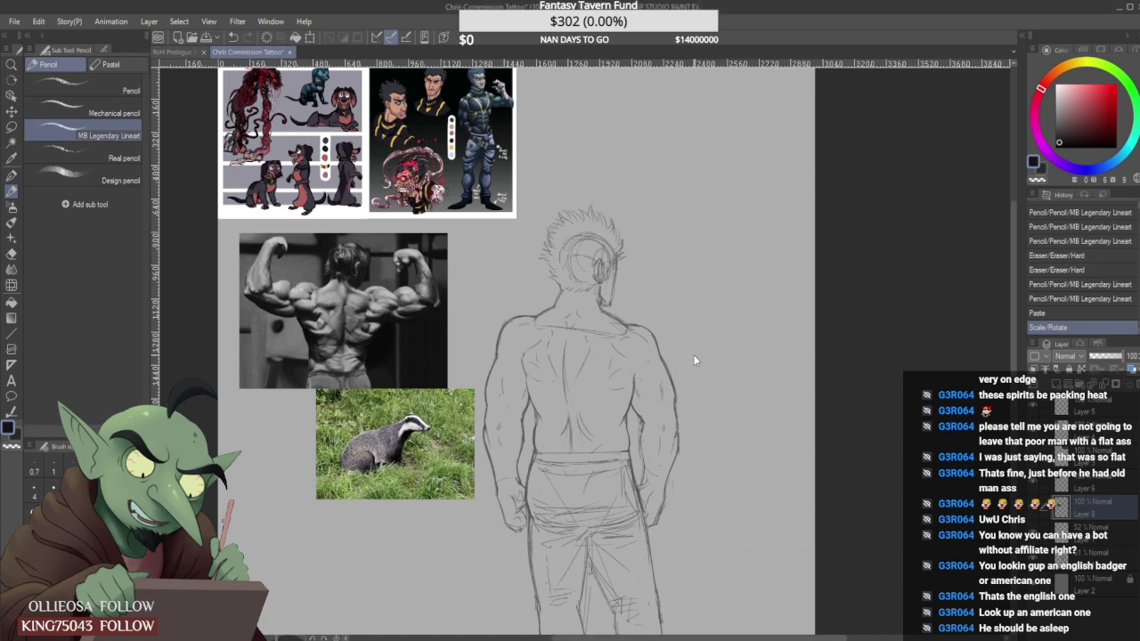
Paste the American Badger photo, scale it down and place it beside the figure's head at the canvas's right edge.
key(ctrl+v)
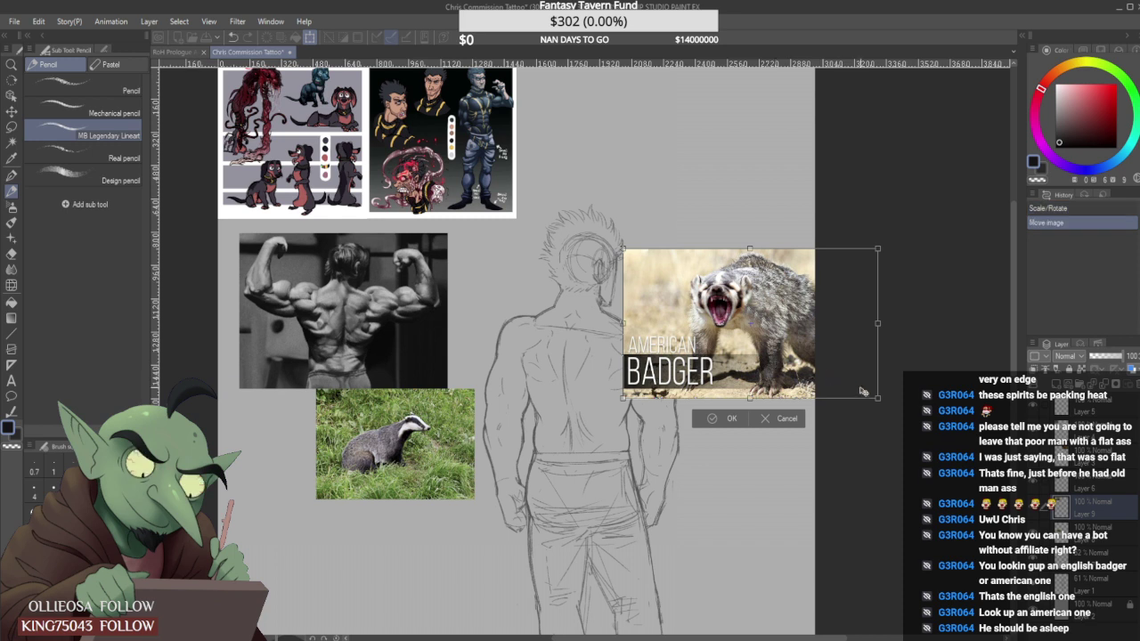
drag(877, 399, 785, 416)
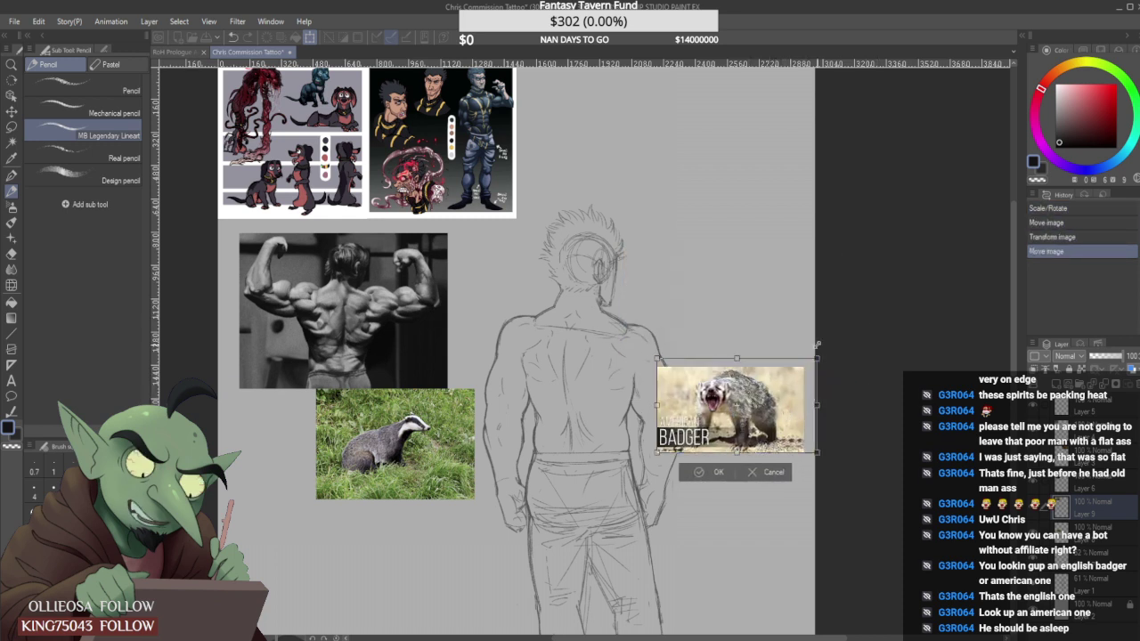
drag(730, 410, 737, 285)
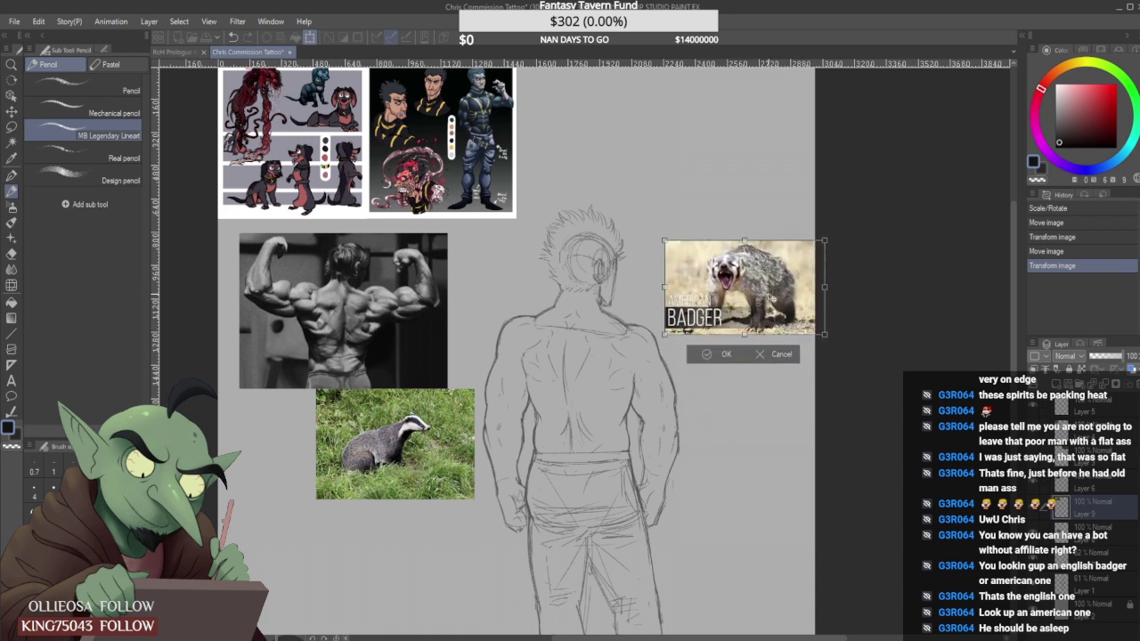
click(722, 357)
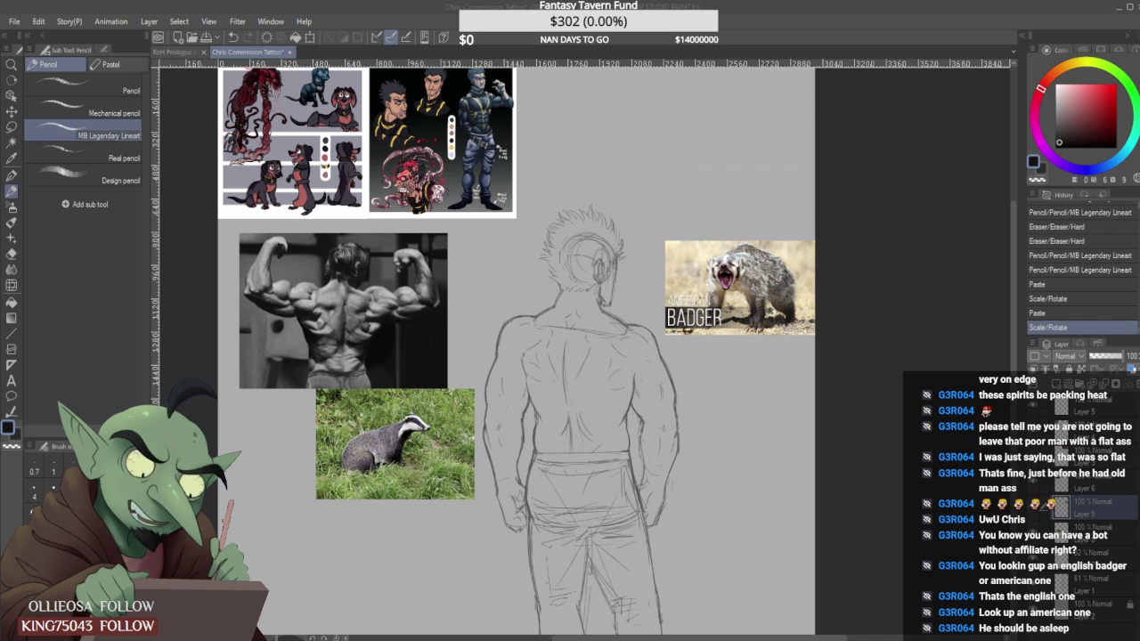
Paste the striped badger photo, shrink it and place it directly under the American Badger photo at the canvas edge.
click(776, 614)
key(ctrl+v)
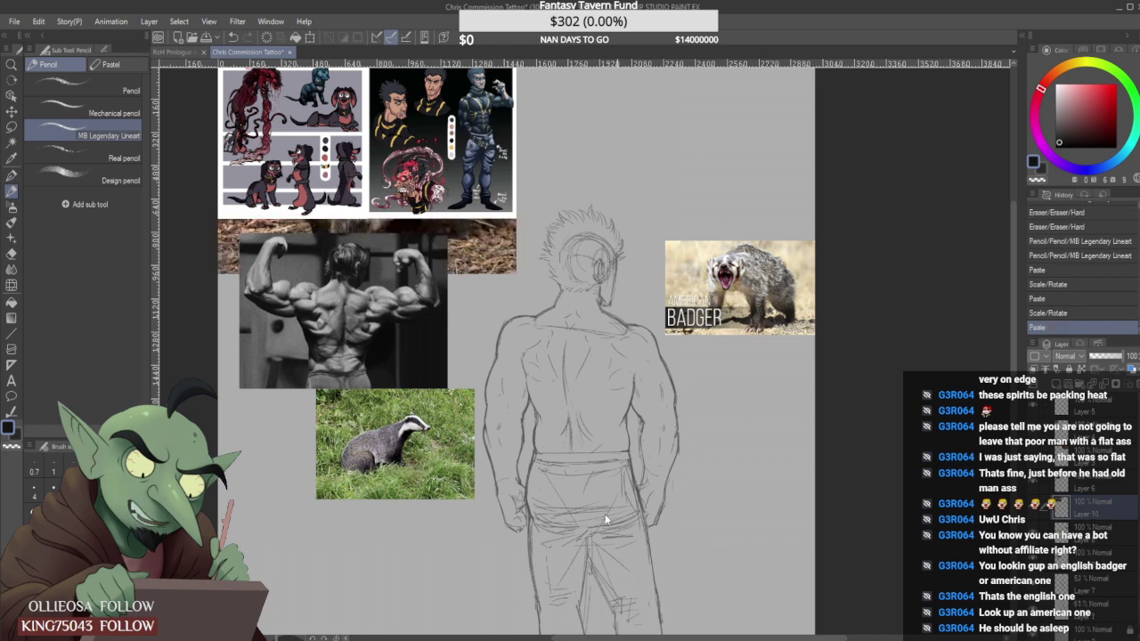
key(ctrl+t)
drag(650, 517, 677, 537)
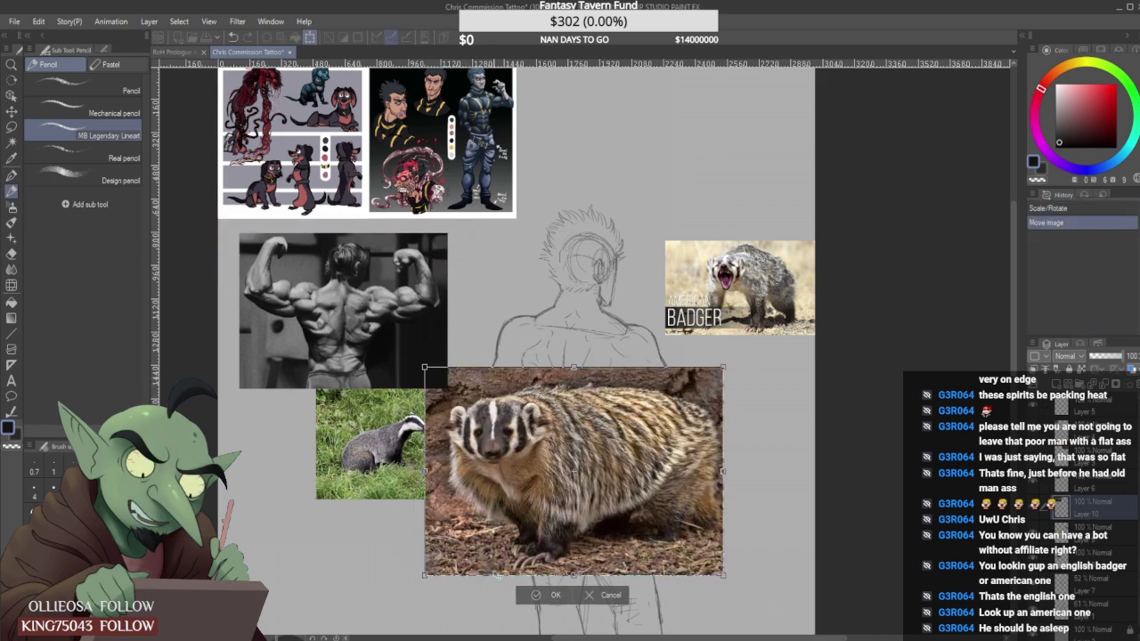
drag(425, 576, 621, 532)
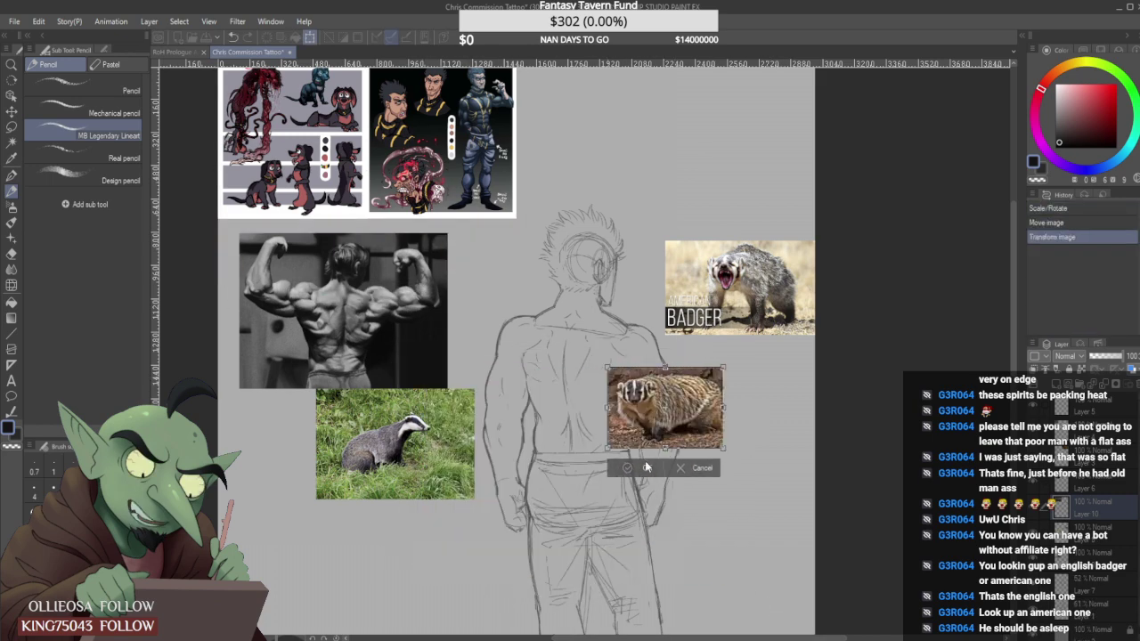
drag(699, 415, 788, 393)
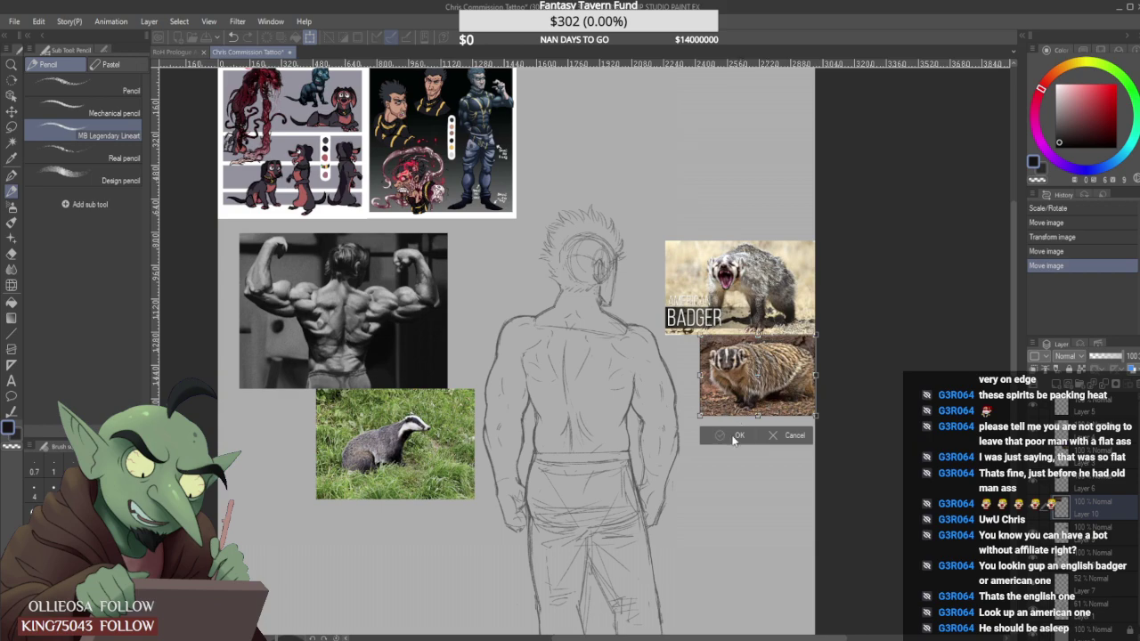
click(736, 434)
Try a short pencil mark beneath the paws in the lower badger photo.
scroll(796, 402, up, 3)
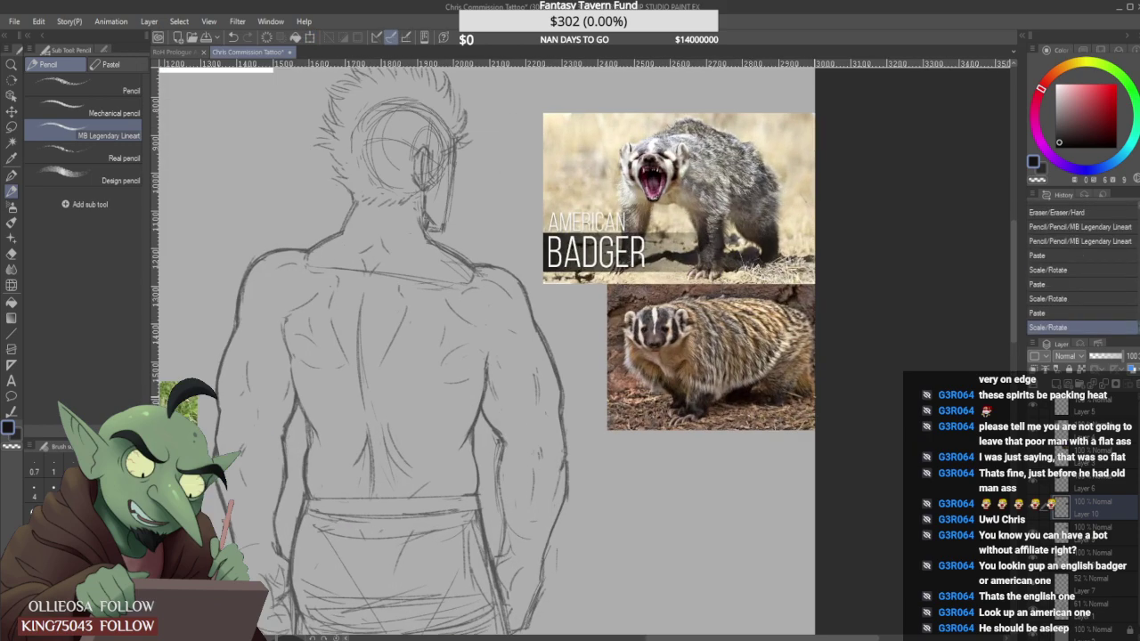
scroll(712, 400, down, 1)
scroll(712, 400, up, 4)
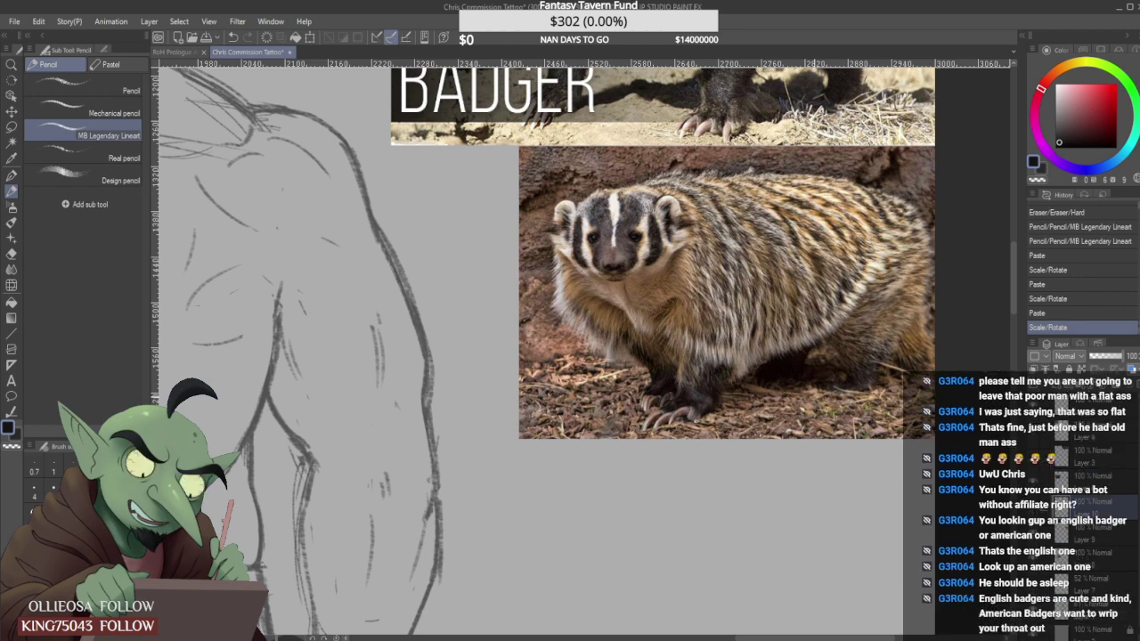
mouse_move(637, 468)
mouse_down()
mouse_move(634, 501)
mouse_move(664, 481)
mouse_up()
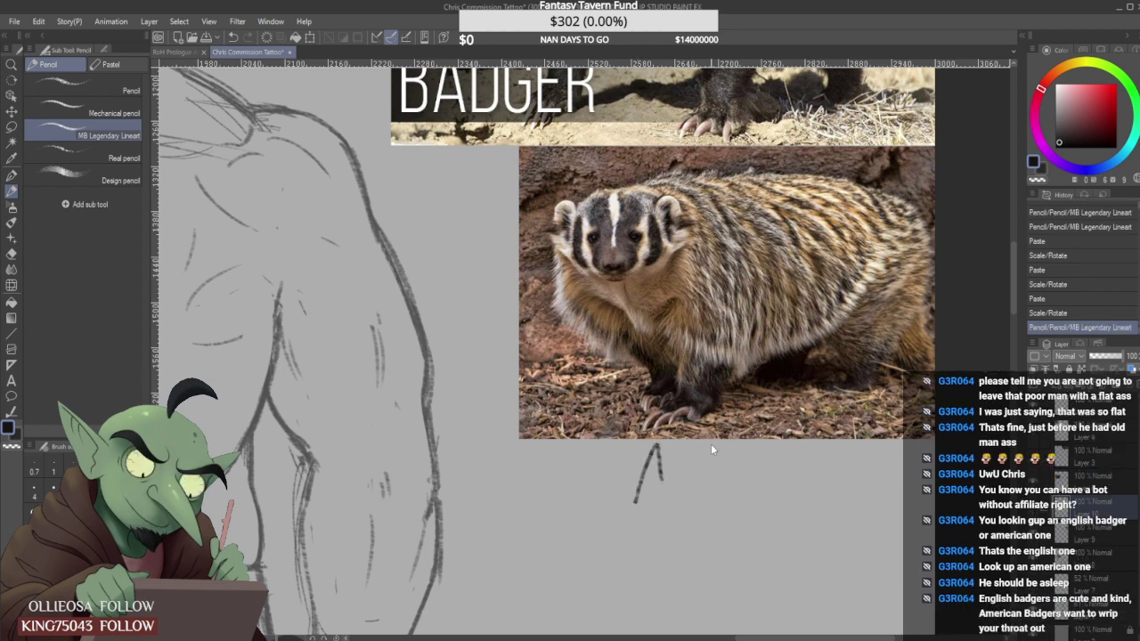
key(ctrl+z)
scroll(570, 347, down, 3)
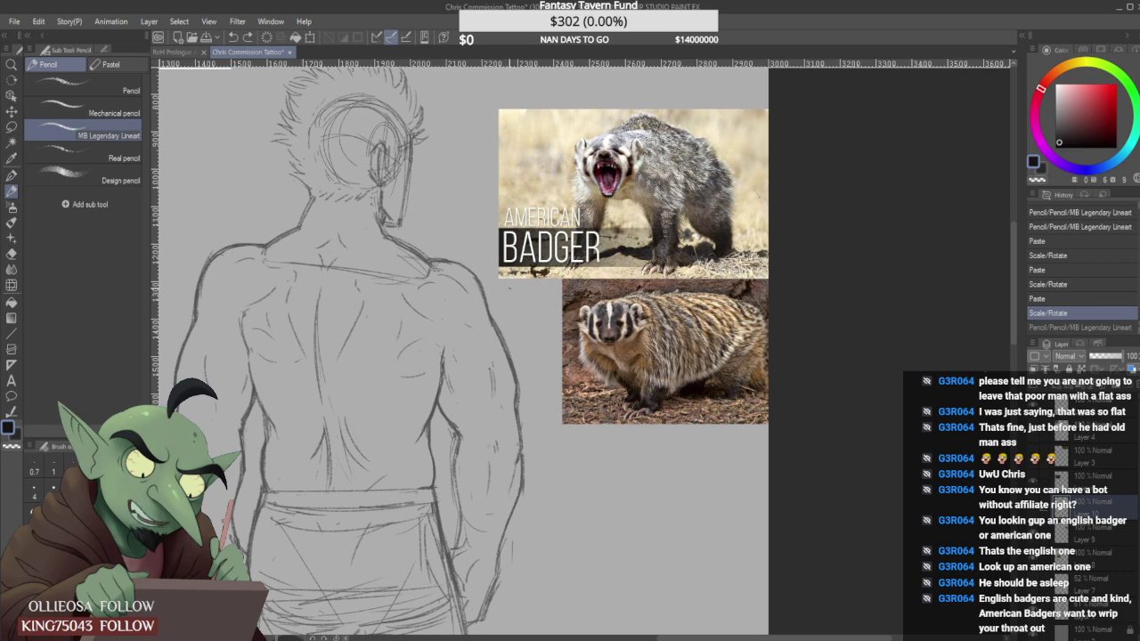
scroll(503, 281, down, 2)
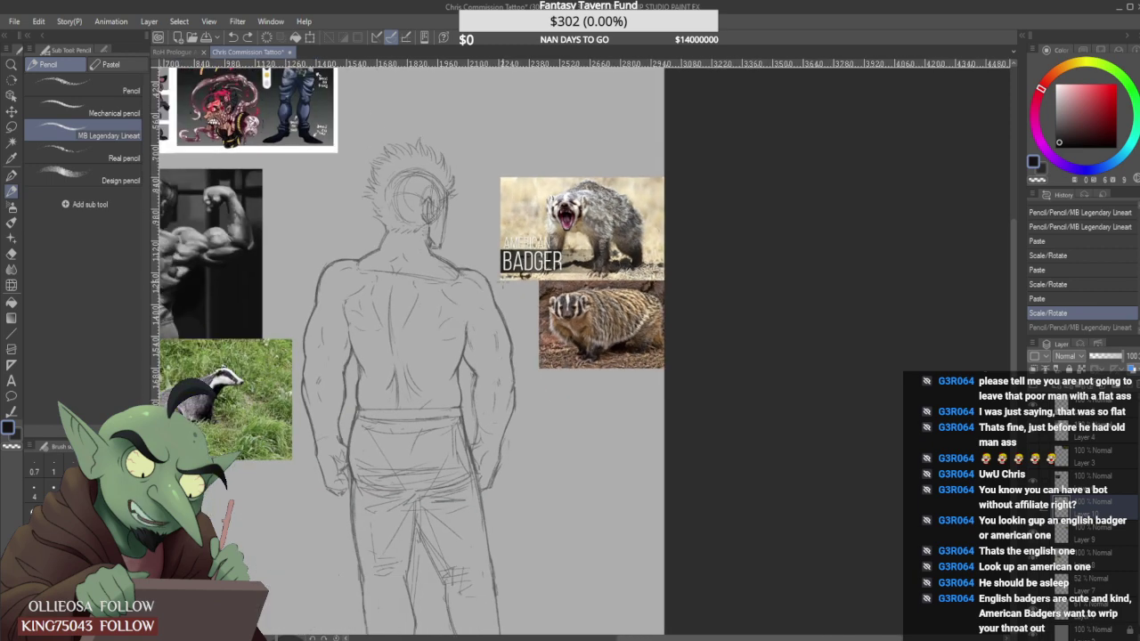
scroll(408, 333, down, 1)
scroll(408, 333, up, 2)
mouse_move(259, 506)
mouse_down()
mouse_move(242, 411)
mouse_move(315, 394)
mouse_move(342, 358)
mouse_move(475, 308)
mouse_move(625, 304)
mouse_move(614, 358)
mouse_up()
key(ctrl+z)
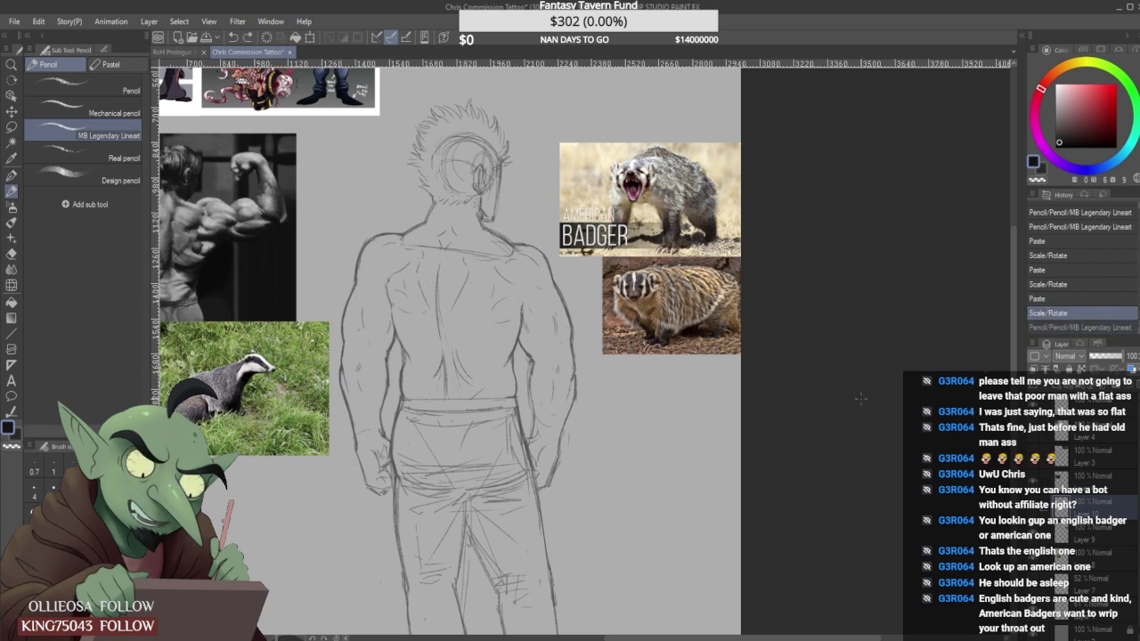
Show the tattooed-backs reference layer, hide the grass badger photo on Layer 8, and make Layer 7 active.
click(1034, 453)
click(1035, 452)
click(1035, 433)
click(1035, 433)
click(1035, 457)
scroll(765, 429, down, 2)
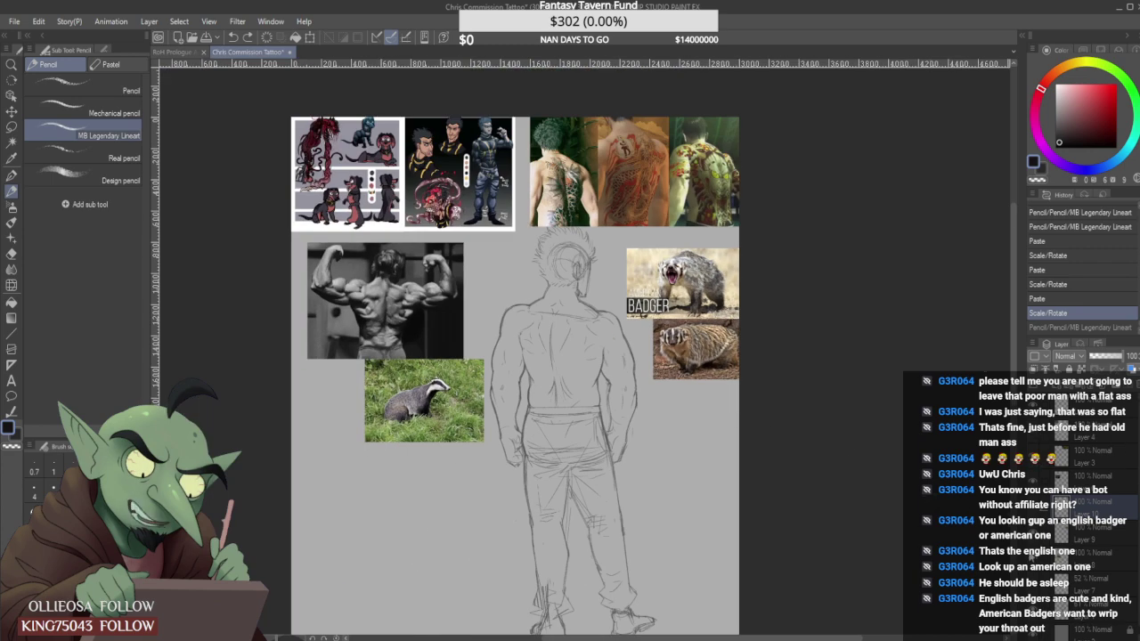
click(1033, 557)
click(1104, 559)
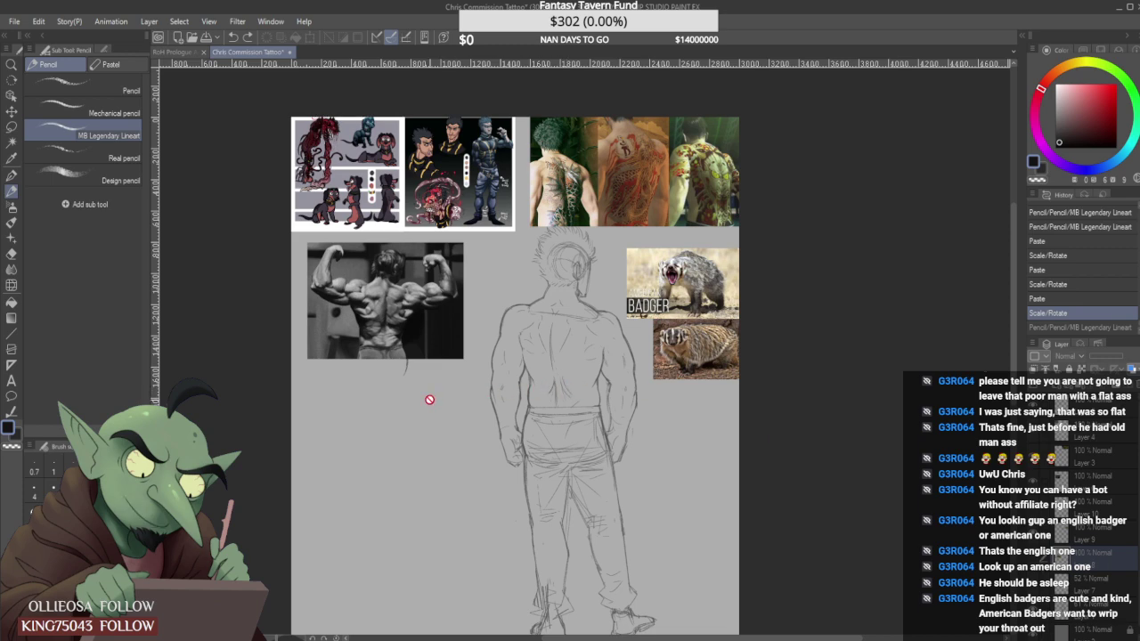
scroll(534, 367, up, 2)
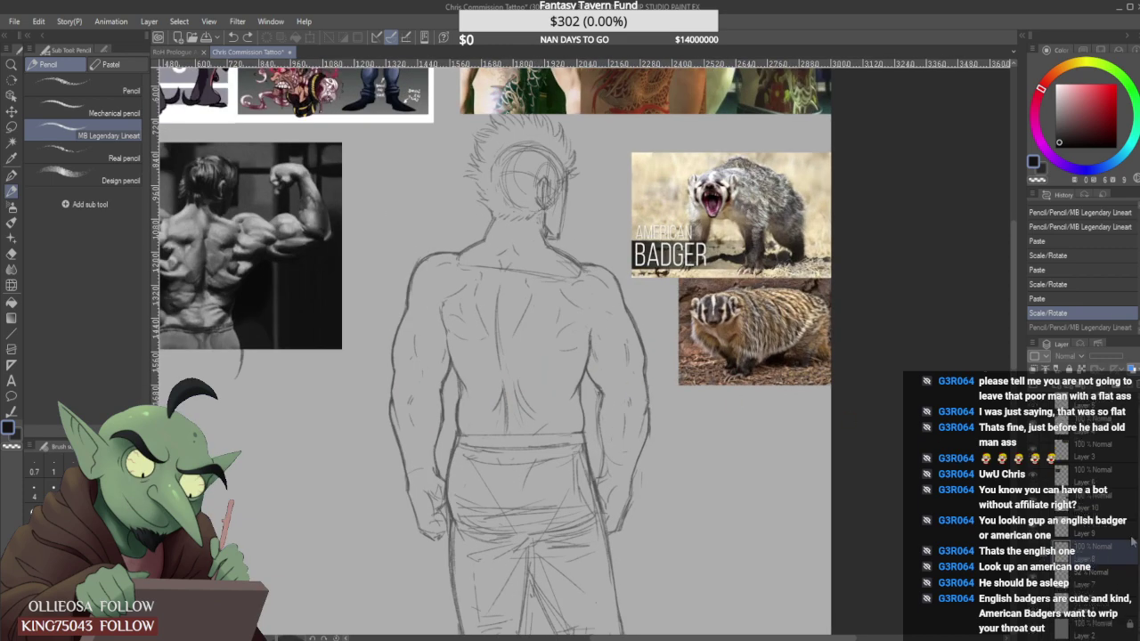
click(1111, 575)
Scale down the dachshund character sheet and move it directly below the two badger photos.
scroll(481, 360, down, 2)
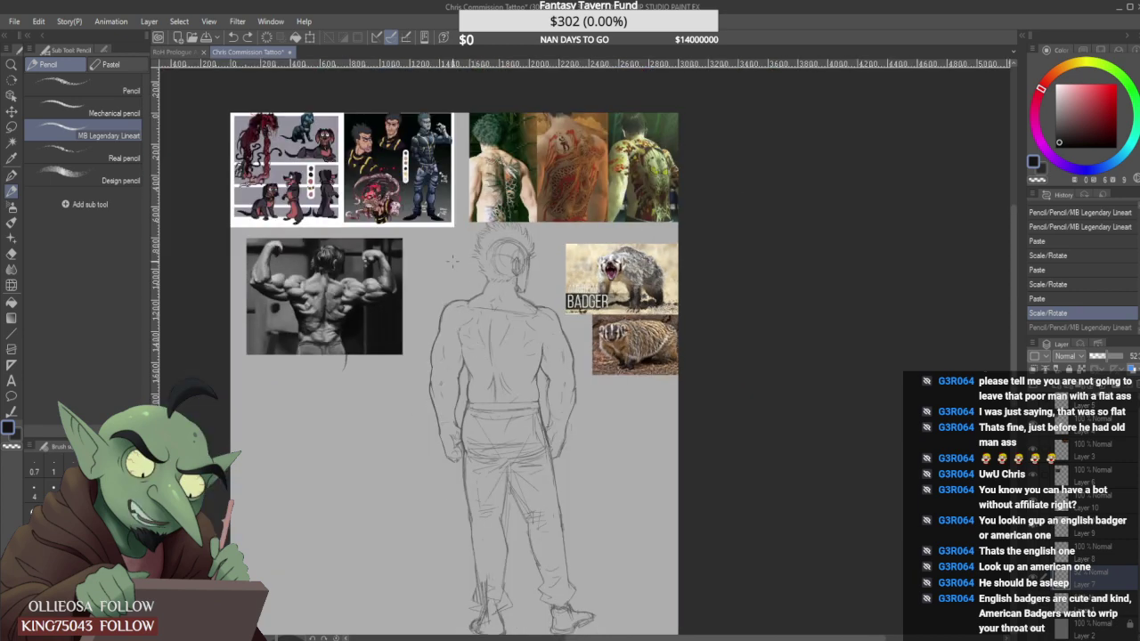
scroll(449, 263, up, 1)
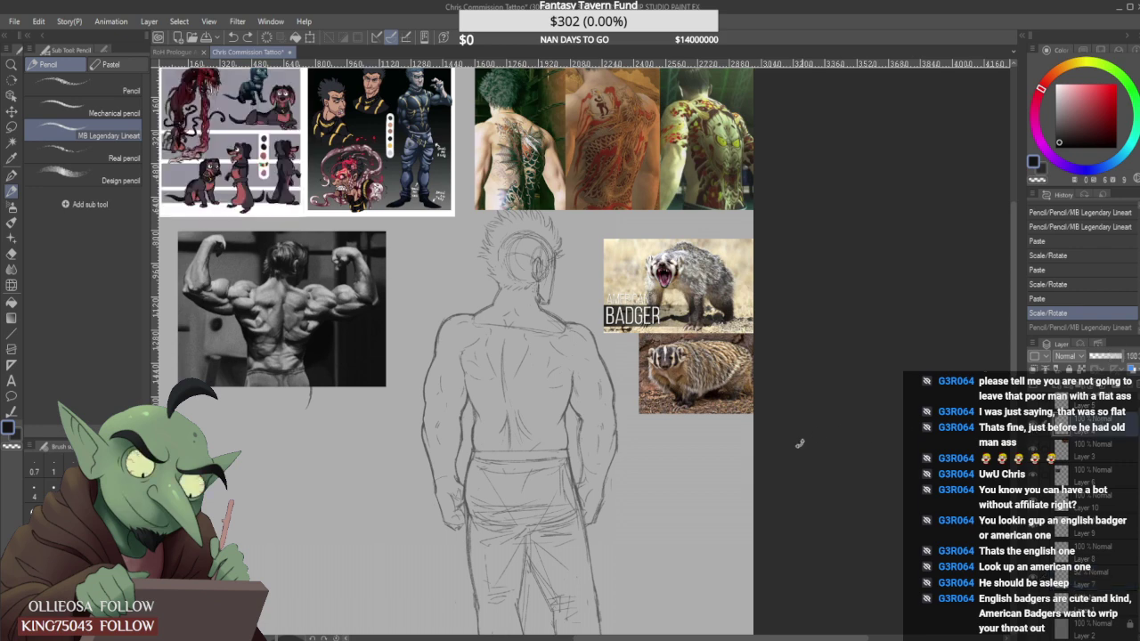
key(ctrl+t)
drag(492, 369, 721, 529)
drag(596, 553, 623, 524)
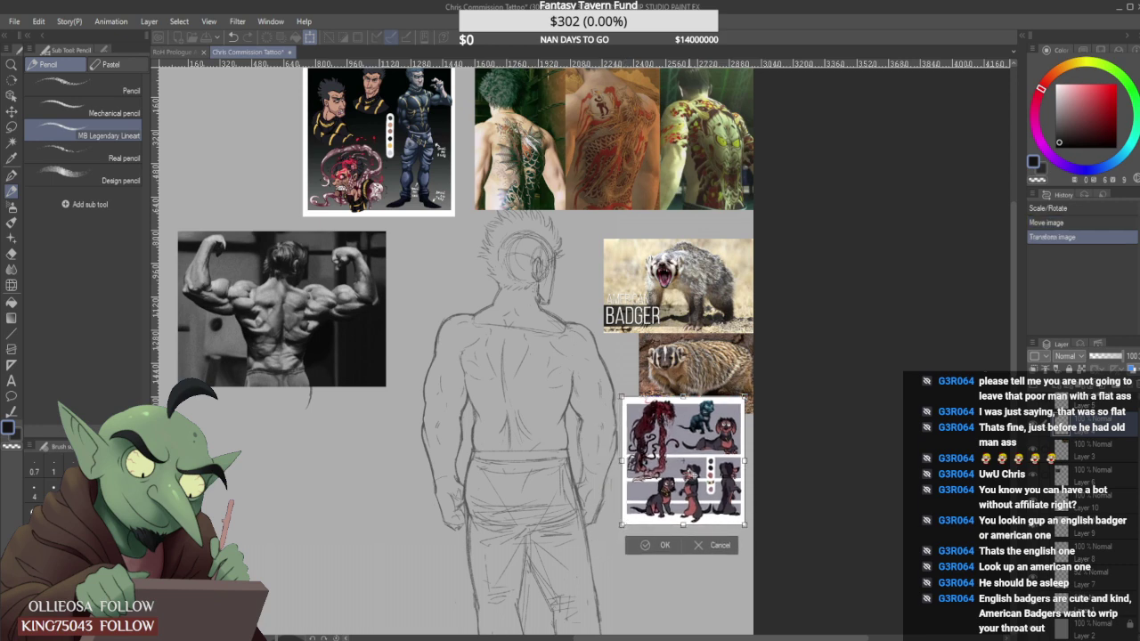
drag(718, 440, 718, 460)
drag(744, 415, 718, 436)
click(646, 550)
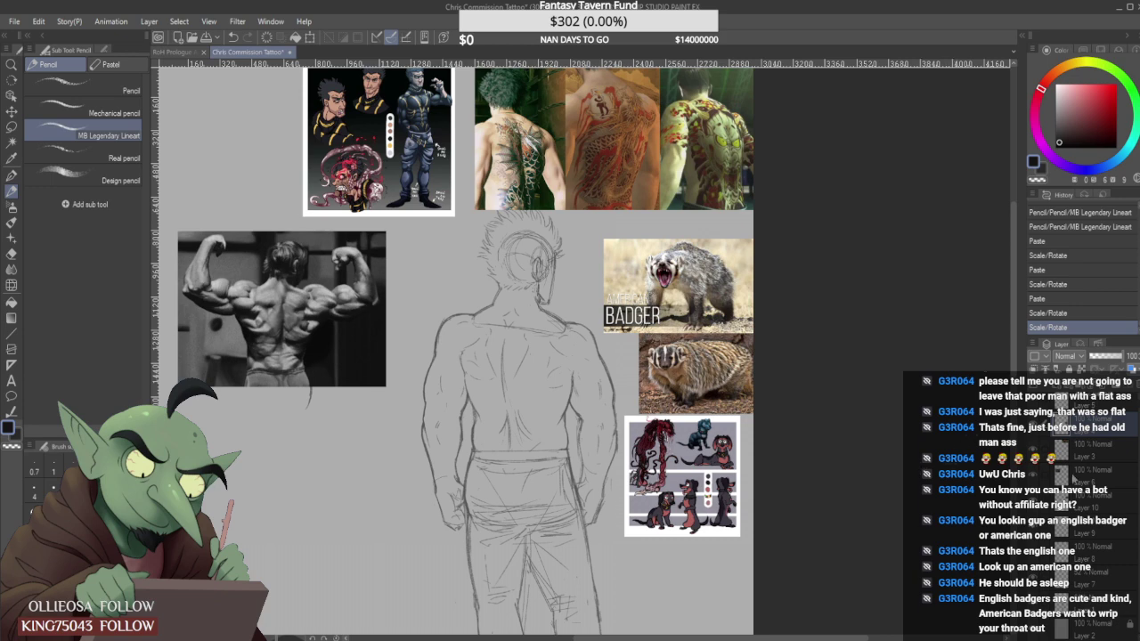
Shrink the tattooed-backs reference, place it beside the American Badger photo over the figure's head, and reselect Layer 7.
key(ctrl+t)
drag(716, 167, 592, 263)
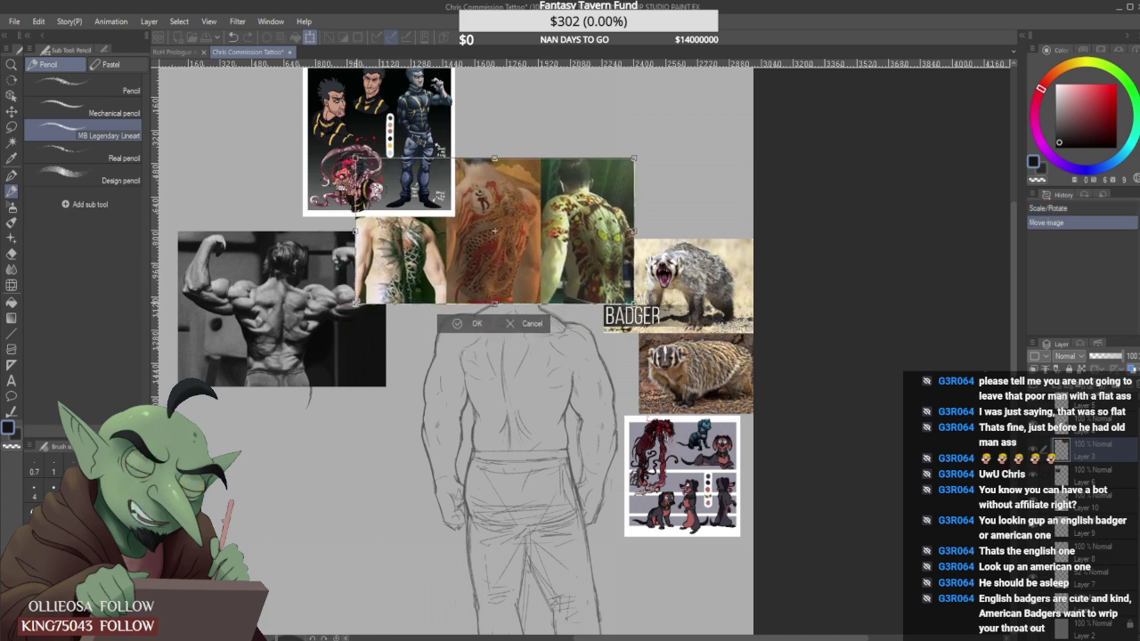
drag(356, 308, 424, 271)
drag(556, 242, 534, 294)
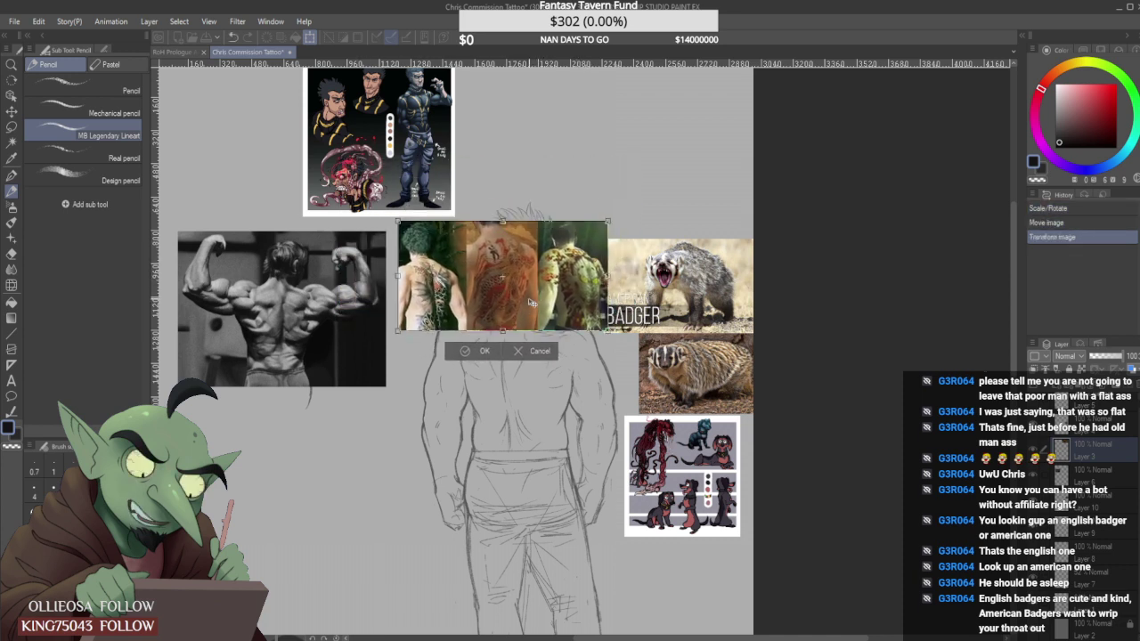
drag(605, 330, 594, 325)
drag(580, 307, 586, 305)
click(484, 344)
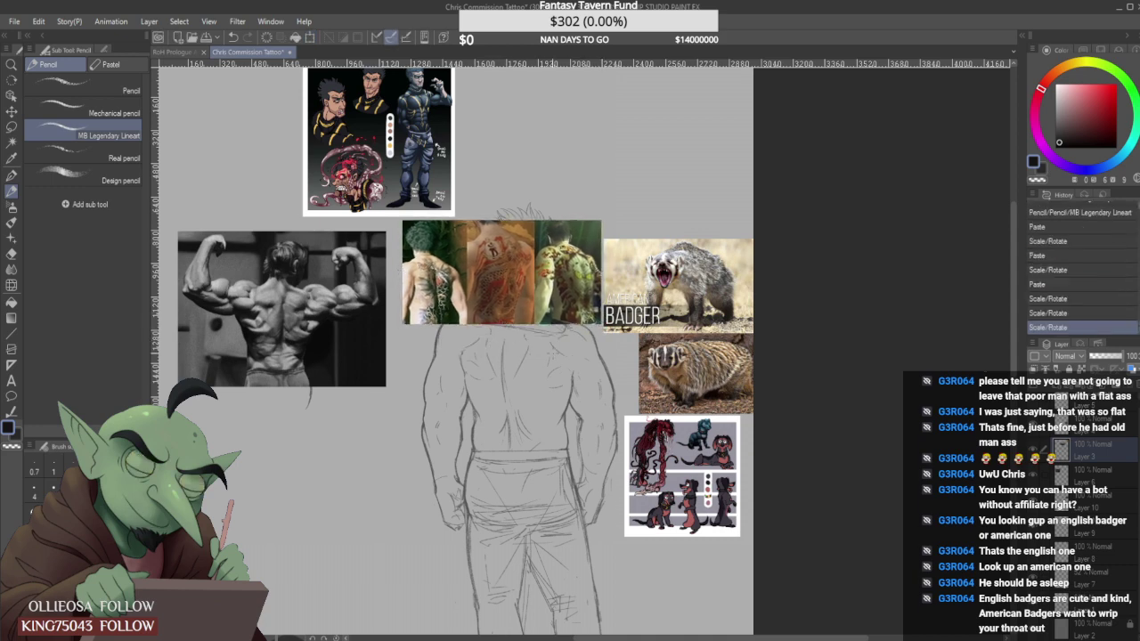
scroll(539, 390, up, 1)
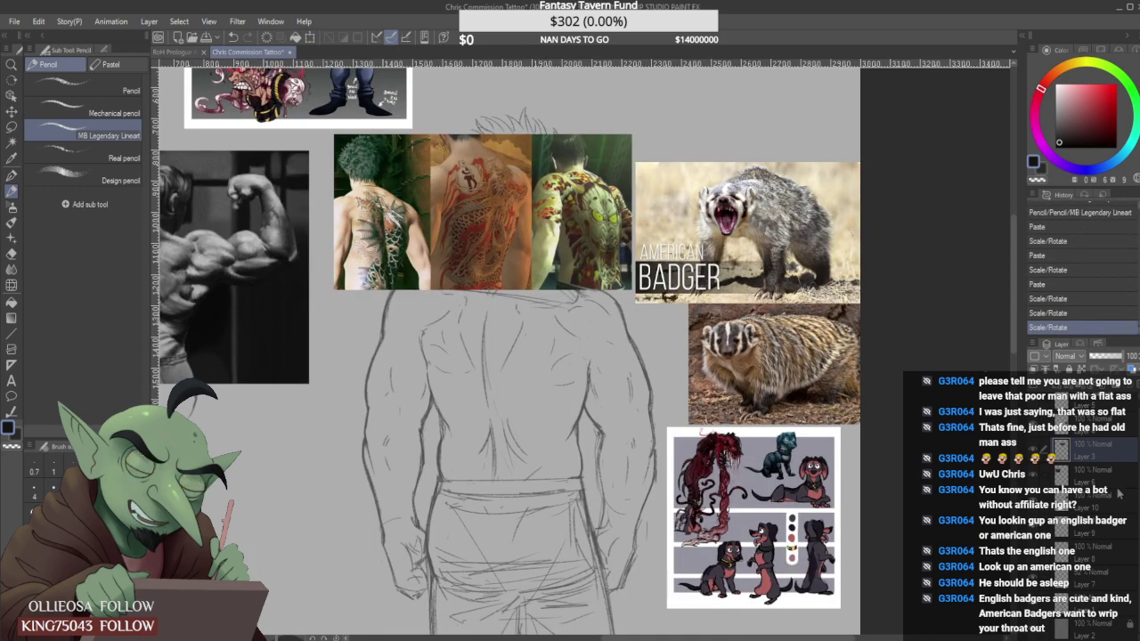
click(1103, 570)
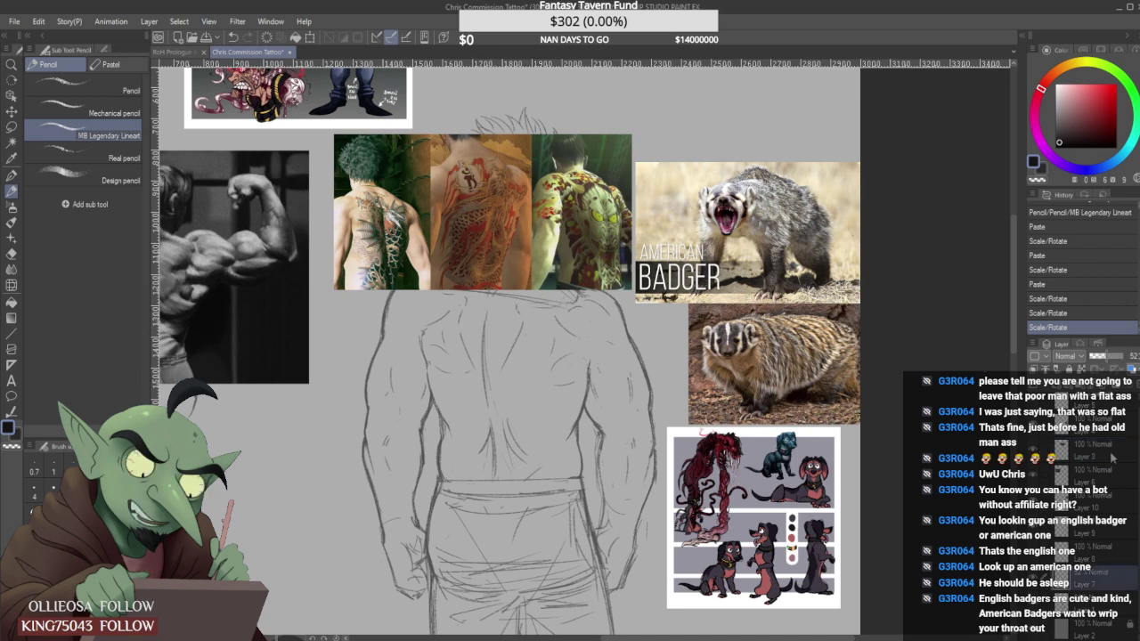
Select Layer 3 and shift the tattooed-backs reference slightly up so the figure's neck and shoulders are uncovered.
click(1103, 550)
click(1100, 528)
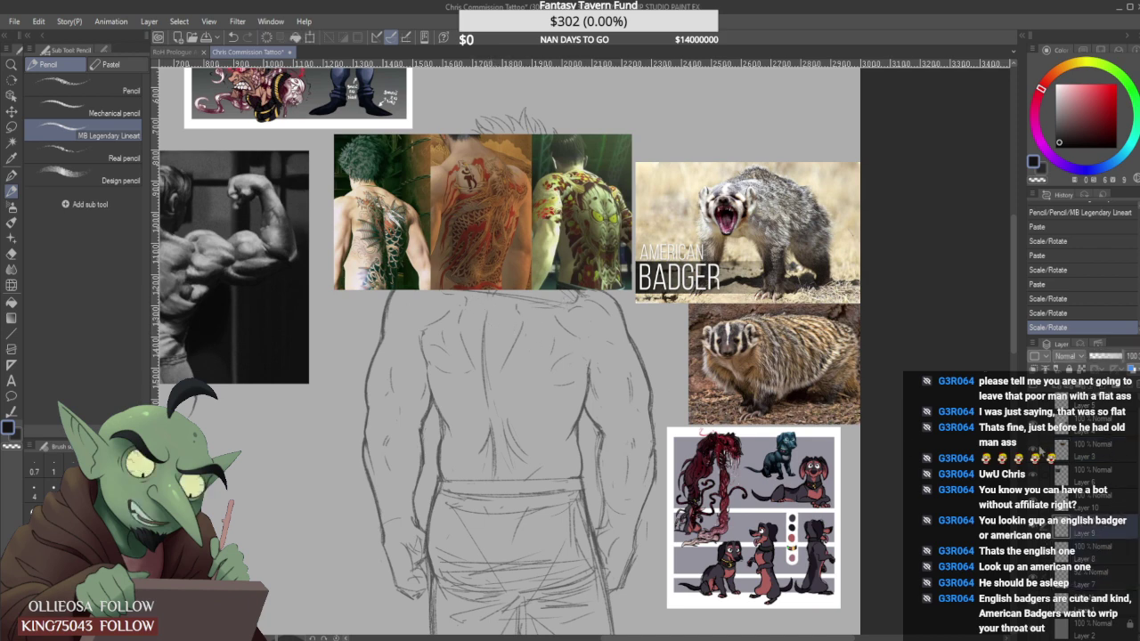
click(1032, 451)
click(1035, 453)
key(ctrl+t)
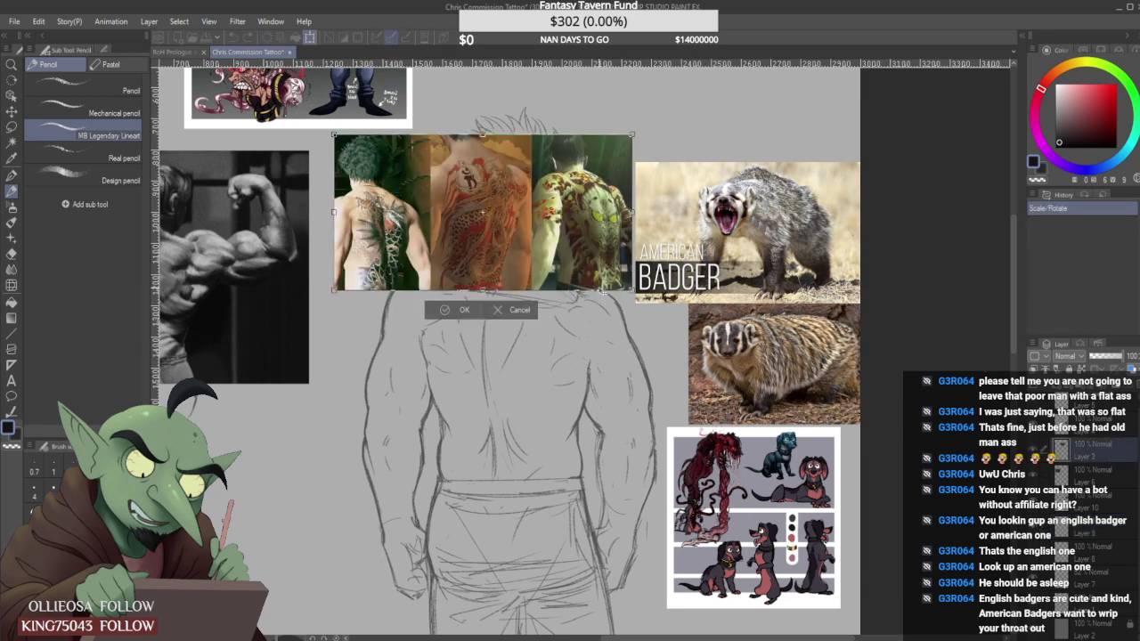
drag(606, 252, 598, 226)
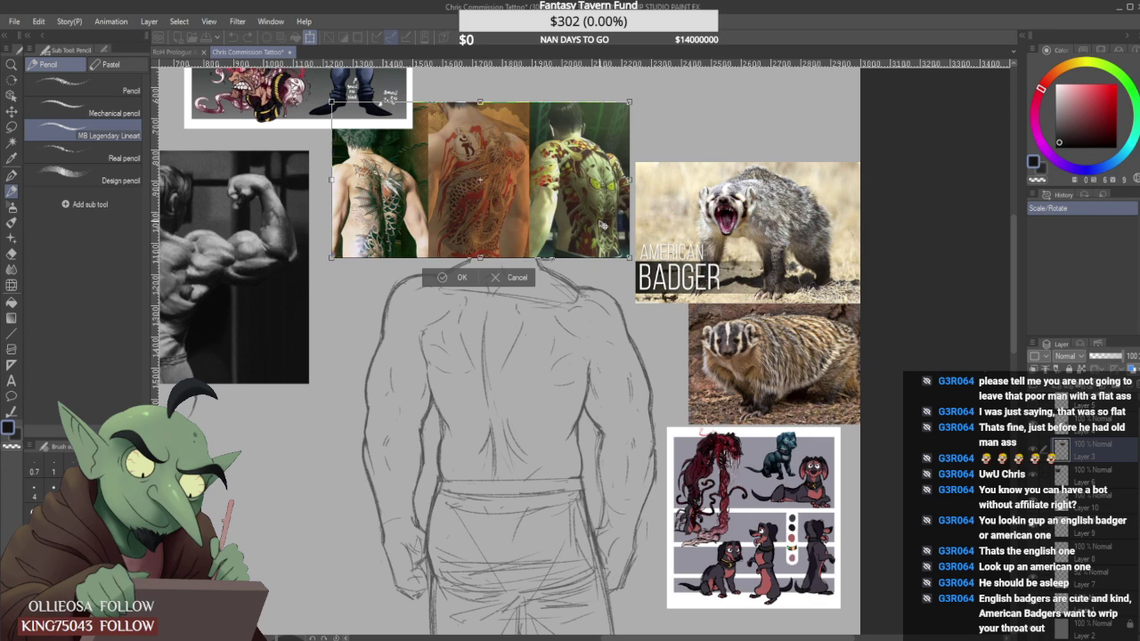
click(448, 276)
Fade the figure sketch on Layer 1 to about 20% opacity and make Layer 7 active.
click(1107, 575)
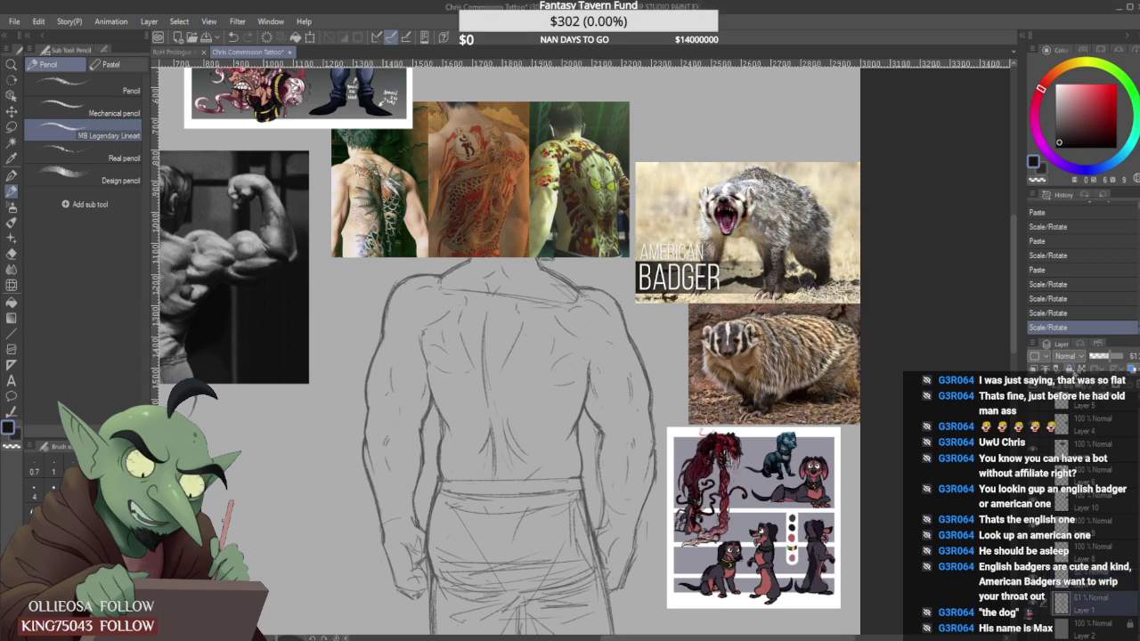
click(1095, 357)
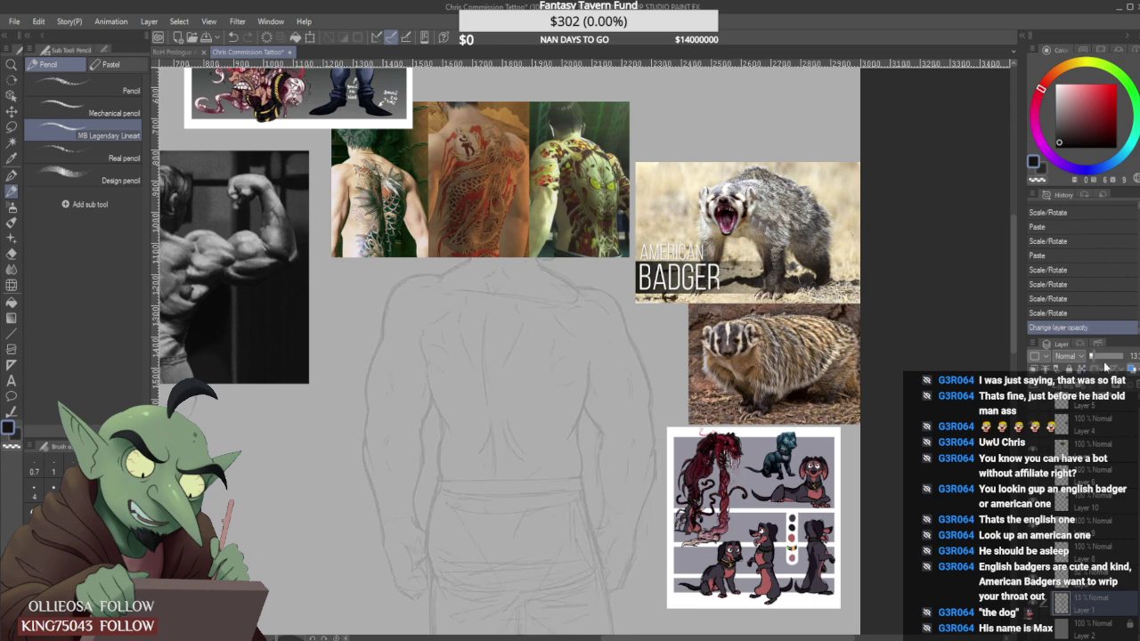
click(1093, 578)
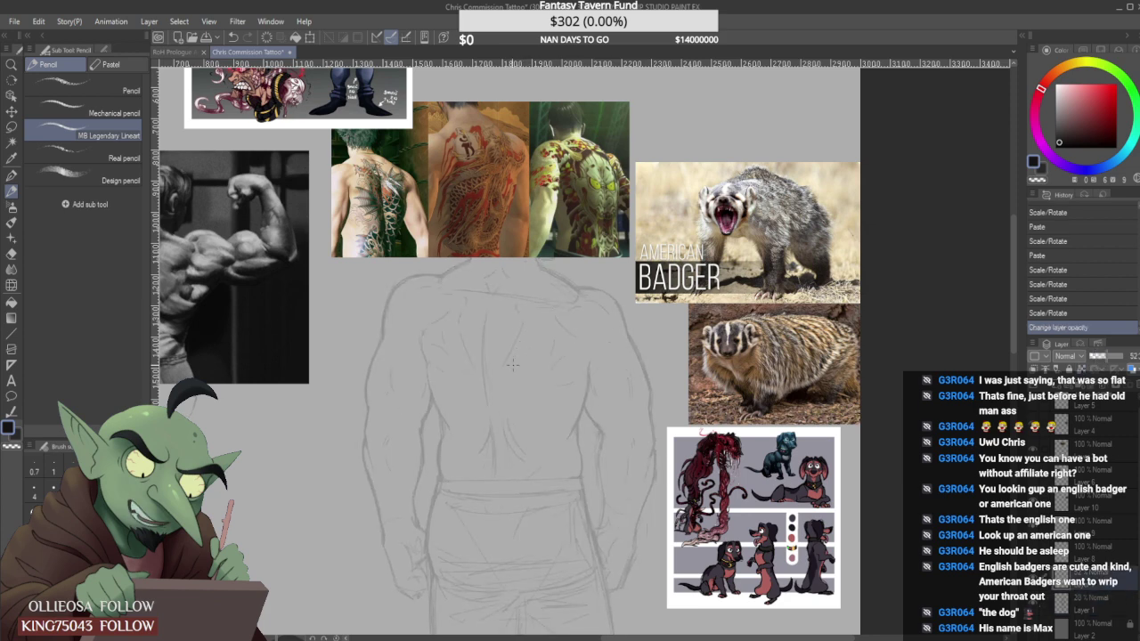
Rough in the dog's curved head and neck and one front leg on the middle of the figure's back.
drag(484, 334, 486, 363)
mouse_move(487, 351)
mouse_down()
mouse_move(515, 346)
mouse_move(499, 371)
mouse_move(490, 345)
mouse_move(491, 378)
mouse_move(496, 344)
mouse_move(510, 385)
mouse_move(497, 363)
mouse_move(507, 396)
mouse_up()
drag(506, 385, 521, 418)
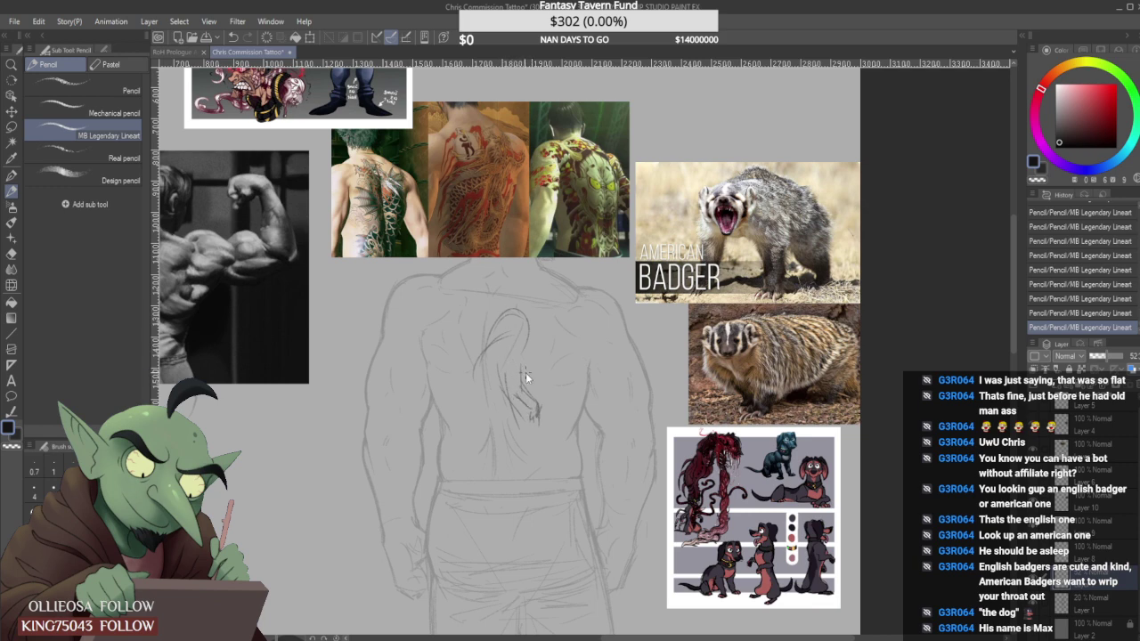
scroll(526, 372, up, 1)
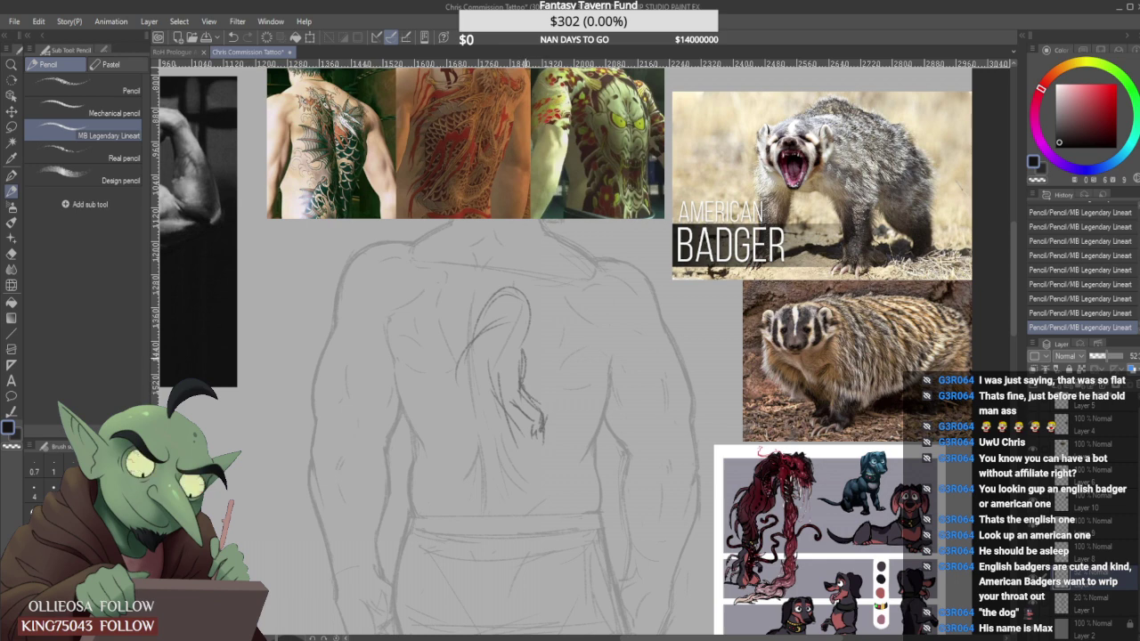
Undo the last stroke, then sketch the dog's back line, chest lines, haunch curve and round head.
key(ctrl+z)
drag(505, 410, 513, 462)
drag(482, 389, 504, 441)
mouse_move(499, 290)
mouse_down()
mouse_move(467, 317)
mouse_move(517, 329)
mouse_move(488, 316)
mouse_move(481, 343)
mouse_move(472, 330)
mouse_move(460, 408)
mouse_move(444, 425)
mouse_up()
drag(452, 411, 466, 422)
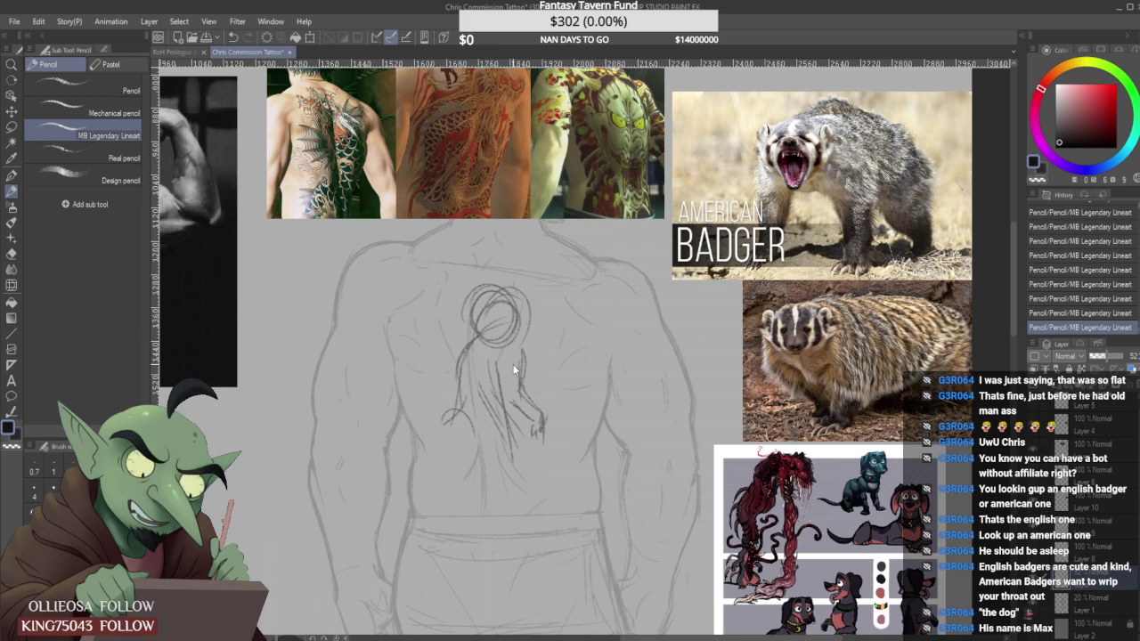
Raise Layer 7's opacity to 71% and move the dog sketch slightly up between the shoulder blades.
drag(1105, 356, 1113, 357)
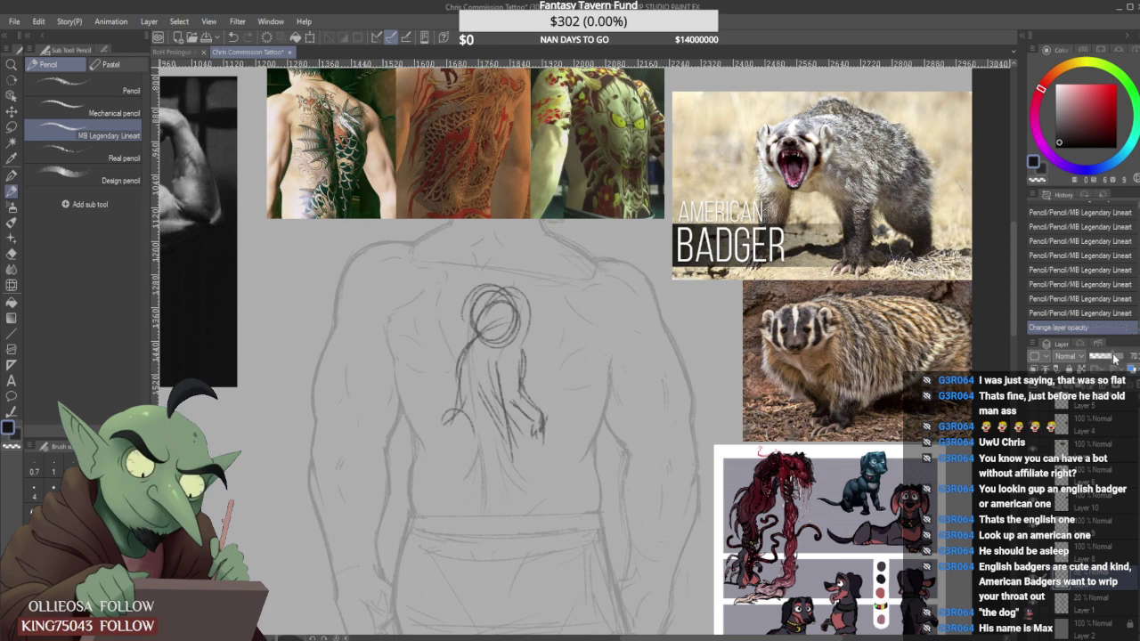
key(ctrl+t)
drag(514, 366, 506, 339)
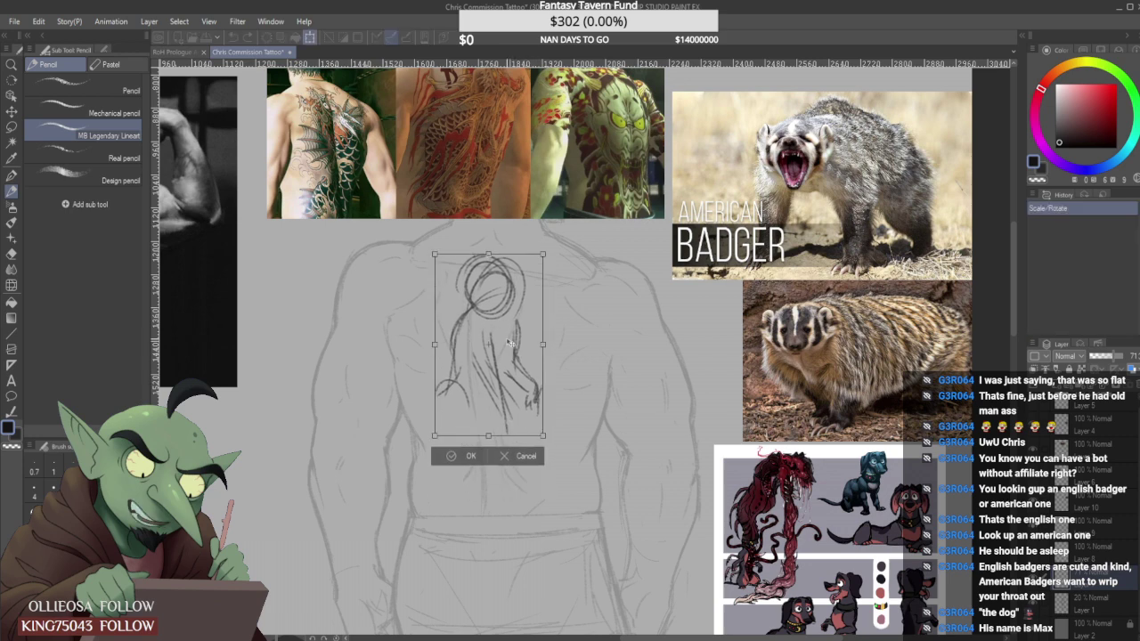
click(461, 455)
Sketch the ears, facial marks and outer contour around the dog's round head.
mouse_move(471, 283)
mouse_down()
mouse_move(495, 307)
mouse_move(518, 279)
mouse_move(473, 298)
mouse_up()
mouse_move(487, 301)
mouse_down()
mouse_move(499, 299)
mouse_move(448, 317)
mouse_move(459, 322)
mouse_up()
mouse_move(457, 321)
mouse_down()
mouse_move(474, 308)
mouse_move(461, 330)
mouse_move(462, 310)
mouse_up()
drag(472, 274, 467, 290)
mouse_move(468, 287)
mouse_down()
mouse_move(469, 306)
mouse_move(448, 267)
mouse_move(457, 283)
mouse_move(436, 308)
mouse_move(453, 281)
mouse_move(451, 305)
mouse_up()
drag(457, 265, 448, 278)
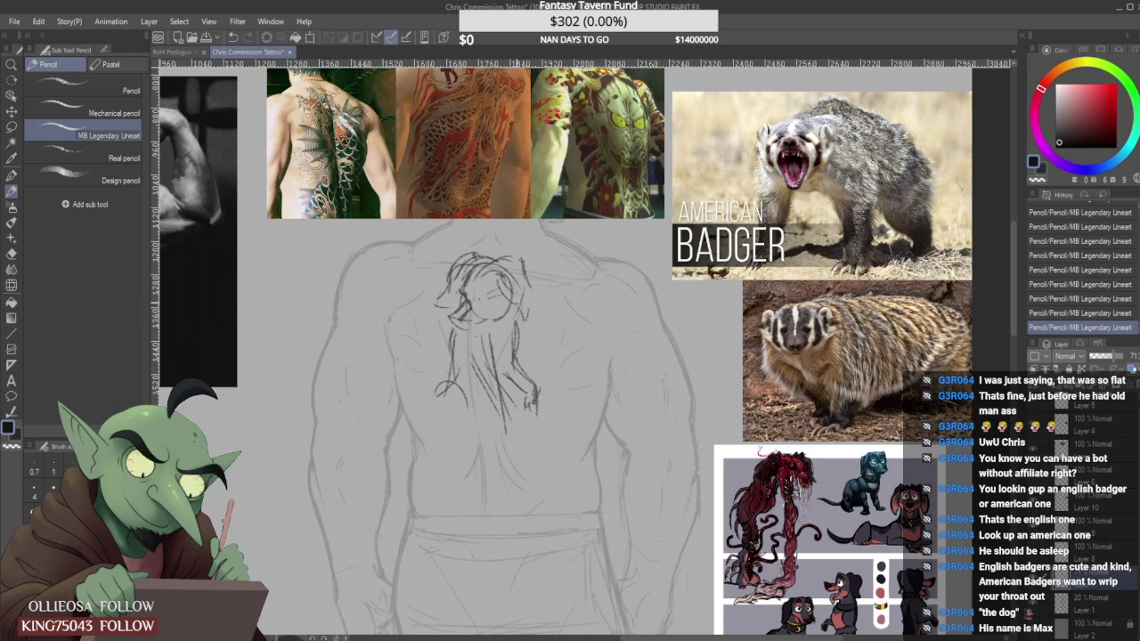
drag(522, 310, 529, 318)
mouse_move(502, 275)
mouse_down()
mouse_move(521, 312)
mouse_move(528, 285)
mouse_move(513, 255)
mouse_move(466, 275)
mouse_move(463, 288)
mouse_move(452, 267)
mouse_move(444, 296)
mouse_move(444, 278)
mouse_move(453, 294)
mouse_move(479, 260)
mouse_up()
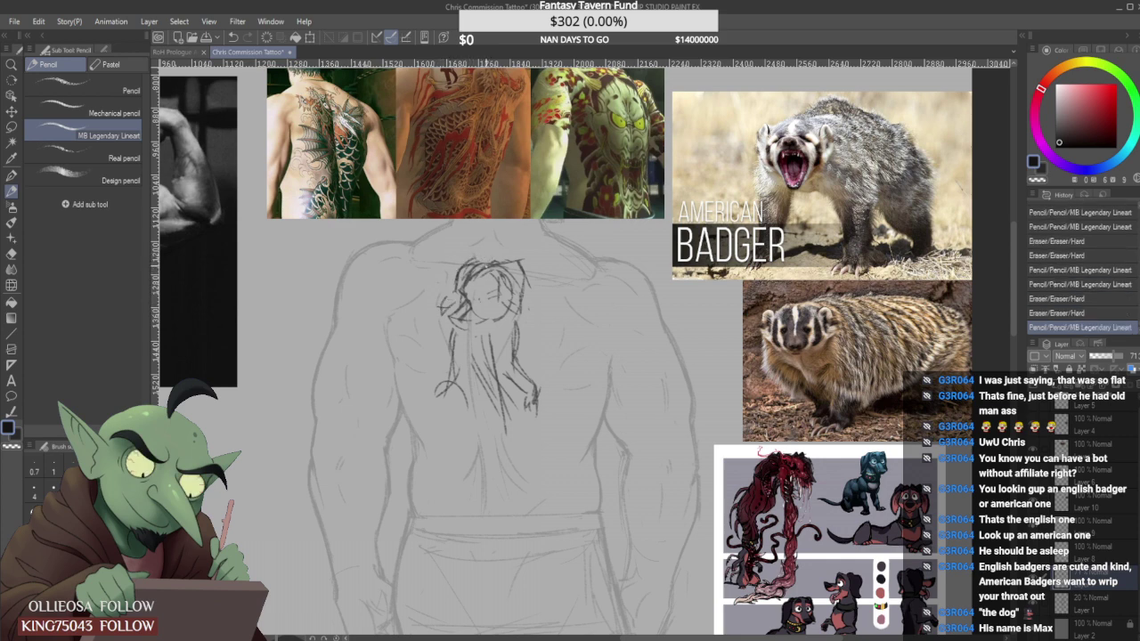
Sketch the dog's chest marks and the second front leg reaching down beside the first.
scroll(487, 266, down, 1)
key(ctrl+plus)
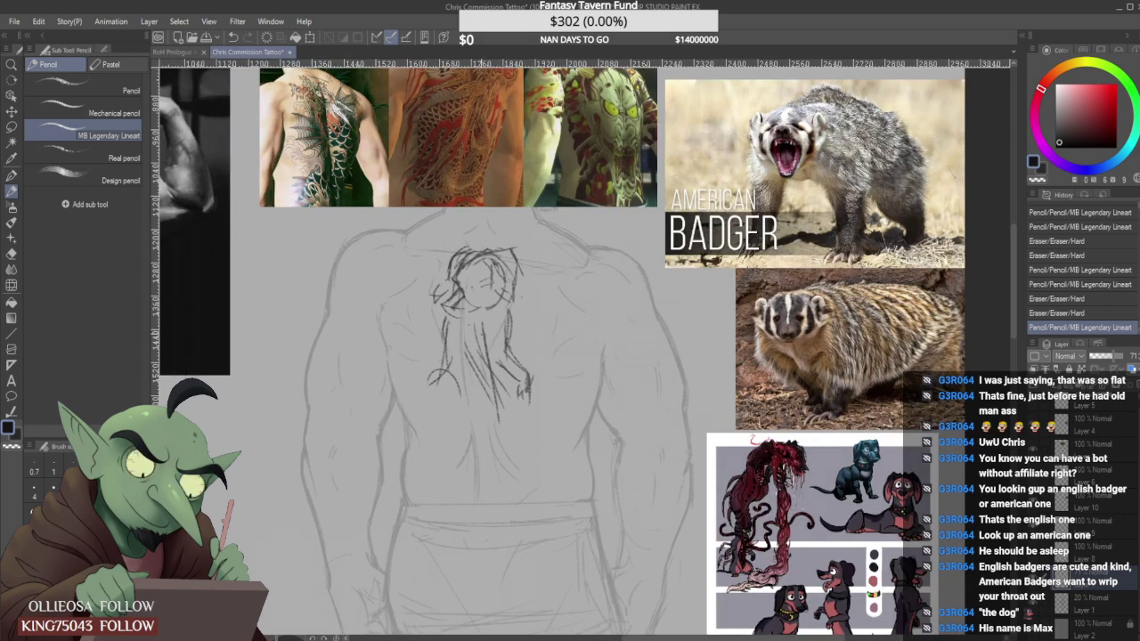
drag(477, 336, 482, 355)
drag(490, 317, 476, 329)
mouse_move(487, 322)
mouse_down()
mouse_move(490, 392)
mouse_move(513, 422)
mouse_up()
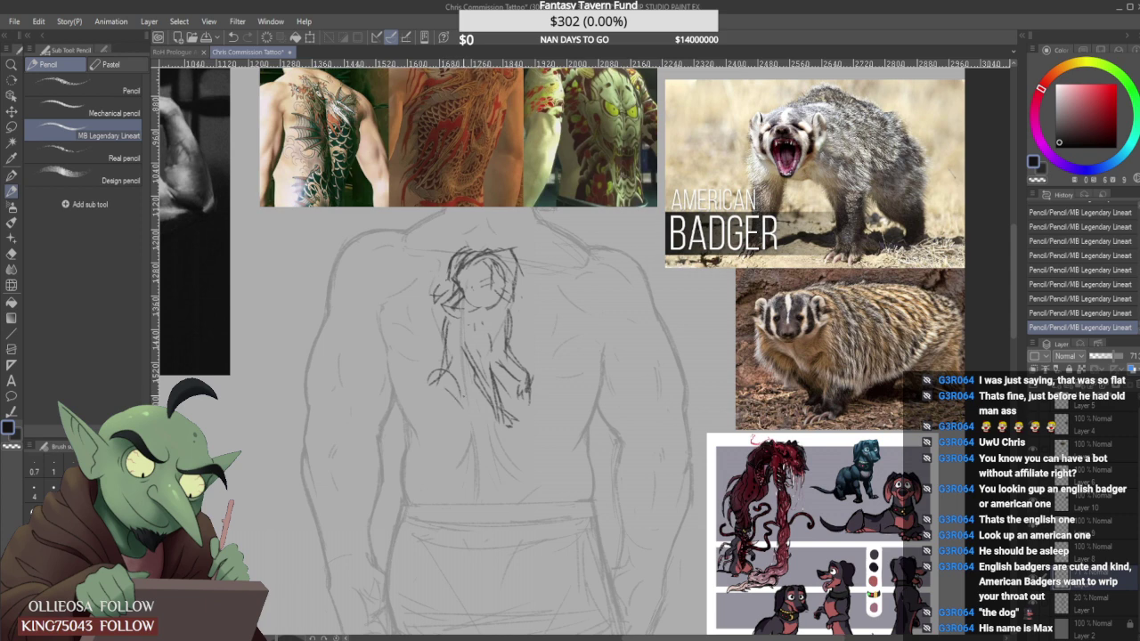
Sketch the dog's rounded haunch, lower body and a long tail sweeping right and curling up at the tip.
drag(465, 399, 458, 428)
drag(433, 371, 438, 421)
mouse_move(428, 382)
mouse_down()
mouse_move(441, 422)
mouse_move(483, 442)
mouse_up()
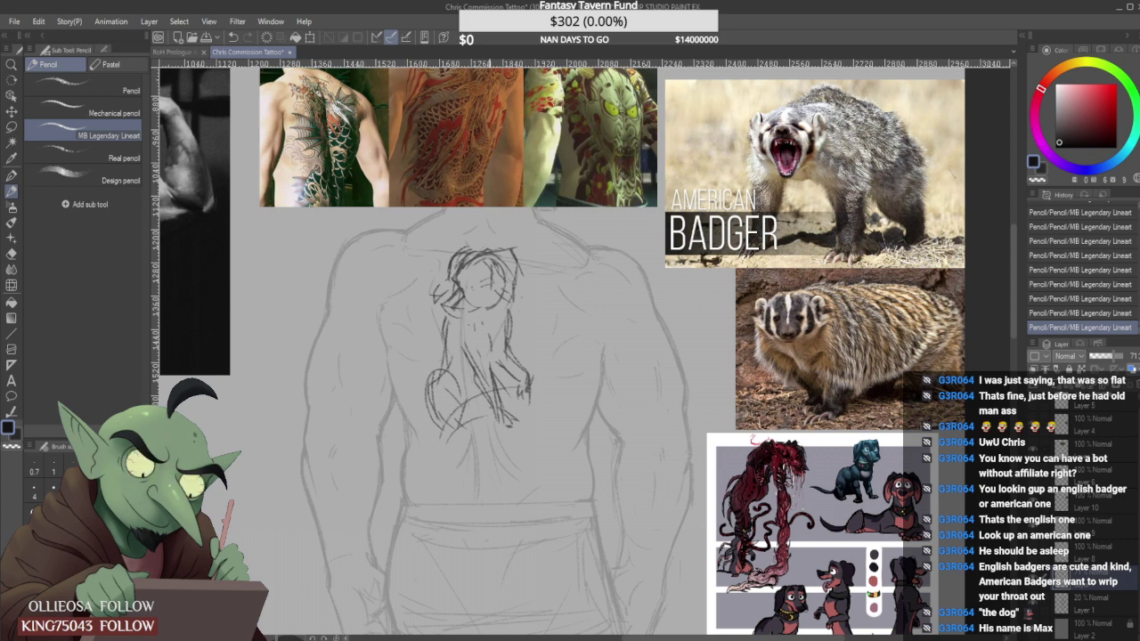
mouse_move(554, 366)
mouse_down()
mouse_move(561, 399)
mouse_move(576, 363)
mouse_move(496, 458)
mouse_up()
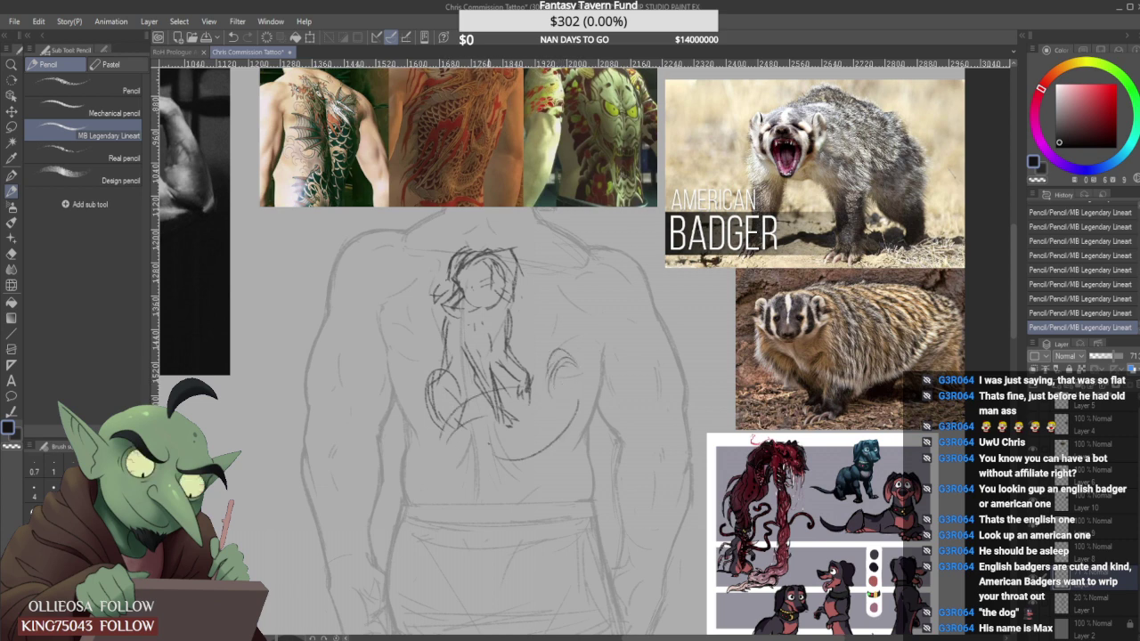
drag(557, 402, 496, 434)
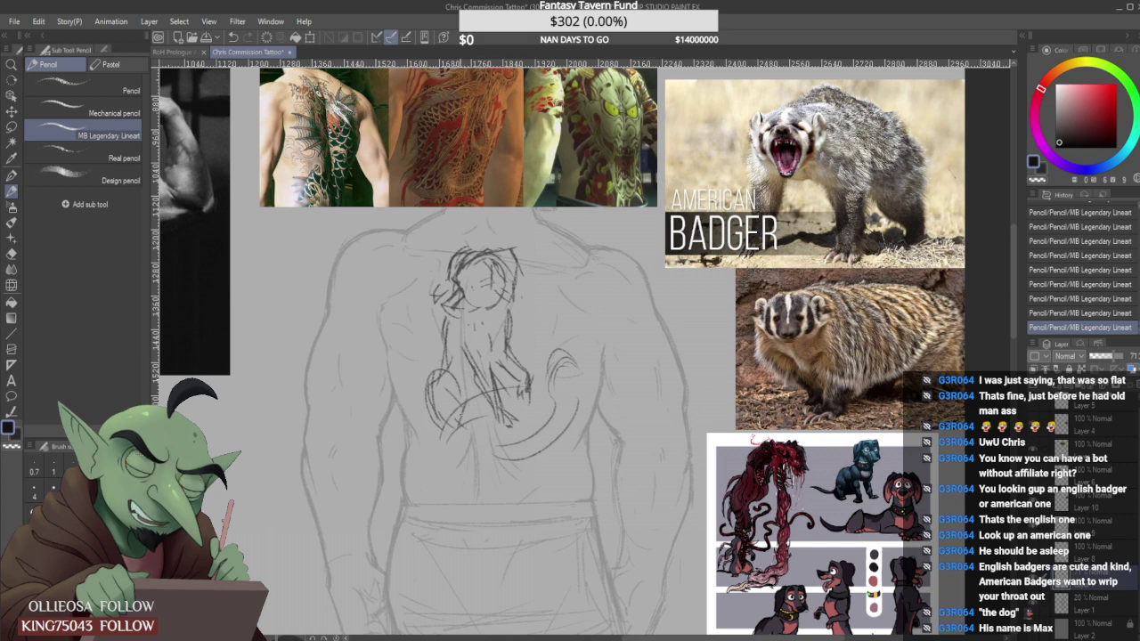
scroll(452, 401, down, 1)
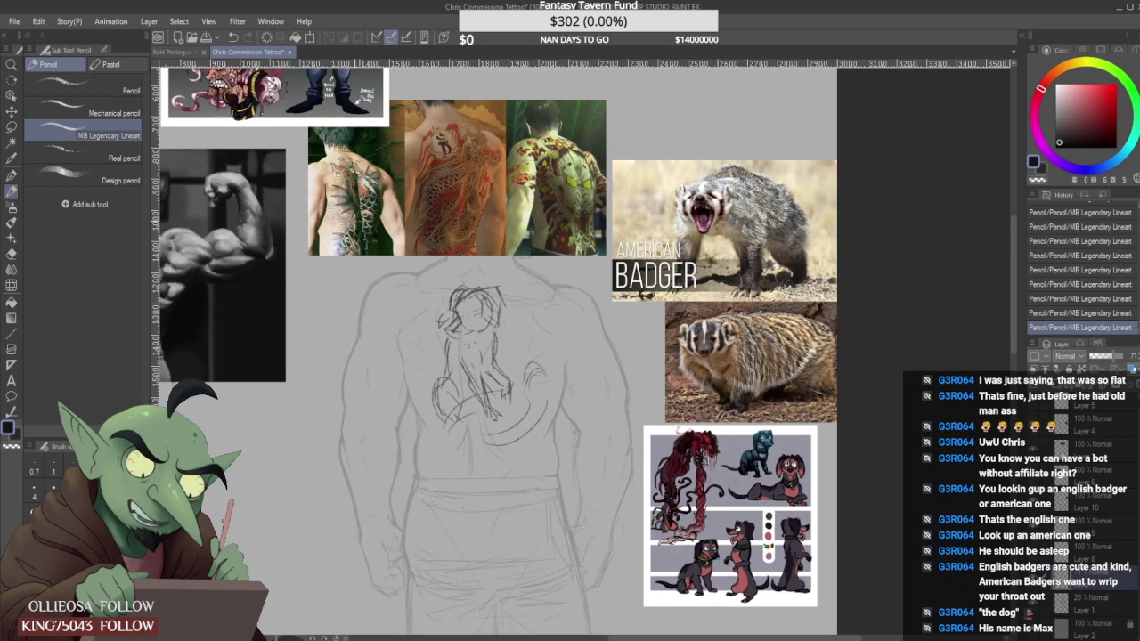
Add a new raster layer above Layer 5 and set up the Design pencil with a red colour.
scroll(354, 222, up, 1)
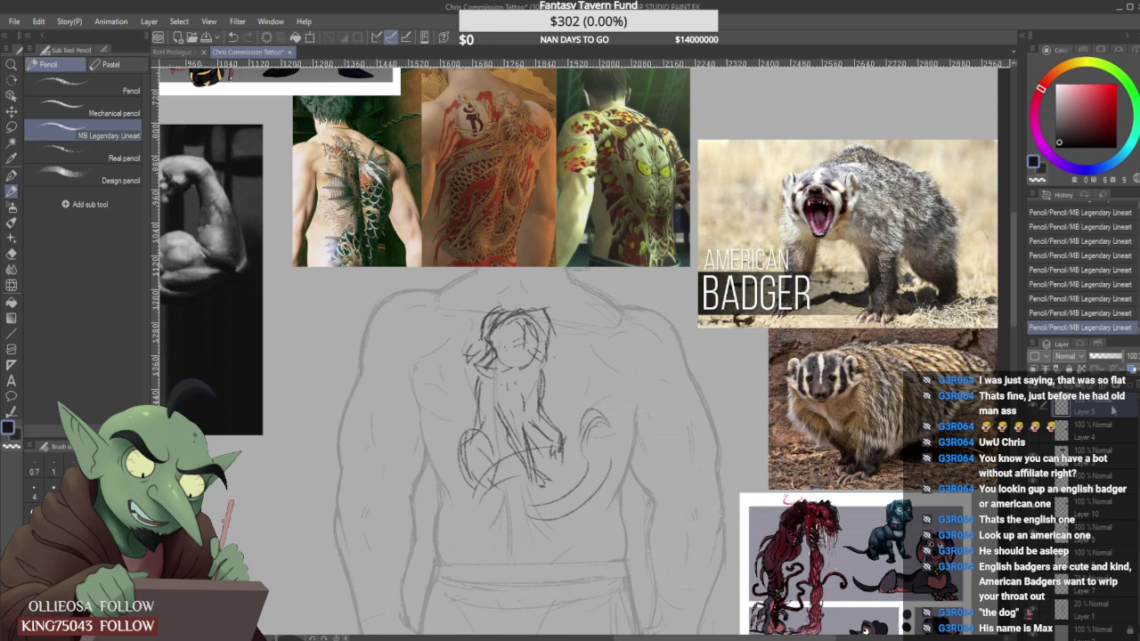
key(ctrl+shift+n)
click(1101, 101)
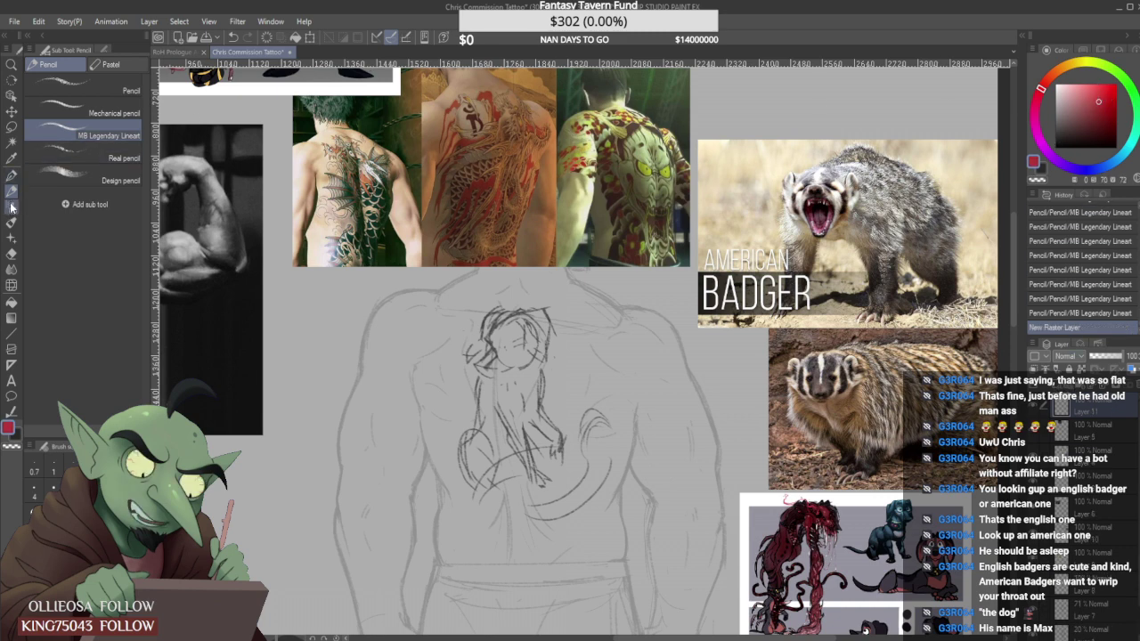
click(71, 182)
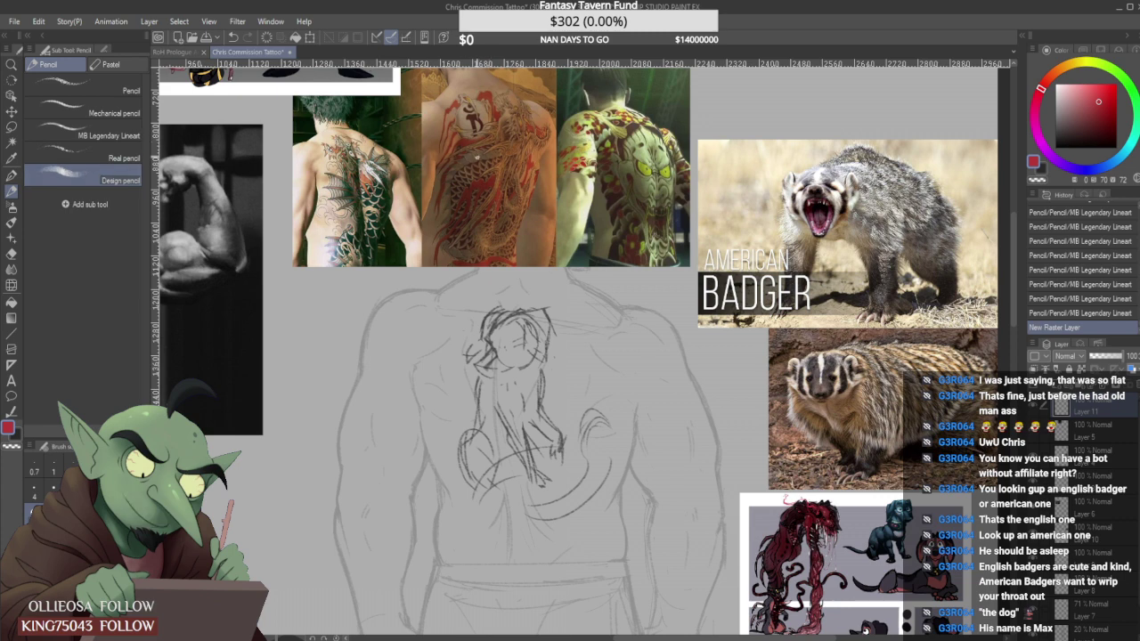
Trace a red centre line and radiating diagonals over the mask in the right-hand back tattoo reference.
scroll(494, 134, up, 2)
drag(710, 126, 739, 228)
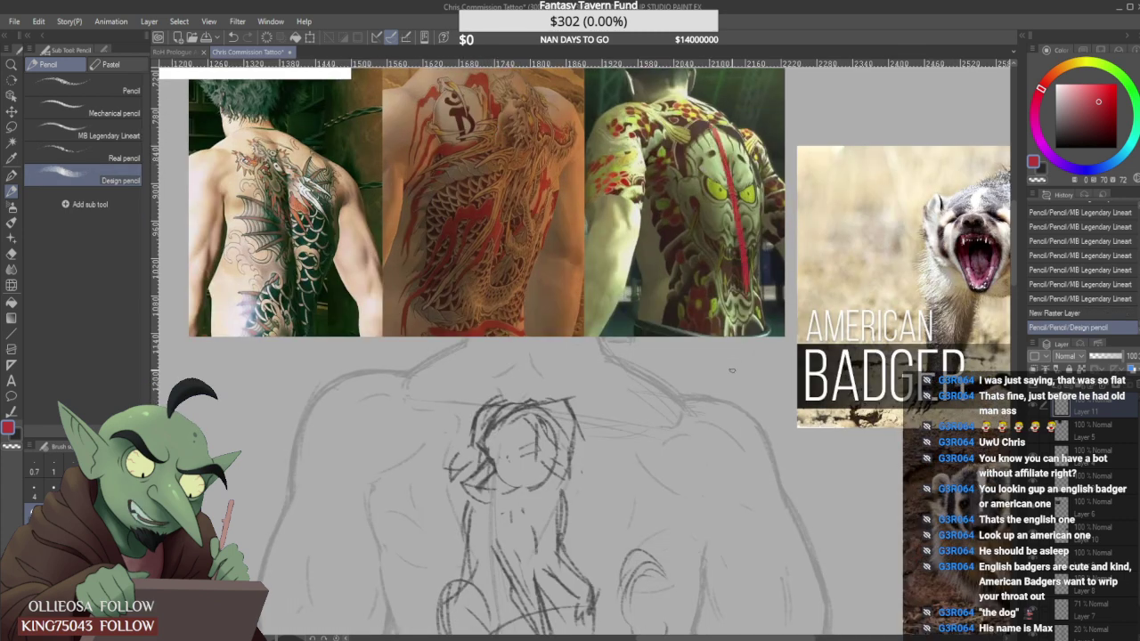
drag(689, 184, 754, 187)
mouse_move(694, 160)
mouse_down()
mouse_move(727, 187)
mouse_move(757, 166)
mouse_up()
mouse_move(686, 130)
mouse_down()
mouse_move(716, 161)
mouse_move(741, 161)
mouse_up()
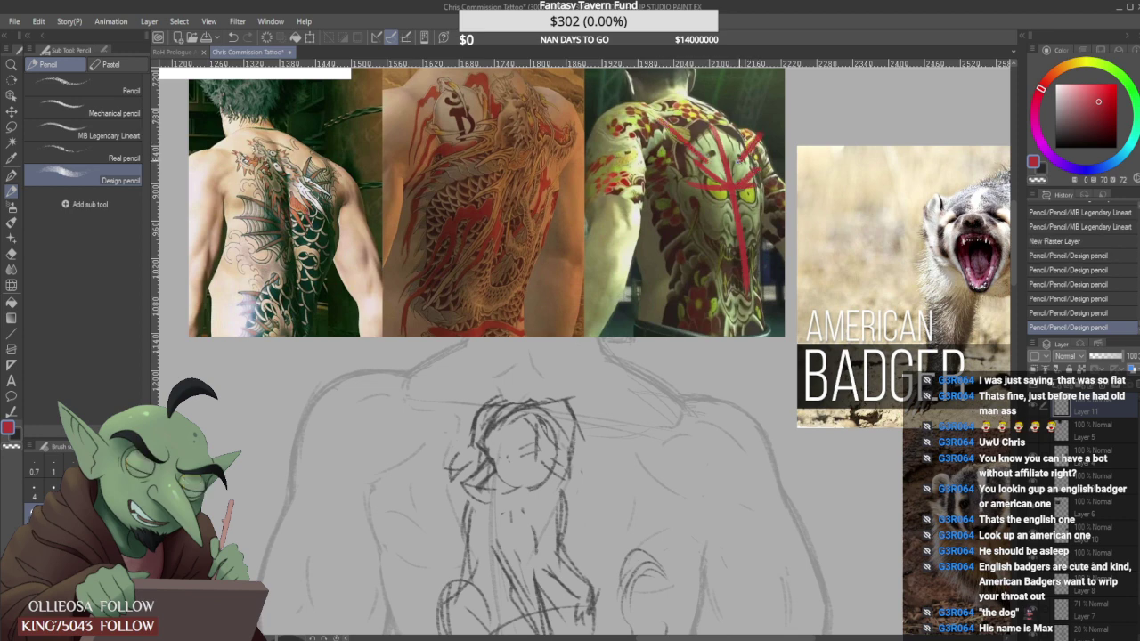
Mark the right-hand tattoo's side strokes, pointed base and curved shoulder edge in red.
mouse_move(723, 244)
mouse_down()
mouse_move(708, 289)
mouse_move(703, 203)
mouse_up()
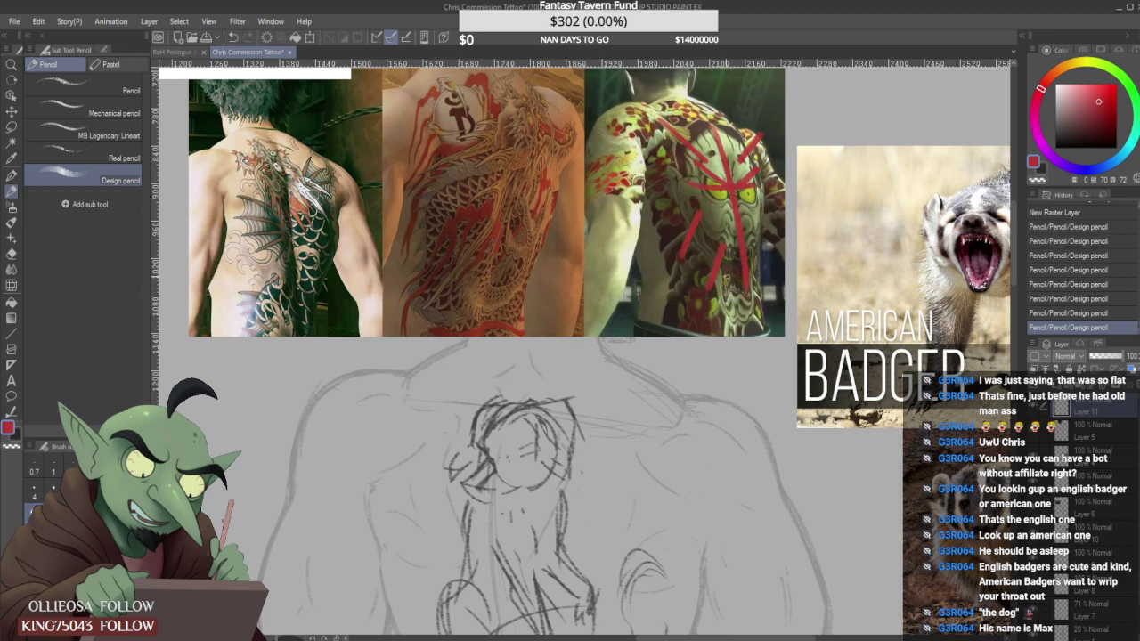
drag(729, 291, 753, 234)
mouse_move(734, 302)
mouse_down()
mouse_move(722, 326)
mouse_move(753, 322)
mouse_up()
mouse_move(690, 228)
mouse_down()
mouse_move(661, 257)
mouse_move(656, 233)
mouse_up()
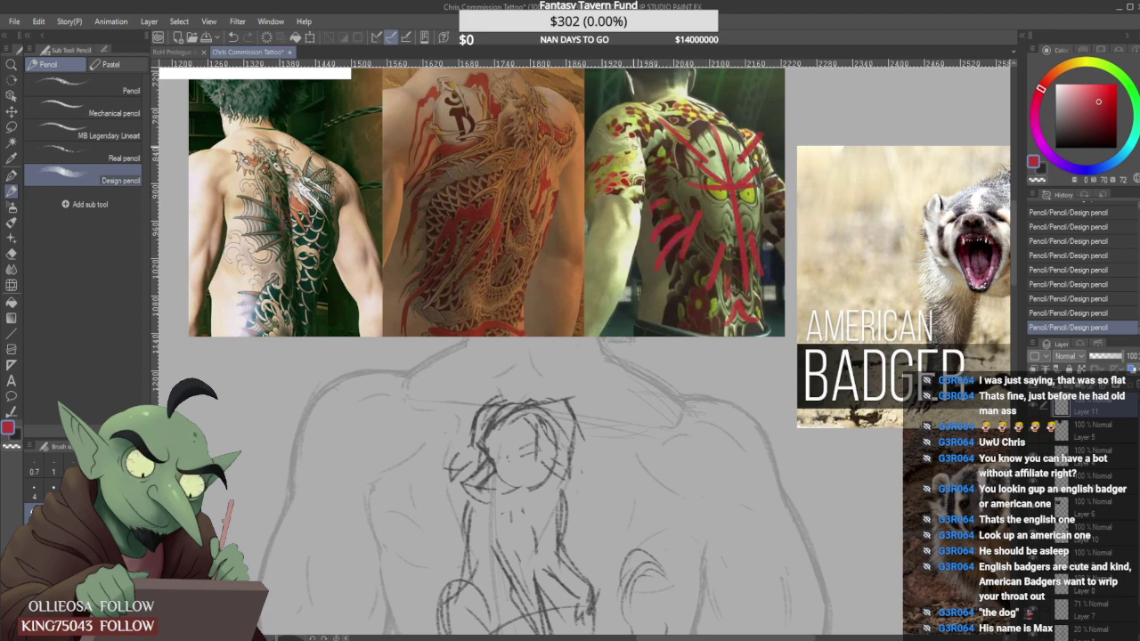
mouse_move(599, 123)
mouse_down()
mouse_move(643, 135)
mouse_move(652, 121)
mouse_up()
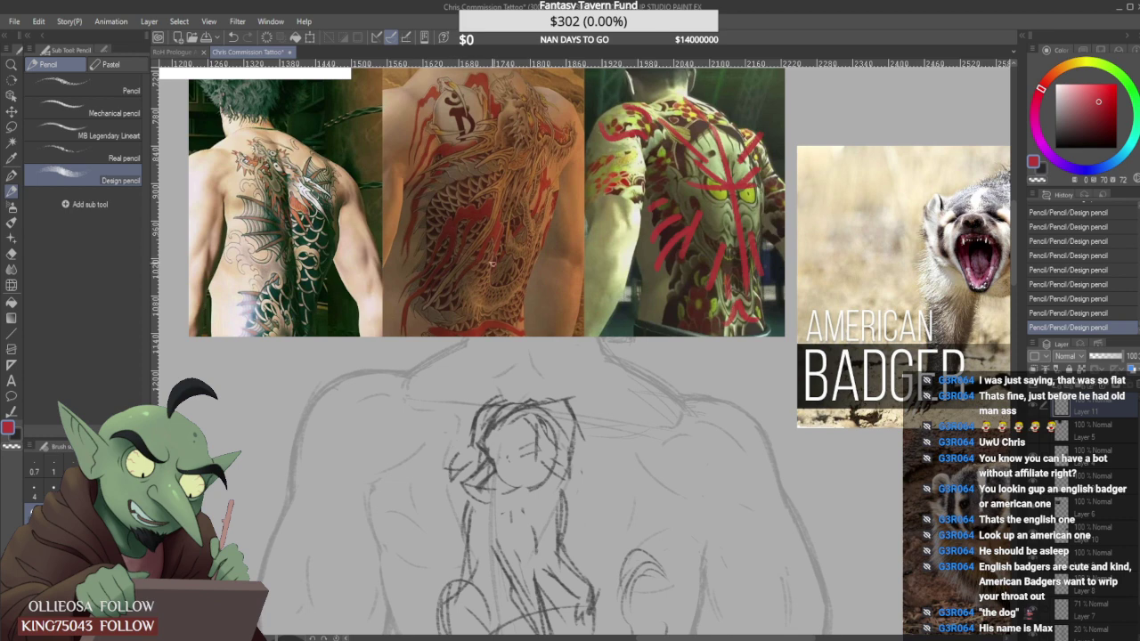
Trace a red flow line down the left tattoo and a brighter red S-curve along the middle tattoo's dragon.
mouse_move(261, 152)
mouse_down()
mouse_move(307, 200)
mouse_move(278, 336)
mouse_up()
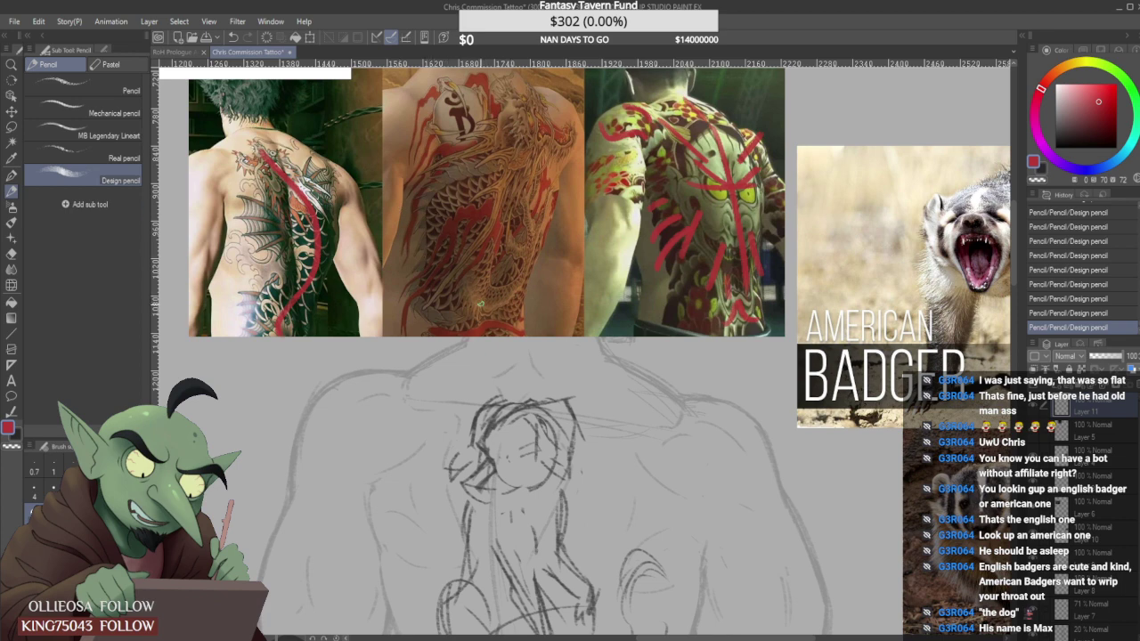
mouse_move(468, 308)
mouse_down()
mouse_move(442, 238)
mouse_move(448, 187)
mouse_move(496, 176)
mouse_up()
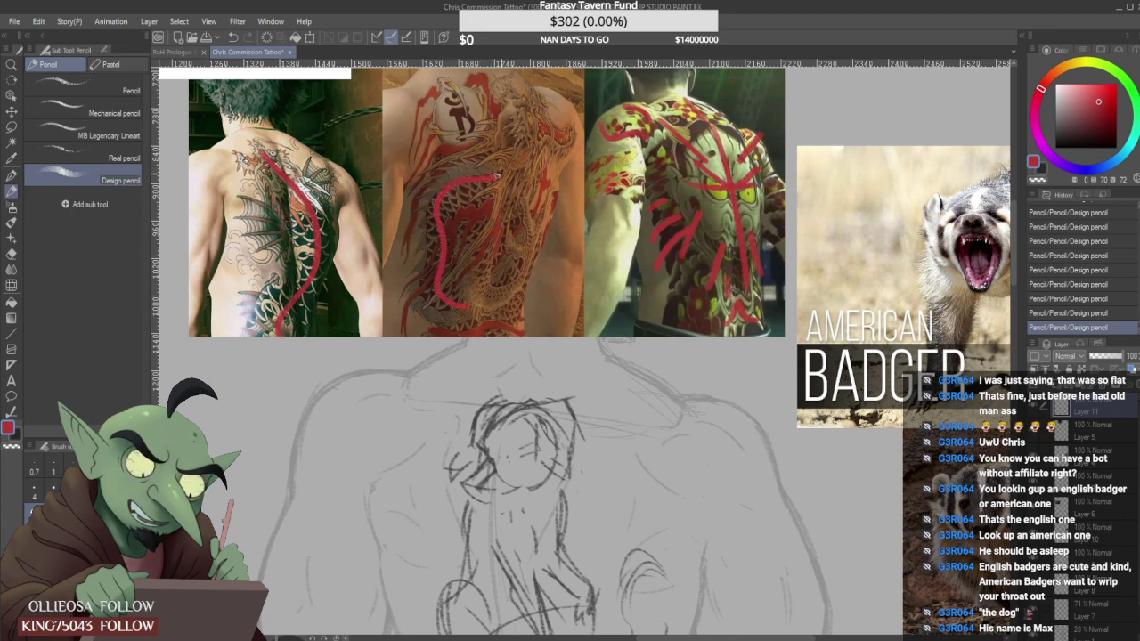
drag(532, 126, 526, 144)
drag(1098, 98, 1102, 88)
mouse_move(468, 307)
mouse_down()
mouse_move(440, 288)
mouse_move(446, 183)
mouse_move(513, 165)
mouse_move(526, 125)
mouse_up()
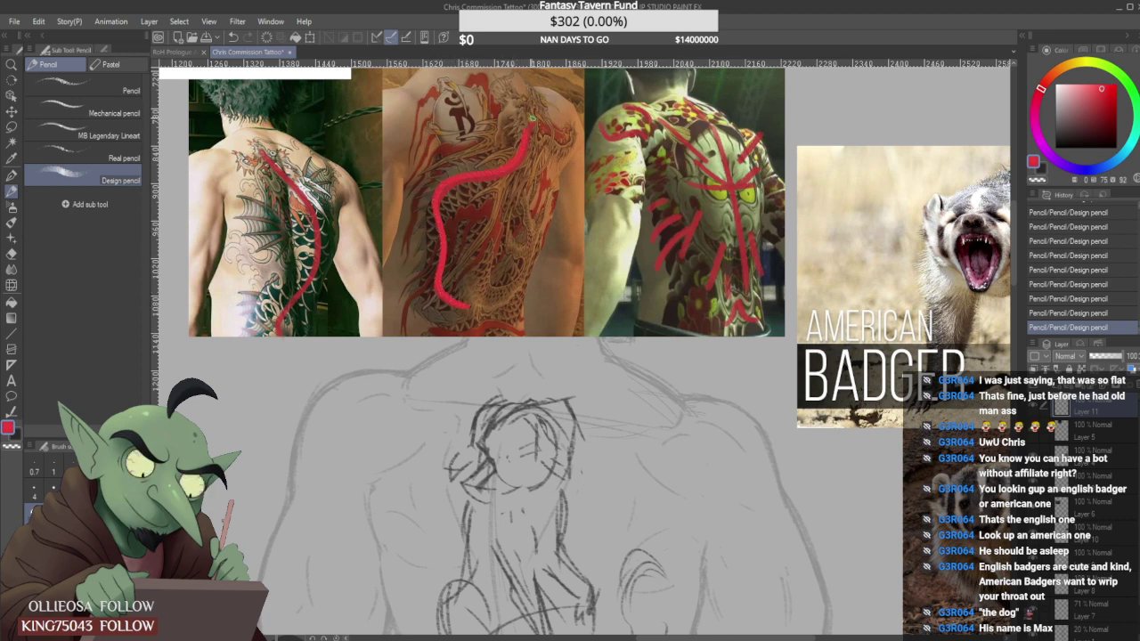
Trace the middle dragon's lower coil and shoulder branch in red, and circle the tattoo's round emblem.
mouse_move(531, 217)
mouse_down()
mouse_move(507, 298)
mouse_move(465, 238)
mouse_move(483, 218)
mouse_move(518, 248)
mouse_move(552, 191)
mouse_up()
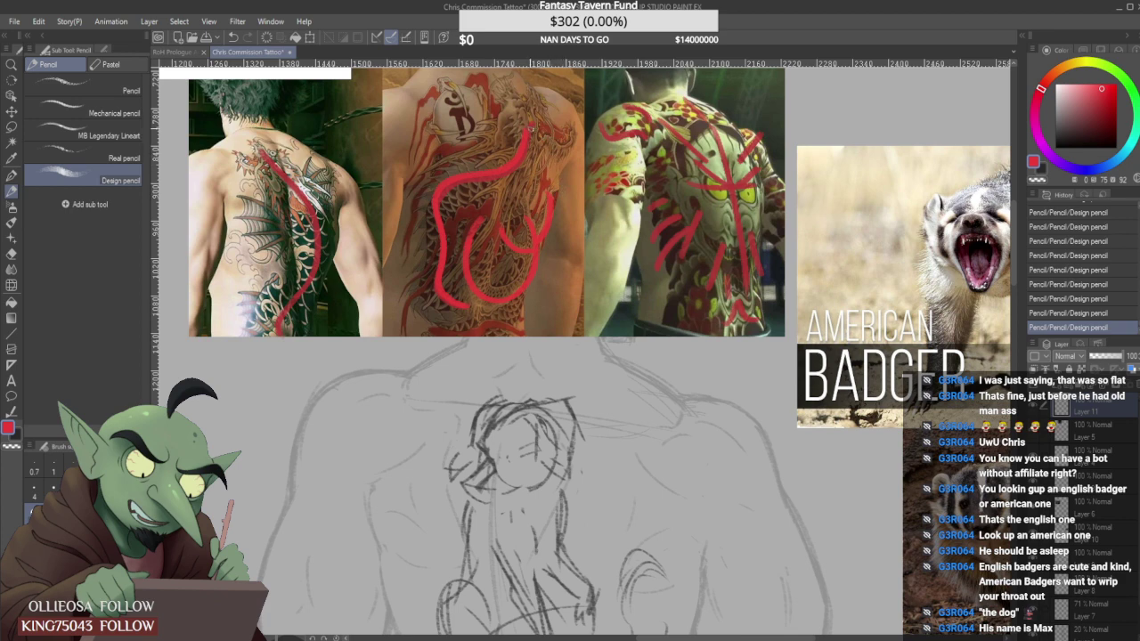
mouse_move(531, 130)
mouse_down()
mouse_move(542, 96)
mouse_move(553, 136)
mouse_move(573, 138)
mouse_up()
mouse_move(481, 131)
mouse_down()
mouse_move(439, 103)
mouse_move(460, 144)
mouse_up()
drag(525, 230, 516, 257)
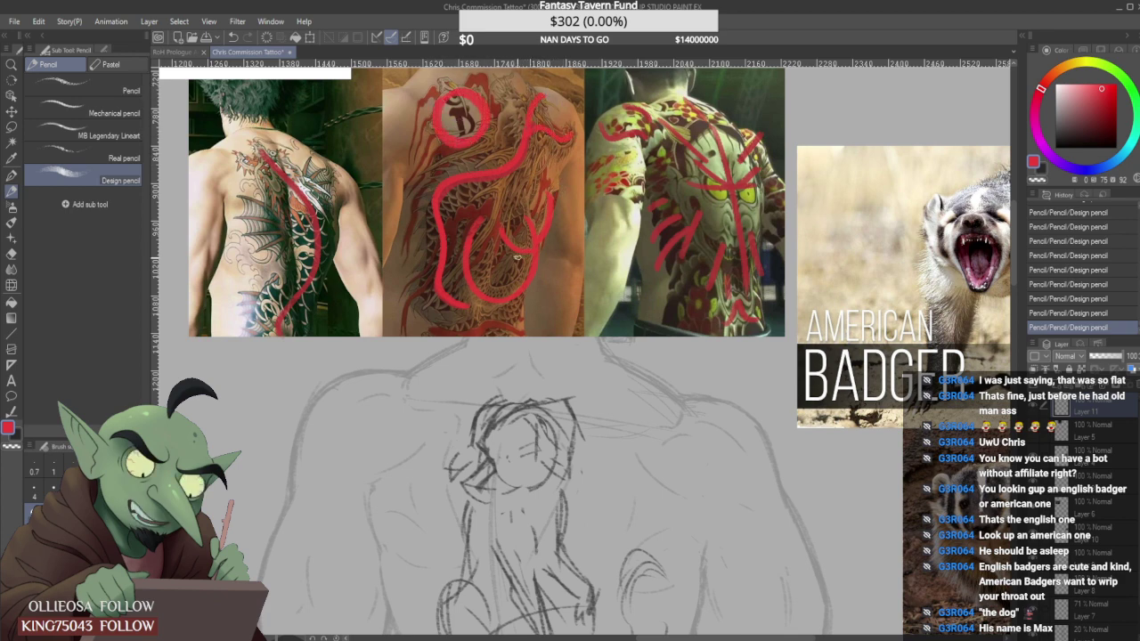
Trace the middle tattoo's flame shapes in red around the emblem and along its left and lower edges.
scroll(507, 255, down, 2)
scroll(511, 245, up, 1)
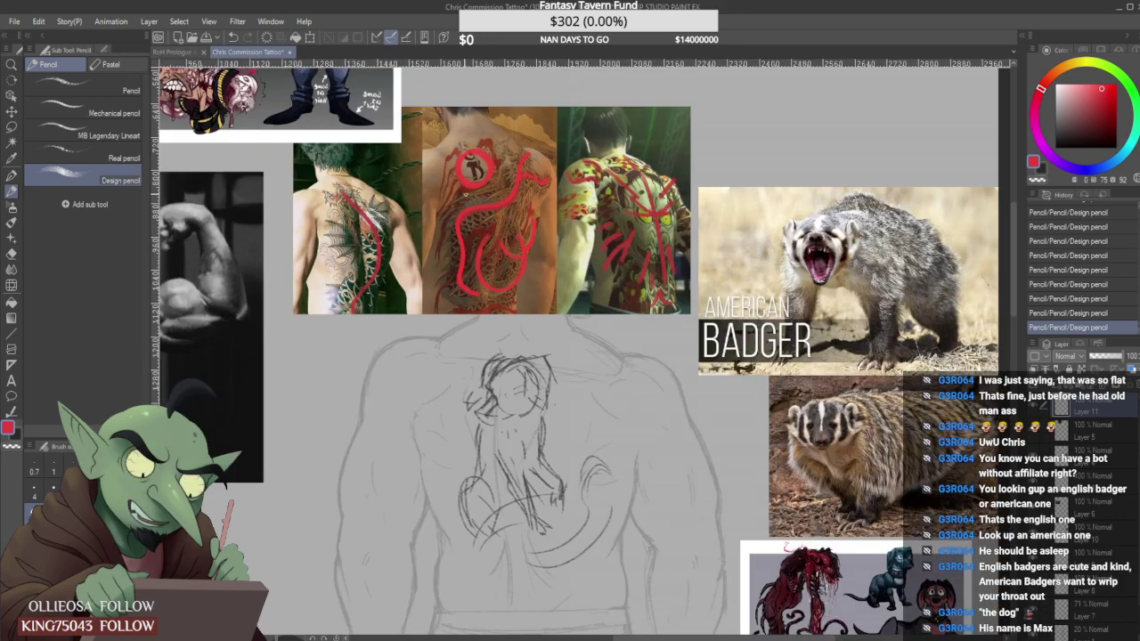
scroll(460, 167, up, 1)
drag(425, 189, 444, 130)
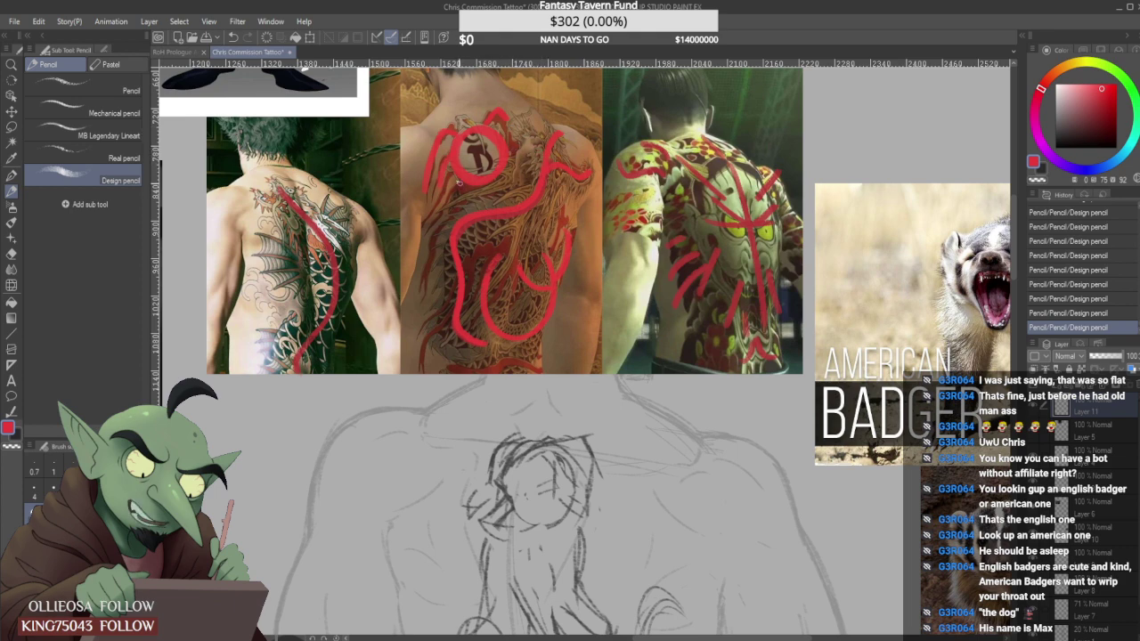
drag(442, 228, 419, 307)
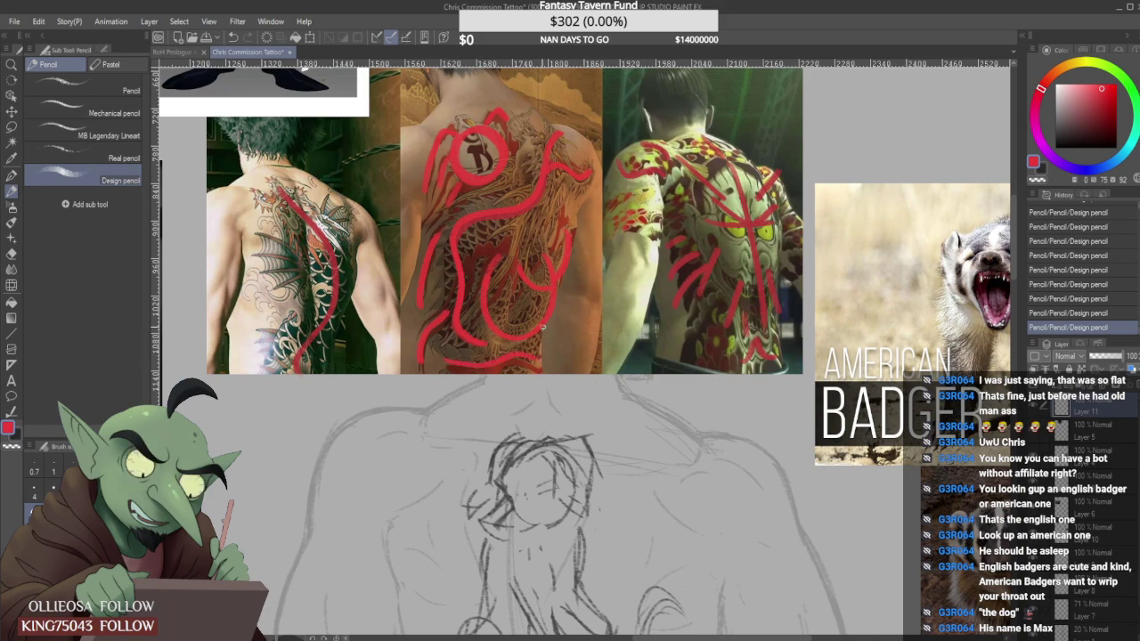
Trace the left tattoo's fan-shaped fin ribs, outer contour and lower edges in red.
scroll(539, 312, down, 3)
scroll(490, 280, up, 2)
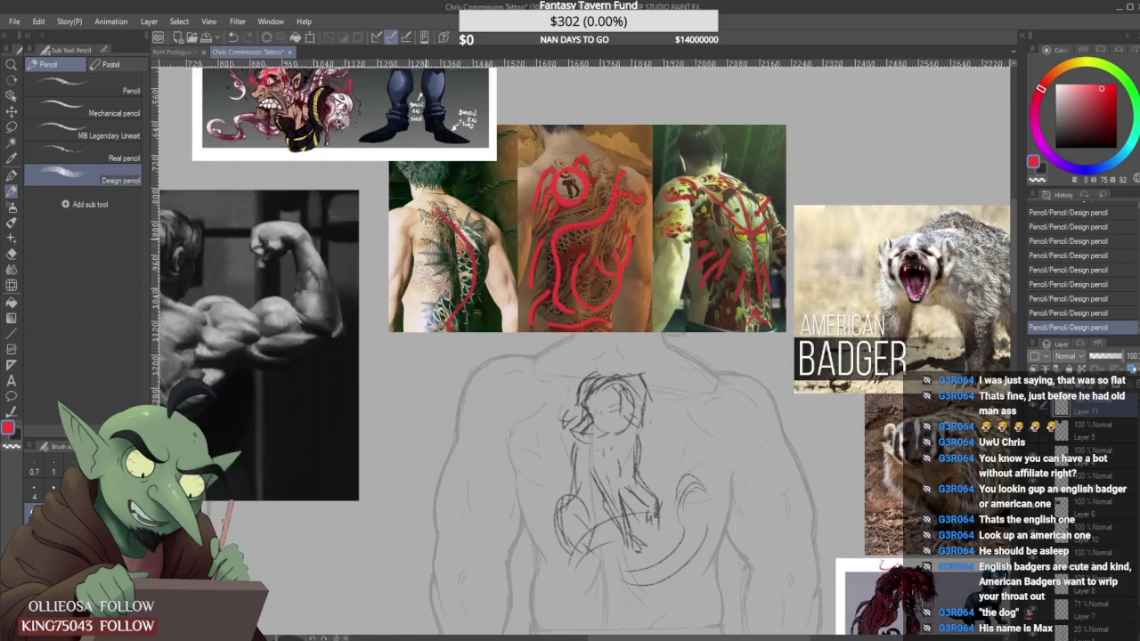
scroll(430, 243, up, 2)
drag(406, 230, 481, 260)
mouse_move(405, 260)
mouse_down()
mouse_move(486, 282)
mouse_move(451, 326)
mouse_up()
drag(409, 234, 440, 312)
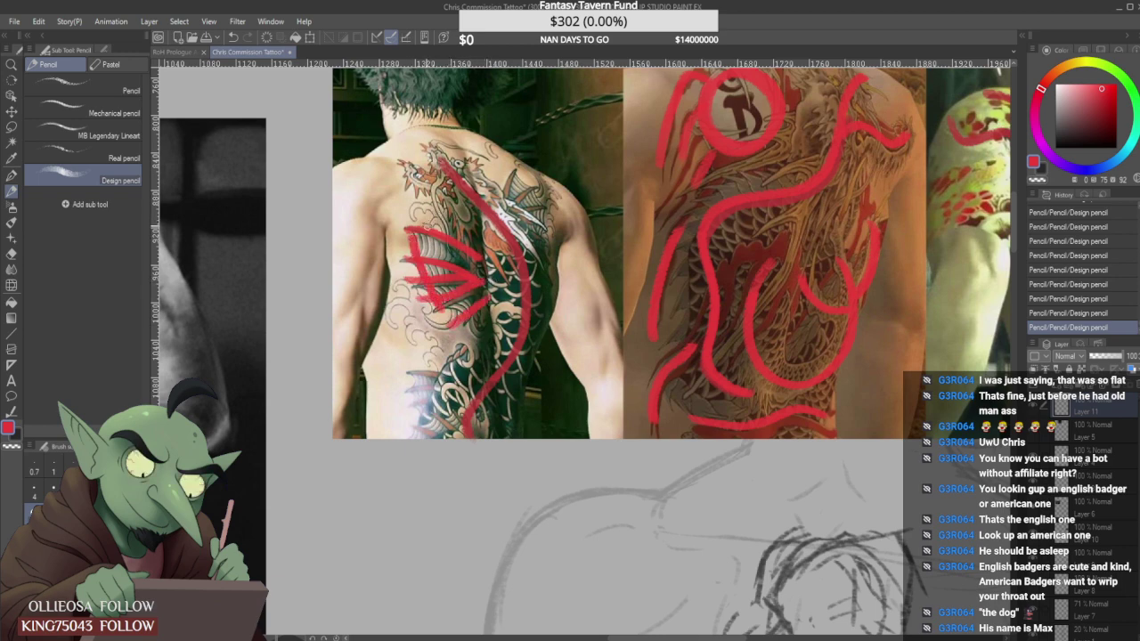
mouse_move(431, 229)
mouse_down()
mouse_move(420, 181)
mouse_move(445, 149)
mouse_move(499, 193)
mouse_move(540, 193)
mouse_move(551, 249)
mouse_move(544, 369)
mouse_move(530, 388)
mouse_move(461, 344)
mouse_move(438, 307)
mouse_move(454, 289)
mouse_move(491, 324)
mouse_move(498, 349)
mouse_up()
scroll(537, 322, down, 2)
scroll(462, 279, down, 1)
scroll(509, 343, up, 2)
scroll(505, 308, down, 4)
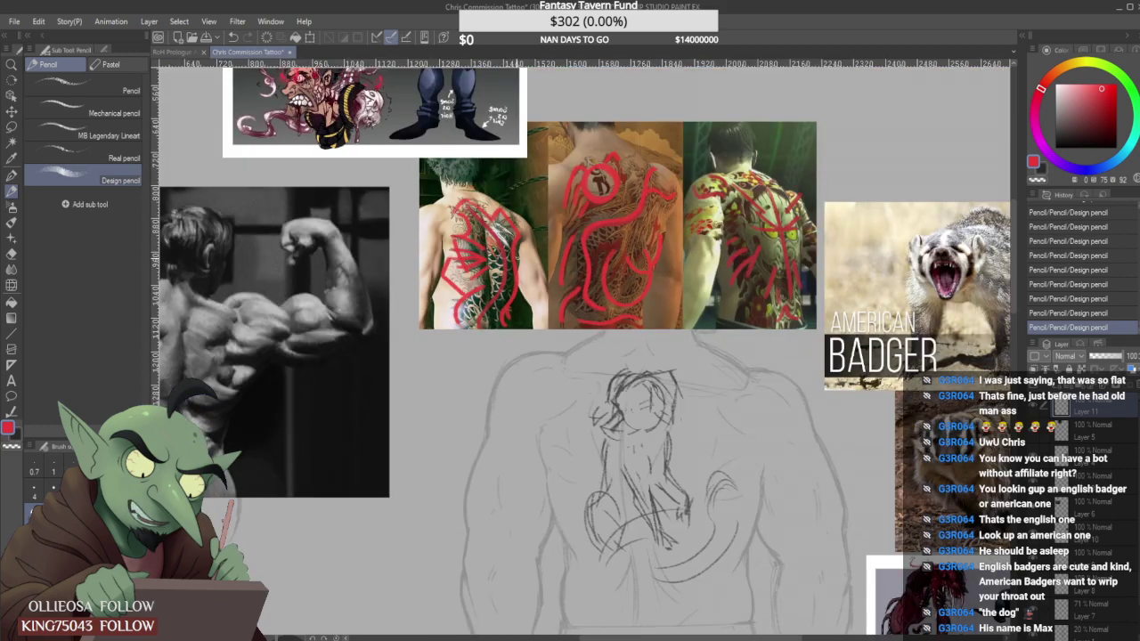
scroll(616, 299, up, 2)
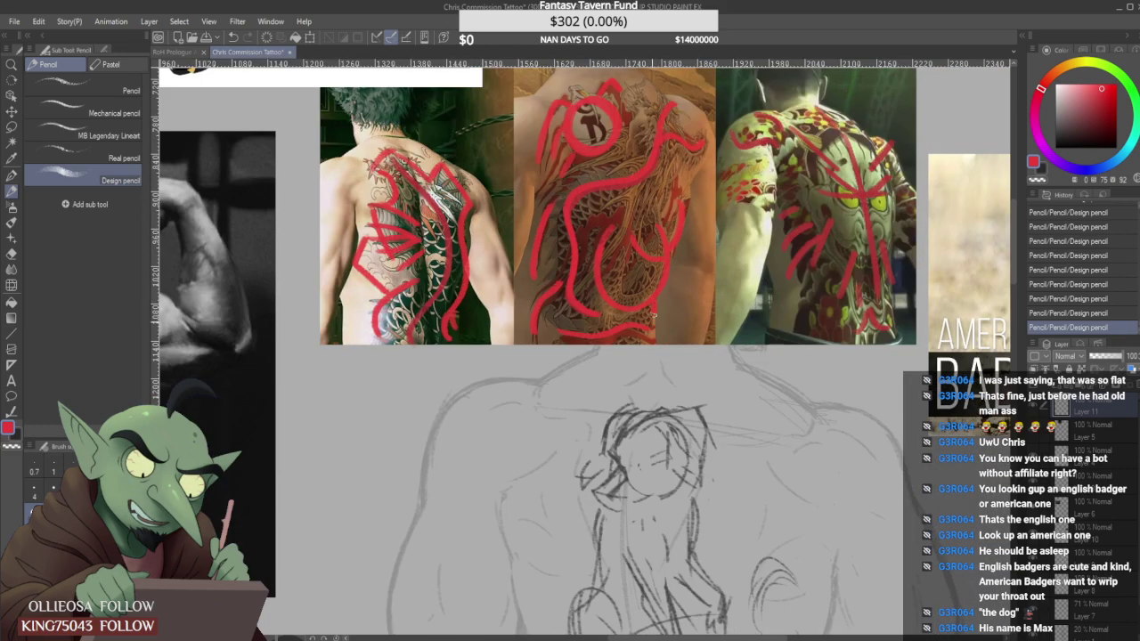
scroll(652, 314, down, 5)
scroll(635, 303, up, 5)
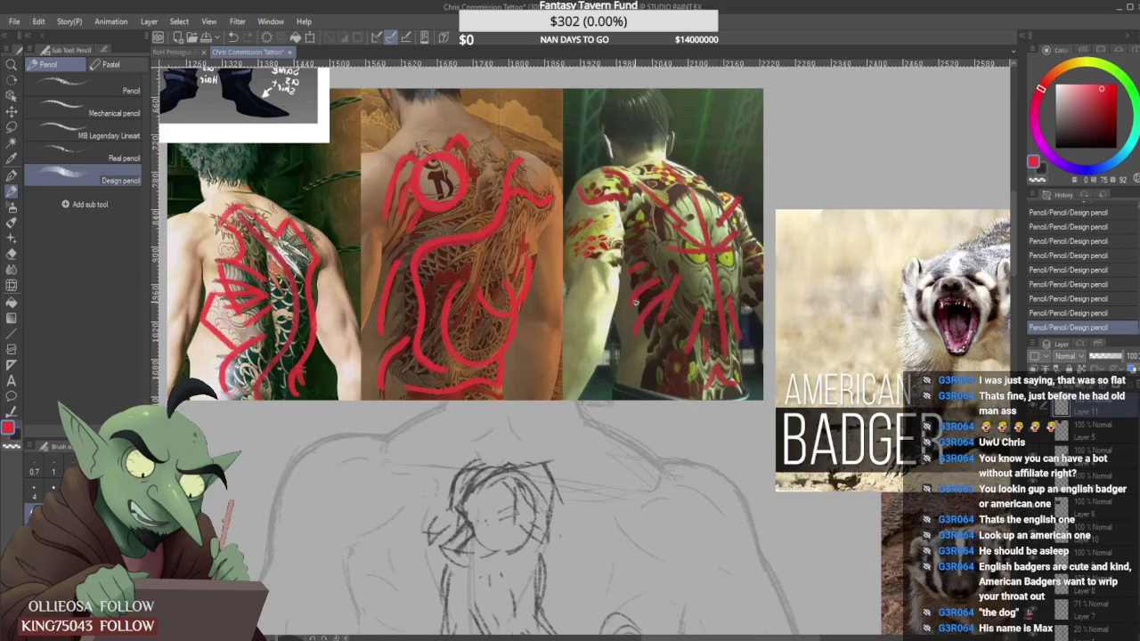
scroll(640, 356, down, 5)
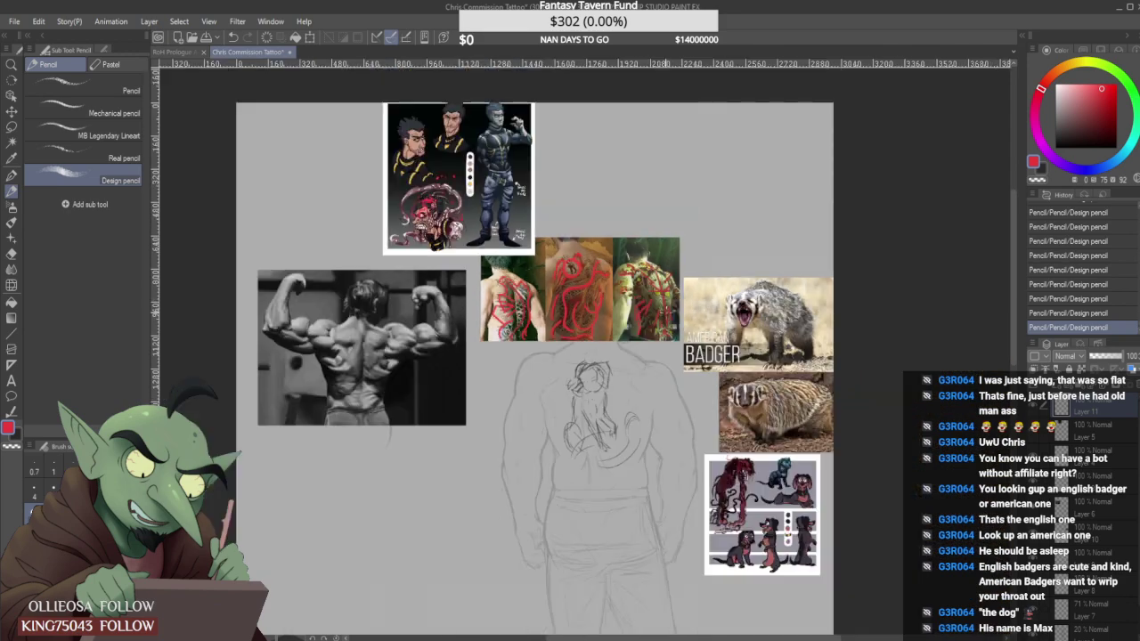
scroll(665, 300, up, 3)
mouse_move(659, 267)
mouse_down()
mouse_move(559, 312)
mouse_move(632, 361)
mouse_up()
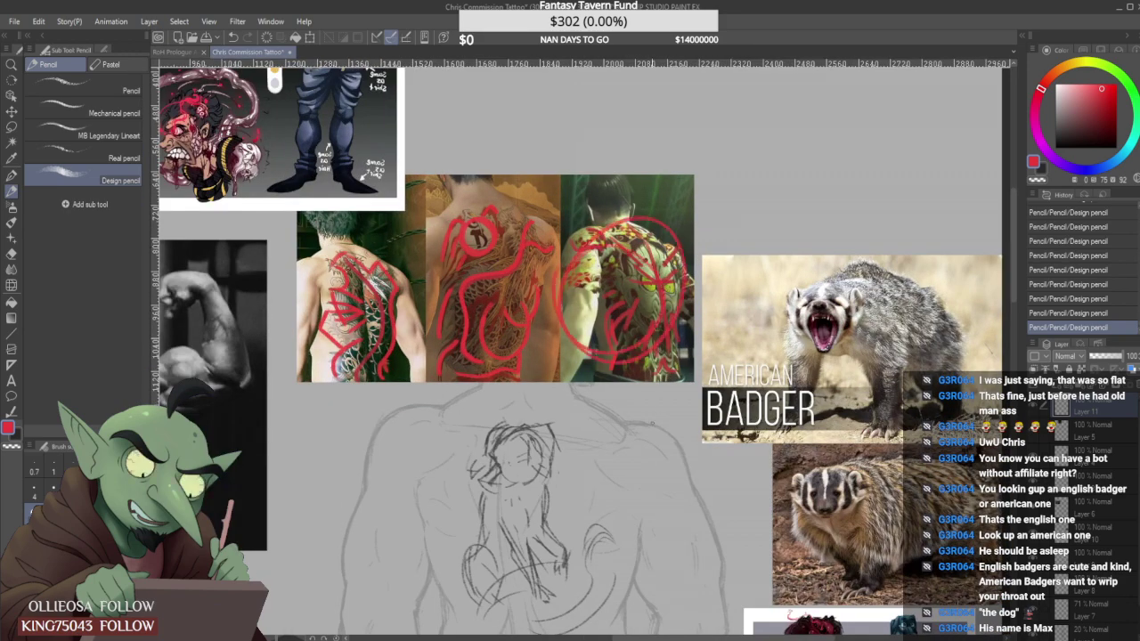
key(ctrl+z)
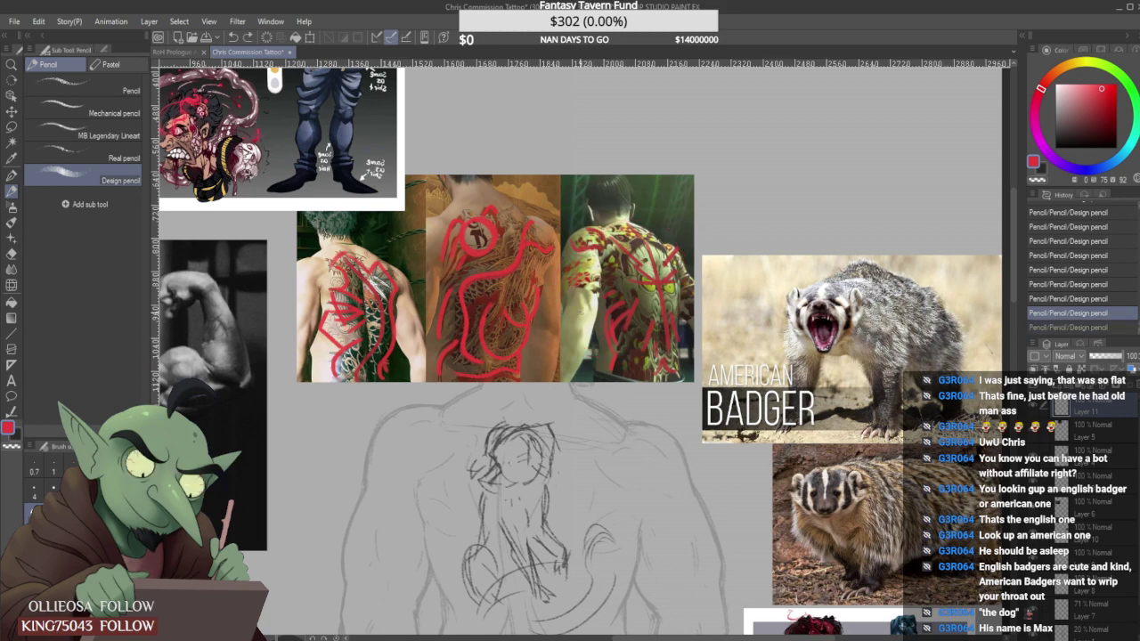
Switch to the Real pencil with a near-black colour and make the dachshund sketch's layer, Layer 7, active.
scroll(552, 458, down, 5)
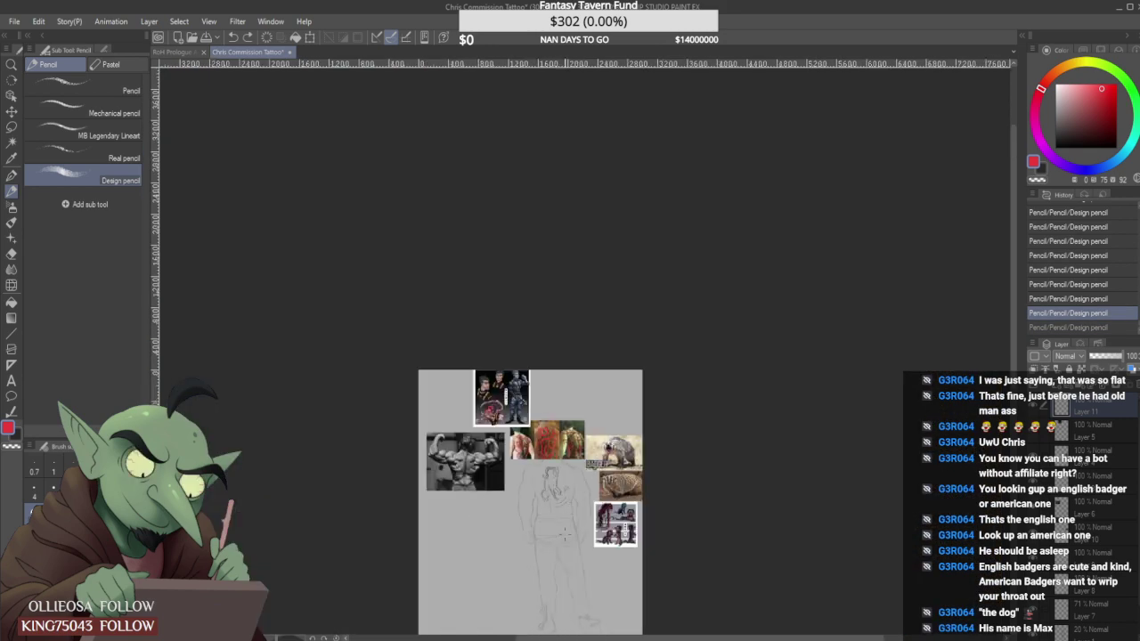
scroll(555, 446, up, 3)
scroll(554, 414, up, 2)
click(61, 159)
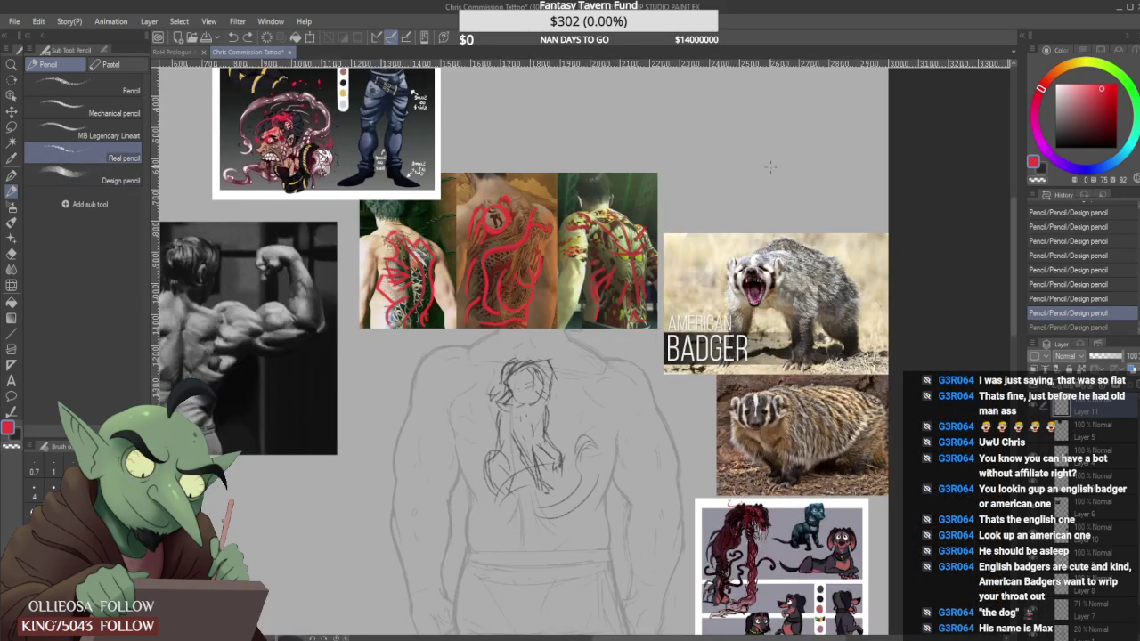
click(1065, 135)
click(1058, 142)
click(1100, 610)
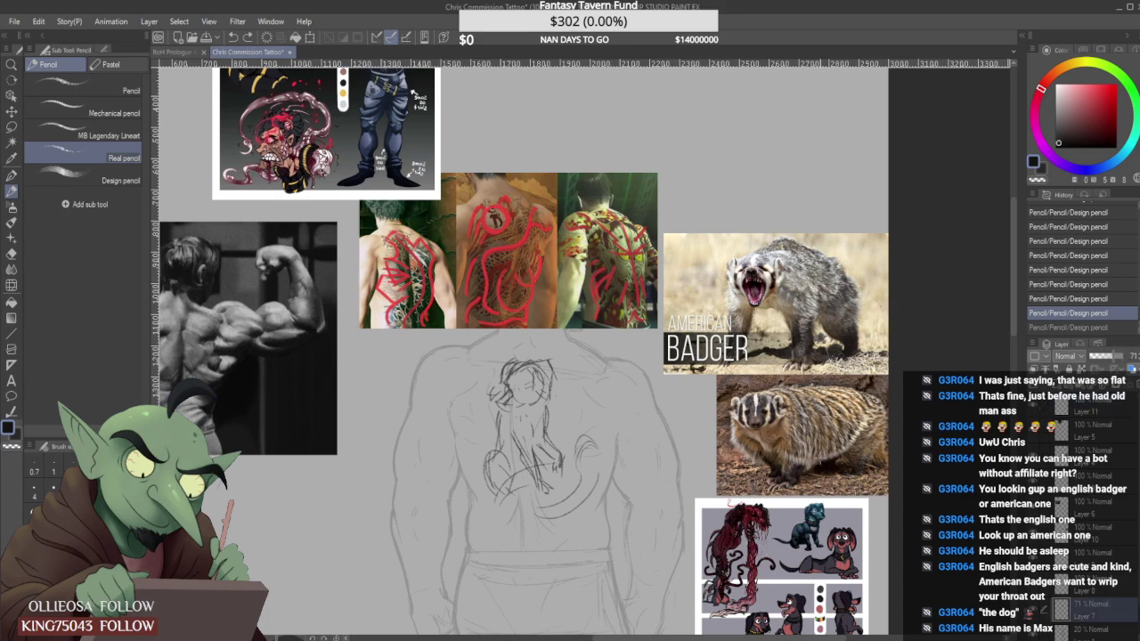
Erase the curled tail tip, lasso the rest of the dachshund sketch on the back, delete it and clear the selection.
scroll(531, 470, up, 1)
scroll(523, 438, down, 2)
scroll(516, 452, up, 2)
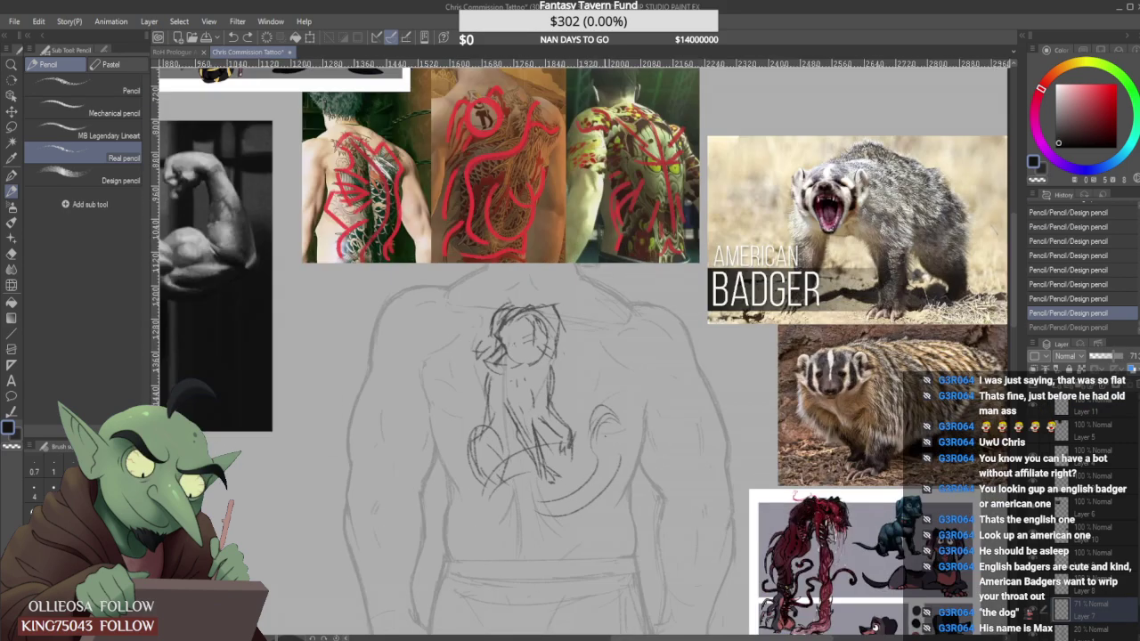
drag(600, 415, 598, 443)
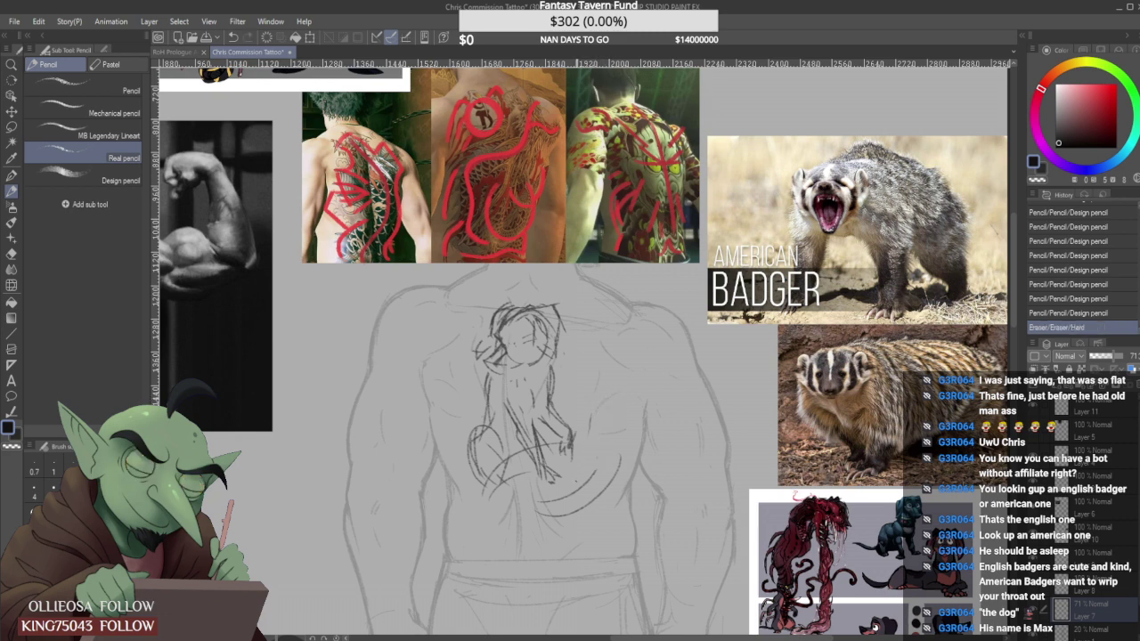
key(m)
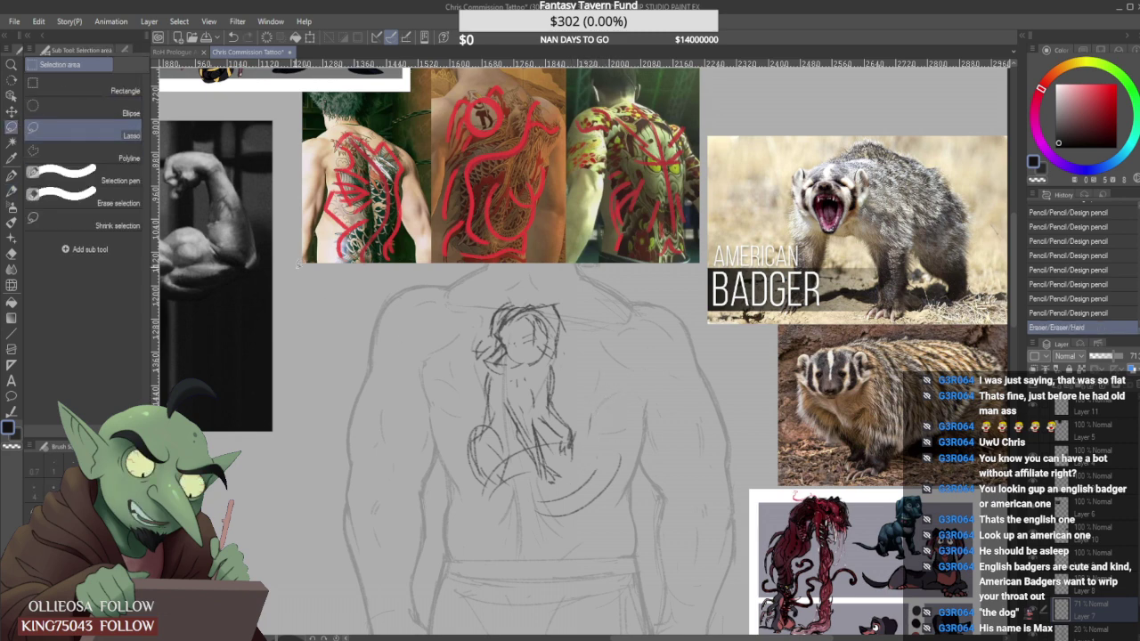
mouse_move(504, 260)
mouse_down()
mouse_move(438, 413)
mouse_move(397, 465)
mouse_up()
key(Delete)
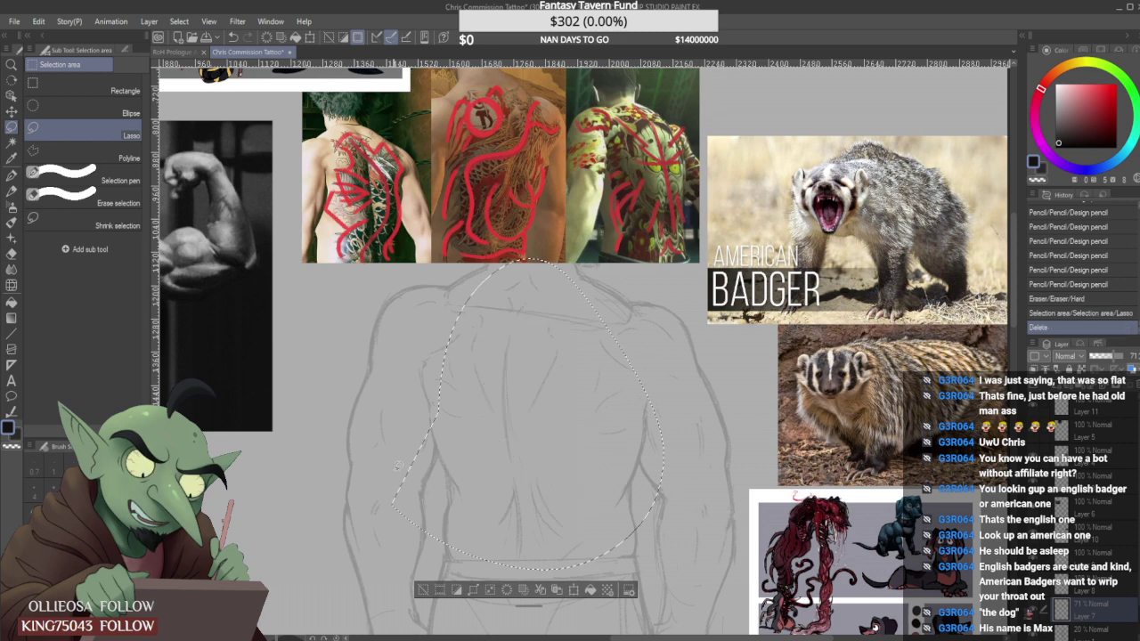
key(ctrl+d)
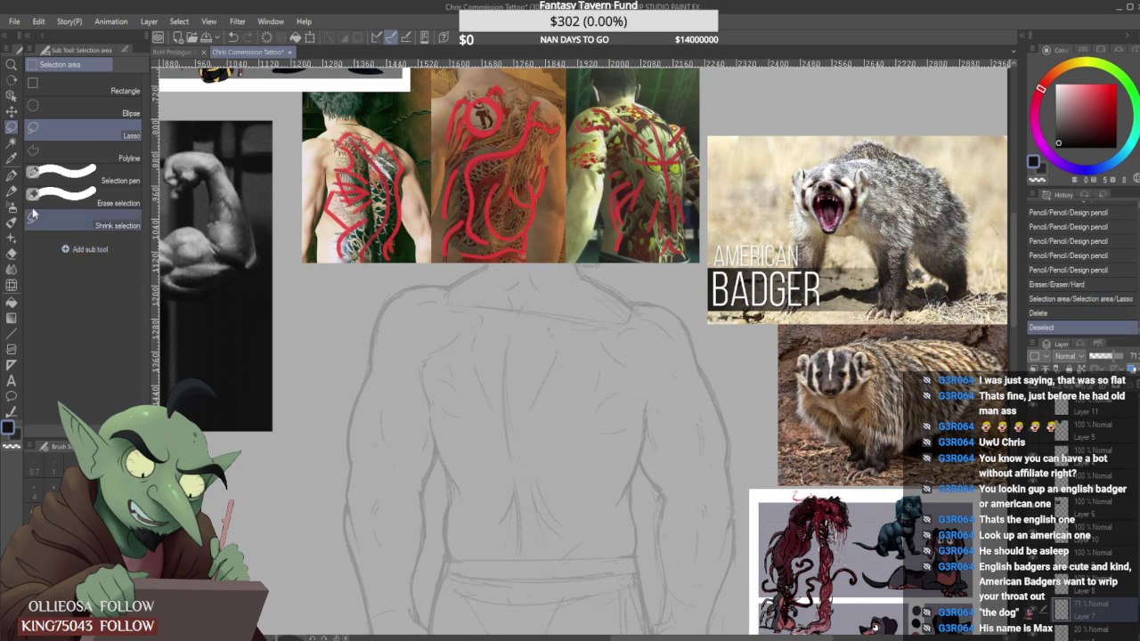
key(p)
drag(493, 407, 561, 379)
drag(464, 376, 520, 322)
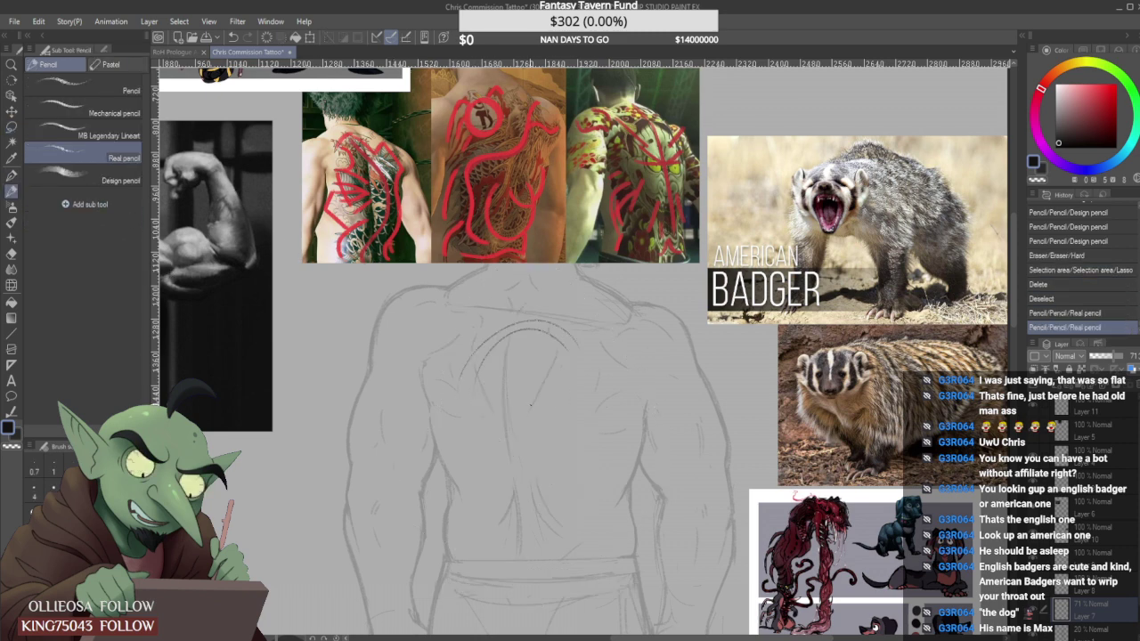
key(ctrl+z)
key(ctrl+z)
With the MB Legendary Lineart pencil on Layer 7, sketch a sweeping curve and a round head on the upper back.
click(114, 139)
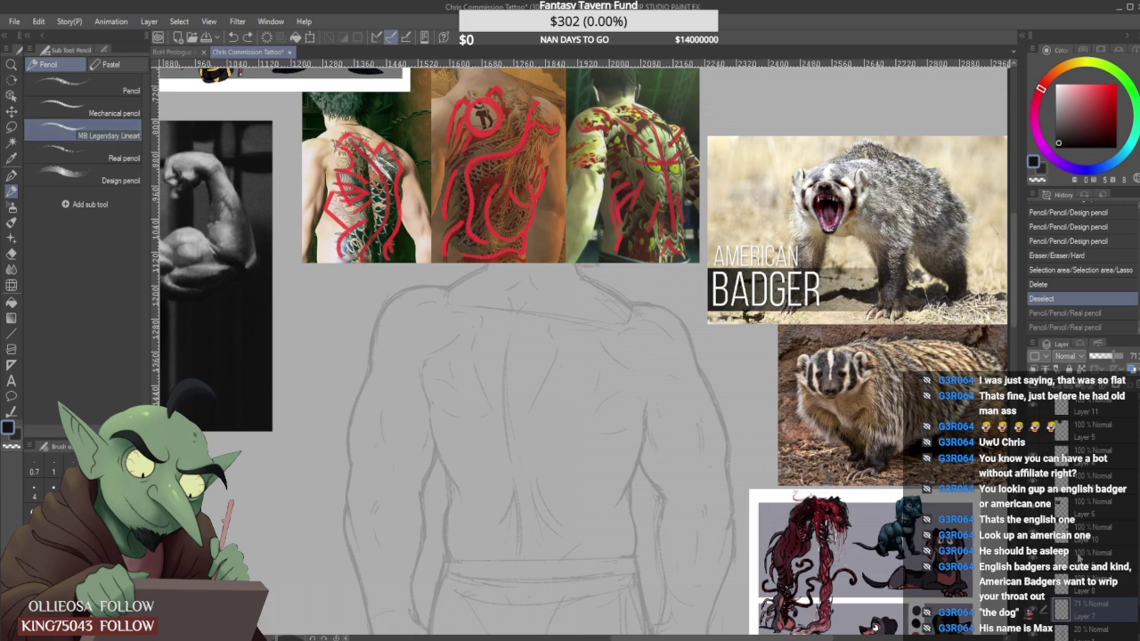
click(1111, 631)
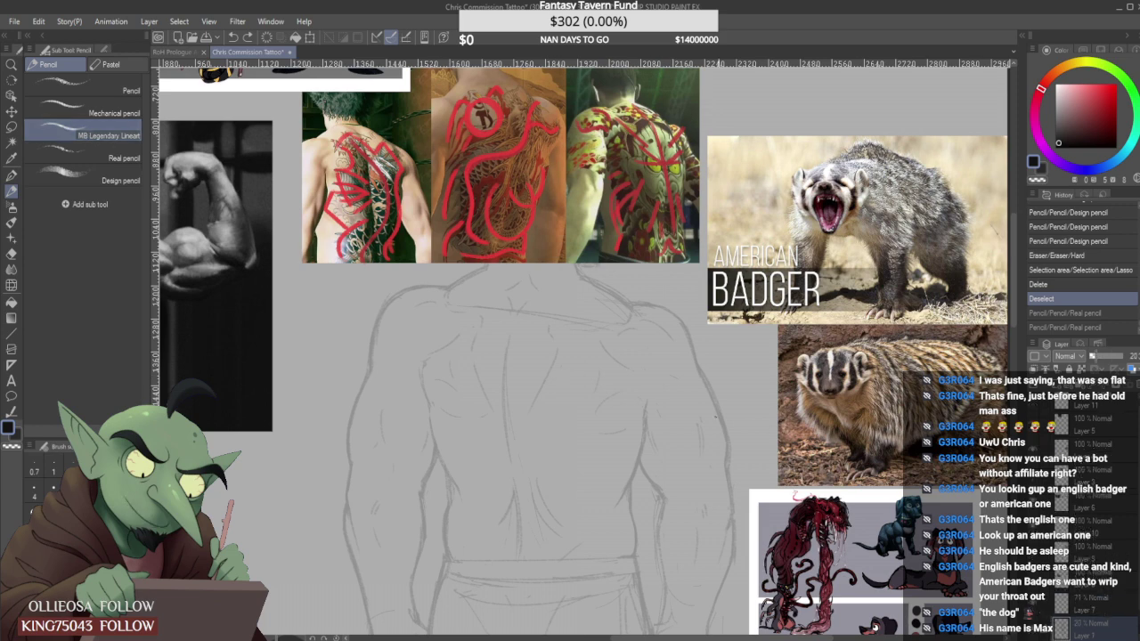
click(1097, 602)
drag(515, 407, 570, 384)
drag(463, 416, 532, 341)
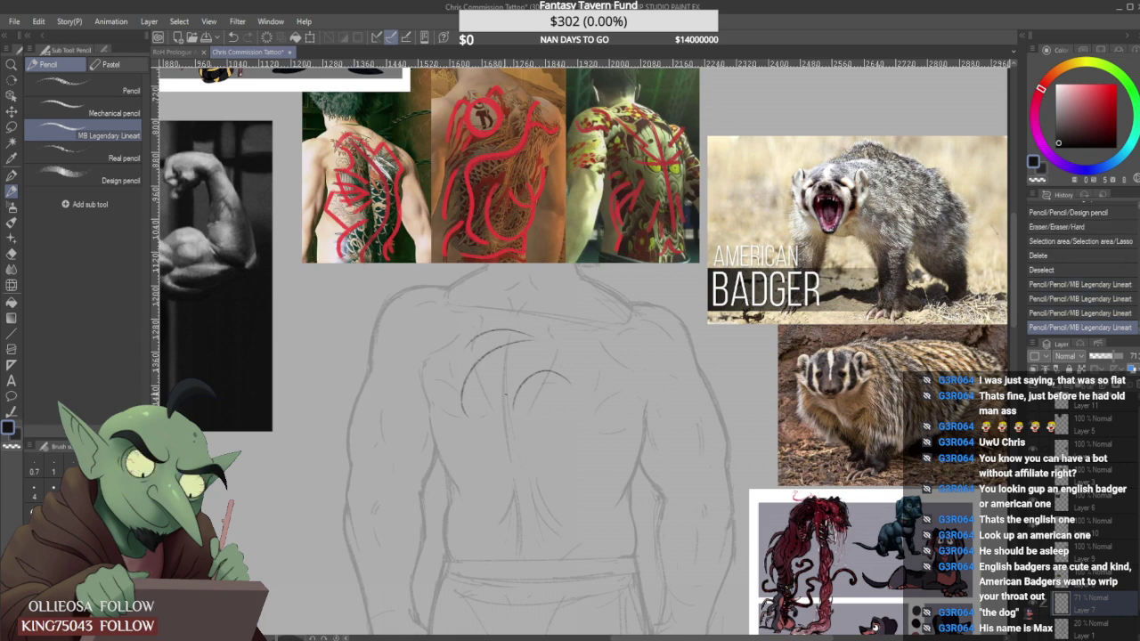
mouse_move(470, 420)
mouse_down()
mouse_move(532, 341)
mouse_move(518, 392)
mouse_up()
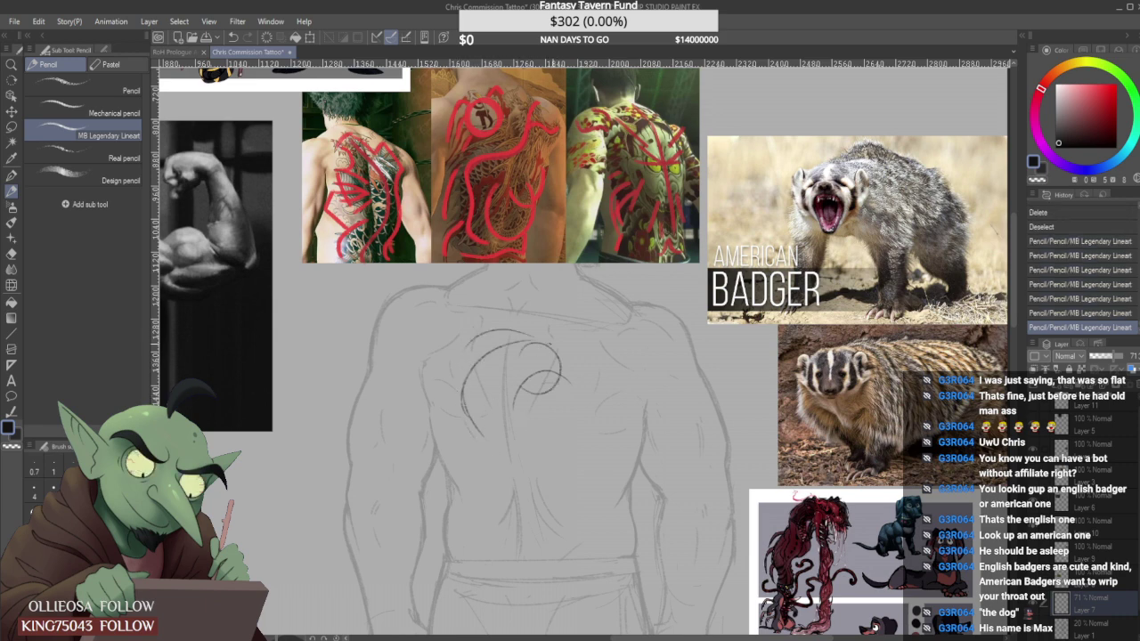
drag(531, 345, 516, 405)
mouse_move(545, 365)
mouse_down()
mouse_move(521, 389)
mouse_move(548, 348)
mouse_up()
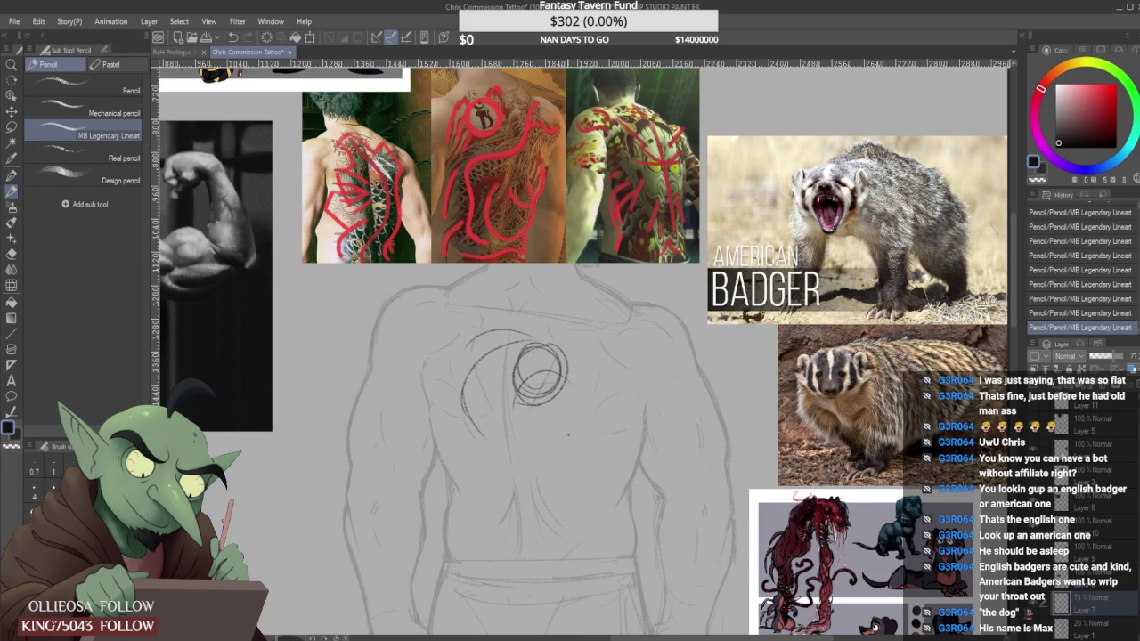
Extend and reinforce the sweeping curve down the figure's left side, and sketch short body strokes beneath the head circle.
drag(490, 369, 486, 458)
drag(471, 390, 488, 462)
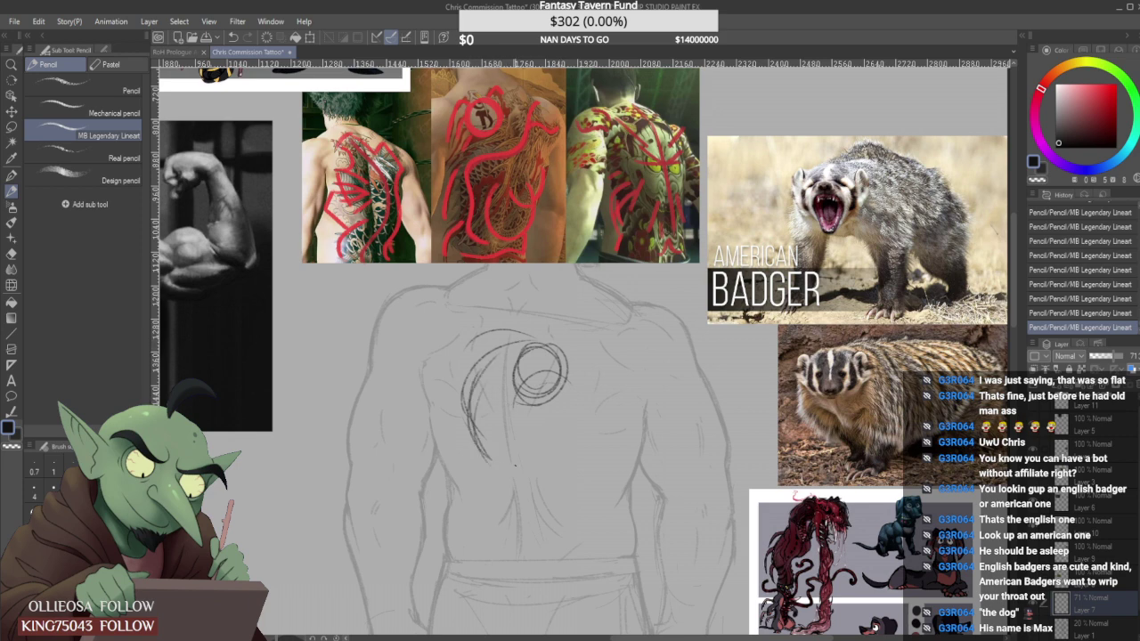
mouse_move(520, 400)
mouse_down()
mouse_move(545, 441)
mouse_move(545, 479)
mouse_up()
drag(535, 421, 554, 467)
drag(562, 403, 565, 429)
Rework the curve above the head, sketch strokes around the head's lower left and right side, and add an arched limb below.
mouse_move(543, 335)
mouse_down()
mouse_move(504, 337)
mouse_move(472, 399)
mouse_up()
mouse_move(508, 336)
mouse_down()
mouse_move(487, 365)
mouse_move(536, 342)
mouse_move(553, 351)
mouse_up()
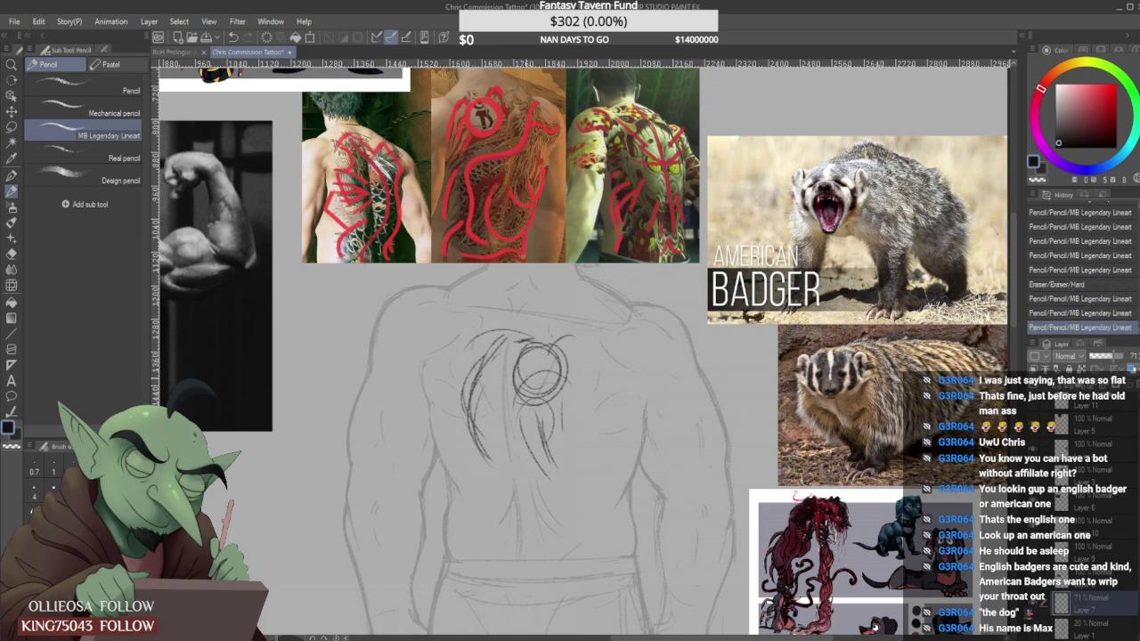
mouse_move(521, 387)
mouse_down()
mouse_move(505, 406)
mouse_move(527, 406)
mouse_up()
mouse_move(572, 336)
mouse_down()
mouse_move(597, 383)
mouse_move(586, 391)
mouse_up()
mouse_move(488, 438)
mouse_down()
mouse_move(520, 438)
mouse_move(465, 457)
mouse_up()
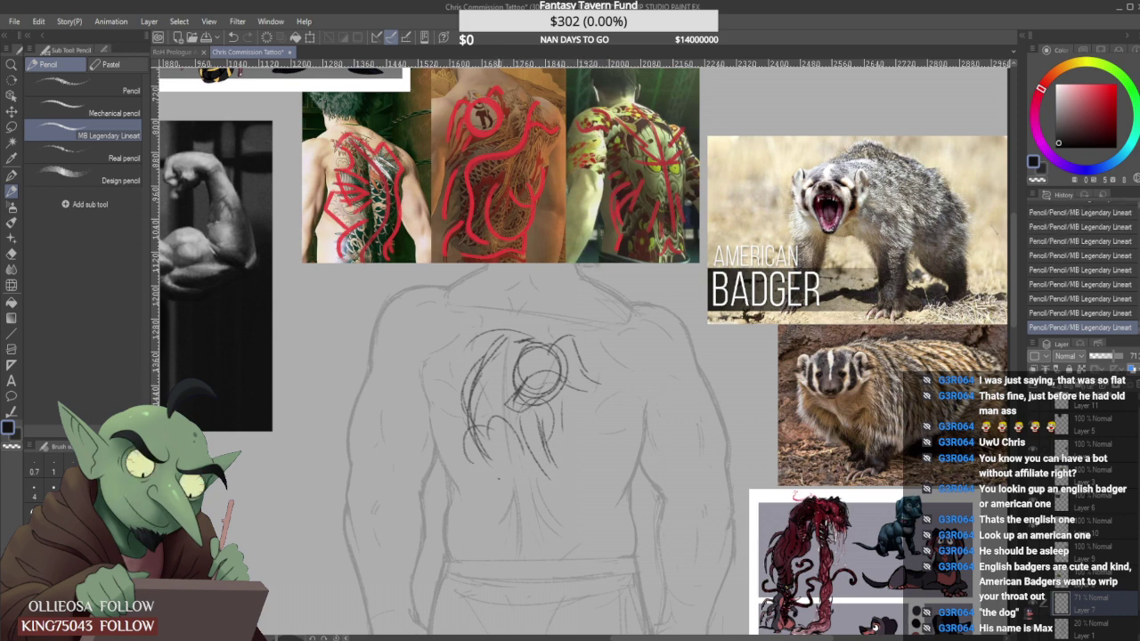
Sketch layered curved strokes left of the body, clean up their upper end, and darken the arc over the head circle.
mouse_move(454, 365)
mouse_down()
mouse_move(438, 419)
mouse_move(474, 336)
mouse_move(504, 330)
mouse_up()
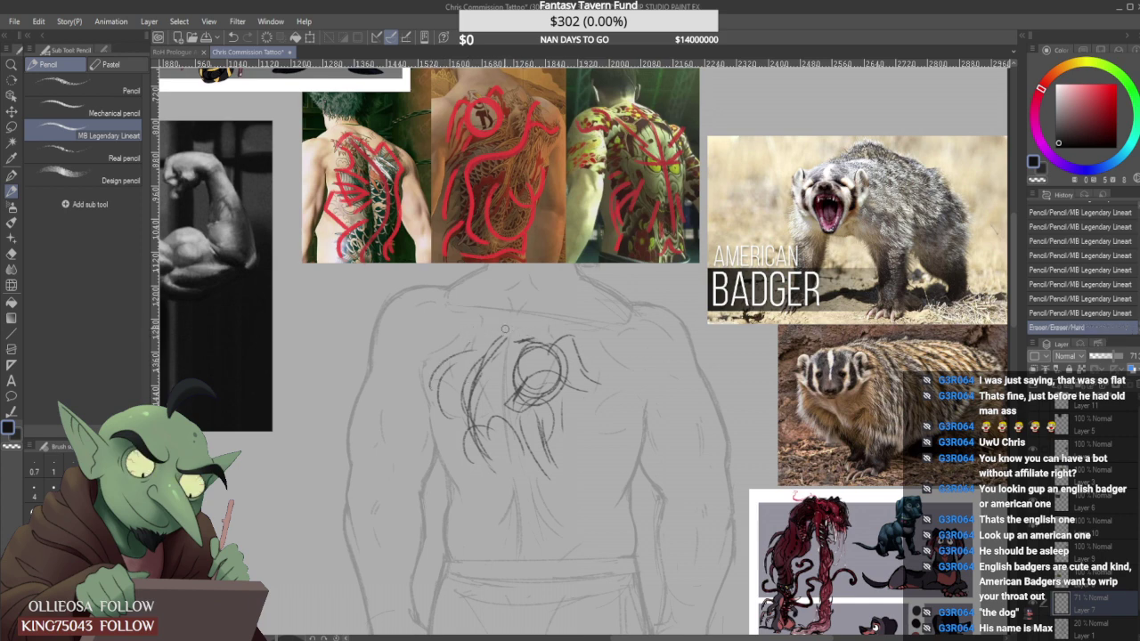
drag(458, 369, 430, 424)
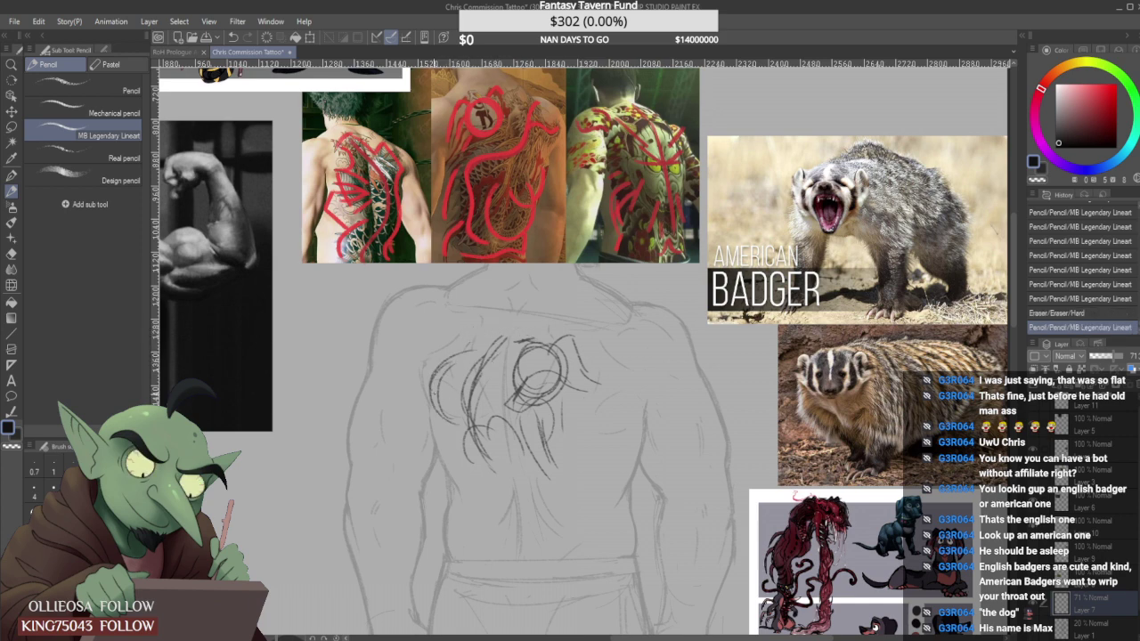
drag(456, 352, 441, 416)
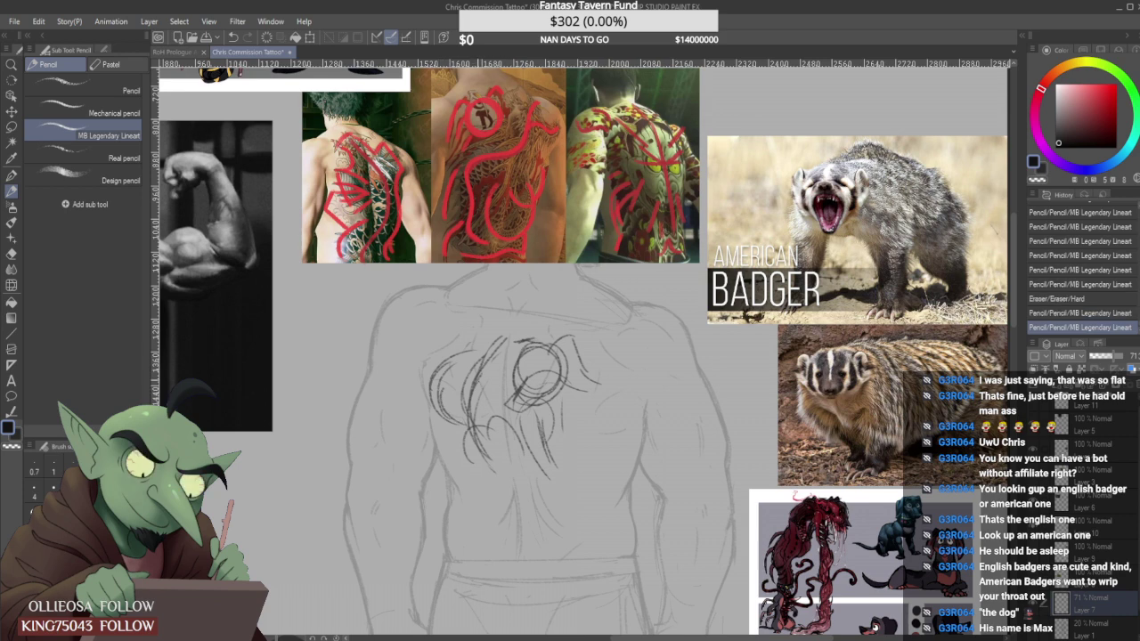
mouse_move(508, 338)
mouse_down()
mouse_move(475, 383)
mouse_move(550, 346)
mouse_move(511, 353)
mouse_move(503, 378)
mouse_move(545, 342)
mouse_move(515, 368)
mouse_up()
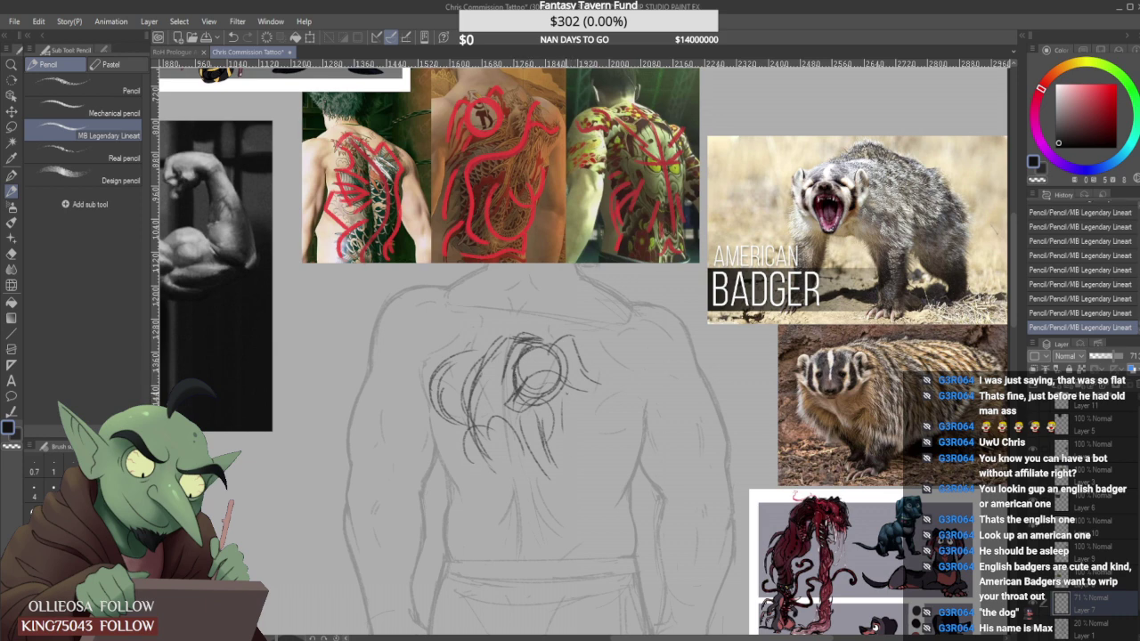
Sketch sweeping upturned curves on the lower right of the back and a short curved base line on the lower left.
mouse_move(564, 430)
mouse_down()
mouse_move(591, 420)
mouse_move(595, 445)
mouse_move(570, 500)
mouse_up()
drag(623, 426, 547, 516)
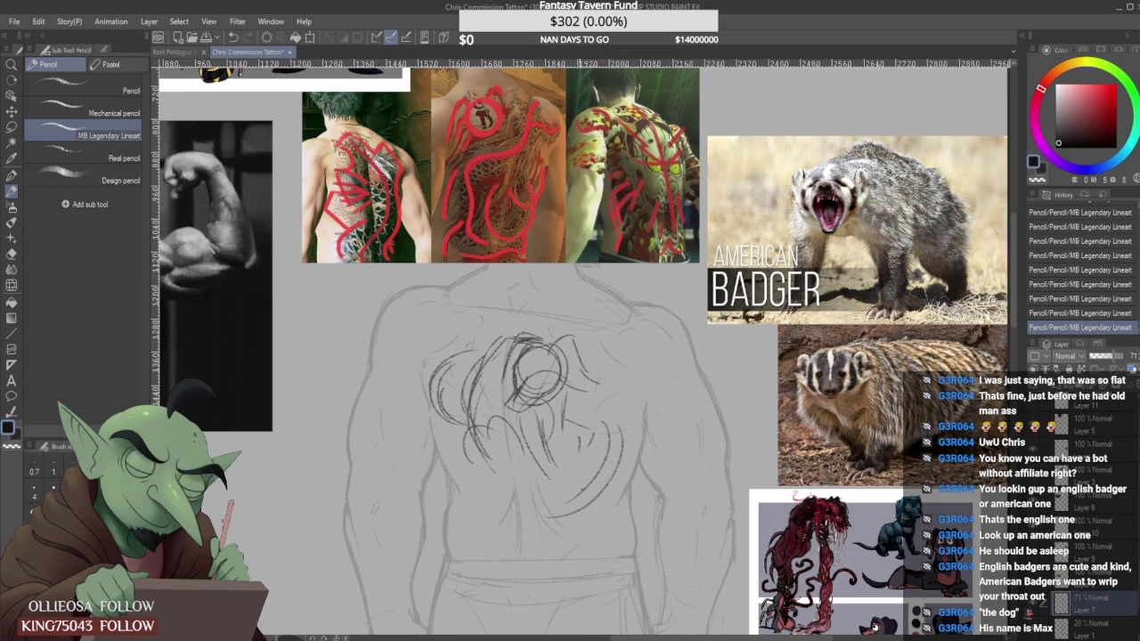
mouse_move(507, 477)
mouse_down()
mouse_move(481, 511)
mouse_move(512, 487)
mouse_up()
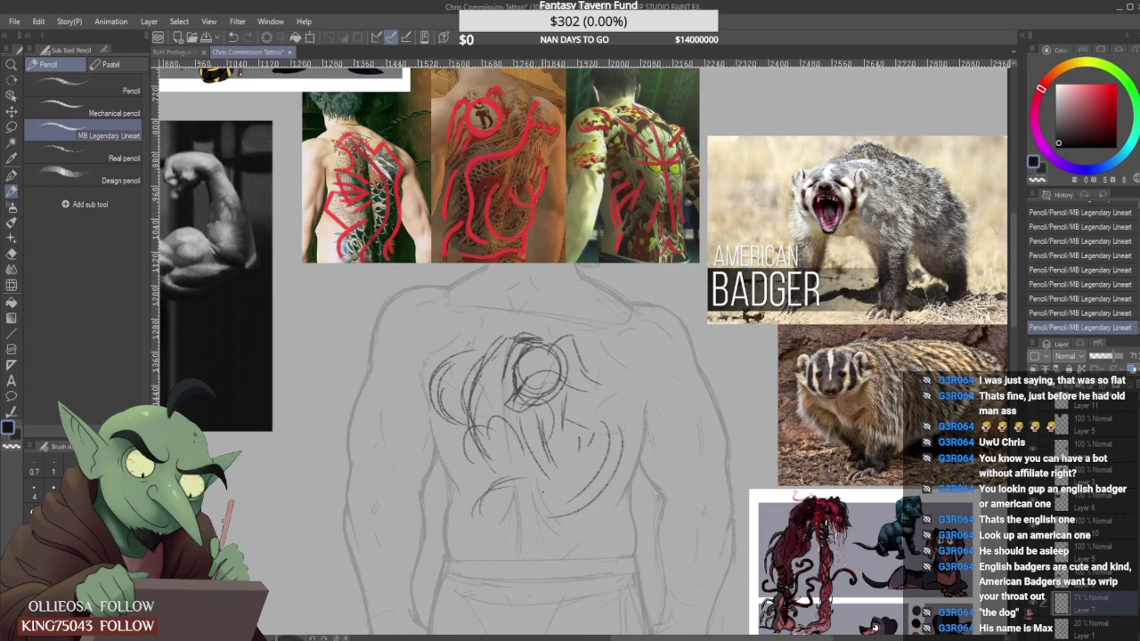
drag(627, 415, 584, 510)
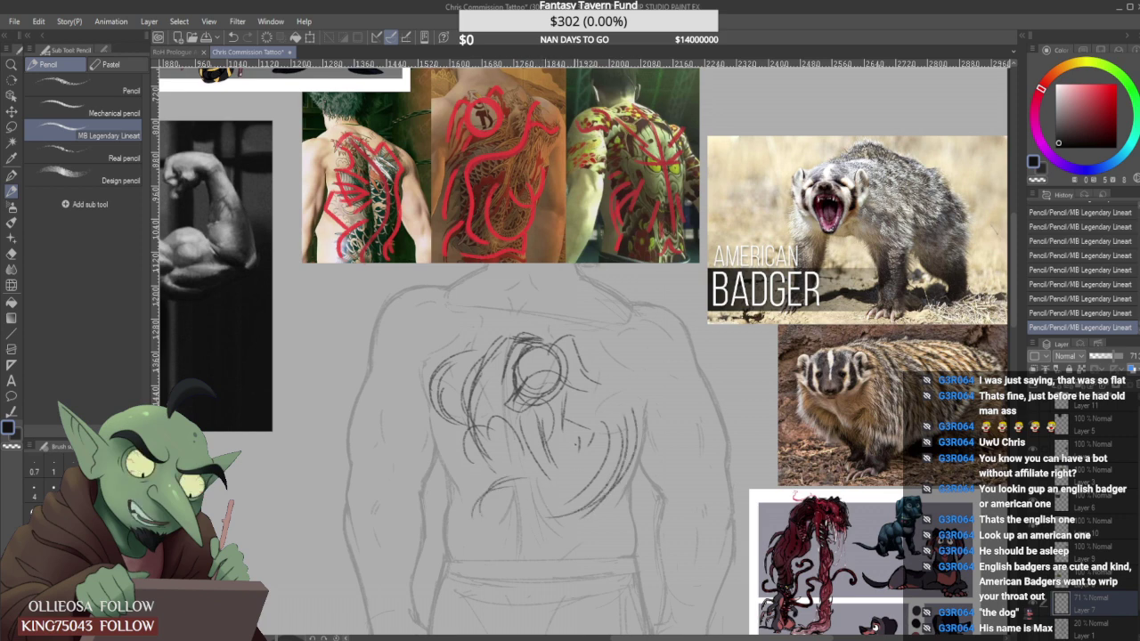
Refine the arched limb on the left with darker strokes, and rework the leg strokes beneath the head.
mouse_move(478, 442)
mouse_down()
mouse_move(523, 455)
mouse_move(518, 438)
mouse_move(470, 464)
mouse_up()
mouse_move(484, 419)
mouse_down()
mouse_move(472, 464)
mouse_move(496, 418)
mouse_up()
drag(489, 417, 505, 428)
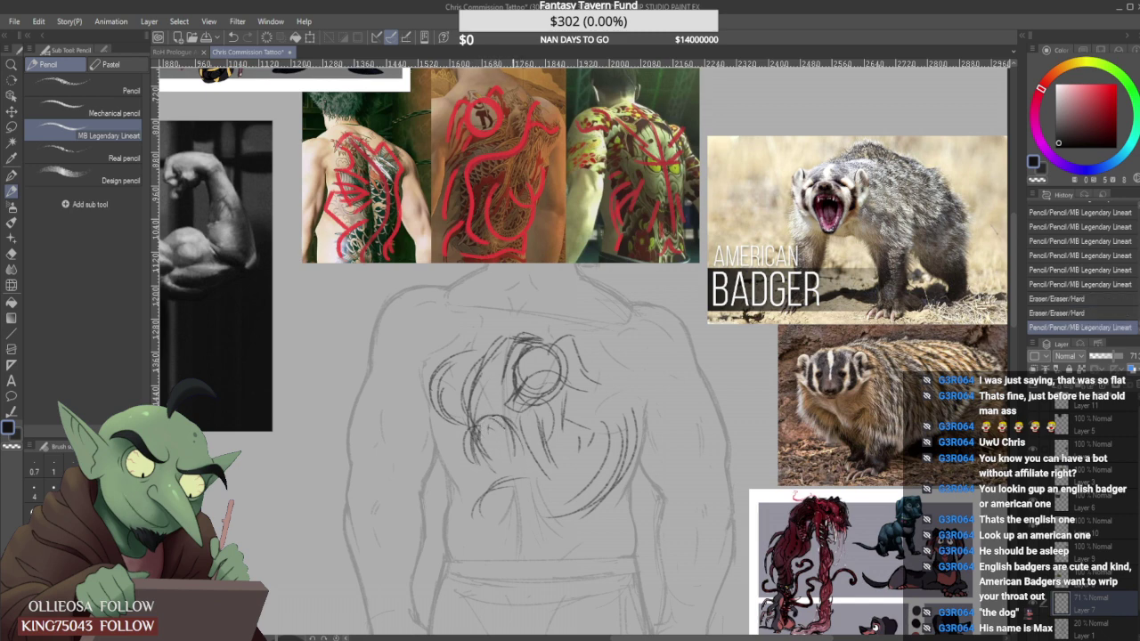
drag(563, 397, 572, 424)
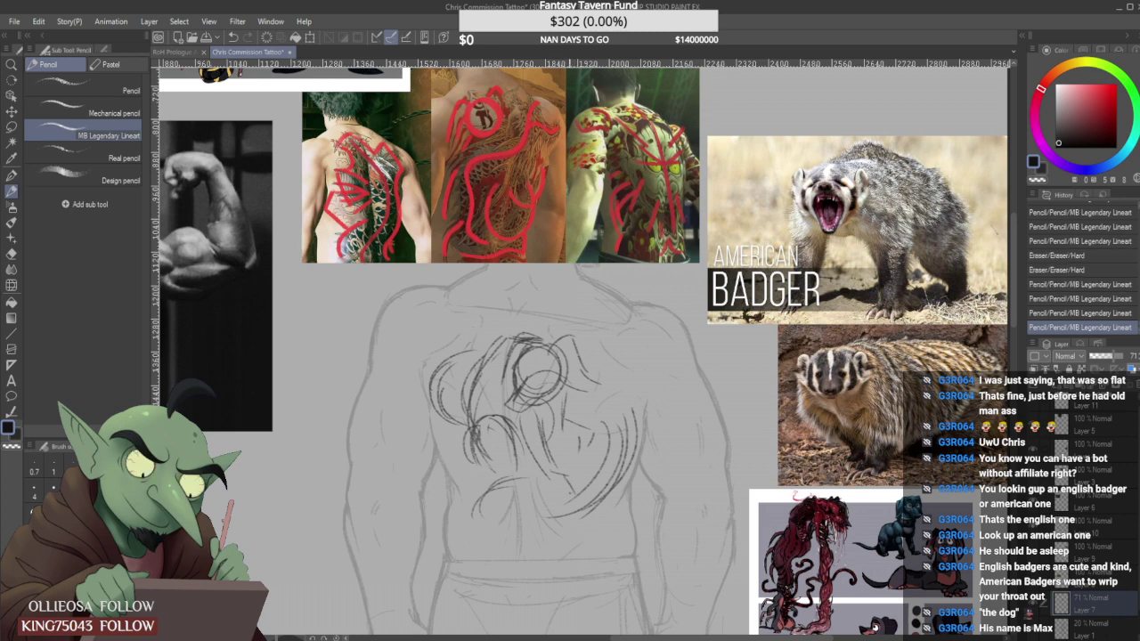
mouse_move(558, 469)
mouse_down()
mouse_move(545, 467)
mouse_move(561, 469)
mouse_move(555, 481)
mouse_up()
mouse_move(545, 465)
mouse_down()
mouse_move(571, 498)
mouse_move(579, 487)
mouse_up()
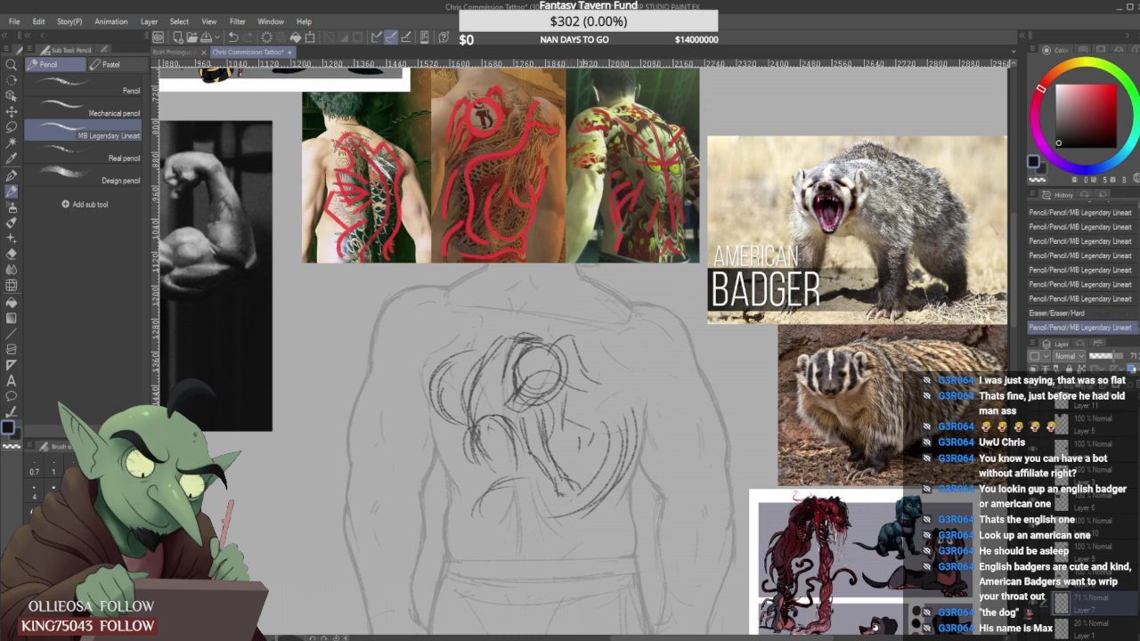
Add an angular stroke right of the legs and sketch a rounded form with layered curved strokes on the lower left of the back.
mouse_move(564, 420)
mouse_down()
mouse_move(559, 436)
mouse_move(580, 439)
mouse_up()
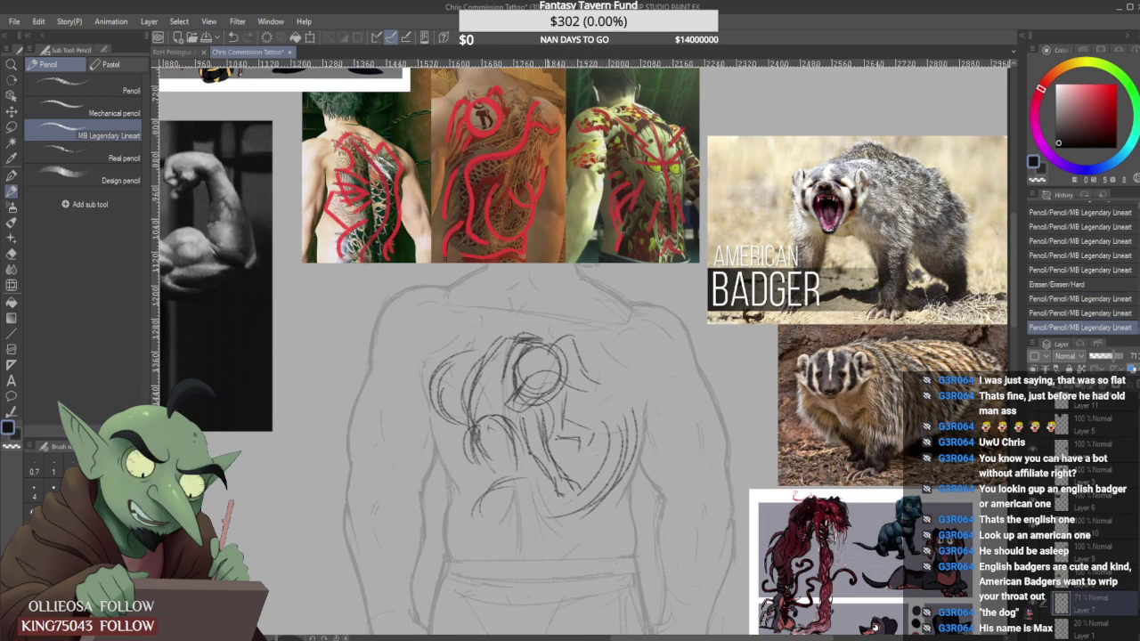
drag(491, 496, 469, 527)
mouse_move(490, 495)
mouse_down()
mouse_move(472, 524)
mouse_move(486, 529)
mouse_up()
drag(510, 488, 510, 522)
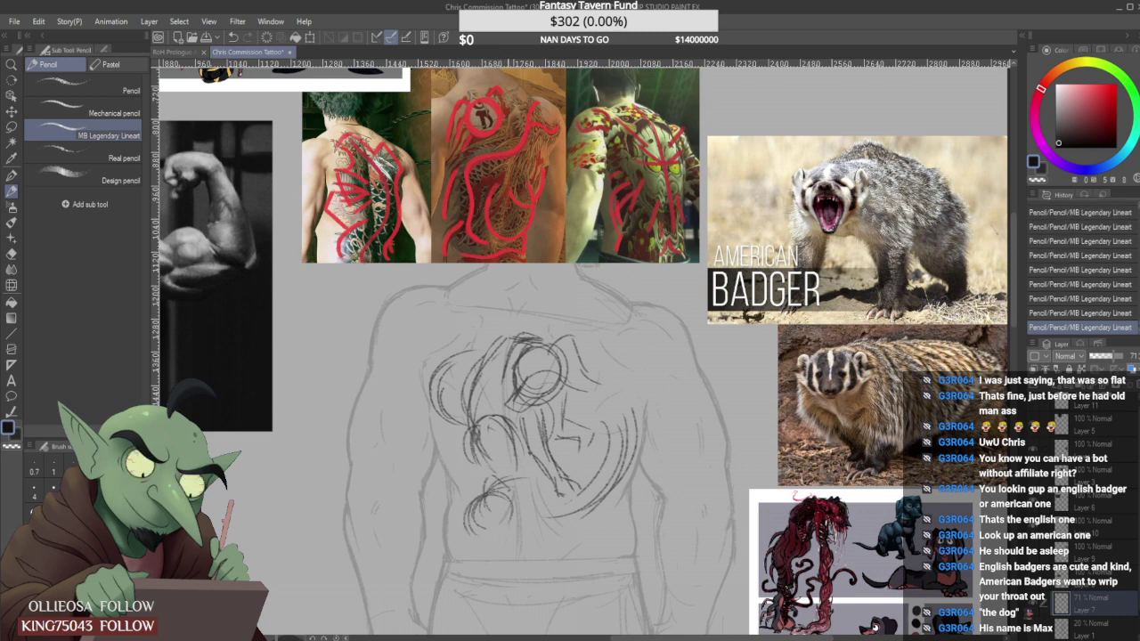
mouse_move(464, 516)
mouse_down()
mouse_move(457, 545)
mouse_move(511, 548)
mouse_move(465, 542)
mouse_up()
mouse_move(481, 531)
mouse_down()
mouse_move(478, 541)
mouse_move(501, 542)
mouse_up()
drag(487, 496, 465, 520)
mouse_move(480, 497)
mouse_down()
mouse_move(461, 533)
mouse_move(481, 516)
mouse_move(523, 538)
mouse_up()
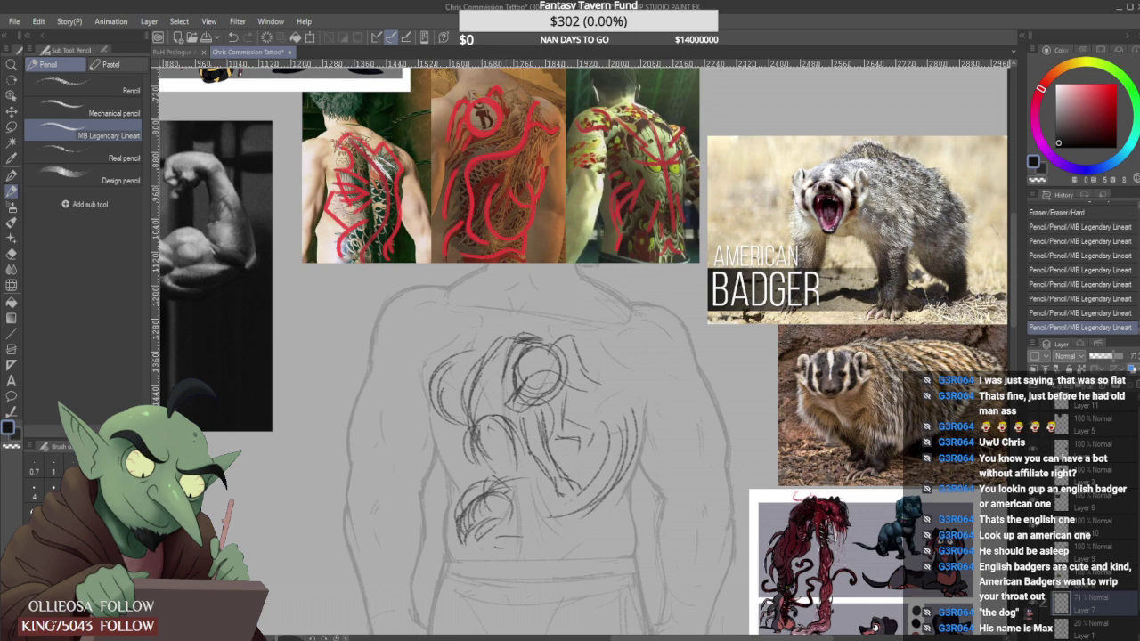
Rework the sweeping curve on the lower right of the back, close the arched limb, and add short strokes beside the angular marks.
mouse_move(550, 500)
mouse_down()
mouse_move(541, 540)
mouse_move(512, 542)
mouse_up()
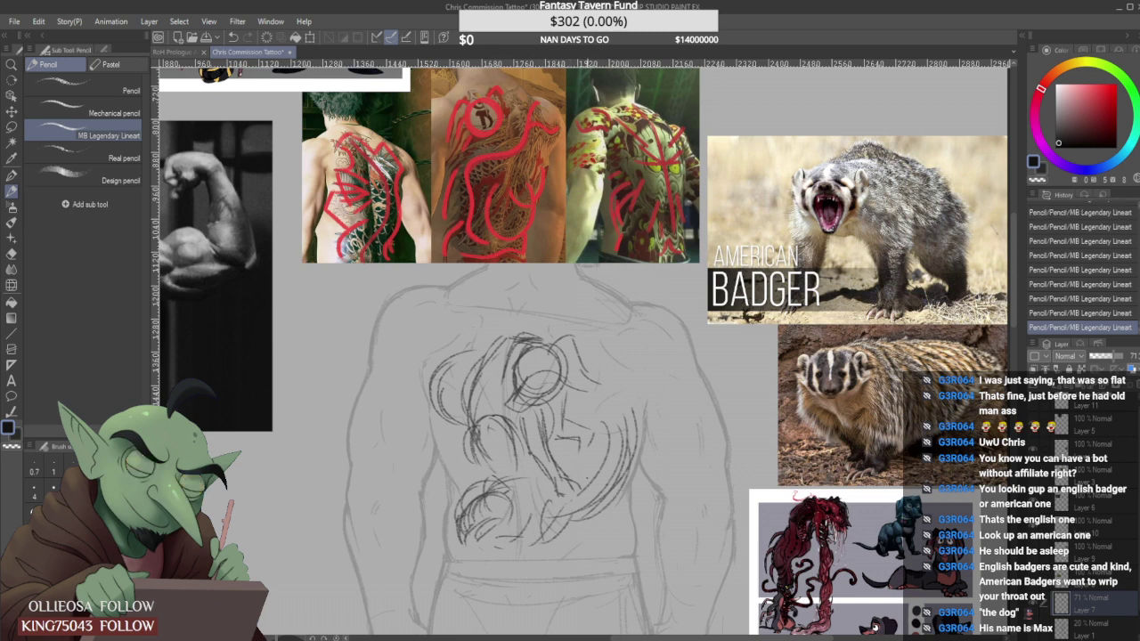
mouse_move(635, 415)
mouse_down()
mouse_move(641, 445)
mouse_move(626, 481)
mouse_move(608, 461)
mouse_up()
drag(622, 501, 570, 526)
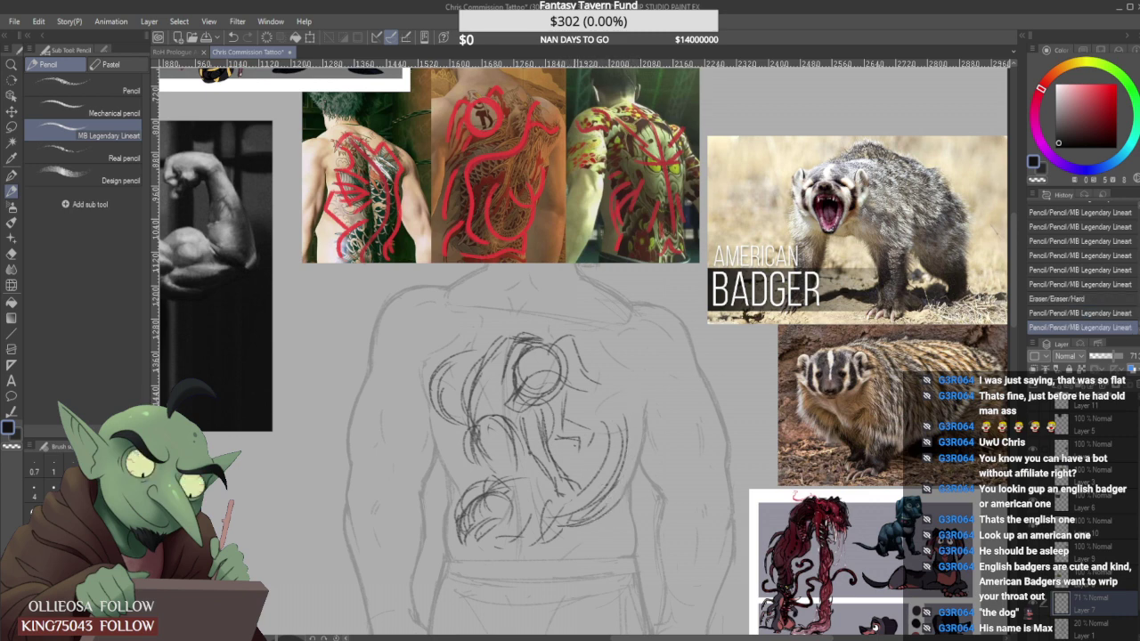
mouse_move(506, 420)
mouse_down()
mouse_move(519, 467)
mouse_move(591, 431)
mouse_move(577, 424)
mouse_move(595, 412)
mouse_up()
drag(572, 402, 581, 423)
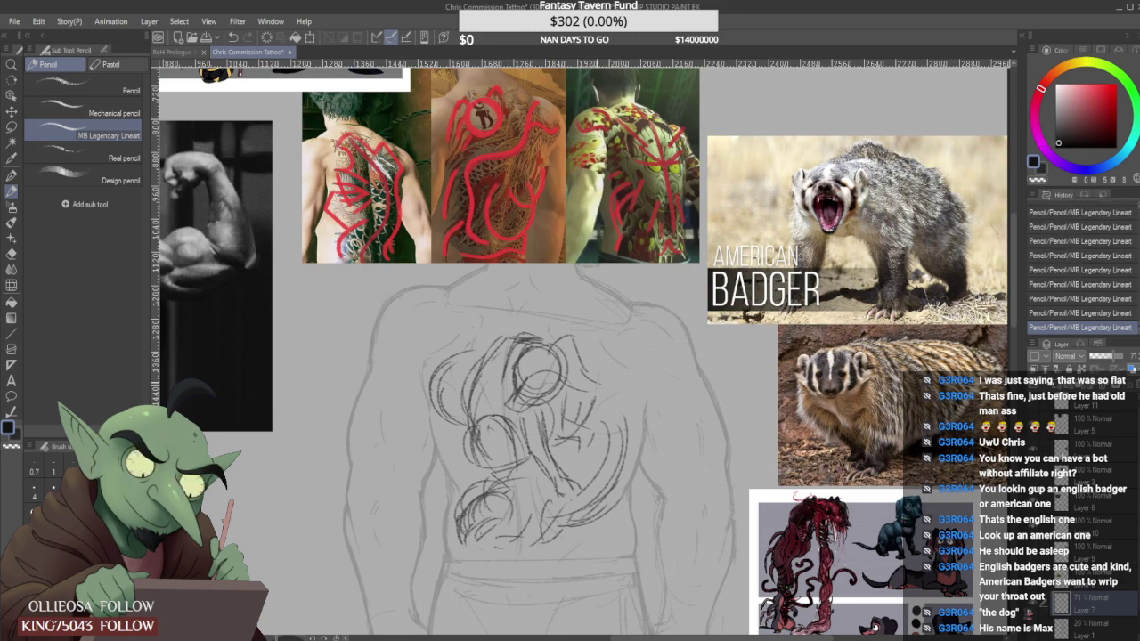
scroll(610, 375, down, 2)
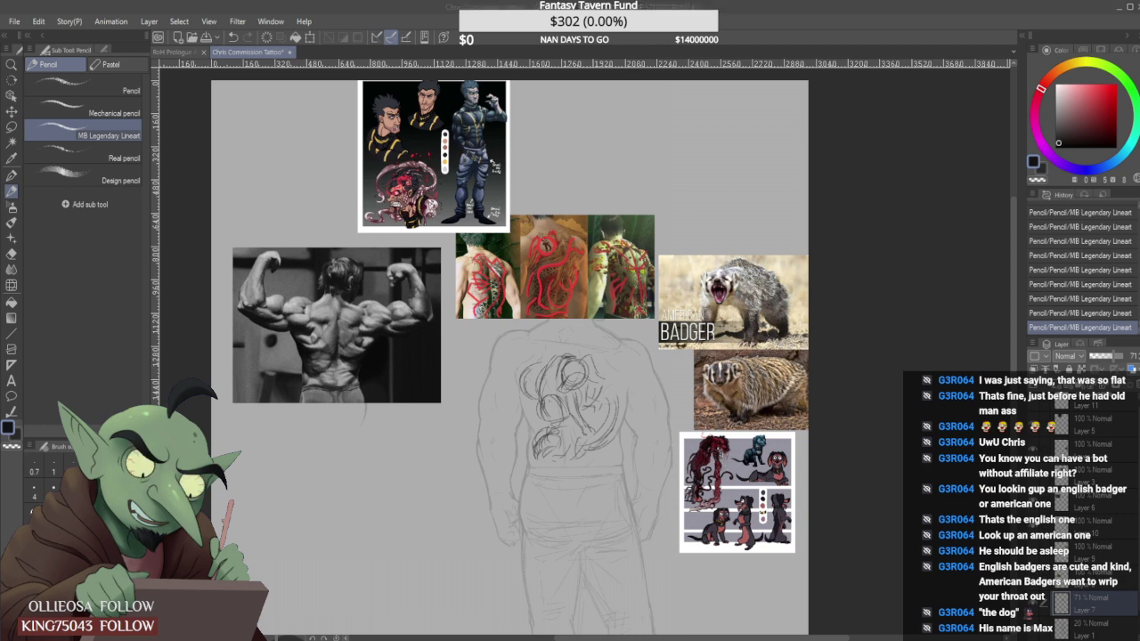
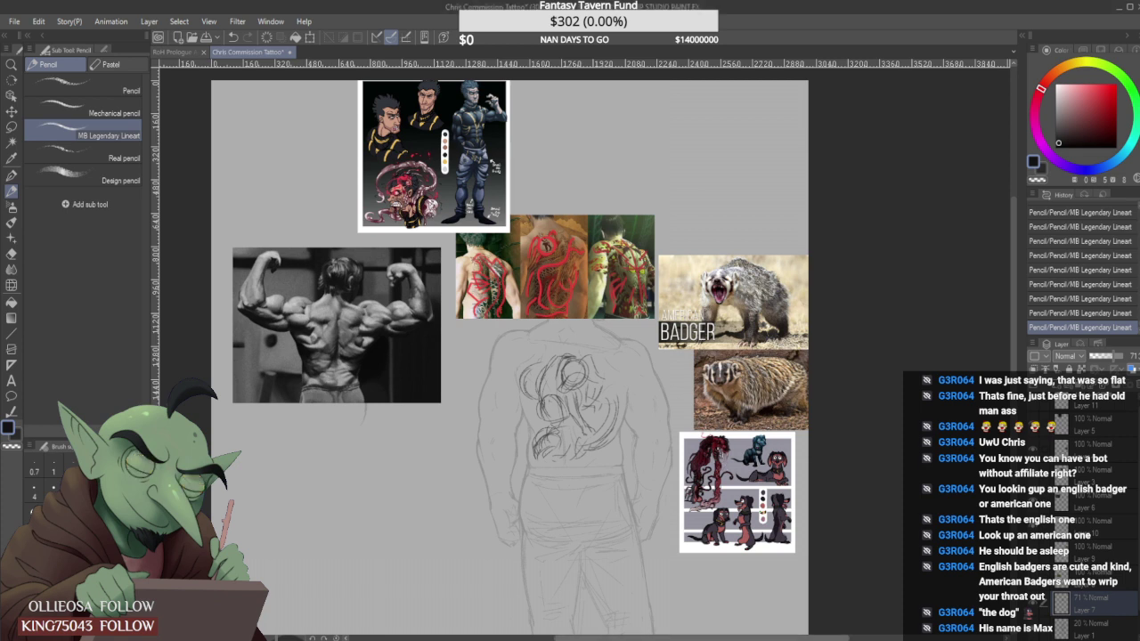
Paste the walking badger photo, scale it down, and place it beneath the bodybuilder reference.
key(ctrl+v)
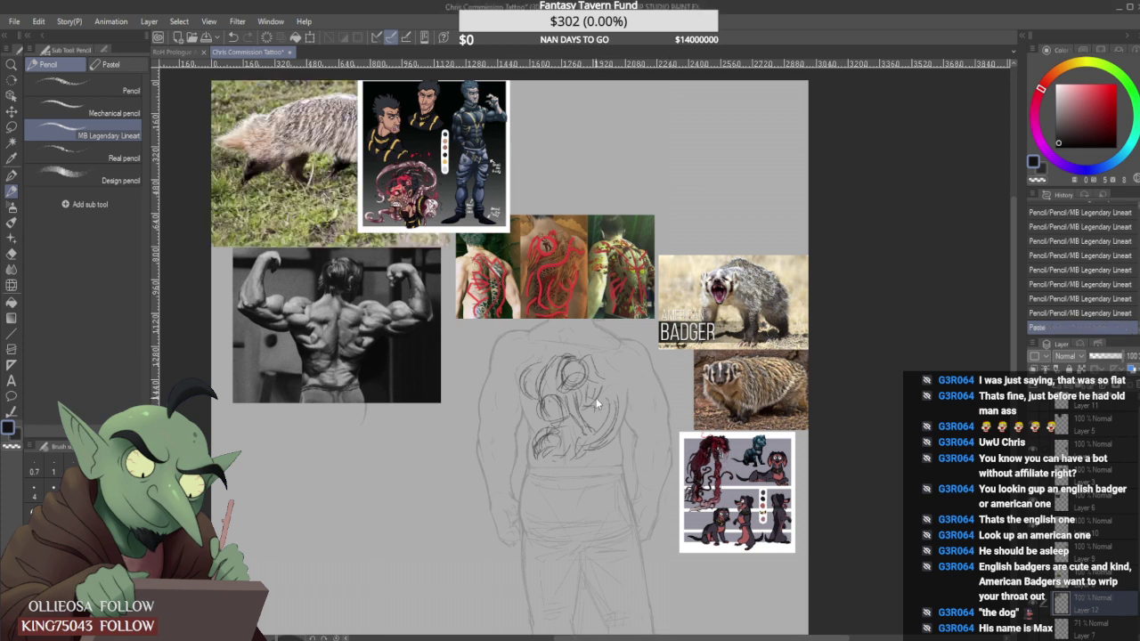
key(ctrl+t)
drag(212, 247, 334, 161)
drag(344, 118, 361, 453)
key(Return)
scroll(434, 430, up, 4)
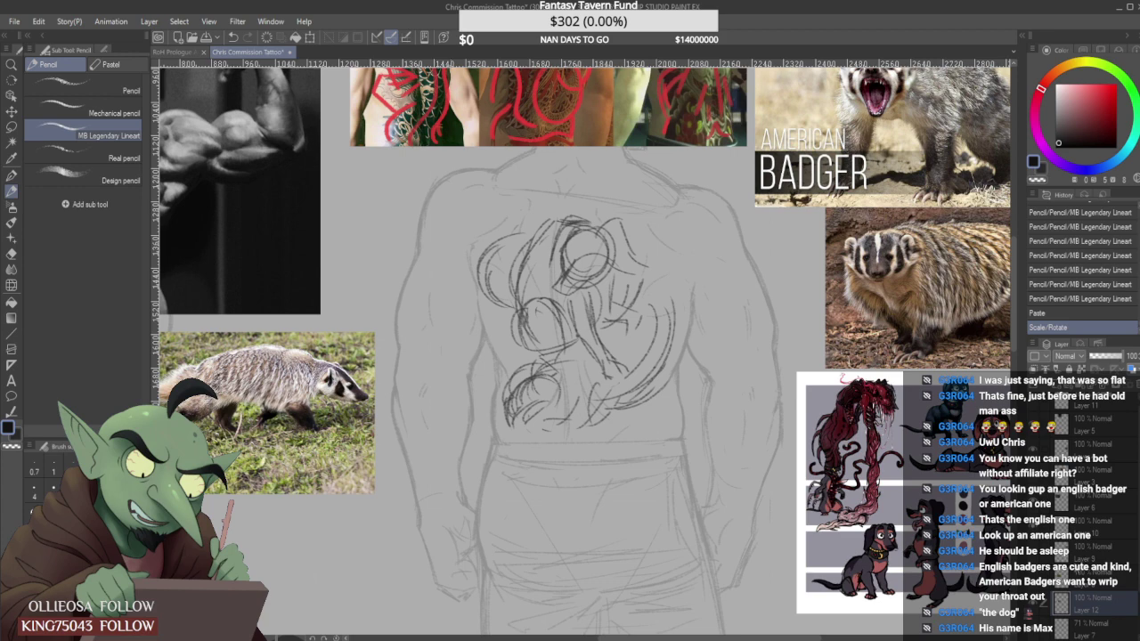
Duplicate the tattoo sketch layer, Layer 7, hide the copy as a backup, and make the original layer active.
click(1115, 584)
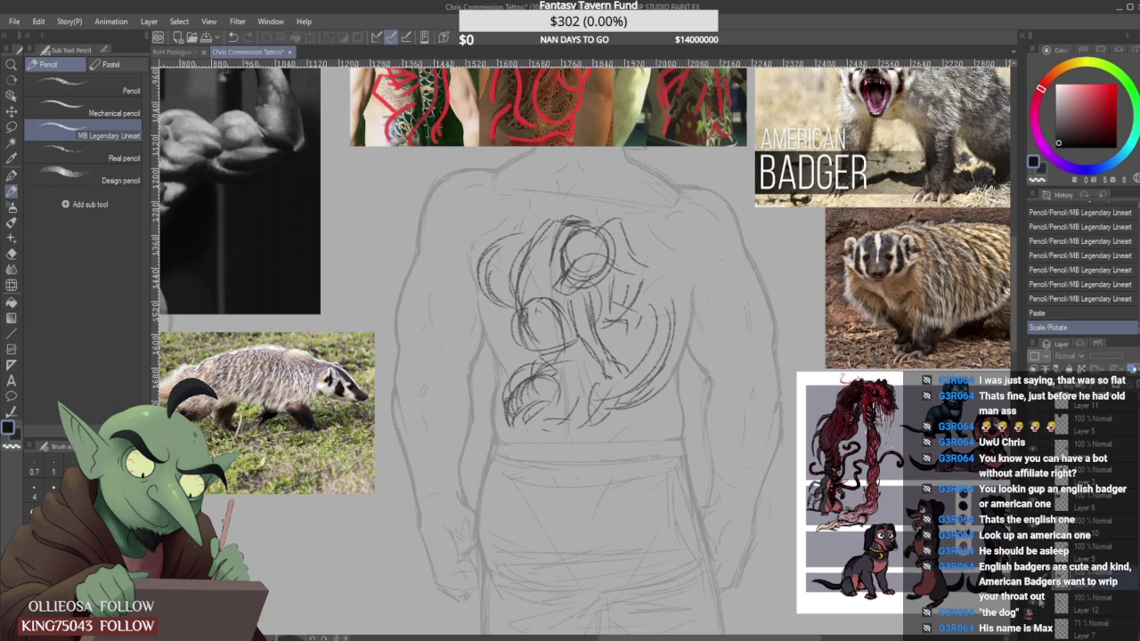
click(1034, 603)
click(1034, 603)
click(1034, 624)
click(1034, 624)
click(1106, 624)
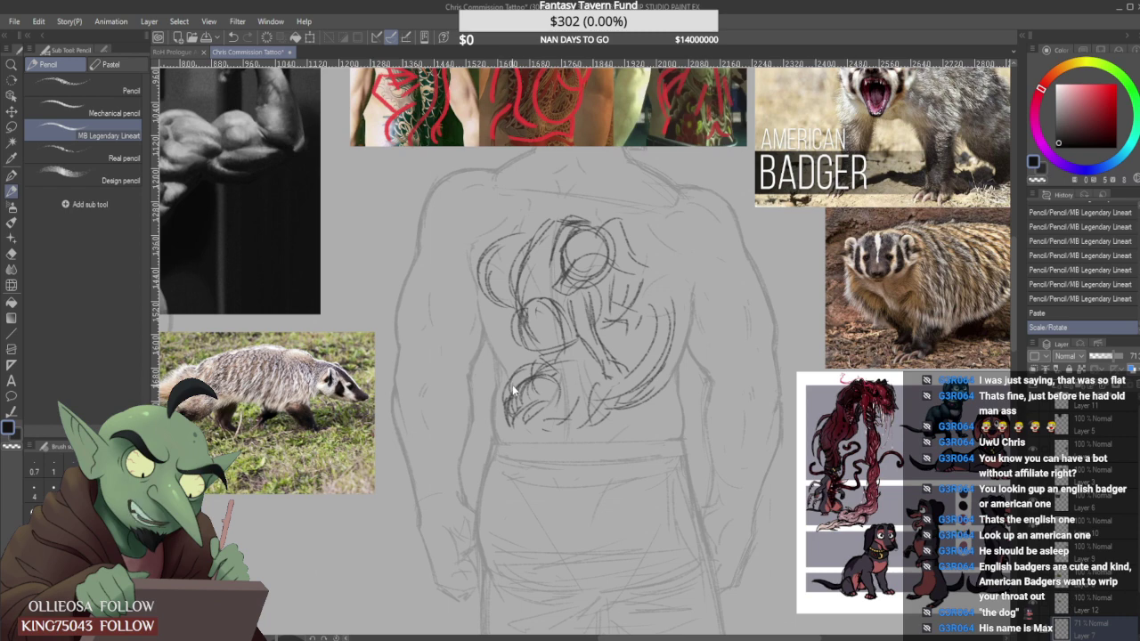
key(ctrl+v)
click(1034, 628)
scroll(1130, 577, down, 1)
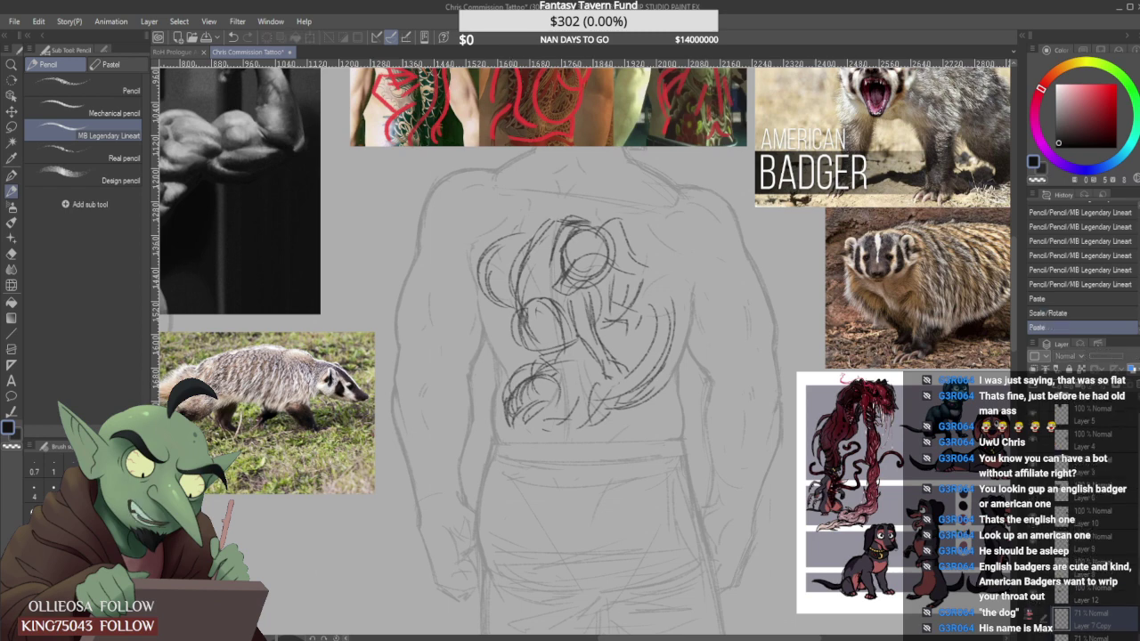
click(1109, 615)
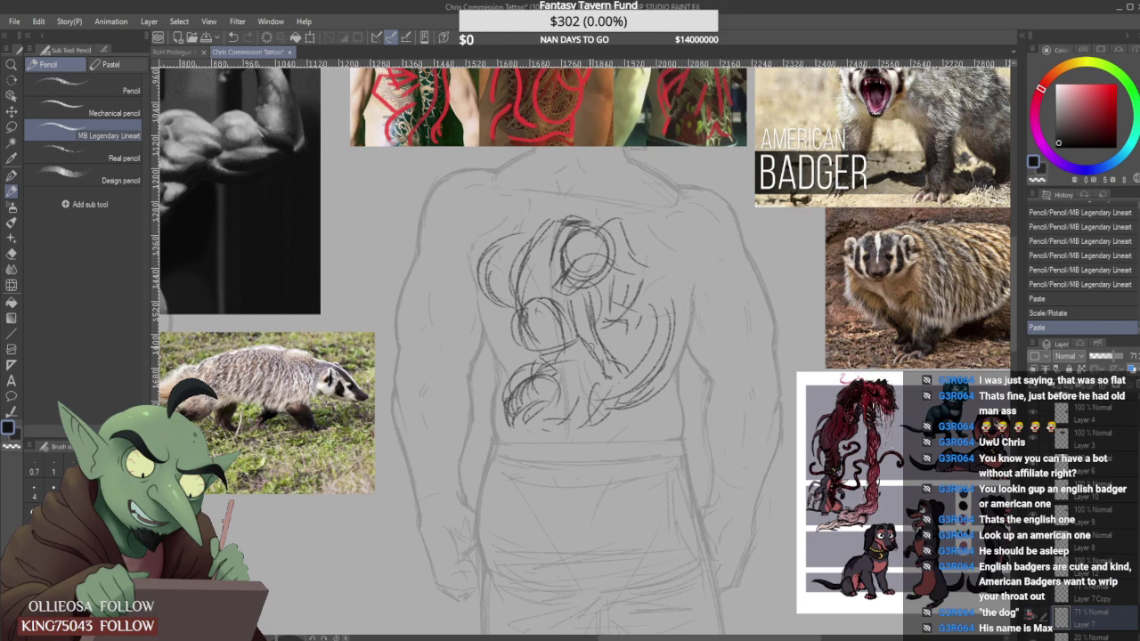
Move the tattoo sketch higher on the back and enlarge it slightly.
scroll(587, 343, down, 2)
scroll(606, 306, up, 1)
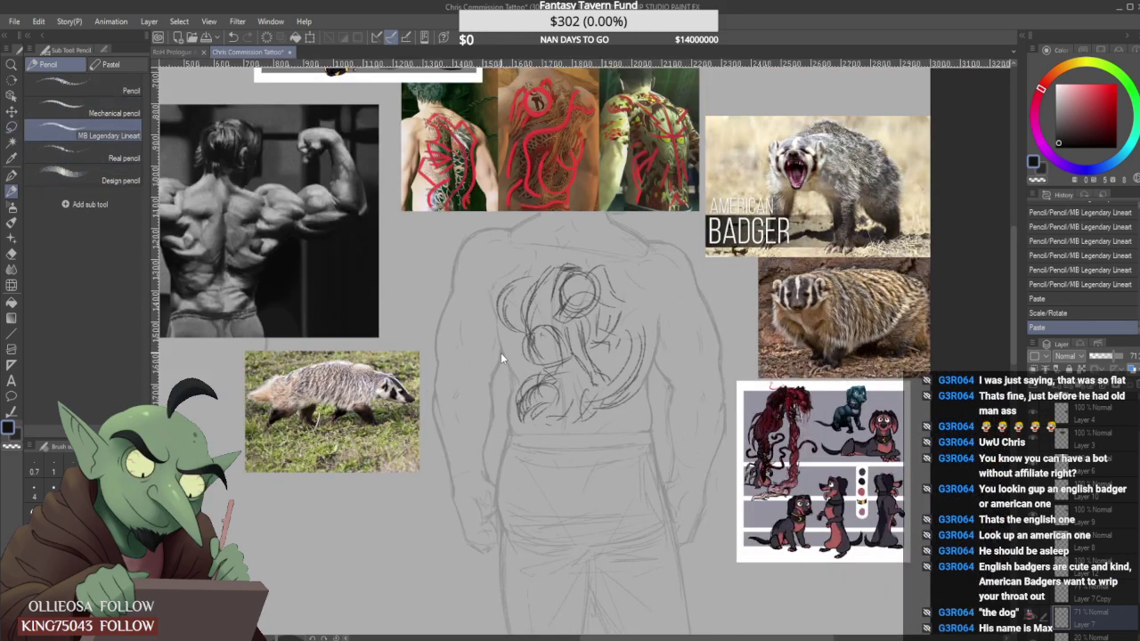
key(ctrl+t)
drag(500, 353, 493, 333)
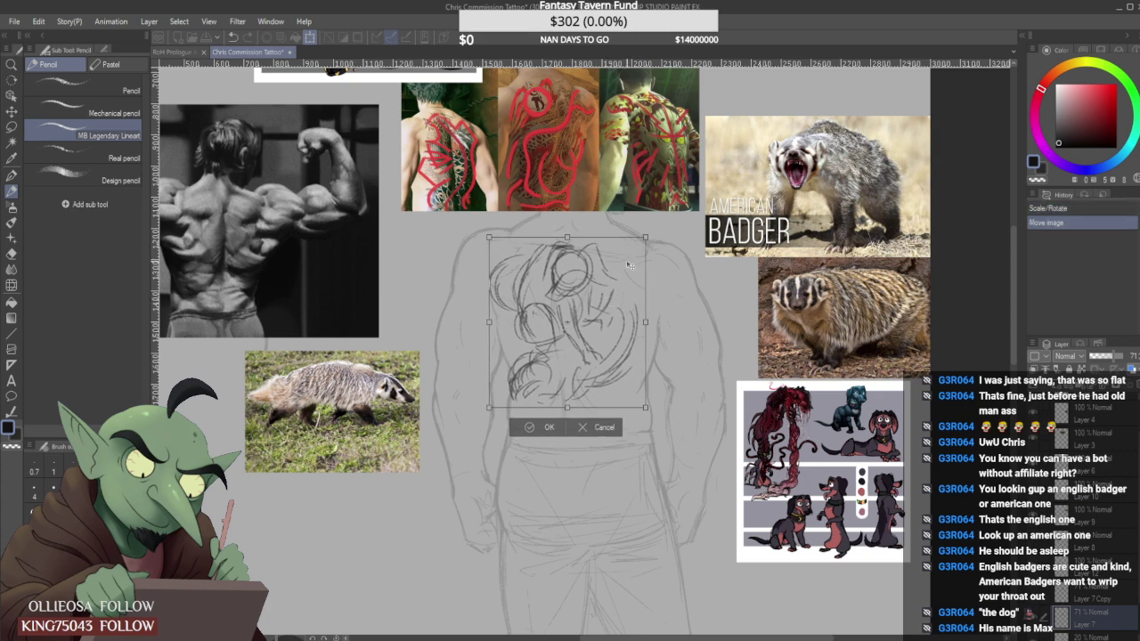
drag(645, 237, 654, 228)
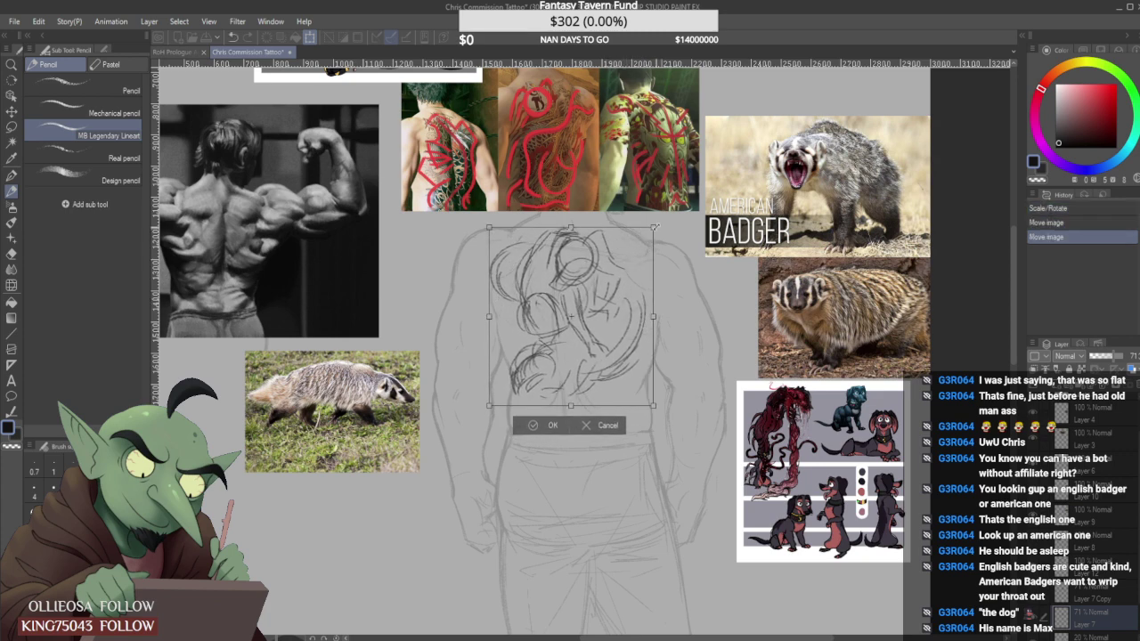
click(550, 426)
Lasso the lower and right part of the tattoo sketch, delete it, and deselect.
key(m)
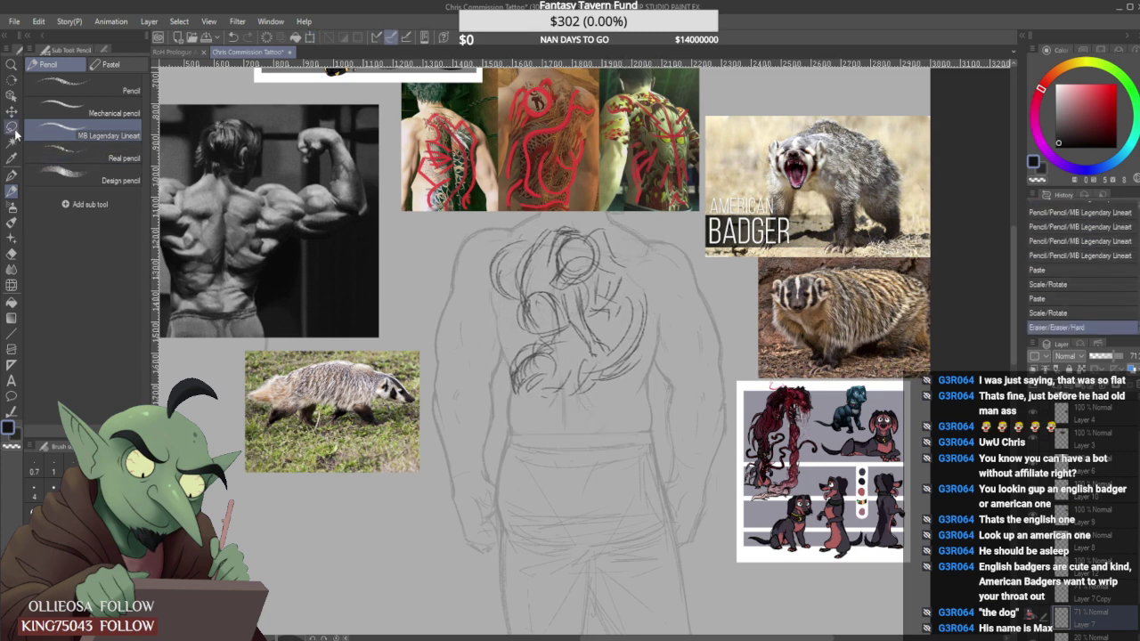
mouse_move(517, 341)
mouse_down()
mouse_move(558, 332)
mouse_move(590, 357)
mouse_move(618, 330)
mouse_move(682, 349)
mouse_move(503, 365)
mouse_up()
key(Delete)
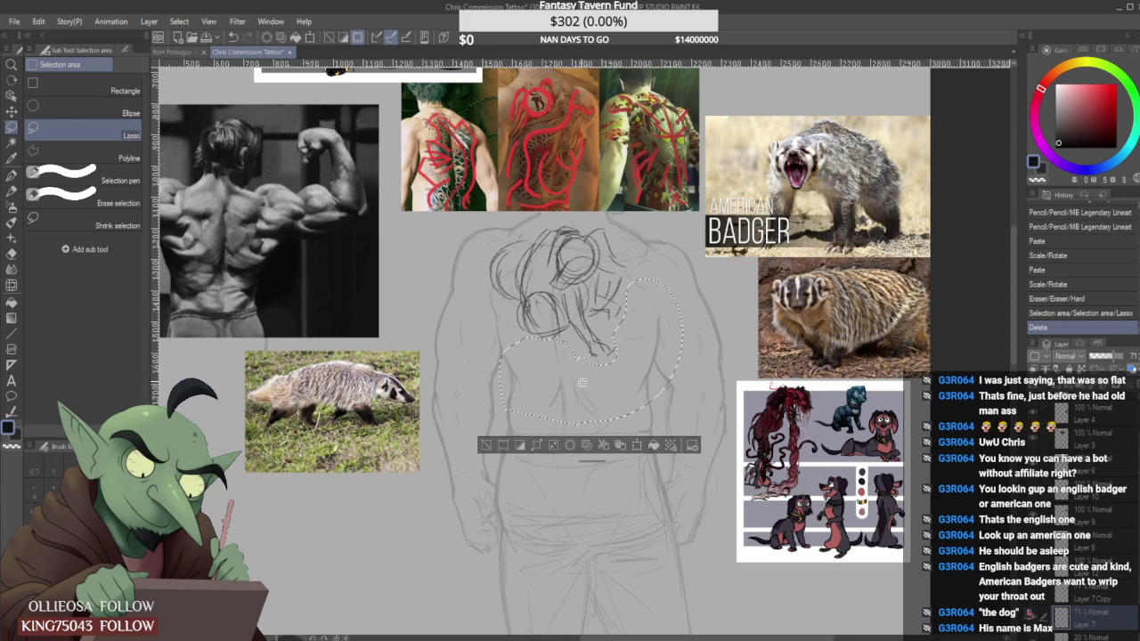
key(ctrl+d)
key(p)
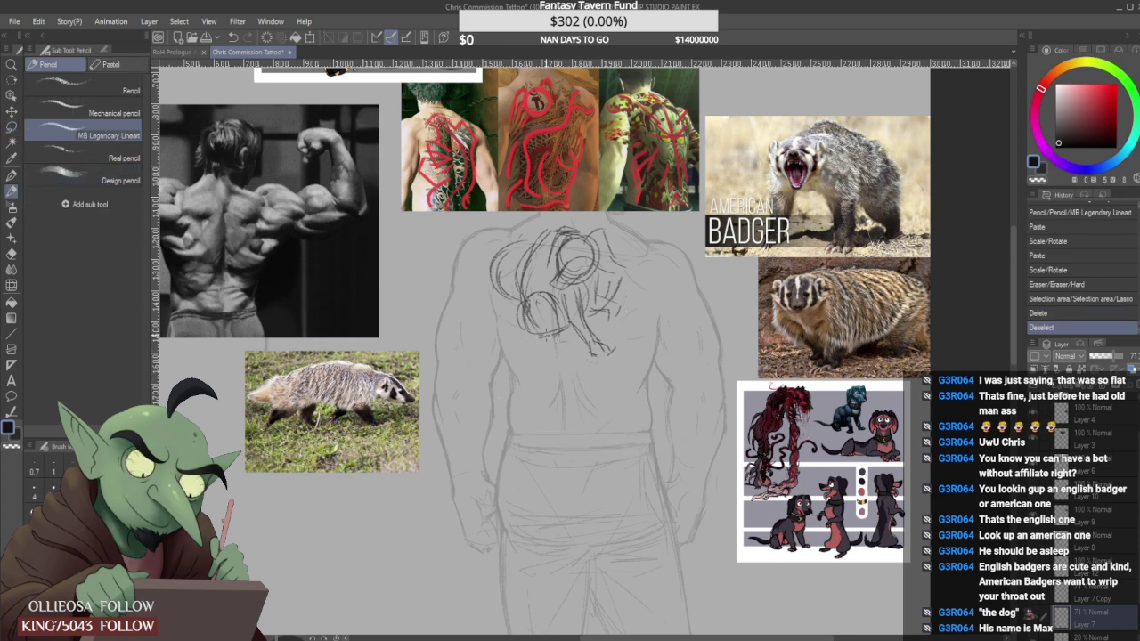
Sketch a new rounded form with curved outer strokes on the lower back, connecting it to the arched limb above.
drag(545, 339, 532, 360)
mouse_move(570, 334)
mouse_down()
mouse_move(540, 349)
mouse_move(533, 363)
mouse_move(550, 395)
mouse_move(542, 385)
mouse_move(579, 366)
mouse_move(585, 391)
mouse_move(605, 389)
mouse_up()
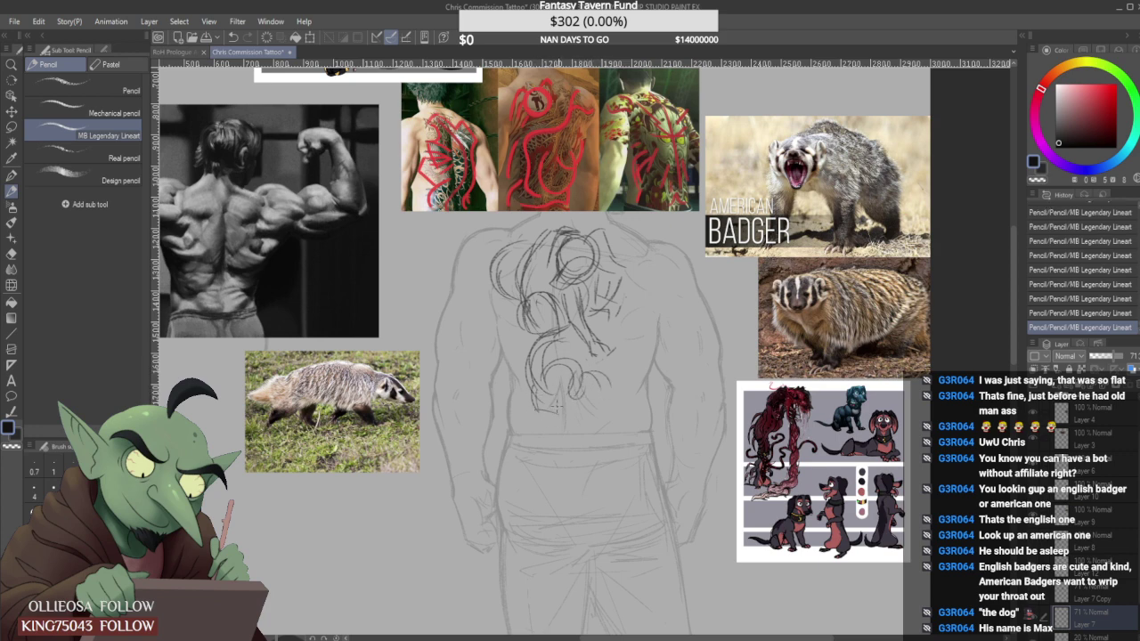
drag(534, 384, 532, 407)
drag(528, 355, 566, 324)
Sketch layered curved fur strokes down the right side of the back.
mouse_move(637, 343)
mouse_down()
mouse_move(647, 273)
mouse_move(628, 299)
mouse_move(666, 269)
mouse_up()
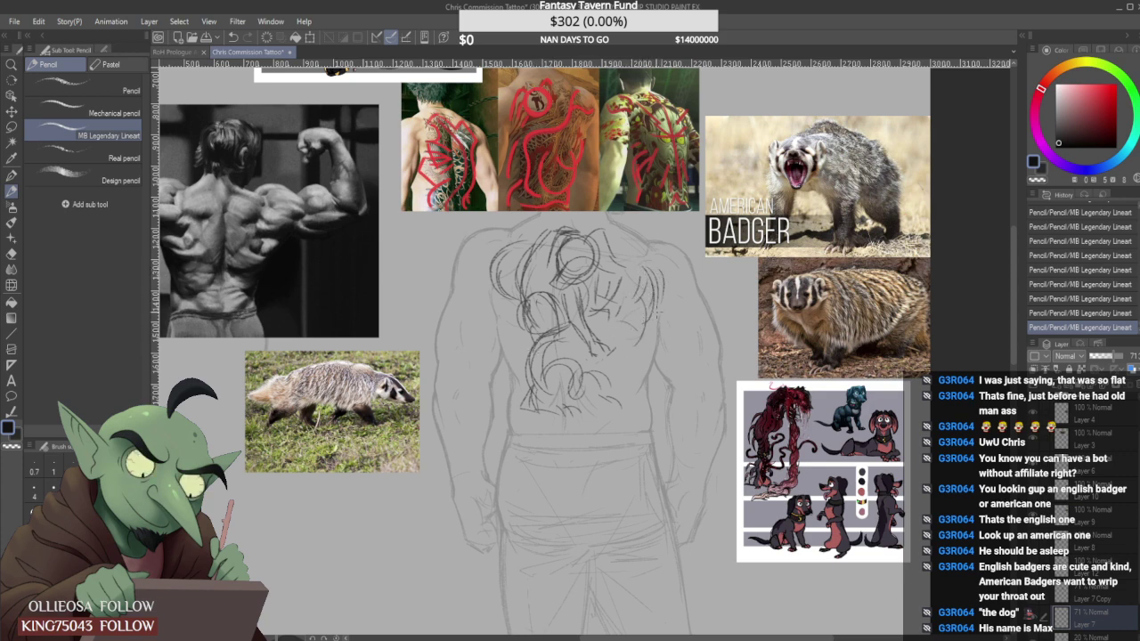
mouse_move(629, 350)
mouse_down()
mouse_move(625, 368)
mouse_move(633, 363)
mouse_up()
drag(646, 331, 640, 358)
Develop the lower form into a round head with pointed ears and rough strokes along its left side and base.
scroll(545, 401, up, 2)
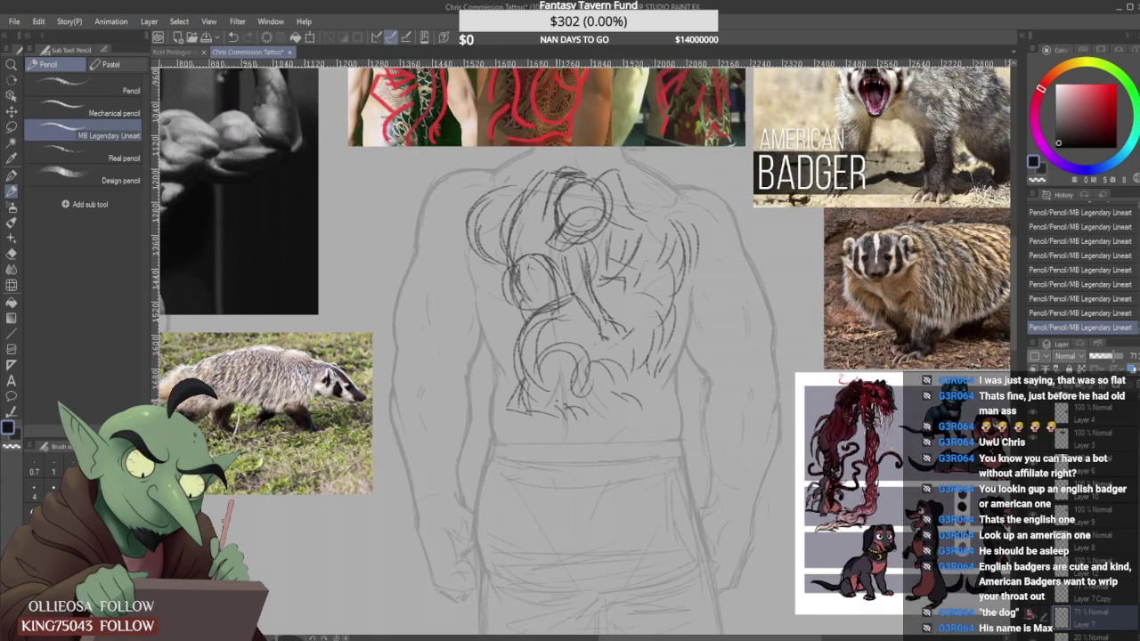
mouse_move(508, 406)
mouse_down()
mouse_move(519, 354)
mouse_move(544, 416)
mouse_move(587, 415)
mouse_move(539, 360)
mouse_move(589, 342)
mouse_move(592, 359)
mouse_up()
drag(560, 318, 545, 342)
scroll(576, 322, down, 2)
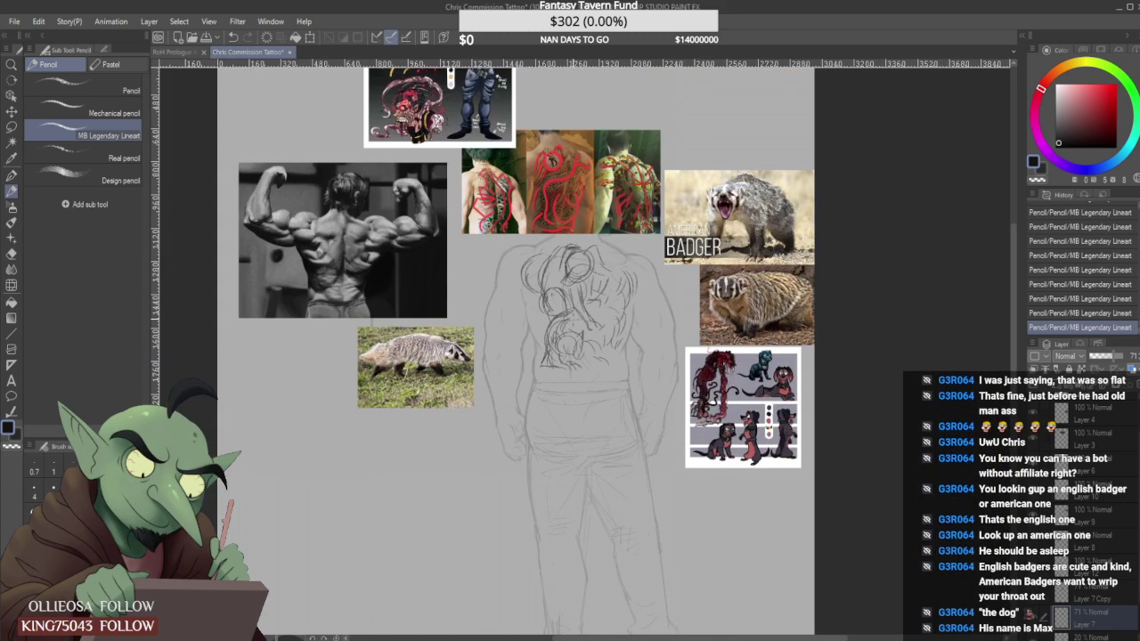
scroll(599, 326, up, 1)
scroll(563, 345, up, 1)
mouse_move(540, 386)
mouse_down()
mouse_move(615, 387)
mouse_move(602, 387)
mouse_move(601, 372)
mouse_move(614, 371)
mouse_up()
scroll(622, 371, down, 2)
scroll(679, 364, up, 2)
scroll(635, 357, down, 3)
scroll(620, 365, up, 1)
scroll(613, 353, up, 2)
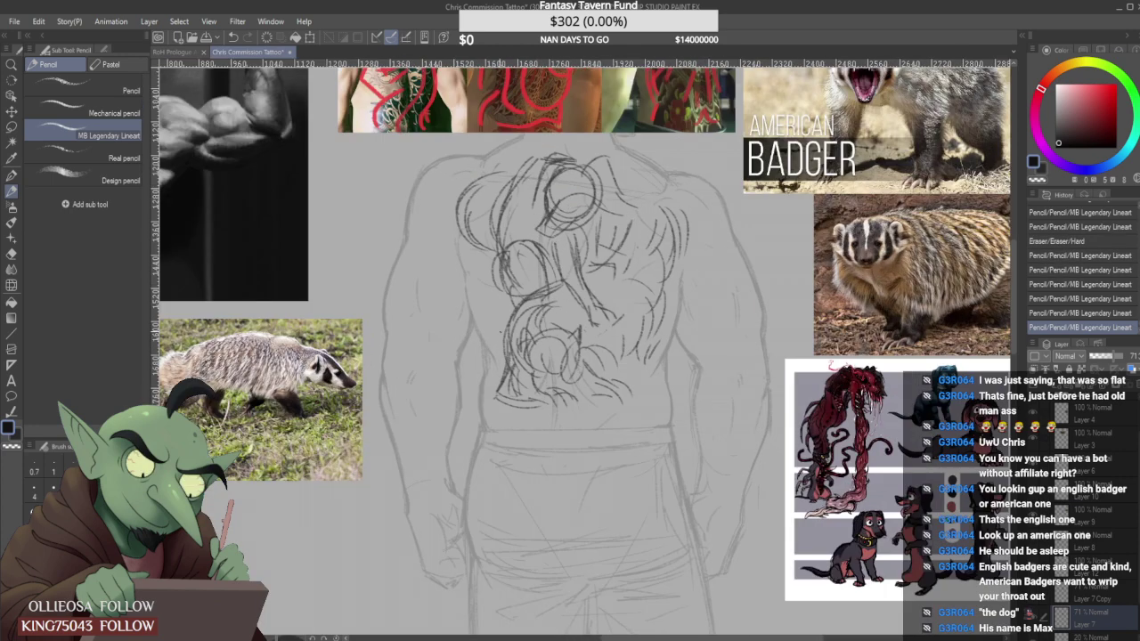
Layer curved strokes on the upper left of the lower head, beneath the arched limb.
drag(526, 312, 496, 354)
drag(516, 308, 492, 338)
drag(491, 321, 521, 293)
drag(499, 345, 525, 314)
scroll(510, 306, down, 2)
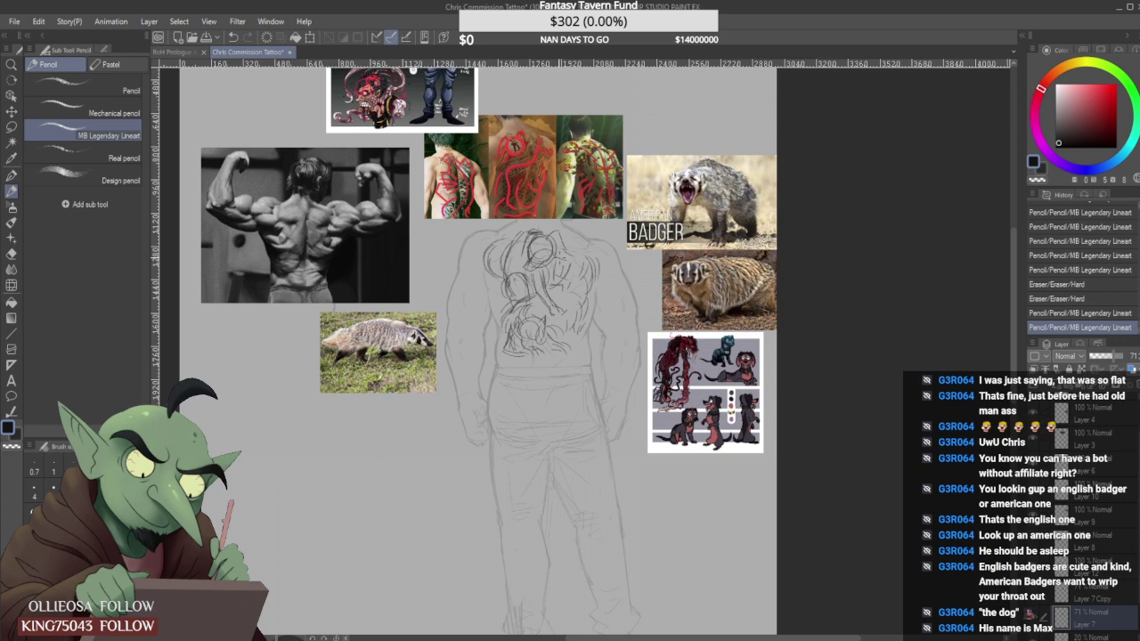
Erase the stray strokes around the central leg's end and redraw the lower leg and paw.
scroll(553, 267, up, 2)
drag(581, 357, 559, 350)
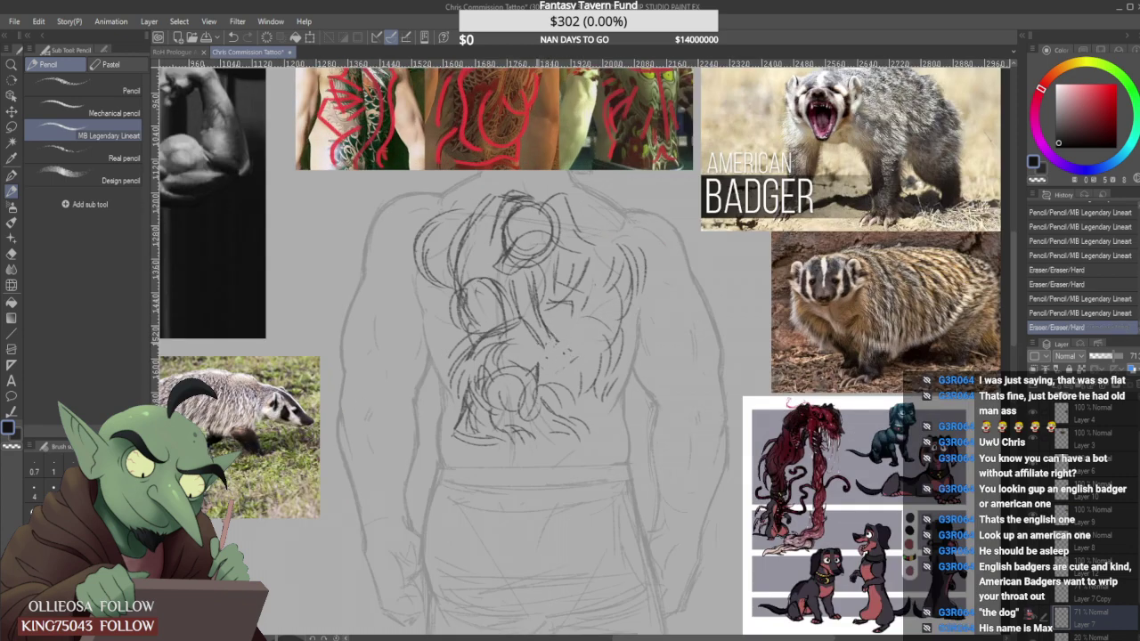
drag(532, 307, 561, 350)
drag(549, 340, 569, 358)
scroll(545, 343, down, 3)
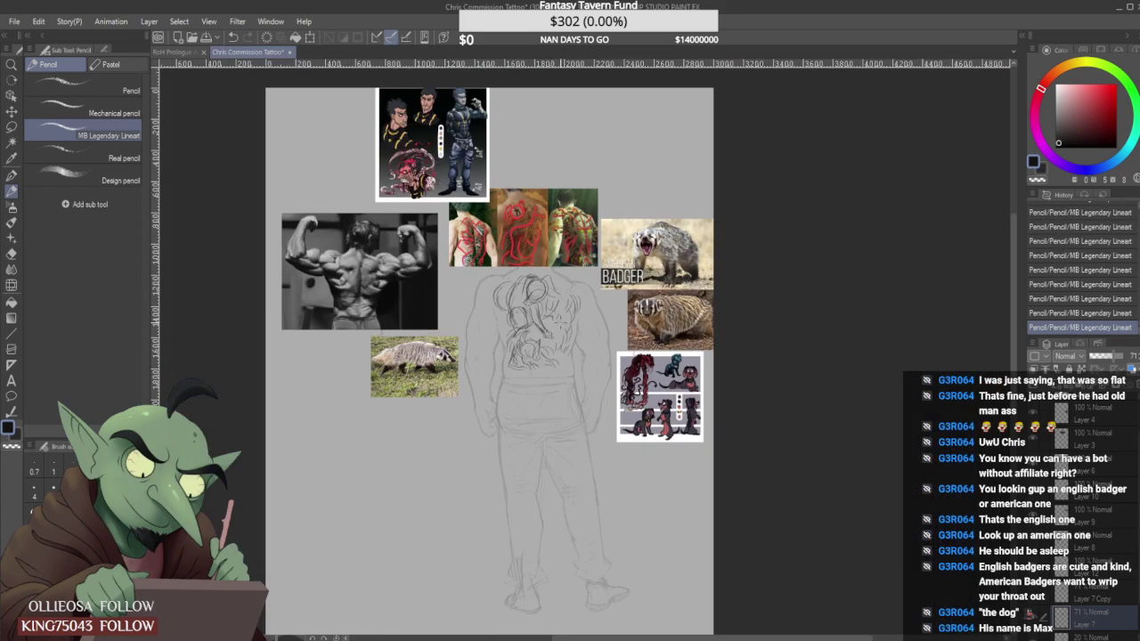
Rework the central leg lines and the short angular strokes between the leg and the right-side fur.
scroll(549, 312, up, 4)
drag(540, 306, 540, 324)
drag(515, 274, 538, 322)
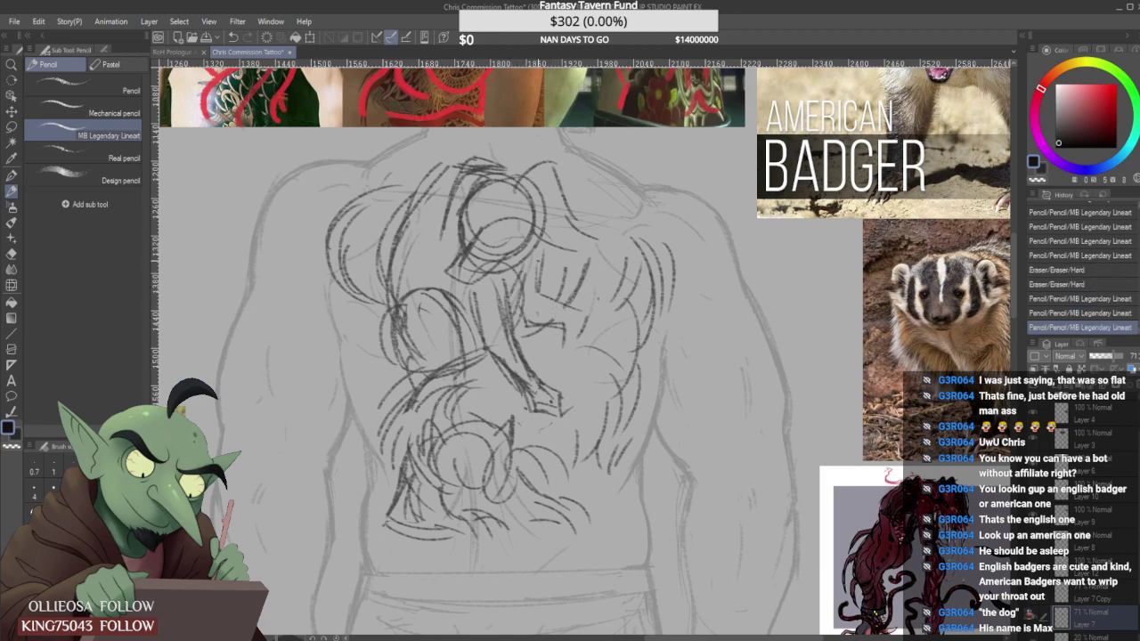
scroll(544, 294, down, 3)
scroll(543, 267, up, 4)
mouse_move(579, 210)
mouse_down()
mouse_move(567, 214)
mouse_move(599, 225)
mouse_move(580, 250)
mouse_up()
scroll(614, 229, down, 3)
scroll(584, 234, up, 2)
Darken the long arc running down the left of the upper head circle and the outer curve at the left shoulder blade.
drag(588, 230, 568, 289)
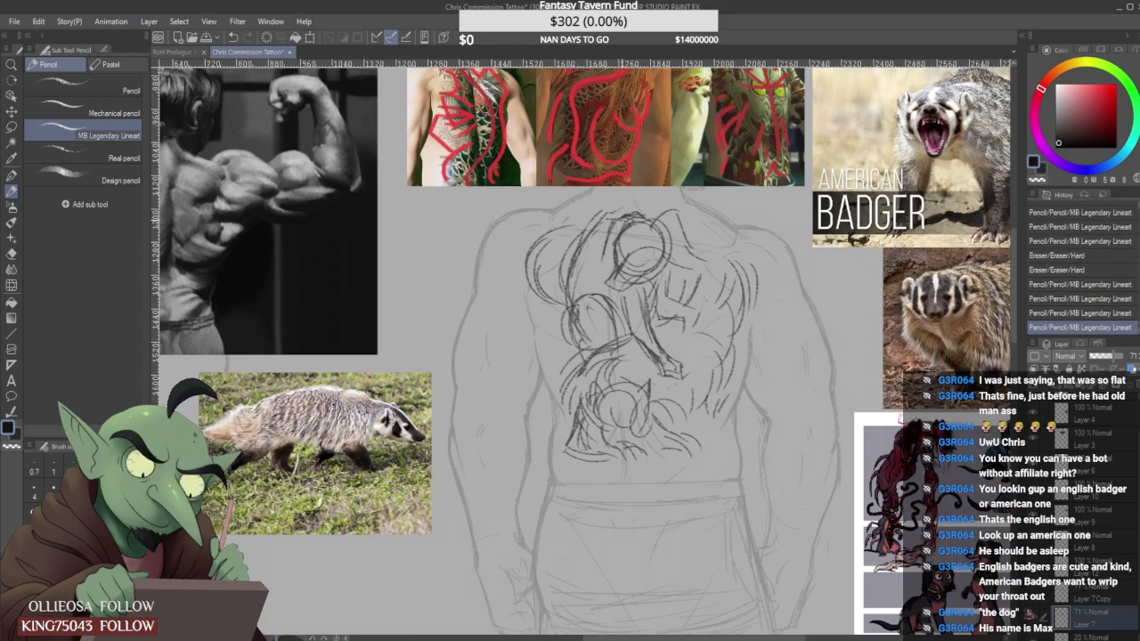
mouse_move(615, 215)
mouse_down()
mouse_move(578, 253)
mouse_move(568, 289)
mouse_up()
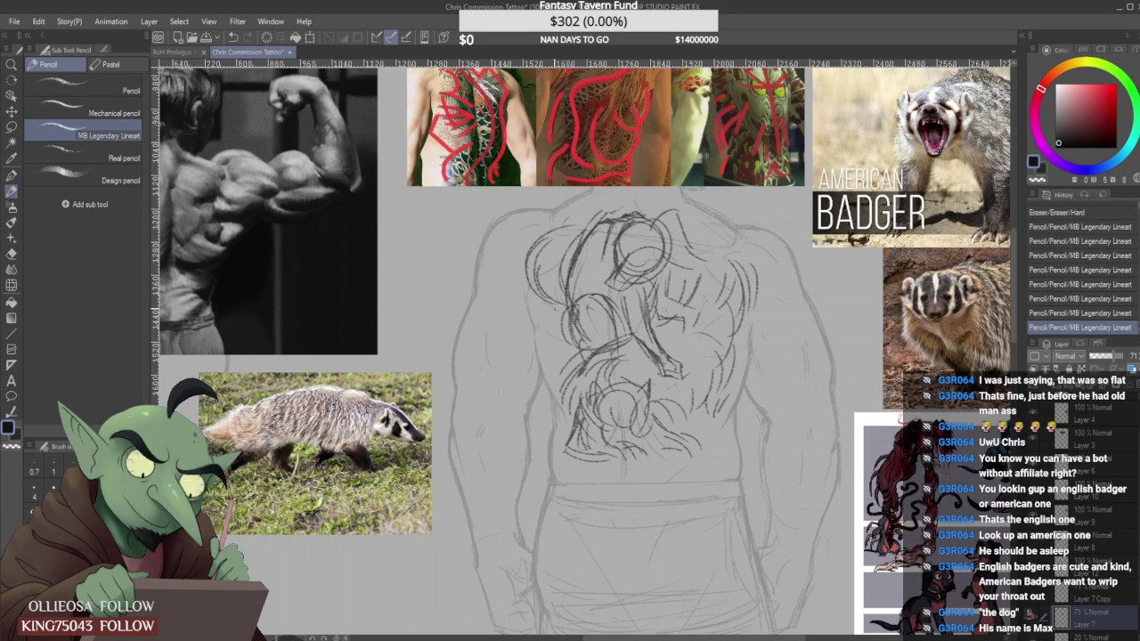
drag(524, 260, 548, 315)
scroll(555, 296, down, 2)
scroll(635, 338, up, 1)
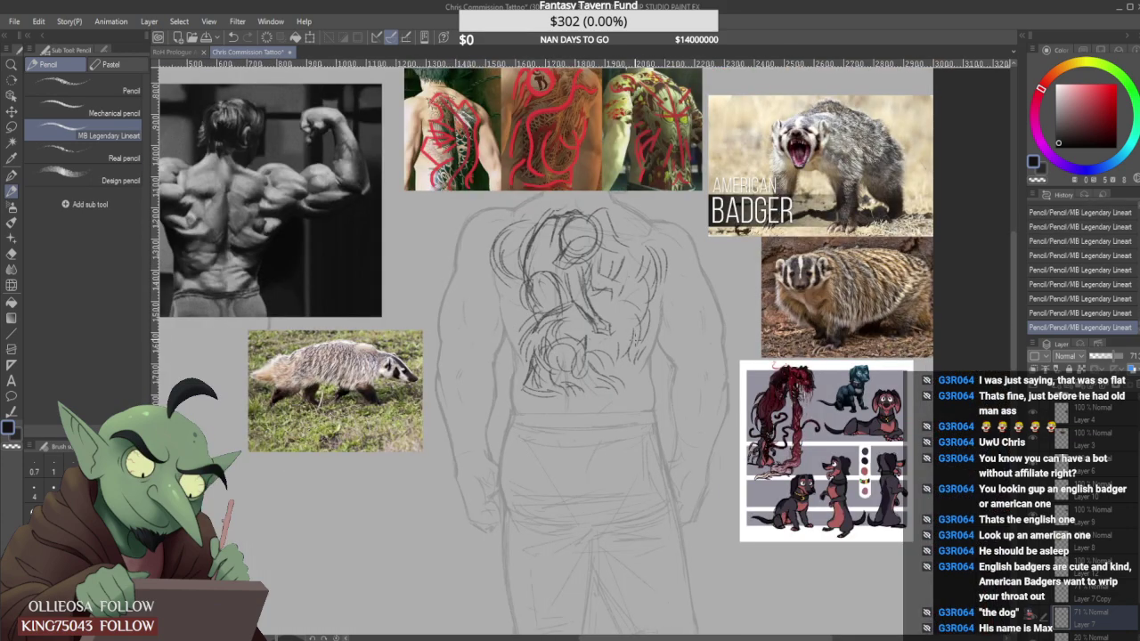
Darken the curved contour down the right side of the tattoo with longer strokes.
drag(650, 295, 625, 343)
drag(652, 289, 631, 337)
scroll(646, 290, down, 1)
scroll(587, 303, up, 1)
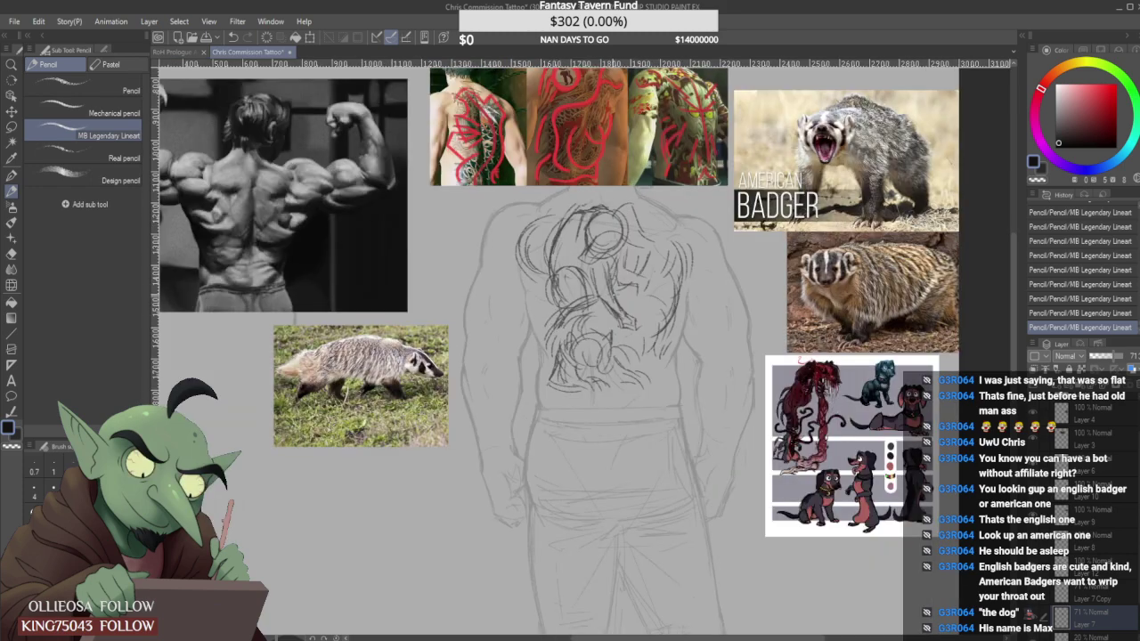
Redraw the arch over the lower head with darker curved strokes.
scroll(588, 303, up, 3)
mouse_move(557, 330)
mouse_down()
mouse_move(587, 306)
mouse_move(538, 340)
mouse_up()
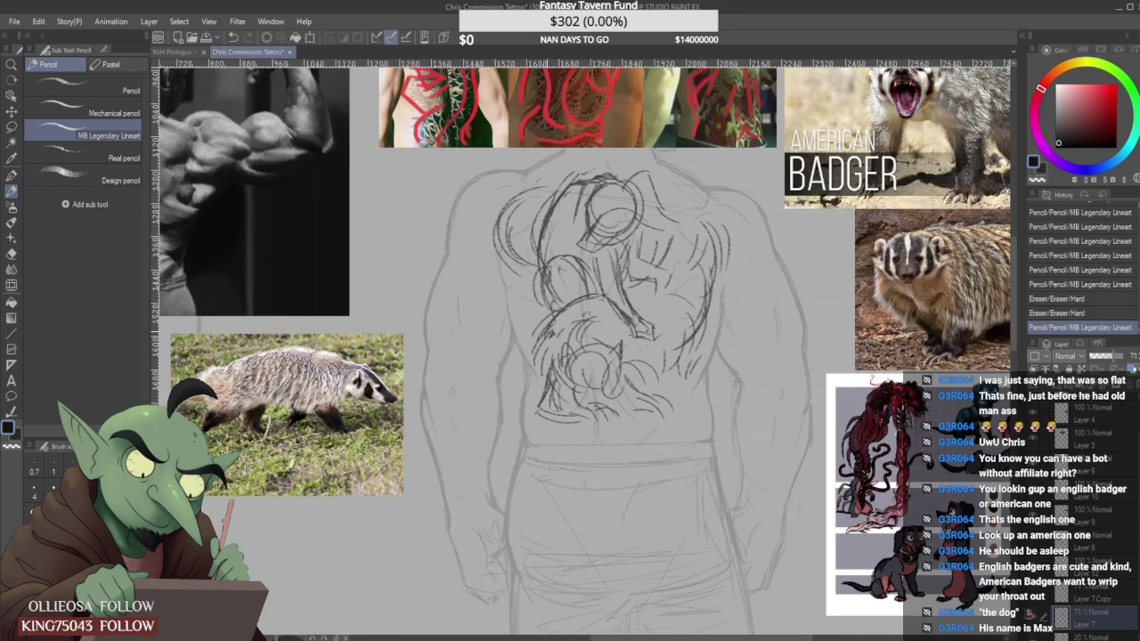
mouse_move(588, 299)
mouse_down()
mouse_move(541, 337)
mouse_move(552, 335)
mouse_up()
scroll(604, 320, down, 1)
scroll(536, 305, down, 2)
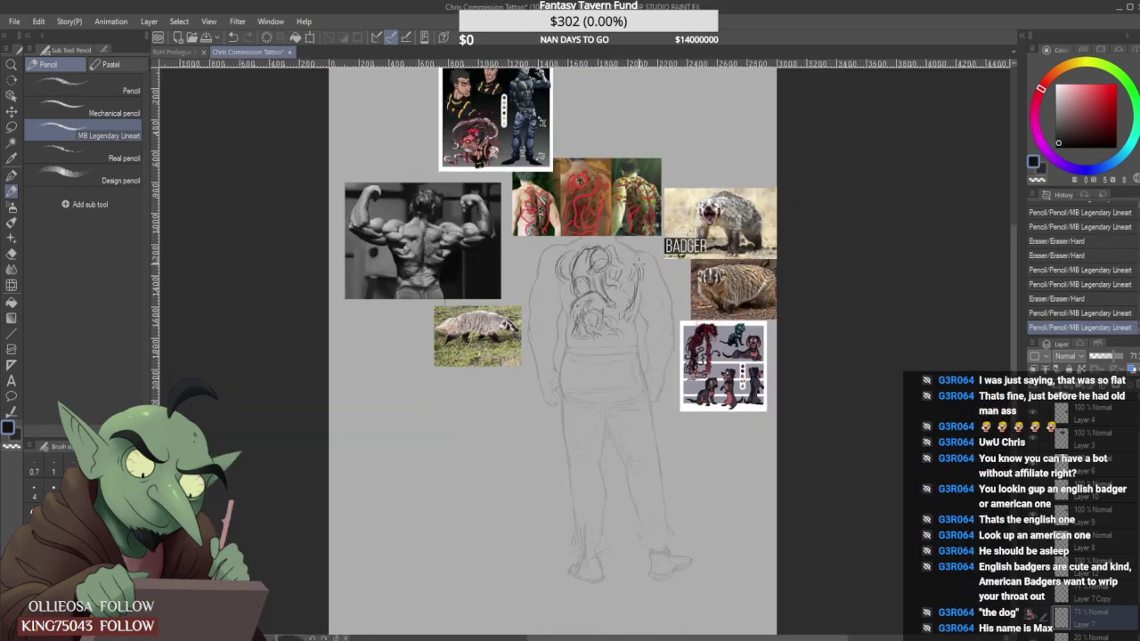
Add short fur strokes and a small pointed peak just right of the upper head circle.
scroll(626, 264, up, 2)
drag(625, 254, 616, 273)
mouse_move(627, 253)
mouse_down()
mouse_move(622, 274)
mouse_move(636, 271)
mouse_up()
drag(643, 226, 638, 247)
scroll(634, 283, down, 1)
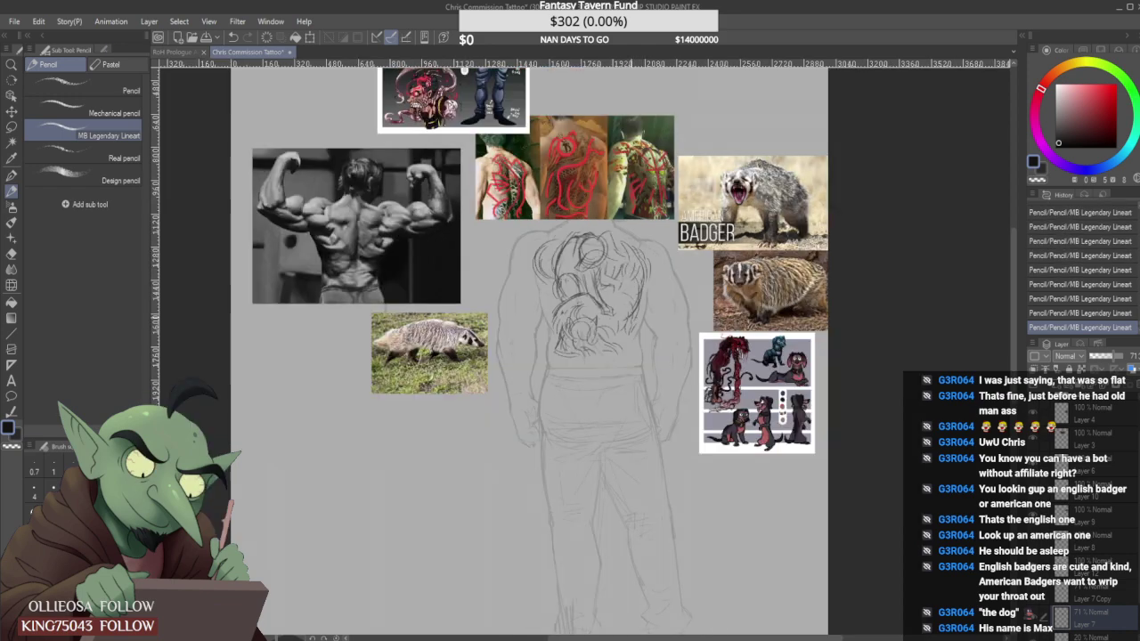
scroll(567, 352, up, 2)
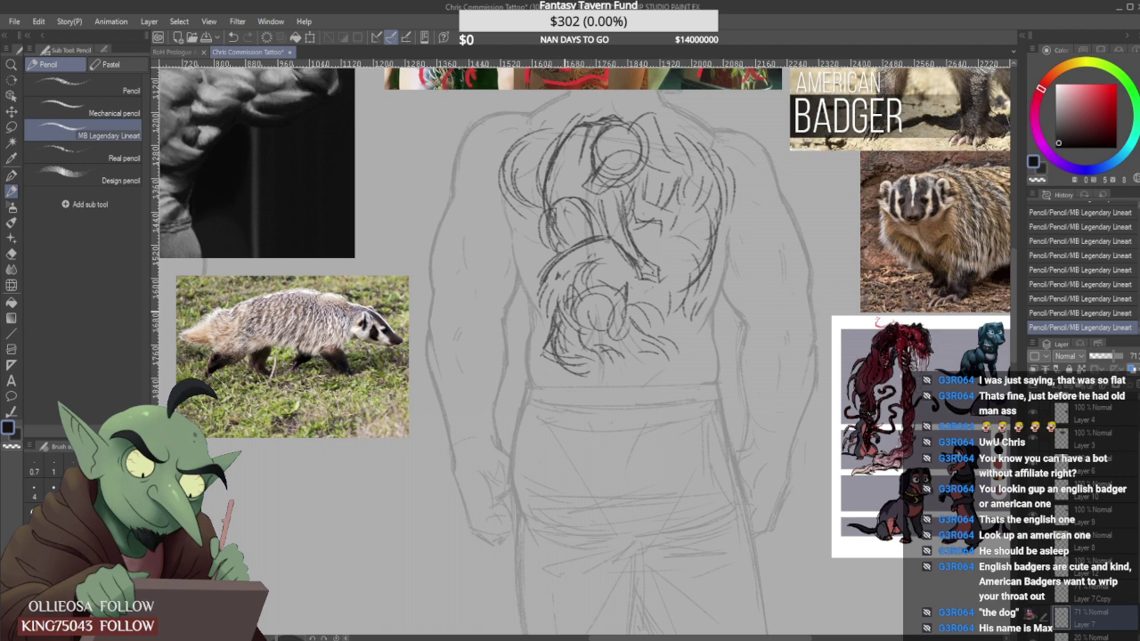
Sketch short curved fur strokes beneath the lower head, toward the base of the tattoo.
mouse_move(584, 374)
mouse_down()
mouse_move(561, 370)
mouse_move(587, 360)
mouse_move(553, 324)
mouse_move(547, 345)
mouse_move(575, 358)
mouse_move(554, 353)
mouse_move(623, 358)
mouse_up()
scroll(556, 329, down, 2)
scroll(566, 336, up, 2)
scroll(583, 332, down, 2)
scroll(616, 325, up, 2)
scroll(594, 347, down, 3)
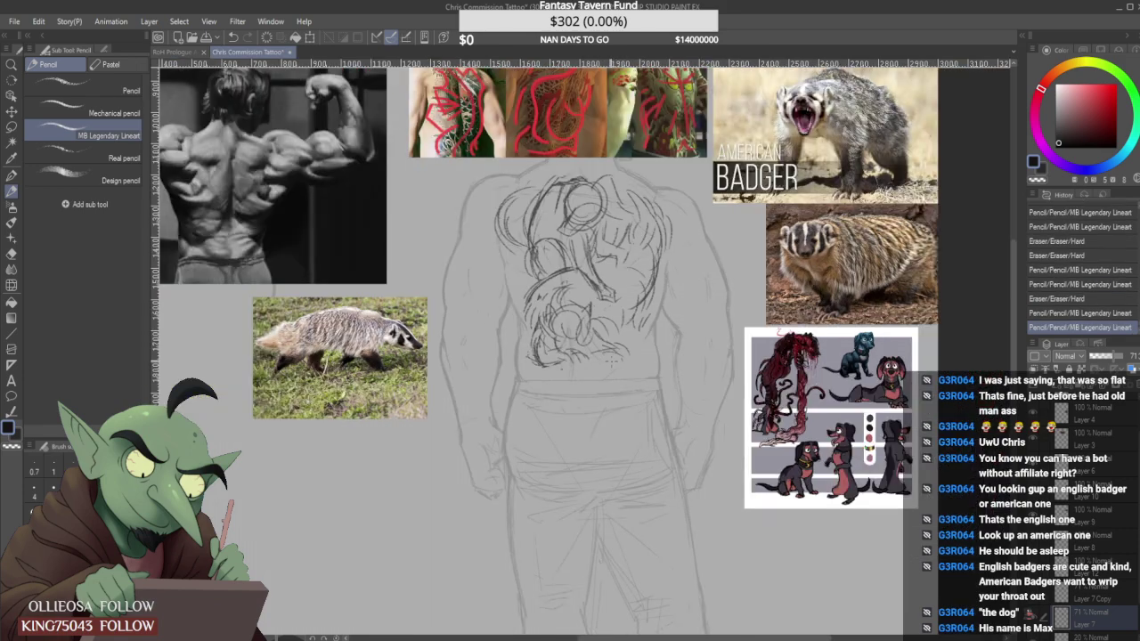
scroll(603, 372, up, 2)
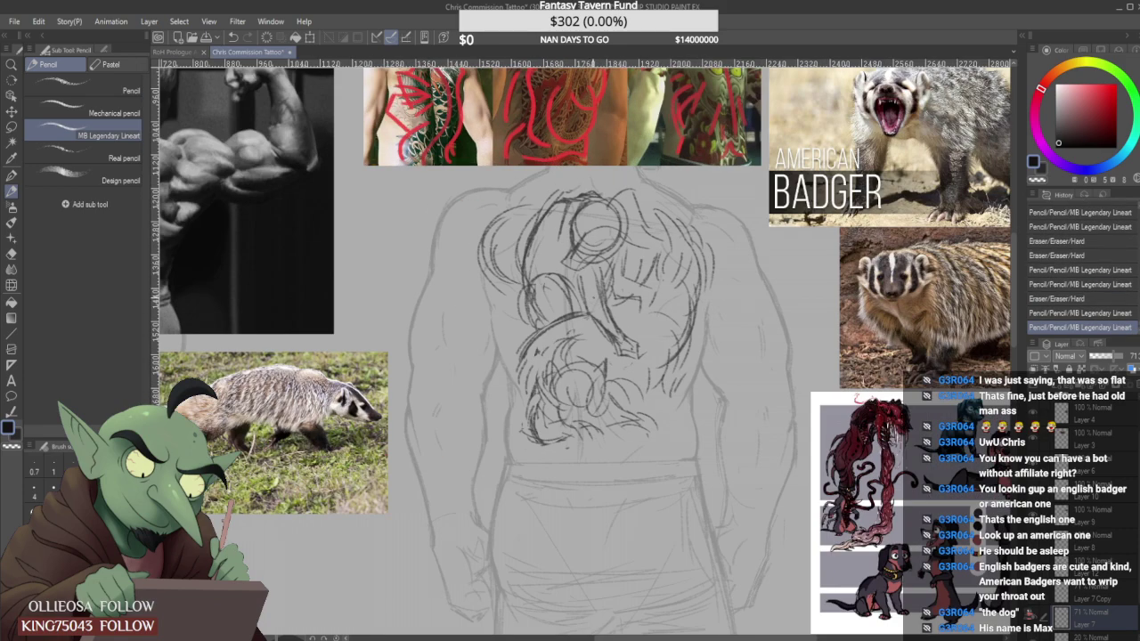
Sketch the front profile of the upper head and a drooping line beside its left edge.
scroll(603, 372, up, 2)
mouse_move(561, 259)
mouse_down()
mouse_move(564, 207)
mouse_move(568, 218)
mouse_move(531, 225)
mouse_up()
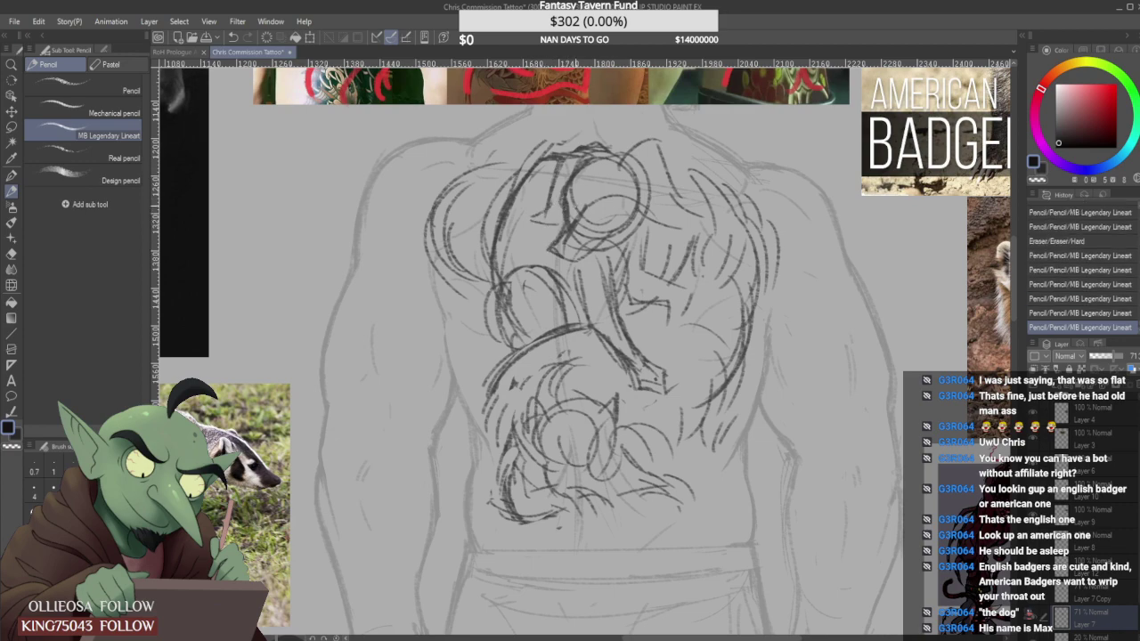
scroll(581, 205, down, 2)
scroll(561, 191, up, 2)
mouse_move(568, 167)
mouse_down()
mouse_move(563, 212)
mouse_move(546, 223)
mouse_move(561, 230)
mouse_move(552, 221)
mouse_move(570, 217)
mouse_up()
scroll(583, 216, down, 1)
scroll(587, 209, down, 1)
Draw a floppy ear hanging from the right side of the upper head.
scroll(597, 213, up, 2)
scroll(570, 201, down, 1)
scroll(591, 191, down, 1)
scroll(591, 192, up, 1)
mouse_move(613, 183)
mouse_down()
mouse_move(612, 200)
mouse_move(615, 177)
mouse_move(617, 189)
mouse_up()
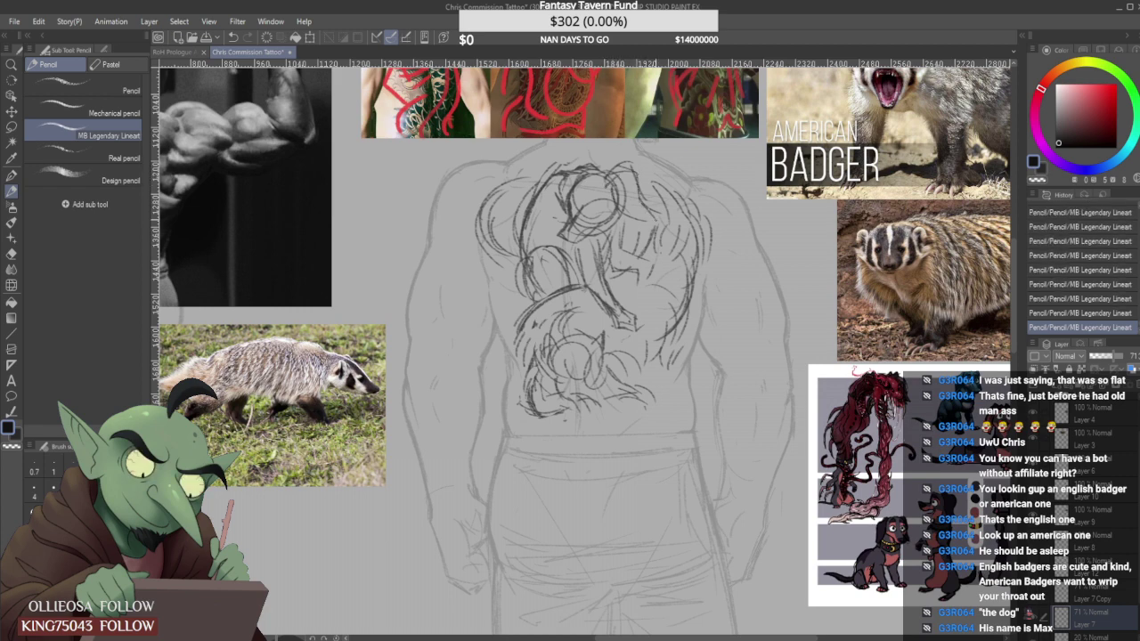
scroll(584, 348, down, 3)
scroll(583, 347, up, 3)
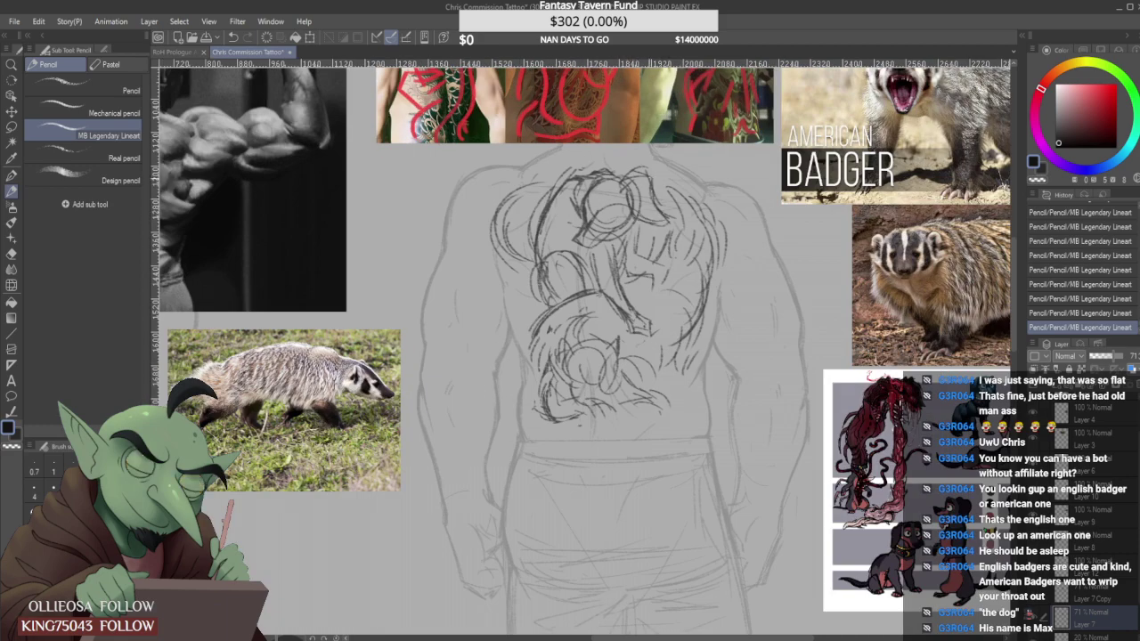
scroll(652, 191, down, 3)
scroll(651, 174, up, 3)
scroll(622, 175, up, 2)
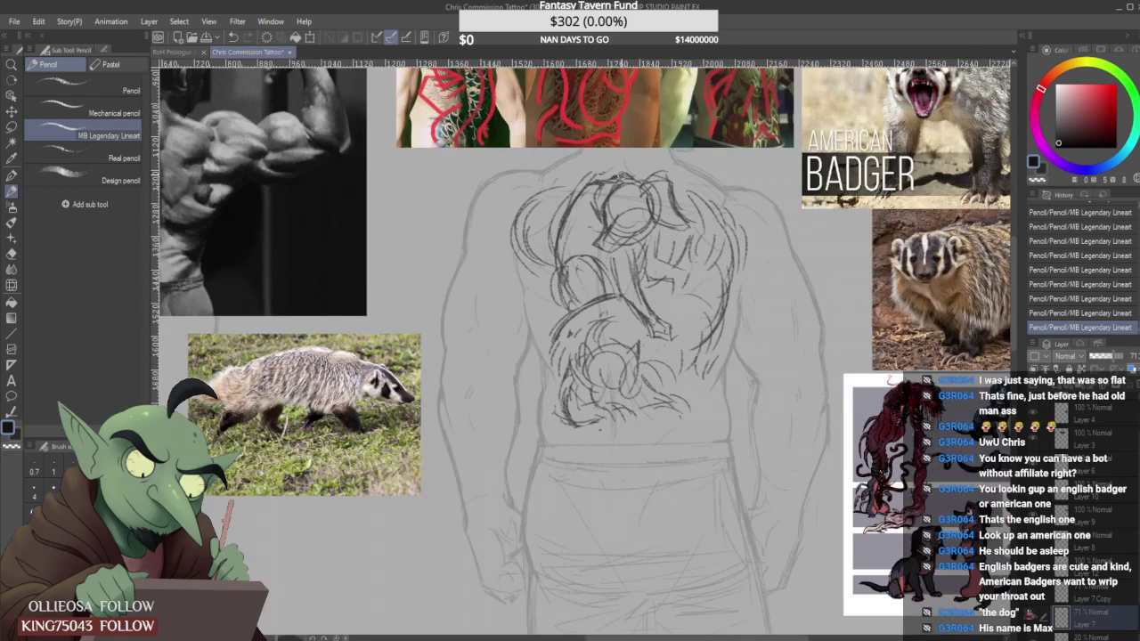
Rework the upper head circle into a dog's face with a tapered muzzle and darker brow lines.
drag(601, 194, 627, 179)
mouse_move(583, 199)
mouse_down()
mouse_move(623, 182)
mouse_move(584, 244)
mouse_move(623, 223)
mouse_up()
scroll(583, 227, down, 3)
scroll(574, 244, up, 4)
scroll(619, 222, down, 1)
mouse_move(627, 289)
mouse_down()
mouse_move(616, 307)
mouse_move(628, 316)
mouse_move(627, 295)
mouse_up()
mouse_move(633, 276)
mouse_down()
mouse_move(611, 299)
mouse_move(640, 264)
mouse_move(596, 289)
mouse_up()
scroll(641, 259, down, 2)
scroll(624, 259, up, 1)
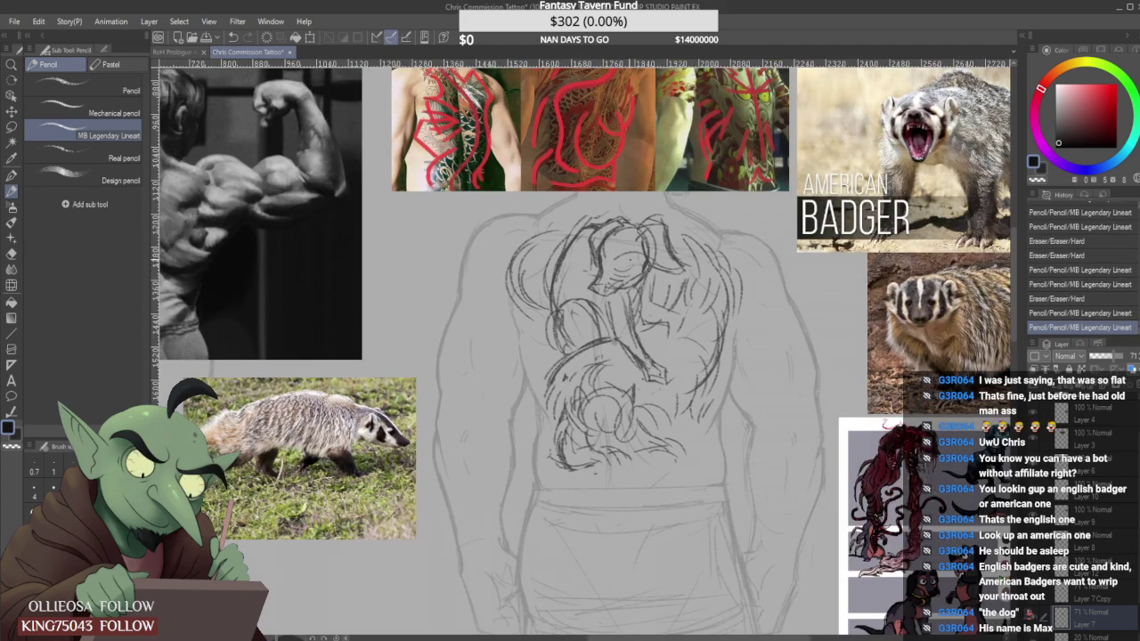
Clear the guide arc inside the upper dog head and draw a small round eye in its place.
scroll(634, 255, down, 2)
scroll(614, 276, up, 3)
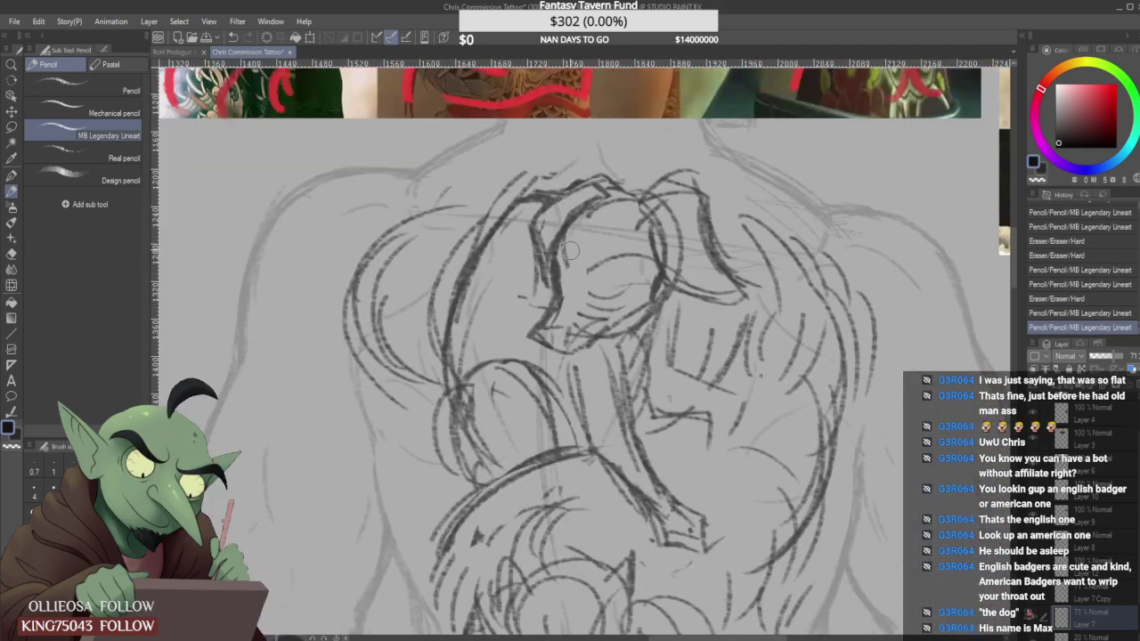
mouse_move(561, 245)
mouse_down()
mouse_move(574, 275)
mouse_move(628, 274)
mouse_move(605, 280)
mouse_up()
scroll(605, 268, down, 3)
scroll(628, 250, down, 2)
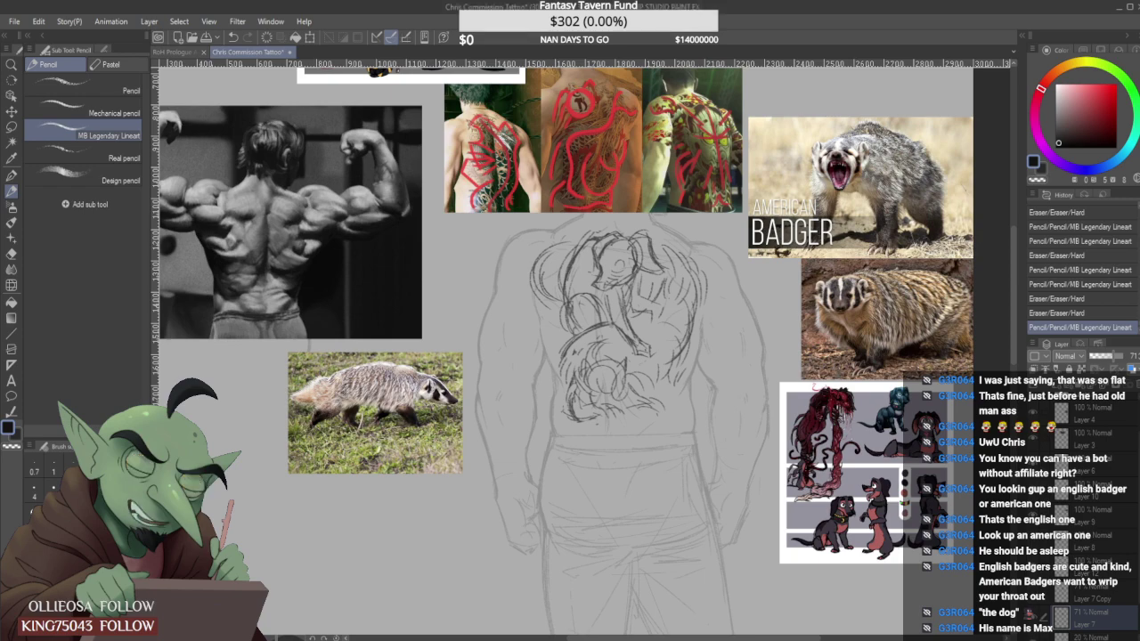
scroll(615, 205, up, 4)
drag(638, 479, 629, 408)
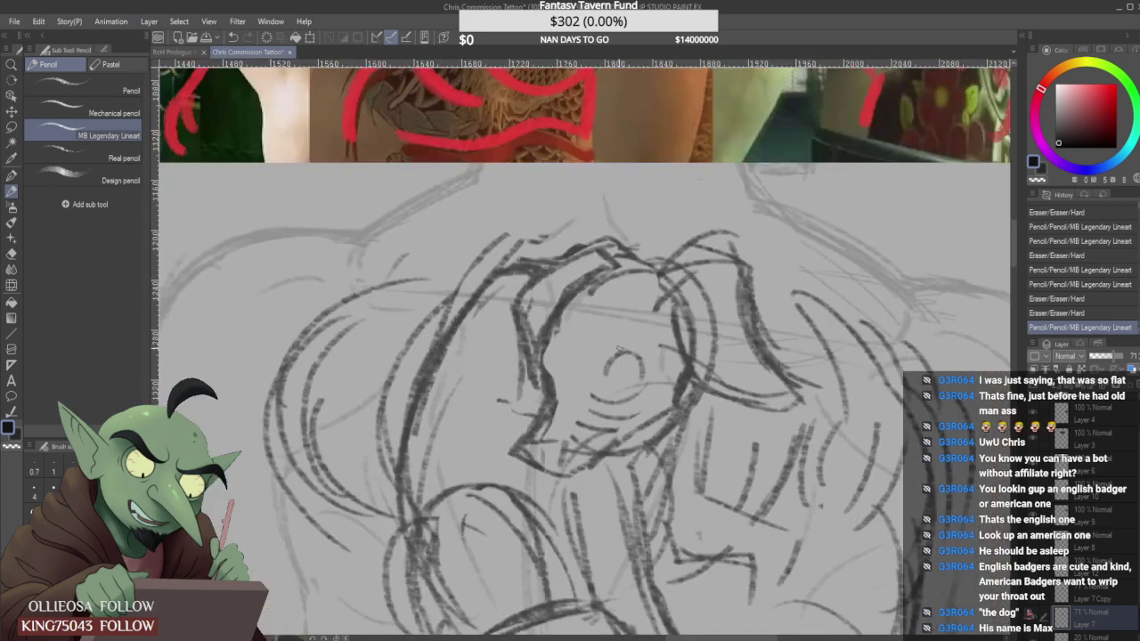
mouse_move(621, 350)
mouse_down()
mouse_move(597, 372)
mouse_move(646, 355)
mouse_move(626, 368)
mouse_up()
Check the dachshund reference sheet and add detail lines around the upper dog's eye and cheek.
scroll(625, 365, down, 3)
scroll(623, 365, down, 2)
scroll(815, 530, up, 3)
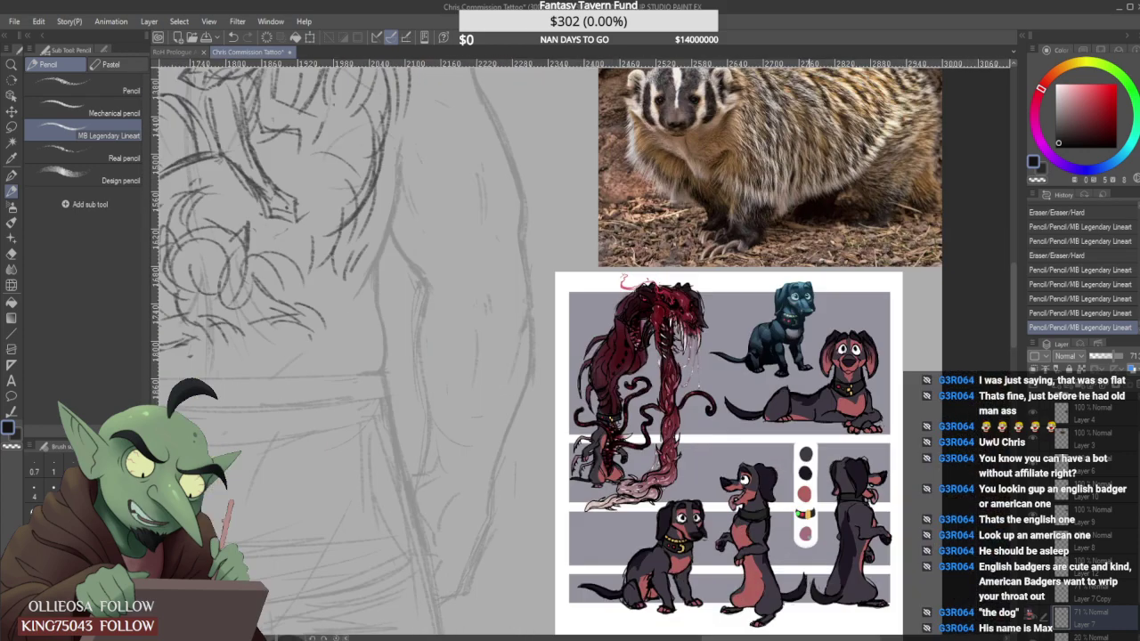
scroll(550, 306, down, 2)
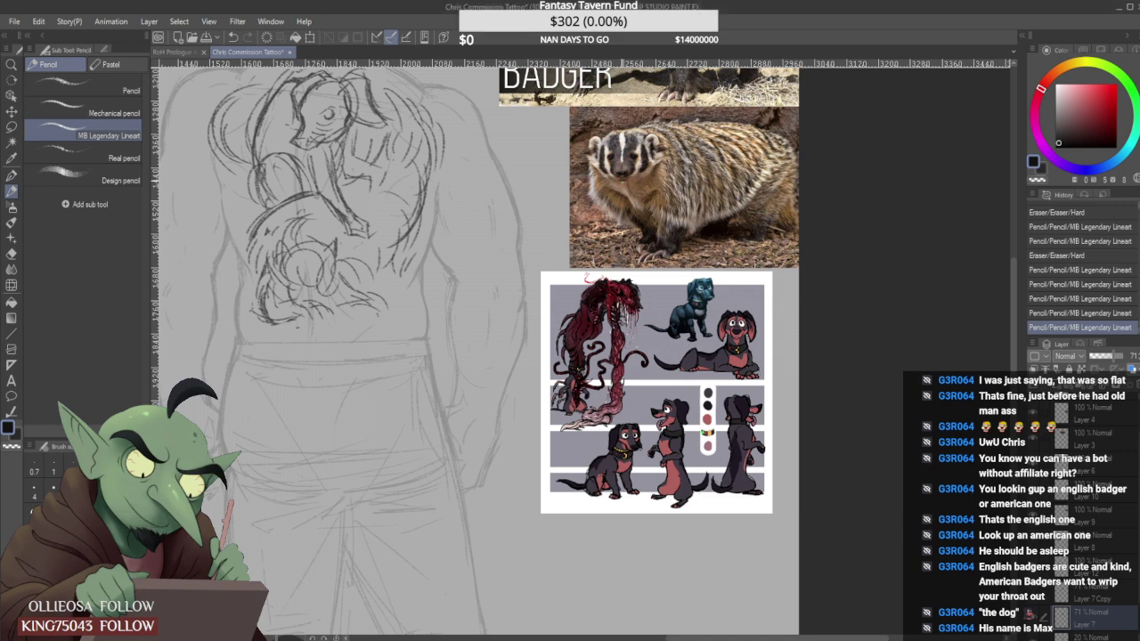
scroll(326, 110, down, 2)
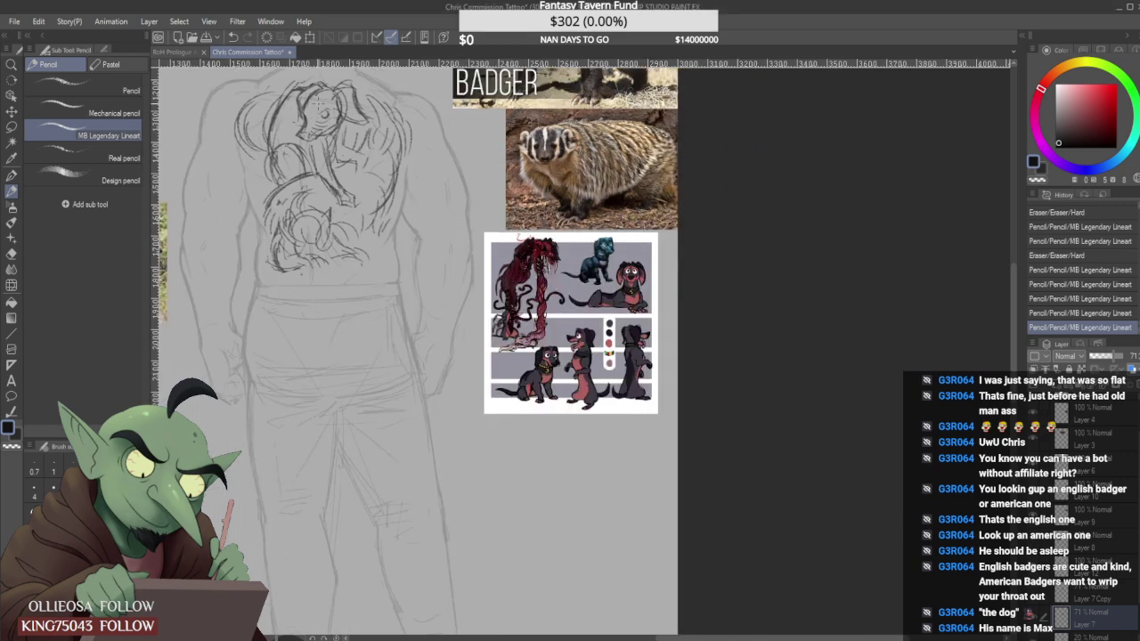
scroll(327, 110, up, 6)
drag(338, 114, 317, 145)
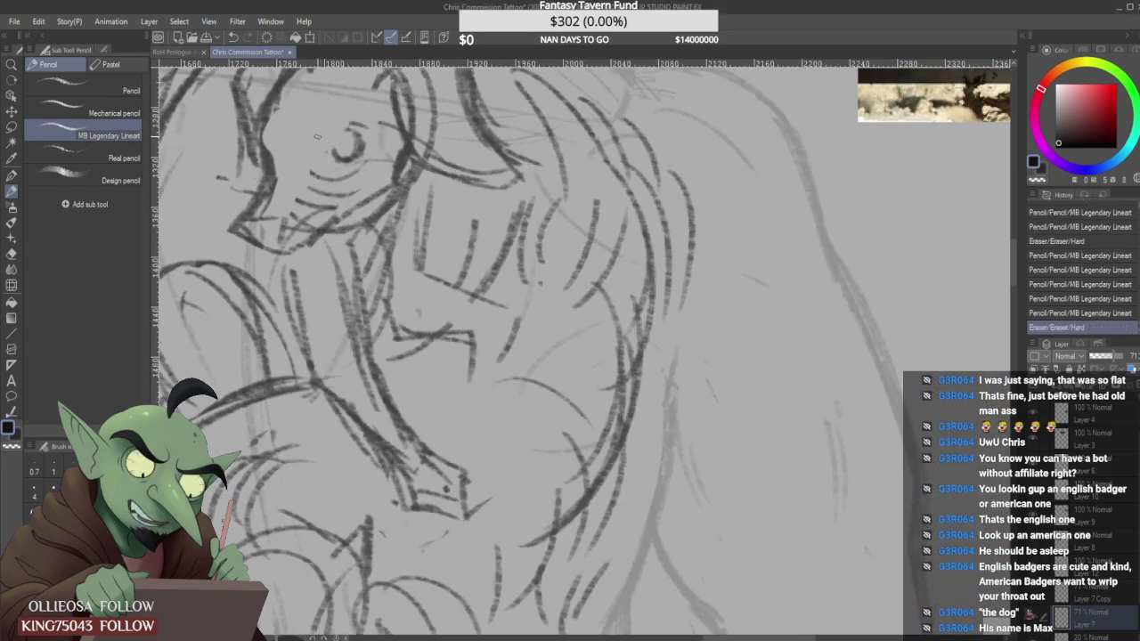
drag(347, 132, 329, 191)
scroll(320, 124, down, 1)
scroll(316, 134, up, 1)
drag(340, 174, 334, 192)
mouse_move(360, 141)
mouse_down()
mouse_move(346, 154)
mouse_move(357, 173)
mouse_move(349, 147)
mouse_up()
scroll(351, 140, down, 3)
Refine the upper dog's face in front of the eye, erasing stray marks along the muzzle.
scroll(354, 140, up, 2)
scroll(353, 140, down, 1)
scroll(367, 137, down, 2)
scroll(354, 137, up, 3)
scroll(365, 143, down, 3)
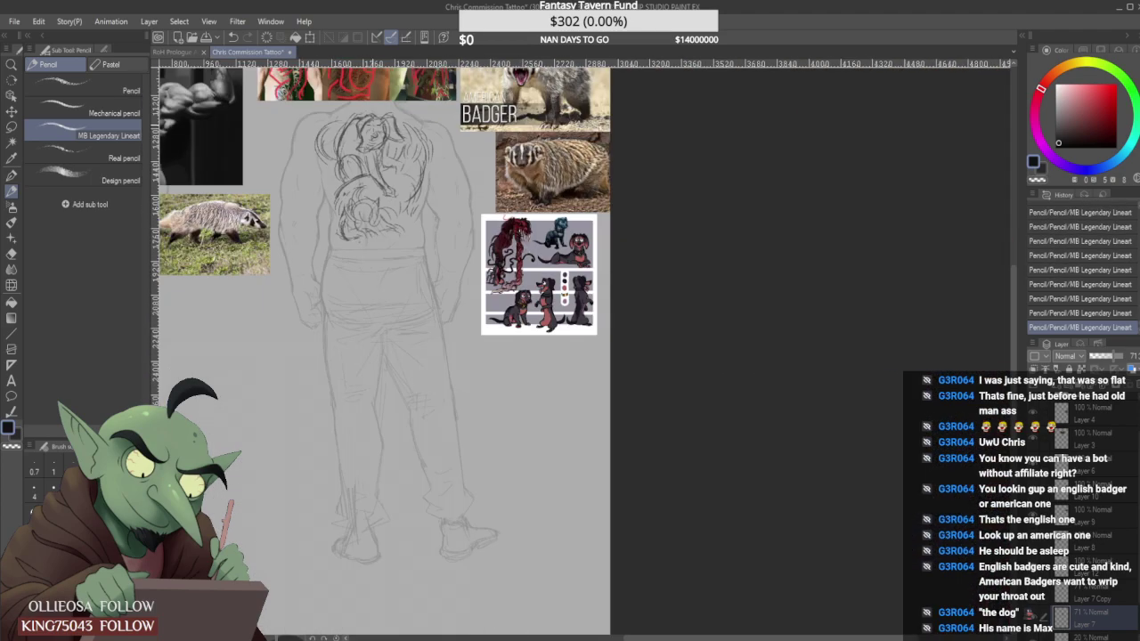
scroll(365, 142, up, 3)
scroll(365, 143, down, 2)
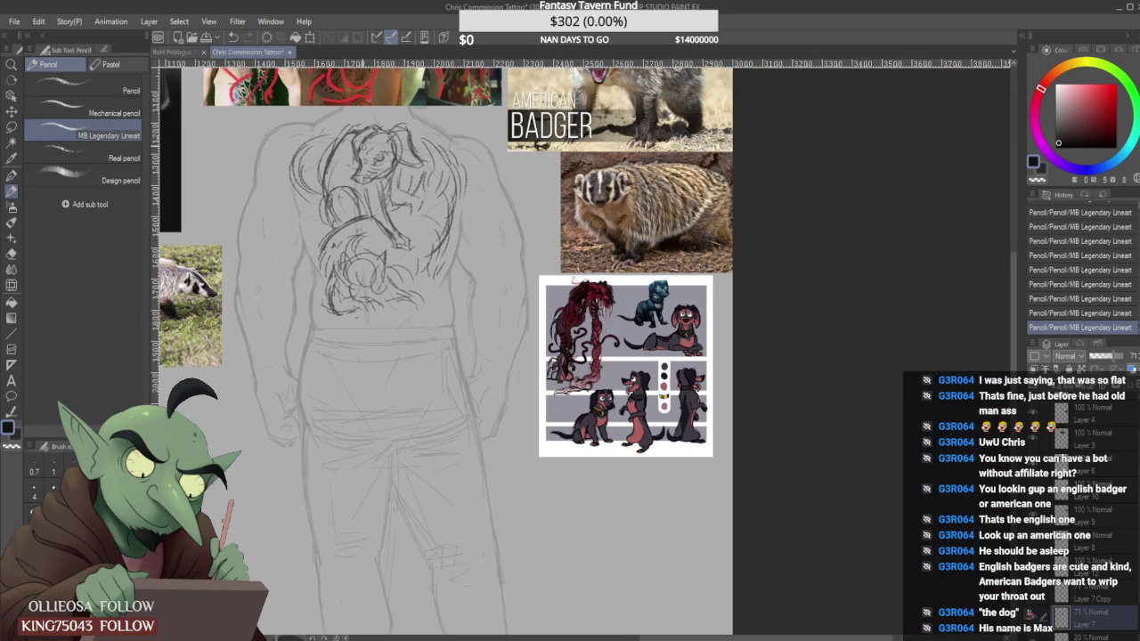
scroll(365, 163, up, 2)
drag(363, 165, 353, 185)
scroll(369, 144, down, 2)
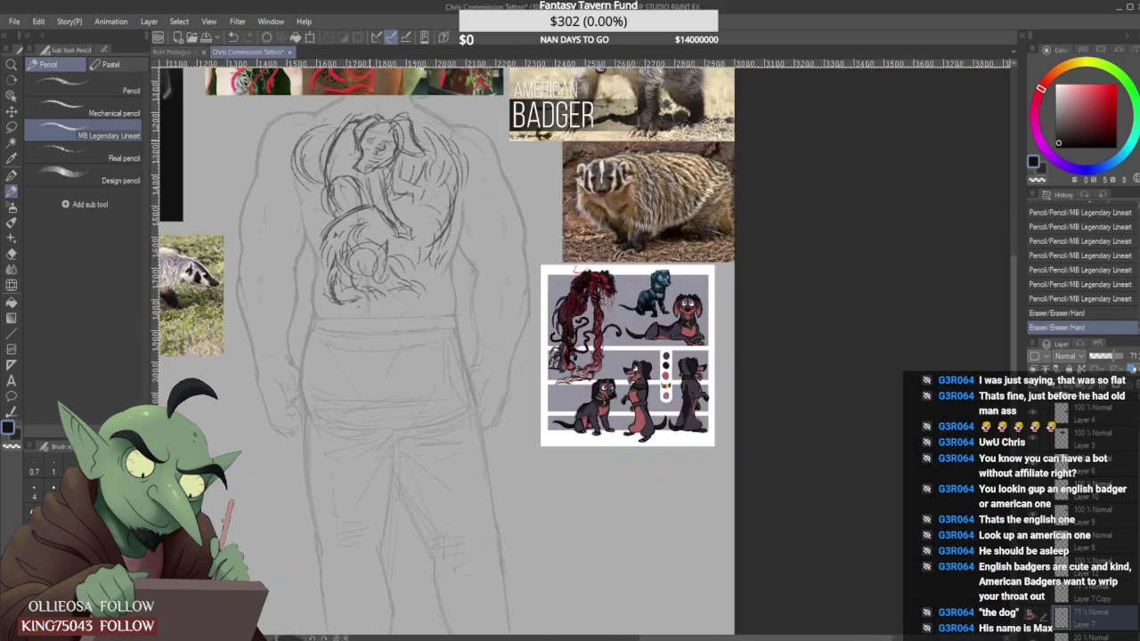
scroll(365, 147, up, 2)
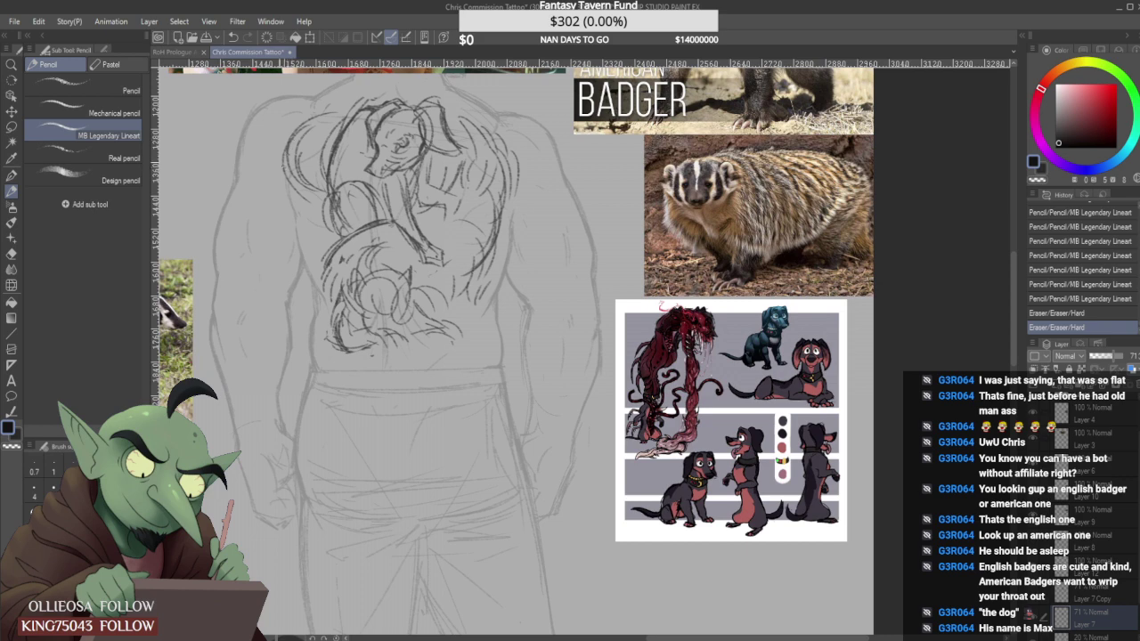
Fill the loop at the left shoulder blade with curved fur strokes along its outer and inner edges.
drag(292, 128, 283, 156)
drag(290, 142, 281, 169)
mouse_move(324, 125)
mouse_down()
mouse_move(305, 174)
mouse_move(285, 174)
mouse_move(328, 189)
mouse_move(308, 233)
mouse_up()
scroll(310, 160, down, 2)
scroll(303, 160, up, 2)
scroll(365, 268, down, 2)
scroll(365, 267, up, 2)
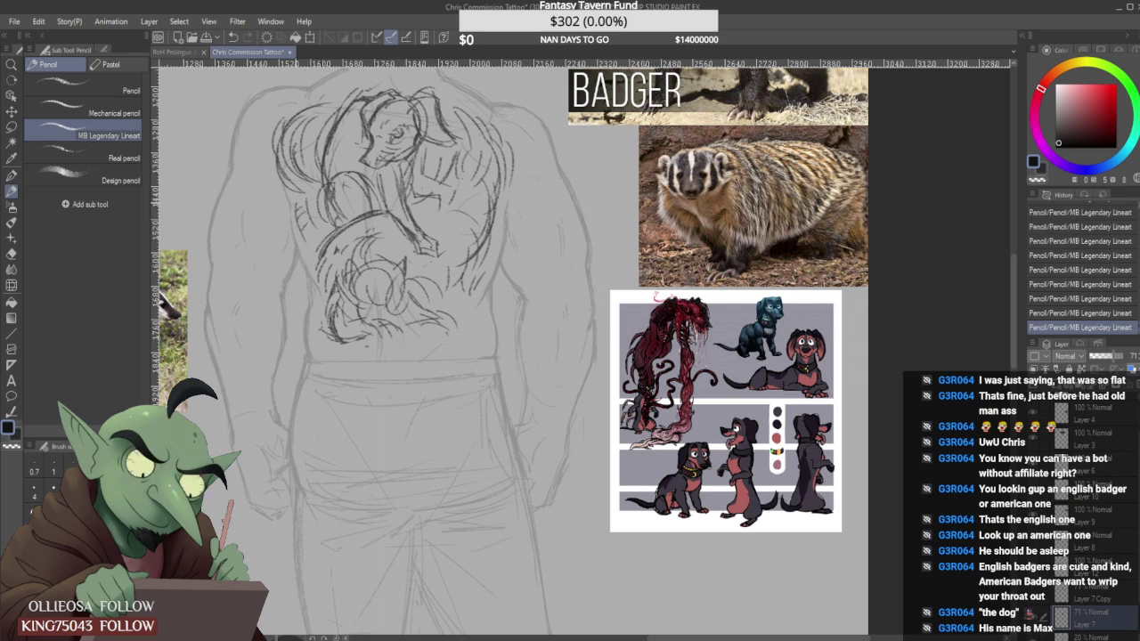
scroll(521, 348, down, 1)
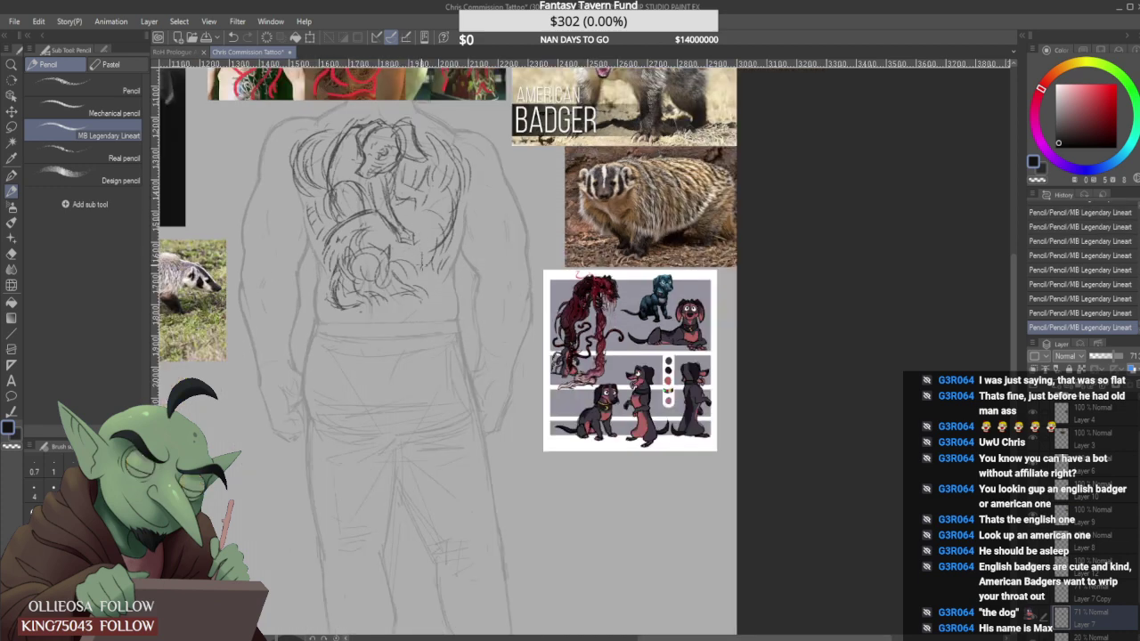
scroll(521, 347, down, 1)
Draw layered fur strokes down the tattoo's left flank, between the shoulder loop and the lower animal's back.
scroll(371, 255, up, 5)
mouse_move(324, 260)
mouse_down()
mouse_move(309, 286)
mouse_move(330, 327)
mouse_up()
mouse_move(325, 223)
mouse_down()
mouse_move(315, 241)
mouse_move(307, 224)
mouse_move(345, 212)
mouse_move(290, 264)
mouse_up()
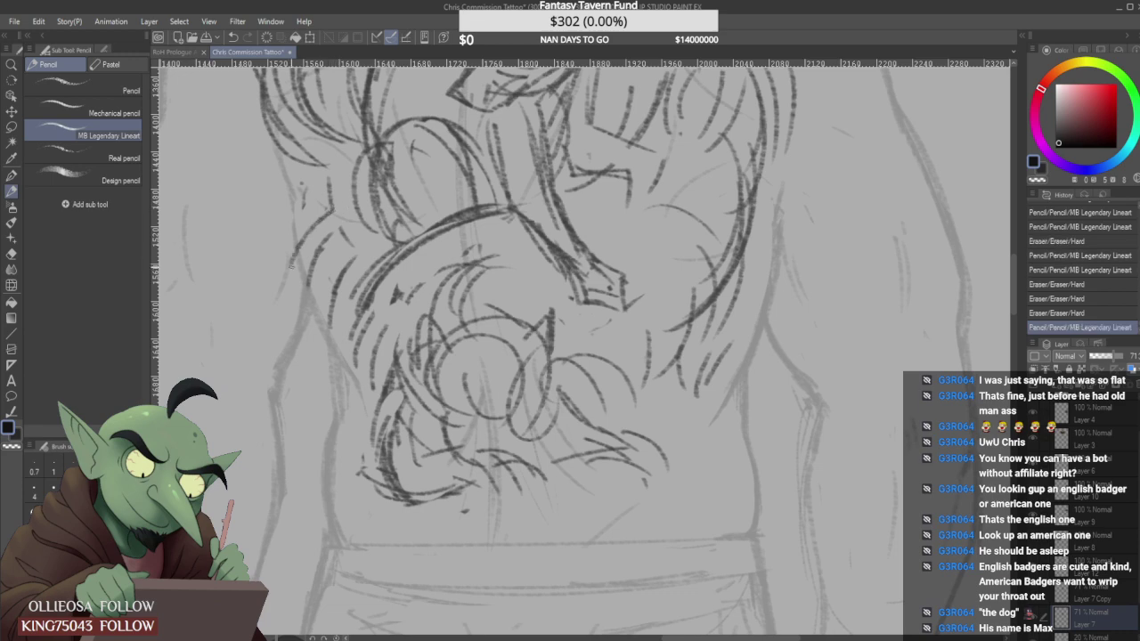
mouse_move(331, 182)
mouse_down()
mouse_move(299, 223)
mouse_move(290, 264)
mouse_move(289, 201)
mouse_move(299, 242)
mouse_move(336, 200)
mouse_up()
drag(330, 188, 305, 214)
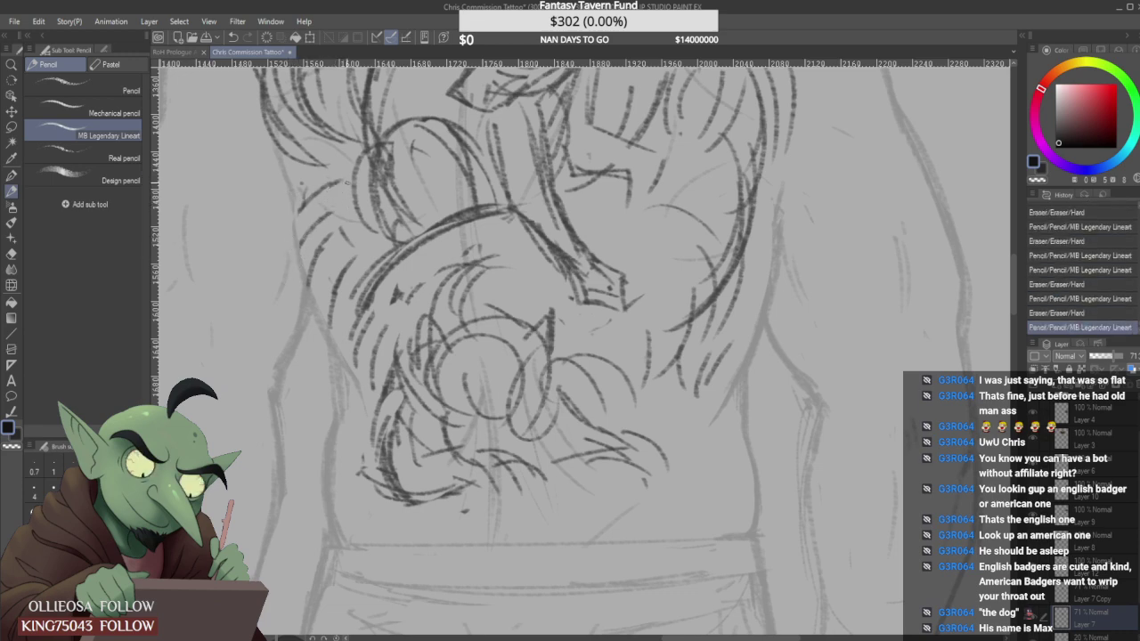
scroll(342, 247, down, 3)
scroll(375, 283, down, 1)
scroll(421, 90, up, 3)
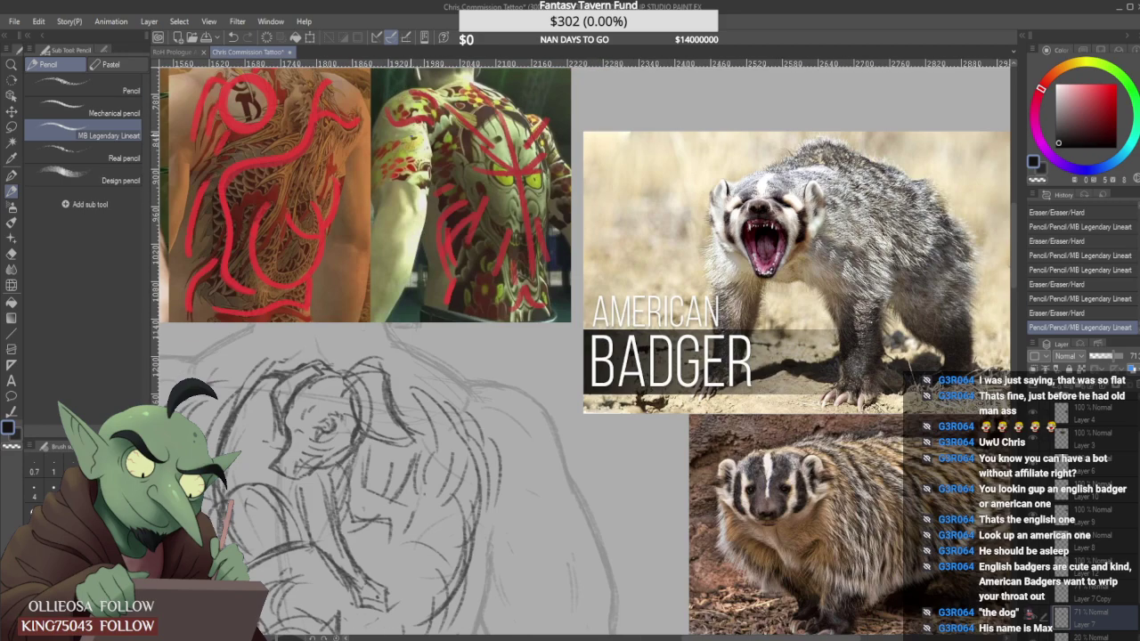
Add curved fur lines outside the lower animal's arched back on the left and erase the excess.
scroll(396, 160, down, 2)
key(ctrl+plus)
key(ctrl+plus)
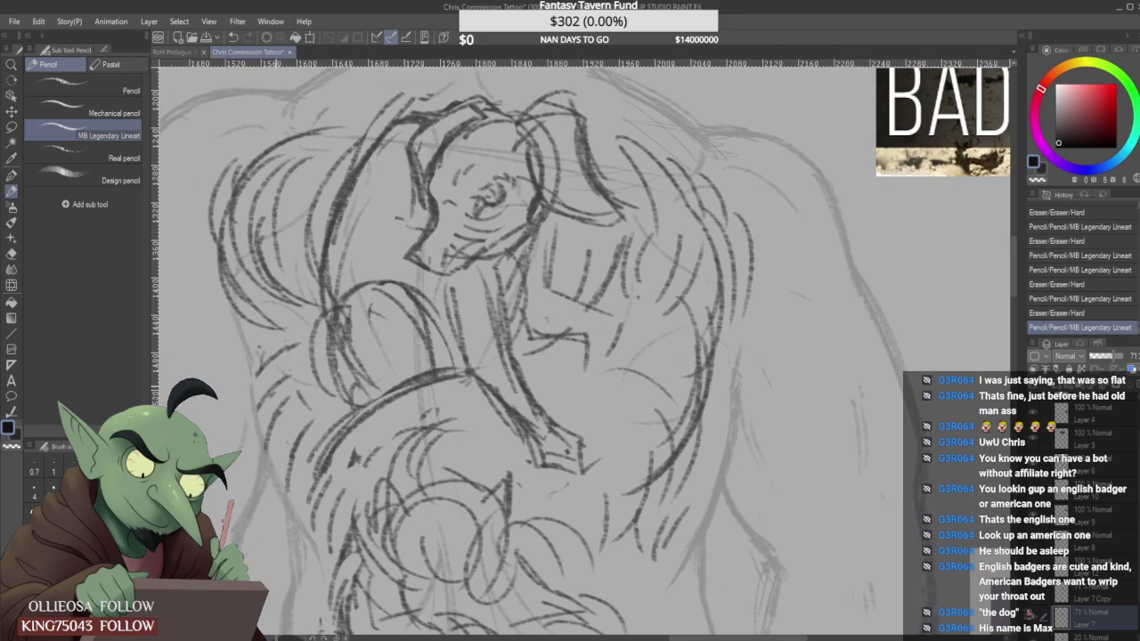
mouse_move(271, 394)
mouse_down()
mouse_move(312, 365)
mouse_move(317, 342)
mouse_move(314, 386)
mouse_up()
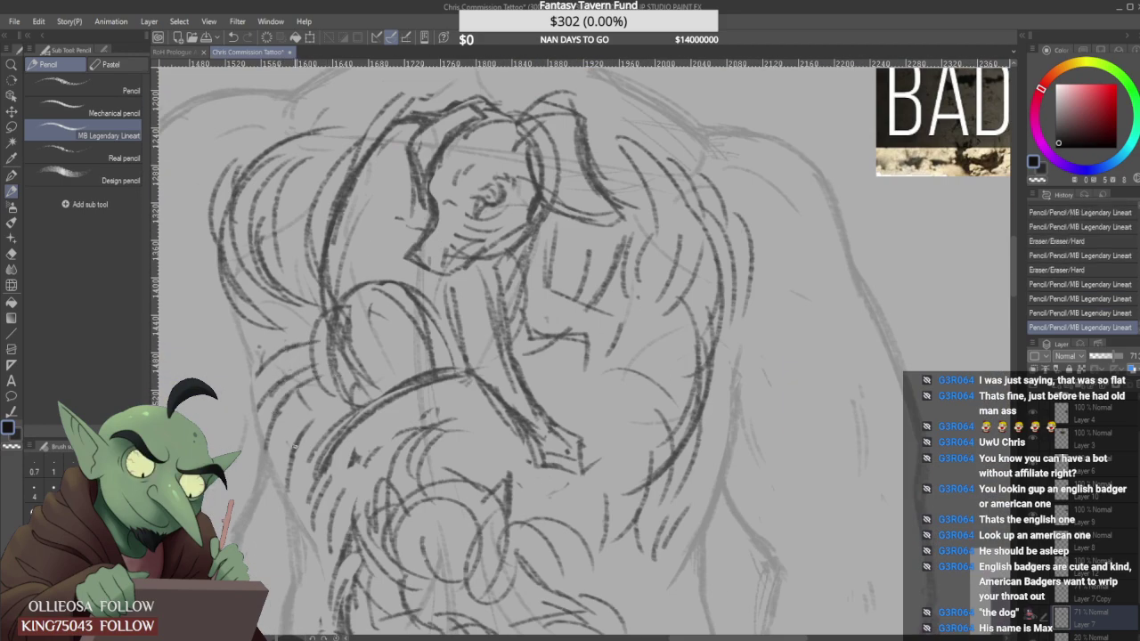
mouse_move(295, 446)
mouse_down()
mouse_move(335, 392)
mouse_move(307, 405)
mouse_up()
scroll(296, 342, down, 4)
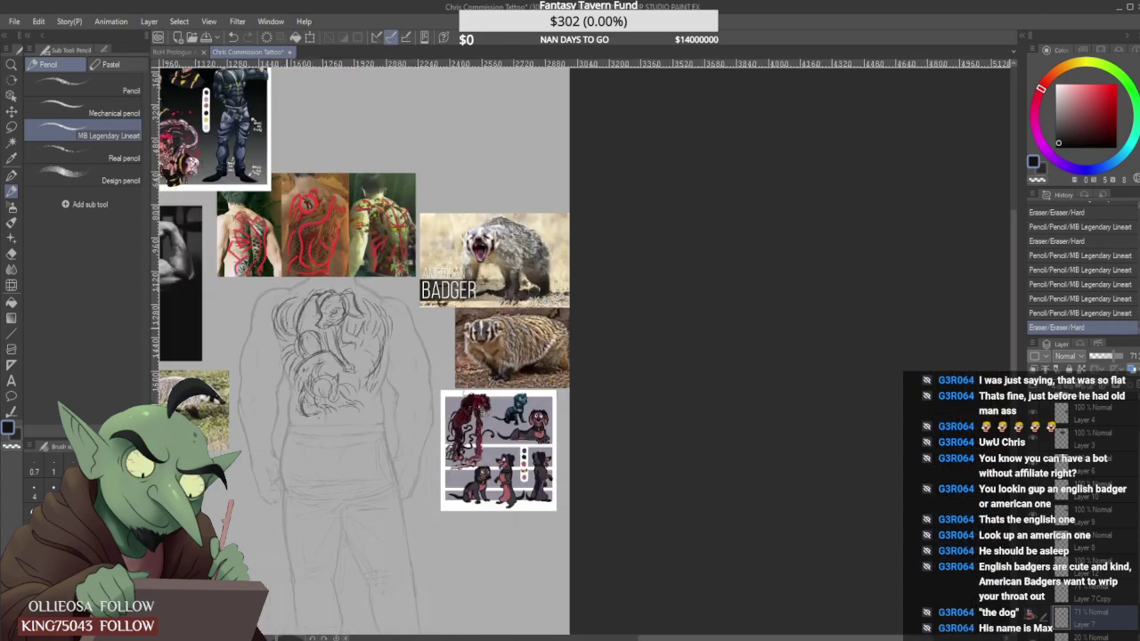
scroll(377, 414, up, 2)
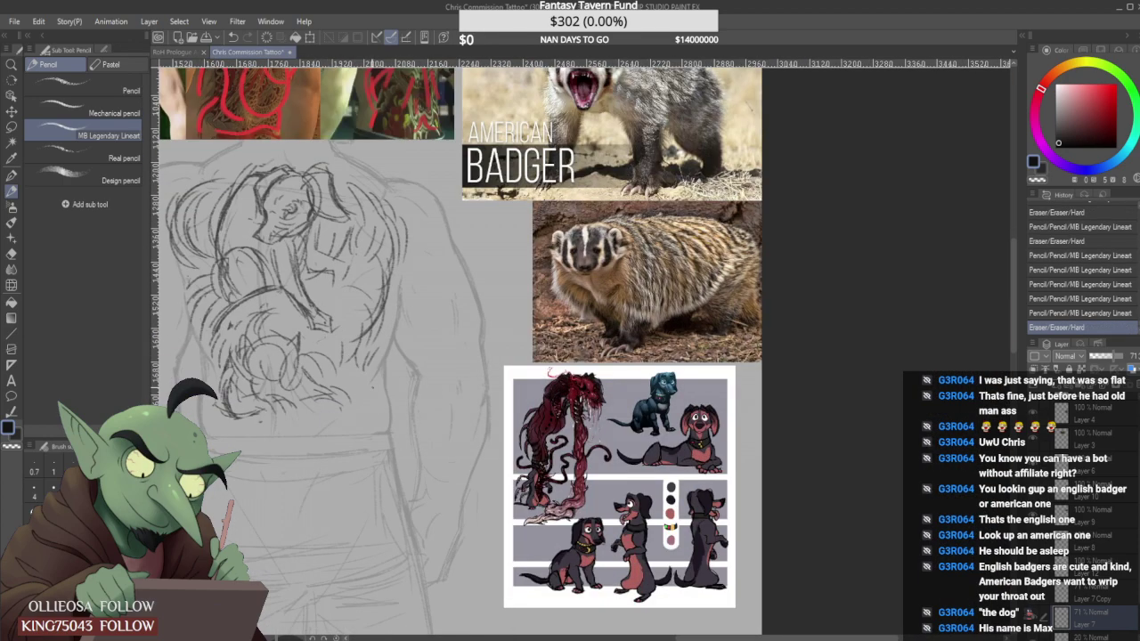
Add long curved fur strokes around the tattoo's lower right and along its outer right contour.
mouse_move(337, 358)
mouse_down()
mouse_move(368, 378)
mouse_move(383, 424)
mouse_up()
scroll(387, 332, down, 2)
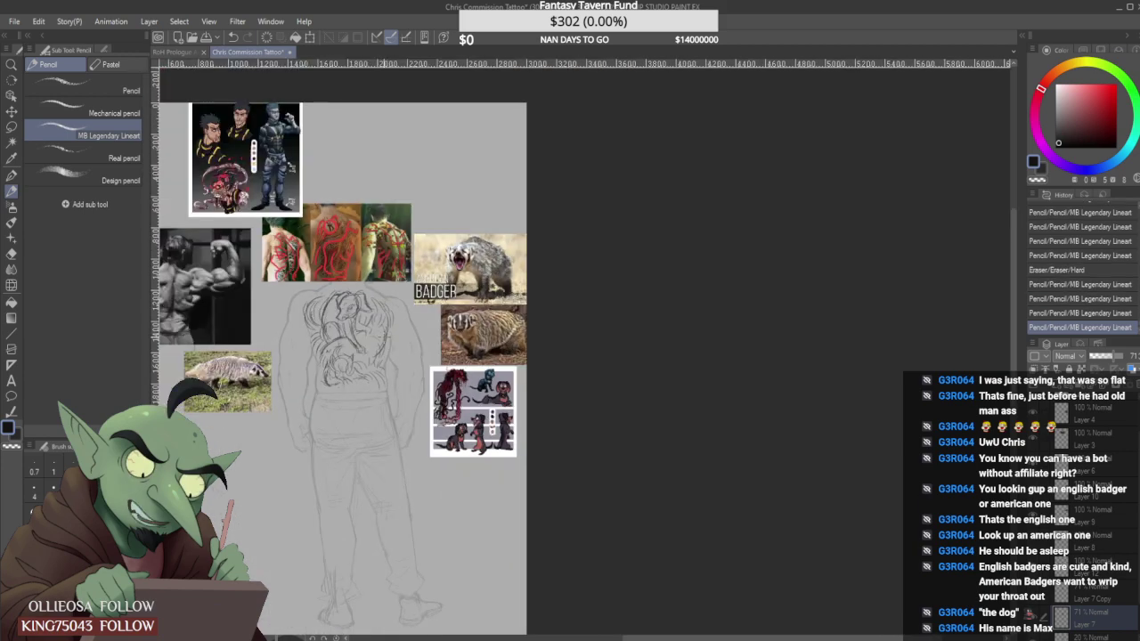
scroll(386, 350, up, 3)
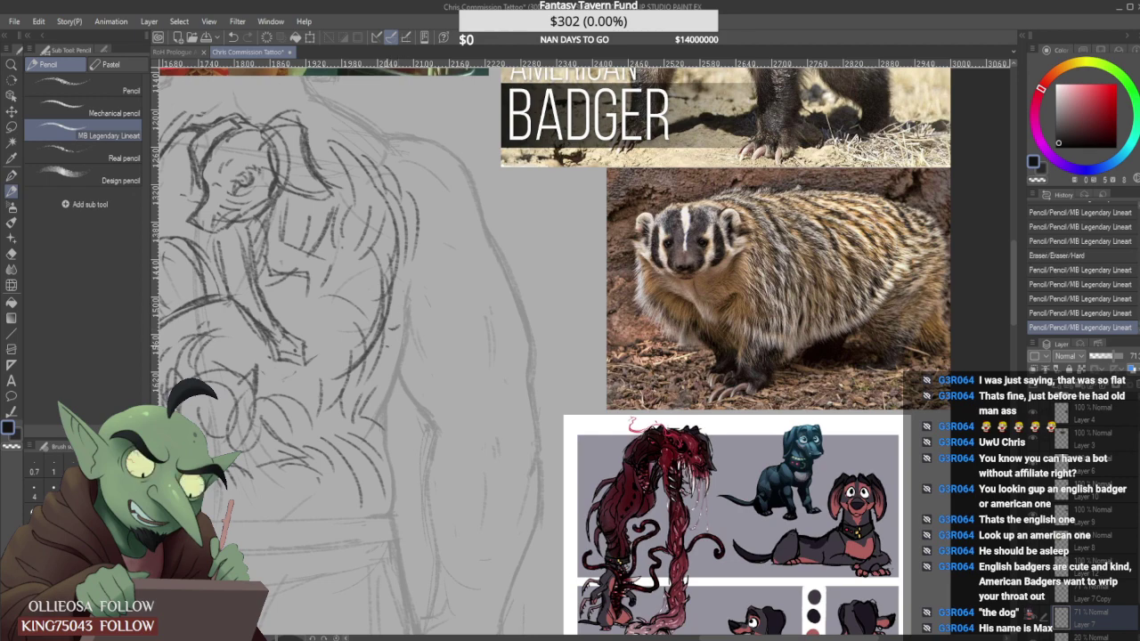
drag(406, 306, 389, 320)
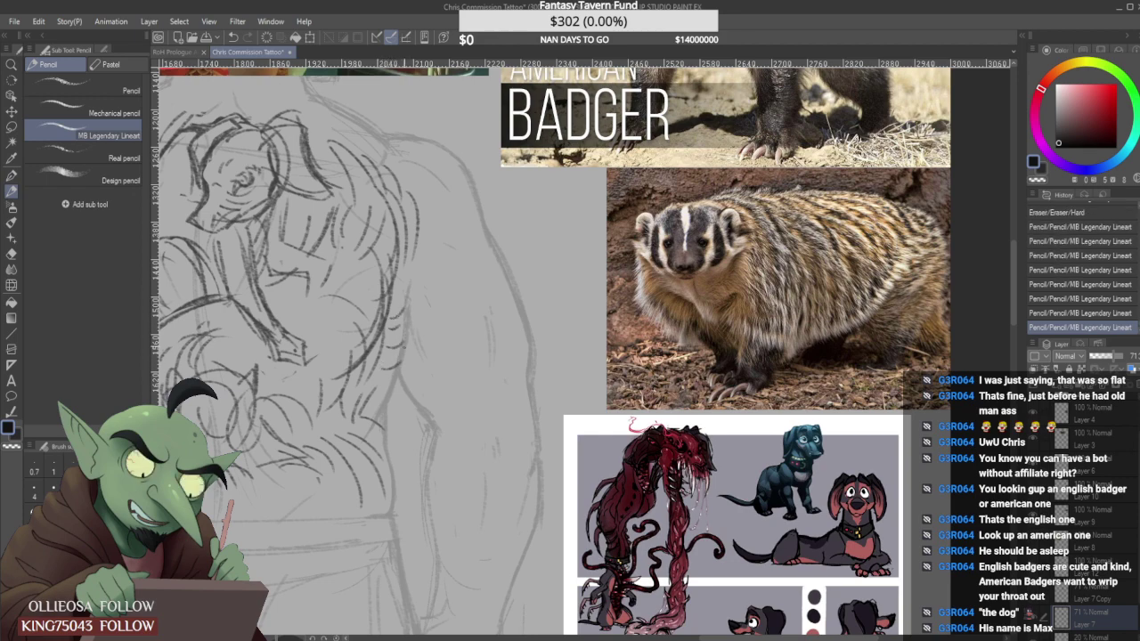
scroll(405, 335, down, 2)
scroll(408, 317, down, 2)
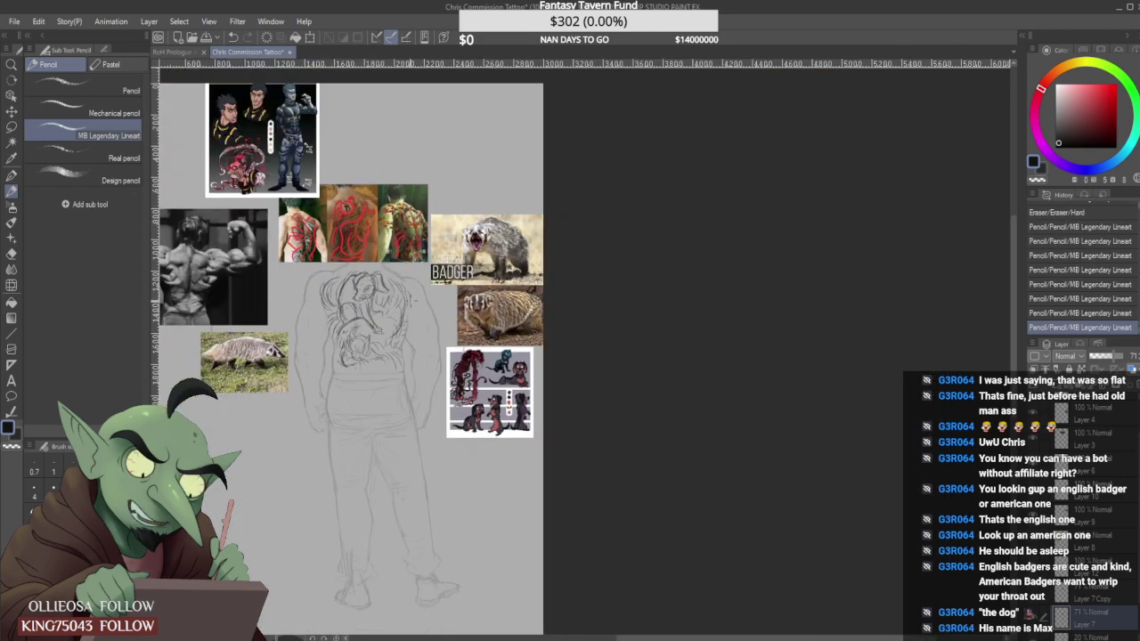
scroll(366, 356, up, 2)
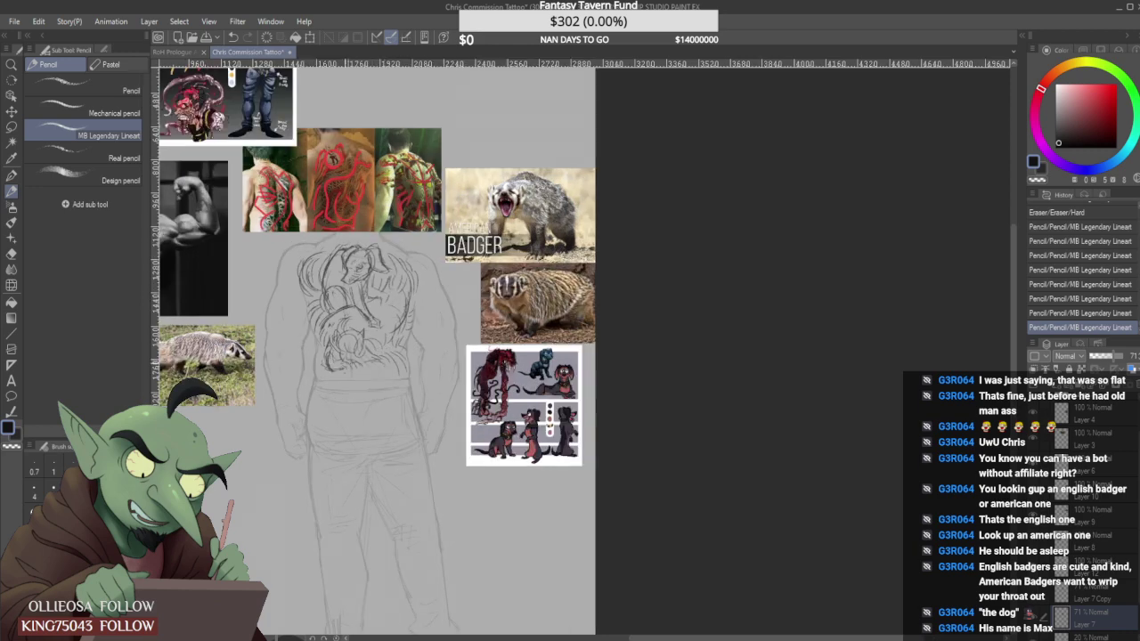
Sketch strokes down both sides of the lower head to build up its surrounding form.
scroll(332, 368, up, 1)
mouse_move(330, 356)
mouse_down()
mouse_move(327, 392)
mouse_move(356, 402)
mouse_move(348, 408)
mouse_up()
mouse_move(372, 326)
mouse_down()
mouse_move(383, 357)
mouse_move(356, 392)
mouse_move(401, 389)
mouse_up()
scroll(383, 362, down, 3)
scroll(380, 345, up, 2)
scroll(415, 316, down, 3)
scroll(414, 326, up, 4)
Rework the lower head's facial outline with short pencil strokes across its brow and muzzle.
mouse_move(383, 314)
mouse_down()
mouse_move(399, 346)
mouse_move(433, 343)
mouse_move(461, 304)
mouse_move(469, 318)
mouse_up()
drag(445, 320, 466, 297)
scroll(455, 284, down, 3)
scroll(454, 279, up, 3)
mouse_move(387, 284)
mouse_down()
mouse_move(383, 315)
mouse_move(378, 299)
mouse_up()
mouse_move(379, 294)
mouse_down()
mouse_move(388, 314)
mouse_move(390, 289)
mouse_up()
mouse_move(397, 290)
mouse_down()
mouse_move(445, 291)
mouse_move(440, 282)
mouse_move(426, 297)
mouse_up()
scroll(431, 304, down, 3)
scroll(463, 308, up, 2)
mouse_move(431, 301)
mouse_down()
mouse_move(423, 313)
mouse_move(456, 314)
mouse_up()
scroll(474, 270, down, 2)
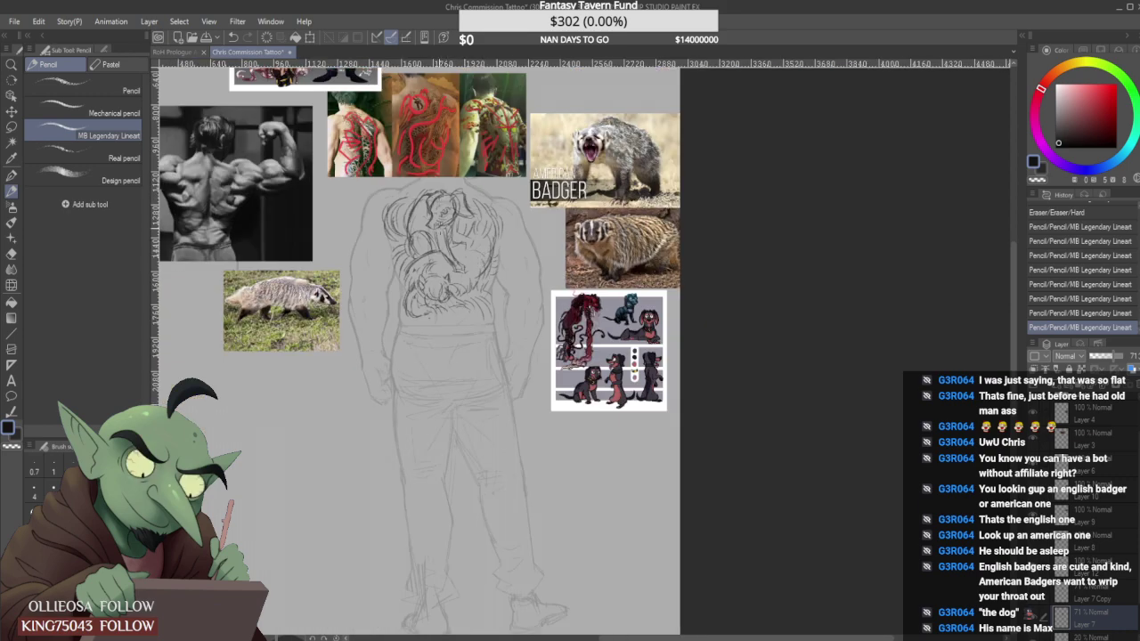
Refine the upper dog's muzzle, jaw and throat with short pencil strokes.
scroll(445, 267, up, 3)
scroll(445, 267, up, 3)
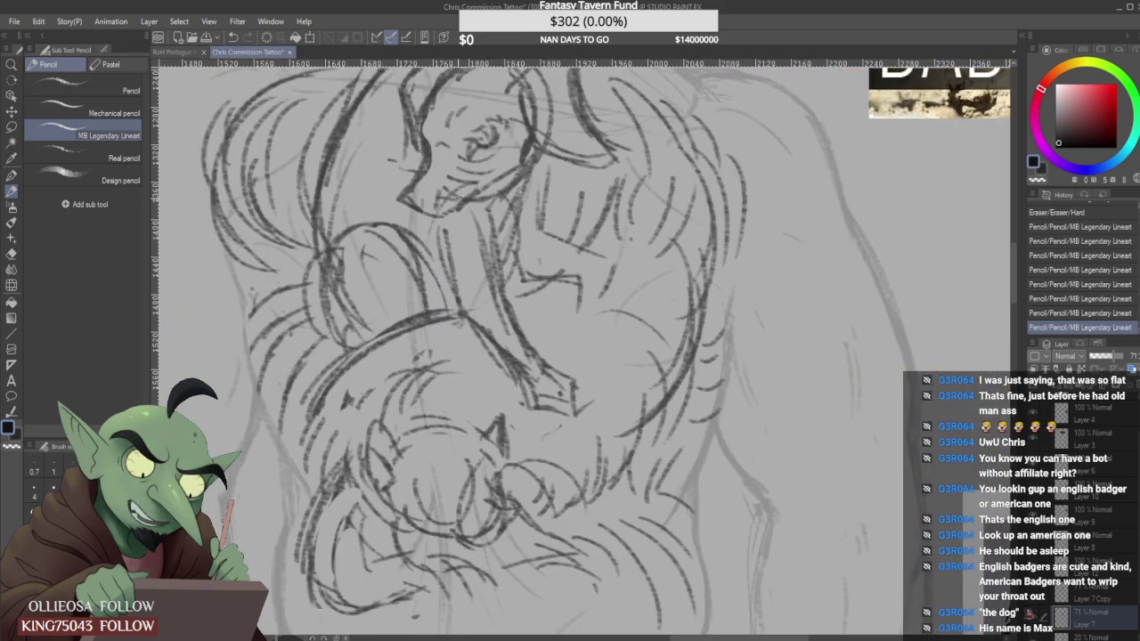
drag(456, 209, 487, 178)
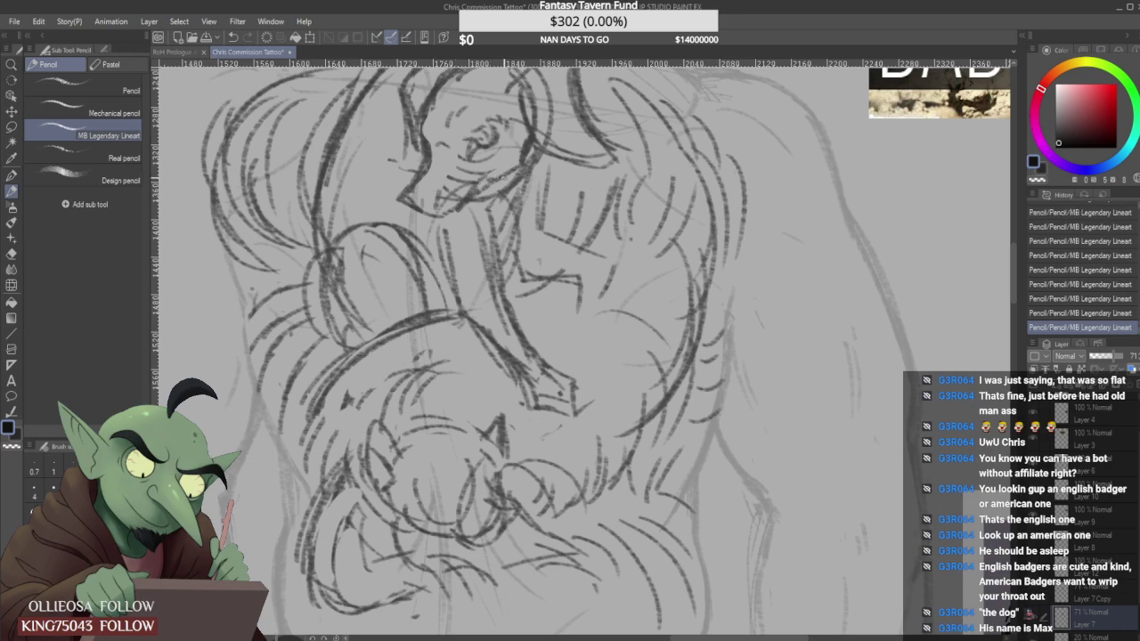
scroll(489, 268, down, 3)
scroll(490, 267, up, 3)
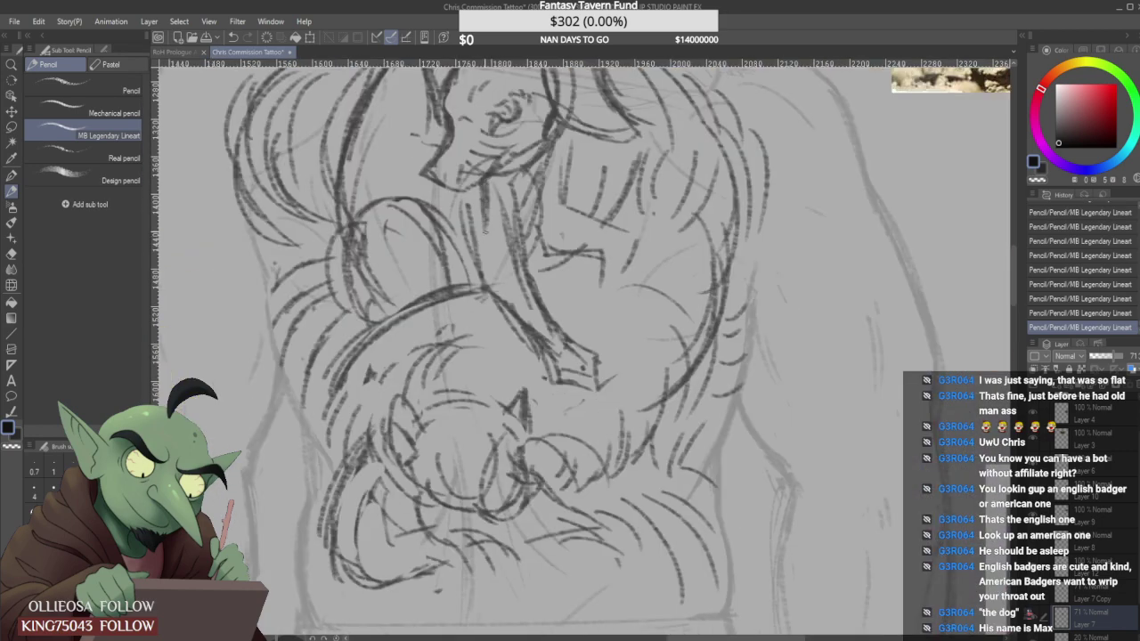
scroll(485, 214, down, 4)
scroll(488, 196, up, 4)
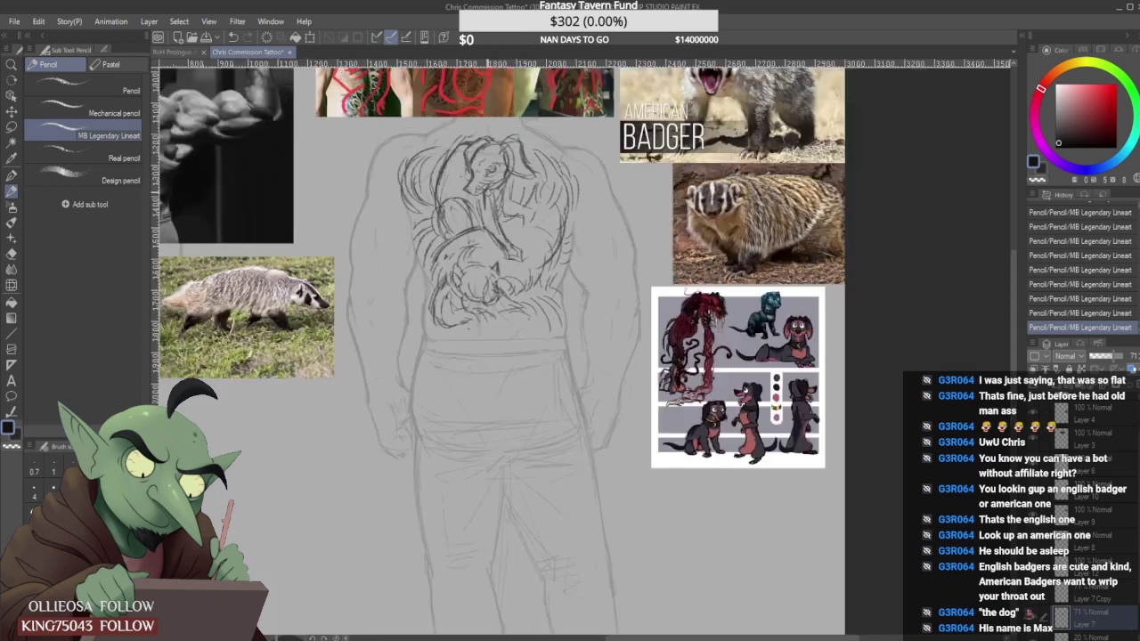
mouse_move(486, 196)
mouse_down()
mouse_move(449, 204)
mouse_move(481, 180)
mouse_up()
mouse_move(470, 188)
mouse_down()
mouse_move(480, 178)
mouse_move(471, 196)
mouse_move(469, 161)
mouse_move(479, 177)
mouse_up()
mouse_move(492, 171)
mouse_down()
mouse_move(511, 157)
mouse_move(479, 186)
mouse_move(483, 275)
mouse_move(483, 227)
mouse_move(479, 262)
mouse_move(481, 235)
mouse_move(461, 237)
mouse_move(462, 257)
mouse_up()
Rework the dog's chest and upper foreleg lines below its head, erasing stray marks.
scroll(484, 224, down, 4)
scroll(485, 211, up, 4)
scroll(479, 223, down, 4)
scroll(481, 211, up, 4)
scroll(461, 233, down, 4)
scroll(459, 214, up, 6)
drag(460, 206, 461, 258)
scroll(460, 256, down, 4)
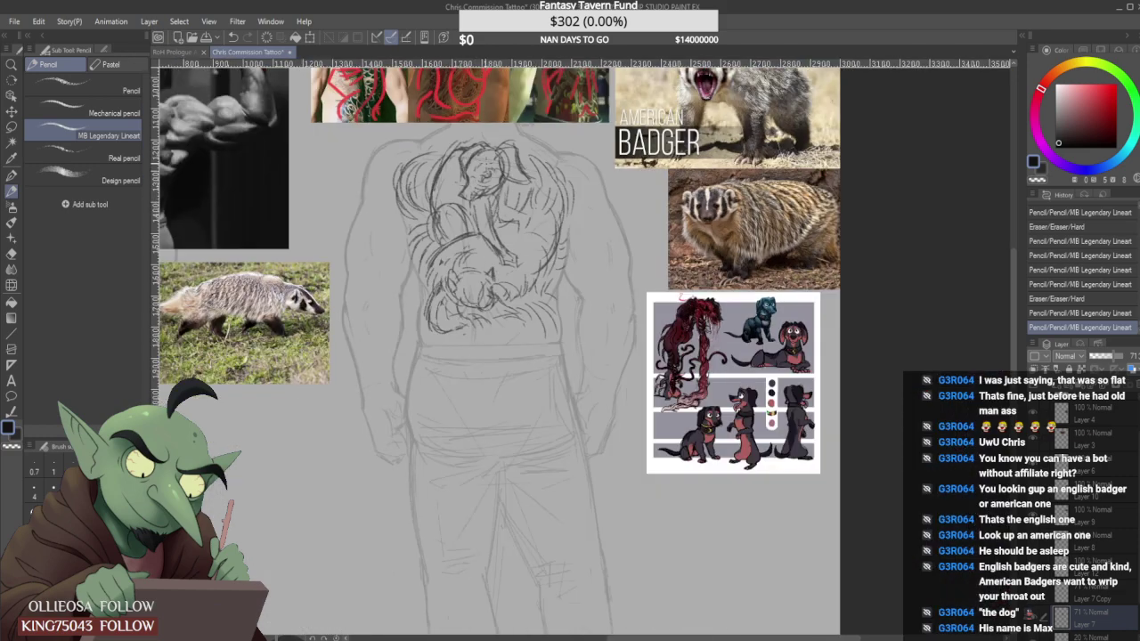
Add short strokes where the dog's raised foreleg meets its chest and near the raised paw.
scroll(487, 167, down, 2)
scroll(513, 206, up, 6)
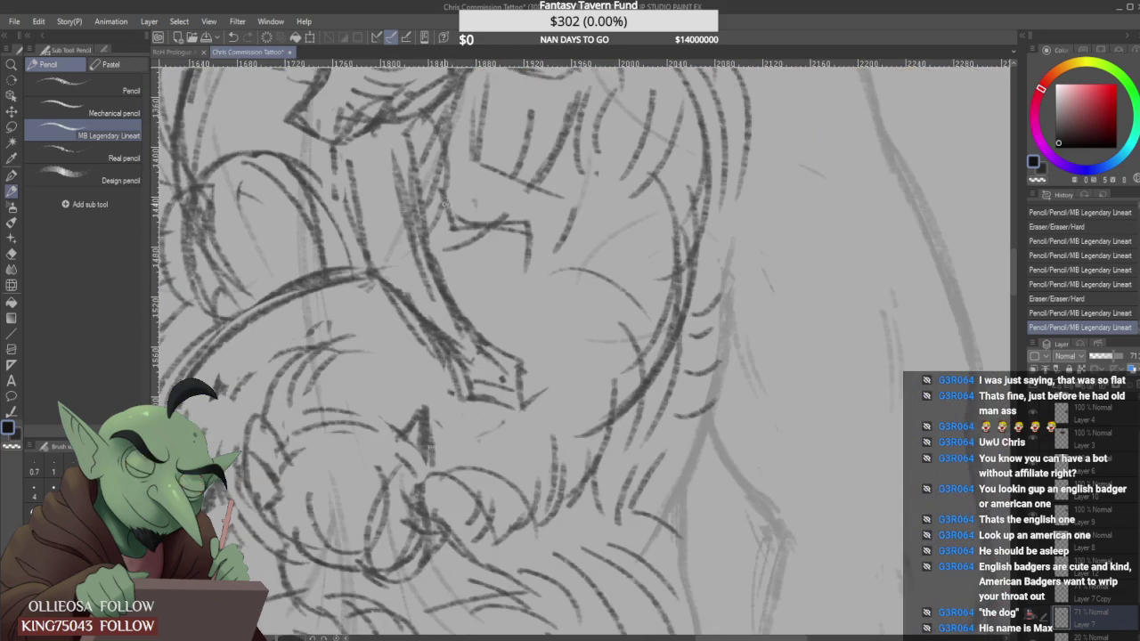
drag(445, 193, 443, 224)
scroll(533, 219, down, 1)
scroll(532, 219, down, 1)
drag(534, 216, 543, 232)
scroll(544, 230, down, 2)
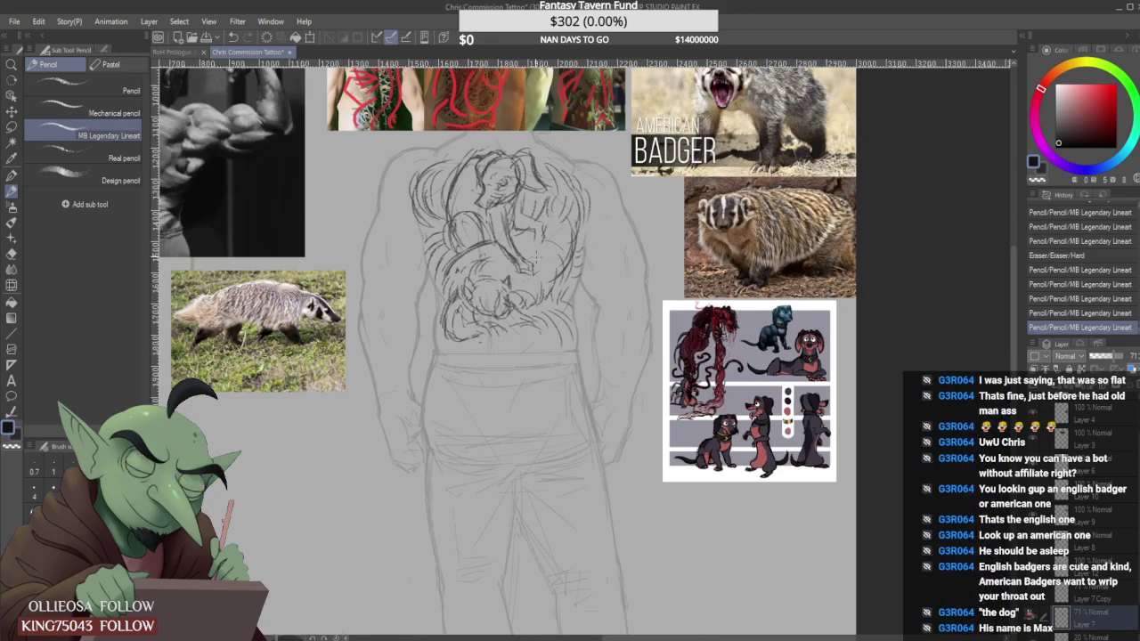
Strengthen the contour behind the dog's head and down its neck, cleaning up excess lines.
scroll(541, 210, down, 1)
scroll(530, 212, up, 4)
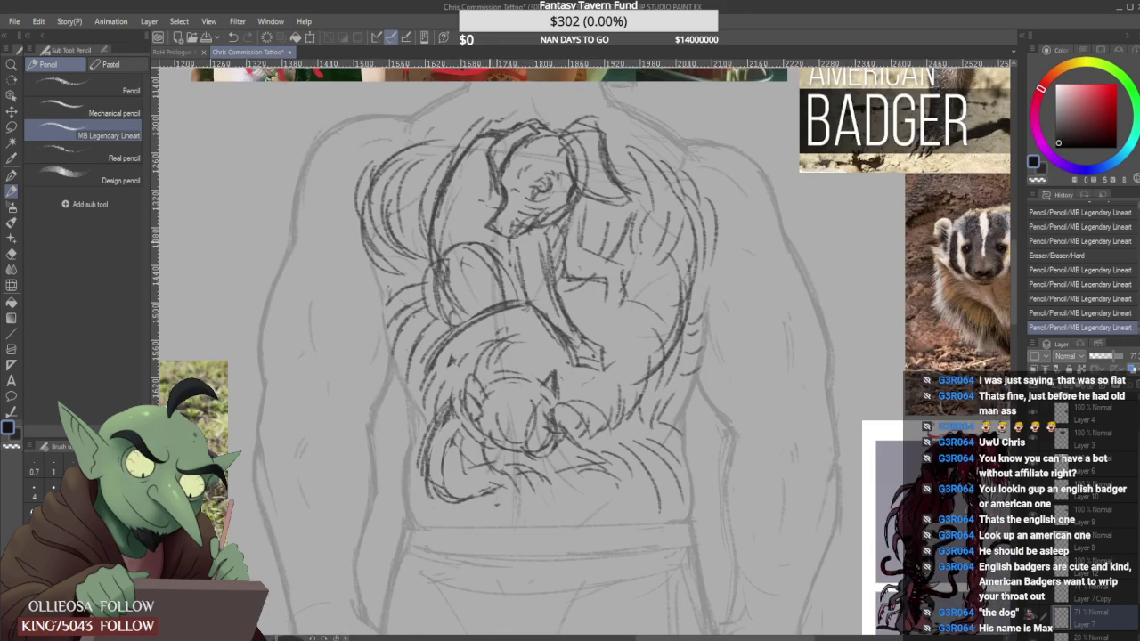
mouse_move(482, 198)
mouse_down()
mouse_move(489, 210)
mouse_move(479, 197)
mouse_up()
scroll(481, 227, down, 2)
scroll(479, 221, up, 2)
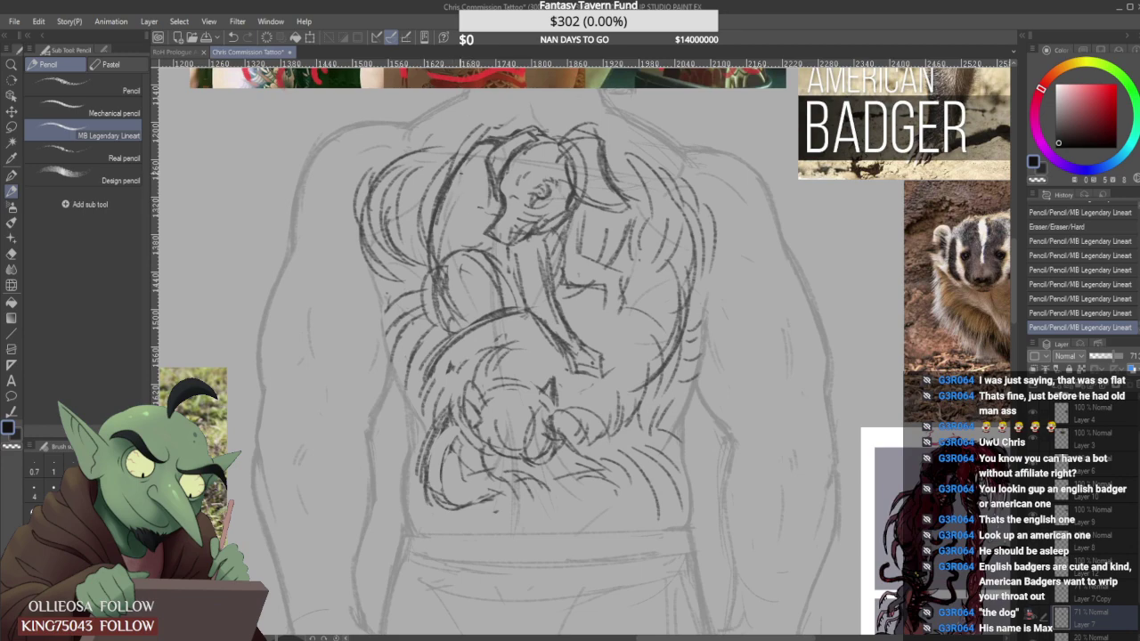
scroll(463, 185, down, 3)
scroll(463, 186, up, 5)
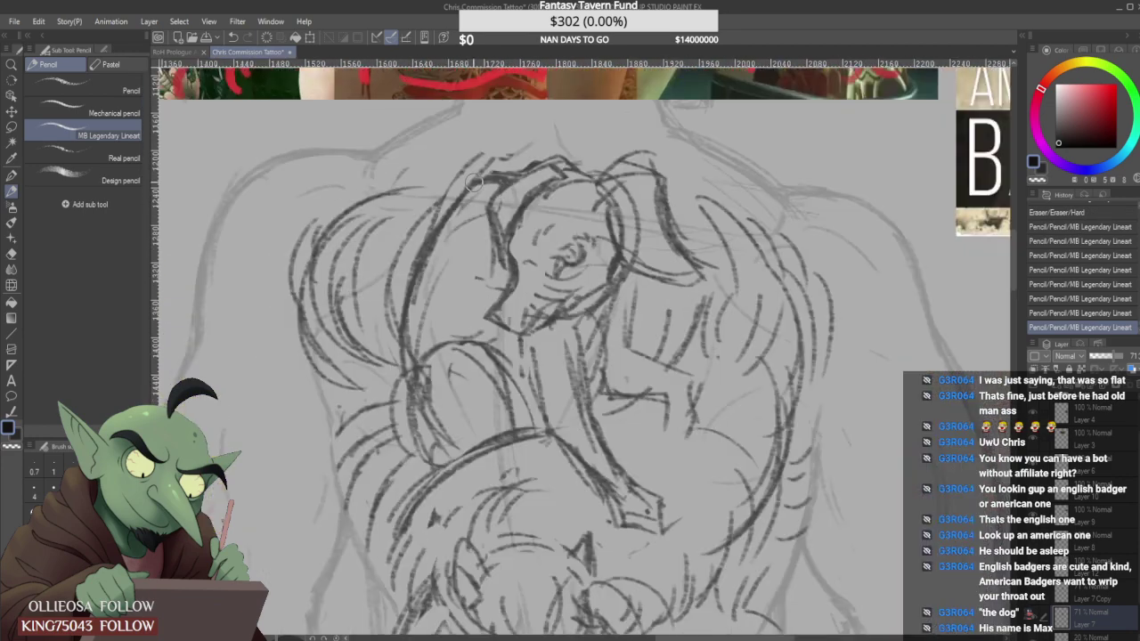
mouse_move(463, 186)
mouse_down()
mouse_move(503, 163)
mouse_move(509, 179)
mouse_move(430, 253)
mouse_up()
scroll(463, 223, down, 8)
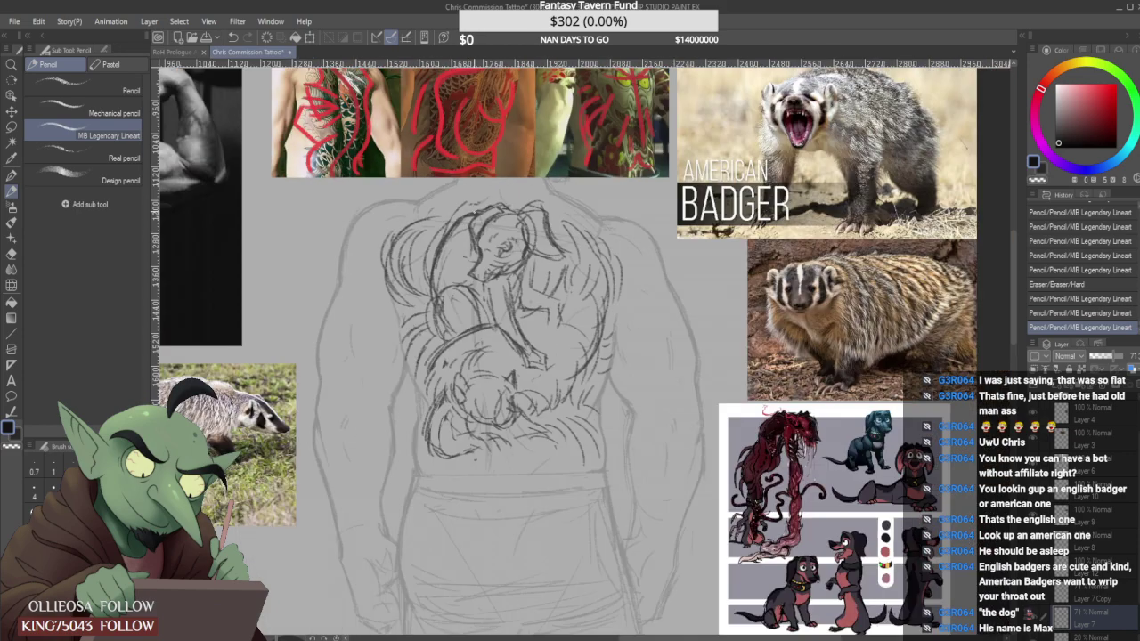
Redraw the dog's raised paw and add short fur strokes beneath it inside the curved body.
scroll(514, 257, up, 3)
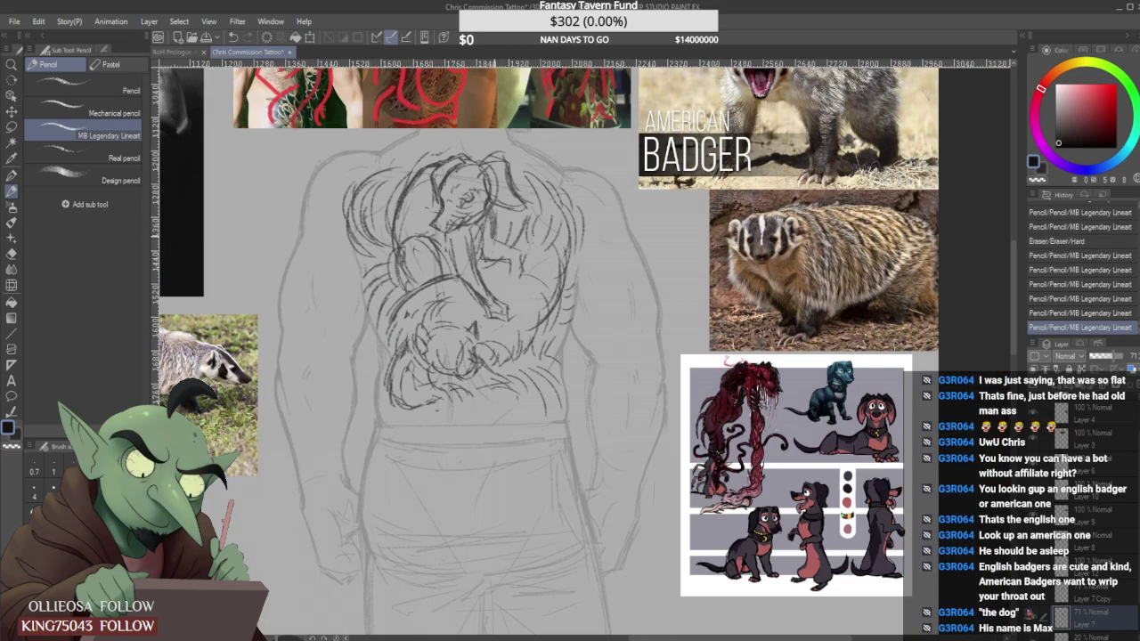
drag(479, 344, 500, 353)
scroll(495, 269, down, 3)
scroll(495, 269, up, 4)
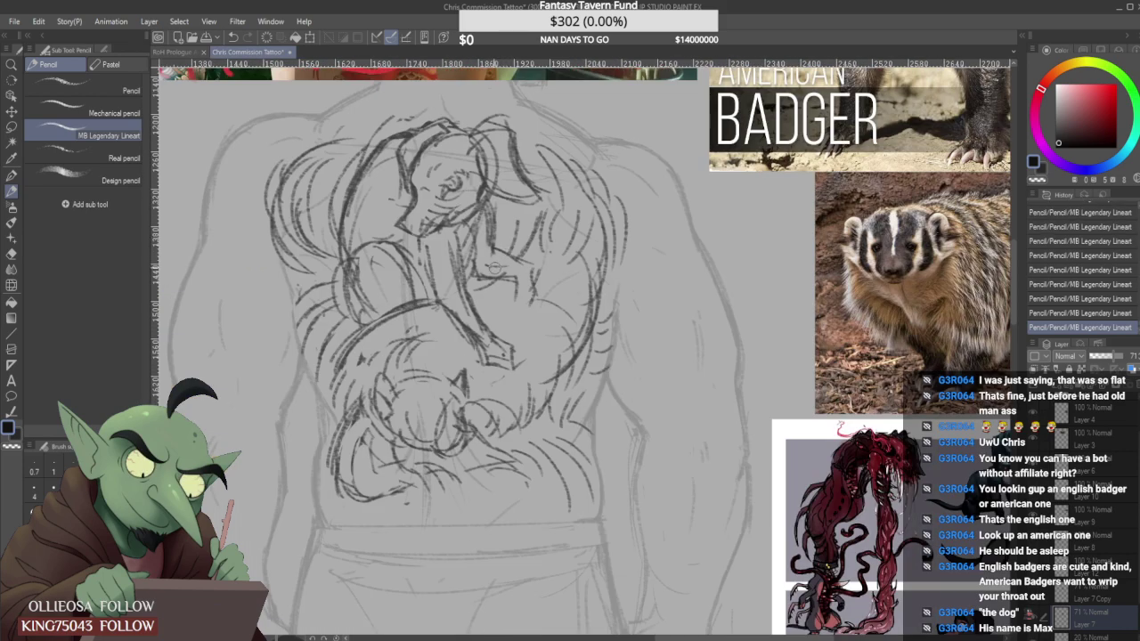
mouse_move(497, 268)
mouse_down()
mouse_move(504, 254)
mouse_move(499, 264)
mouse_move(531, 265)
mouse_up()
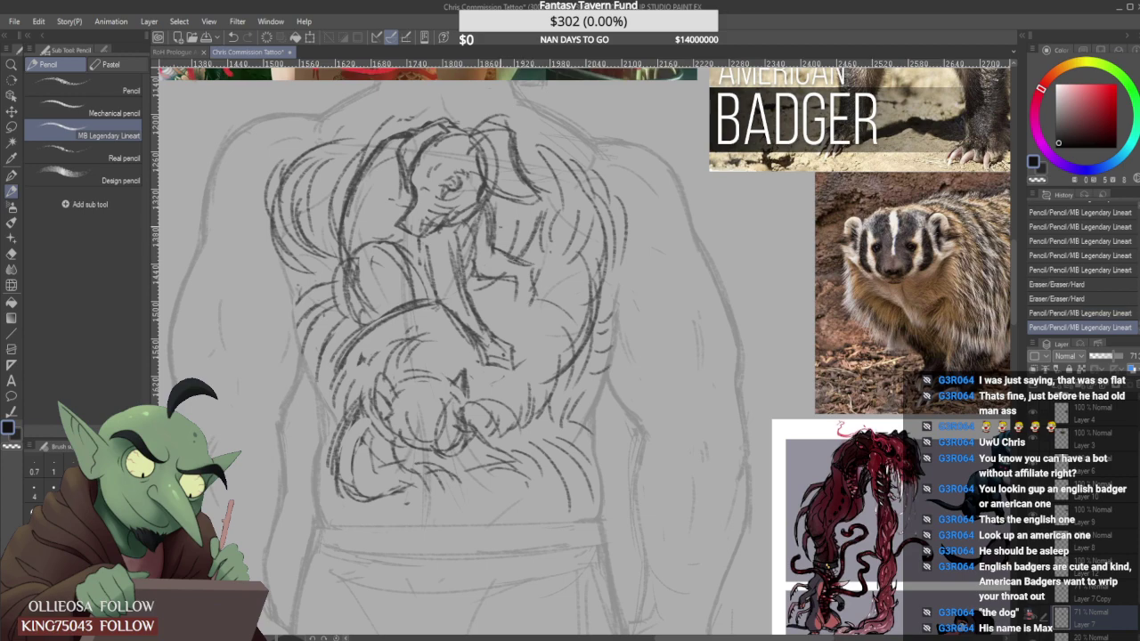
scroll(495, 269, down, 3)
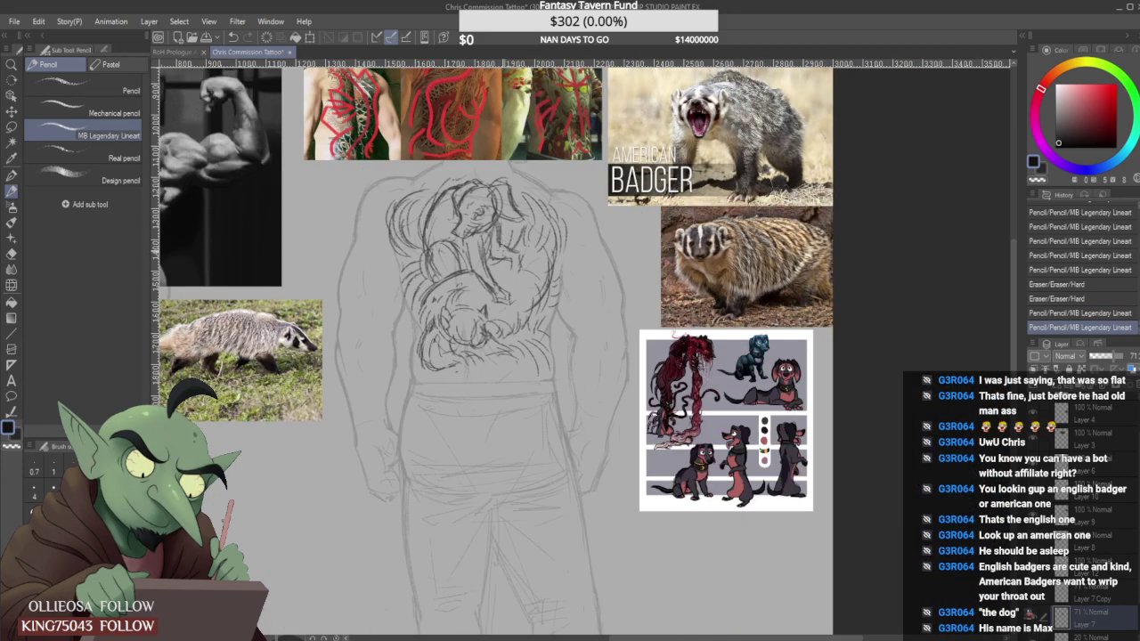
scroll(528, 283, up, 1)
drag(525, 251, 537, 281)
drag(523, 256, 535, 267)
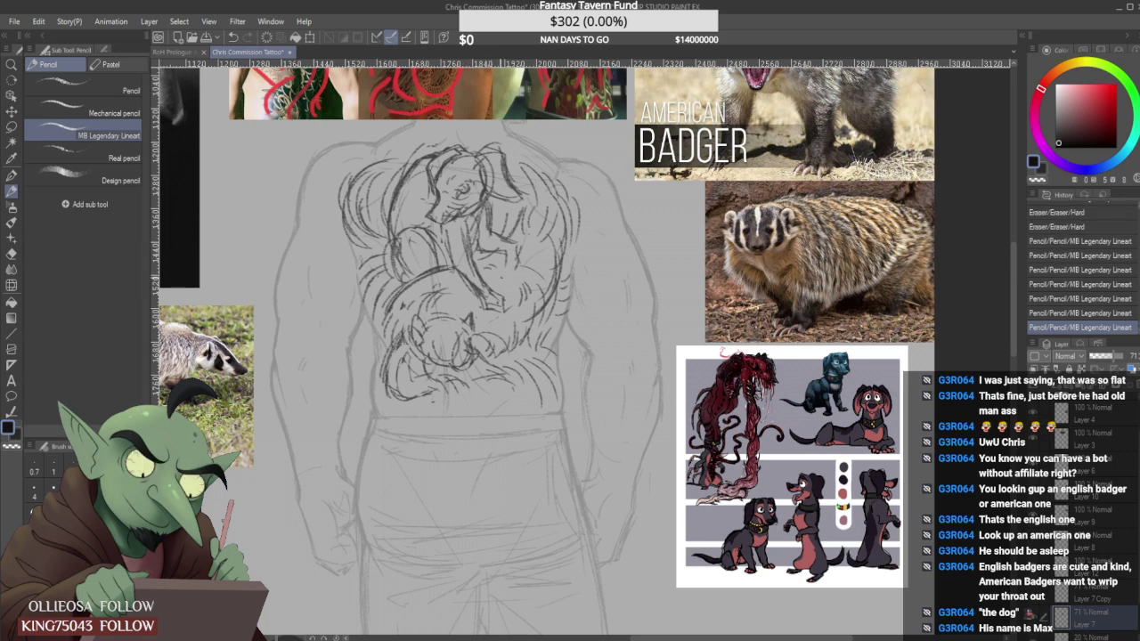
Sketch the badger's face stripes and features across the lower head, erasing misplaced lines.
drag(425, 322, 429, 335)
drag(428, 320, 458, 362)
scroll(430, 325, up, 1)
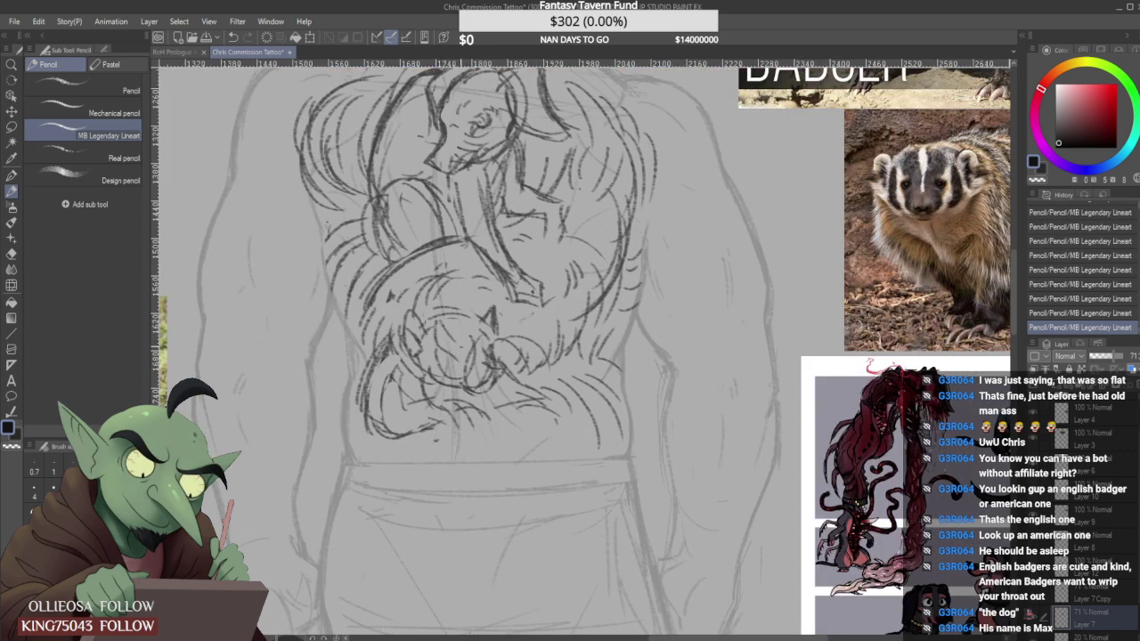
mouse_move(458, 319)
mouse_down()
mouse_move(480, 356)
mouse_move(443, 362)
mouse_move(454, 367)
mouse_move(460, 358)
mouse_move(446, 356)
mouse_up()
scroll(457, 343, down, 1)
scroll(458, 348, up, 1)
drag(444, 356, 451, 357)
scroll(456, 340, down, 1)
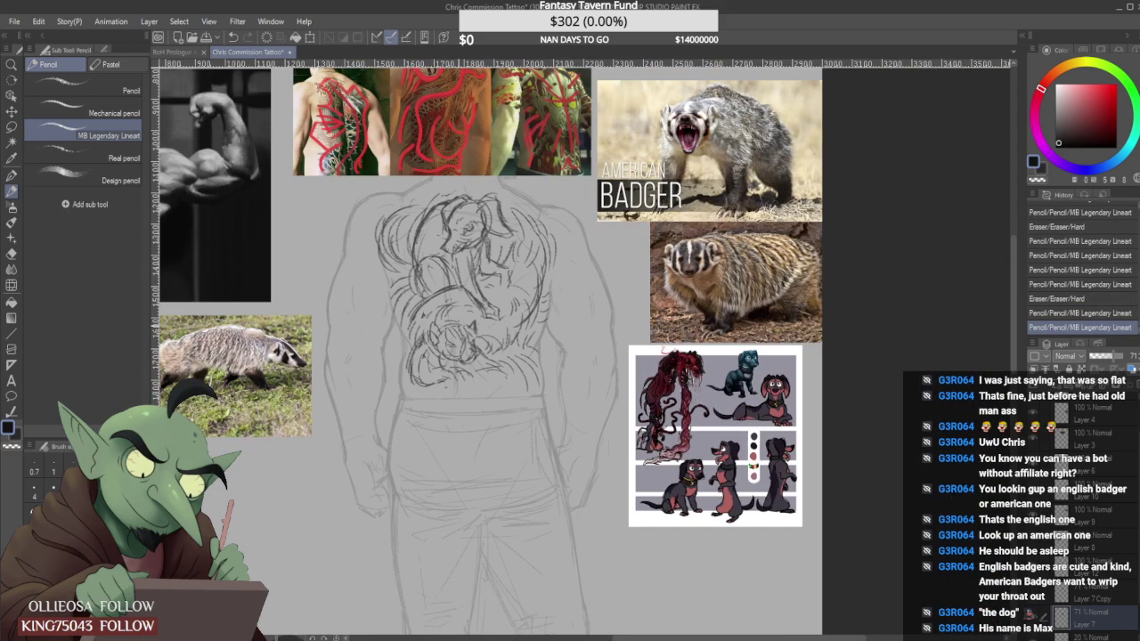
Add finishing strokes to the badger's face and curved fur lines above its head.
scroll(458, 346, up, 2)
drag(441, 366, 460, 350)
scroll(452, 334, down, 2)
scroll(499, 348, down, 1)
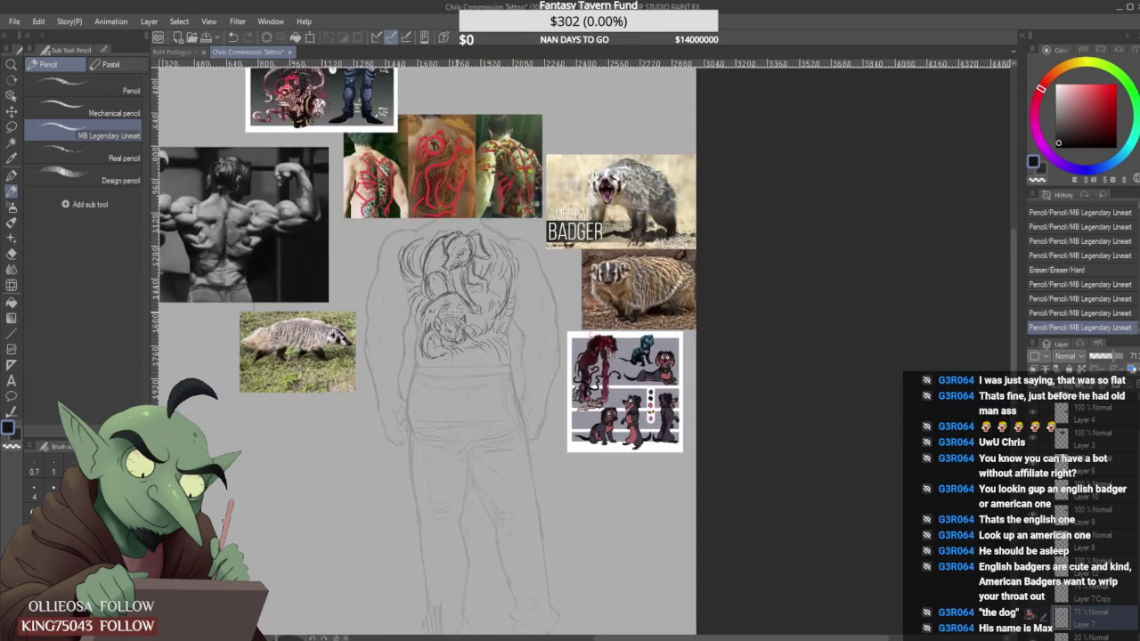
scroll(427, 345, up, 2)
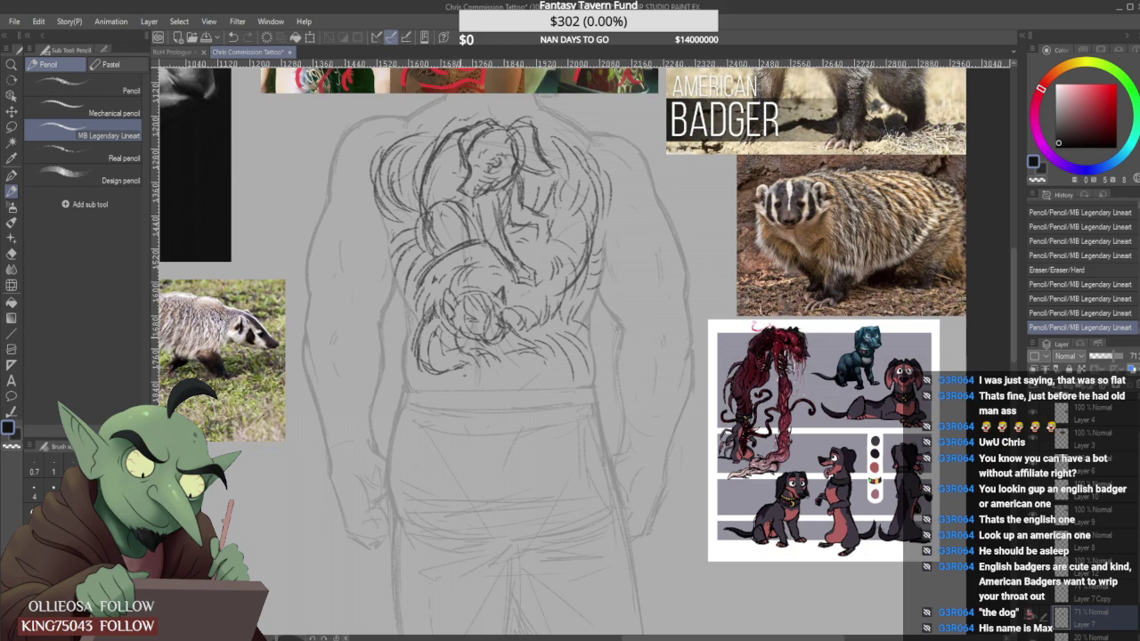
scroll(458, 258, up, 2)
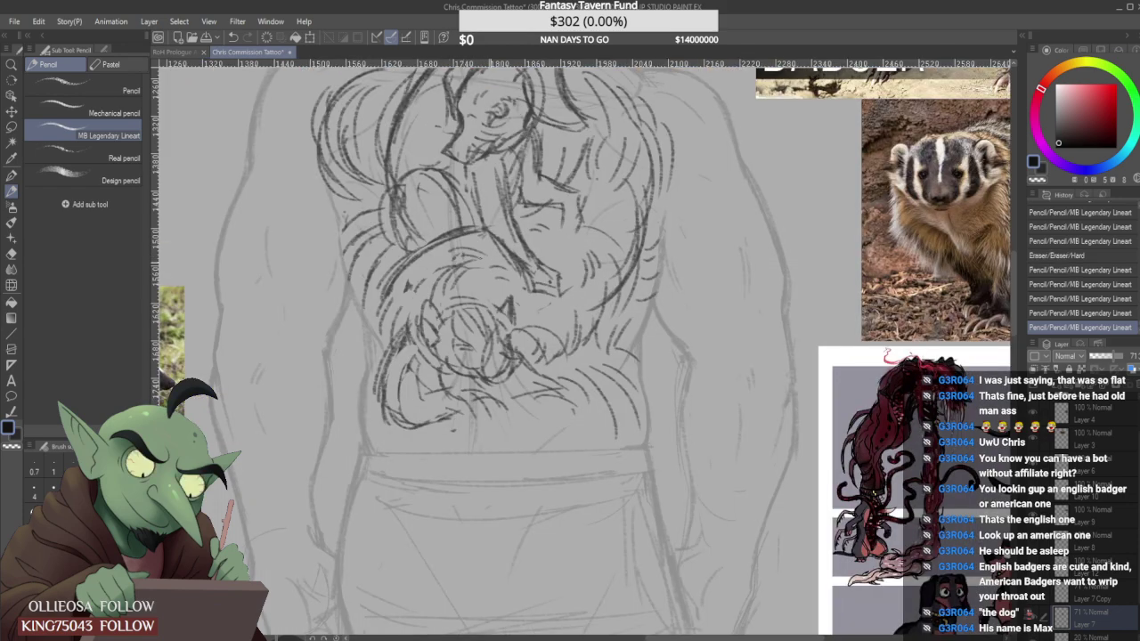
scroll(470, 275, down, 2)
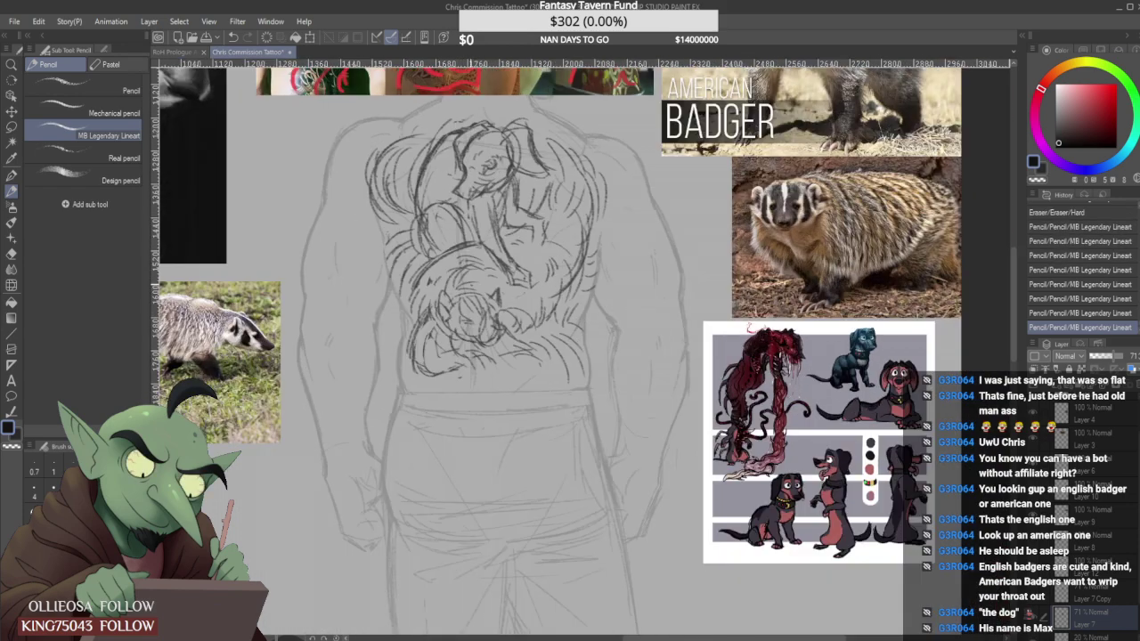
drag(468, 291, 480, 287)
Draw layered curved fur strokes below and to the right of the badger's head.
scroll(490, 356, up, 2)
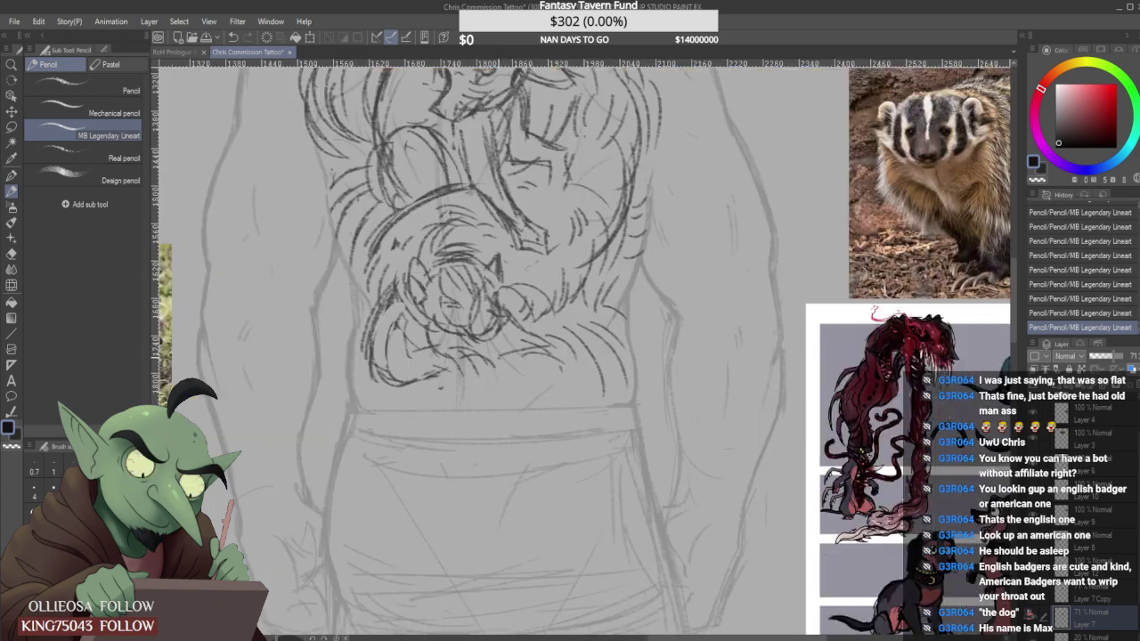
drag(474, 342, 518, 362)
drag(494, 364, 536, 369)
drag(509, 367, 548, 379)
drag(515, 374, 544, 385)
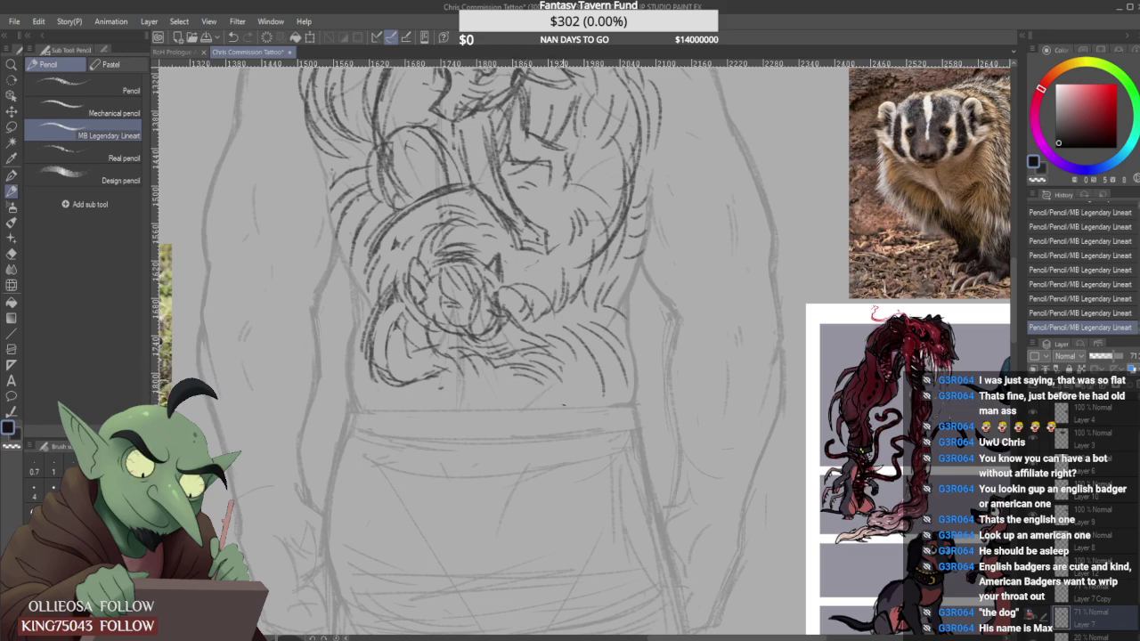
Sketch small wavy curls along the tattoo's lower right edge, just above the waistband.
scroll(556, 375, down, 3)
scroll(556, 375, up, 3)
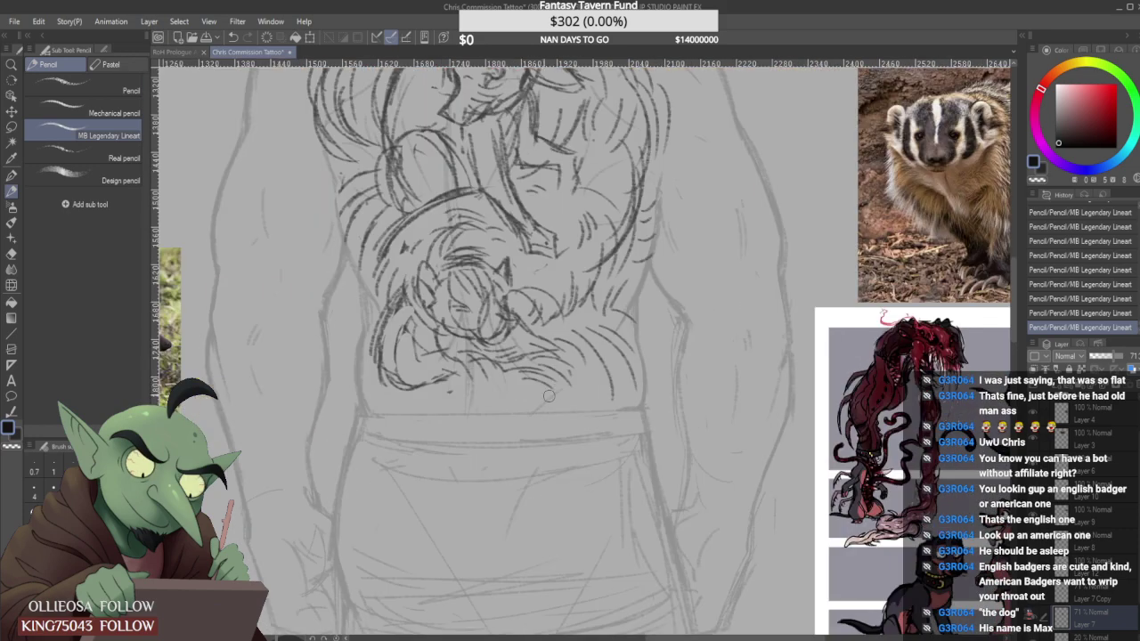
mouse_move(556, 375)
mouse_down()
mouse_move(538, 383)
mouse_move(539, 405)
mouse_move(599, 395)
mouse_move(553, 394)
mouse_up()
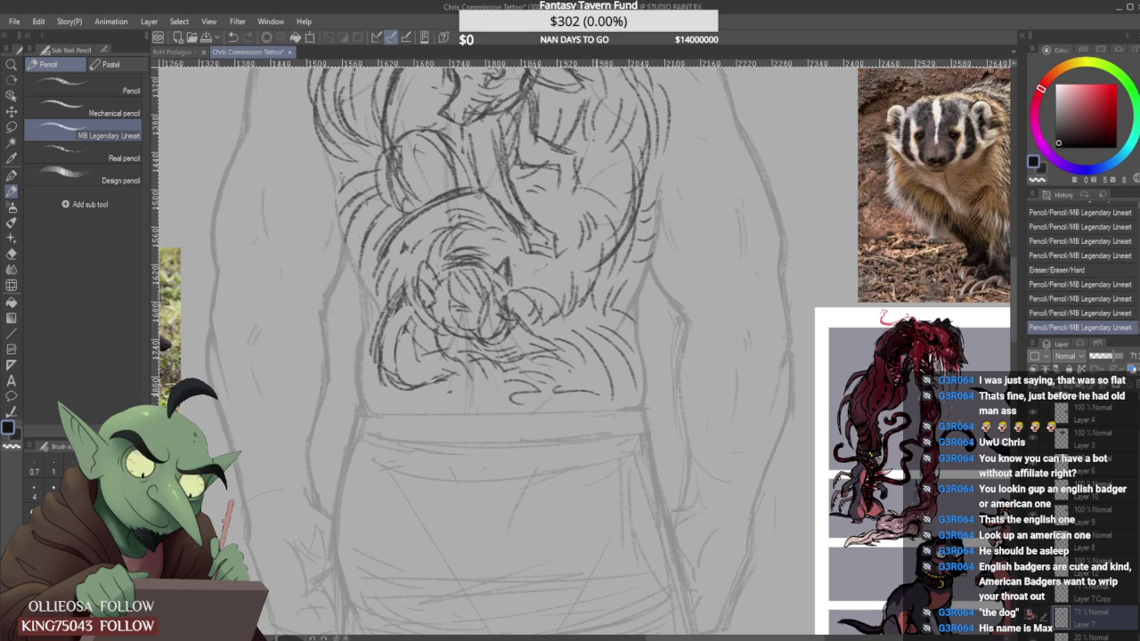
scroll(555, 375, down, 3)
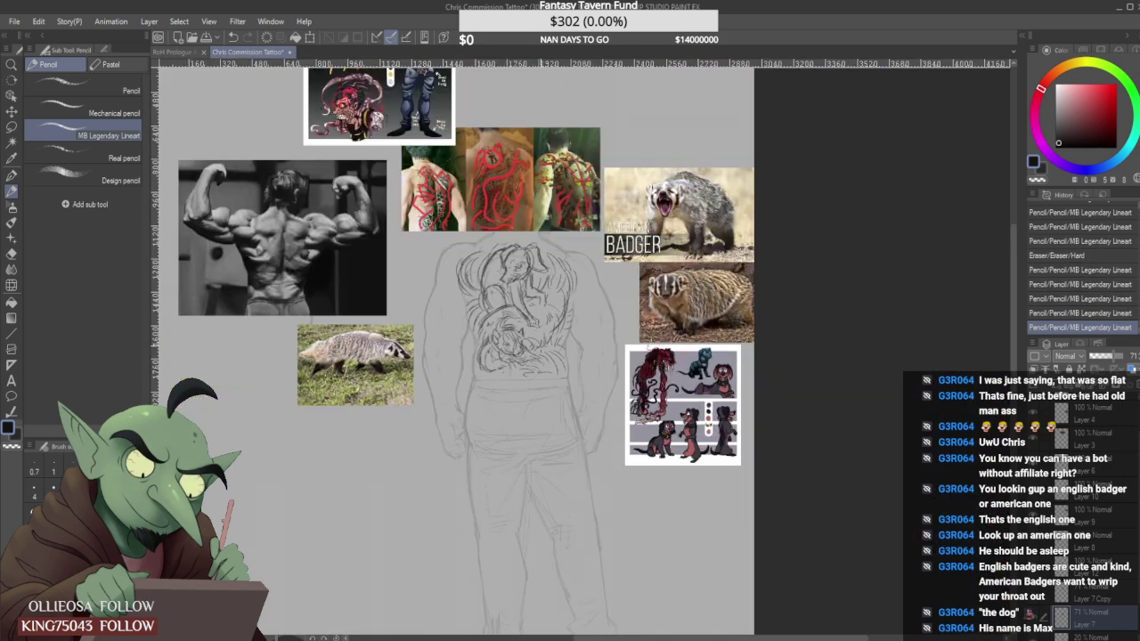
scroll(560, 381, up, 3)
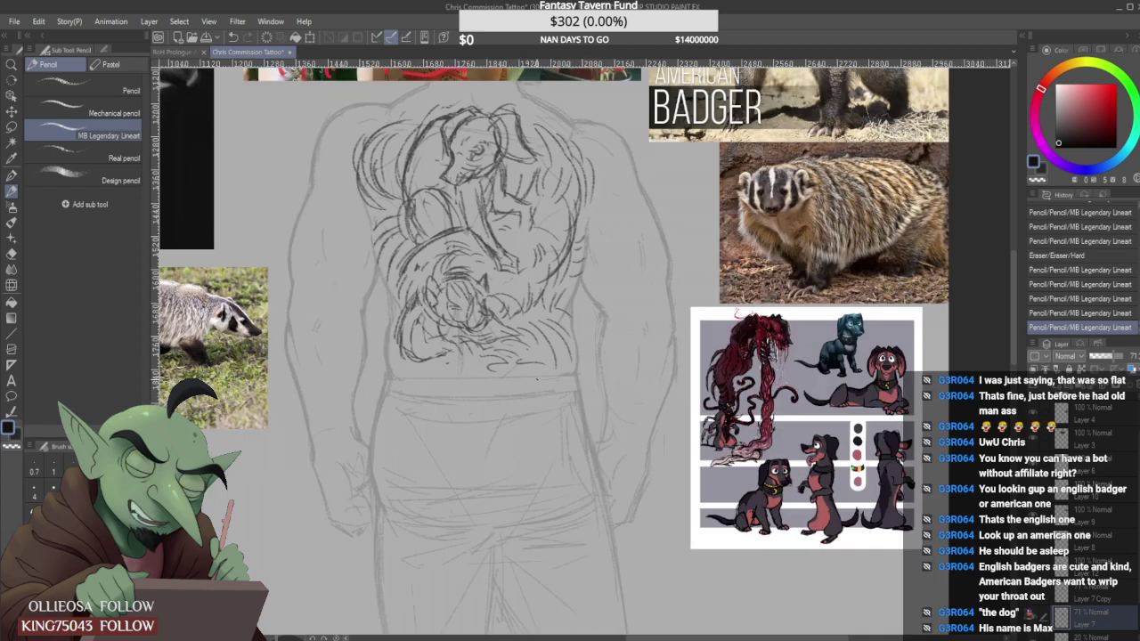
Draw a curved leader line from the lower curls and handwrite the note "blood" beside it.
mouse_move(515, 363)
mouse_down()
mouse_move(603, 384)
mouse_move(643, 355)
mouse_up()
scroll(614, 363, up, 2)
scroll(641, 348, up, 1)
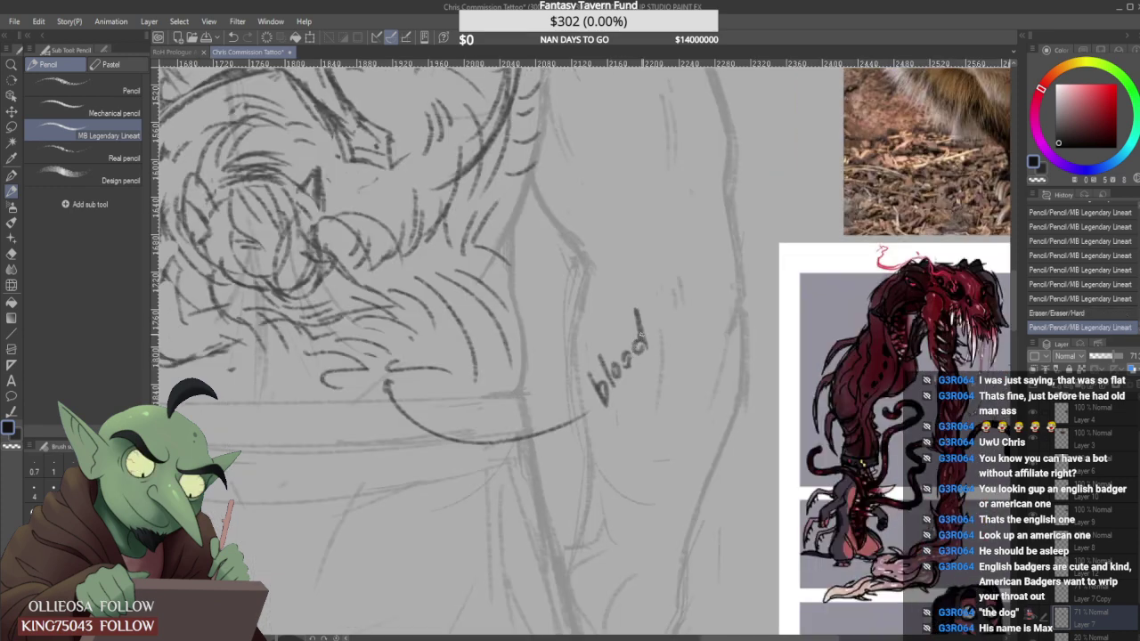
scroll(647, 330, down, 2)
scroll(648, 327, up, 2)
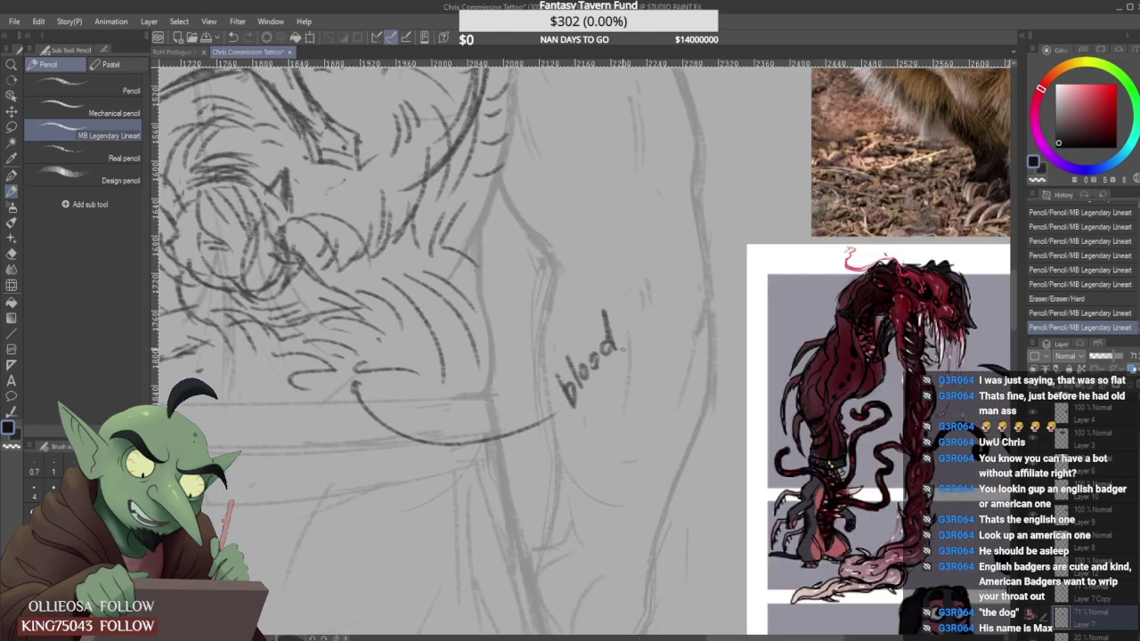
Sketch a winding smoke-like squiggle below the "blood" note as a style example.
mouse_move(583, 464)
mouse_down()
mouse_move(622, 455)
mouse_move(593, 442)
mouse_move(644, 428)
mouse_move(657, 406)
mouse_move(657, 395)
mouse_move(608, 390)
mouse_move(638, 372)
mouse_move(697, 372)
mouse_move(699, 385)
mouse_move(669, 398)
mouse_move(678, 411)
mouse_move(631, 444)
mouse_move(632, 460)
mouse_move(574, 473)
mouse_move(603, 494)
mouse_move(533, 507)
mouse_up()
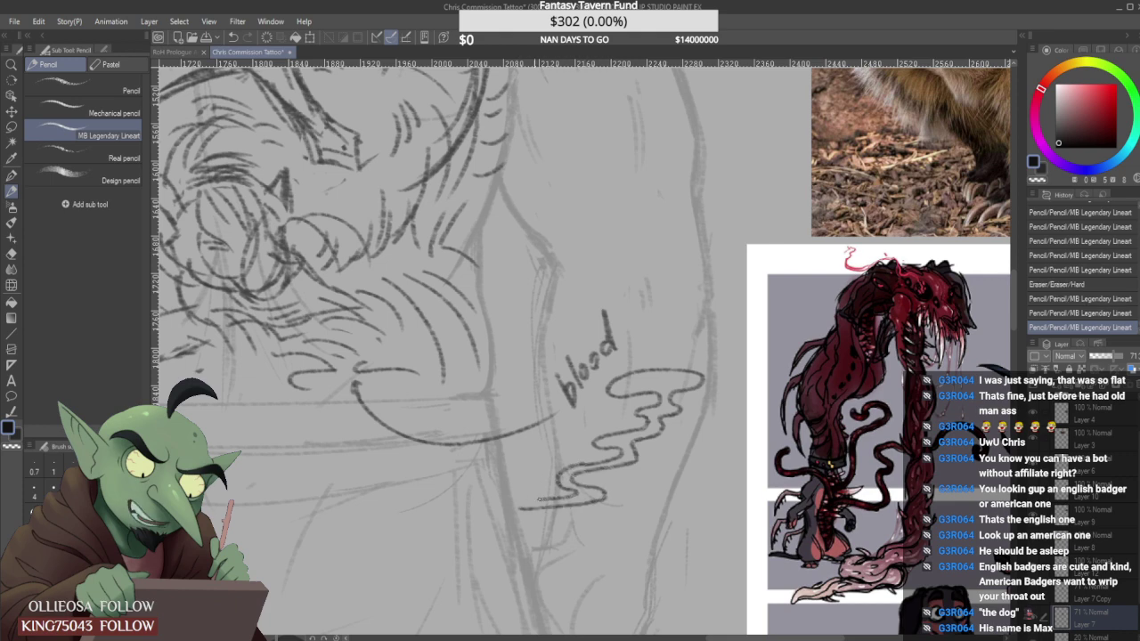
scroll(534, 498, down, 4)
scroll(593, 376, up, 4)
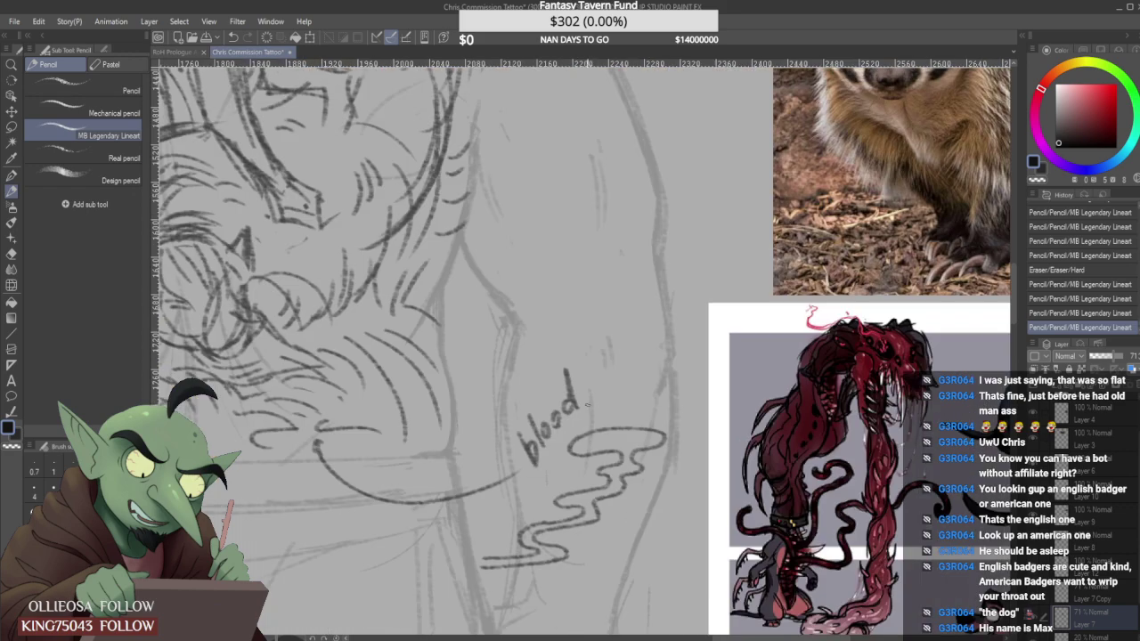
scroll(592, 376, down, 2)
scroll(593, 408, up, 1)
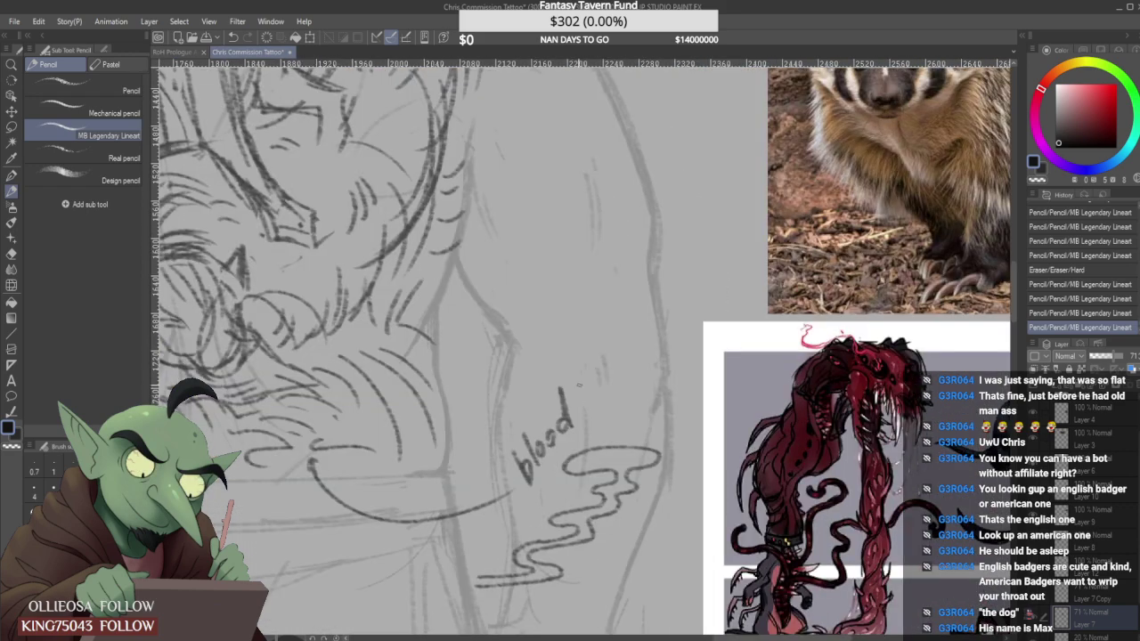
Handwrite "(like smoke)" after the "blood" note.
mouse_move(578, 375)
mouse_down()
mouse_move(583, 408)
mouse_move(600, 392)
mouse_up()
drag(604, 359, 604, 385)
drag(614, 367, 620, 382)
drag(629, 366, 636, 363)
drag(605, 408, 611, 422)
mouse_move(615, 403)
mouse_down()
mouse_move(616, 417)
mouse_move(621, 399)
mouse_up()
mouse_move(618, 406)
mouse_down()
mouse_move(648, 369)
mouse_move(659, 379)
mouse_up()
mouse_move(655, 378)
mouse_down()
mouse_move(671, 368)
mouse_move(675, 397)
mouse_up()
scroll(673, 392, down, 2)
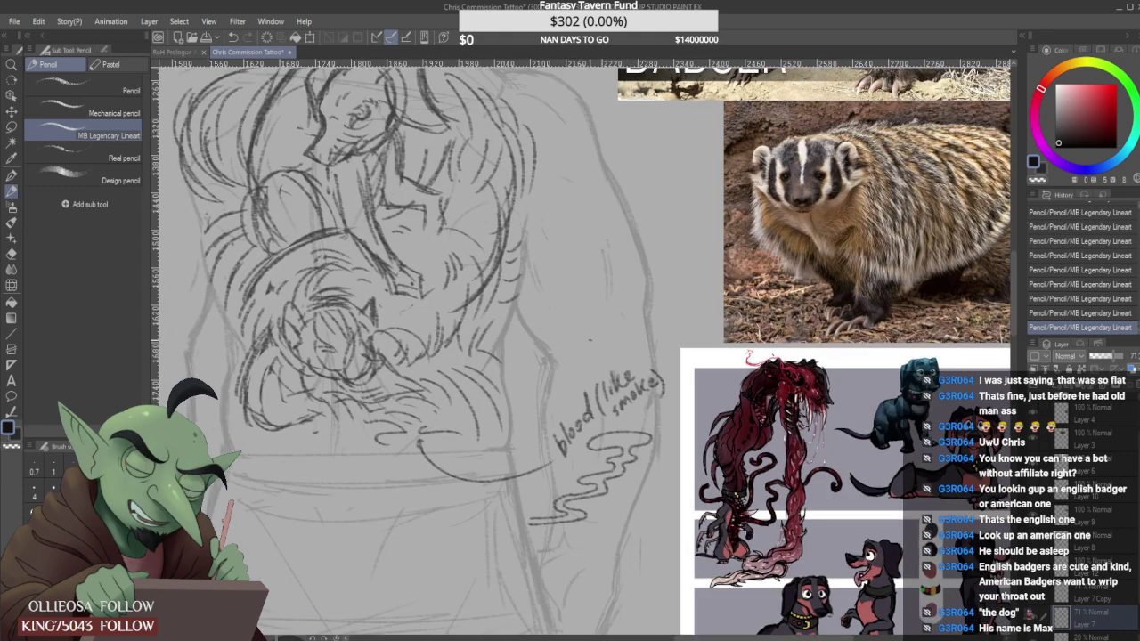
scroll(559, 317, down, 3)
scroll(567, 318, down, 2)
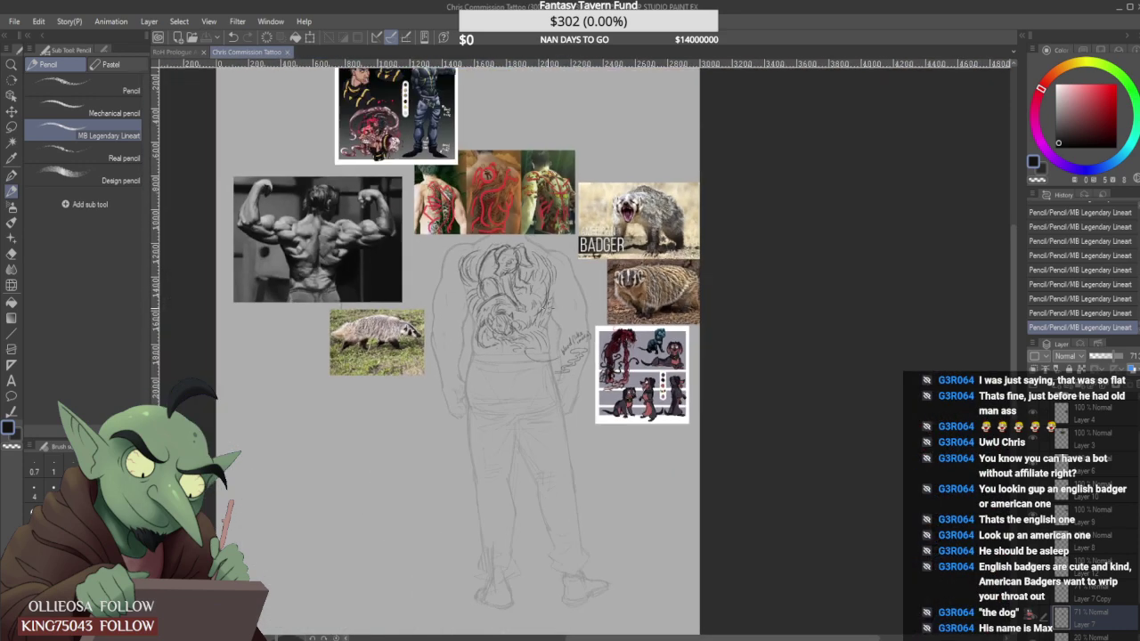
Sketch additional flowing contour strokes down the left and right outer edges of the back tattoo.
scroll(568, 317, up, 3)
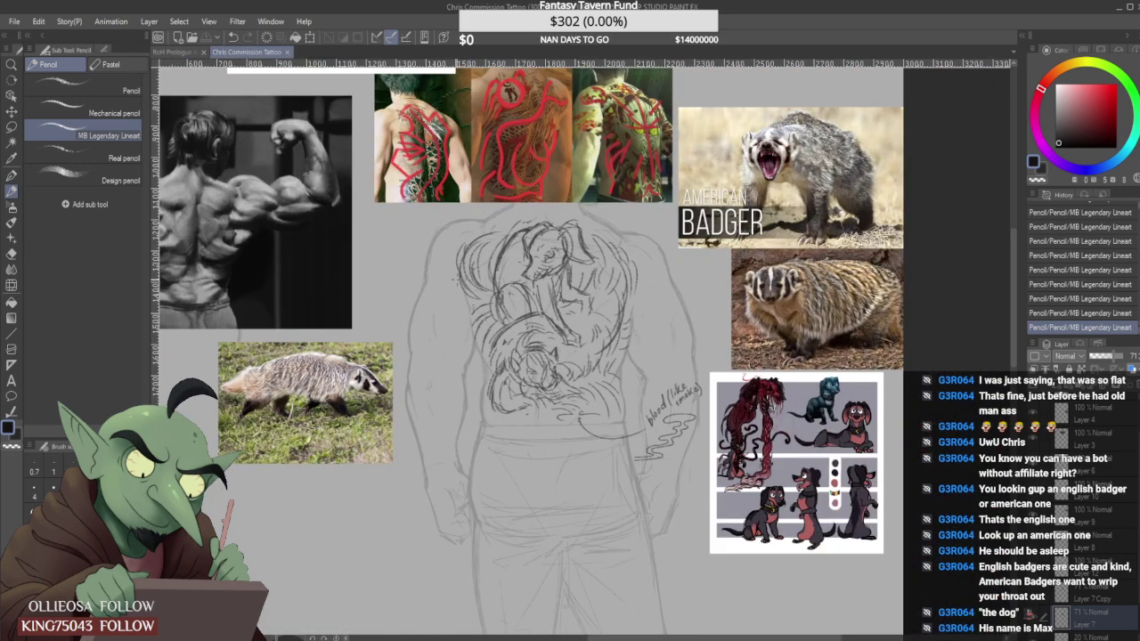
mouse_move(457, 280)
mouse_down()
mouse_move(474, 312)
mouse_move(467, 305)
mouse_move(485, 419)
mouse_up()
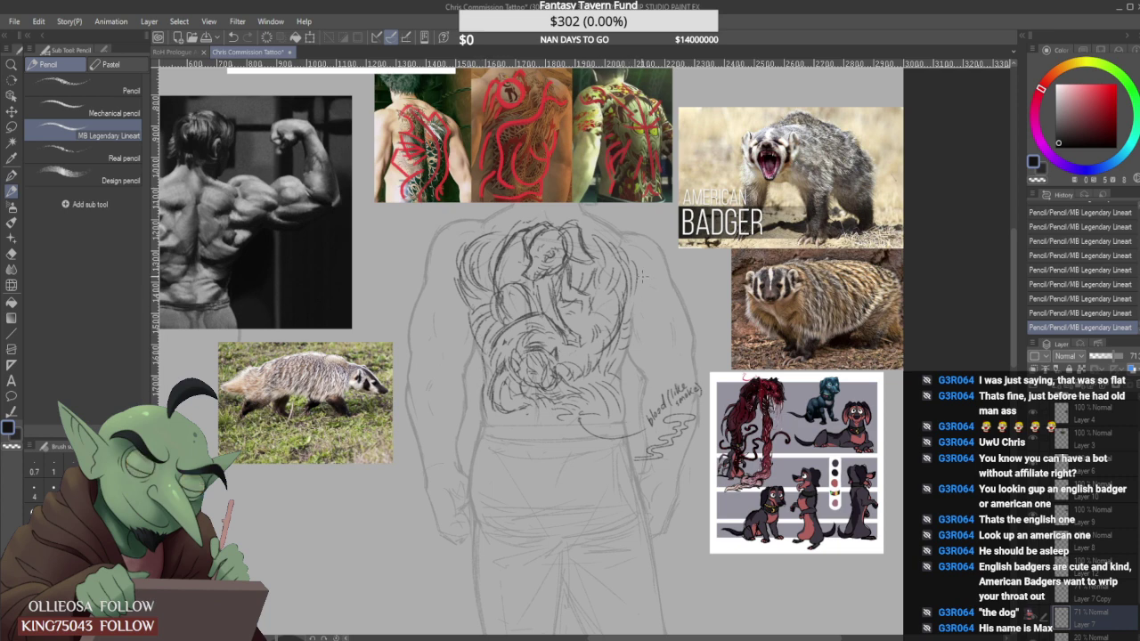
drag(634, 301, 630, 344)
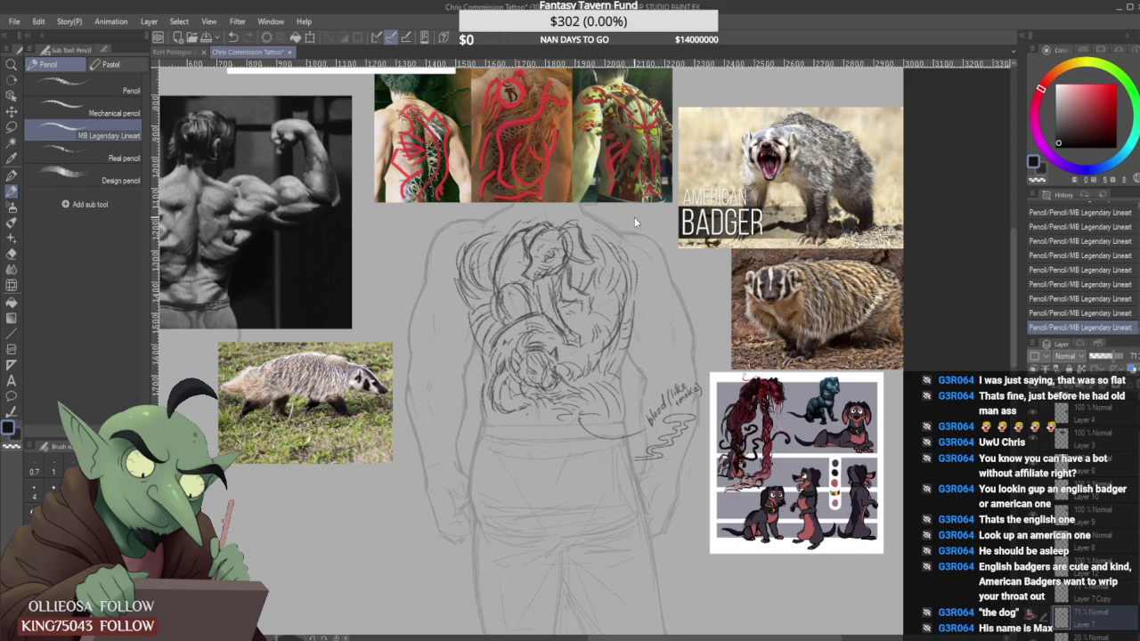
scroll(598, 233, down, 3)
scroll(588, 232, down, 3)
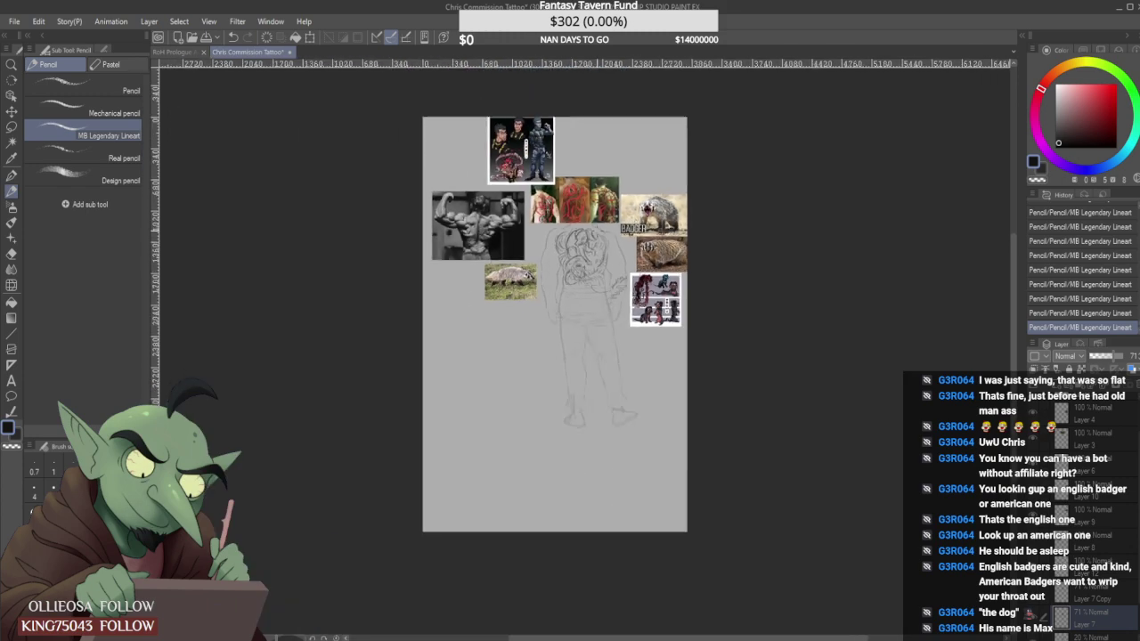
scroll(579, 231, up, 3)
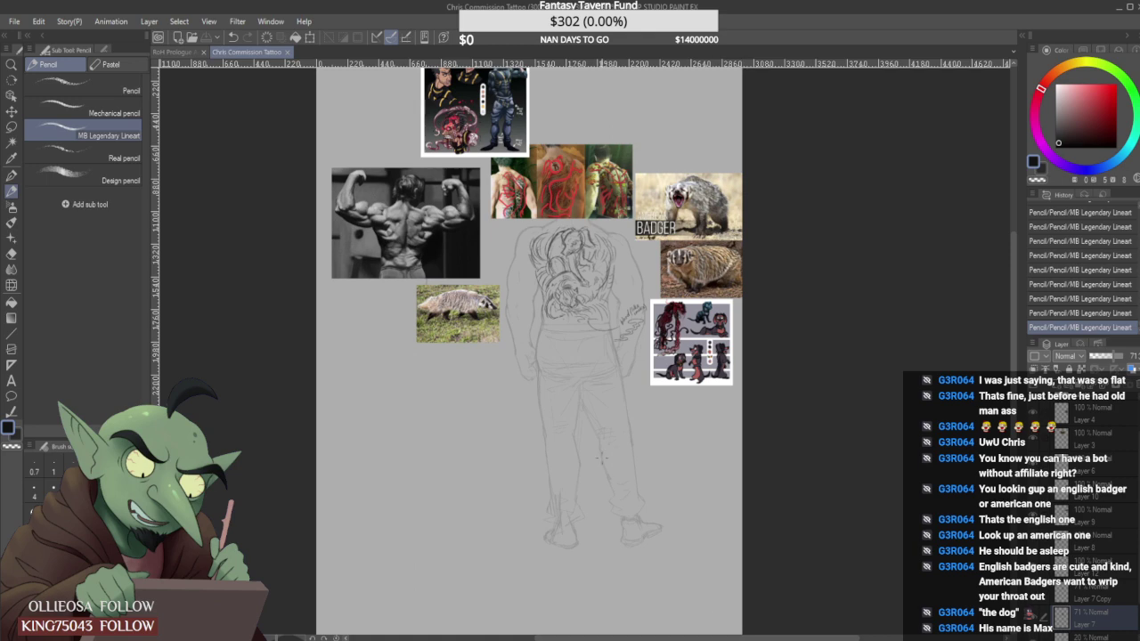
scroll(592, 415, down, 2)
scroll(606, 382, up, 1)
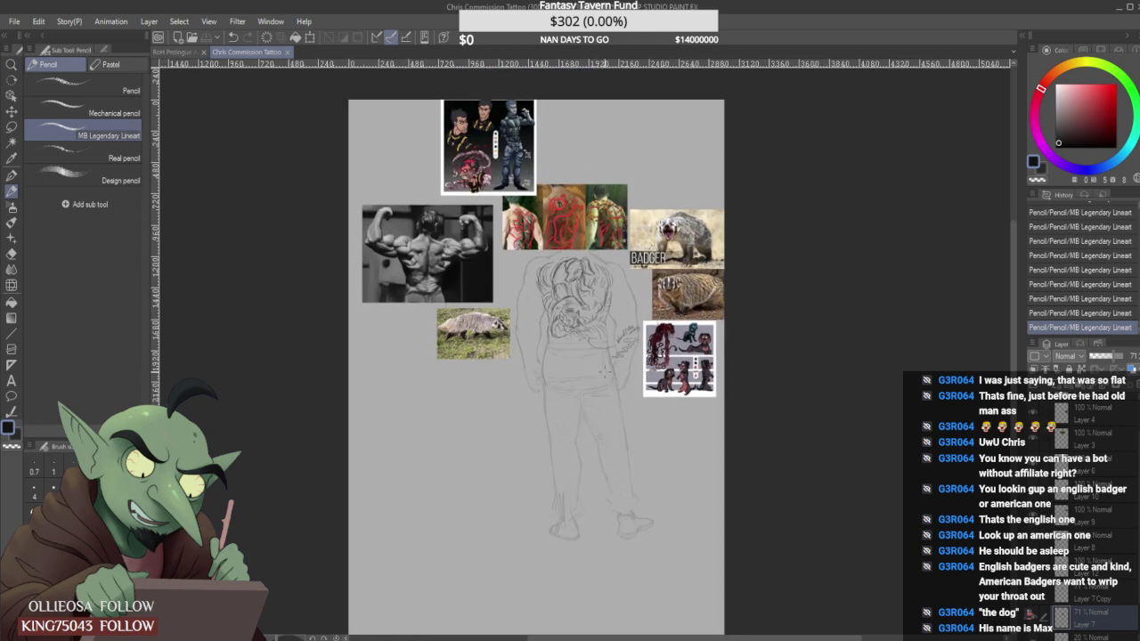
scroll(603, 371, down, 2)
scroll(630, 398, up, 1)
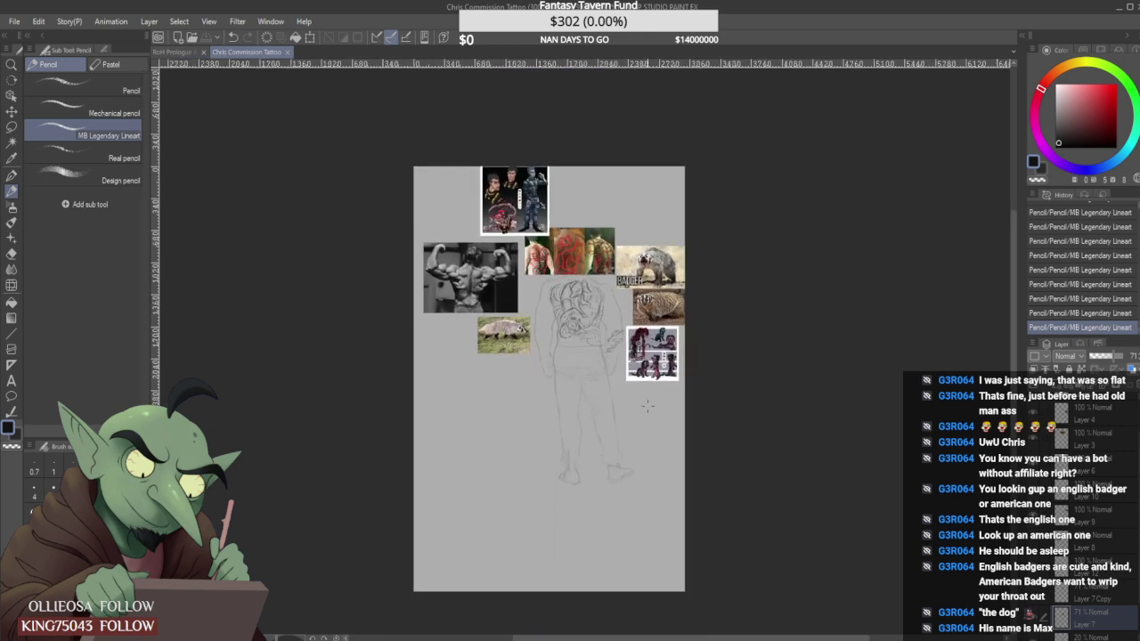
scroll(648, 406, down, 1)
scroll(647, 406, up, 1)
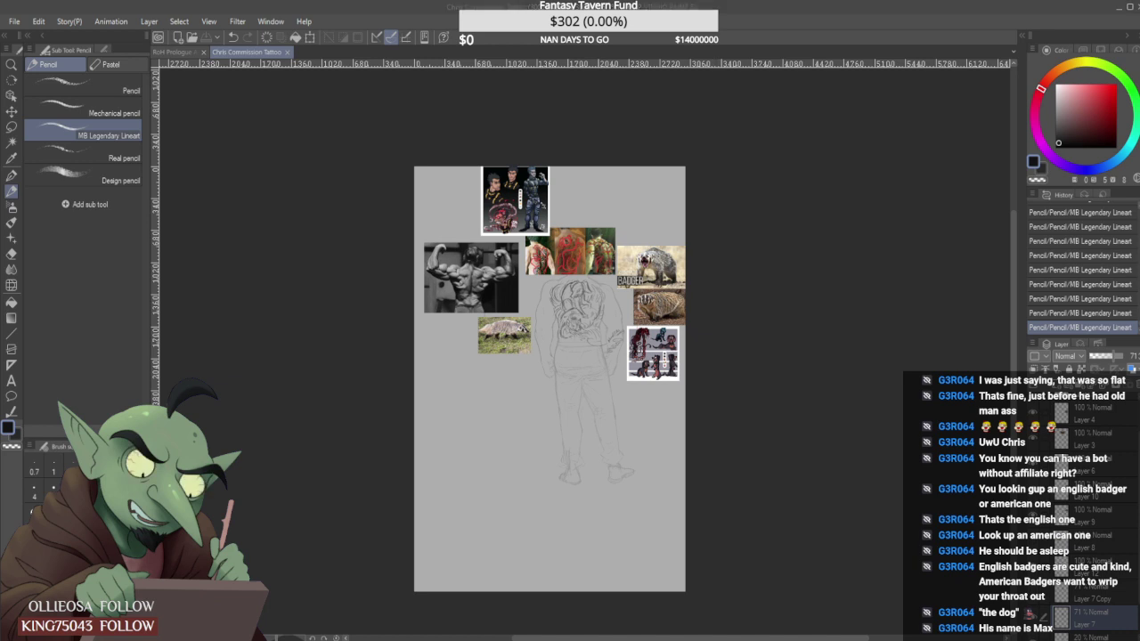